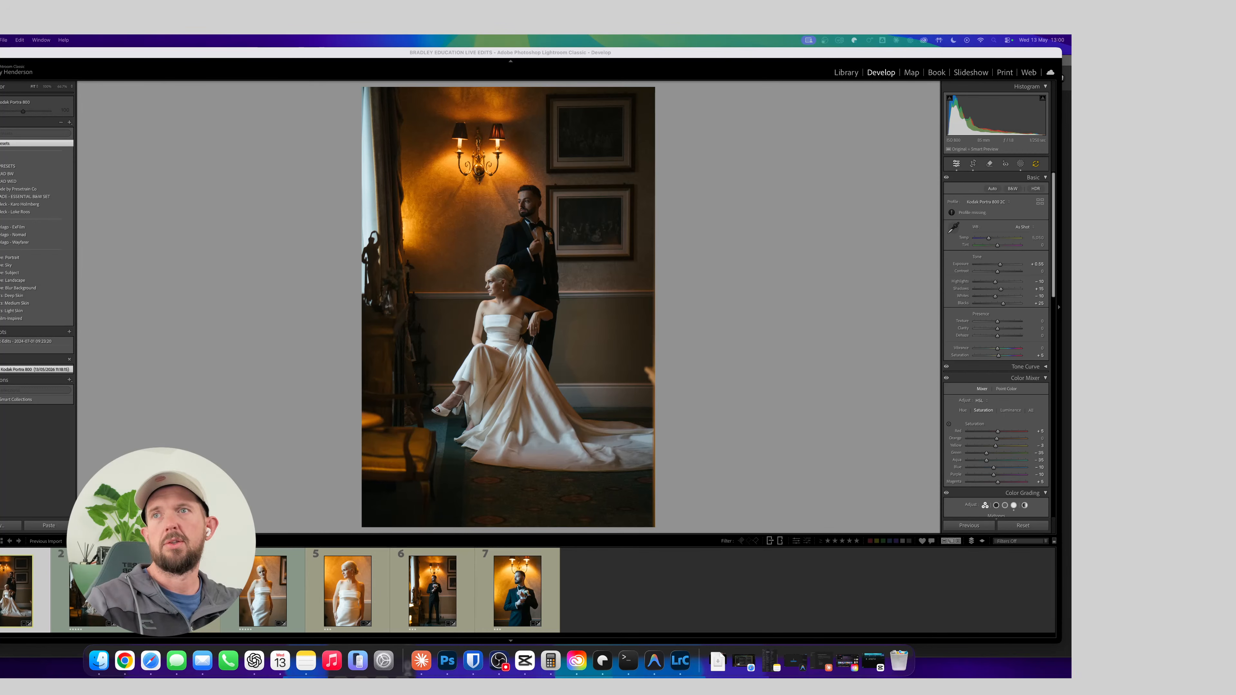
{"action": "left_click", "coordinate": [177, 273]}
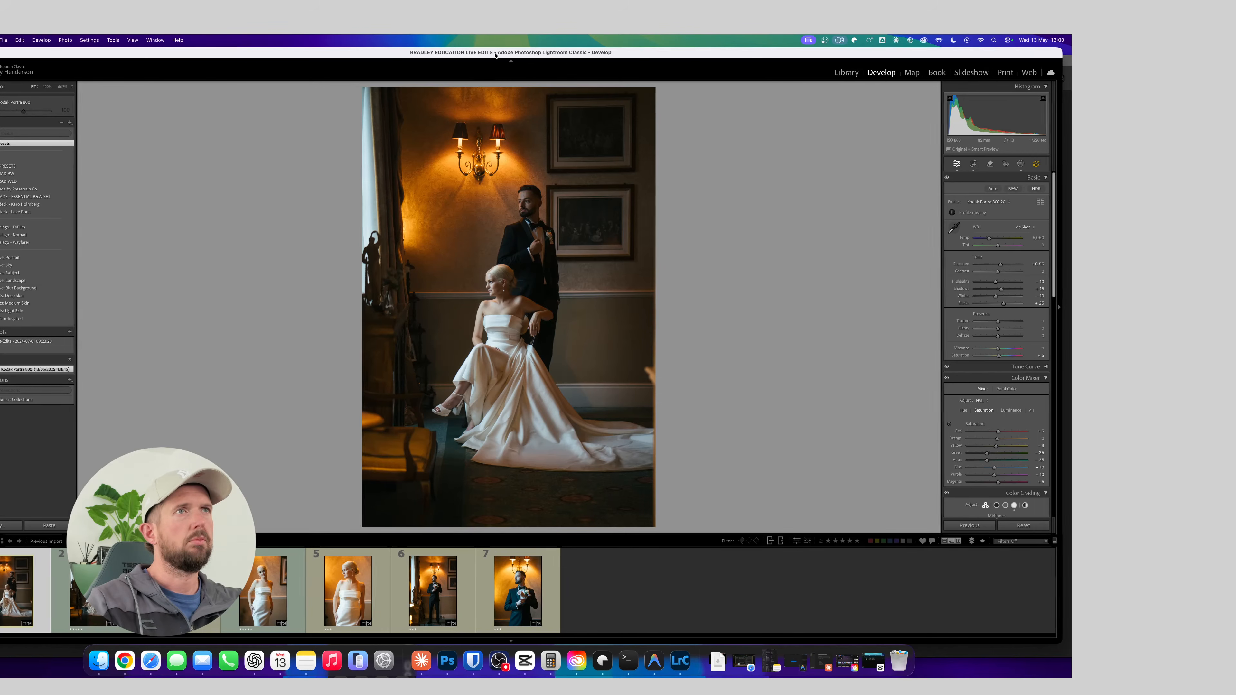
{"action": "left_click_drag", "start_coordinate": [495, 55], "coordinate": [489, 53]}
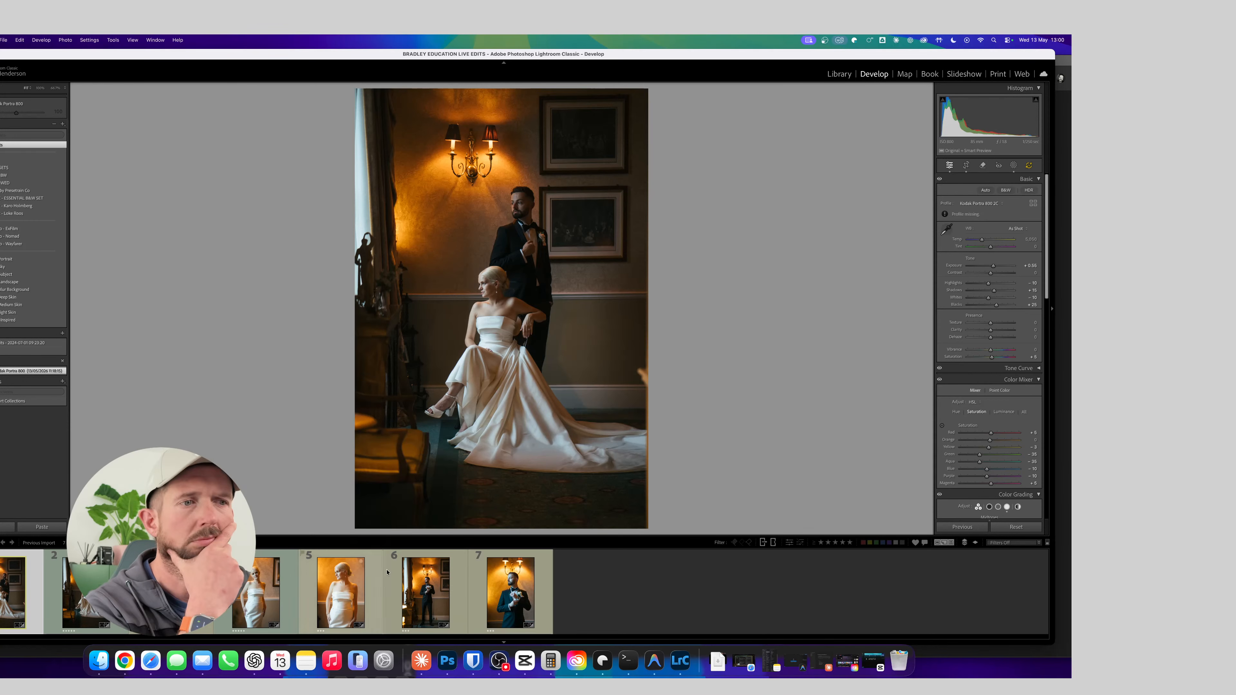
{"action": "left_click", "coordinate": [498, 667]}
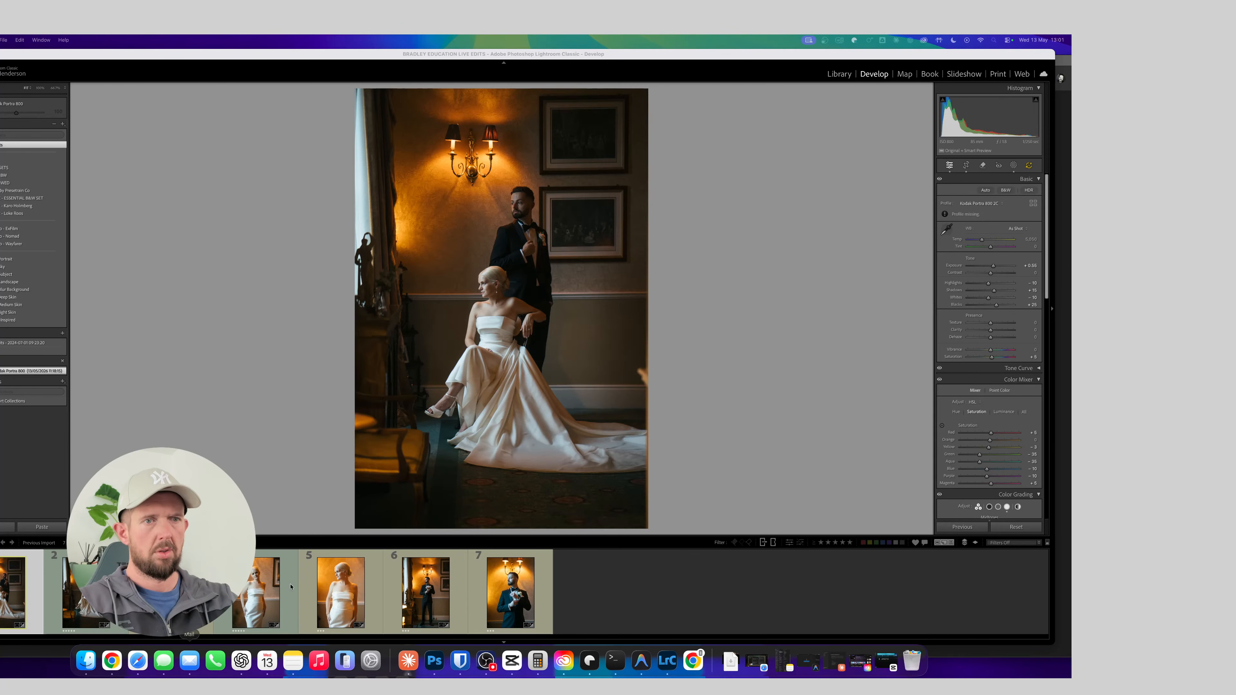
Open the Notes app and move its window off the photo, out of the shared screen area
{"action": "left_click", "coordinate": [292, 665]}
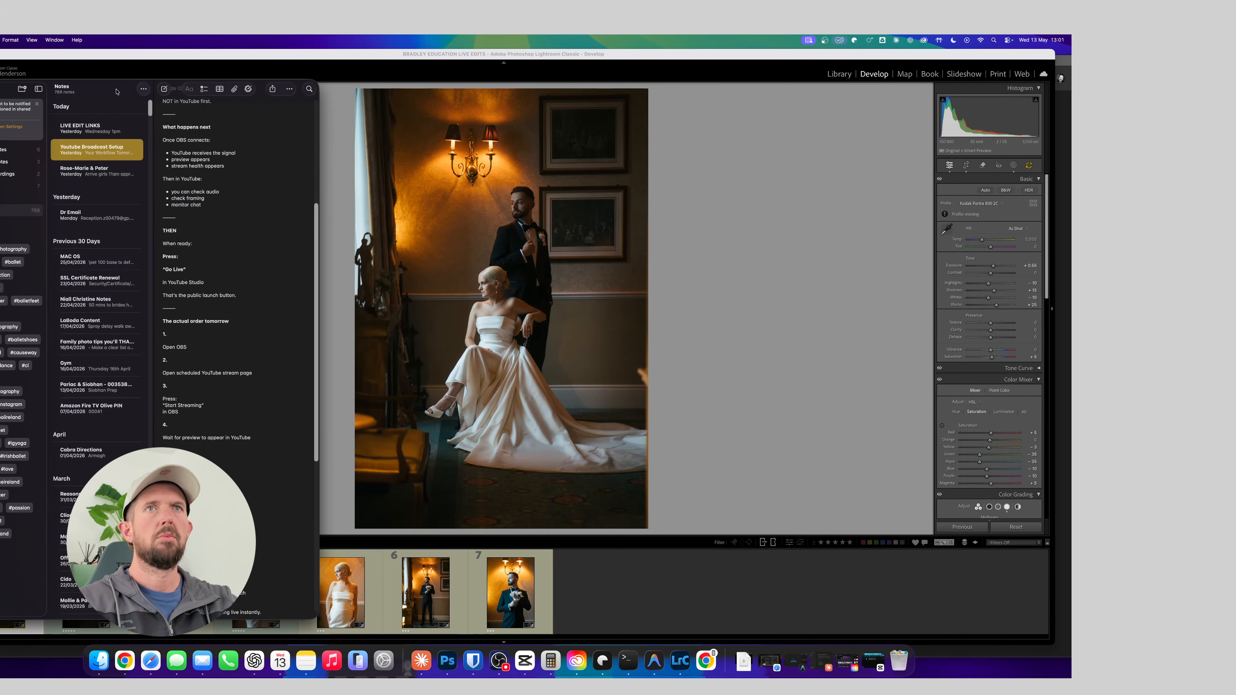
{"action": "left_click_drag", "start_coordinate": [116, 92], "coordinate": [0, 91]}
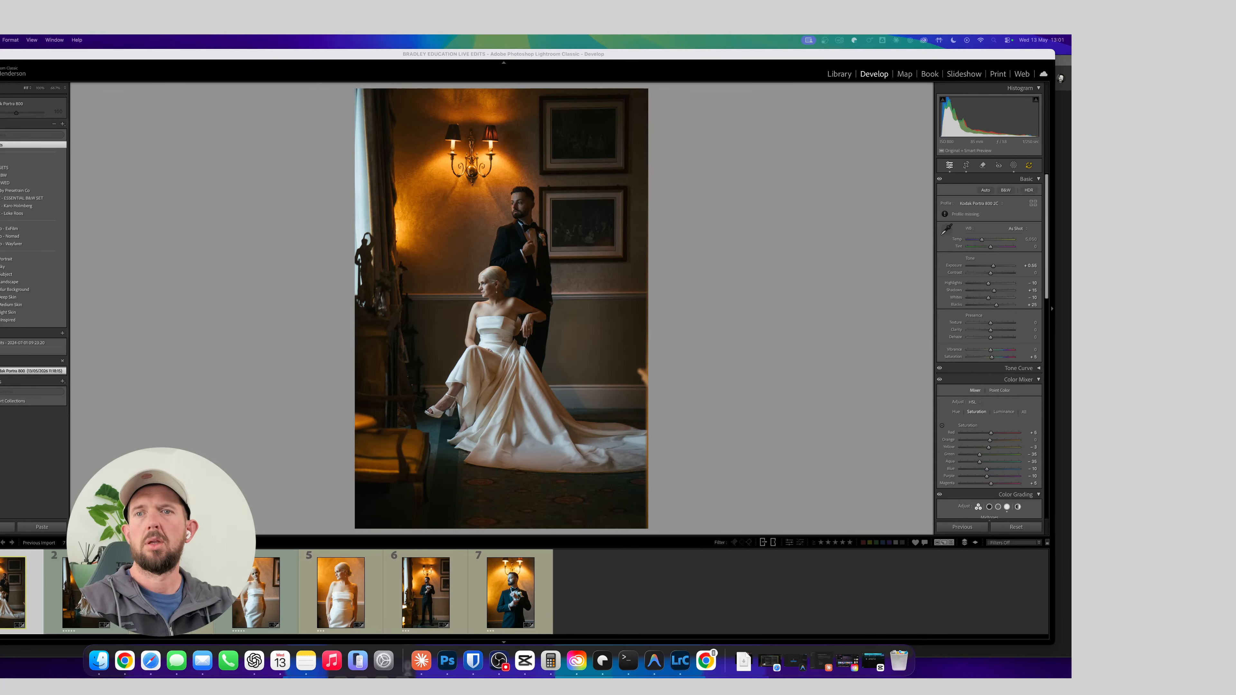
{"action": "left_click", "coordinate": [210, 315]}
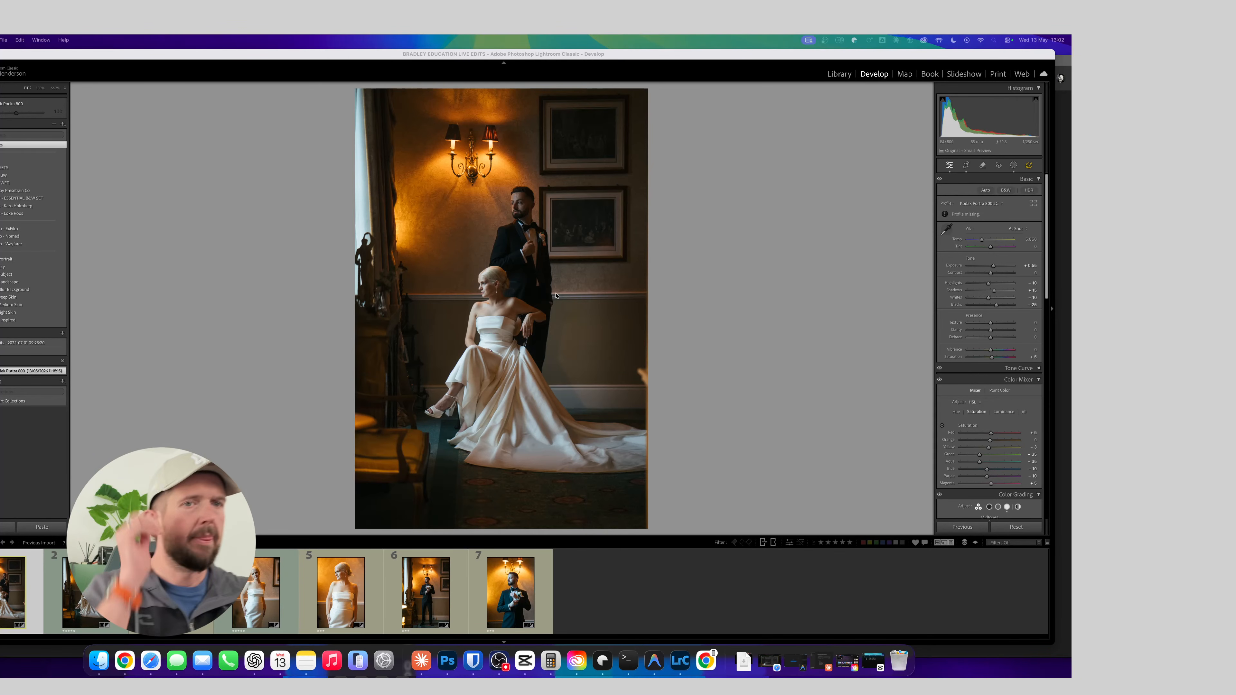
Browse the photos in the ballet, headshot and wedding folders in the Library module
{"action": "left_click", "coordinate": [822, 73]}
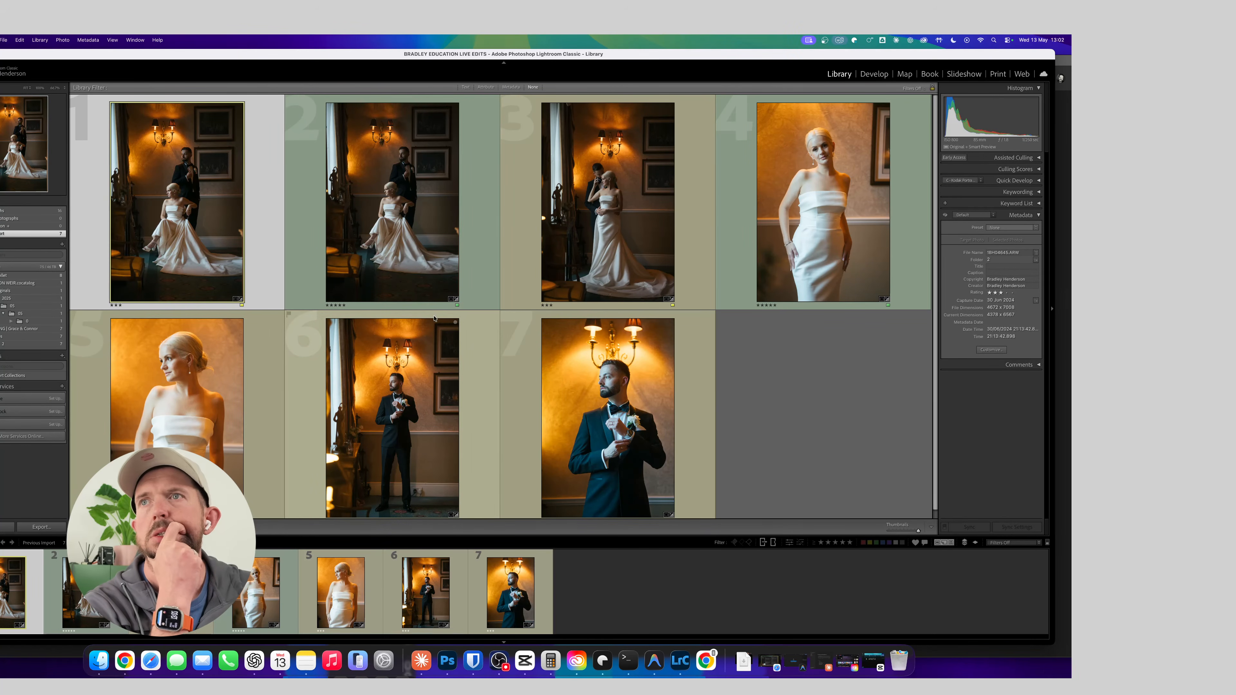
{"action": "left_click", "coordinate": [29, 275]}
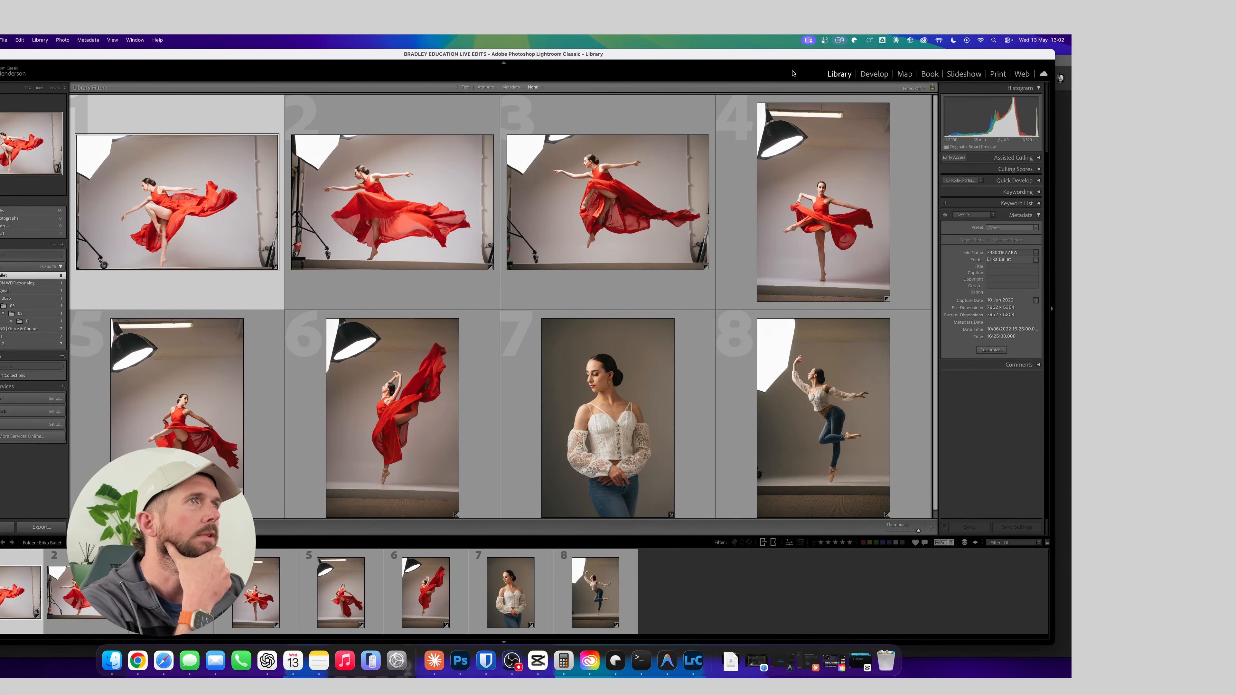
{"action": "mouse_move", "coordinate": [788, 57]}
{"action": "left_mouse_down"}
{"action": "mouse_move", "coordinate": [802, 58]}
{"action": "mouse_move", "coordinate": [785, 59]}
{"action": "left_mouse_up"}
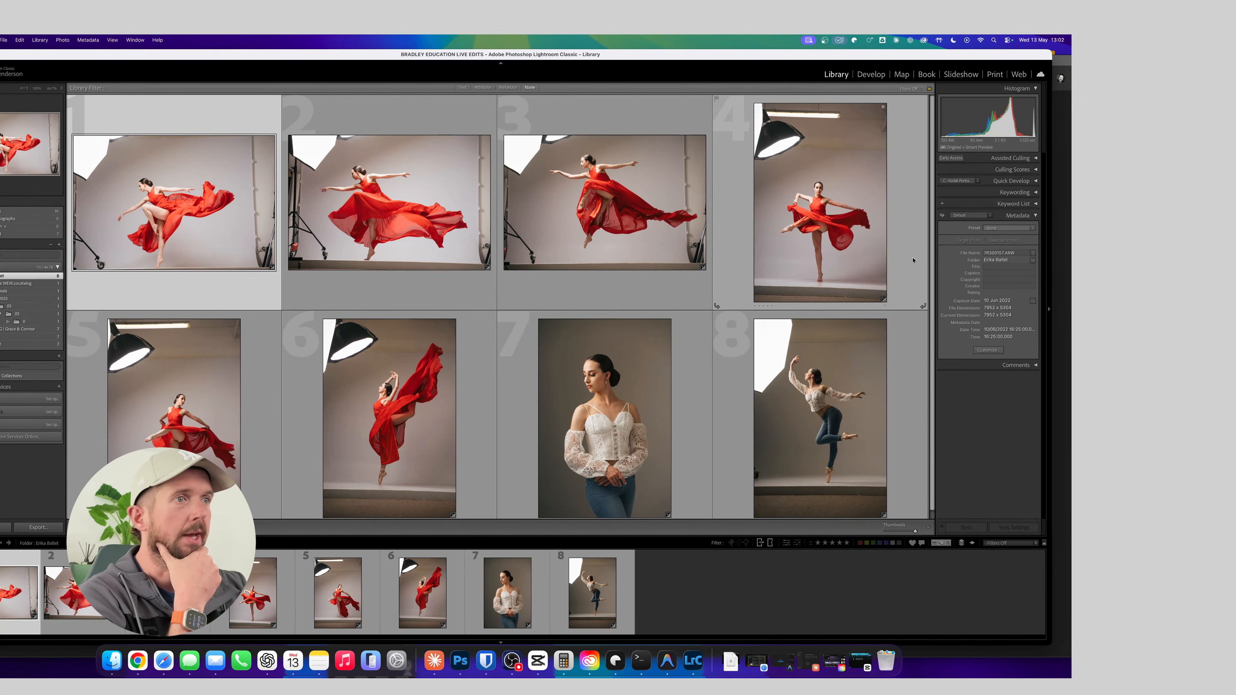
{"action": "scroll", "coordinate": [648, 260], "scroll_direction": "down", "scroll_amount": 1}
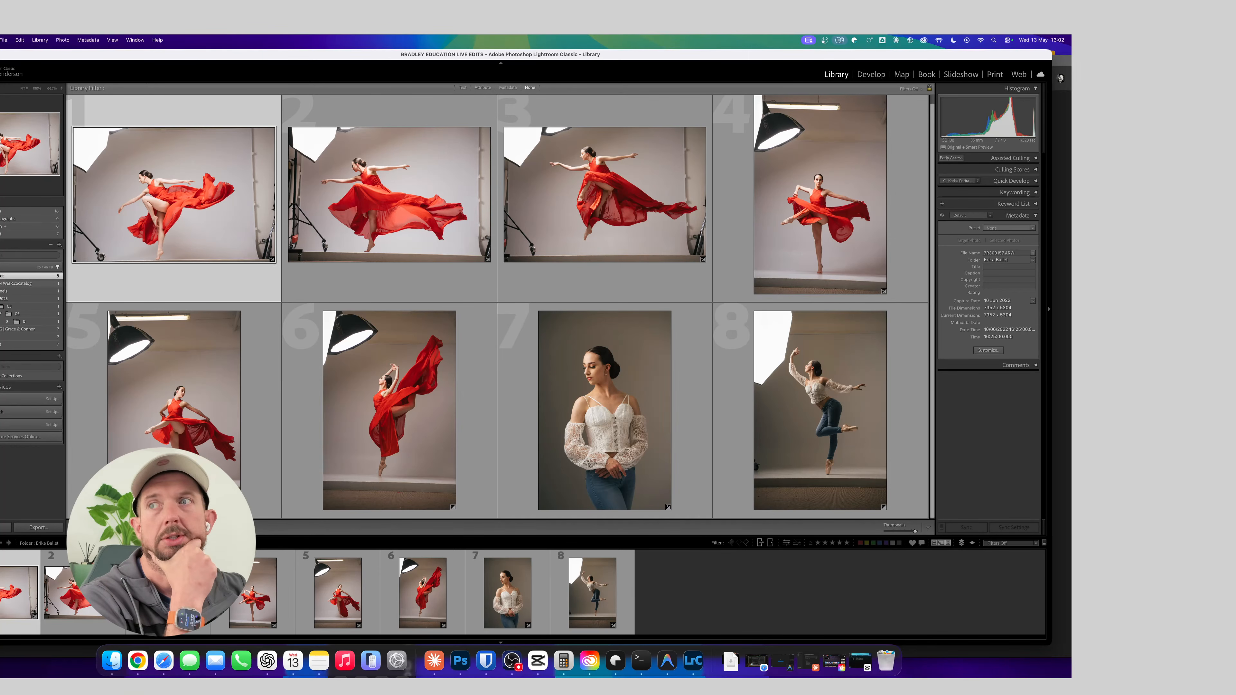
{"action": "left_click", "coordinate": [10, 283]}
{"action": "left_click", "coordinate": [5, 292]}
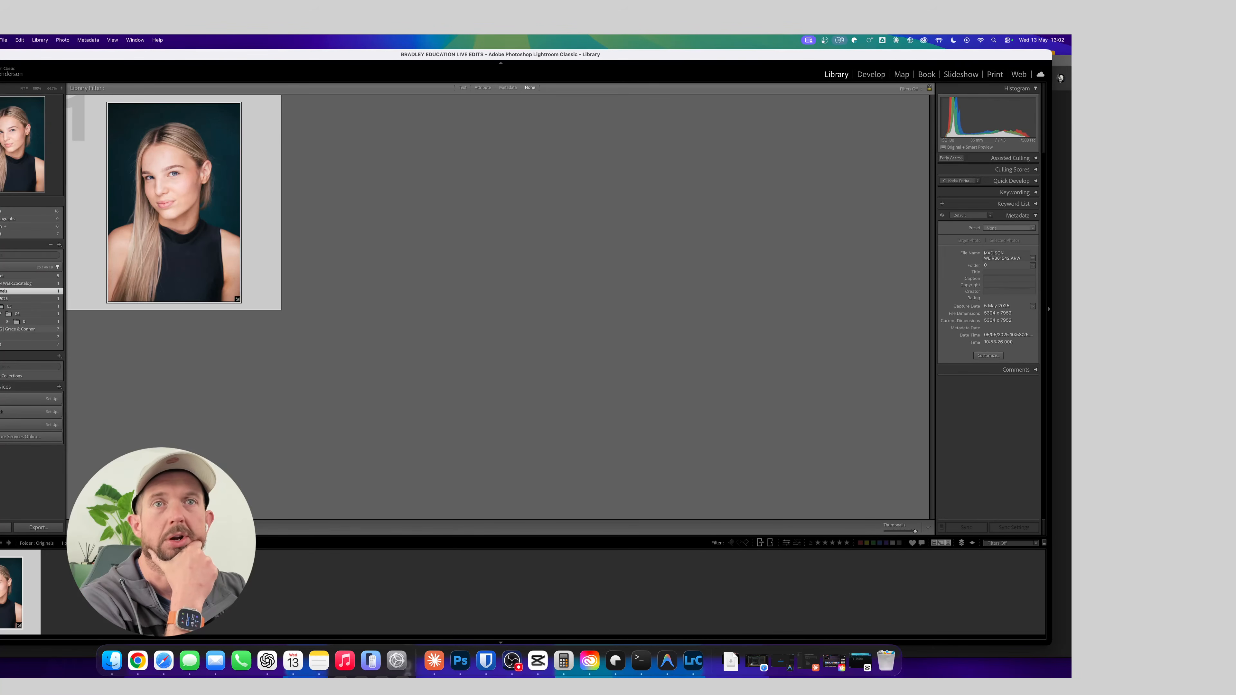
{"action": "left_click", "coordinate": [5, 330]}
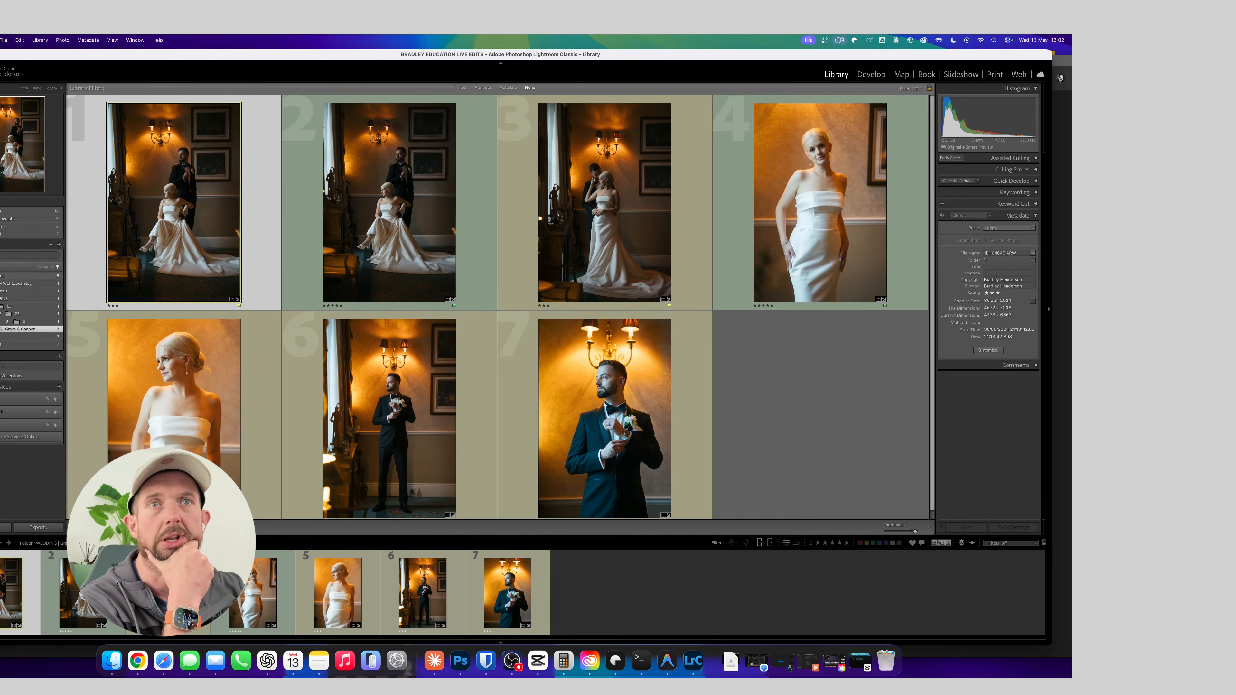
{"action": "left_click", "coordinate": [4, 276]}
{"action": "left_click", "coordinate": [10, 283]}
{"action": "left_click", "coordinate": [5, 276]}
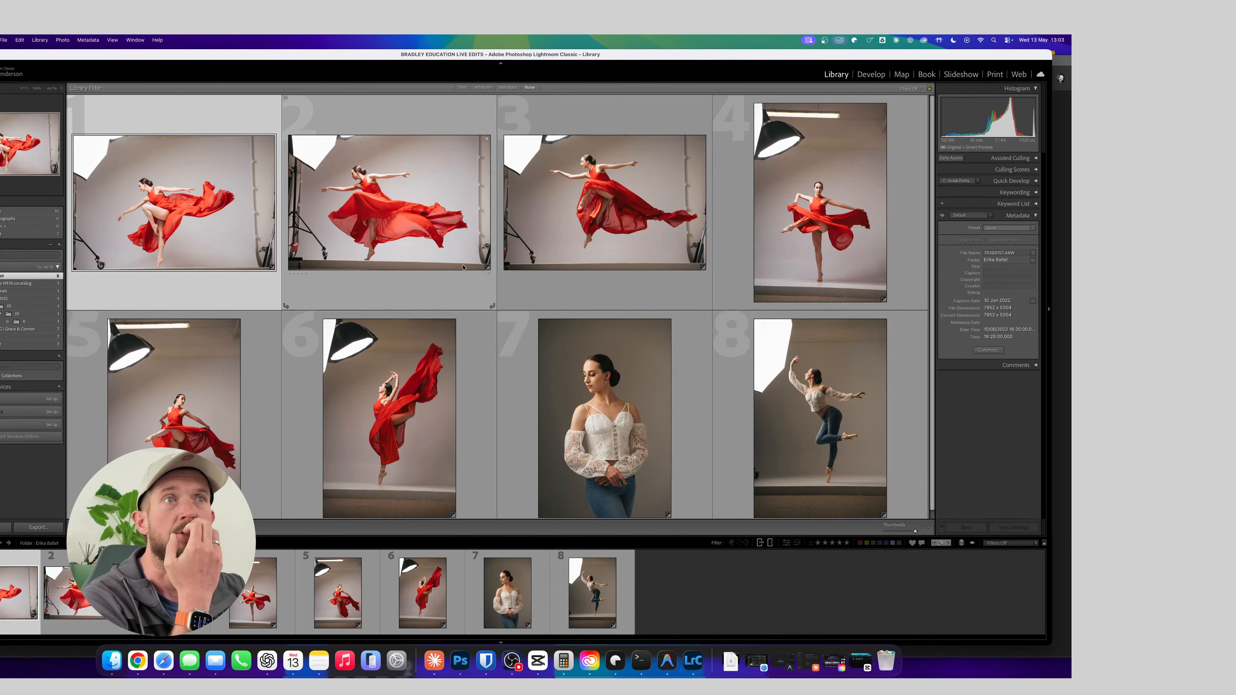
{"action": "left_click", "coordinate": [4, 284]}
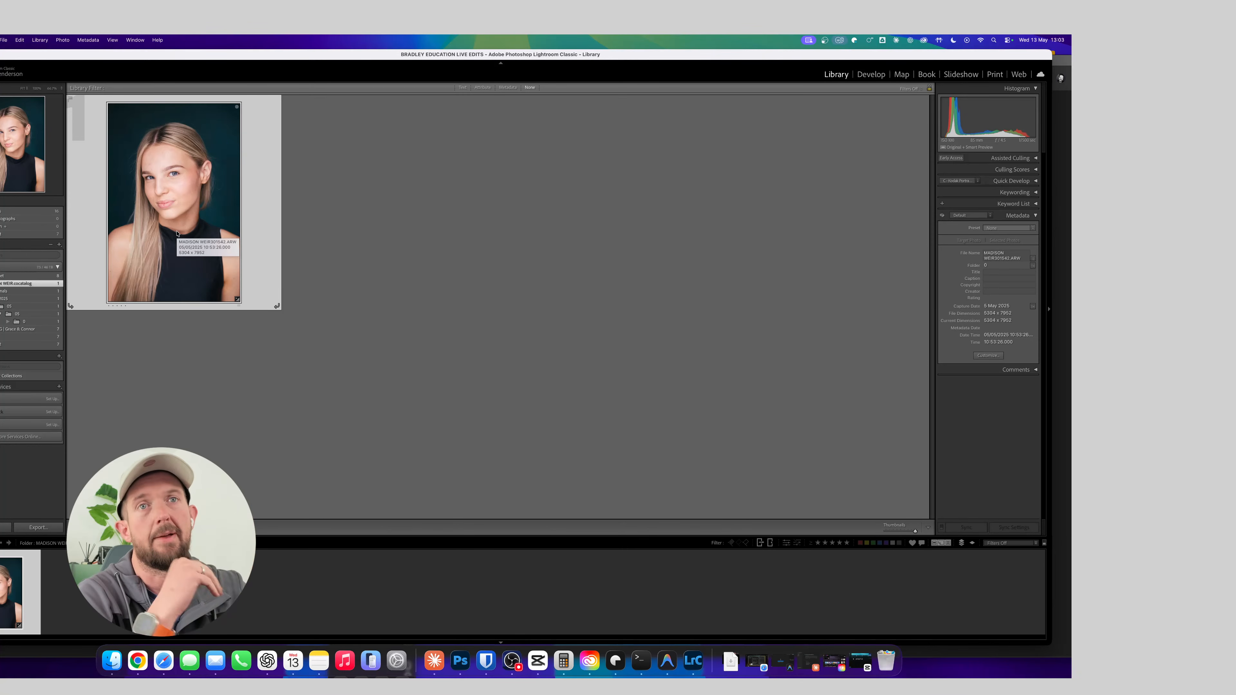
{"action": "left_click", "coordinate": [31, 330]}
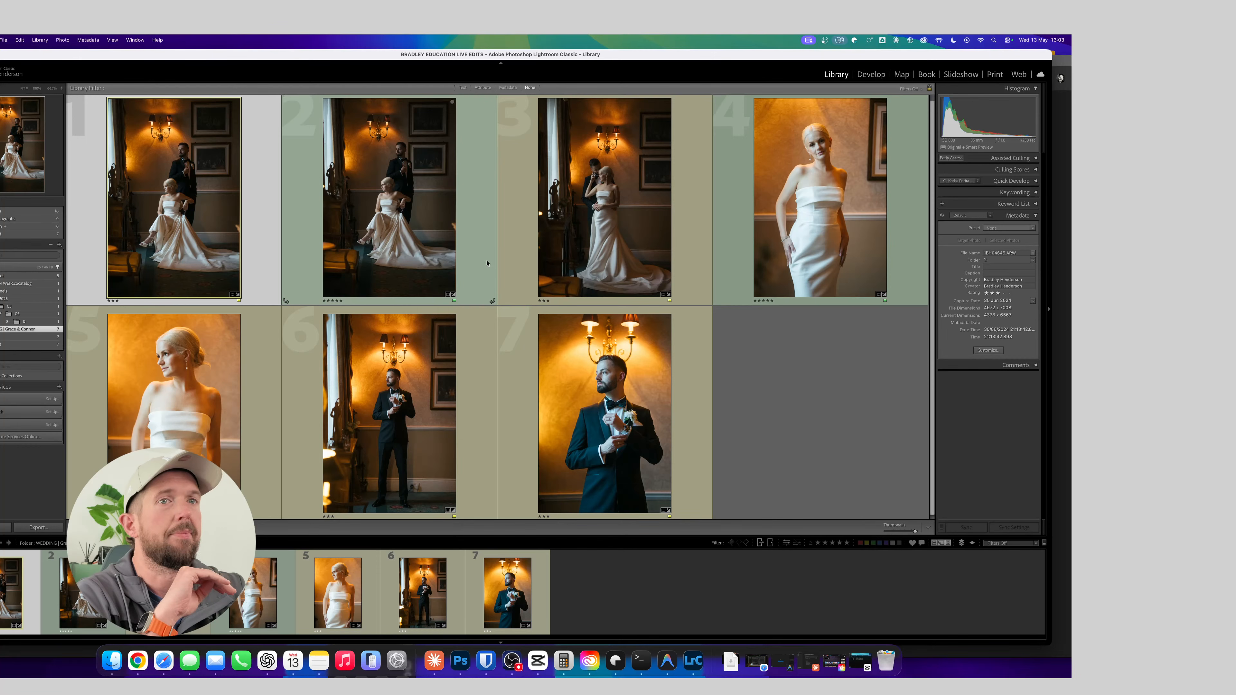
{"action": "scroll", "coordinate": [560, 243], "scroll_direction": "up", "scroll_amount": 1}
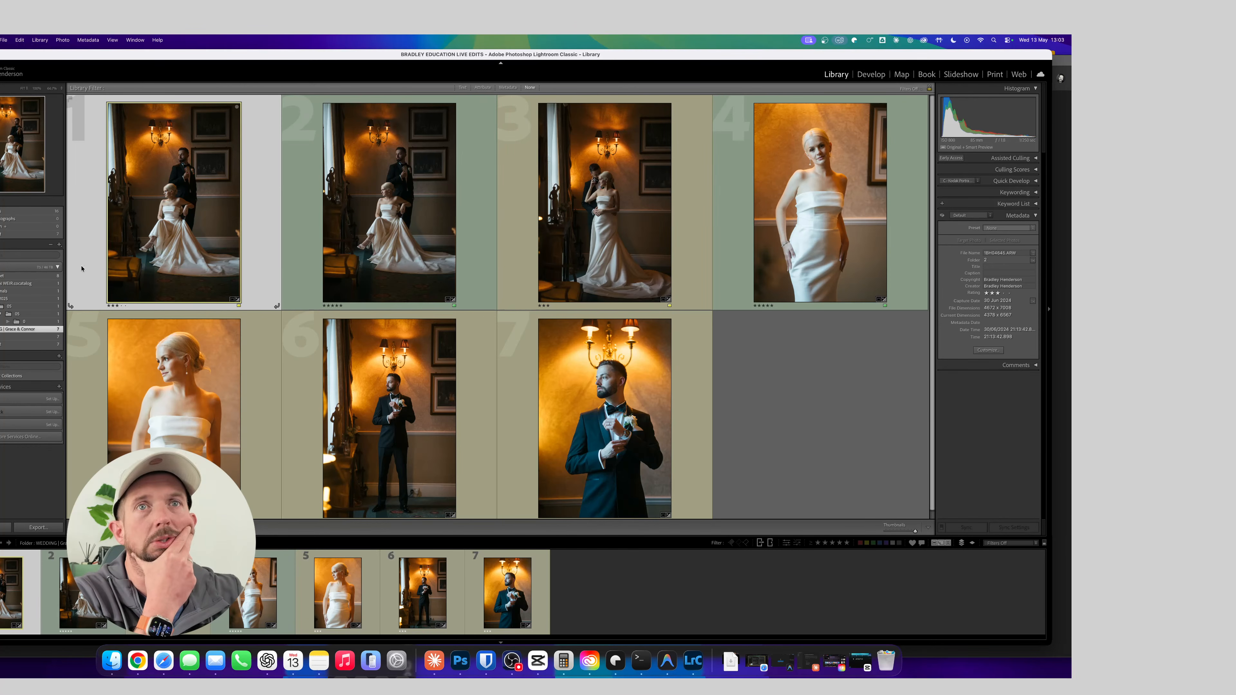
Show the ballet folder and bring its first photo, the leaping dancer in red, into the Develop module
{"action": "left_click", "coordinate": [53, 275]}
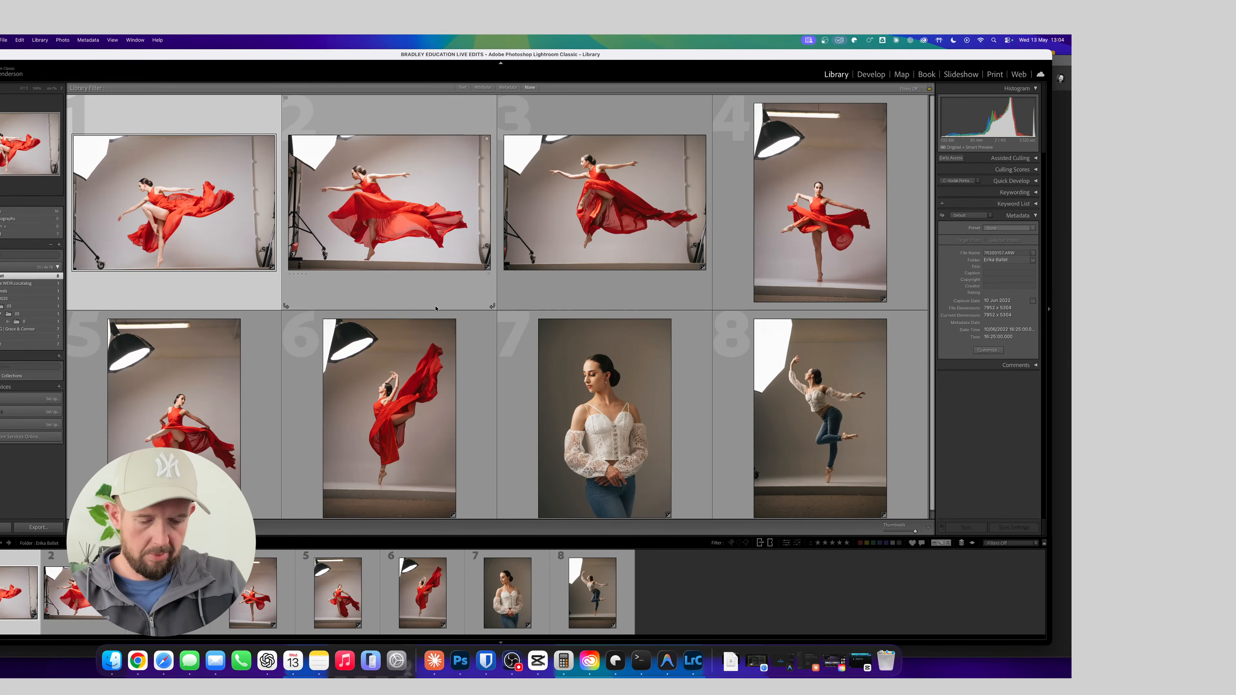
{"action": "key", "text": "super+Tab"}
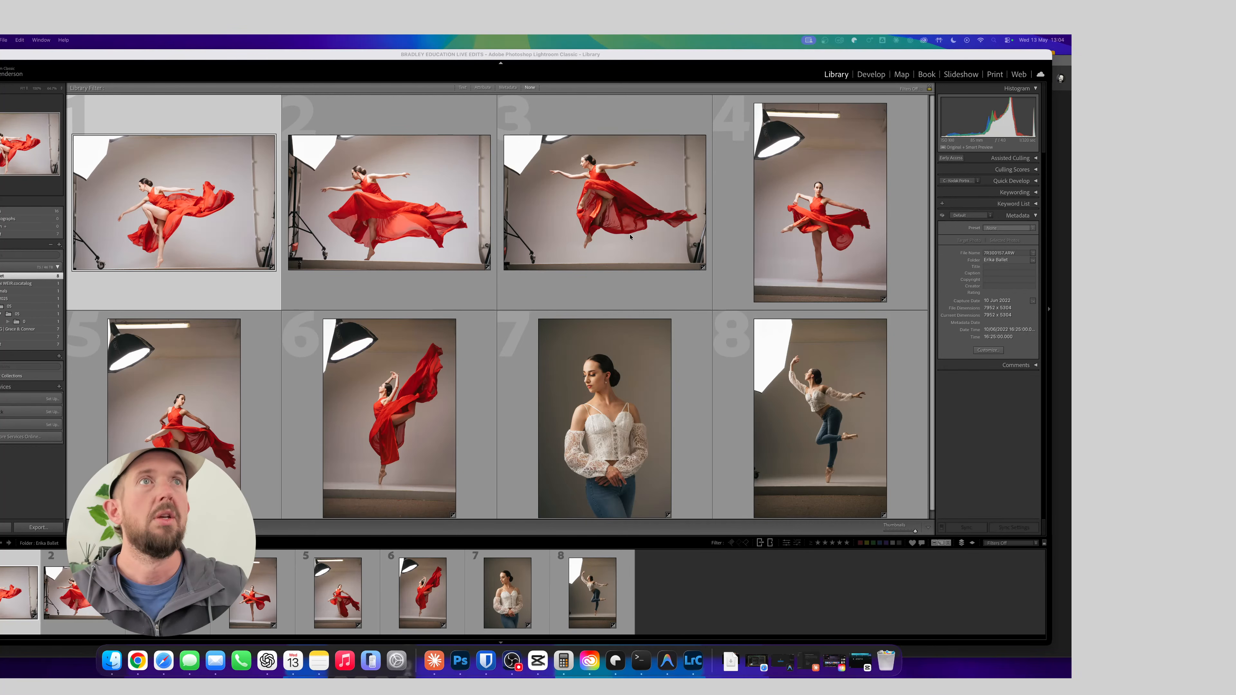
{"action": "left_click", "coordinate": [642, 83]}
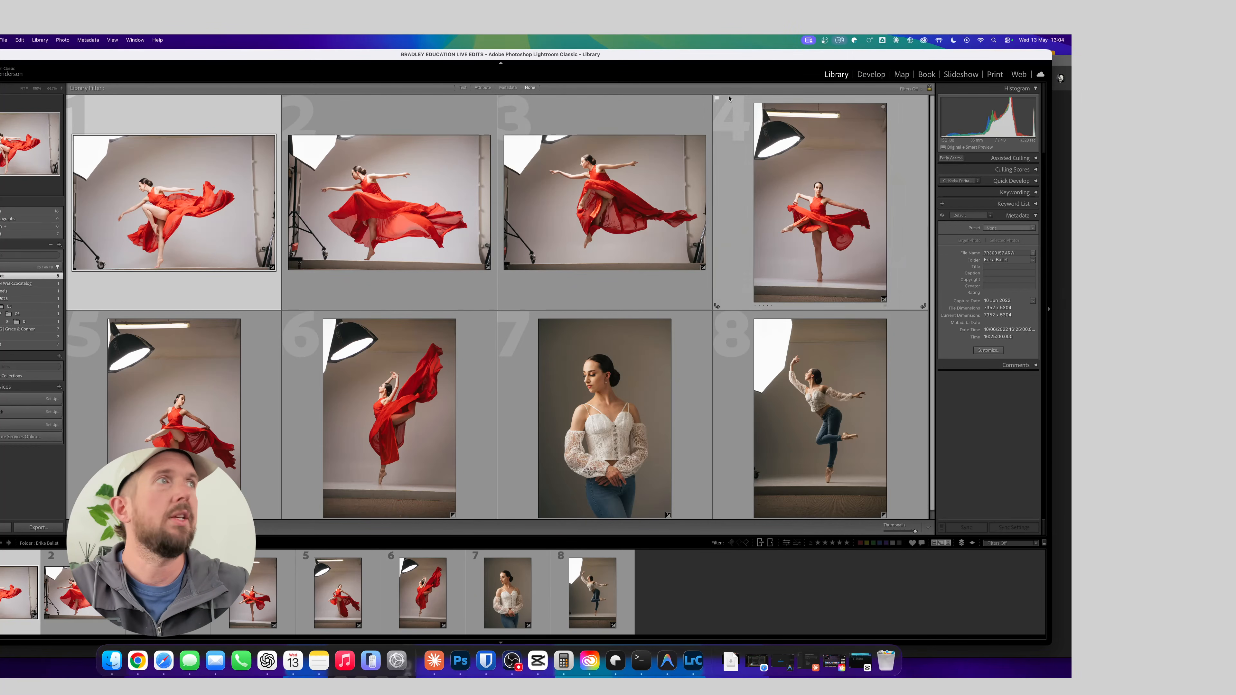
{"action": "left_click", "coordinate": [871, 74]}
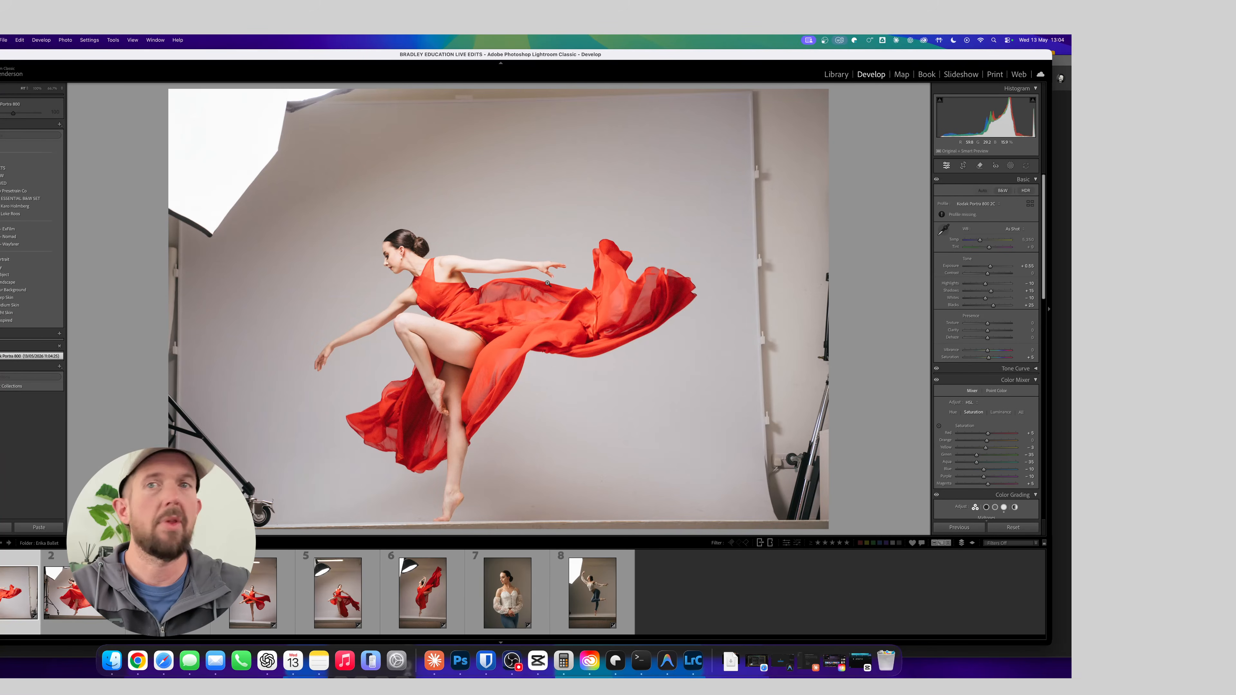
Try brighter and darker Exposure settings on the dancer photo
{"action": "key", "text": "equal"}
{"action": "key", "text": "equal"}
{"action": "key", "text": "equal"}
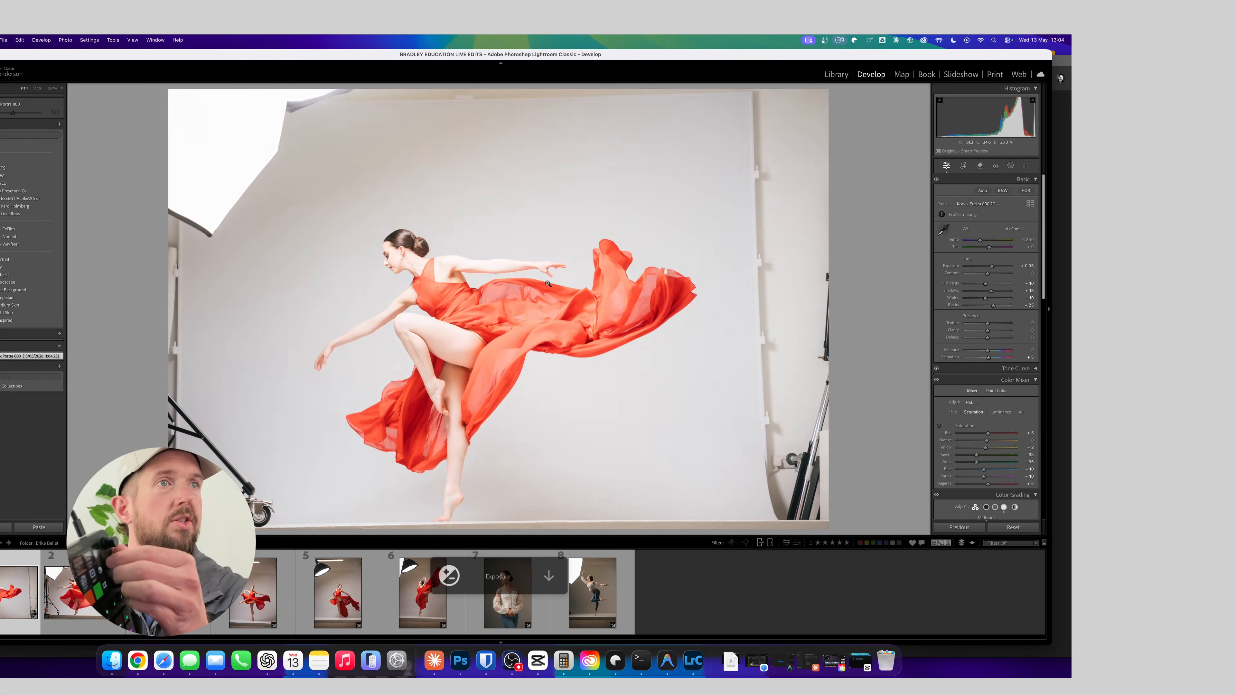
{"action": "key", "text": "minus"}
{"action": "key", "text": "minus"}
{"action": "key", "text": "minus"}
{"action": "key", "text": "minus"}
{"action": "key", "text": "minus"}
{"action": "key", "text": "equal"}
{"action": "key", "text": "equal"}
{"action": "key", "text": "minus"}
{"action": "key", "text": "minus"}
{"action": "key", "text": "minus"}
{"action": "key", "text": "equal"}
{"action": "key", "text": "equal"}
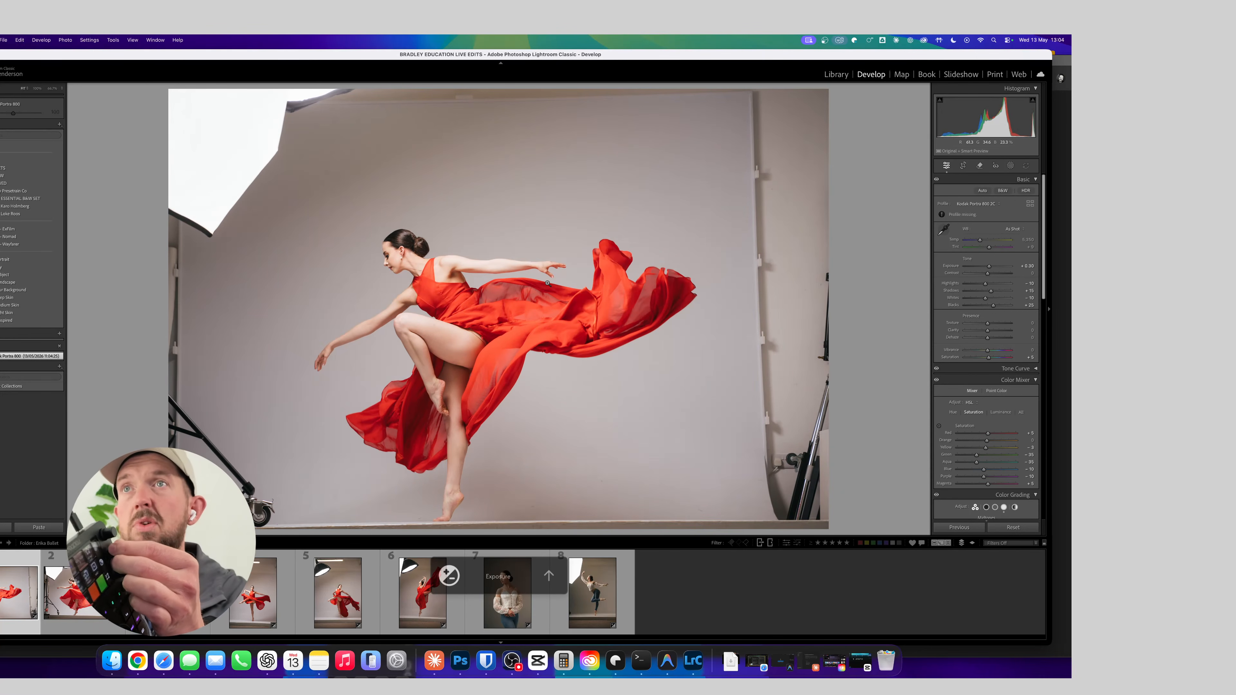
Try a darker, cooler look on the dancer photo by lowering Exposure to -0.70 and reducing the white balance Temperature
{"action": "key", "text": "minus"}
{"action": "key", "text": "minus"}
{"action": "key", "text": "minus"}
{"action": "key", "text": "minus"}
{"action": "key", "text": "minus"}
{"action": "key", "text": "minus"}
{"action": "key", "text": "minus"}
{"action": "key", "text": "minus"}
{"action": "key", "text": "equal"}
{"action": "key", "text": "equal"}
{"action": "key", "text": "equal"}
{"action": "key", "text": "equal"}
{"action": "key", "text": "equal"}
{"action": "key", "text": "equal"}
{"action": "key", "text": "minus"}
{"action": "key", "text": "minus"}
{"action": "key", "text": "minus"}
{"action": "key", "text": "minus"}
{"action": "key", "text": "minus"}
{"action": "key", "text": "minus"}
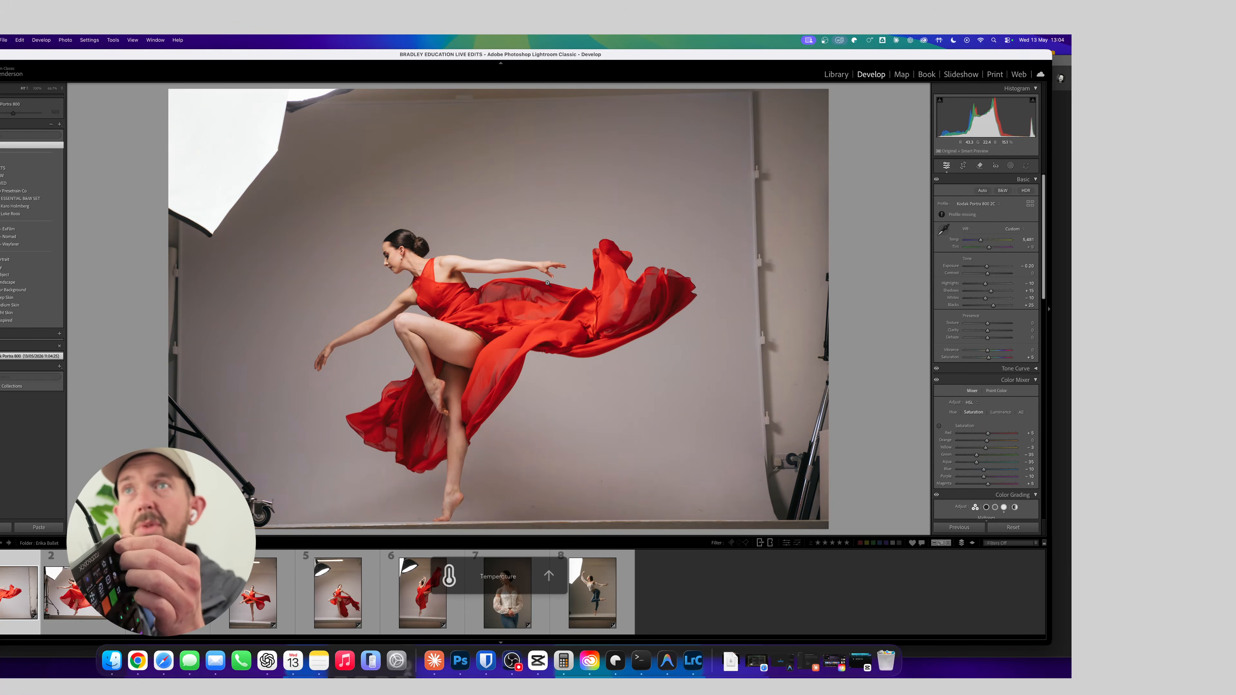
{"action": "key", "text": "minus"}
{"action": "key", "text": "minus"}
{"action": "key", "text": "minus"}
{"action": "key", "text": "minus"}
{"action": "key", "text": "minus"}
{"action": "key", "text": "minus"}
Warm the dancer photo's white balance Temperature and raise its Exposure to -0.10
{"action": "key", "text": "equal"}
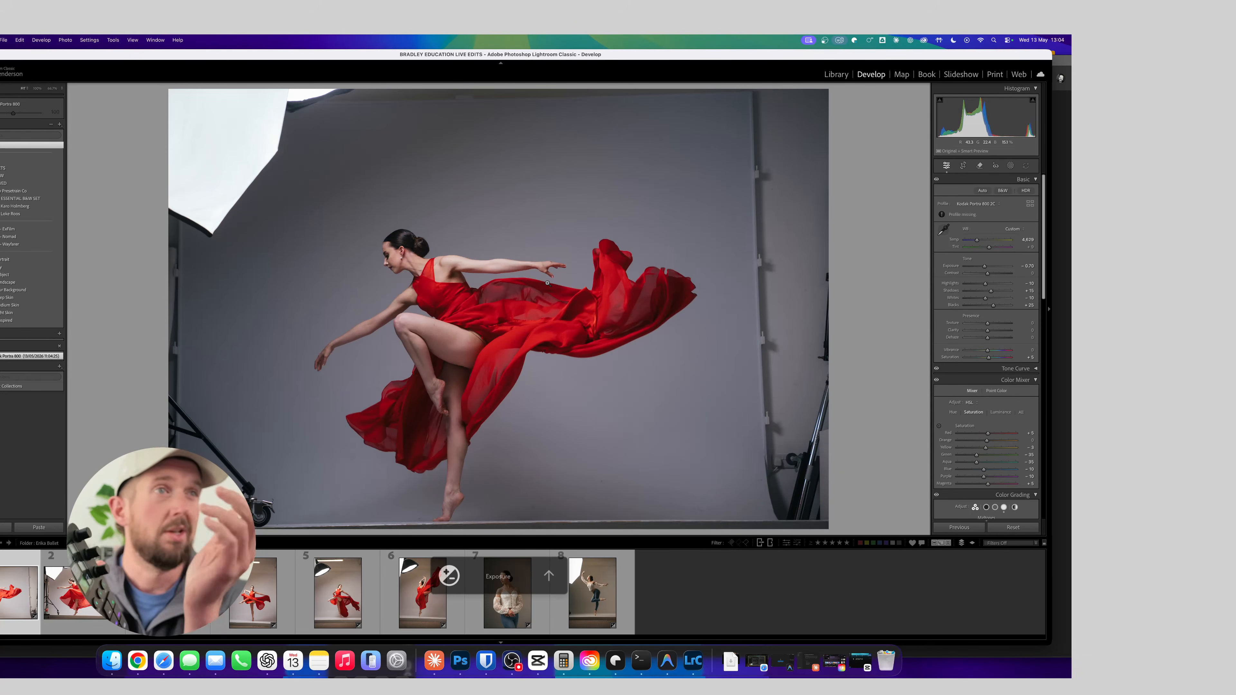
{"action": "key", "text": "equal"}
{"action": "key", "text": "equal"}
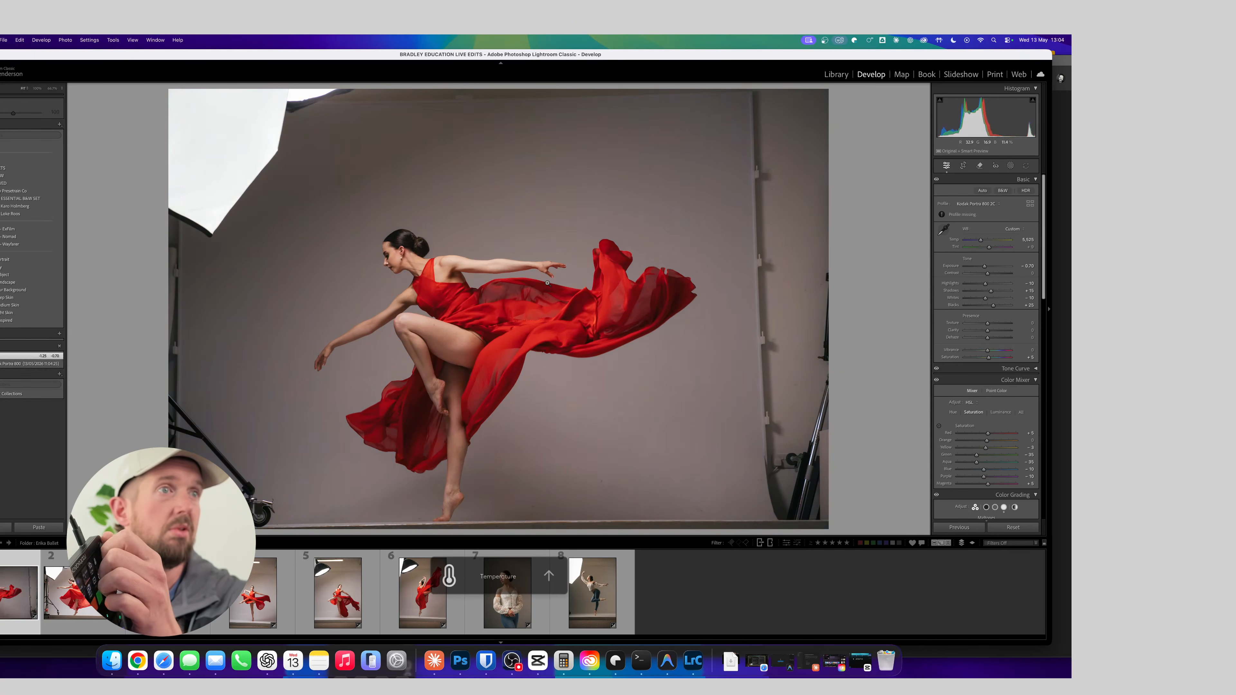
{"action": "key", "text": "equal"}
{"action": "key", "text": "equal"}
{"action": "key", "text": "equal"}
{"action": "key", "text": "equal"}
{"action": "key", "text": "equal"}
{"action": "key", "text": "equal"}
{"action": "key", "text": "equal"}
{"action": "key", "text": "equal"}
{"action": "key", "text": "equal"}
{"action": "key", "text": "equal"}
{"action": "key", "text": "equal"}
{"action": "key", "text": "equal"}
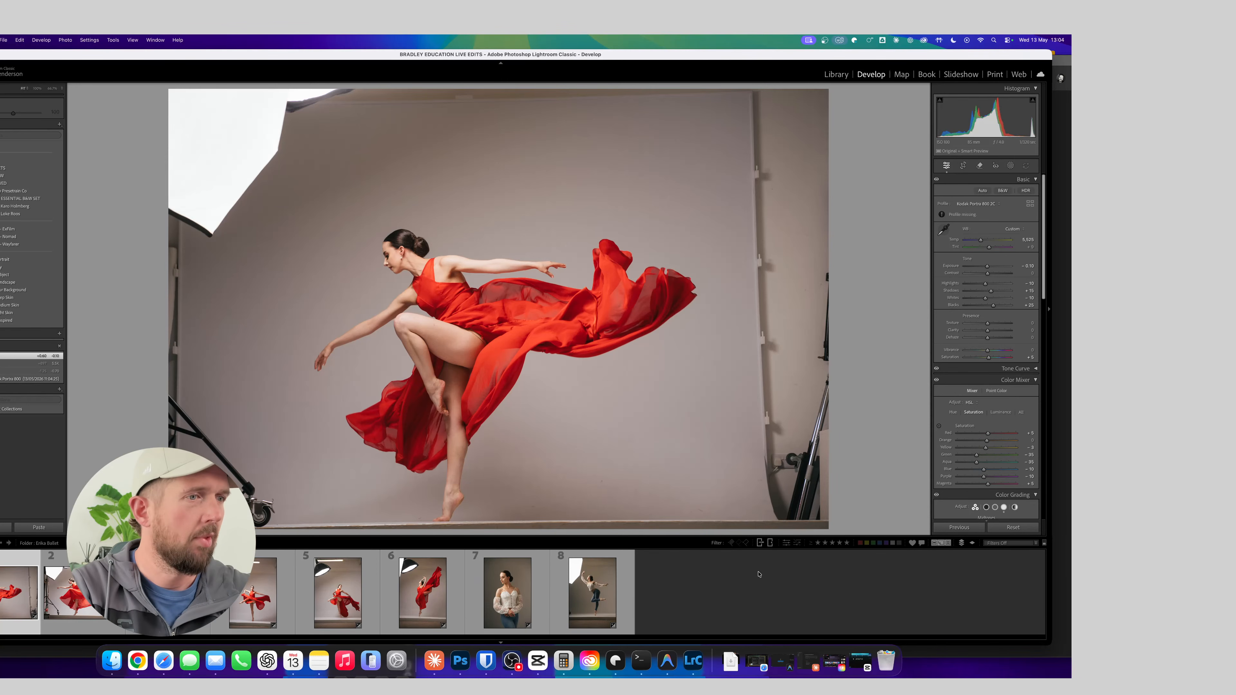
Disconnect the AirPods Pro through the Mac's Bluetooth device list
{"action": "left_click", "coordinate": [511, 662]}
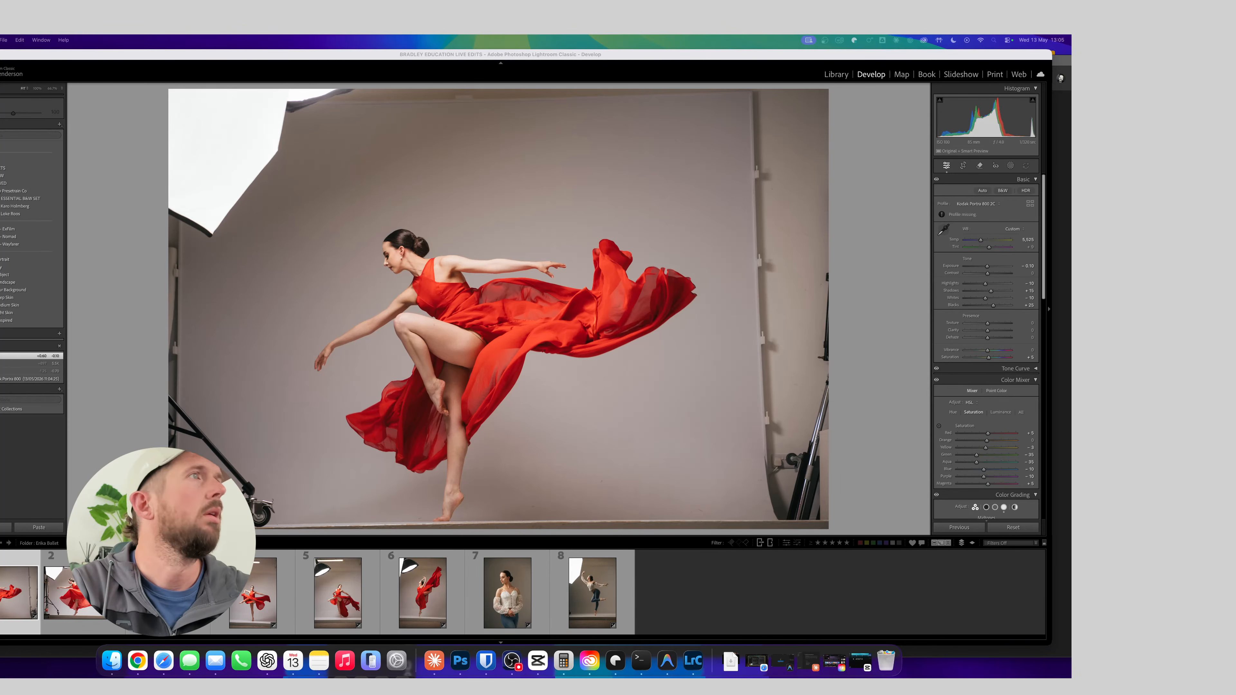
{"action": "left_click", "coordinate": [325, 93]}
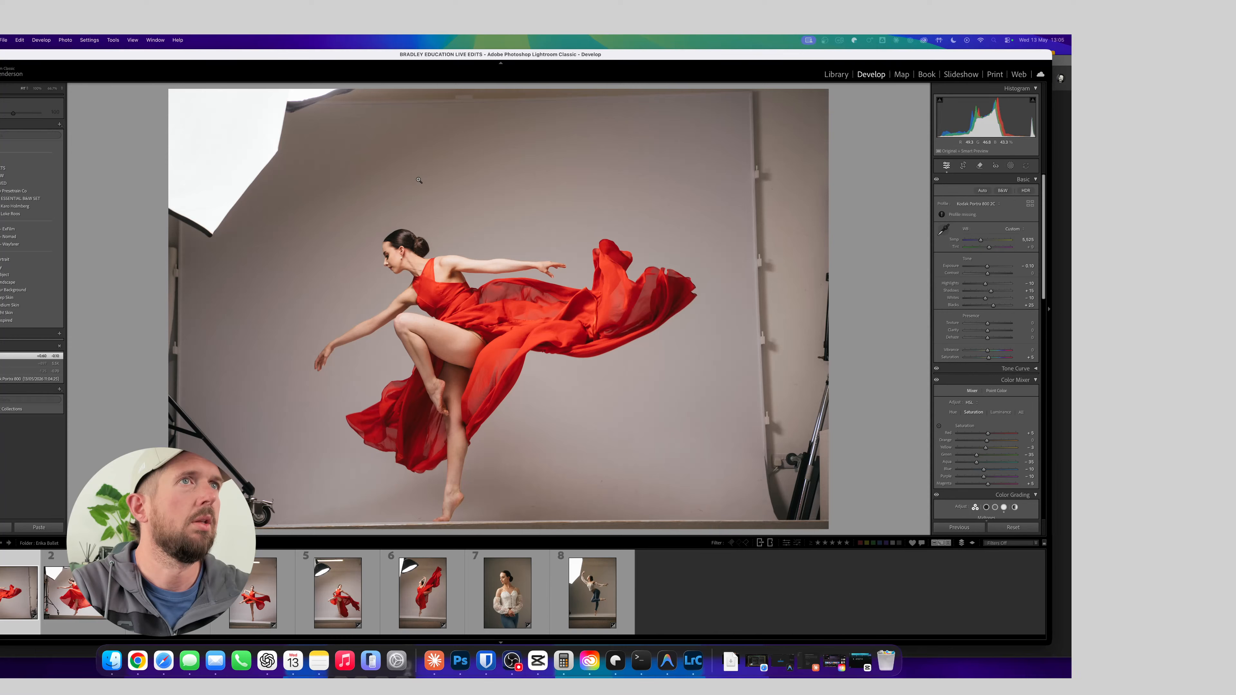
{"action": "left_click", "coordinate": [967, 41]}
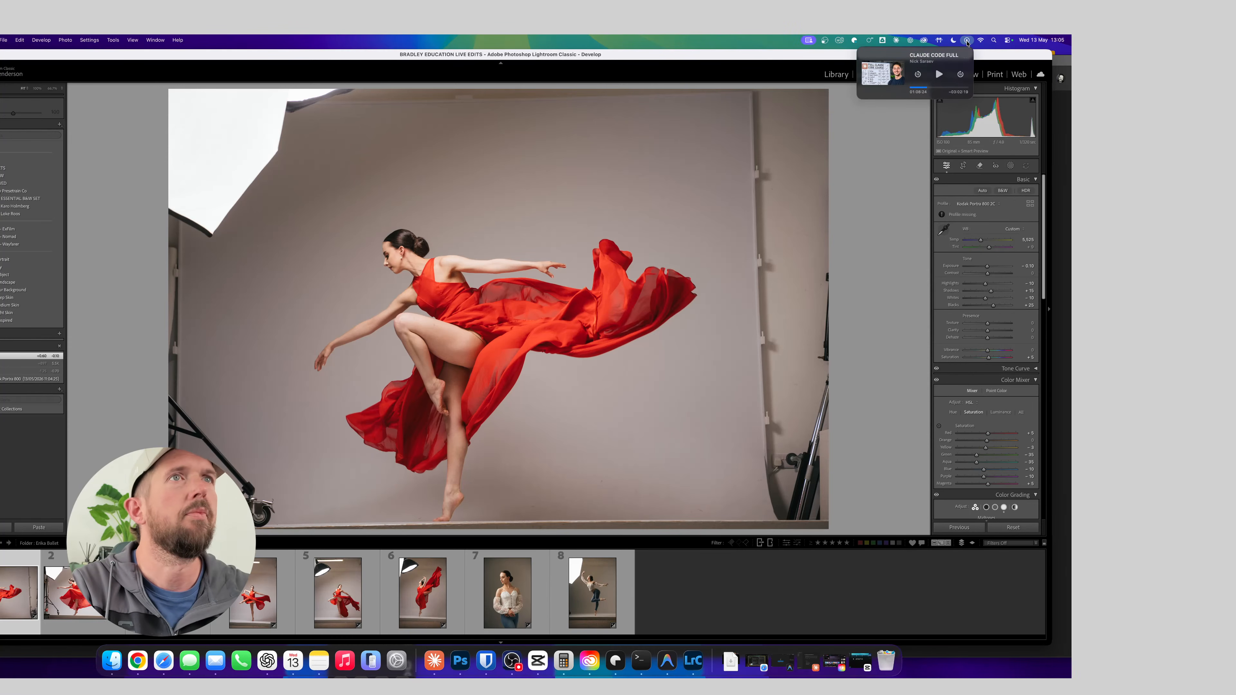
{"action": "left_click", "coordinate": [1014, 42]}
{"action": "left_click", "coordinate": [990, 103]}
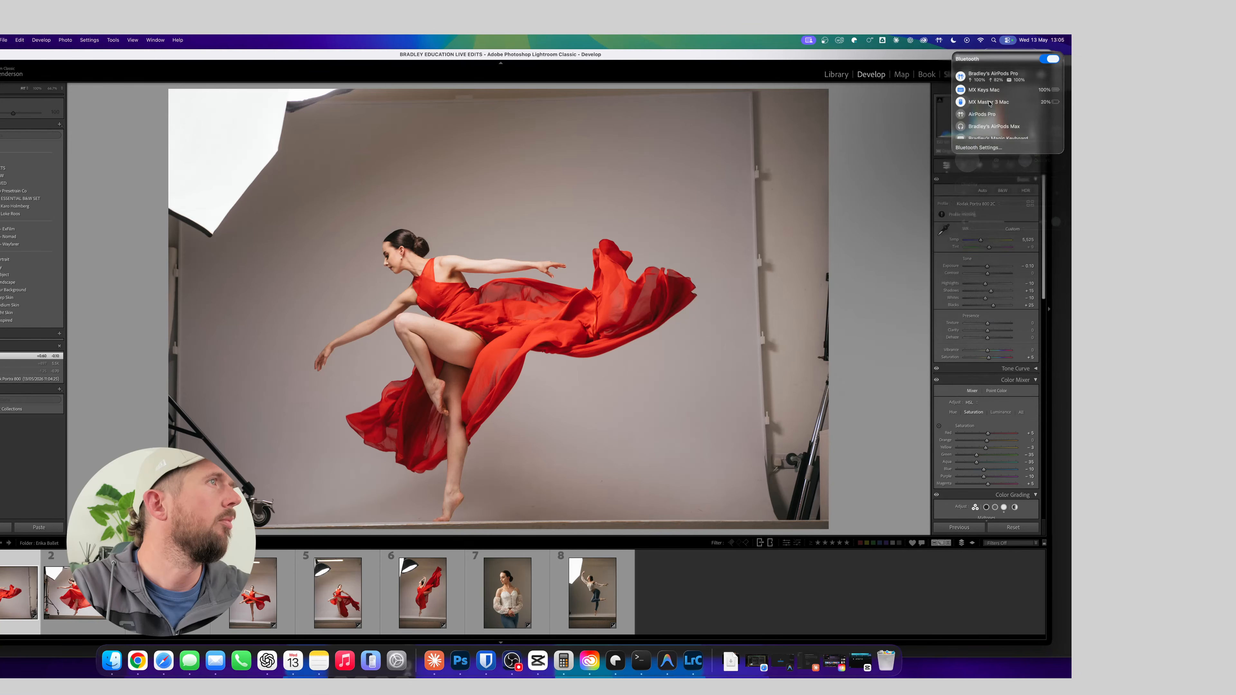
{"action": "left_click", "coordinate": [996, 75]}
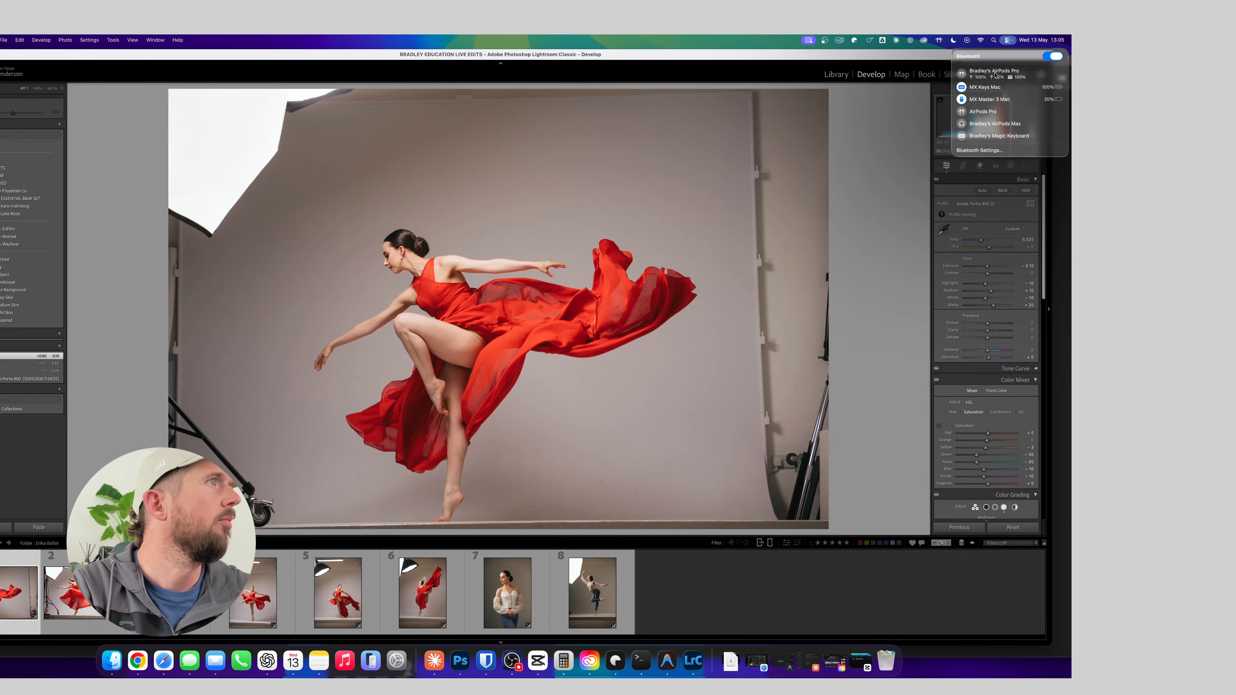
Force-quit the unresponsive OBS, return to Lightroom Classic and deselect the photo in the filmstrip
{"action": "left_click", "coordinate": [524, 653]}
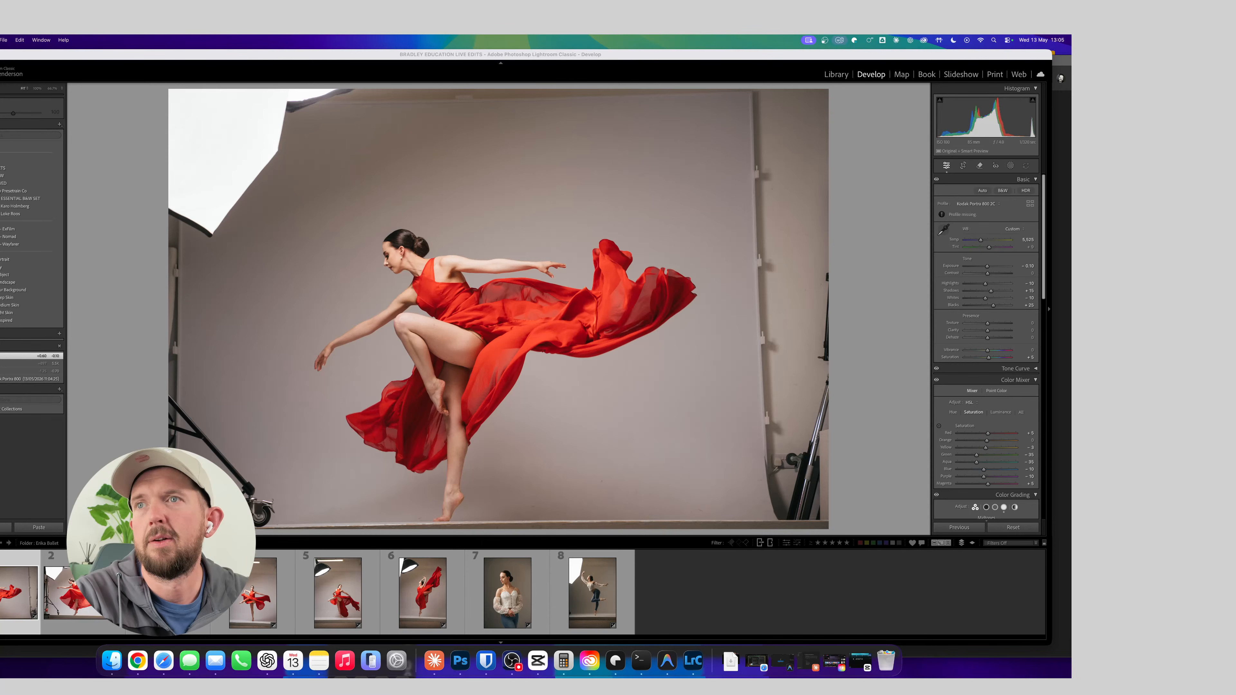
{"action": "right_click", "coordinate": [513, 661]}
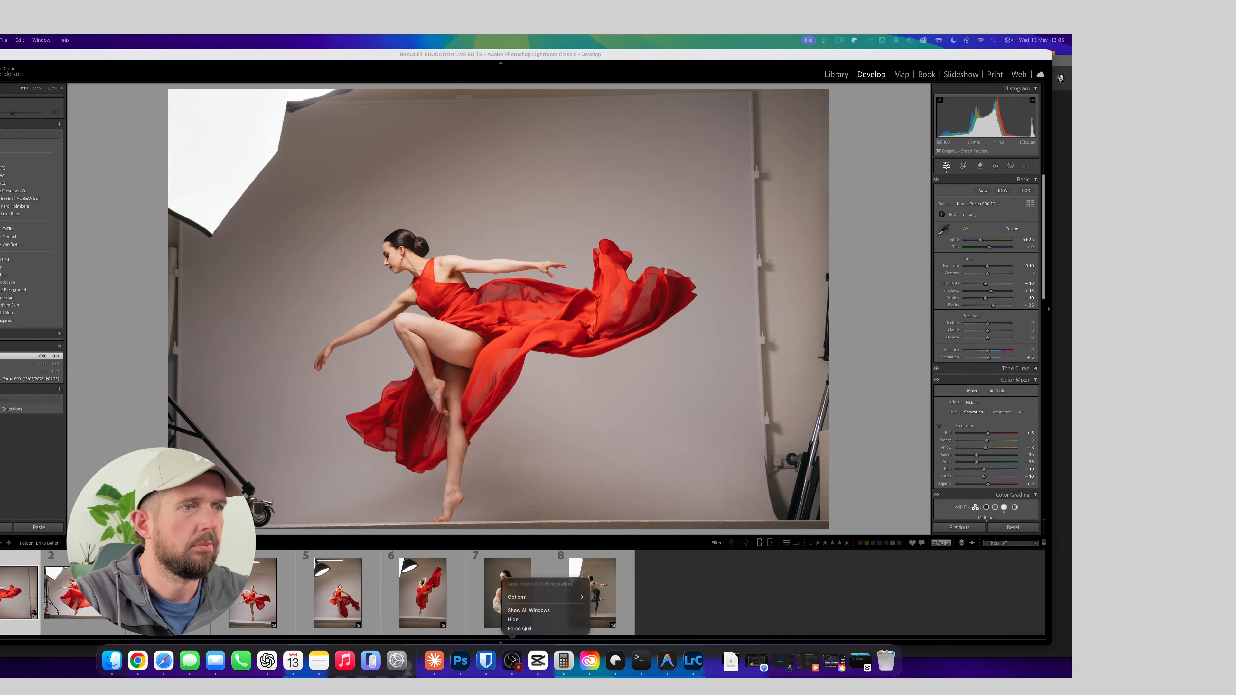
{"action": "left_click", "coordinate": [519, 629]}
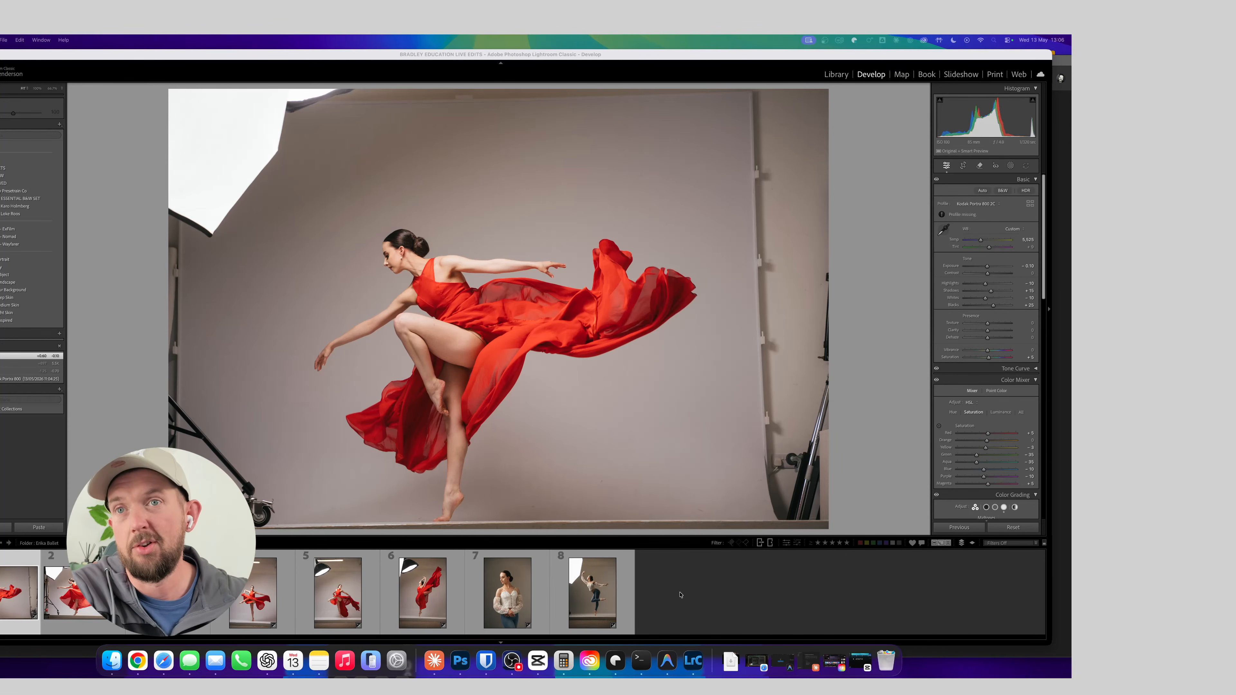
{"action": "left_click", "coordinate": [690, 589]}
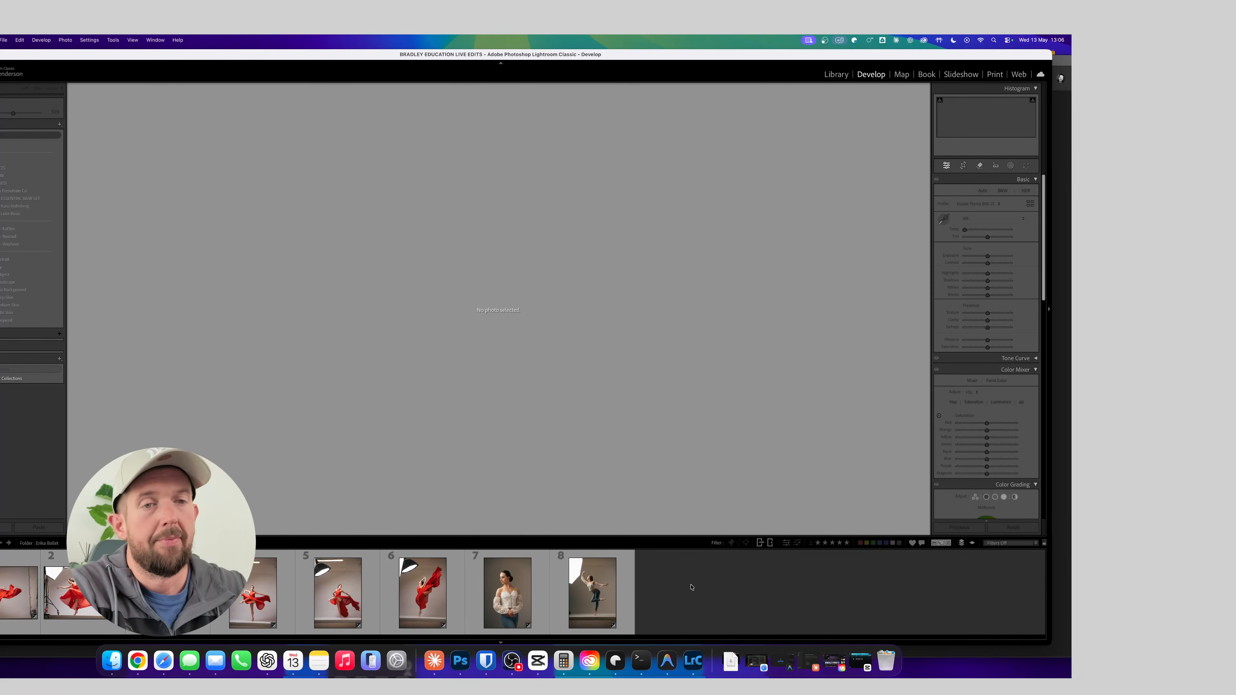
Look through the headshot and wedding folders in the Library for photos to edit
{"action": "left_click", "coordinate": [95, 592]}
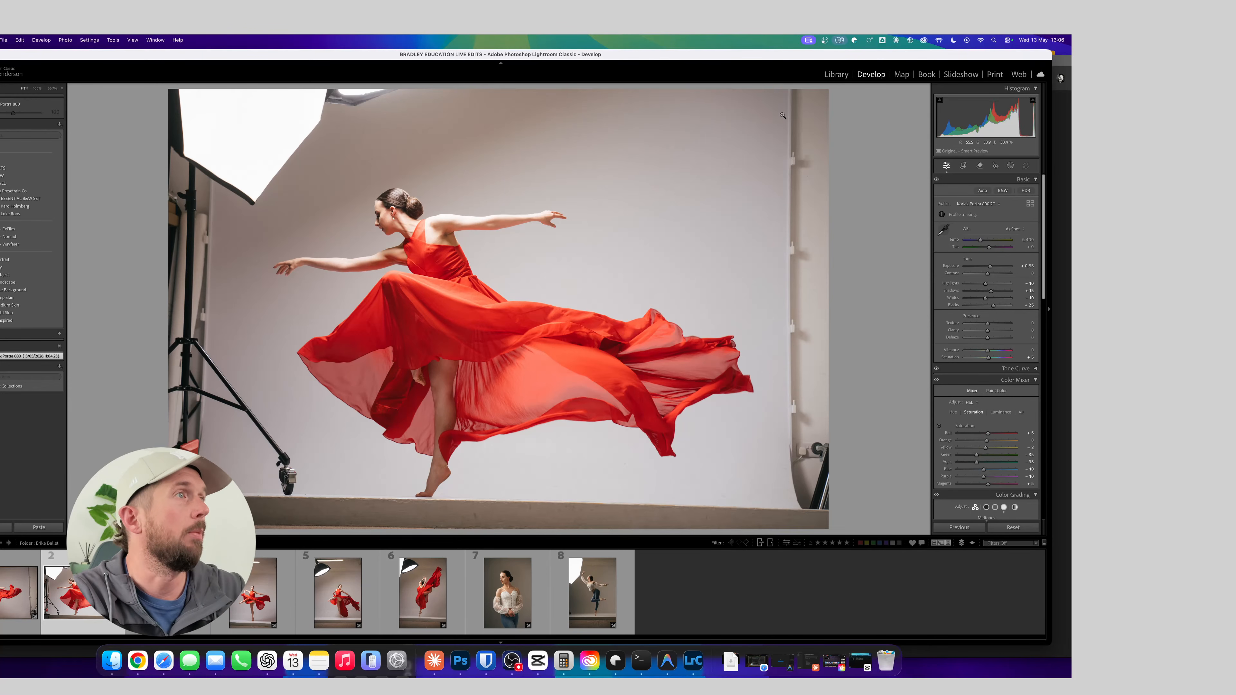
{"action": "left_click", "coordinate": [838, 75]}
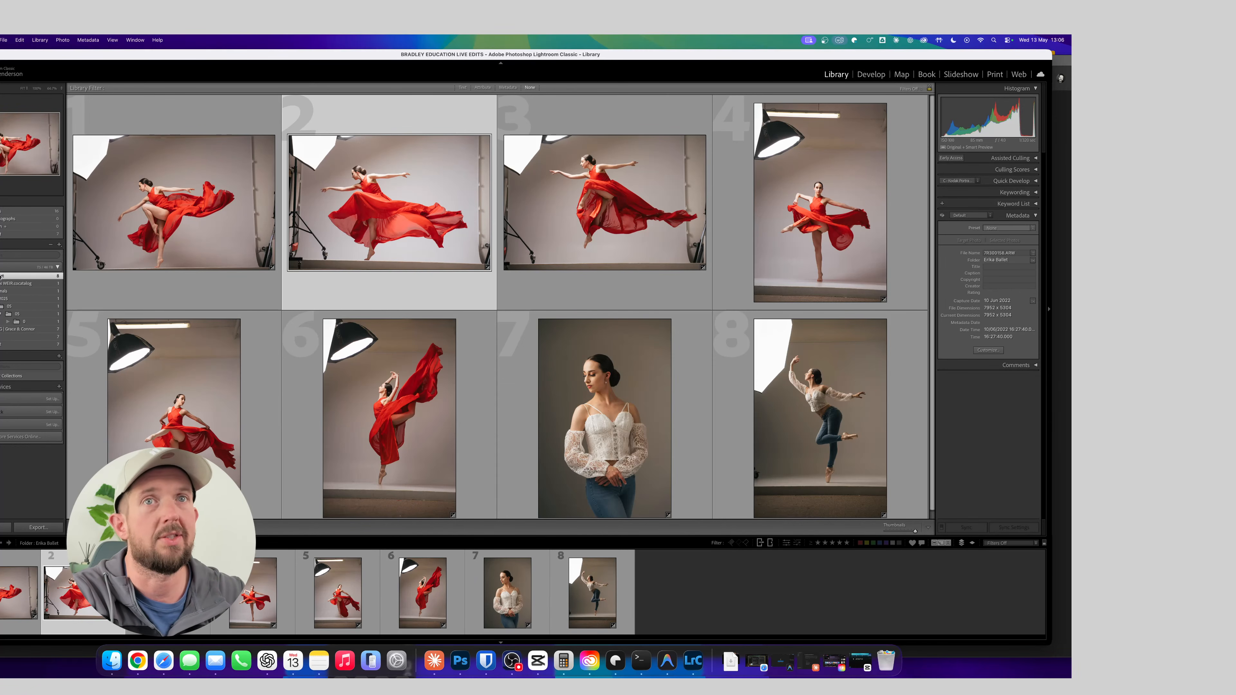
{"action": "left_click", "coordinate": [2, 284]}
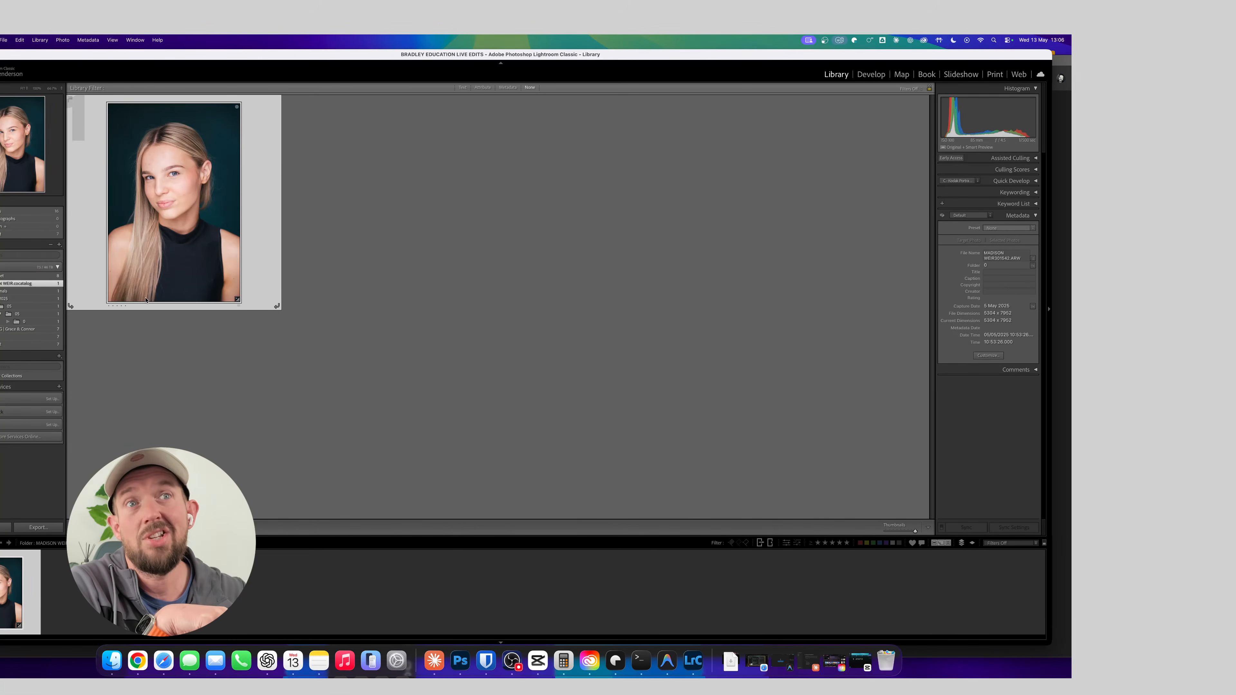
{"action": "left_click", "coordinate": [40, 330]}
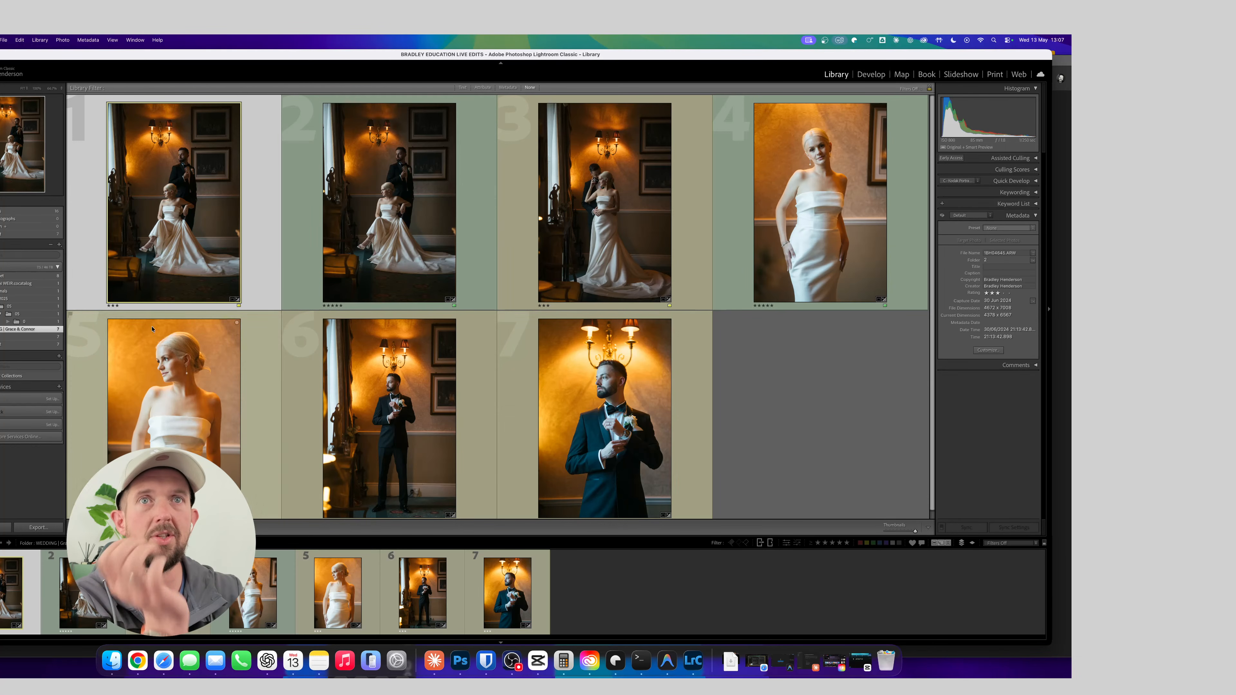
Return to the ballet folder and open photo 7, the portrait in the white lace top, in Develop
{"action": "left_click", "coordinate": [31, 276]}
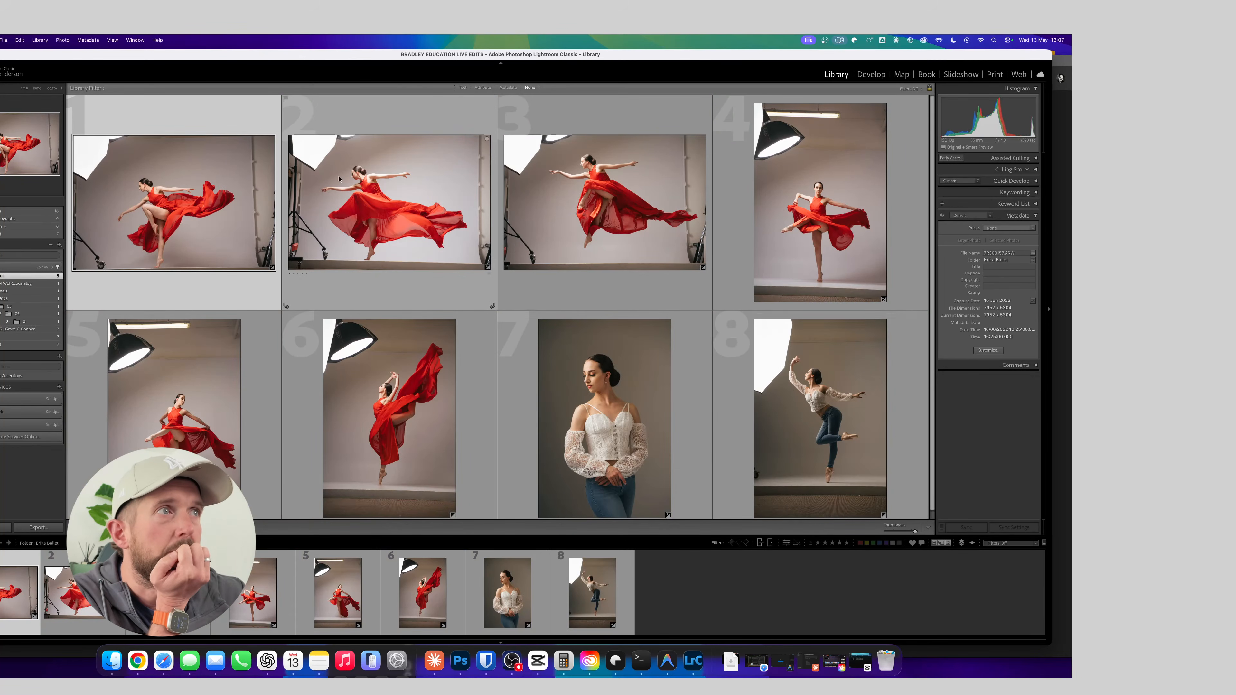
{"action": "left_click", "coordinate": [568, 382]}
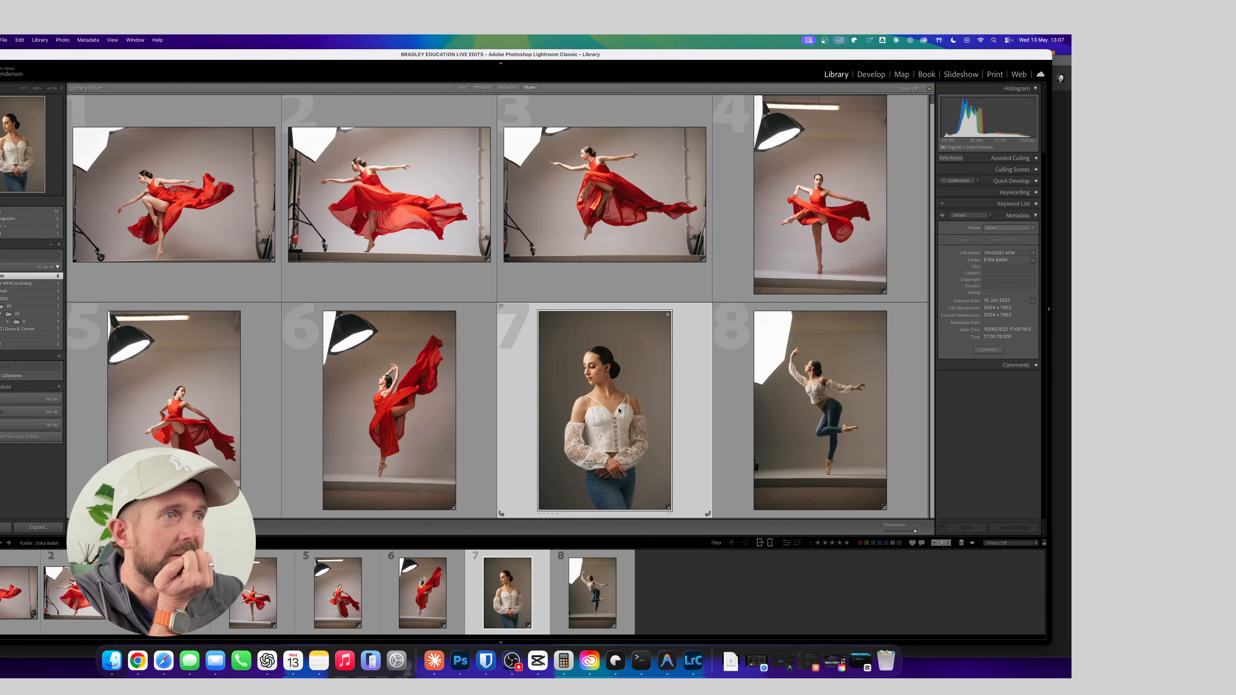
{"action": "scroll", "coordinate": [628, 411], "scroll_direction": "up", "scroll_amount": 1}
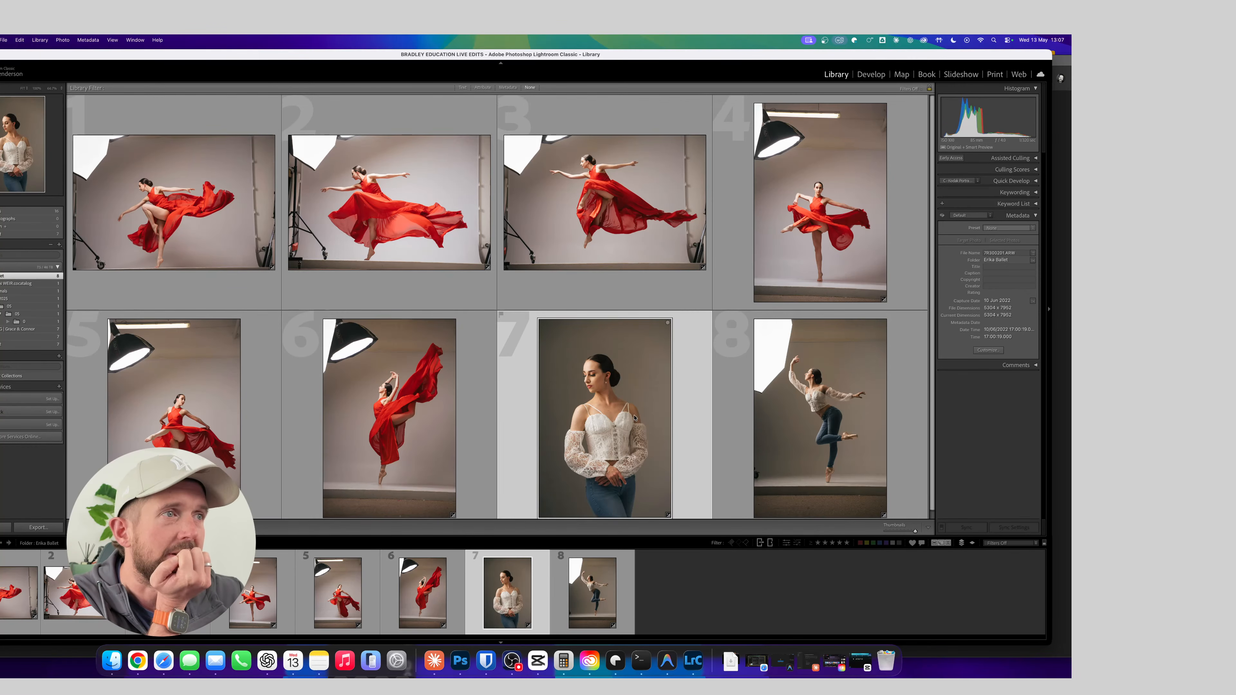
{"action": "scroll", "coordinate": [634, 413], "scroll_direction": "down", "scroll_amount": 1}
{"action": "scroll", "coordinate": [599, 311], "scroll_direction": "up", "scroll_amount": 1}
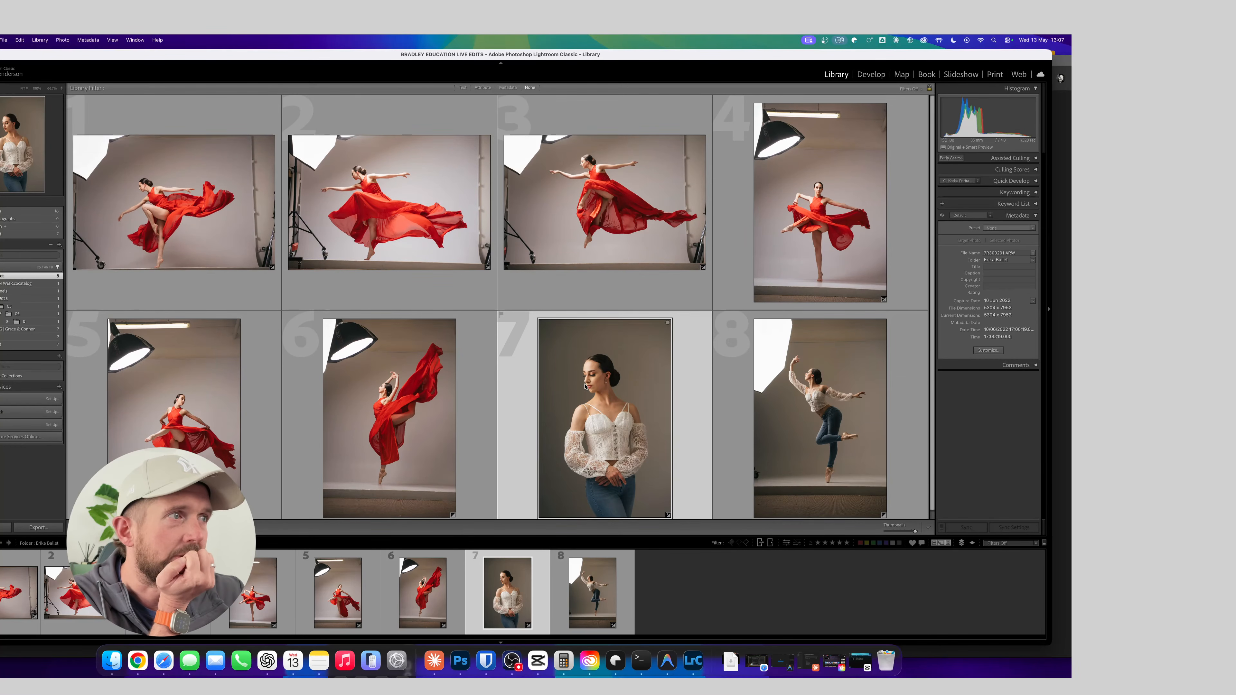
{"action": "scroll", "coordinate": [585, 386], "scroll_direction": "down", "scroll_amount": 1}
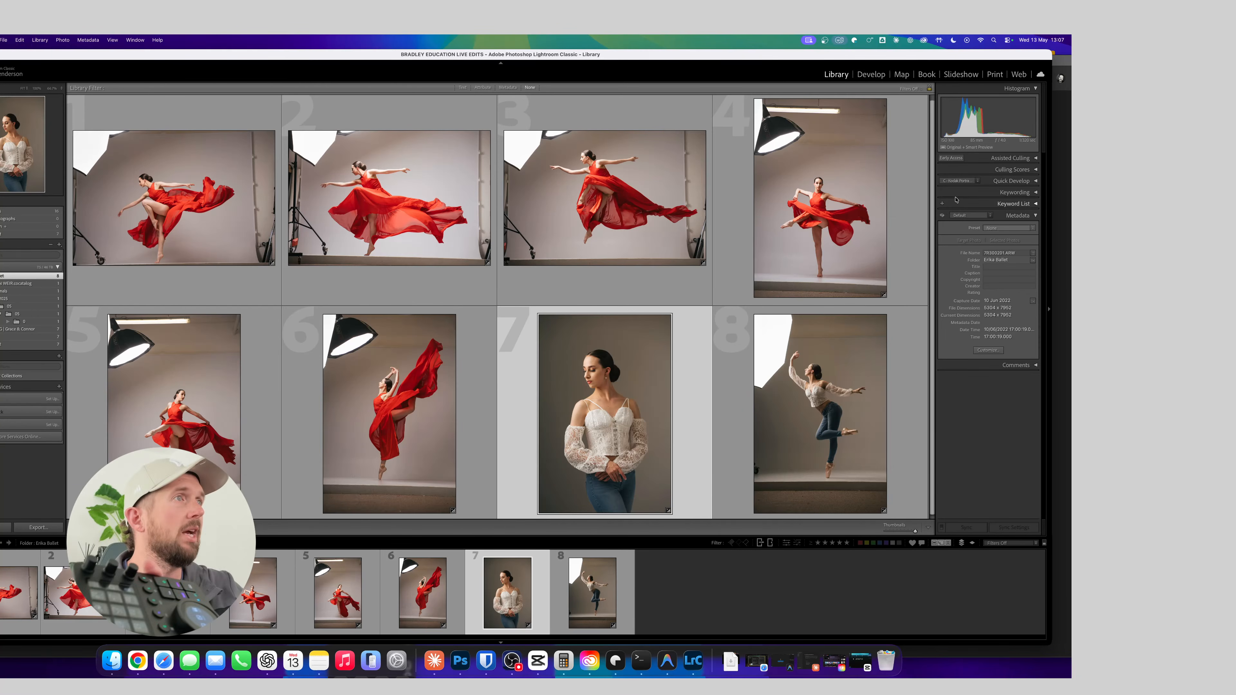
{"action": "key", "text": "d"}
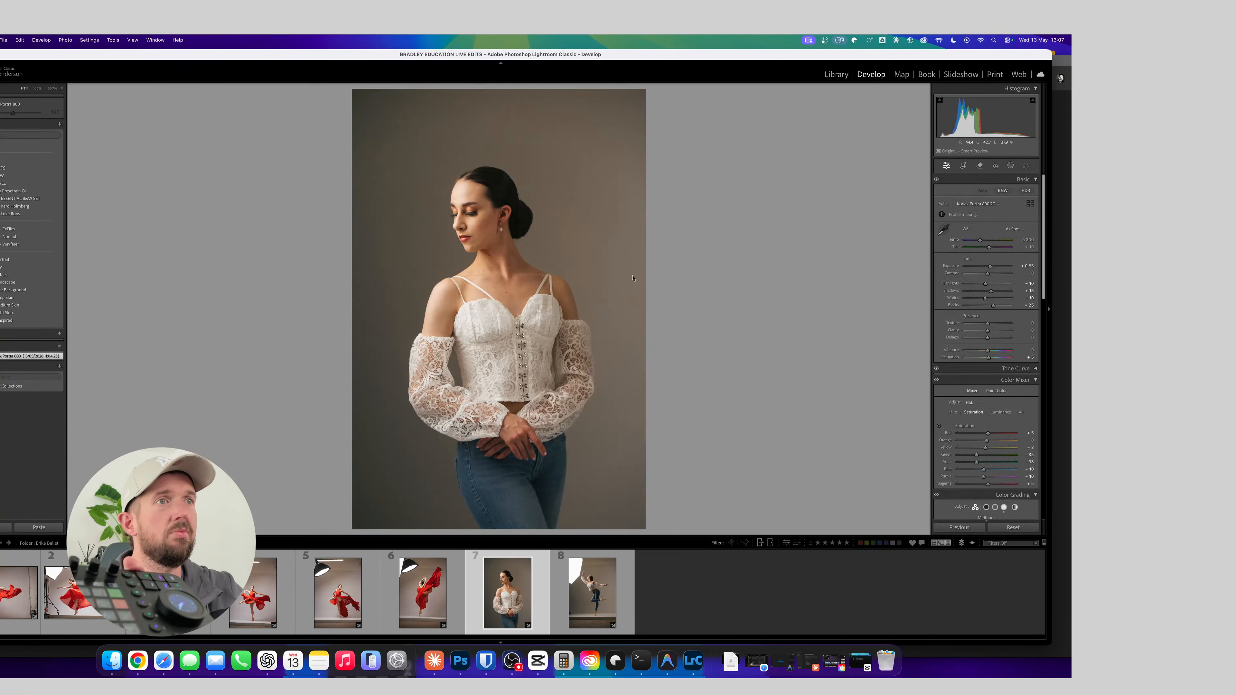
Try Exposure and Temperature adjustments up and down on the white lace top portrait, and undo them
{"action": "key", "text": "equal"}
{"action": "key", "text": "equal"}
{"action": "key", "text": "equal"}
{"action": "key", "text": "equal"}
{"action": "key", "text": "equal"}
{"action": "key", "text": "equal"}
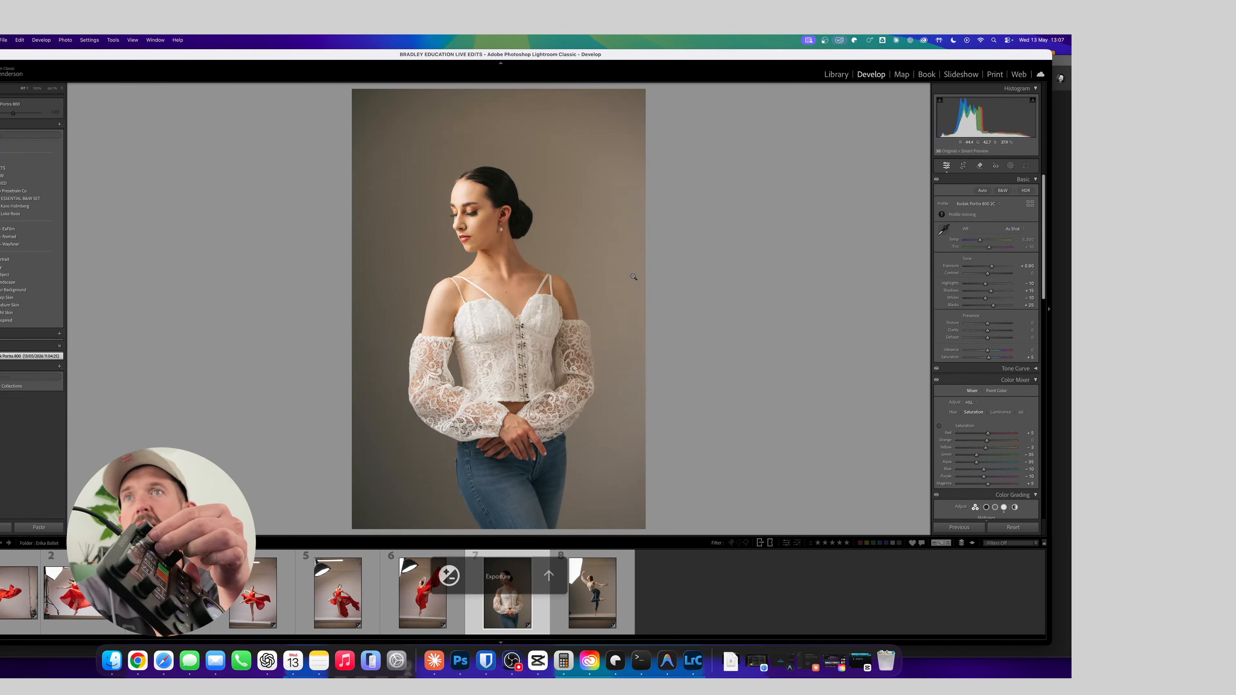
{"action": "key", "text": "minus"}
{"action": "key", "text": "minus"}
{"action": "key", "text": "minus"}
{"action": "key", "text": "minus"}
{"action": "key", "text": "minus"}
{"action": "key", "text": "minus"}
{"action": "key", "text": "equal"}
{"action": "key", "text": "equal"}
{"action": "key", "text": "equal"}
{"action": "key", "text": "equal"}
{"action": "key", "text": "equal"}
{"action": "key", "text": "equal"}
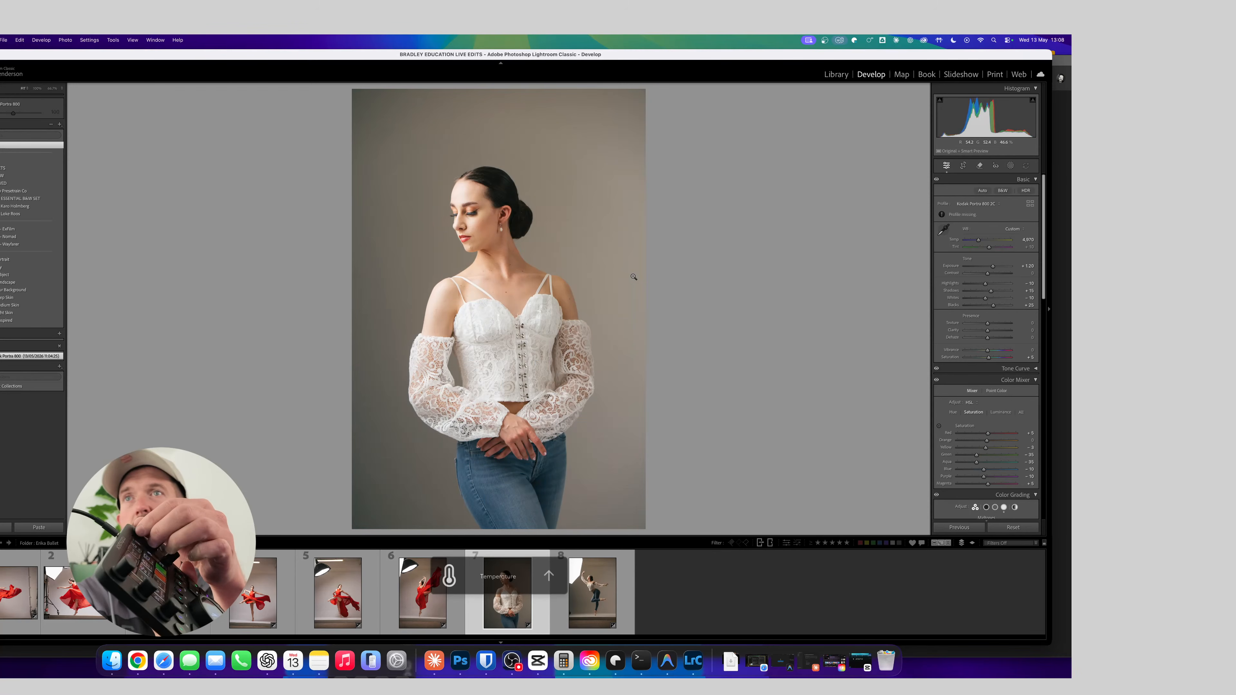
{"action": "key", "text": "minus"}
{"action": "key", "text": "minus"}
{"action": "key", "text": "minus"}
{"action": "key", "text": "minus"}
{"action": "key", "text": "minus"}
{"action": "key", "text": "minus"}
{"action": "key", "text": "equal"}
{"action": "key", "text": "equal"}
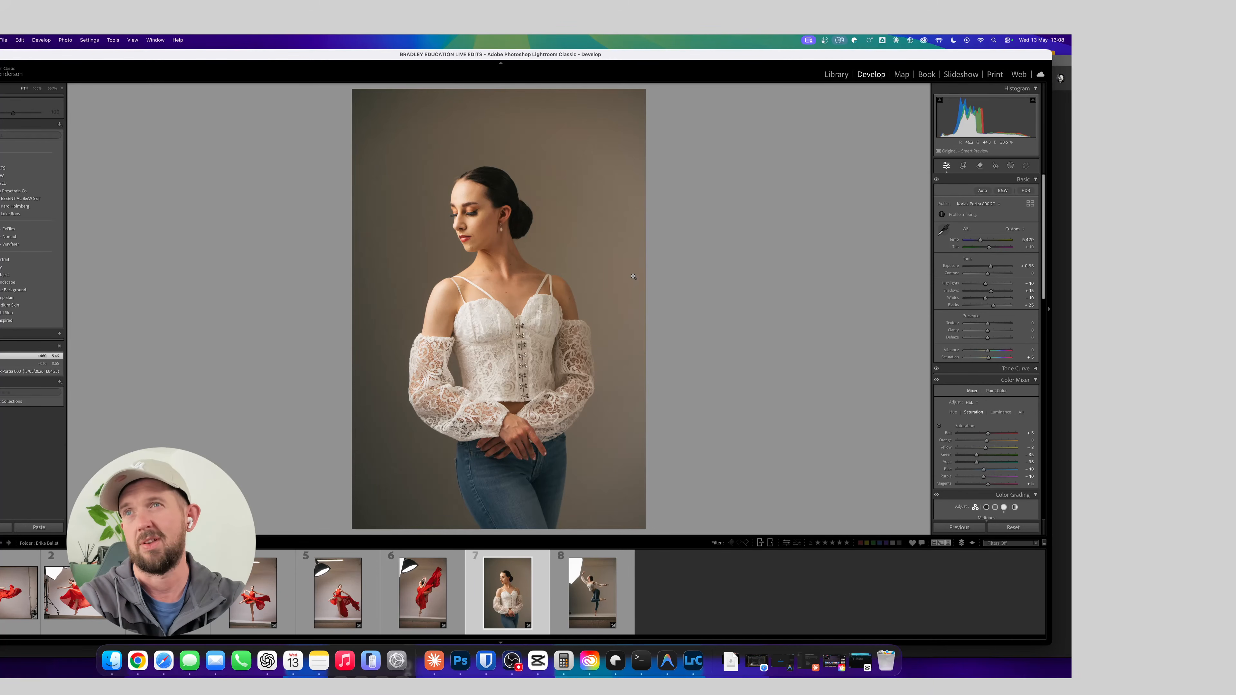
{"action": "key", "text": "super+z"}
{"action": "key", "text": "super+z"}
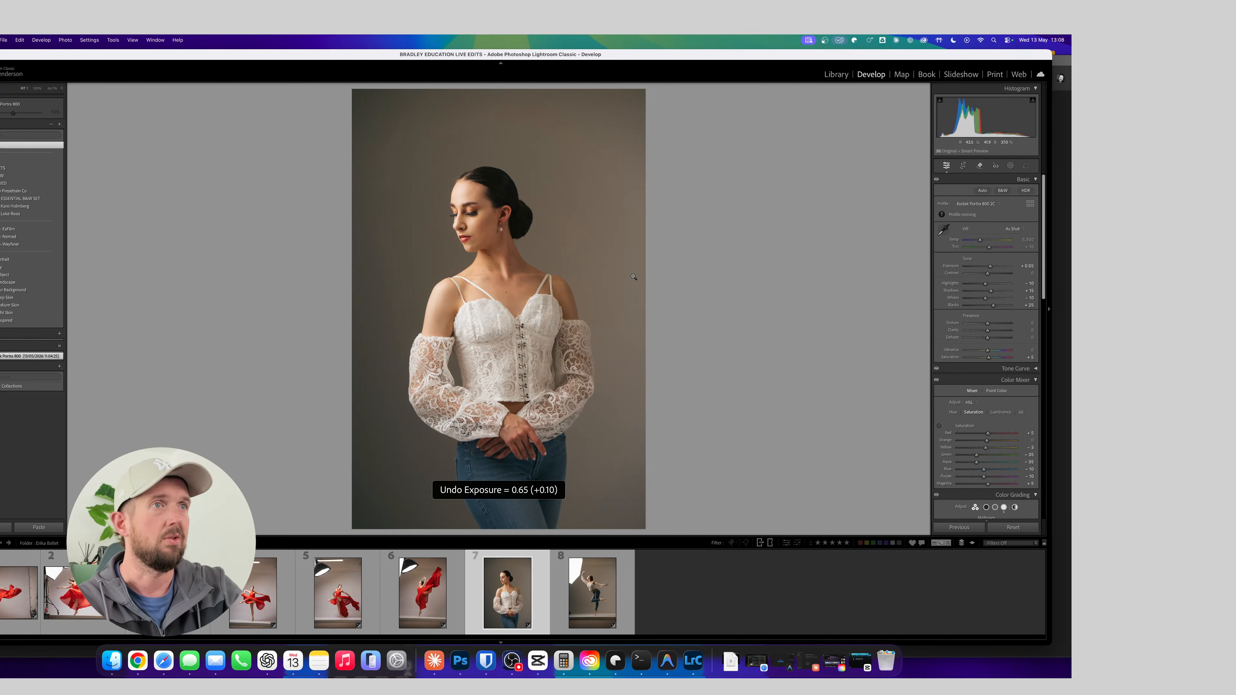
Return to the Library grid and launch the Mouzz cursor utility
{"action": "key", "text": "g"}
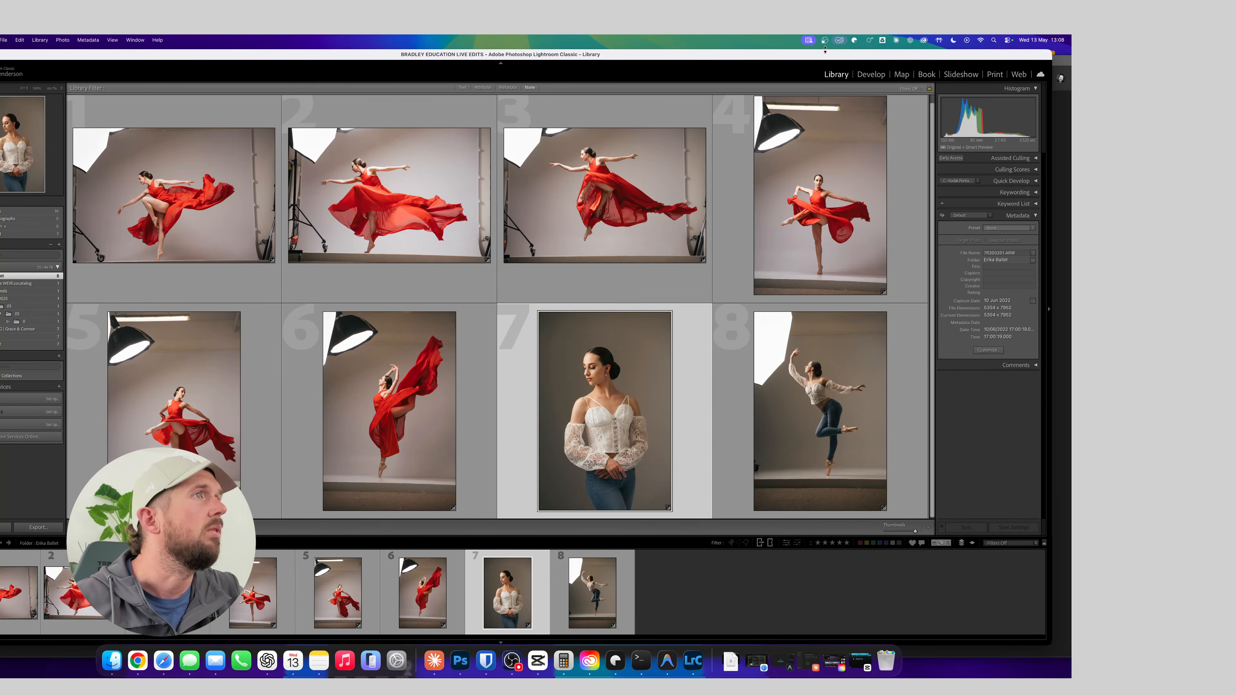
{"action": "key", "text": "super+space"}
{"action": "type", "text": "mouzz"}
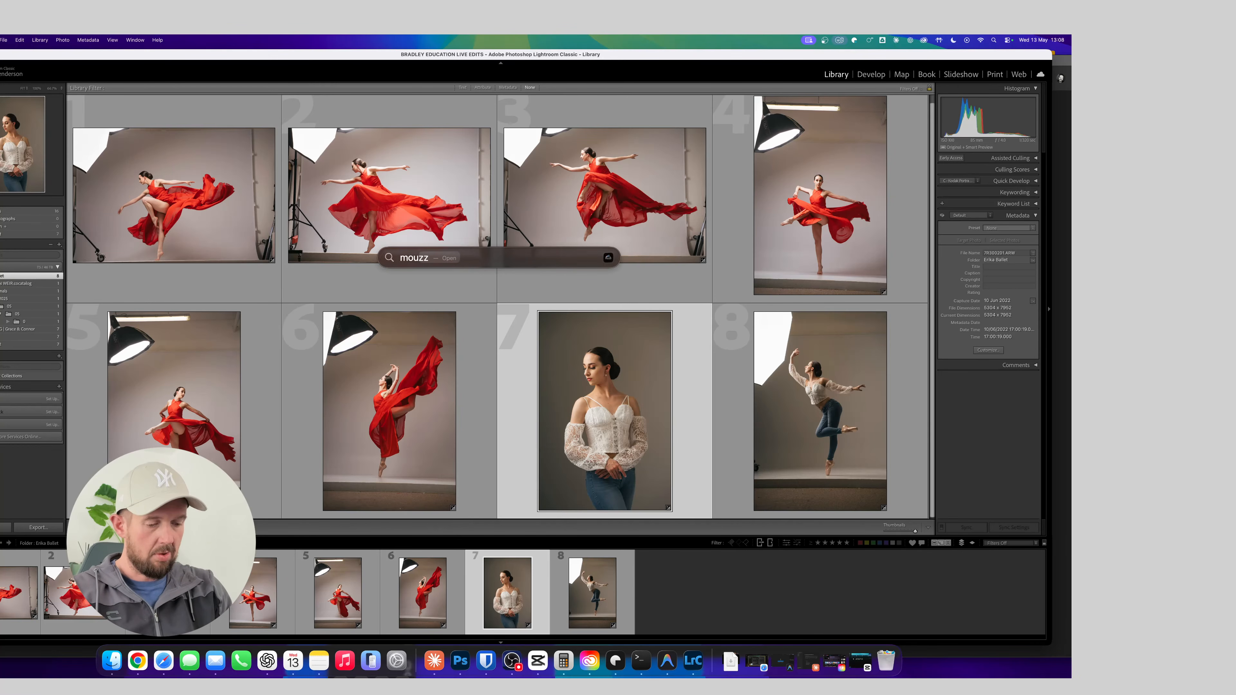
{"action": "key", "text": "Return"}
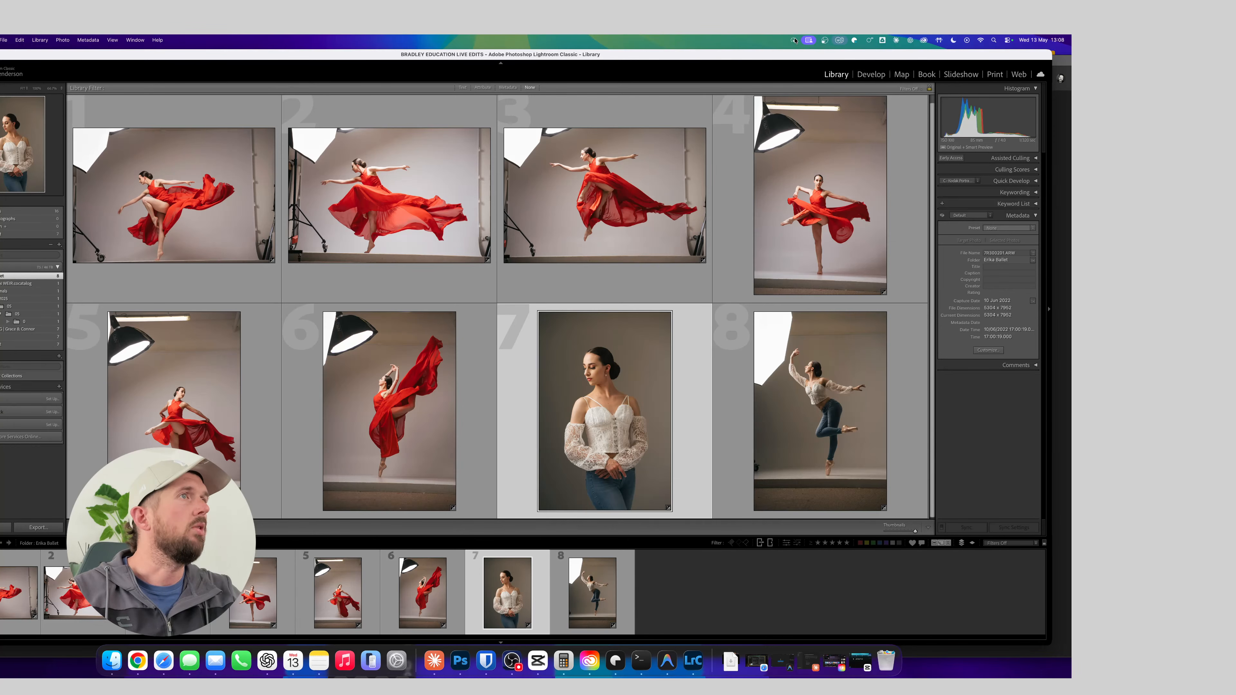
Try the Spotlight cursor effect in Mouzz, and enable Ring and Click Feedback in its place
{"action": "left_click", "coordinate": [795, 41]}
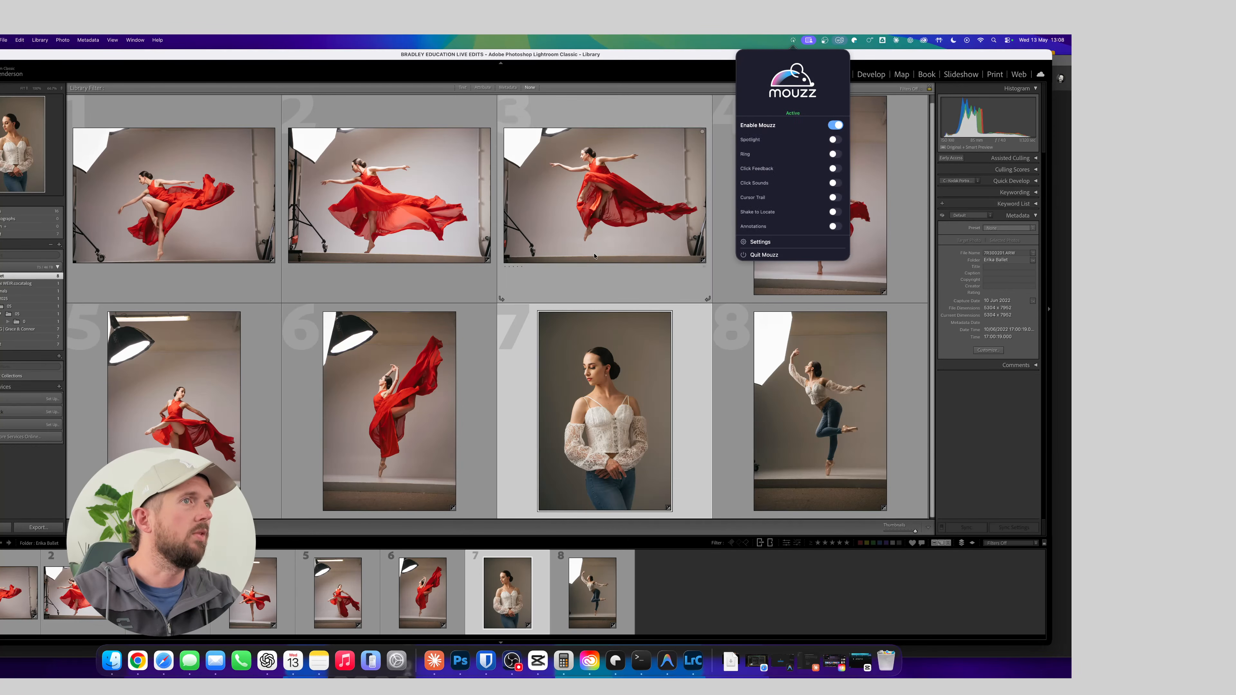
{"action": "left_click", "coordinate": [833, 140]}
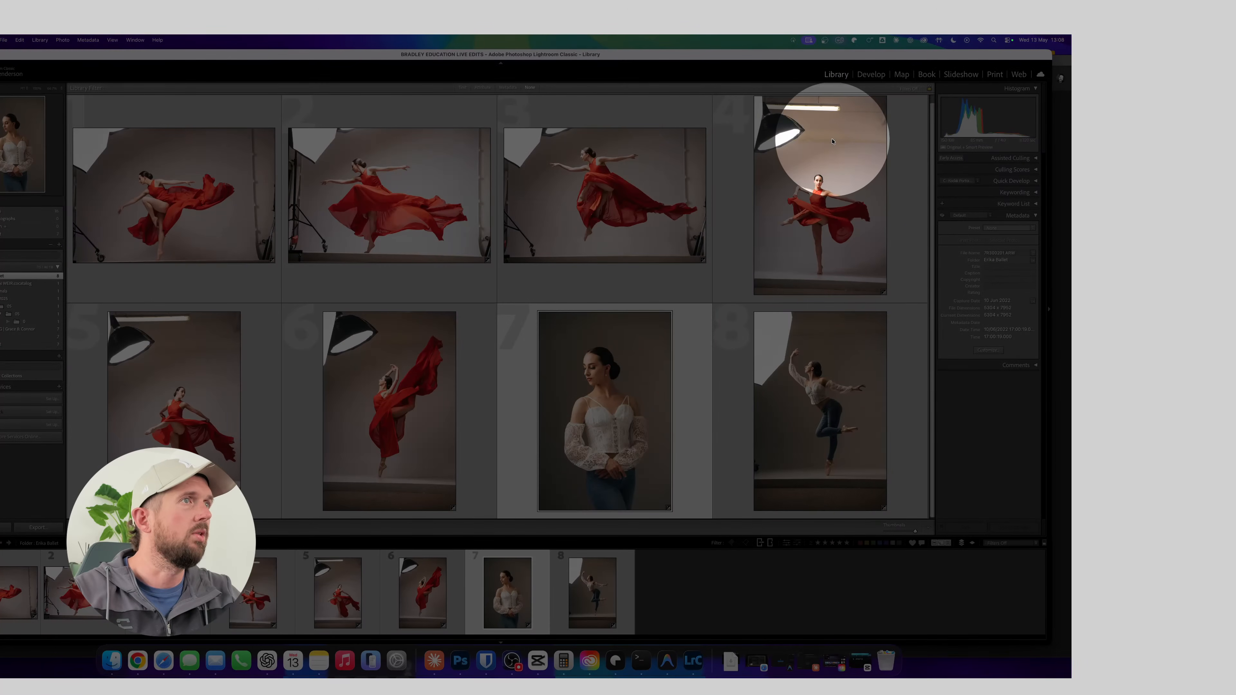
{"action": "left_click", "coordinate": [793, 40]}
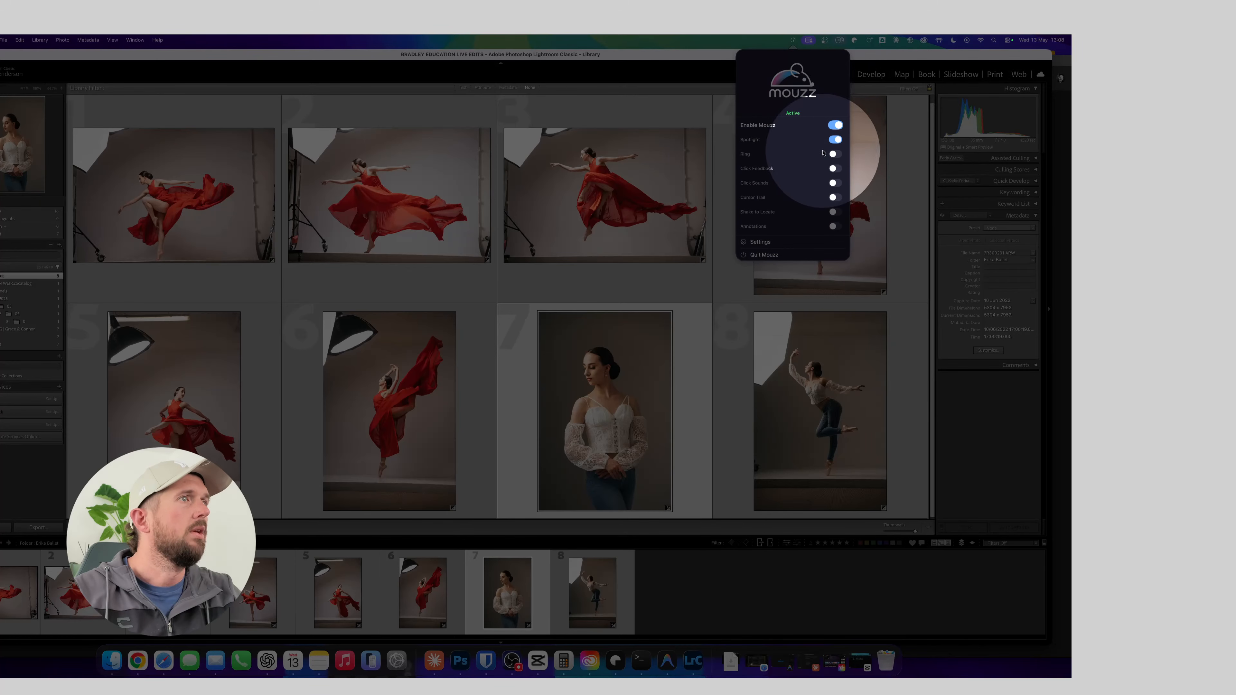
{"action": "left_click", "coordinate": [834, 141]}
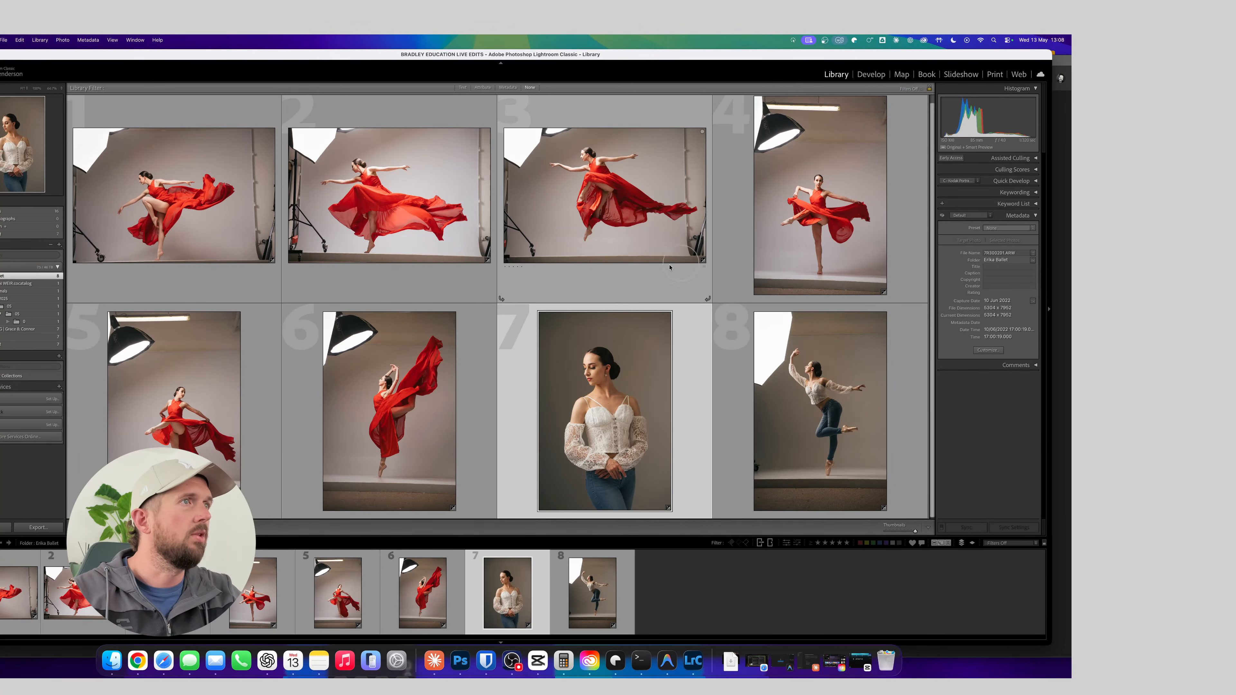
{"action": "left_click", "coordinate": [793, 41]}
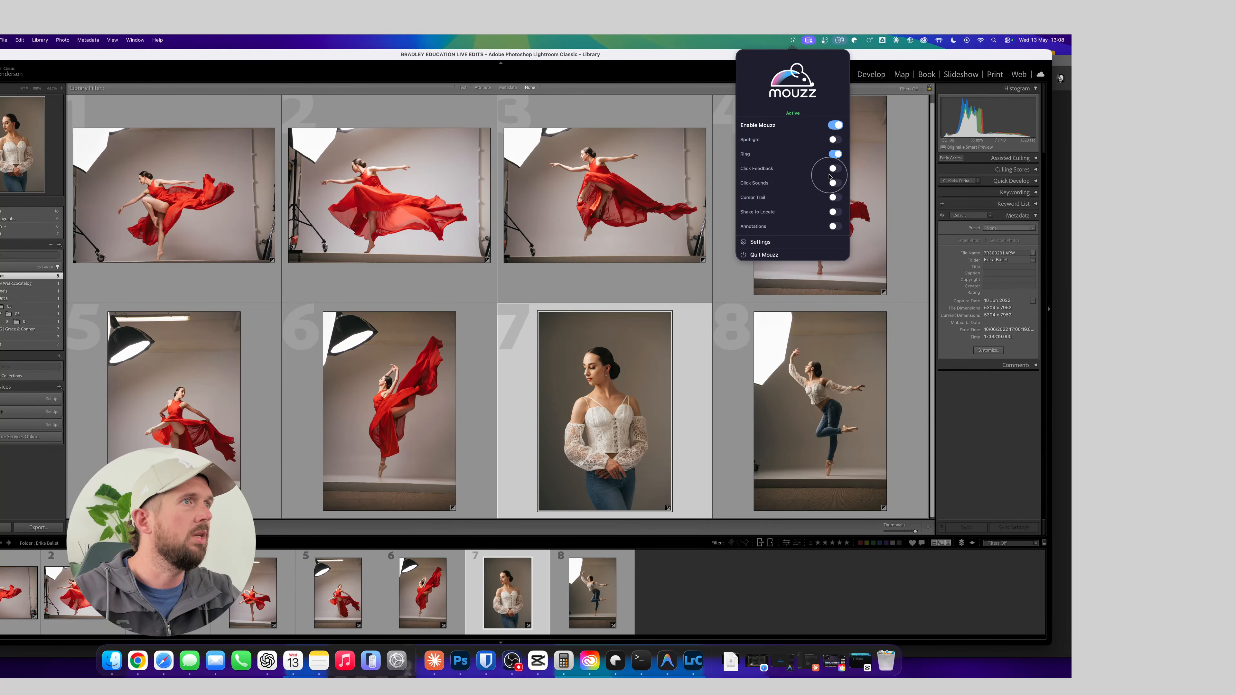
{"action": "left_click", "coordinate": [833, 169]}
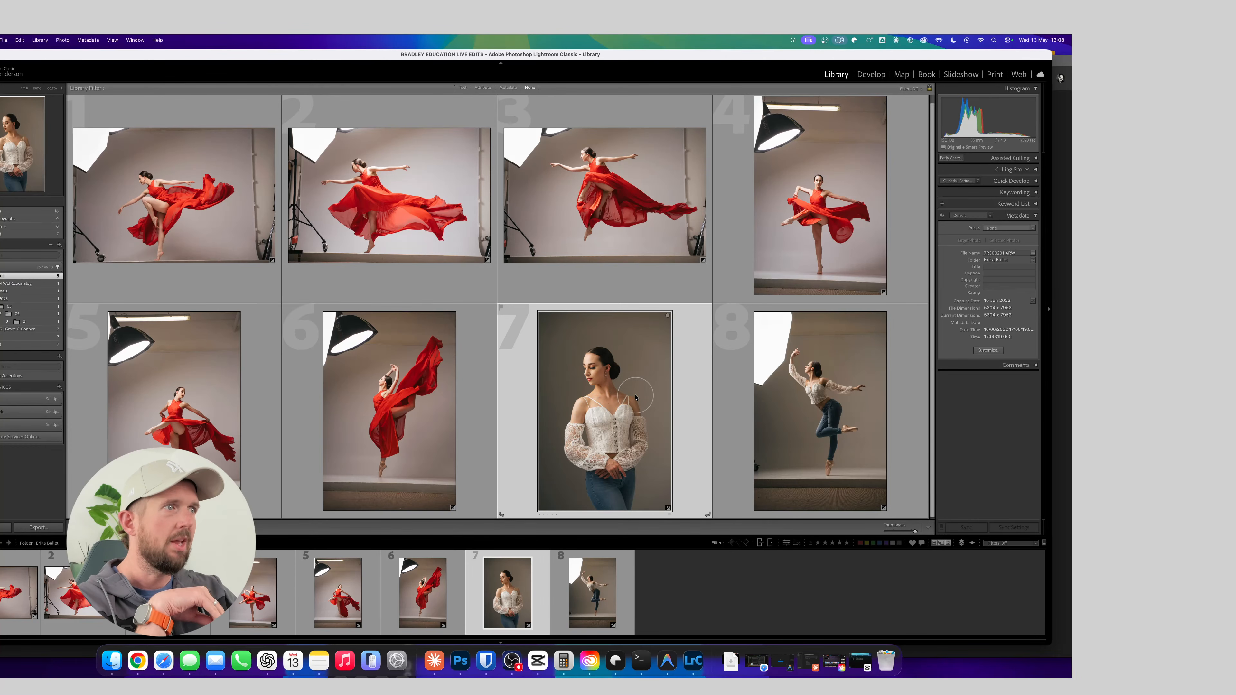
Open photo 8, the dancer in jeans on one pointed foot, in the Develop module
{"action": "left_click", "coordinate": [780, 376]}
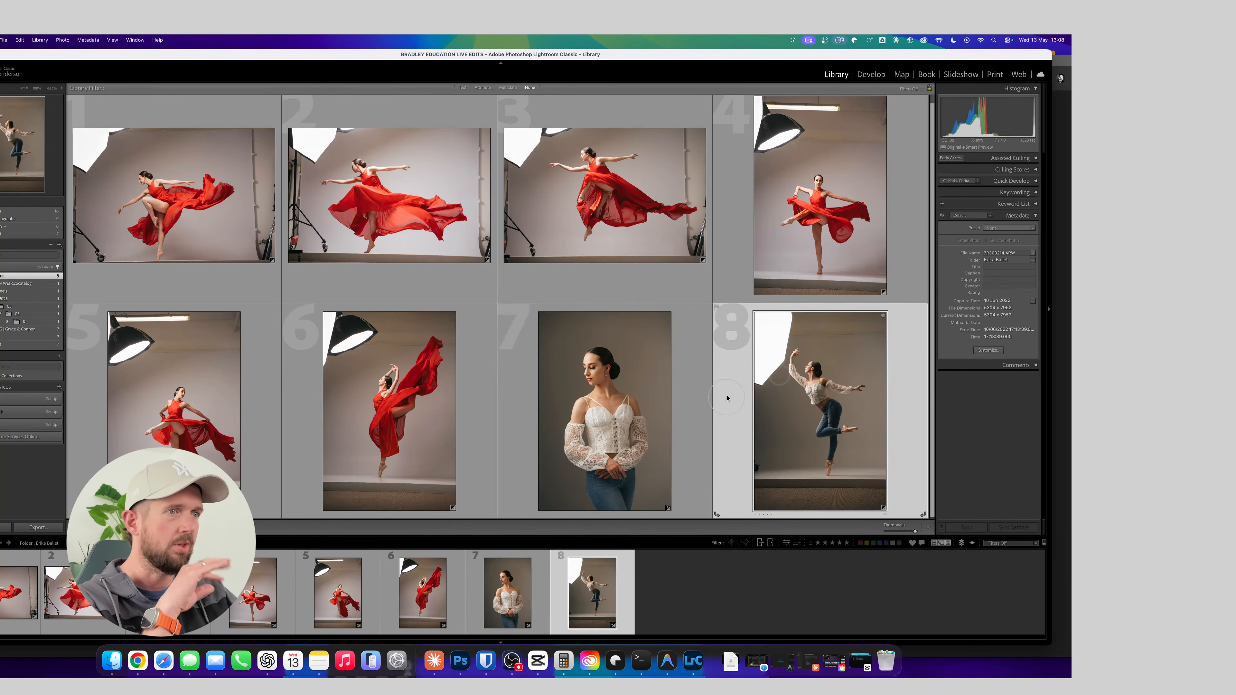
{"action": "double_click", "coordinate": [739, 389]}
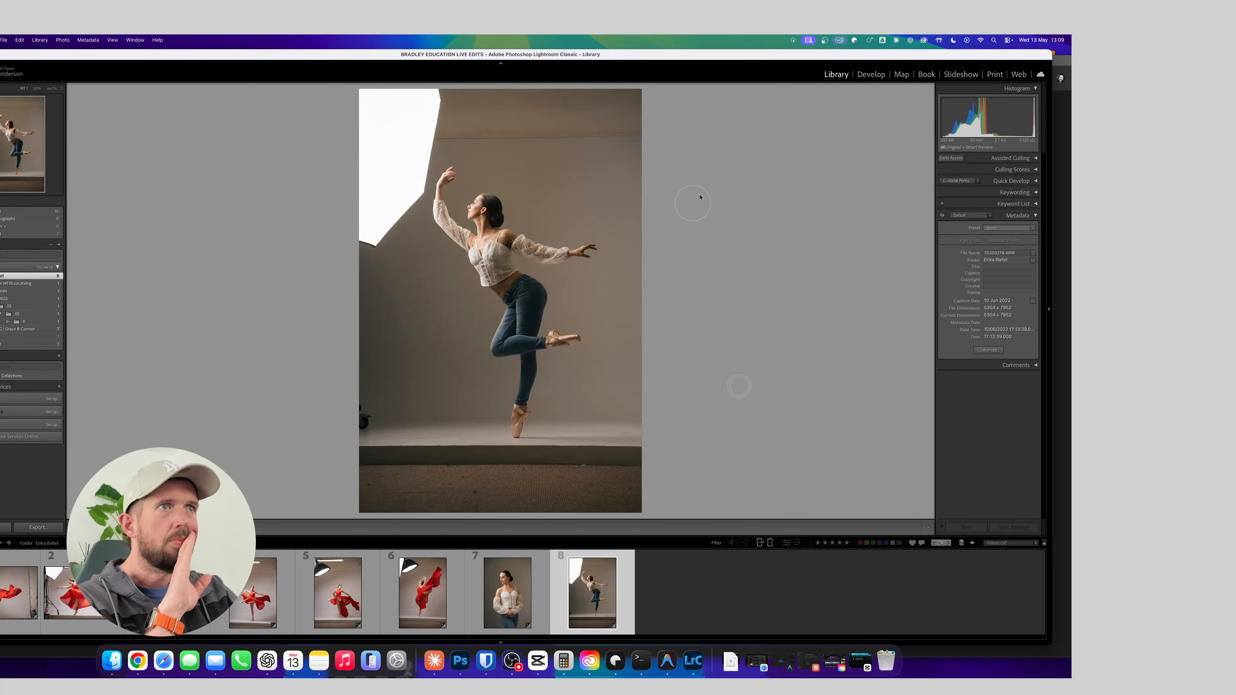
{"action": "left_click", "coordinate": [871, 74]}
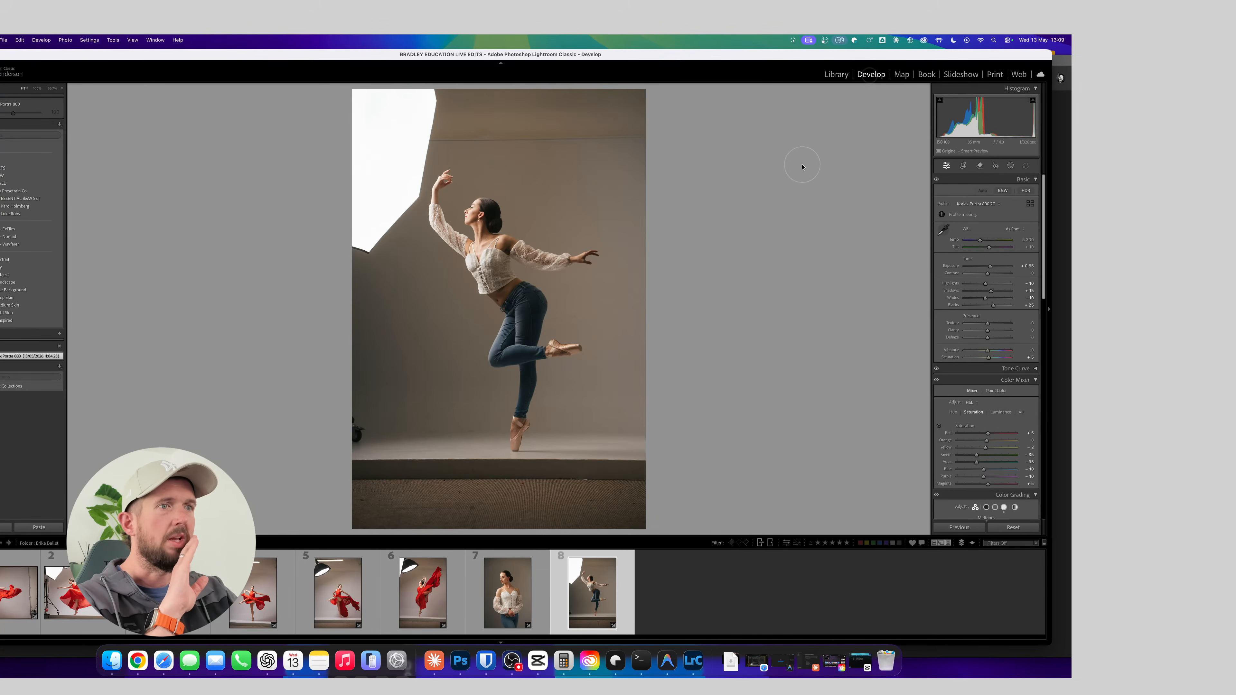
Straighten the photo of the dancer in jeans slightly, crop in tighter at the original aspect ratio and reposition her in the frame
{"action": "key", "text": "r"}
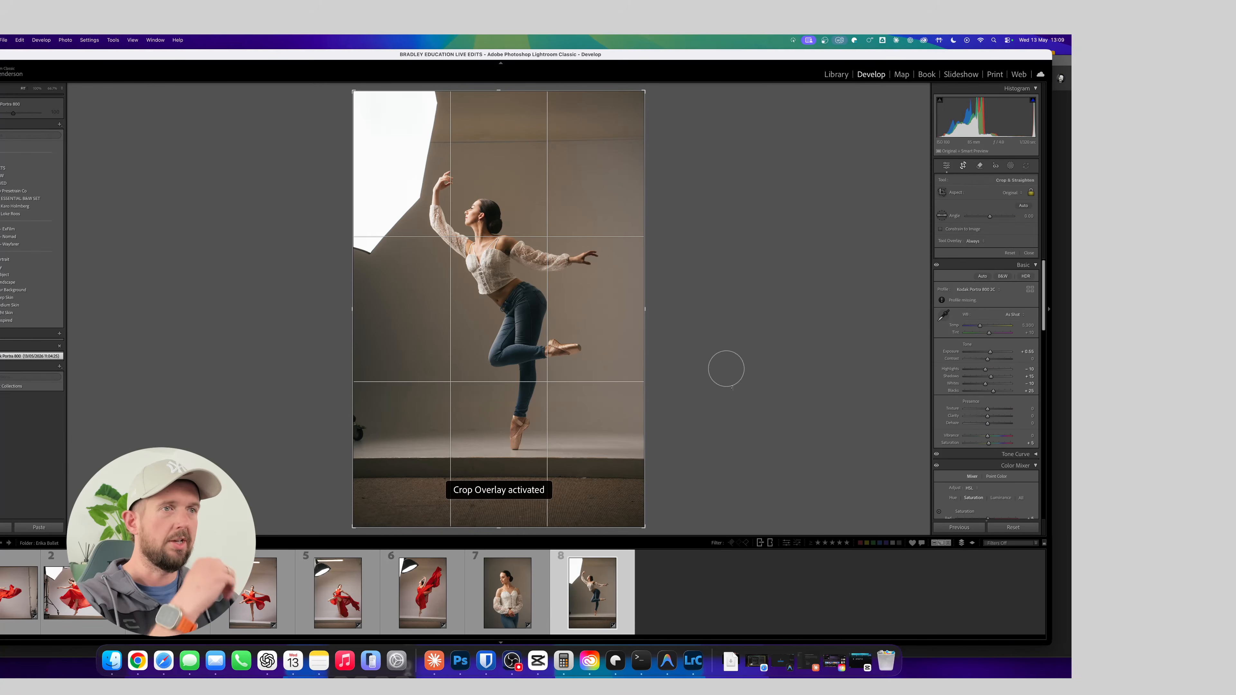
{"action": "left_click_drag", "start_coordinate": [732, 388], "coordinate": [733, 405]}
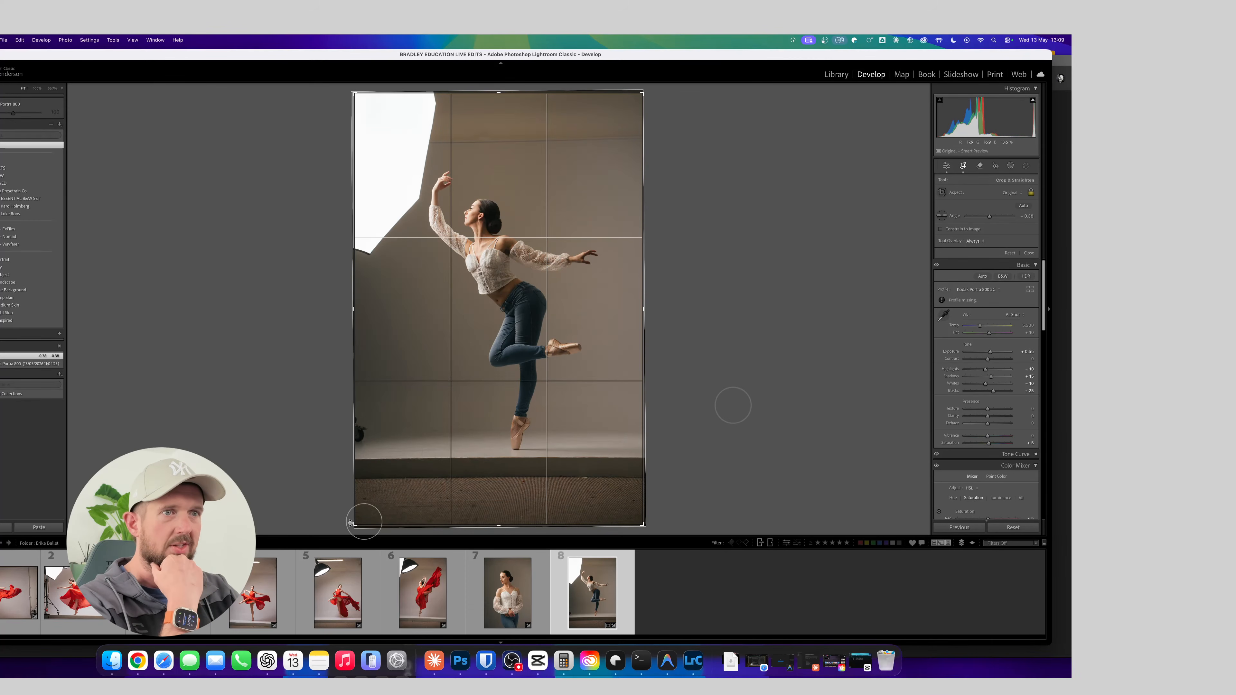
{"action": "left_click_drag", "start_coordinate": [350, 522], "coordinate": [367, 508]}
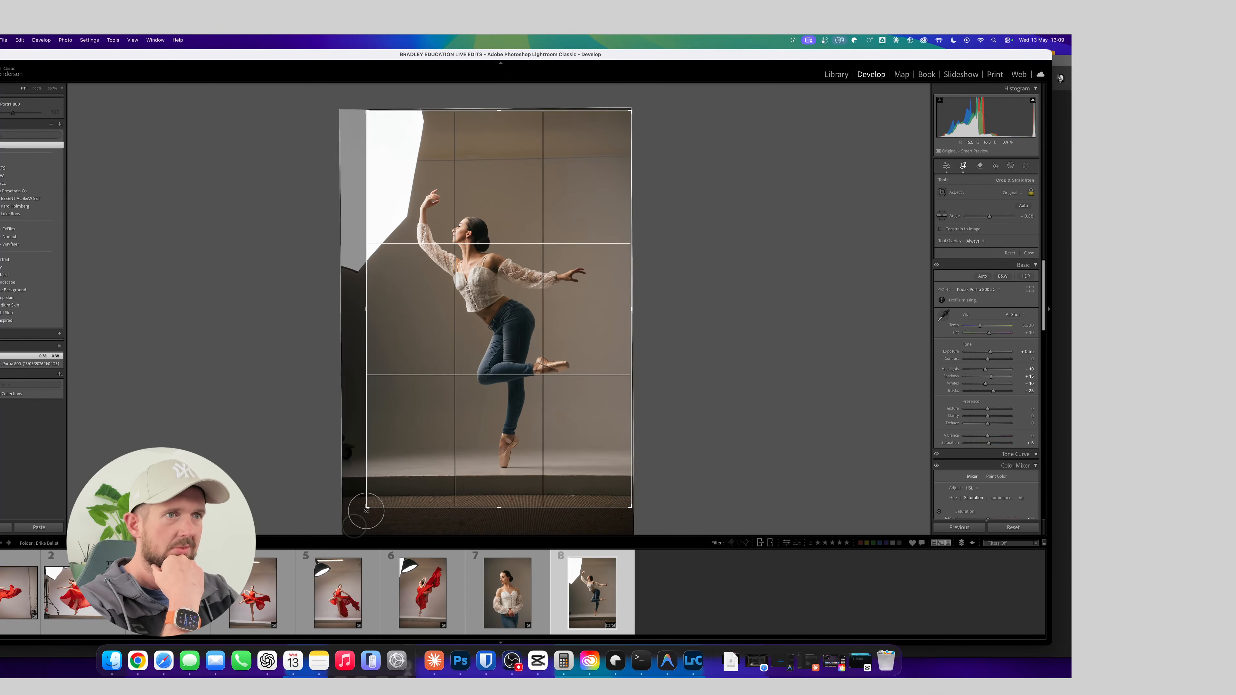
{"action": "left_click_drag", "start_coordinate": [474, 414], "coordinate": [498, 415]}
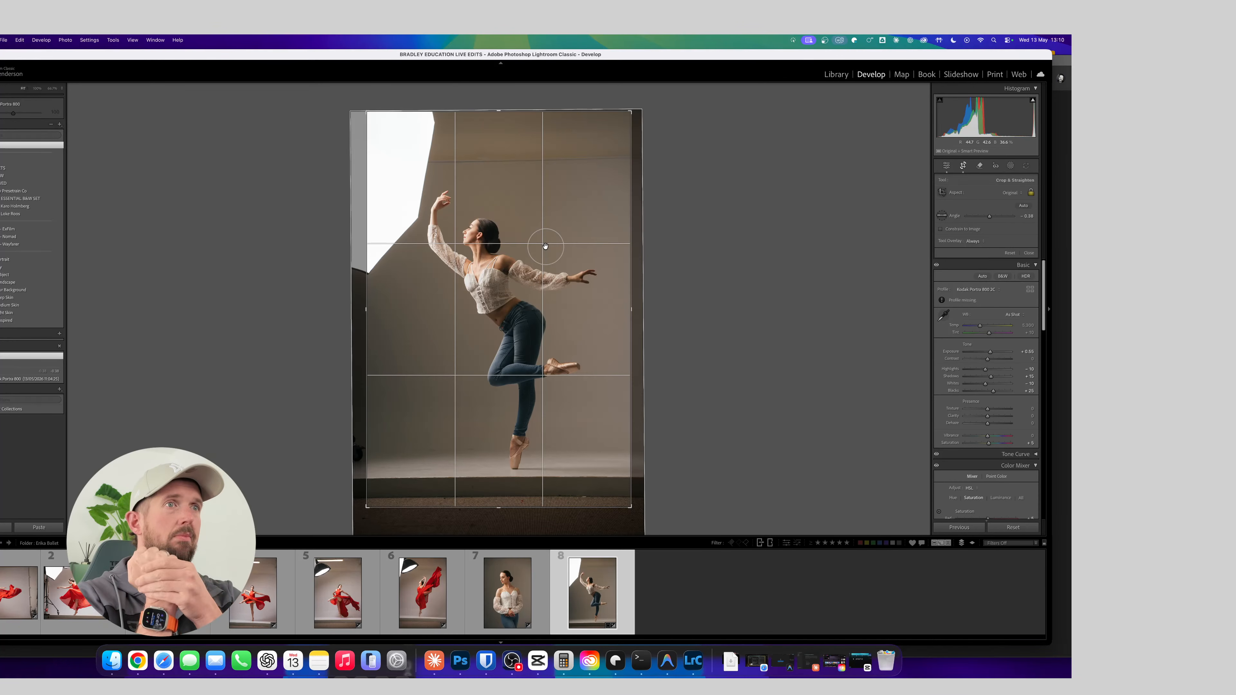
{"action": "key", "text": "d"}
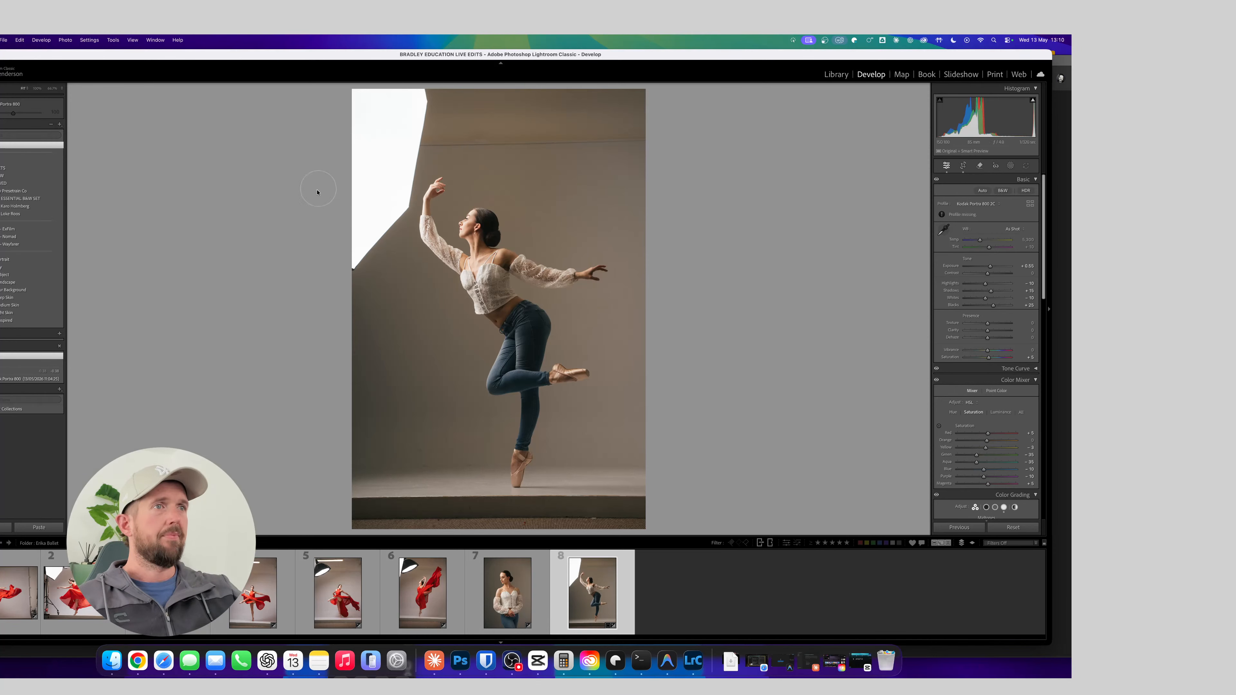
Cool the dancer photo's white balance Temperature slightly and reduce Highlights, checking the lace top up close
{"action": "key", "text": "minus"}
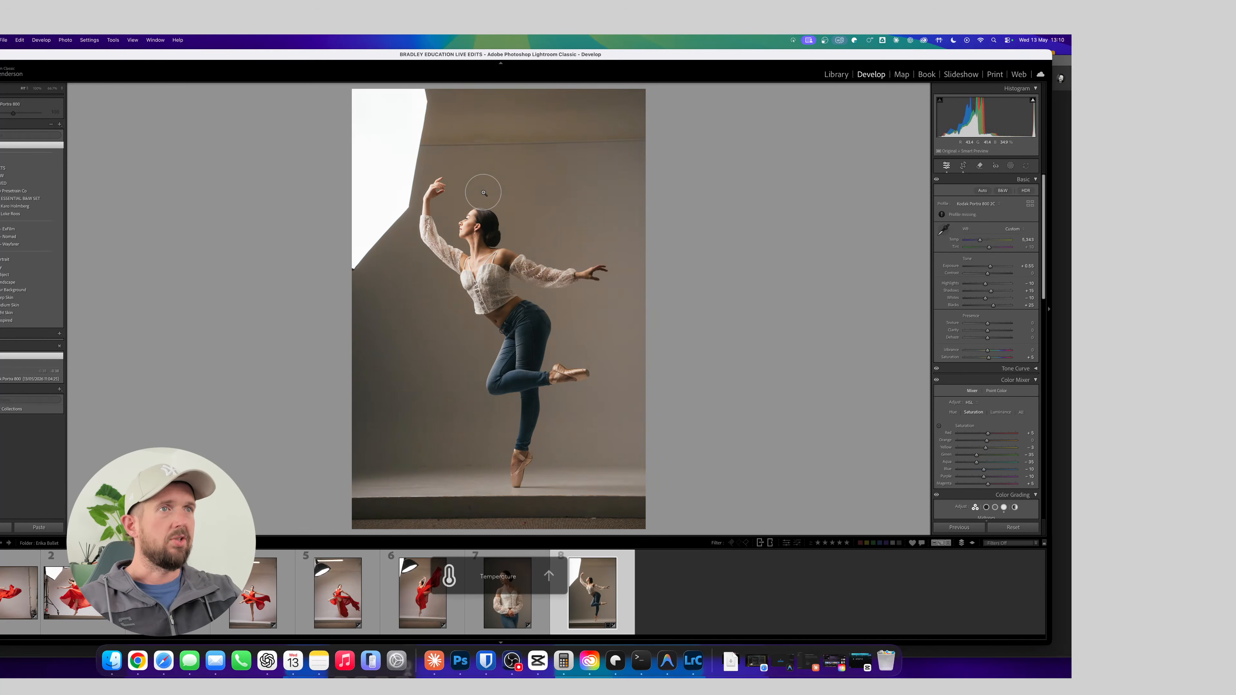
{"action": "key", "text": "minus"}
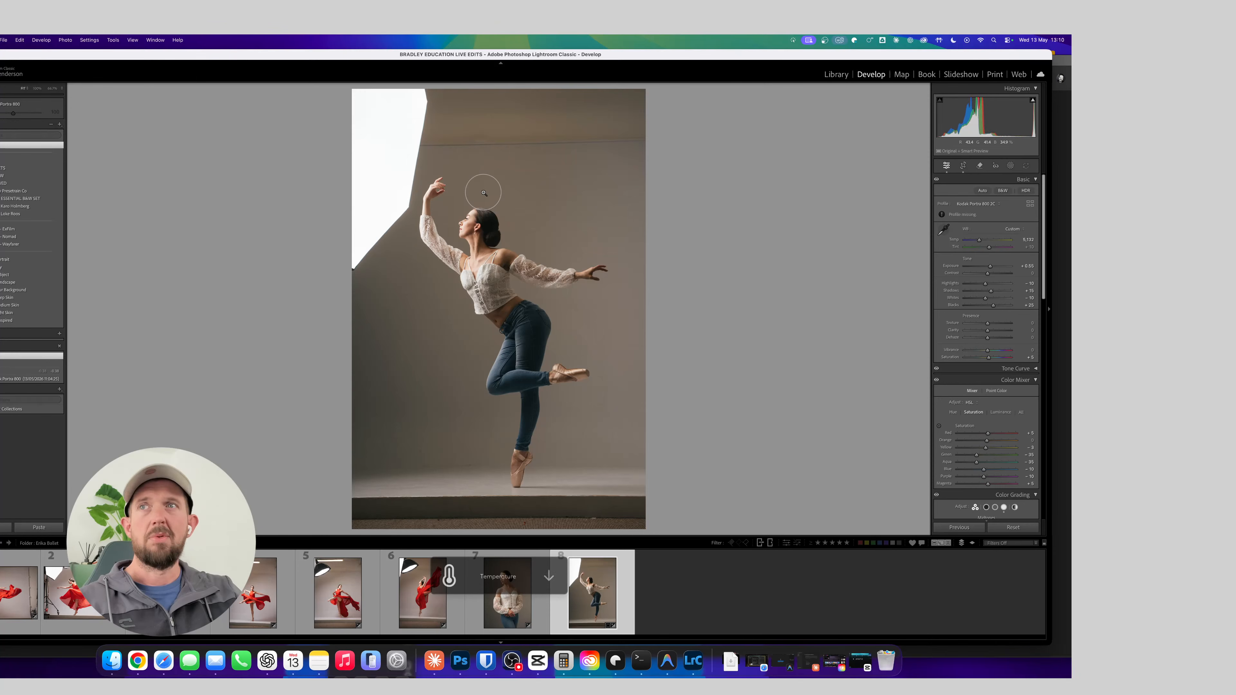
{"action": "key", "text": "equal"}
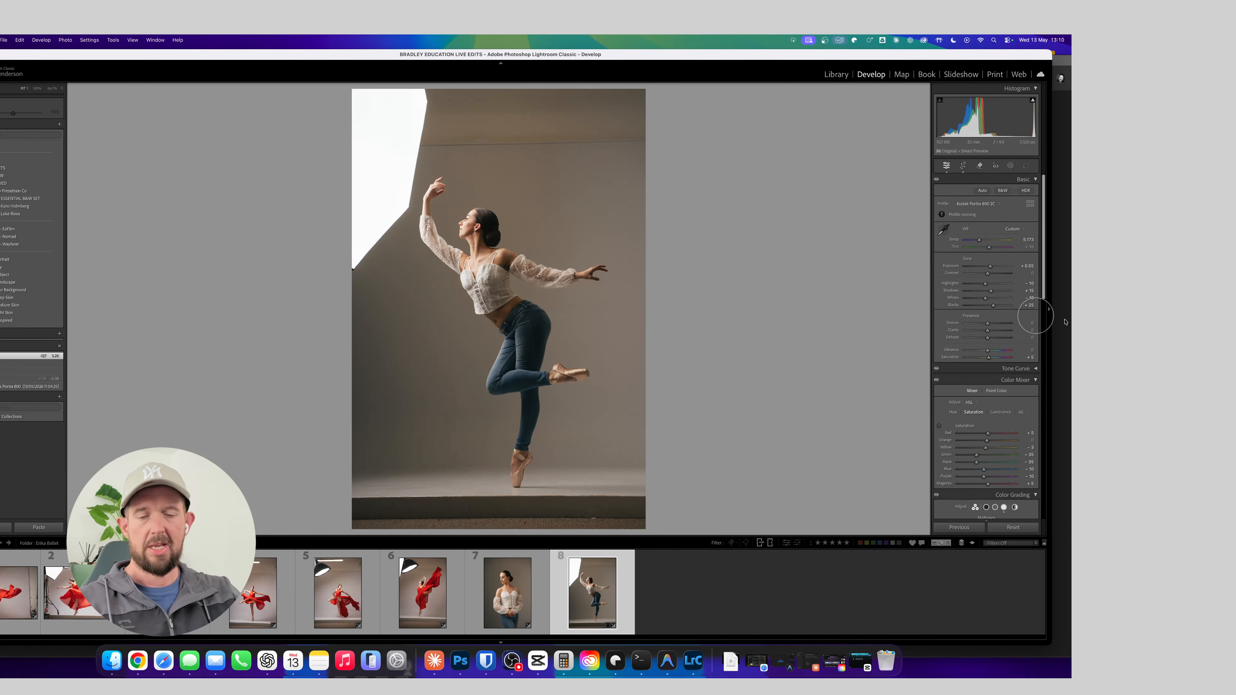
{"action": "left_click_drag", "start_coordinate": [985, 285], "coordinate": [983, 285]}
{"action": "key", "text": "z"}
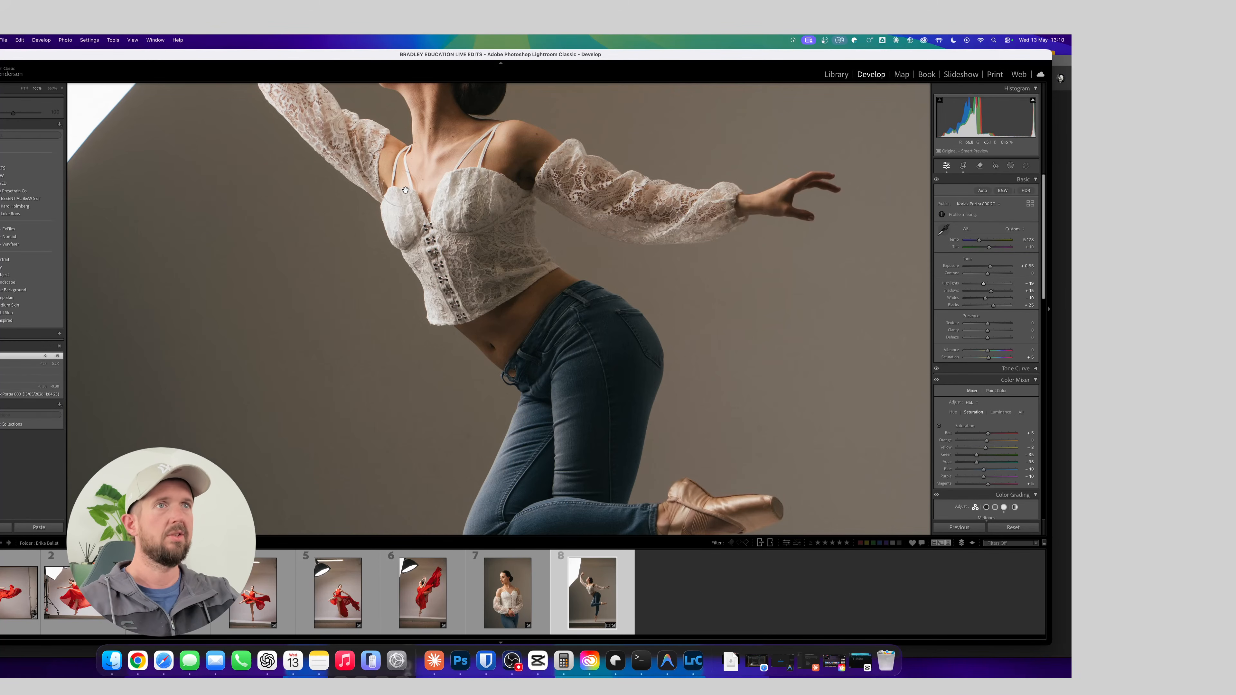
Reduce the Whites slightly and fine-tune Highlights on the dancer photo, inspecting her face and lace top up close
{"action": "left_click", "coordinate": [405, 175]}
{"action": "left_click", "coordinate": [403, 163]}
{"action": "left_click_drag", "start_coordinate": [403, 162], "coordinate": [450, 376]}
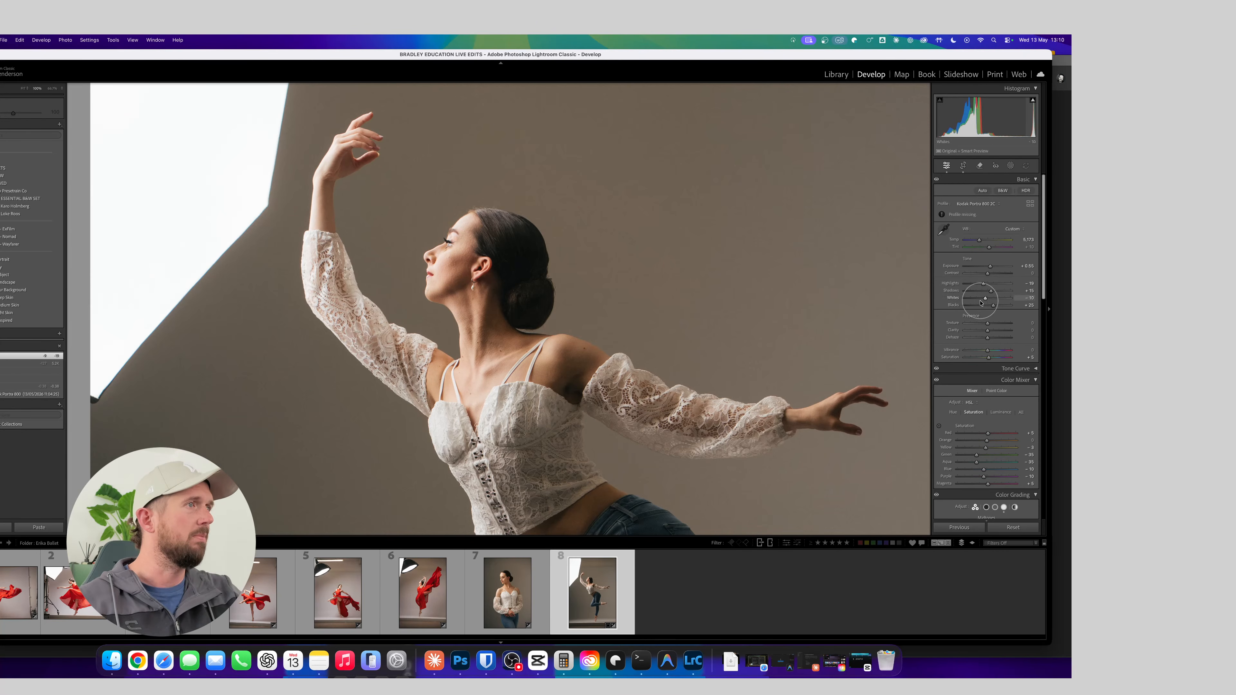
{"action": "left_click_drag", "start_coordinate": [984, 283], "coordinate": [983, 298]}
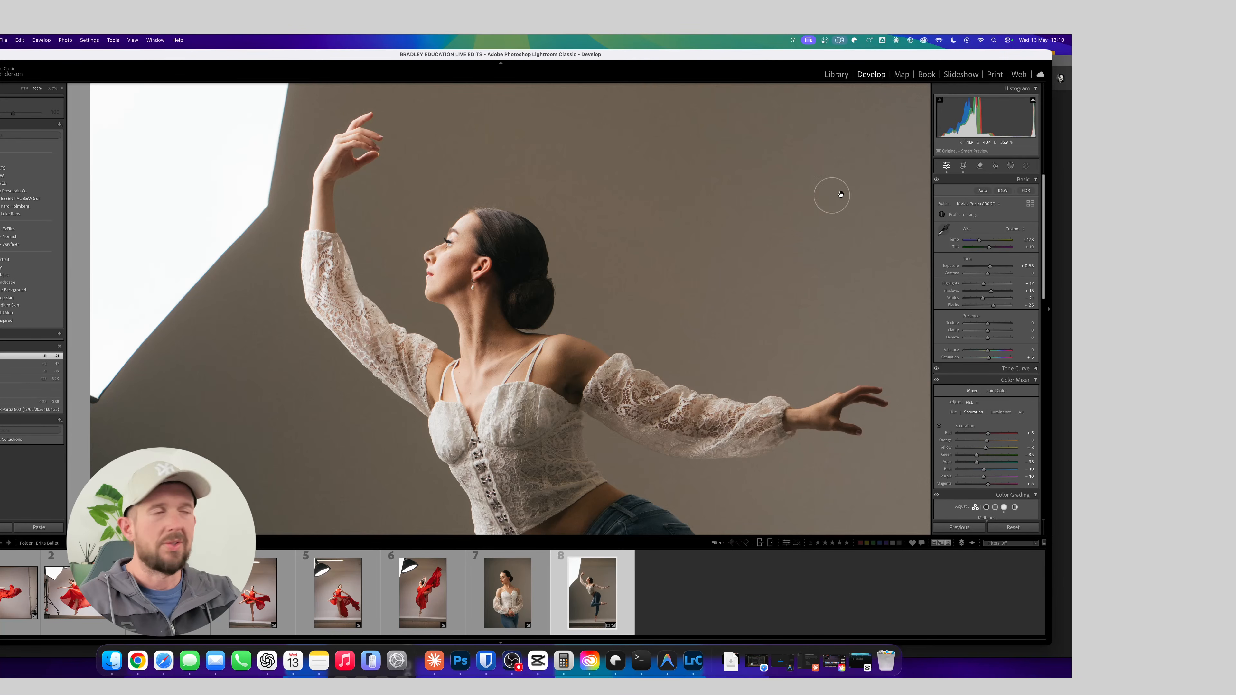
{"action": "left_click", "coordinate": [790, 354]}
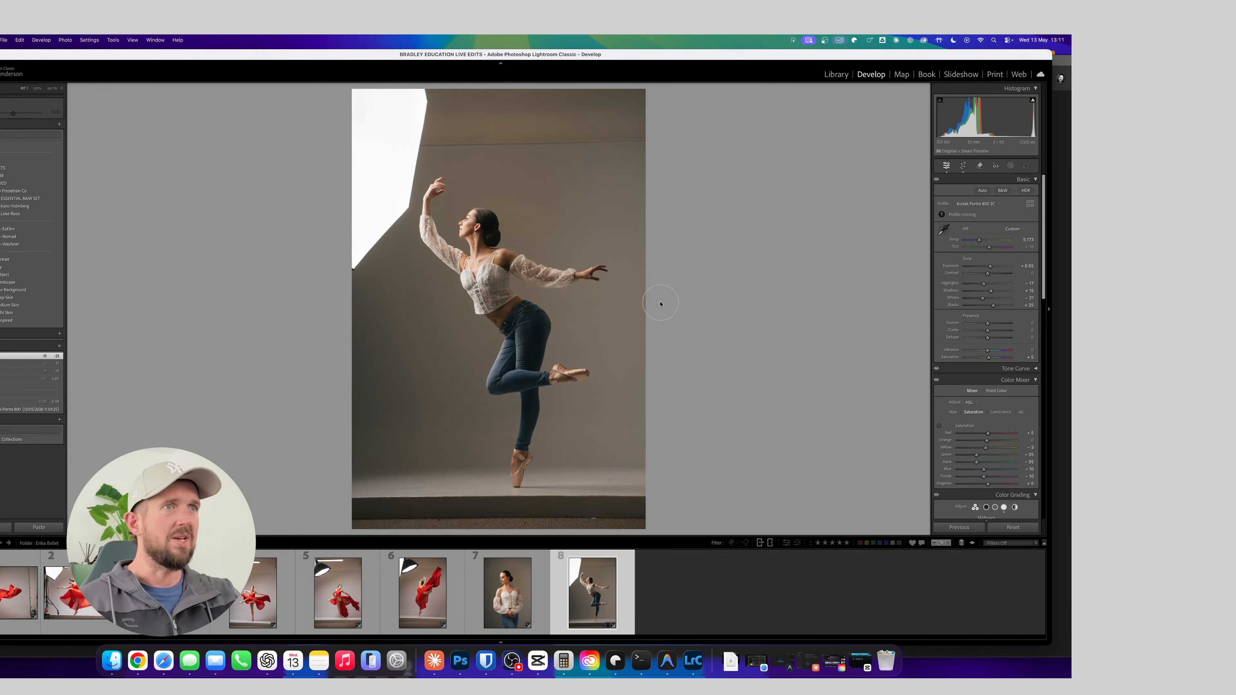
Open the dancer photo from Lightroom Classic in Adobe Photoshop 2026, allowing access to files on the network volume
{"action": "right_click", "coordinate": [606, 569]}
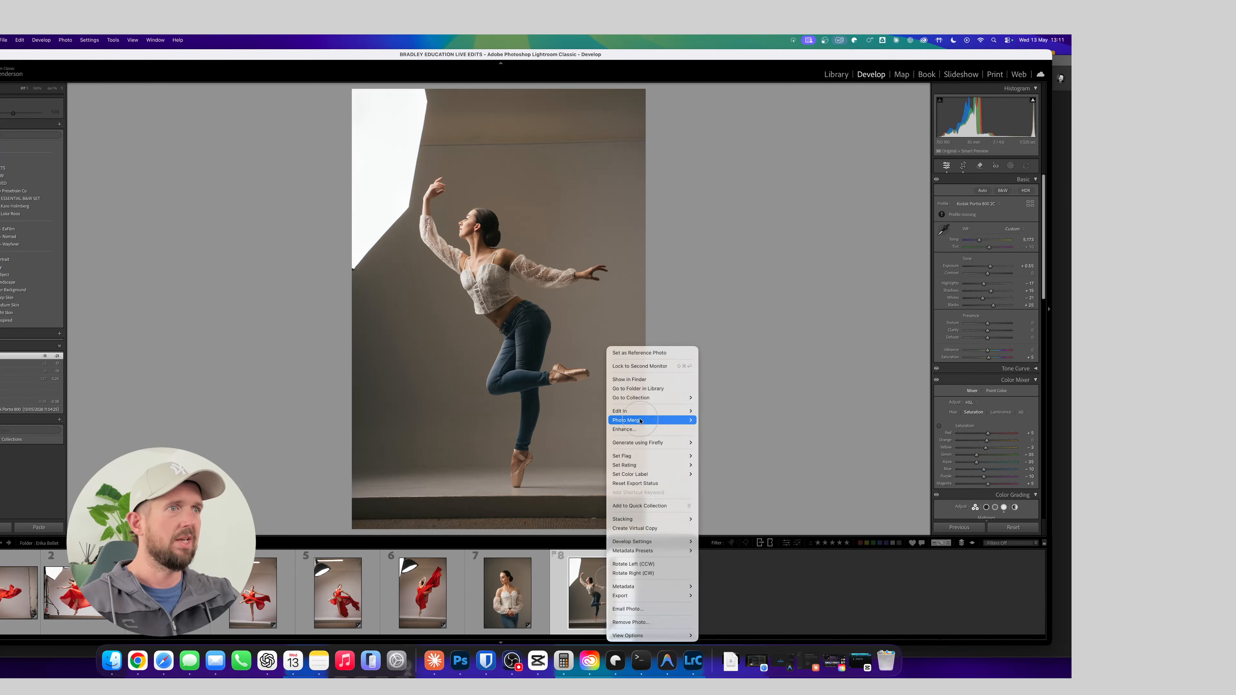
{"action": "mouse_move", "coordinate": [642, 416]}
{"action": "left_click", "coordinate": [717, 410]}
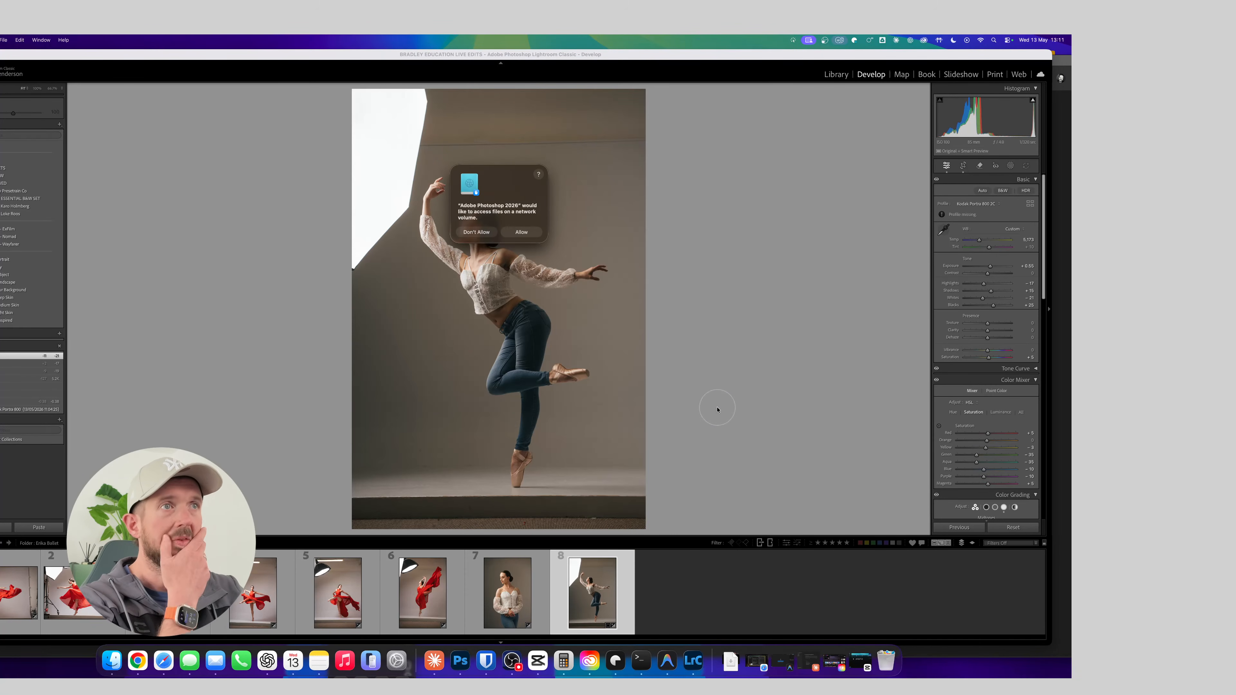
{"action": "left_click", "coordinate": [527, 234]}
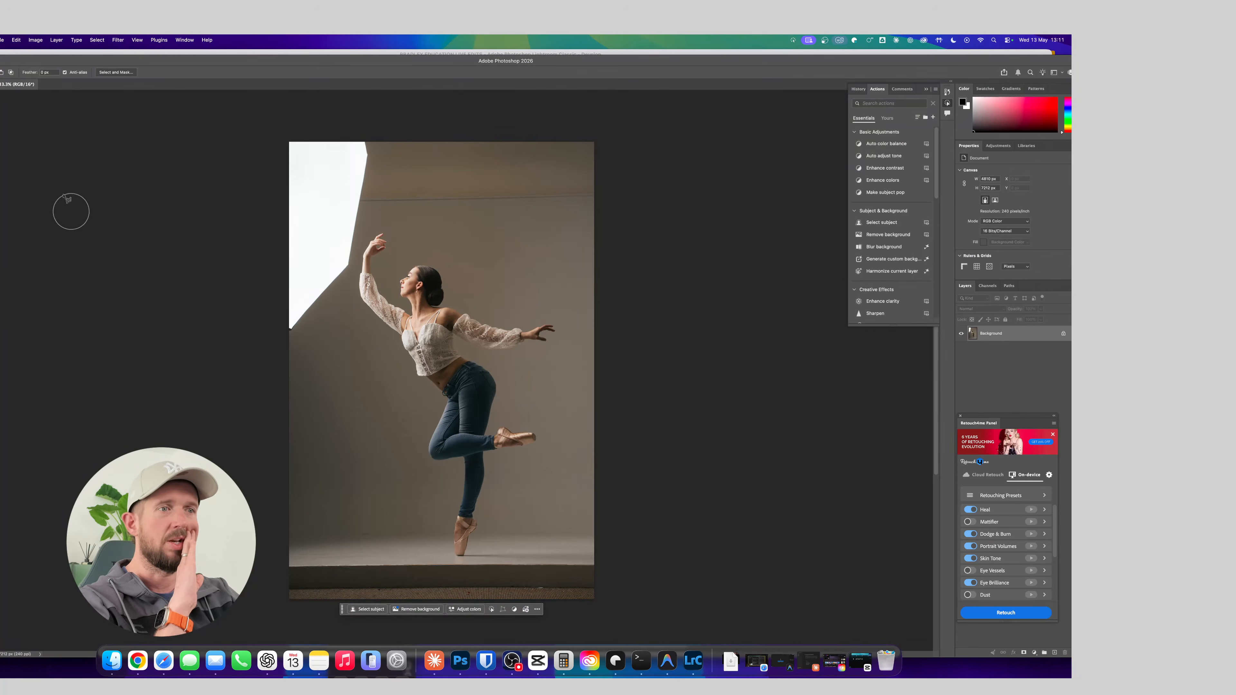
Select the dark platform edge strip along the photo's base and replace it with a promptless Generative Fill using Firefly Fill & Expand
{"action": "key", "text": "m"}
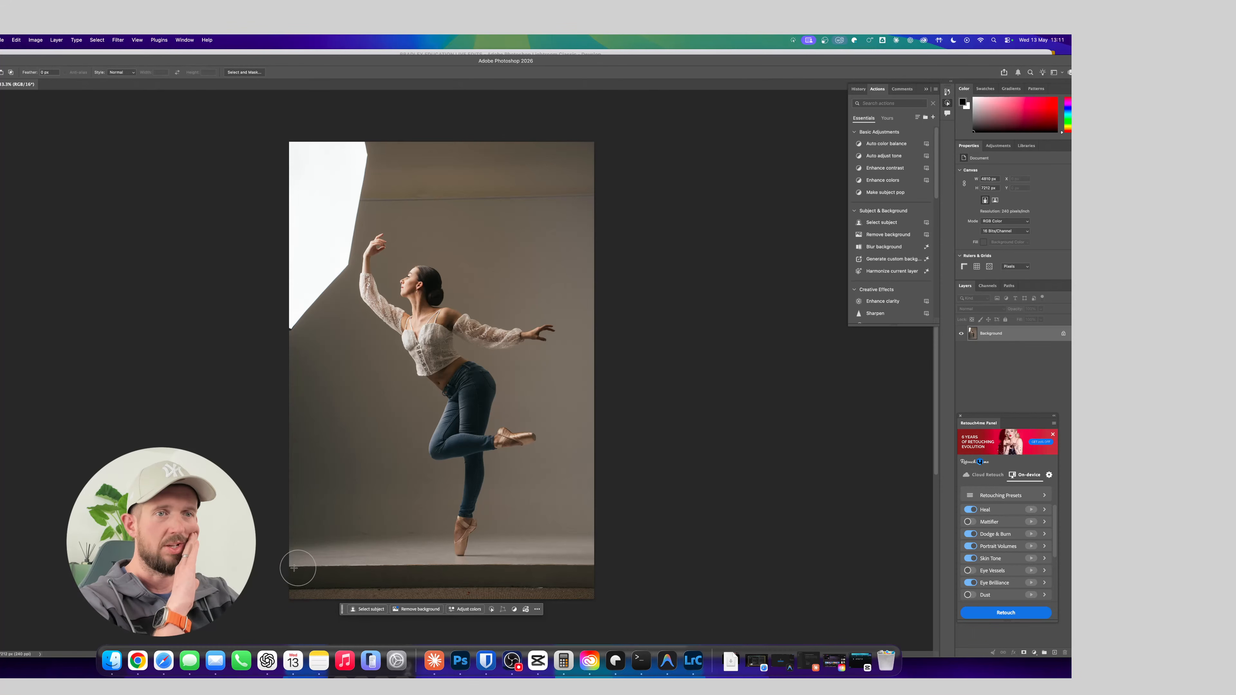
{"action": "left_click_drag", "start_coordinate": [280, 563], "coordinate": [634, 624]}
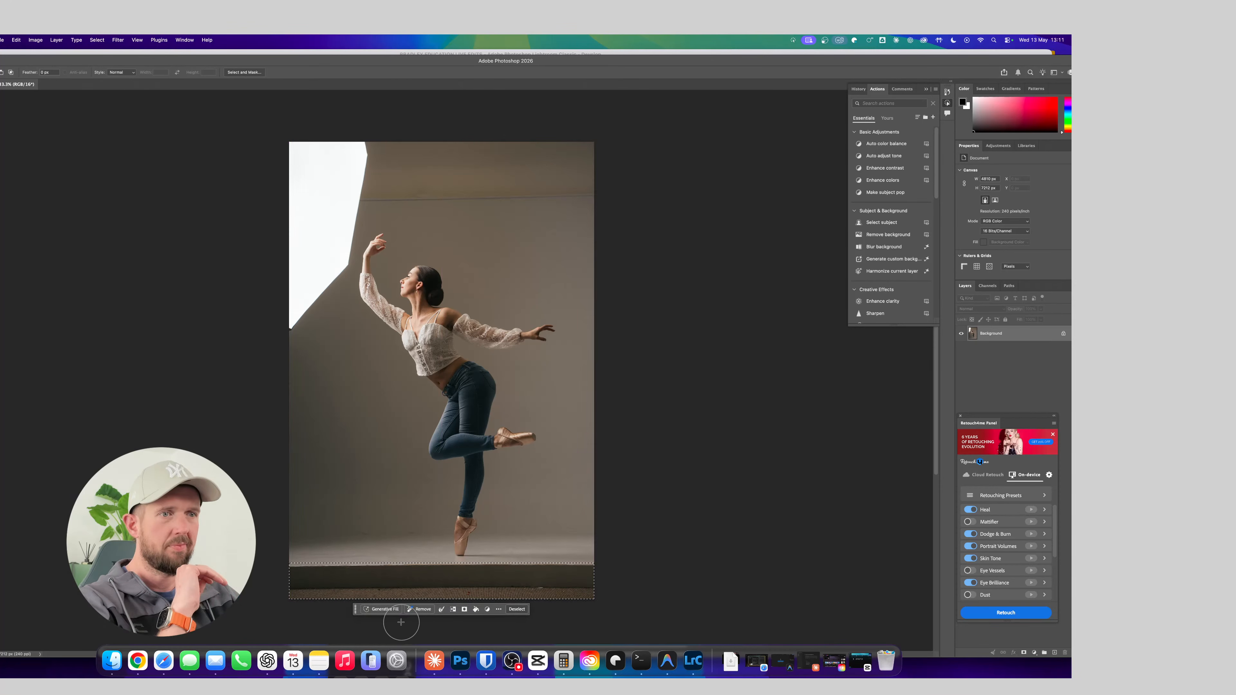
{"action": "left_click", "coordinate": [379, 610]}
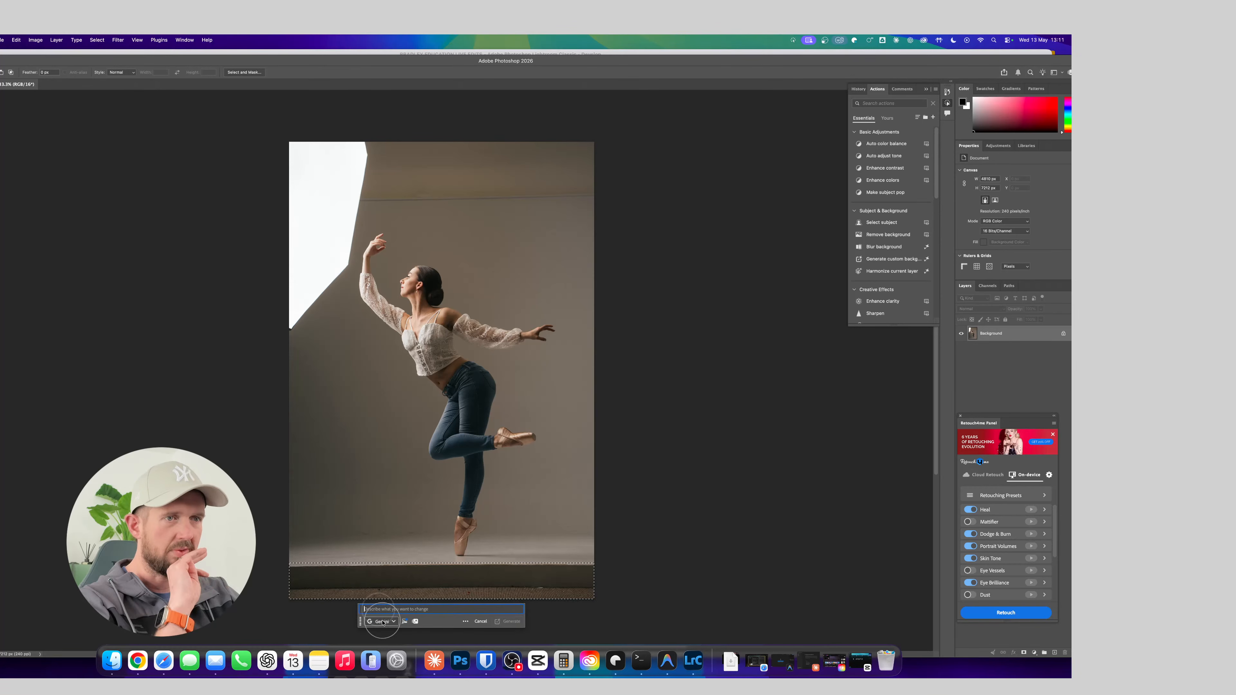
{"action": "left_click", "coordinate": [394, 622]}
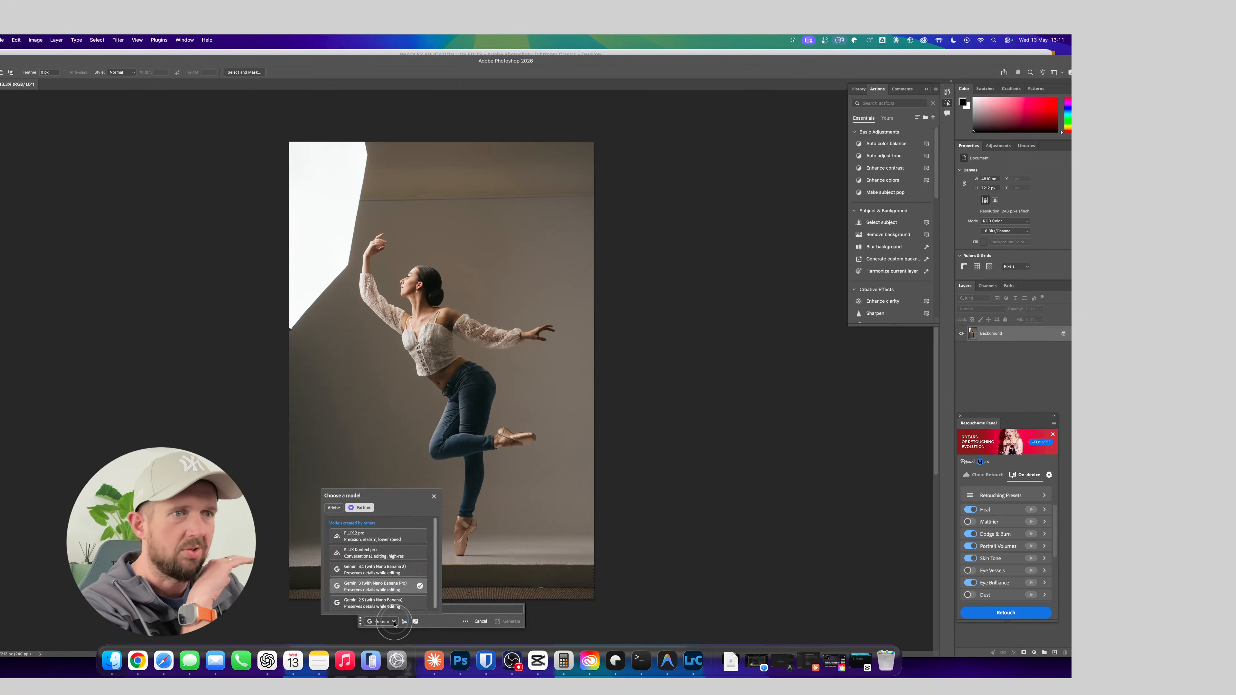
{"action": "left_click", "coordinate": [333, 507]}
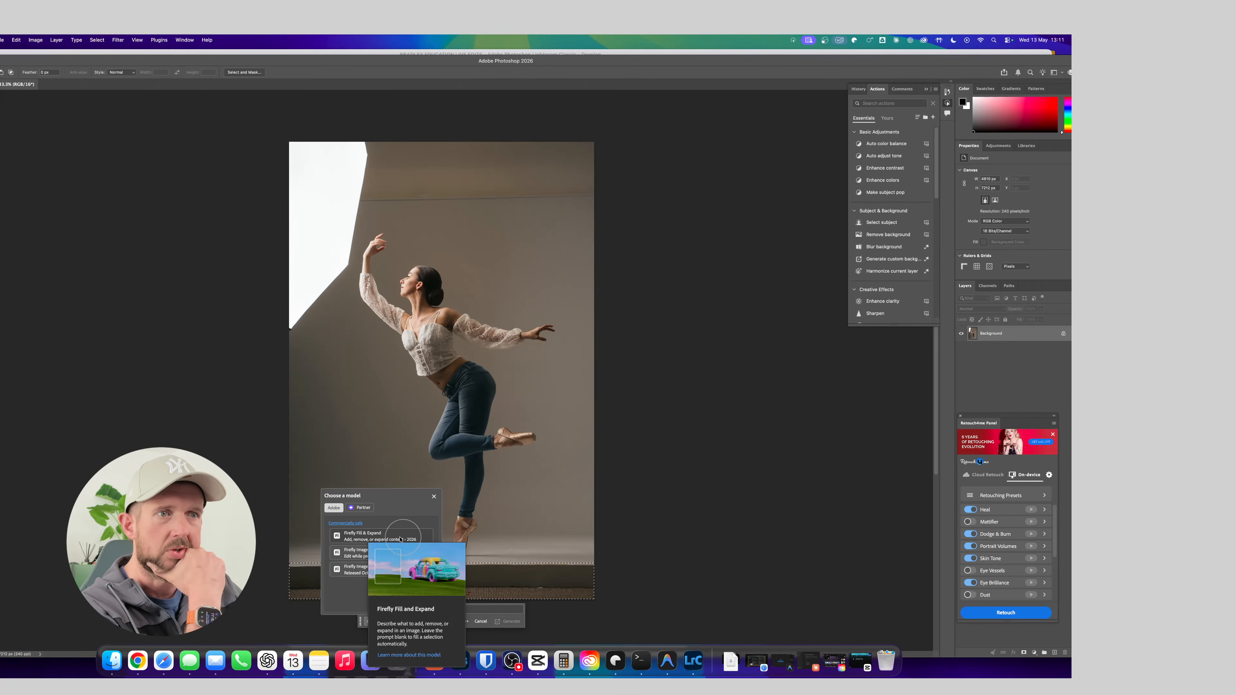
{"action": "left_click", "coordinate": [399, 539]}
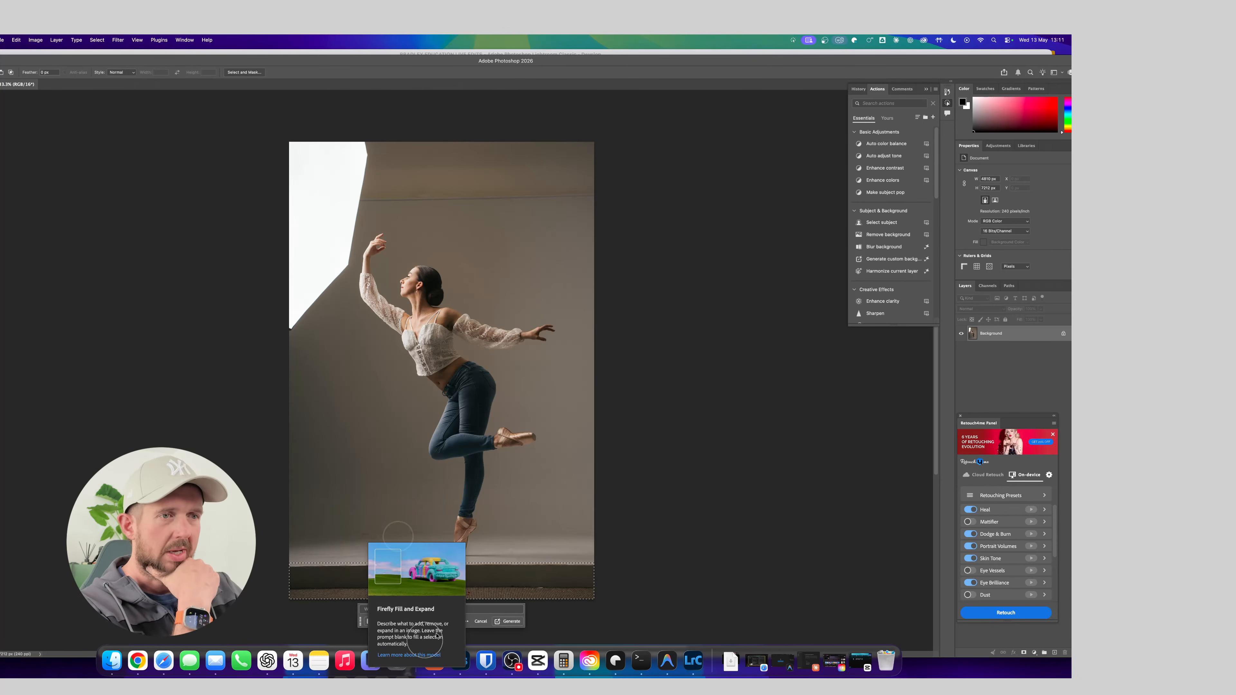
{"action": "left_click", "coordinate": [511, 621]}
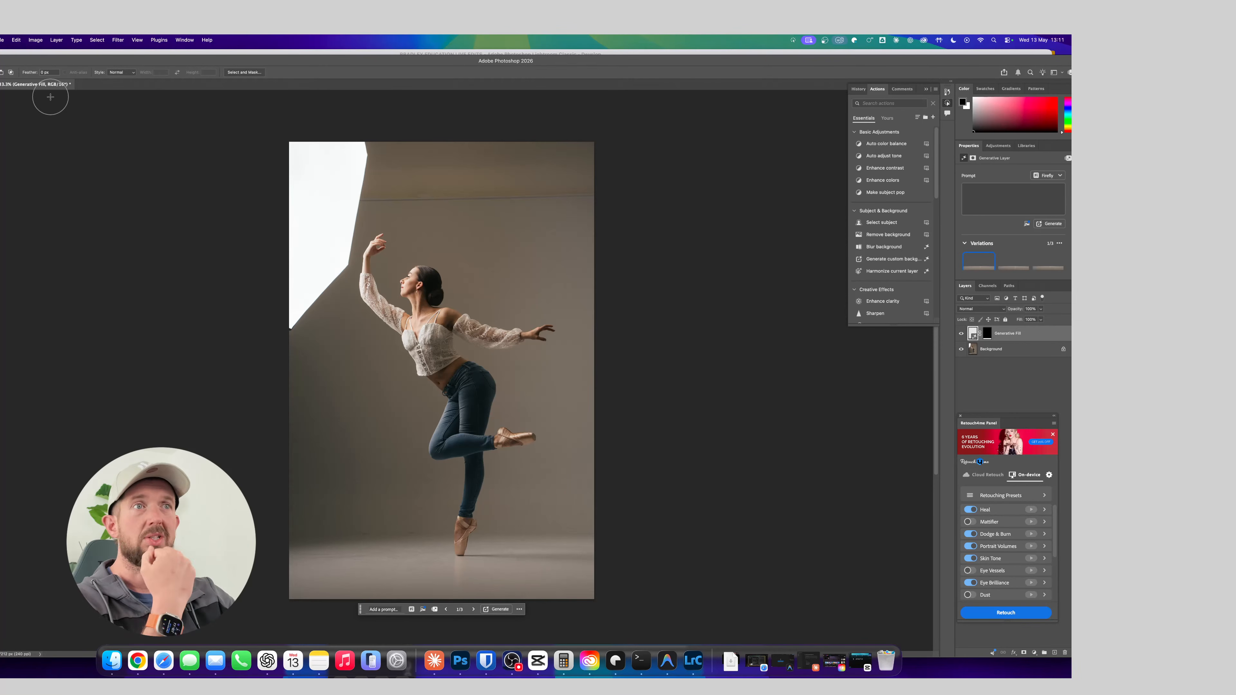
{"action": "key", "text": "l"}
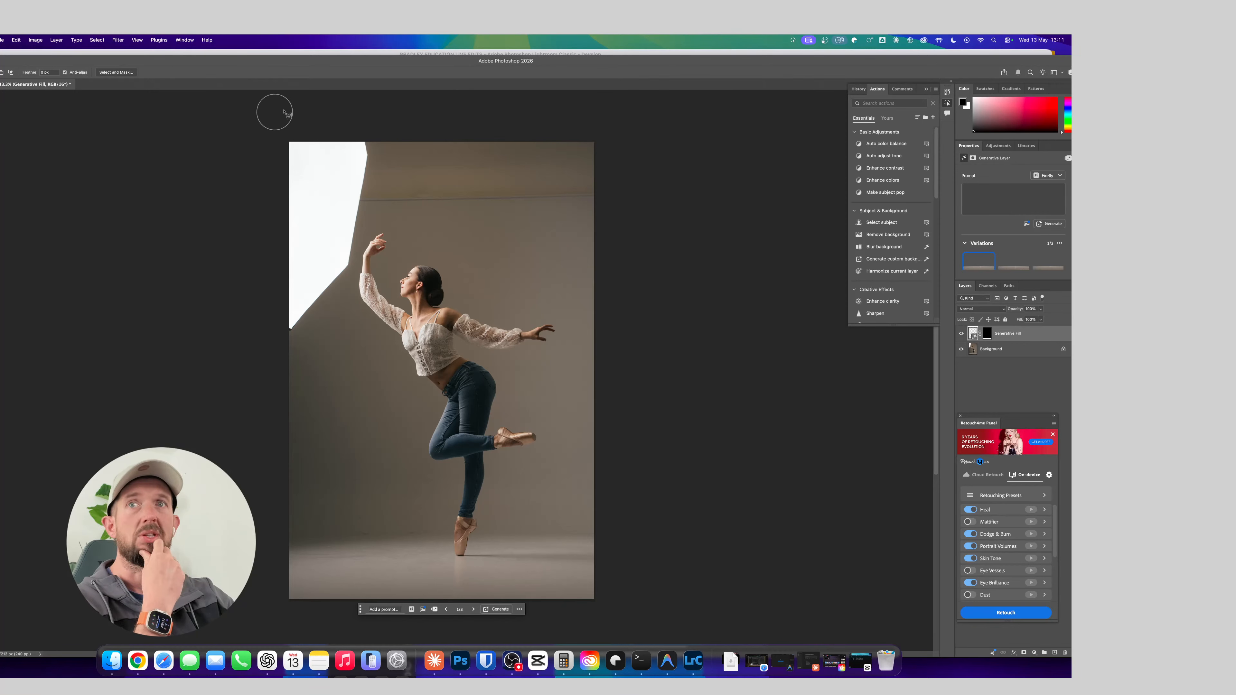
{"action": "mouse_move", "coordinate": [366, 137]}
{"action": "left_mouse_down"}
{"action": "mouse_move", "coordinate": [380, 182]}
{"action": "mouse_move", "coordinate": [348, 294]}
{"action": "mouse_move", "coordinate": [279, 349]}
{"action": "mouse_move", "coordinate": [264, 276]}
{"action": "mouse_move", "coordinate": [285, 166]}
{"action": "mouse_move", "coordinate": [276, 134]}
{"action": "mouse_move", "coordinate": [360, 130]}
{"action": "left_mouse_up"}
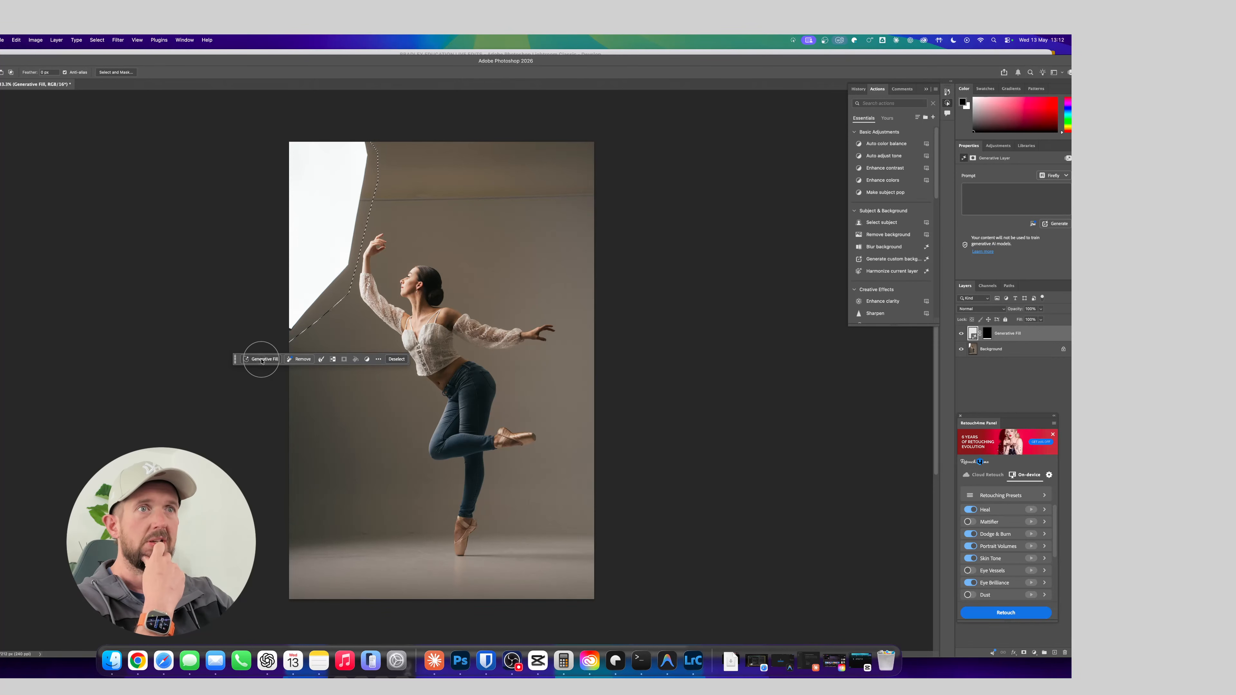
{"action": "left_click", "coordinate": [262, 360]}
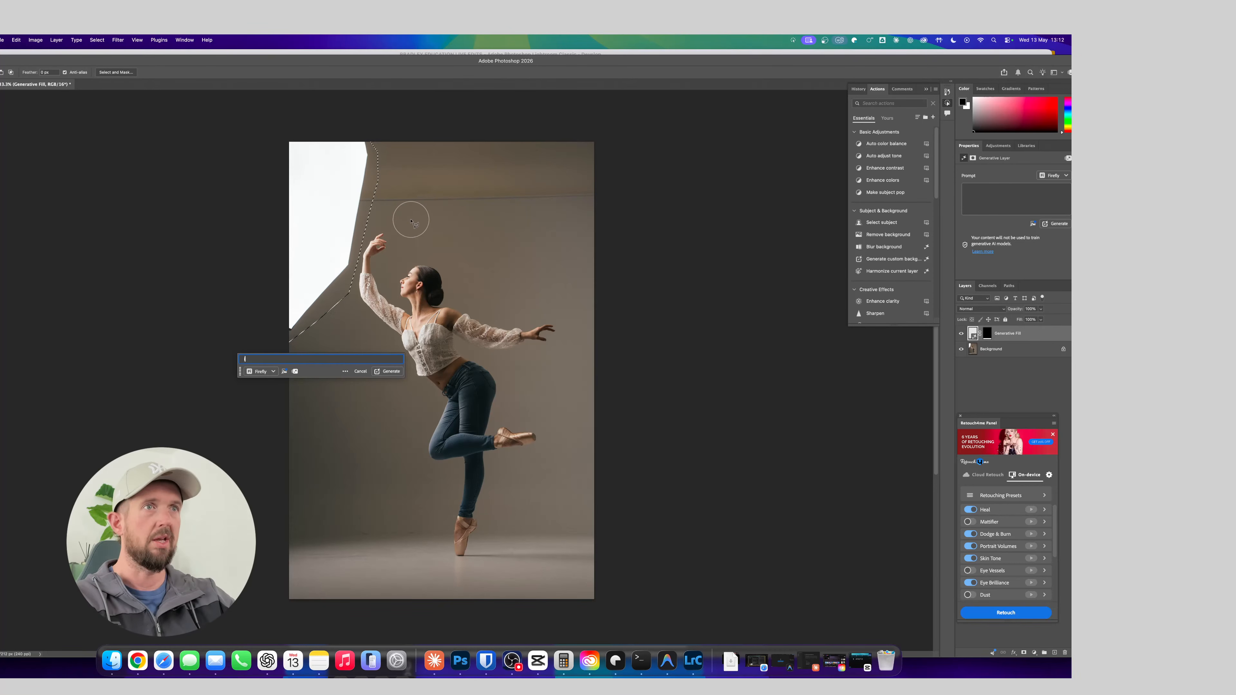
{"action": "left_click", "coordinate": [360, 371]}
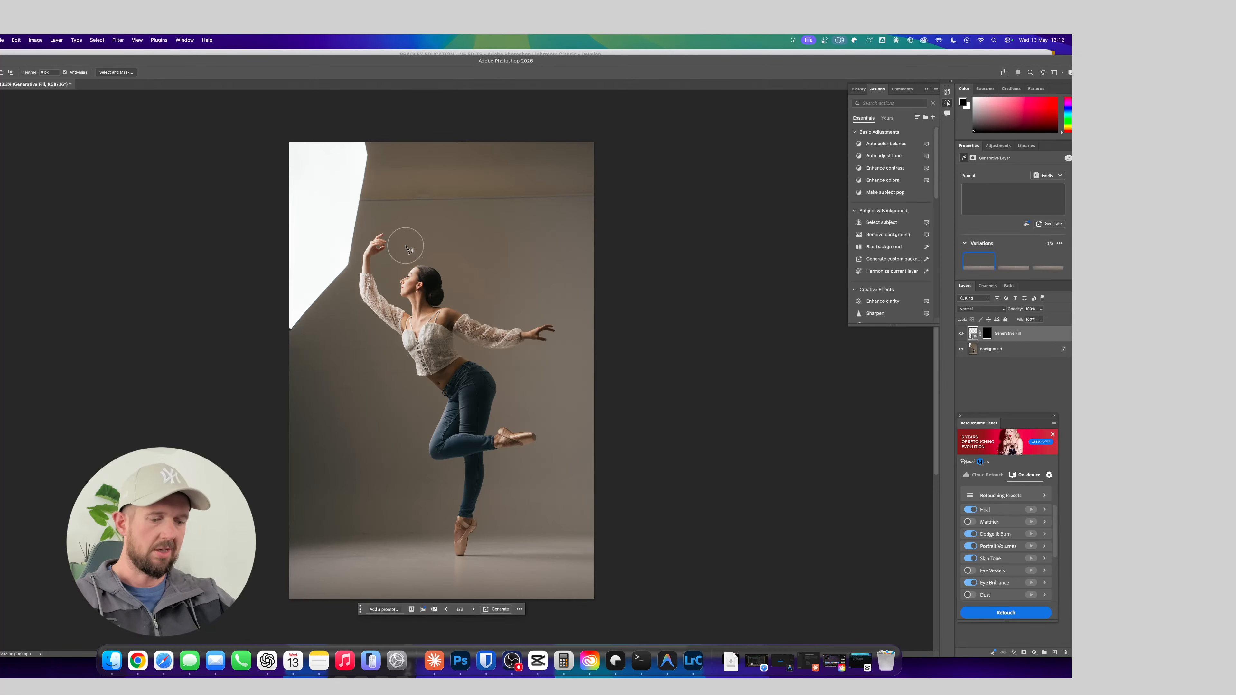
Sample the backdrop colour beside the raised hand for the Brush and add a new empty layer above the generative fill
{"action": "key", "text": "i"}
{"action": "left_click", "coordinate": [403, 214]}
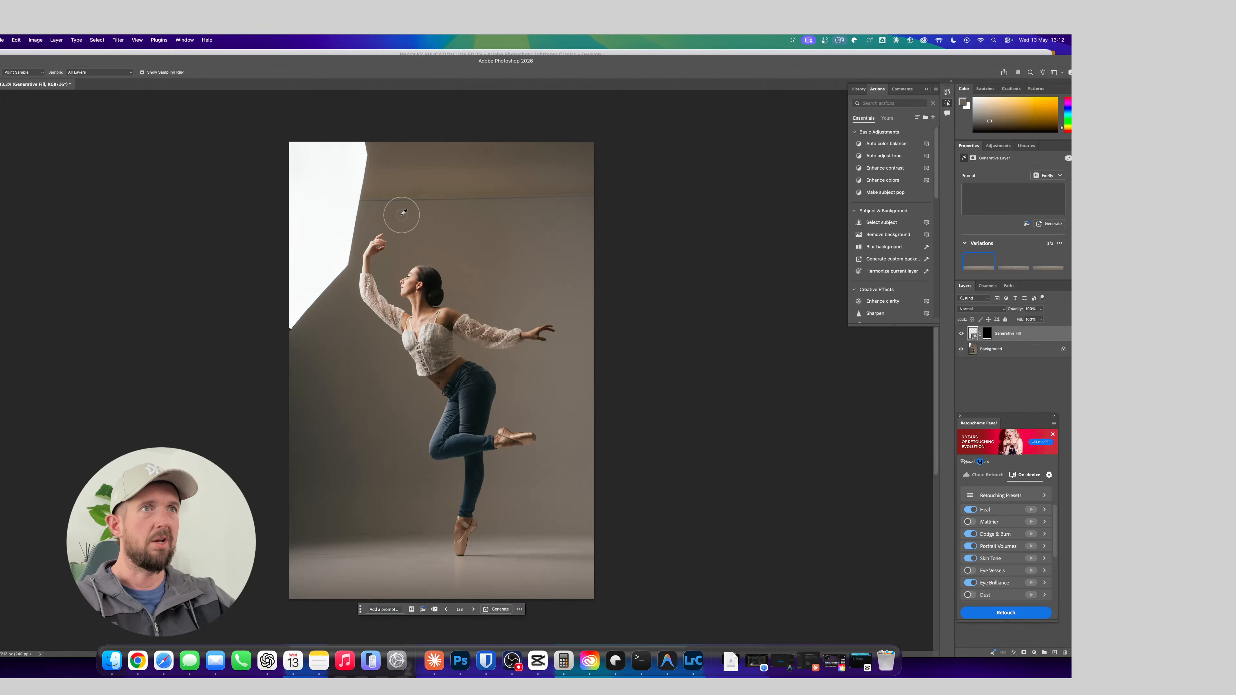
{"action": "key", "text": "b"}
{"action": "left_click", "coordinate": [314, 276]}
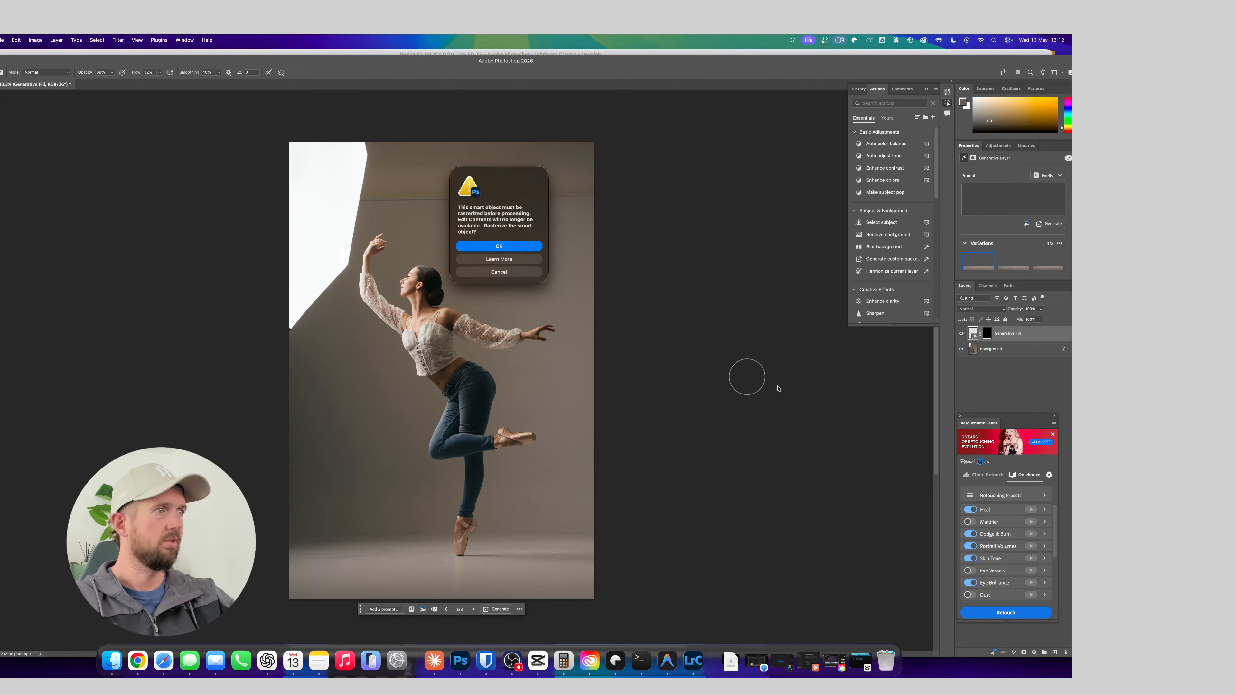
{"action": "left_click", "coordinate": [498, 273]}
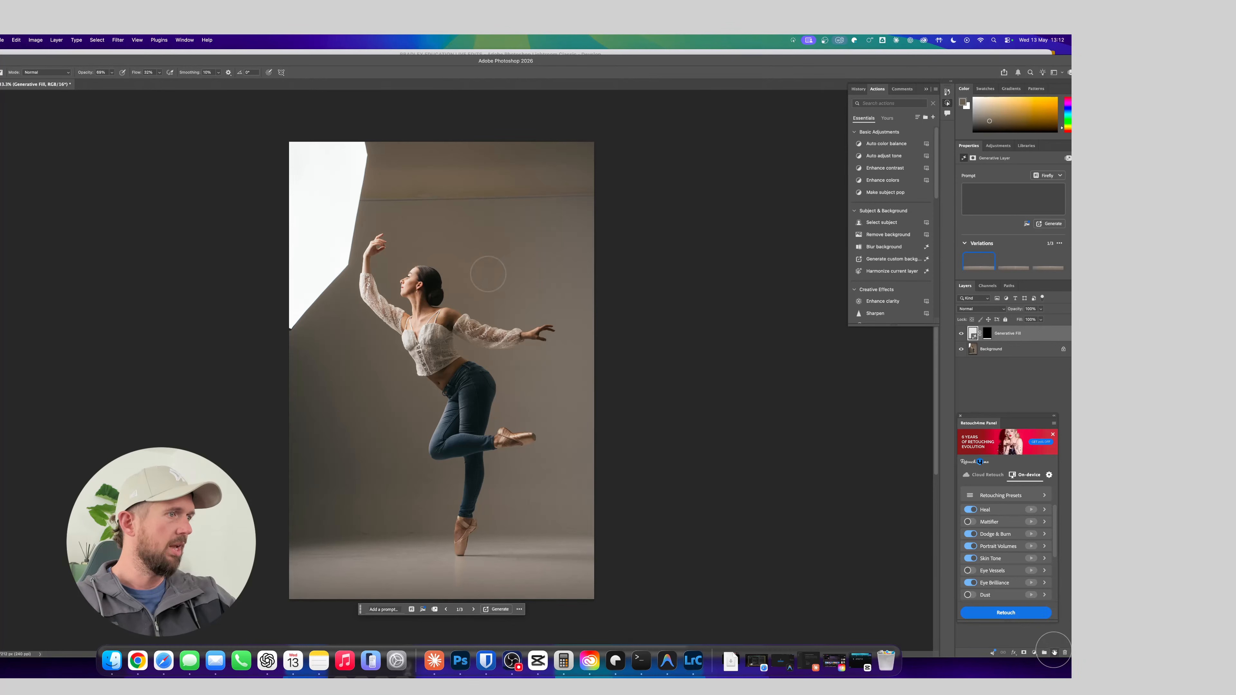
{"action": "left_click", "coordinate": [1055, 652]}
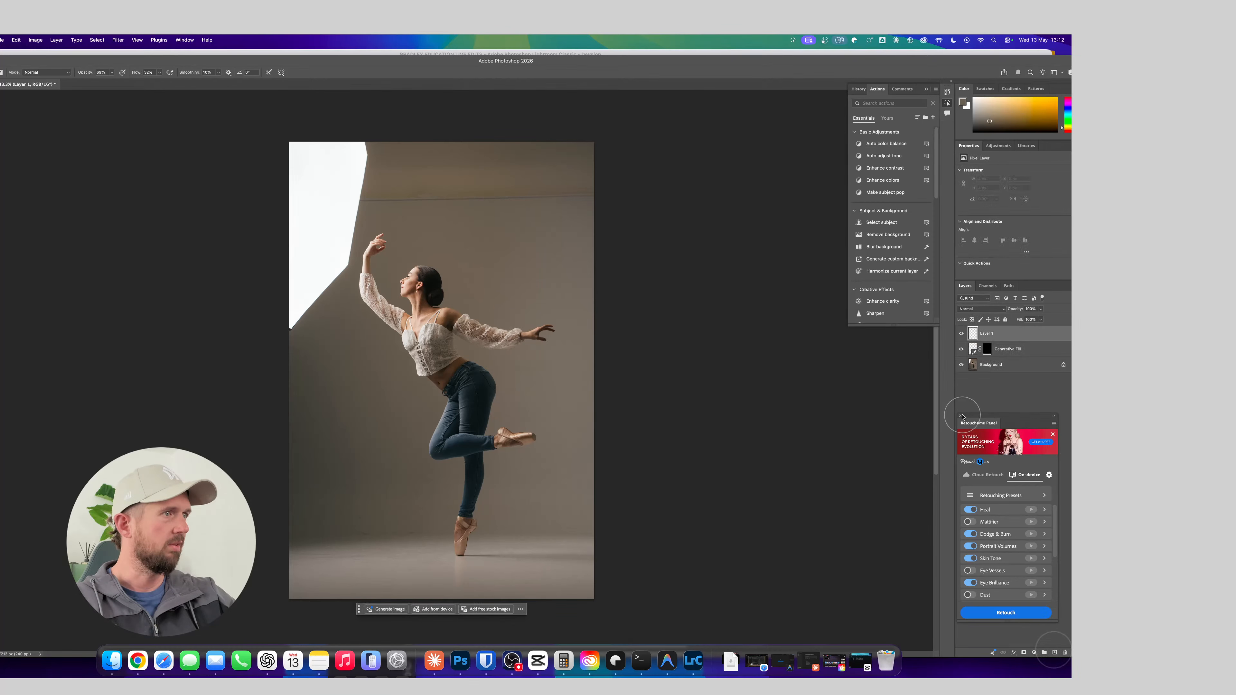
{"action": "left_click", "coordinate": [961, 416]}
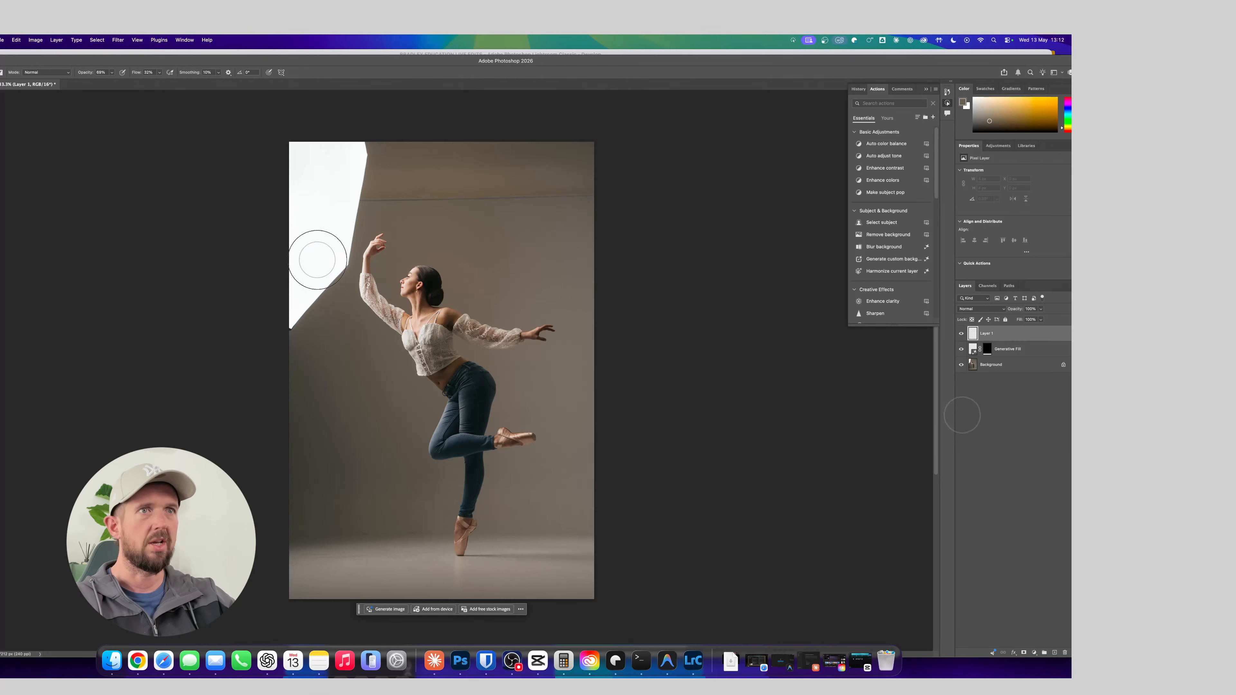
Paint repeatedly sampled backdrop tones over the softbox's lower part and the adjoining wall on the new layer, raising the brush opacity to 100%
{"action": "mouse_move", "coordinate": [290, 262]}
{"action": "left_mouse_down"}
{"action": "mouse_move", "coordinate": [296, 322]}
{"action": "mouse_move", "coordinate": [279, 328]}
{"action": "mouse_move", "coordinate": [340, 263]}
{"action": "mouse_move", "coordinate": [360, 278]}
{"action": "mouse_move", "coordinate": [331, 273]}
{"action": "mouse_move", "coordinate": [312, 324]}
{"action": "left_mouse_up"}
{"action": "left_click", "coordinate": [317, 372], "text": "alt"}
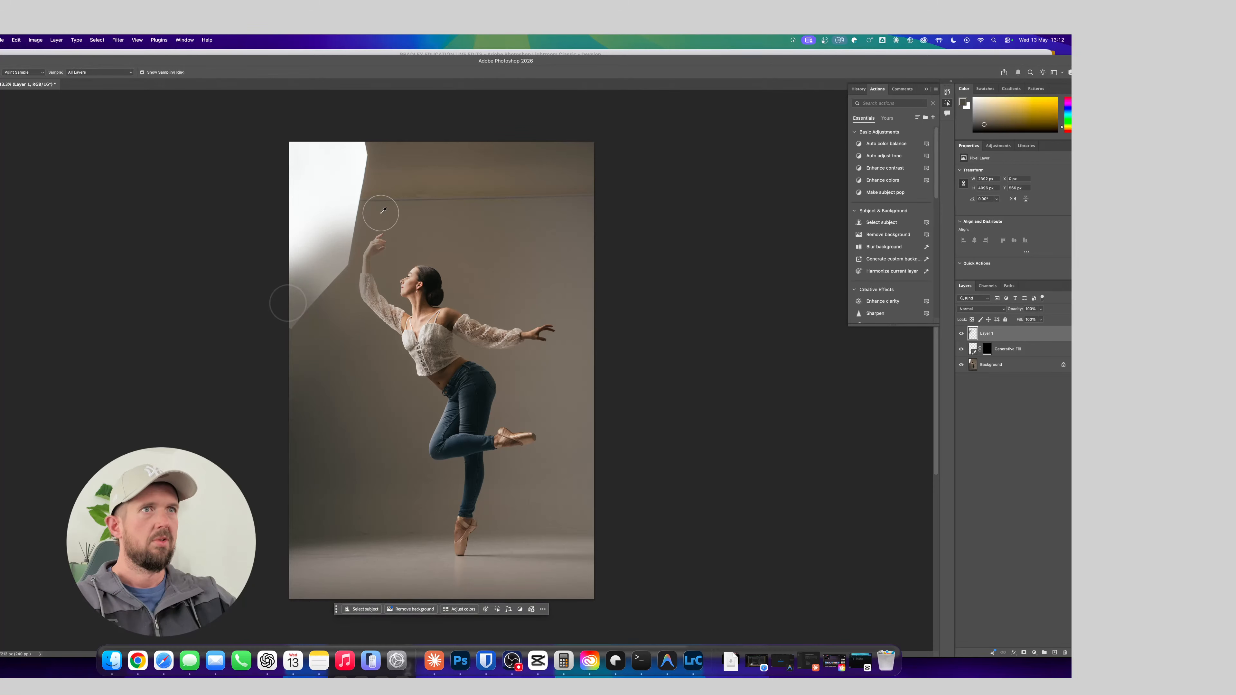
{"action": "left_click", "coordinate": [381, 213], "text": "alt"}
{"action": "mouse_move", "coordinate": [363, 218]}
{"action": "left_mouse_down"}
{"action": "mouse_move", "coordinate": [334, 307]}
{"action": "mouse_move", "coordinate": [324, 280]}
{"action": "left_mouse_up"}
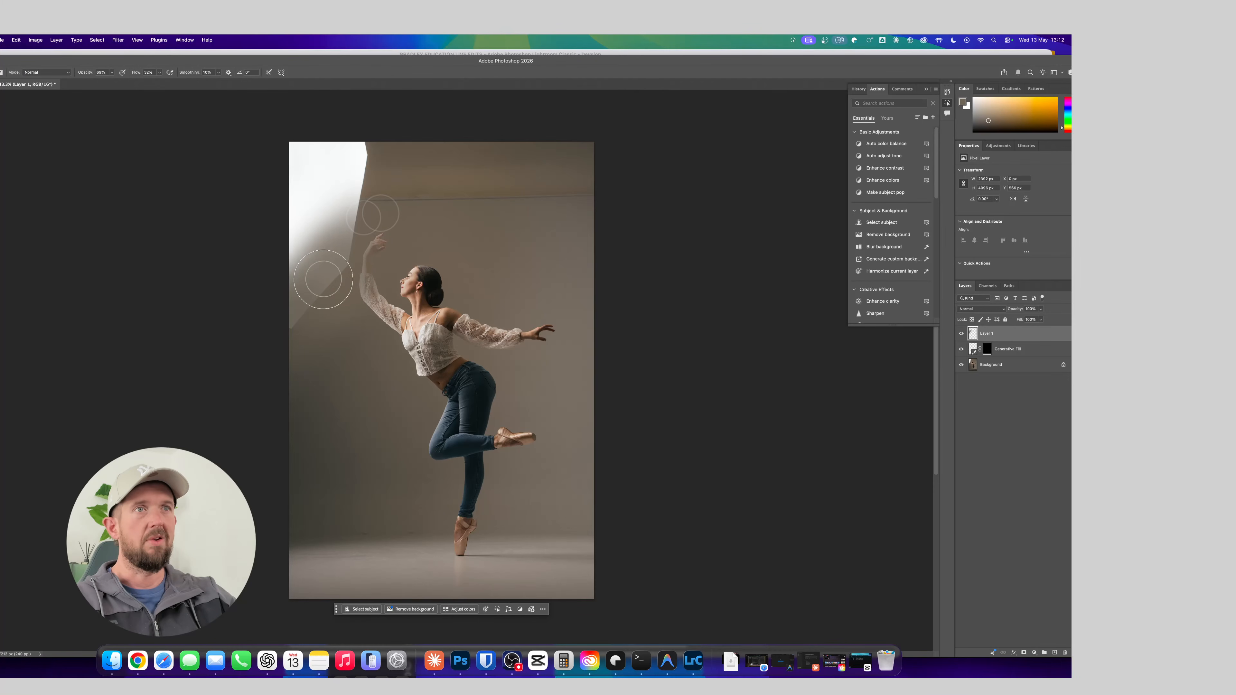
{"action": "left_click", "coordinate": [391, 217], "text": "alt"}
{"action": "mouse_move", "coordinate": [358, 212]}
{"action": "left_mouse_down"}
{"action": "mouse_move", "coordinate": [321, 221]}
{"action": "mouse_move", "coordinate": [346, 332]}
{"action": "mouse_move", "coordinate": [321, 320]}
{"action": "mouse_move", "coordinate": [305, 340]}
{"action": "mouse_move", "coordinate": [345, 278]}
{"action": "left_mouse_up"}
{"action": "left_click", "coordinate": [393, 212], "text": "alt"}
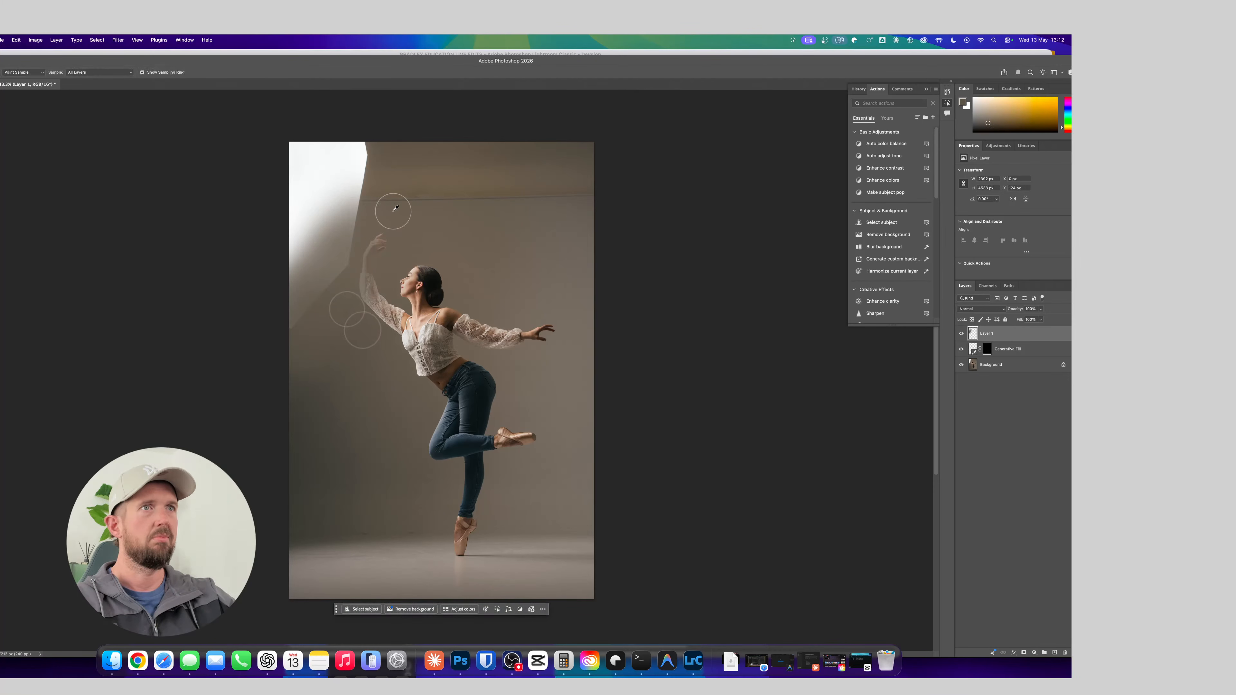
{"action": "mouse_move", "coordinate": [348, 210]}
{"action": "left_mouse_down"}
{"action": "mouse_move", "coordinate": [340, 247]}
{"action": "mouse_move", "coordinate": [296, 272]}
{"action": "left_mouse_up"}
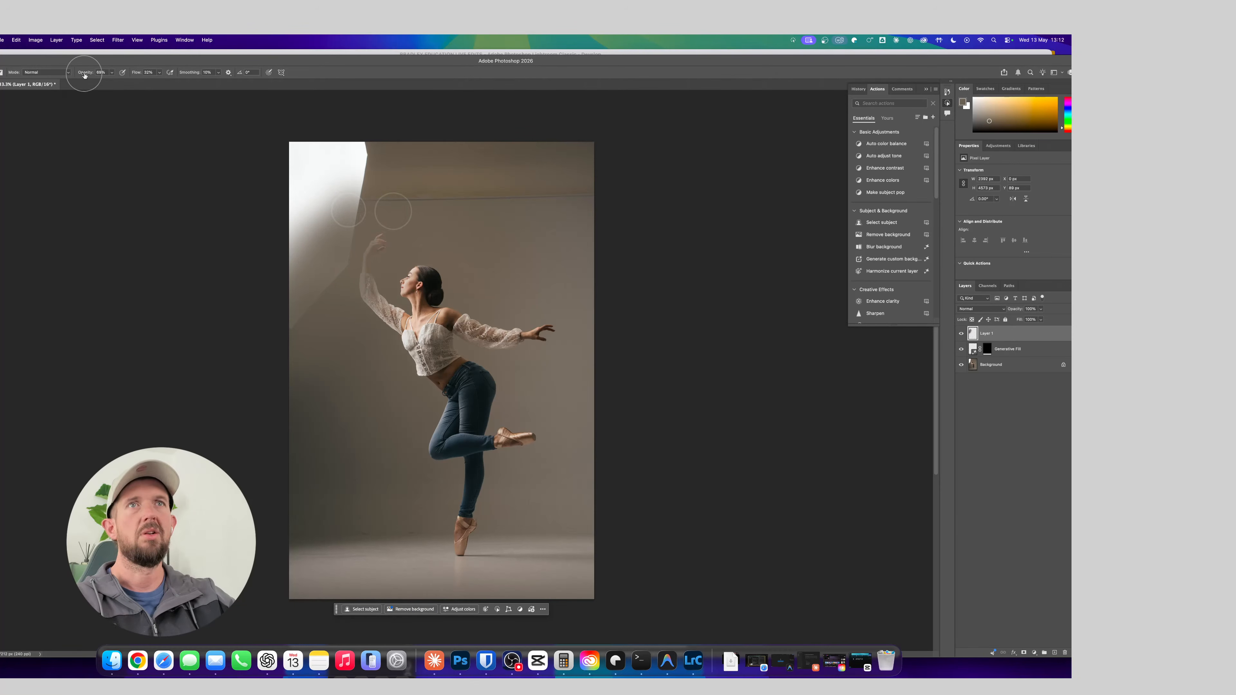
{"action": "left_click", "coordinate": [400, 219], "text": "alt"}
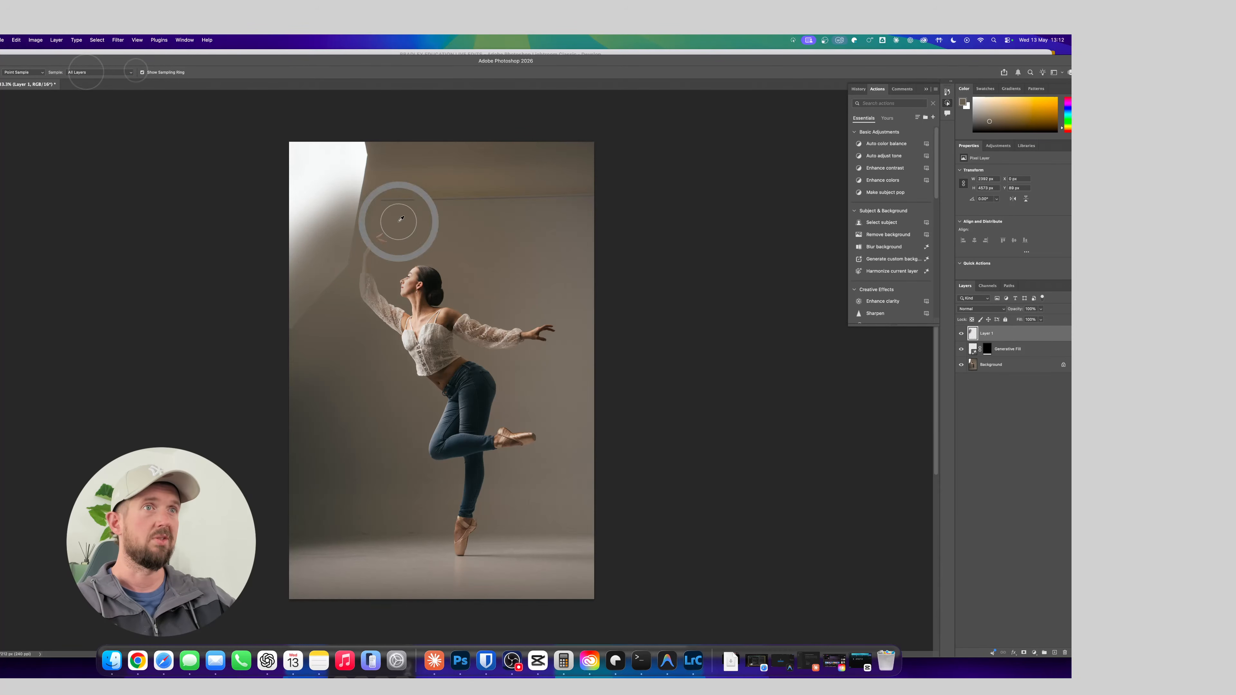
{"action": "mouse_move", "coordinate": [337, 223]}
{"action": "left_mouse_down"}
{"action": "mouse_move", "coordinate": [347, 263]}
{"action": "mouse_move", "coordinate": [324, 276]}
{"action": "left_mouse_up"}
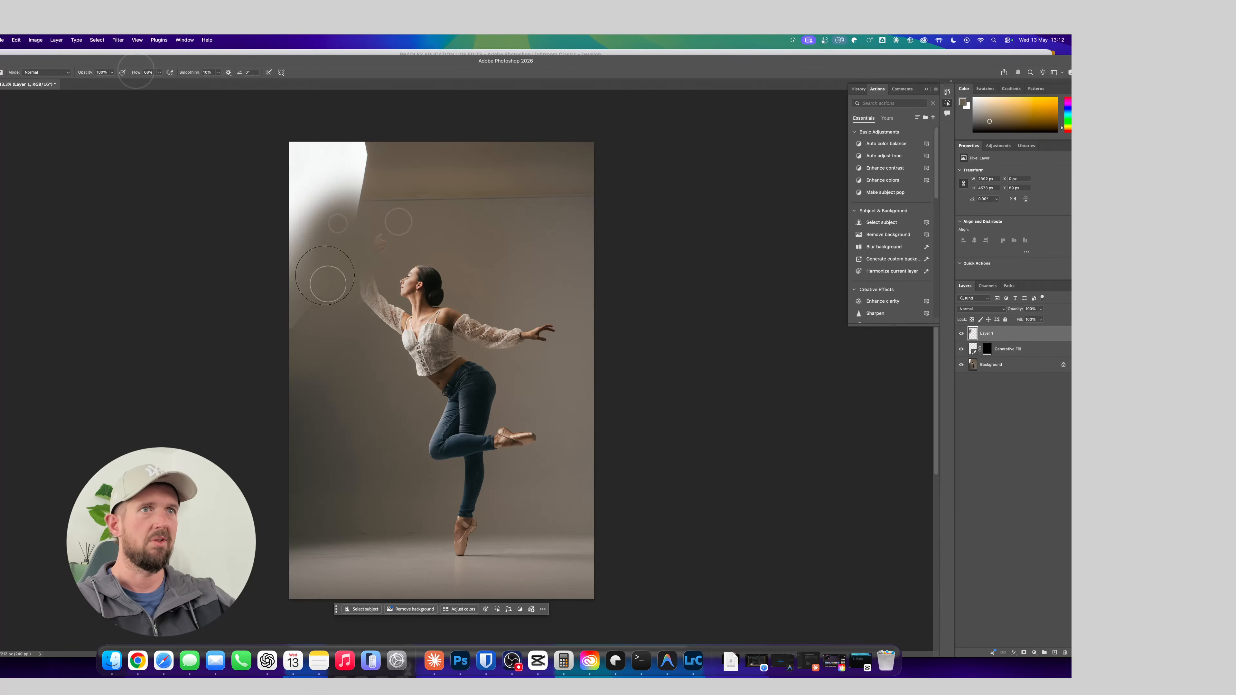
{"action": "left_click", "coordinate": [313, 398], "text": "alt"}
{"action": "mouse_move", "coordinate": [291, 374]}
{"action": "left_mouse_down"}
{"action": "mouse_move", "coordinate": [287, 278]}
{"action": "mouse_move", "coordinate": [323, 371]}
{"action": "left_mouse_up"}
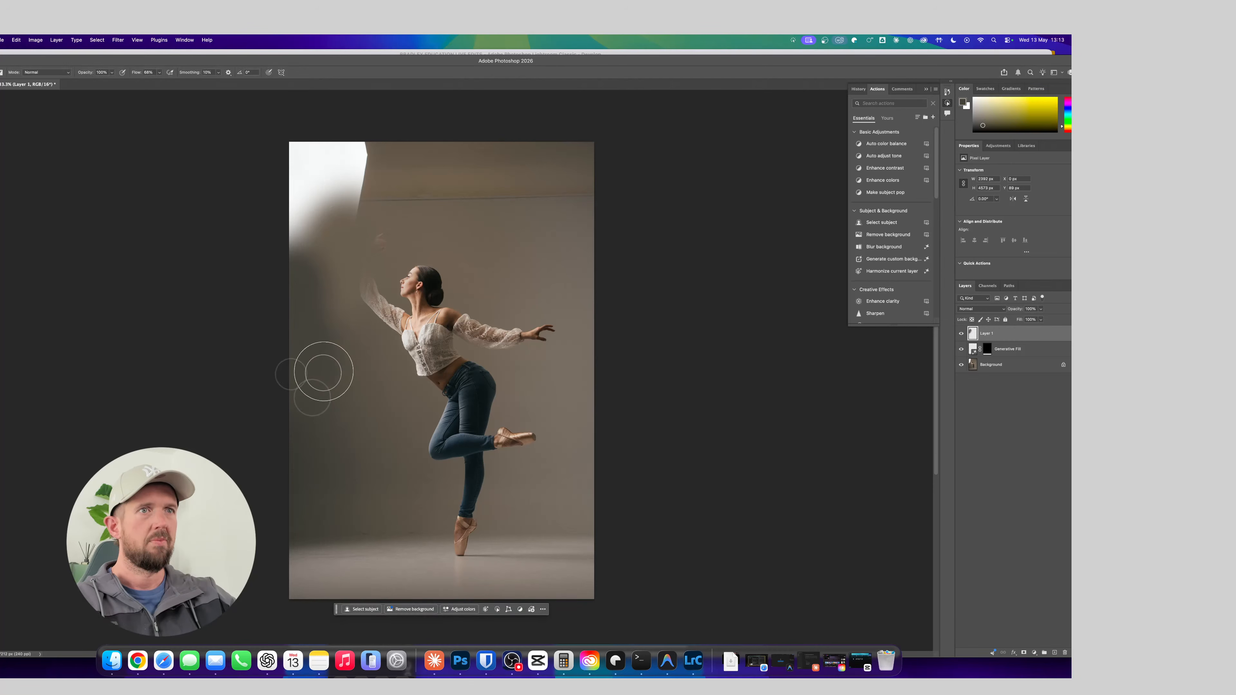
{"action": "left_click", "coordinate": [350, 330], "text": "alt"}
{"action": "mouse_move", "coordinate": [326, 283]}
{"action": "left_mouse_down"}
{"action": "mouse_move", "coordinate": [335, 310]}
{"action": "mouse_move", "coordinate": [349, 309]}
{"action": "mouse_move", "coordinate": [334, 254]}
{"action": "mouse_move", "coordinate": [388, 204]}
{"action": "mouse_move", "coordinate": [301, 233]}
{"action": "mouse_move", "coordinate": [277, 226]}
{"action": "mouse_move", "coordinate": [372, 232]}
{"action": "mouse_move", "coordinate": [286, 291]}
{"action": "mouse_move", "coordinate": [348, 366]}
{"action": "mouse_move", "coordinate": [307, 312]}
{"action": "left_mouse_up"}
{"action": "left_click", "coordinate": [386, 206], "text": "alt"}
{"action": "left_click", "coordinate": [345, 359], "text": "alt"}
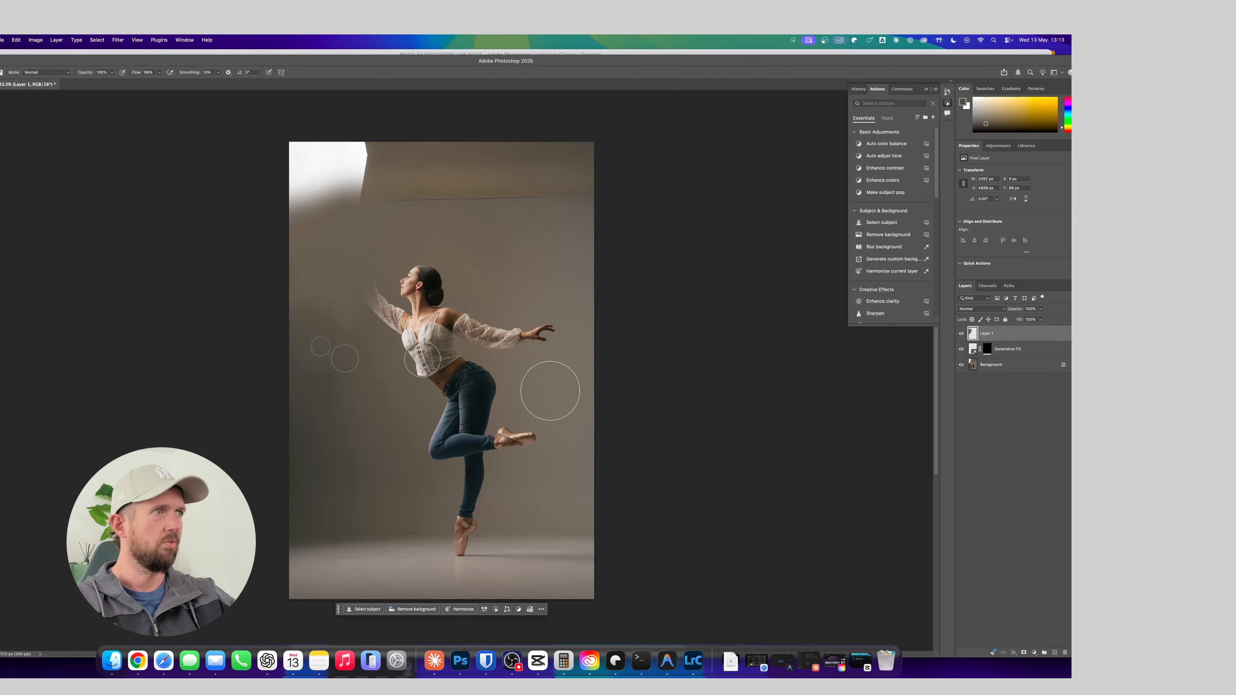
Apply a Gaussian Blur with a radius of about 40 pixels to the painted layer and hide it with a black layer mask
{"action": "left_click", "coordinate": [120, 40]}
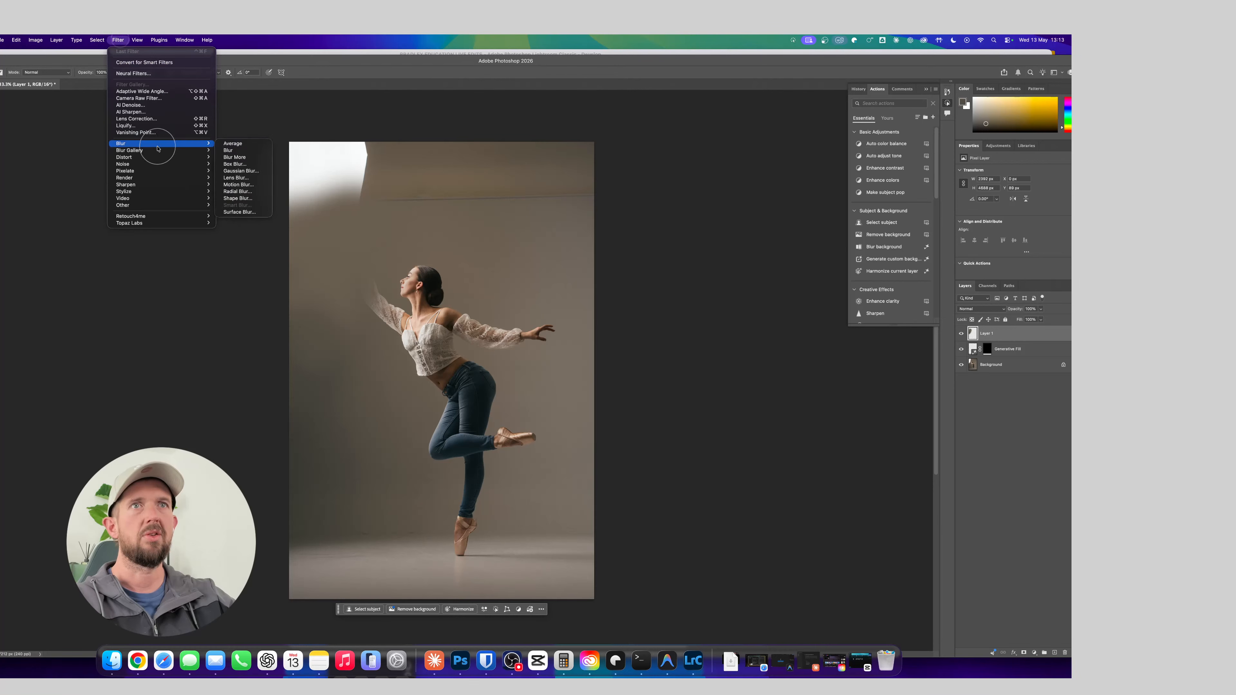
{"action": "left_click", "coordinate": [238, 174]}
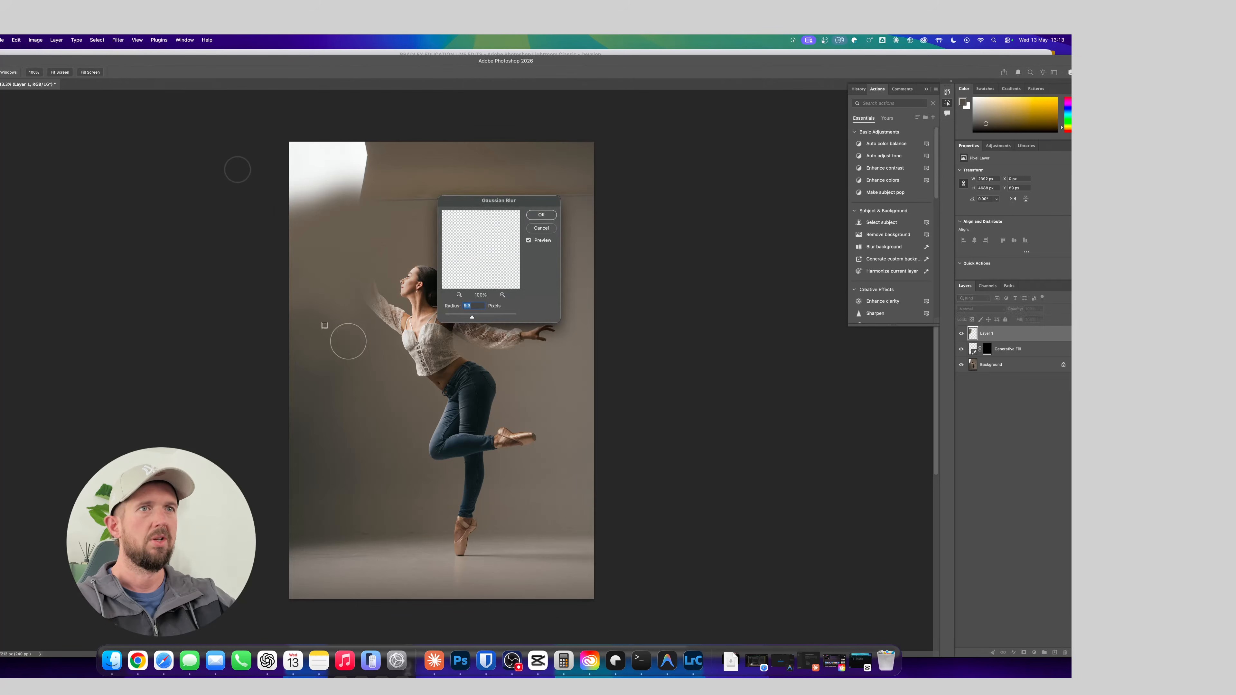
{"action": "left_click_drag", "start_coordinate": [479, 321], "coordinate": [483, 317]}
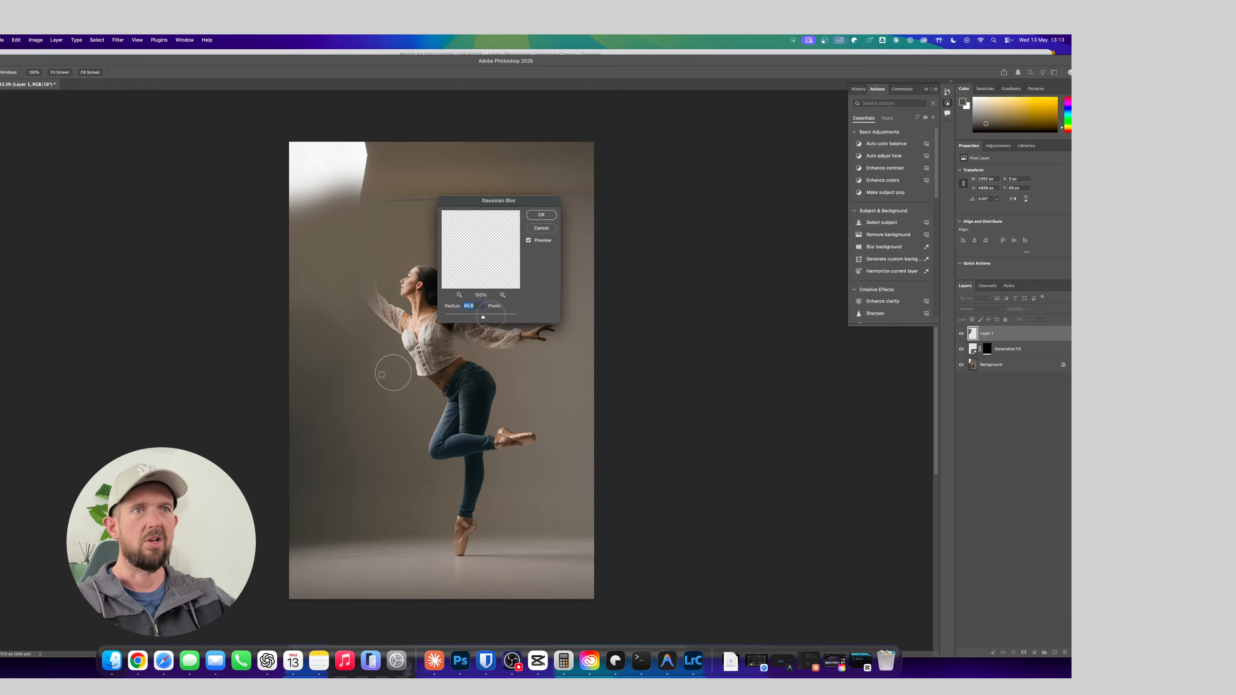
{"action": "left_click", "coordinate": [541, 215]}
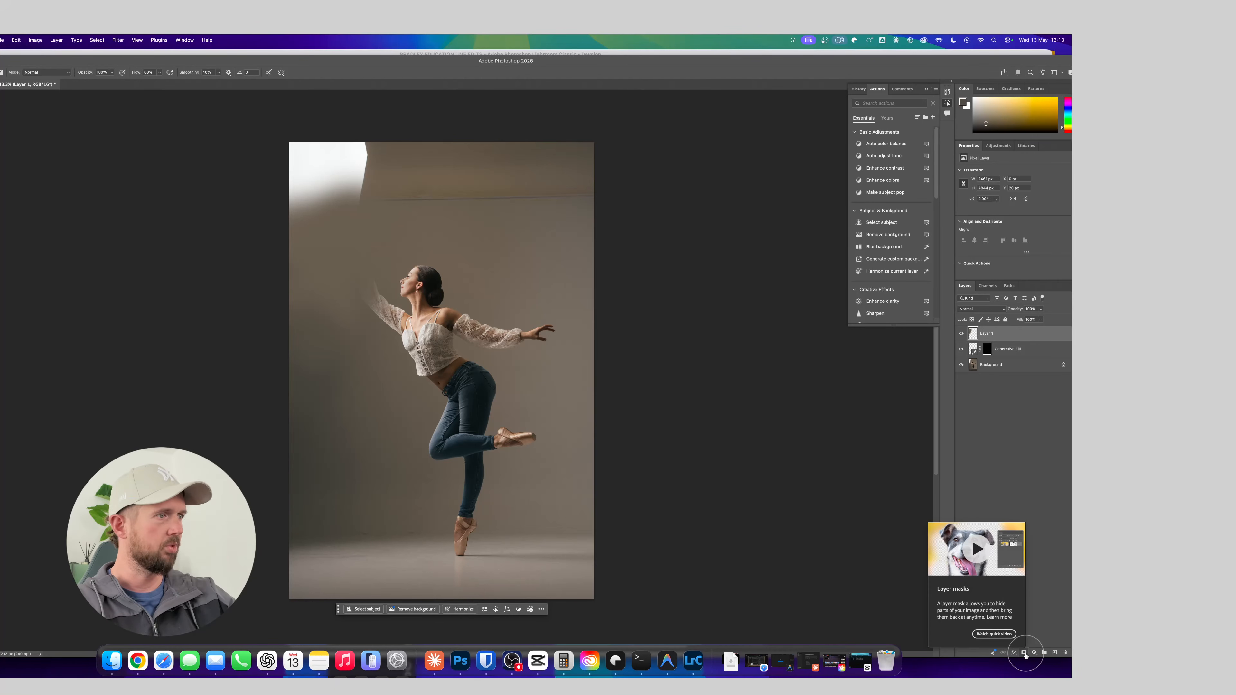
{"action": "left_click", "coordinate": [1025, 655], "text": "alt"}
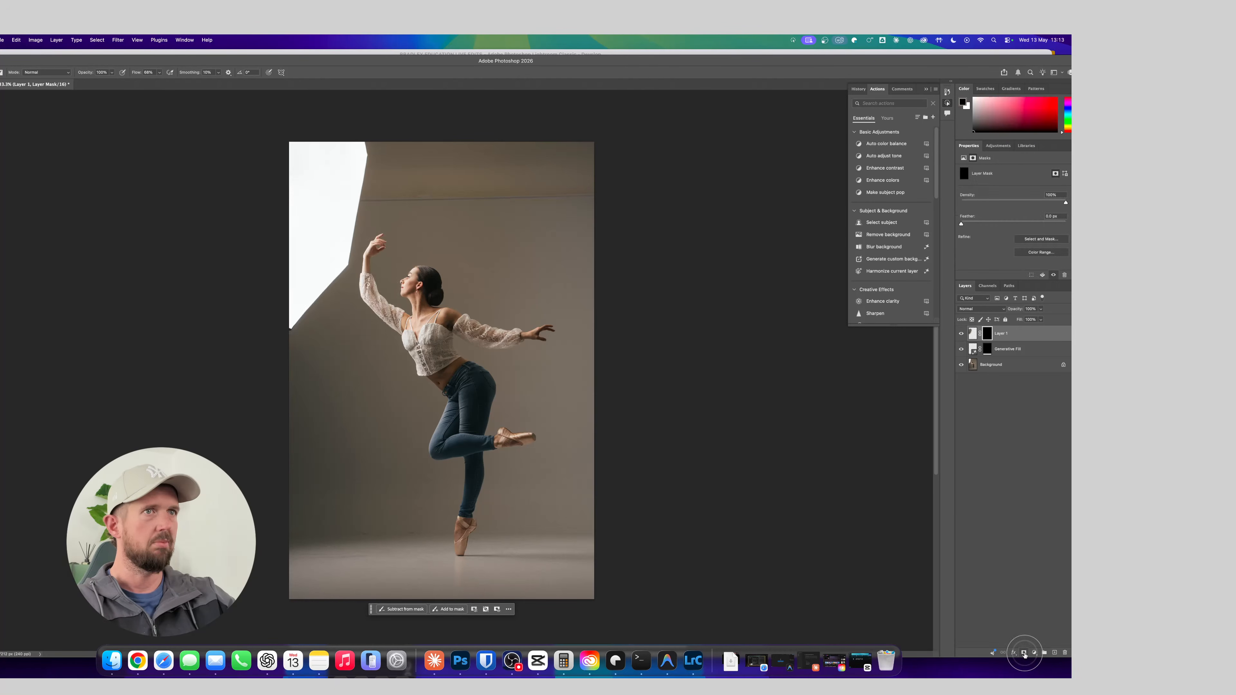
Invert the painted layer's mask to reveal the backdrop paint, and mask the paint off the dancer's raised arm with a smaller black brush
{"action": "key", "text": "super+i"}
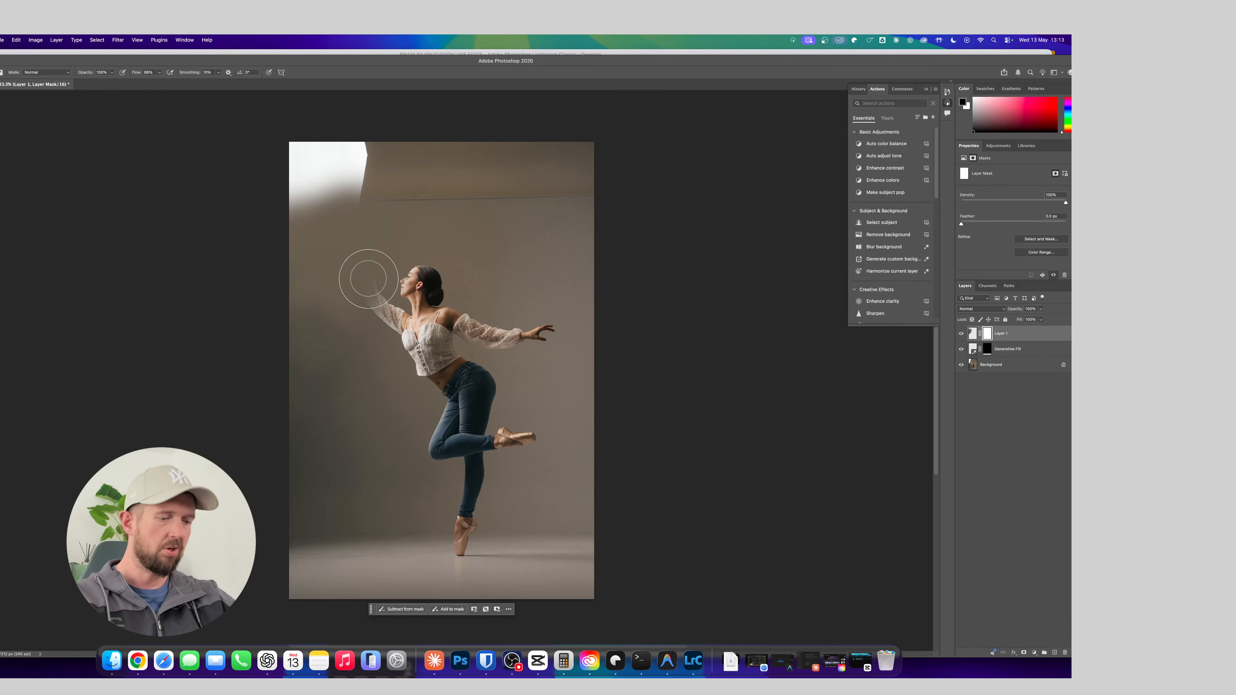
{"action": "key", "text": "["}
{"action": "mouse_move", "coordinate": [365, 274]}
{"action": "left_mouse_down"}
{"action": "mouse_move", "coordinate": [372, 292]}
{"action": "mouse_move", "coordinate": [381, 233]}
{"action": "mouse_move", "coordinate": [375, 301]}
{"action": "left_mouse_up"}
{"action": "key", "text": "["}
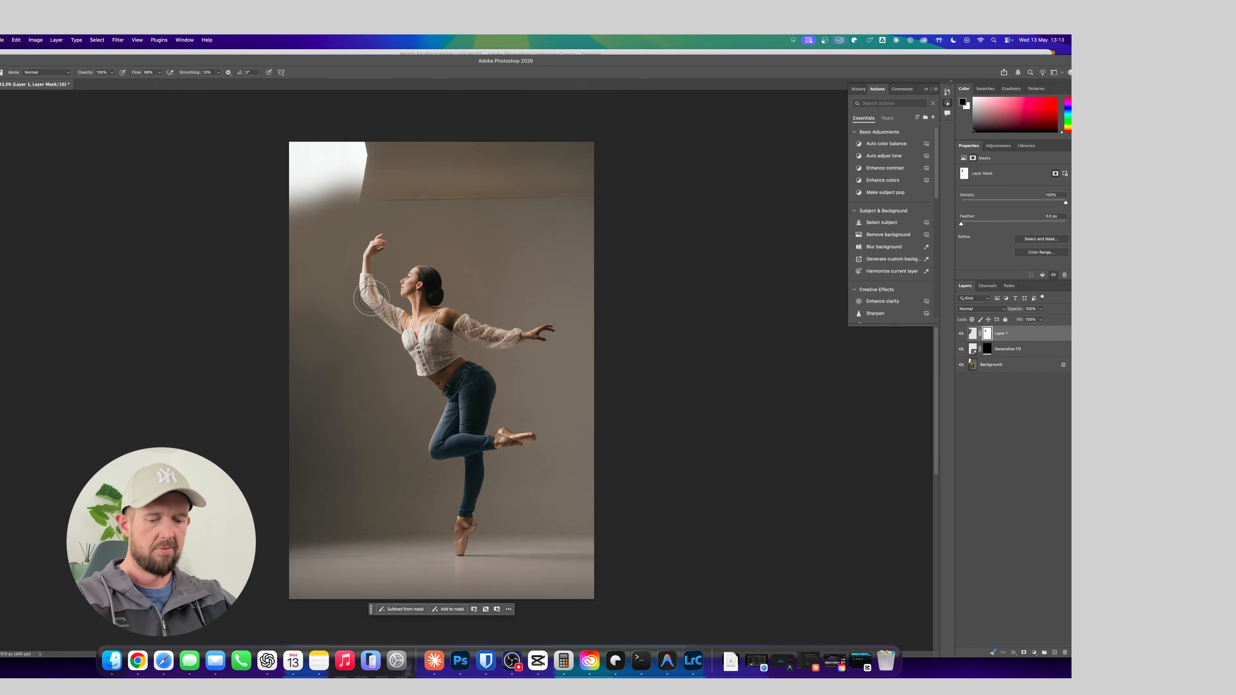
{"action": "key", "text": "x"}
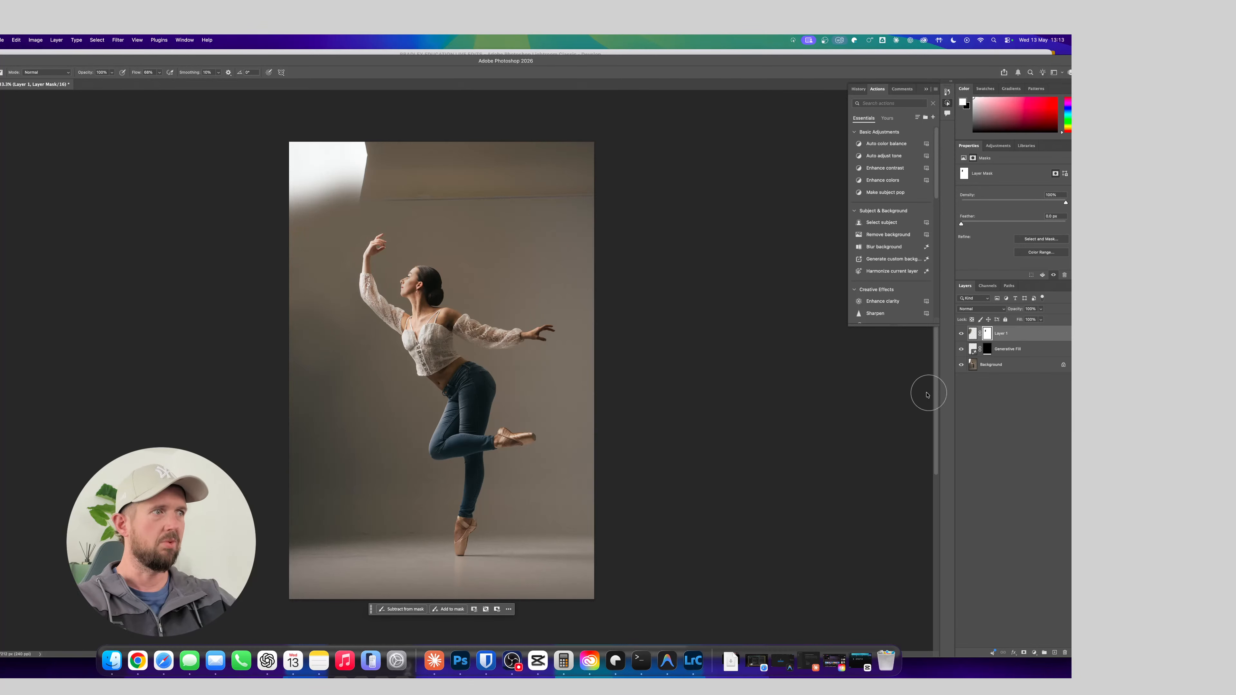
Delete the painted backdrop layer and merge the floor's generative fill into the background
{"action": "key", "text": "Delete"}
{"action": "key", "text": "Delete"}
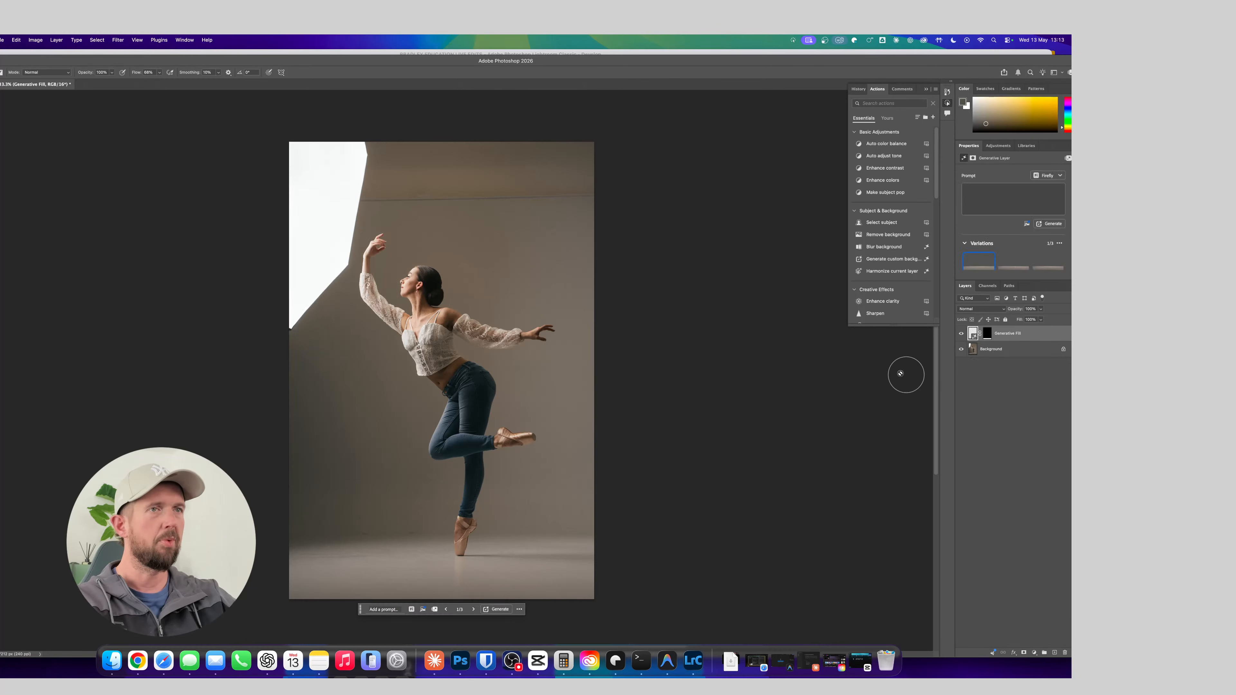
{"action": "key", "text": "l"}
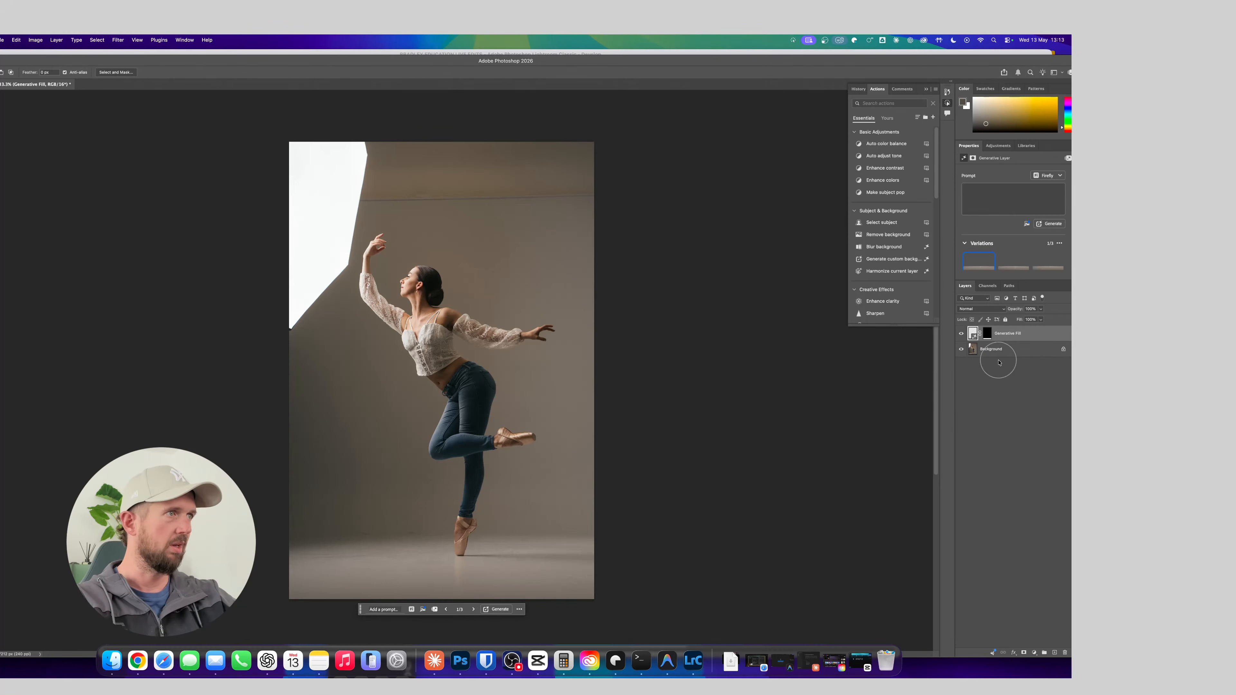
{"action": "key", "text": "BackSpace"}
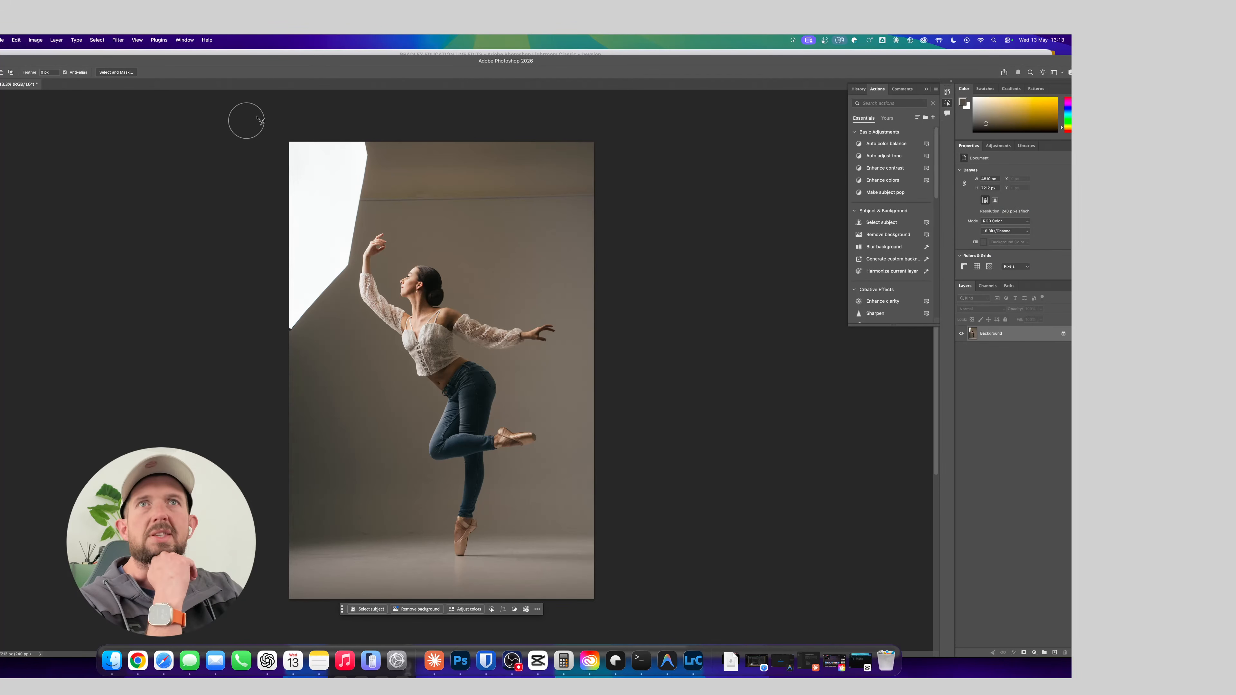
Outline the whole white softbox with a closed Polygonal Lasso selection that passes just clear of the dancer's raised hand
{"action": "left_click", "coordinate": [368, 133]}
{"action": "left_click", "coordinate": [375, 156]}
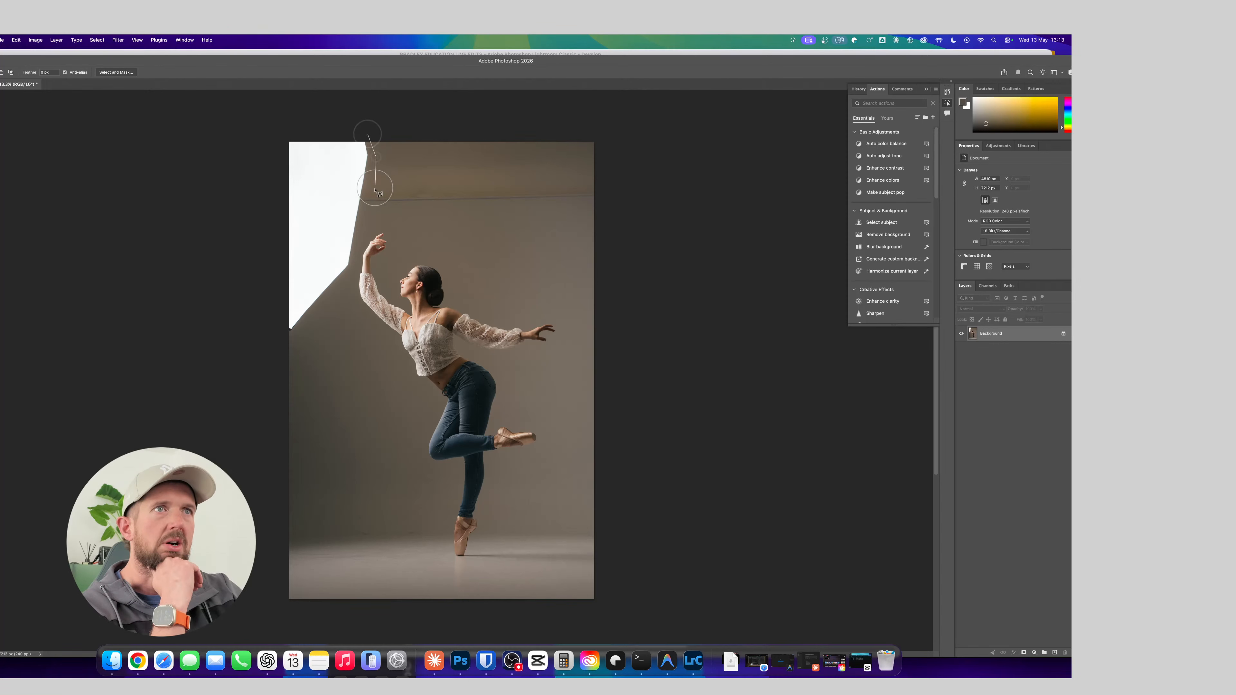
{"action": "left_click", "coordinate": [375, 188]}
{"action": "left_click", "coordinate": [362, 228]}
{"action": "left_click", "coordinate": [287, 341]}
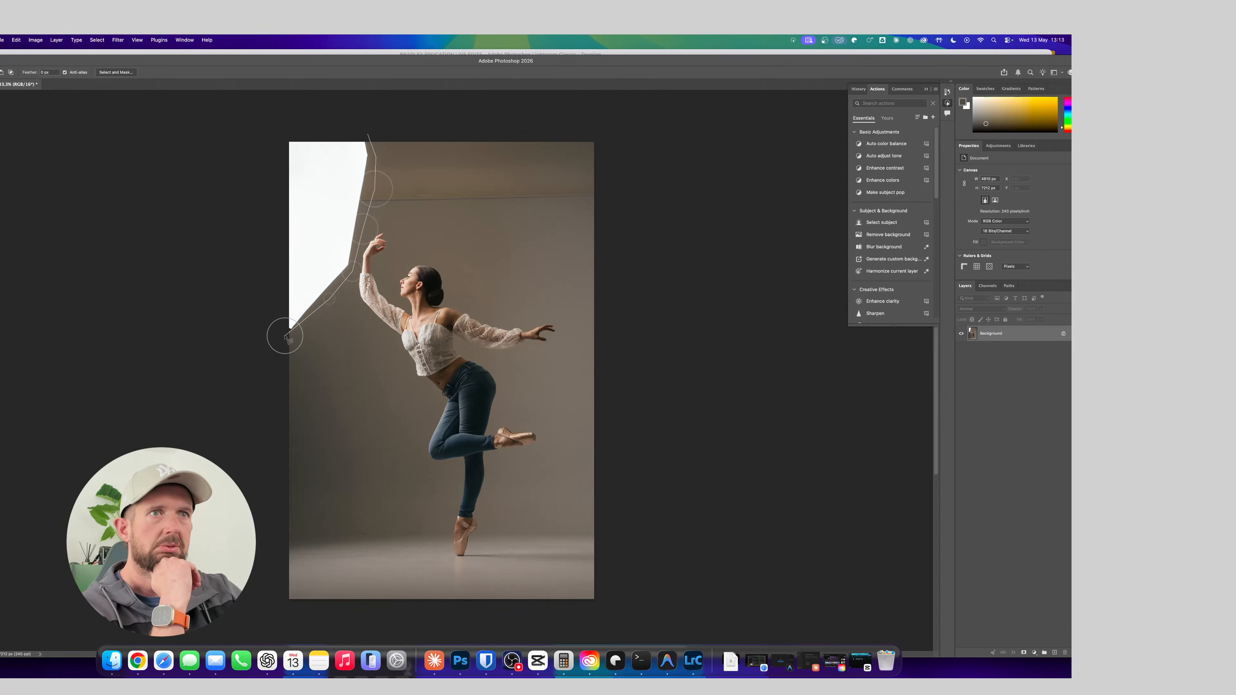
{"action": "left_click", "coordinate": [269, 336]}
{"action": "left_click", "coordinate": [273, 144]}
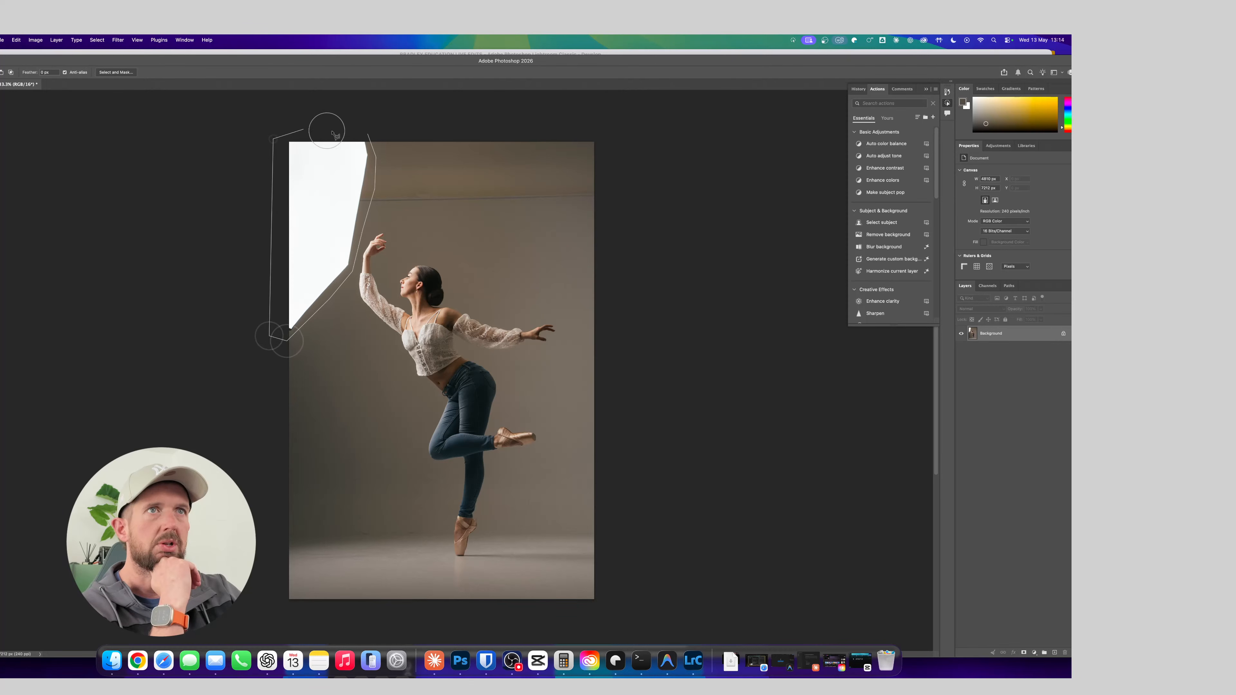
{"action": "left_click", "coordinate": [369, 134]}
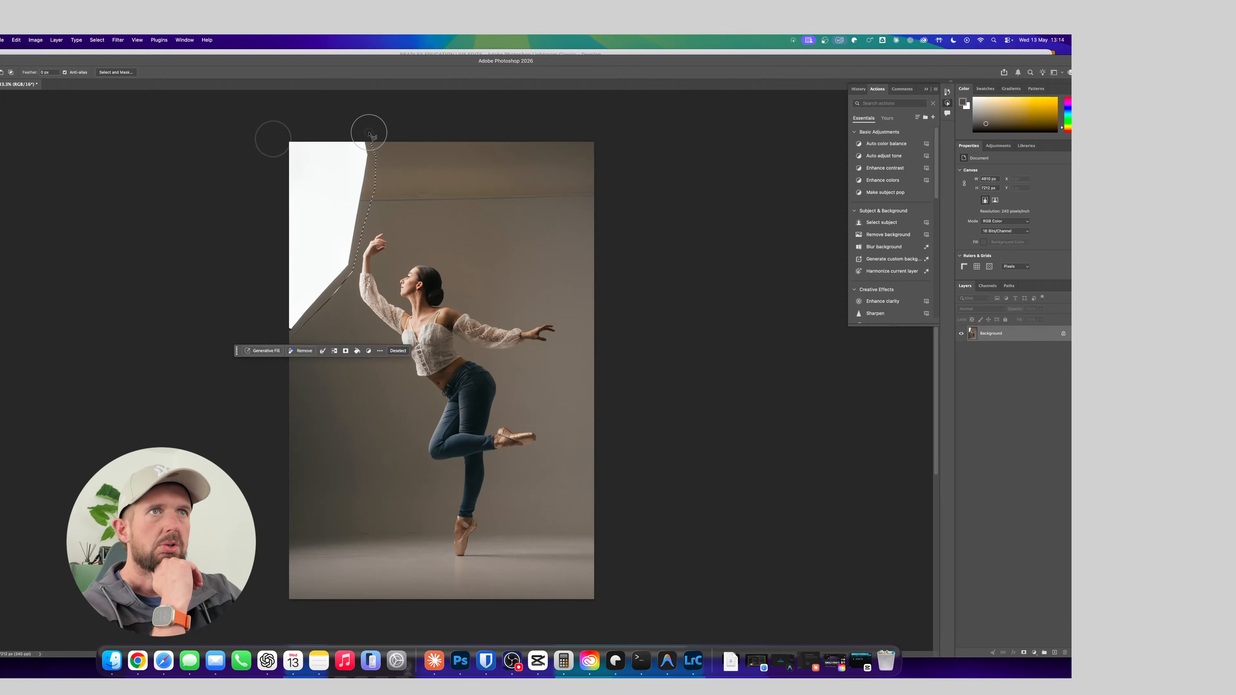
Try a promptless Generative Fill on the softbox selection and undo it
{"action": "left_click", "coordinate": [259, 351]}
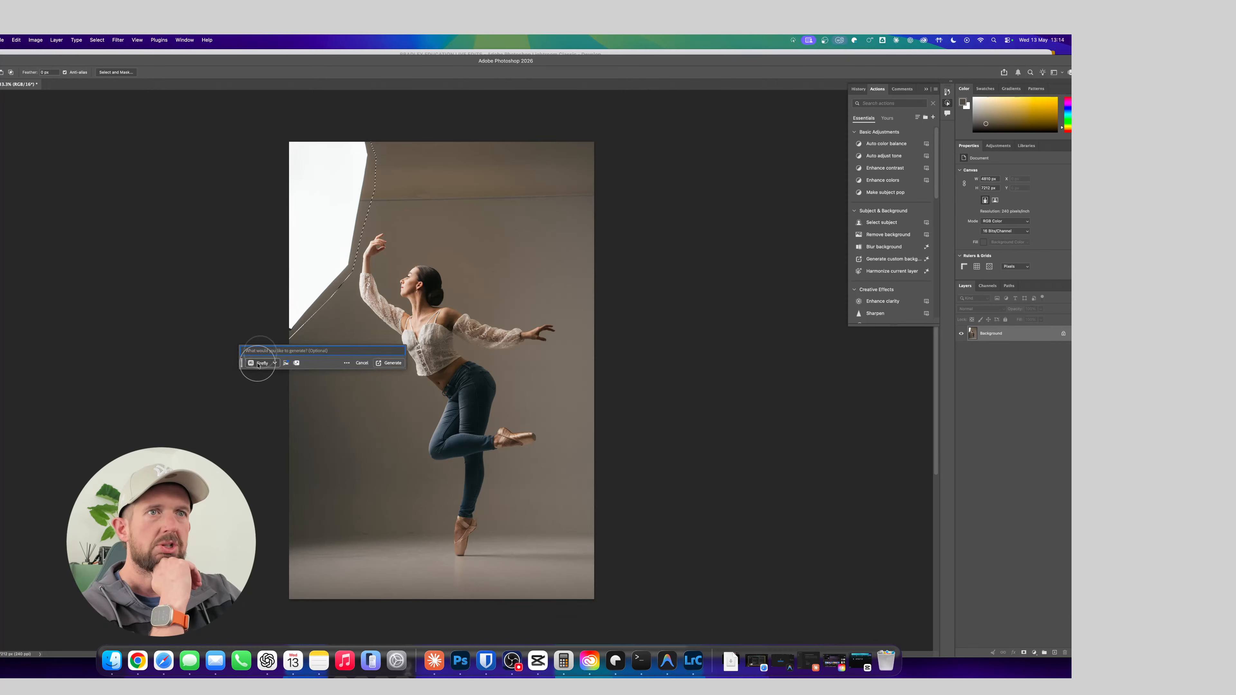
{"action": "left_click", "coordinate": [391, 363]}
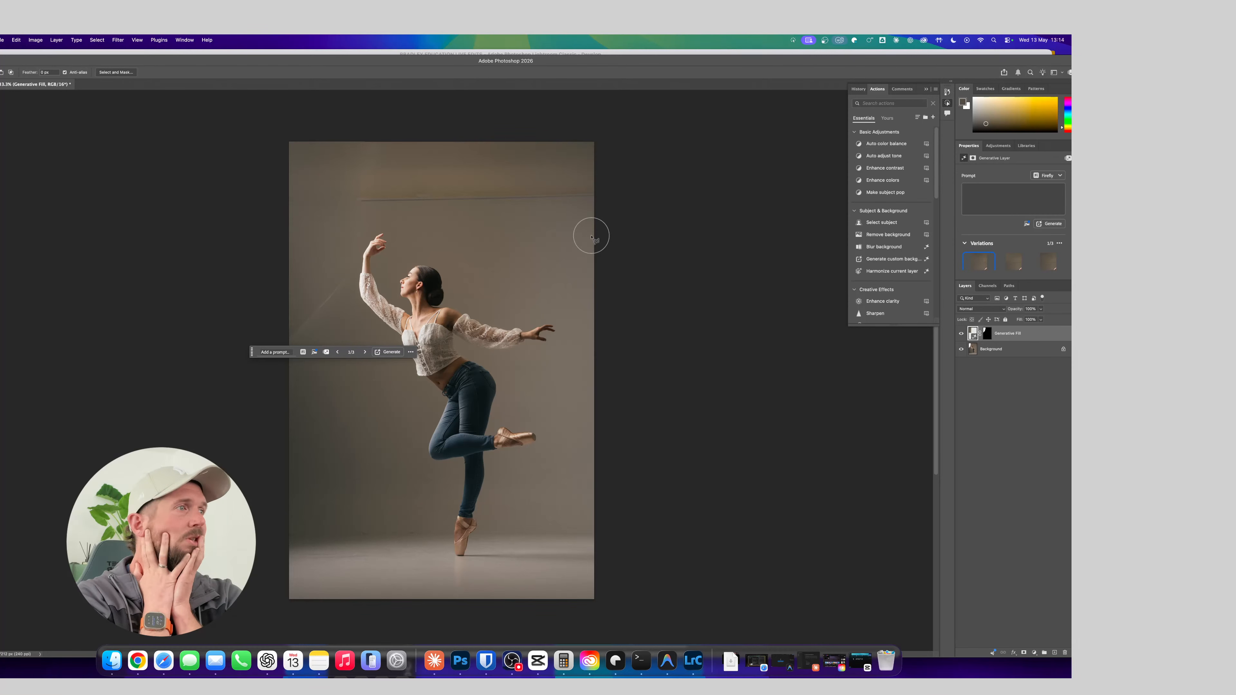
{"action": "key", "text": "super+z"}
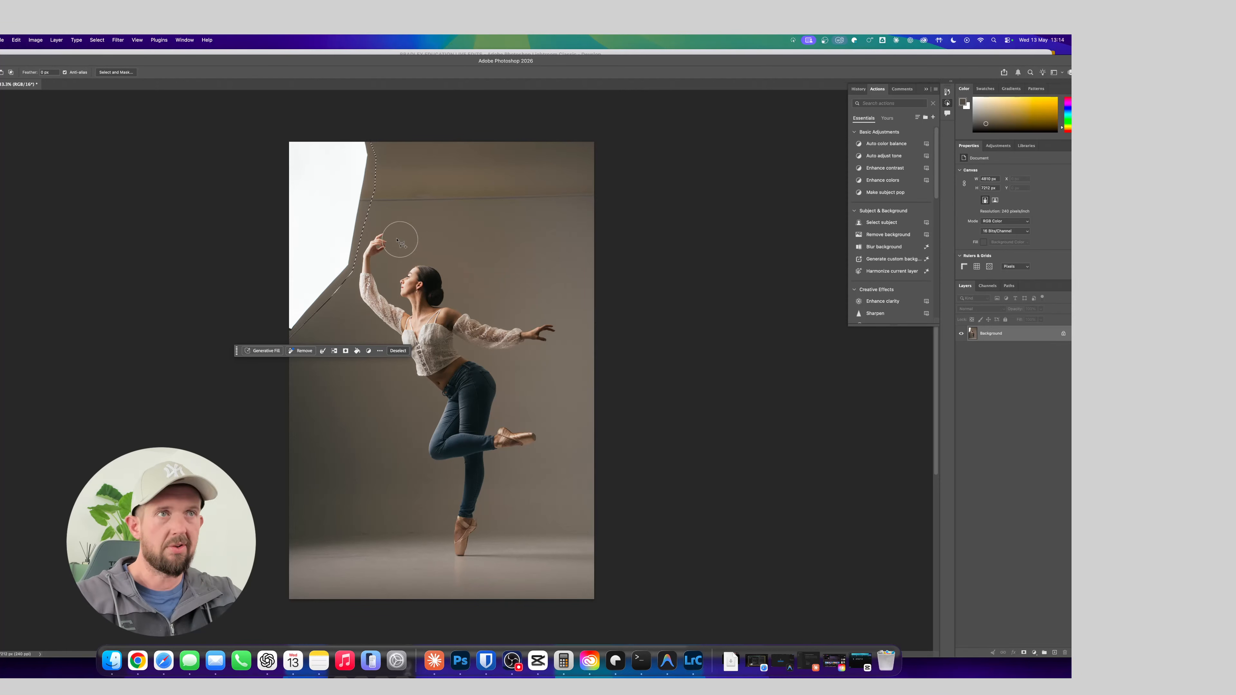
Extend the softbox selection with a wider strip of wall below its slanted lower edge
{"action": "left_click_drag", "start_coordinate": [353, 254], "coordinate": [348, 251]}
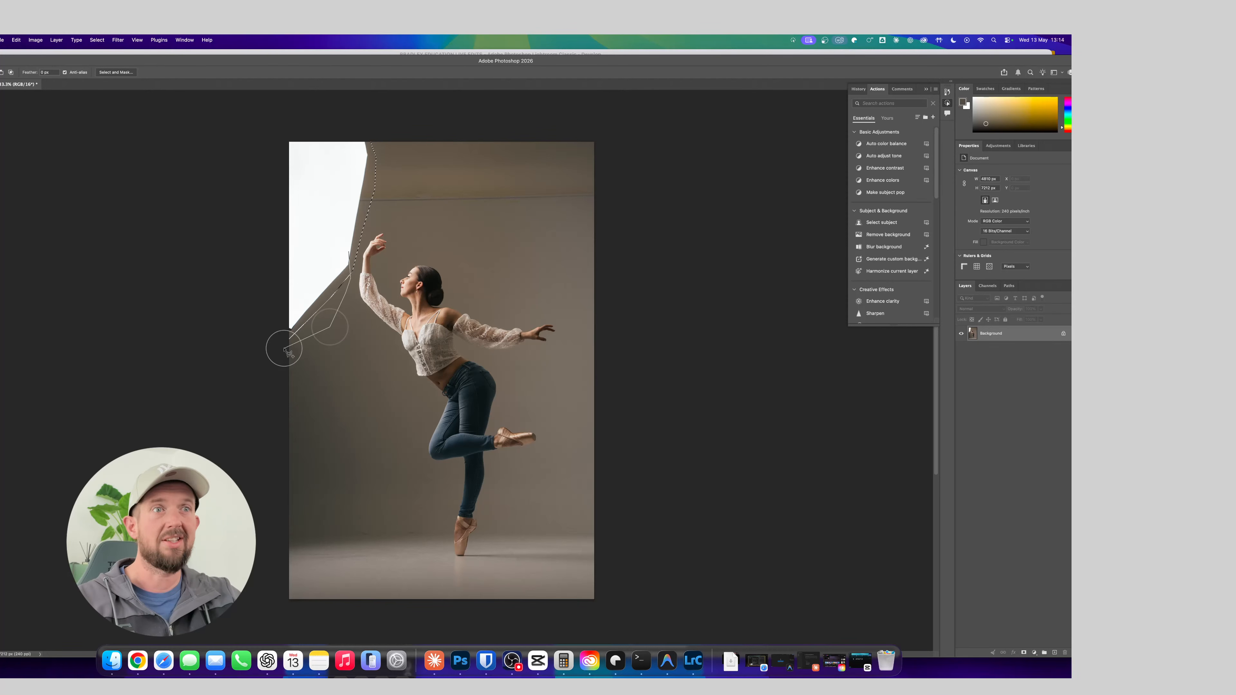
{"action": "left_click", "coordinate": [261, 361]}
{"action": "left_click", "coordinate": [255, 316]}
{"action": "left_click", "coordinate": [279, 284]}
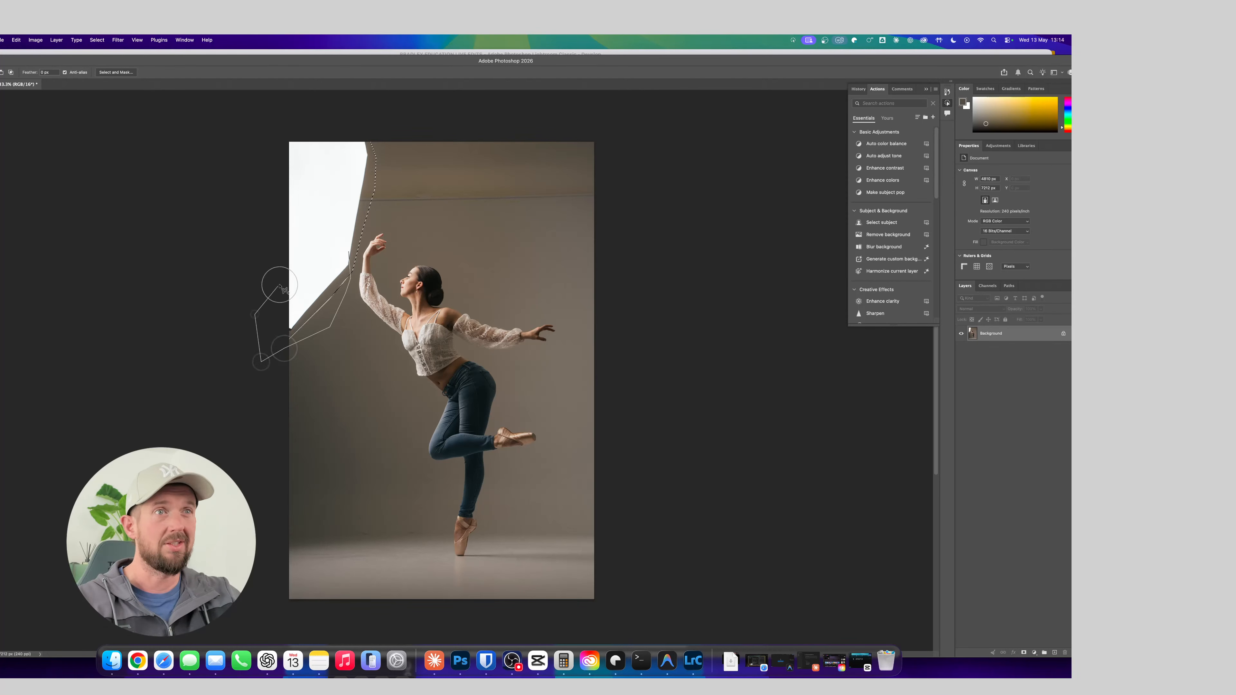
{"action": "left_click", "coordinate": [349, 252]}
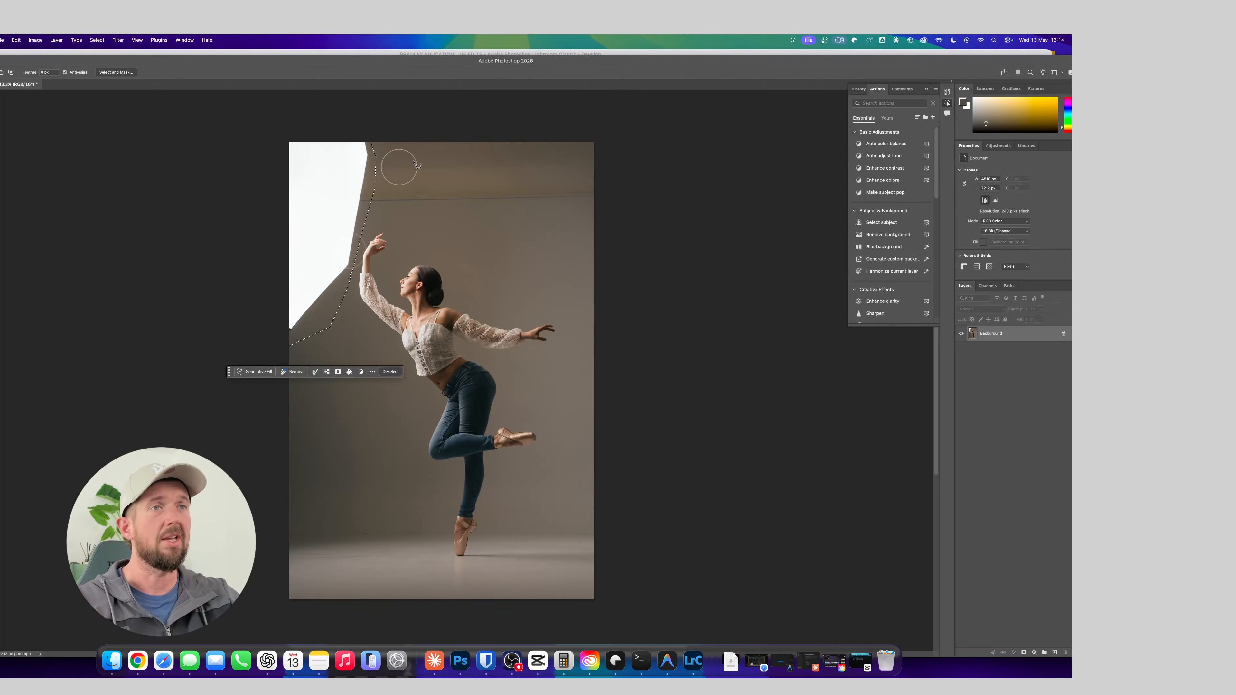
Try a Generative Fill with Firefly Image 5 and the prompt "remove this white thing and replace with background", and undo it
{"action": "left_click", "coordinate": [254, 372]}
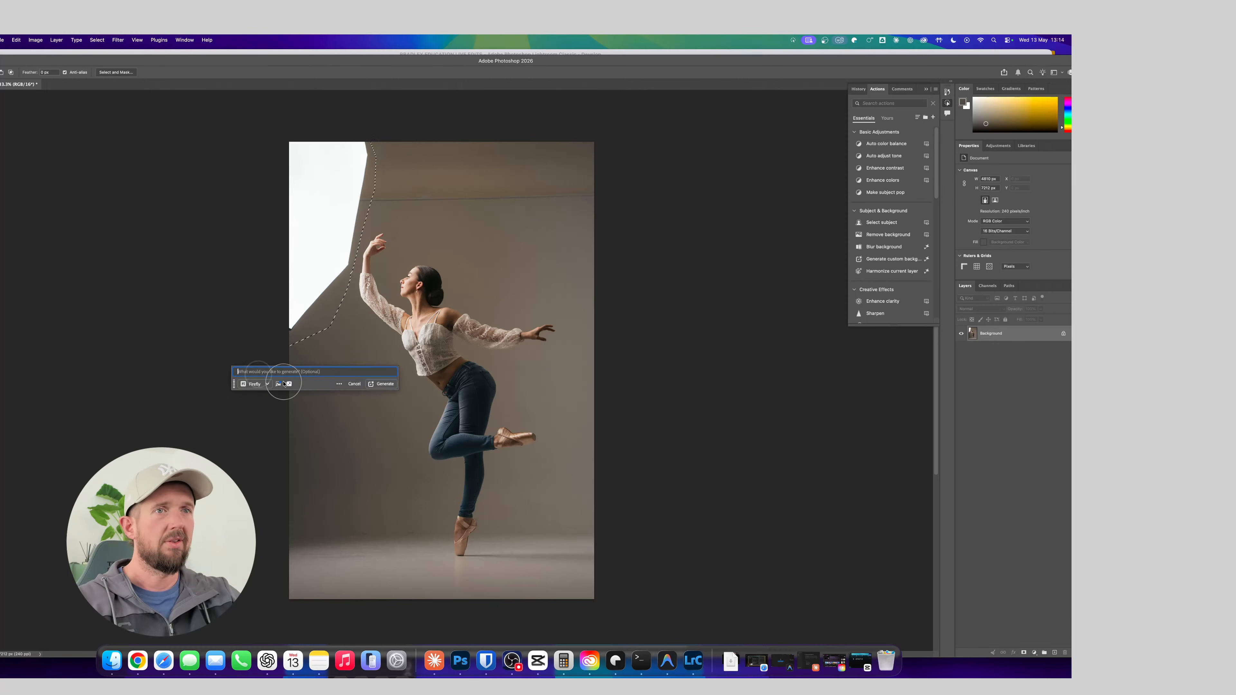
{"action": "left_click", "coordinate": [263, 384]}
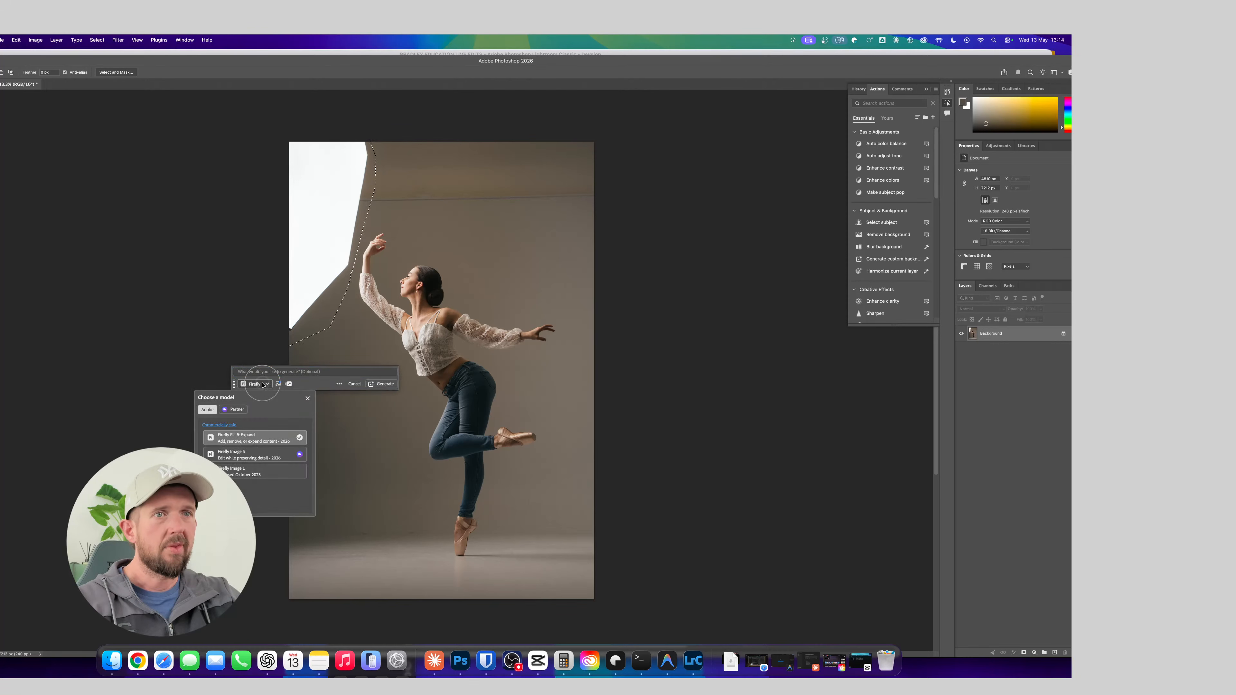
{"action": "left_click", "coordinate": [272, 453]}
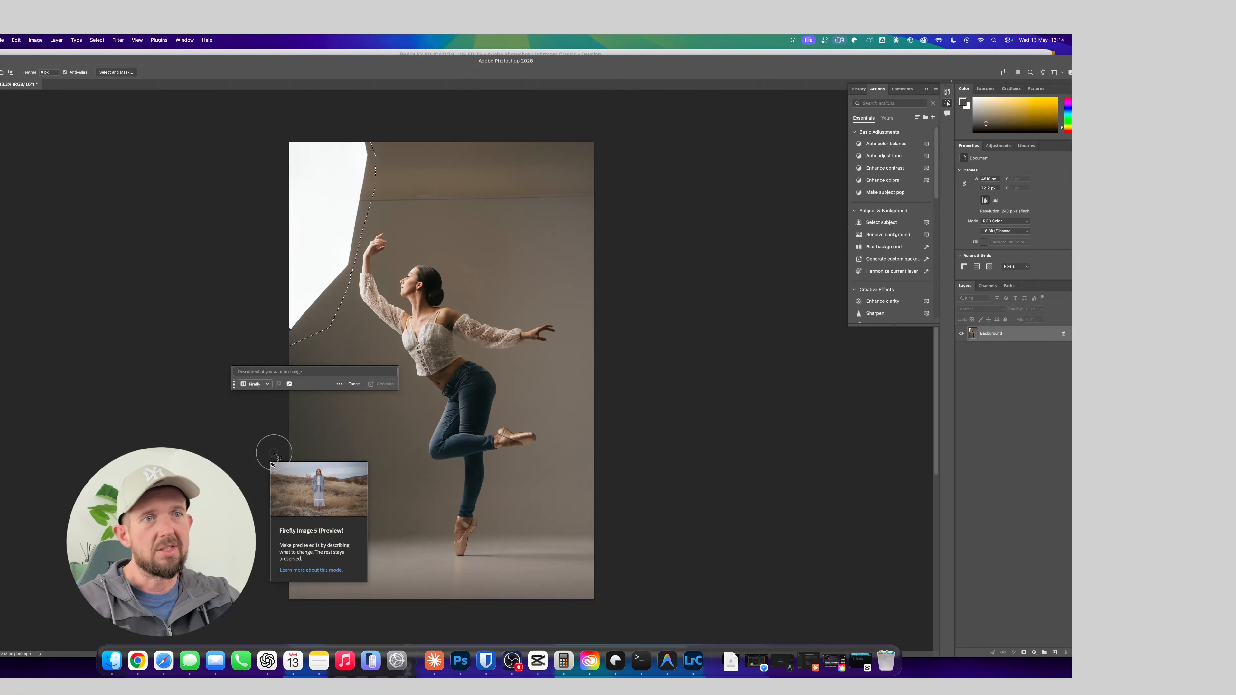
{"action": "left_click", "coordinate": [278, 372]}
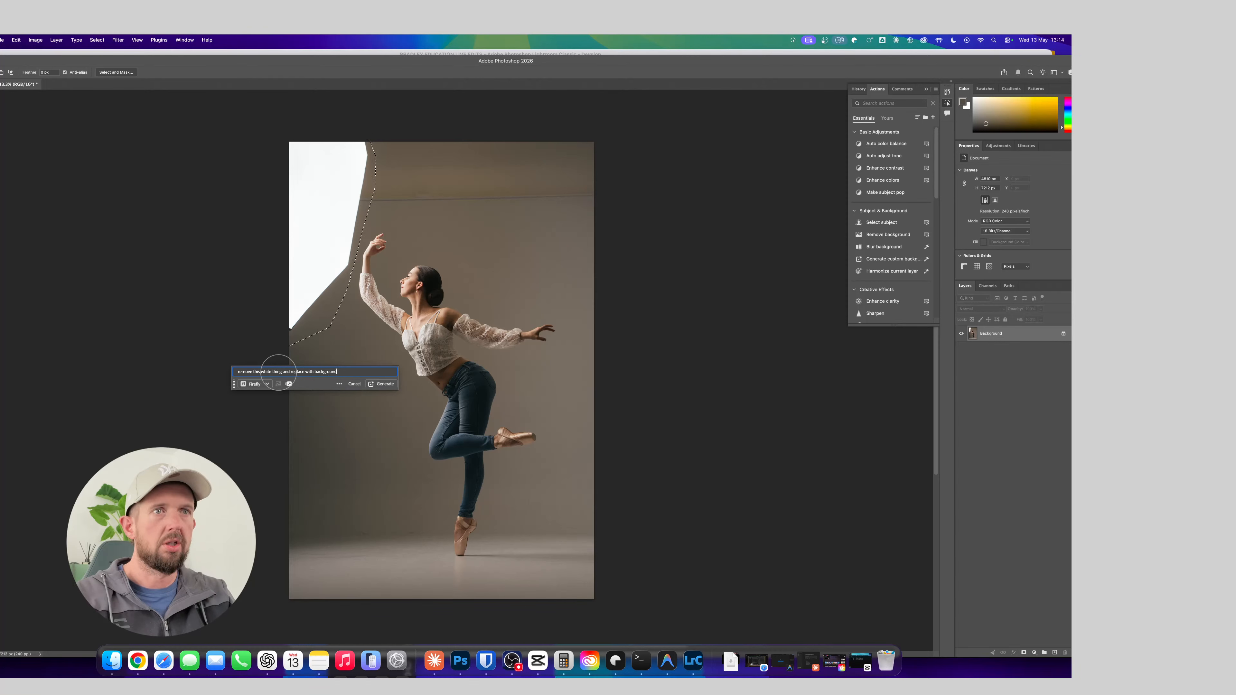
{"action": "key", "text": "Return"}
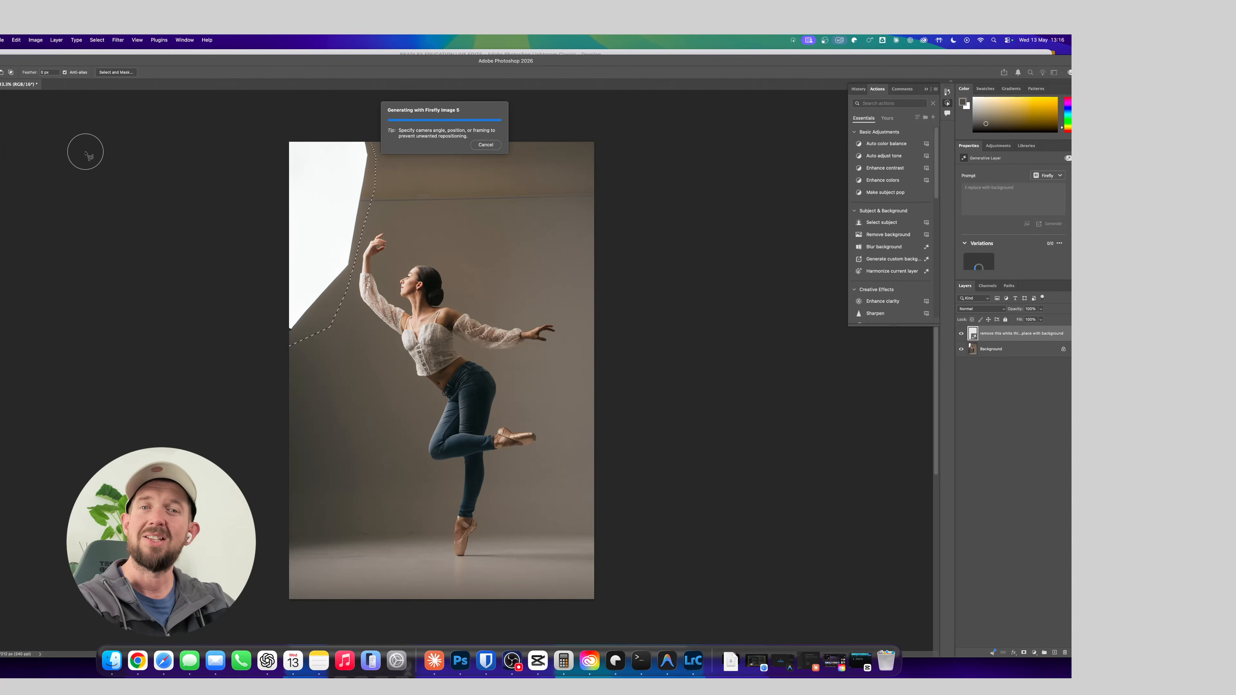
{"action": "left_click", "coordinate": [508, 655]}
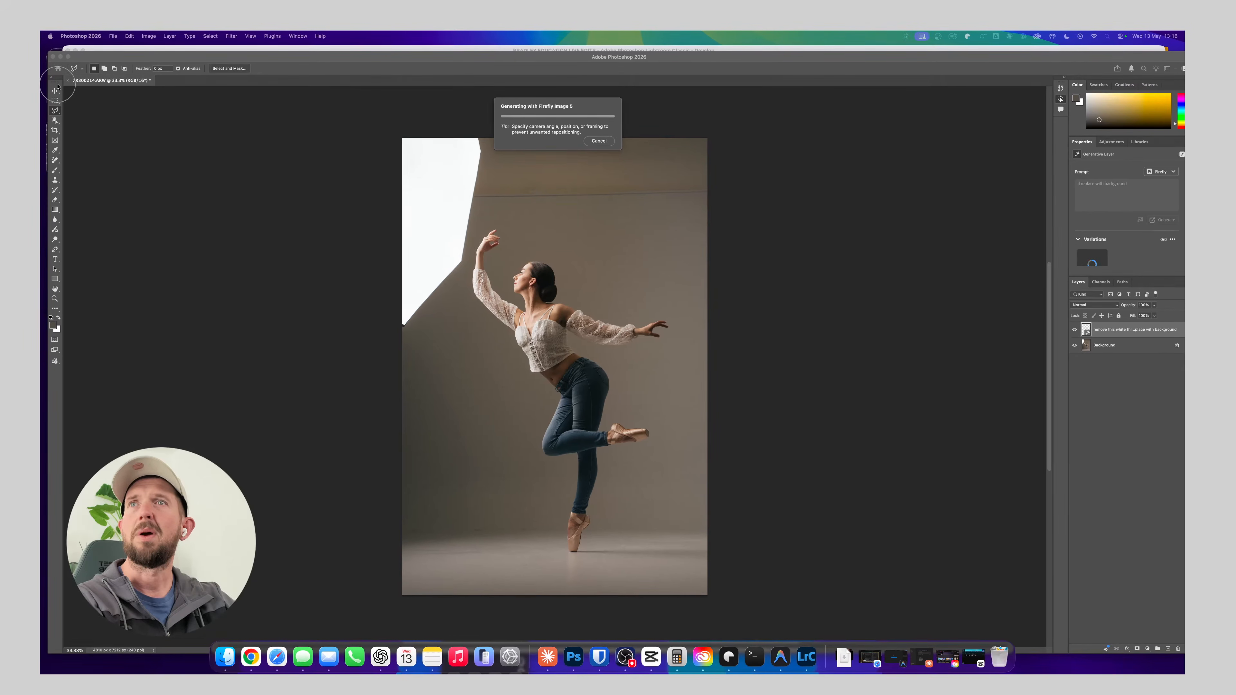
{"action": "left_click", "coordinate": [367, 225]}
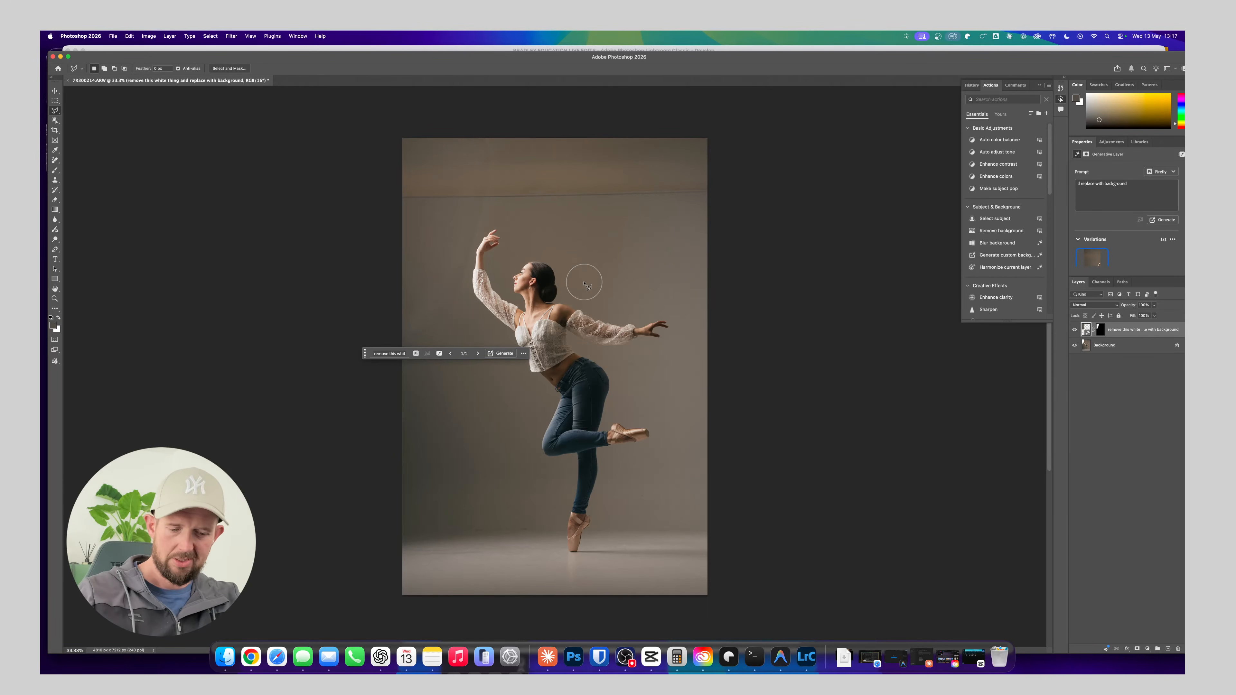
{"action": "key", "text": "super+z"}
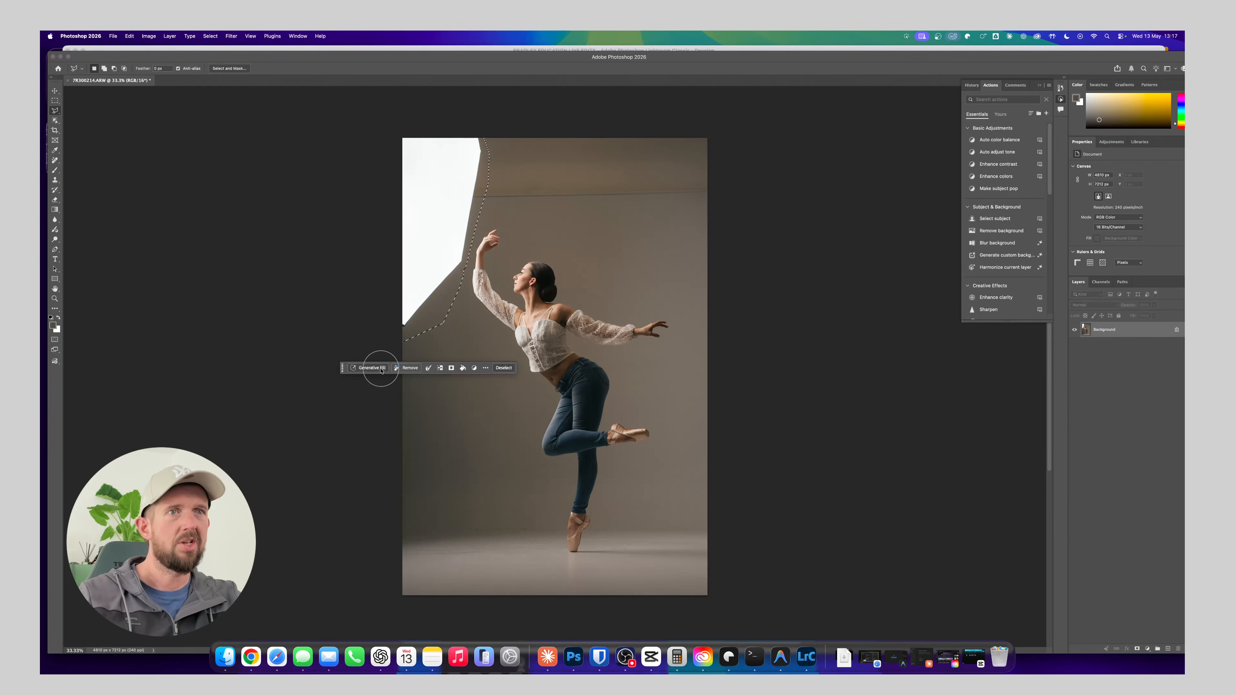
Replace the selected softbox with a promptless Generative Fill using Firefly Fill & Expand and merge the result into the background
{"action": "left_click", "coordinate": [382, 369]}
{"action": "left_click", "coordinate": [380, 380]}
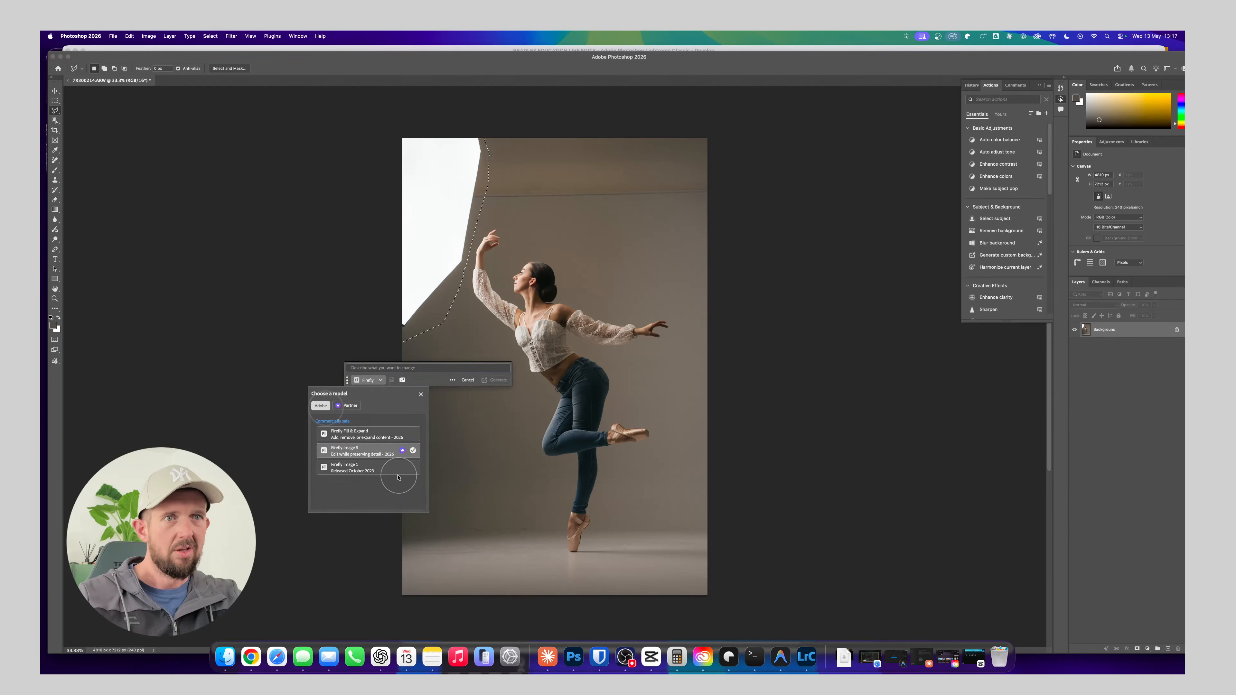
{"action": "left_click", "coordinate": [381, 438]}
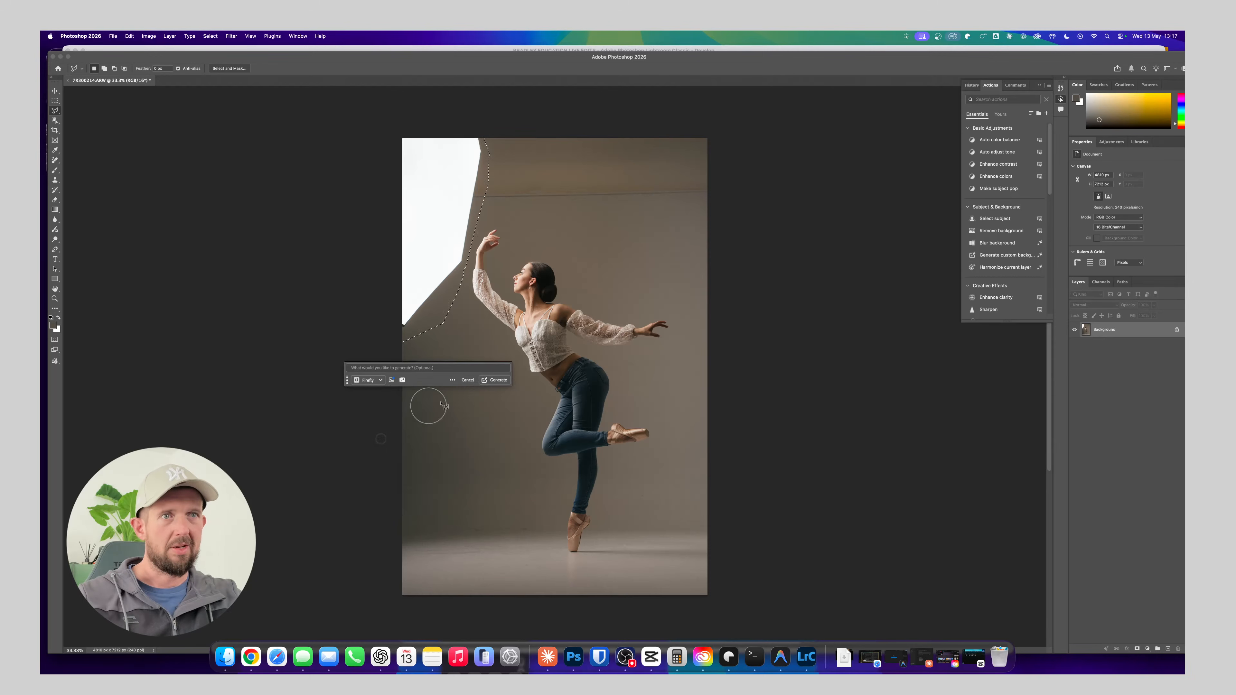
{"action": "left_click", "coordinate": [495, 380]}
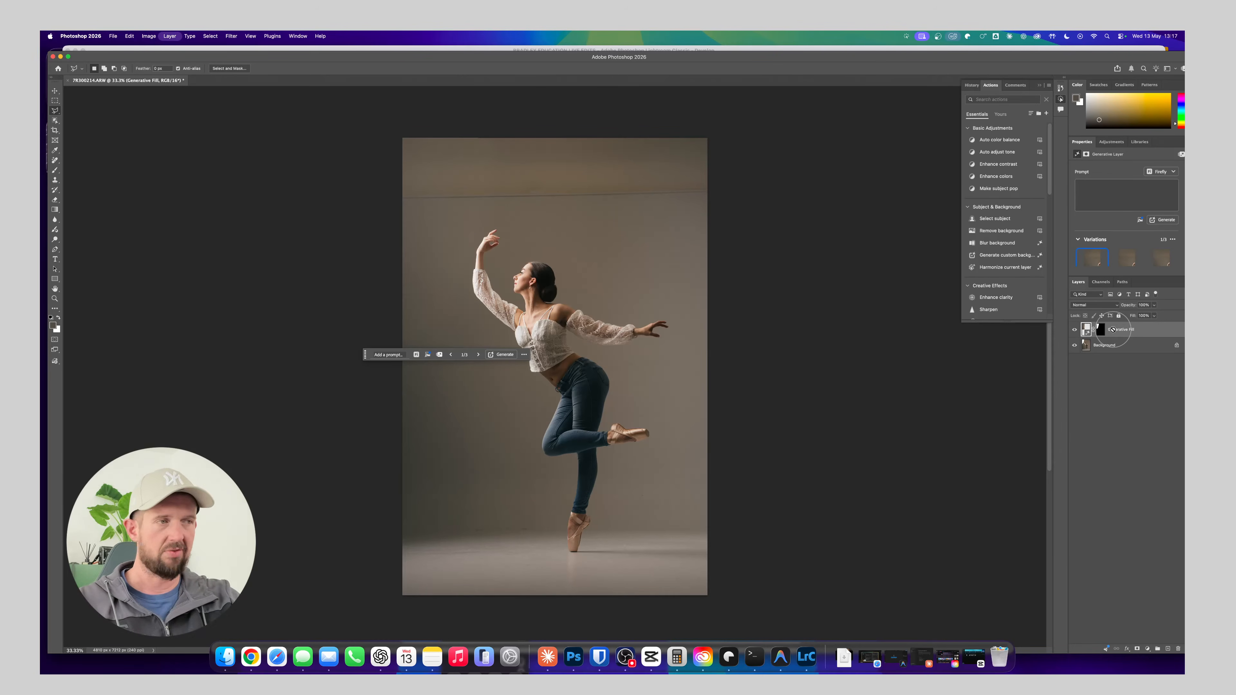
{"action": "key", "text": "Delete"}
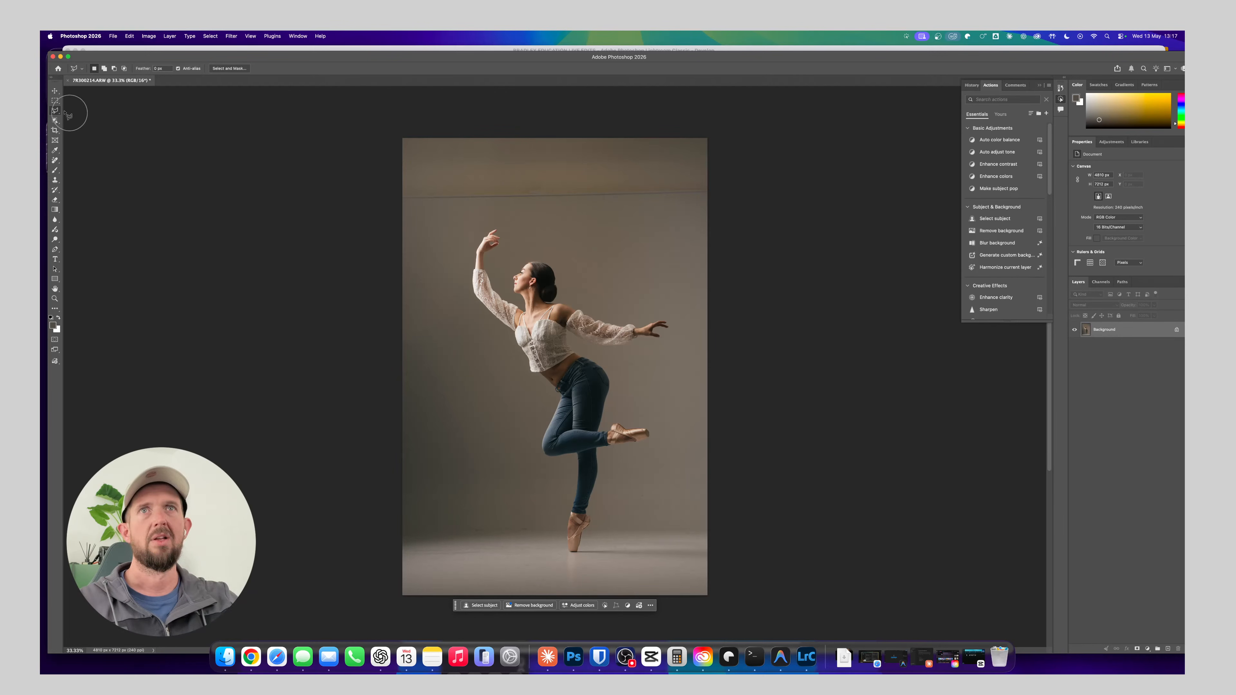
Select the full-width strip above the dancer's hand including the backdrop line, replace it with a promptless Generative Fill, and merge it into the background
{"action": "left_click", "coordinate": [55, 100]}
{"action": "left_click_drag", "start_coordinate": [367, 108], "coordinate": [746, 207]}
{"action": "left_click", "coordinate": [493, 216]}
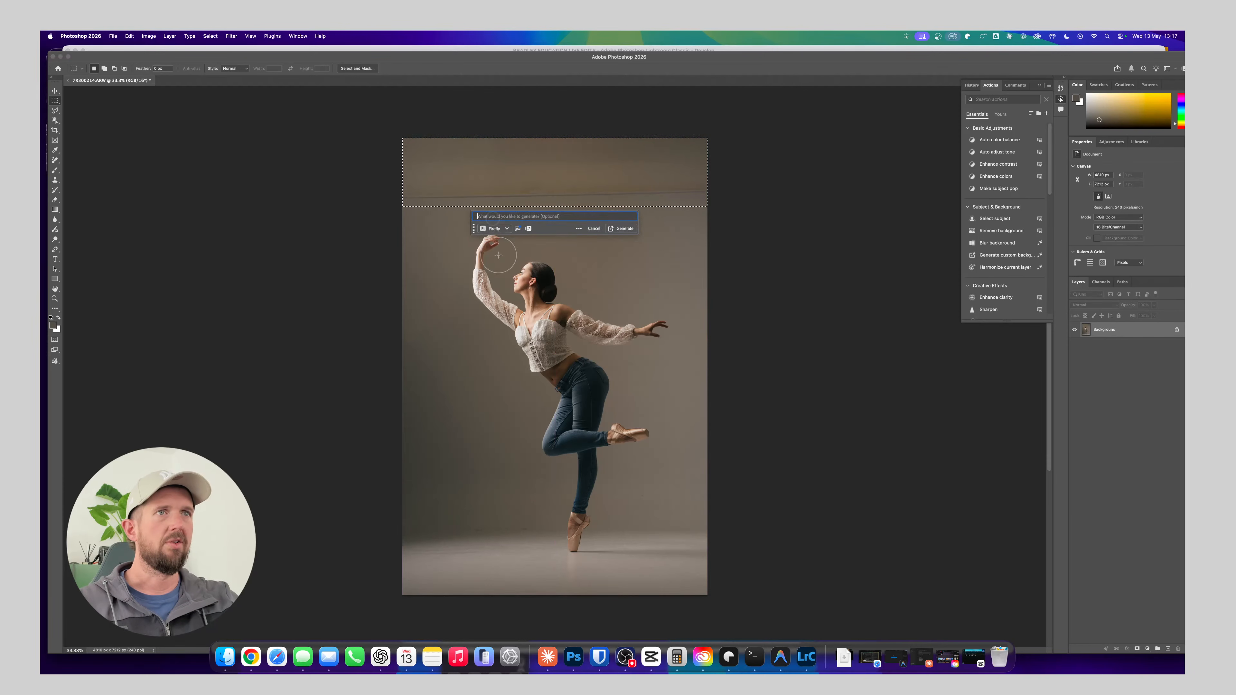
{"action": "left_click", "coordinate": [622, 229]}
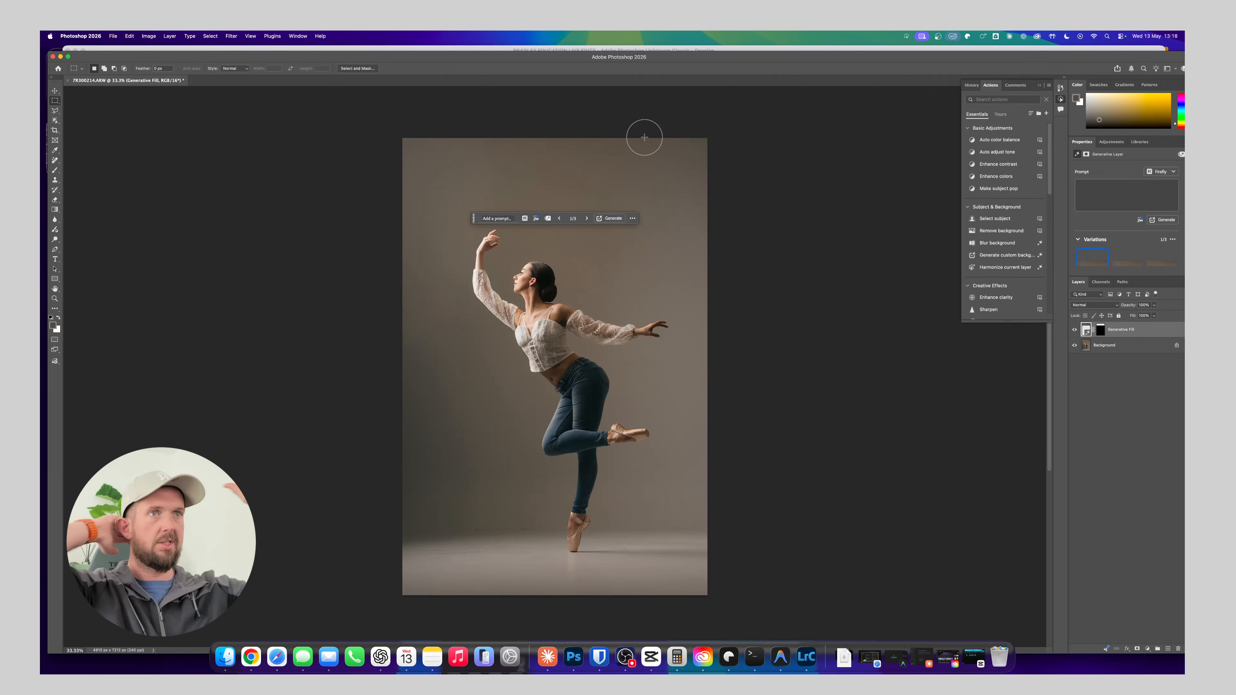
{"action": "key", "text": "BackSpace"}
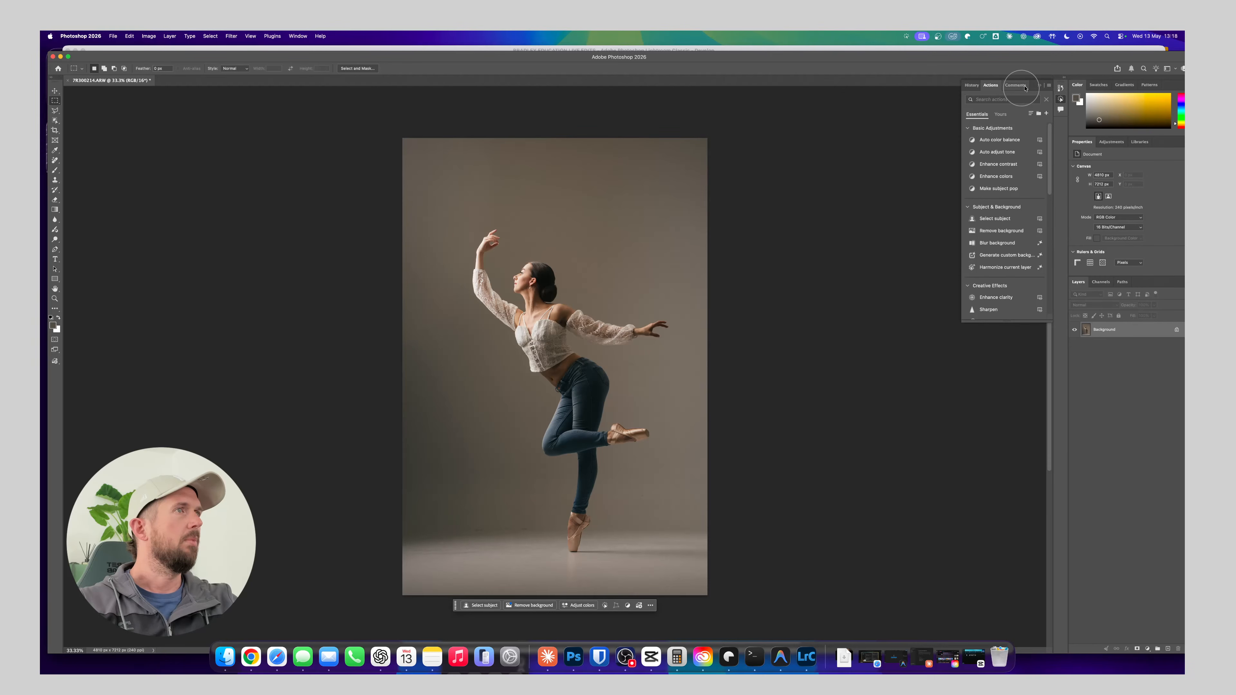
Run the custom action "Background smoothing light auto" on the dancer photo and let it continue past its notice
{"action": "left_click", "coordinate": [1007, 116]}
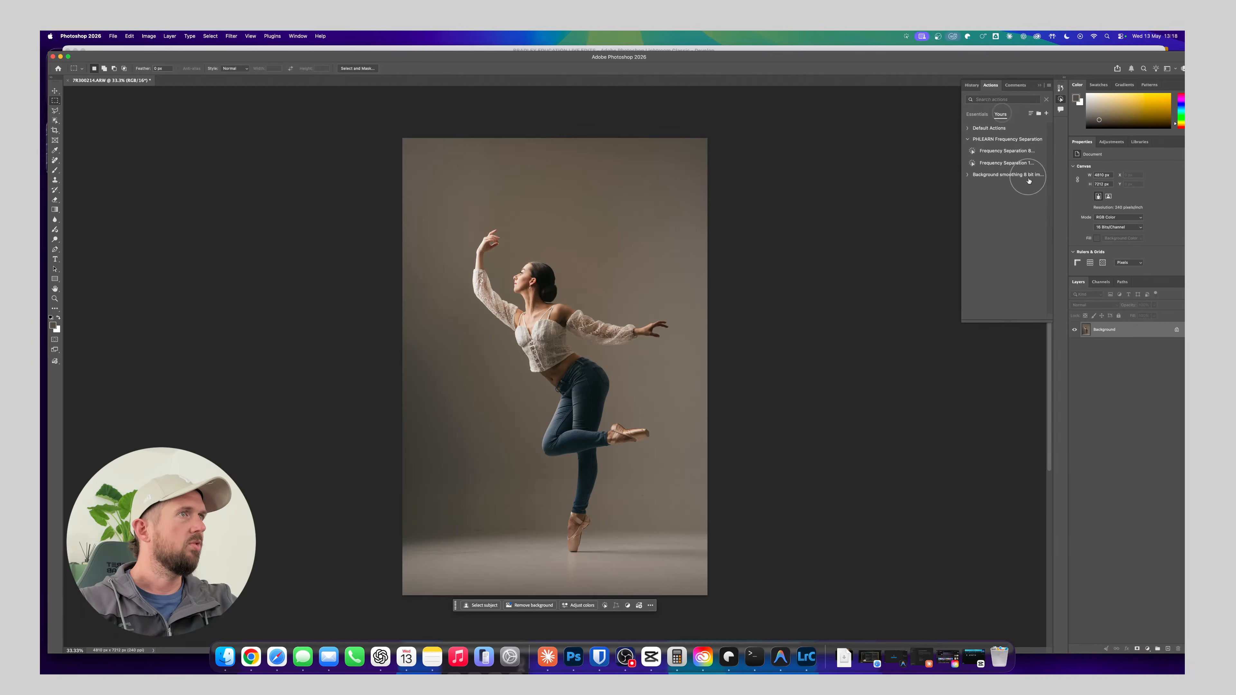
{"action": "left_click", "coordinate": [967, 175]}
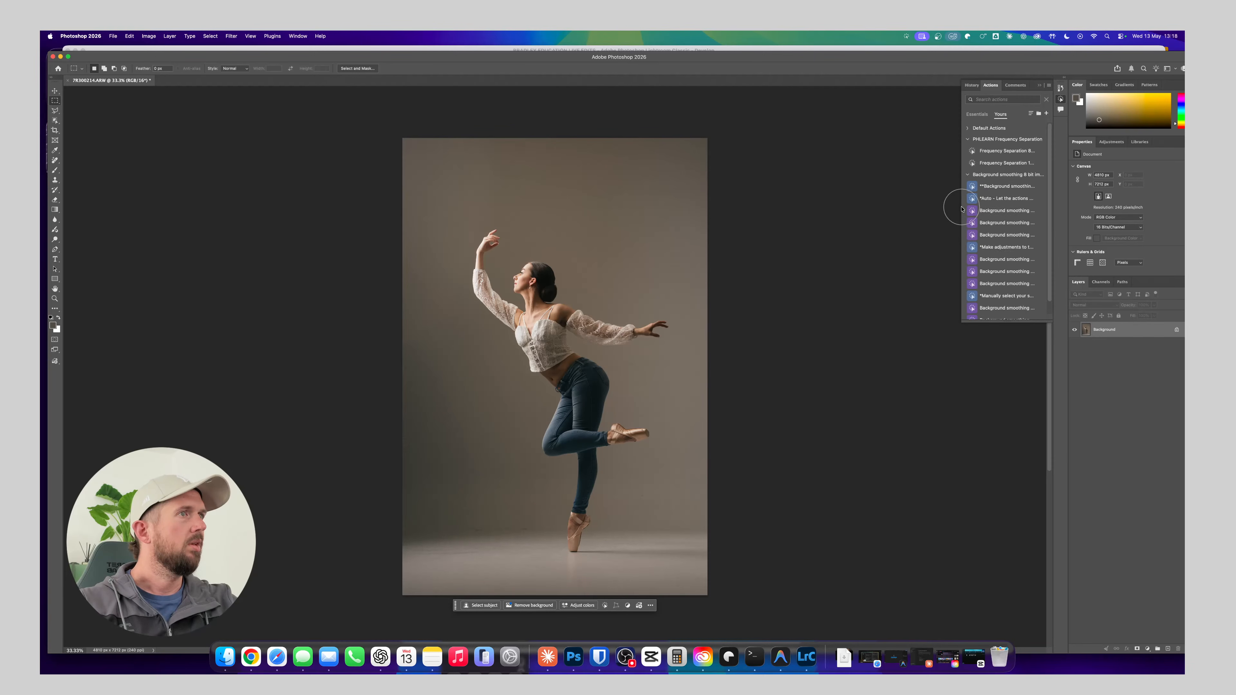
{"action": "left_click_drag", "start_coordinate": [962, 209], "coordinate": [903, 207]}
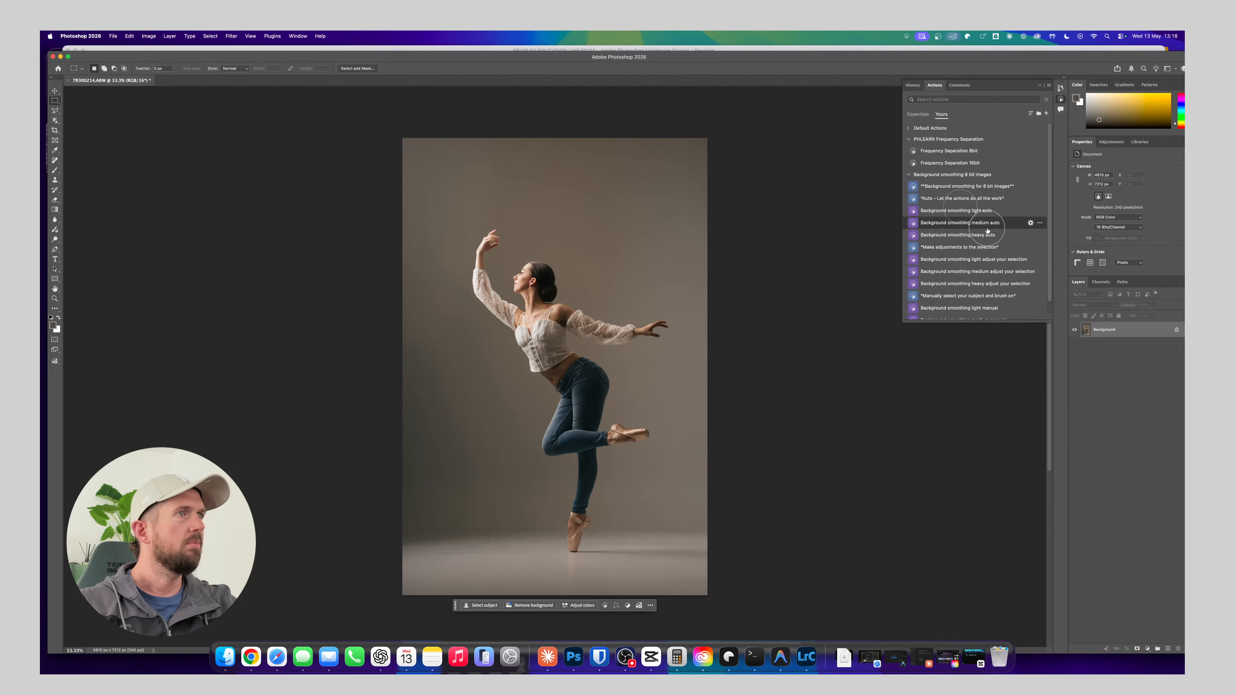
{"action": "left_click", "coordinate": [981, 216]}
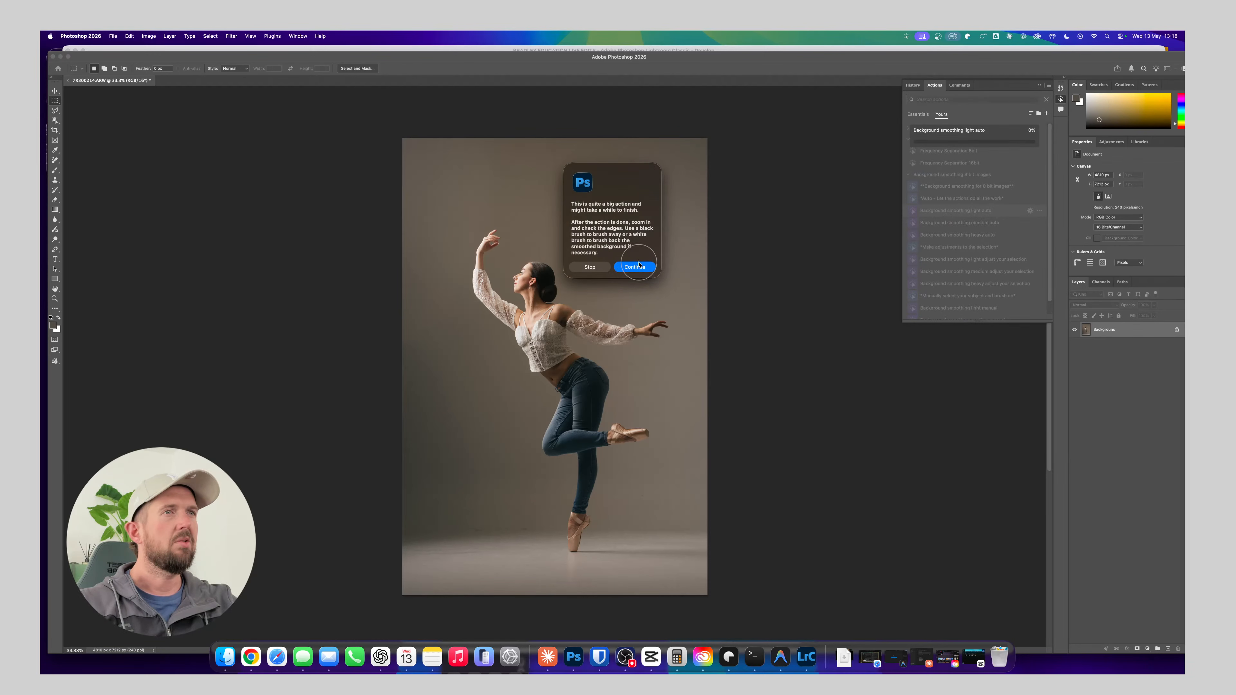
{"action": "left_click", "coordinate": [635, 266]}
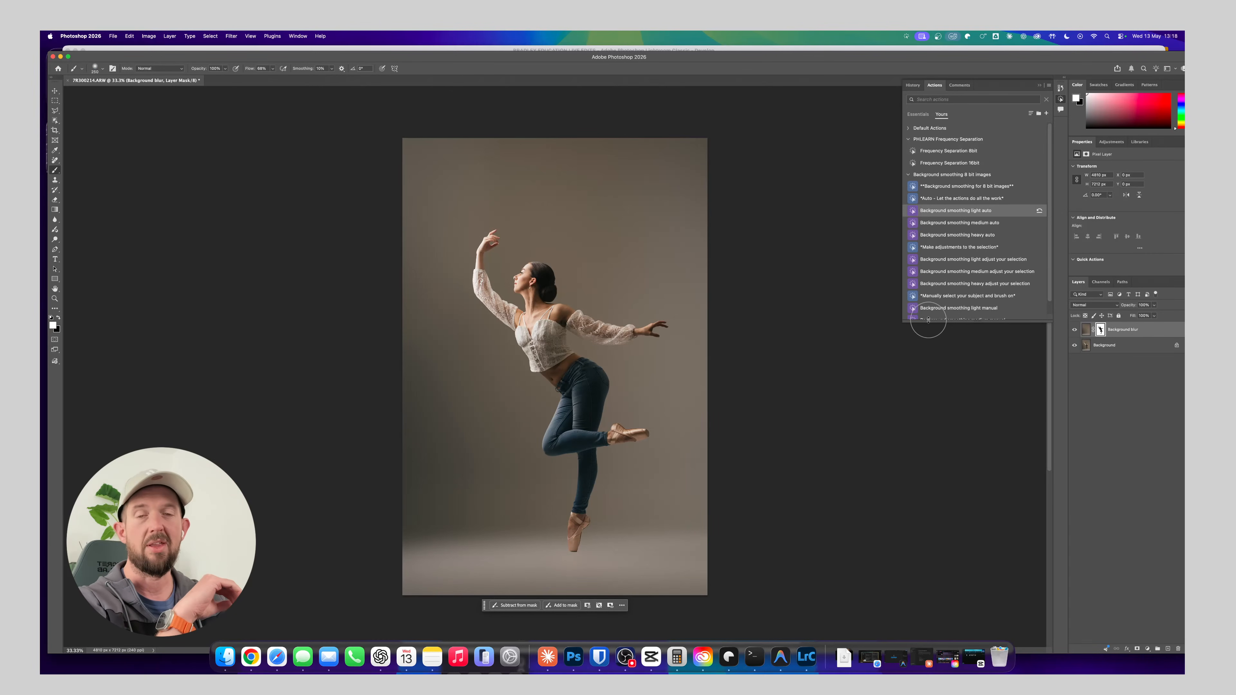
Paint black on the Background blur layer's mask with a much larger brush to take the smoothing off the studio floor
{"action": "left_click", "coordinate": [1101, 331]}
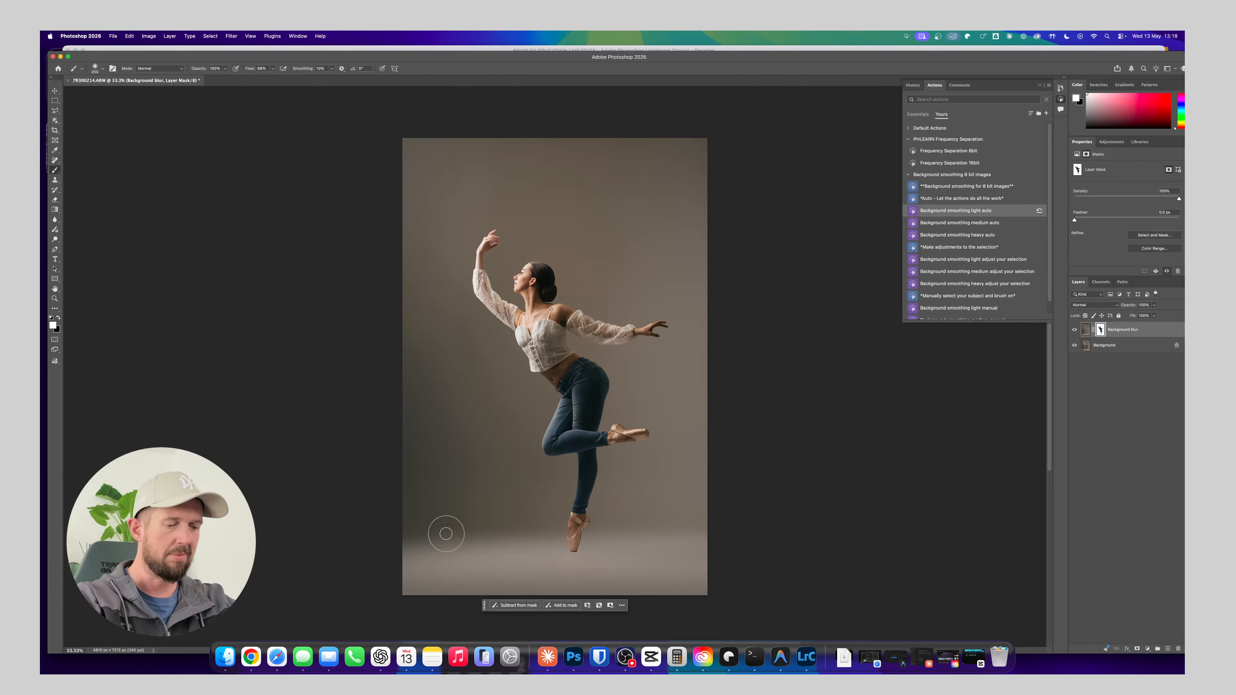
{"action": "key", "text": "bracketright"}
{"action": "key", "text": "bracketright"}
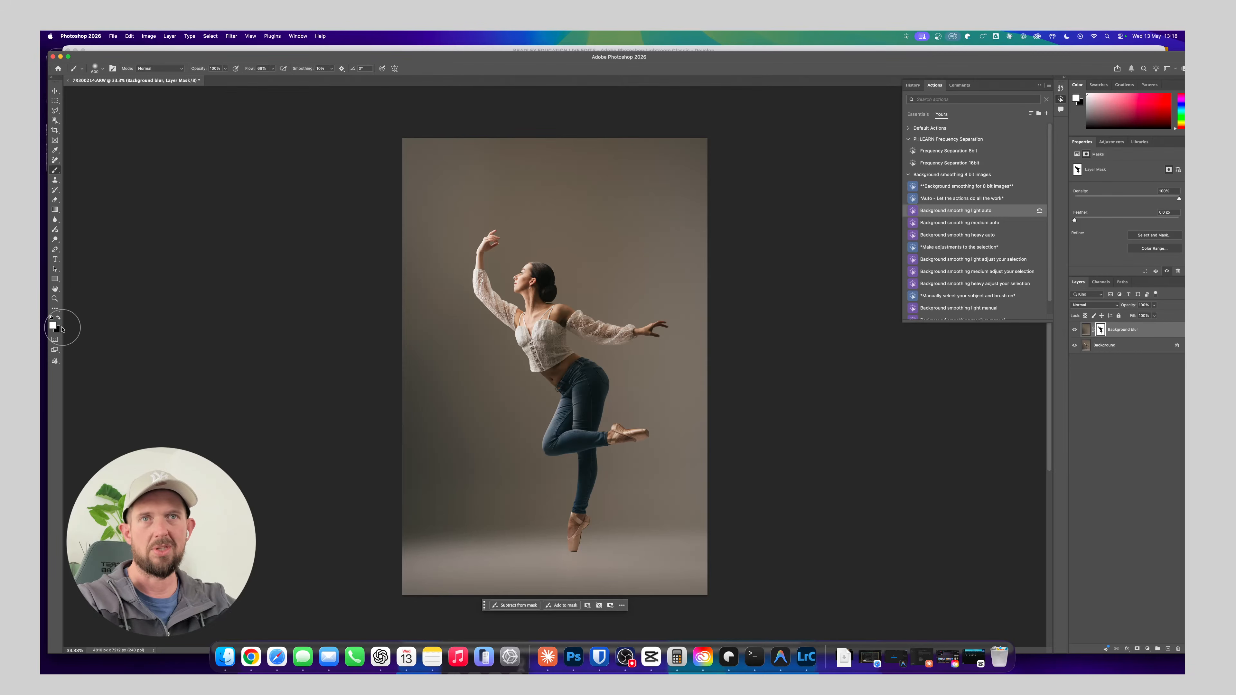
{"action": "key", "text": "x"}
{"action": "key", "text": "x"}
{"action": "key", "text": "x"}
{"action": "key", "text": "x"}
{"action": "key", "text": "x"}
{"action": "key", "text": "x"}
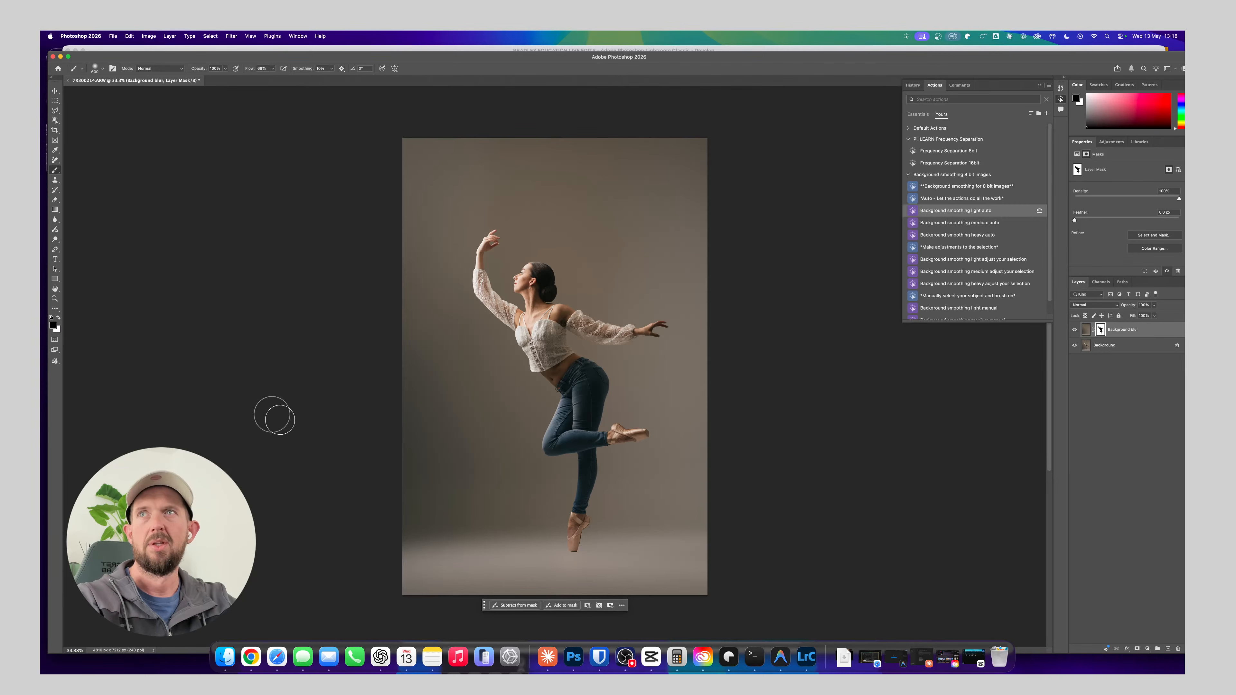
{"action": "key", "text": "x"}
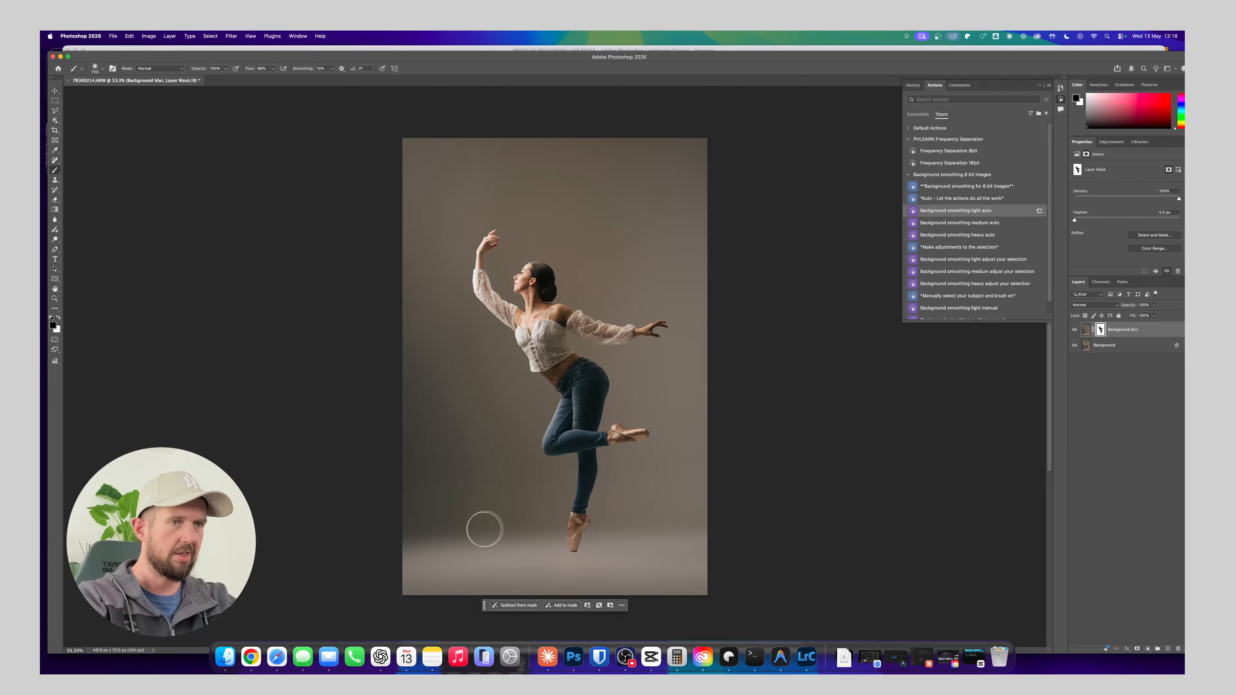
{"action": "key", "text": "bracketright"}
{"action": "key", "text": "bracketright"}
{"action": "key", "text": "bracketright"}
{"action": "key", "text": "bracketright"}
{"action": "key", "text": "bracketright"}
{"action": "key", "text": "bracketright"}
{"action": "key", "text": "bracketright"}
{"action": "key", "text": "bracketright"}
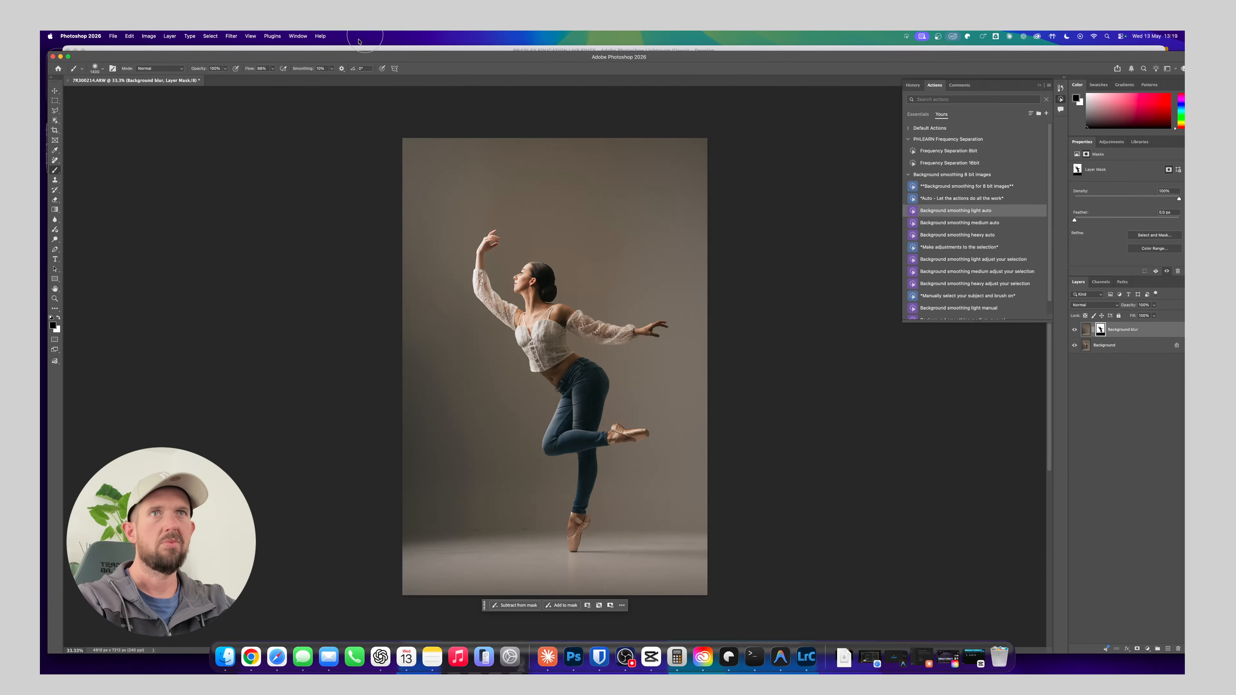
Soften the mask's floor transition using a white brush with reduced opacity and flow, and merge the Background blur layer down
{"action": "left_click_drag", "start_coordinate": [208, 70], "coordinate": [171, 70]}
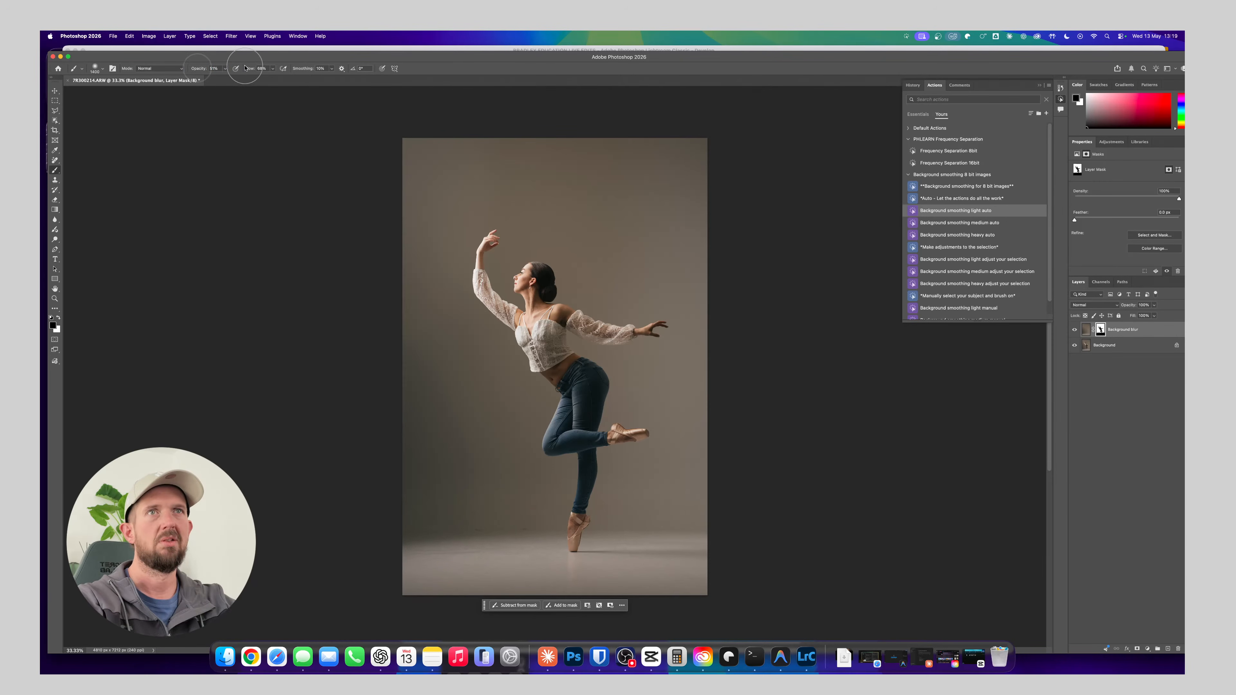
{"action": "left_click_drag", "start_coordinate": [249, 70], "coordinate": [226, 71]}
{"action": "key", "text": "x"}
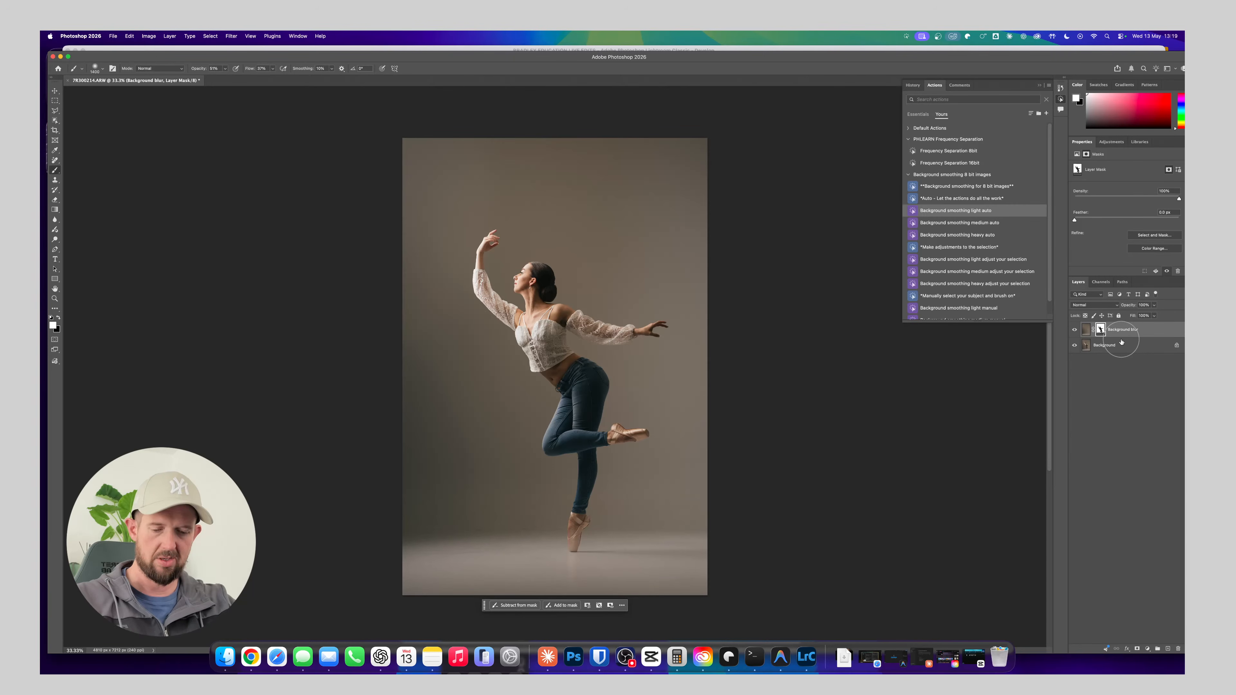
{"action": "key", "text": "super+e"}
Remove the dark marks on the lower backdrop to the left of the standing foot with a reduced Remove tool brush
{"action": "key", "text": "z"}
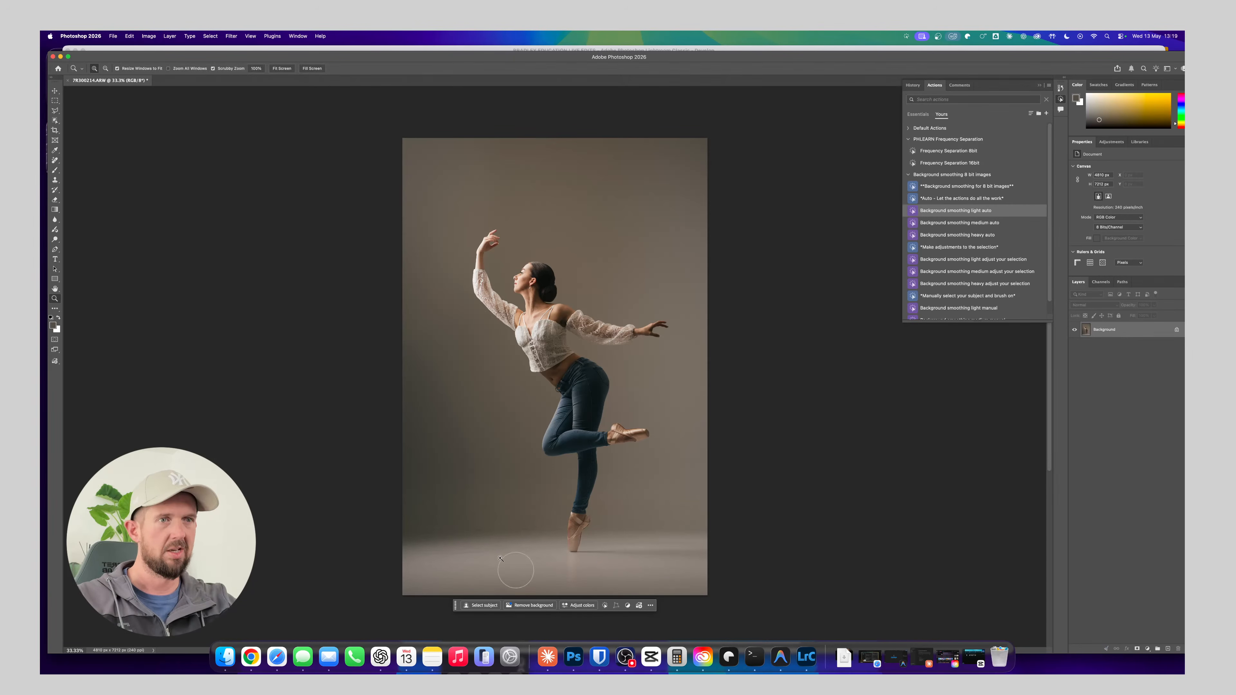
{"action": "left_click_drag", "start_coordinate": [501, 559], "coordinate": [501, 579]}
{"action": "key", "text": "j"}
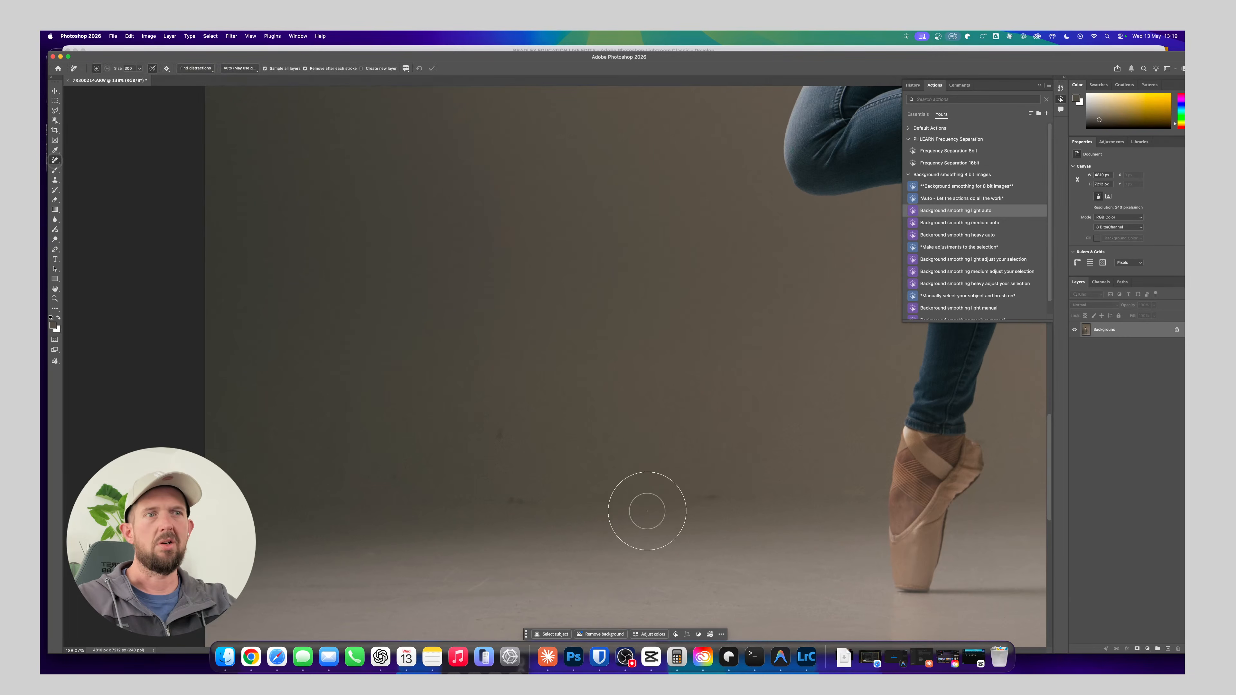
{"action": "key", "text": "bracketleft"}
{"action": "key", "text": "bracketleft"}
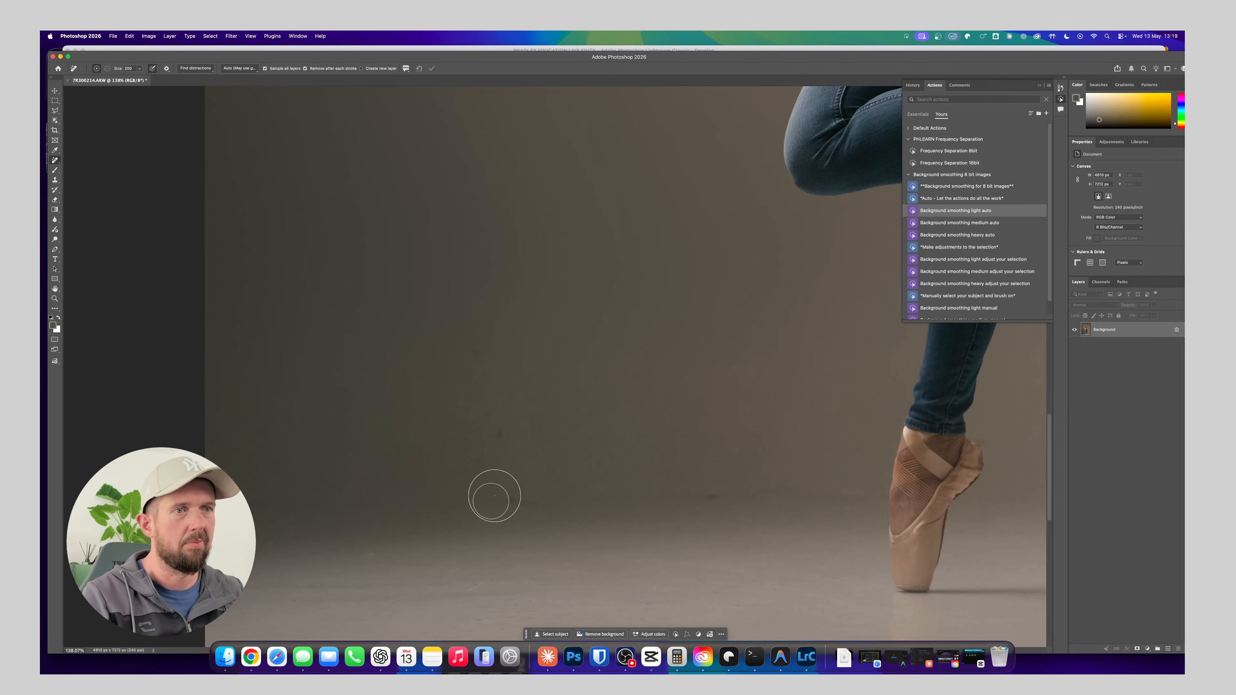
{"action": "left_click_drag", "start_coordinate": [510, 501], "coordinate": [516, 501]}
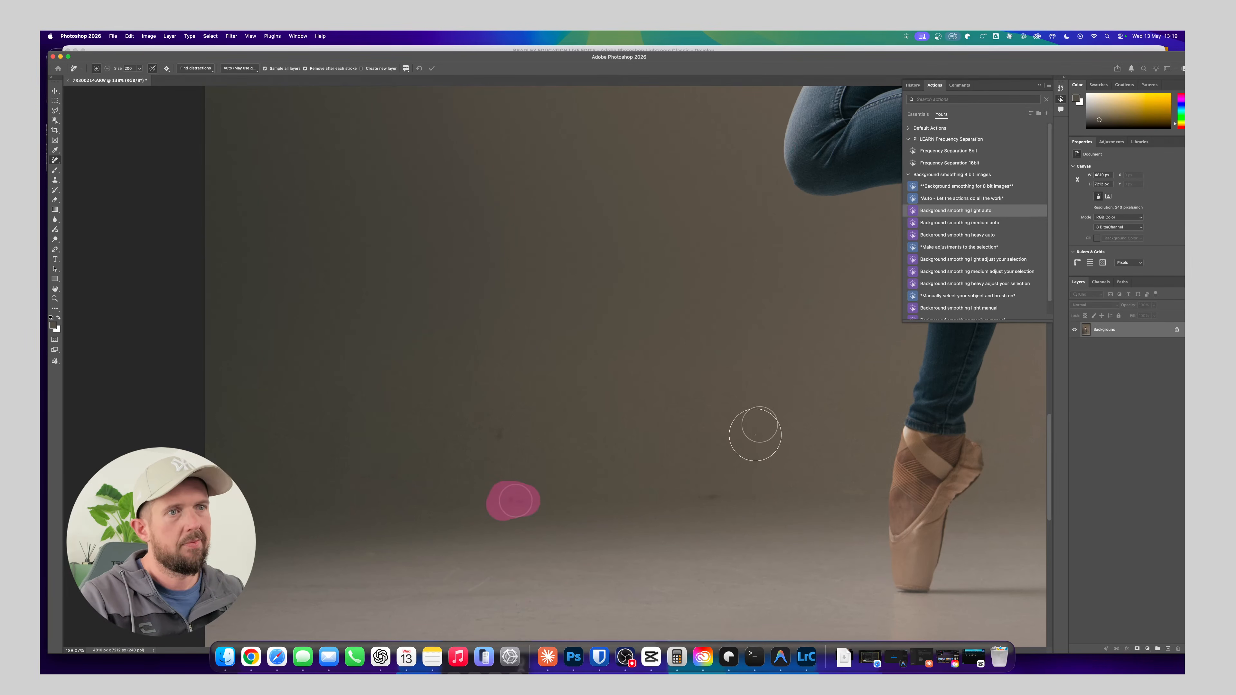
{"action": "left_click_drag", "start_coordinate": [701, 499], "coordinate": [690, 483]}
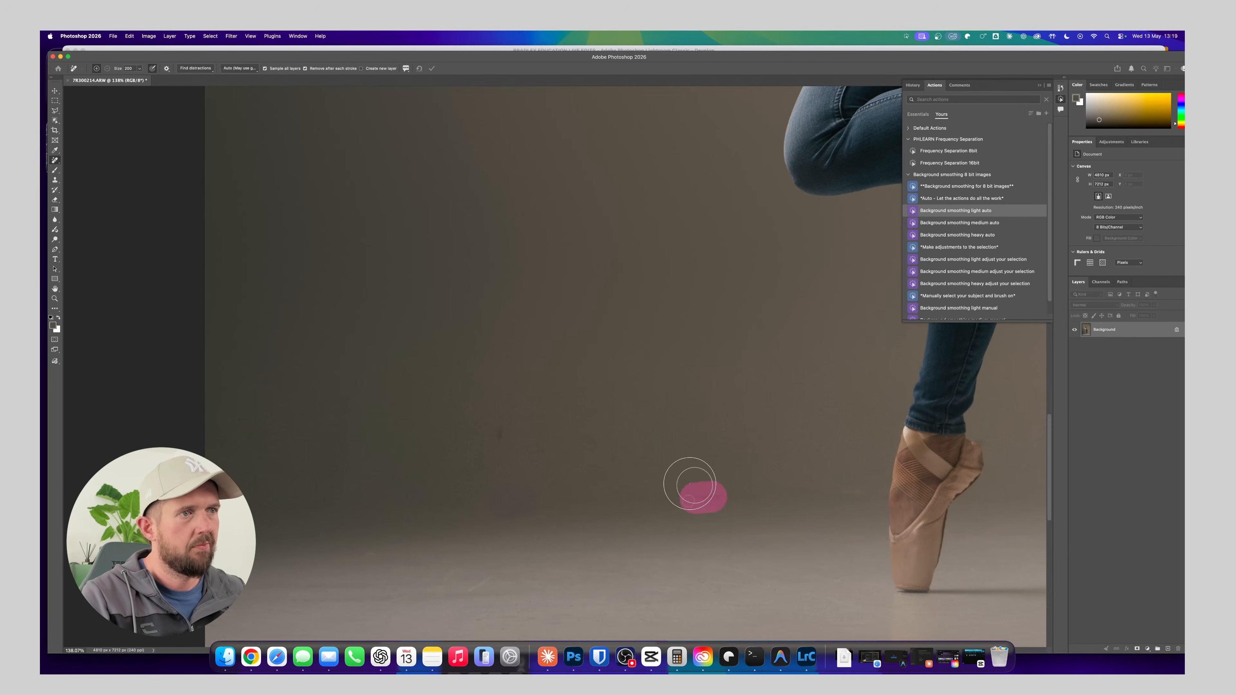
{"action": "left_click", "coordinate": [499, 435]}
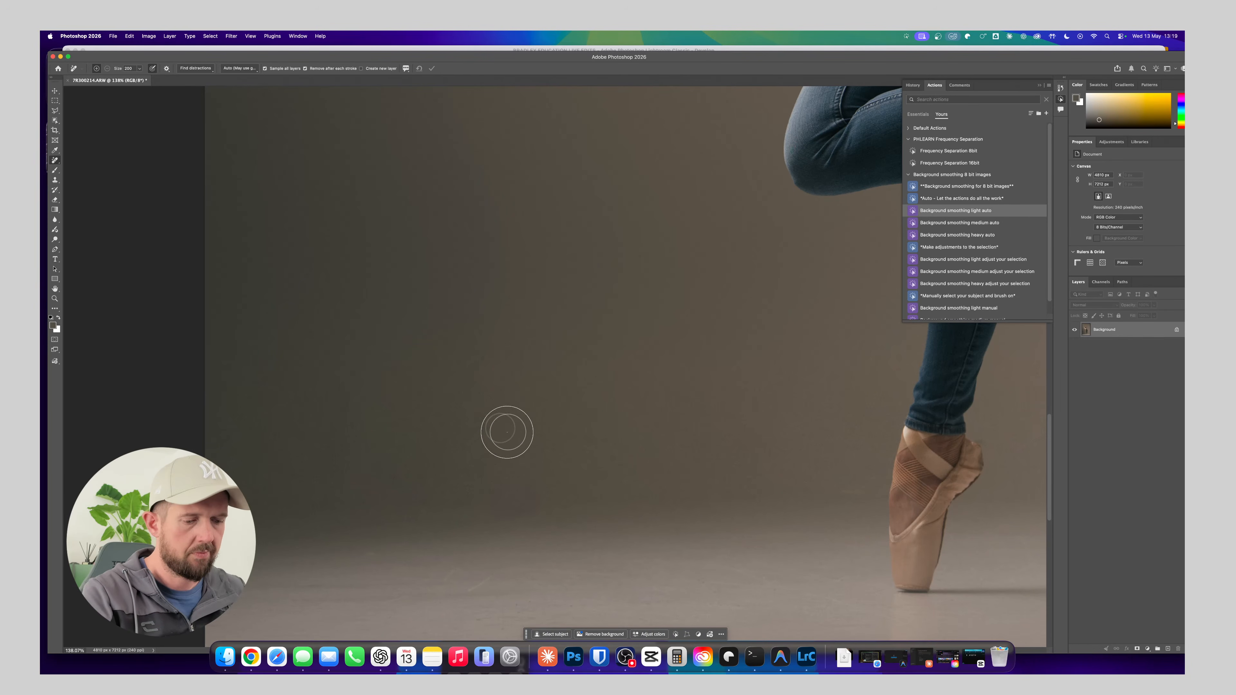
Clean the small specks and scuffs from the left part of the floor with a finer Remove tool brush
{"action": "key", "text": "super+minus"}
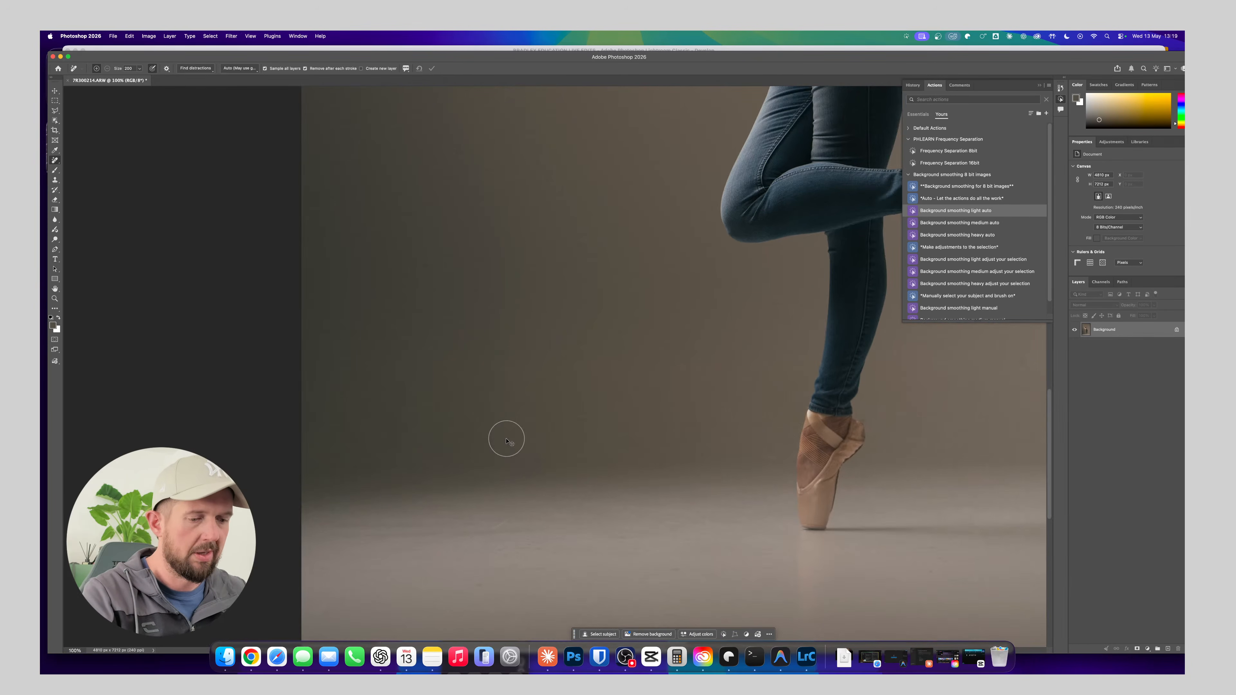
{"action": "key", "text": "super+minus"}
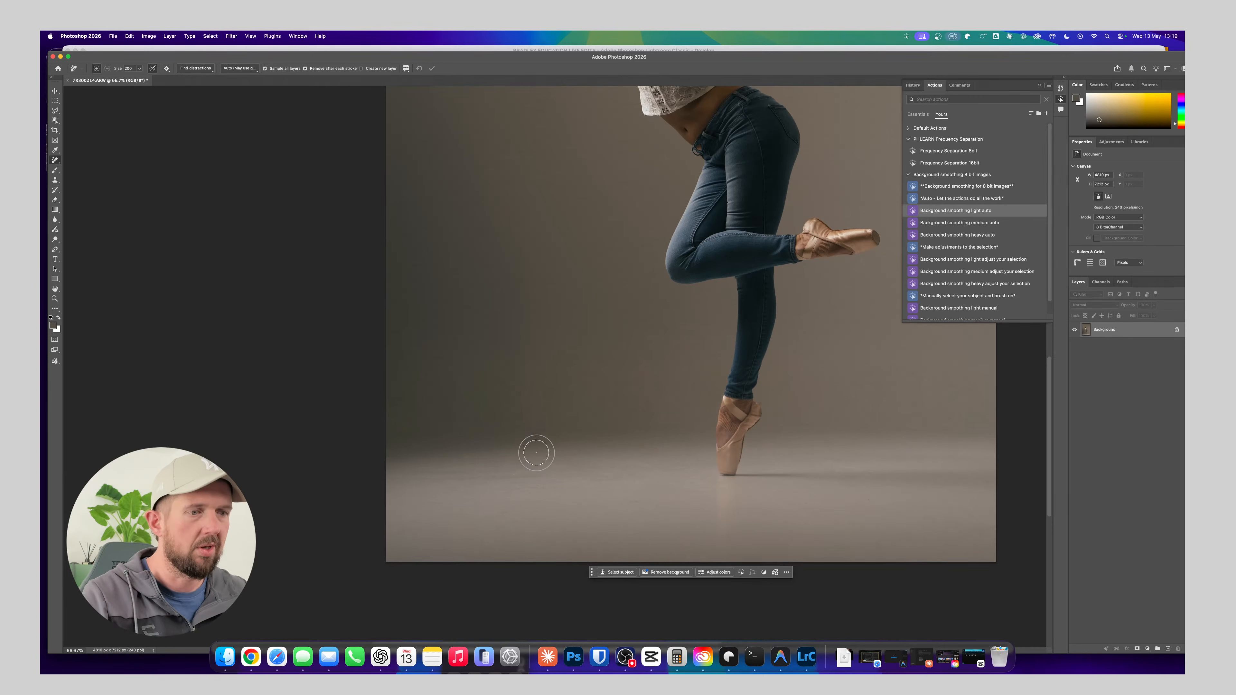
{"action": "scroll", "coordinate": [536, 453], "scroll_direction": "up", "scroll_amount": 5}
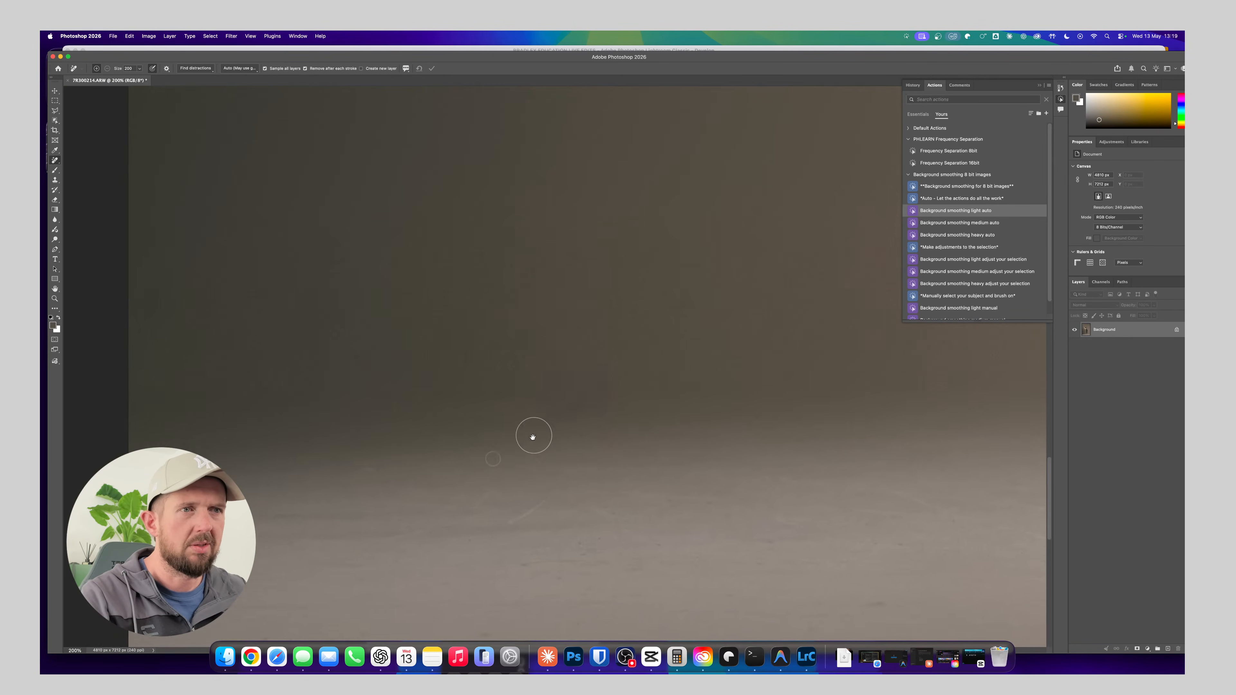
{"action": "left_click_drag", "start_coordinate": [532, 437], "coordinate": [526, 391]}
{"action": "left_click_drag", "start_coordinate": [580, 386], "coordinate": [523, 357]}
{"action": "left_click_drag", "start_coordinate": [478, 431], "coordinate": [554, 413]}
{"action": "key", "text": "bracketleft"}
{"action": "key", "text": "bracketleft"}
{"action": "key", "text": "bracketleft"}
{"action": "key", "text": "bracketleft"}
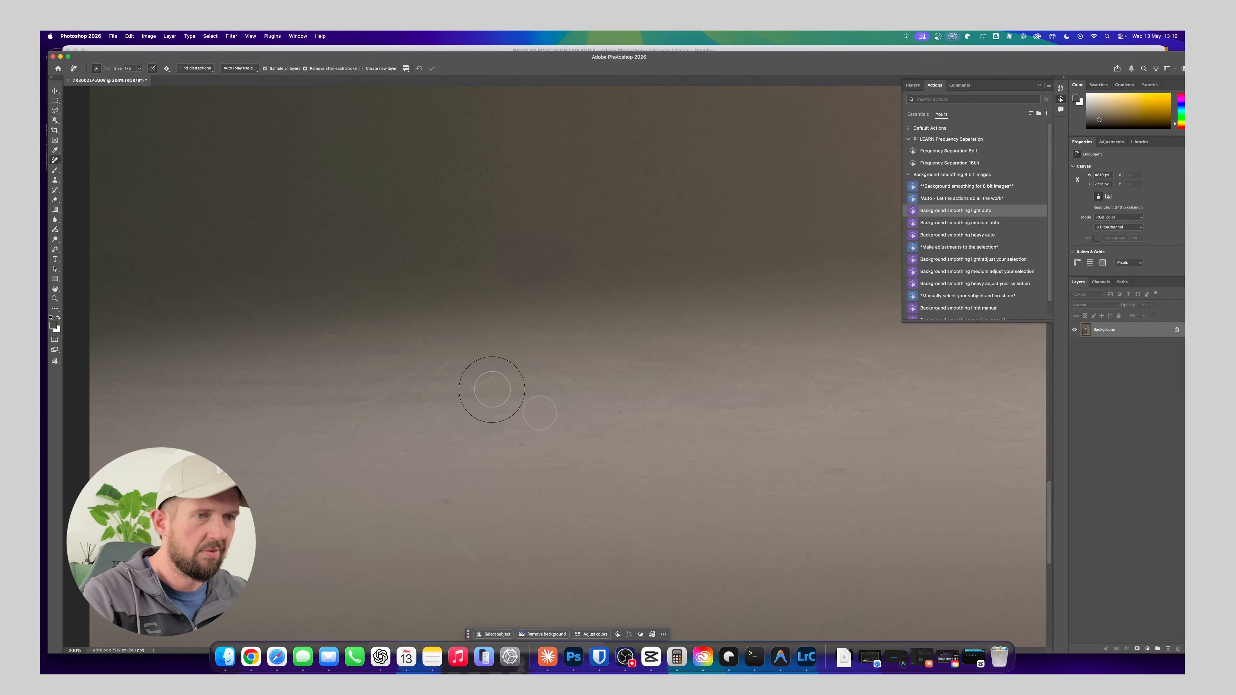
{"action": "mouse_move", "coordinate": [471, 391]}
{"action": "left_mouse_down"}
{"action": "mouse_move", "coordinate": [500, 362]}
{"action": "mouse_move", "coordinate": [479, 381]}
{"action": "left_mouse_up"}
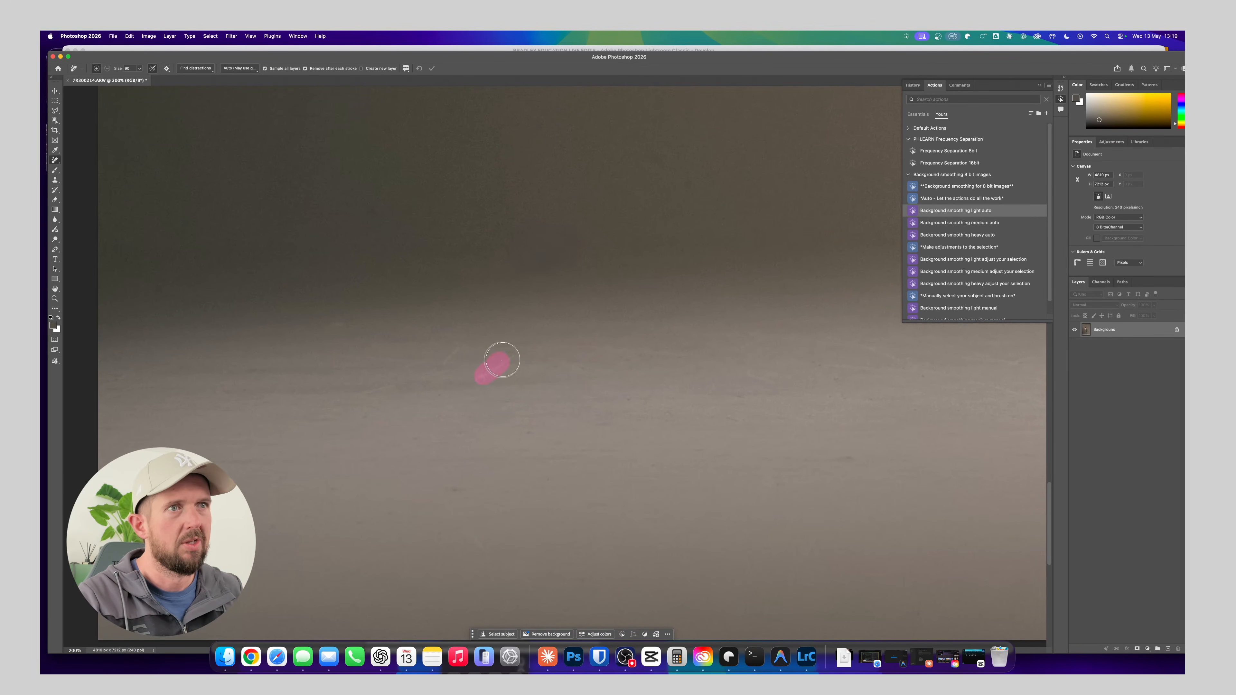
{"action": "left_click_drag", "start_coordinate": [833, 458], "coordinate": [852, 448]}
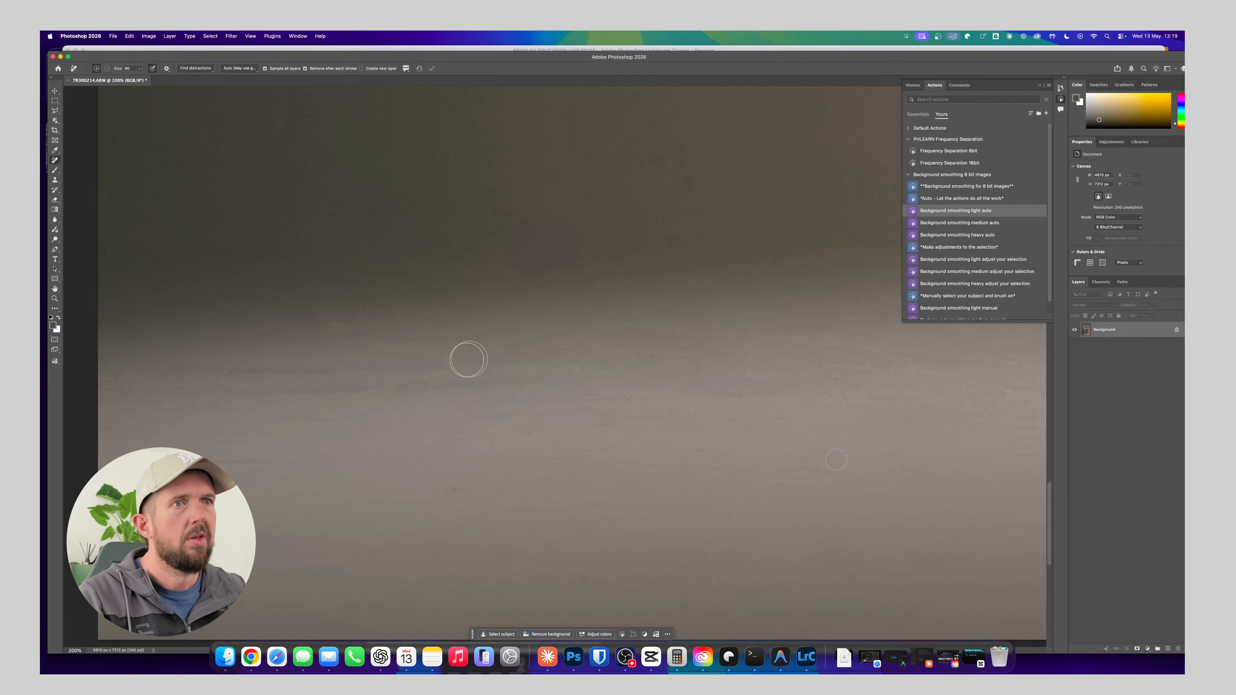
{"action": "left_click", "coordinate": [451, 359]}
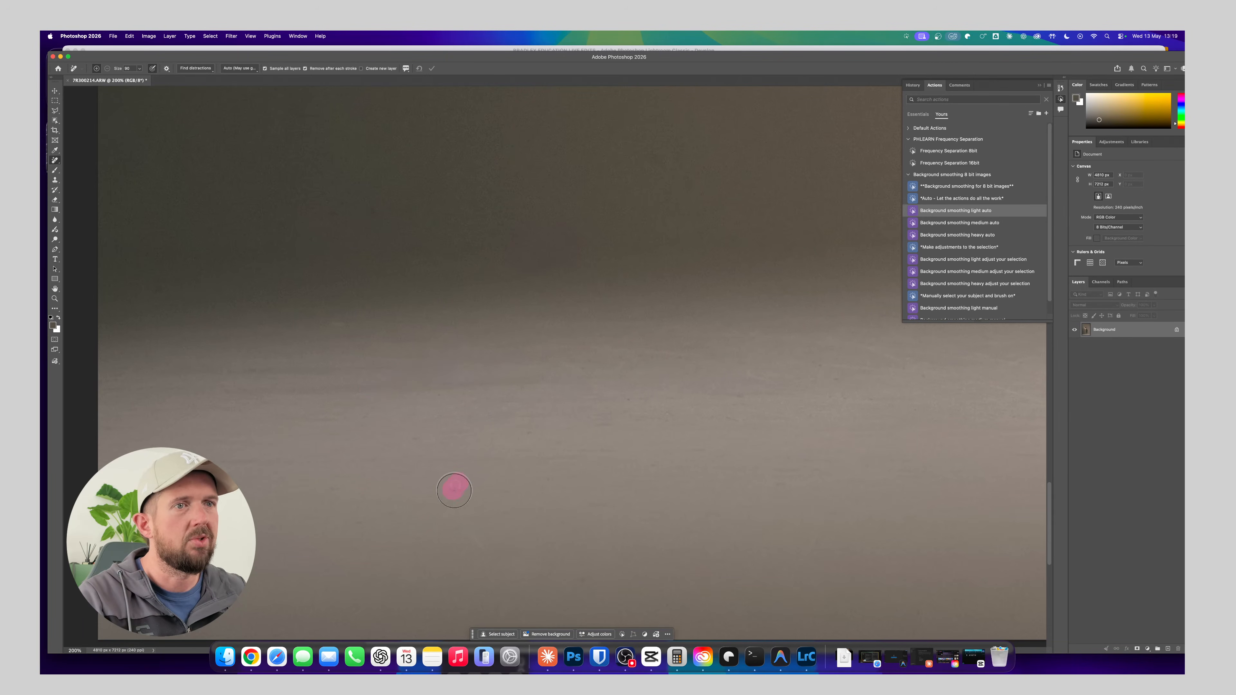
{"action": "left_click_drag", "start_coordinate": [450, 502], "coordinate": [495, 564]}
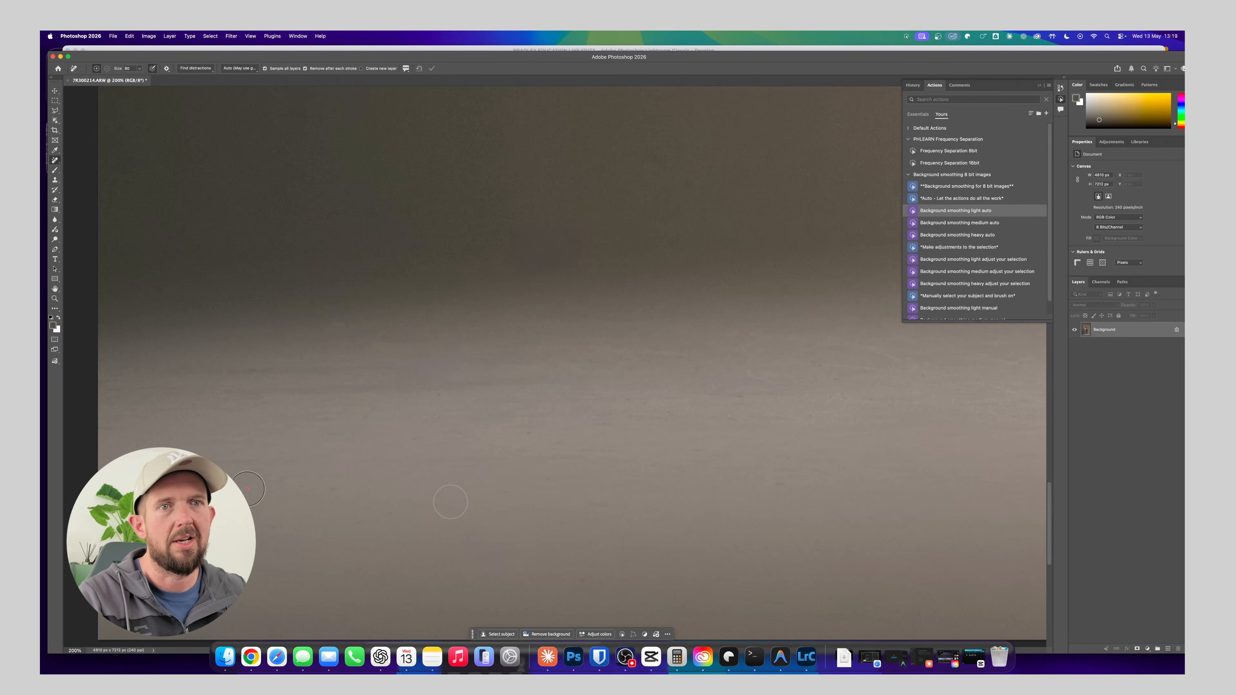
Remove the mark near the floor's lower-left edge and the small spots farther along the floor toward the dancer
{"action": "scroll", "coordinate": [389, 436], "scroll_direction": "left", "scroll_amount": 3}
{"action": "scroll", "coordinate": [389, 437], "scroll_direction": "down", "scroll_amount": 2}
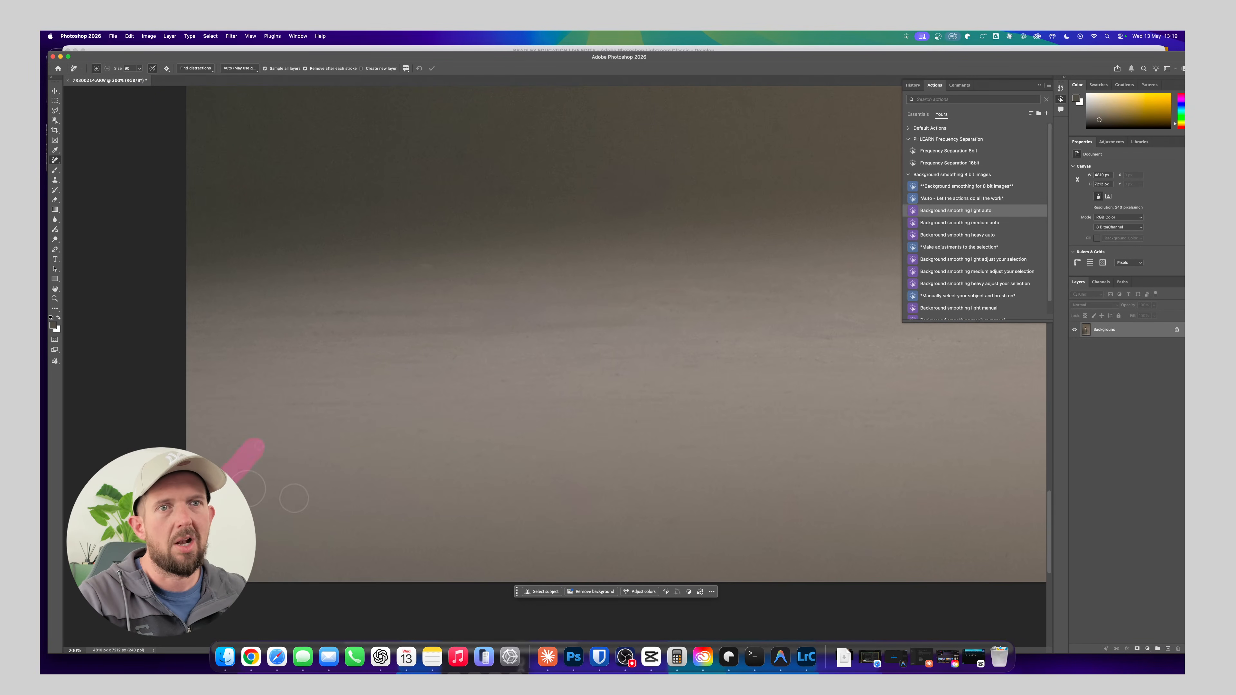
{"action": "scroll", "coordinate": [487, 468], "scroll_direction": "right", "scroll_amount": 4}
{"action": "scroll", "coordinate": [487, 467], "scroll_direction": "up", "scroll_amount": 2}
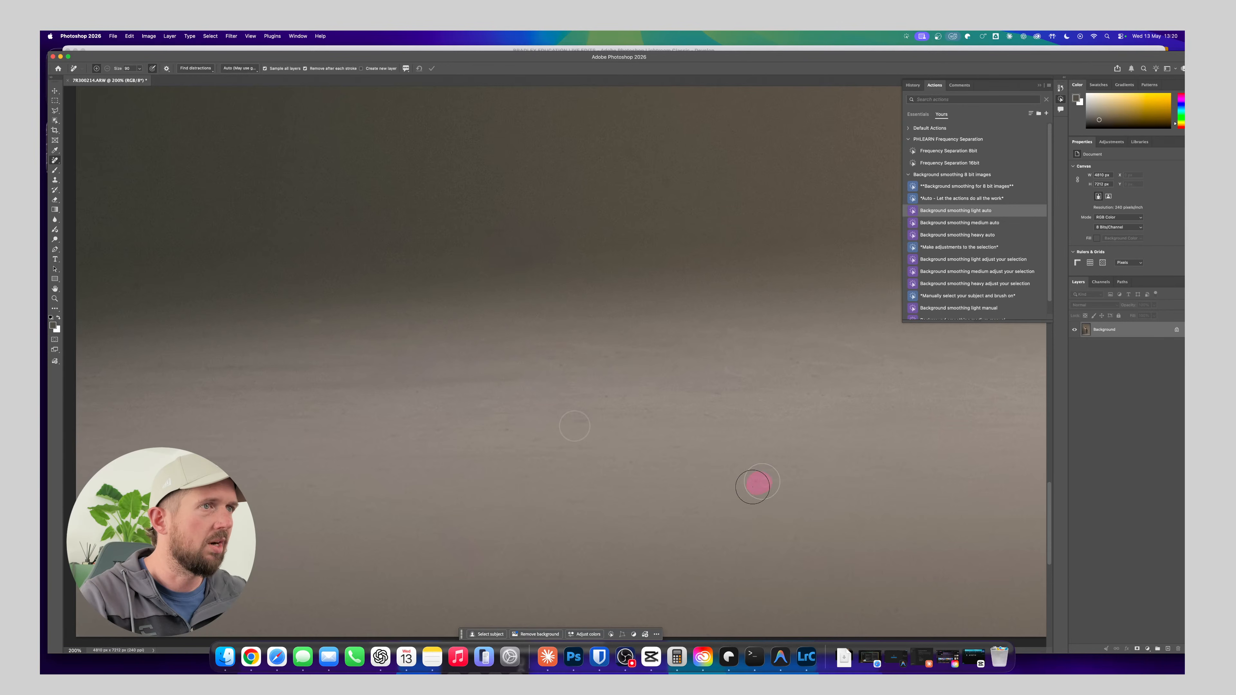
{"action": "left_click", "coordinate": [709, 413]}
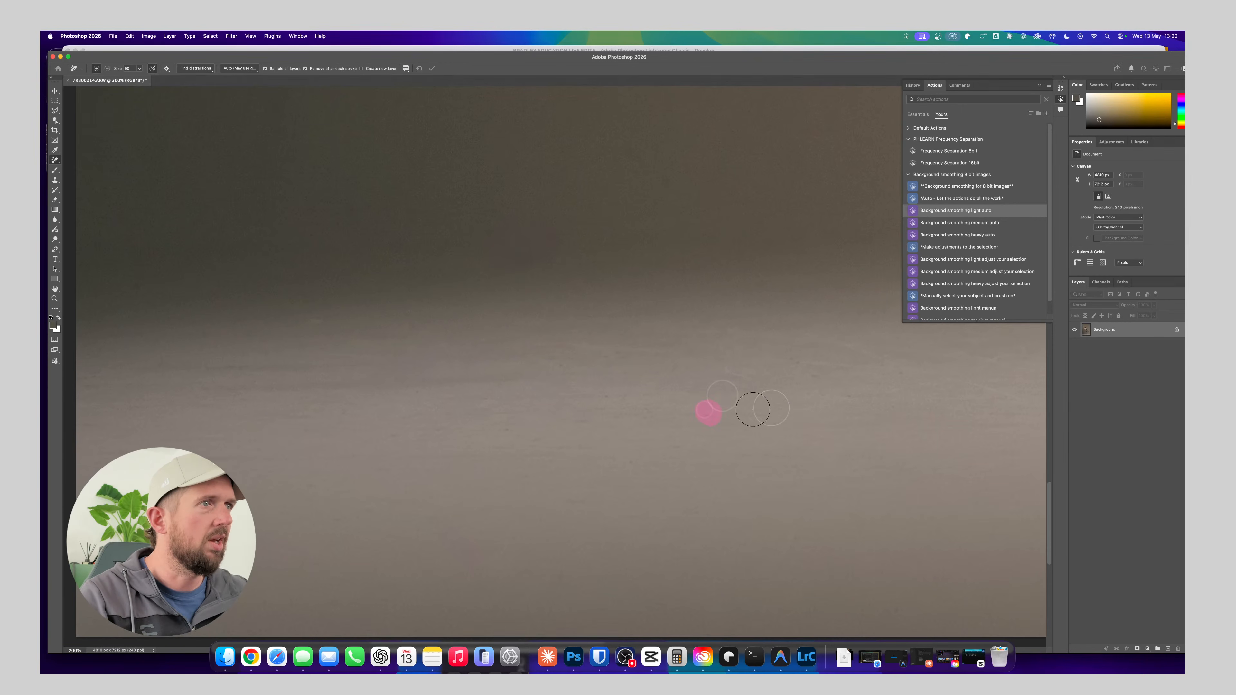
Remove the small specks and faint marks from the middle of the floor to the left of the standing foot
{"action": "scroll", "coordinate": [662, 412], "scroll_direction": "right", "scroll_amount": 5}
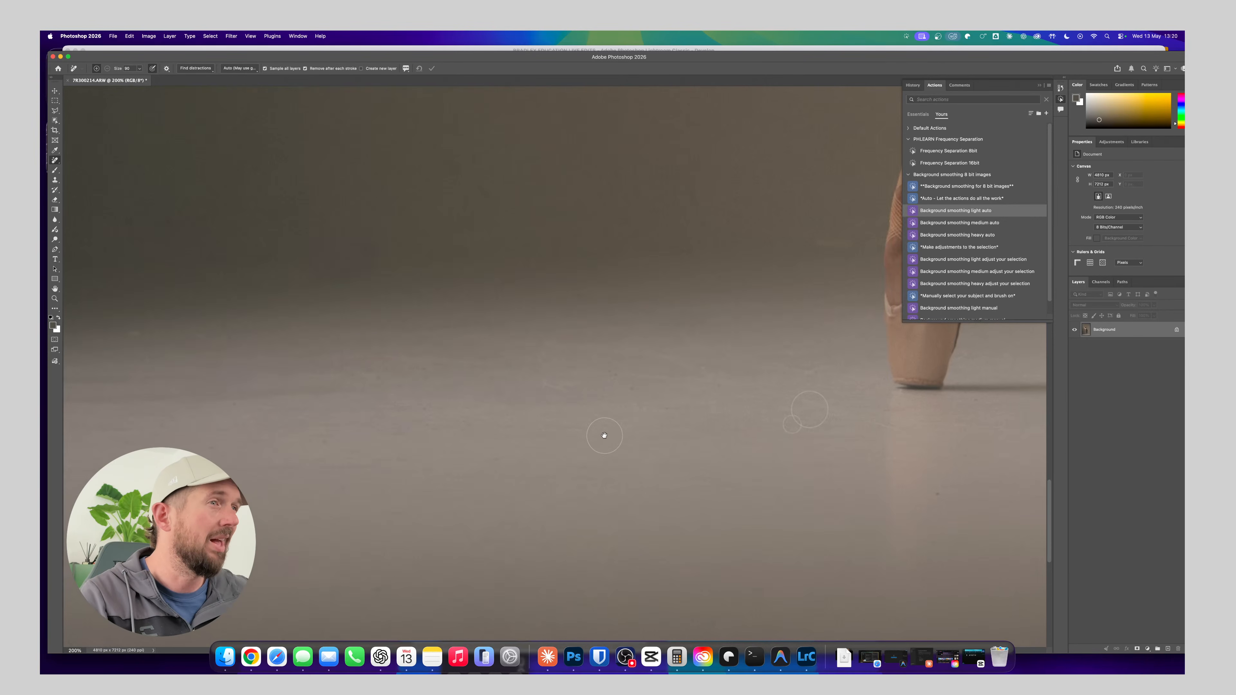
{"action": "left_click", "coordinate": [658, 408]}
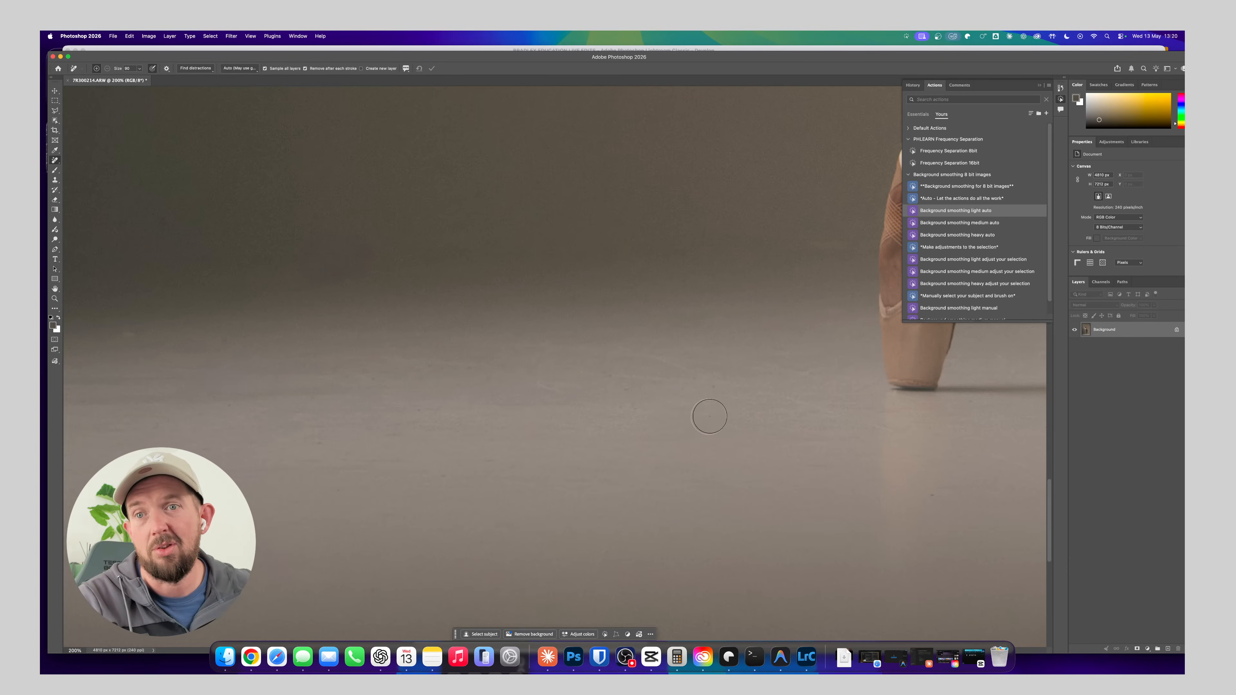
{"action": "left_click_drag", "start_coordinate": [674, 400], "coordinate": [626, 378]}
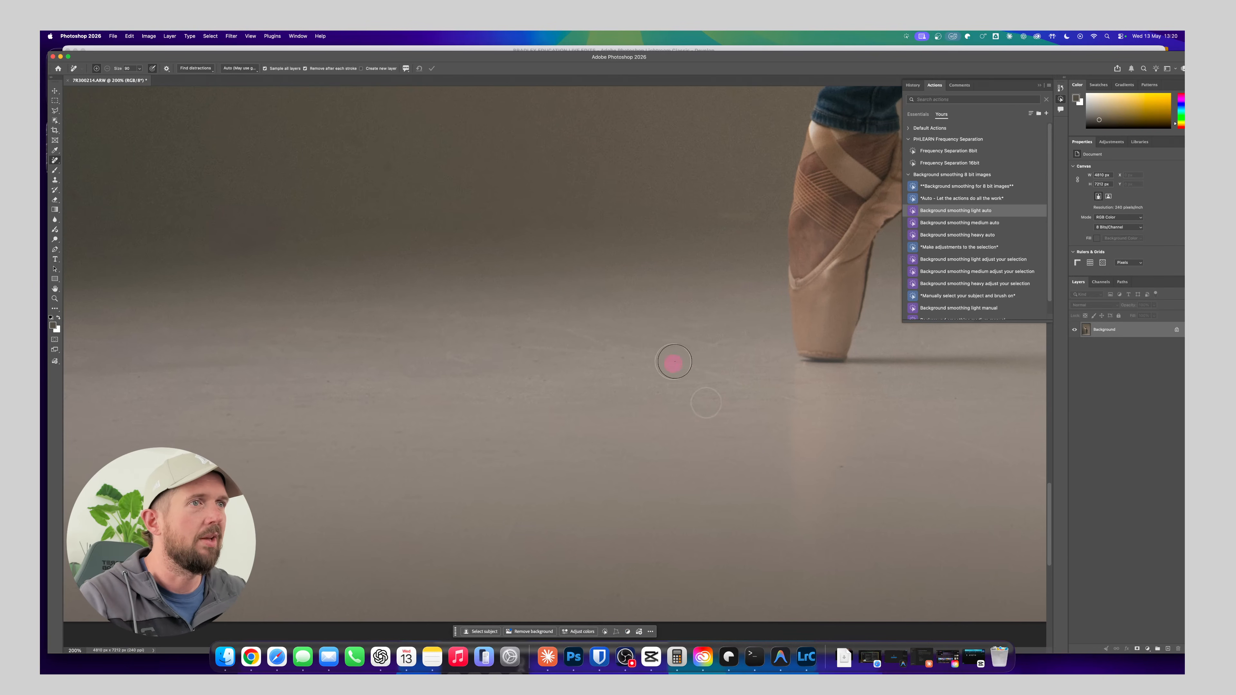
{"action": "left_click", "coordinate": [623, 359]}
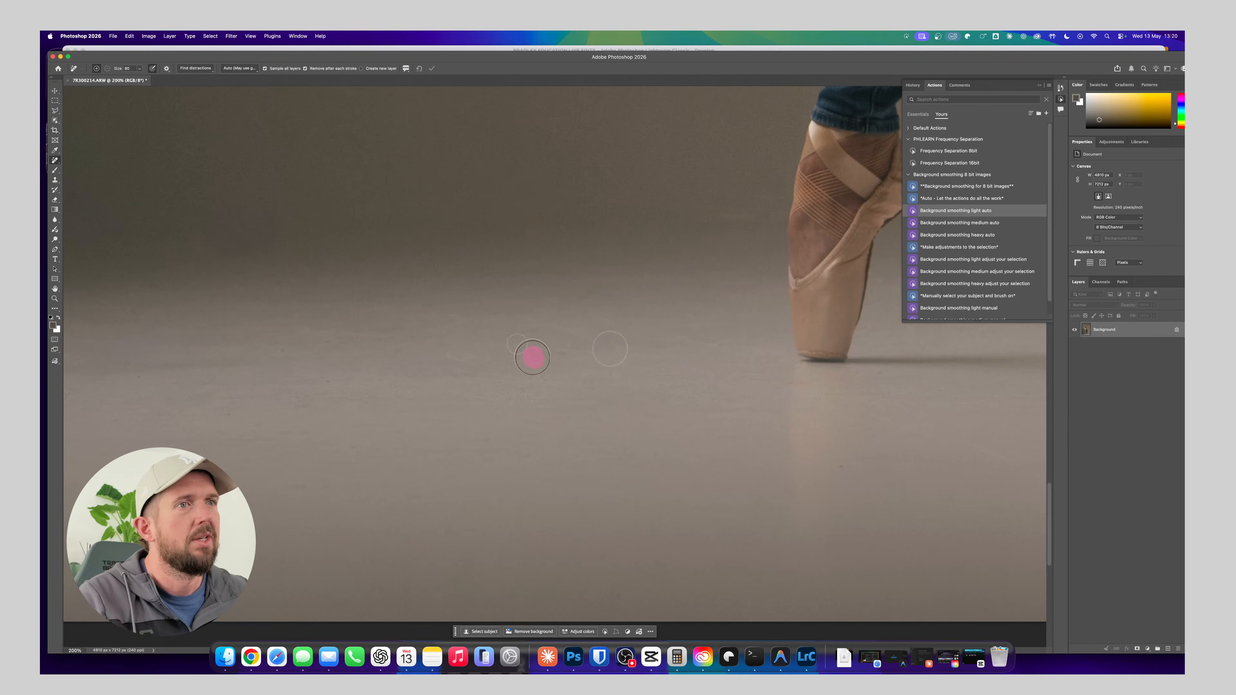
{"action": "left_click", "coordinate": [458, 358]}
{"action": "left_click", "coordinate": [529, 379]}
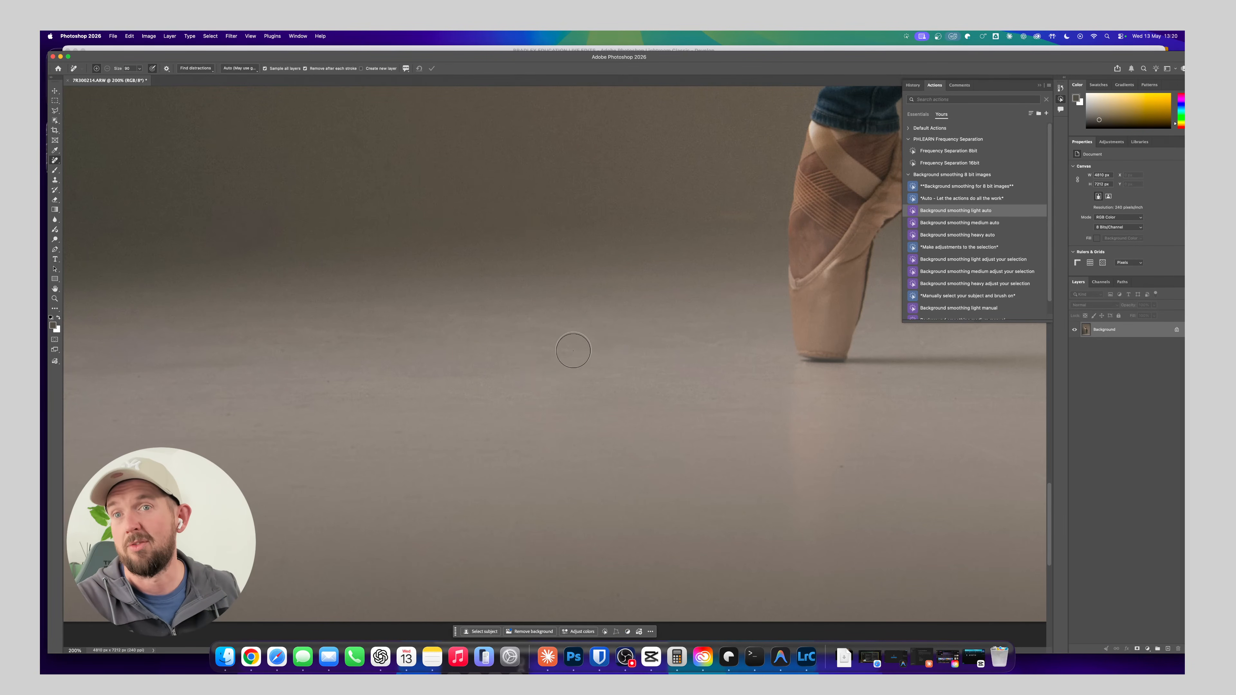
{"action": "left_click_drag", "start_coordinate": [496, 330], "coordinate": [516, 389]}
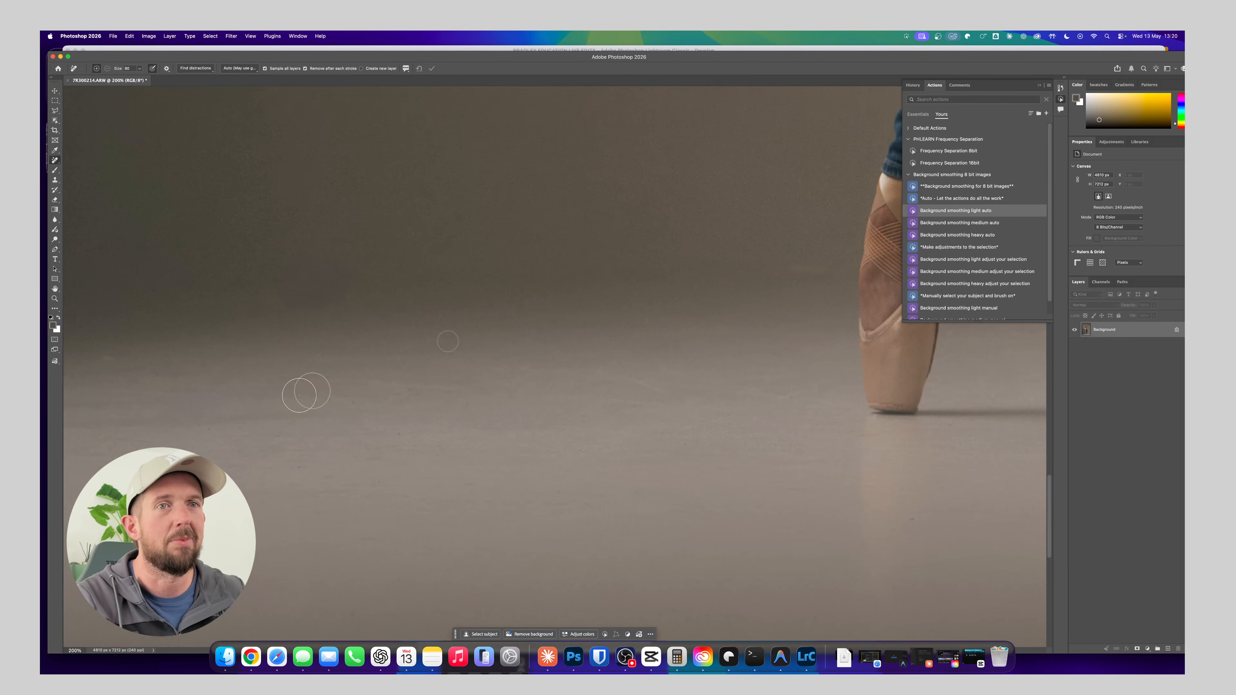
Clean the remaining specks and scuffs from the left part of the floor and the transition into the backdrop
{"action": "left_click_drag", "start_coordinate": [233, 417], "coordinate": [336, 410]}
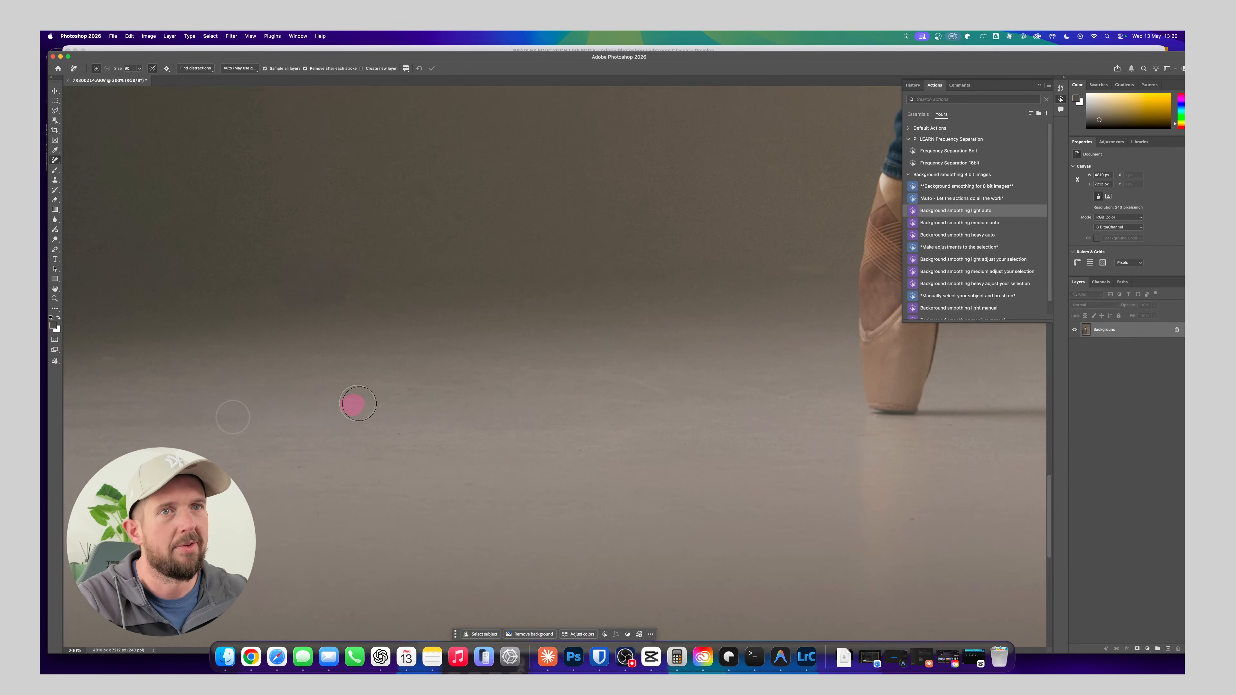
{"action": "mouse_move", "coordinate": [250, 434]}
{"action": "left_mouse_down"}
{"action": "mouse_move", "coordinate": [268, 433]}
{"action": "mouse_move", "coordinate": [205, 429]}
{"action": "left_mouse_up"}
{"action": "left_click", "coordinate": [281, 431]}
{"action": "left_click", "coordinate": [216, 430]}
{"action": "left_click_drag", "start_coordinate": [301, 379], "coordinate": [344, 459]}
{"action": "mouse_move", "coordinate": [508, 328]}
{"action": "left_mouse_down"}
{"action": "mouse_move", "coordinate": [394, 478]}
{"action": "mouse_move", "coordinate": [386, 376]}
{"action": "mouse_move", "coordinate": [356, 373]}
{"action": "mouse_move", "coordinate": [536, 281]}
{"action": "left_mouse_up"}
{"action": "left_click_drag", "start_coordinate": [359, 422], "coordinate": [410, 369]}
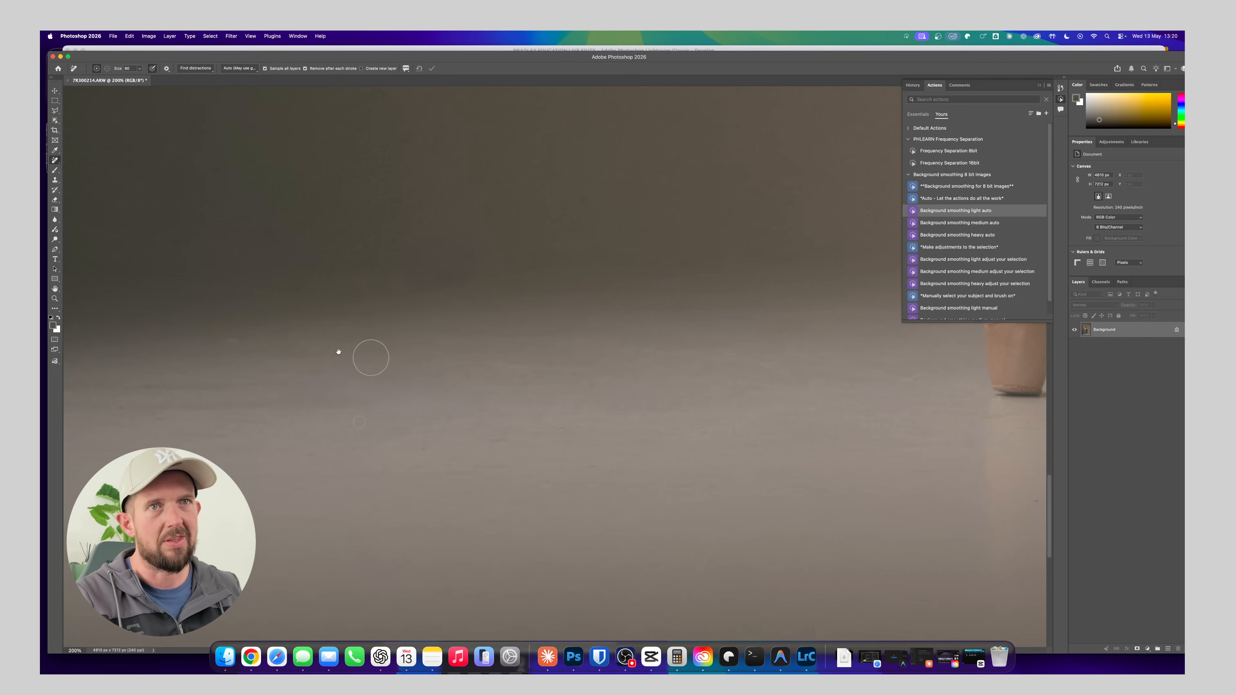
{"action": "left_click_drag", "start_coordinate": [225, 344], "coordinate": [253, 343]}
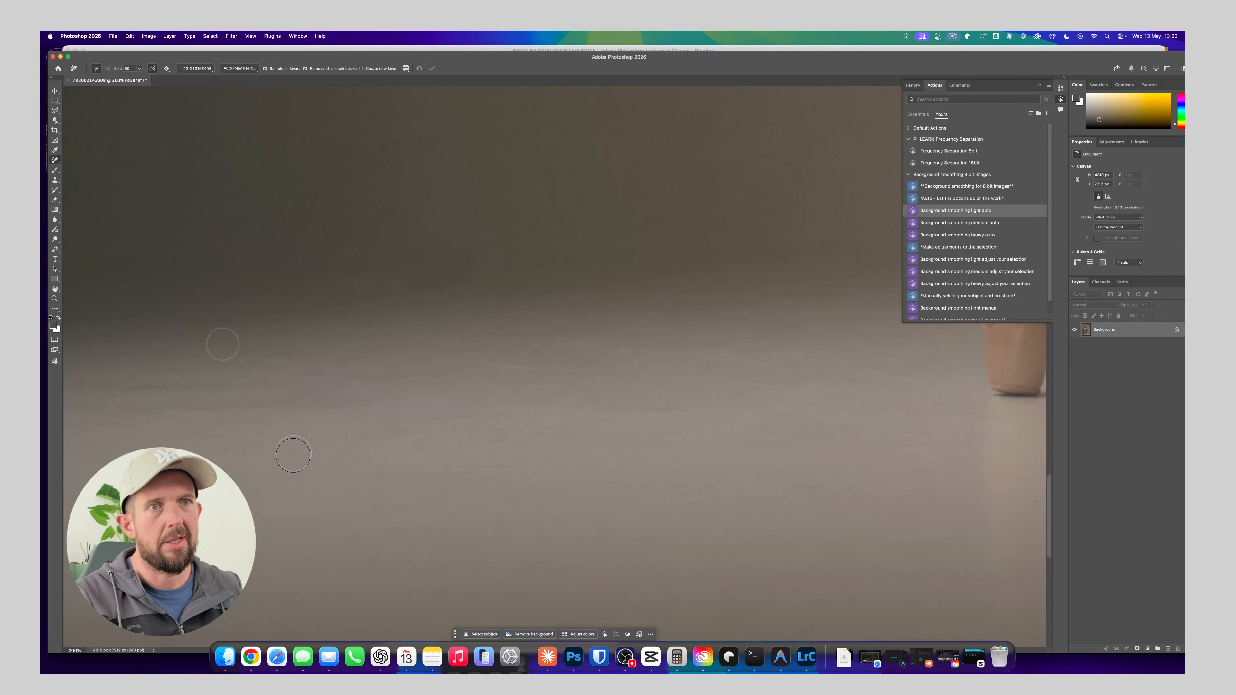
{"action": "left_click", "coordinate": [501, 438]}
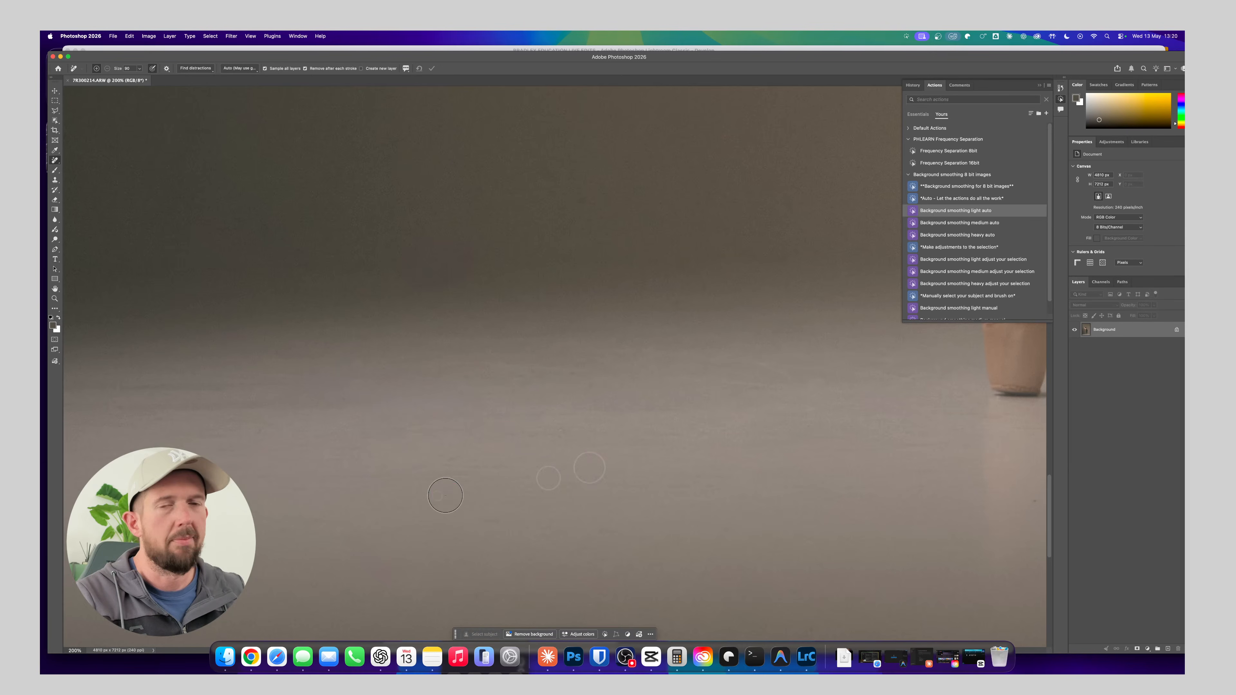
Remove the diagonal streak and dark specks from the floor in front and to the right of the standing foot
{"action": "key", "text": "space"}
{"action": "mouse_move", "coordinate": [642, 457]}
{"action": "left_mouse_down"}
{"action": "mouse_move", "coordinate": [742, 392]}
{"action": "mouse_move", "coordinate": [549, 417]}
{"action": "left_mouse_up"}
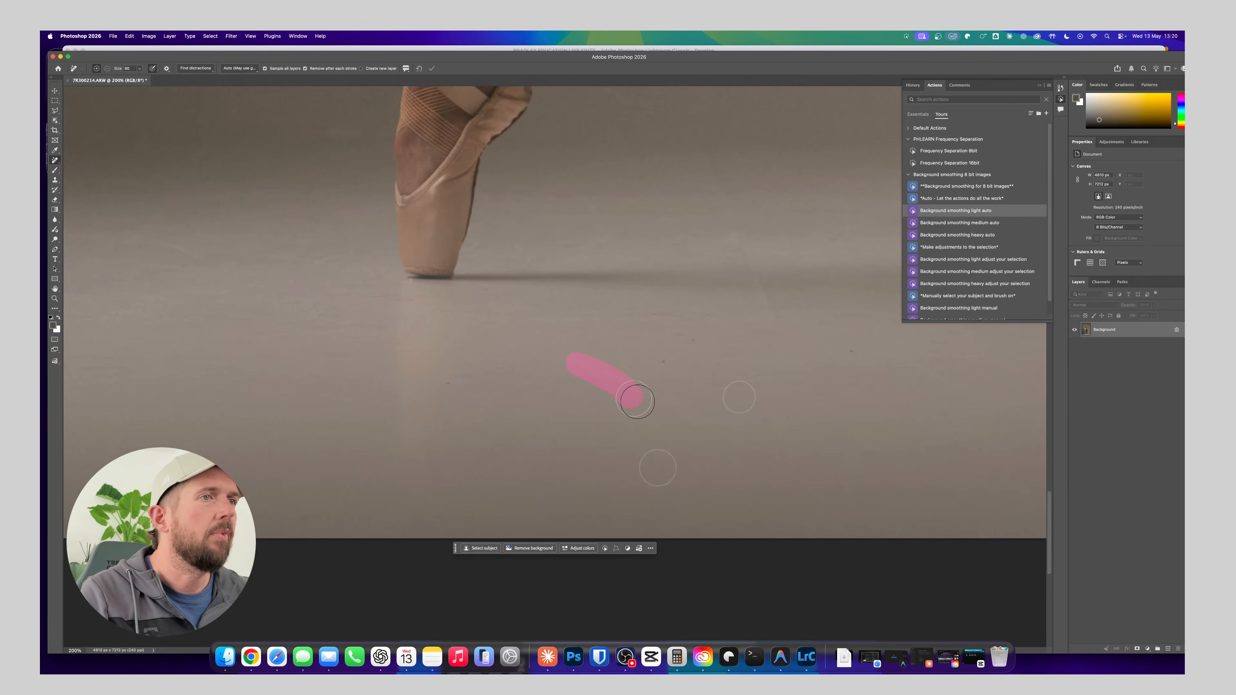
{"action": "left_click_drag", "start_coordinate": [733, 430], "coordinate": [734, 429]}
{"action": "left_click", "coordinate": [668, 361]}
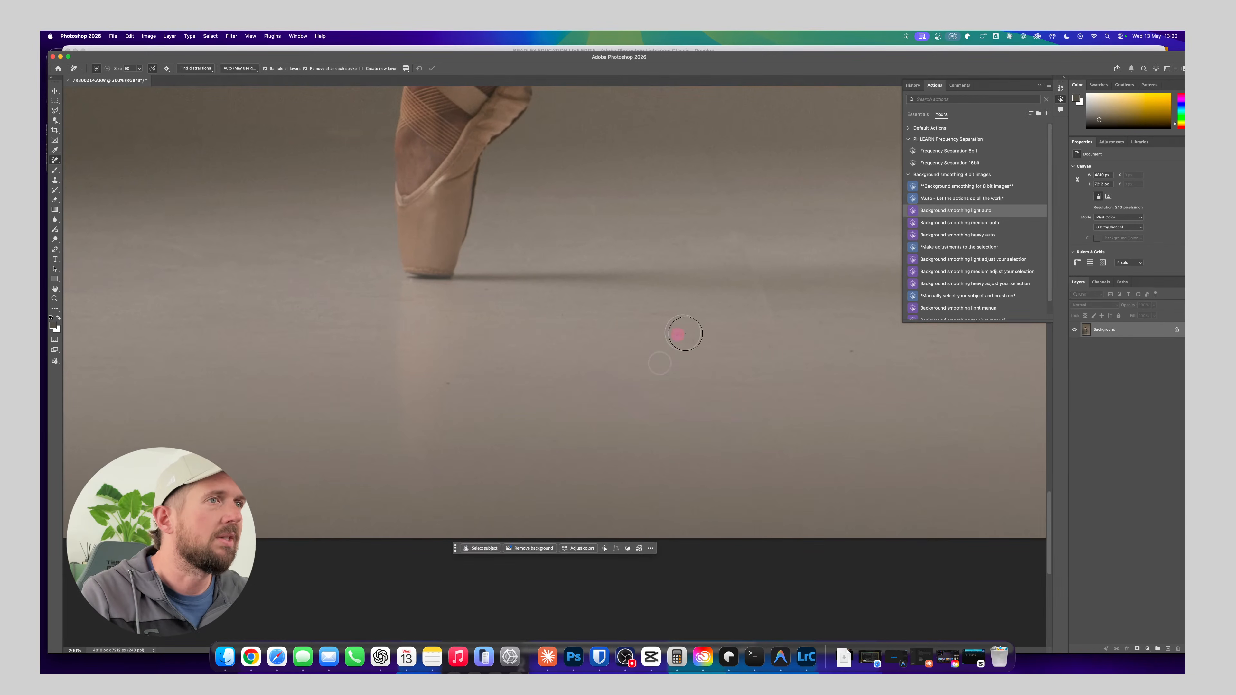
{"action": "left_click", "coordinate": [853, 349]}
{"action": "key", "text": "space"}
{"action": "left_click_drag", "start_coordinate": [585, 365], "coordinate": [515, 413]}
{"action": "left_click", "coordinate": [381, 432]}
Remove the dark specks from the floor near the photo's lower-right edge
{"action": "key", "text": "space"}
{"action": "left_click_drag", "start_coordinate": [712, 424], "coordinate": [574, 407]}
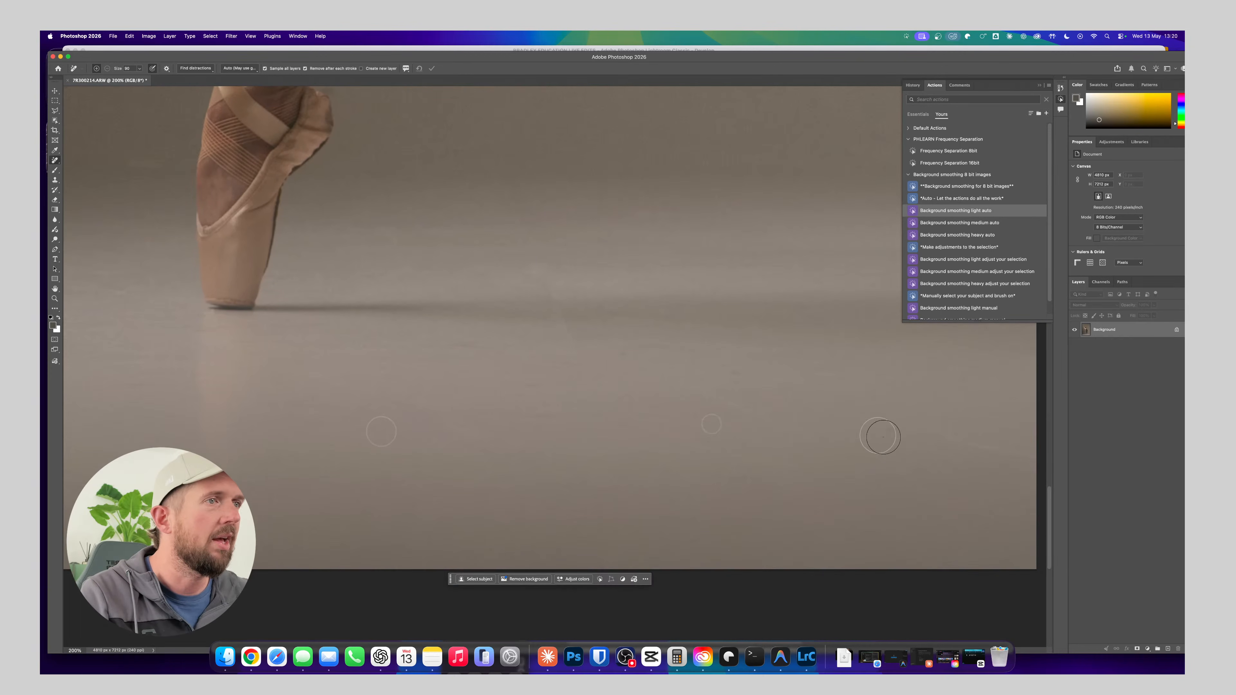
{"action": "left_click_drag", "start_coordinate": [898, 431], "coordinate": [908, 431]}
{"action": "key", "text": "space"}
{"action": "mouse_move", "coordinate": [911, 448]}
{"action": "left_mouse_down"}
{"action": "mouse_move", "coordinate": [654, 389]}
{"action": "mouse_move", "coordinate": [774, 405]}
{"action": "left_mouse_up"}
{"action": "left_click_drag", "start_coordinate": [747, 382], "coordinate": [739, 368]}
{"action": "left_click", "coordinate": [706, 323]}
Remove the small marks along the dancer's shadow just to the right of the standing foot
{"action": "key", "text": "space"}
{"action": "left_click_drag", "start_coordinate": [546, 345], "coordinate": [603, 359]}
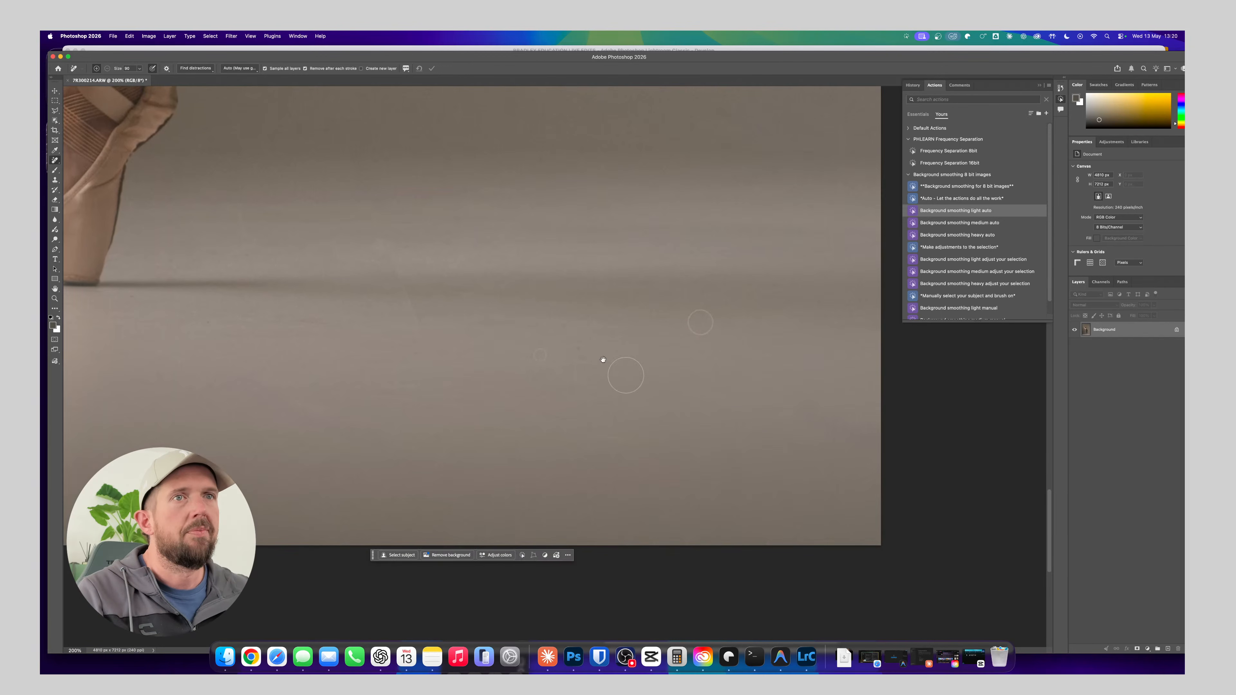
{"action": "left_click_drag", "start_coordinate": [340, 329], "coordinate": [428, 395]}
{"action": "key", "text": "space"}
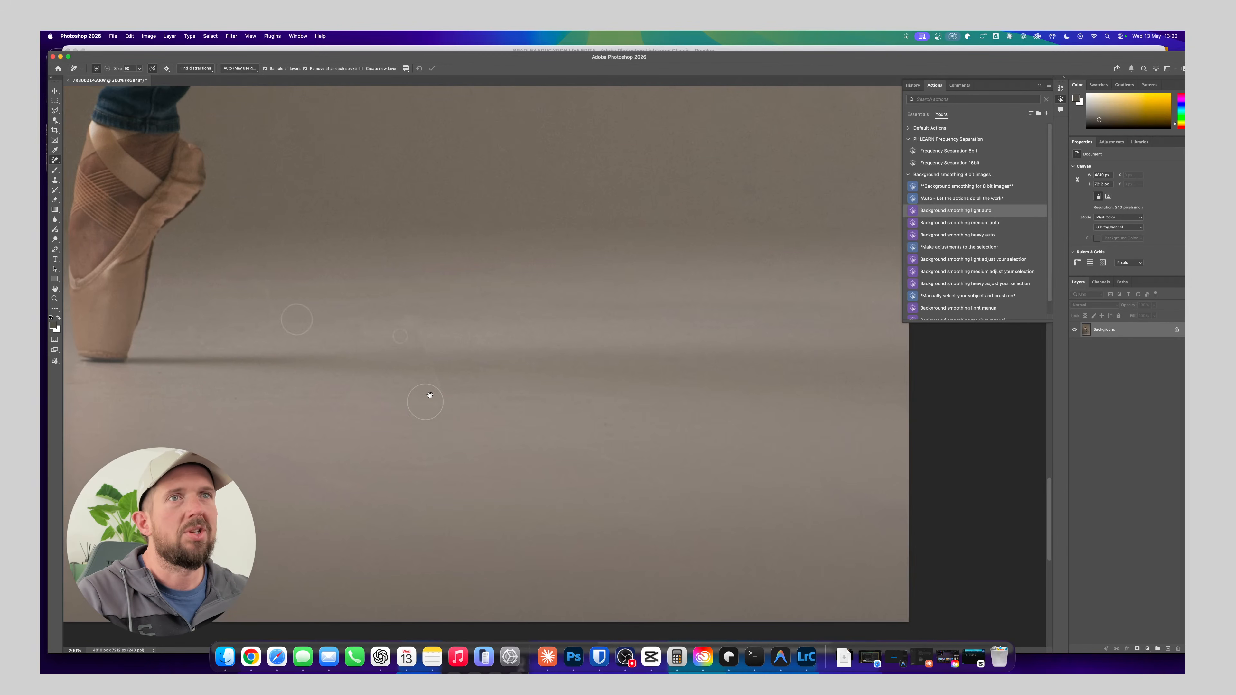
{"action": "left_click_drag", "start_coordinate": [250, 330], "coordinate": [248, 332]}
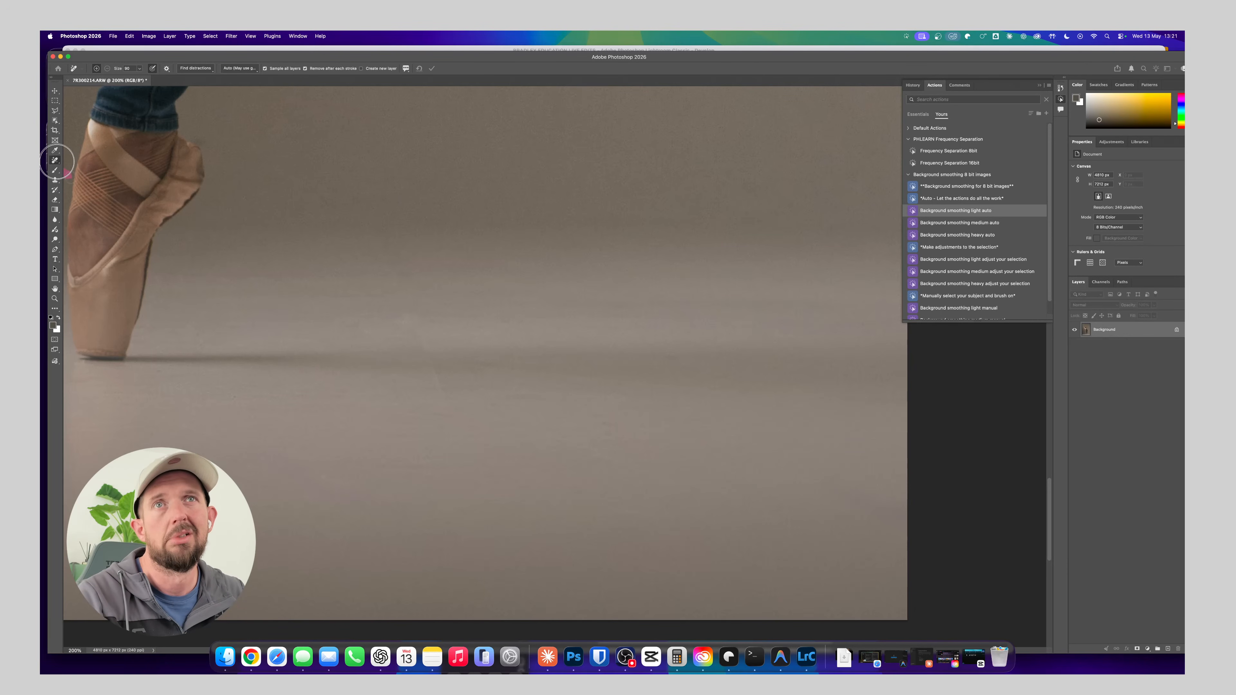
Use the Patch tool to replace the uneven floor area around the dancer's shadow, right of the standing foot
{"action": "left_click", "coordinate": [55, 161]}
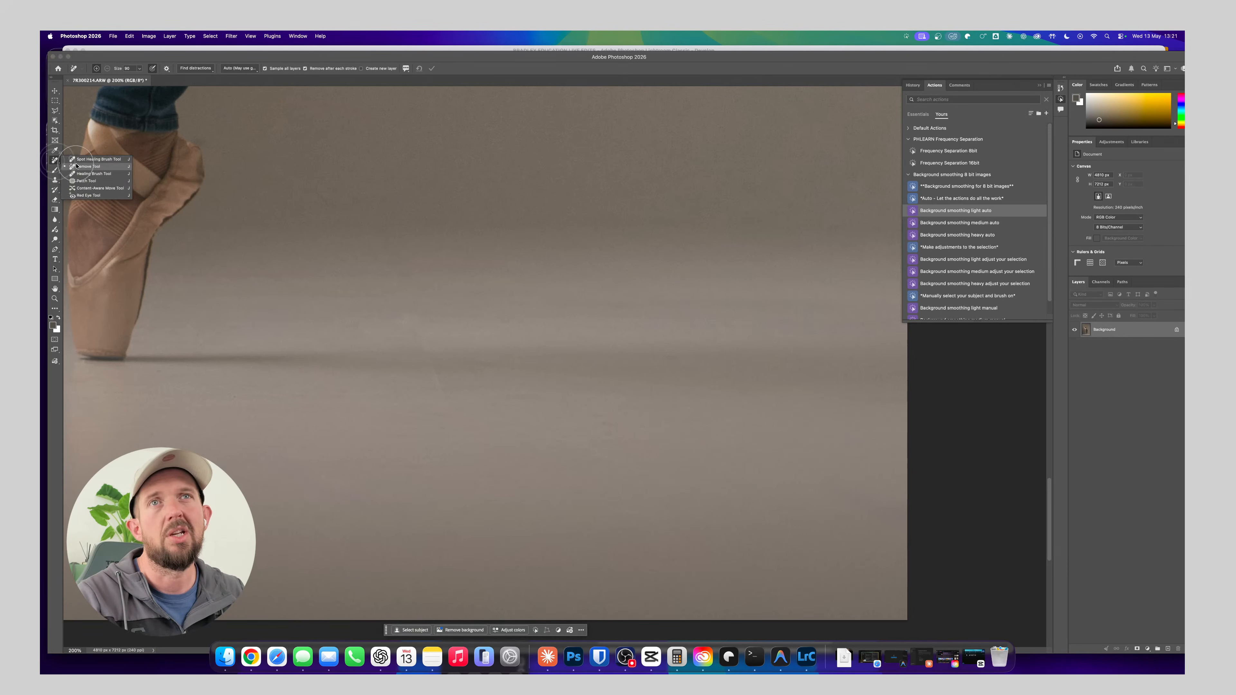
{"action": "left_click", "coordinate": [90, 184]}
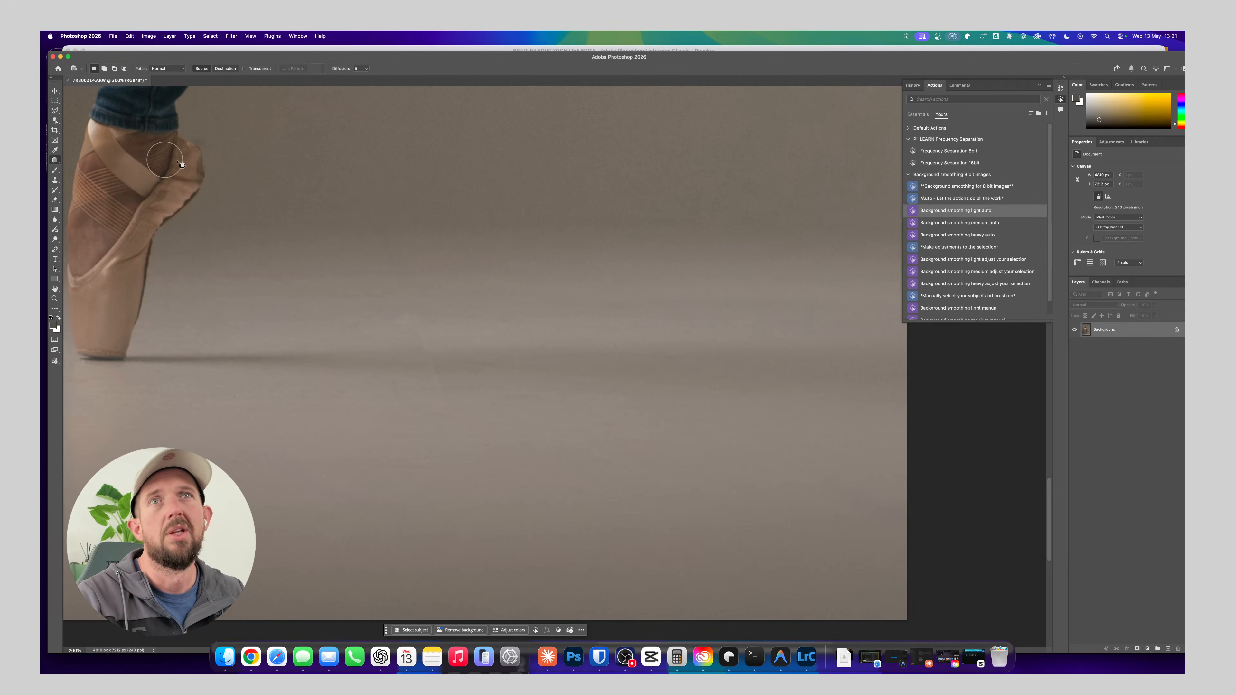
{"action": "left_click_drag", "start_coordinate": [349, 205], "coordinate": [358, 222]}
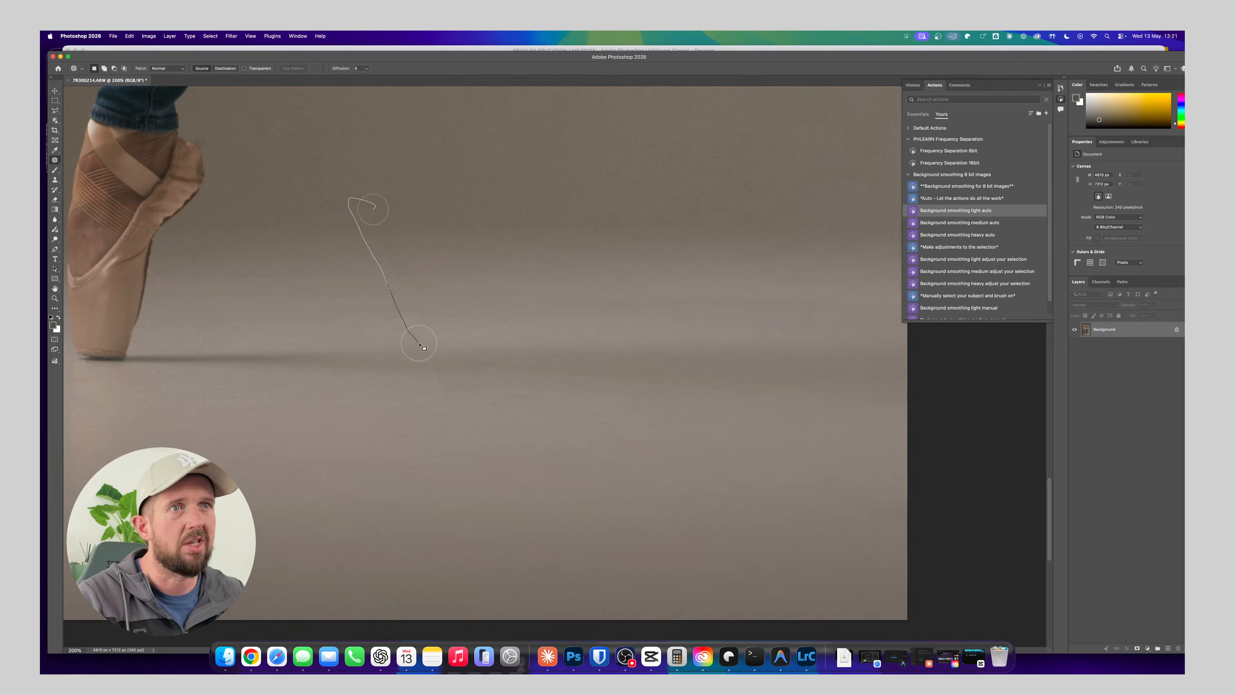
{"action": "mouse_move", "coordinate": [442, 319]}
{"action": "left_mouse_down"}
{"action": "mouse_move", "coordinate": [486, 271]}
{"action": "mouse_move", "coordinate": [409, 308]}
{"action": "left_mouse_up"}
{"action": "left_click", "coordinate": [469, 357]}
{"action": "left_click_drag", "start_coordinate": [452, 344], "coordinate": [455, 353]}
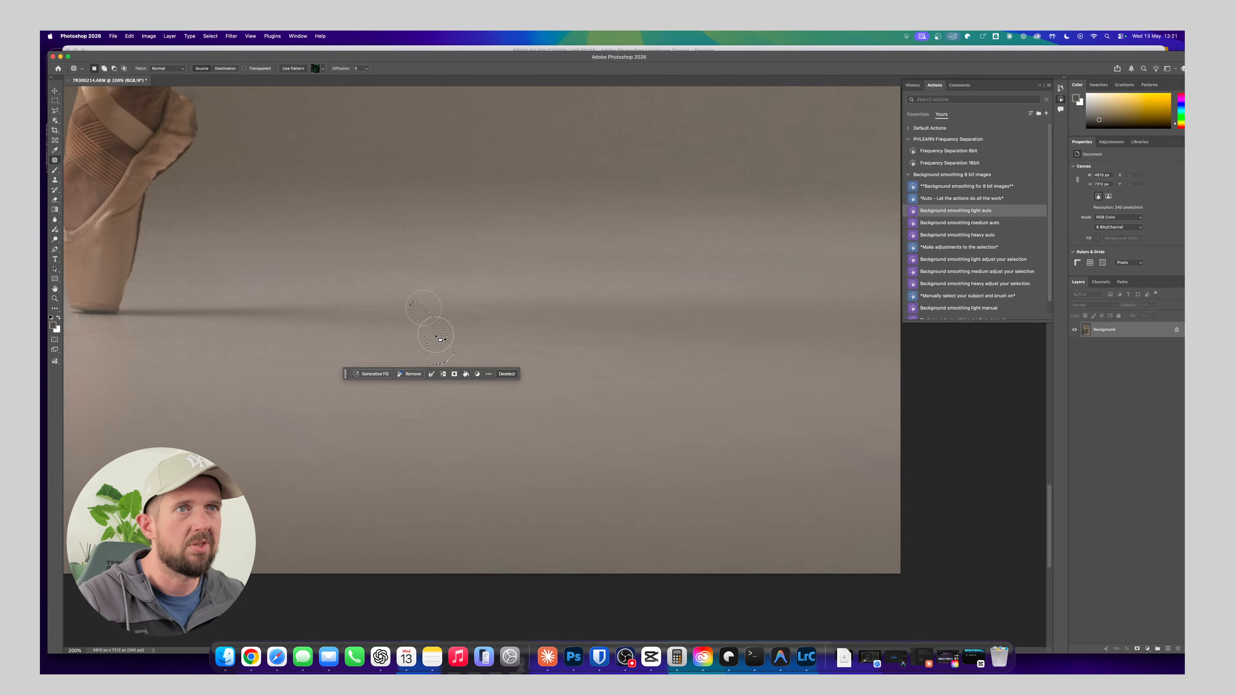
Patch the remaining blotches on the right part of the floor, below and above the dancer's shadow
{"action": "left_click_drag", "start_coordinate": [662, 353], "coordinate": [630, 321]}
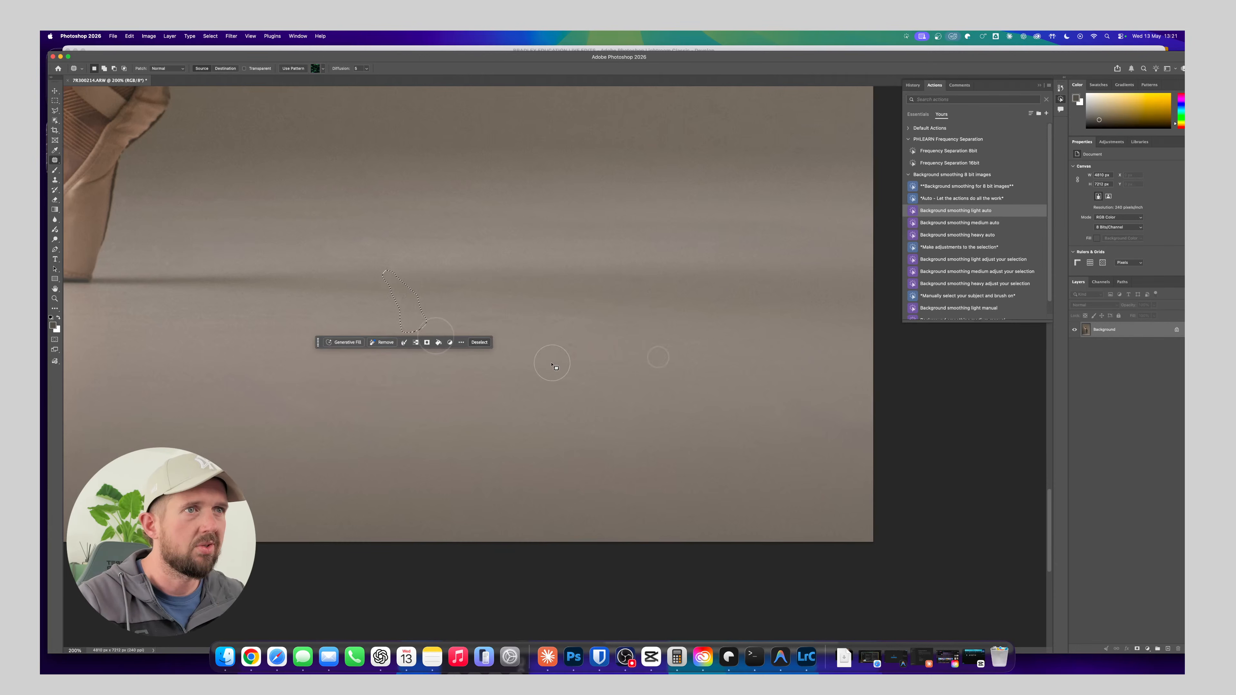
{"action": "left_click_drag", "start_coordinate": [556, 359], "coordinate": [521, 349]}
{"action": "left_click_drag", "start_coordinate": [653, 388], "coordinate": [516, 382]}
{"action": "left_click", "coordinate": [555, 329]}
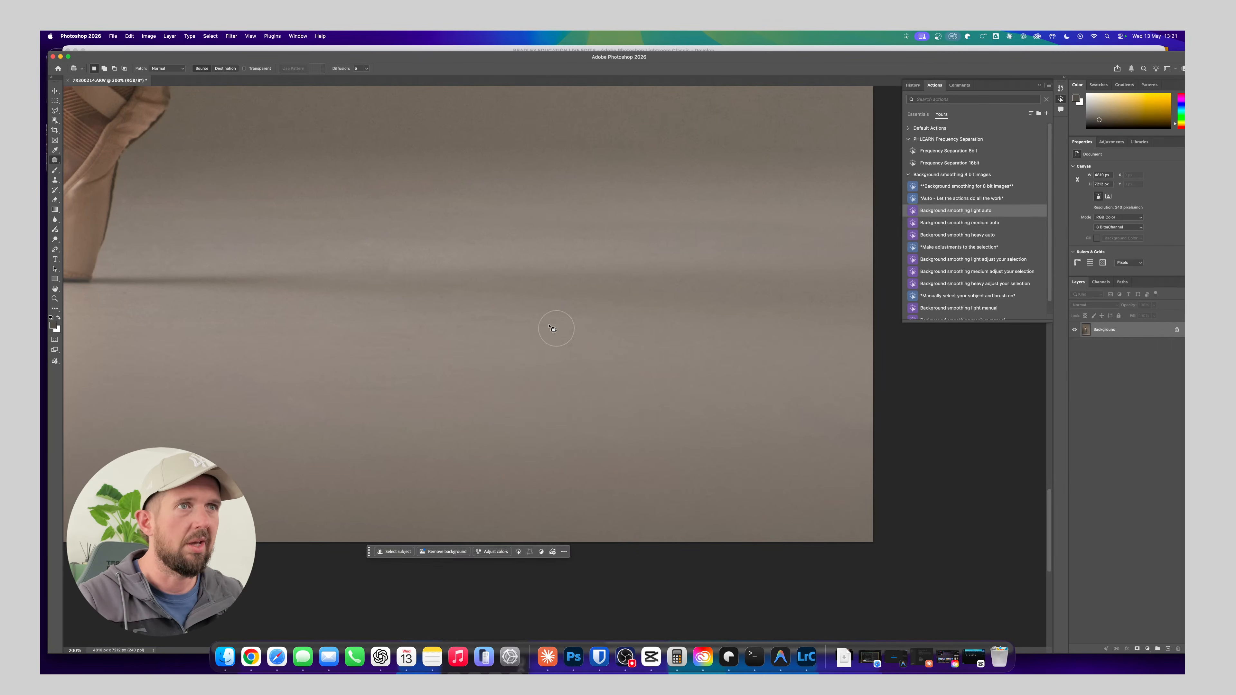
{"action": "mouse_move", "coordinate": [342, 250]}
{"action": "left_mouse_down"}
{"action": "mouse_move", "coordinate": [292, 250]}
{"action": "mouse_move", "coordinate": [346, 272]}
{"action": "mouse_move", "coordinate": [341, 242]}
{"action": "mouse_move", "coordinate": [246, 249]}
{"action": "left_mouse_up"}
{"action": "left_click", "coordinate": [385, 219]}
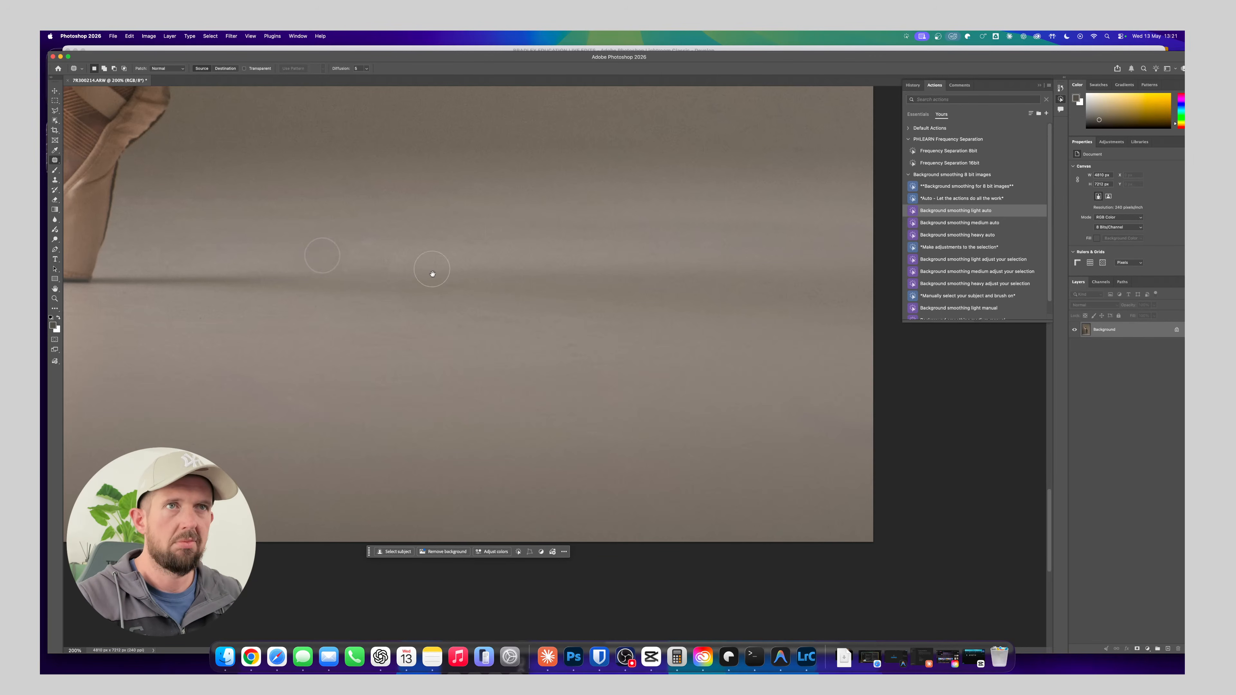
Patch the blotches on the backdrop between the standing leg and the photo's right edge
{"action": "left_click_drag", "start_coordinate": [446, 316], "coordinate": [539, 243]}
{"action": "left_click_drag", "start_coordinate": [436, 285], "coordinate": [596, 301]}
{"action": "left_click_drag", "start_coordinate": [423, 272], "coordinate": [546, 364]}
{"action": "left_click_drag", "start_coordinate": [362, 311], "coordinate": [582, 361]}
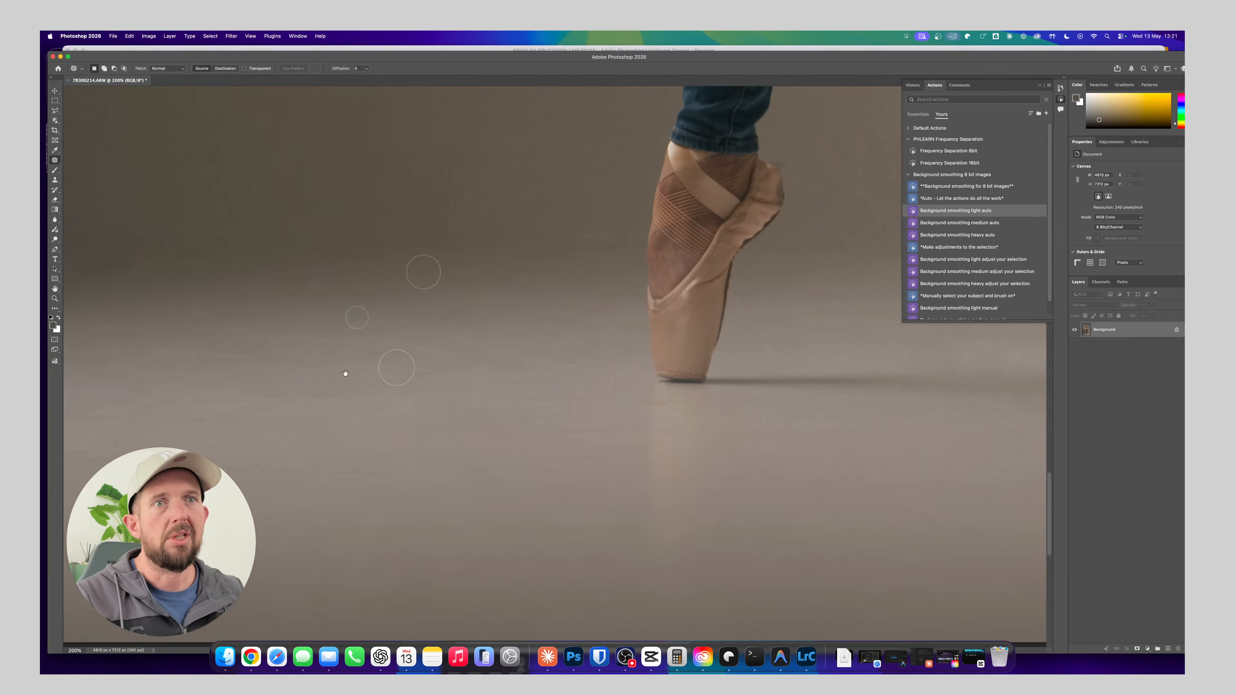
{"action": "left_click_drag", "start_coordinate": [479, 253], "coordinate": [446, 343]}
{"action": "left_click_drag", "start_coordinate": [506, 205], "coordinate": [265, 403]}
{"action": "left_click_drag", "start_coordinate": [682, 424], "coordinate": [547, 323]}
{"action": "mouse_move", "coordinate": [662, 293]}
{"action": "left_mouse_down"}
{"action": "mouse_move", "coordinate": [682, 326]}
{"action": "mouse_move", "coordinate": [685, 295]}
{"action": "left_mouse_up"}
{"action": "left_click_drag", "start_coordinate": [665, 316], "coordinate": [607, 293]}
{"action": "left_click_drag", "start_coordinate": [793, 296], "coordinate": [633, 342]}
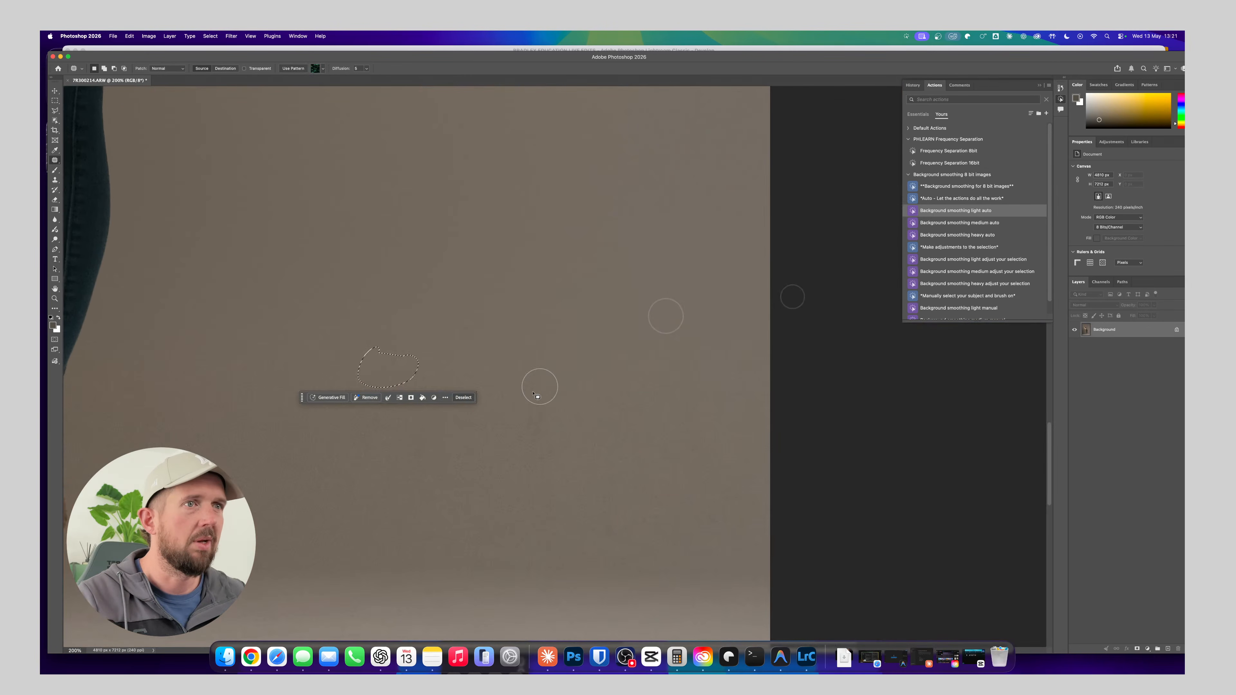
{"action": "mouse_move", "coordinate": [529, 389]}
{"action": "left_mouse_down"}
{"action": "mouse_move", "coordinate": [555, 453]}
{"action": "mouse_move", "coordinate": [582, 407]}
{"action": "left_mouse_up"}
{"action": "left_click_drag", "start_coordinate": [525, 415], "coordinate": [470, 367]}
{"action": "left_click_drag", "start_coordinate": [569, 341], "coordinate": [517, 422]}
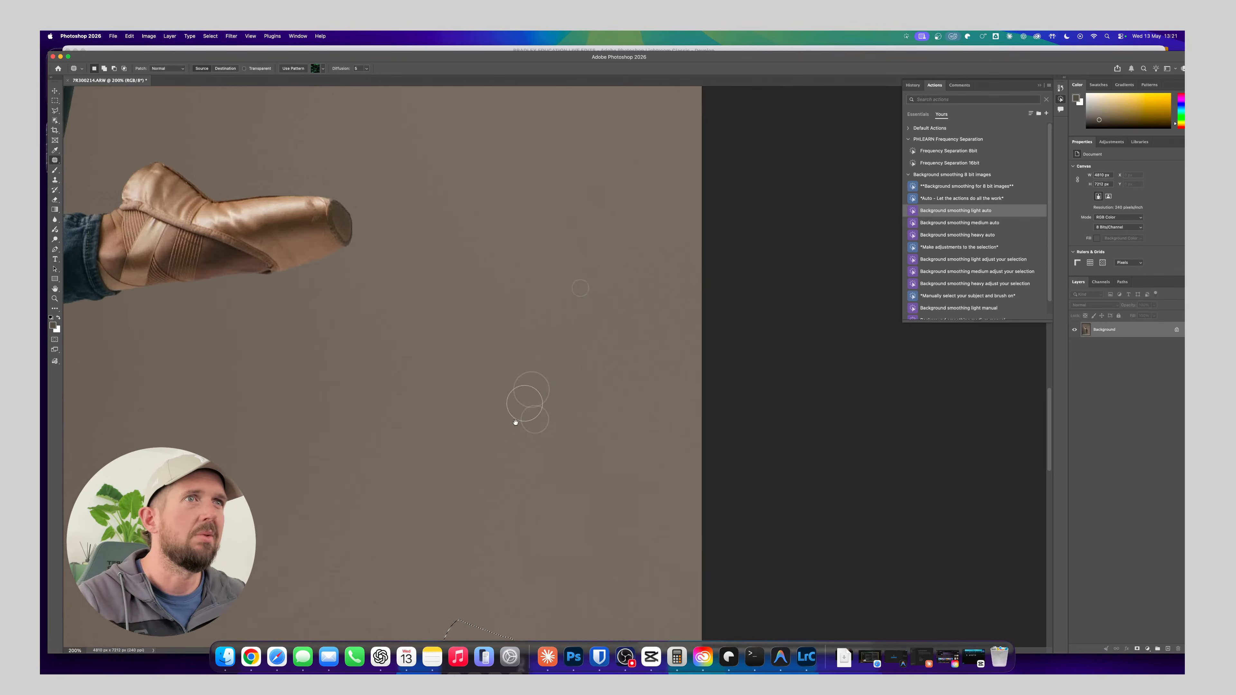
Patch the uneven backdrop area immediately to the left of the standing pointe shoe
{"action": "left_click_drag", "start_coordinate": [580, 288], "coordinate": [472, 387]}
{"action": "left_click_drag", "start_coordinate": [528, 351], "coordinate": [845, 422]}
{"action": "left_click_drag", "start_coordinate": [487, 341], "coordinate": [455, 584]}
{"action": "left_click_drag", "start_coordinate": [414, 487], "coordinate": [480, 285]}
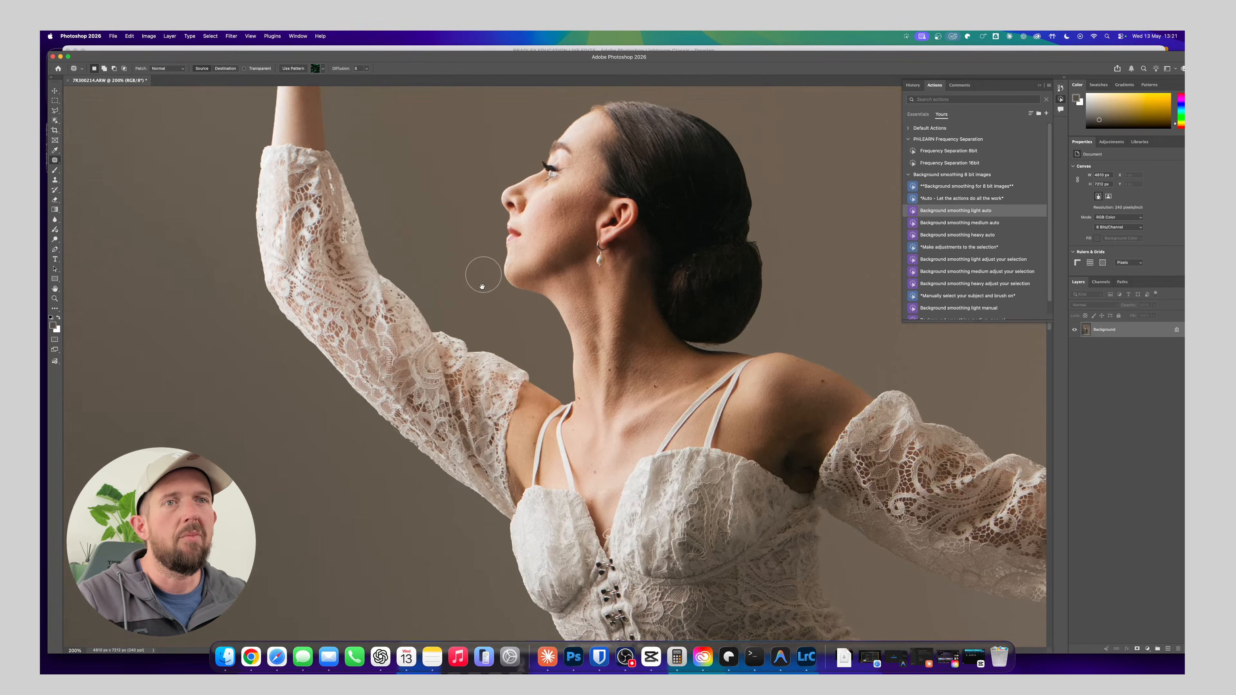
{"action": "left_click_drag", "start_coordinate": [402, 414], "coordinate": [359, 246]}
{"action": "left_click_drag", "start_coordinate": [496, 383], "coordinate": [337, 229]}
{"action": "mouse_move", "coordinate": [336, 383]}
{"action": "left_mouse_down"}
{"action": "mouse_move", "coordinate": [385, 147]}
{"action": "mouse_move", "coordinate": [416, 238]}
{"action": "mouse_move", "coordinate": [419, 193]}
{"action": "left_mouse_up"}
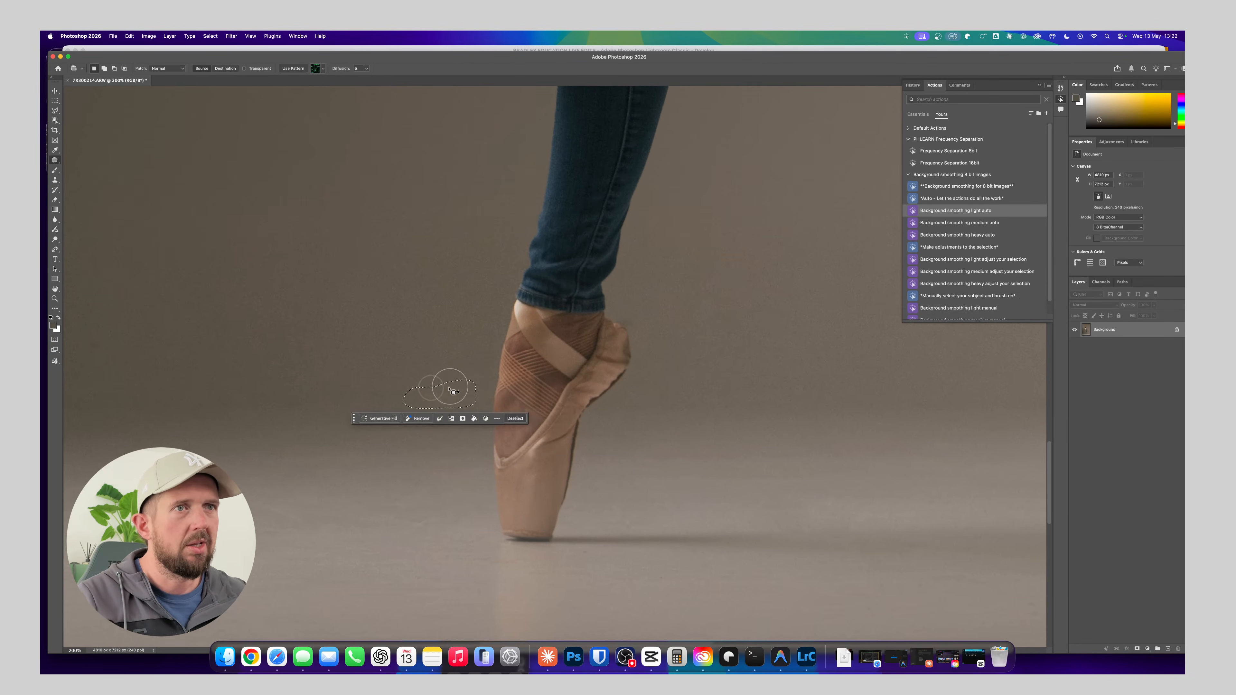
Examine the legs, jeans, waist and lace top at 200% for further areas to retouch
{"action": "mouse_move", "coordinate": [499, 289]}
{"action": "left_mouse_down"}
{"action": "mouse_move", "coordinate": [496, 298]}
{"action": "mouse_move", "coordinate": [529, 289]}
{"action": "mouse_move", "coordinate": [522, 245]}
{"action": "mouse_move", "coordinate": [475, 403]}
{"action": "left_mouse_up"}
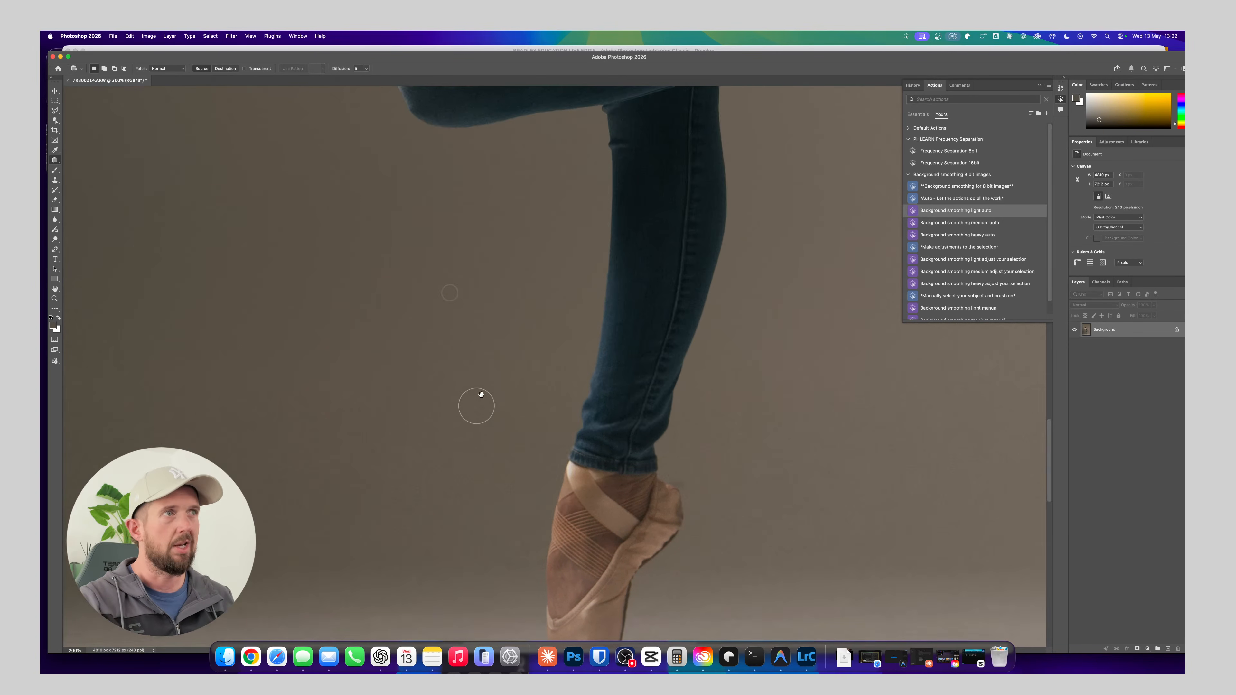
{"action": "left_click_drag", "start_coordinate": [511, 219], "coordinate": [516, 392]}
{"action": "left_click_drag", "start_coordinate": [487, 268], "coordinate": [475, 475]}
{"action": "mouse_move", "coordinate": [482, 292]}
{"action": "left_mouse_down"}
{"action": "mouse_move", "coordinate": [485, 439]}
{"action": "mouse_move", "coordinate": [505, 351]}
{"action": "mouse_move", "coordinate": [527, 372]}
{"action": "mouse_move", "coordinate": [516, 387]}
{"action": "left_mouse_up"}
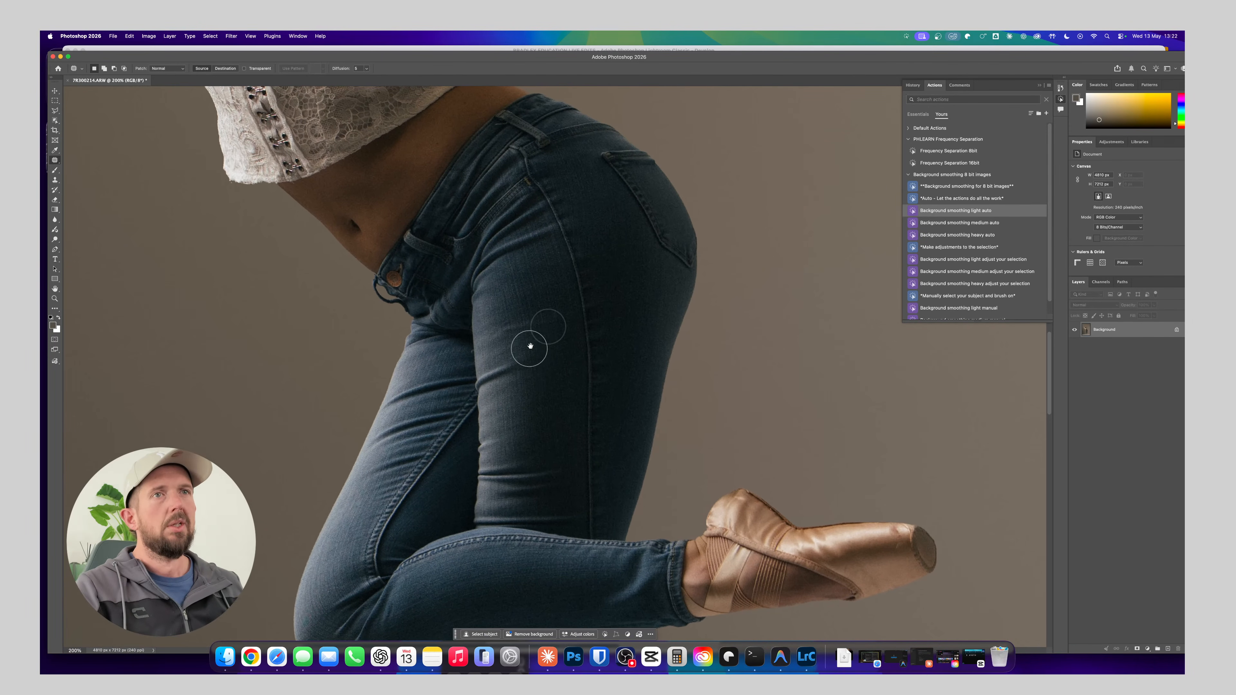
{"action": "left_click_drag", "start_coordinate": [441, 318], "coordinate": [529, 413]}
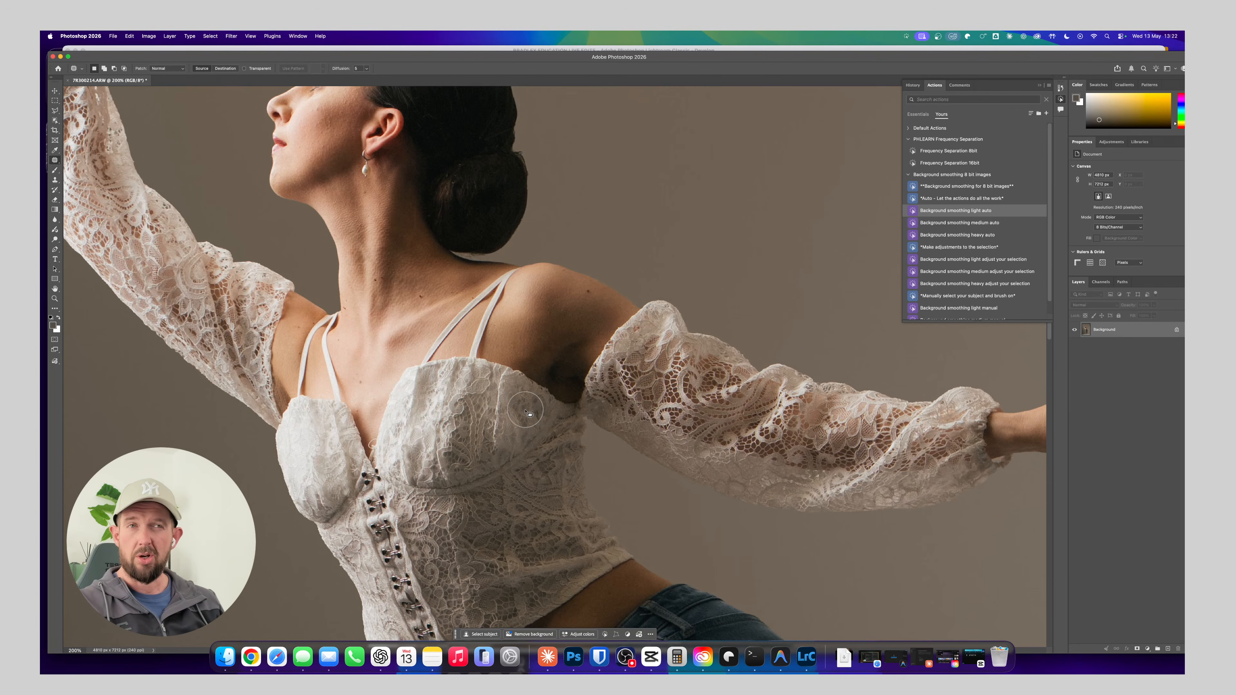
{"action": "left_click_drag", "start_coordinate": [494, 334], "coordinate": [479, 515]}
{"action": "scroll", "coordinate": [498, 383], "scroll_direction": "down", "scroll_amount": 5}
{"action": "left_click_drag", "start_coordinate": [427, 447], "coordinate": [475, 363]}
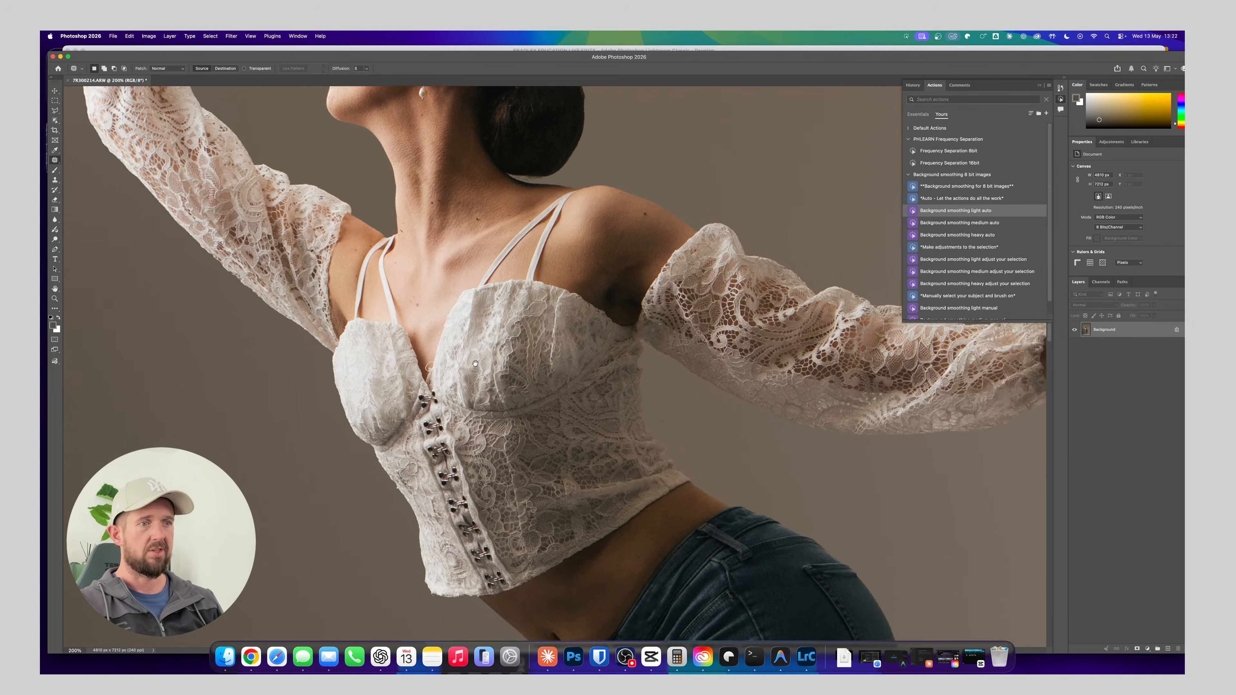
{"action": "scroll", "coordinate": [475, 363], "scroll_direction": "down", "scroll_amount": 7}
{"action": "scroll", "coordinate": [475, 363], "scroll_direction": "right", "scroll_amount": 5}
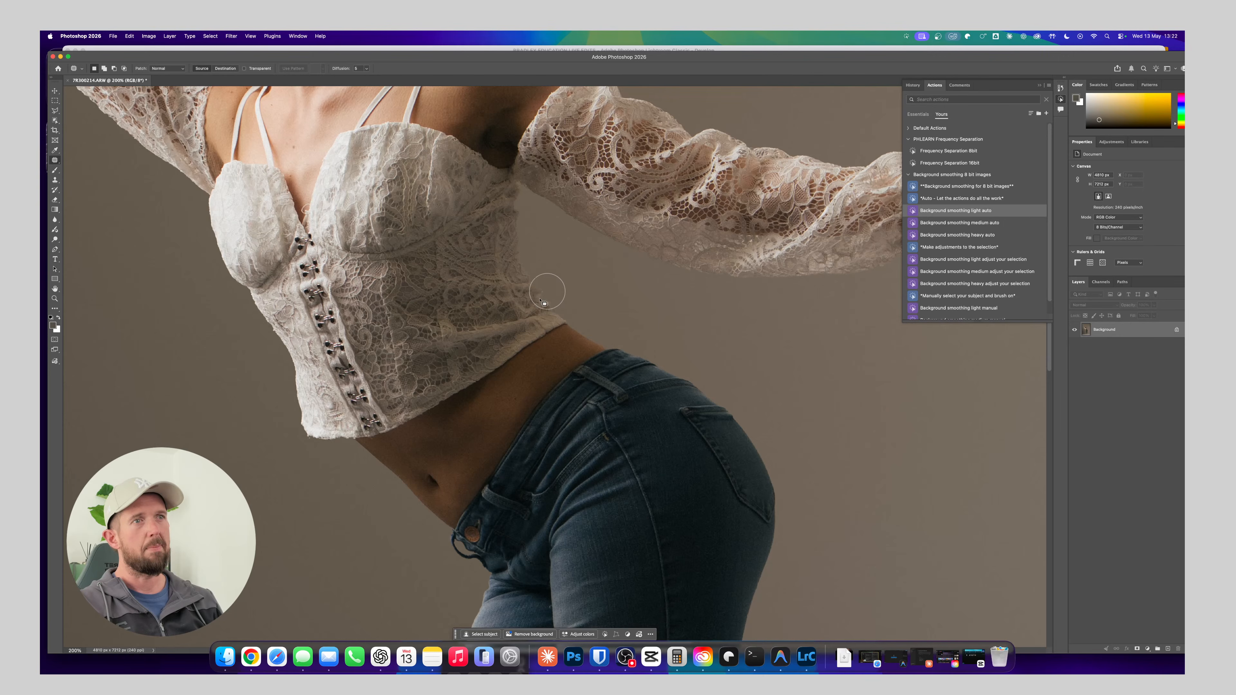
{"action": "scroll", "coordinate": [547, 412], "scroll_direction": "down", "scroll_amount": 8}
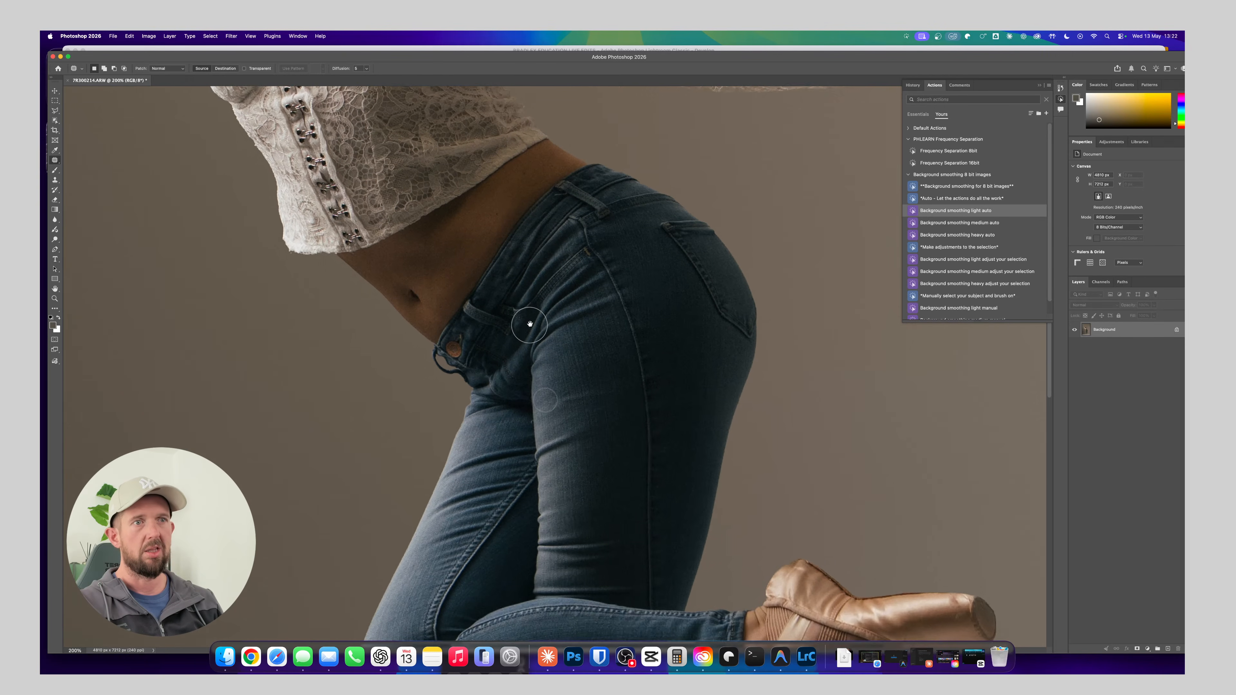
{"action": "scroll", "coordinate": [578, 359], "scroll_direction": "up", "scroll_amount": 2}
{"action": "scroll", "coordinate": [578, 359], "scroll_direction": "left", "scroll_amount": 2}
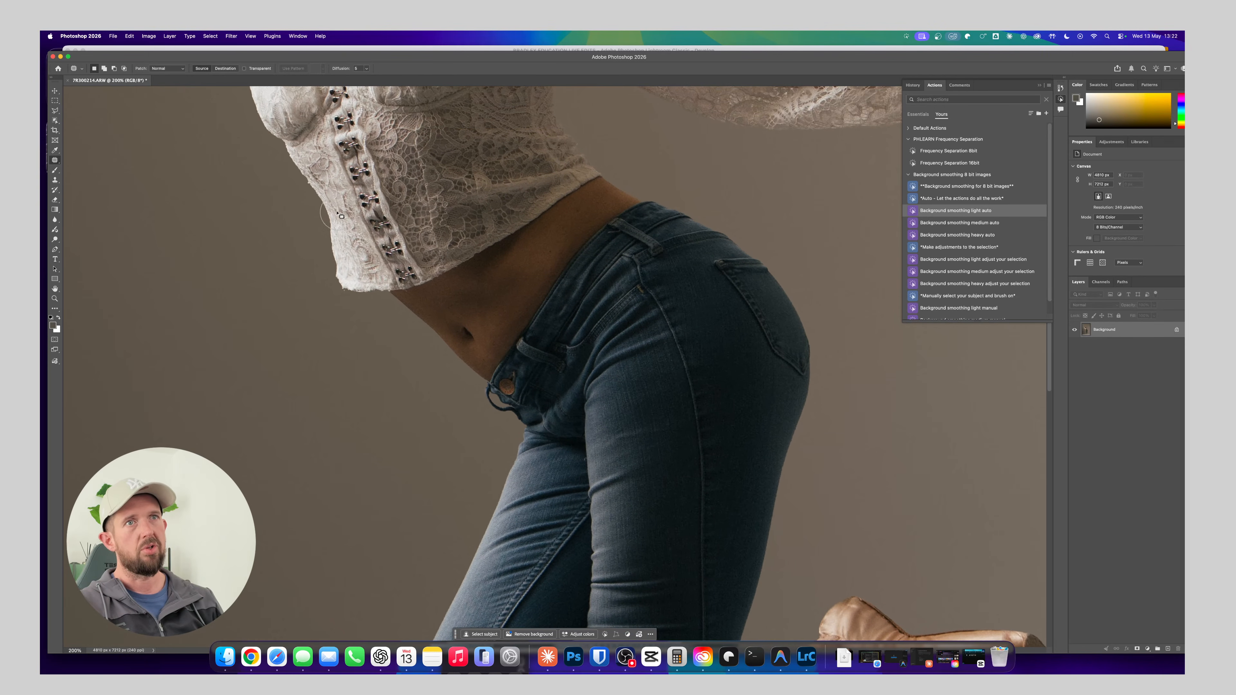
Examine the waist, lace top, face, hair bun and outstretched arm at 200% for remaining areas to retouch
{"action": "scroll", "coordinate": [469, 400], "scroll_direction": "up", "scroll_amount": 10}
{"action": "scroll", "coordinate": [469, 400], "scroll_direction": "right", "scroll_amount": 5}
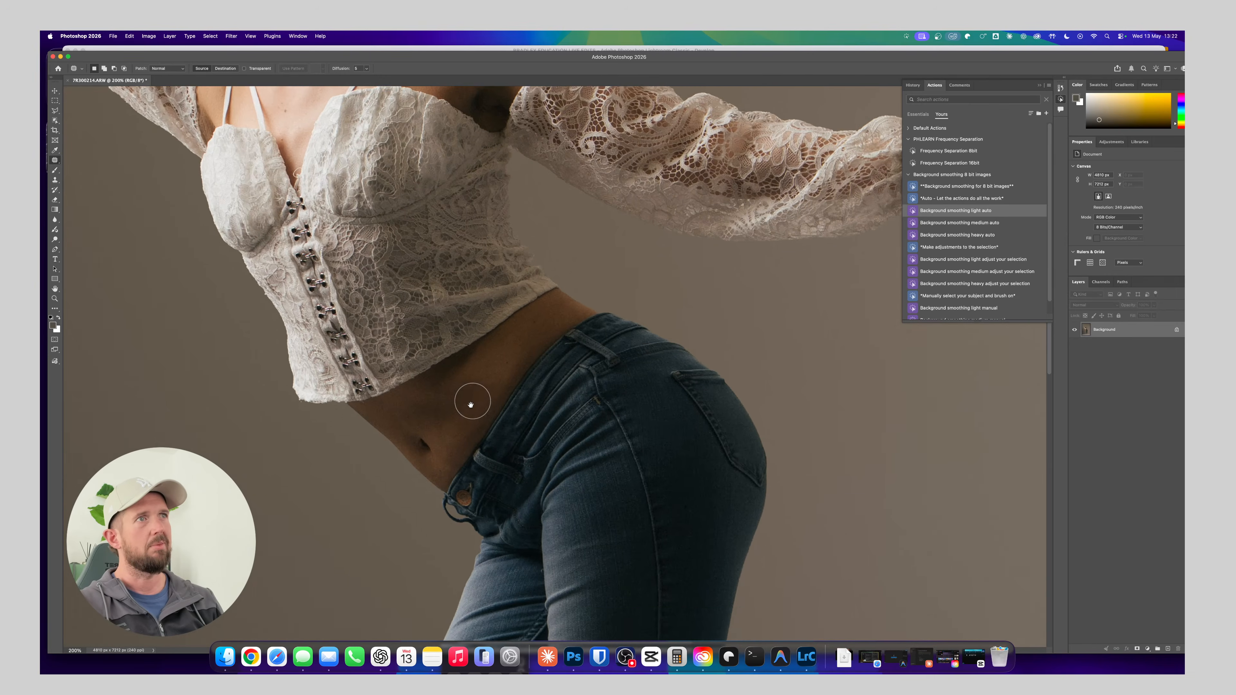
{"action": "scroll", "coordinate": [565, 389], "scroll_direction": "up", "scroll_amount": 4}
{"action": "scroll", "coordinate": [564, 388], "scroll_direction": "left", "scroll_amount": 3}
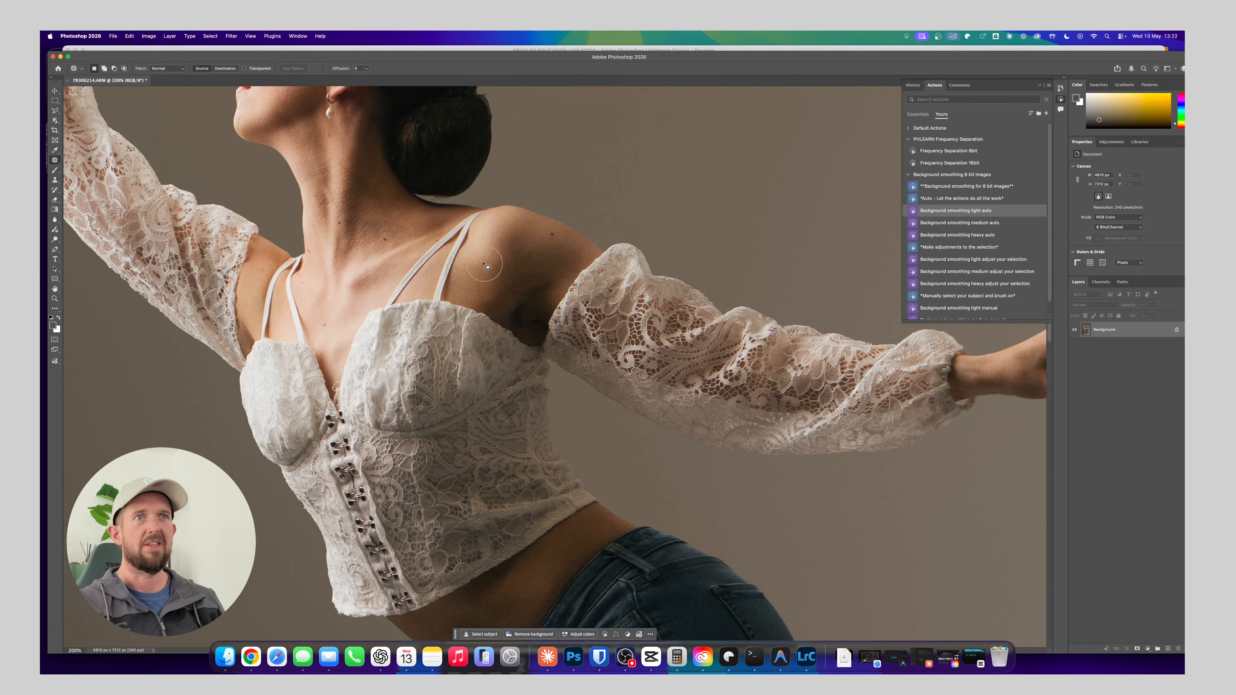
{"action": "left_click_drag", "start_coordinate": [413, 254], "coordinate": [459, 426]}
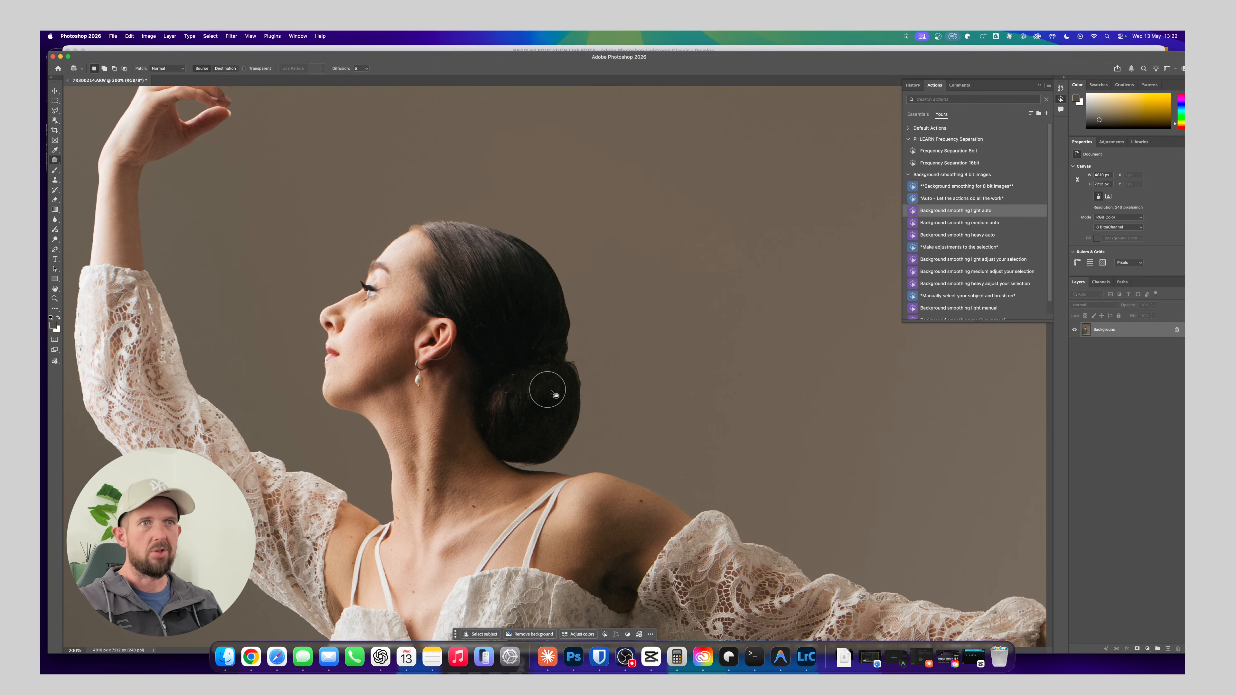
{"action": "left_click_drag", "start_coordinate": [551, 392], "coordinate": [576, 339]}
{"action": "left_click_drag", "start_coordinate": [496, 371], "coordinate": [404, 287]}
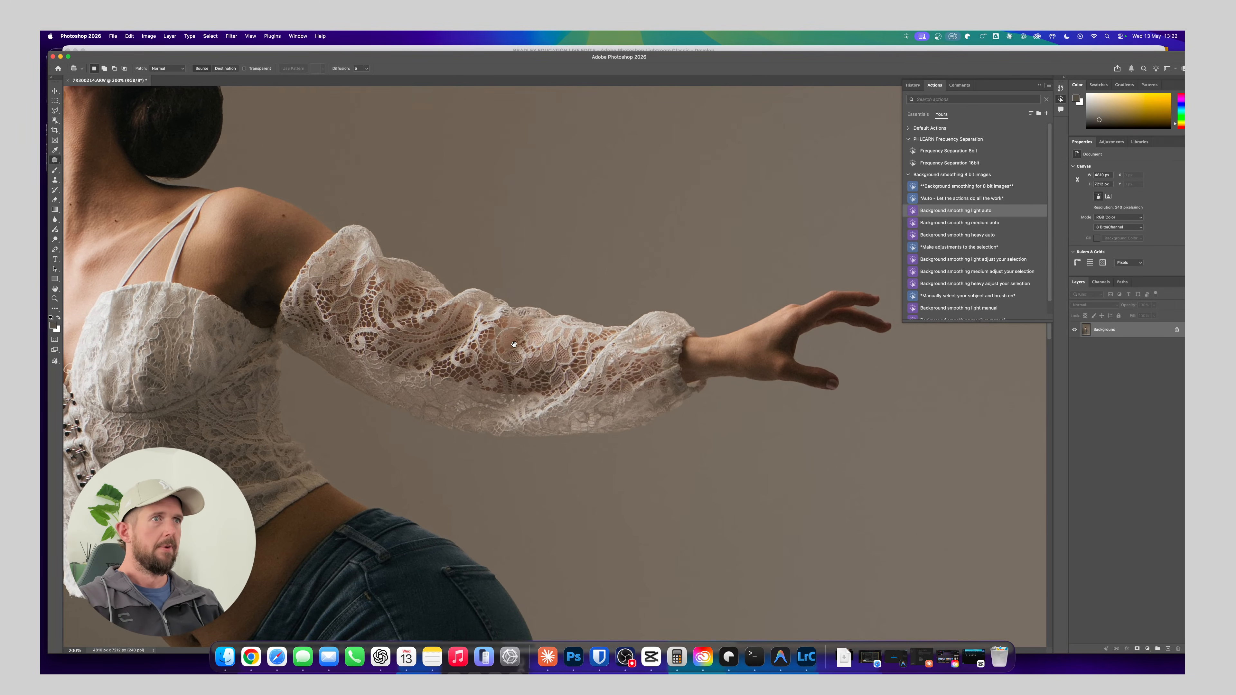
{"action": "left_click_drag", "start_coordinate": [514, 344], "coordinate": [580, 327]}
{"action": "left_click_drag", "start_coordinate": [466, 343], "coordinate": [576, 318]}
{"action": "scroll", "coordinate": [507, 418], "scroll_direction": "up", "scroll_amount": 10}
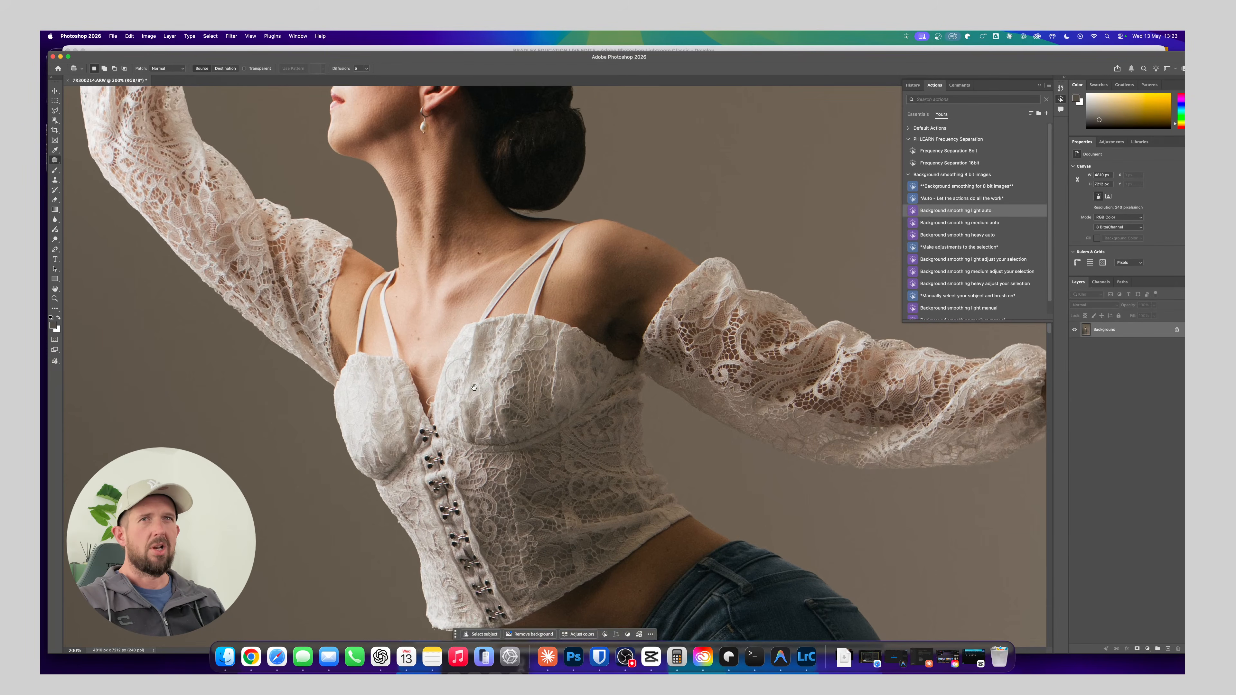
{"action": "scroll", "coordinate": [459, 338], "scroll_direction": "down", "scroll_amount": 15}
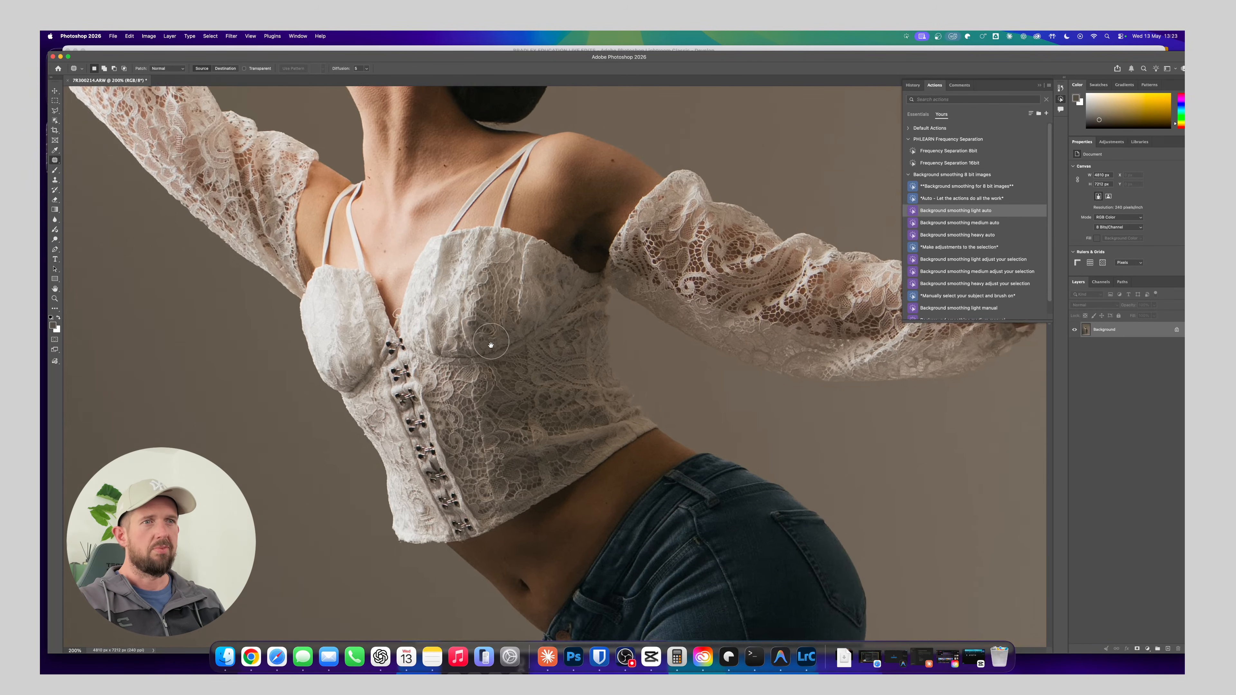
Inspect the jeans, the raised pointe shoe and the standing leg down to its shoe for remaining flaws
{"action": "scroll", "coordinate": [502, 320], "scroll_direction": "down", "scroll_amount": 3}
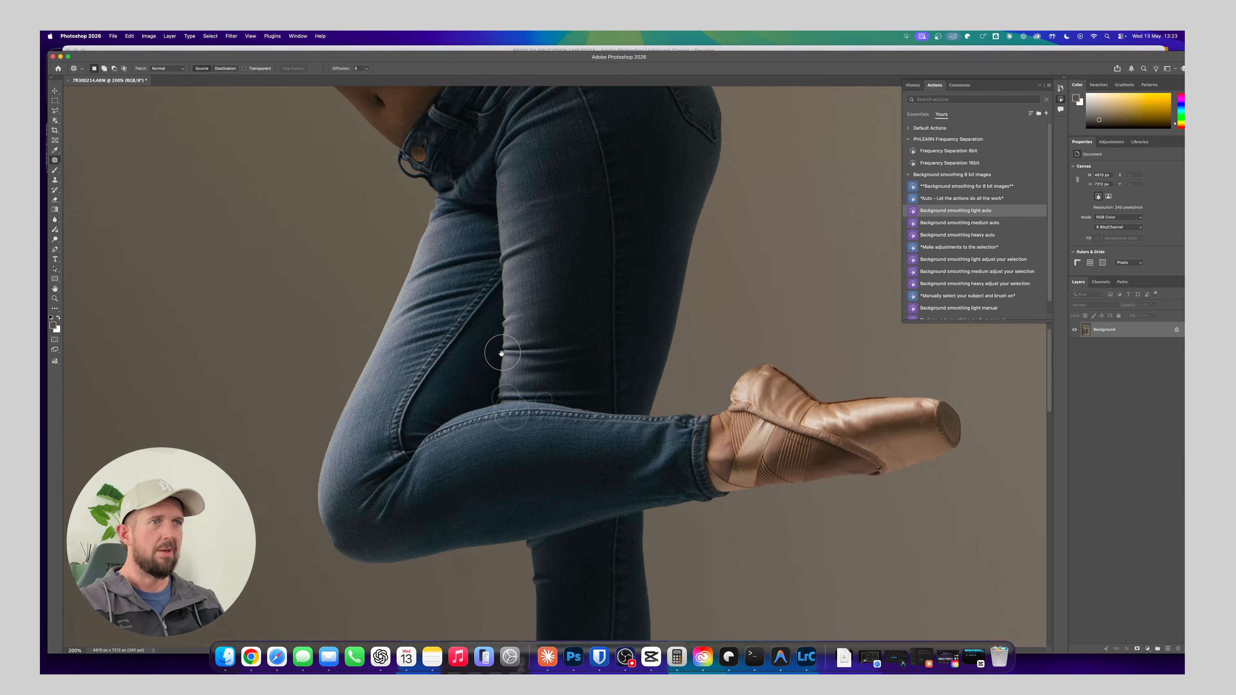
{"action": "scroll", "coordinate": [475, 409], "scroll_direction": "down", "scroll_amount": 10}
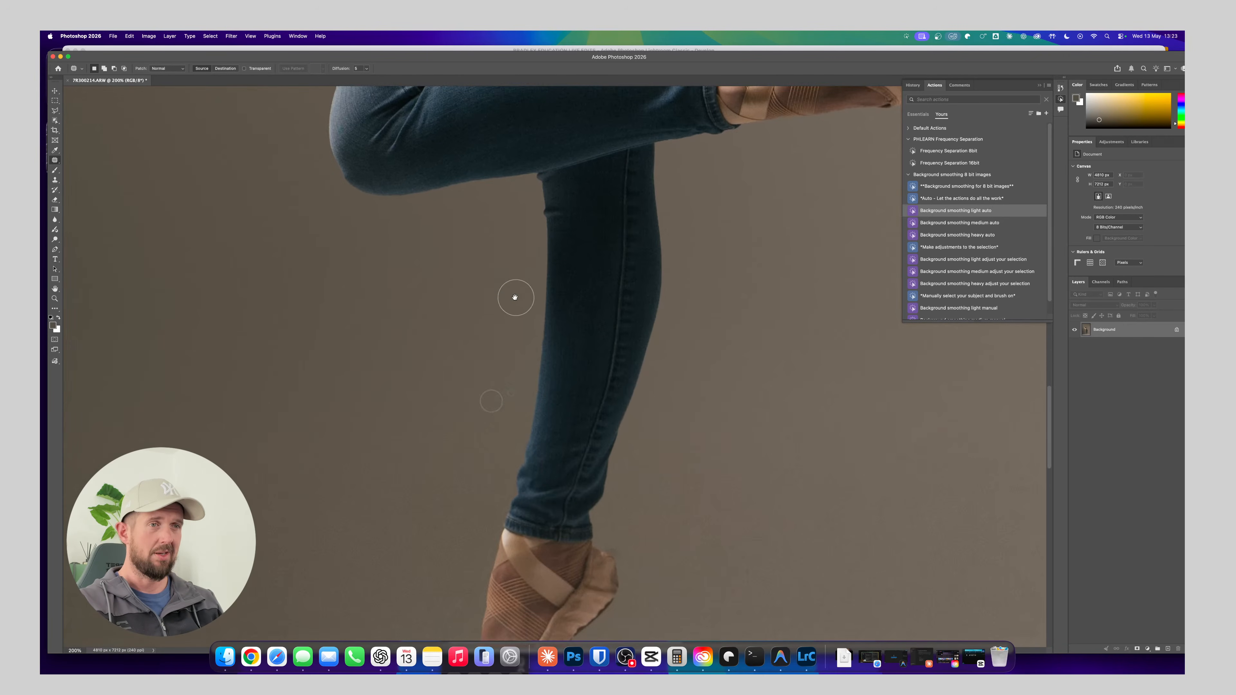
{"action": "scroll", "coordinate": [535, 350], "scroll_direction": "down", "scroll_amount": 2}
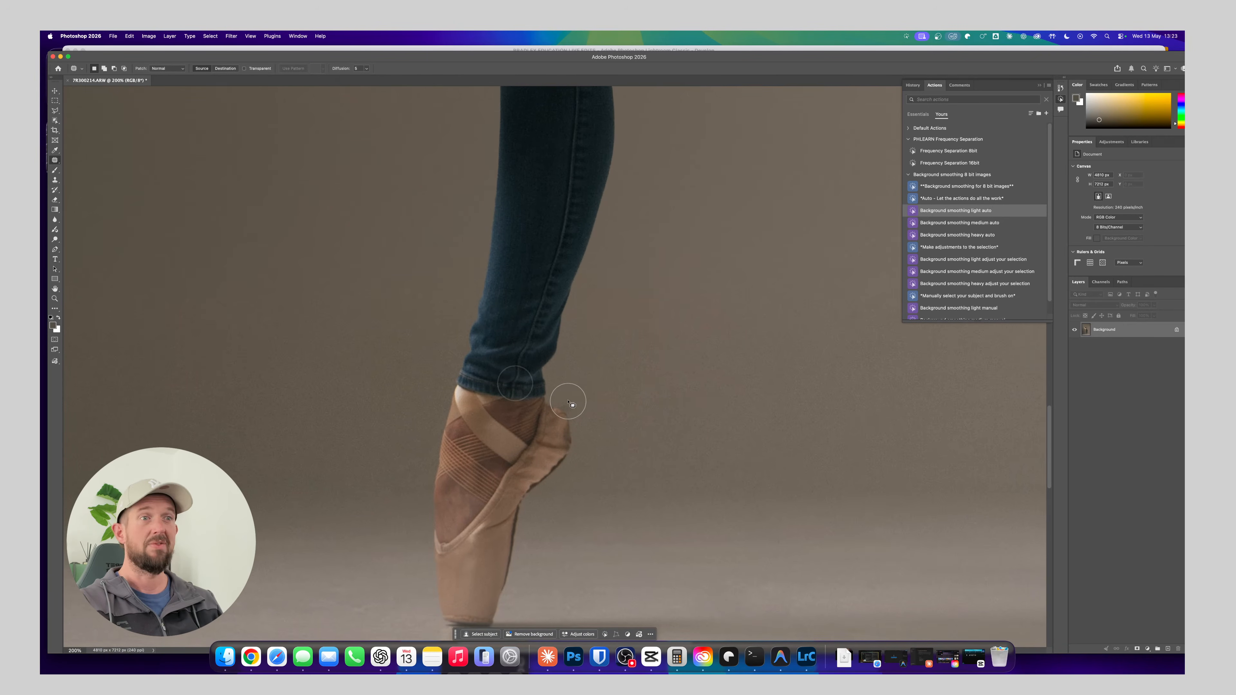
{"action": "scroll", "coordinate": [521, 347], "scroll_direction": "up", "scroll_amount": 15}
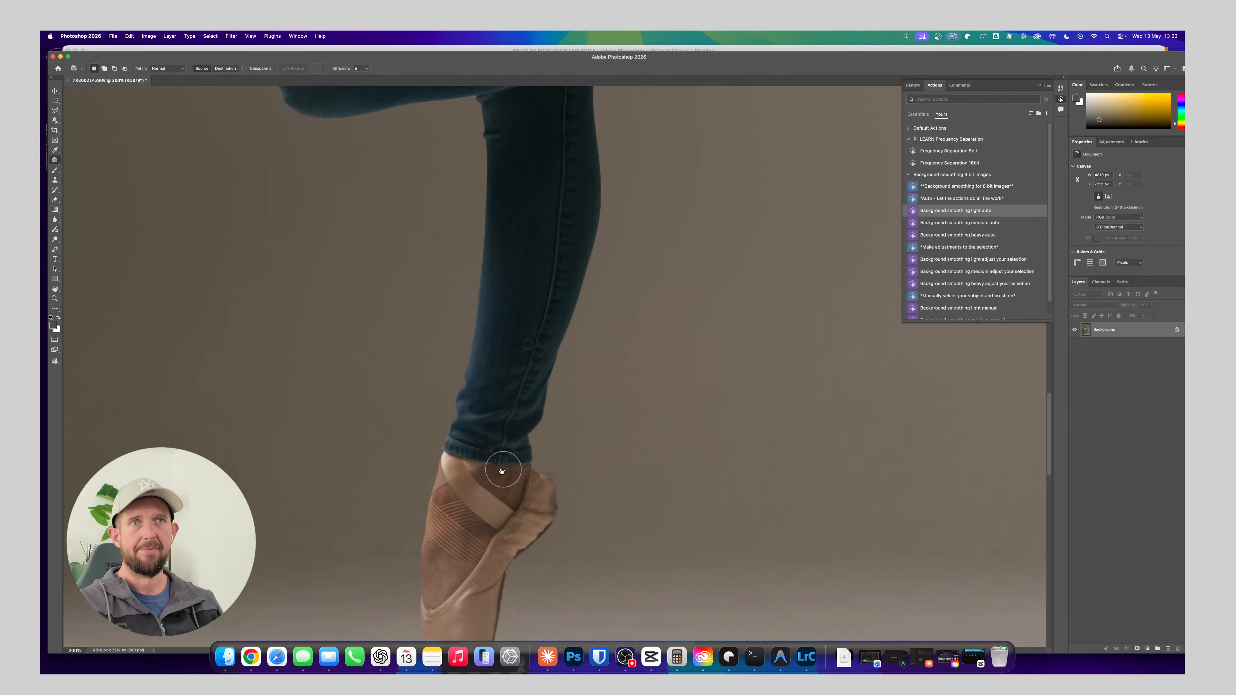
{"action": "scroll", "coordinate": [513, 389], "scroll_direction": "up", "scroll_amount": 10}
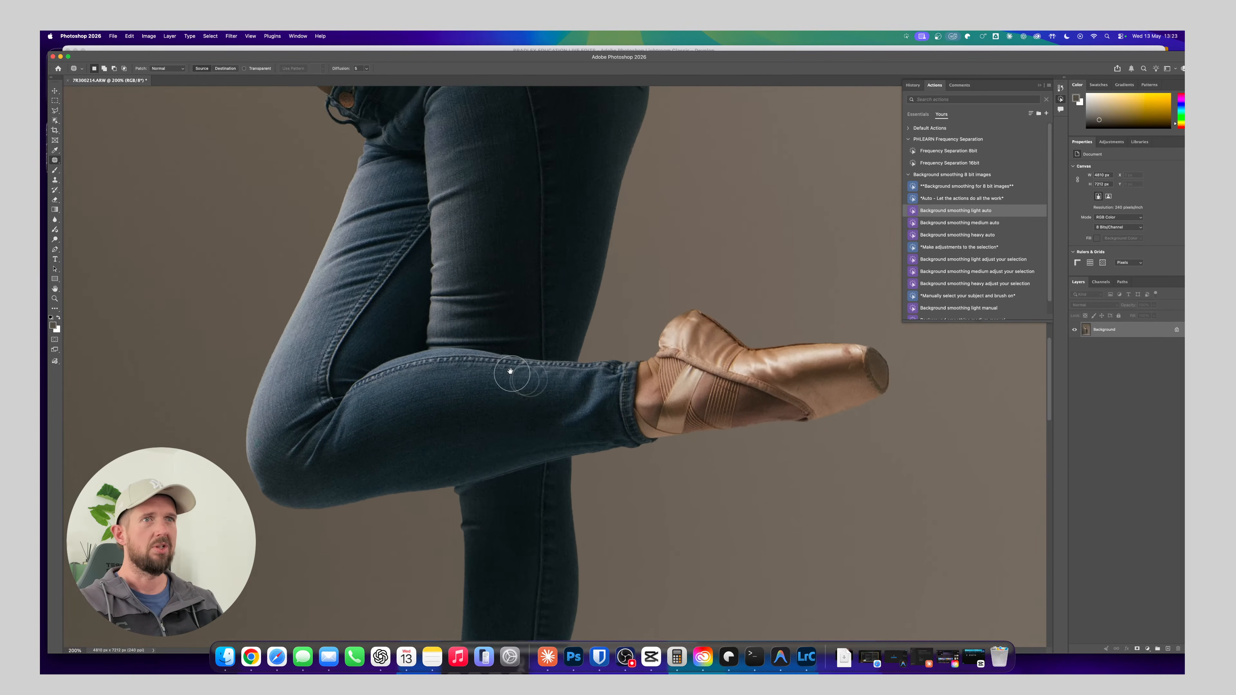
{"action": "scroll", "coordinate": [536, 358], "scroll_direction": "down", "scroll_amount": 2}
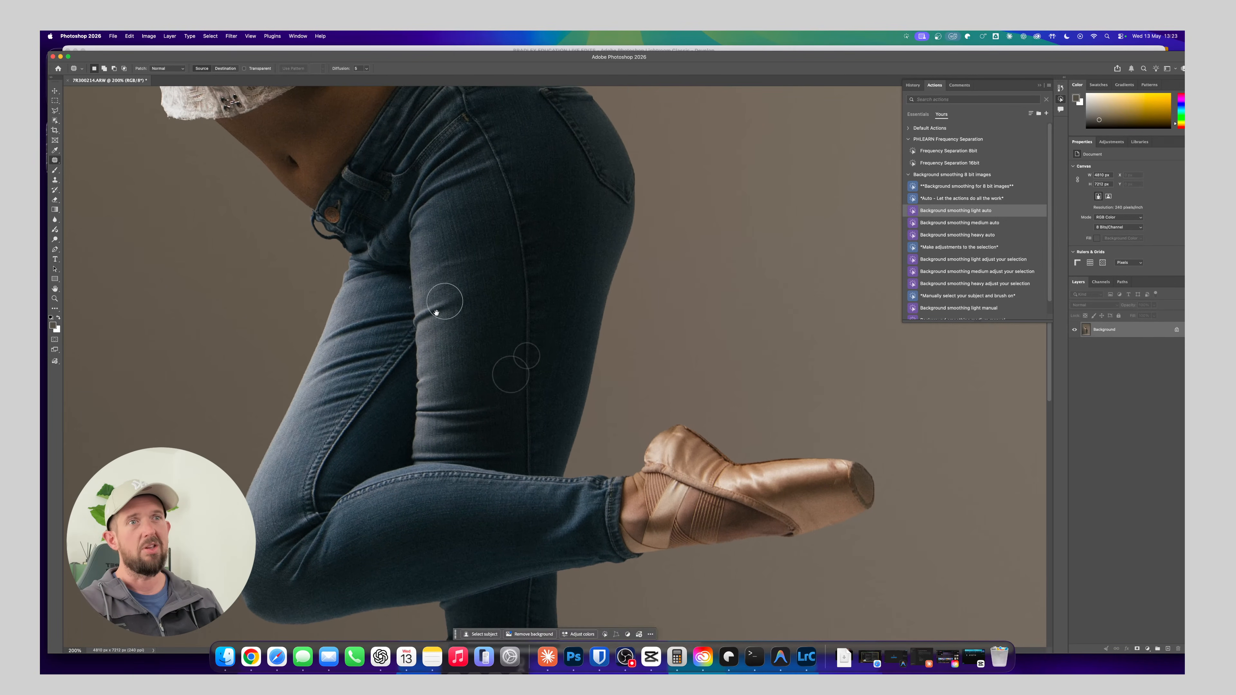
{"action": "scroll", "coordinate": [425, 351], "scroll_direction": "down", "scroll_amount": 2}
{"action": "scroll", "coordinate": [474, 353], "scroll_direction": "up", "scroll_amount": 20}
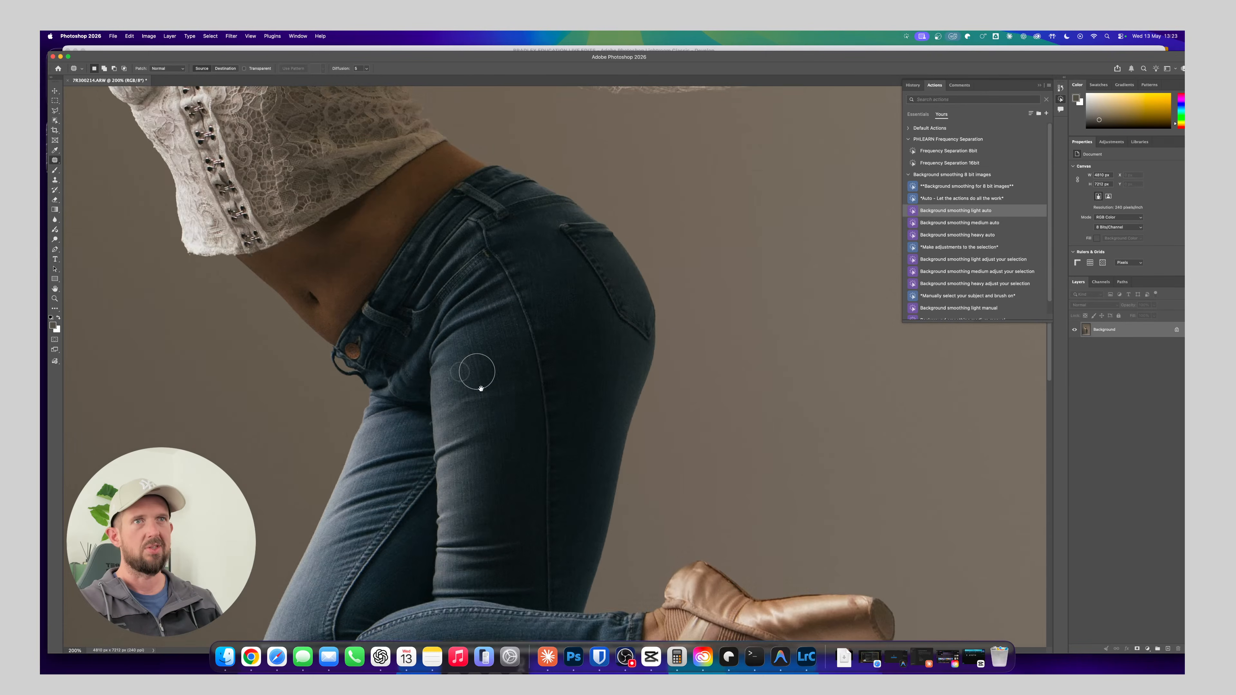
Check the dancer's face, neck and shoulders both in a wider view and close up at 200%
{"action": "scroll", "coordinate": [462, 420], "scroll_direction": "up", "scroll_amount": 15}
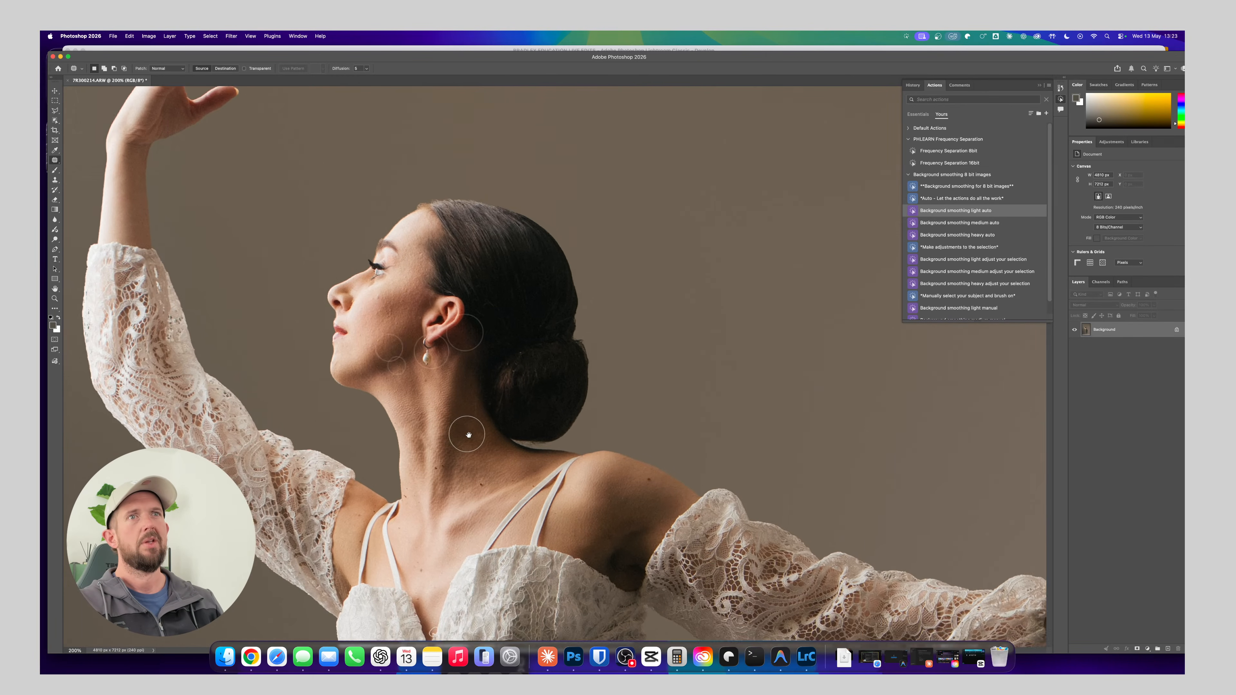
{"action": "key", "text": "super+minus"}
{"action": "key", "text": "super+minus"}
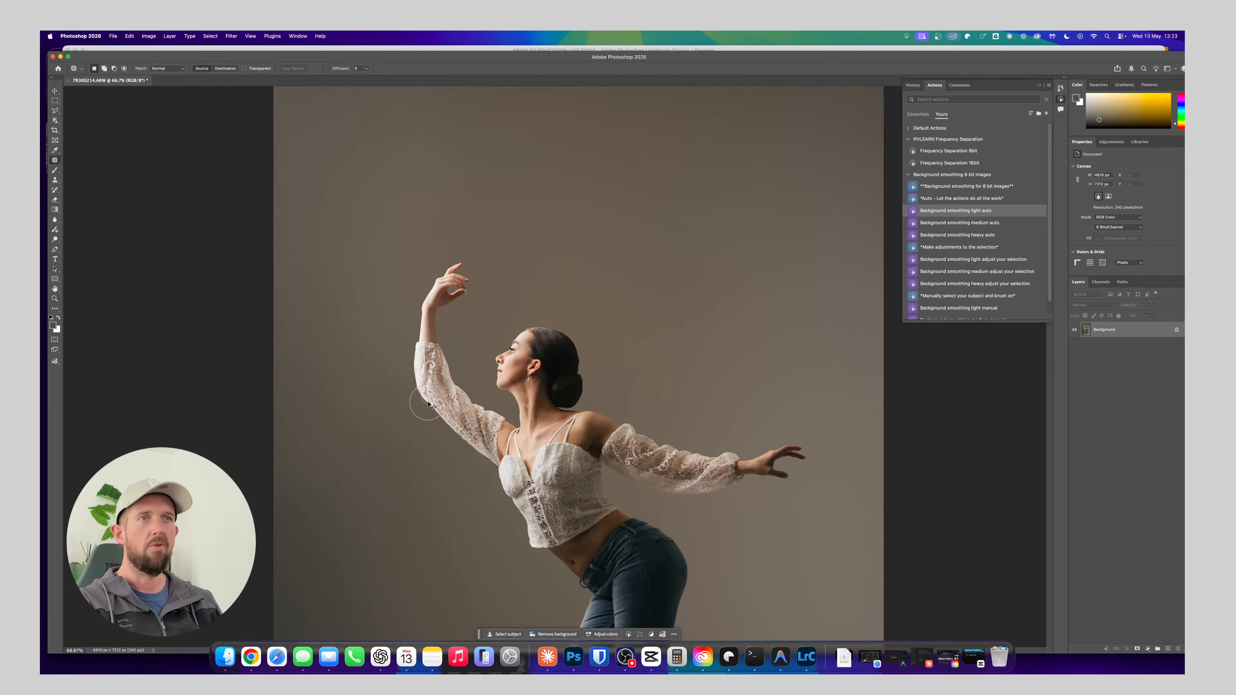
{"action": "key", "text": "super+plus"}
{"action": "key", "text": "super+plus"}
{"action": "key", "text": "super+plus"}
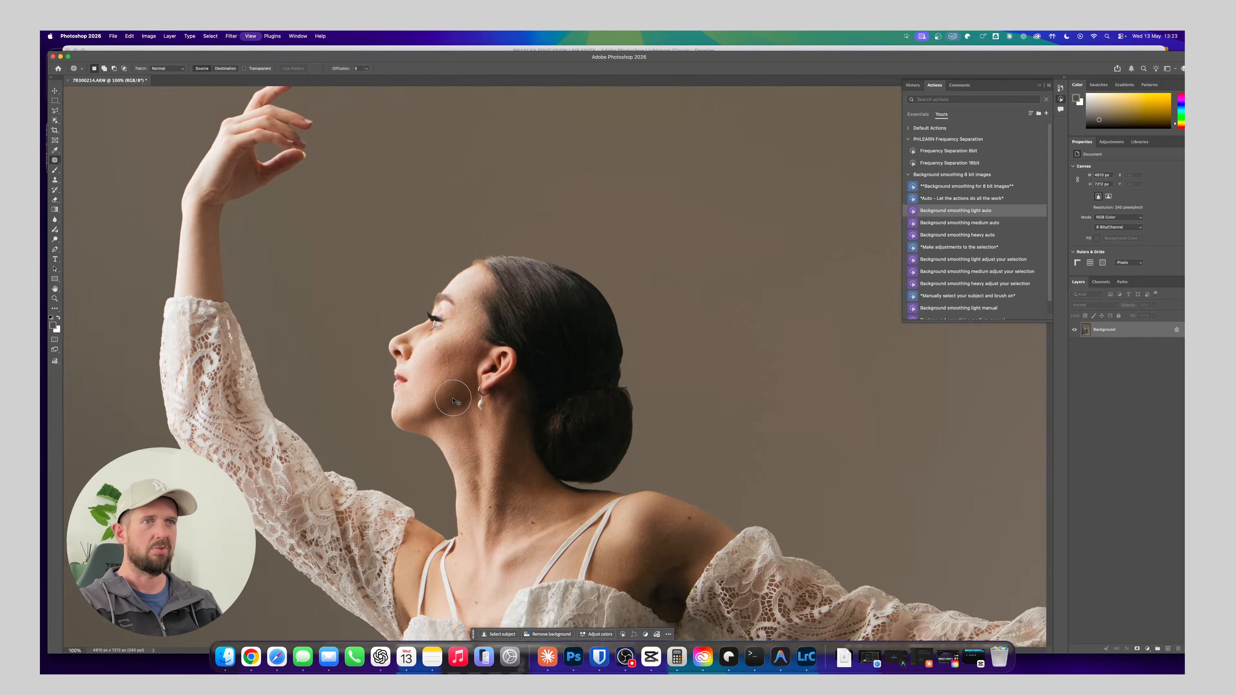
{"action": "left_click_drag", "start_coordinate": [521, 411], "coordinate": [538, 336]}
{"action": "key", "text": "super+minus"}
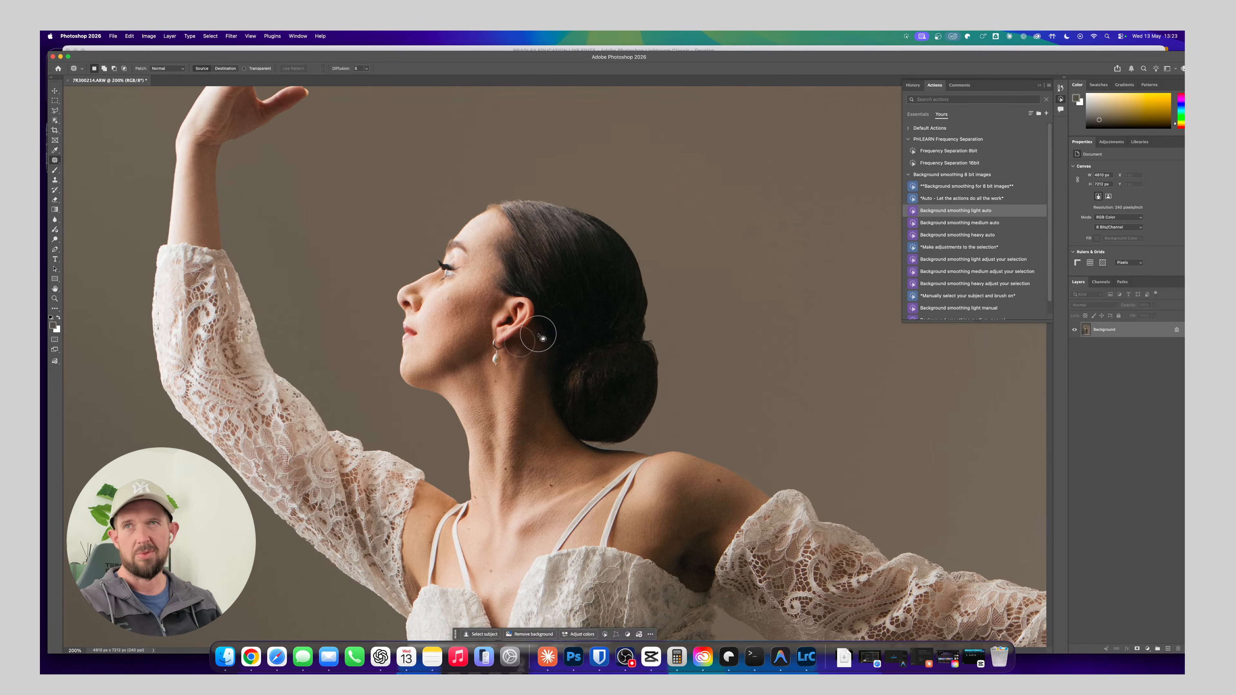
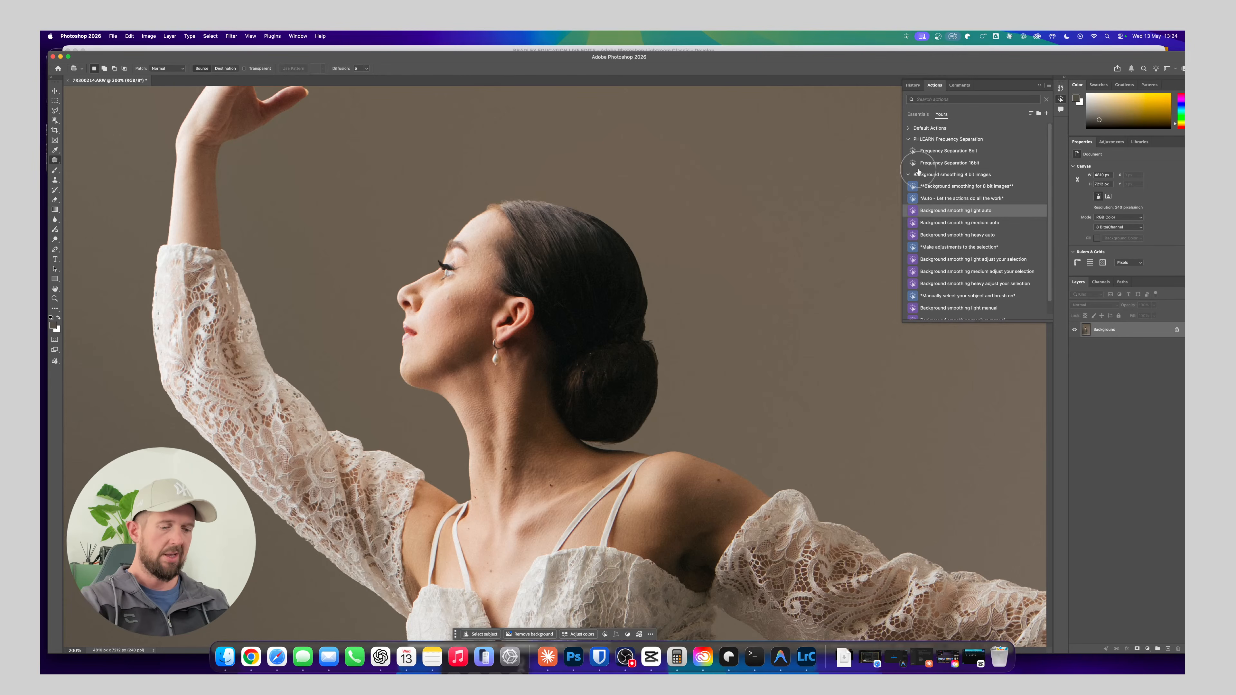
Examine the dancer's face, neck and shoulders at 400% for skin texture that needs retouching
{"action": "key", "text": "super+equal"}
{"action": "key", "text": "super+equal"}
{"action": "left_click_drag", "start_coordinate": [527, 195], "coordinate": [642, 353]}
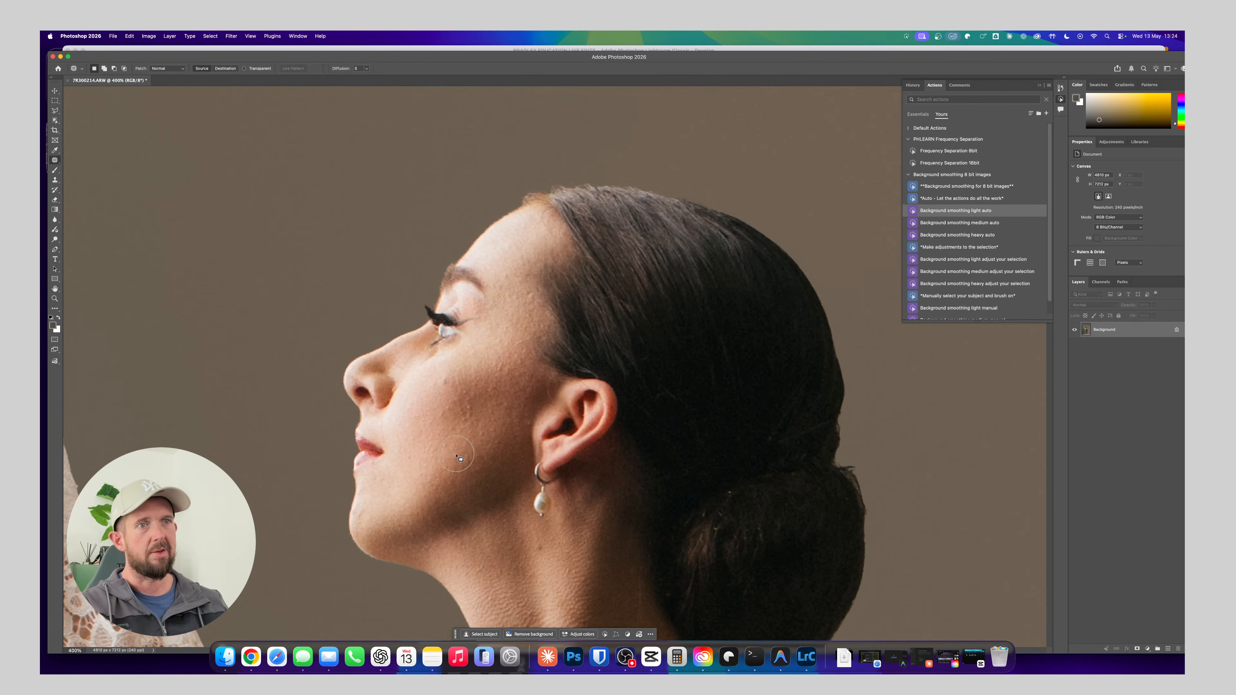
{"action": "left_click_drag", "start_coordinate": [452, 448], "coordinate": [472, 378]}
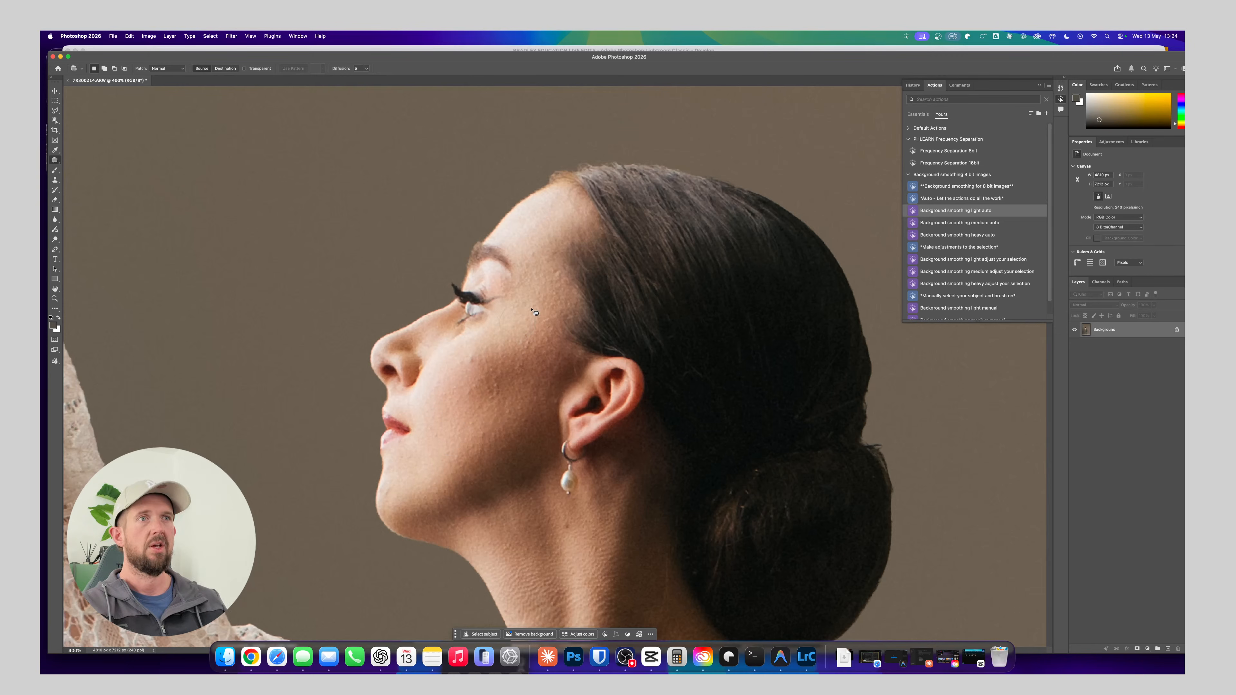
{"action": "scroll", "coordinate": [466, 418], "scroll_direction": "down", "scroll_amount": 10}
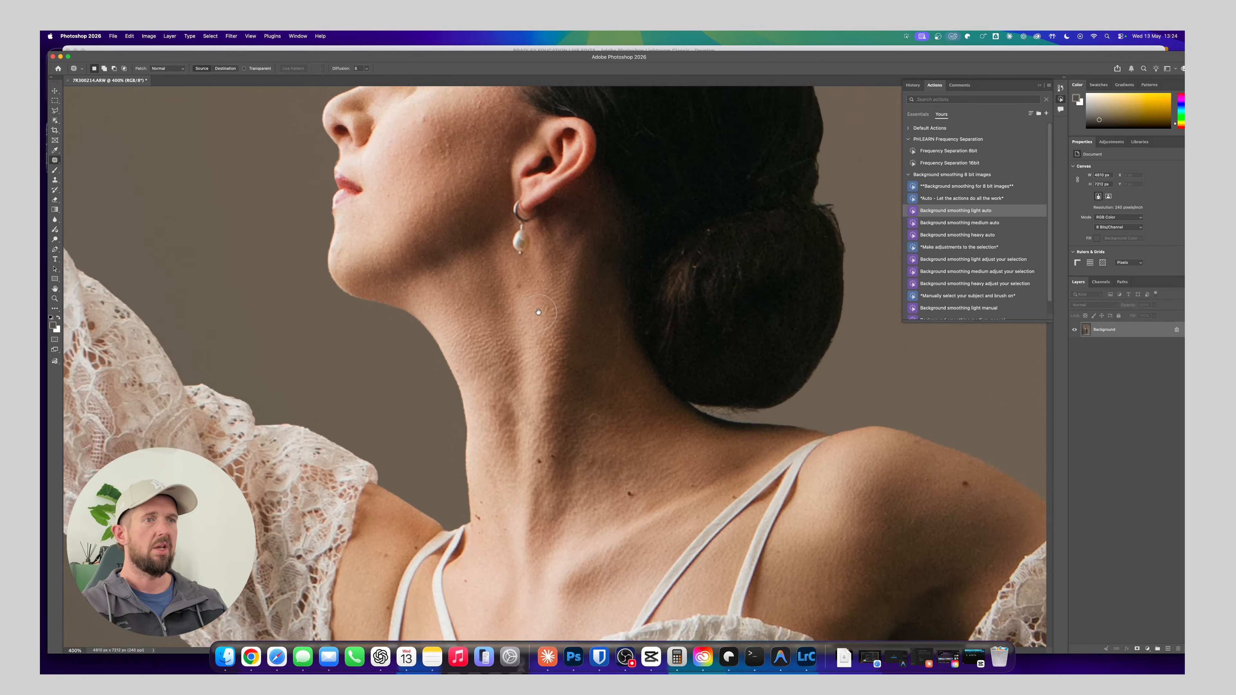
{"action": "scroll", "coordinate": [536, 294], "scroll_direction": "down", "scroll_amount": 3}
{"action": "scroll", "coordinate": [539, 390], "scroll_direction": "down", "scroll_amount": 3}
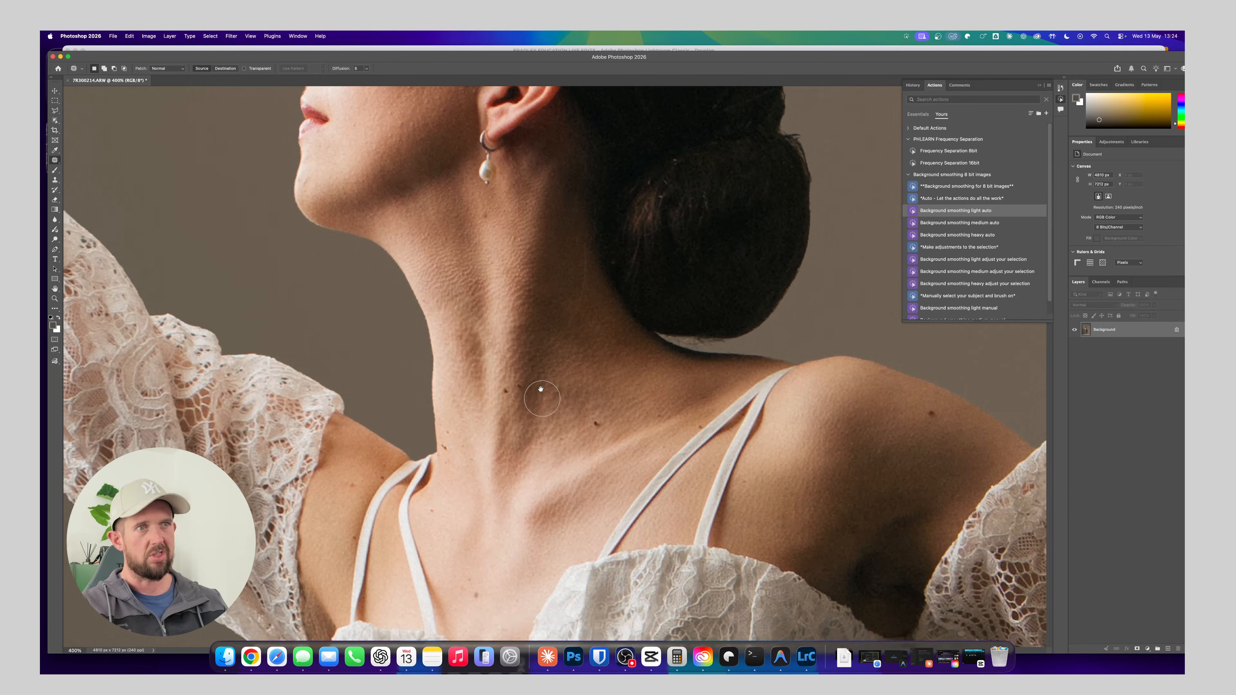
{"action": "scroll", "coordinate": [540, 349], "scroll_direction": "up", "scroll_amount": 10}
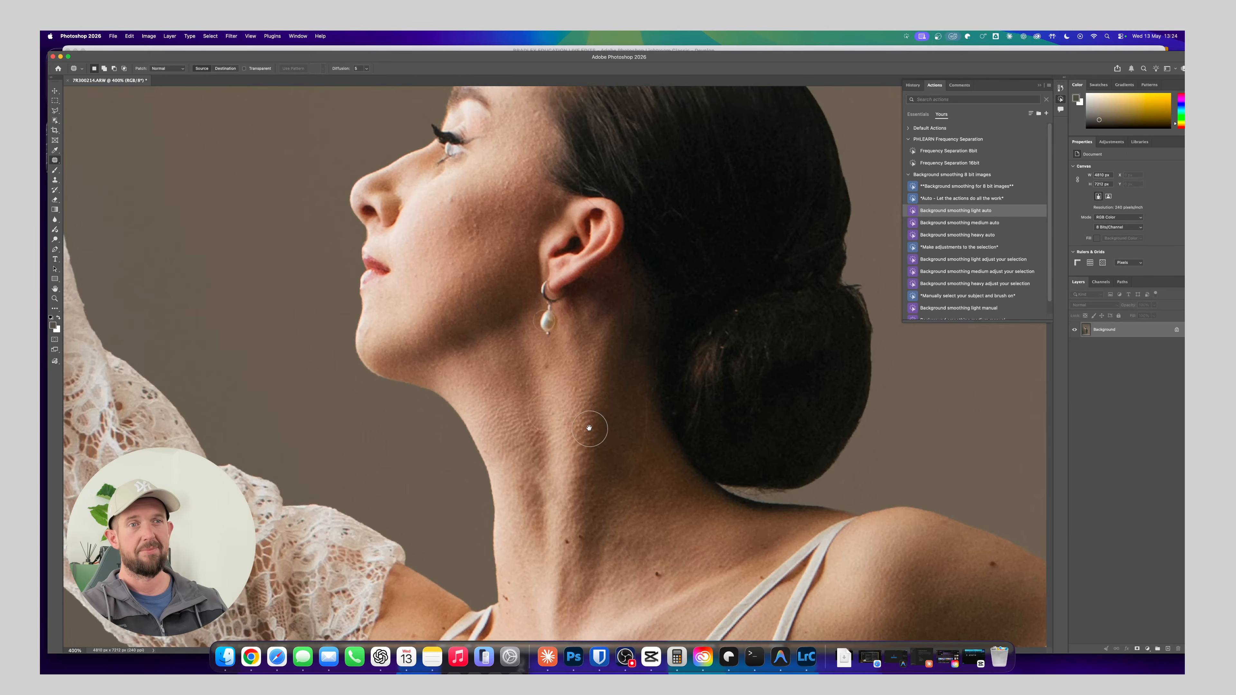
{"action": "scroll", "coordinate": [515, 341], "scroll_direction": "up", "scroll_amount": 3}
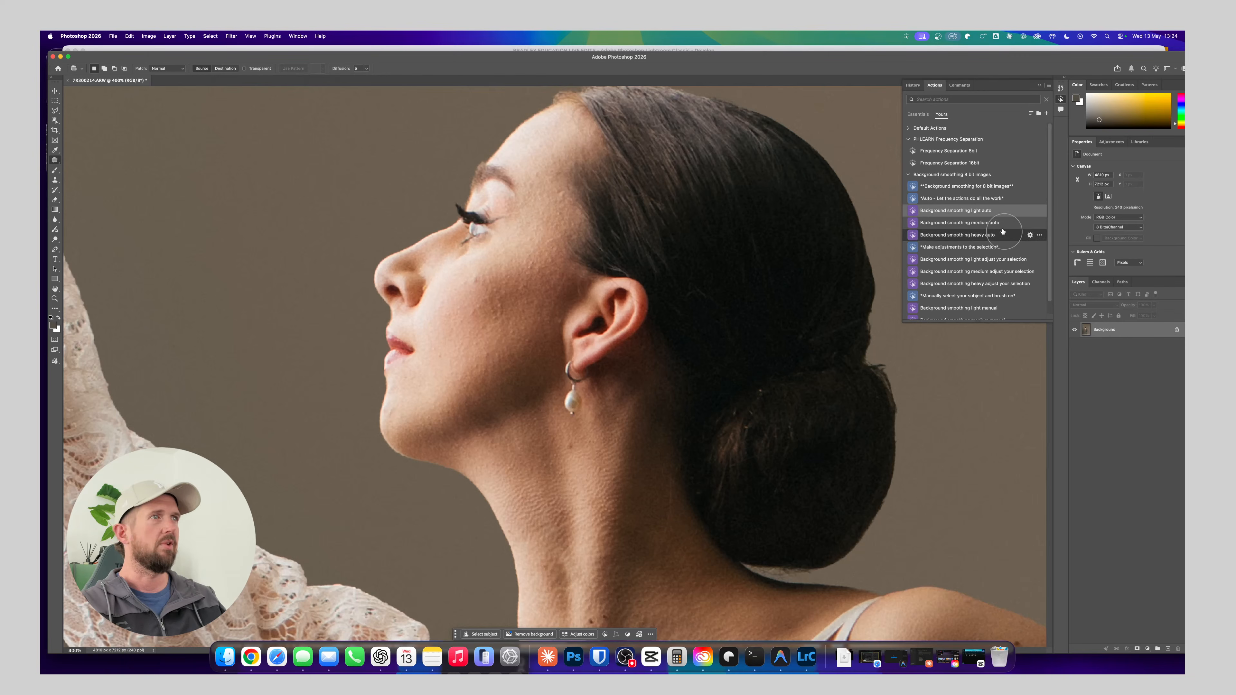
Run the Frequency Separation 8bit action with a Gaussian Blur radius of about 9 pixels to hide the skin texture
{"action": "left_click", "coordinate": [954, 150]}
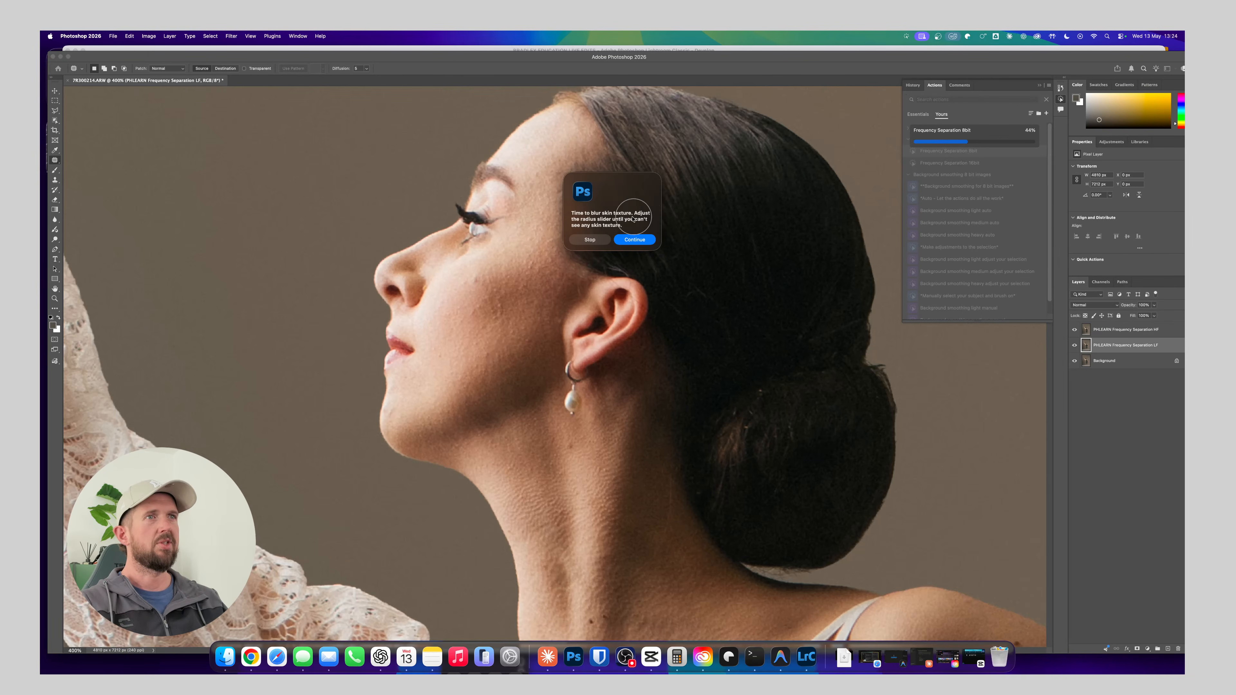
{"action": "left_click", "coordinate": [640, 239]}
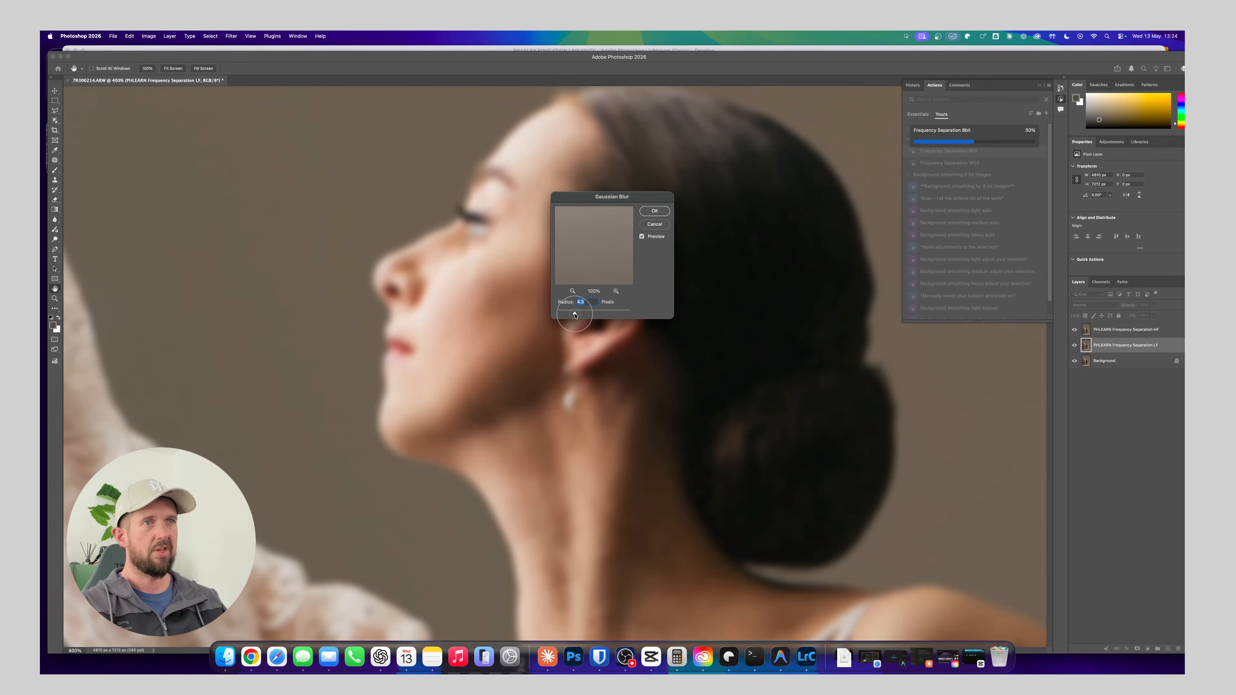
{"action": "left_click_drag", "start_coordinate": [574, 314], "coordinate": [580, 314]}
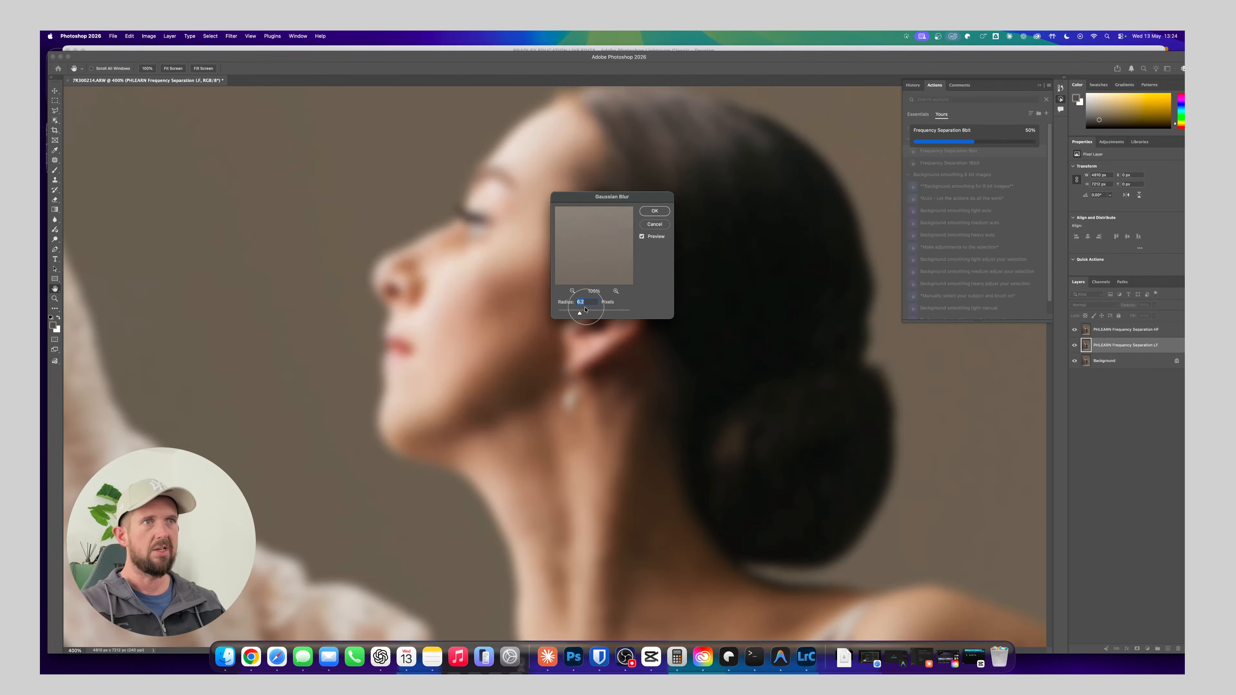
{"action": "left_click_drag", "start_coordinate": [592, 313], "coordinate": [586, 315]}
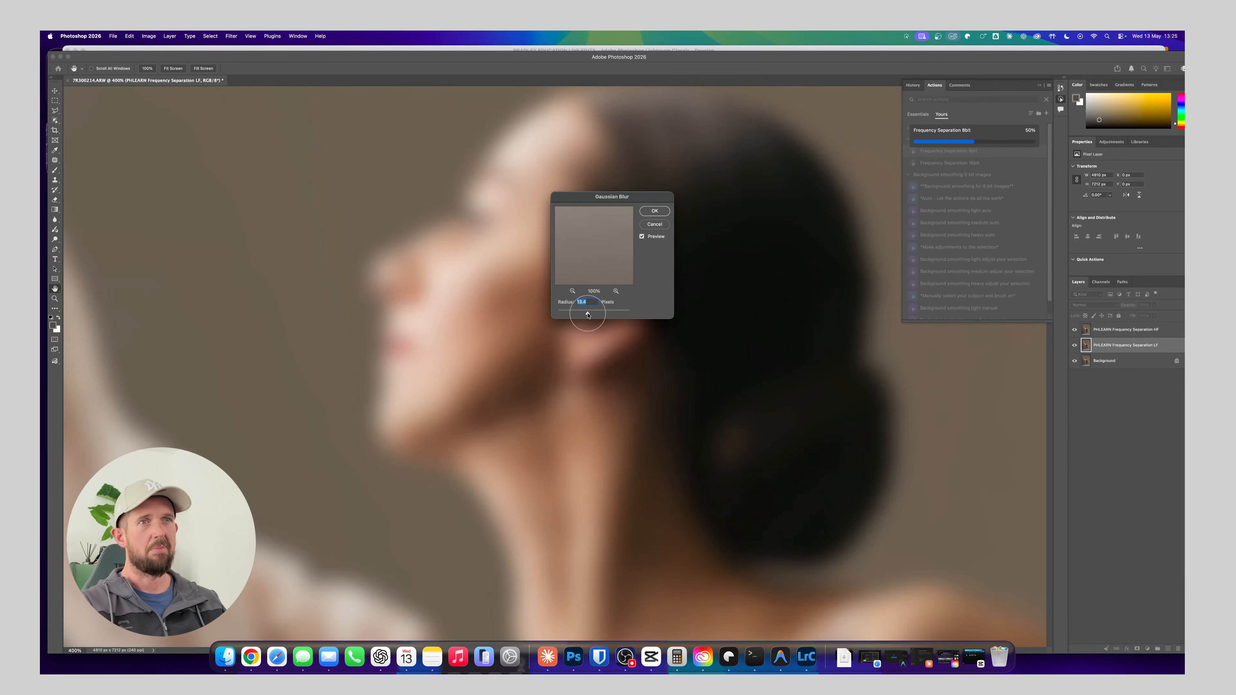
{"action": "left_click_drag", "start_coordinate": [580, 316], "coordinate": [573, 314]}
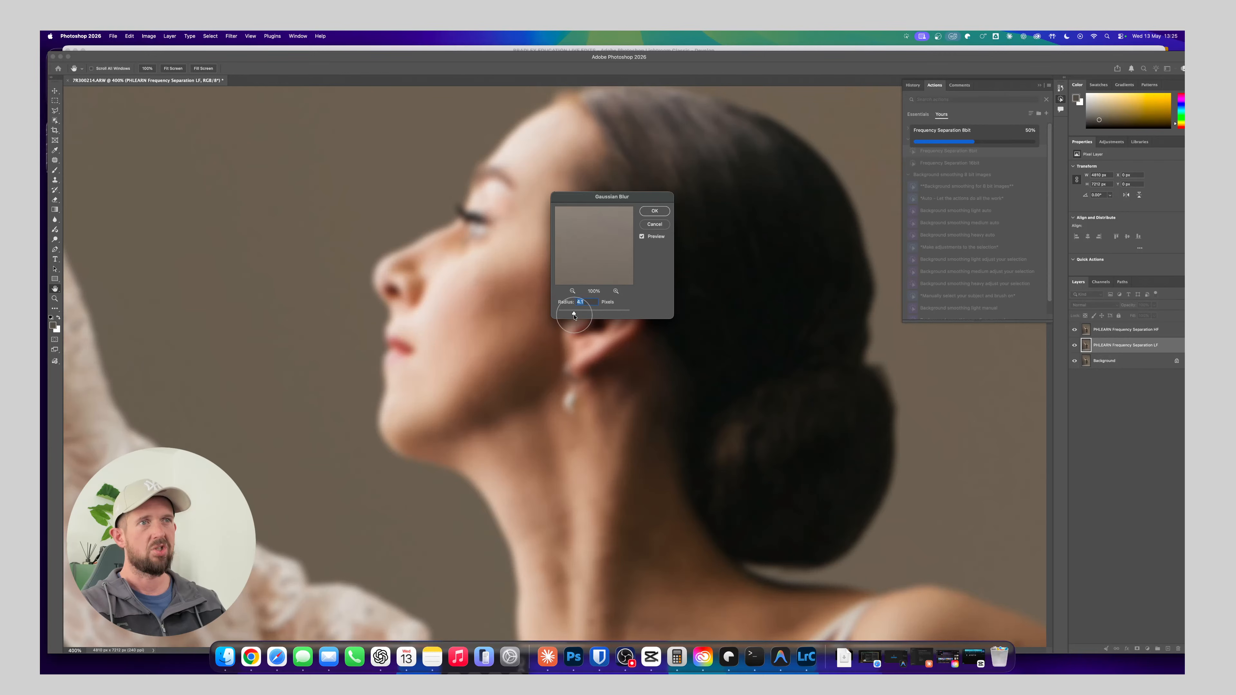
{"action": "left_click_drag", "start_coordinate": [580, 315], "coordinate": [584, 316]}
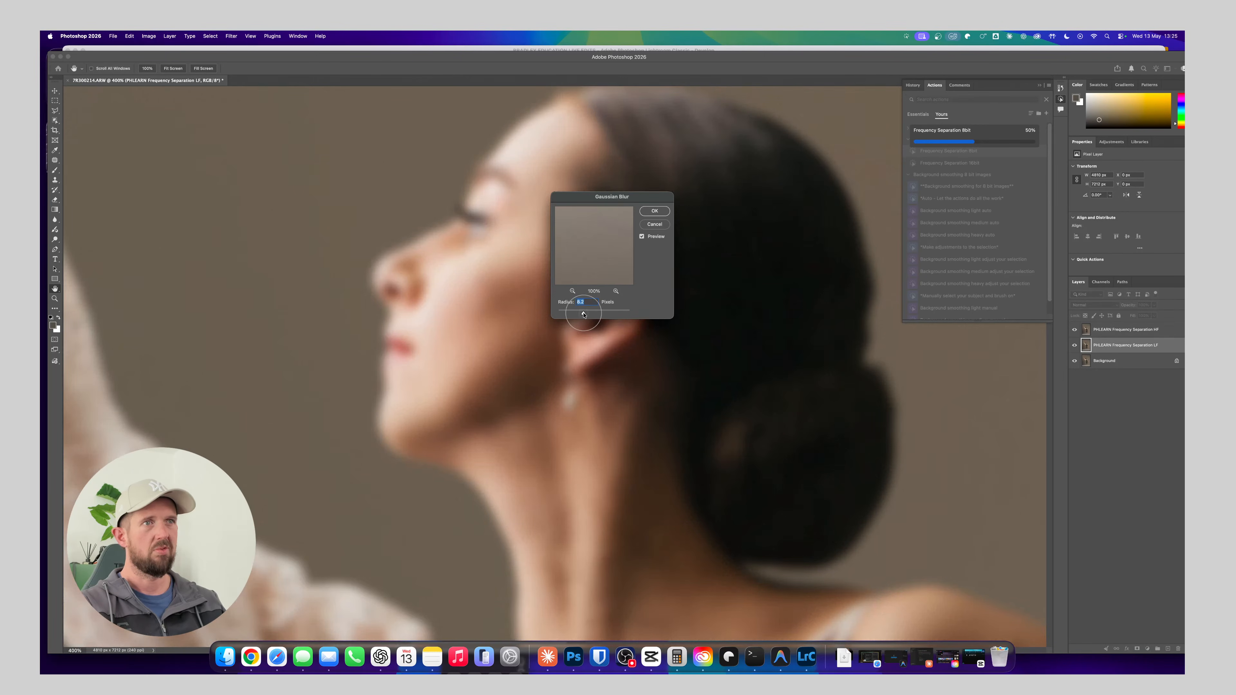
{"action": "left_click", "coordinate": [655, 211]}
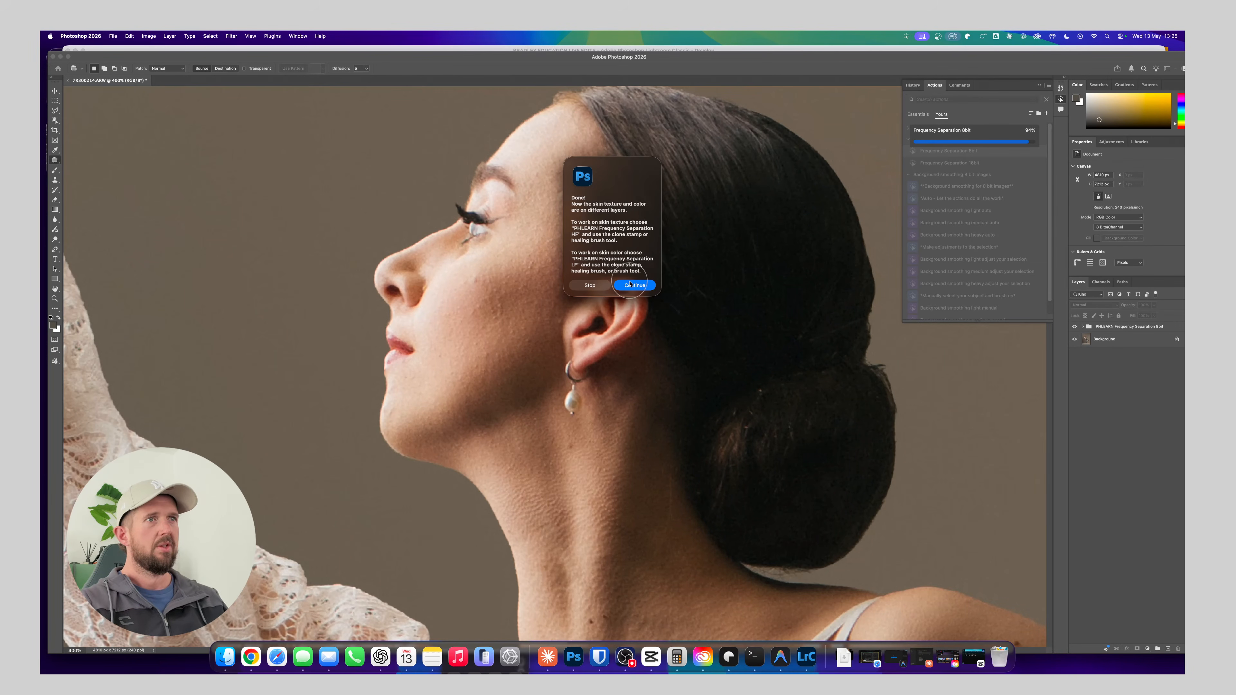
{"action": "left_click", "coordinate": [633, 285]}
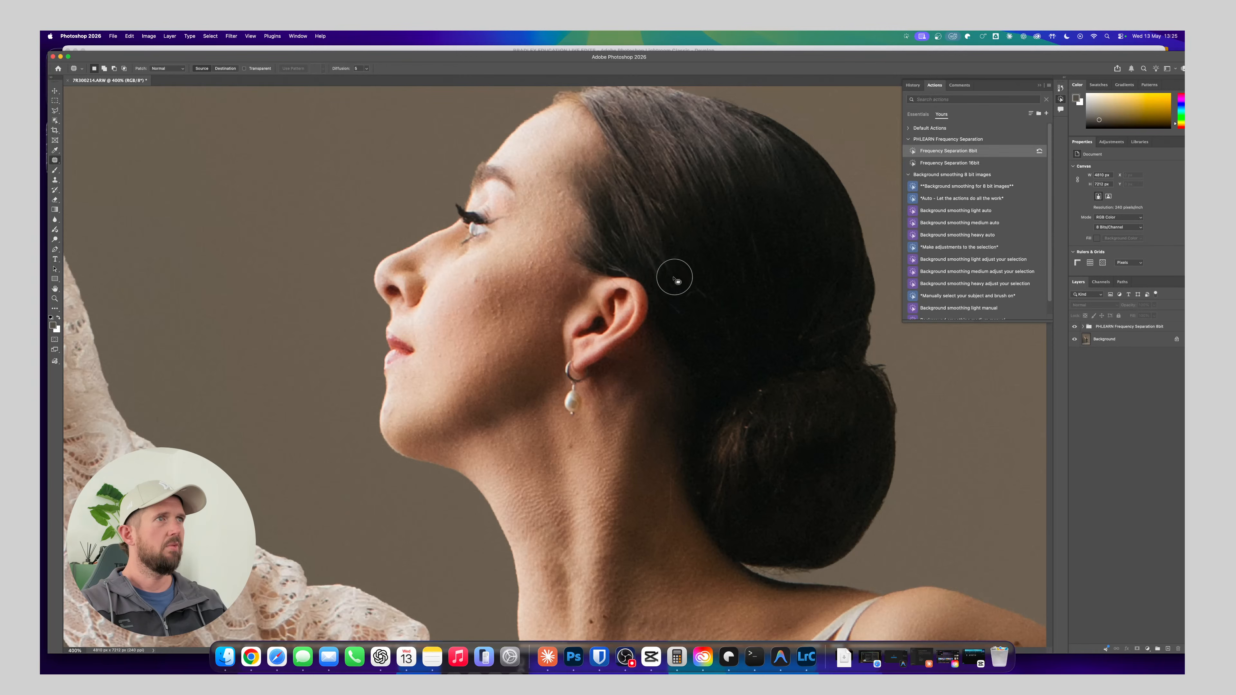
Select the HF texture layer inside the frequency separation group, and preview the HF and LF layers by hiding and reshowing each
{"action": "left_click", "coordinate": [1083, 326]}
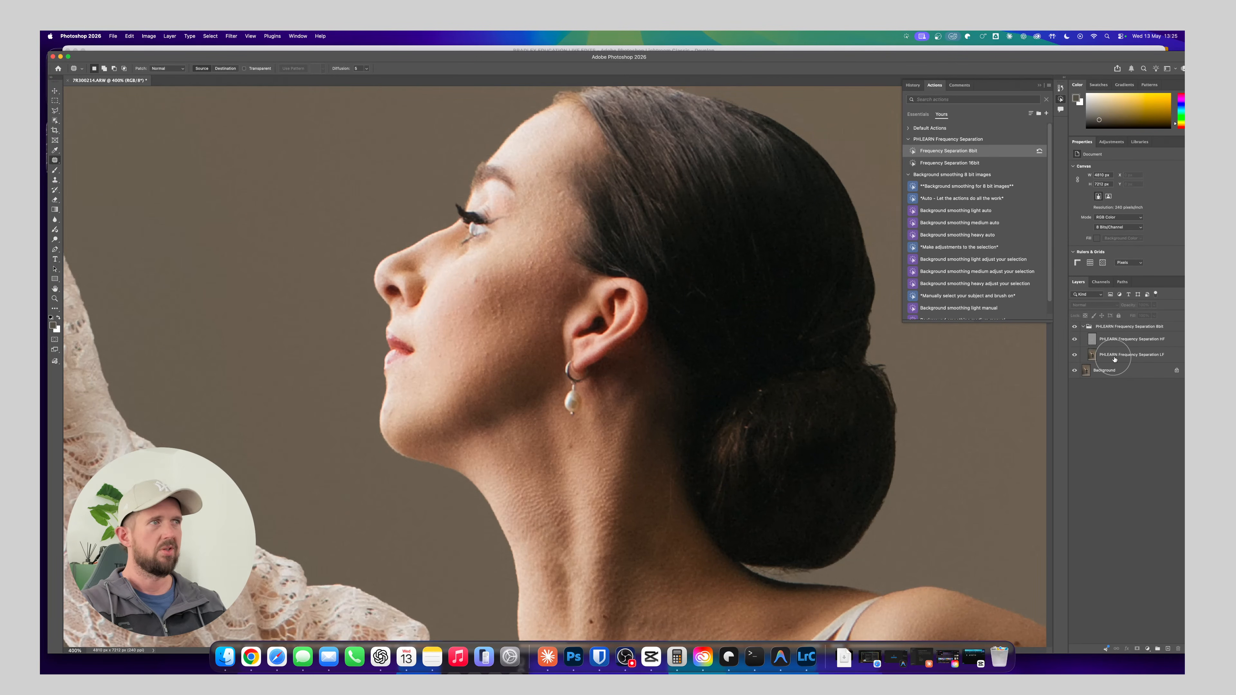
{"action": "left_click", "coordinate": [1092, 341]}
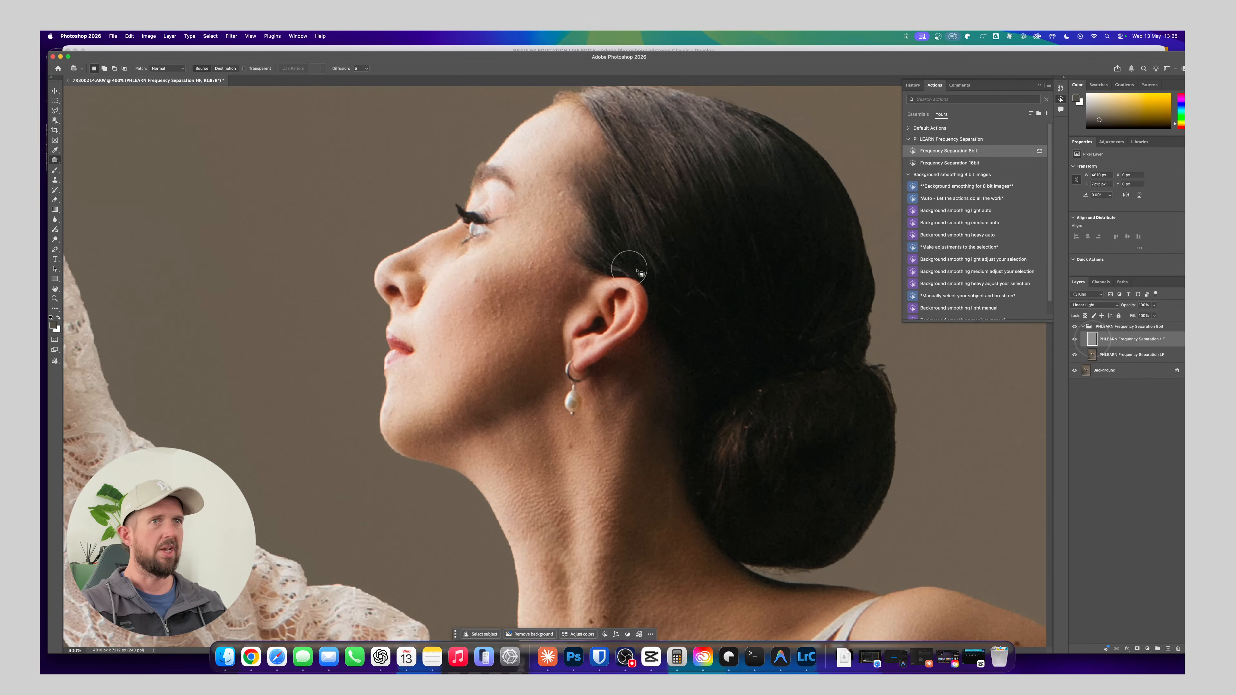
{"action": "left_click", "coordinate": [1075, 340]}
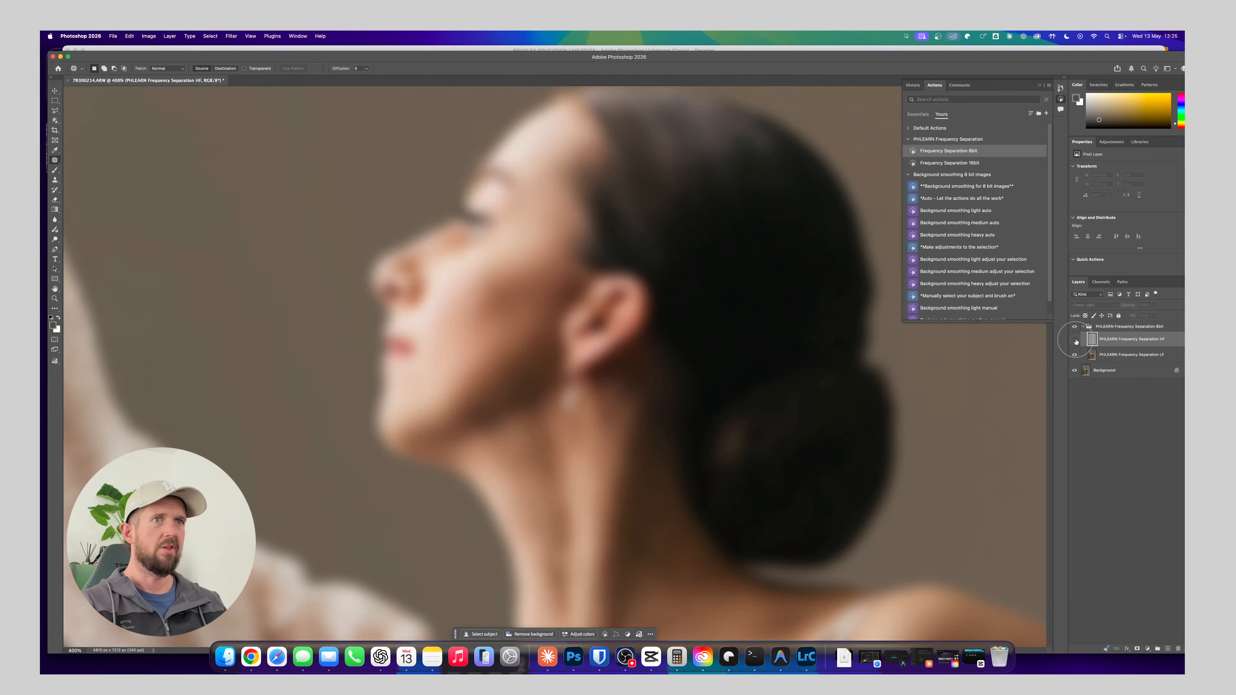
{"action": "left_click", "coordinate": [1075, 340]}
{"action": "left_click", "coordinate": [1075, 355]}
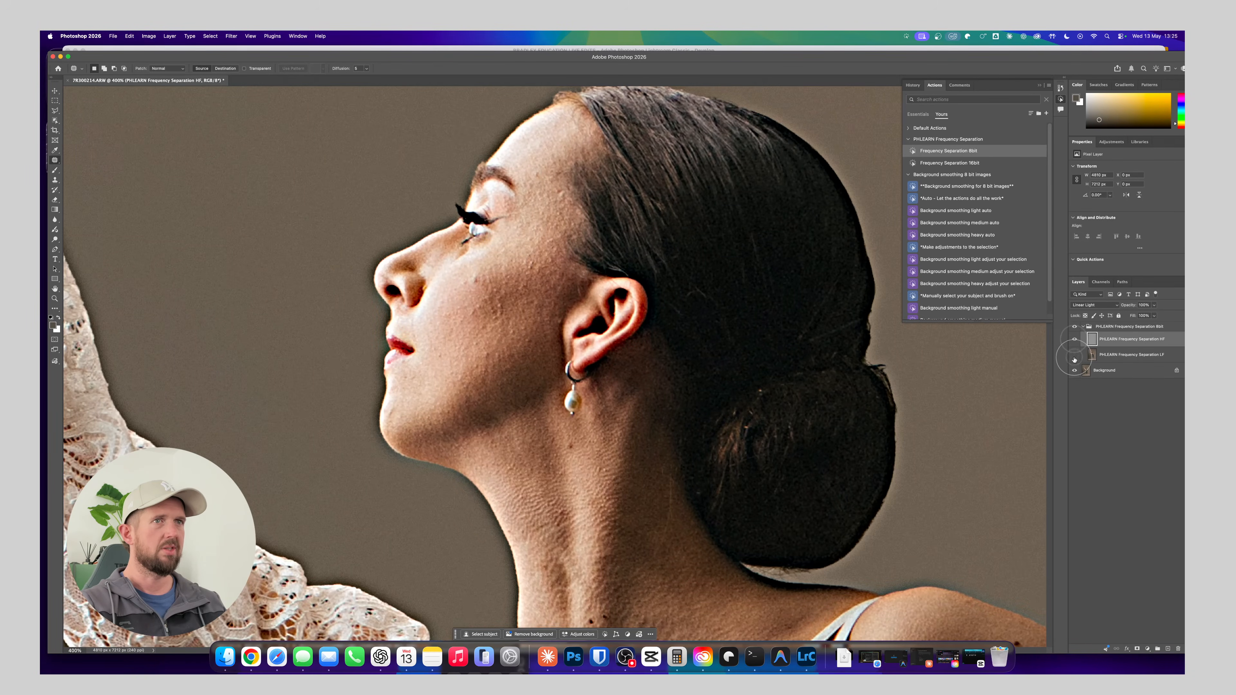
{"action": "left_click", "coordinate": [1075, 356]}
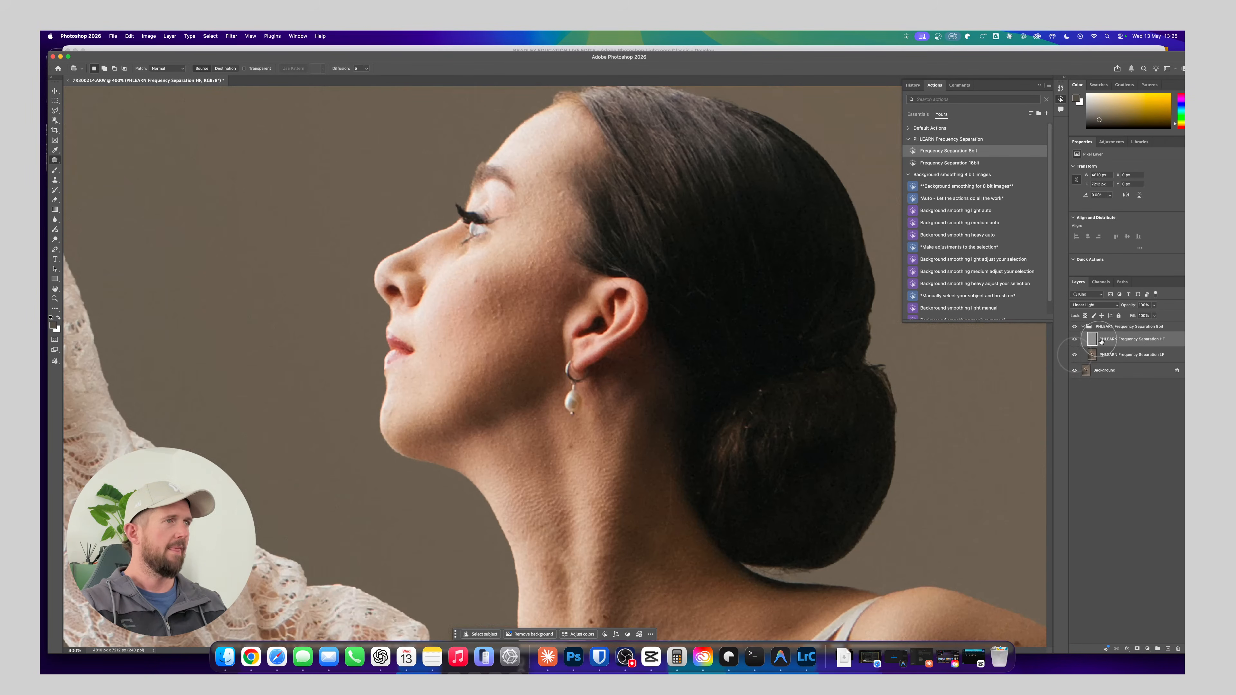
Cover the blemishes on the lower cheek beside the mouth with clean texture on the HF layer, using a smaller Clone Stamp brush
{"action": "left_click_drag", "start_coordinate": [470, 282], "coordinate": [496, 324]}
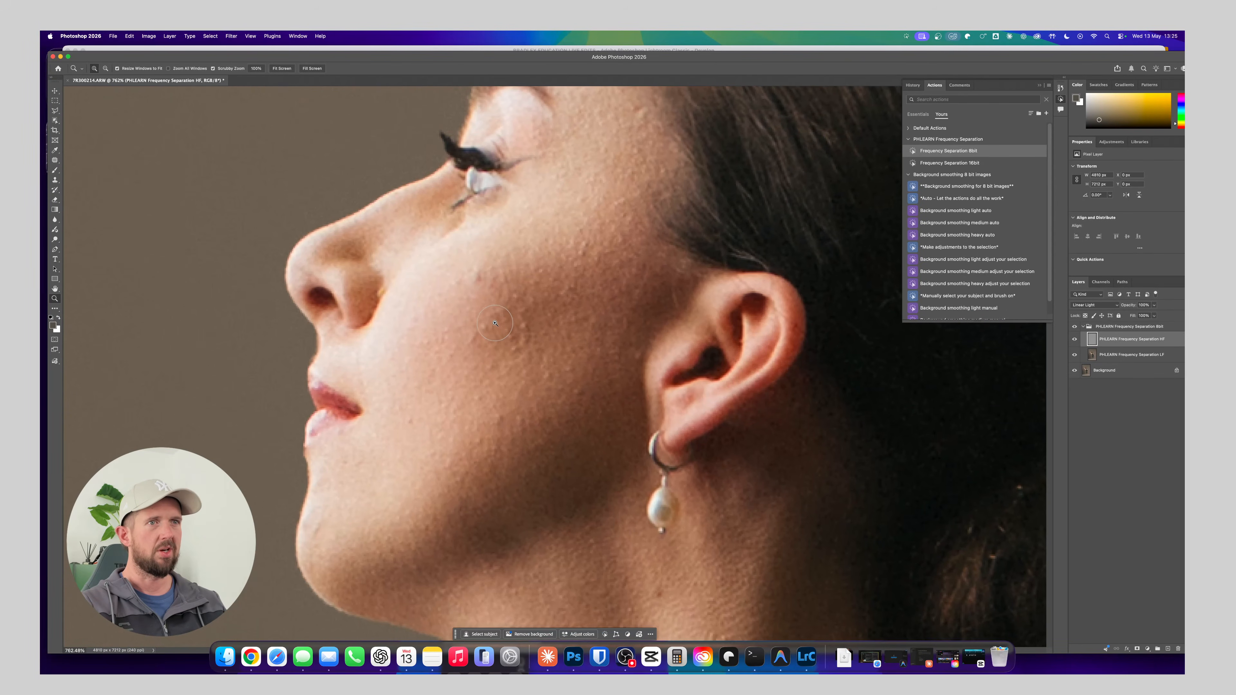
{"action": "right_click", "coordinate": [55, 164]}
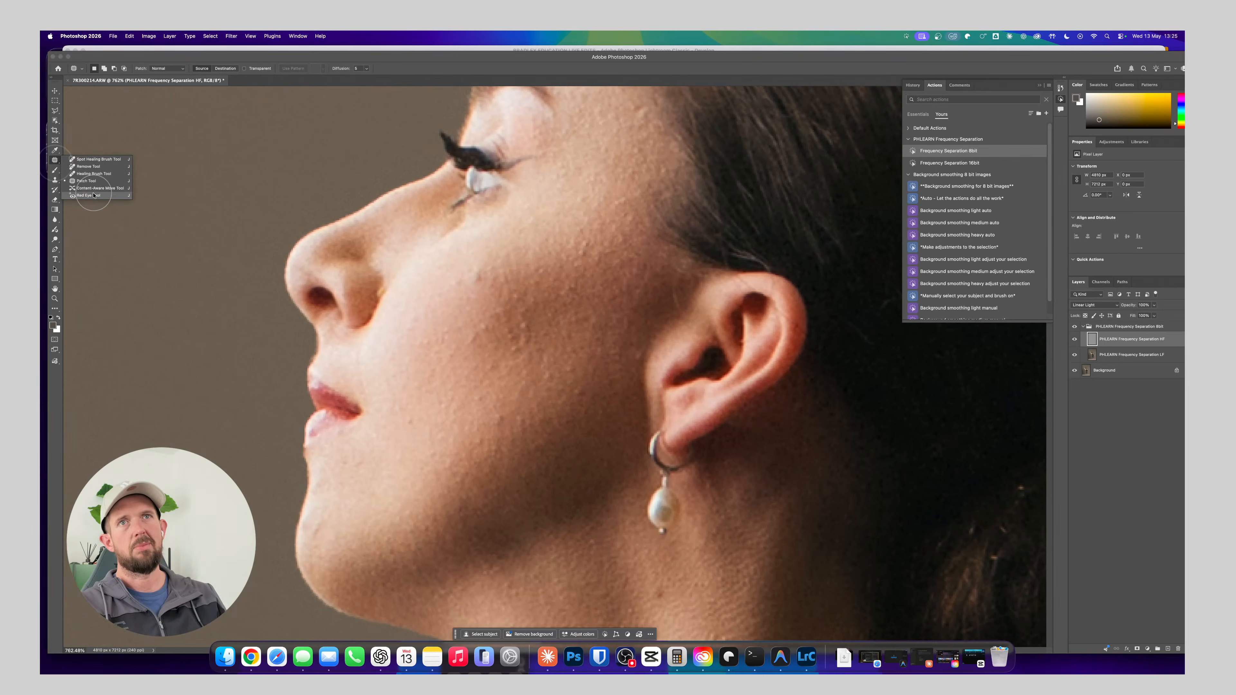
{"action": "left_click", "coordinate": [93, 167]}
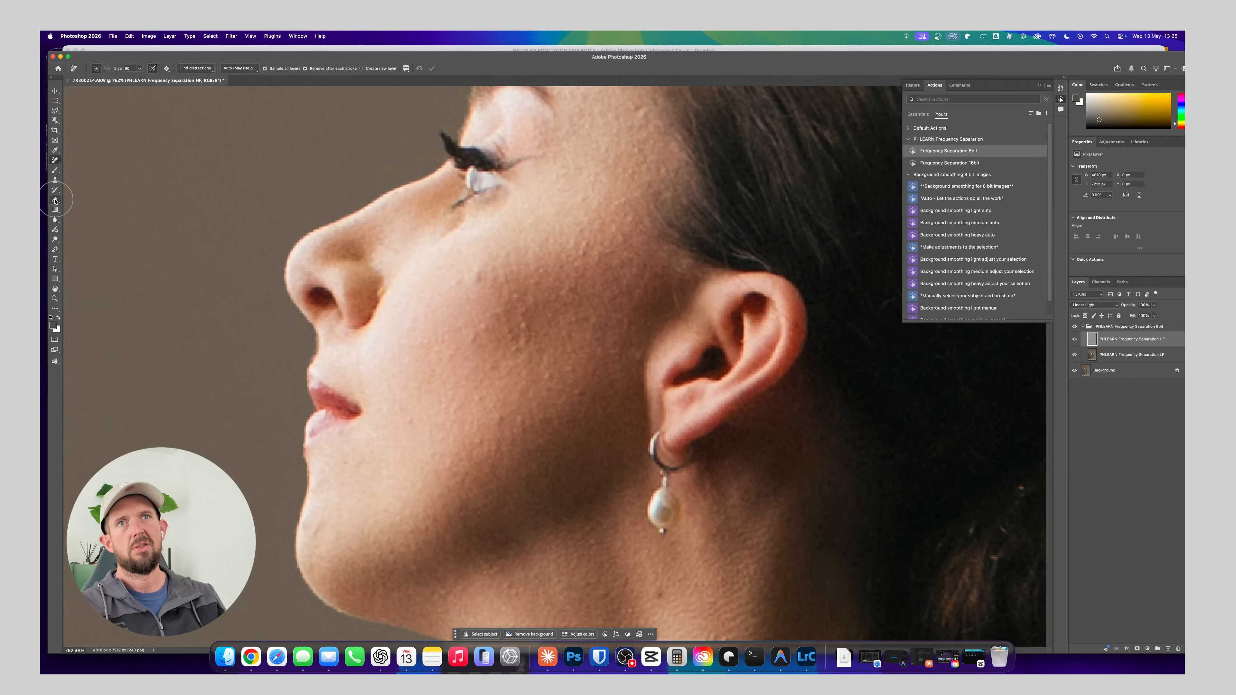
{"action": "left_click", "coordinate": [56, 200]}
{"action": "left_click", "coordinate": [55, 190]}
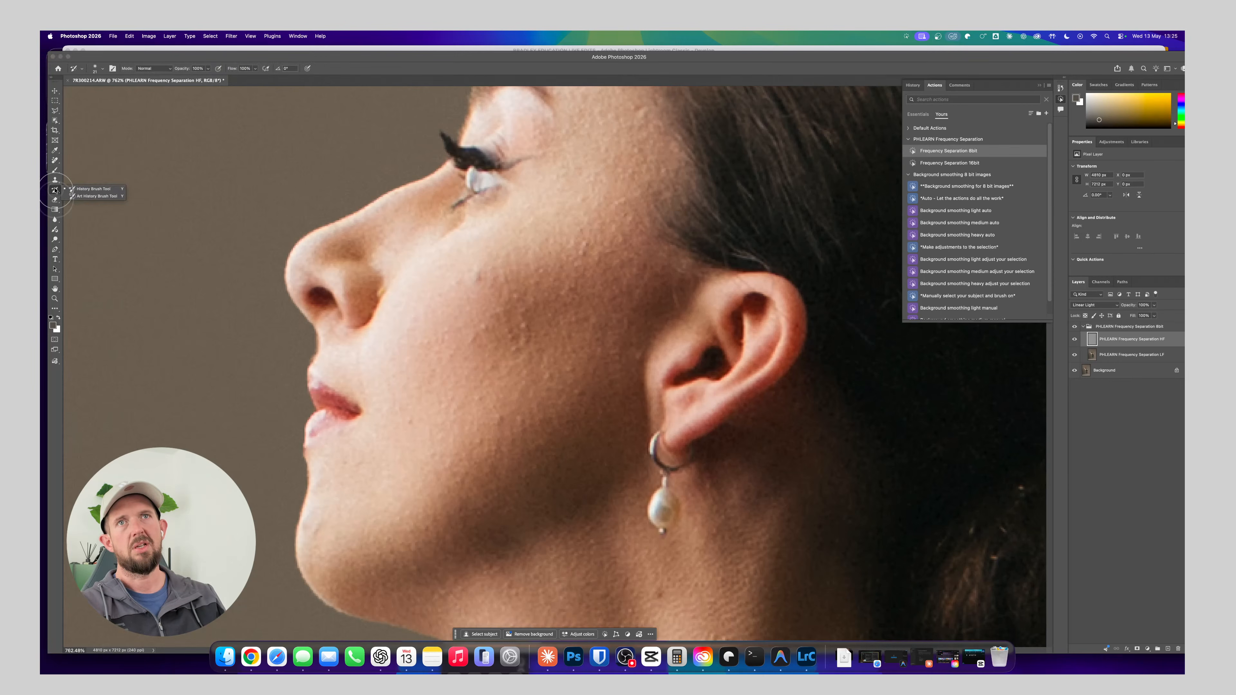
{"action": "left_click", "coordinate": [55, 180]}
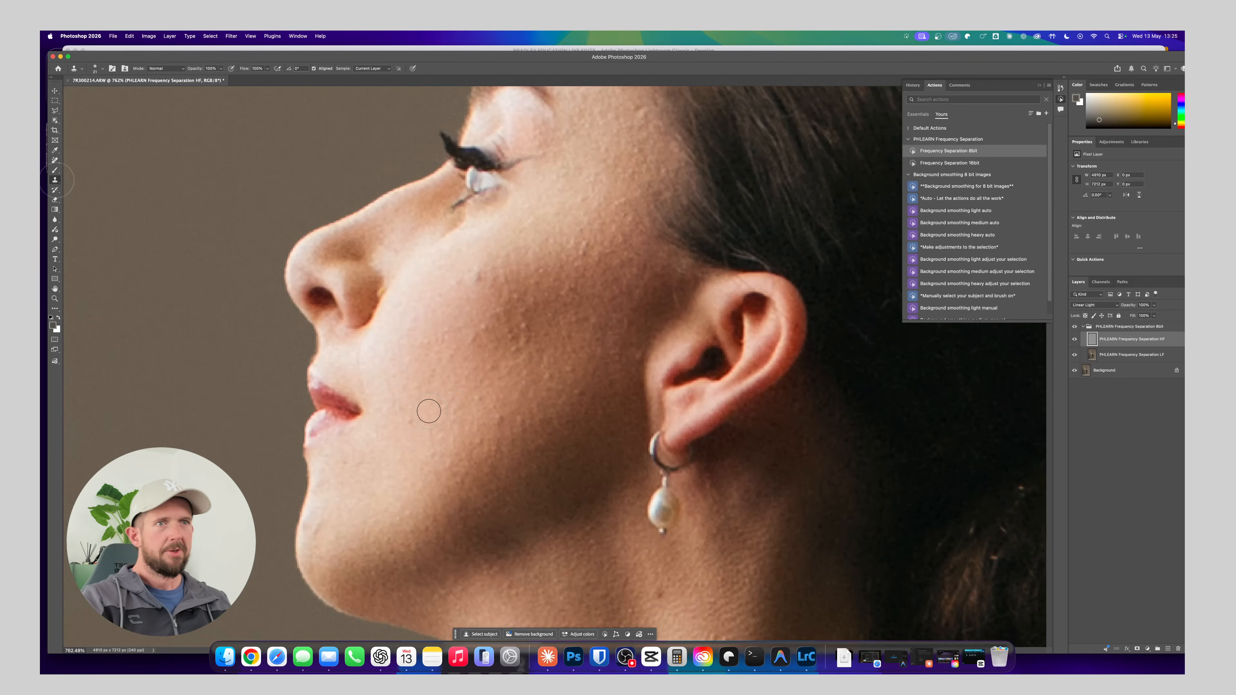
{"action": "key", "text": "bracketleft"}
{"action": "key", "text": "bracketleft"}
{"action": "key", "text": "bracketleft"}
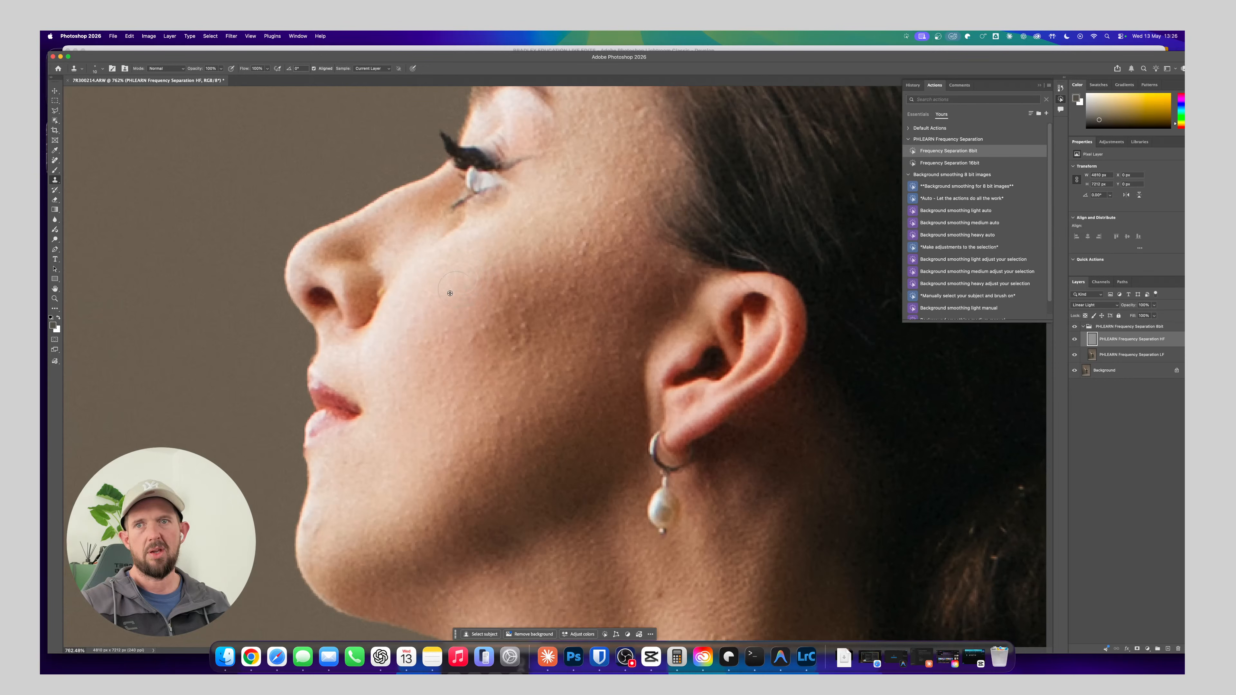
{"action": "left_click", "coordinate": [505, 419]}
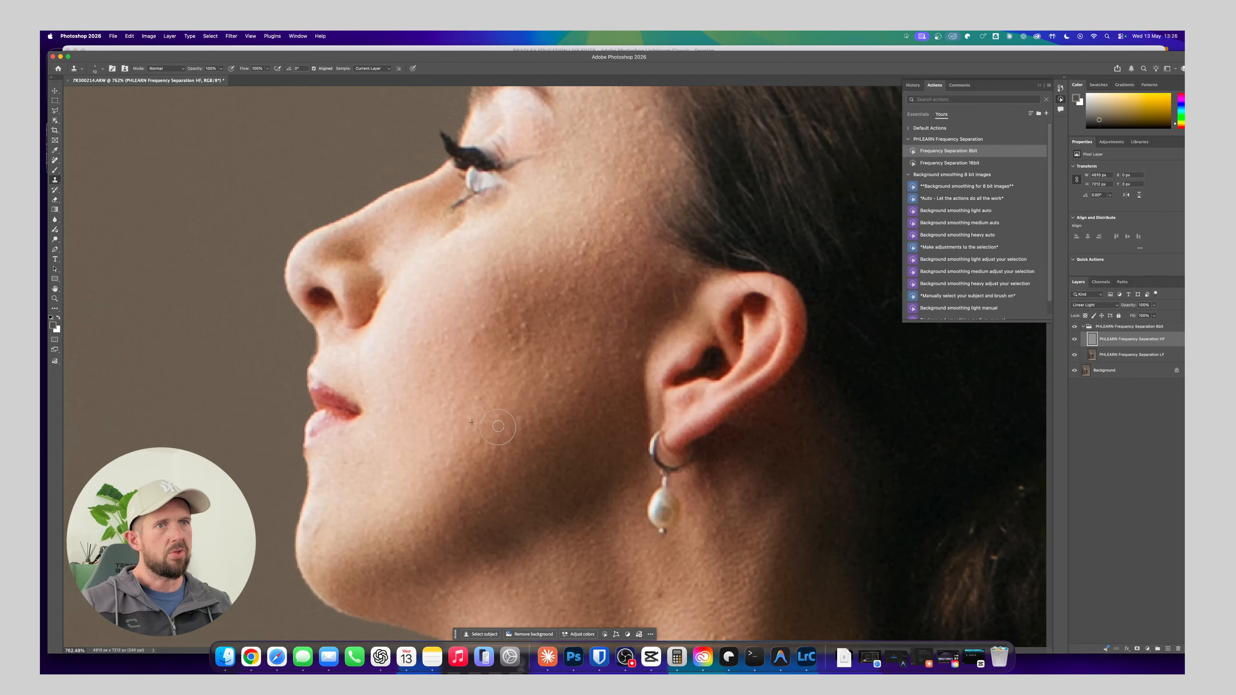
{"action": "left_click", "coordinate": [509, 422]}
{"action": "left_click", "coordinate": [504, 446]}
{"action": "left_click", "coordinate": [478, 442]}
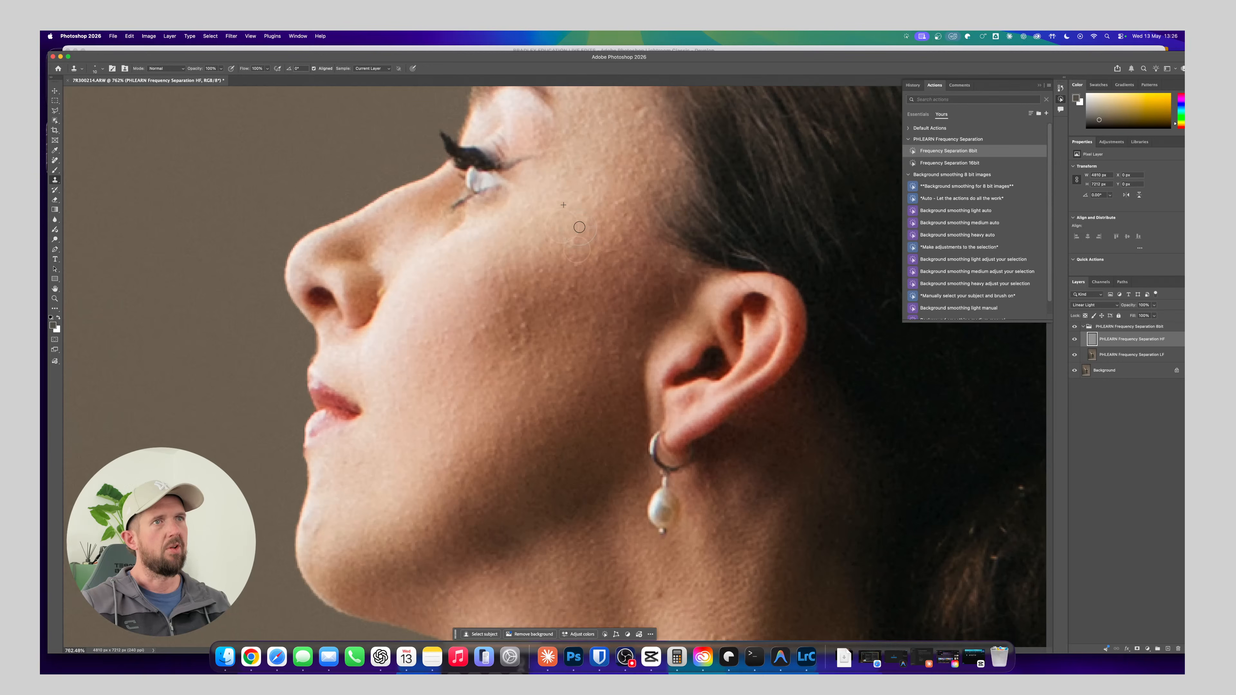
Clone smoother texture over the bumps along the middle of the cheek towards the jaw and ear
{"action": "left_click", "coordinate": [561, 411]}
{"action": "left_click", "coordinate": [579, 391]}
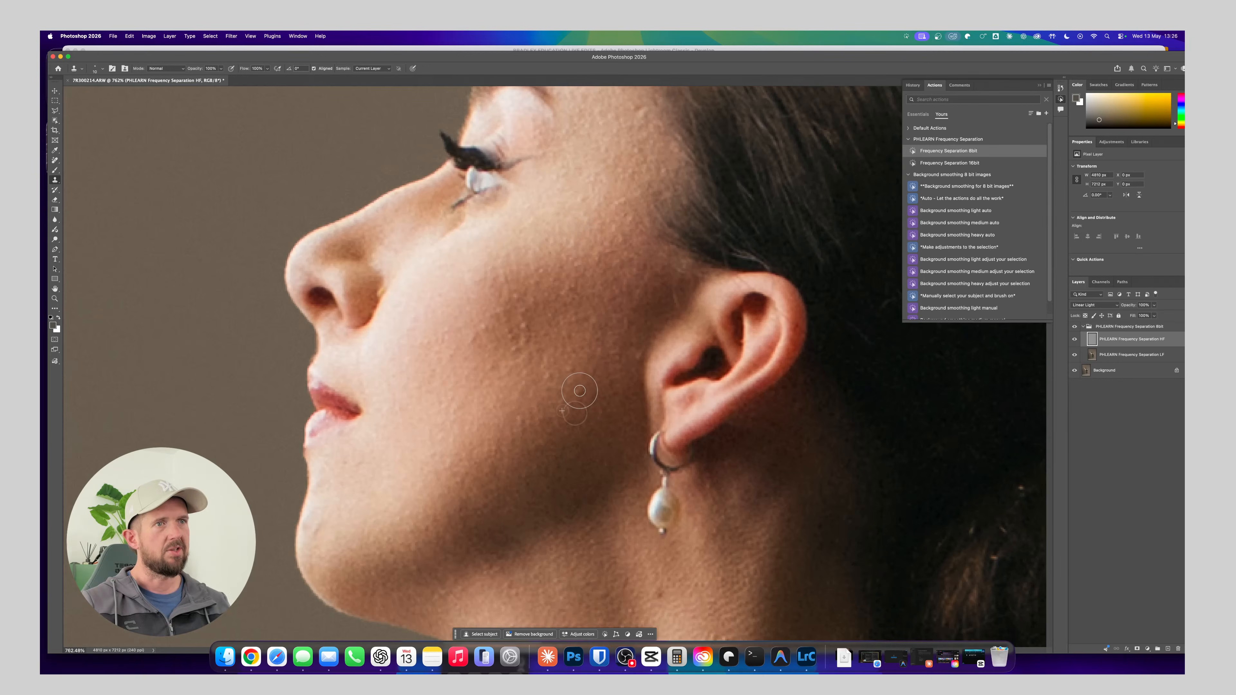
{"action": "left_click", "coordinate": [538, 315], "text": "alt"}
{"action": "left_click_drag", "start_coordinate": [533, 325], "coordinate": [520, 320]}
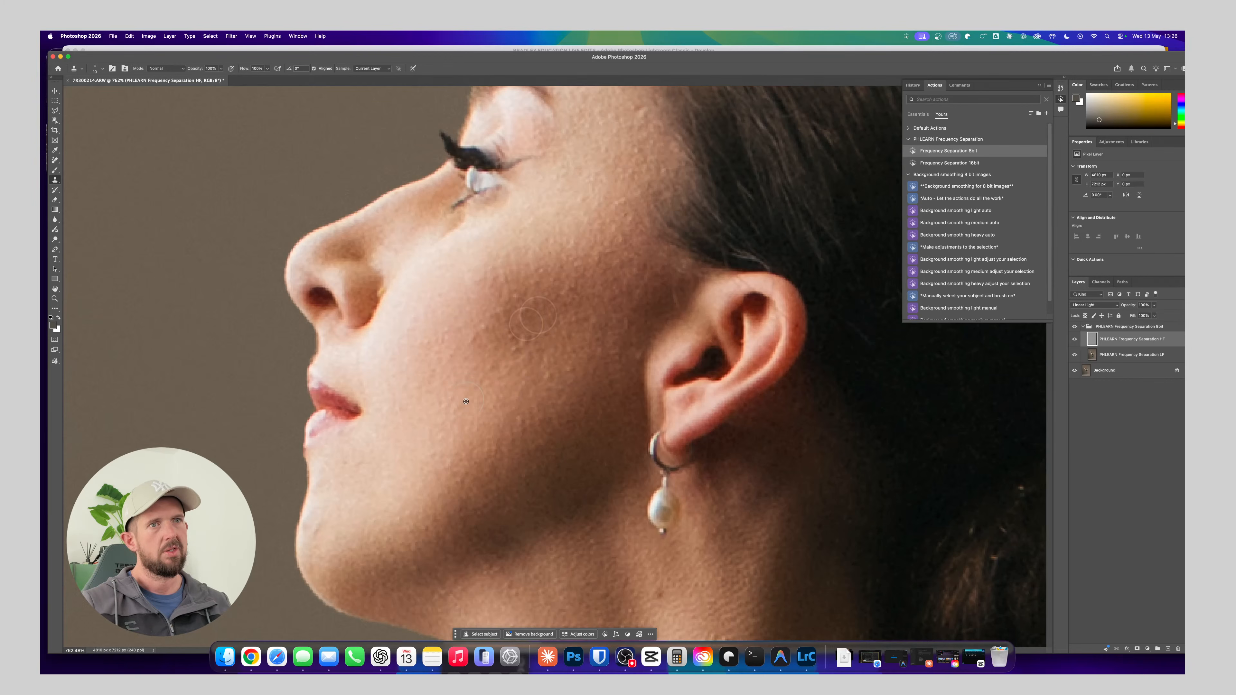
{"action": "left_click", "coordinate": [467, 377], "text": "alt"}
{"action": "left_click", "coordinate": [472, 342]}
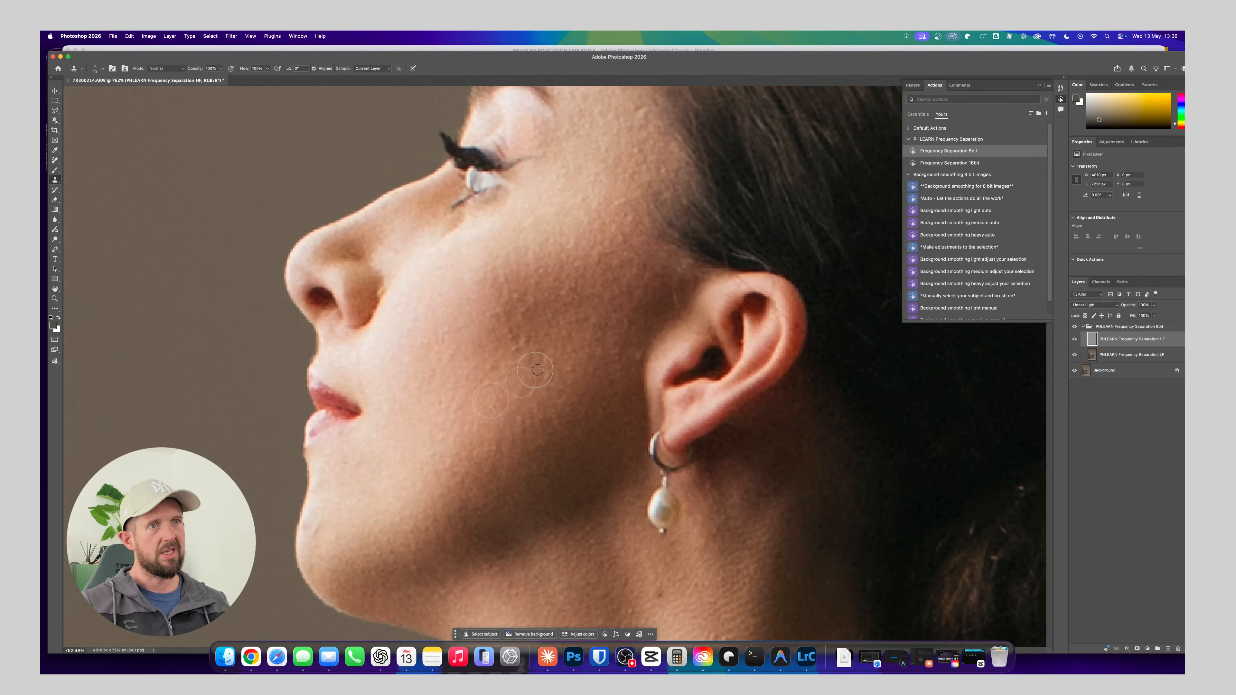
{"action": "left_click", "coordinate": [495, 420], "text": "alt"}
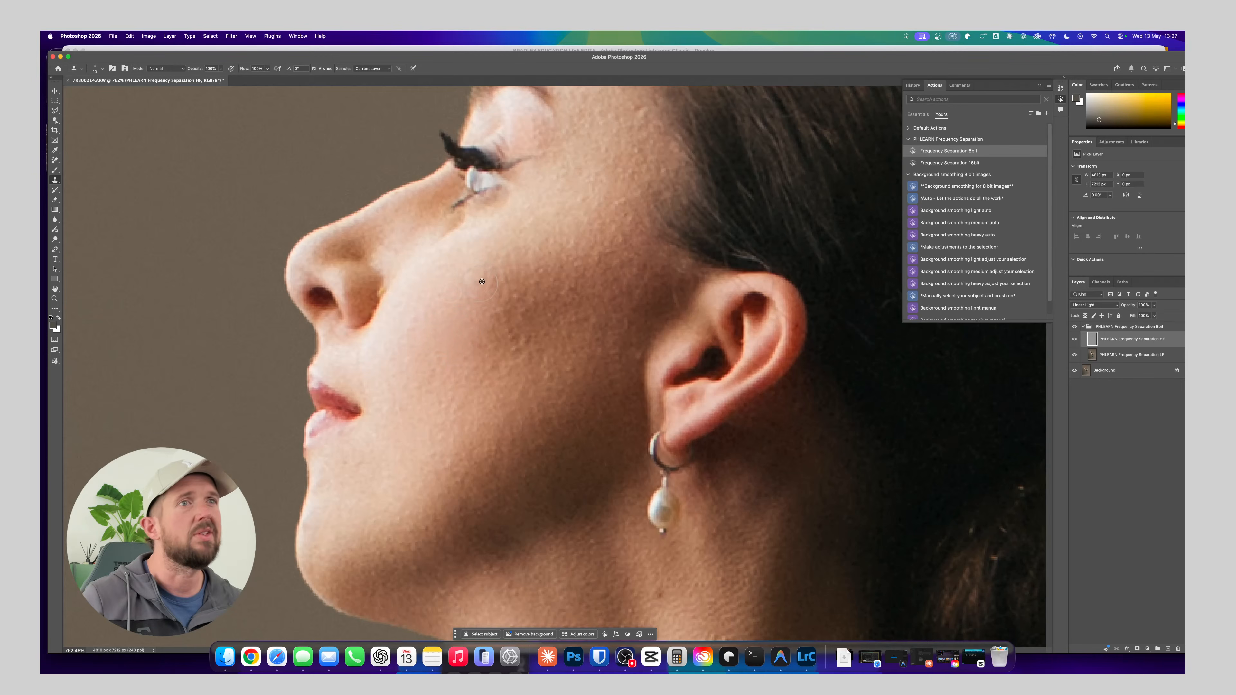
Clone out the remaining raised spots in the shaded centre of the cheek below the cheekbone
{"action": "mouse_move", "coordinate": [478, 282]}
{"action": "left_mouse_down"}
{"action": "mouse_move", "coordinate": [457, 321]}
{"action": "mouse_move", "coordinate": [495, 307]}
{"action": "mouse_move", "coordinate": [502, 320]}
{"action": "mouse_move", "coordinate": [459, 328]}
{"action": "mouse_move", "coordinate": [510, 340]}
{"action": "left_mouse_up"}
{"action": "left_click", "coordinate": [469, 302], "text": "alt"}
{"action": "left_click", "coordinate": [459, 328], "text": "alt"}
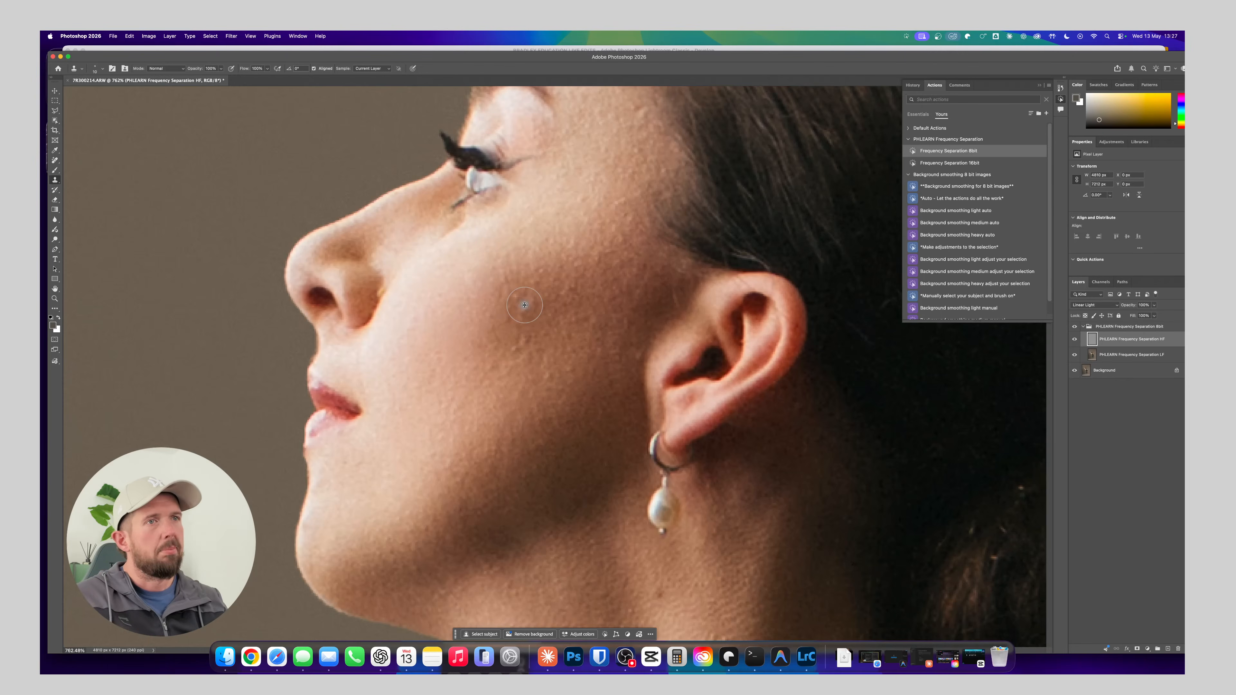
{"action": "left_click", "coordinate": [481, 400], "text": "alt"}
{"action": "left_click_drag", "start_coordinate": [512, 358], "coordinate": [519, 343]}
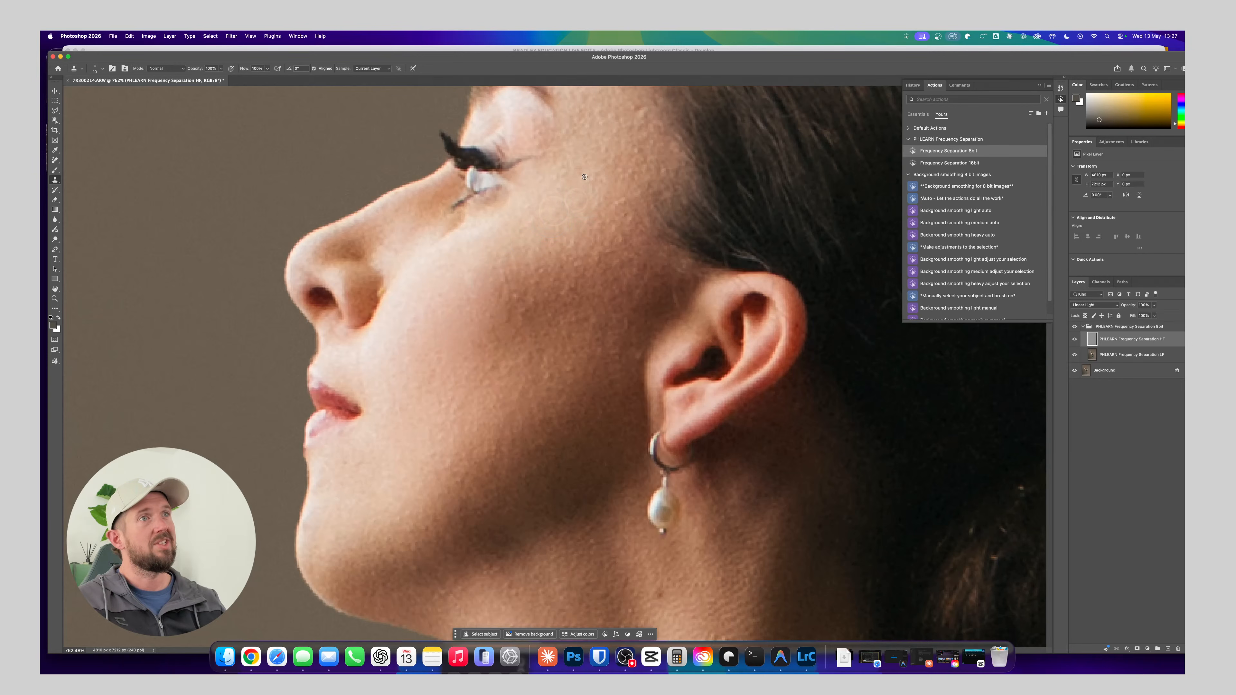
Clean up the skin texture at the temple near the hairline and below the eye with the Clone Stamp
{"action": "mouse_move", "coordinate": [638, 110]}
{"action": "left_mouse_down"}
{"action": "mouse_move", "coordinate": [650, 107]}
{"action": "mouse_move", "coordinate": [640, 117]}
{"action": "left_mouse_up"}
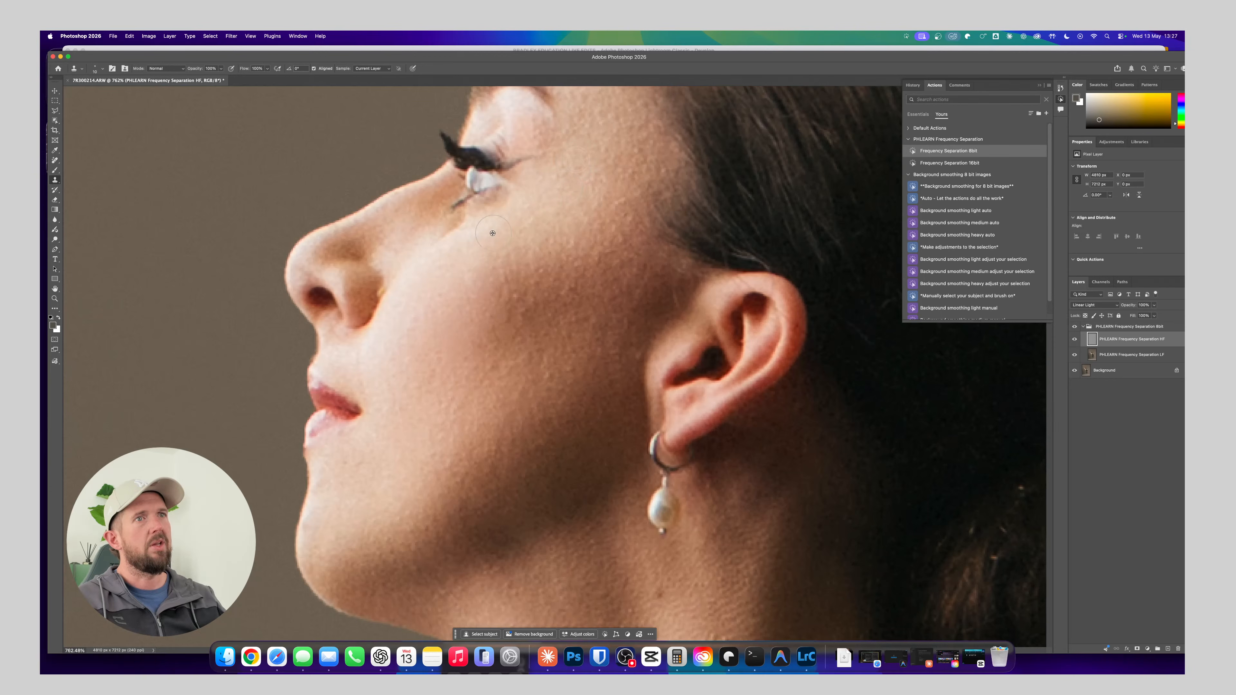
{"action": "left_click", "coordinate": [469, 243], "text": "alt"}
{"action": "mouse_move", "coordinate": [636, 118]}
{"action": "left_mouse_down"}
{"action": "mouse_move", "coordinate": [645, 104]}
{"action": "mouse_move", "coordinate": [648, 128]}
{"action": "mouse_move", "coordinate": [659, 126]}
{"action": "mouse_move", "coordinate": [645, 105]}
{"action": "left_mouse_up"}
{"action": "left_click", "coordinate": [639, 121], "text": "alt"}
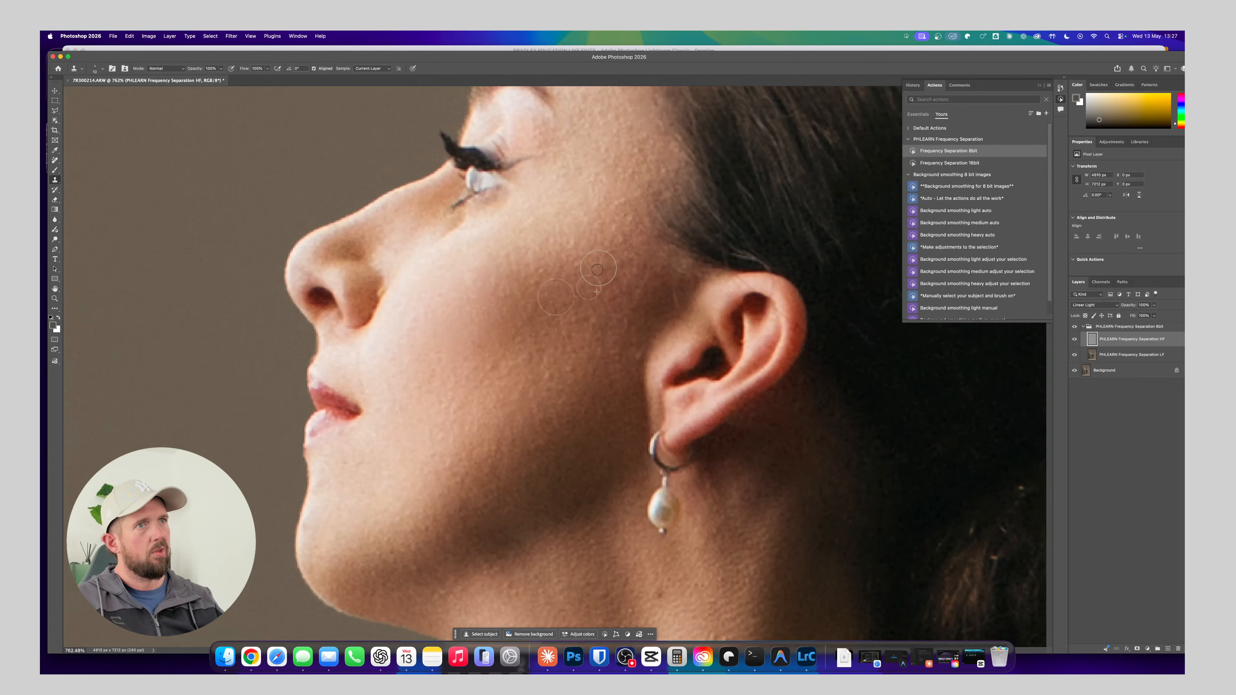
Clone smoother texture over the raised spots in the upper middle of the cheek on the HF layer
{"action": "left_click", "coordinate": [559, 319], "text": "alt"}
{"action": "left_click_drag", "start_coordinate": [537, 305], "coordinate": [521, 331]}
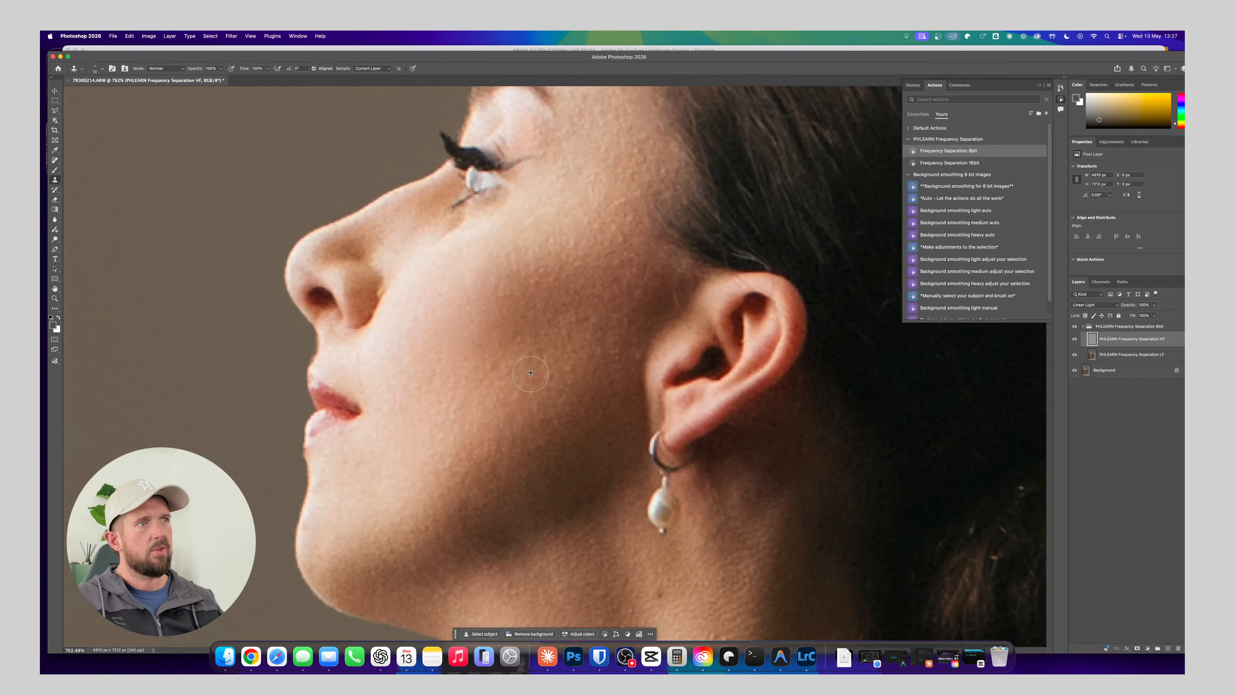
Compare the face before and after retouching by repeatedly hiding and showing the frequency separation group
{"action": "left_click", "coordinate": [1077, 326]}
{"action": "left_click", "coordinate": [1074, 327]}
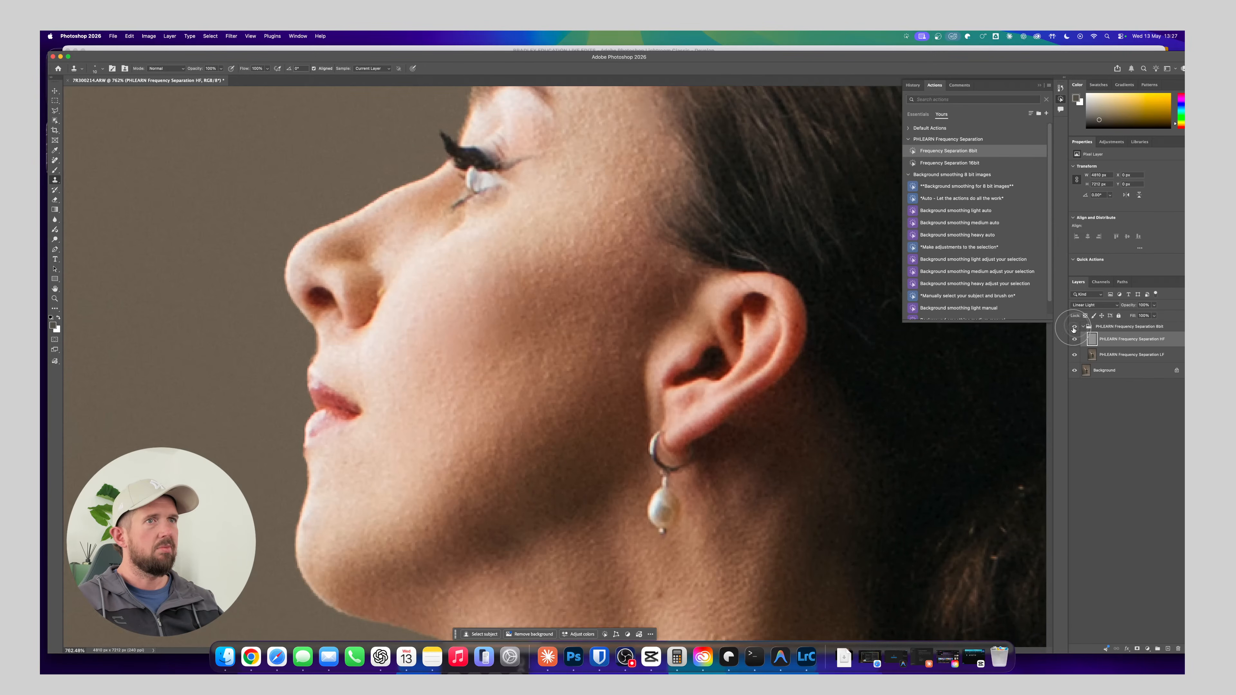
{"action": "left_click", "coordinate": [1074, 327]}
{"action": "left_click", "coordinate": [1074, 328]}
{"action": "left_click", "coordinate": [1073, 328]}
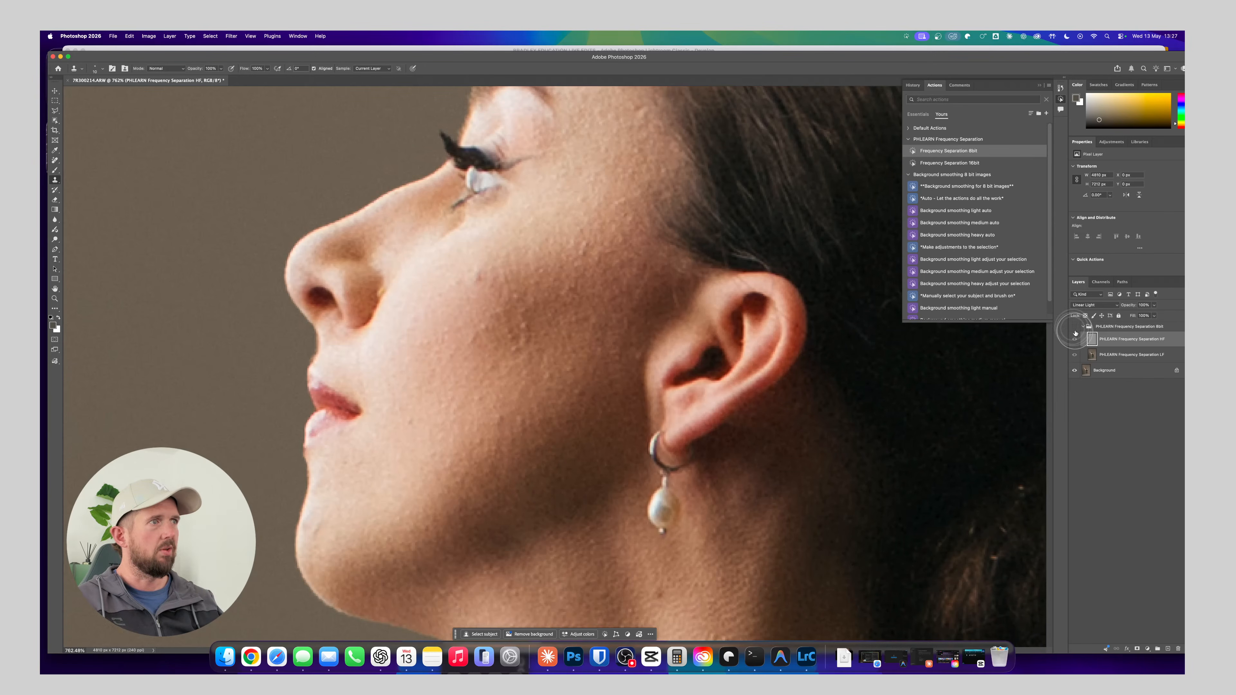
{"action": "left_click", "coordinate": [1075, 328]}
{"action": "left_click", "coordinate": [1076, 328]}
{"action": "left_click", "coordinate": [1076, 328]}
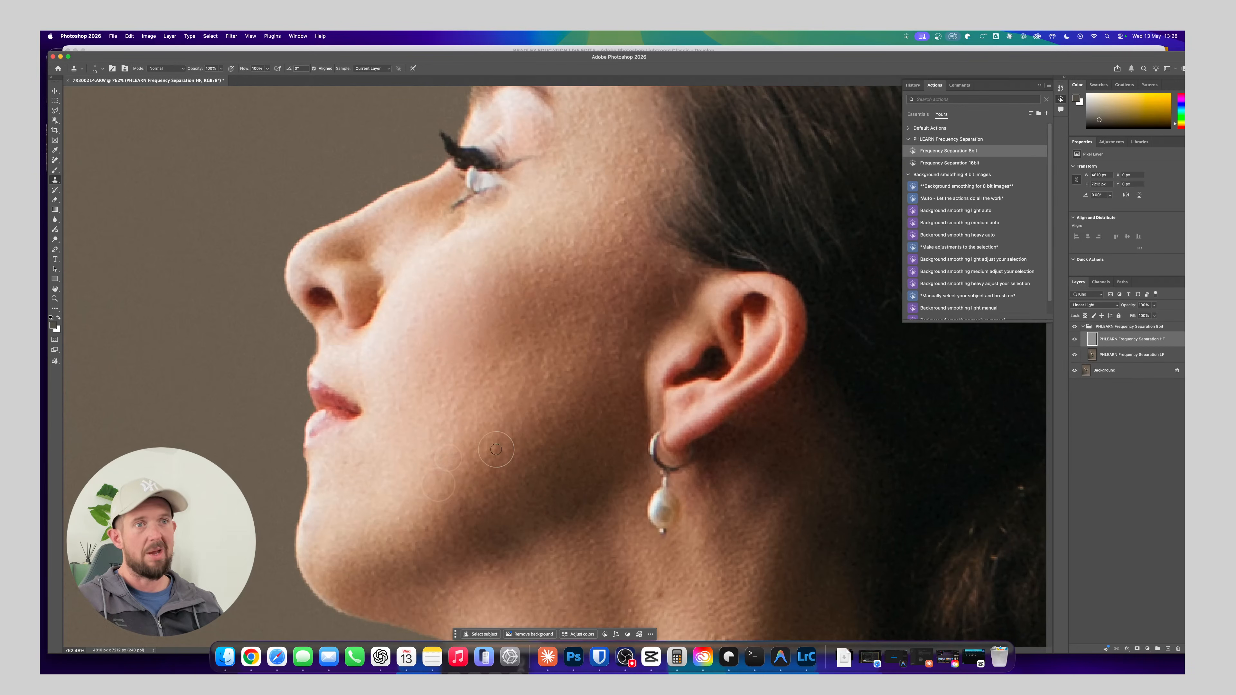
{"action": "left_click", "coordinate": [1075, 326]}
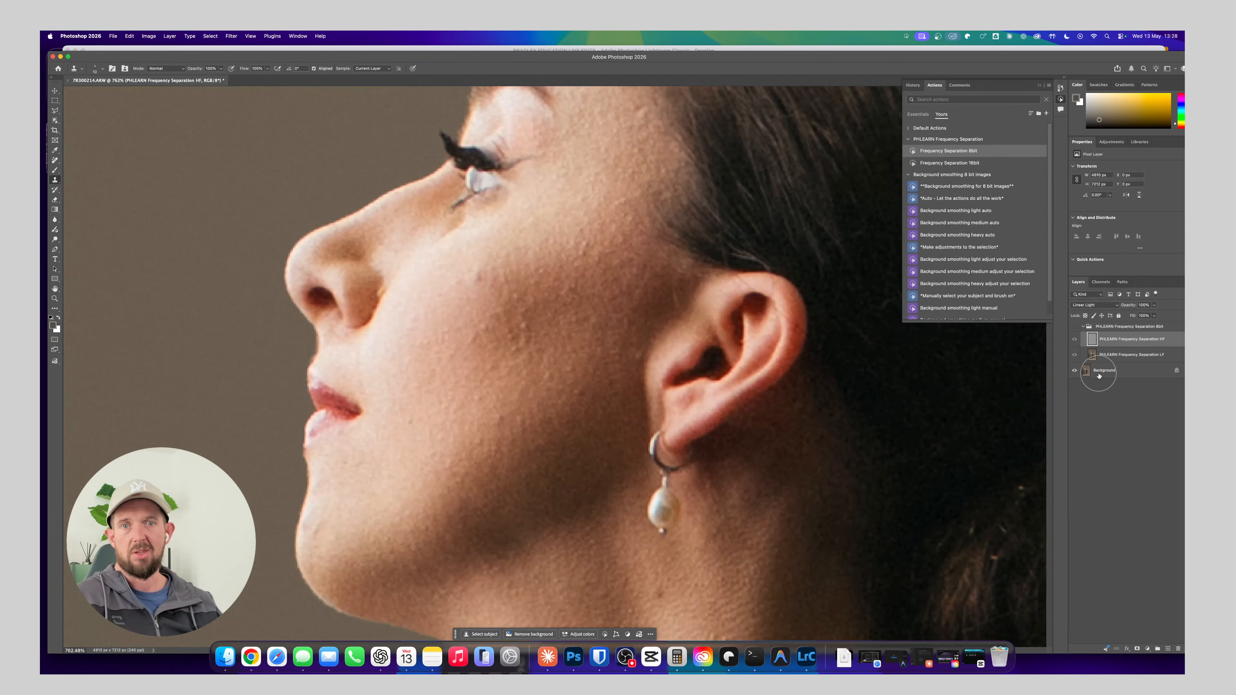
{"action": "left_click", "coordinate": [1076, 327]}
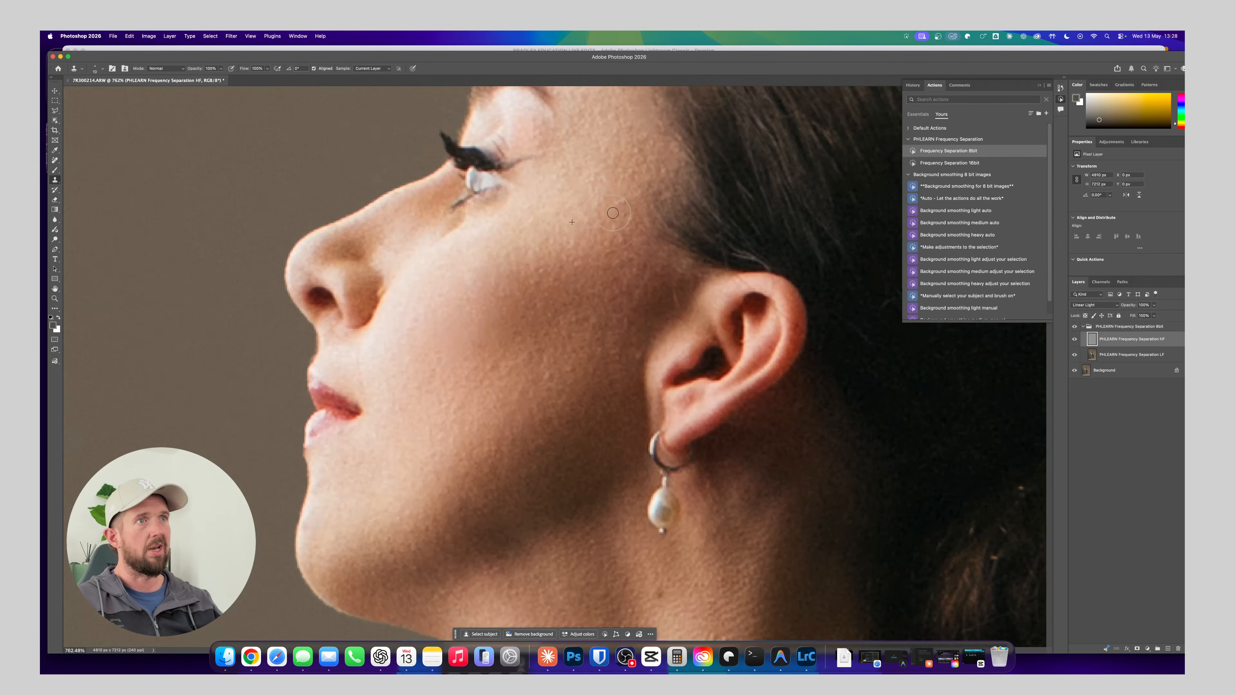
Even out the skin texture between the temple and the upper cheek in front of the ear with the Clone Stamp
{"action": "mouse_move", "coordinate": [612, 213]}
{"action": "left_mouse_down"}
{"action": "mouse_move", "coordinate": [625, 203]}
{"action": "mouse_move", "coordinate": [621, 229]}
{"action": "left_mouse_up"}
{"action": "left_click", "coordinate": [611, 264], "text": "alt"}
{"action": "left_click", "coordinate": [617, 261], "text": "alt"}
{"action": "left_click", "coordinate": [622, 233]}
{"action": "left_click", "coordinate": [599, 274], "text": "alt"}
{"action": "left_click", "coordinate": [615, 244]}
{"action": "left_click", "coordinate": [602, 293], "text": "alt"}
{"action": "left_click", "coordinate": [598, 274]}
{"action": "left_click", "coordinate": [621, 269], "text": "alt"}
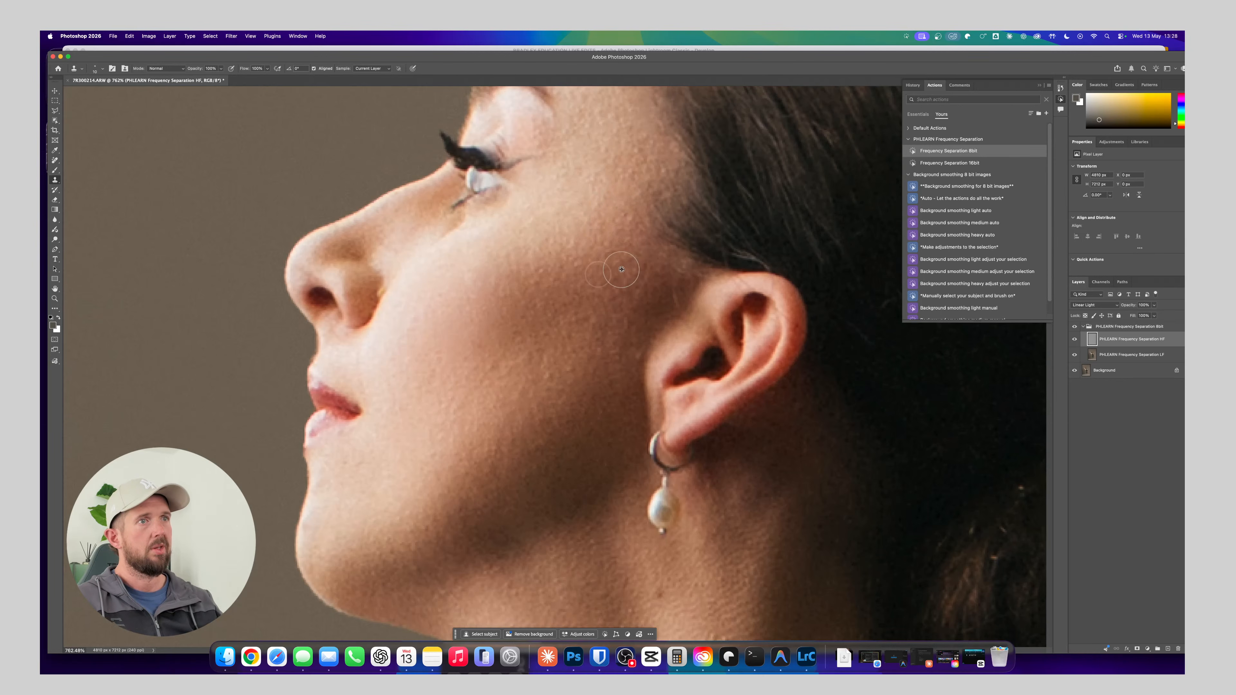
{"action": "left_click", "coordinate": [607, 279]}
{"action": "left_click", "coordinate": [627, 261], "text": "alt"}
{"action": "left_click", "coordinate": [593, 289]}
{"action": "left_click", "coordinate": [612, 257], "text": "alt"}
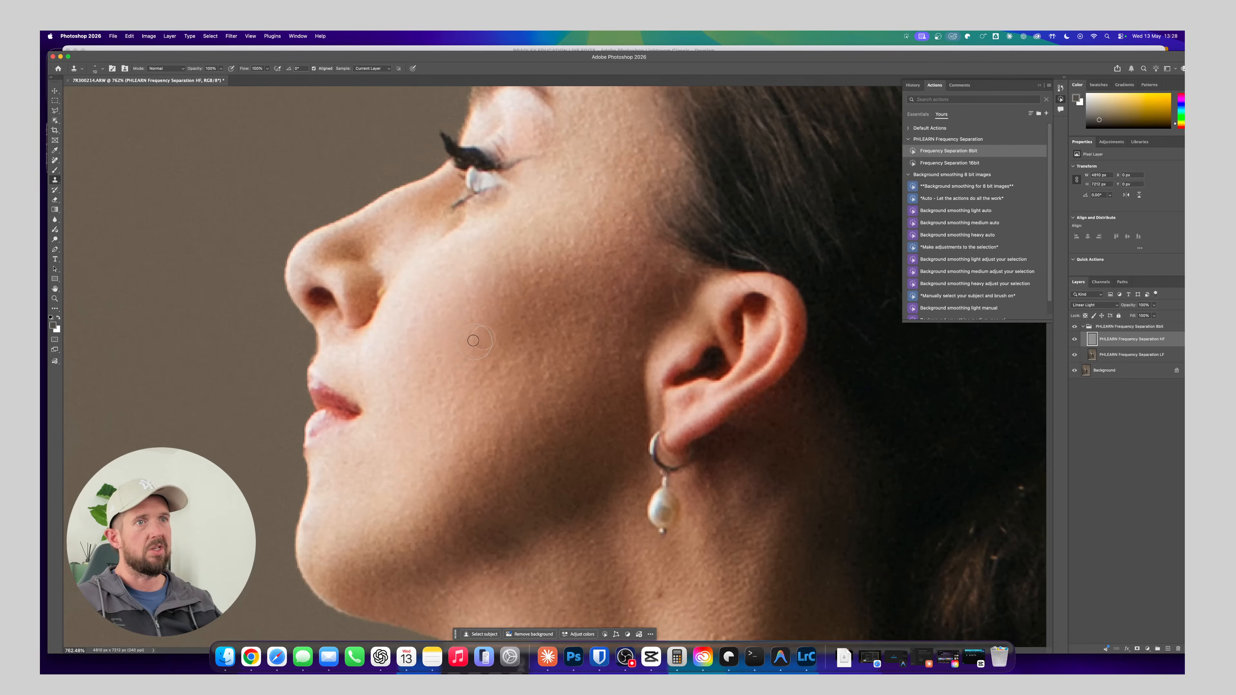
Clone clean texture over the uneven skin in the middle of the cheek
{"action": "left_click", "coordinate": [473, 346]}
{"action": "mouse_move", "coordinate": [493, 362]}
{"action": "left_mouse_down"}
{"action": "mouse_move", "coordinate": [486, 338]}
{"action": "mouse_move", "coordinate": [522, 331]}
{"action": "mouse_move", "coordinate": [536, 350]}
{"action": "mouse_move", "coordinate": [510, 409]}
{"action": "mouse_move", "coordinate": [542, 376]}
{"action": "left_mouse_up"}
{"action": "left_click", "coordinate": [513, 409], "text": "alt"}
{"action": "left_click", "coordinate": [492, 396], "text": "alt"}
{"action": "left_click", "coordinate": [499, 371]}
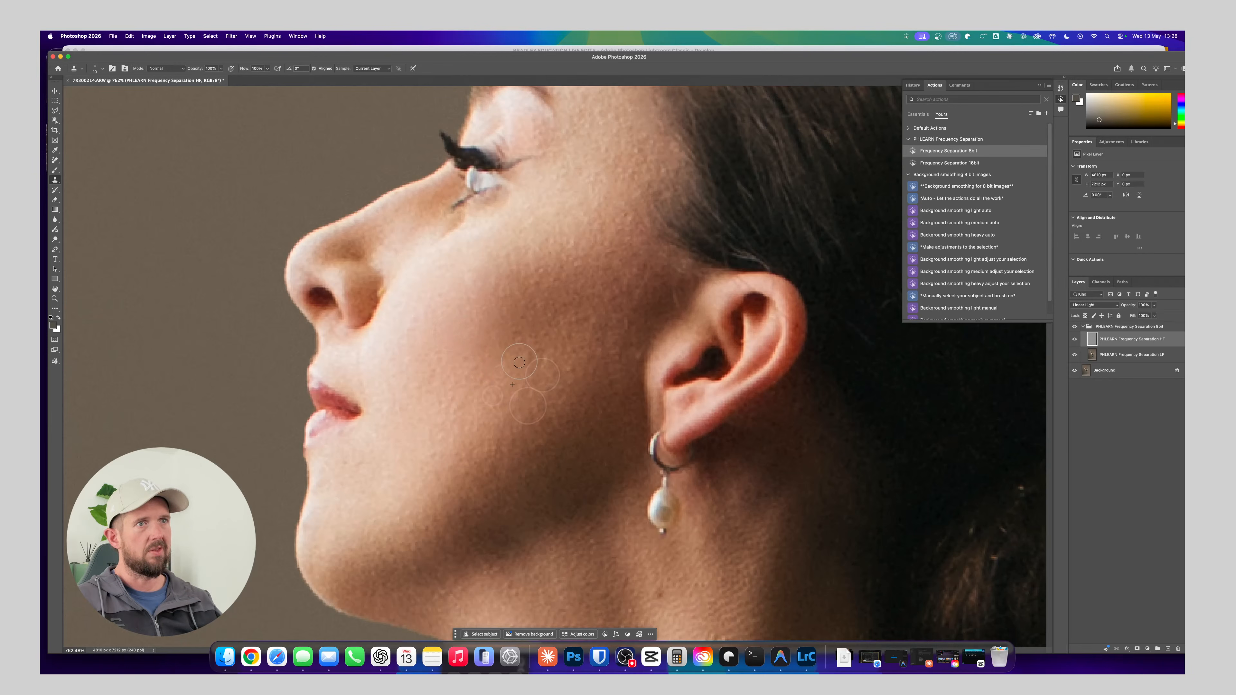
{"action": "left_click", "coordinate": [538, 350]}
Slightly reduce the opacity of the whole frequency separation group
{"action": "left_click", "coordinate": [1115, 327]}
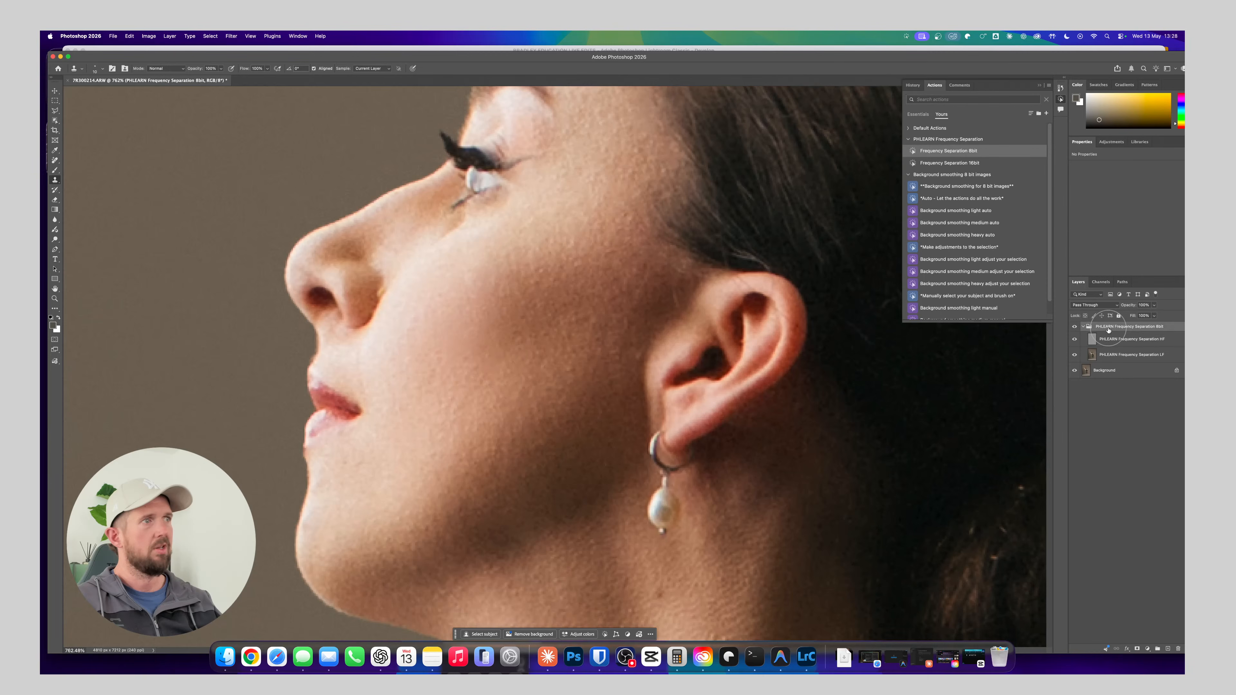
{"action": "mouse_move", "coordinate": [1130, 306]}
{"action": "left_mouse_down"}
{"action": "mouse_move", "coordinate": [1106, 307]}
{"action": "mouse_move", "coordinate": [1129, 310]}
{"action": "left_mouse_up"}
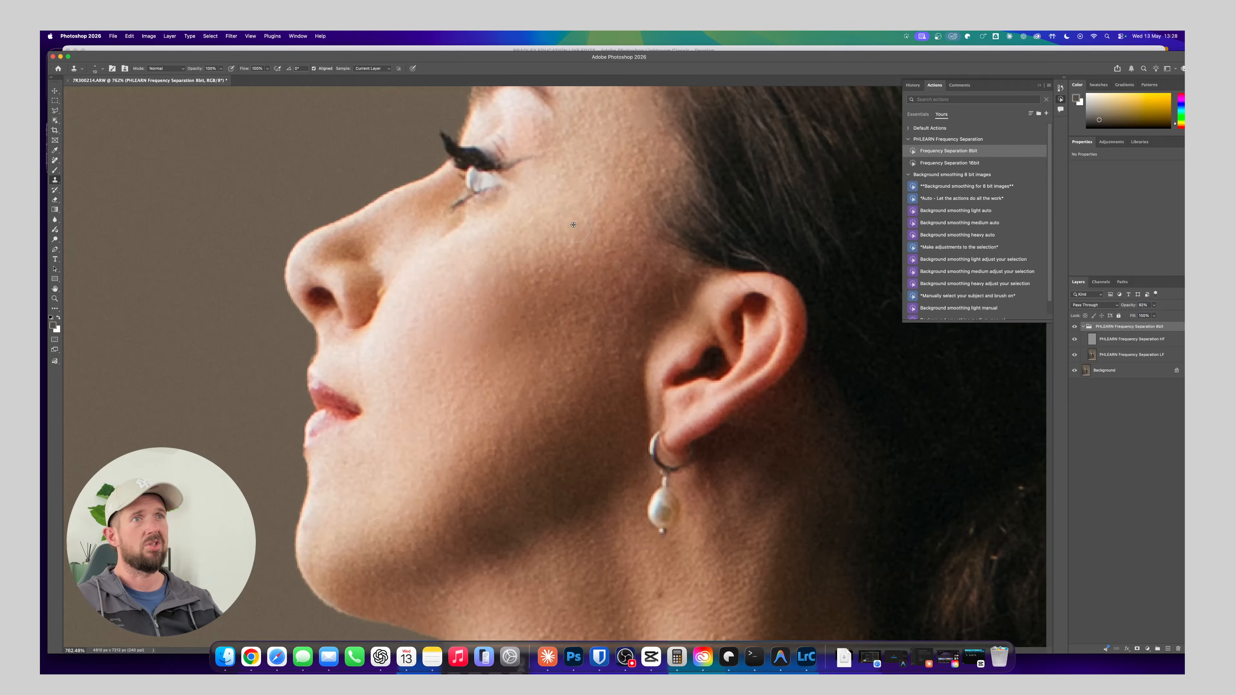
Try to clone skin texture on the cheek with the frequency separation group selected
{"action": "left_click", "coordinate": [570, 366]}
{"action": "left_click", "coordinate": [612, 240]}
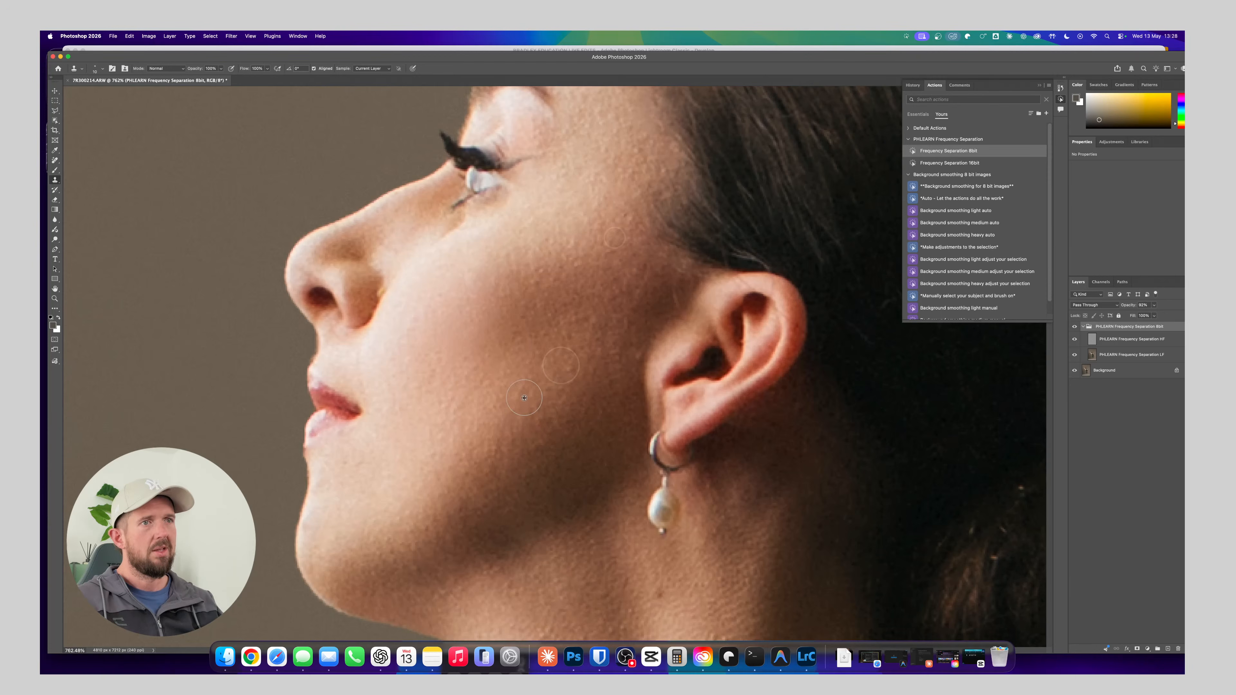
{"action": "left_click", "coordinate": [567, 369]}
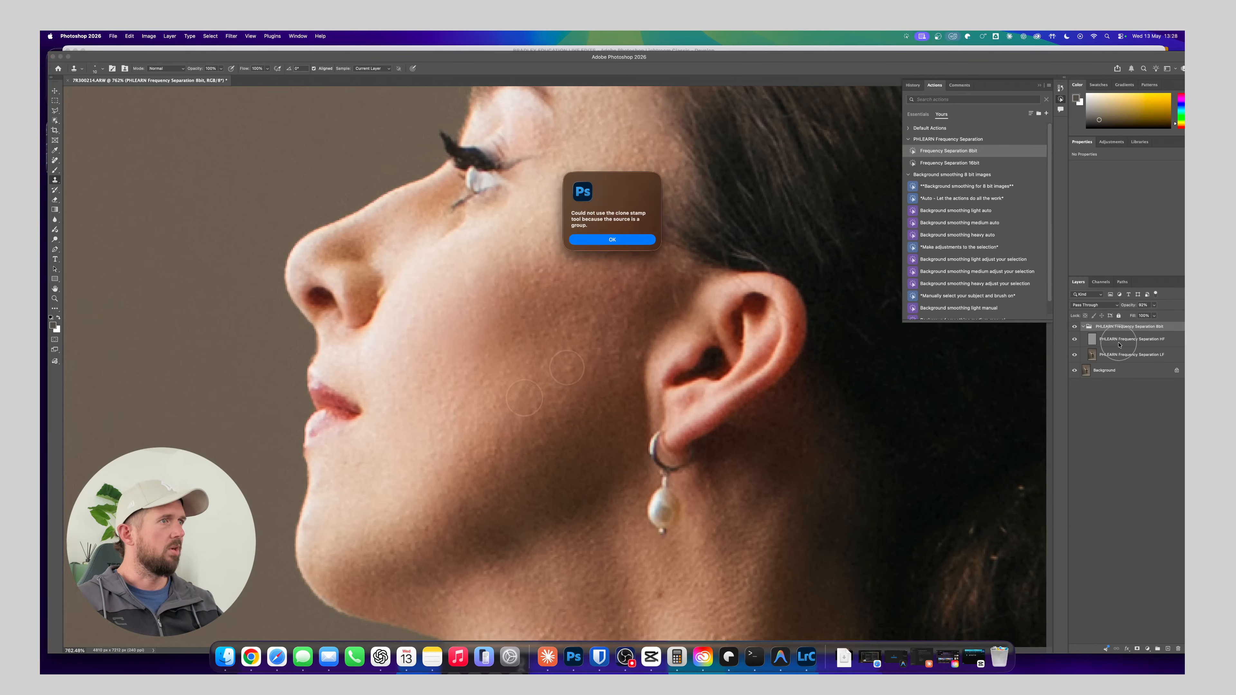
{"action": "left_click", "coordinate": [628, 240]}
Select the HF layer and clone clean texture over the upper cheek and the skin in front of the ear
{"action": "left_click", "coordinate": [1132, 339]}
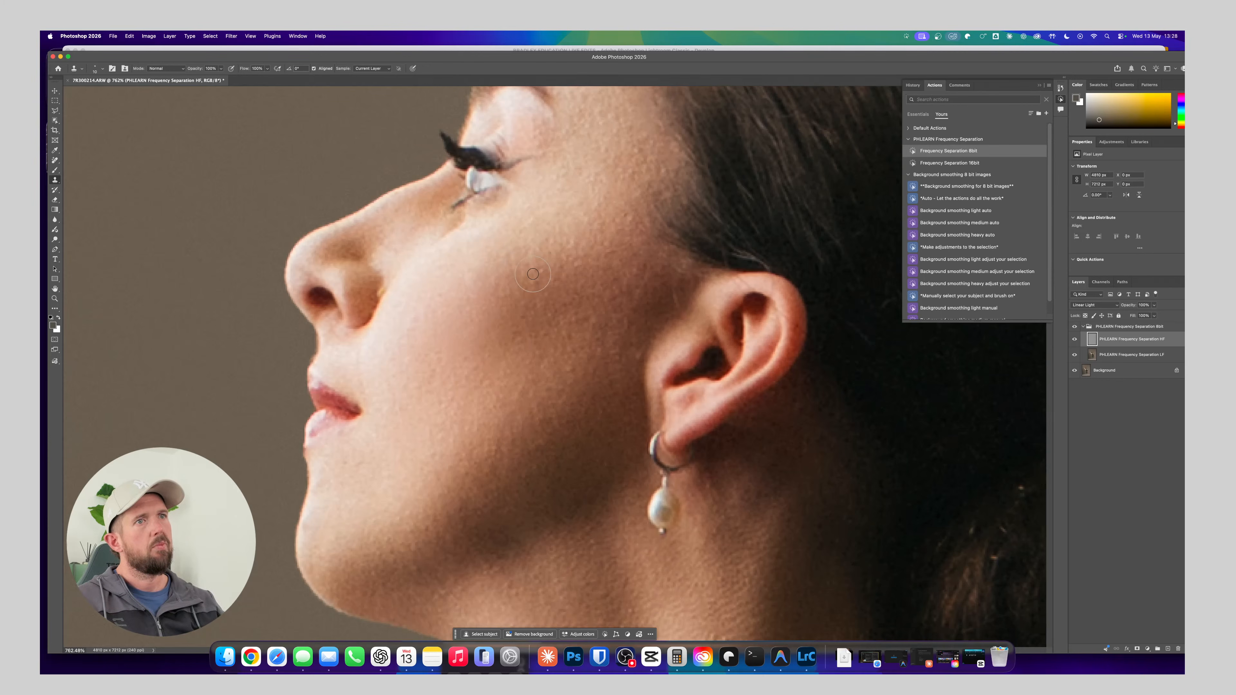
{"action": "left_click", "coordinate": [541, 299], "text": "alt"}
{"action": "left_click", "coordinate": [551, 280]}
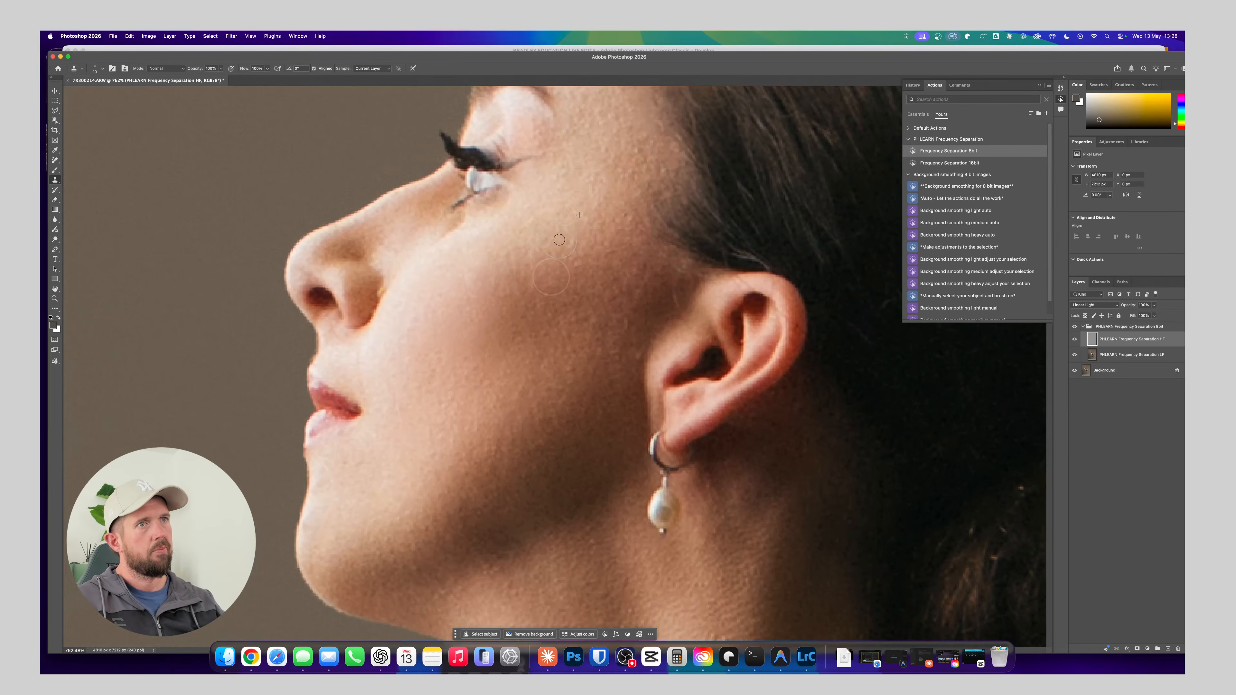
{"action": "left_click_drag", "start_coordinate": [559, 240], "coordinate": [575, 241]}
{"action": "left_click", "coordinate": [644, 310], "text": "alt"}
{"action": "left_click_drag", "start_coordinate": [634, 352], "coordinate": [636, 355]}
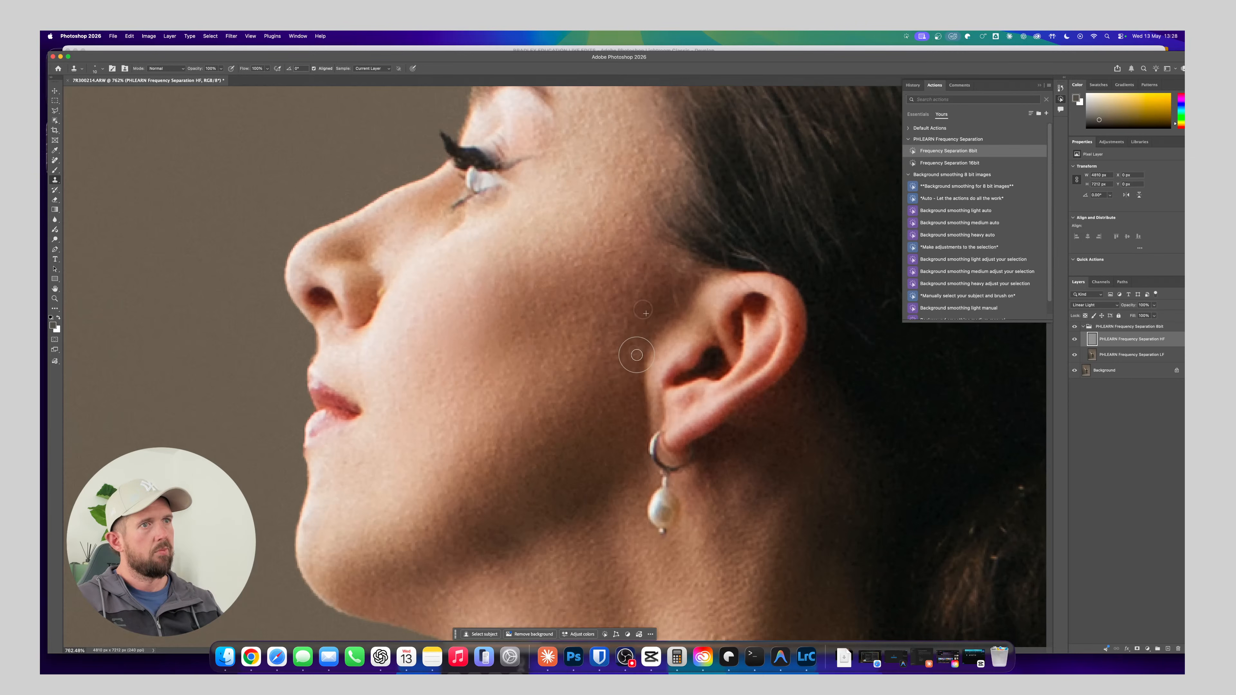
Remove the dark moles on the neck and above the collarbone with the Clone Stamp on the HF layer
{"action": "left_click_drag", "start_coordinate": [541, 433], "coordinate": [414, 117]}
{"action": "left_click_drag", "start_coordinate": [570, 333], "coordinate": [496, 199]}
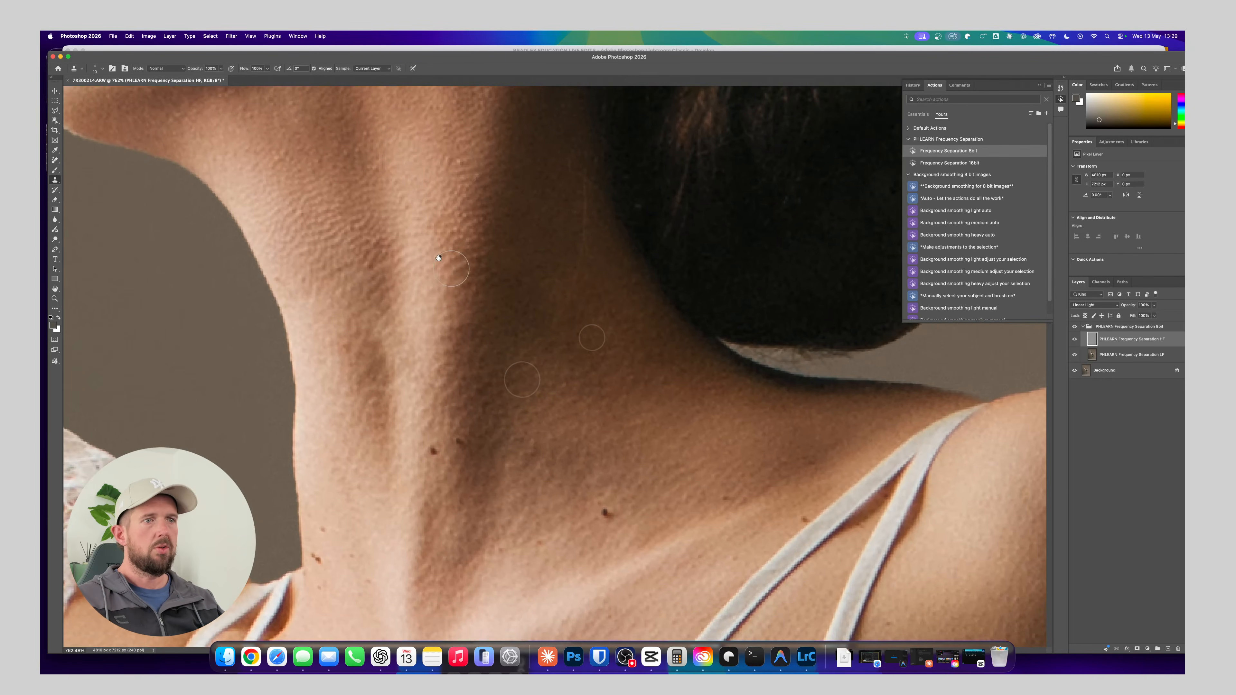
{"action": "left_click_drag", "start_coordinate": [556, 410], "coordinate": [483, 248]}
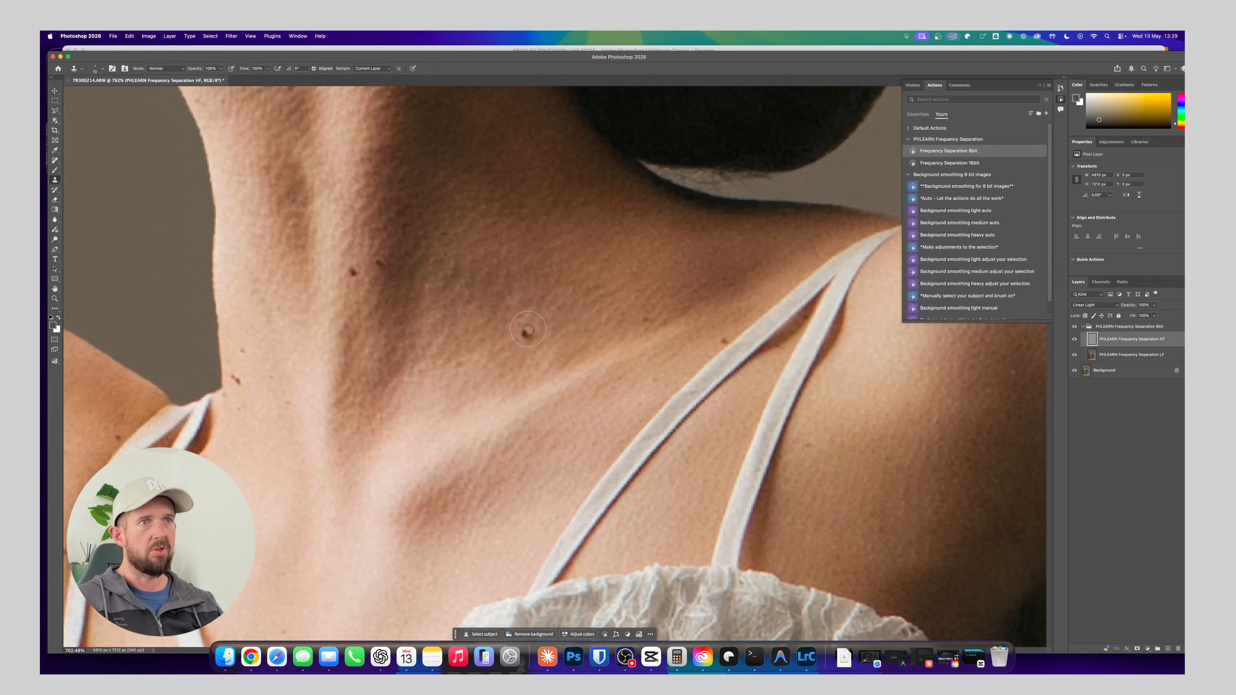
{"action": "left_click", "coordinate": [528, 331]}
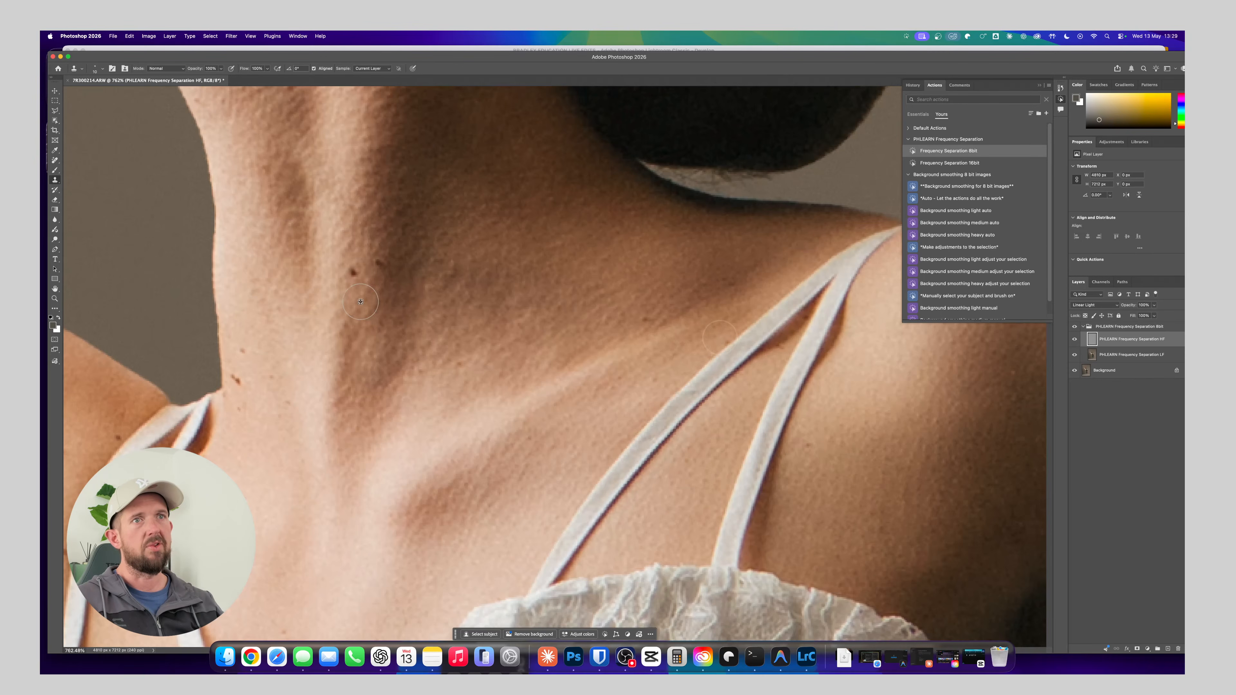
{"action": "left_click", "coordinate": [352, 274]}
{"action": "left_click", "coordinate": [379, 263]}
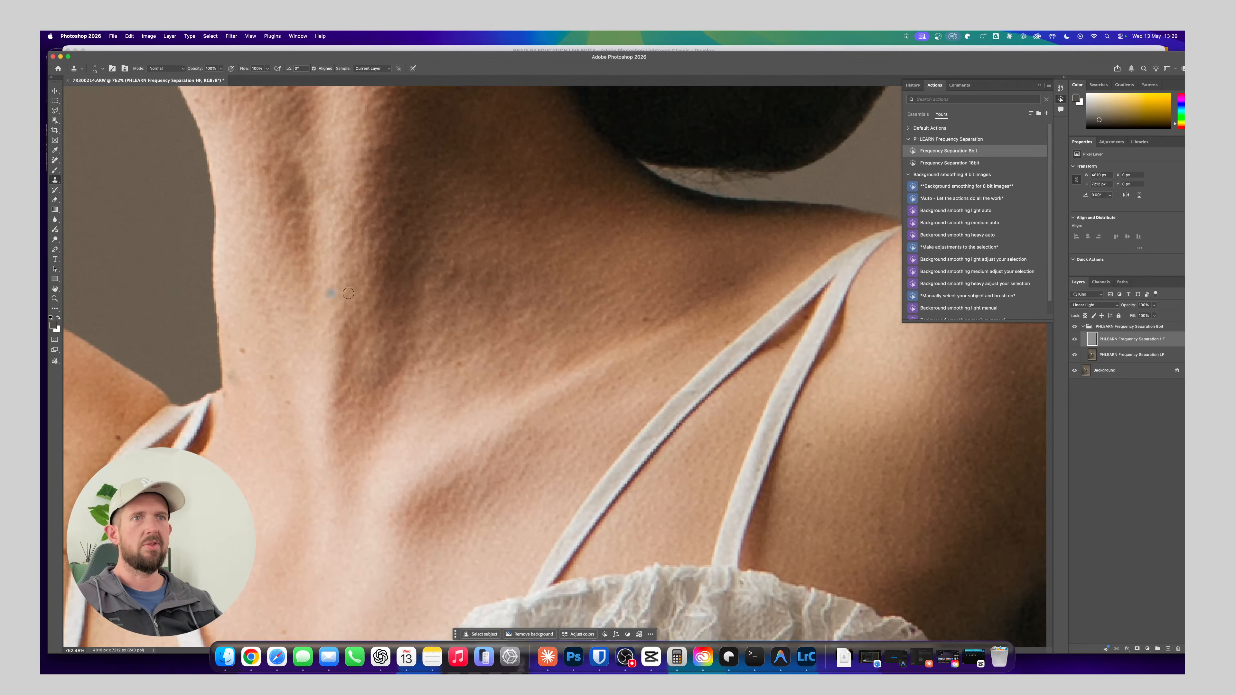
Toggle the visibility of the HF and LF layers in turn to examine their effect on the neck and chest
{"action": "left_click", "coordinate": [1074, 339]}
{"action": "left_click", "coordinate": [1075, 339]}
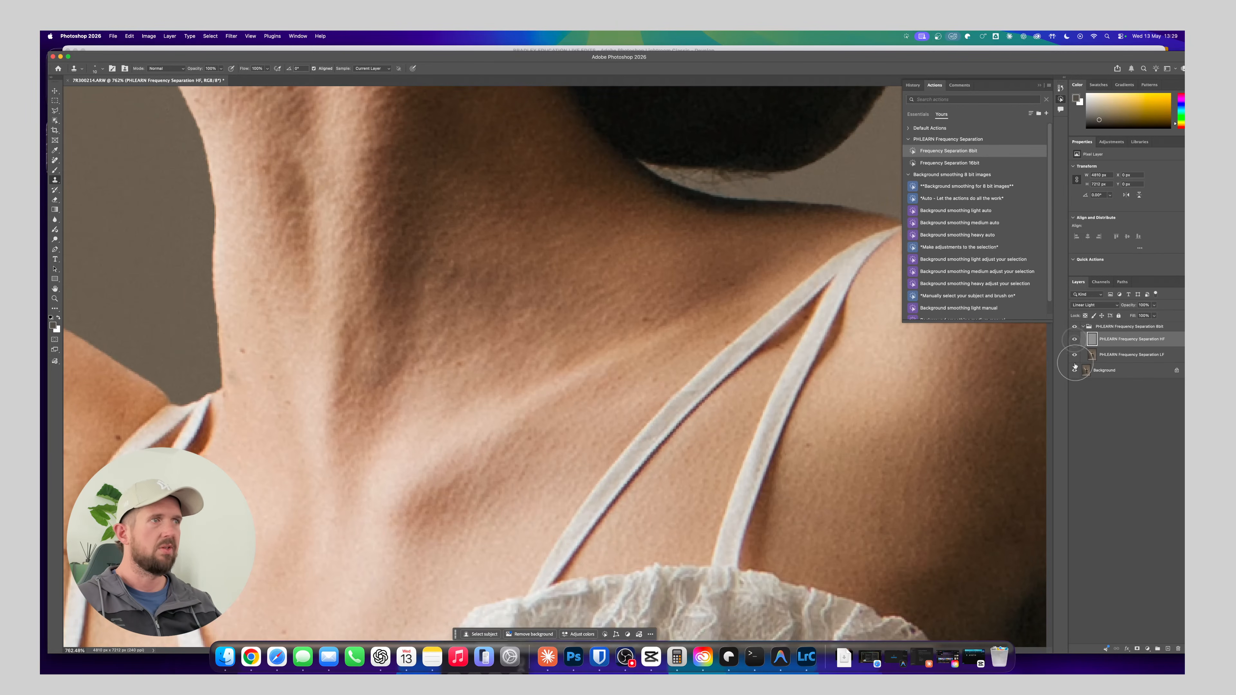
{"action": "left_click", "coordinate": [1075, 355]}
{"action": "left_click", "coordinate": [1076, 355]}
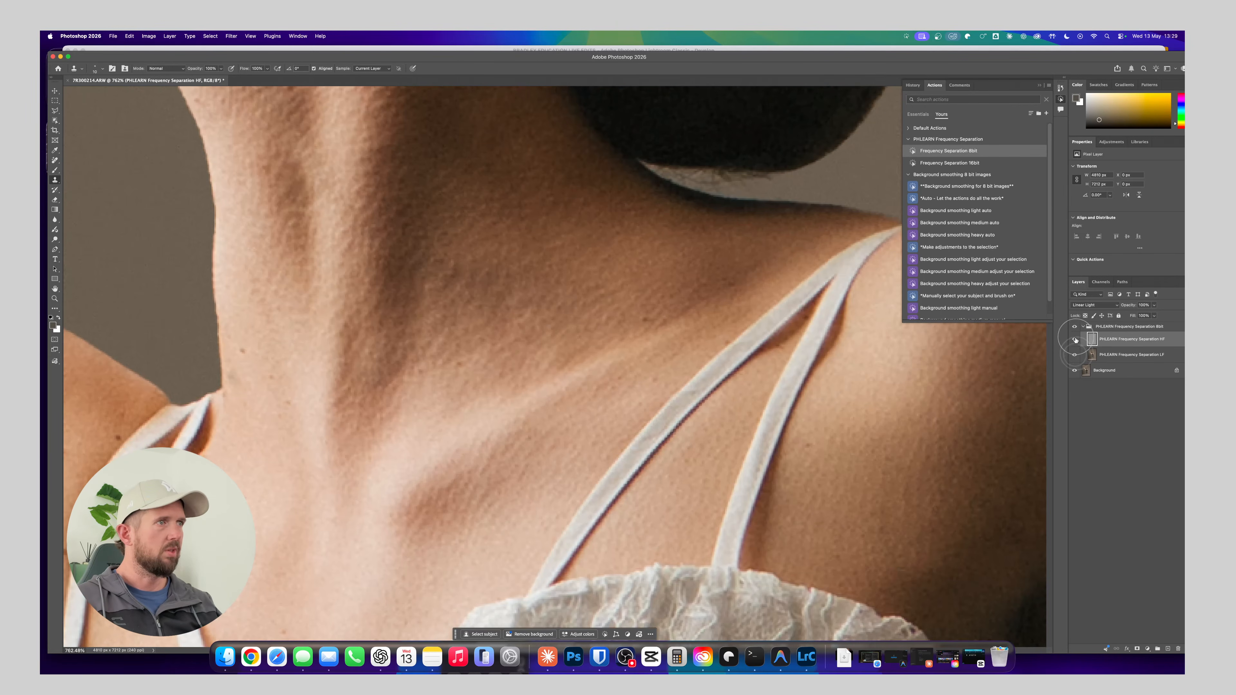
{"action": "left_click", "coordinate": [1077, 357]}
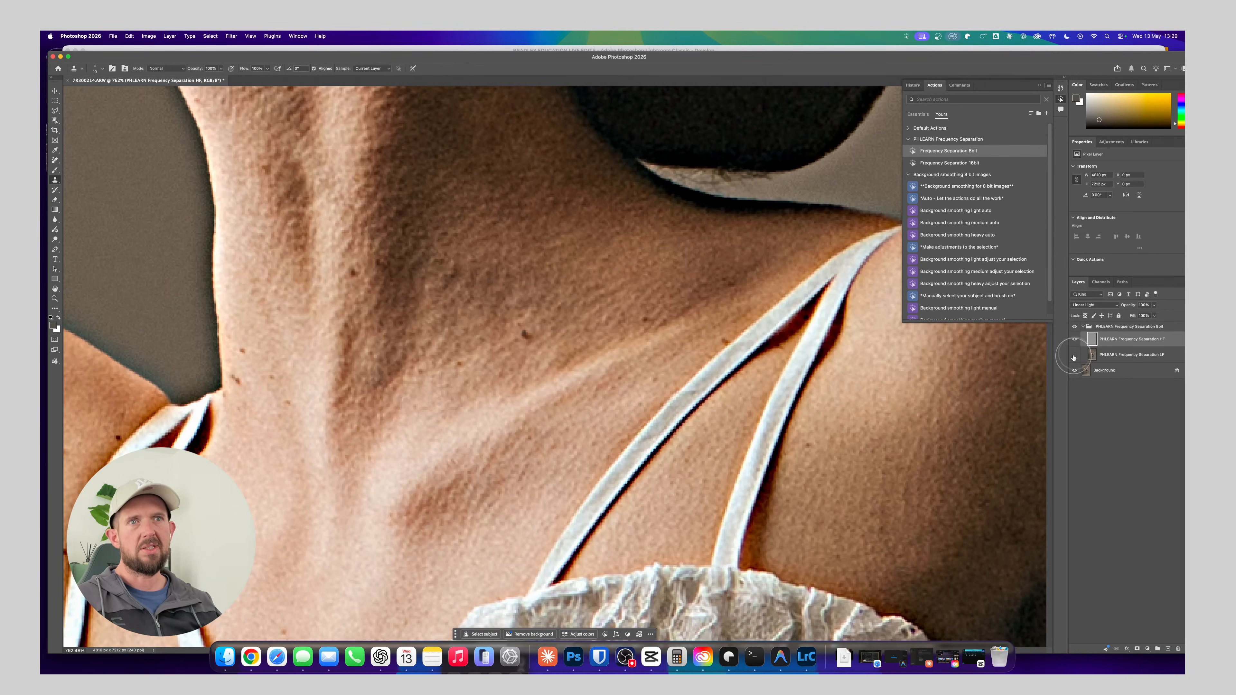
{"action": "left_click", "coordinate": [1075, 357]}
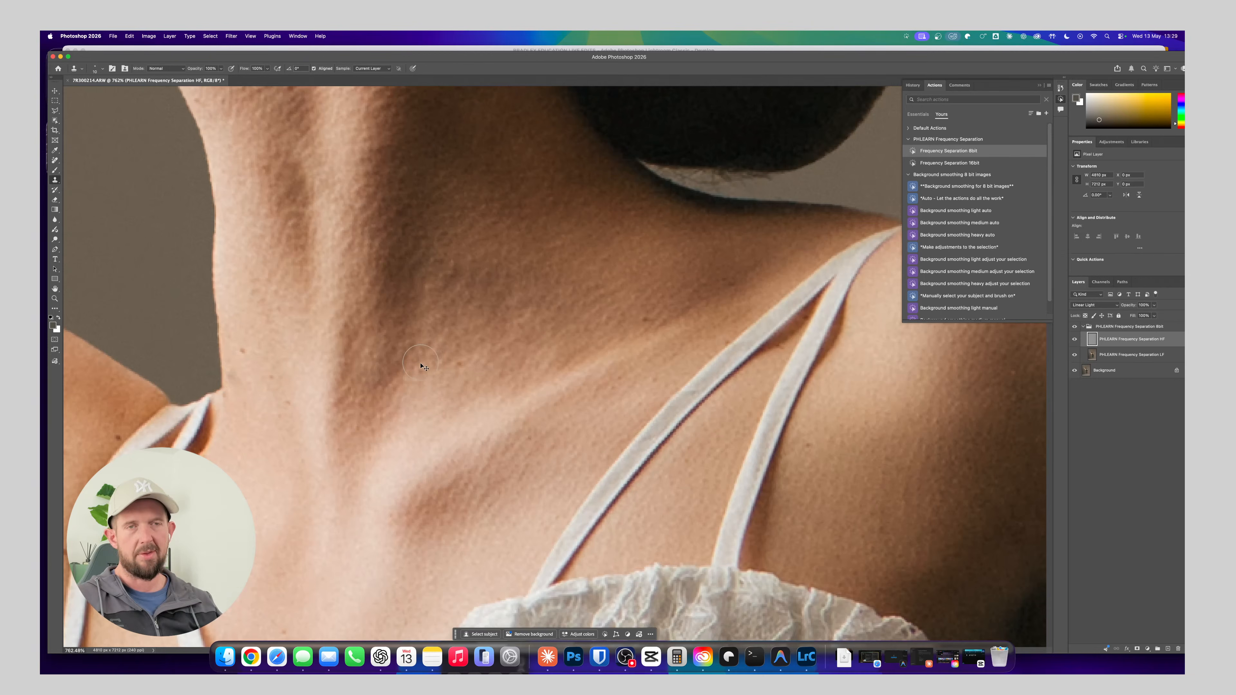
Undo the last Clone Stamp strokes over the mole at the base of the neck near the strap
{"action": "key", "text": "super+z"}
{"action": "key", "text": "super+shift+z"}
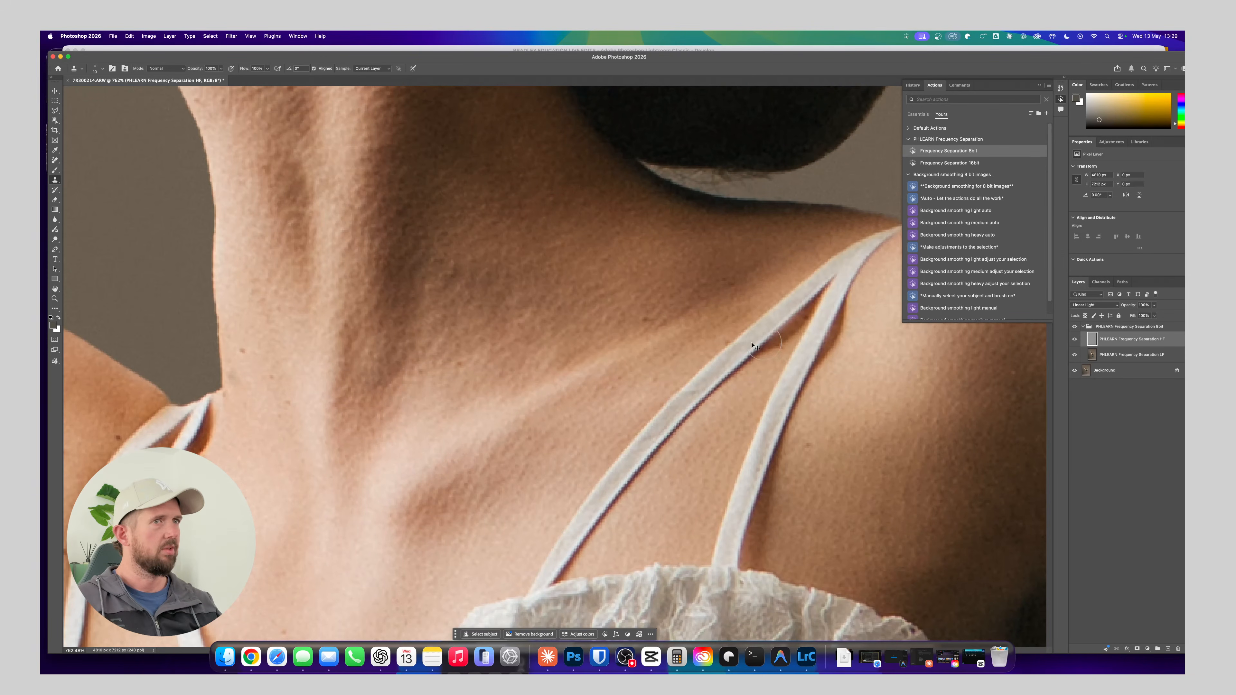
{"action": "key", "text": "super+z"}
{"action": "key", "text": "super+z"}
{"action": "key", "text": "super+z"}
{"action": "key", "text": "super+z"}
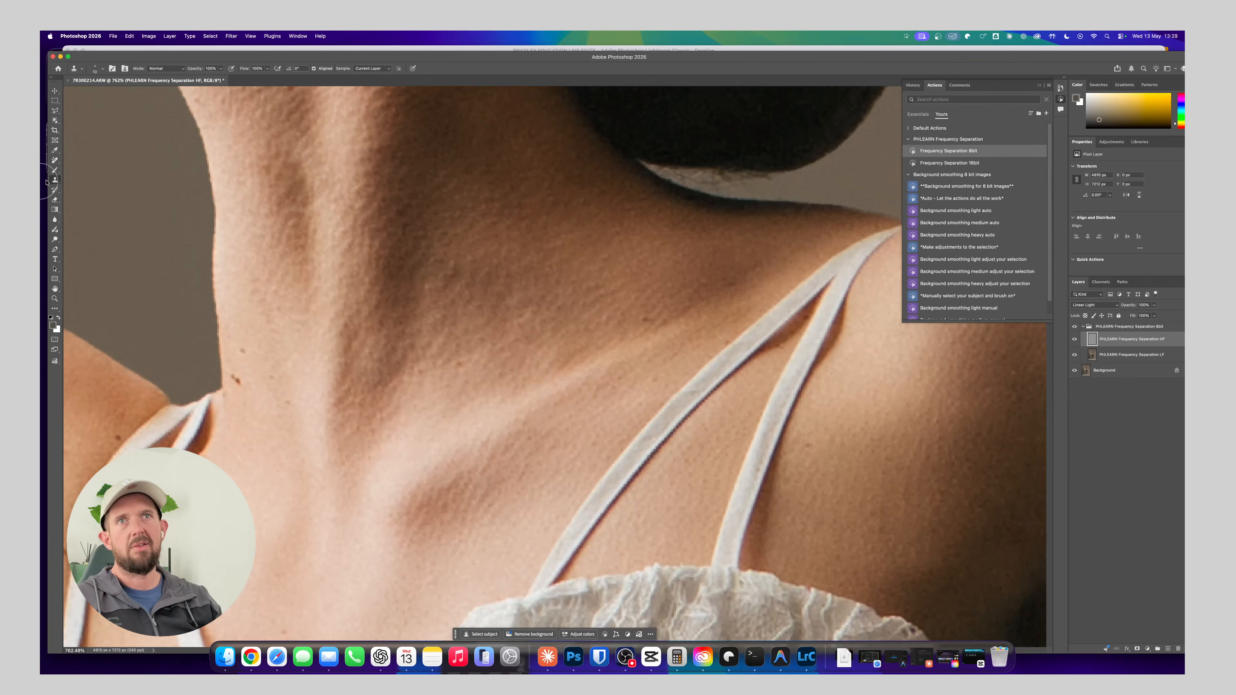
Switch to the Patch Tool, patch the mole at the base of the neck with clean skin, and deselect
{"action": "right_click", "coordinate": [56, 180]}
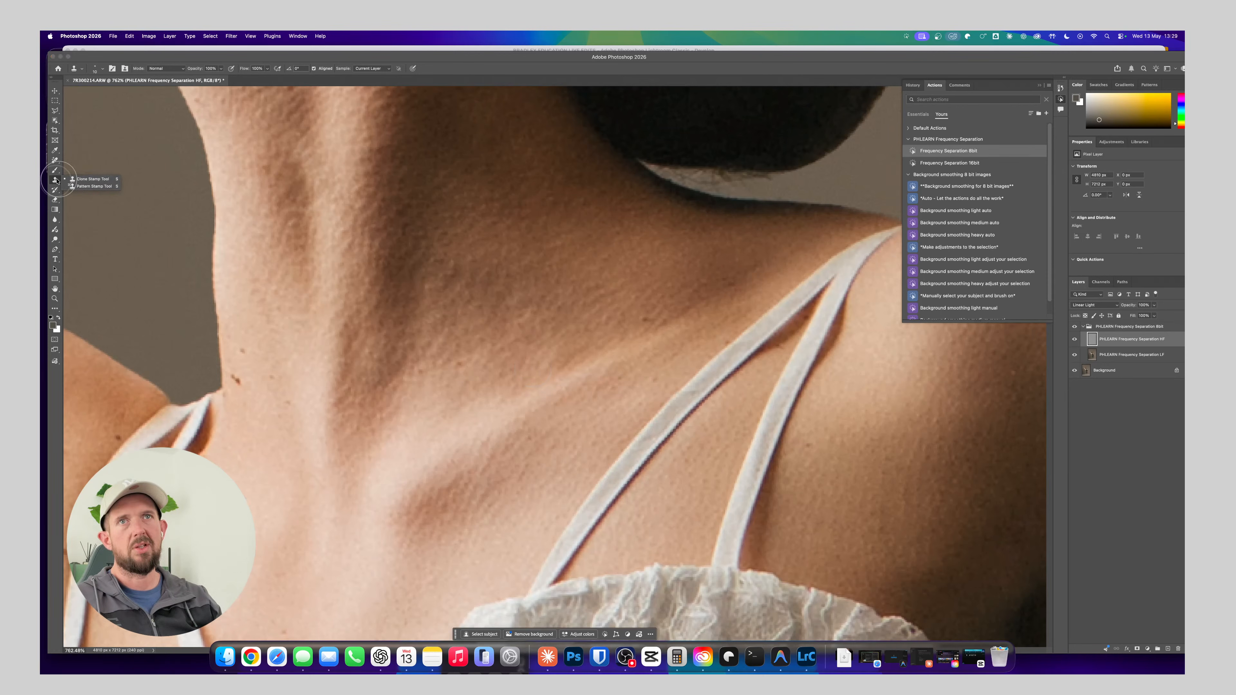
{"action": "left_click", "coordinate": [55, 161]}
{"action": "right_click", "coordinate": [55, 161]}
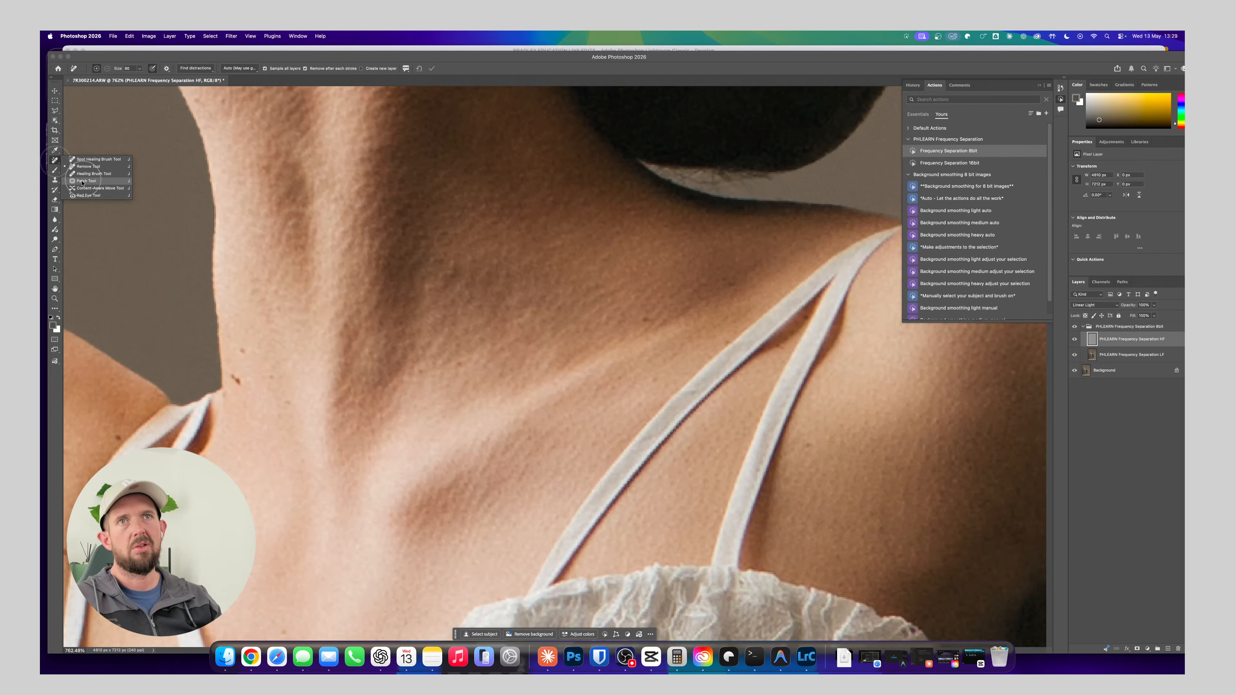
{"action": "left_click", "coordinate": [84, 181]}
{"action": "mouse_move", "coordinate": [231, 375]}
{"action": "left_mouse_down"}
{"action": "mouse_move", "coordinate": [238, 395]}
{"action": "mouse_move", "coordinate": [273, 404]}
{"action": "left_mouse_up"}
{"action": "key", "text": "super+d"}
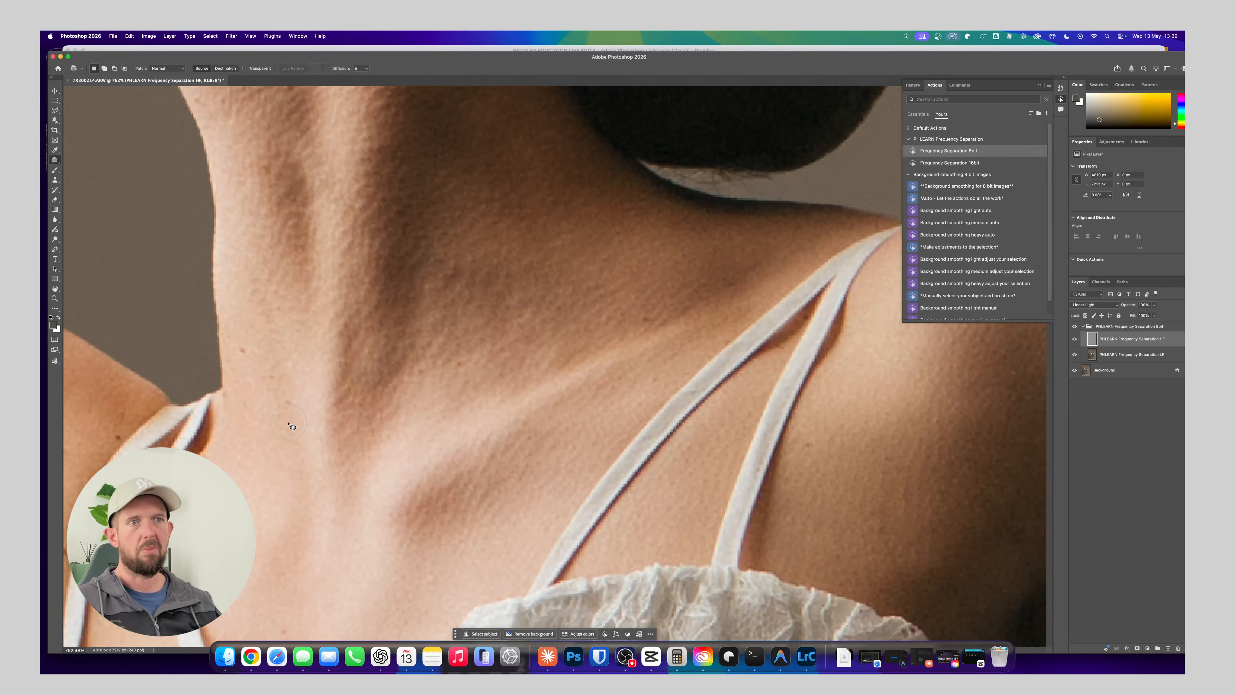
Patch the dark mole on the back of the shoulder with nearby clean skin and clear the selection
{"action": "left_click_drag", "start_coordinate": [297, 436], "coordinate": [351, 290]}
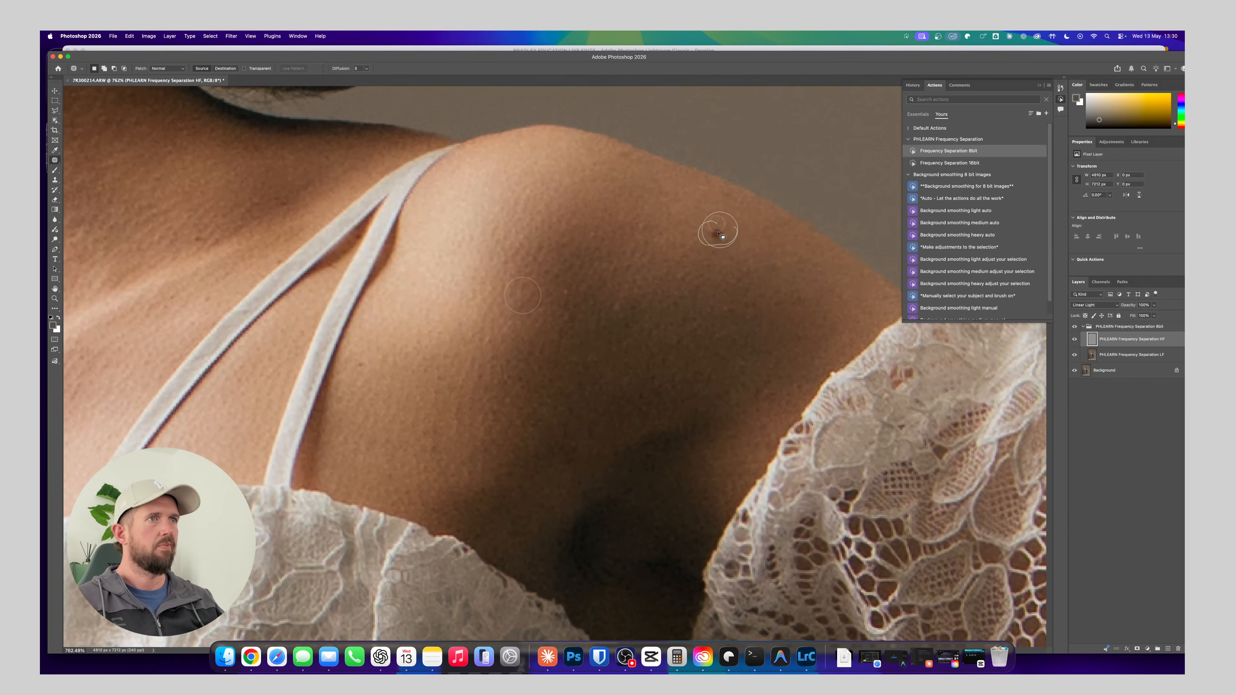
{"action": "left_click_drag", "start_coordinate": [688, 216], "coordinate": [687, 215]}
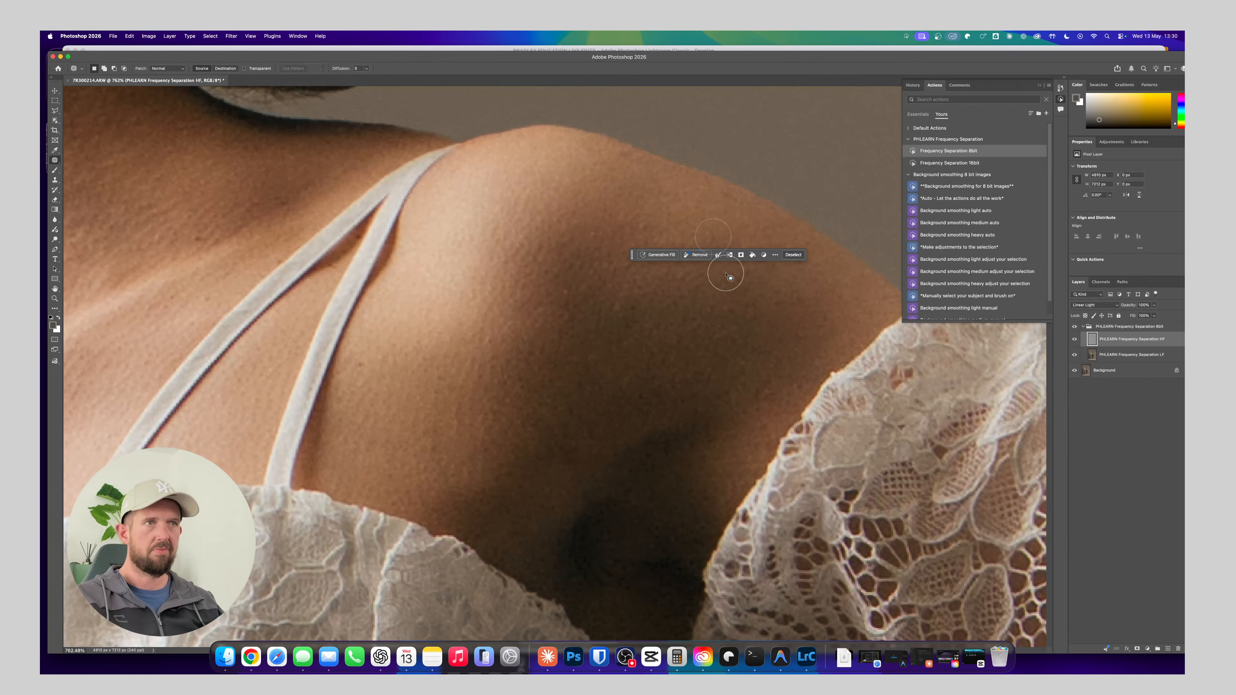
{"action": "key", "text": "super+d"}
Patch the small blemish on the forehead beside the eyebrow with clean skin and clear the selection
{"action": "left_click_drag", "start_coordinate": [624, 291], "coordinate": [455, 442]}
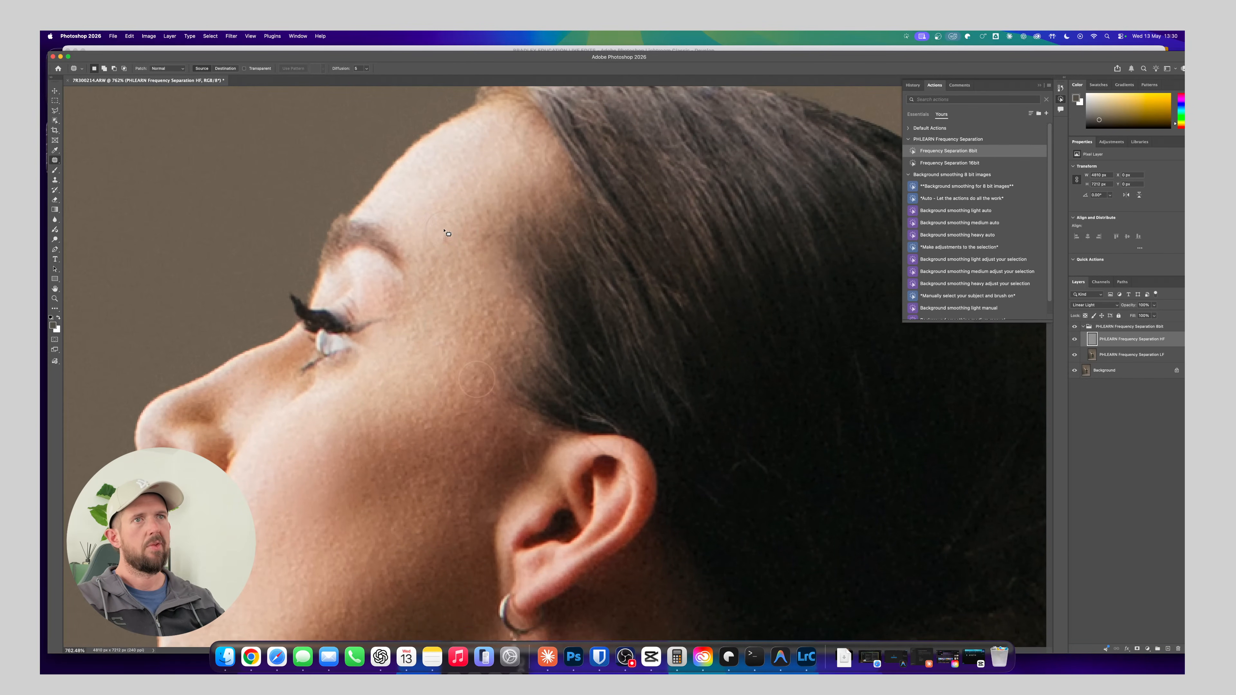
{"action": "left_click_drag", "start_coordinate": [445, 229], "coordinate": [447, 230]}
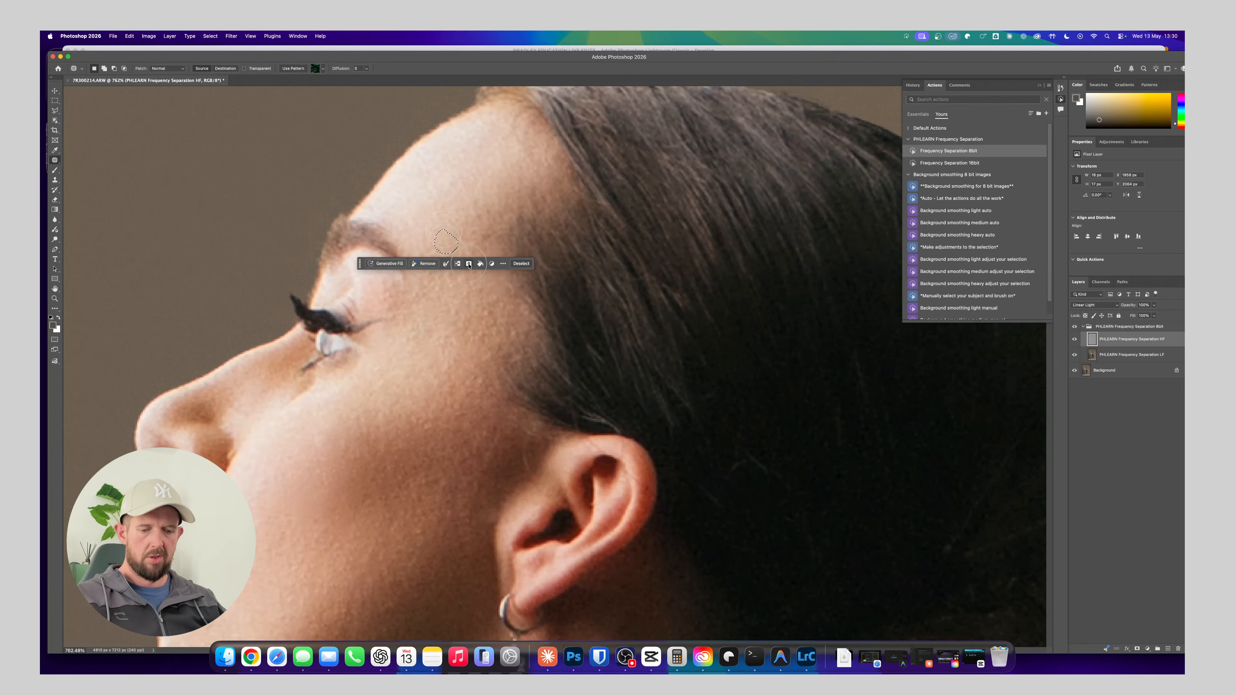
{"action": "key", "text": "super+d"}
Zoom out to 100% to review the retouched skin across the dancer's face and upper body
{"action": "left_click_drag", "start_coordinate": [457, 353], "coordinate": [488, 289]}
{"action": "key", "text": "super+minus"}
{"action": "key", "text": "super+minus"}
{"action": "key", "text": "super+minus"}
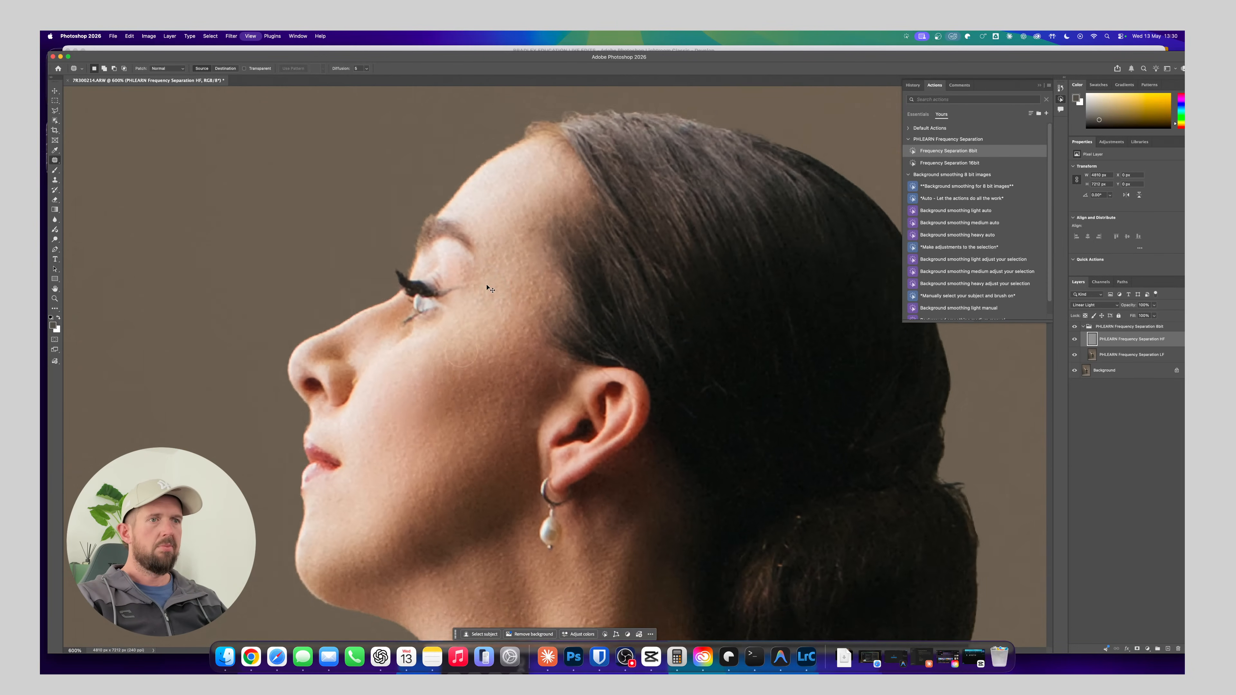
{"action": "key", "text": "super+minus"}
{"action": "key", "text": "super+minus"}
{"action": "key", "text": "super+minus"}
{"action": "key", "text": "super+minus"}
{"action": "key", "text": "super+minus"}
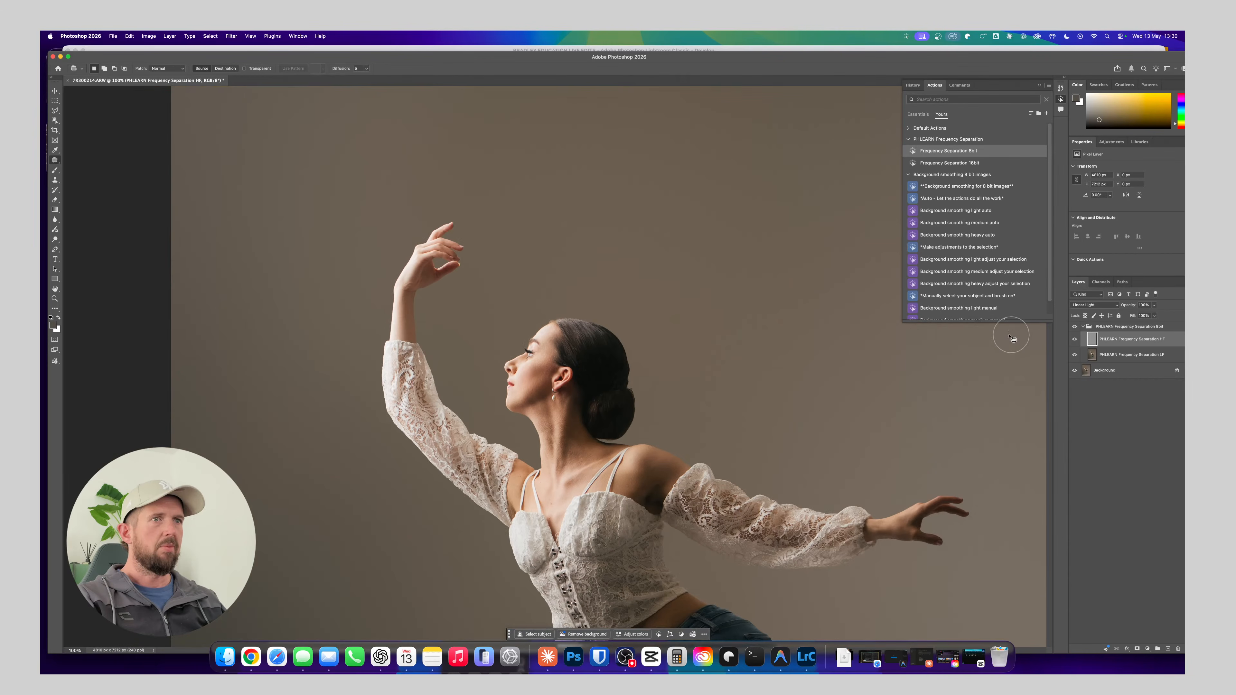
Compare the dancer's skin before and after retouching by toggling the frequency separation group's visibility, and examine the face and shoulders
{"action": "key", "text": "super+plus"}
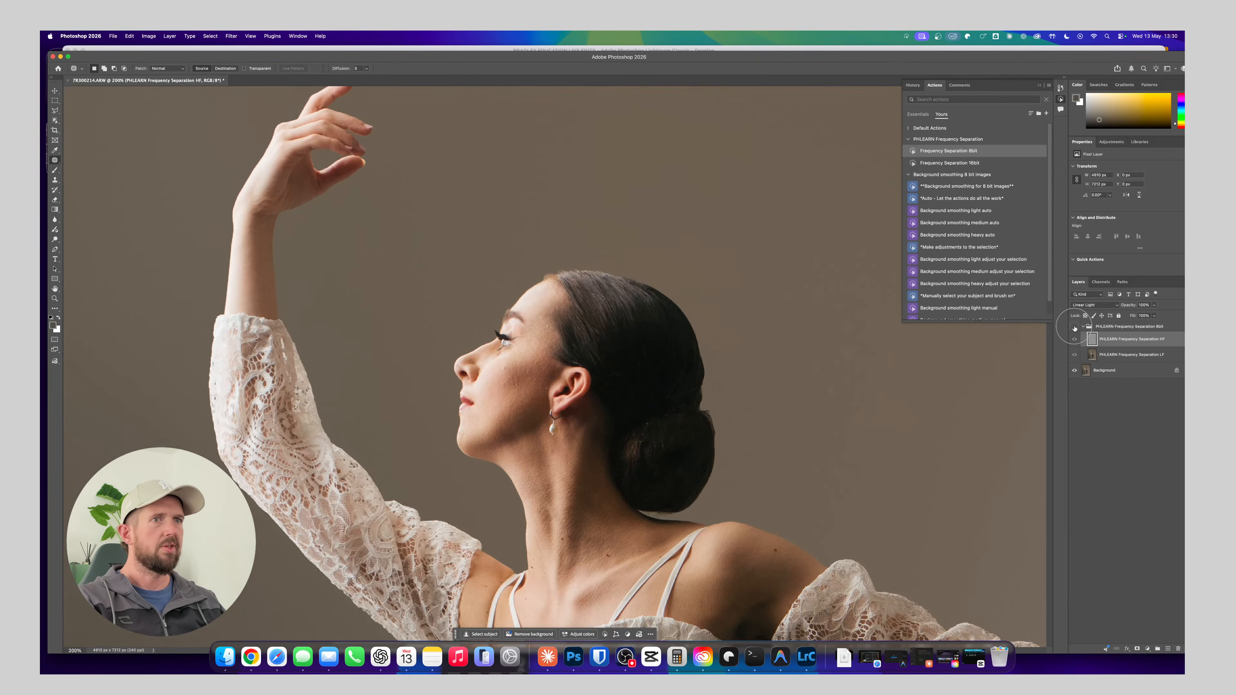
{"action": "left_click", "coordinate": [1075, 329]}
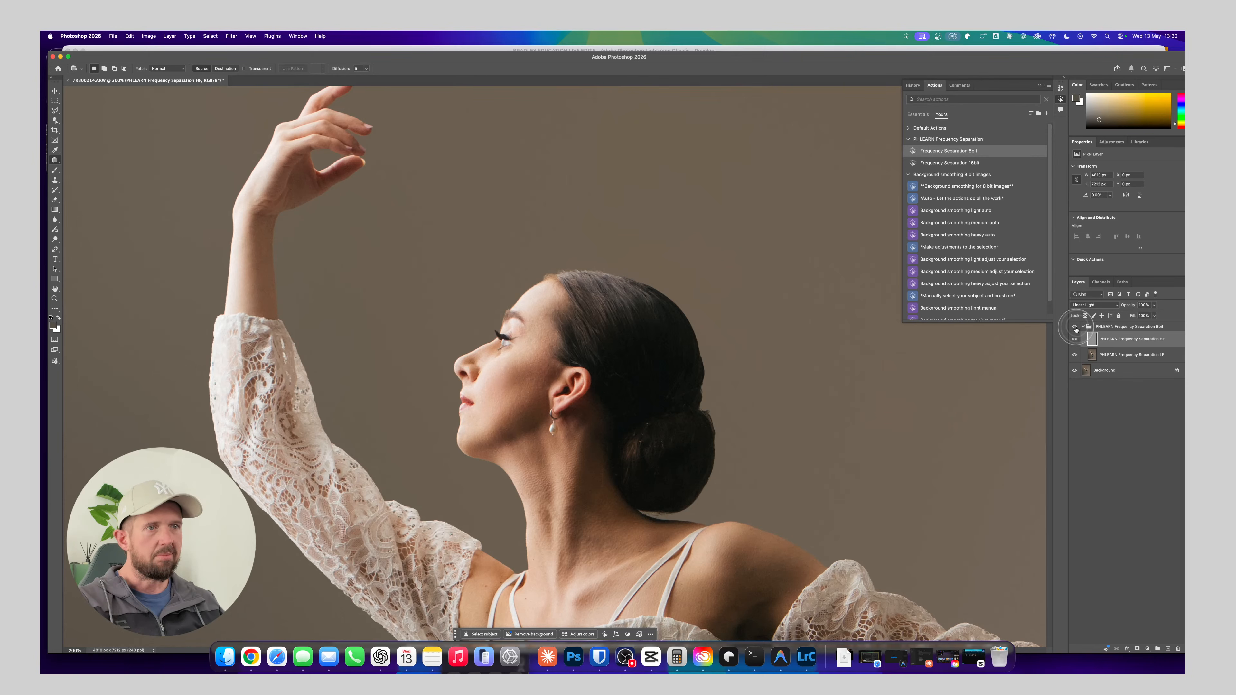
{"action": "left_click_drag", "start_coordinate": [644, 440], "coordinate": [674, 357]}
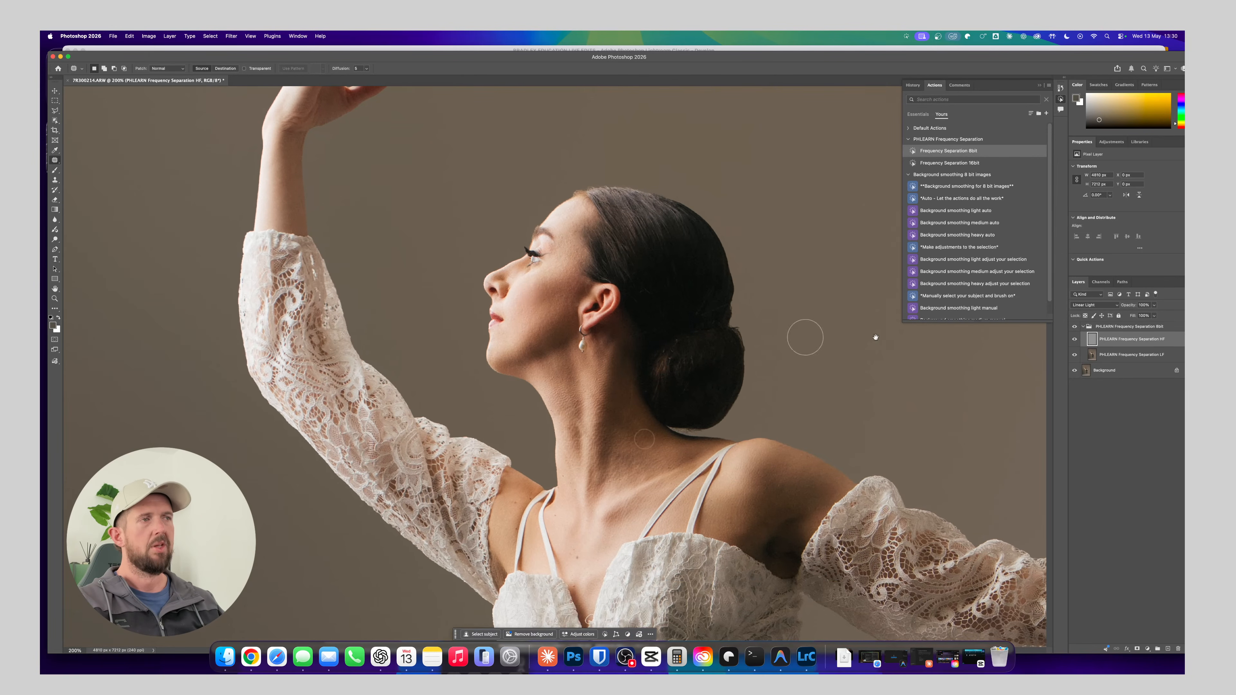
Make the low-frequency layer active and set up the Lasso Tool with a feather of about 10 px
{"action": "left_click", "coordinate": [1126, 355]}
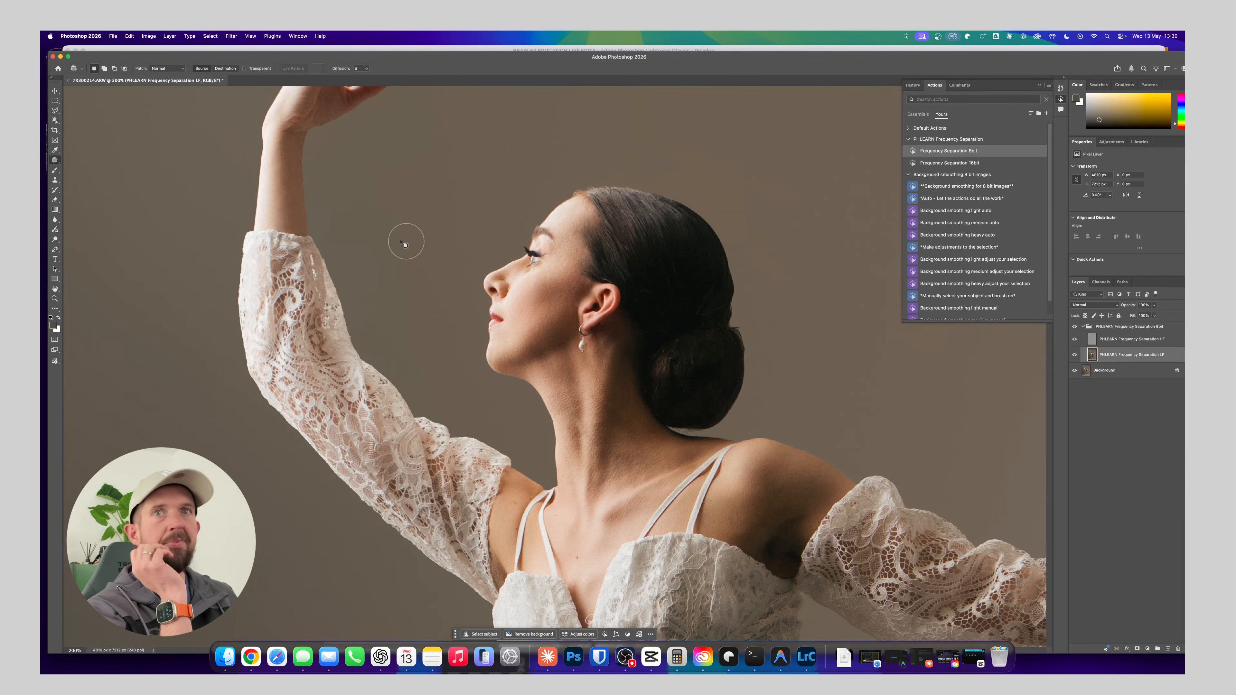
{"action": "left_click", "coordinate": [55, 110]}
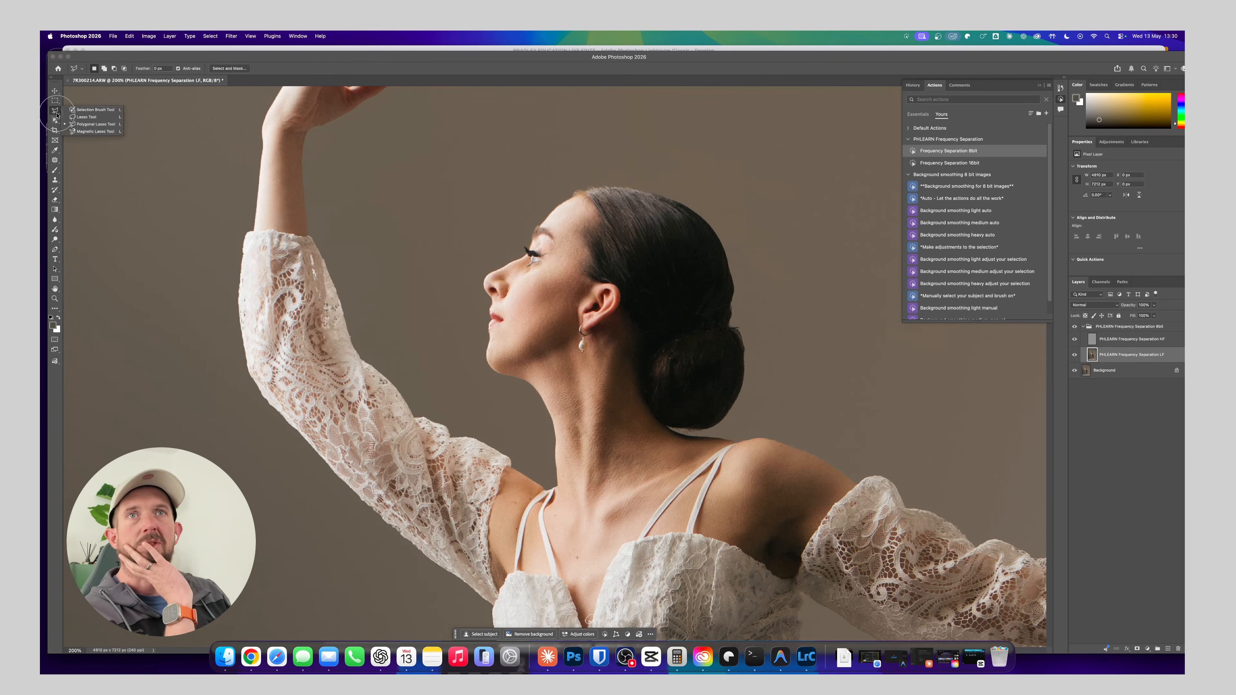
{"action": "left_click", "coordinate": [76, 117]}
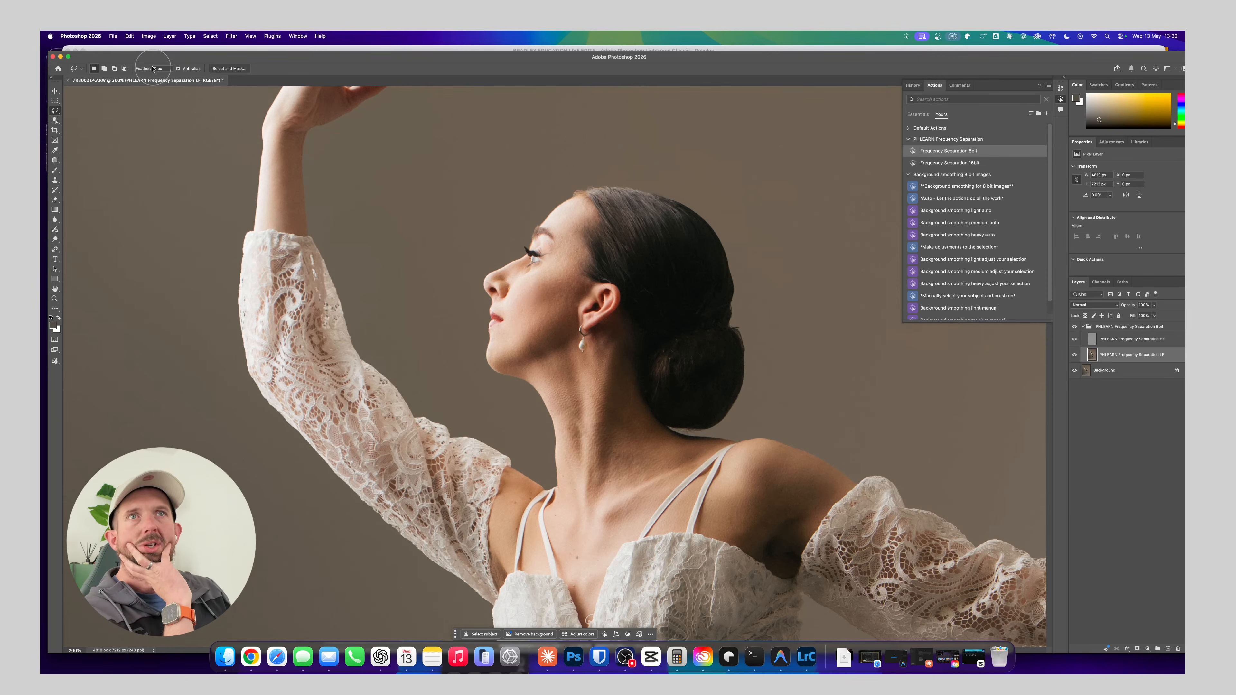
{"action": "mouse_move", "coordinate": [147, 68]}
{"action": "left_mouse_down"}
{"action": "mouse_move", "coordinate": [163, 74]}
{"action": "mouse_move", "coordinate": [148, 81]}
{"action": "mouse_move", "coordinate": [492, 254]}
{"action": "mouse_move", "coordinate": [171, 51]}
{"action": "mouse_move", "coordinate": [143, 70]}
{"action": "mouse_move", "coordinate": [291, 132]}
{"action": "left_mouse_up"}
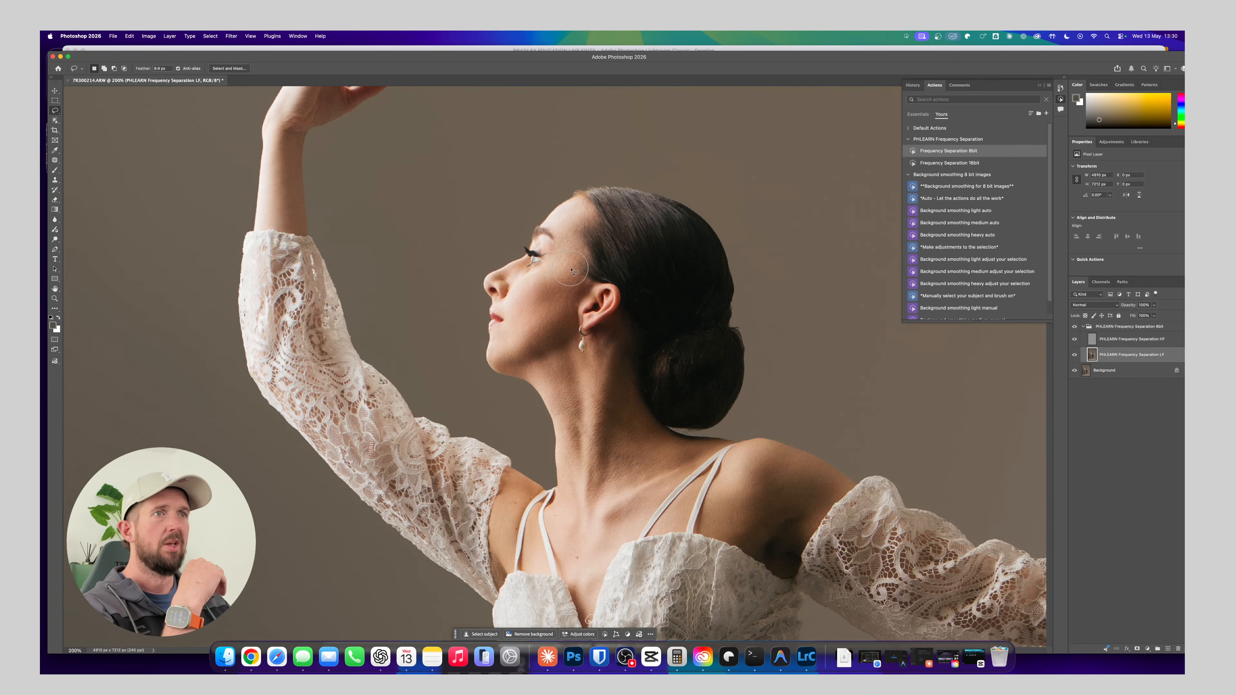
Lasso the cheek from beside the eye down to the chin and apply a Gaussian Blur of about 4 pixels
{"action": "key", "text": "super+plus"}
{"action": "key", "text": "super+plus"}
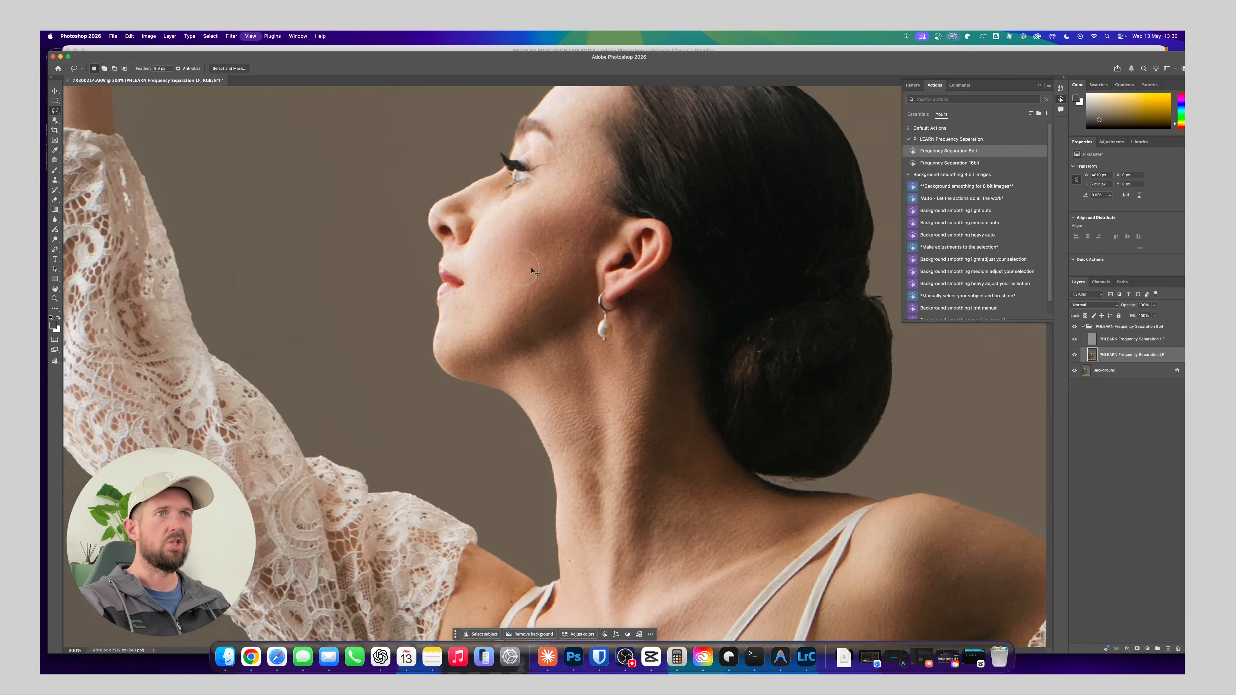
{"action": "mouse_move", "coordinate": [541, 282]}
{"action": "left_mouse_down"}
{"action": "mouse_move", "coordinate": [538, 354]}
{"action": "mouse_move", "coordinate": [524, 348]}
{"action": "left_mouse_up"}
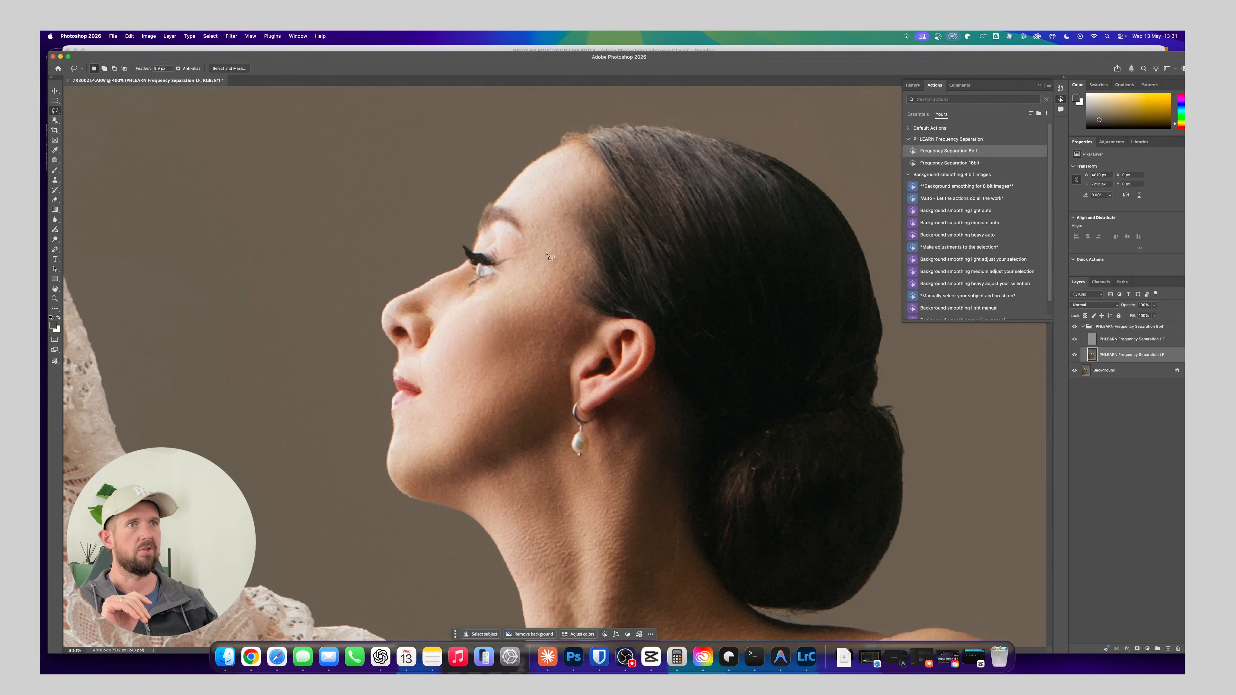
{"action": "left_click_drag", "start_coordinate": [564, 243], "coordinate": [539, 259]}
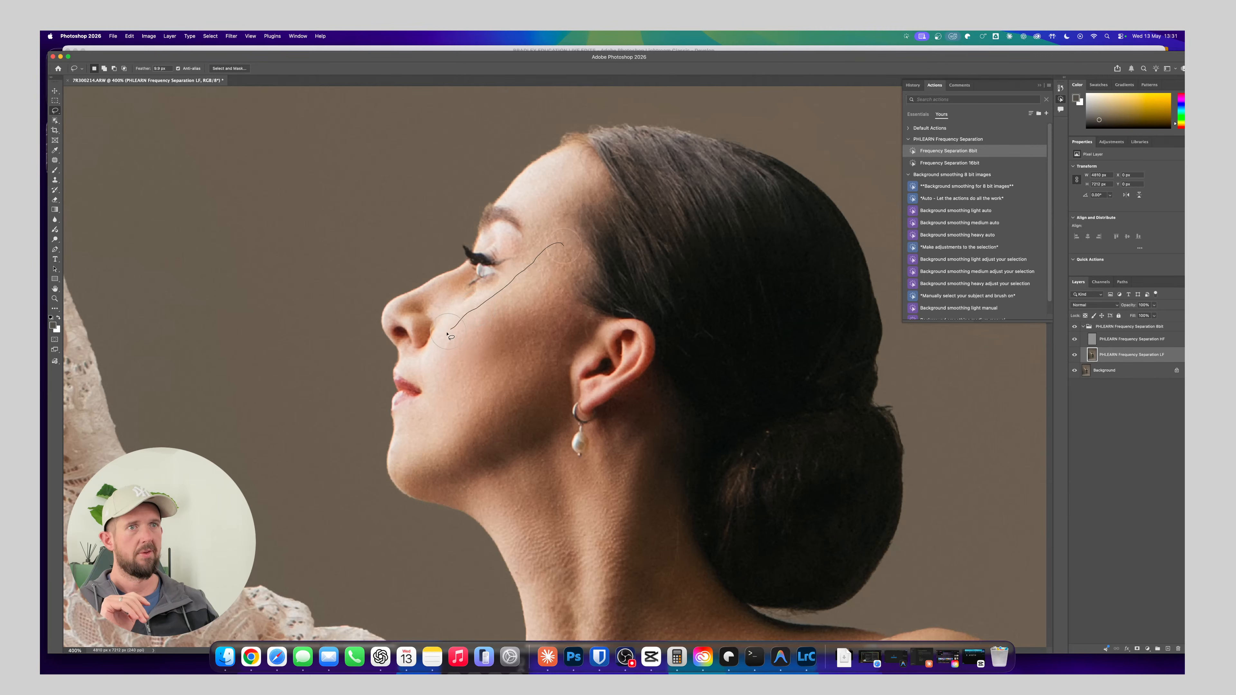
{"action": "mouse_move", "coordinate": [408, 463]}
{"action": "left_mouse_down"}
{"action": "mouse_move", "coordinate": [442, 463]}
{"action": "mouse_move", "coordinate": [533, 411]}
{"action": "mouse_move", "coordinate": [565, 344]}
{"action": "mouse_move", "coordinate": [564, 258]}
{"action": "left_mouse_up"}
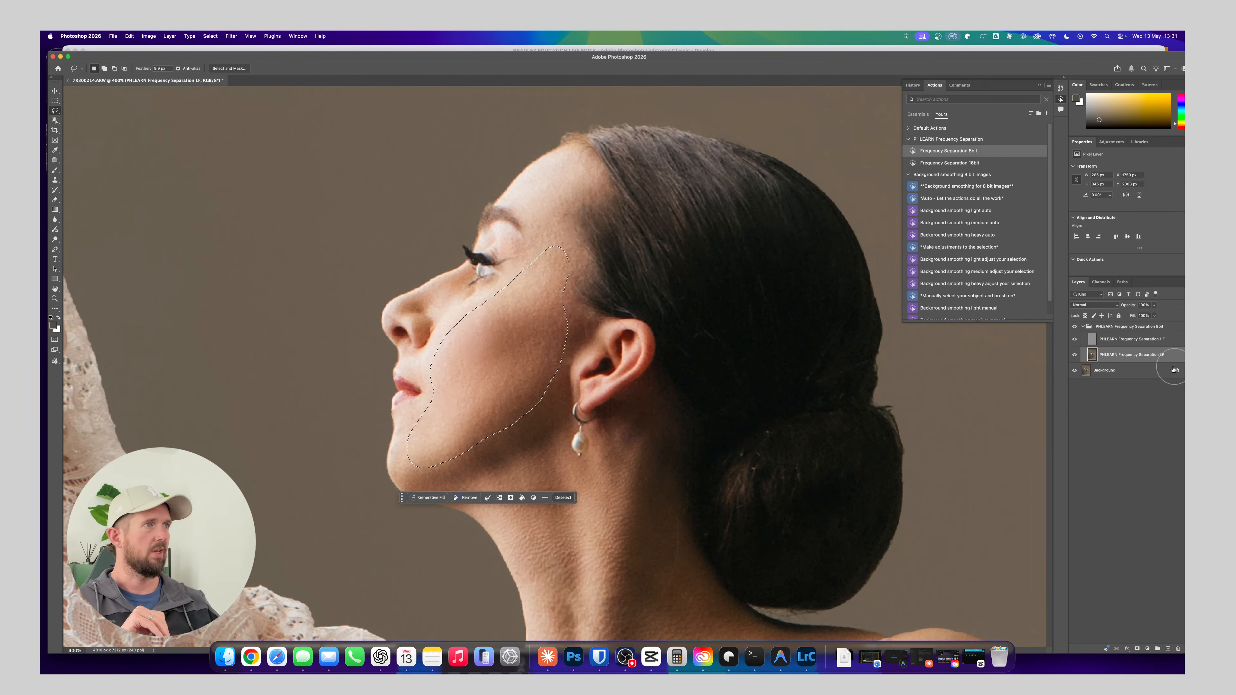
{"action": "left_click", "coordinate": [231, 36]}
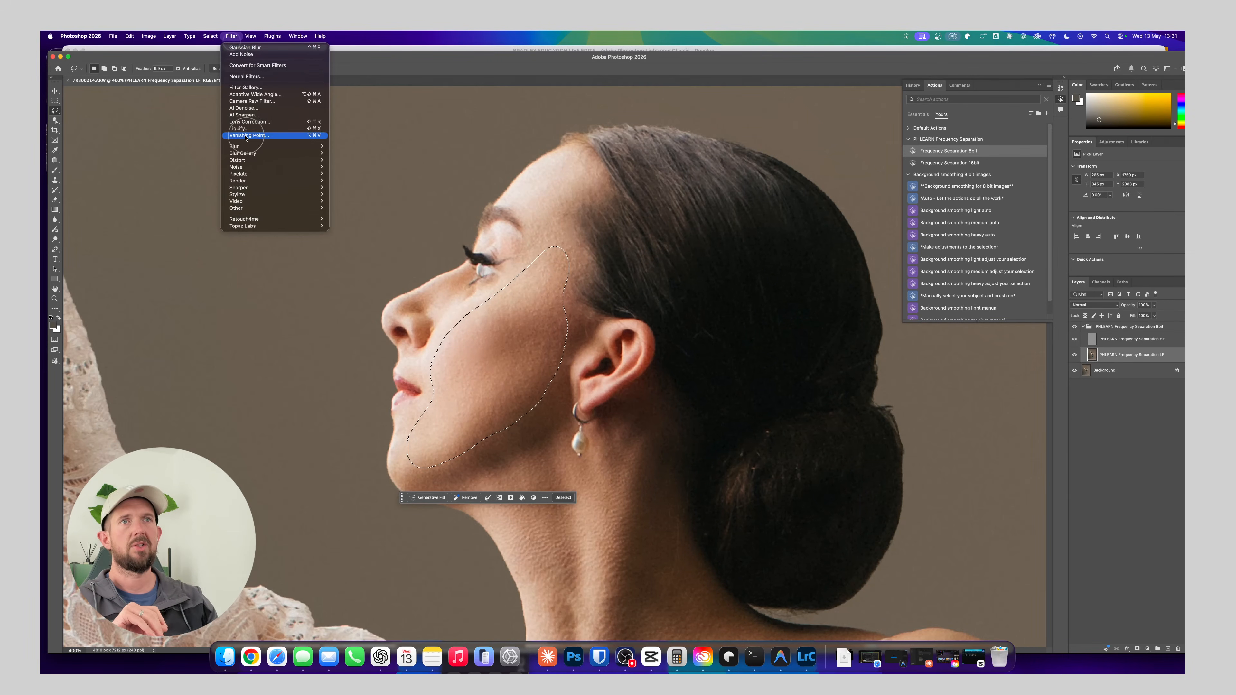
{"action": "left_click", "coordinate": [468, 191]}
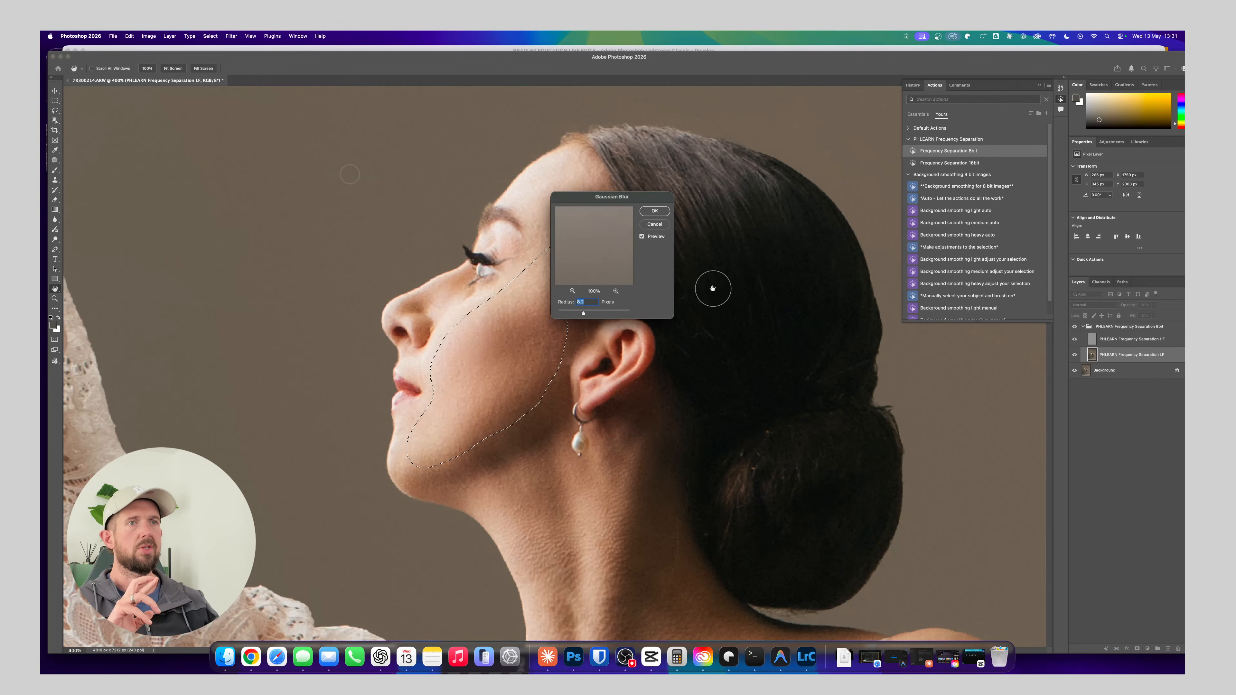
{"action": "left_click_drag", "start_coordinate": [607, 201], "coordinate": [708, 190]}
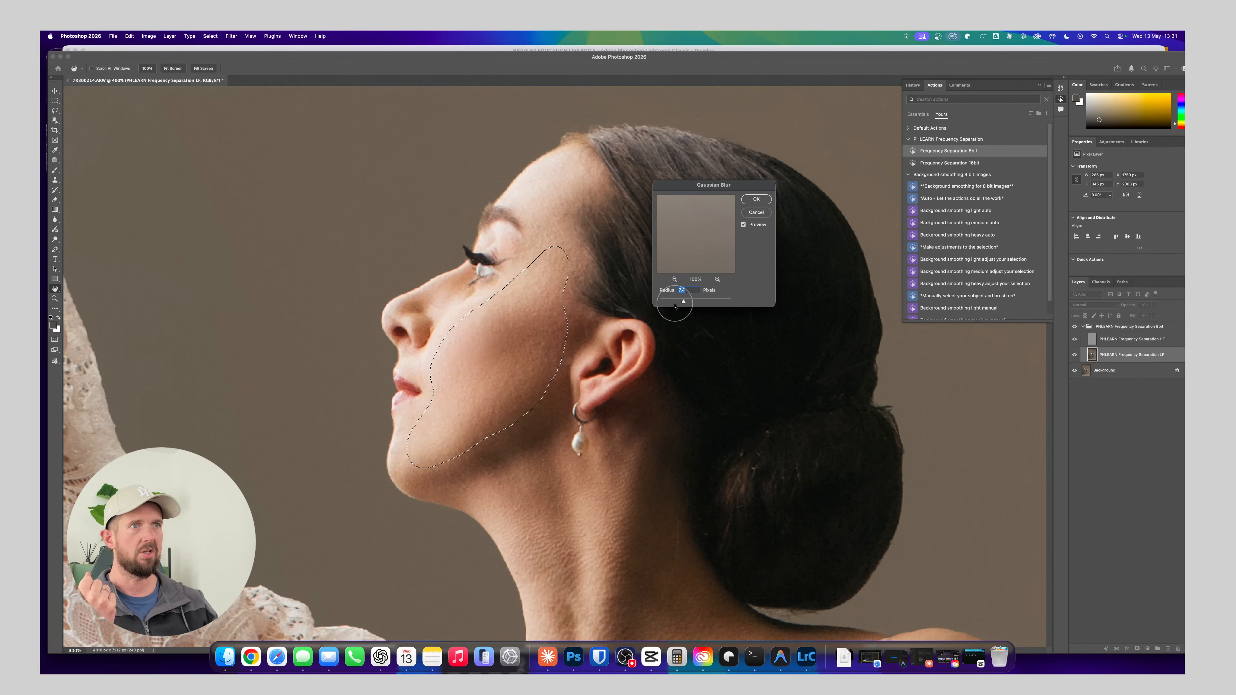
{"action": "left_click", "coordinate": [756, 199]}
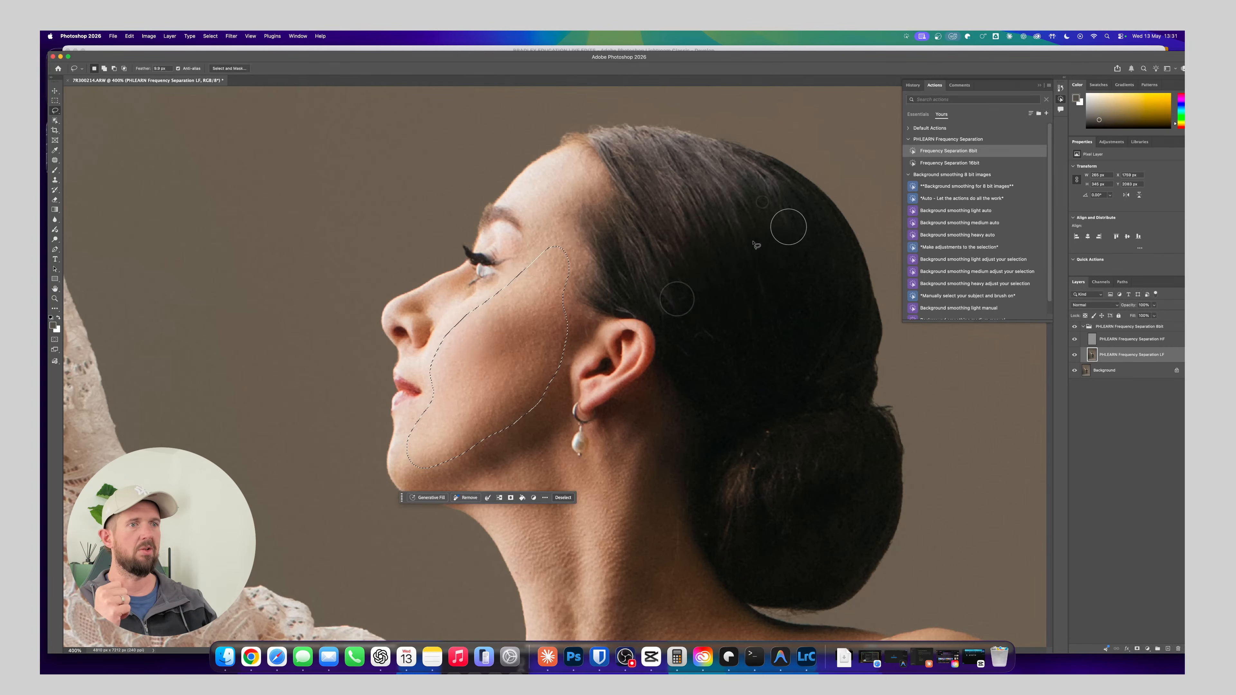
{"action": "scroll", "coordinate": [642, 453], "scroll_direction": "down", "scroll_amount": 5}
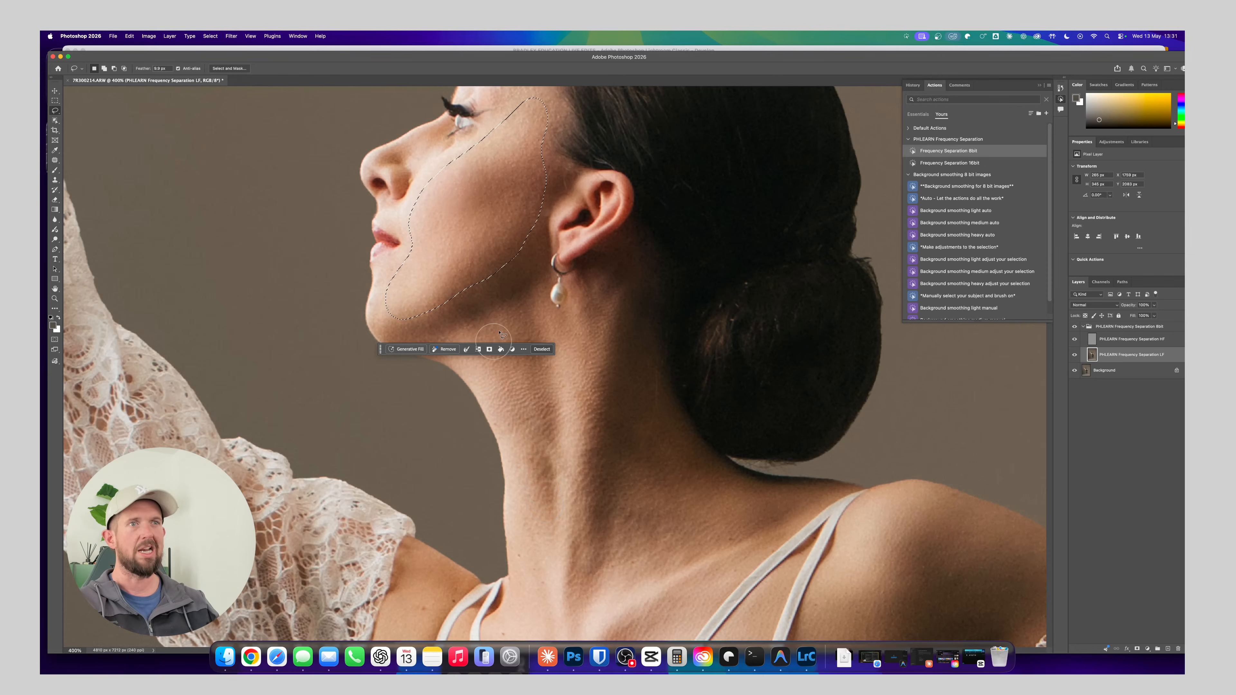
{"action": "left_click", "coordinate": [537, 254]}
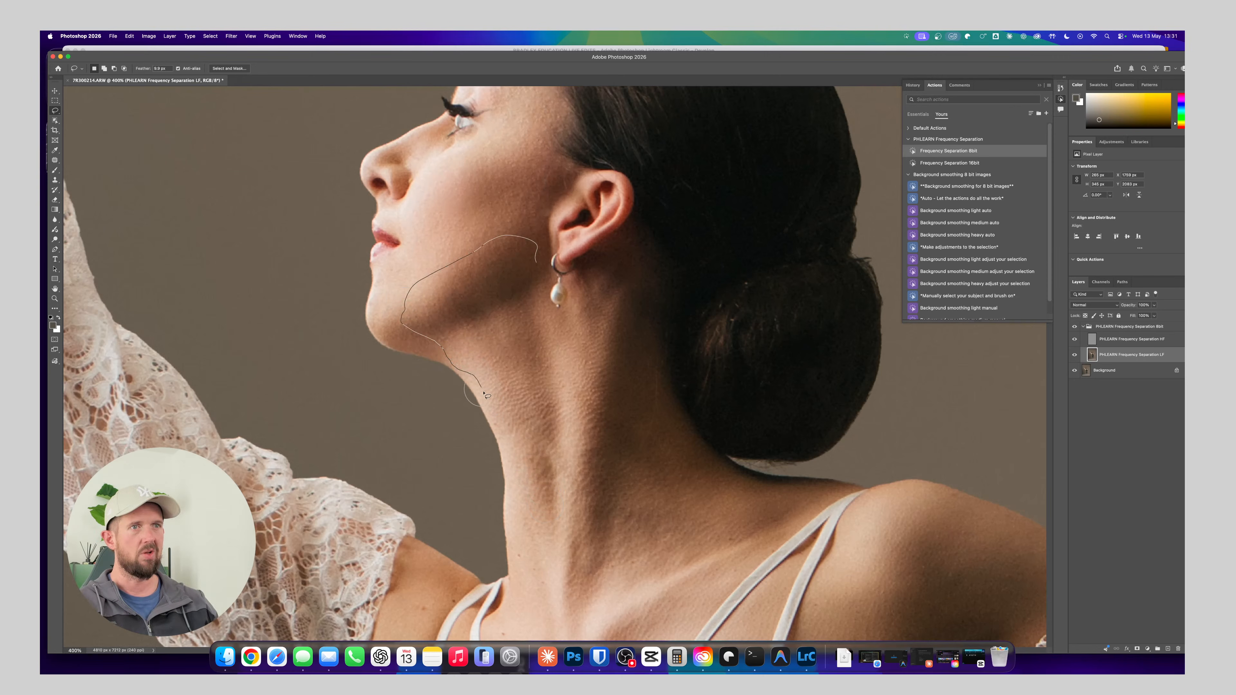
{"action": "left_click_drag", "start_coordinate": [549, 281], "coordinate": [549, 281]}
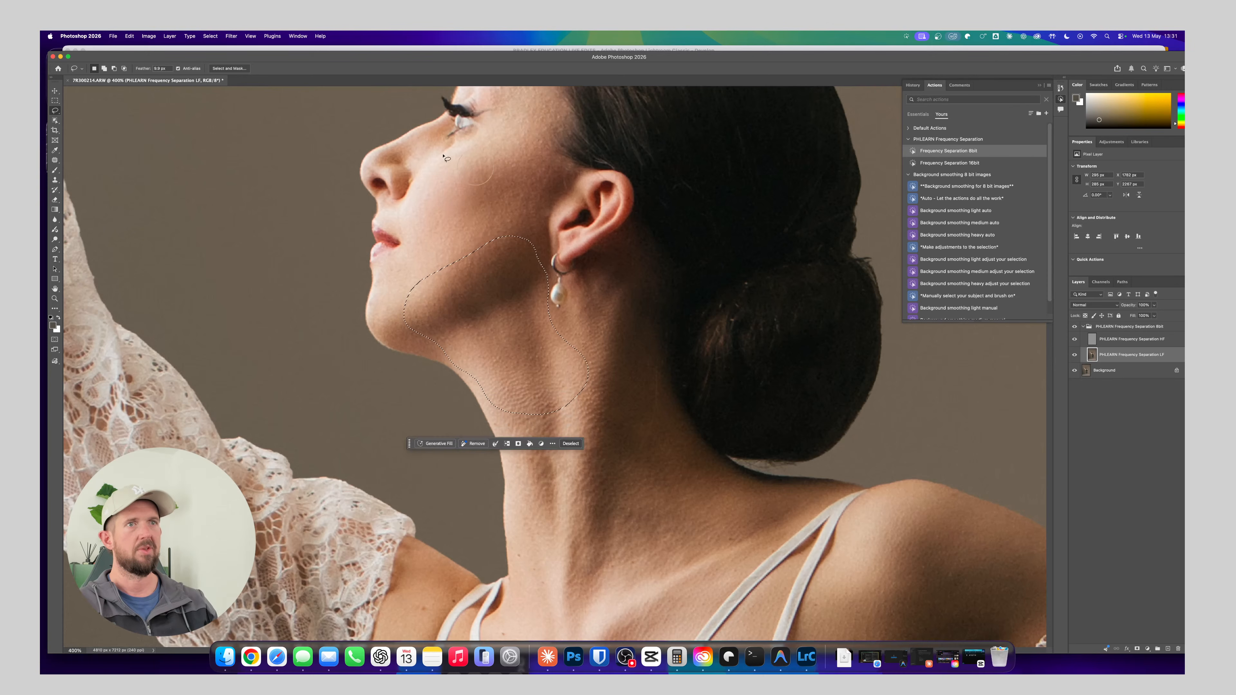
{"action": "left_click", "coordinate": [231, 36]}
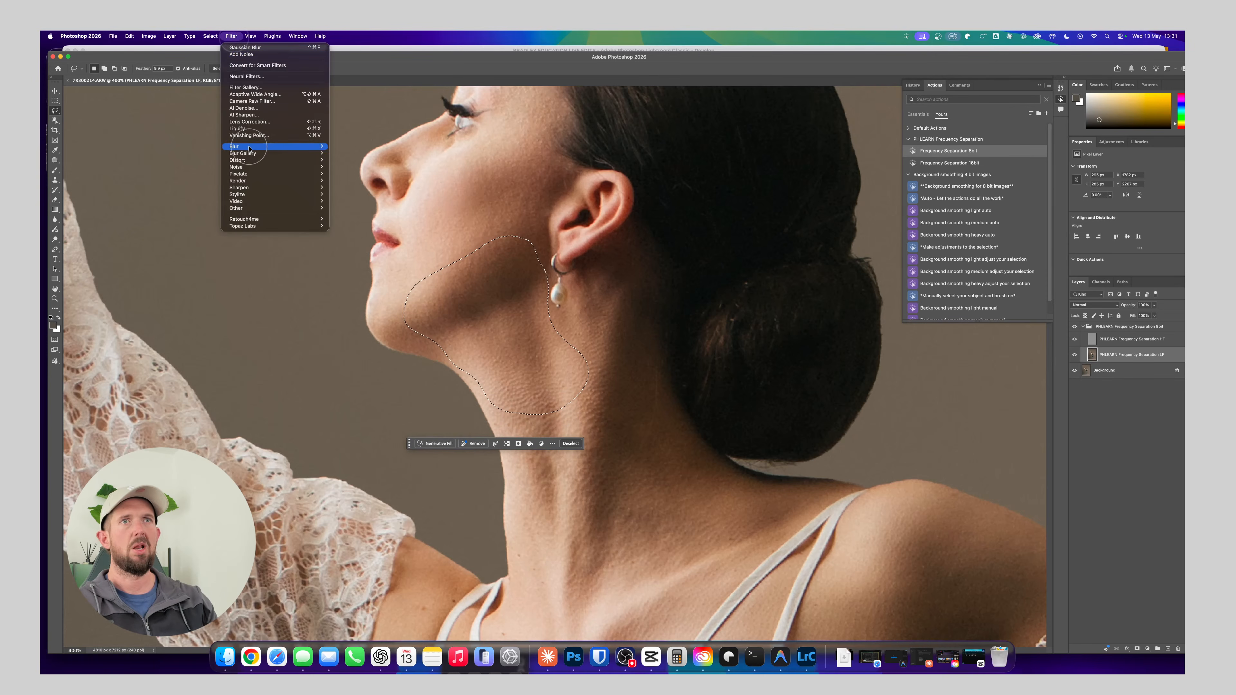
{"action": "mouse_move", "coordinate": [311, 146]}
{"action": "left_click", "coordinate": [344, 174]}
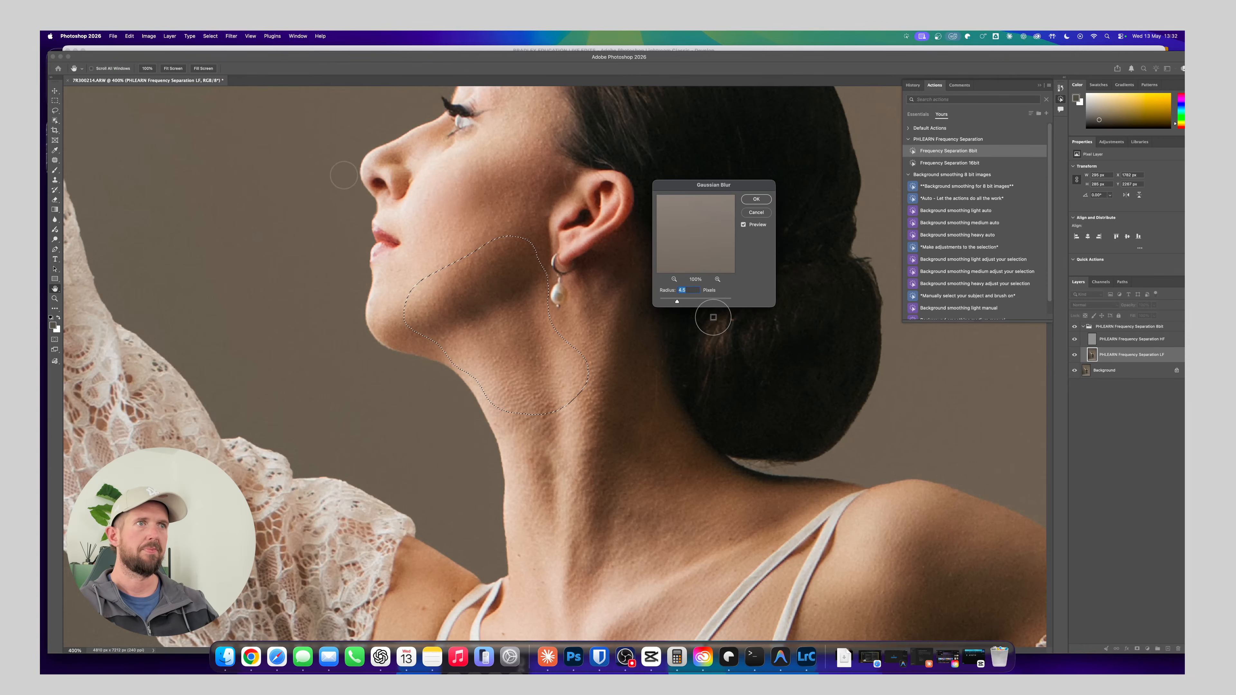
{"action": "left_click_drag", "start_coordinate": [677, 301], "coordinate": [692, 302]}
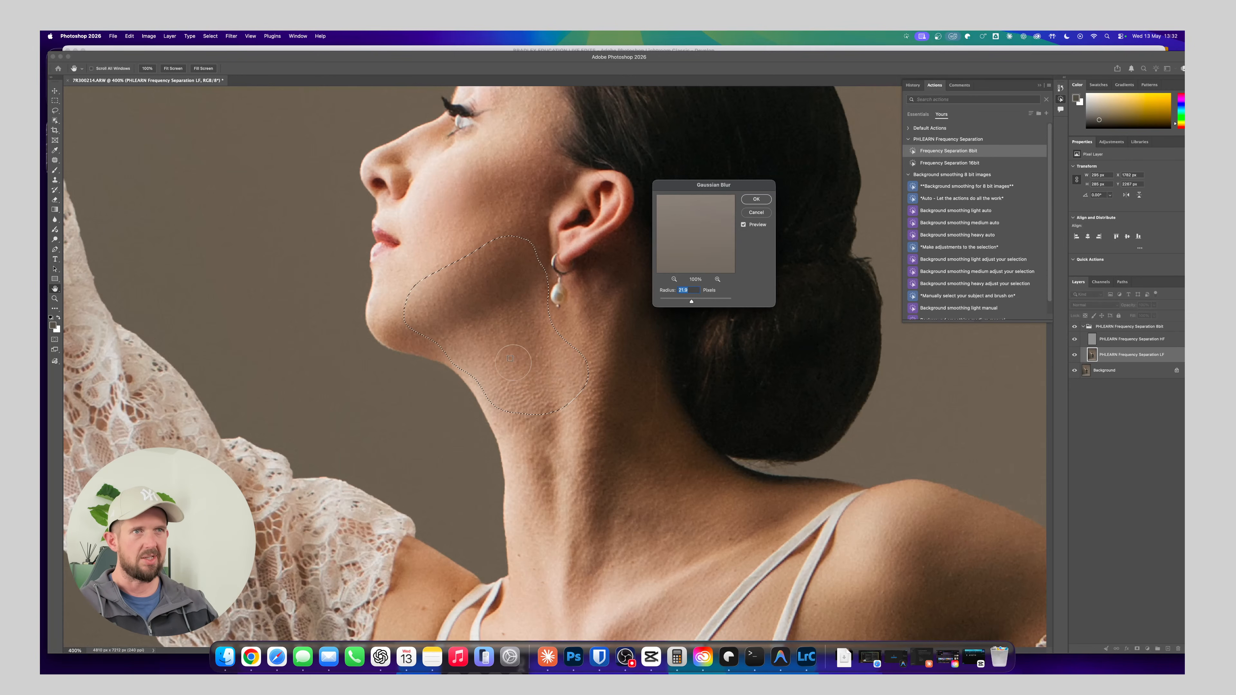
{"action": "left_click_drag", "start_coordinate": [692, 301], "coordinate": [684, 302]}
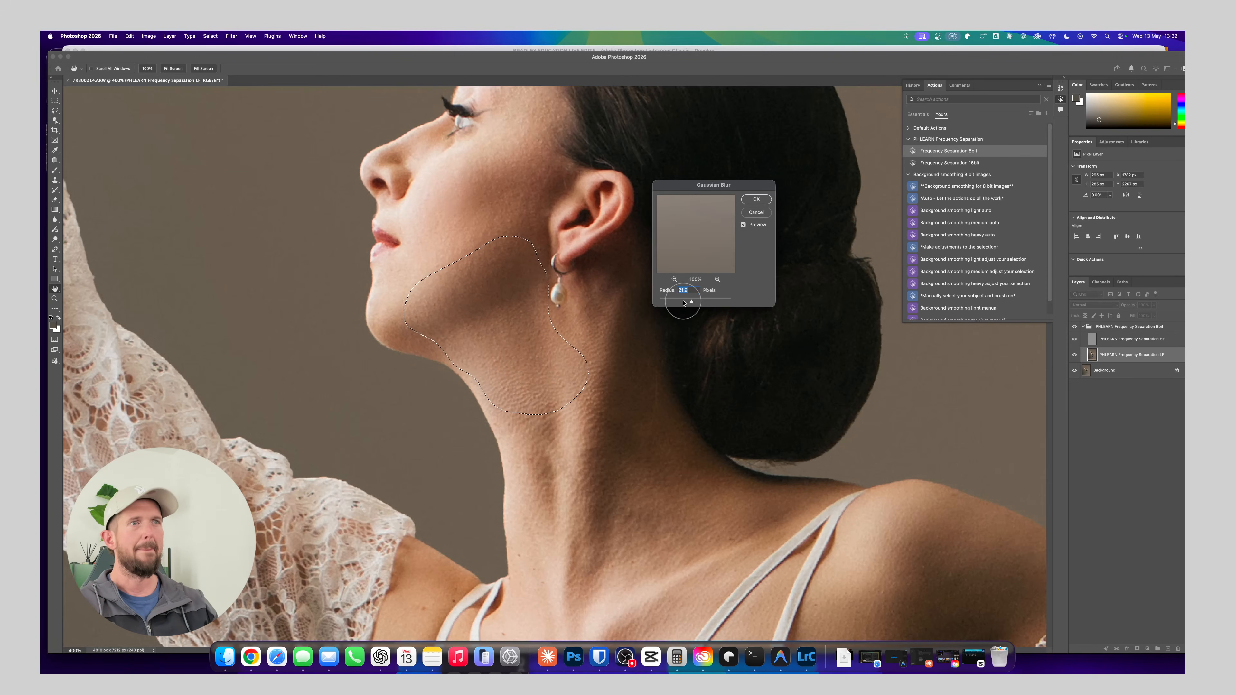
{"action": "left_click", "coordinate": [763, 212]}
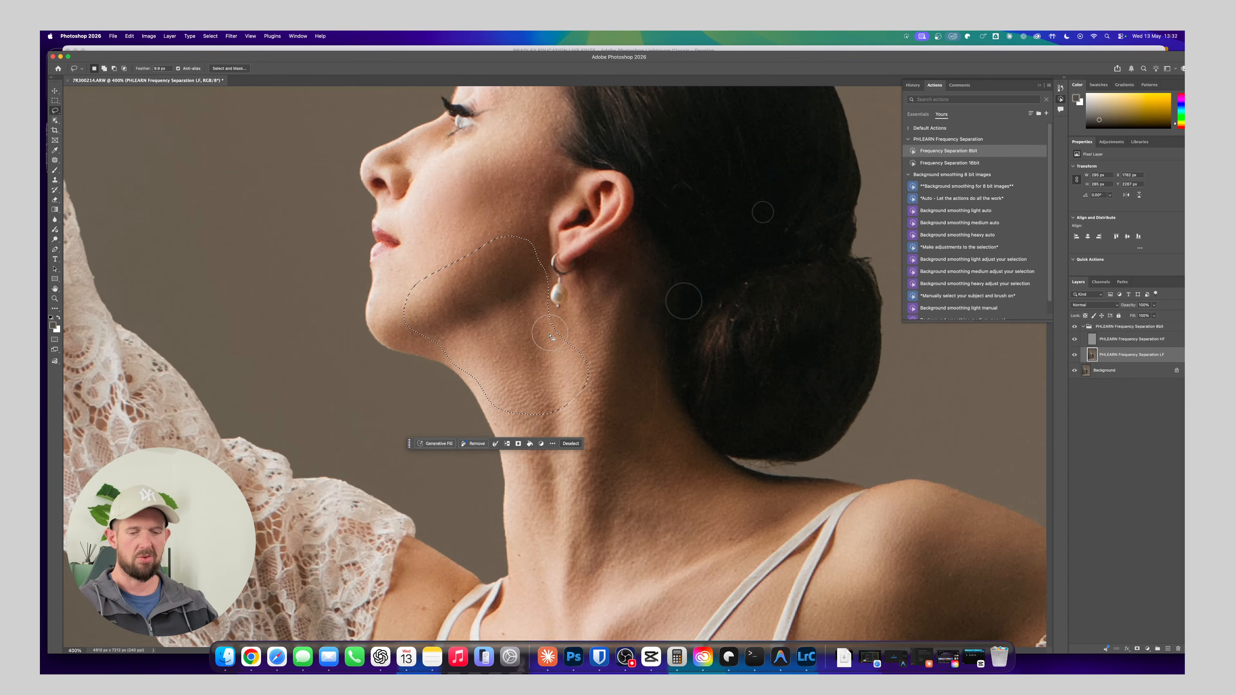
{"action": "key", "text": "super+d"}
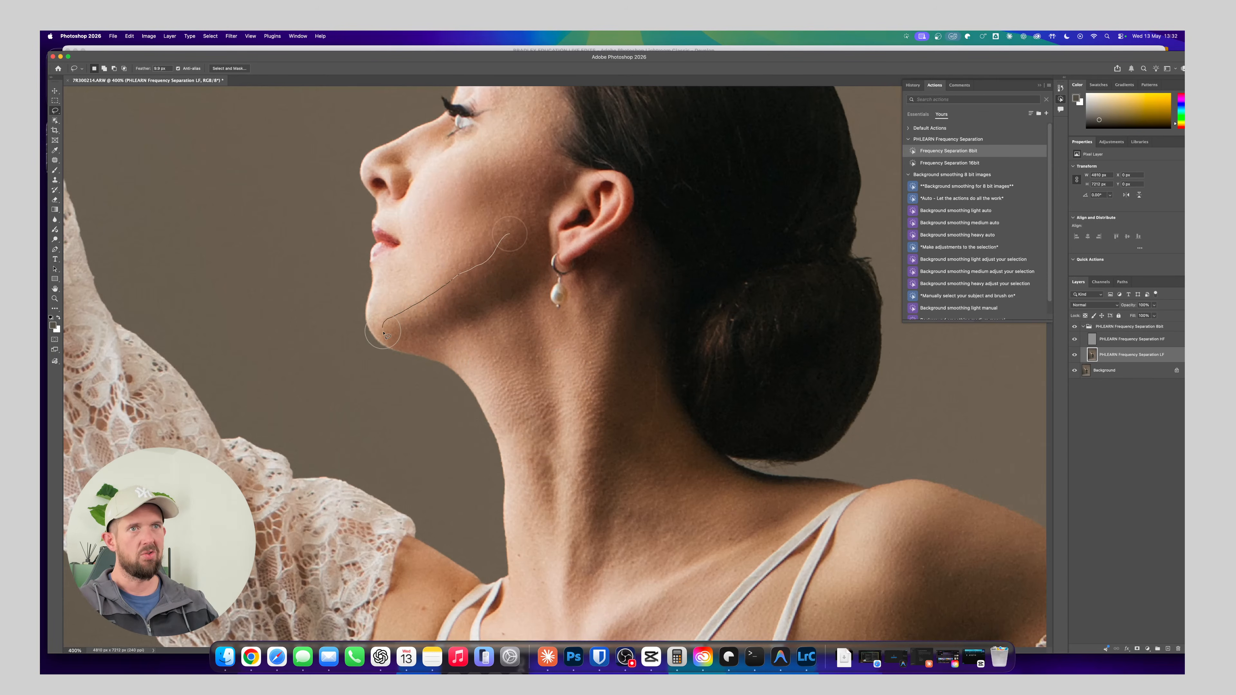
Lasso the shaded strip along the jaw from below the ear to the chin and apply a Gaussian Blur of about 8 pixels
{"action": "left_click_drag", "start_coordinate": [532, 247], "coordinate": [532, 245]}
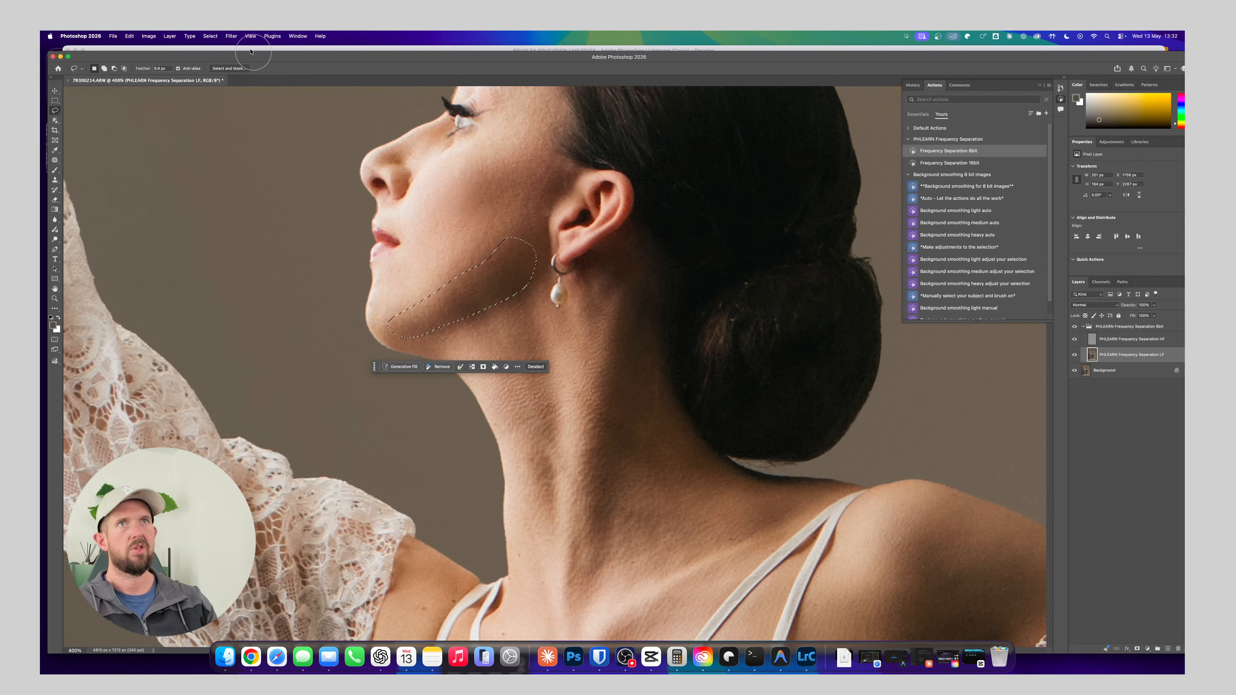
{"action": "left_click", "coordinate": [232, 37]}
{"action": "mouse_move", "coordinate": [263, 147]}
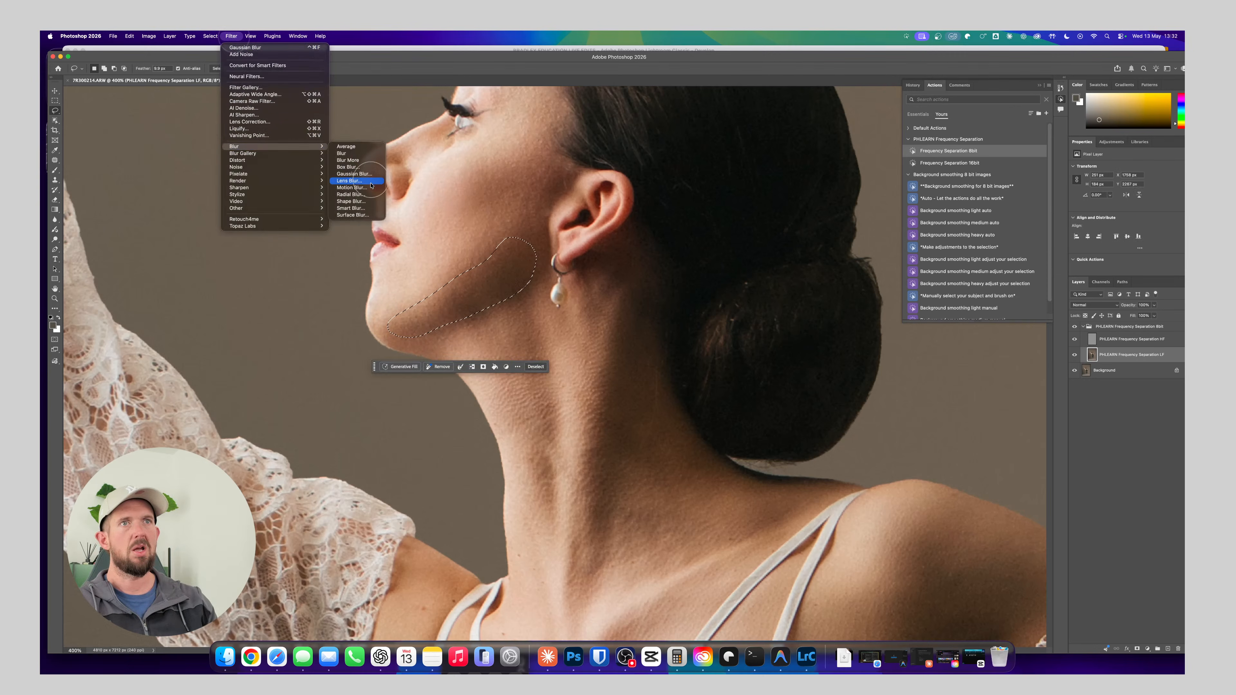
{"action": "left_click", "coordinate": [379, 176]}
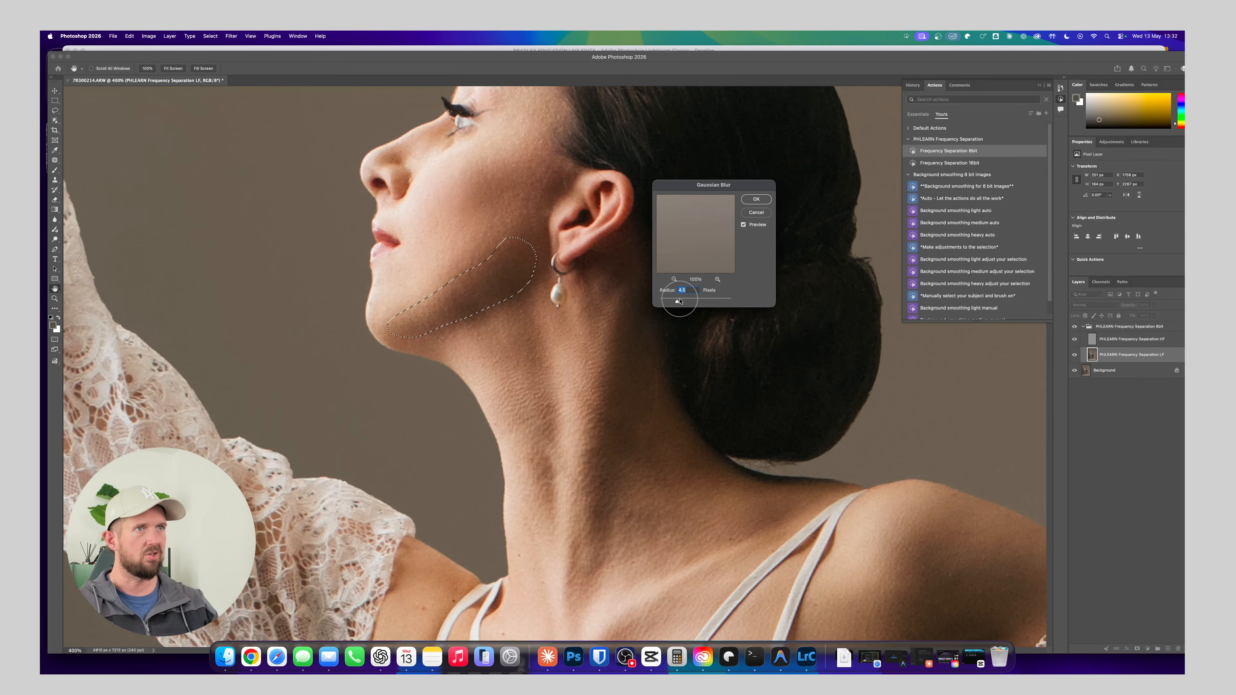
{"action": "left_click_drag", "start_coordinate": [677, 302], "coordinate": [685, 302]}
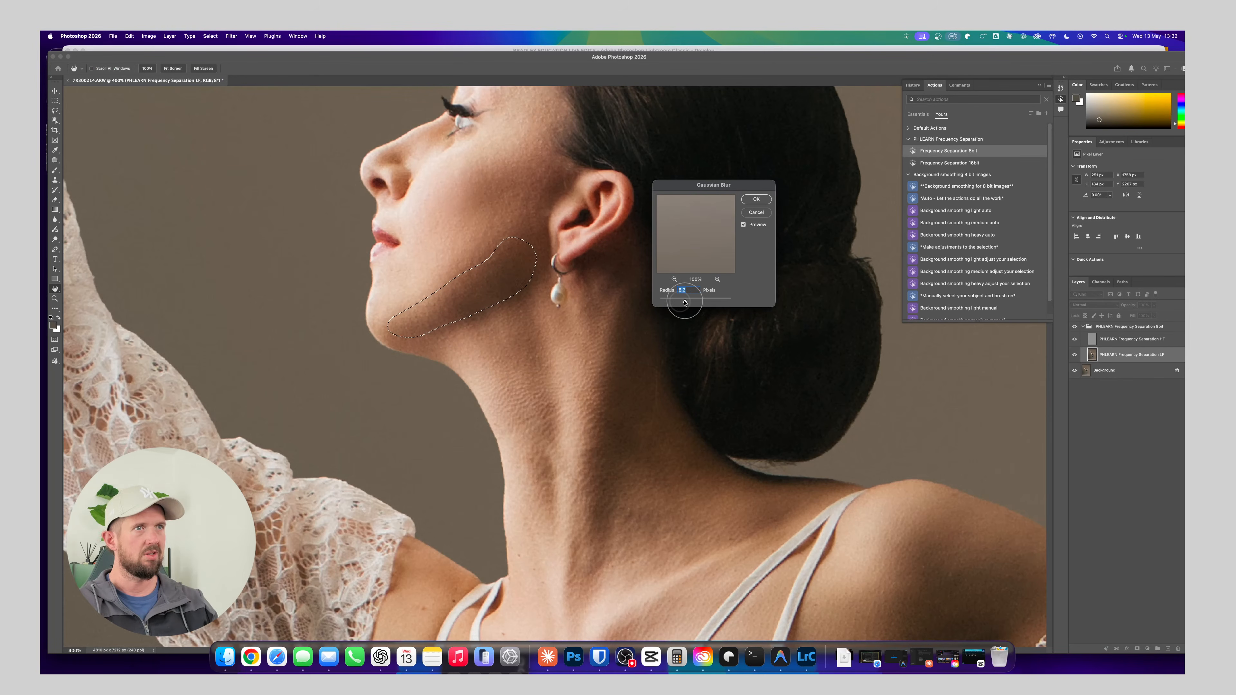
{"action": "left_click", "coordinate": [756, 199]}
{"action": "key", "text": "super+d"}
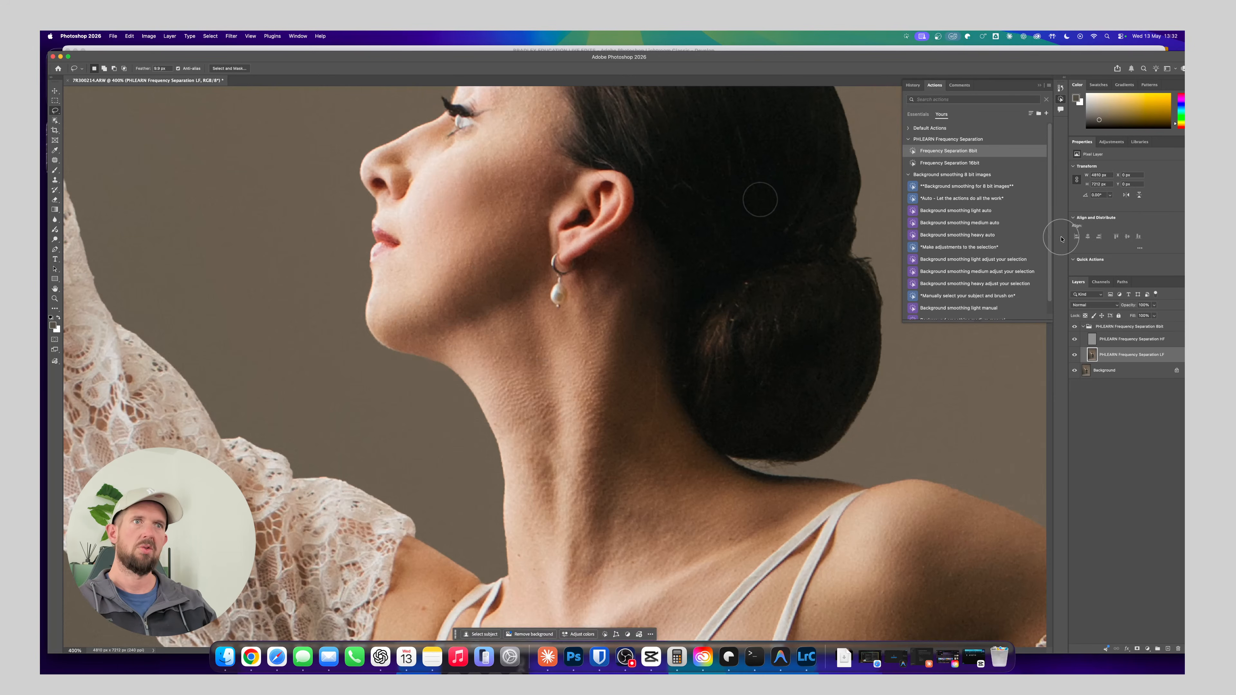
{"action": "key", "text": "super+z"}
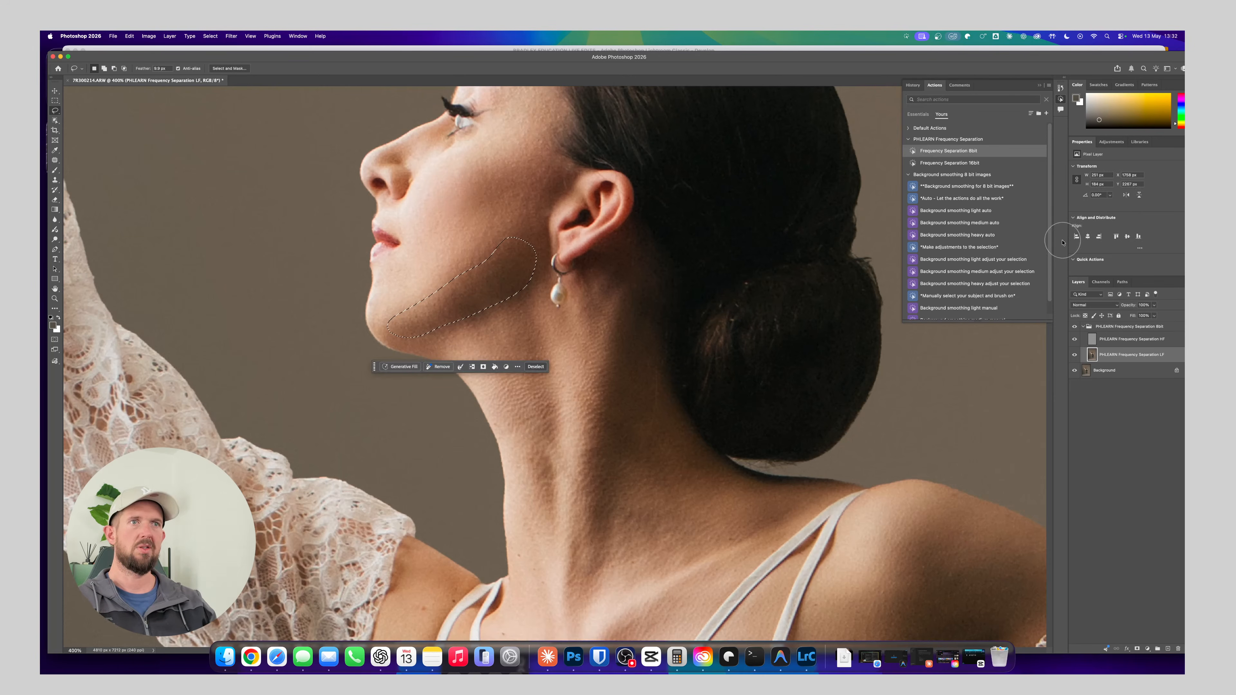
Lasso the front of the neck from under the jaw to the collarbone and apply a Gaussian Blur of about 8 pixels
{"action": "scroll", "coordinate": [655, 332], "scroll_direction": "down", "scroll_amount": 2}
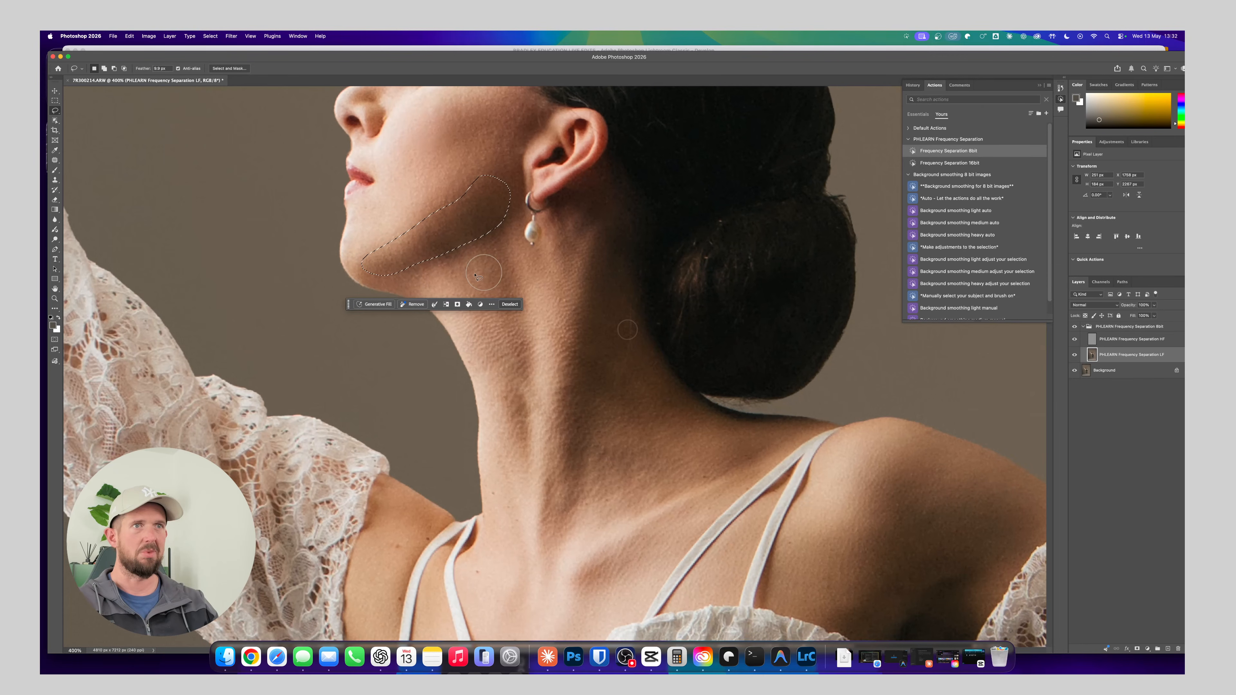
{"action": "mouse_move", "coordinate": [494, 258]}
{"action": "left_mouse_down"}
{"action": "mouse_move", "coordinate": [469, 245]}
{"action": "mouse_move", "coordinate": [427, 280]}
{"action": "left_mouse_up"}
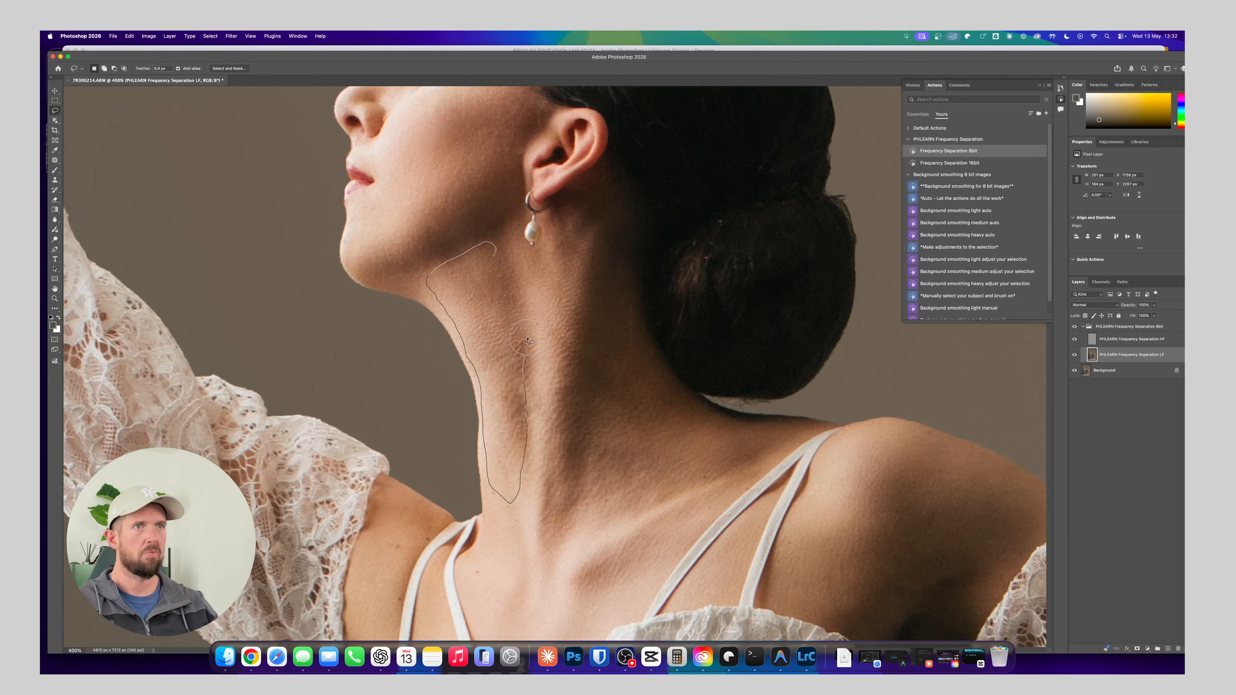
{"action": "left_click_drag", "start_coordinate": [527, 281], "coordinate": [496, 251]}
{"action": "left_click", "coordinate": [231, 36]}
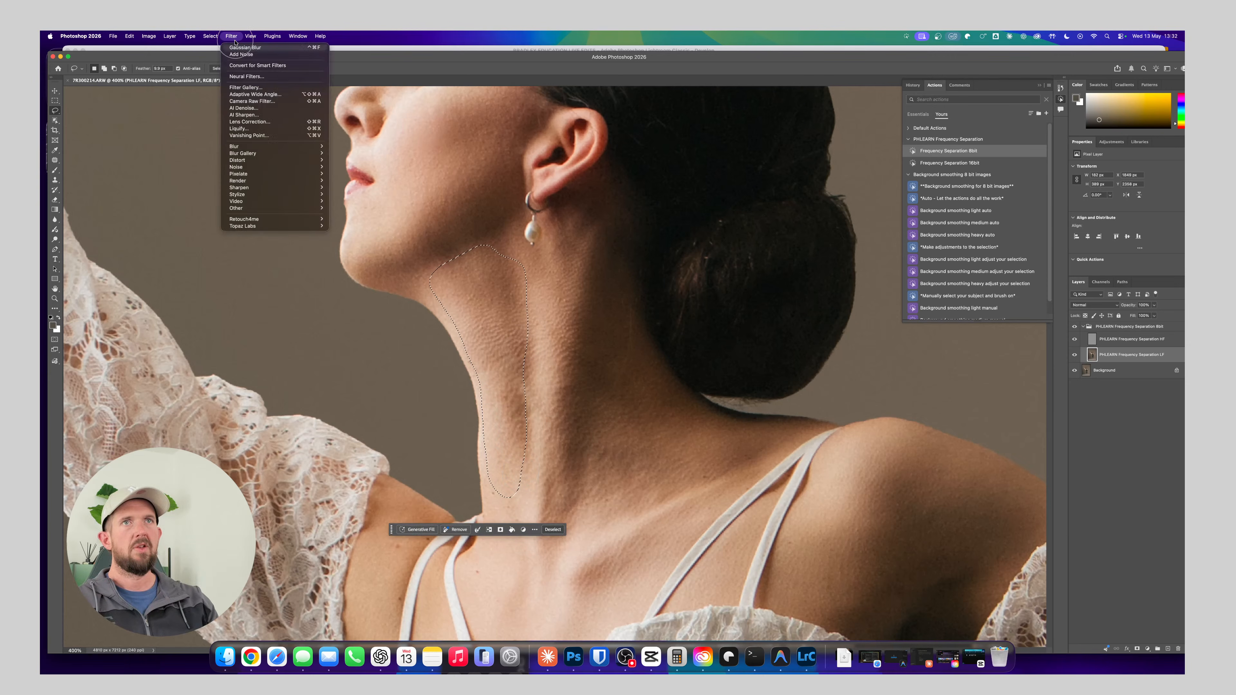
{"action": "mouse_move", "coordinate": [234, 146]}
{"action": "left_click", "coordinate": [353, 174]}
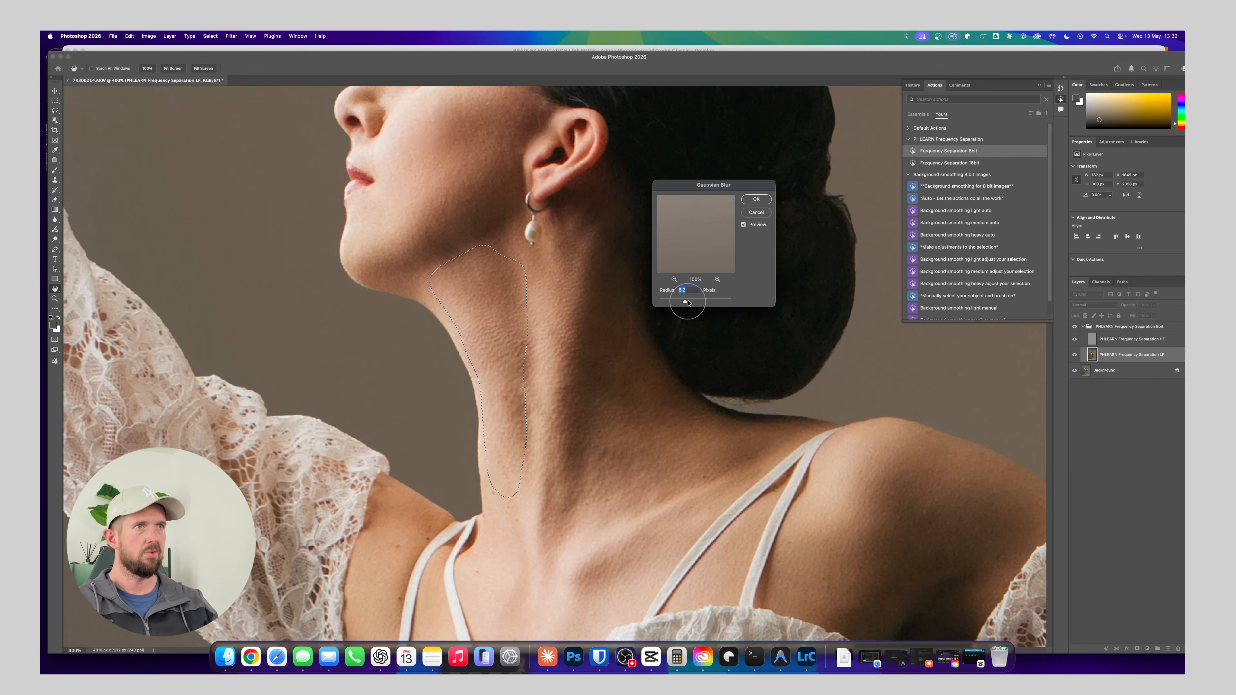
{"action": "left_click", "coordinate": [756, 198]}
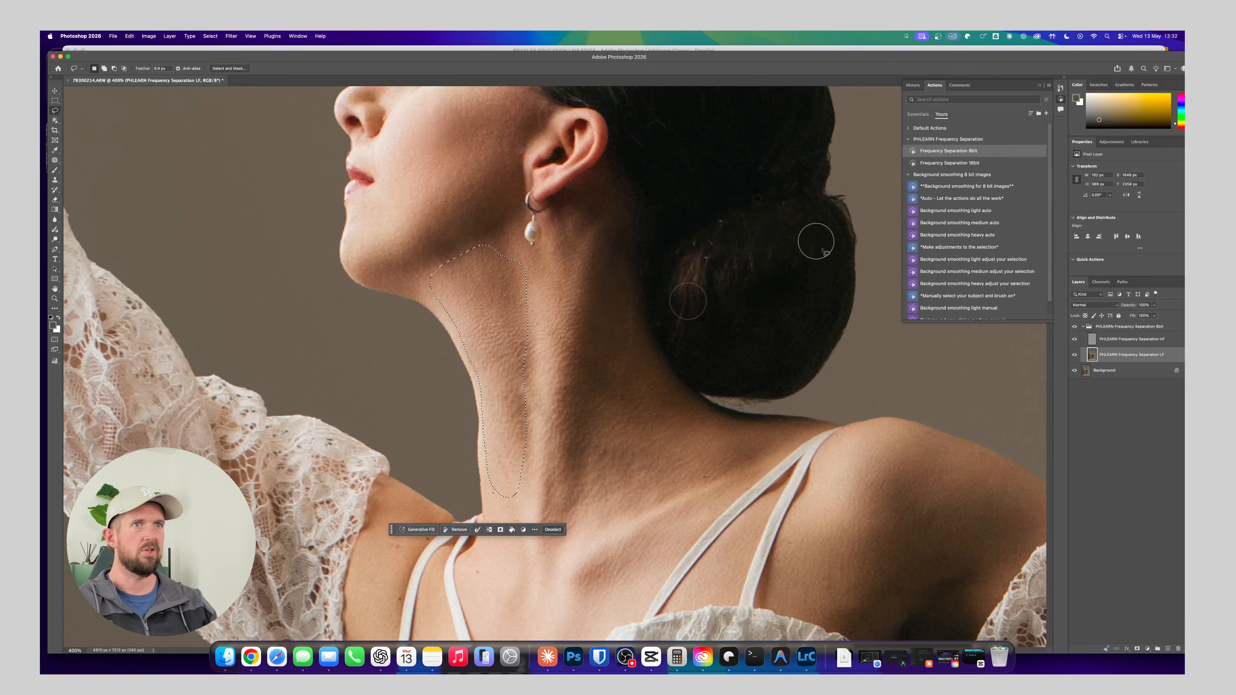
Clear the neck selection and toggle the frequency separation group's visibility to compare the skin smoothing before and after
{"action": "key", "text": "super+d"}
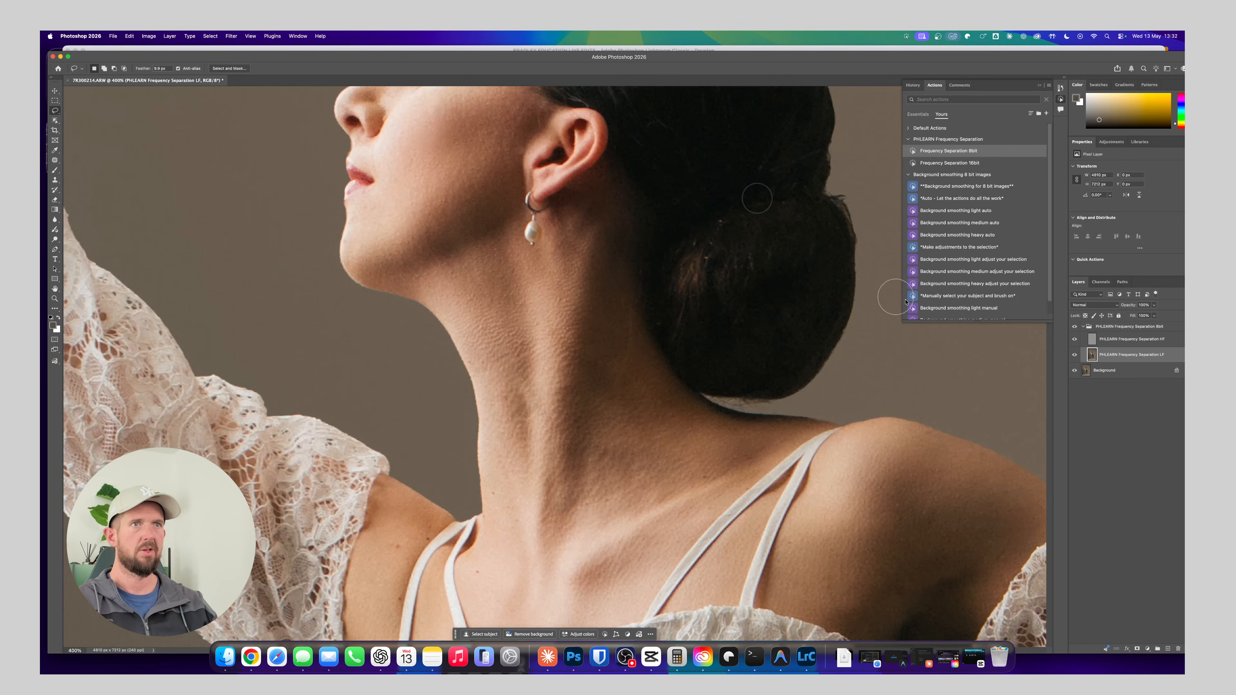
{"action": "left_click", "coordinate": [1075, 328]}
{"action": "left_click", "coordinate": [1076, 328]}
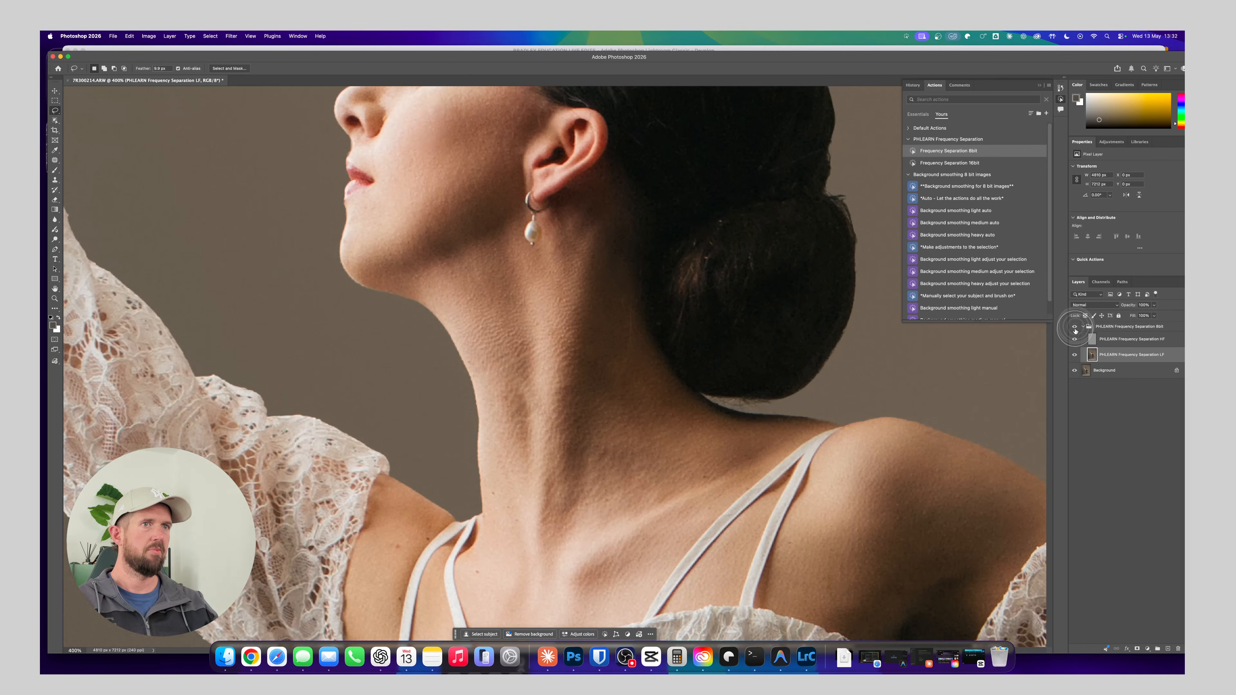
{"action": "left_click", "coordinate": [1076, 328]}
{"action": "left_click", "coordinate": [1075, 329]}
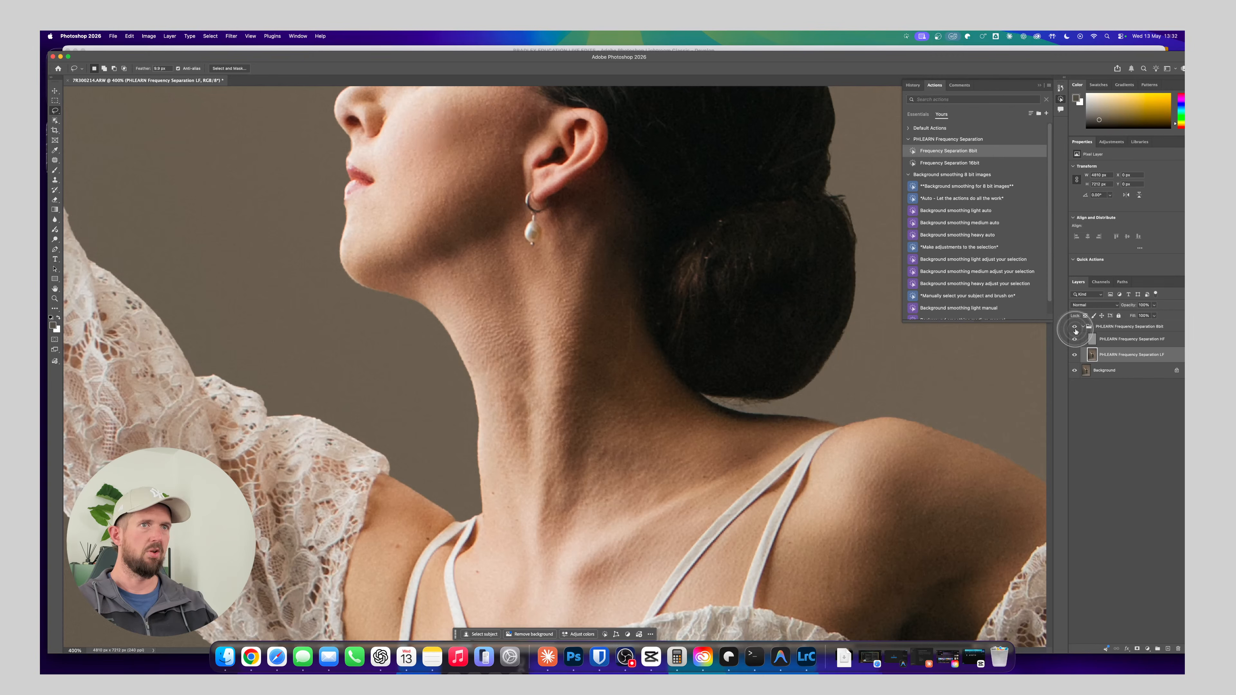
Lasso the side of the neck from behind the ear down to the shoulder strap, reapply the Gaussian Blur and deselect
{"action": "scroll", "coordinate": [629, 396], "scroll_direction": "down", "scroll_amount": 3}
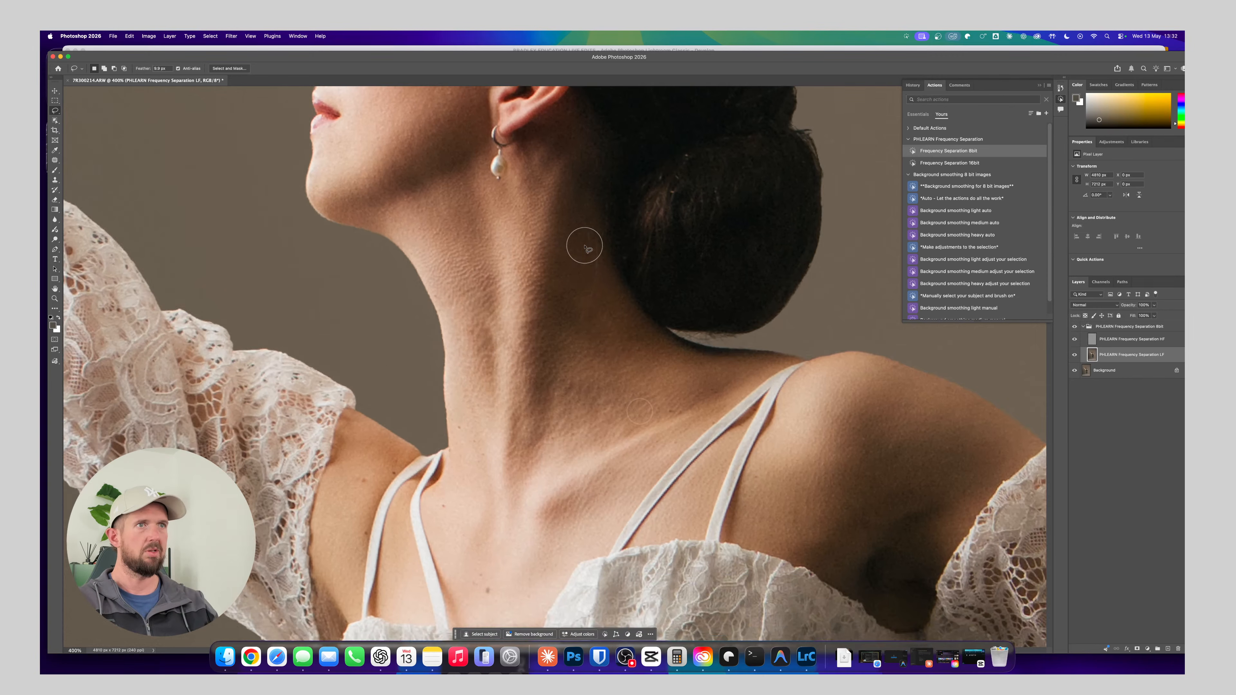
{"action": "mouse_move", "coordinate": [593, 239]}
{"action": "left_mouse_down"}
{"action": "mouse_move", "coordinate": [564, 250]}
{"action": "mouse_move", "coordinate": [545, 290]}
{"action": "mouse_move", "coordinate": [523, 449]}
{"action": "mouse_move", "coordinate": [542, 465]}
{"action": "mouse_move", "coordinate": [628, 427]}
{"action": "left_mouse_up"}
{"action": "mouse_move", "coordinate": [715, 400]}
{"action": "left_mouse_down"}
{"action": "mouse_move", "coordinate": [730, 366]}
{"action": "mouse_move", "coordinate": [662, 341]}
{"action": "mouse_move", "coordinate": [647, 322]}
{"action": "left_mouse_up"}
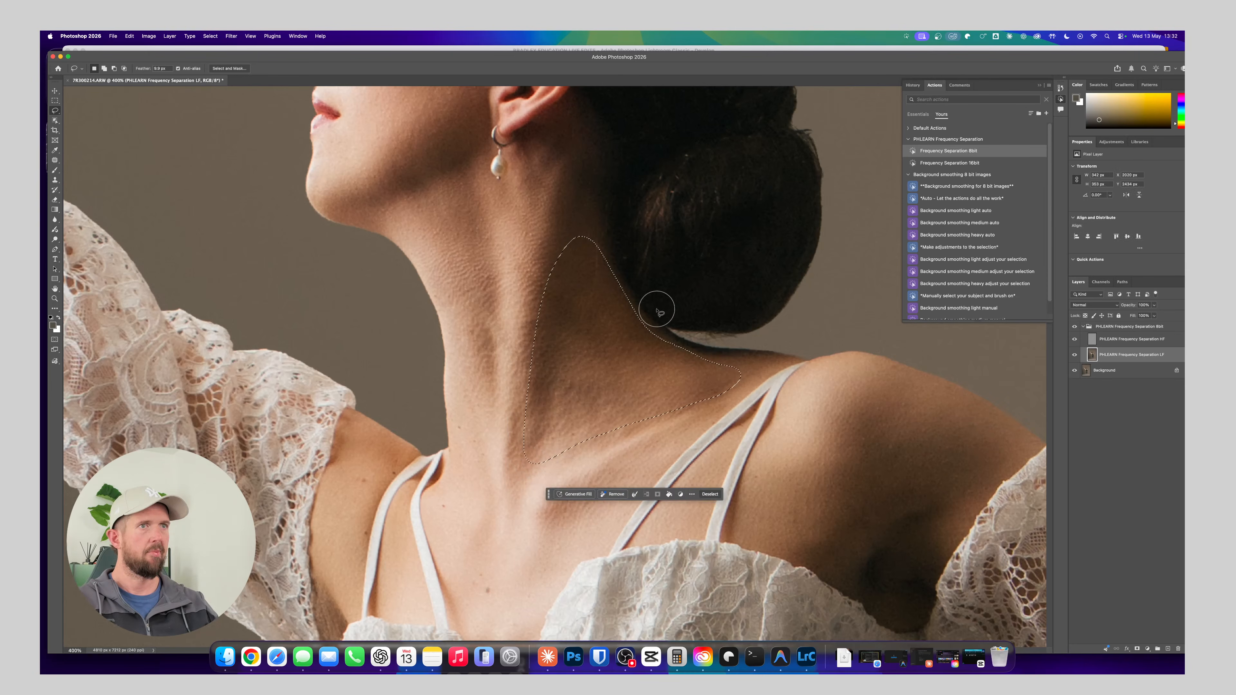
{"action": "left_click", "coordinate": [232, 36]}
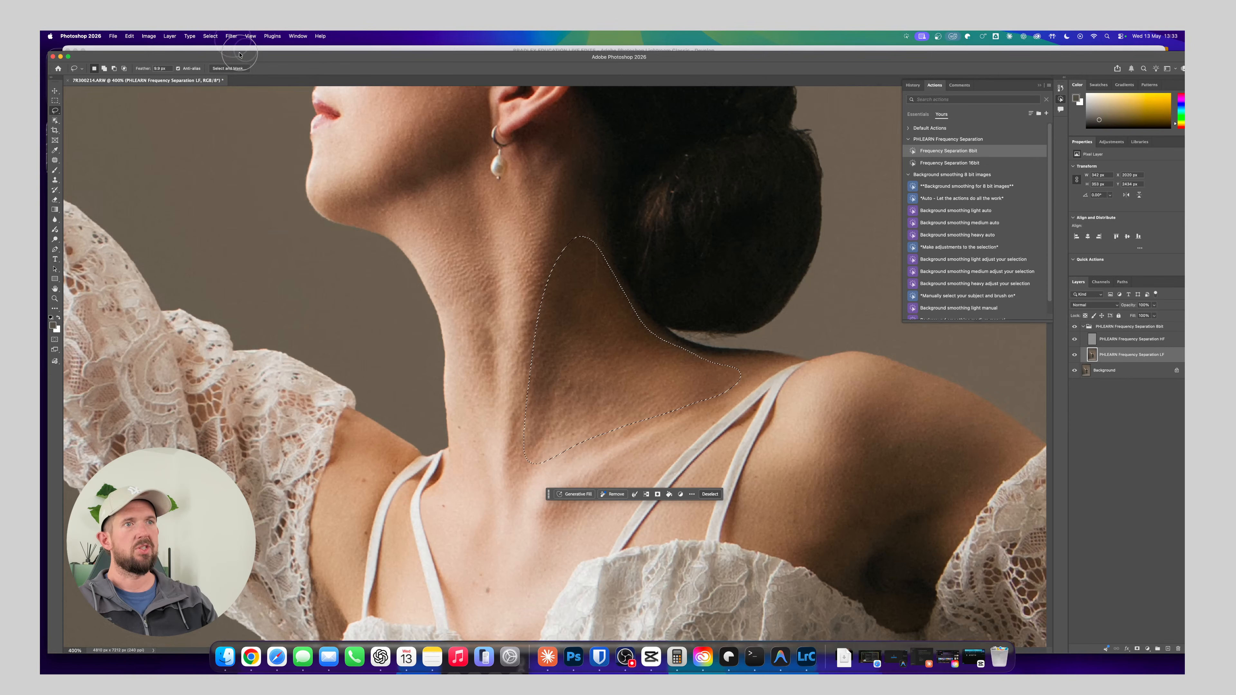
{"action": "key", "text": "super+d"}
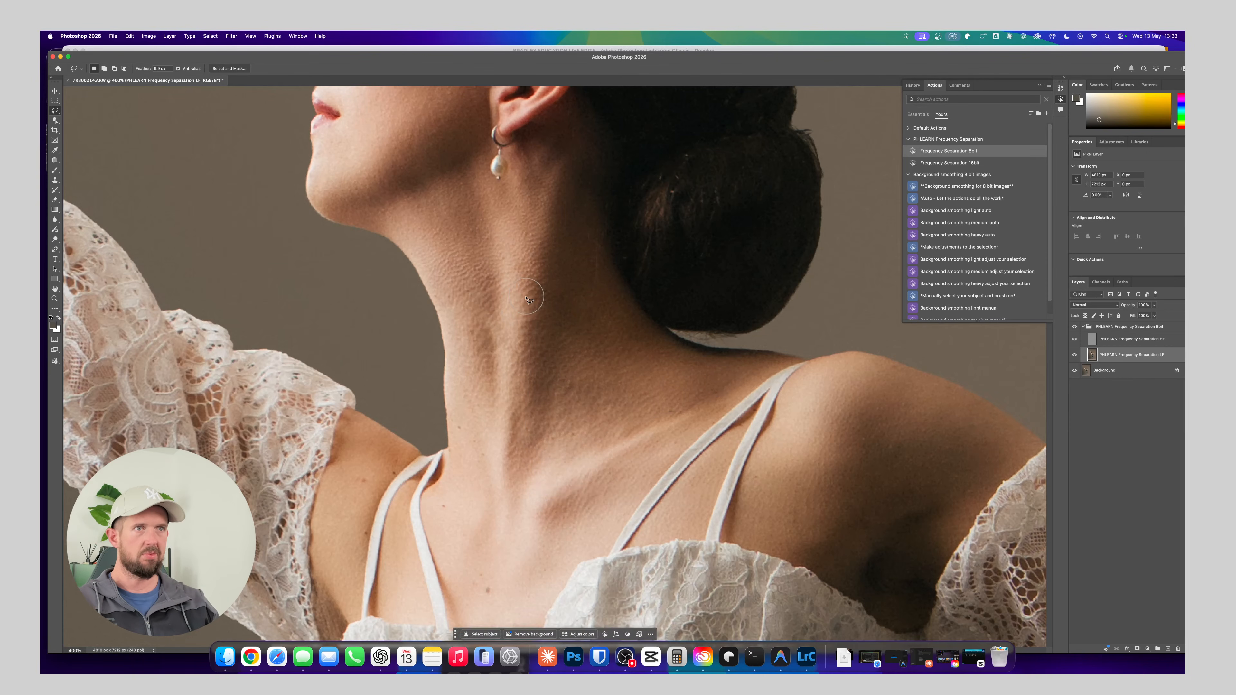
Compare the figure with the frequency separation group hidden and shown at 100% view, and inspect the torso and legs
{"action": "scroll", "coordinate": [540, 312], "scroll_direction": "down", "scroll_amount": 5}
{"action": "key", "text": "super+1"}
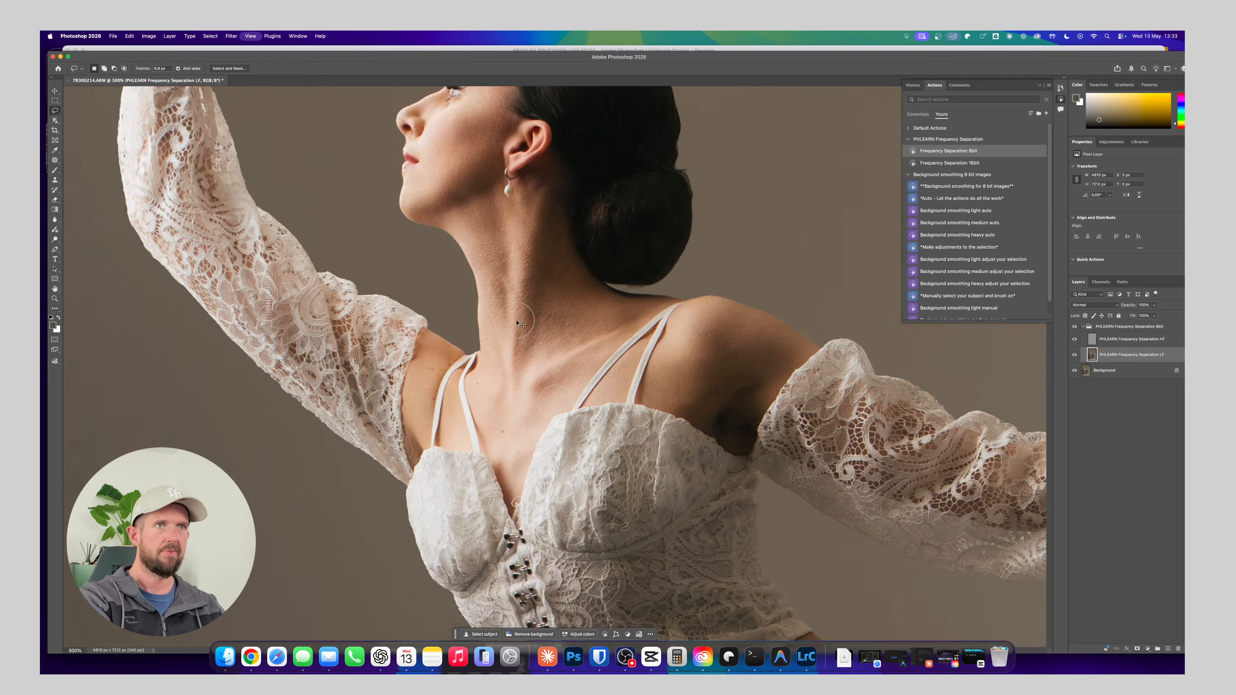
{"action": "left_click", "coordinate": [1075, 327]}
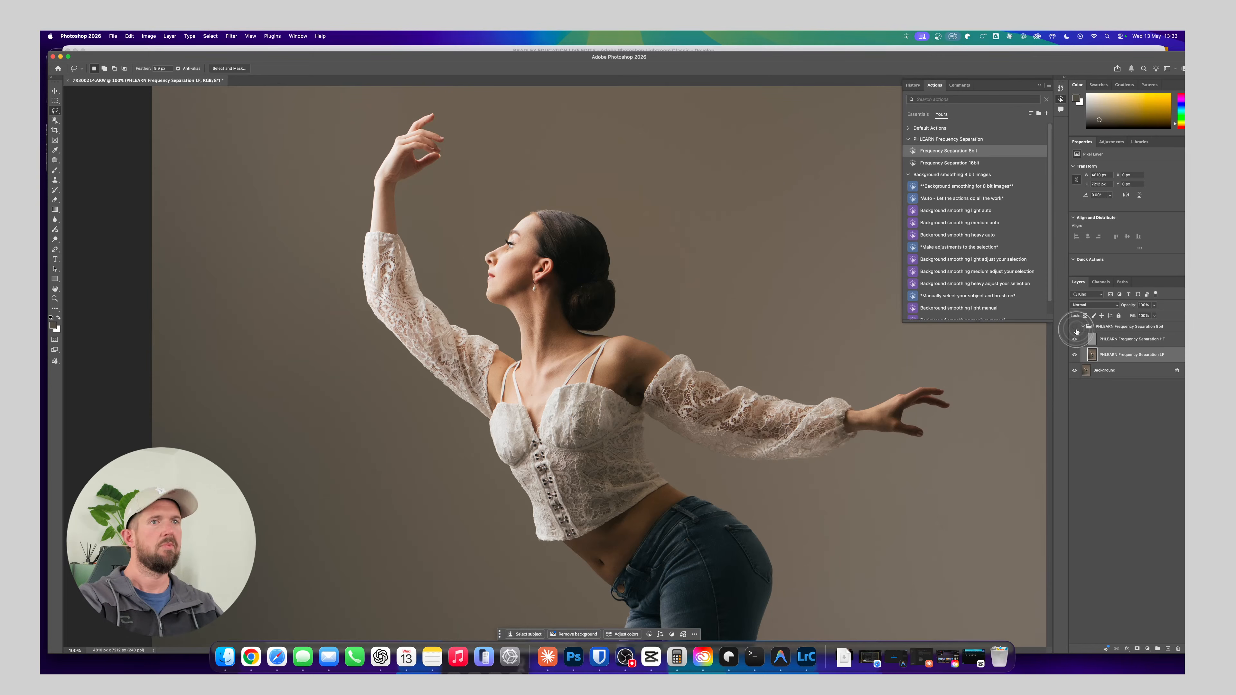
{"action": "left_click_drag", "start_coordinate": [724, 373], "coordinate": [710, 398]}
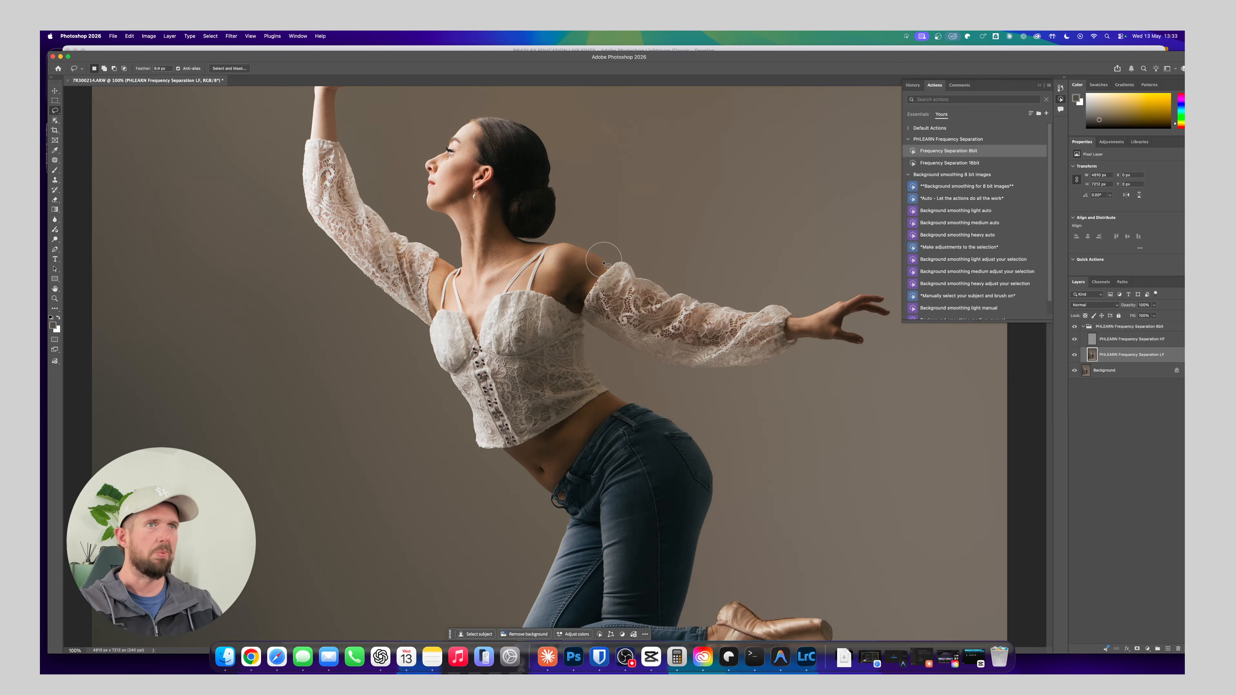
{"action": "mouse_move", "coordinate": [510, 348]}
{"action": "left_mouse_down"}
{"action": "mouse_move", "coordinate": [513, 463]}
{"action": "mouse_move", "coordinate": [442, 168]}
{"action": "left_mouse_up"}
{"action": "mouse_move", "coordinate": [501, 341]}
{"action": "left_mouse_down"}
{"action": "mouse_move", "coordinate": [486, 240]}
{"action": "mouse_move", "coordinate": [500, 163]}
{"action": "mouse_move", "coordinate": [475, 198]}
{"action": "mouse_move", "coordinate": [453, 334]}
{"action": "left_mouse_up"}
{"action": "left_click_drag", "start_coordinate": [467, 289], "coordinate": [486, 440]}
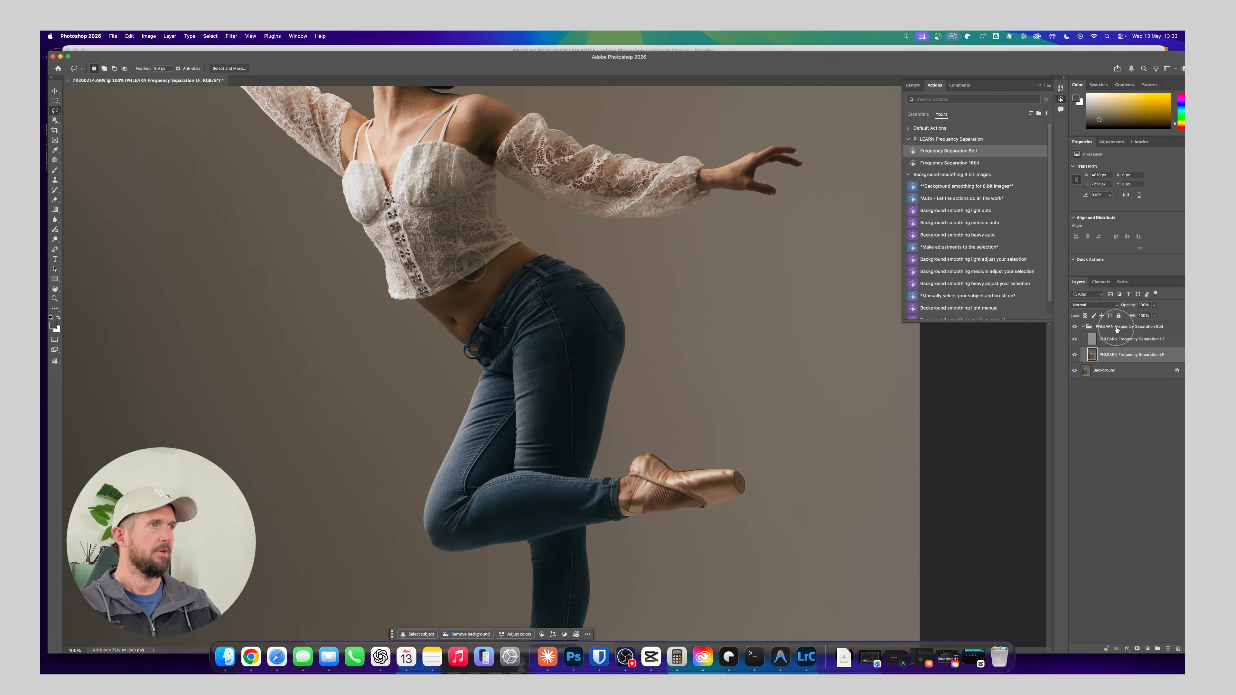
Collapse the frequency separation group and add a Curves adjustment above it that darkens the midtones, with its mask inverted to black
{"action": "left_click", "coordinate": [1148, 328]}
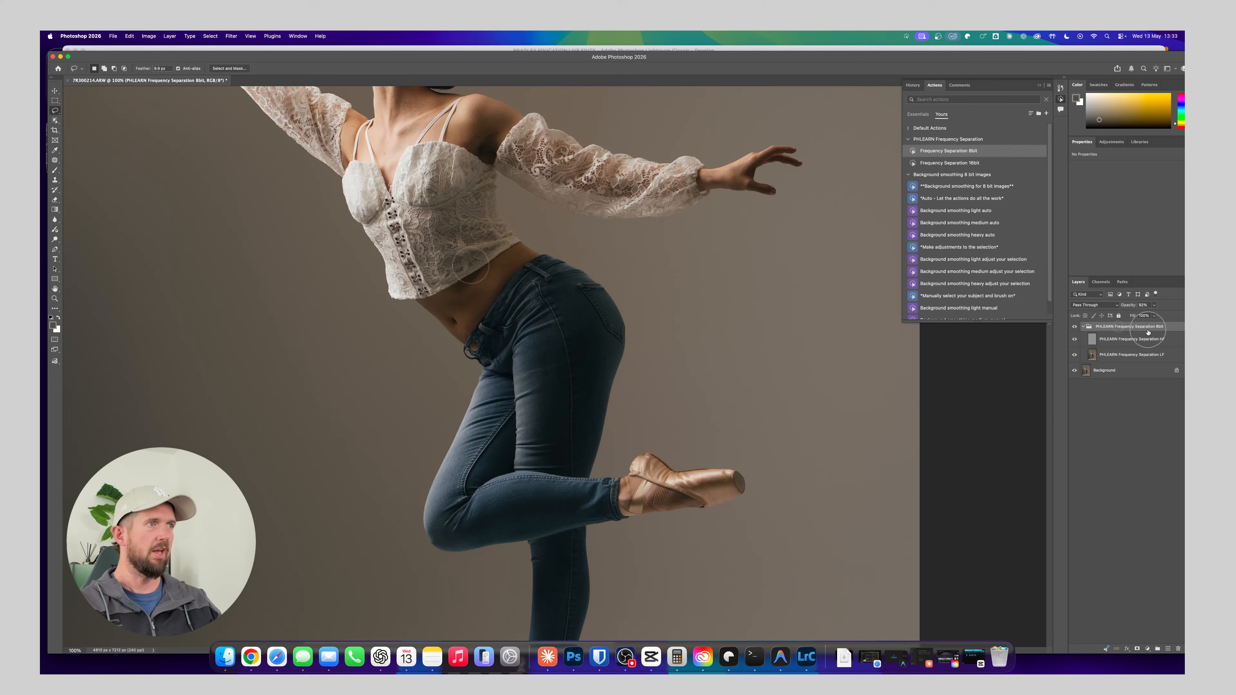
{"action": "left_click", "coordinate": [1083, 326]}
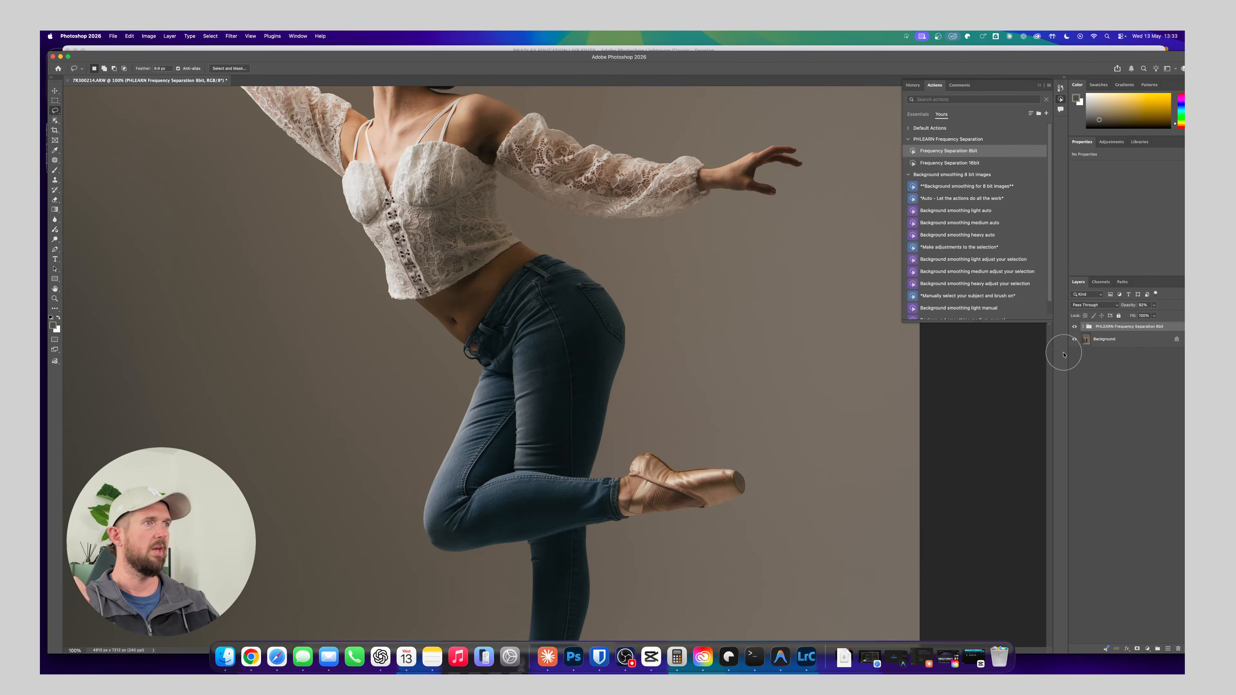
{"action": "left_click", "coordinate": [1112, 142]}
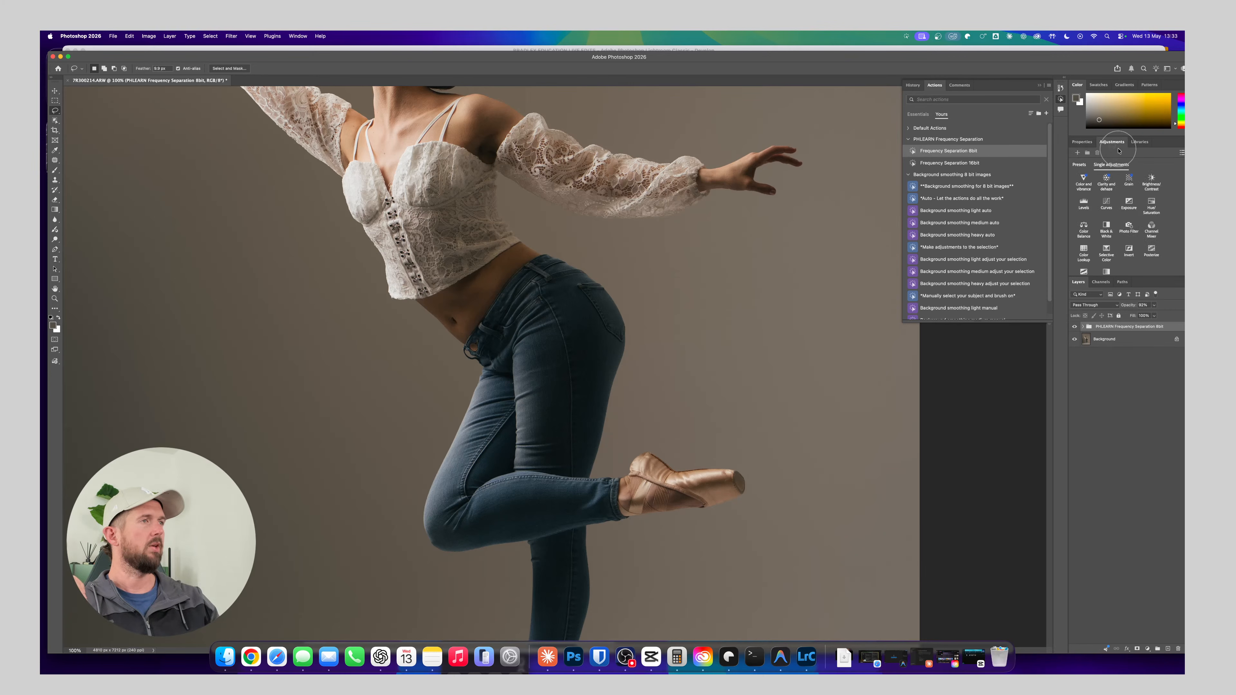
{"action": "left_click", "coordinate": [1106, 204]}
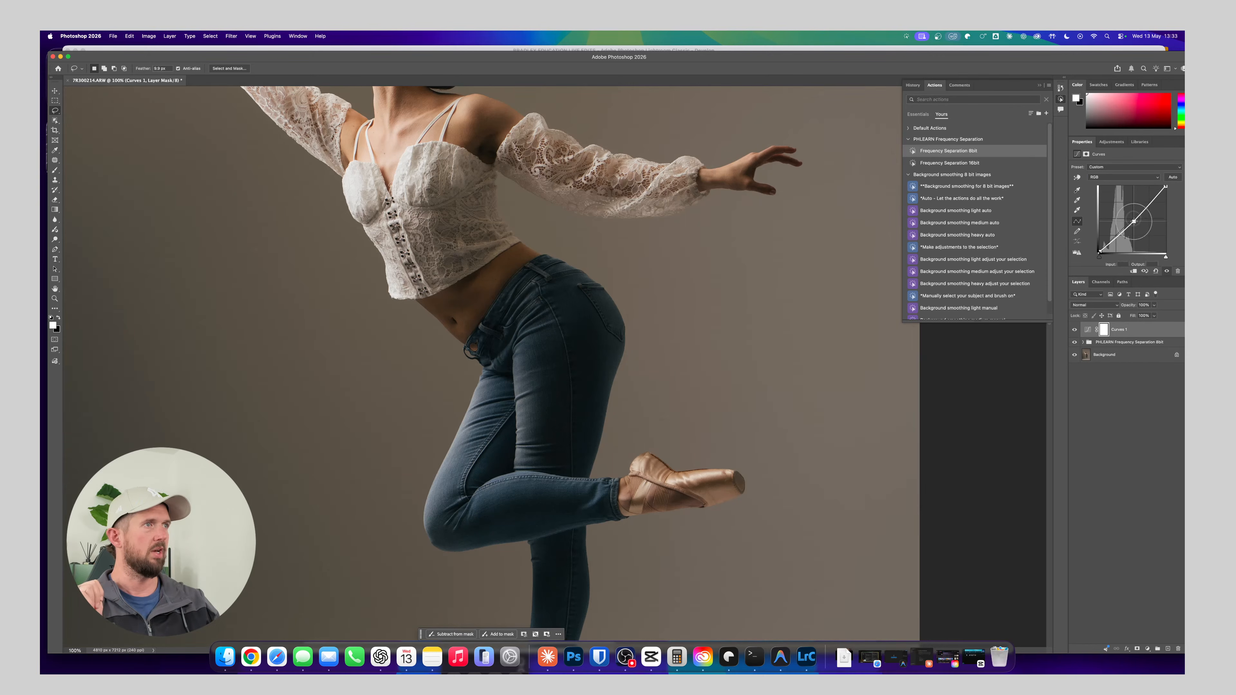
{"action": "left_click", "coordinate": [1135, 224]}
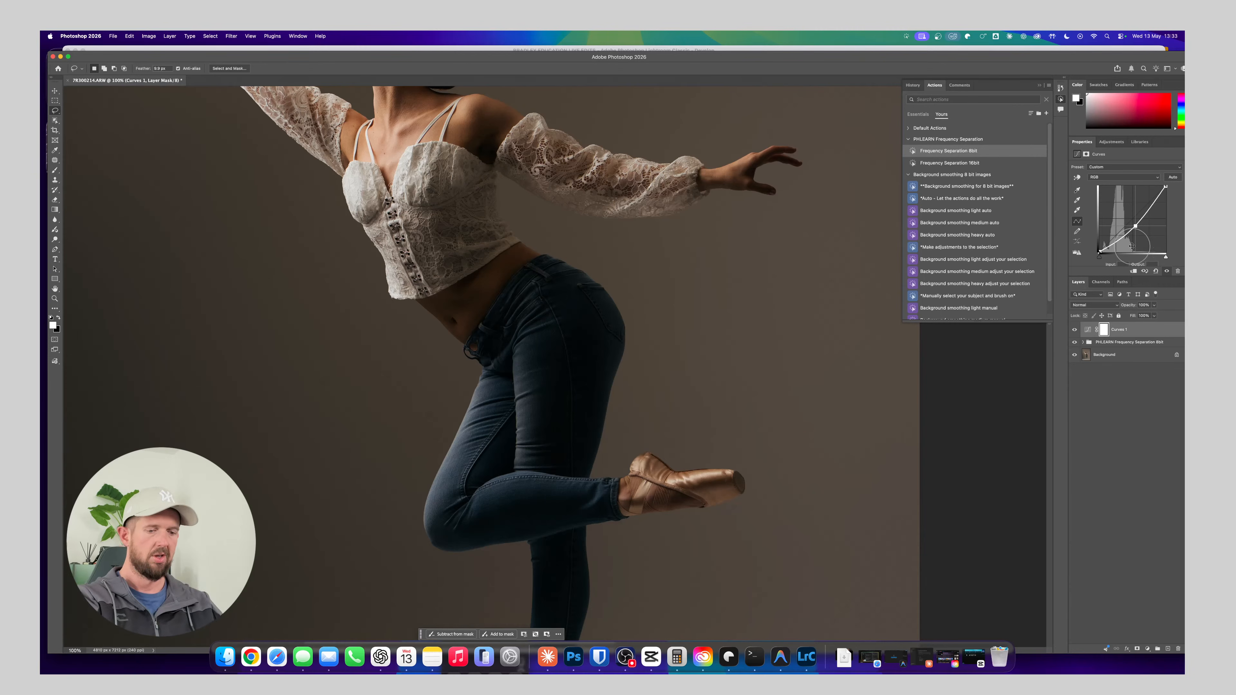
{"action": "key", "text": "super+i"}
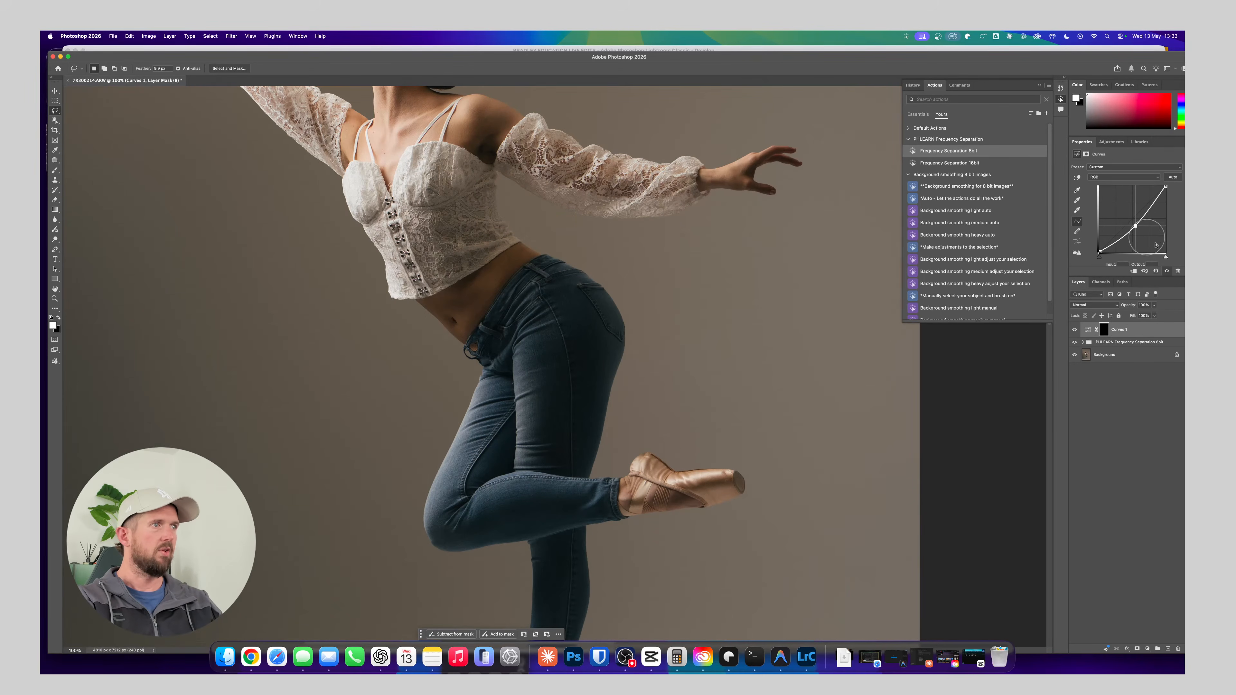
Add a second Curves adjustment that brightens the midtones and invert its mask to black
{"action": "left_click", "coordinate": [1112, 142]}
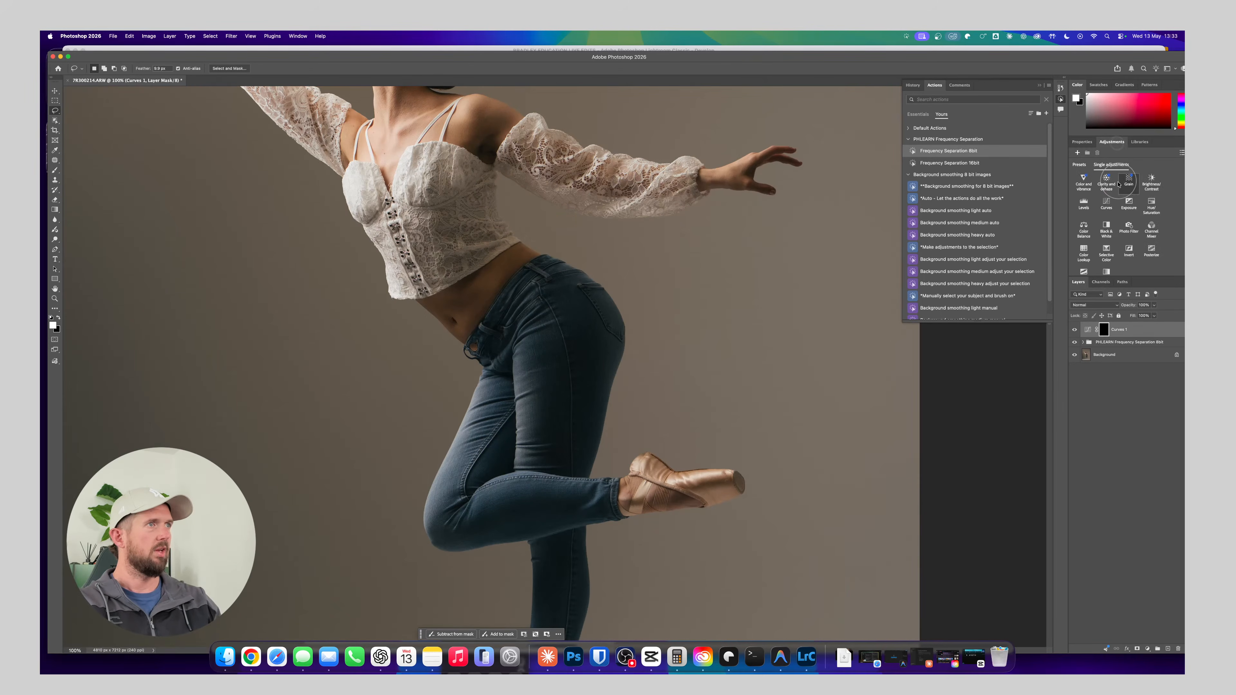
{"action": "left_click", "coordinate": [1106, 203]}
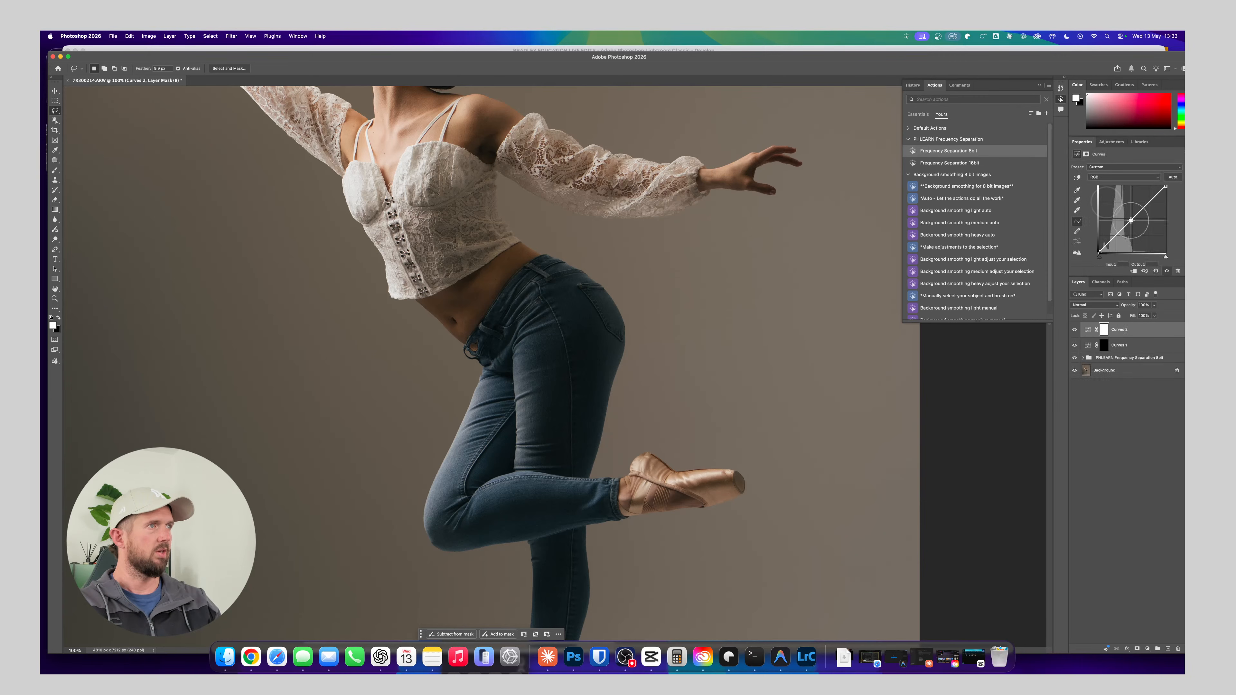
{"action": "left_click_drag", "start_coordinate": [1127, 226], "coordinate": [1129, 217]}
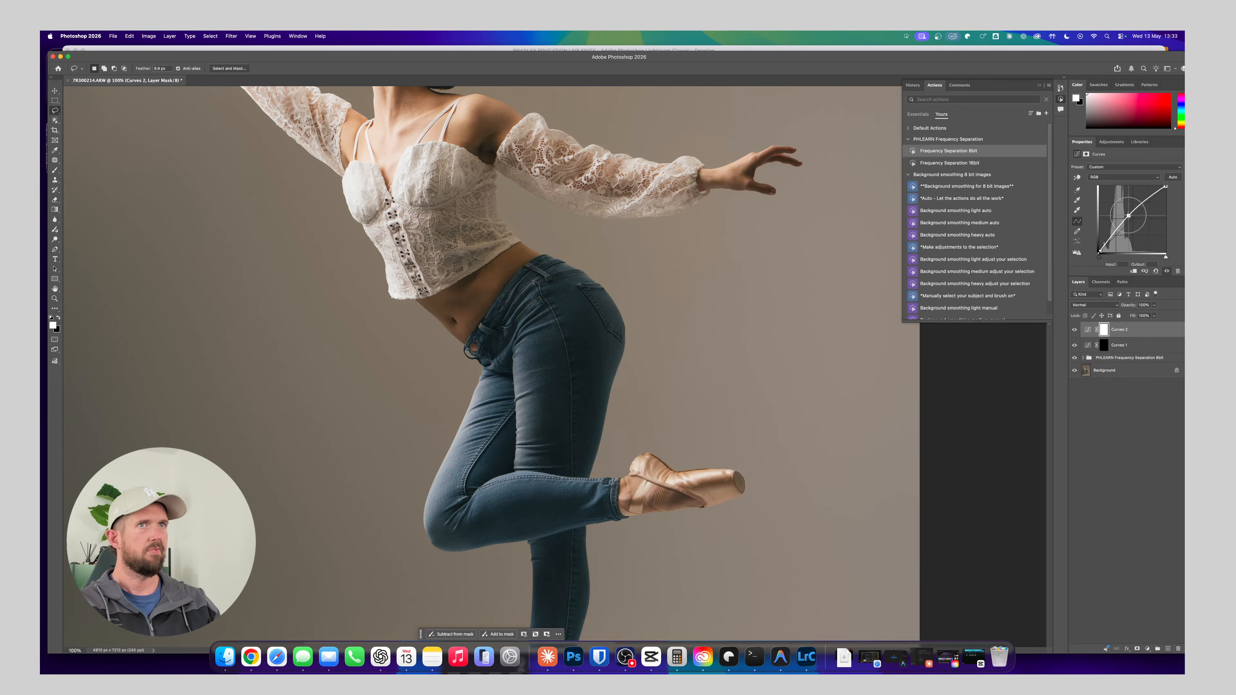
{"action": "left_click_drag", "start_coordinate": [689, 217], "coordinate": [700, 350]}
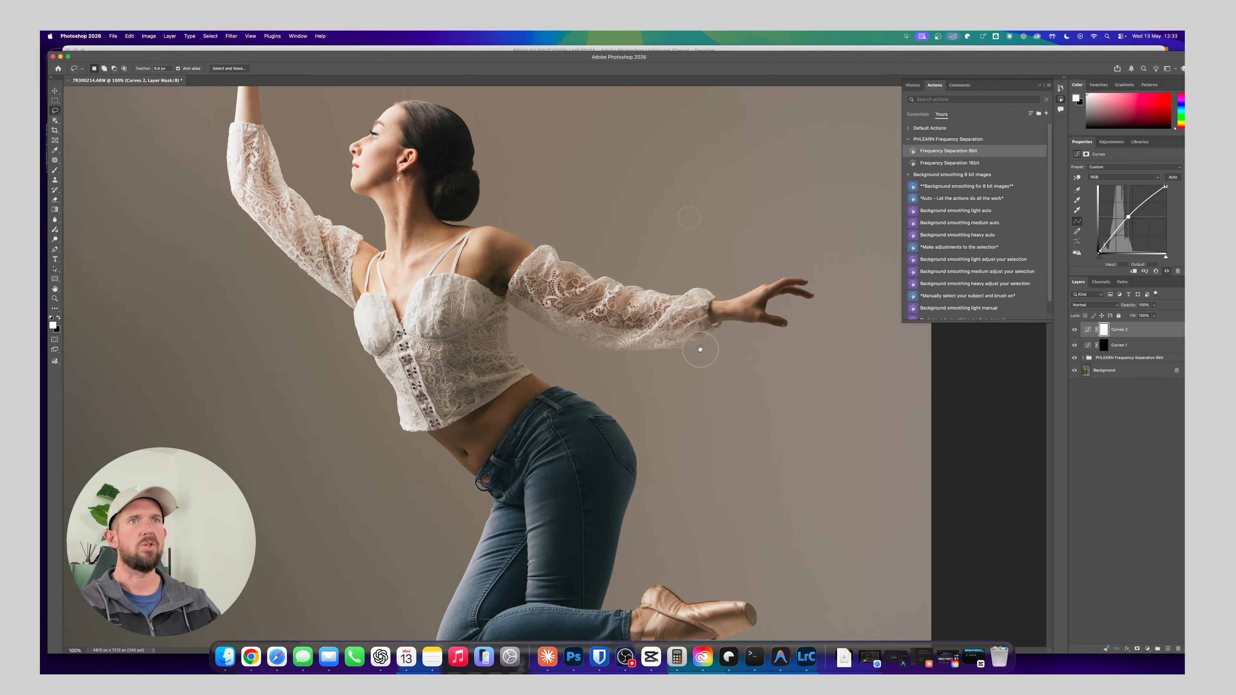
{"action": "key", "text": "super+i"}
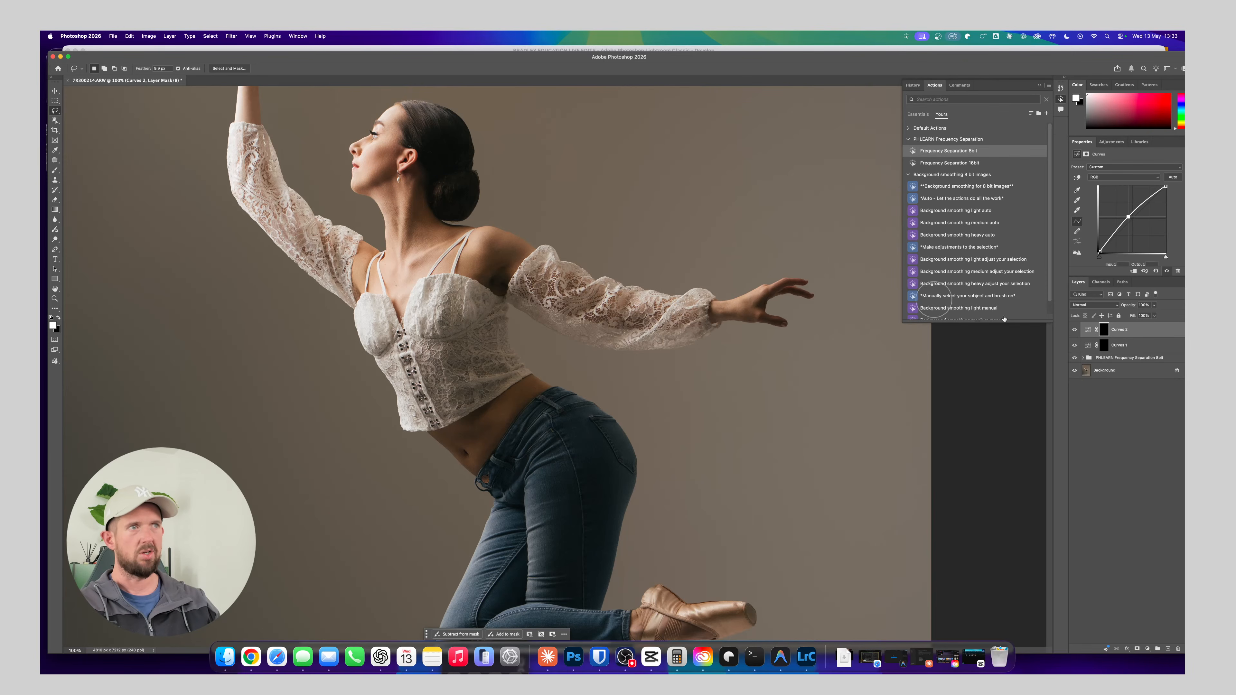
Put both Curves layers into a new group named "Dodge & Burn"
{"action": "left_click", "coordinate": [1183, 345]}
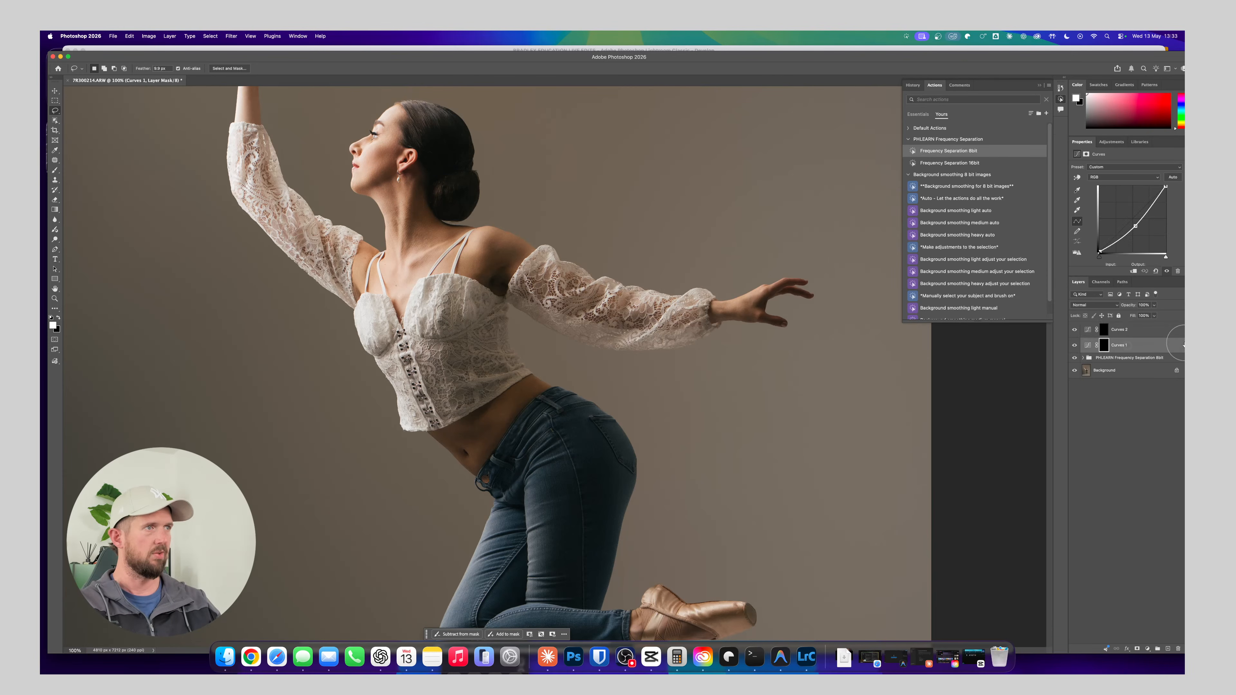
{"action": "left_click", "coordinate": [1139, 333], "text": "shift"}
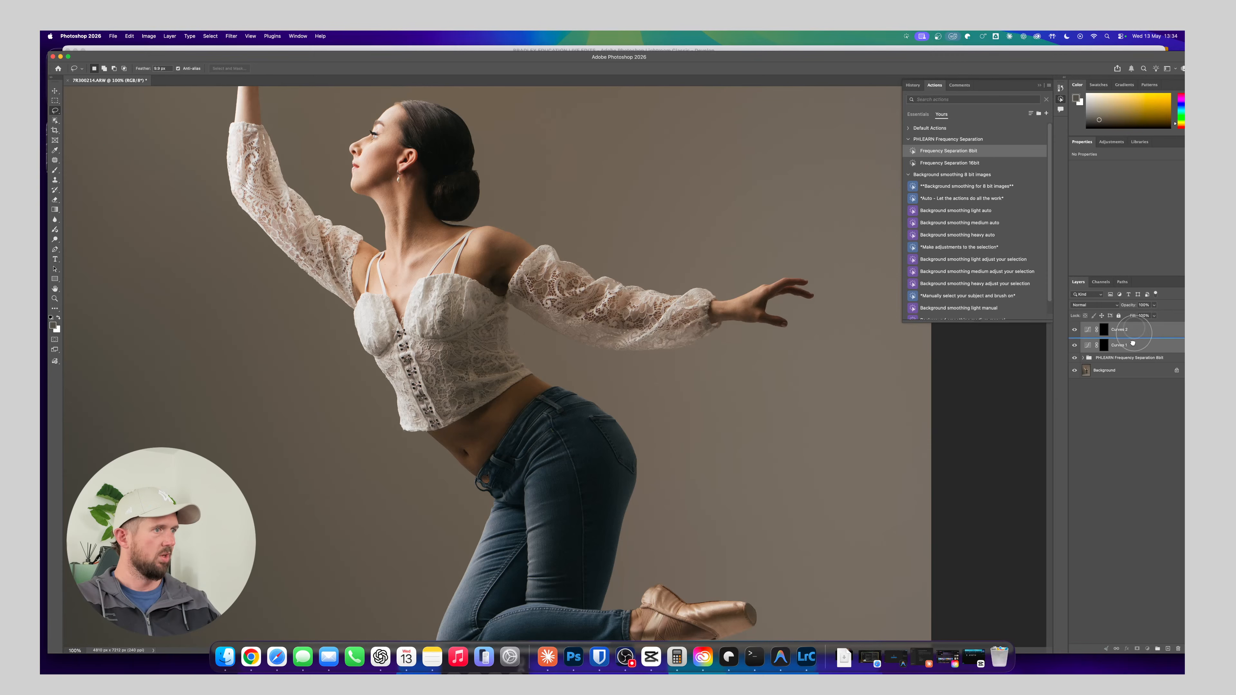
{"action": "left_click_drag", "start_coordinate": [1133, 343], "coordinate": [1158, 648]}
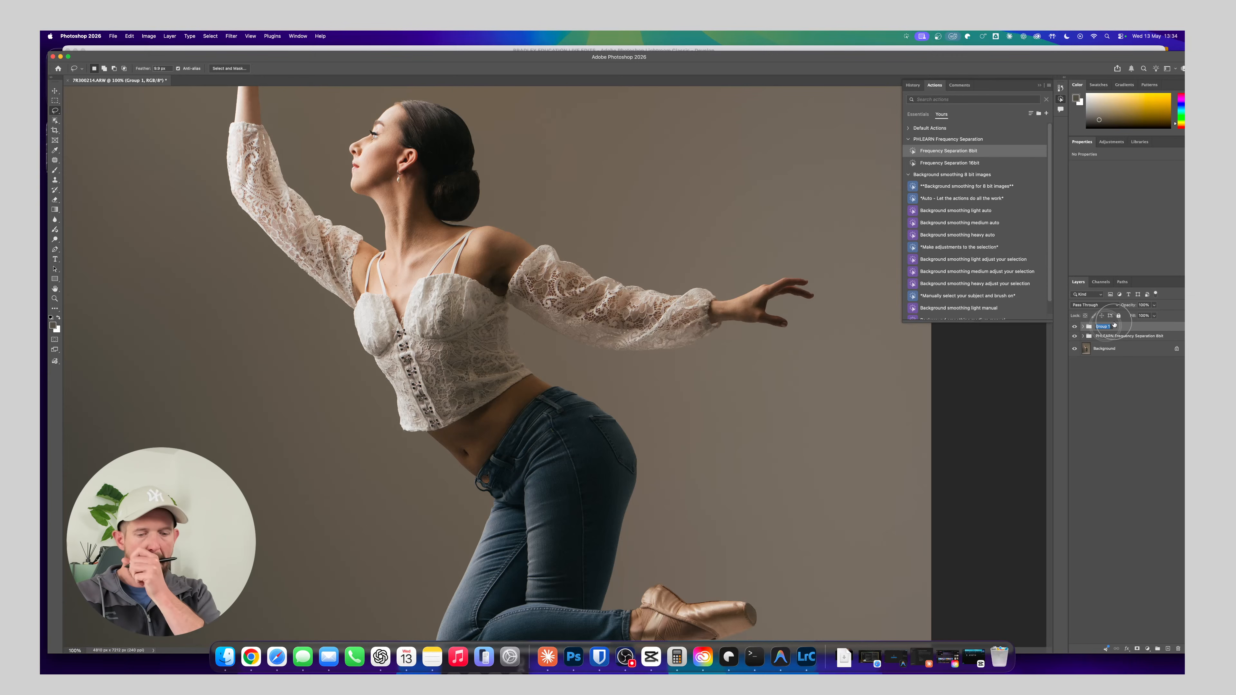
{"action": "type", "text": "Dodge & Burn"}
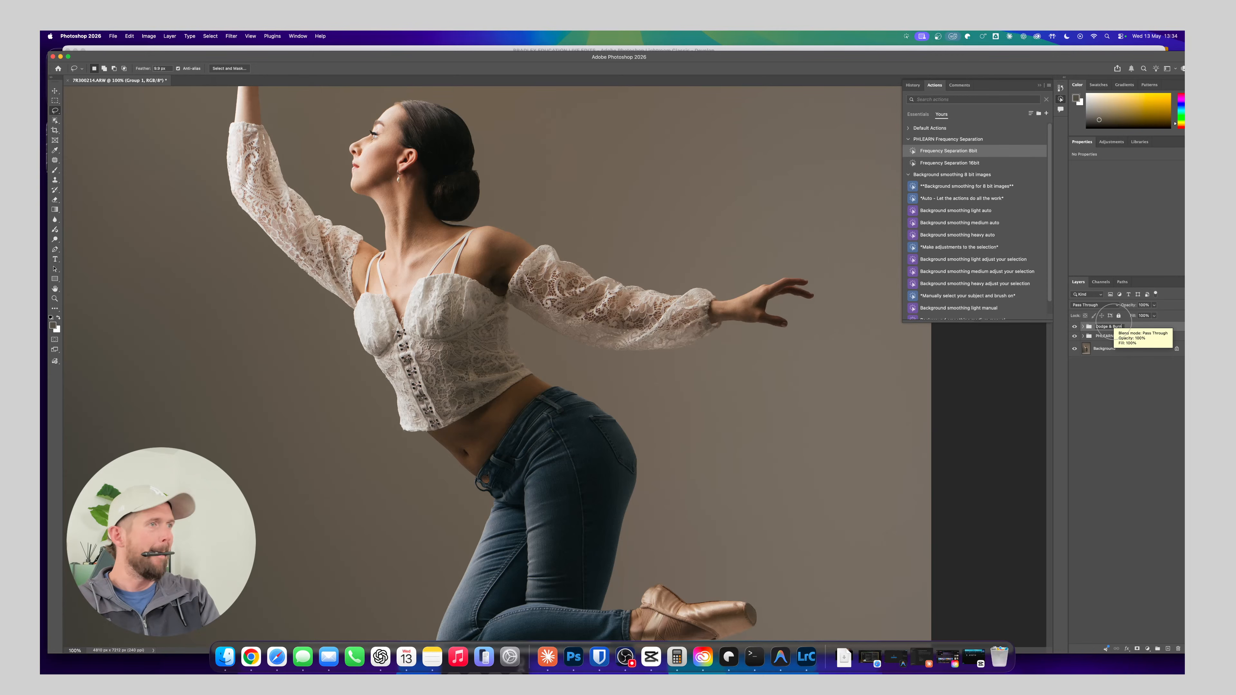
{"action": "key", "text": "Return"}
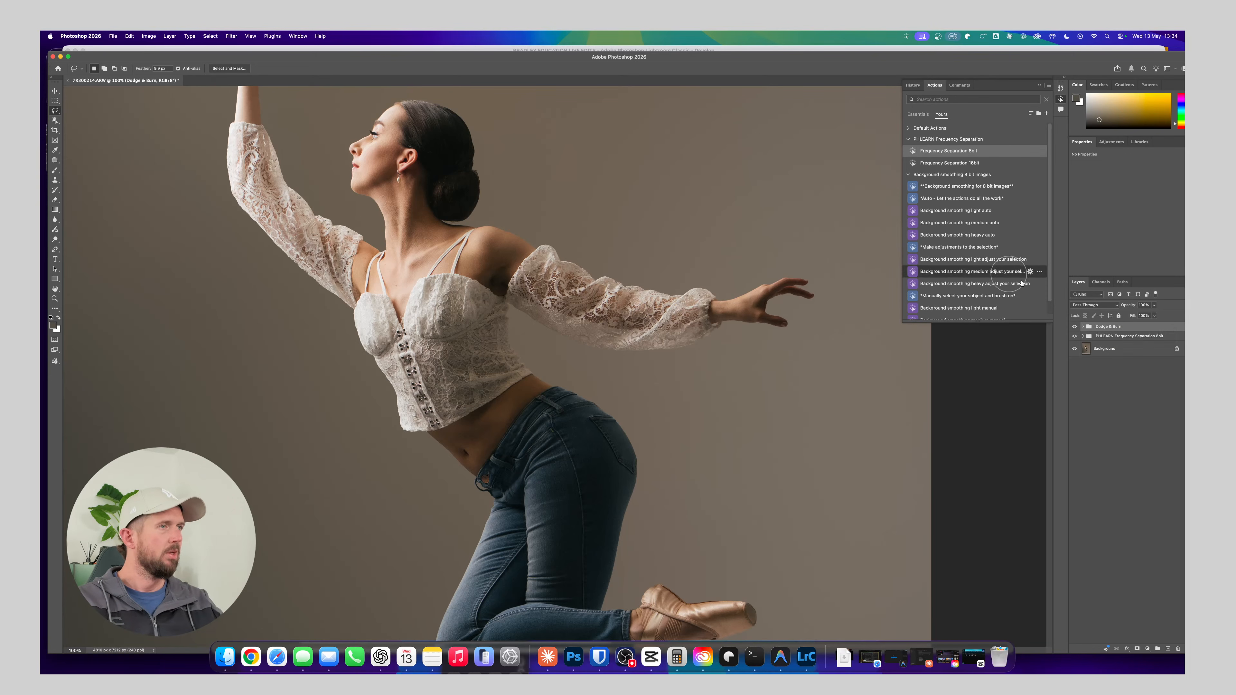
Expand the Dodge & Burn group and rename the brightening curve "Brighten" and the darkening curve "Darken"
{"action": "left_click", "coordinate": [1083, 326]}
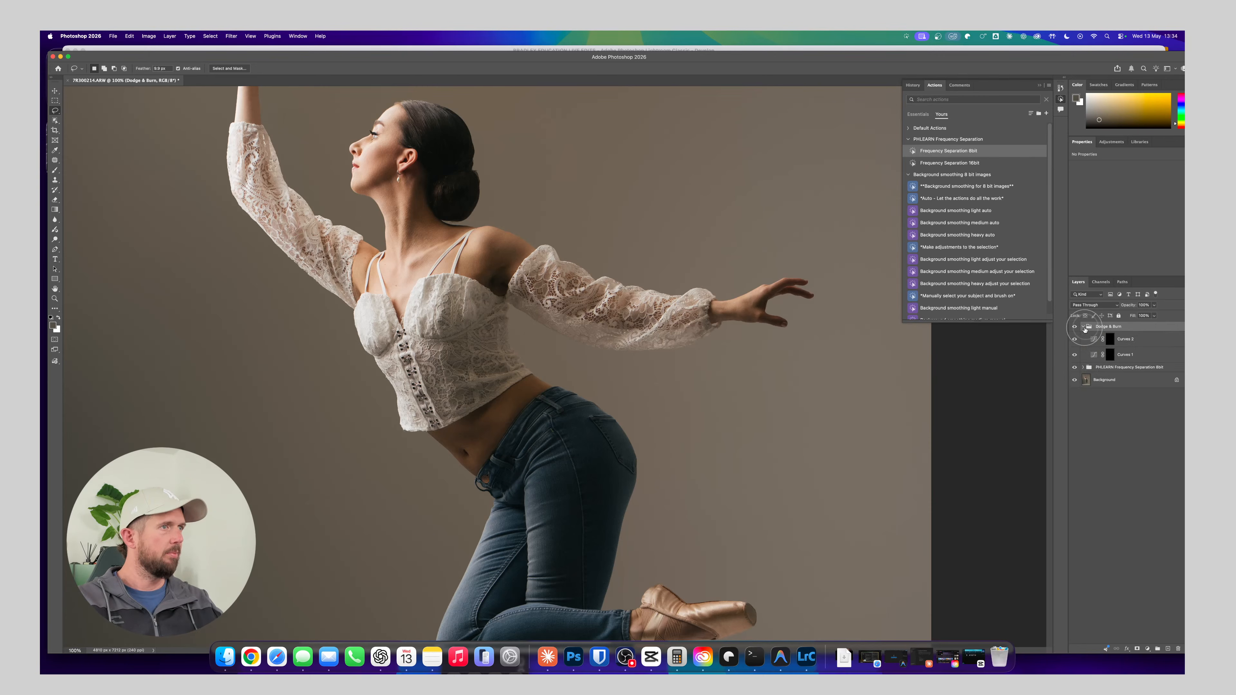
{"action": "left_click", "coordinate": [1130, 340]}
{"action": "left_click", "coordinate": [1133, 342]}
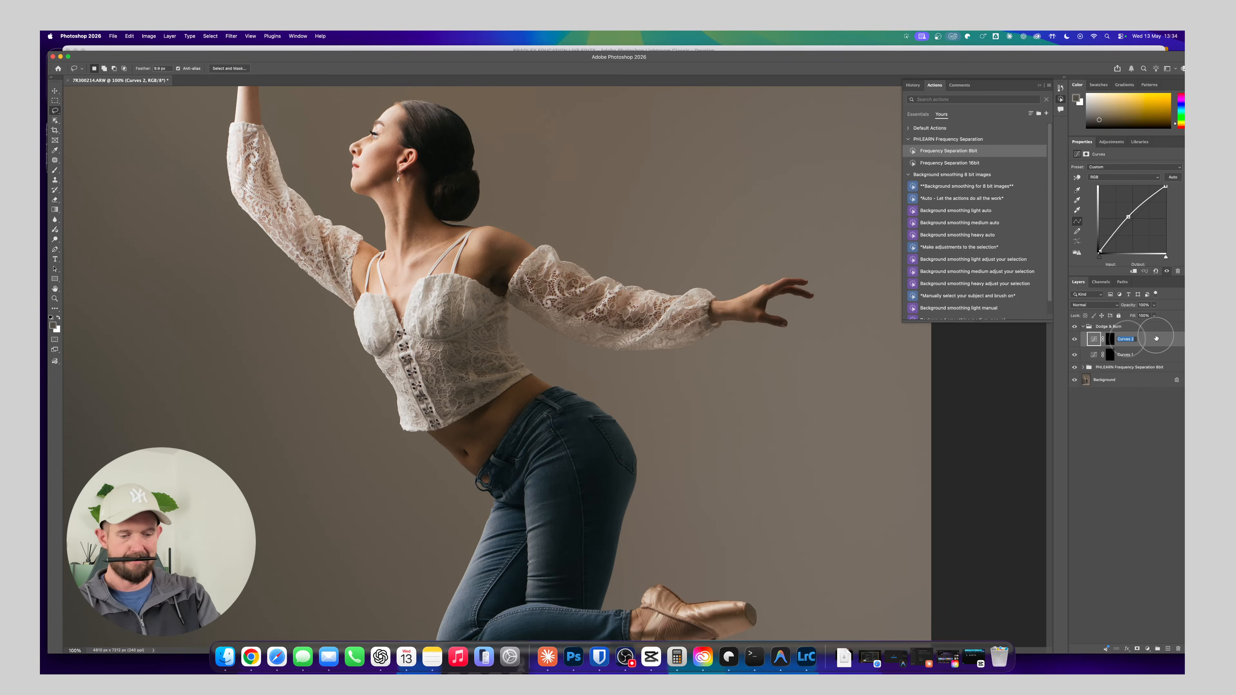
{"action": "type", "text": "Brighten"}
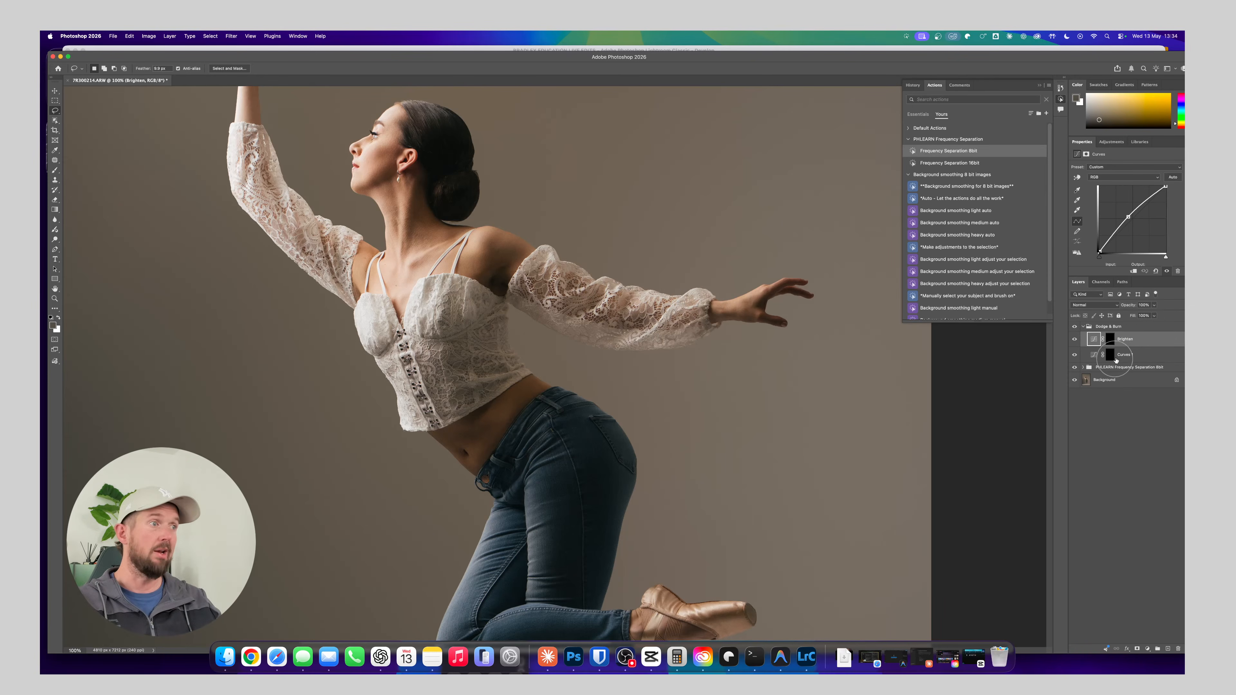
{"action": "double_click", "coordinate": [1119, 355]}
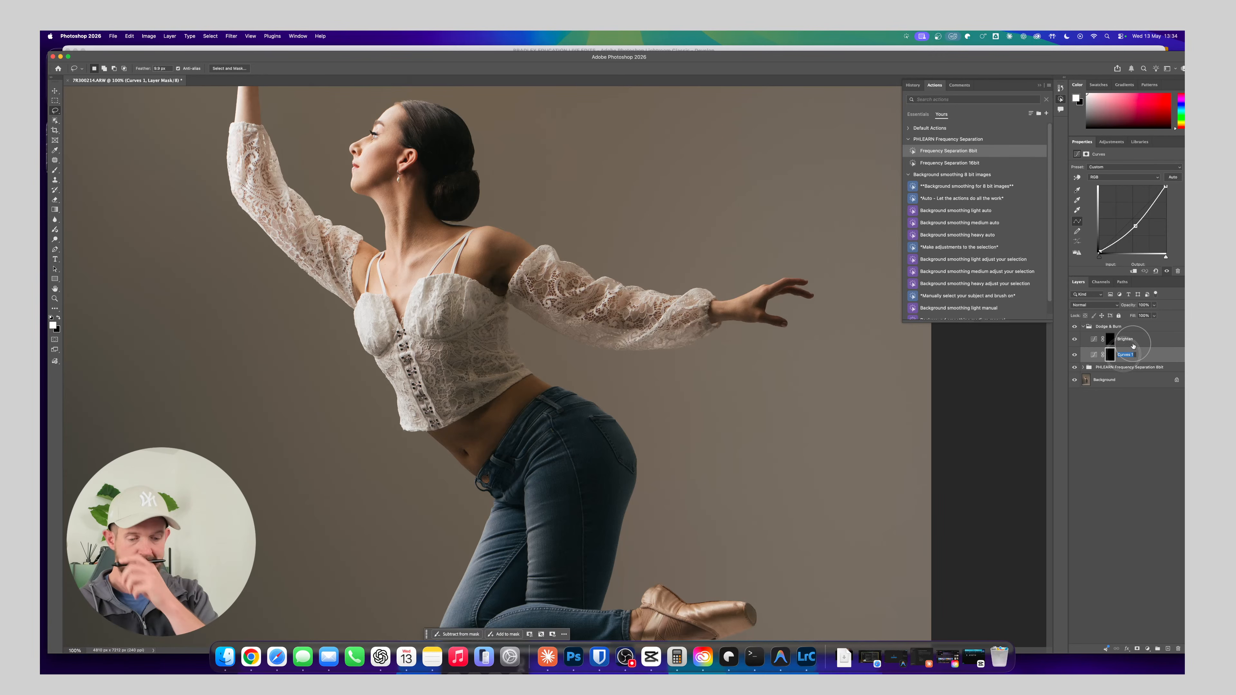
{"action": "type", "text": "Darken"}
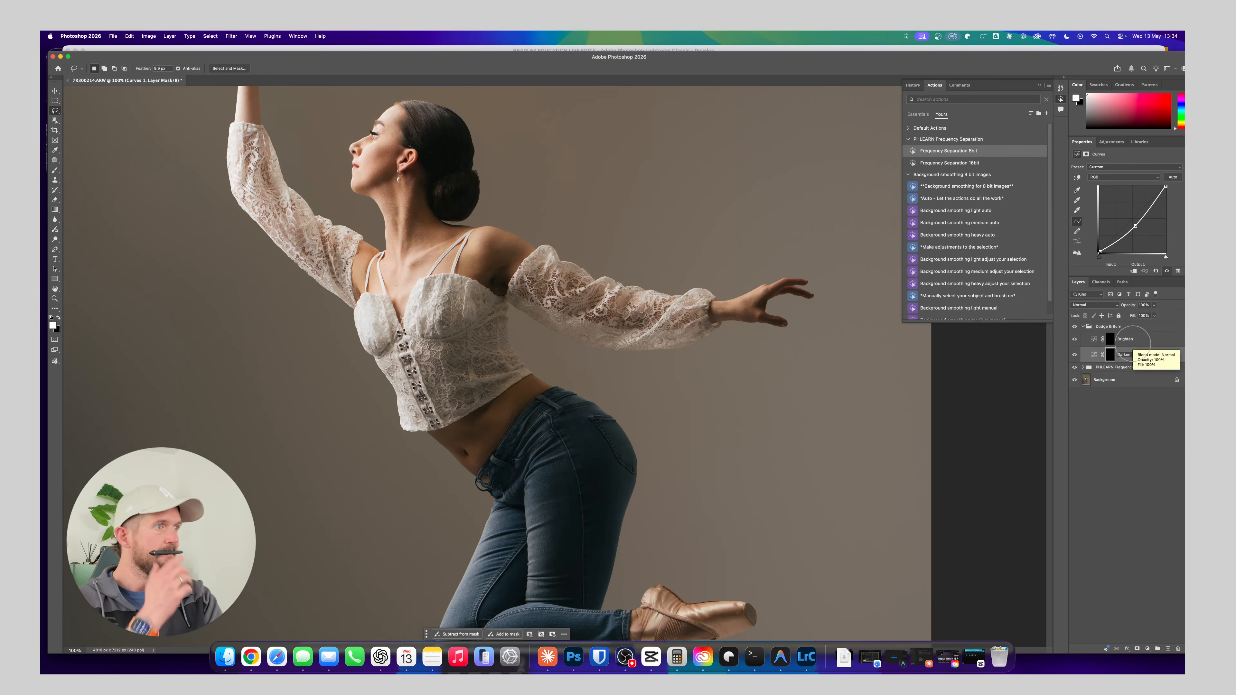
{"action": "key", "text": "Return"}
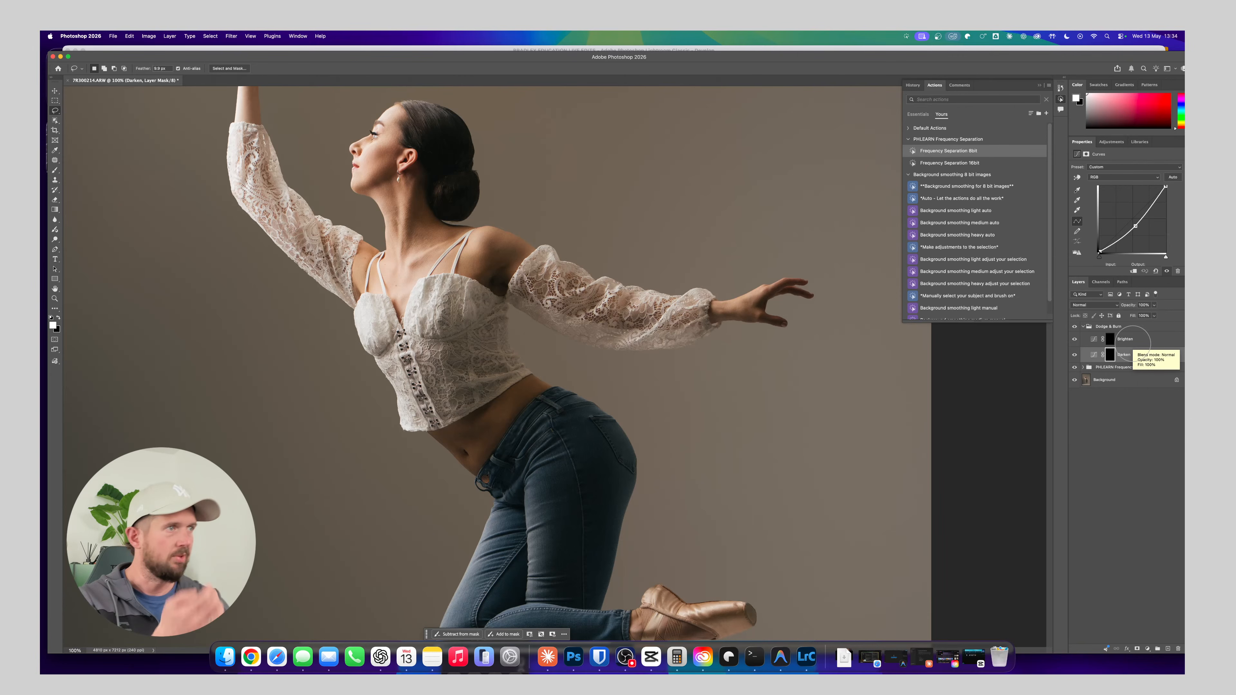
Target the Brighten layer mask with a soft brush, lower its opacity to about 23%, enable pen pressure for opacity, and shrink the brush
{"action": "left_click", "coordinate": [1108, 342]}
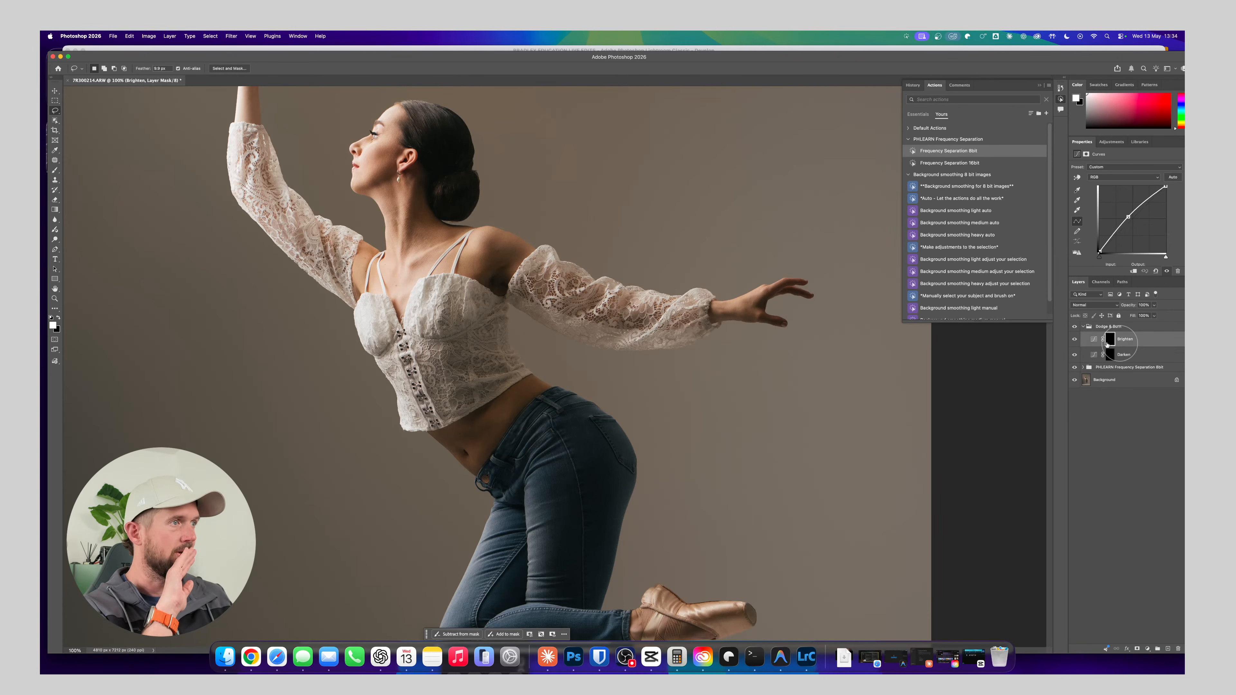
{"action": "key", "text": "b"}
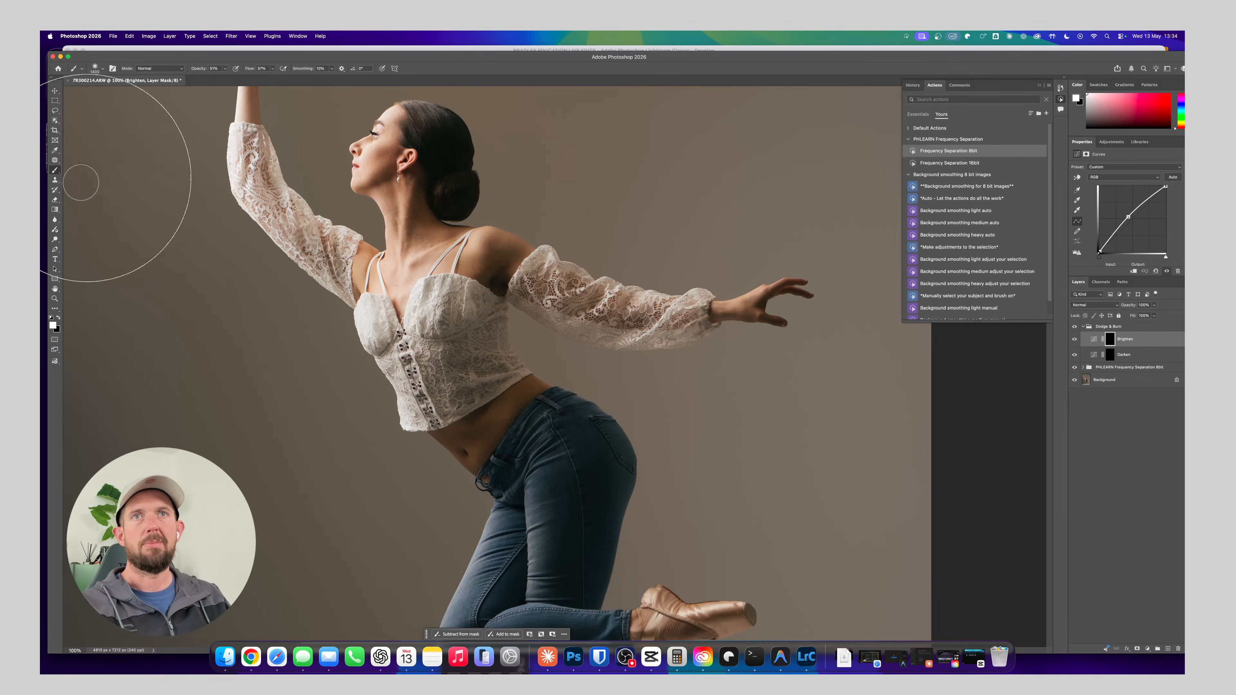
{"action": "left_click_drag", "start_coordinate": [199, 68], "coordinate": [188, 70]}
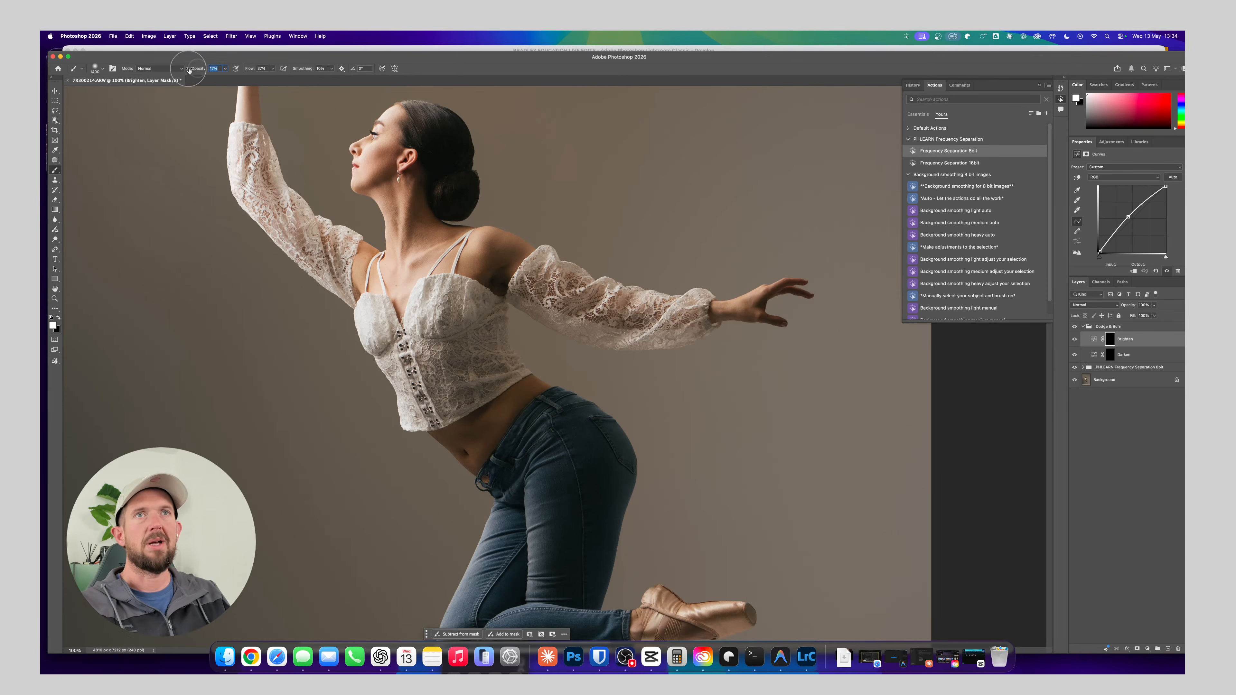
{"action": "left_click", "coordinate": [96, 68]}
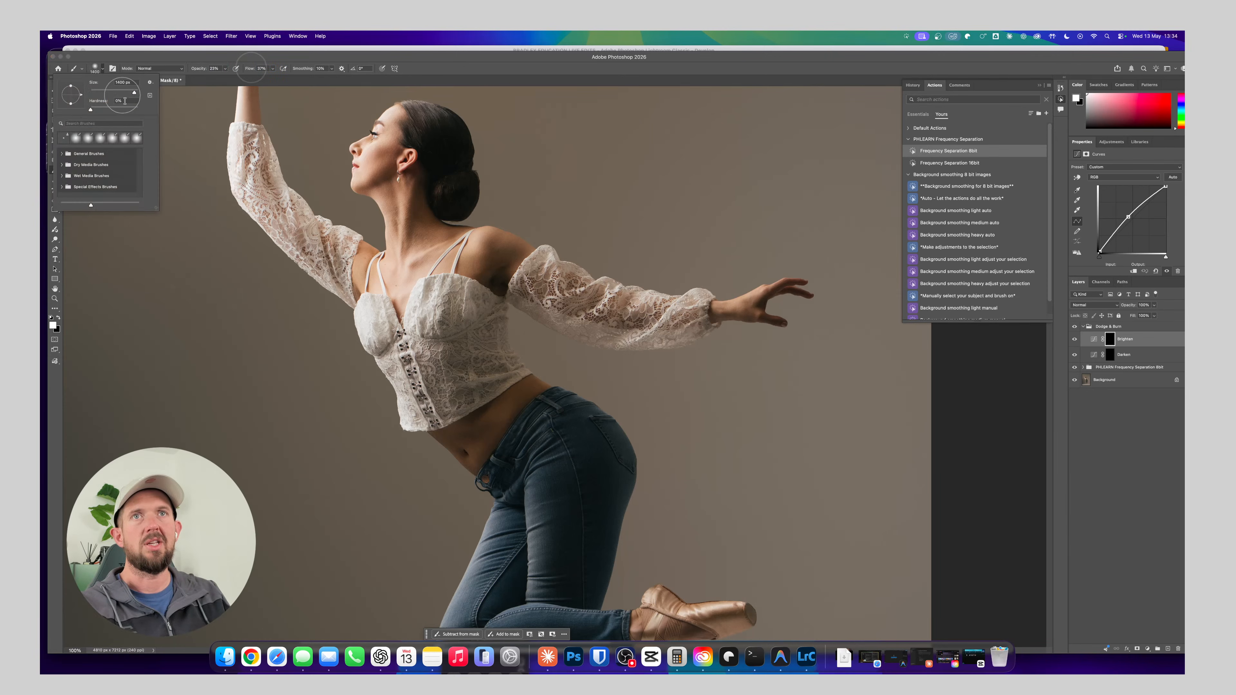
{"action": "left_click", "coordinate": [237, 67]}
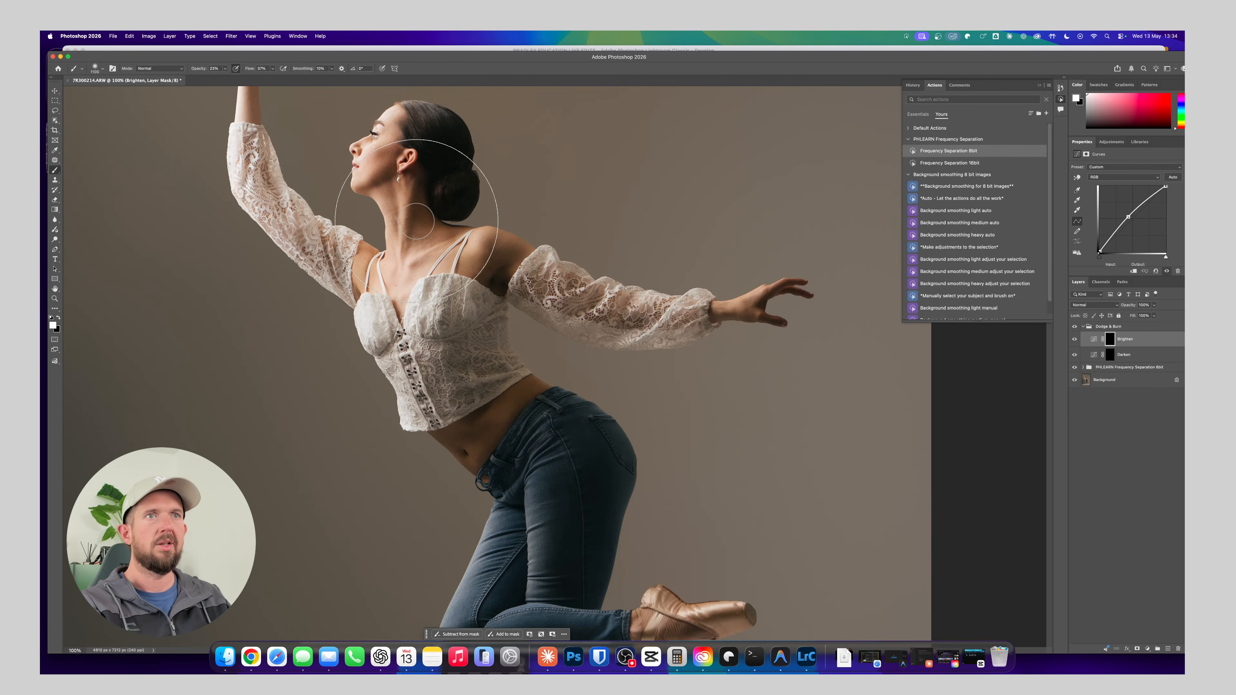
{"action": "key", "text": "bracketleft"}
{"action": "key", "text": "bracketleft"}
{"action": "key", "text": "bracketleft"}
{"action": "key", "text": "bracketleft"}
{"action": "key", "text": "bracketleft"}
{"action": "key", "text": "bracketleft"}
{"action": "key", "text": "bracketleft"}
{"action": "key", "text": "bracketleft"}
{"action": "key", "text": "bracketleft"}
{"action": "key", "text": "bracketleft"}
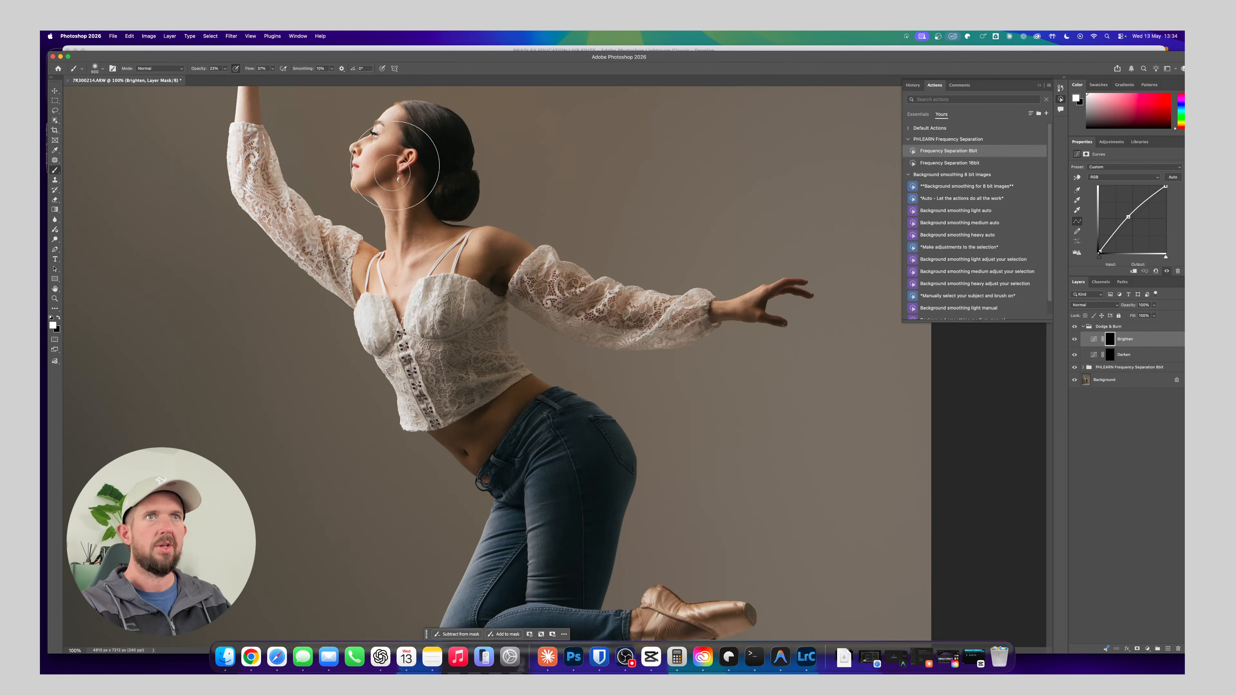
{"action": "key", "text": "bracketleft"}
{"action": "key", "text": "bracketleft"}
{"action": "key", "text": "bracketleft"}
{"action": "key", "text": "bracketleft"}
{"action": "key", "text": "bracketleft"}
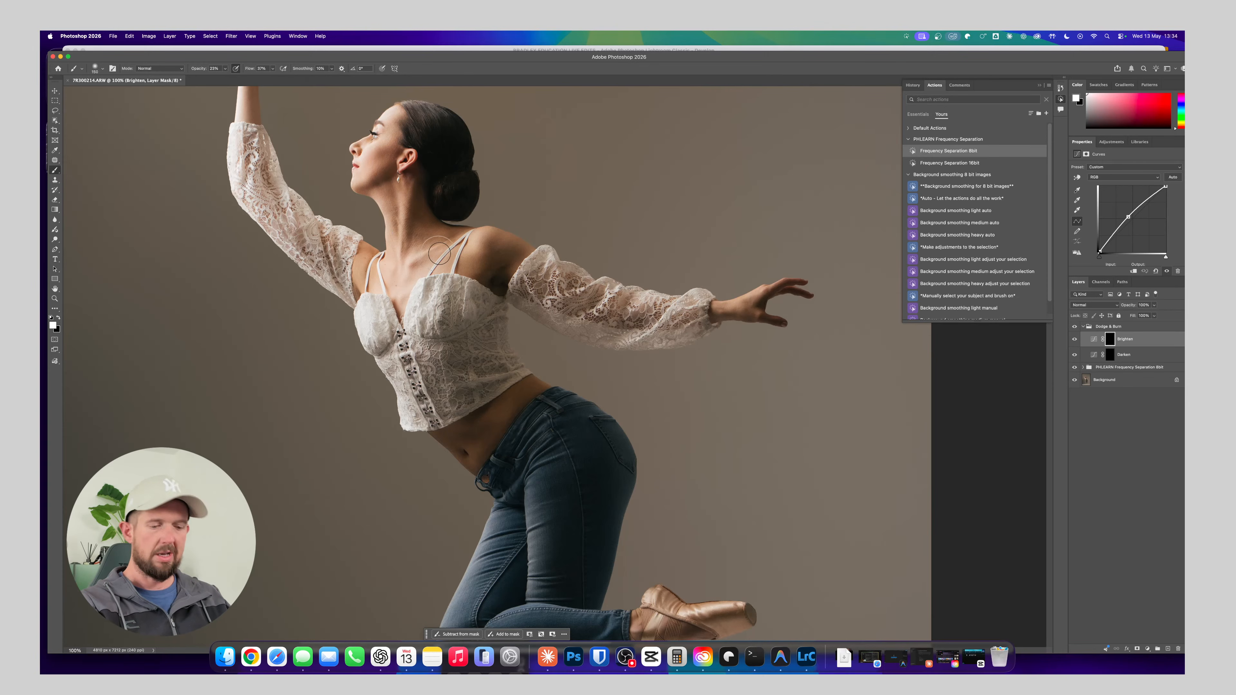
On the Darken mask, paint over the bright collarbone areas with a smaller brush at 17% opacity
{"action": "key", "text": "super+equal"}
{"action": "key", "text": "super+equal"}
{"action": "key", "text": "super+equal"}
{"action": "left_click_drag", "start_coordinate": [336, 274], "coordinate": [535, 477]}
{"action": "left_click_drag", "start_coordinate": [315, 261], "coordinate": [415, 325]}
{"action": "left_click", "coordinate": [1134, 355]}
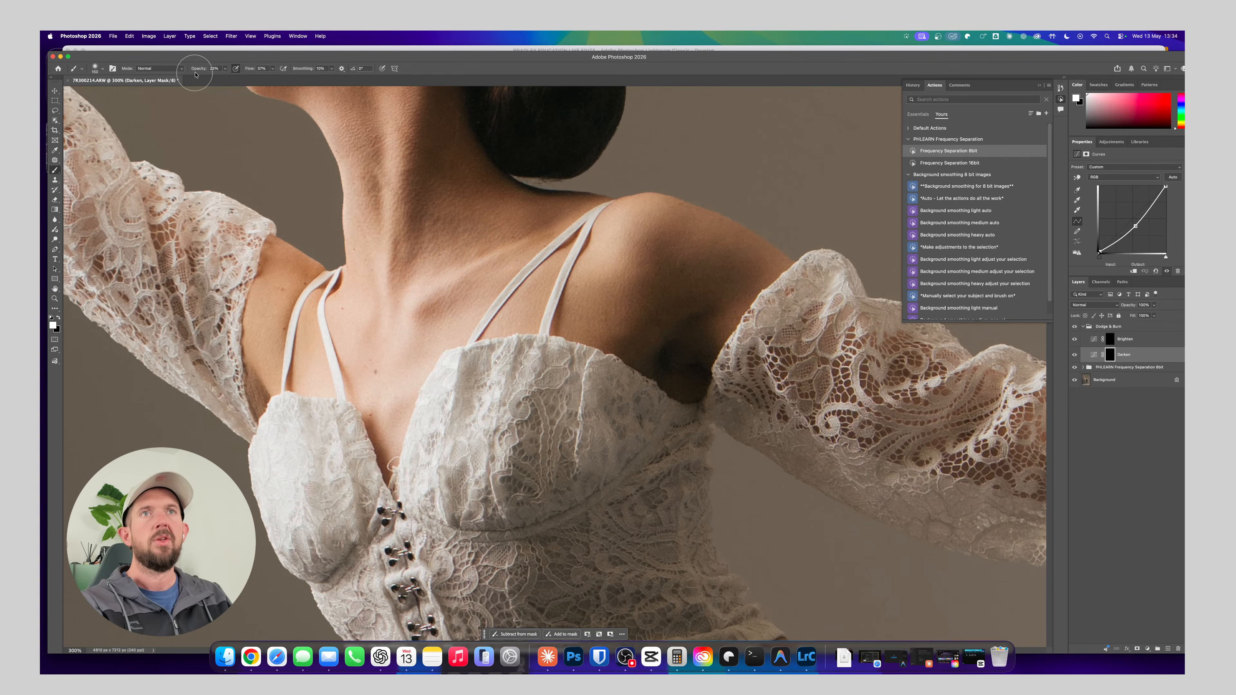
{"action": "left_click_drag", "start_coordinate": [195, 69], "coordinate": [191, 69]}
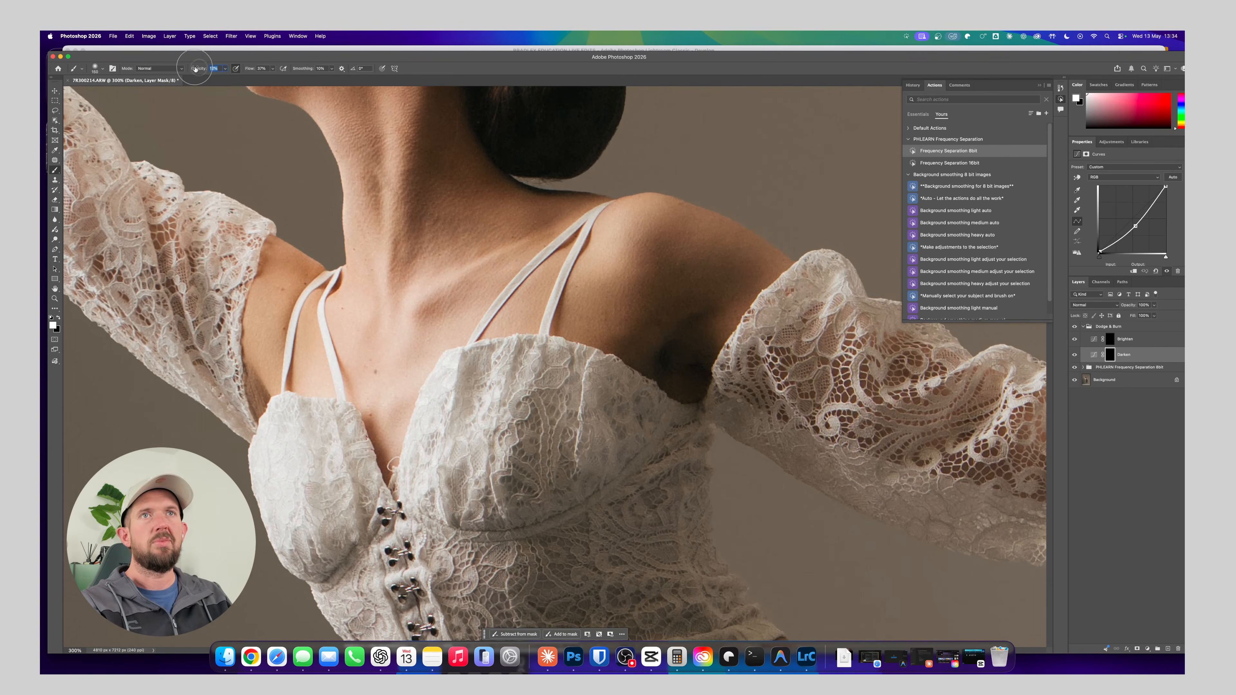
{"action": "key", "text": "bracketleft"}
{"action": "key", "text": "bracketleft"}
{"action": "key", "text": "bracketleft"}
{"action": "key", "text": "bracketleft"}
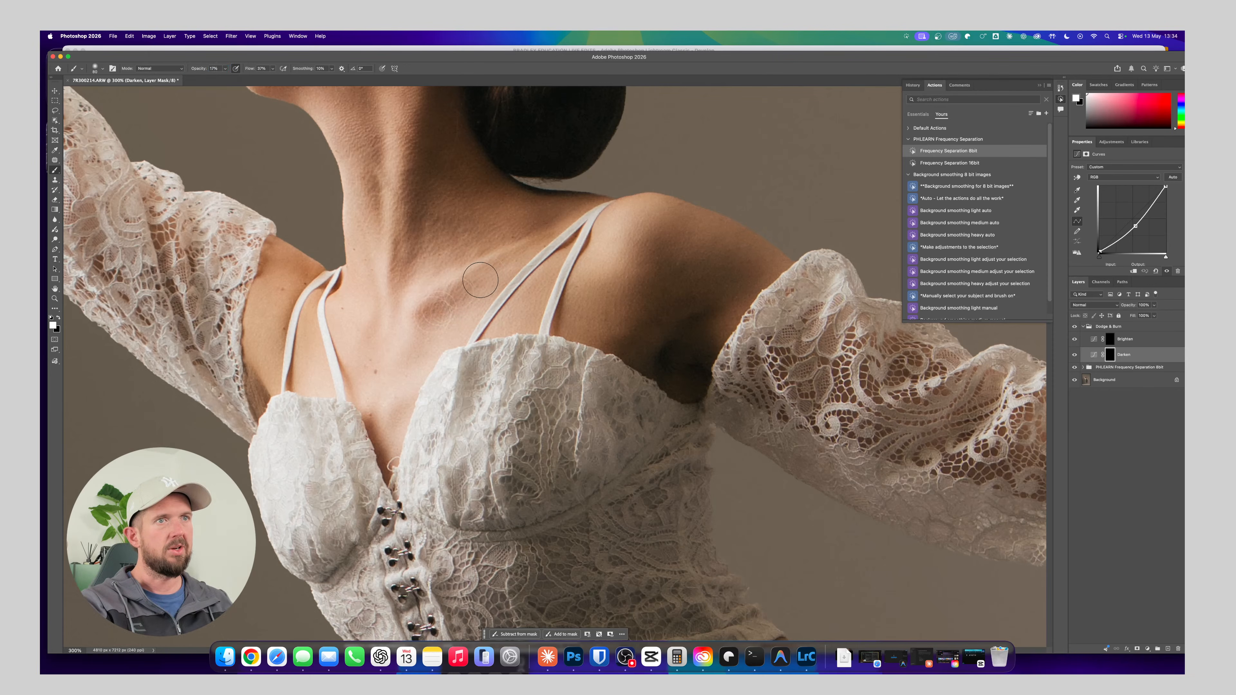
{"action": "left_click_drag", "start_coordinate": [480, 280], "coordinate": [527, 256]}
{"action": "mouse_move", "coordinate": [448, 265]}
{"action": "left_mouse_down"}
{"action": "mouse_move", "coordinate": [539, 226]}
{"action": "mouse_move", "coordinate": [465, 260]}
{"action": "mouse_move", "coordinate": [522, 230]}
{"action": "left_mouse_up"}
Switch to the Brighten mask and work over the shadows around the collarbone and shoulder with a smaller brush
{"action": "left_click", "coordinate": [1125, 339]}
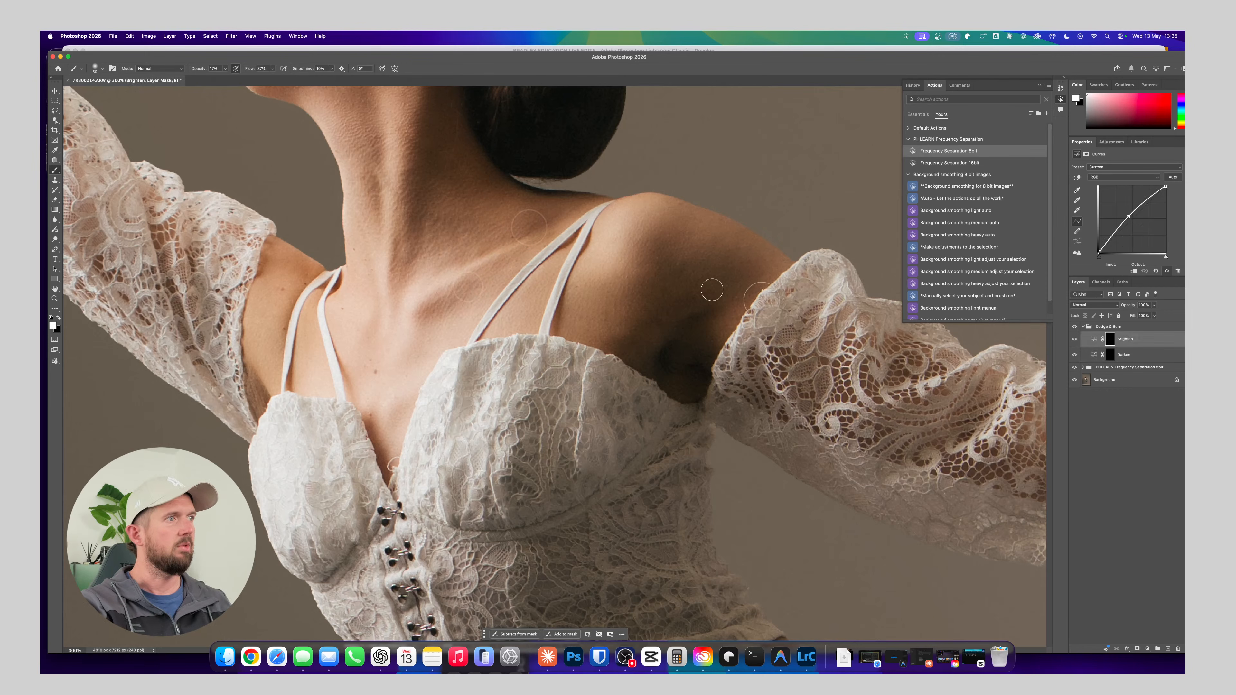
{"action": "key", "text": "bracketleft"}
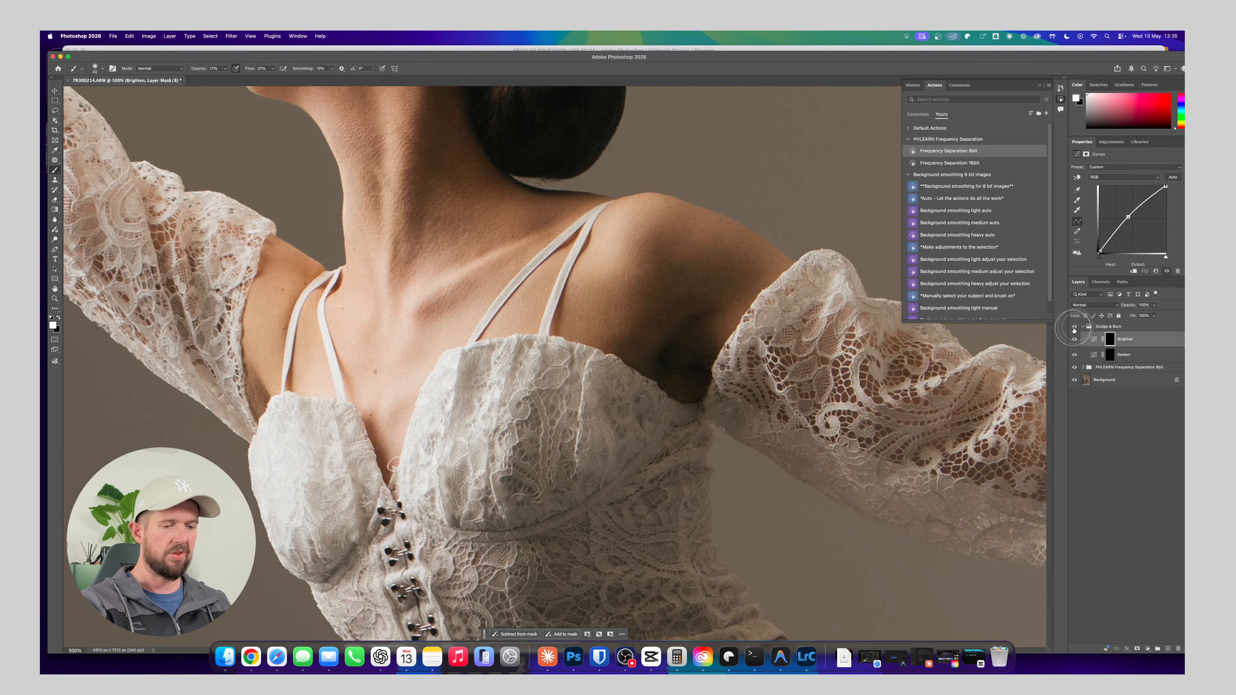
{"action": "key", "text": "super+0"}
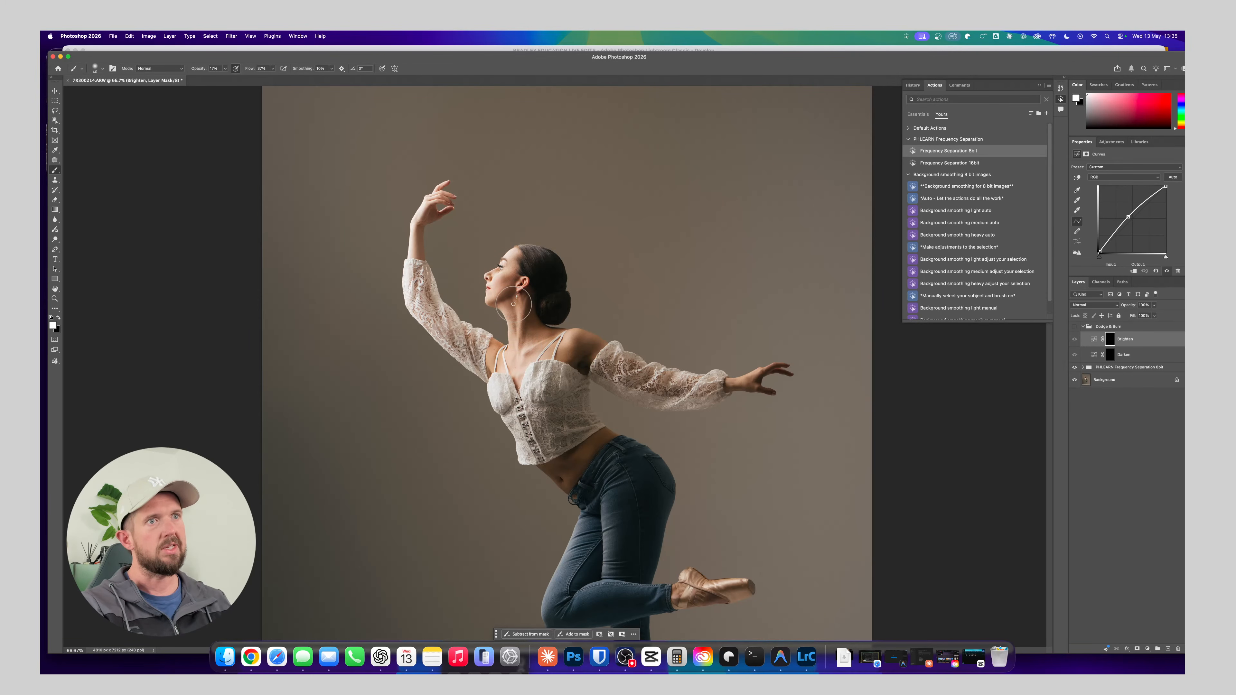
Lighten the dark creases along the dancer's neck on the Brighten mask with a small brush
{"action": "key", "text": "super+equal"}
{"action": "key", "text": "super+equal"}
{"action": "key", "text": "super+equal"}
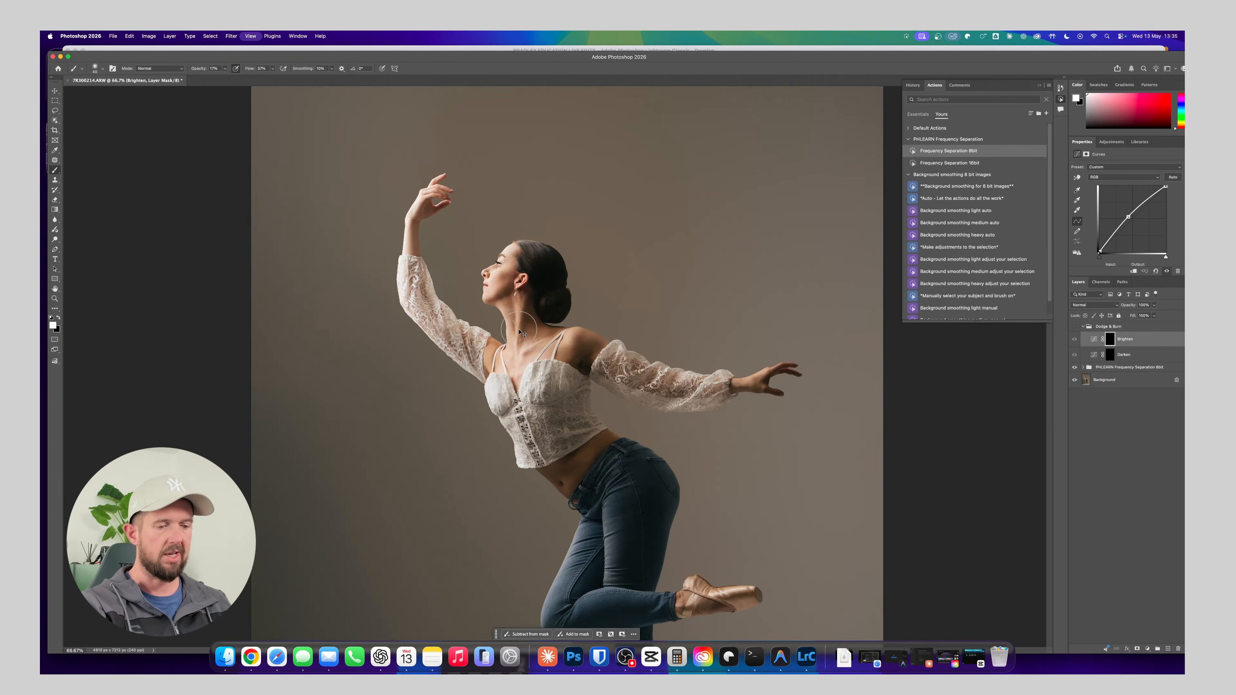
{"action": "left_click_drag", "start_coordinate": [445, 258], "coordinate": [504, 372]}
{"action": "key", "text": "bracketright"}
{"action": "key", "text": "bracketright"}
{"action": "key", "text": "bracketright"}
{"action": "key", "text": "bracketright"}
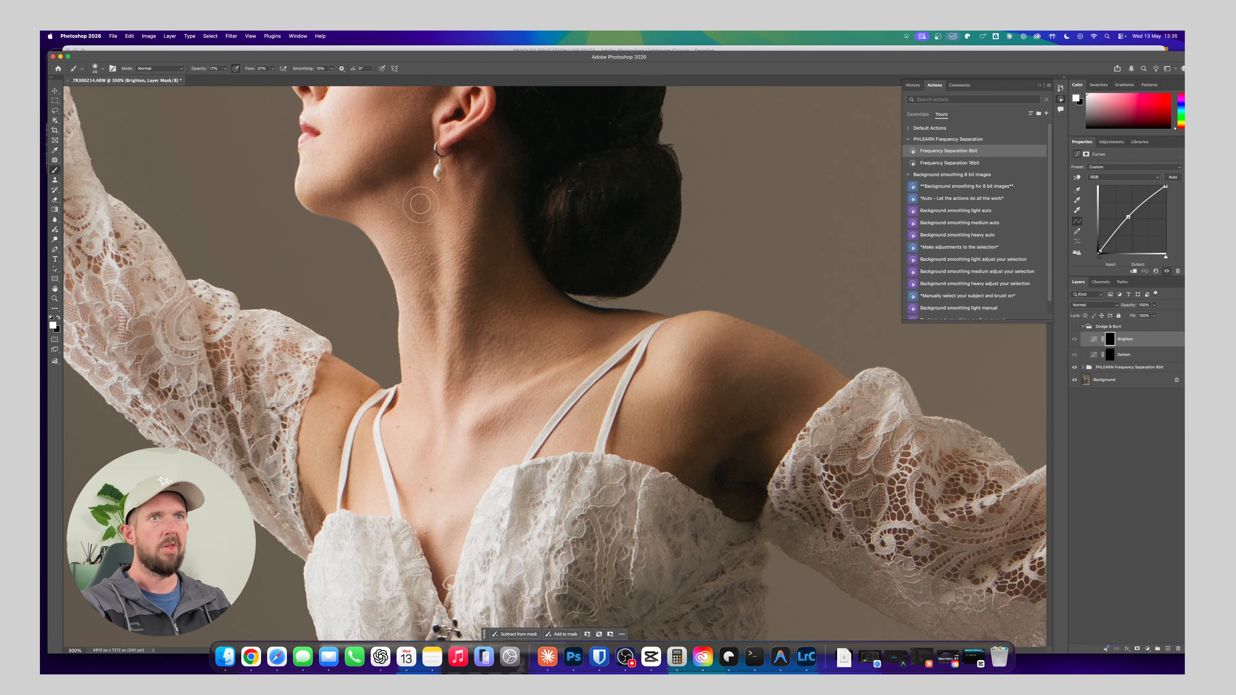
{"action": "key", "text": "bracketleft"}
{"action": "key", "text": "bracketleft"}
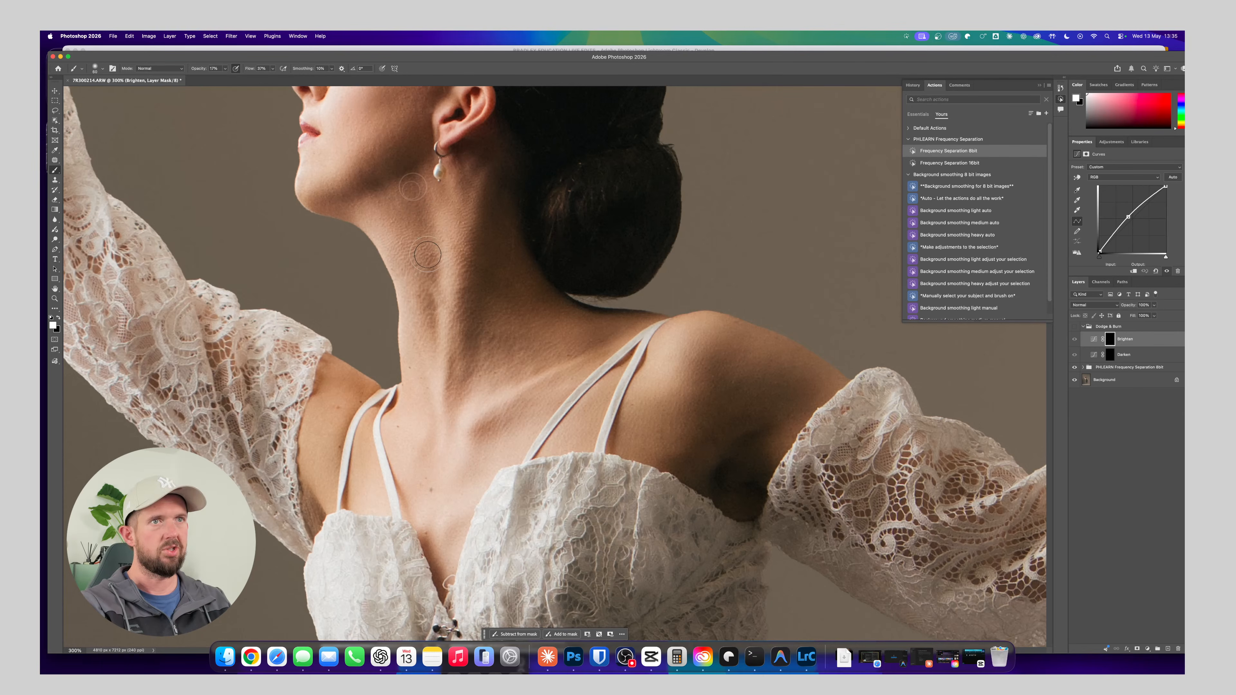
{"action": "key", "text": "bracketleft"}
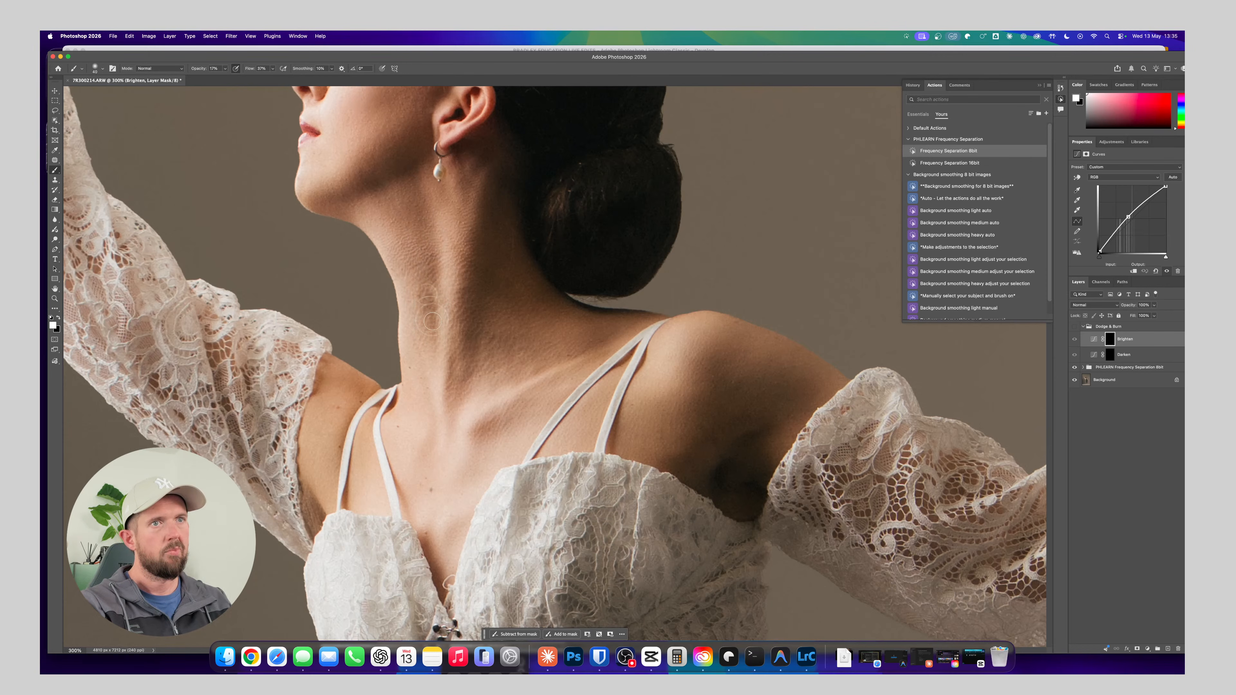
Turn the Dodge & Burn group back on and toggle its visibility to compare the neck before and after
{"action": "left_click", "coordinate": [1075, 328]}
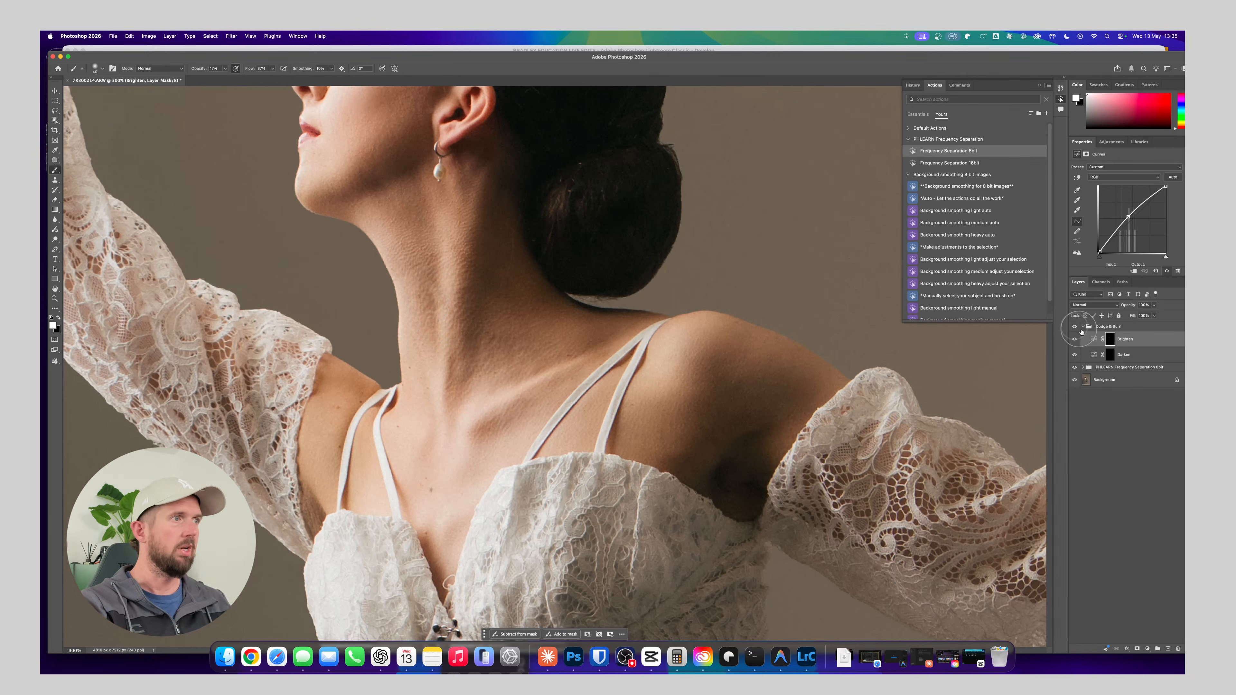
{"action": "left_click", "coordinate": [1075, 328]}
{"action": "left_click", "coordinate": [1075, 327]}
{"action": "left_click", "coordinate": [1074, 327]}
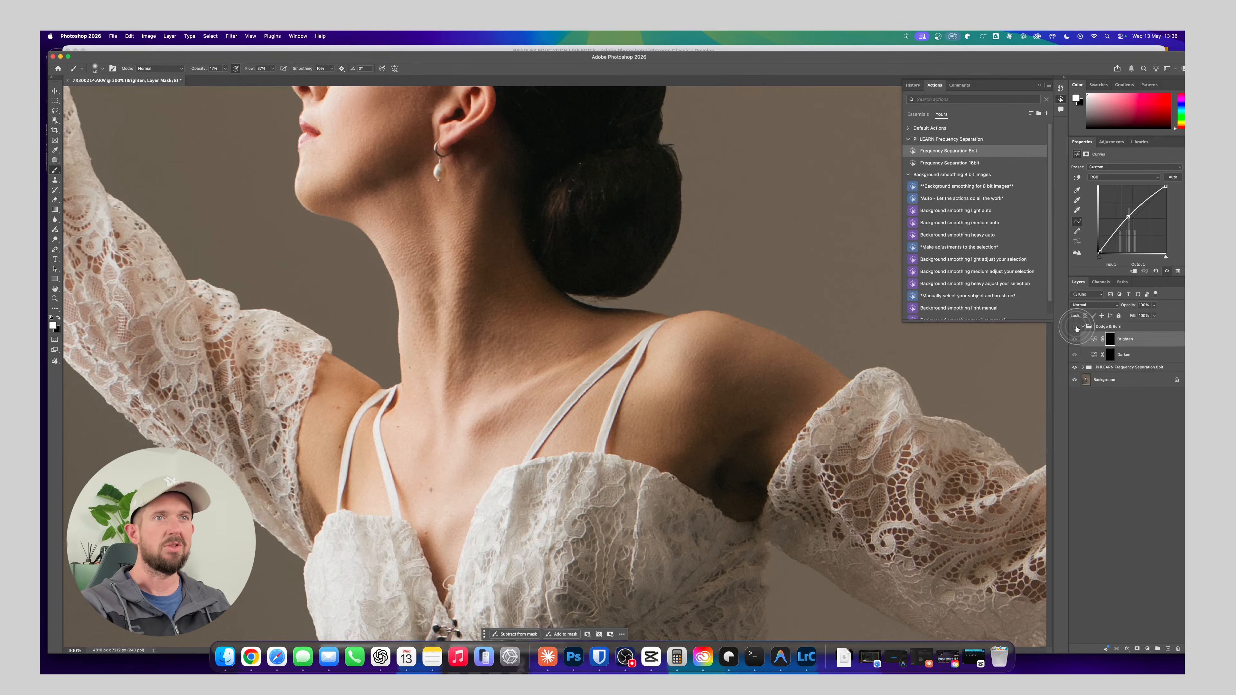
{"action": "left_click", "coordinate": [1075, 327]}
Paint finer strokes on the Brighten mask over the remaining neck shadows and the area beneath the ear
{"action": "key", "text": "["}
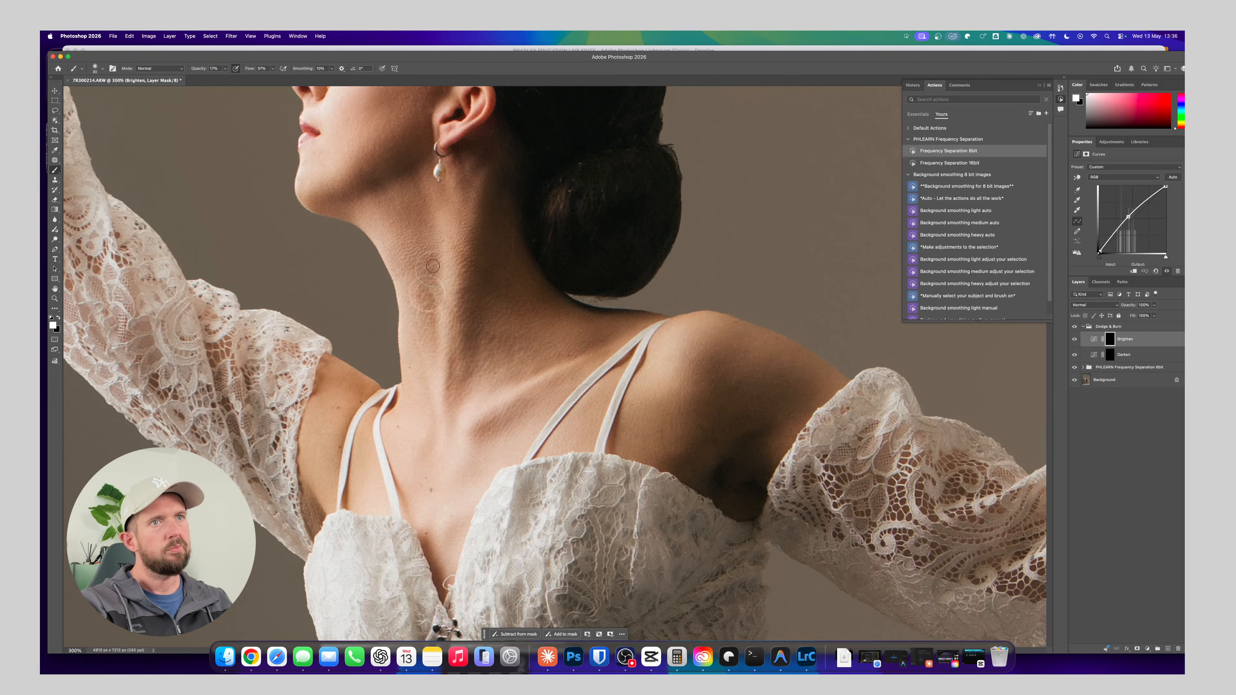
{"action": "left_click_drag", "start_coordinate": [432, 266], "coordinate": [430, 292]}
{"action": "mouse_move", "coordinate": [477, 176]}
{"action": "left_mouse_down"}
{"action": "mouse_move", "coordinate": [467, 201]}
{"action": "mouse_move", "coordinate": [485, 154]}
{"action": "mouse_move", "coordinate": [464, 202]}
{"action": "mouse_move", "coordinate": [459, 161]}
{"action": "mouse_move", "coordinate": [466, 202]}
{"action": "mouse_move", "coordinate": [482, 161]}
{"action": "mouse_move", "coordinate": [459, 178]}
{"action": "left_mouse_up"}
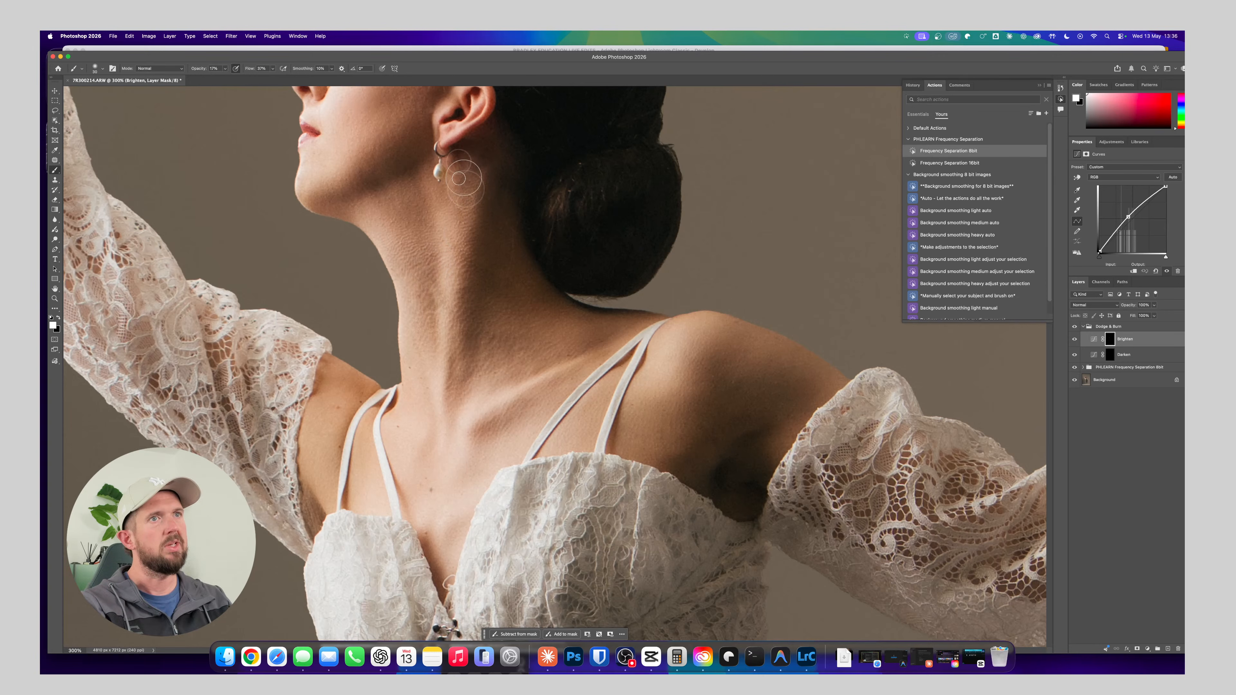
{"action": "key", "text": "]"}
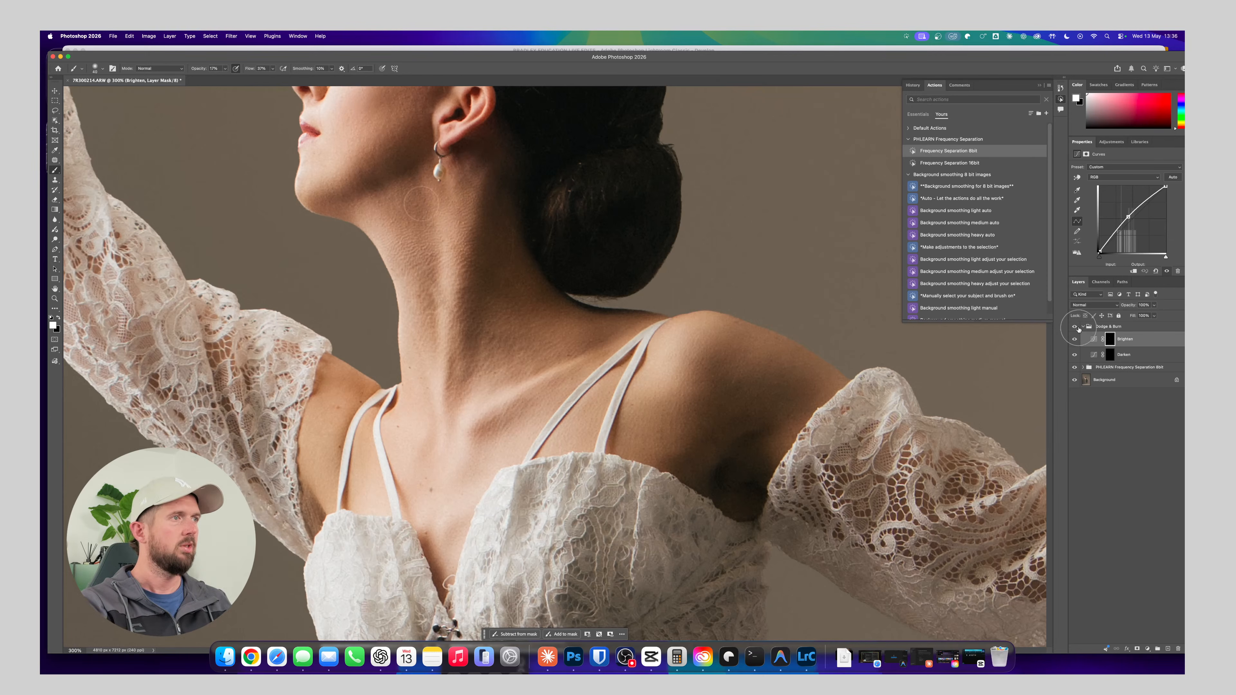
Compare the upper body with the Dodge & Burn group hidden and shown
{"action": "key", "text": "super+minus"}
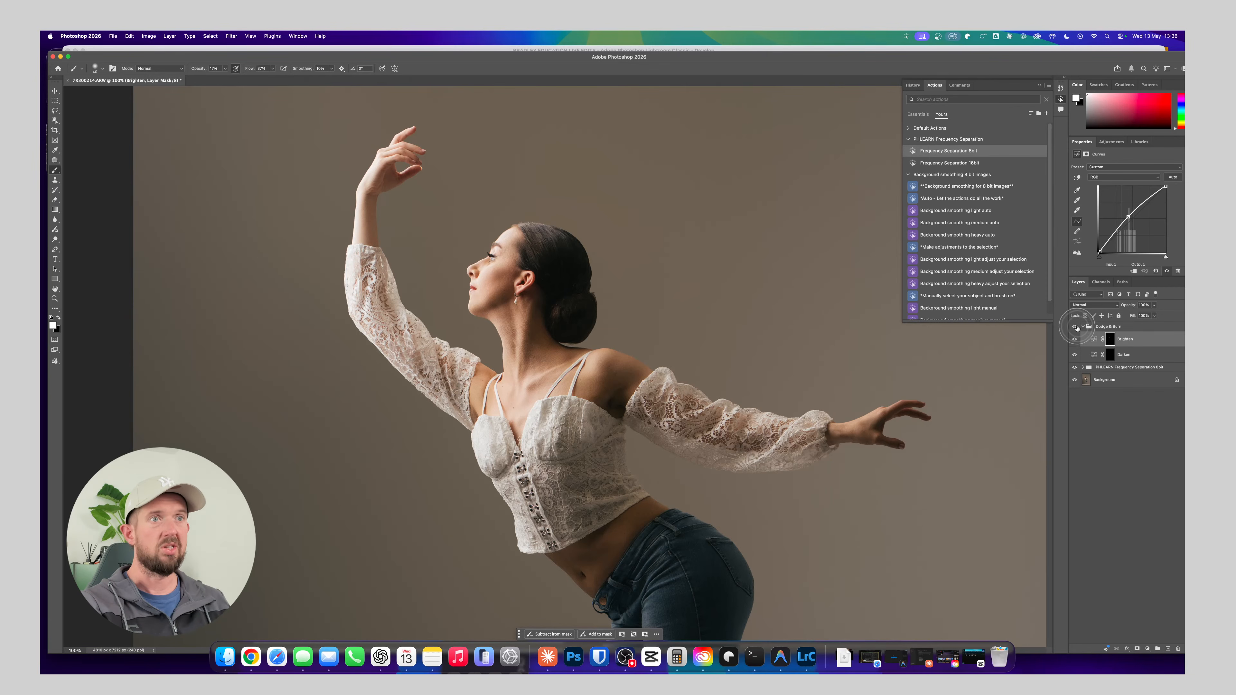
{"action": "left_click", "coordinate": [1075, 328]}
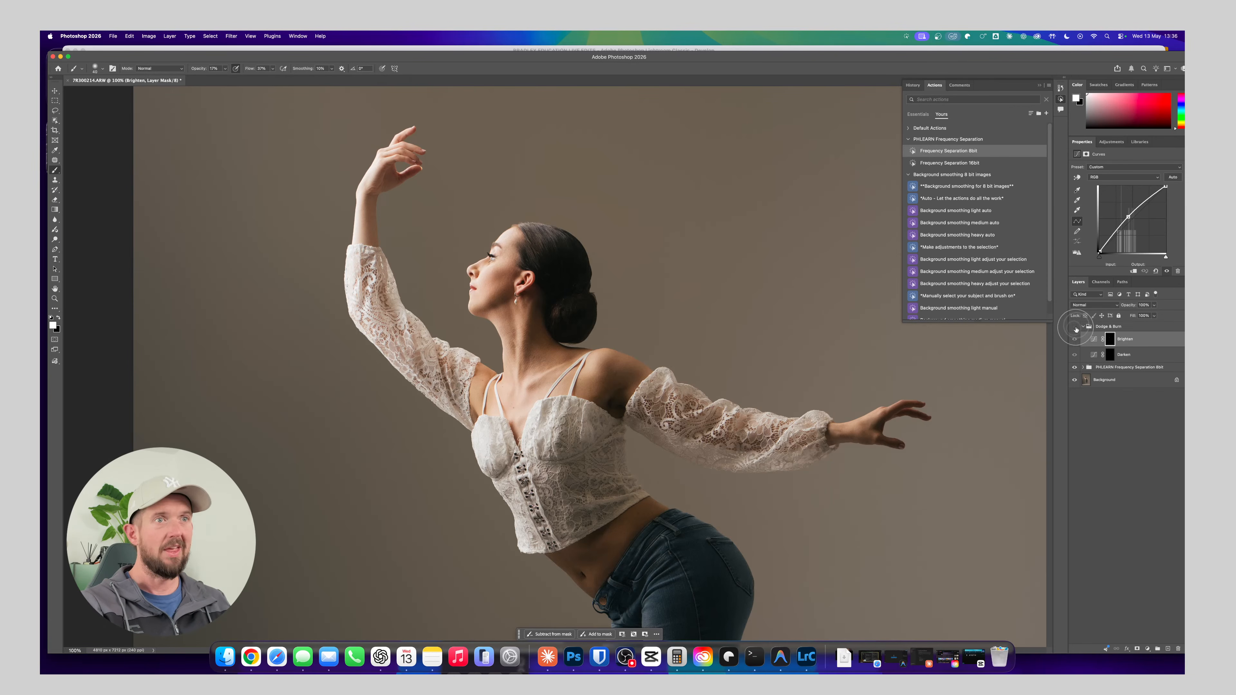
{"action": "left_click", "coordinate": [1074, 328]}
{"action": "left_click", "coordinate": [1075, 328]}
{"action": "left_click", "coordinate": [1075, 329]}
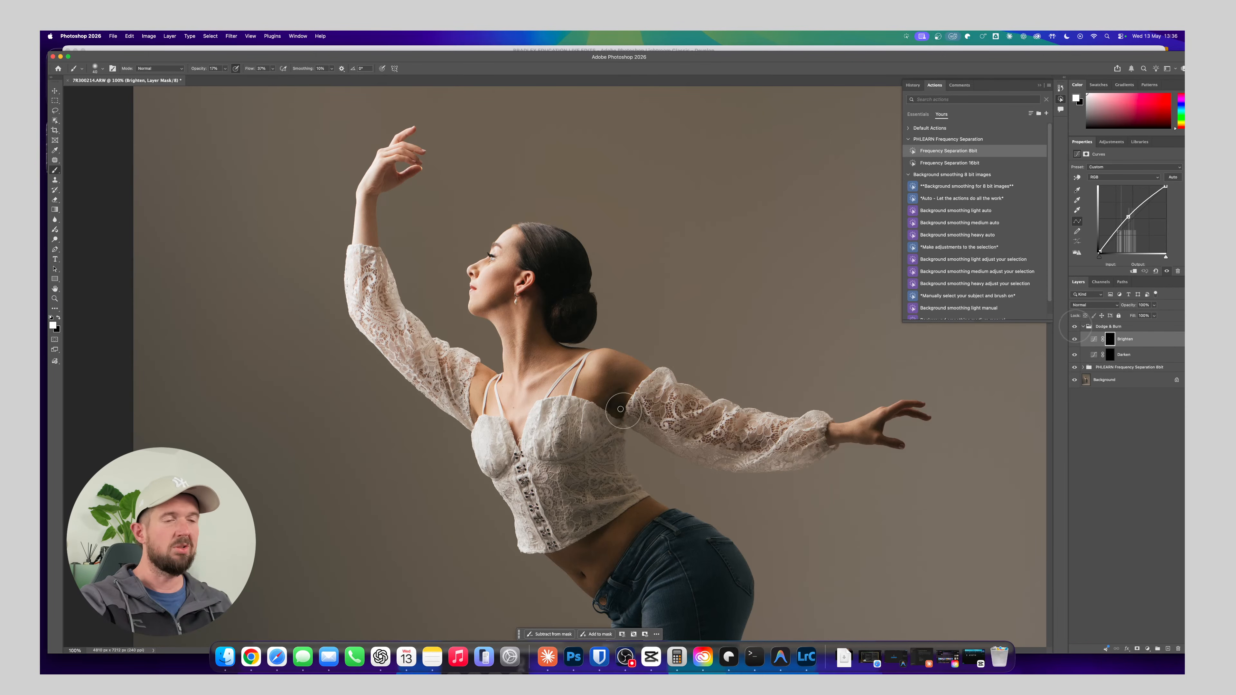
Raise the brush opacity to about 39% and brighten the thighs of the jeans on the Brighten mask
{"action": "left_click_drag", "start_coordinate": [555, 465], "coordinate": [538, 232]}
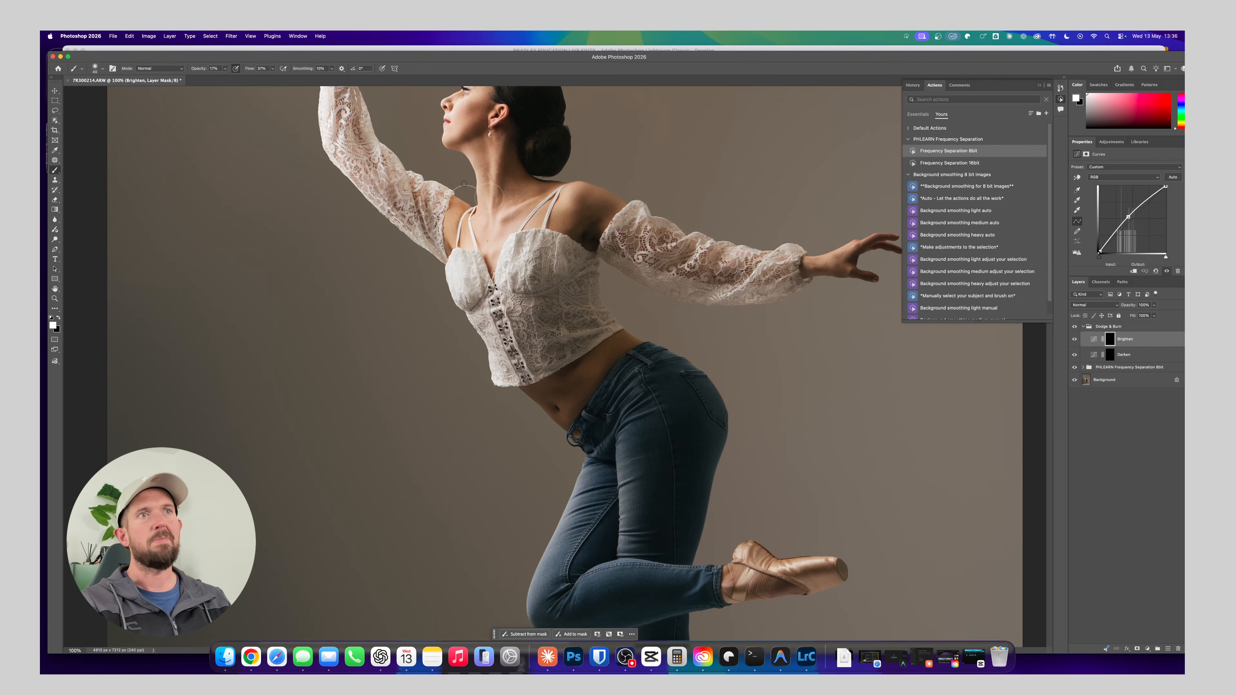
{"action": "left_click_drag", "start_coordinate": [608, 313], "coordinate": [549, 223]}
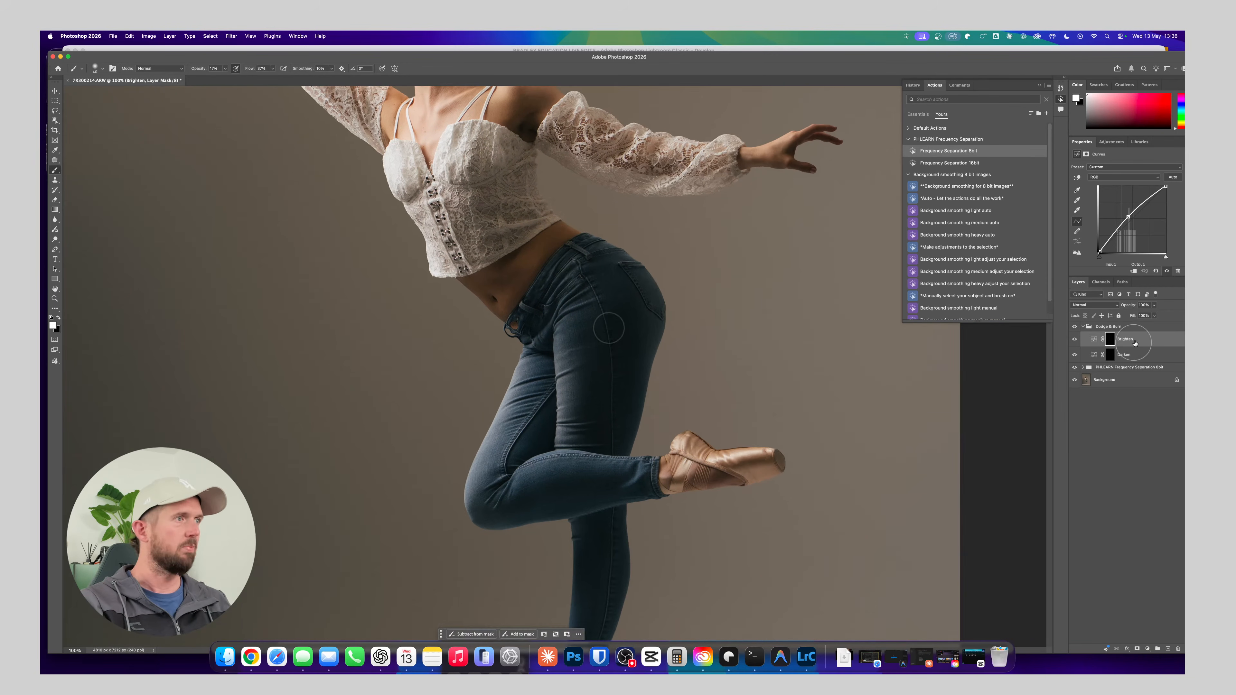
{"action": "left_click_drag", "start_coordinate": [199, 70], "coordinate": [226, 69]}
{"action": "mouse_move", "coordinate": [575, 360]}
{"action": "left_mouse_down"}
{"action": "mouse_move", "coordinate": [551, 265]}
{"action": "mouse_move", "coordinate": [552, 316]}
{"action": "left_mouse_up"}
{"action": "key", "text": "super+z"}
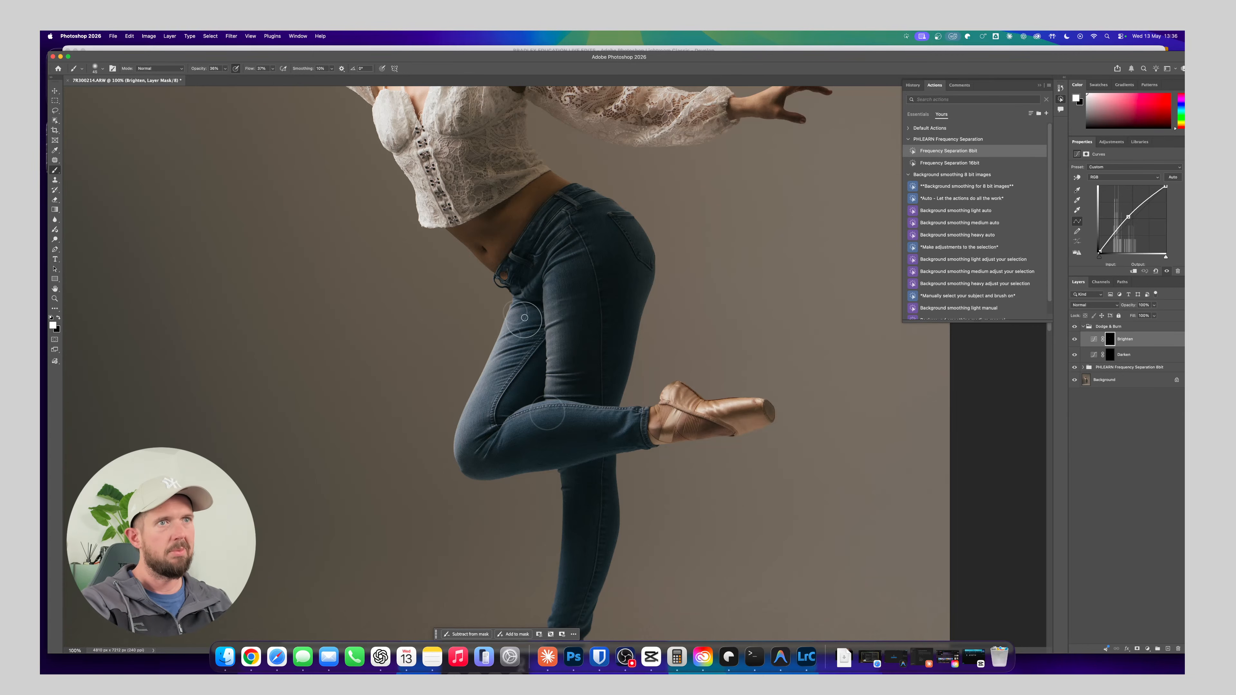
{"action": "left_click_drag", "start_coordinate": [555, 302], "coordinate": [552, 276]}
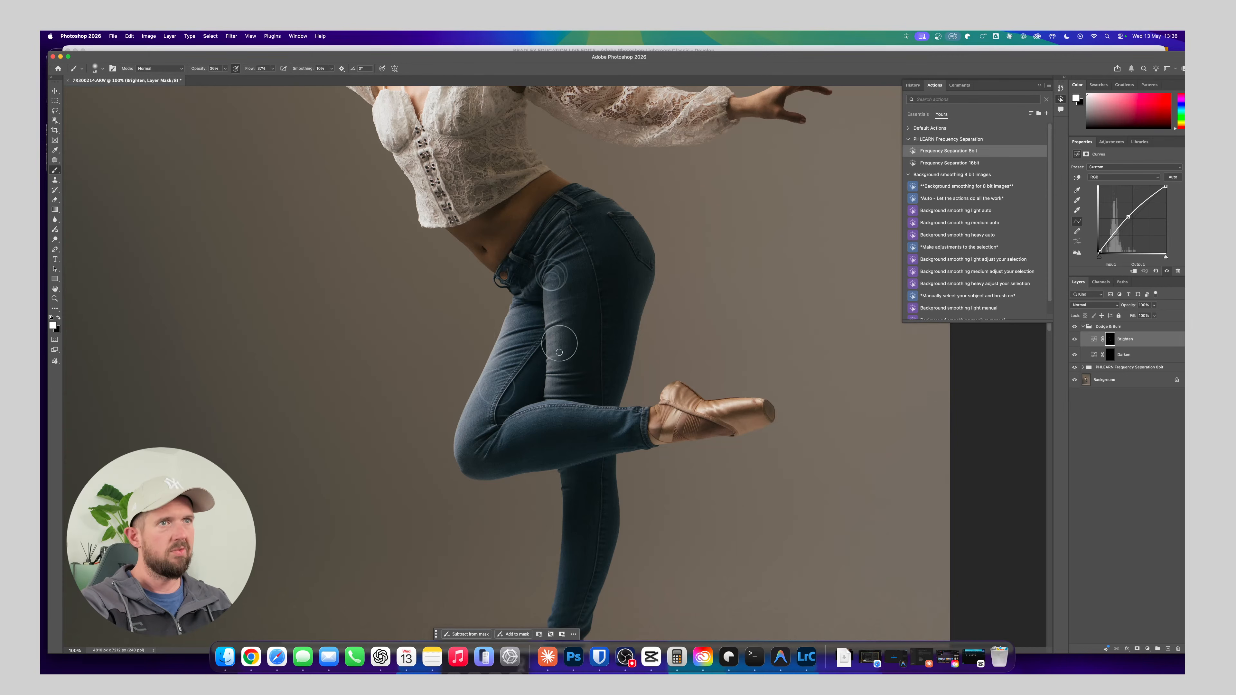
Brighten the lower standing leg and its pointe shoe on the Brighten mask
{"action": "left_click_drag", "start_coordinate": [585, 394], "coordinate": [578, 263]}
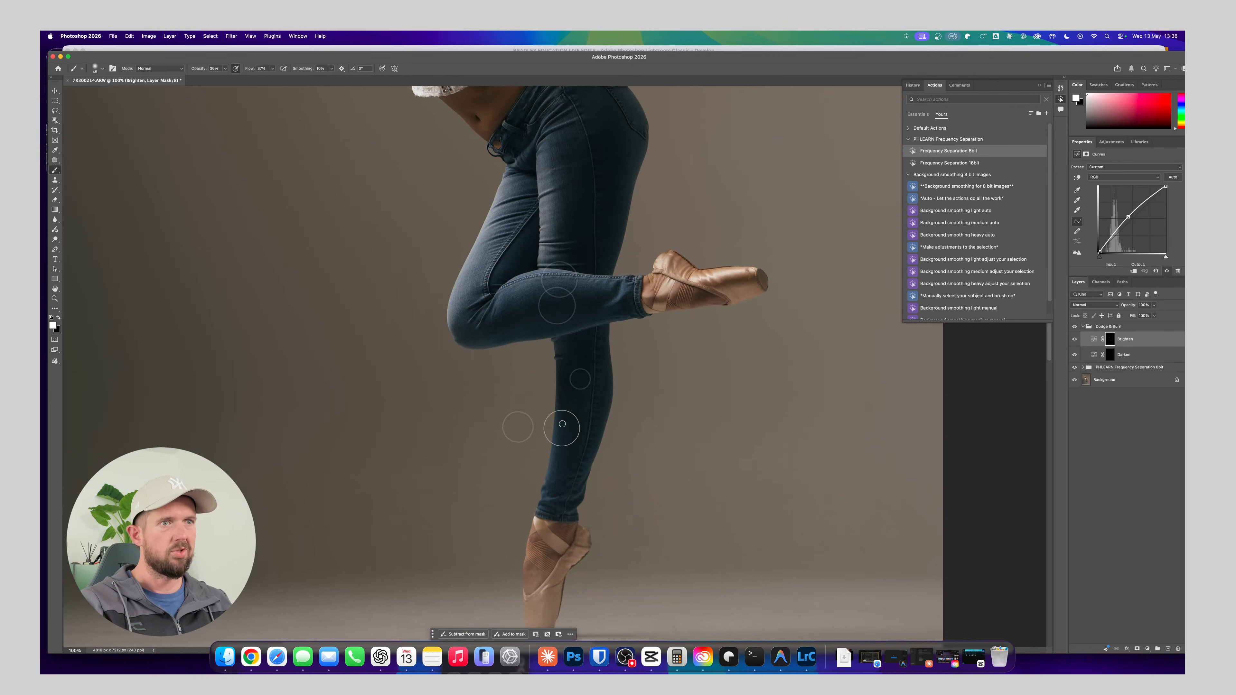
{"action": "scroll", "coordinate": [518, 428], "scroll_direction": "down", "scroll_amount": 5}
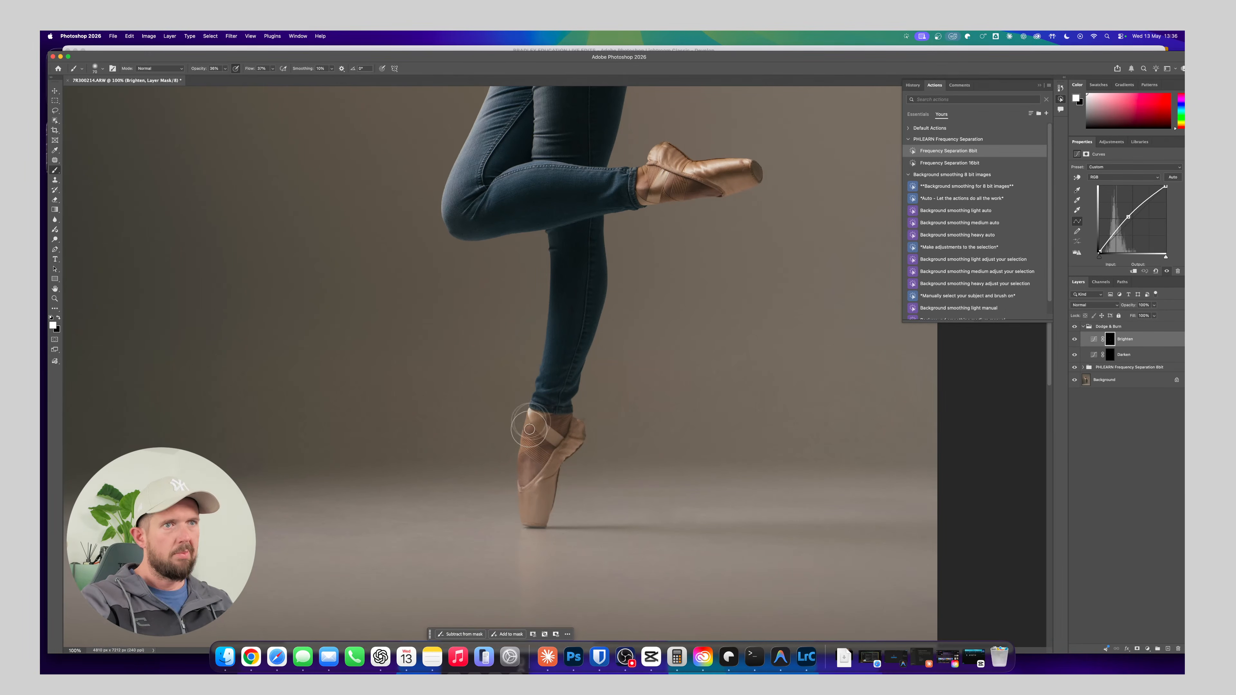
{"action": "mouse_move", "coordinate": [526, 503]}
{"action": "left_mouse_down"}
{"action": "mouse_move", "coordinate": [537, 418]}
{"action": "mouse_move", "coordinate": [545, 511]}
{"action": "mouse_move", "coordinate": [534, 516]}
{"action": "mouse_move", "coordinate": [526, 491]}
{"action": "mouse_move", "coordinate": [537, 413]}
{"action": "mouse_move", "coordinate": [537, 511]}
{"action": "left_mouse_up"}
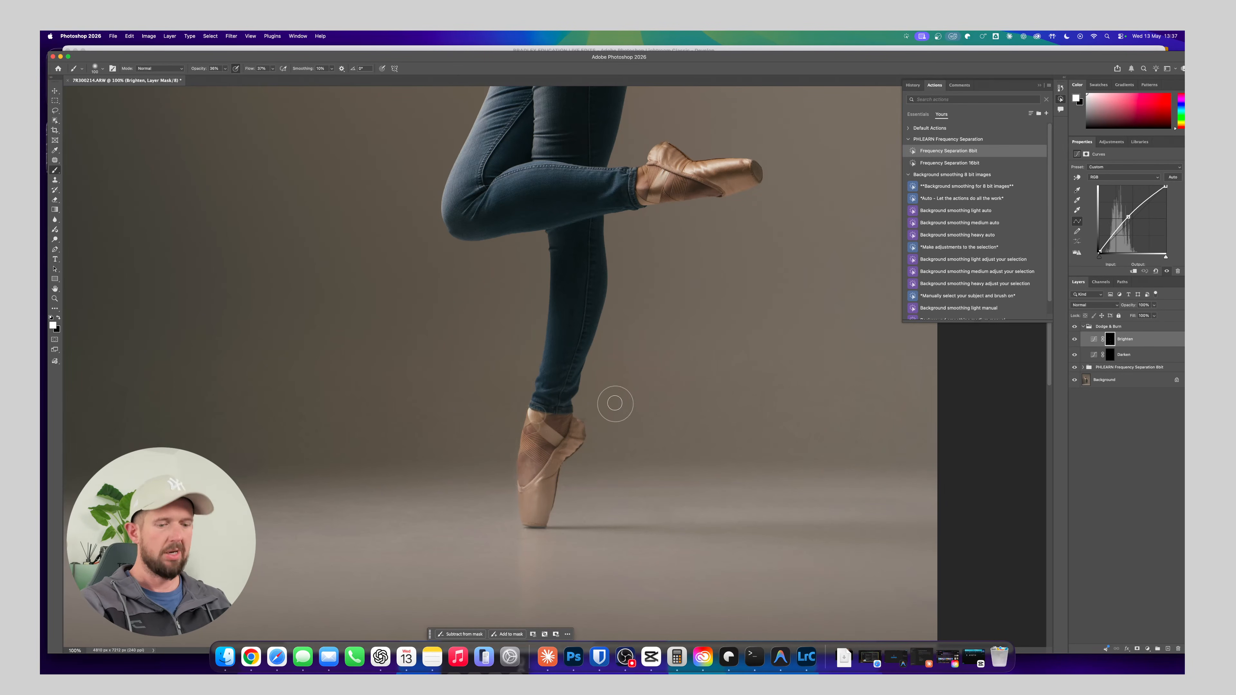
Compare the legs and shoes with the Dodge & Burn group hidden and shown
{"action": "key", "text": "super+minus"}
{"action": "left_click", "coordinate": [1075, 328]}
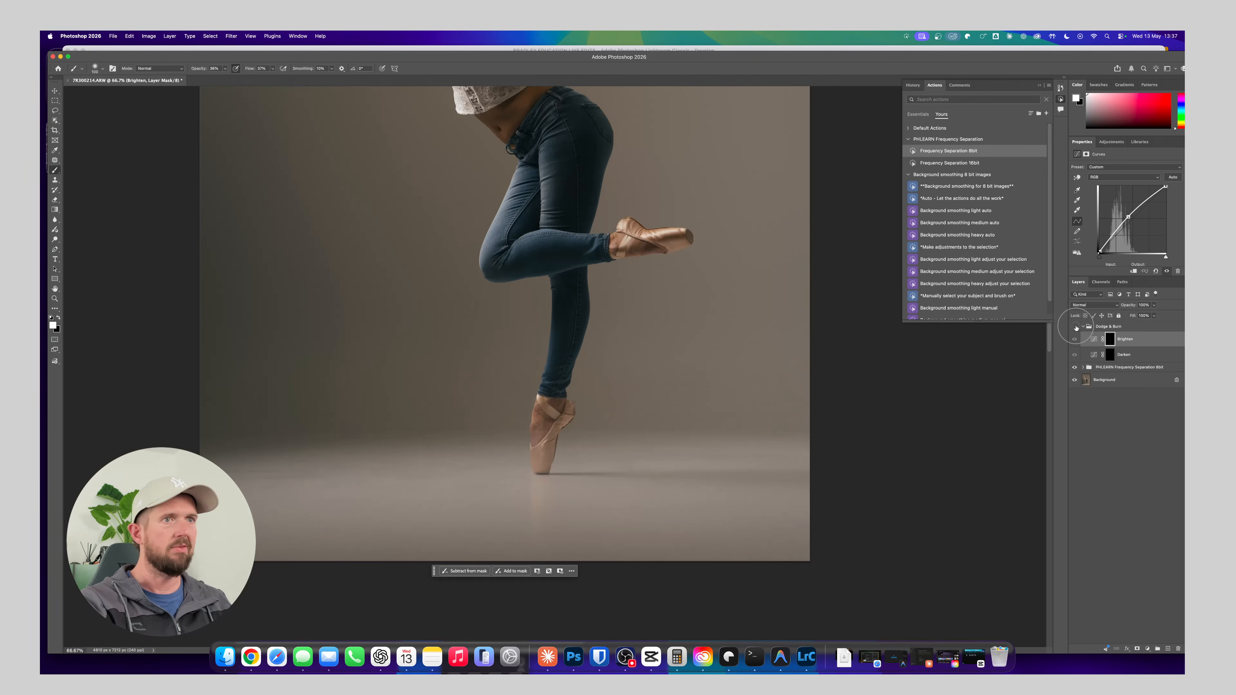
{"action": "left_click", "coordinate": [1075, 327]}
{"action": "left_click", "coordinate": [1076, 327]}
{"action": "left_click", "coordinate": [1076, 328]}
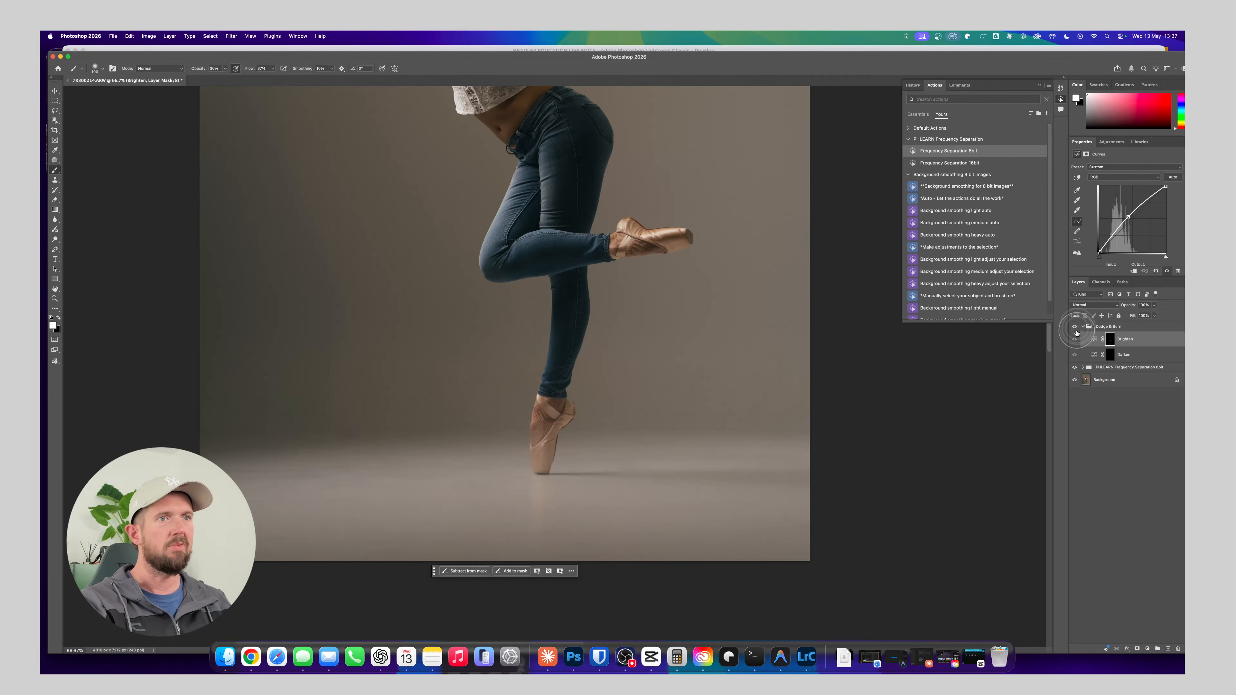
{"action": "left_click", "coordinate": [1076, 328]}
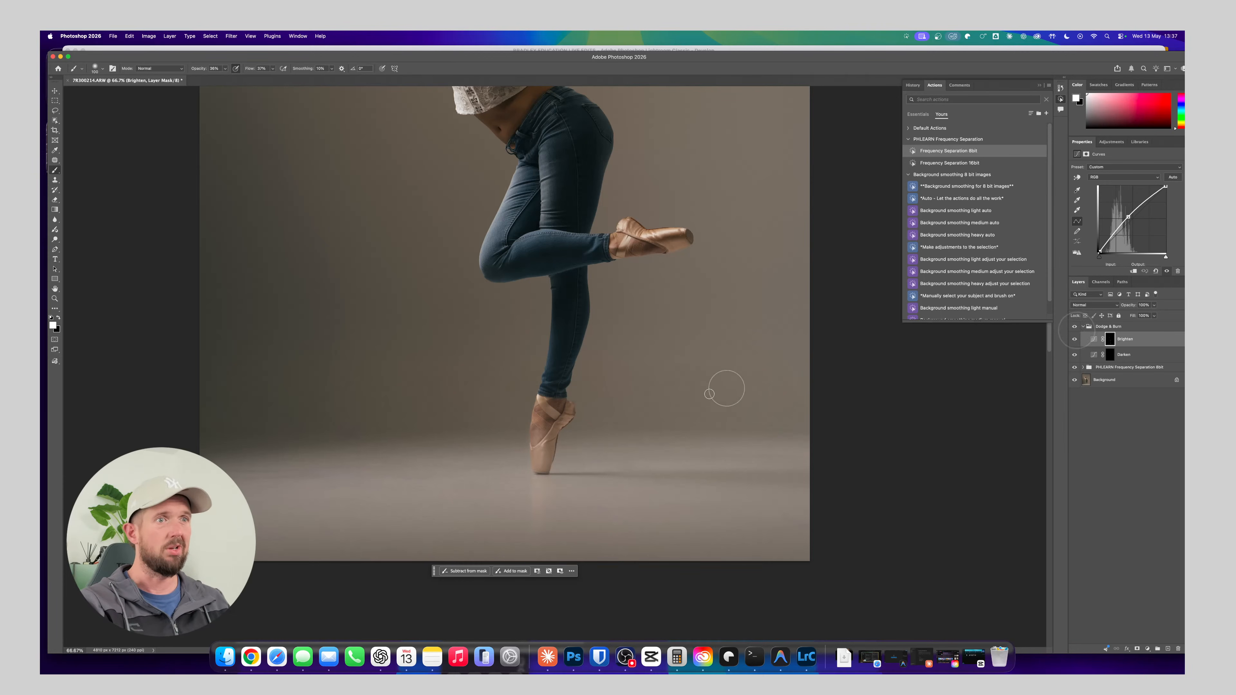
Compare the jeans, raised foot and blouse with the Dodge & Burn group hidden and shown
{"action": "key", "text": "x"}
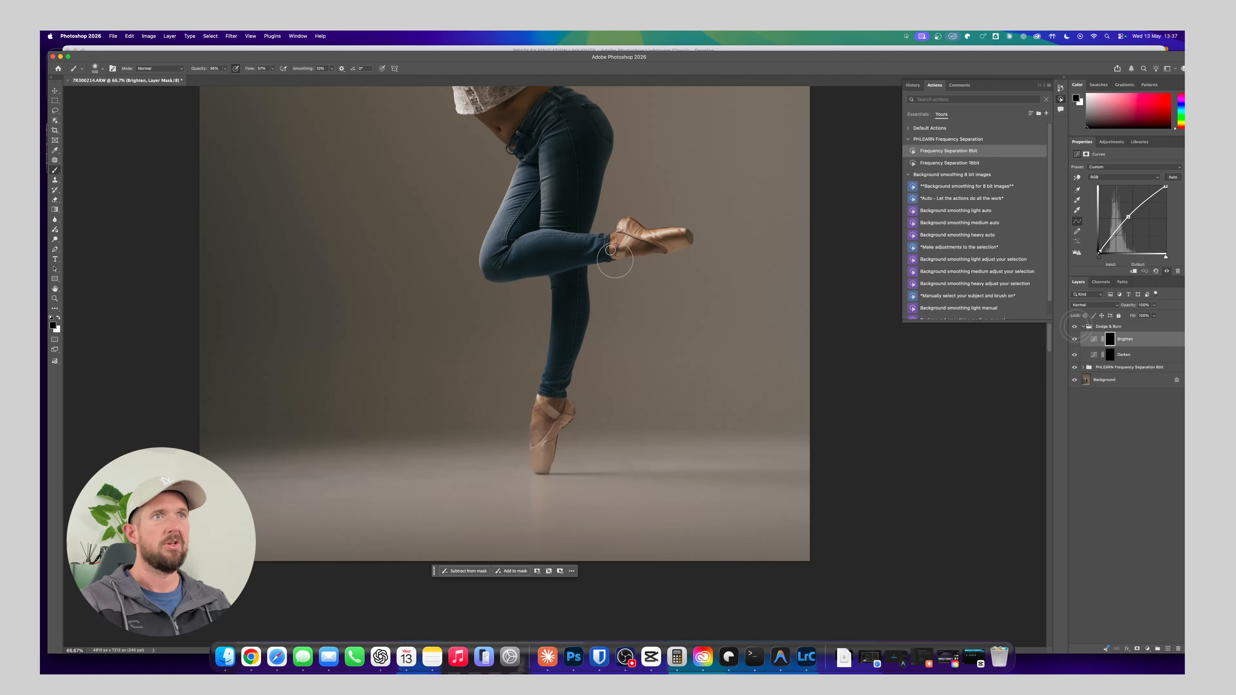
{"action": "scroll", "coordinate": [633, 293], "scroll_direction": "up", "scroll_amount": 5}
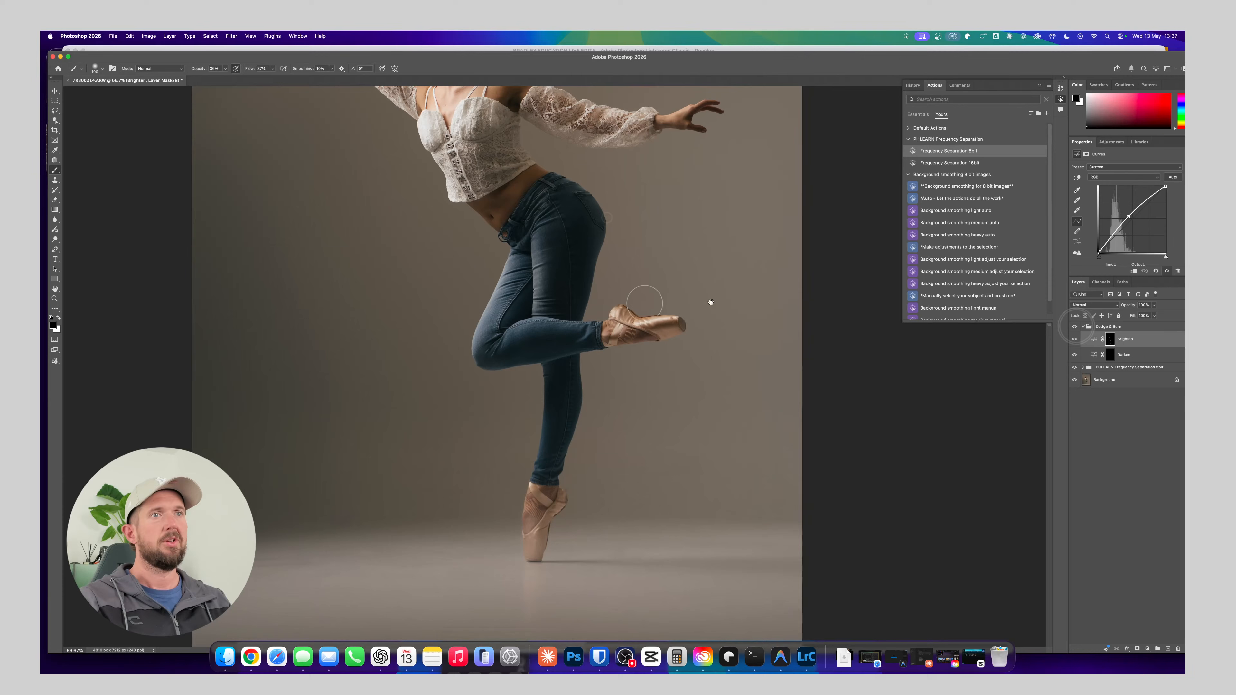
{"action": "left_click", "coordinate": [1075, 326]}
{"action": "left_click", "coordinate": [1074, 327]}
{"action": "left_click", "coordinate": [1074, 327]}
{"action": "left_click", "coordinate": [1075, 327]}
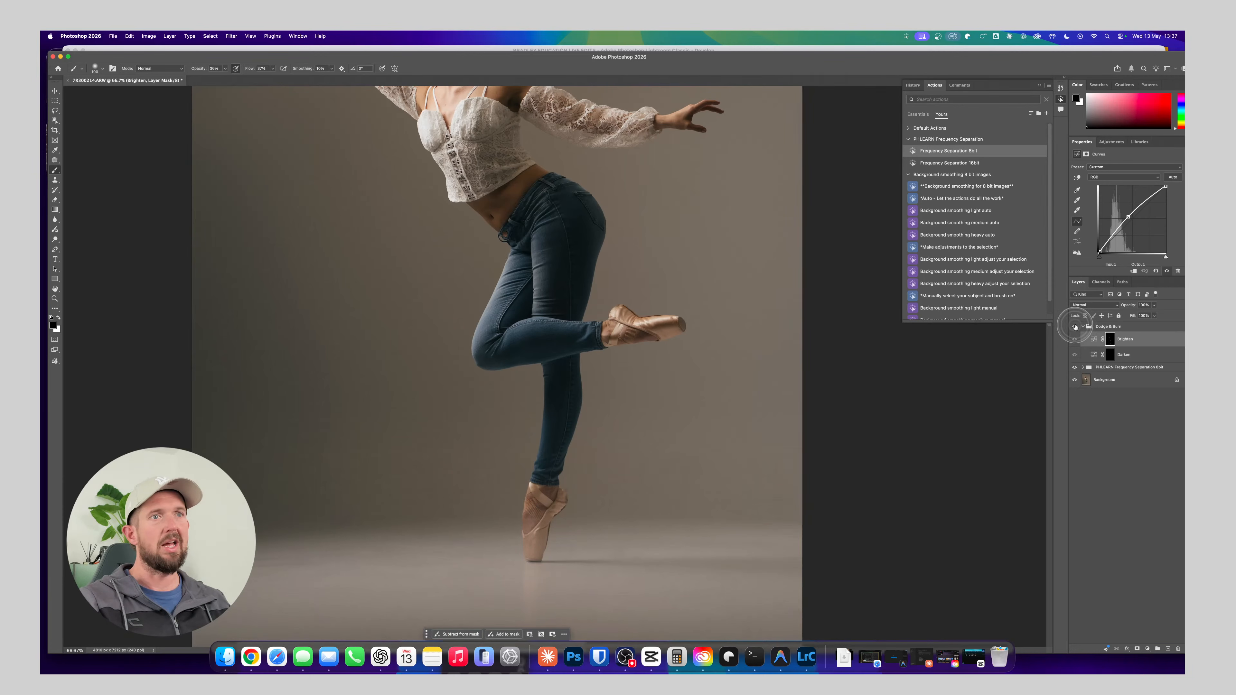
{"action": "left_click", "coordinate": [1075, 327]}
Compare the whole photo with the Dodge & Burn group hidden and shown
{"action": "mouse_move", "coordinate": [589, 232]}
{"action": "left_mouse_down"}
{"action": "mouse_move", "coordinate": [585, 351]}
{"action": "mouse_move", "coordinate": [547, 373]}
{"action": "mouse_move", "coordinate": [588, 387]}
{"action": "left_mouse_up"}
{"action": "key", "text": "super+minus"}
{"action": "key", "text": "super+minus"}
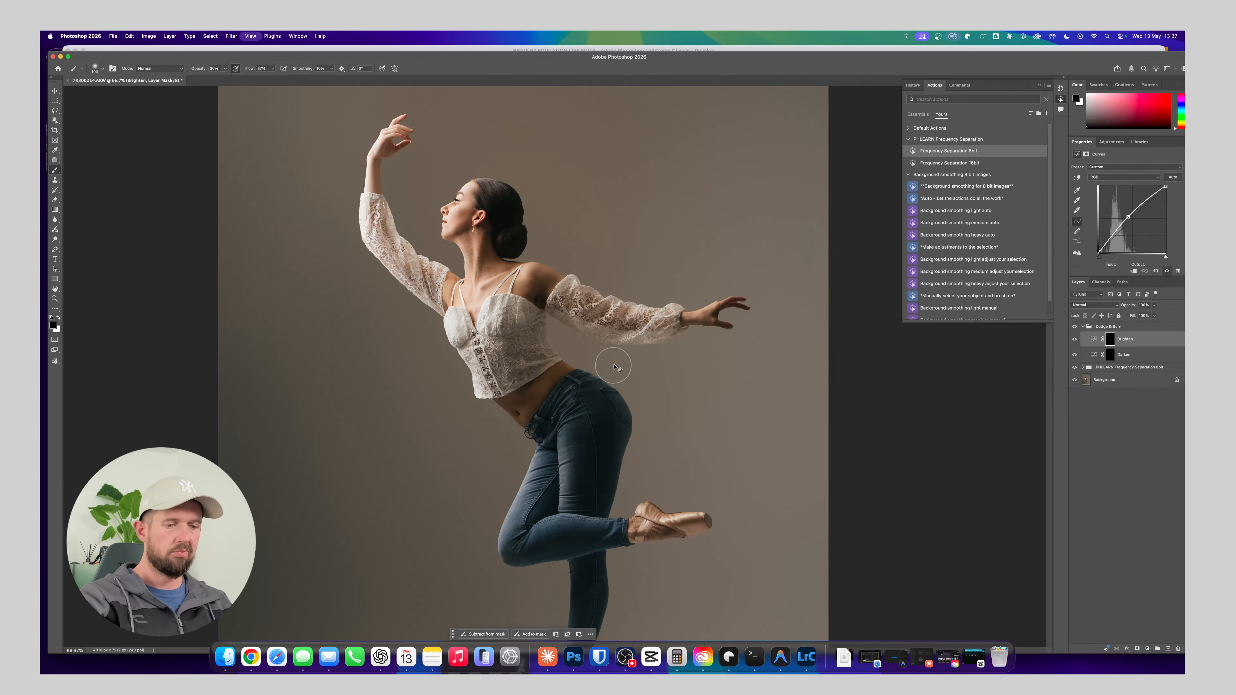
{"action": "key", "text": "super+plus"}
{"action": "key", "text": "super+minus"}
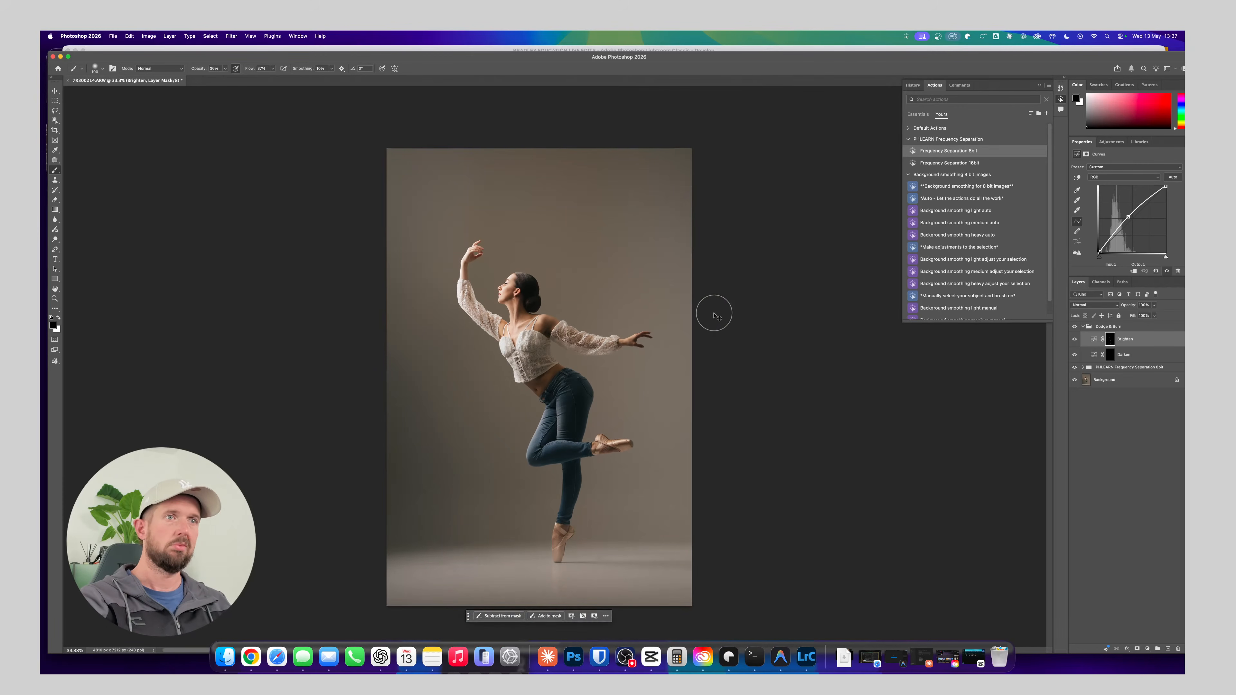
{"action": "left_click", "coordinate": [1074, 327]}
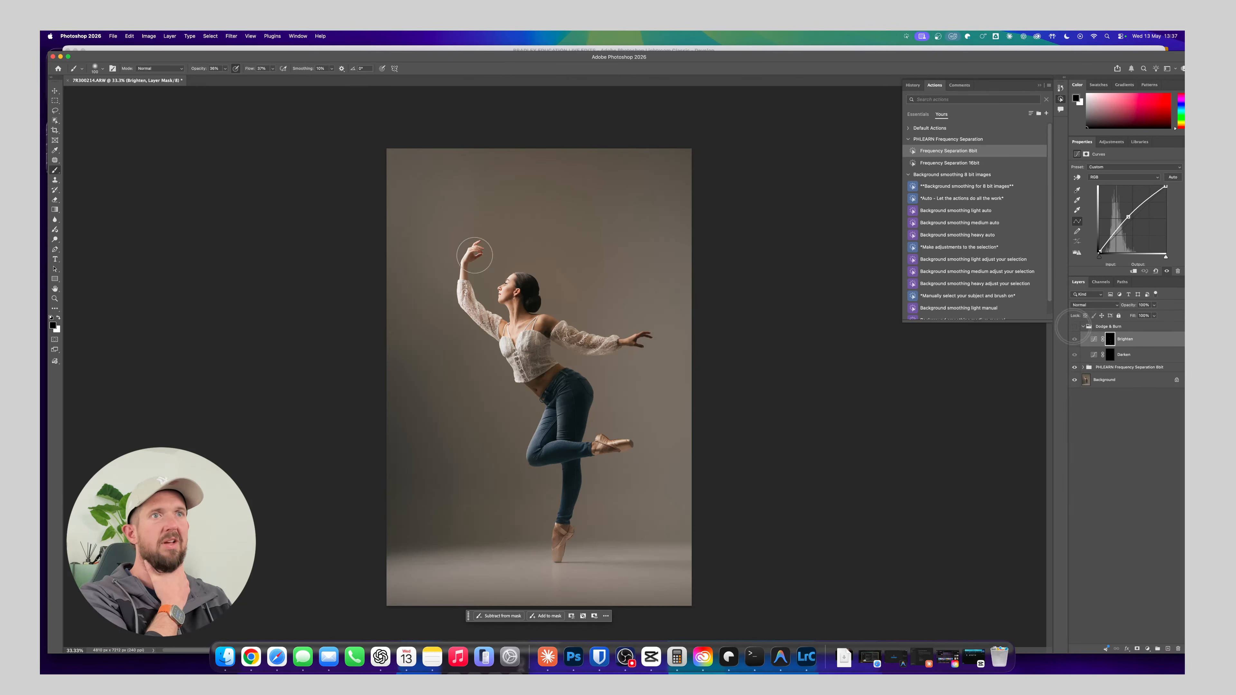
{"action": "left_click", "coordinate": [1130, 356]}
{"action": "left_click", "coordinate": [1075, 326]}
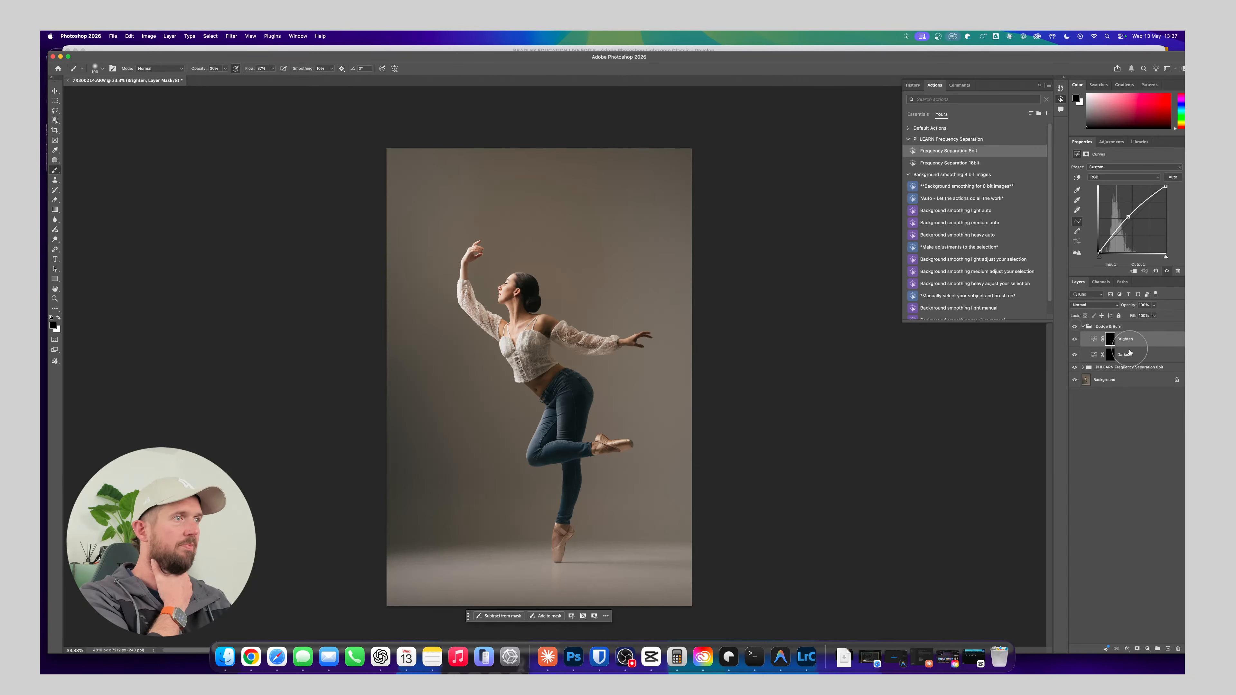
Target the Darken mask with a very large white brush at about 14% opacity
{"action": "left_click", "coordinate": [1124, 355]}
{"action": "key", "text": "]"}
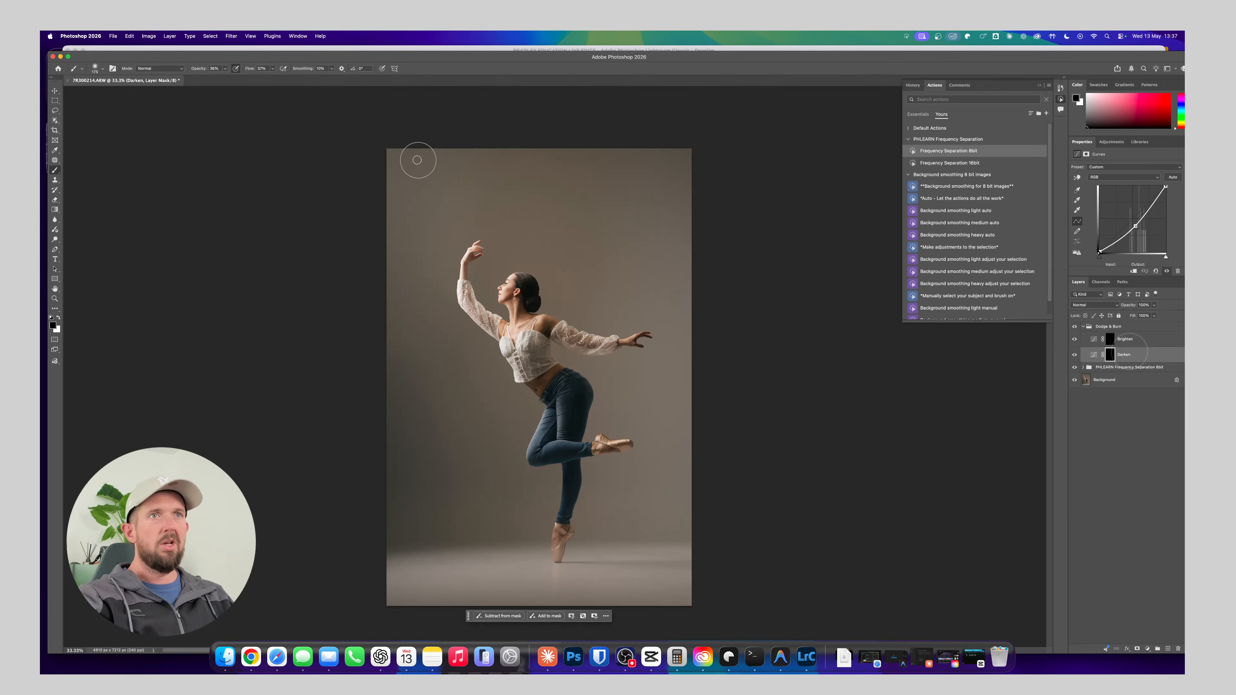
{"action": "key", "text": "]"}
{"action": "key", "text": "]"}
{"action": "key", "text": "]"}
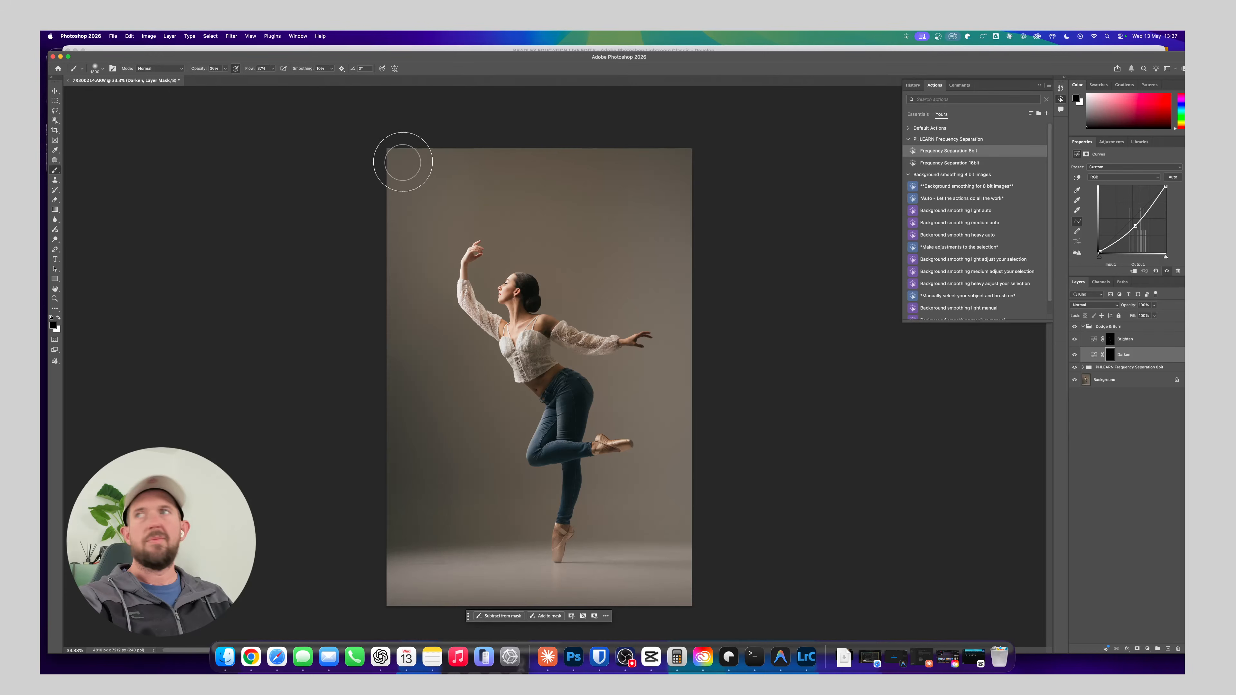
{"action": "key", "text": "]"}
{"action": "key", "text": "]"}
{"action": "key", "text": "]"}
{"action": "key", "text": "]"}
{"action": "key", "text": "]"}
{"action": "key", "text": "]"}
{"action": "key", "text": "]"}
{"action": "key", "text": "]"}
{"action": "key", "text": "]"}
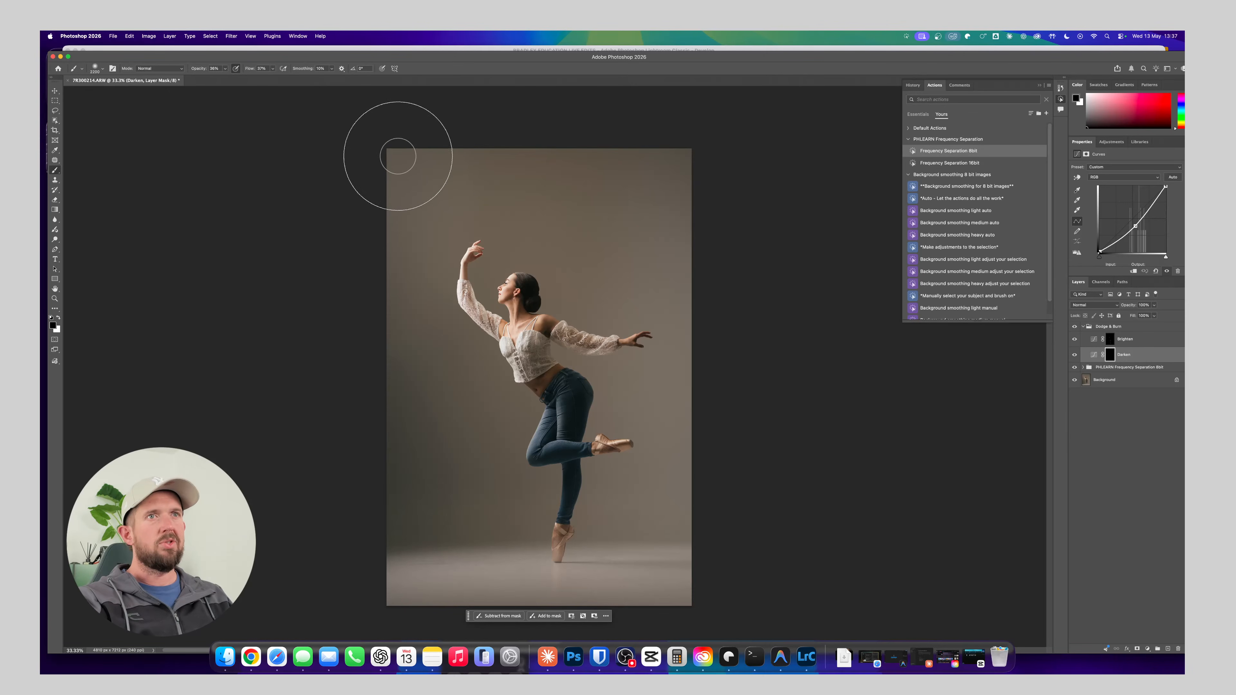
{"action": "key", "text": "]"}
{"action": "key", "text": "]"}
{"action": "key", "text": "]"}
{"action": "key", "text": "]"}
{"action": "key", "text": "]"}
{"action": "key", "text": "]"}
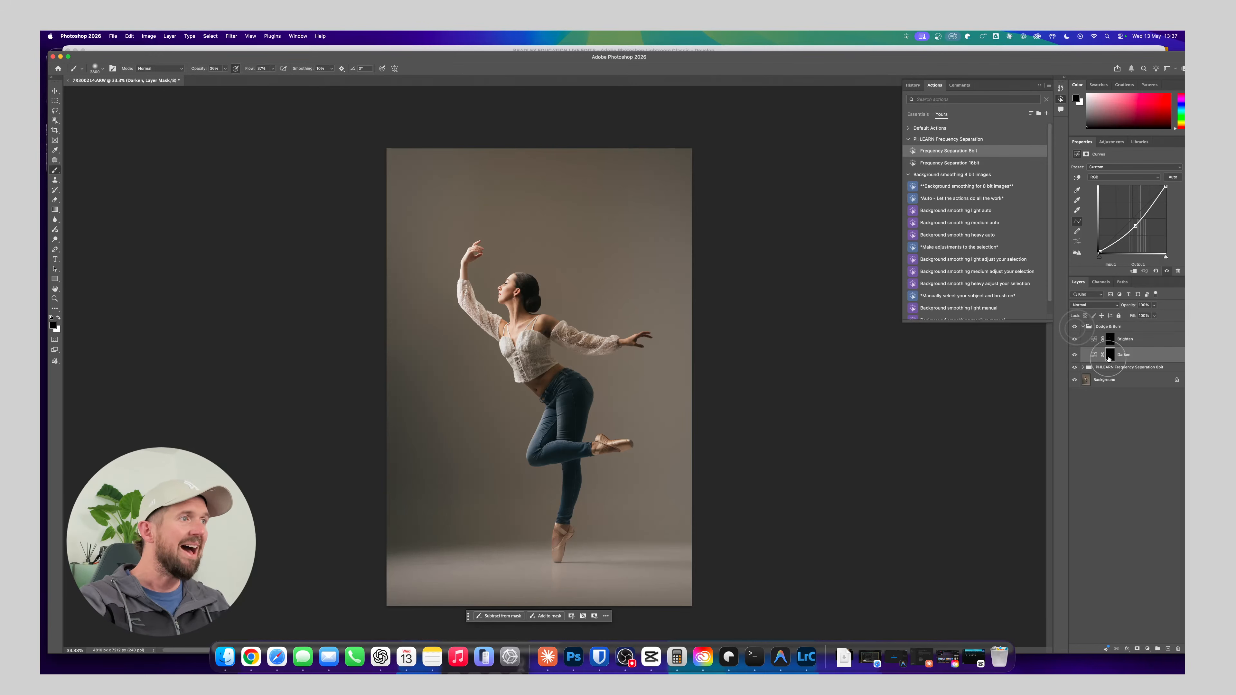
{"action": "key", "text": "x"}
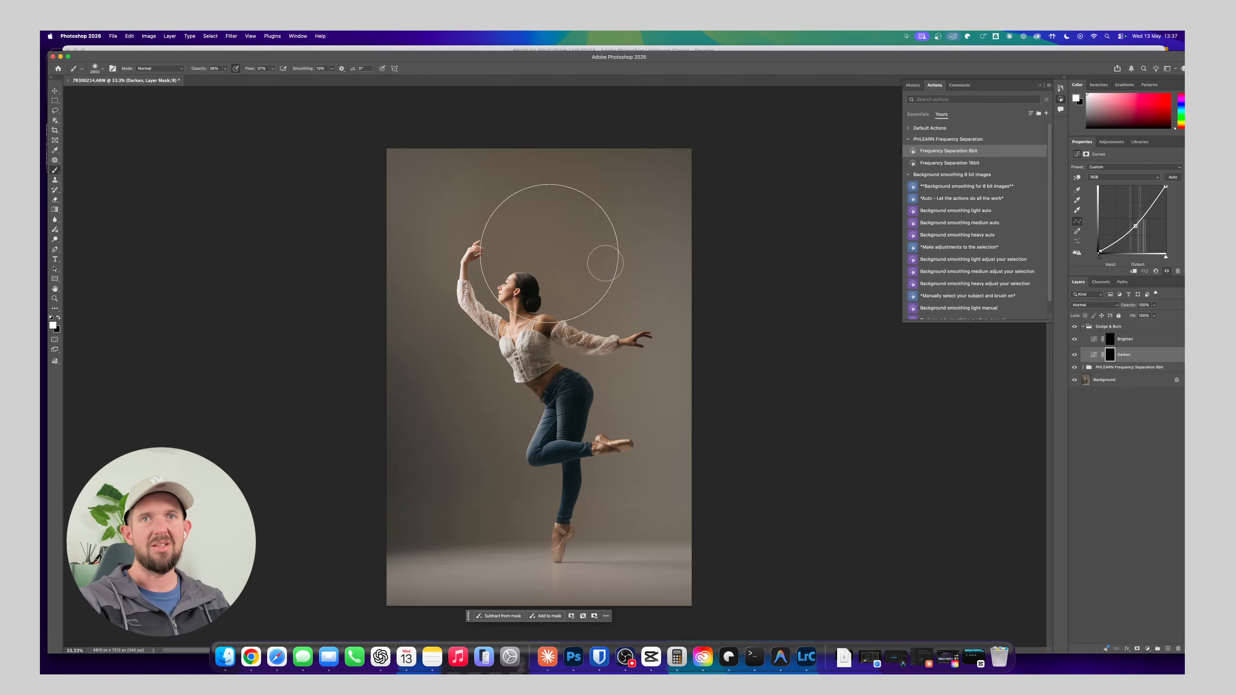
{"action": "key", "text": "bracketright"}
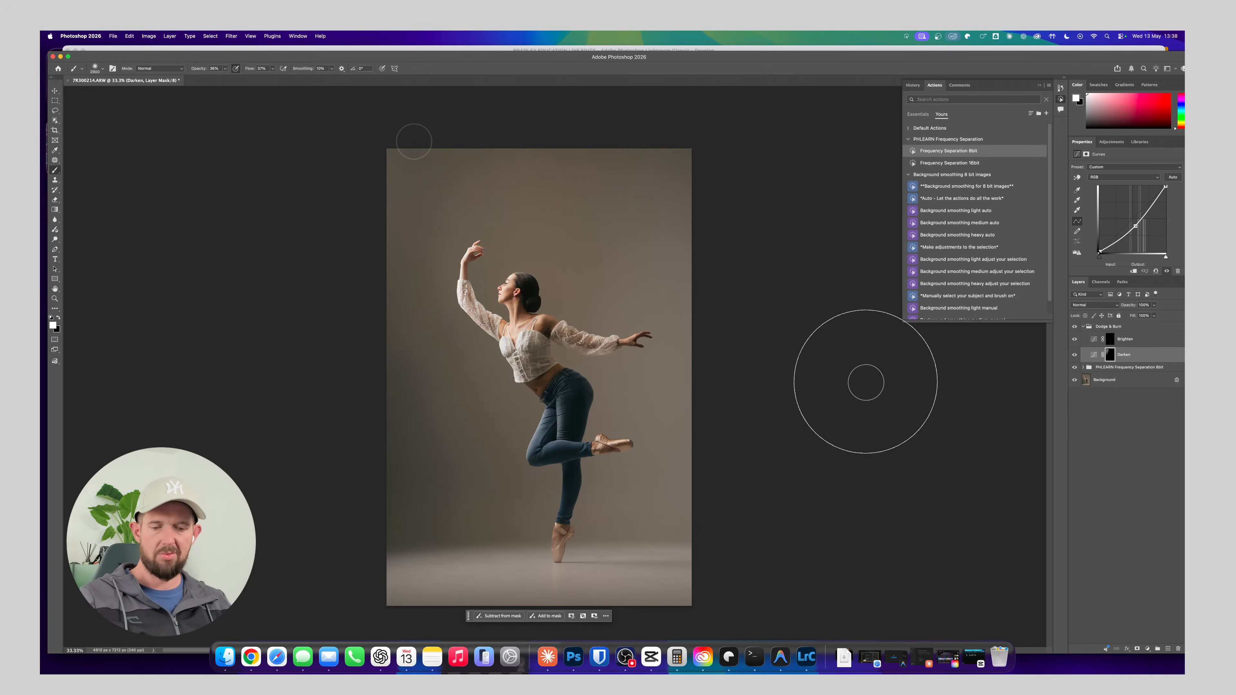
{"action": "left_click_drag", "start_coordinate": [205, 68], "coordinate": [194, 69]}
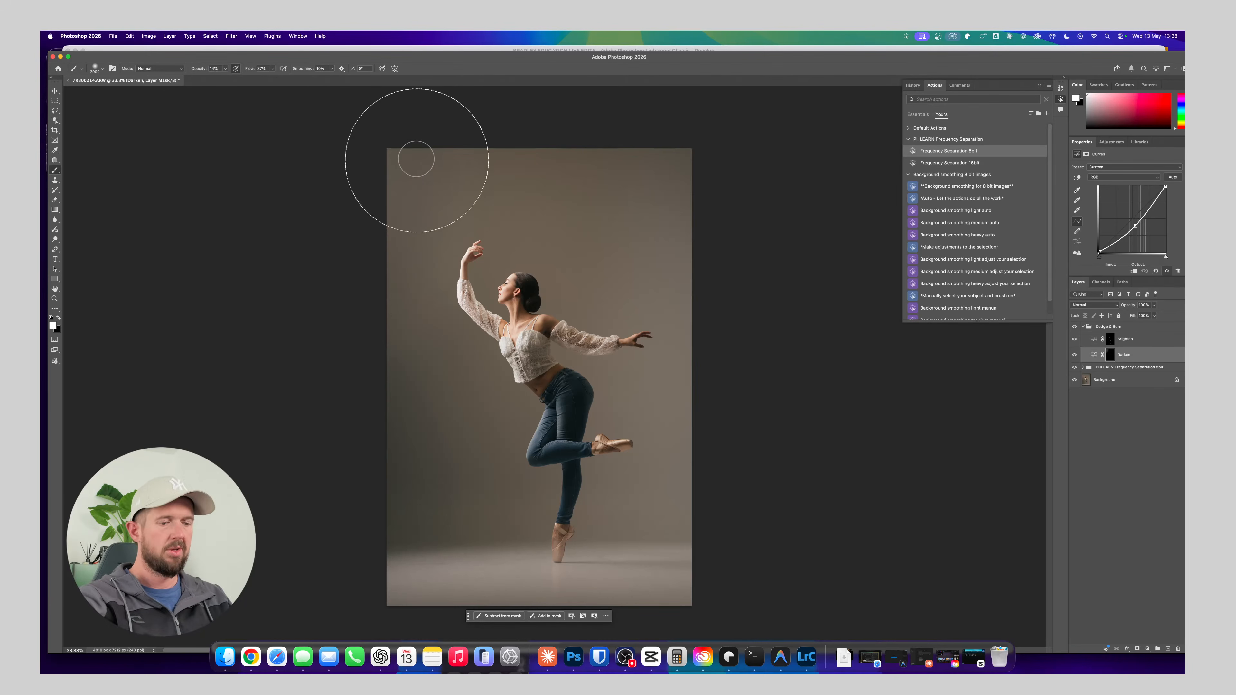
Paint a soft vignette on the Darken mask along the photo's corners and outer edges
{"action": "mouse_move", "coordinate": [407, 134]}
{"action": "left_mouse_down"}
{"action": "mouse_move", "coordinate": [425, 287]}
{"action": "mouse_move", "coordinate": [474, 414]}
{"action": "left_mouse_up"}
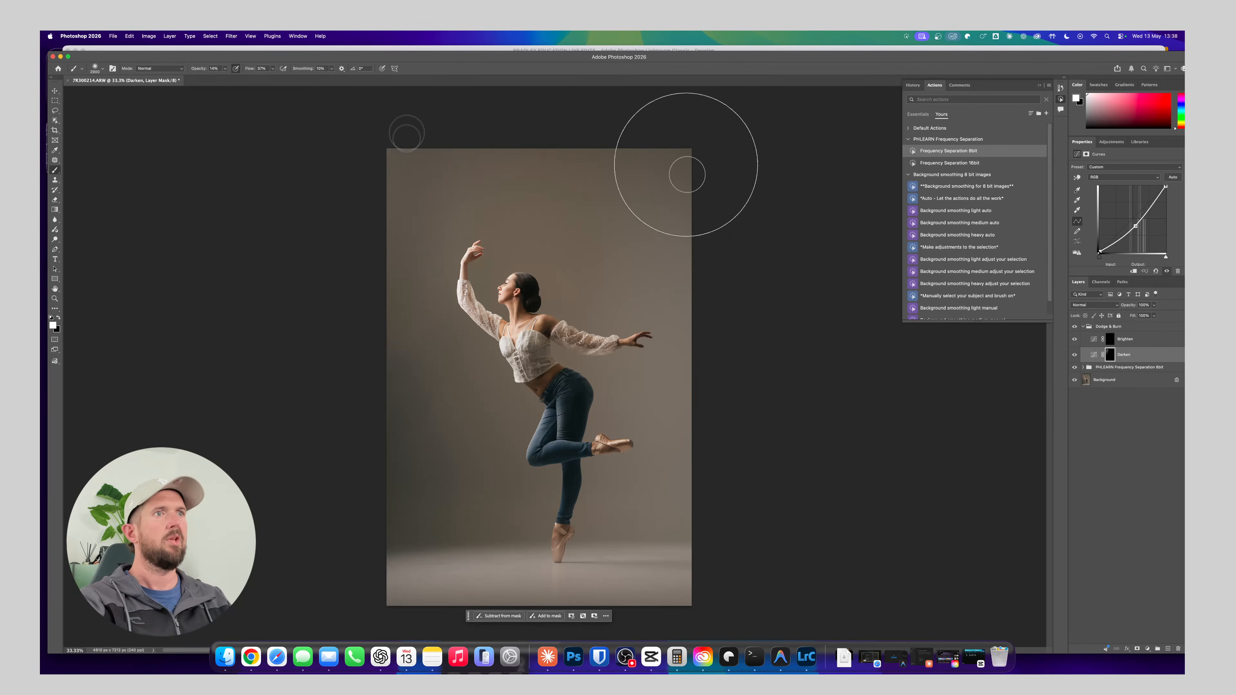
{"action": "left_click_drag", "start_coordinate": [680, 137], "coordinate": [795, 482]}
{"action": "mouse_move", "coordinate": [663, 133]}
{"action": "left_mouse_down"}
{"action": "mouse_move", "coordinate": [667, 377]}
{"action": "mouse_move", "coordinate": [790, 475]}
{"action": "left_mouse_up"}
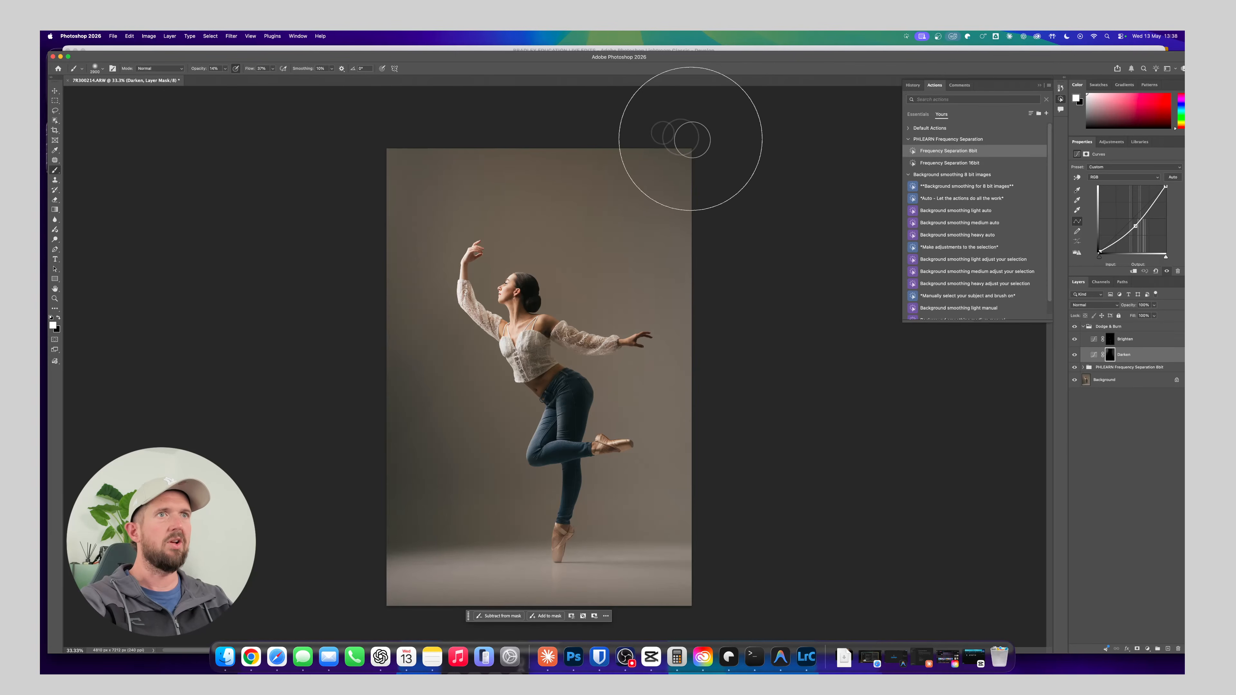
{"action": "mouse_move", "coordinate": [664, 134]}
{"action": "left_mouse_down"}
{"action": "mouse_move", "coordinate": [460, 112]}
{"action": "mouse_move", "coordinate": [670, 170]}
{"action": "left_mouse_up"}
{"action": "mouse_move", "coordinate": [698, 147]}
{"action": "left_mouse_down"}
{"action": "mouse_move", "coordinate": [728, 274]}
{"action": "mouse_move", "coordinate": [721, 634]}
{"action": "mouse_move", "coordinate": [394, 550]}
{"action": "left_mouse_up"}
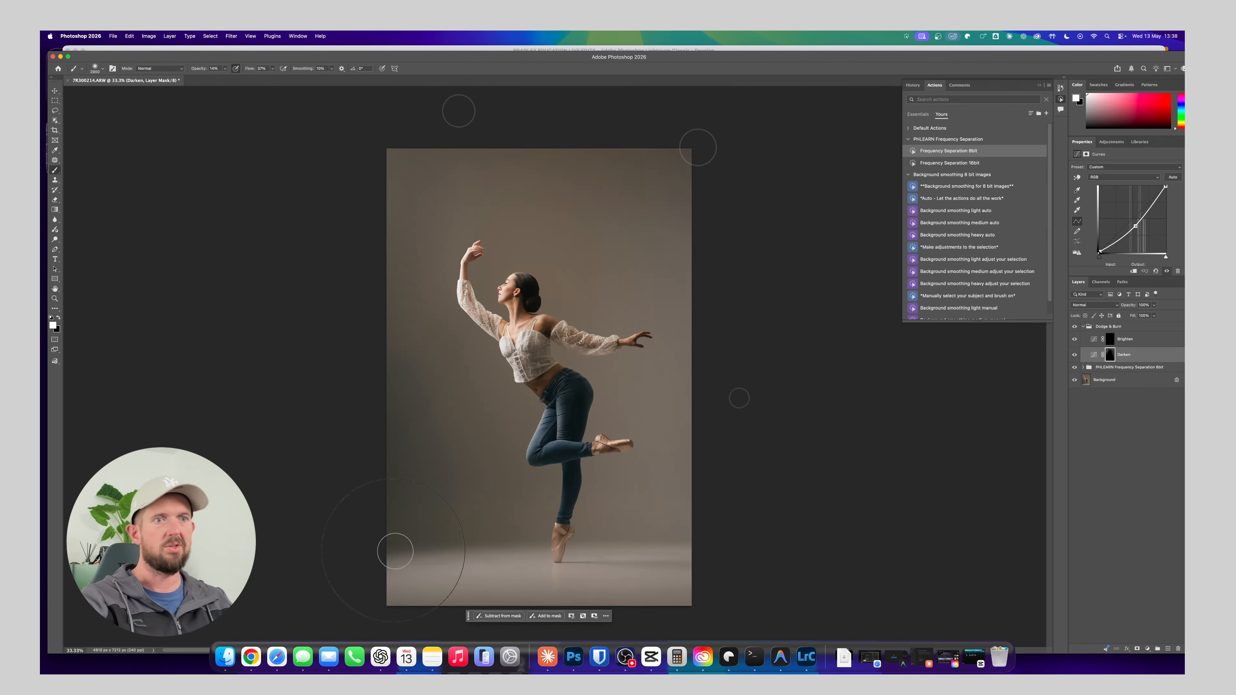
Compare the vignetted photo with the Dodge & Burn group hidden and shown
{"action": "left_click", "coordinate": [1075, 326]}
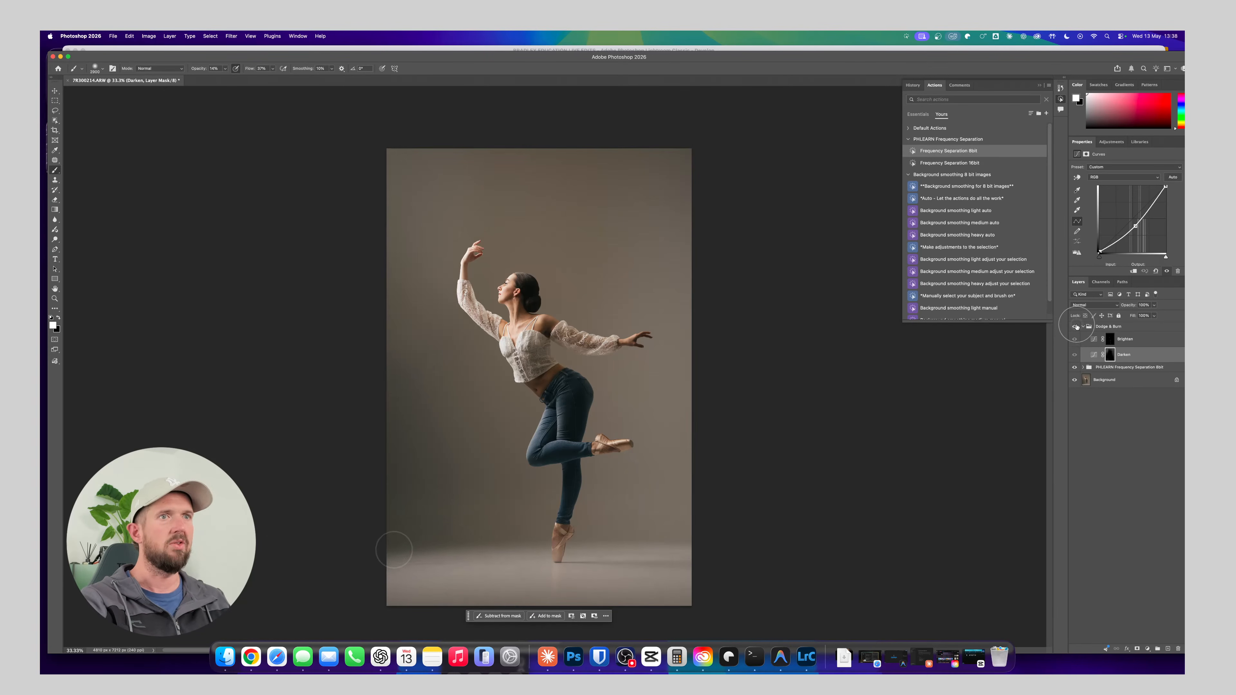
{"action": "left_click", "coordinate": [1075, 326]}
{"action": "left_click", "coordinate": [1075, 326]}
{"action": "left_click", "coordinate": [1075, 326]}
{"action": "double_click", "coordinate": [1081, 329]}
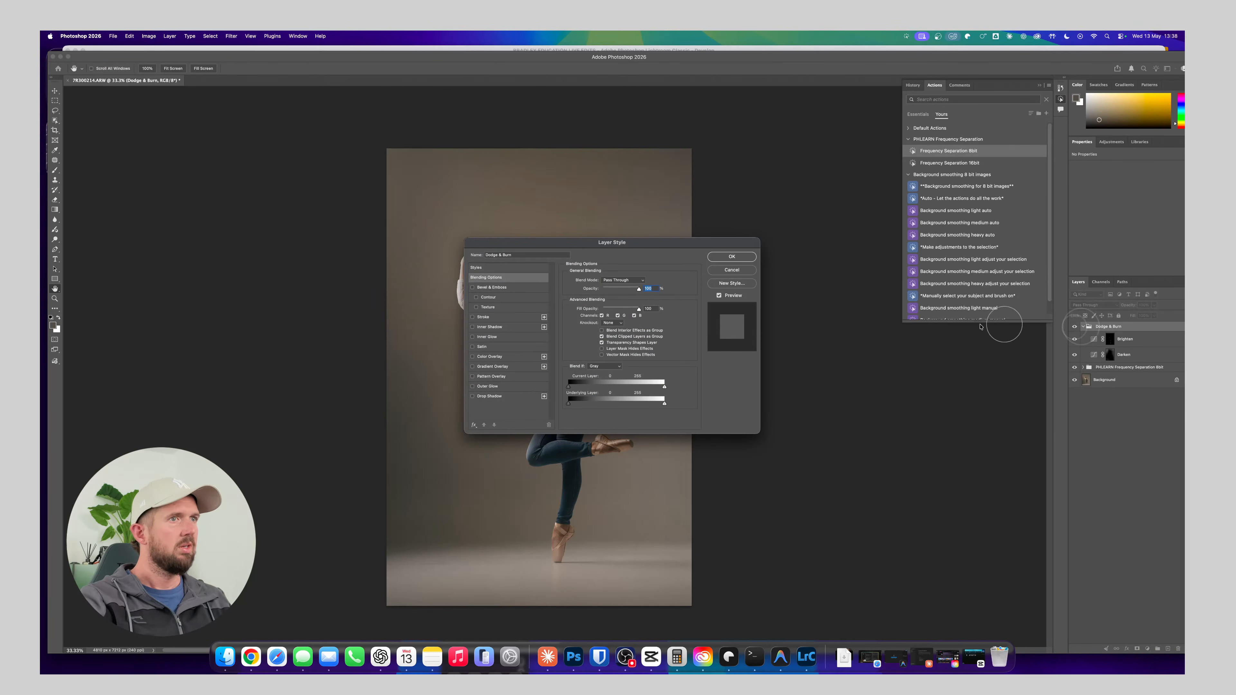
{"action": "key", "text": "Escape"}
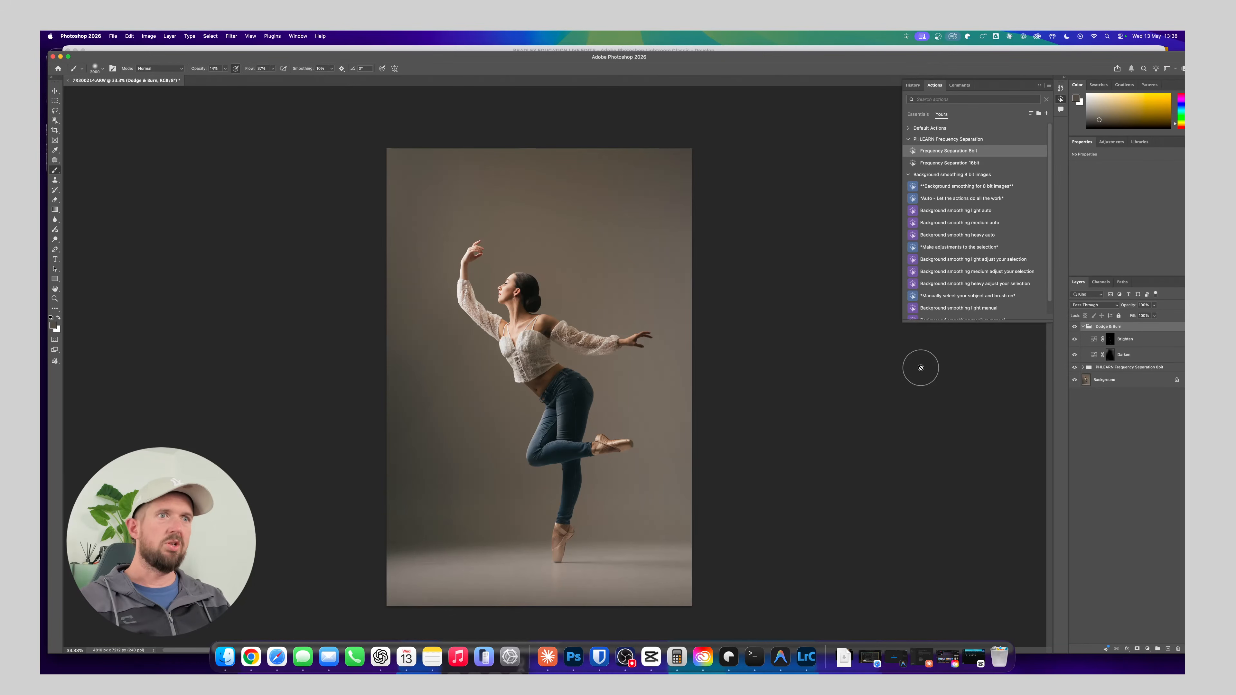
Merge all visible layers into the Background and save the retouched photo
{"action": "key", "text": "super+shift+e"}
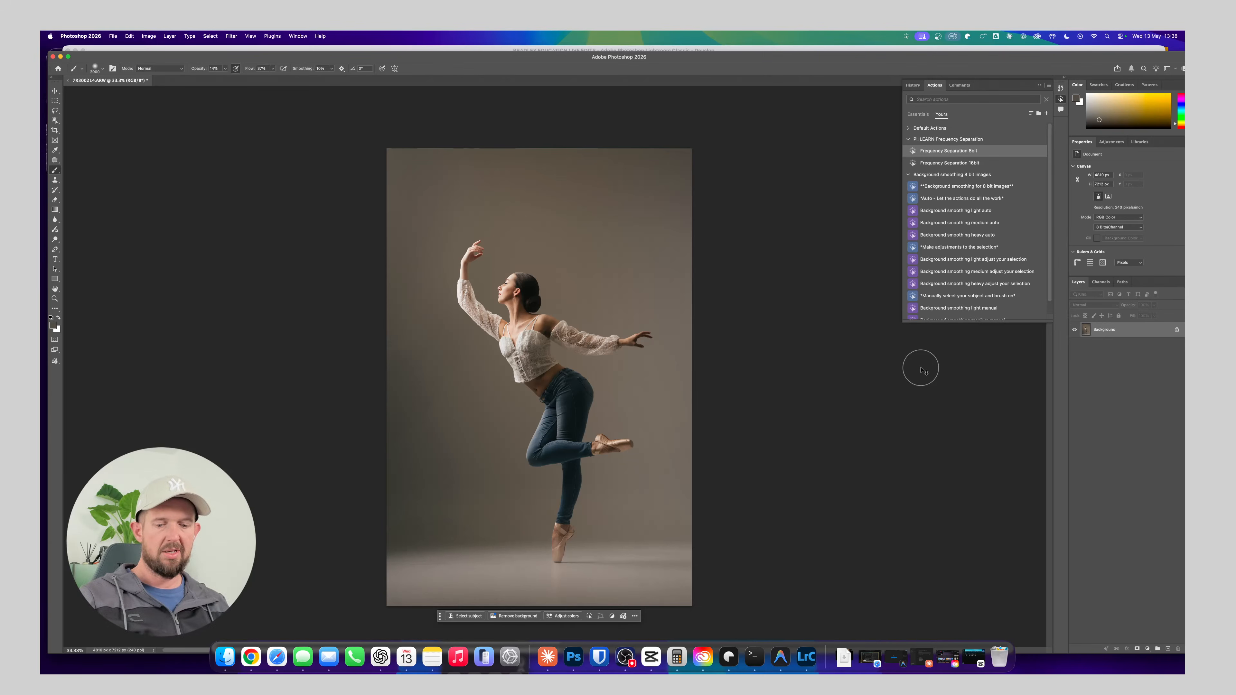
{"action": "key", "text": "super+s"}
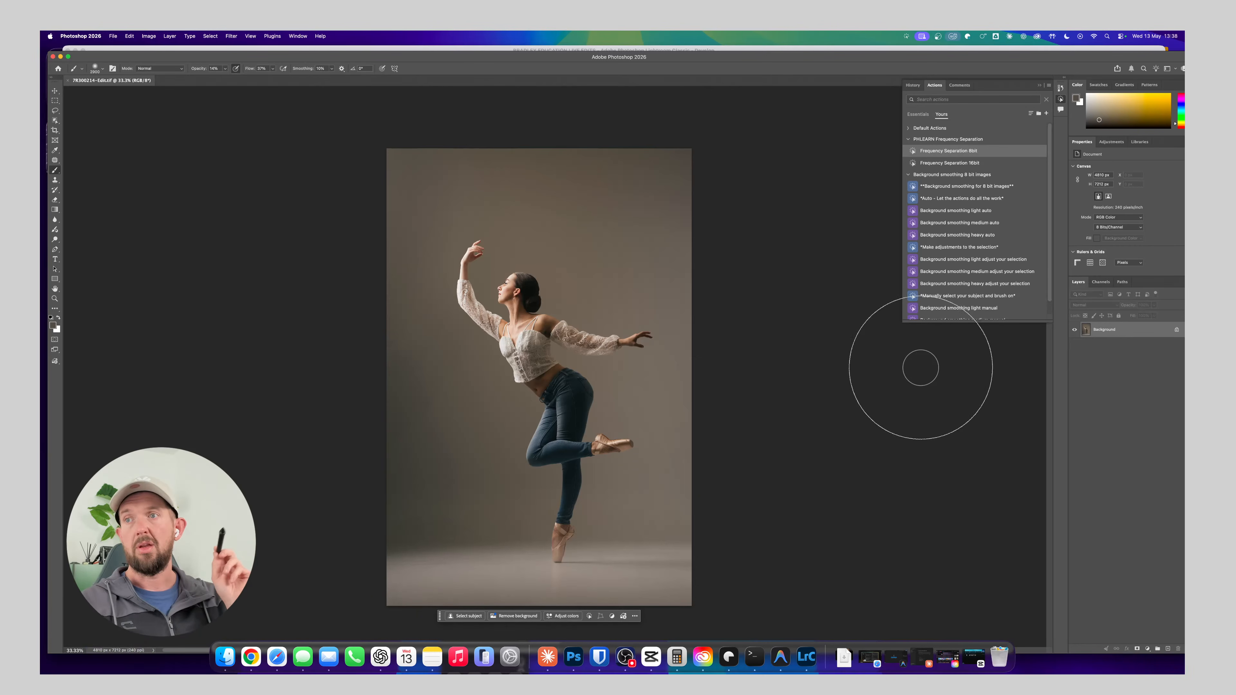
Switch to Lightroom Classic and open the Library folder containing the blonde model's headshot against the dark teal backdrop
{"action": "key", "text": "super+Tab"}
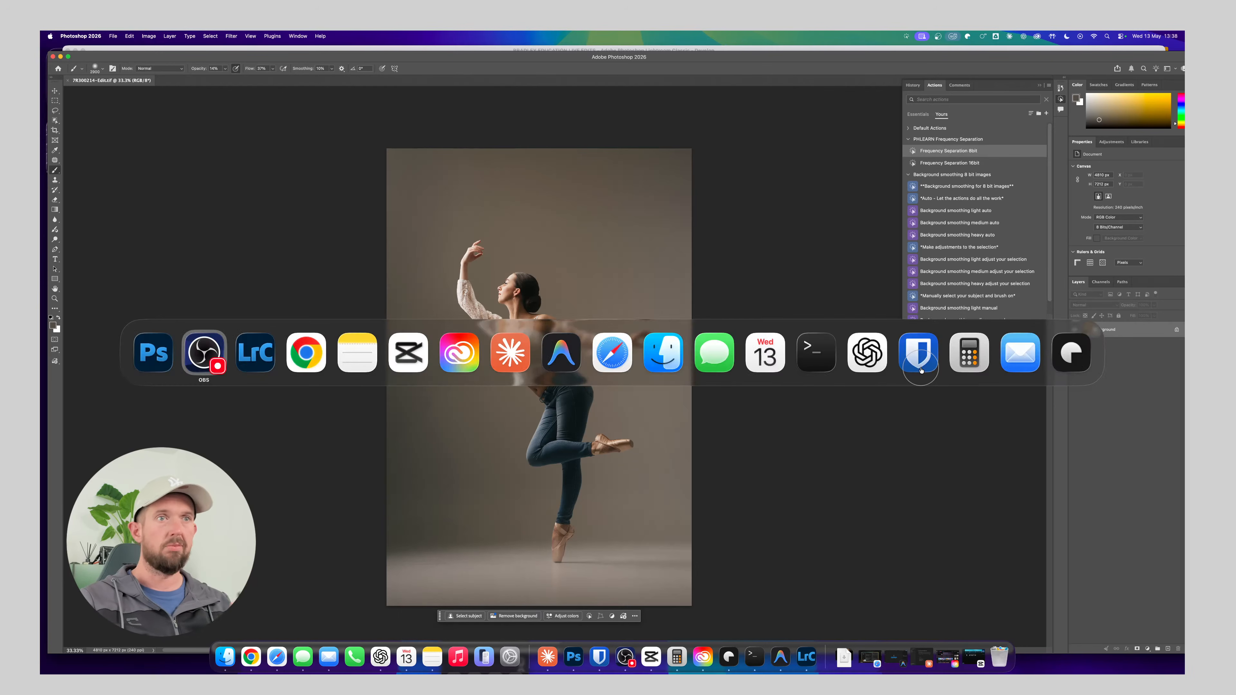
{"action": "key", "text": "super+Tab"}
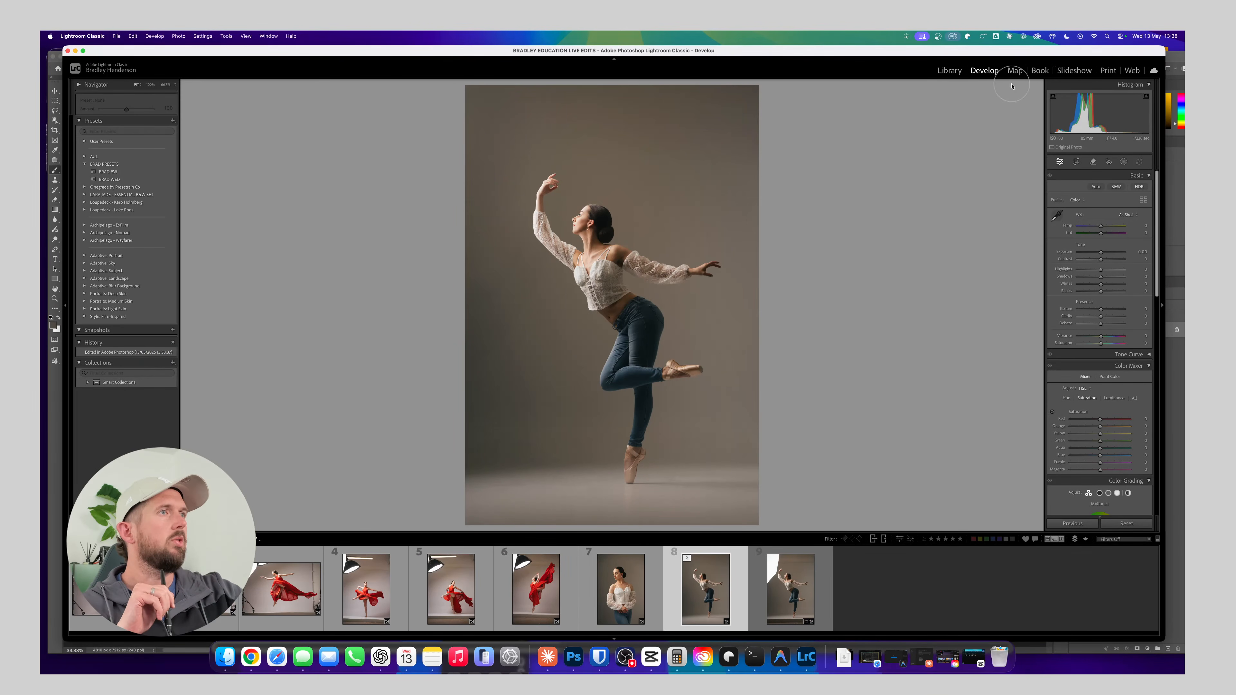
{"action": "left_click", "coordinate": [948, 71]}
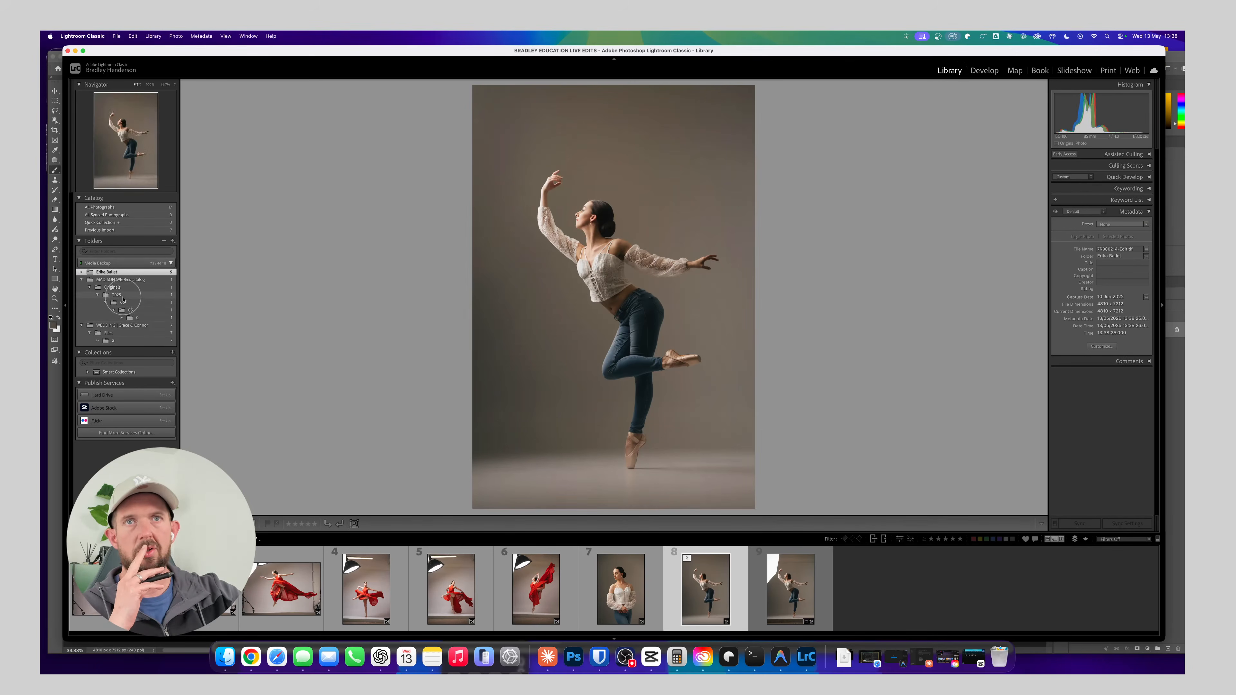
{"action": "left_click", "coordinate": [140, 319]}
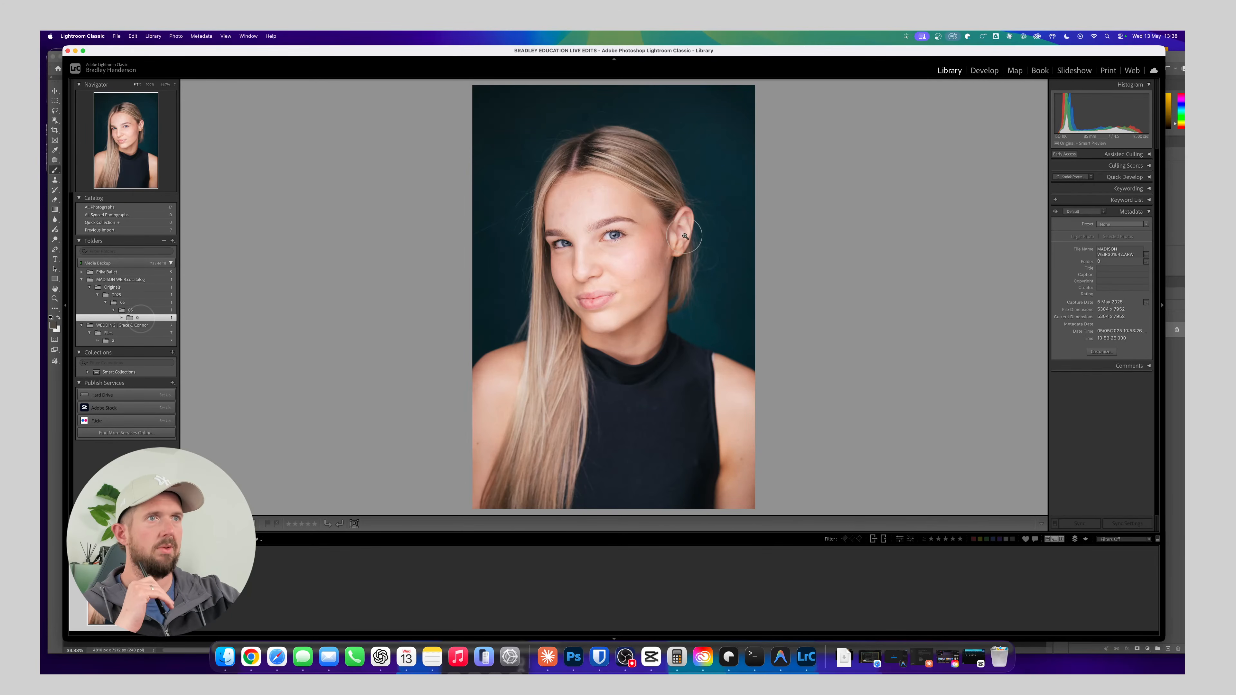
{"action": "key", "text": "super+equal"}
{"action": "key", "text": "super+equal"}
{"action": "key", "text": "super+equal"}
{"action": "key", "text": "super+equal"}
{"action": "key", "text": "super+equal"}
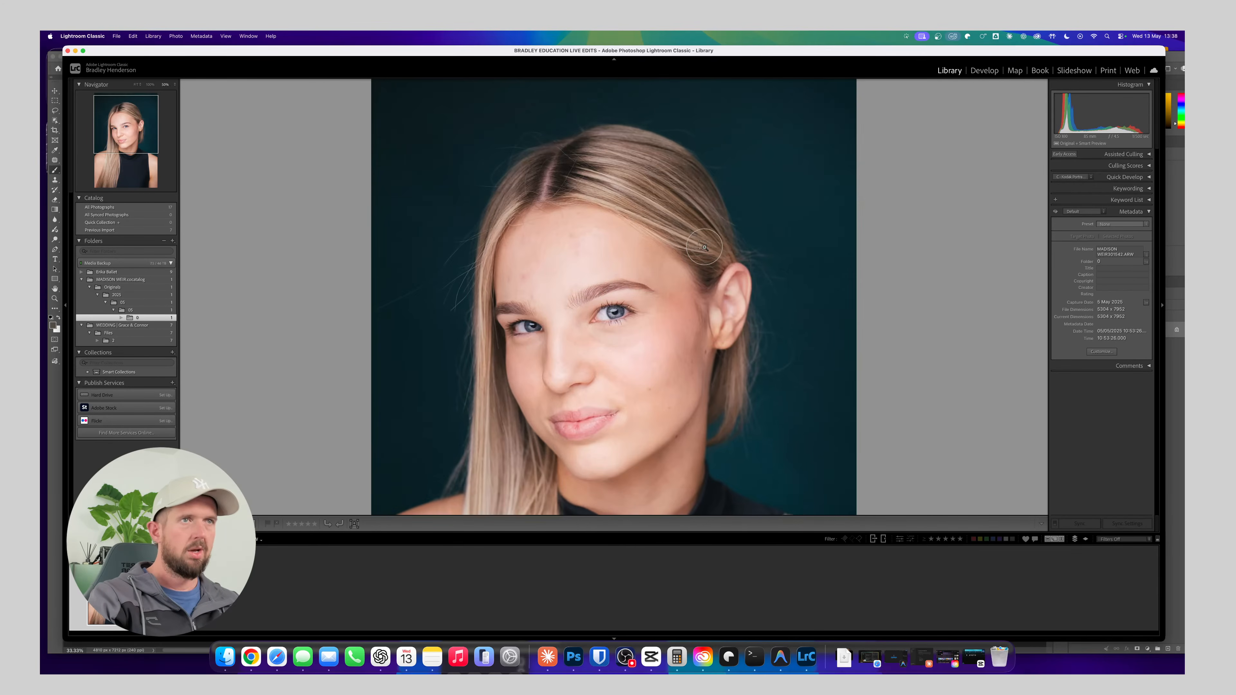
{"action": "key", "text": "super+l"}
{"action": "key", "text": "super+BackSpace"}
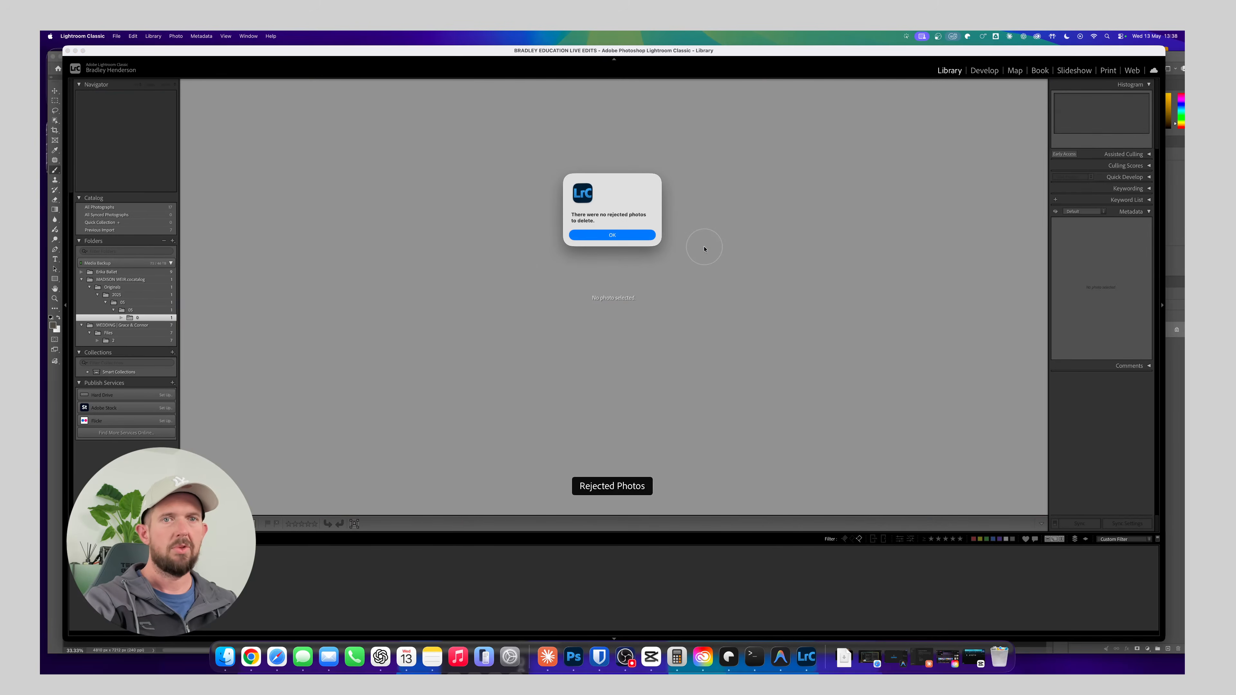
{"action": "key", "text": "Return"}
{"action": "key", "text": "super+l"}
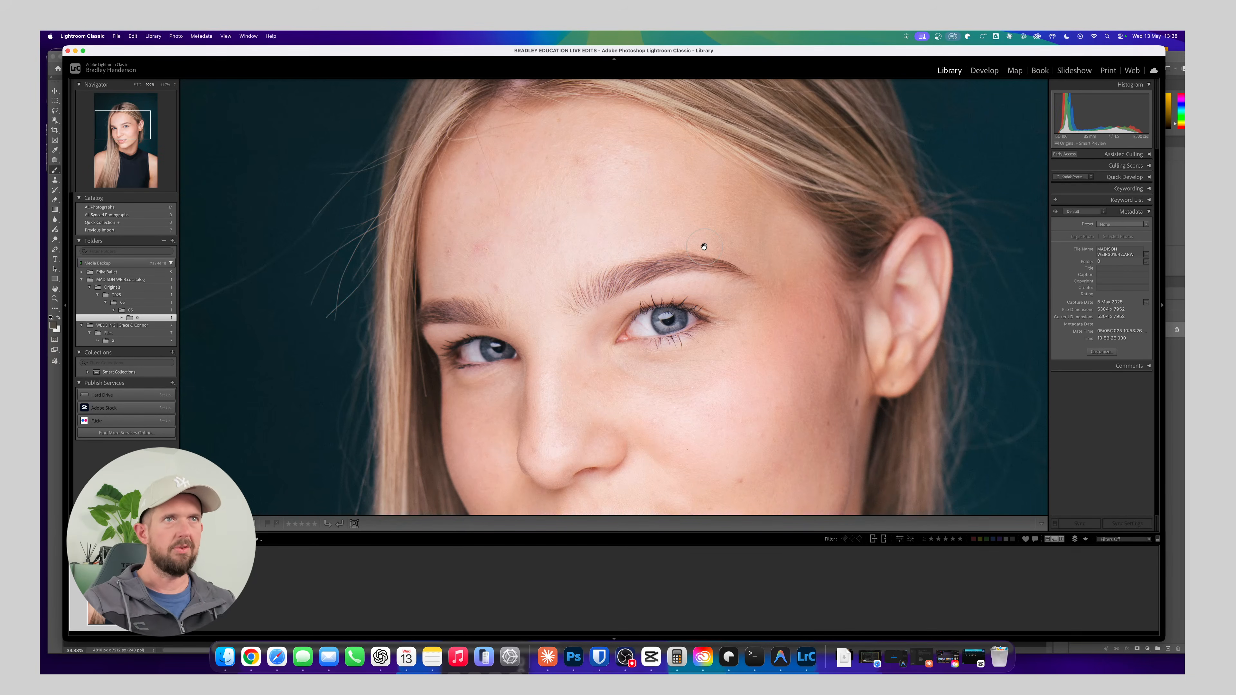
Examine the headshot's skin, eyes and hair up close and at a wider view
{"action": "left_click", "coordinate": [330, 446]}
{"action": "left_click", "coordinate": [500, 378]}
{"action": "left_click", "coordinate": [501, 378]}
{"action": "left_click", "coordinate": [501, 378]}
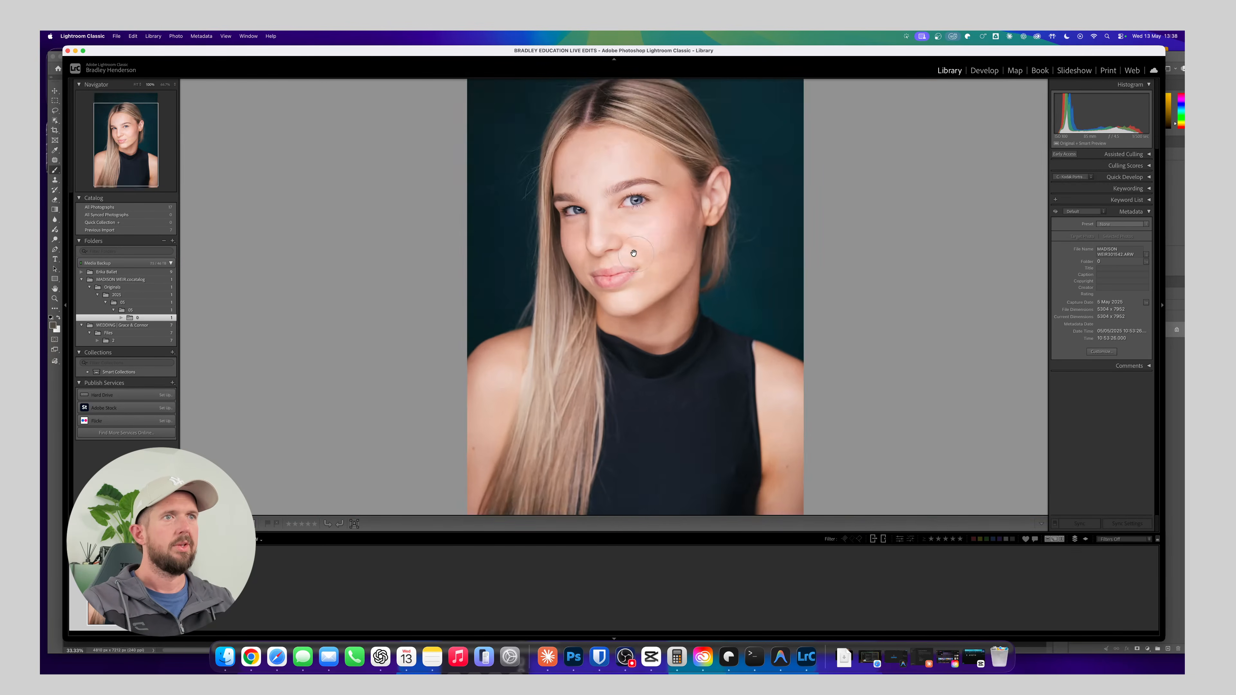
{"action": "left_click_drag", "start_coordinate": [704, 211], "coordinate": [590, 267]}
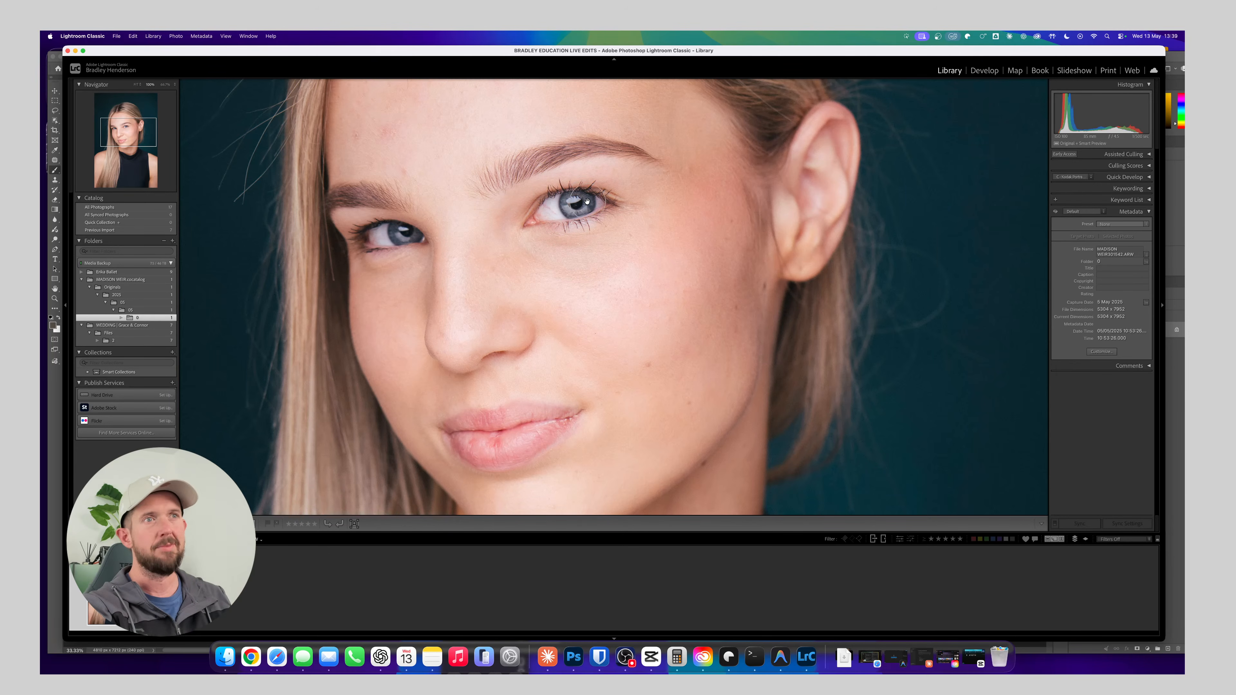
{"action": "key", "text": "z"}
{"action": "left_click", "coordinate": [515, 205]}
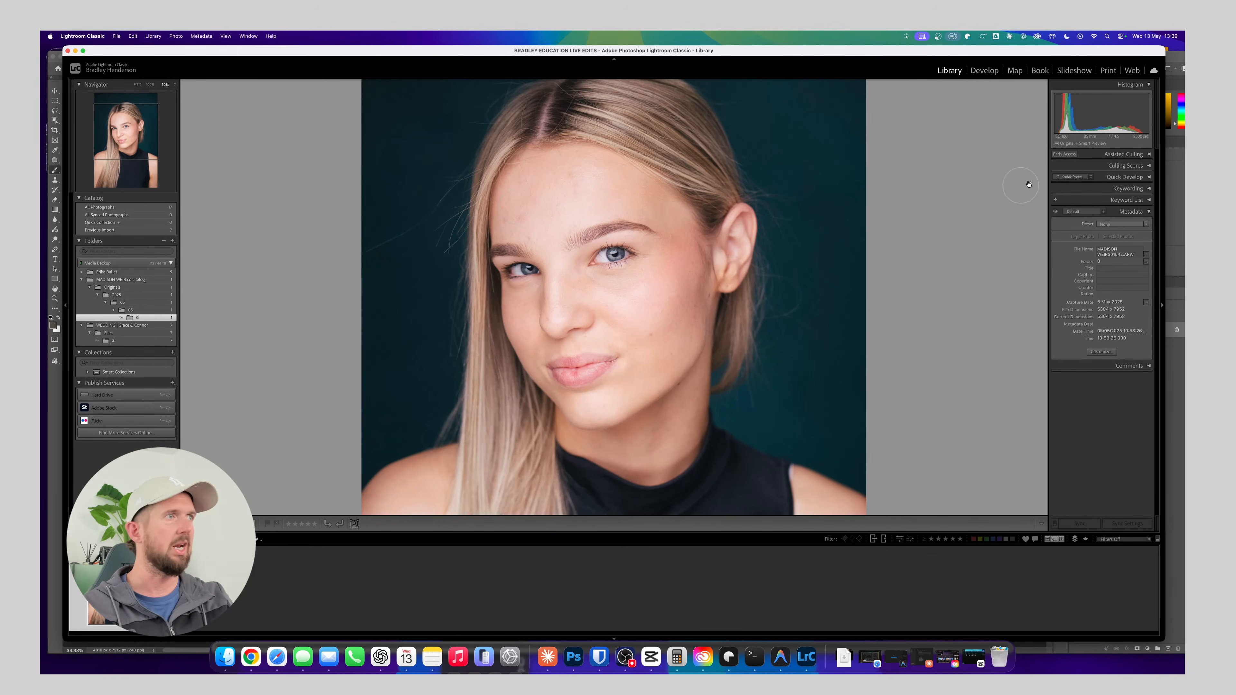
Open the headshot for developing and lower its Highlights to about -41
{"action": "left_click", "coordinate": [984, 71]}
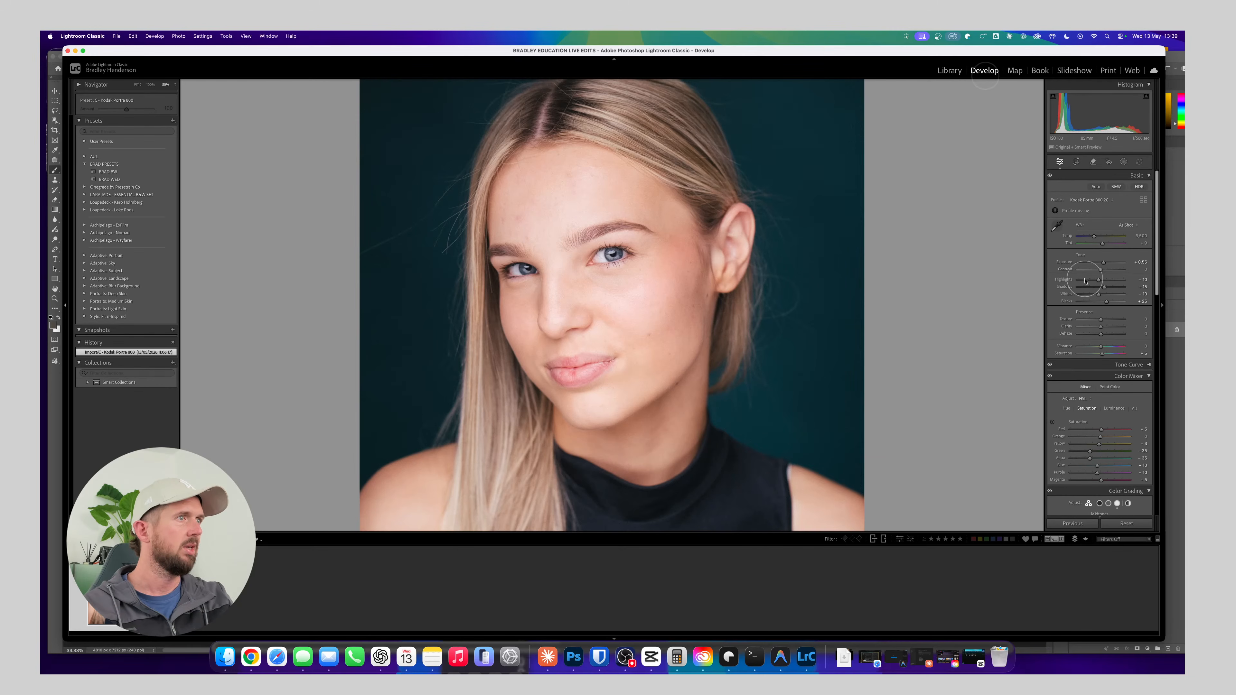
{"action": "left_click_drag", "start_coordinate": [1089, 281], "coordinate": [1090, 281]}
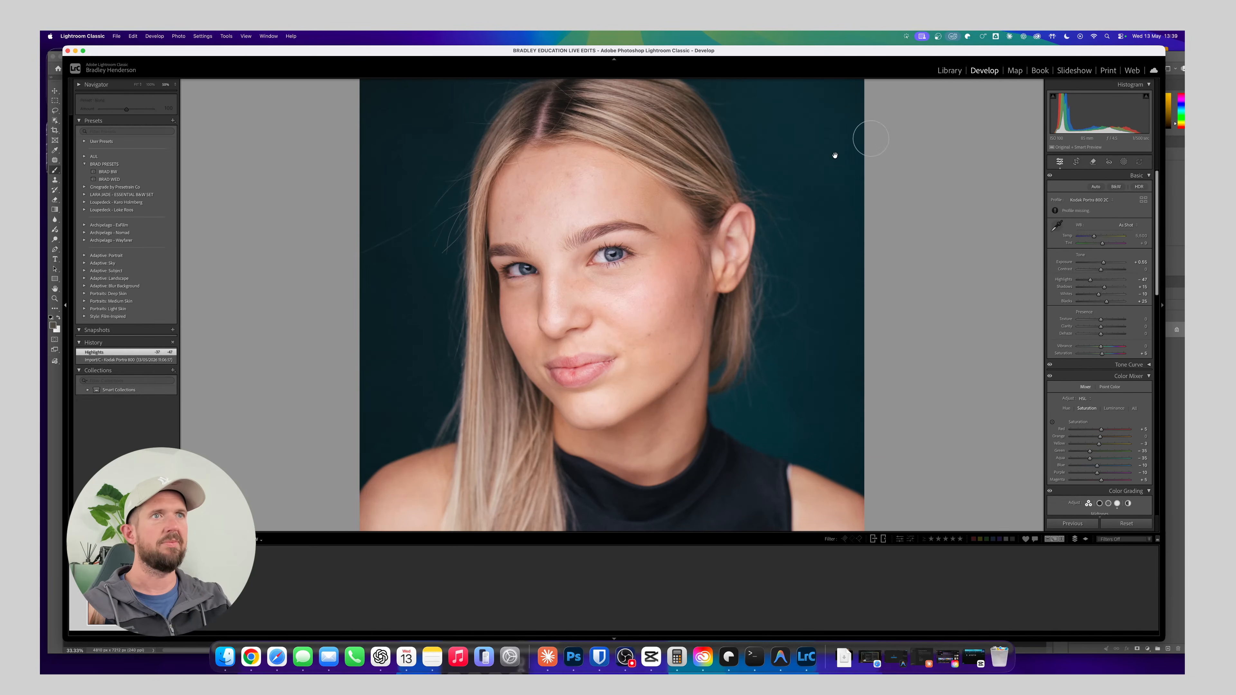
{"action": "left_click", "coordinate": [580, 244]}
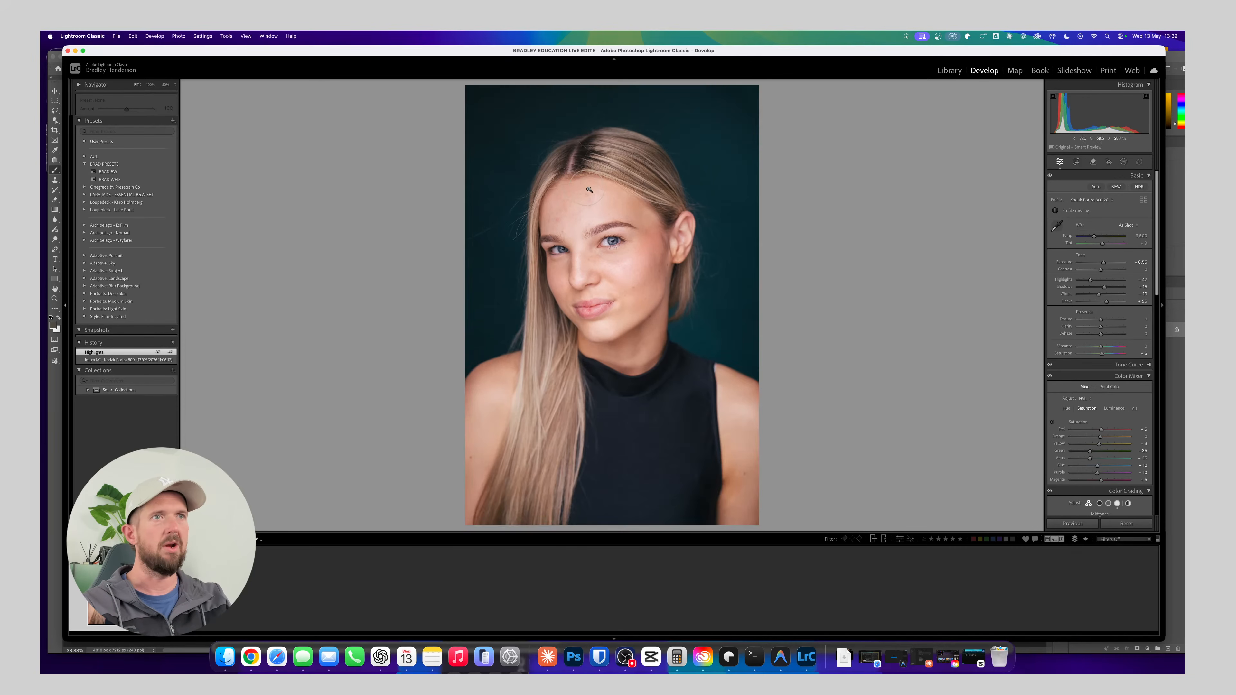
Open the headshot from Lightroom Classic in Adobe Photoshop 2026 for editing, with the face shown close up
{"action": "left_click", "coordinate": [583, 187]}
{"action": "left_click_drag", "start_coordinate": [582, 187], "coordinate": [599, 248]}
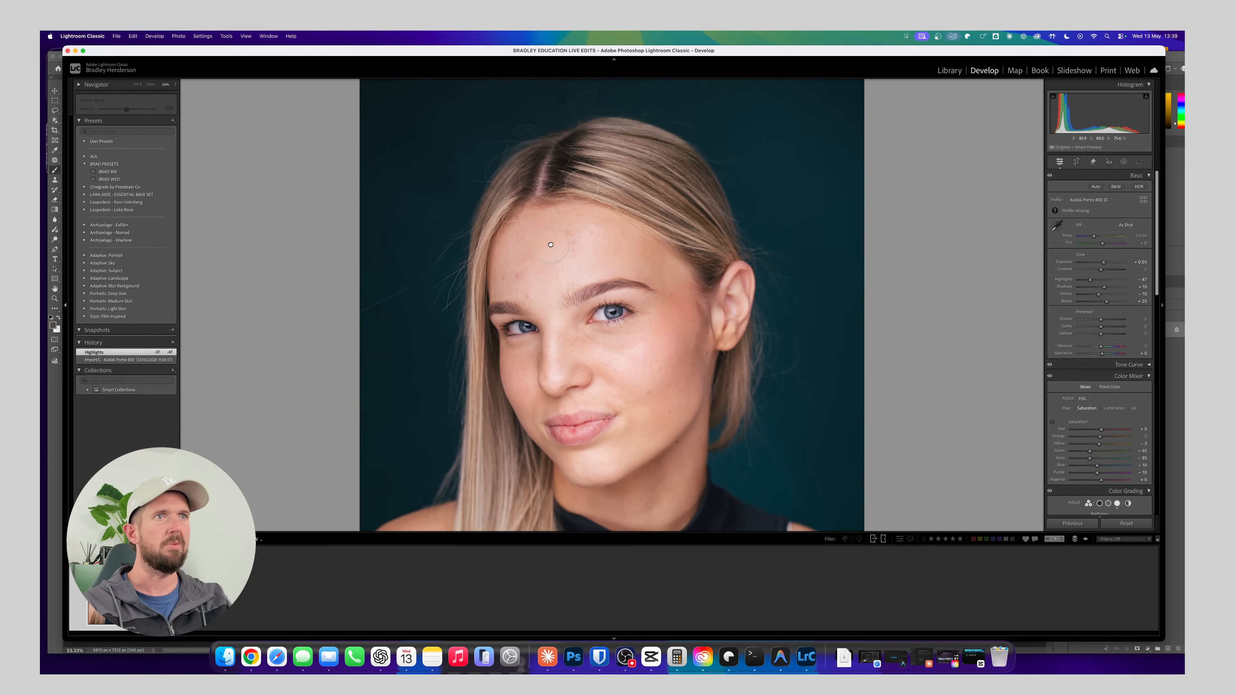
{"action": "right_click", "coordinate": [631, 223]}
{"action": "mouse_move", "coordinate": [686, 300]}
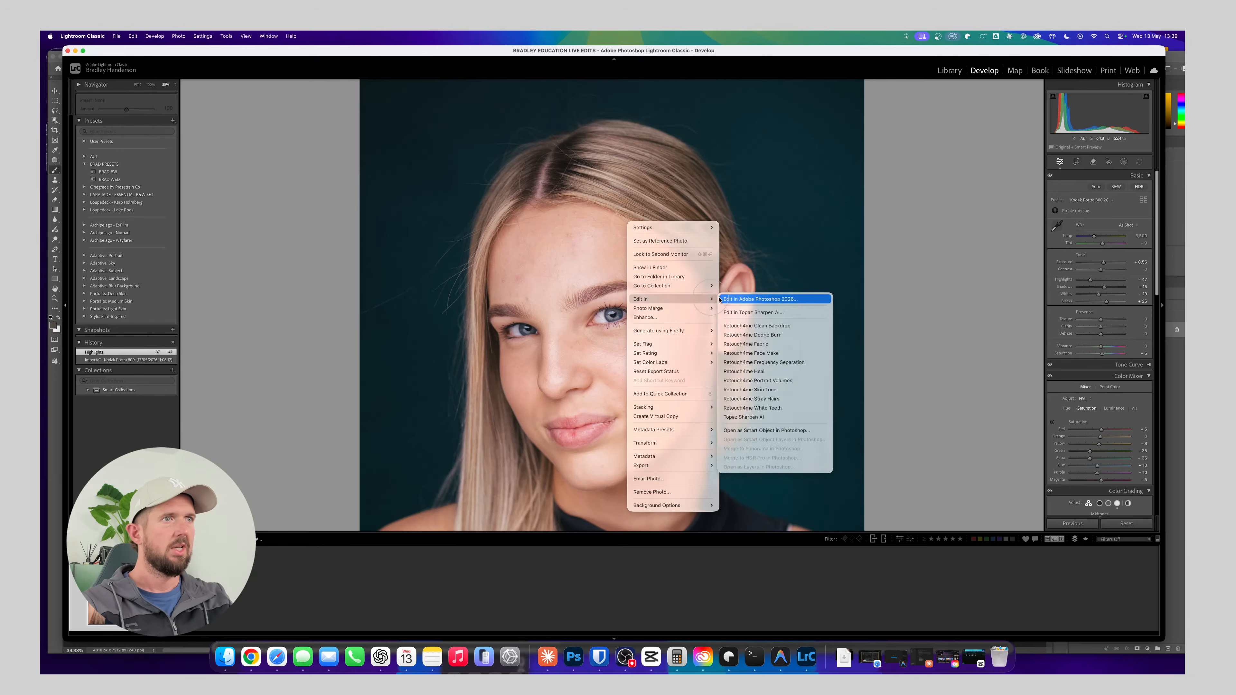
{"action": "left_click", "coordinate": [764, 299]}
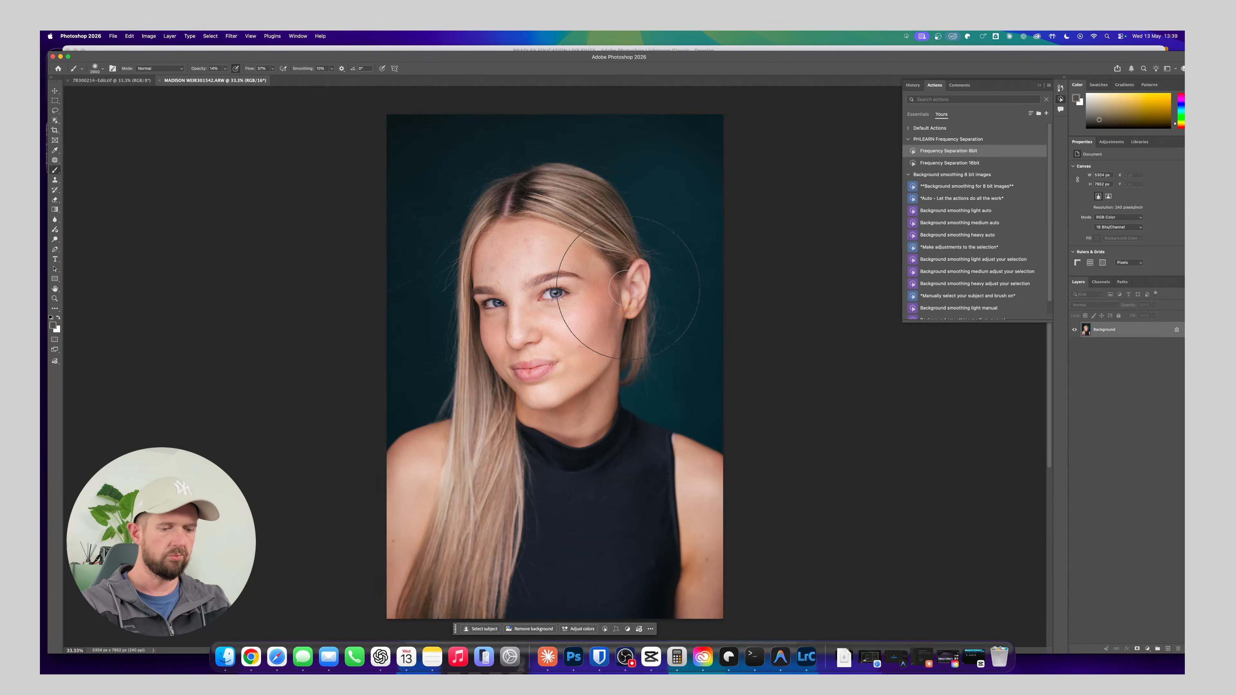
{"action": "key", "text": "super+plus"}
{"action": "key", "text": "super+plus"}
{"action": "key", "text": "super+plus"}
{"action": "left_click_drag", "start_coordinate": [623, 257], "coordinate": [574, 377]}
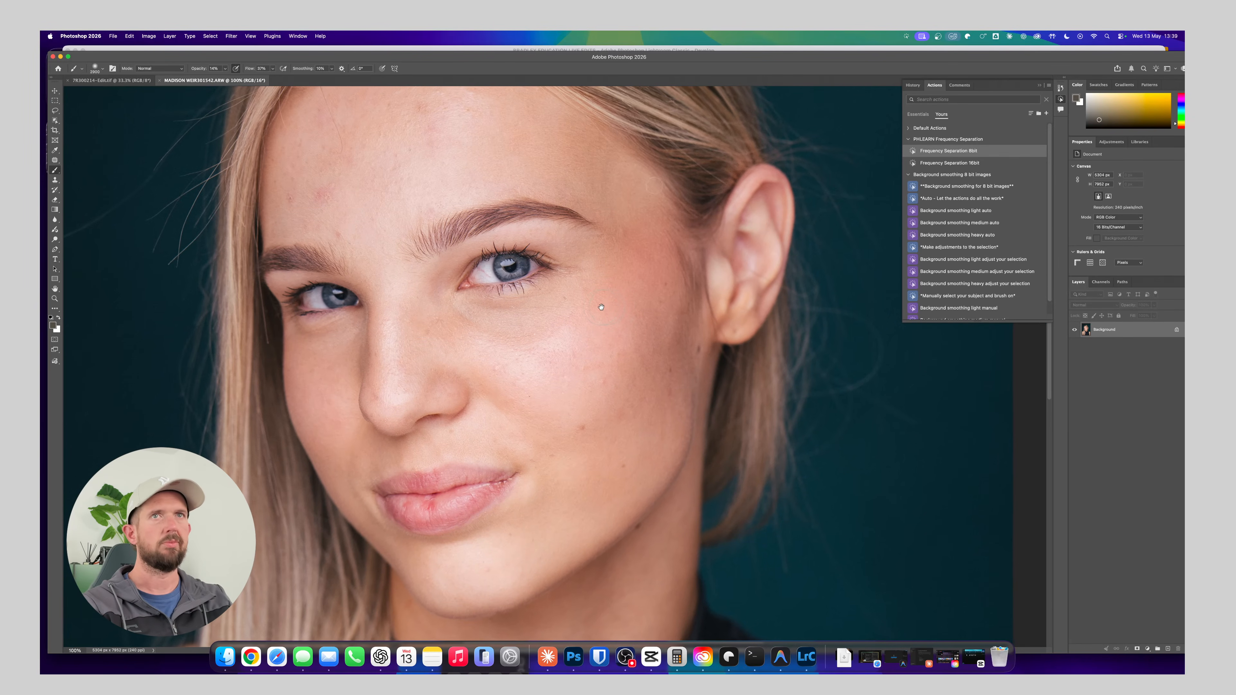
Try the Frequency Separation 16bit action with a 19-pixel Gaussian Blur, and delete the layer group it creates
{"action": "left_click", "coordinate": [954, 163]}
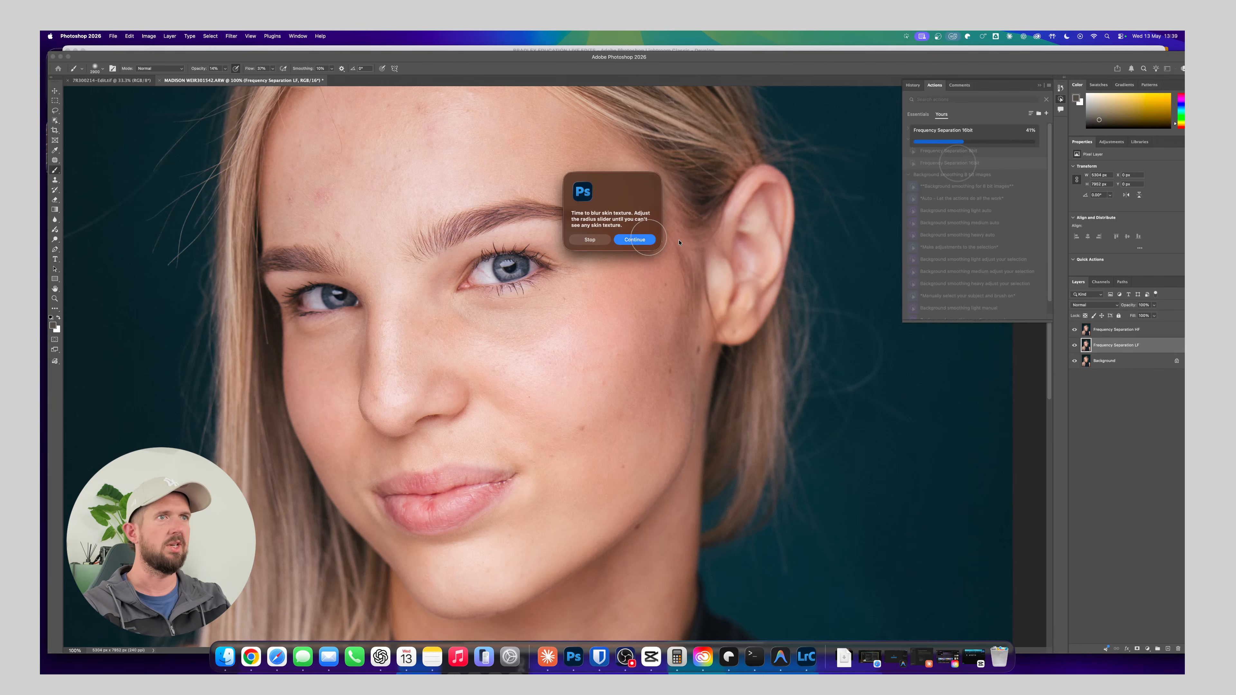
{"action": "left_click", "coordinate": [635, 239]}
{"action": "left_click_drag", "start_coordinate": [691, 303], "coordinate": [695, 302]}
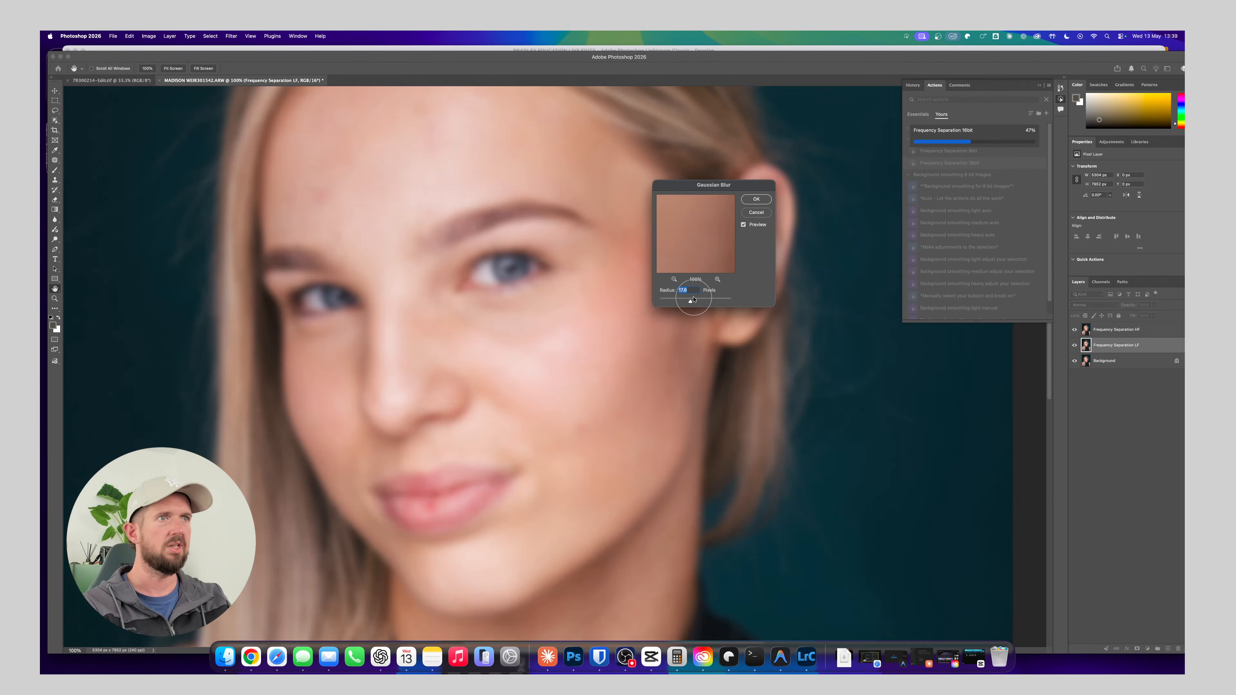
{"action": "type", "text": "1"}
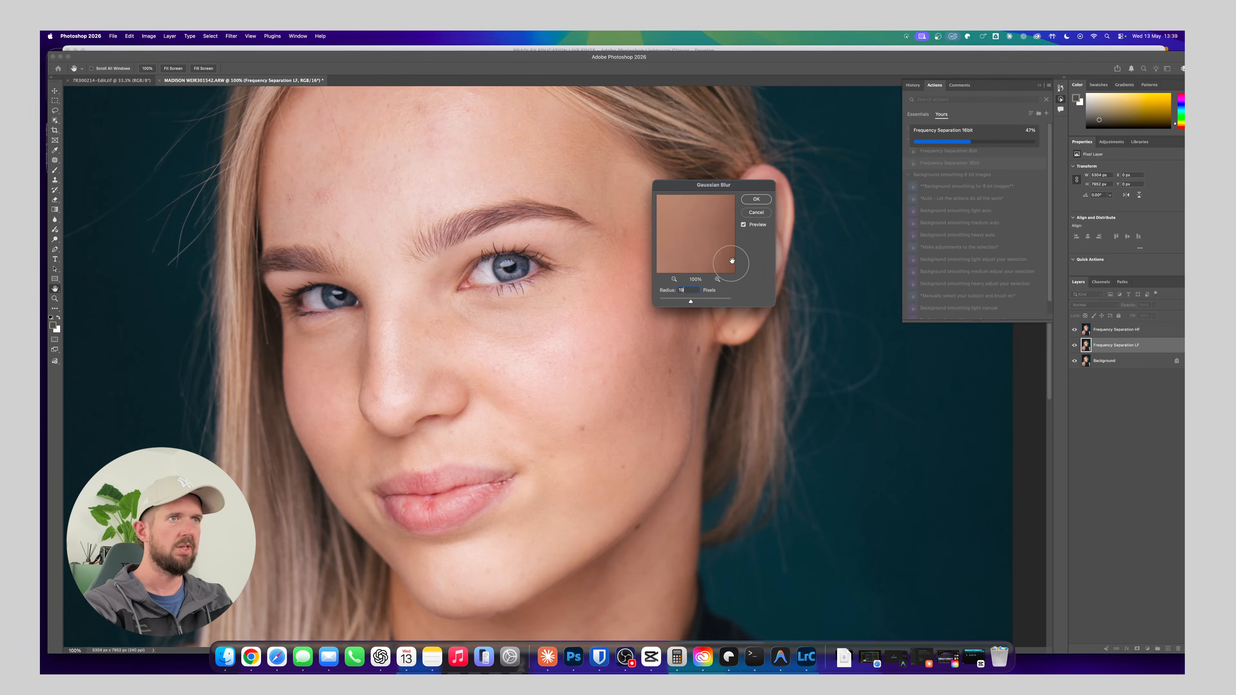
{"action": "type", "text": "9"}
{"action": "left_click", "coordinate": [757, 199]}
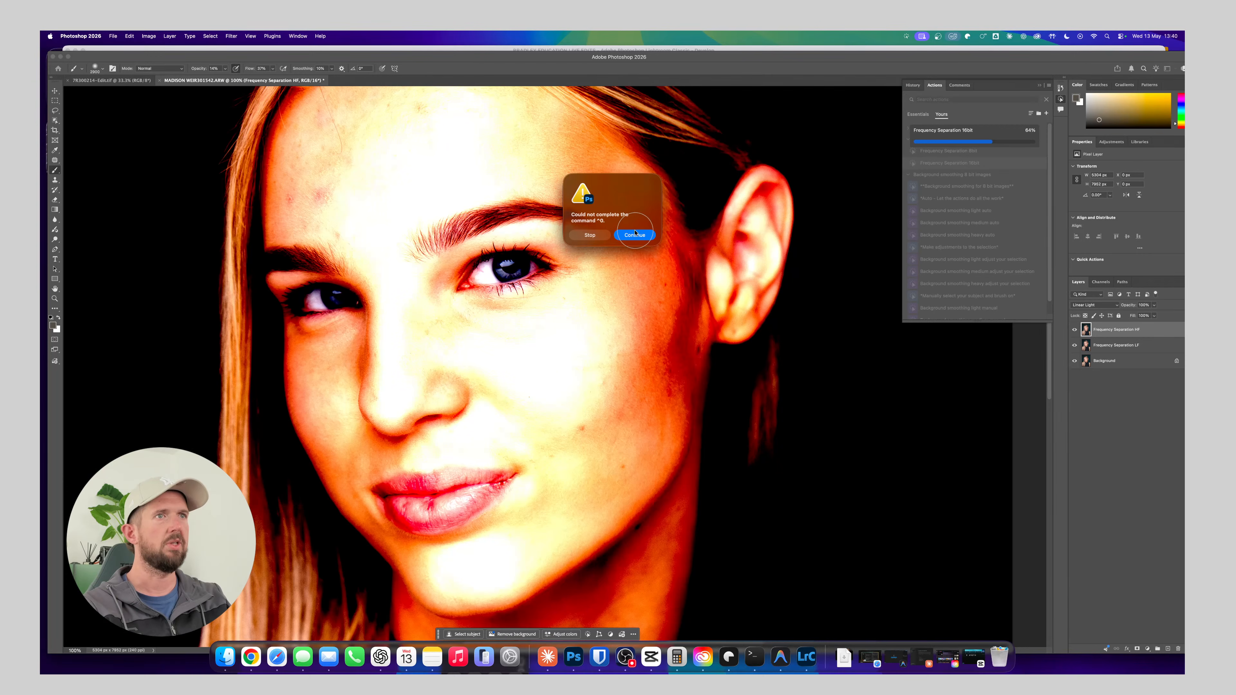
{"action": "left_click", "coordinate": [632, 235]}
{"action": "left_click", "coordinate": [592, 286]}
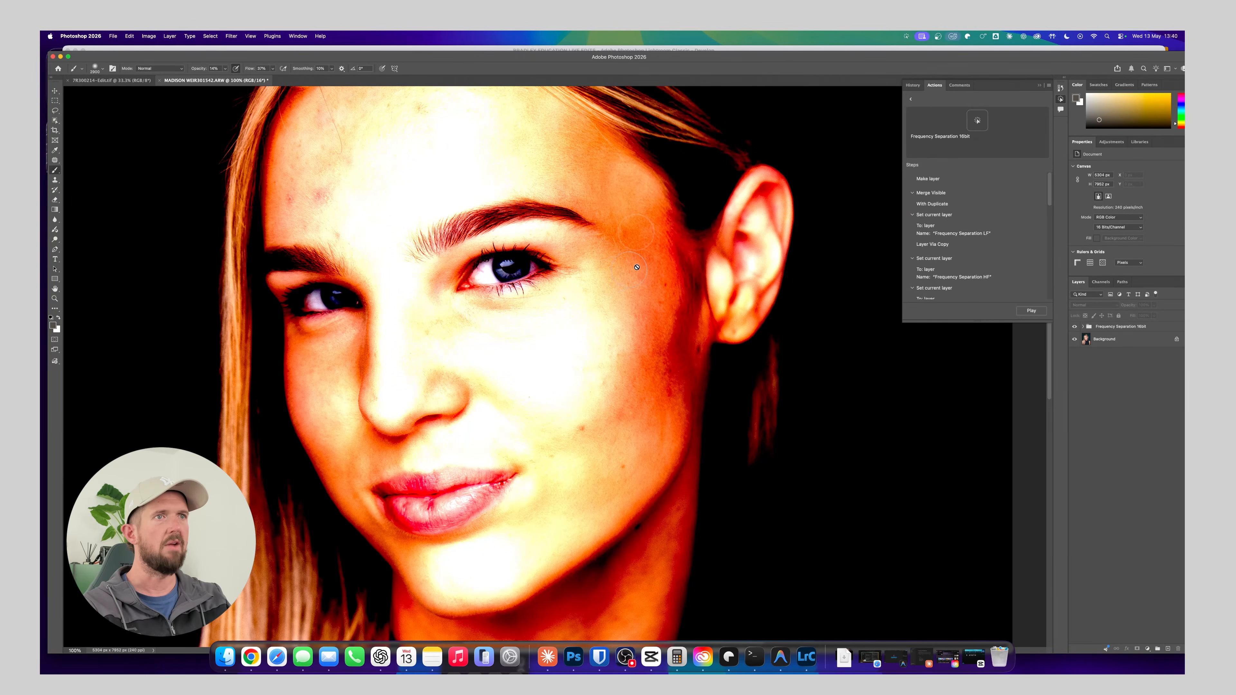
{"action": "left_click", "coordinate": [1138, 325]}
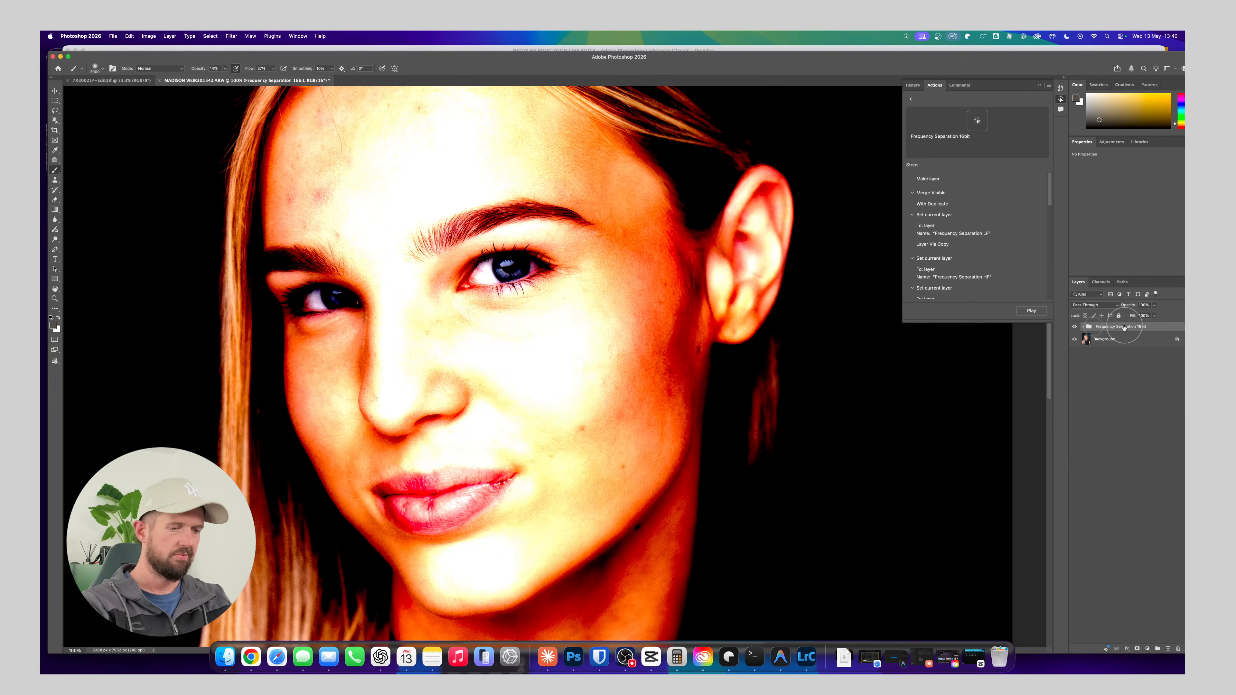
{"action": "key", "text": "Delete"}
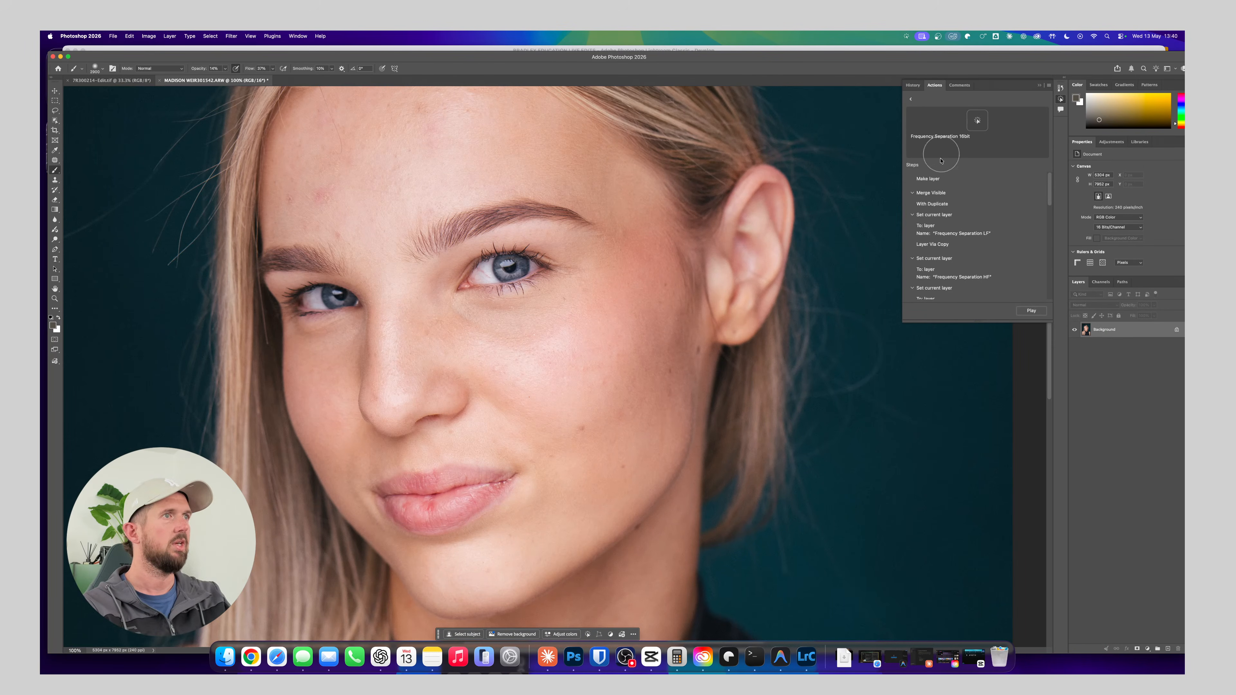
Rerun the Frequency Separation 16bit action with the blur radius set to 19 pixels, and delete its HF and LF layers
{"action": "left_click", "coordinate": [913, 84]}
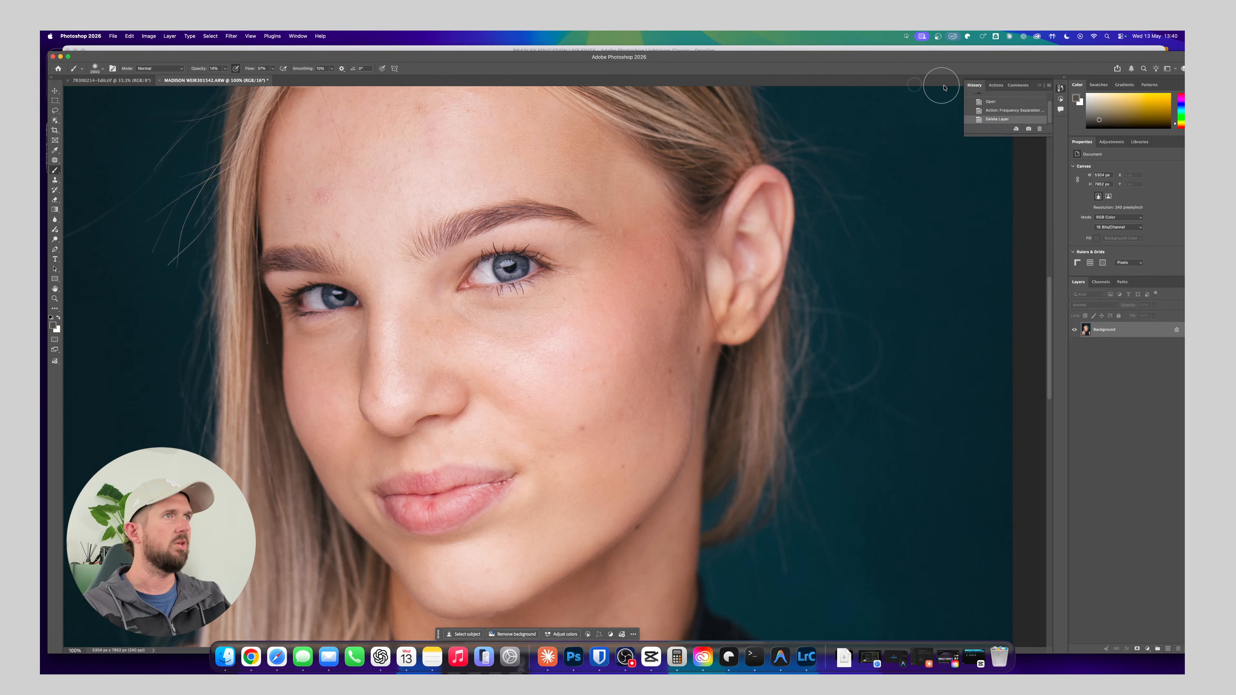
{"action": "left_click", "coordinate": [994, 85]}
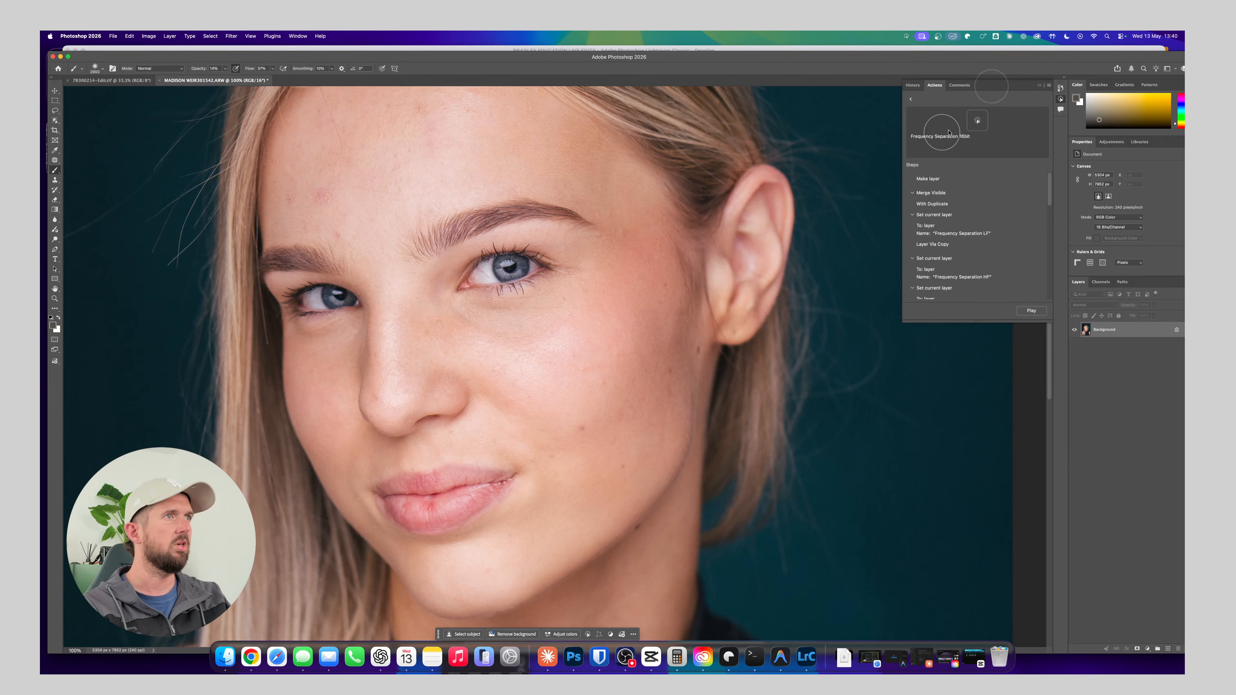
{"action": "left_click", "coordinate": [1032, 311]}
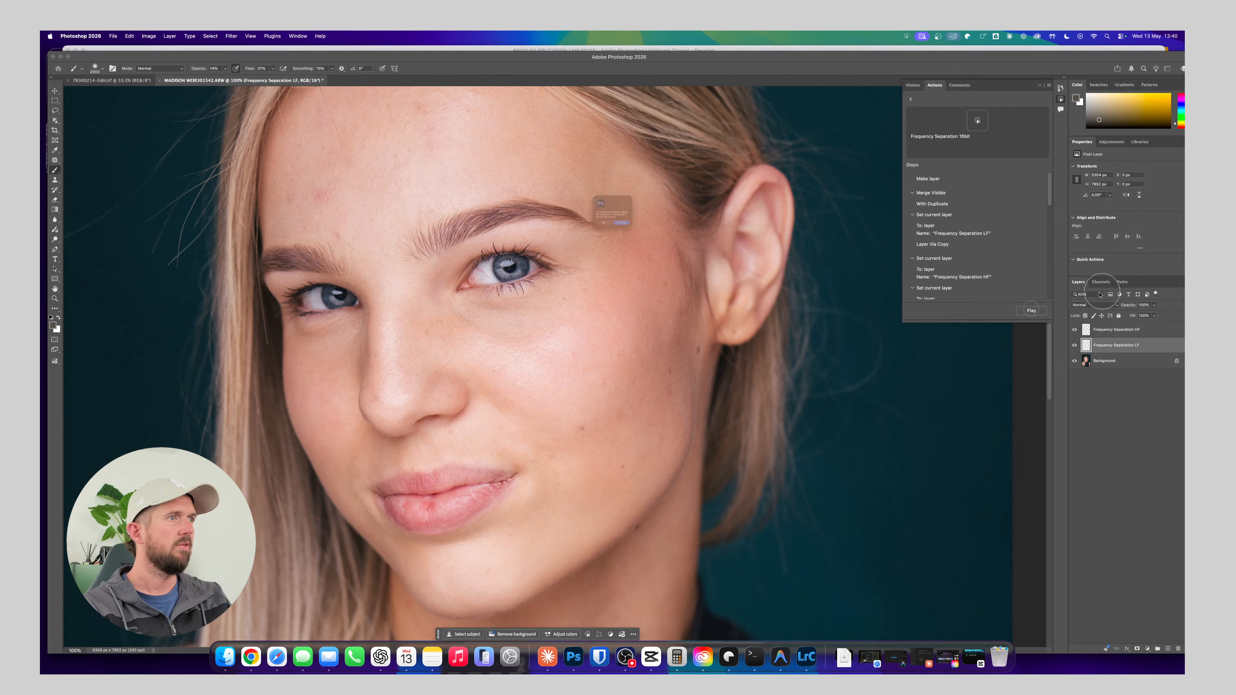
{"action": "left_click", "coordinate": [631, 241]}
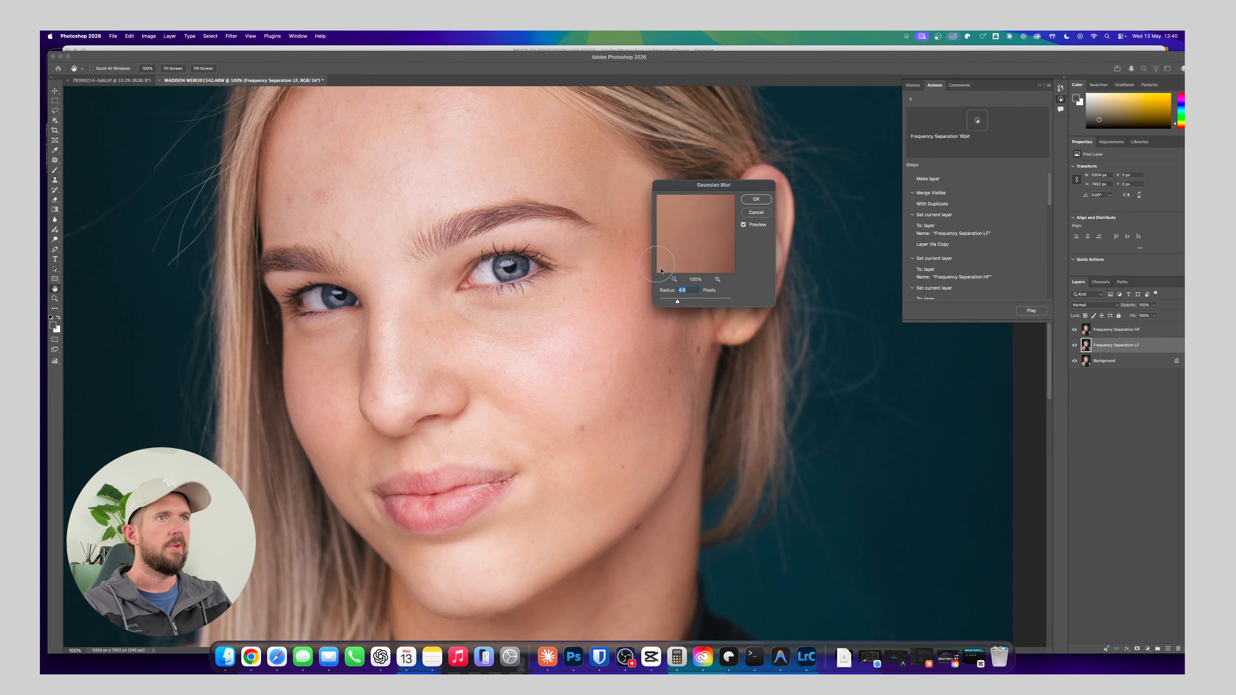
{"action": "key", "text": "BackSpace"}
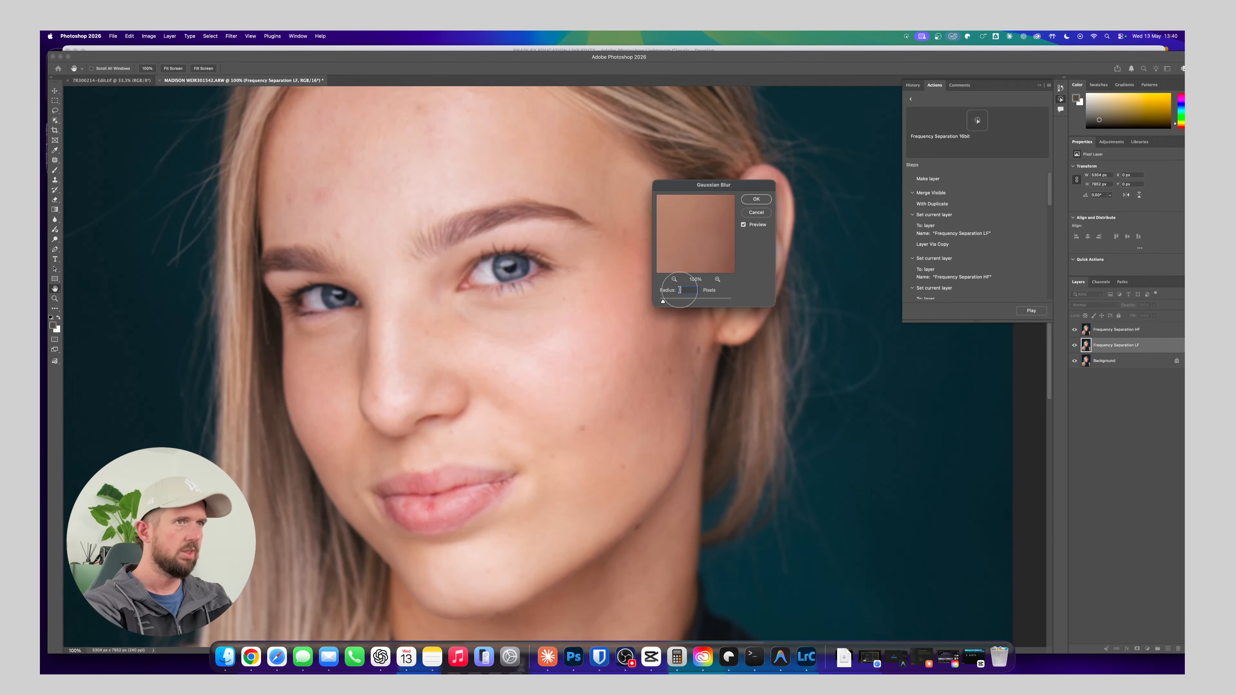
{"action": "type", "text": "19"}
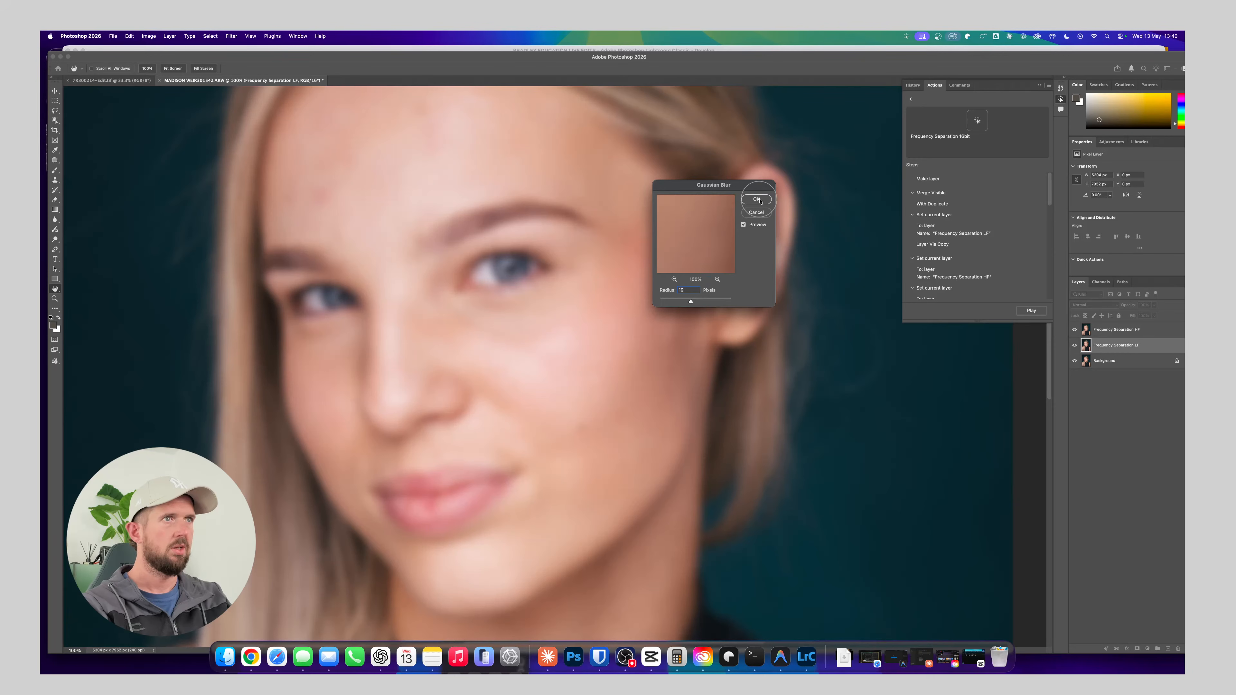
{"action": "left_click", "coordinate": [757, 199]}
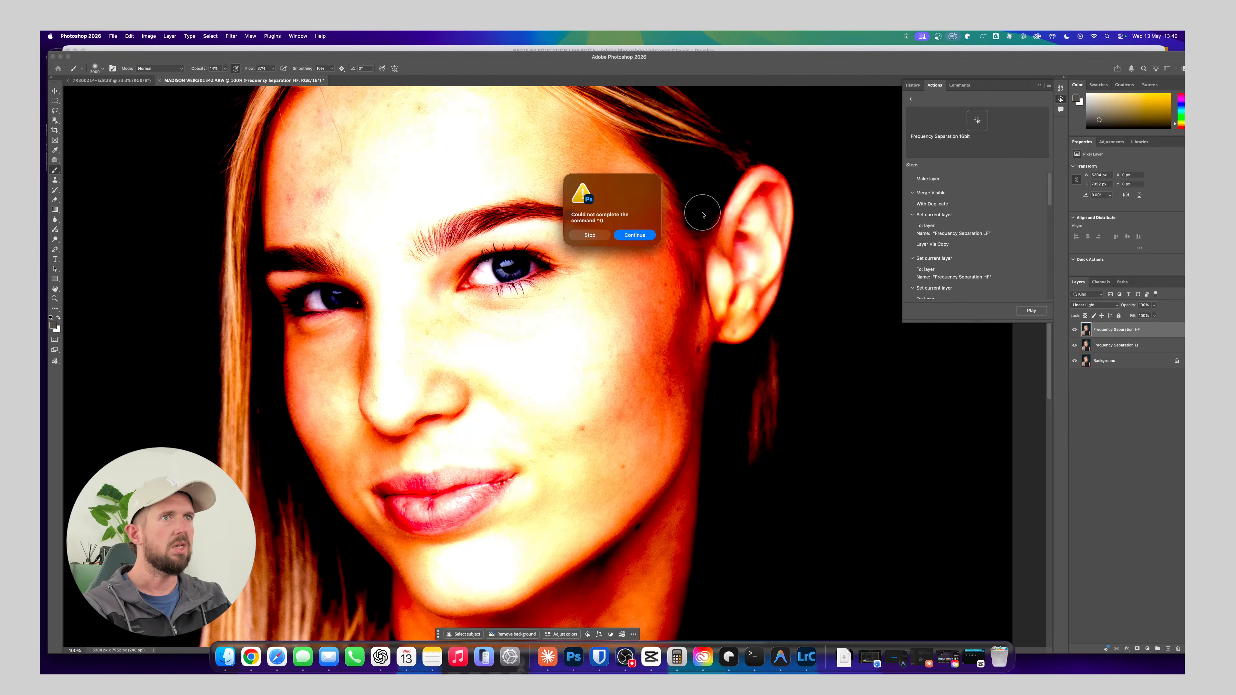
{"action": "left_click", "coordinate": [628, 236]}
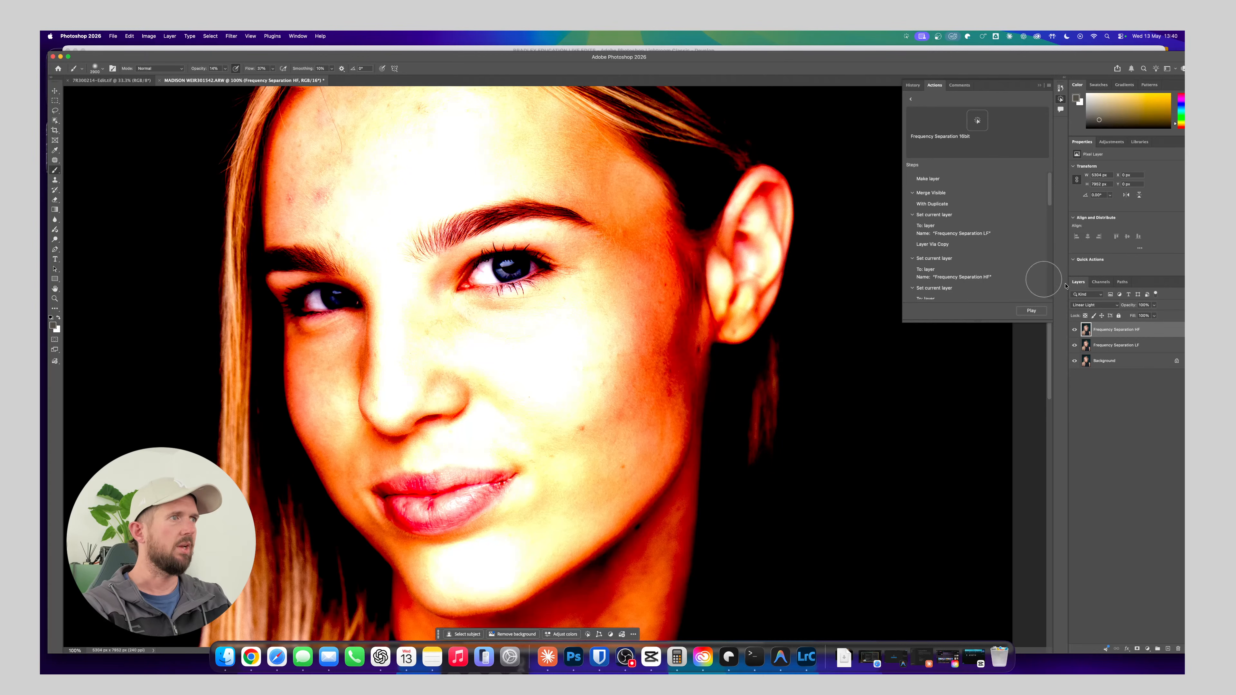
{"action": "key", "text": "Delete"}
{"action": "key", "text": "Delete"}
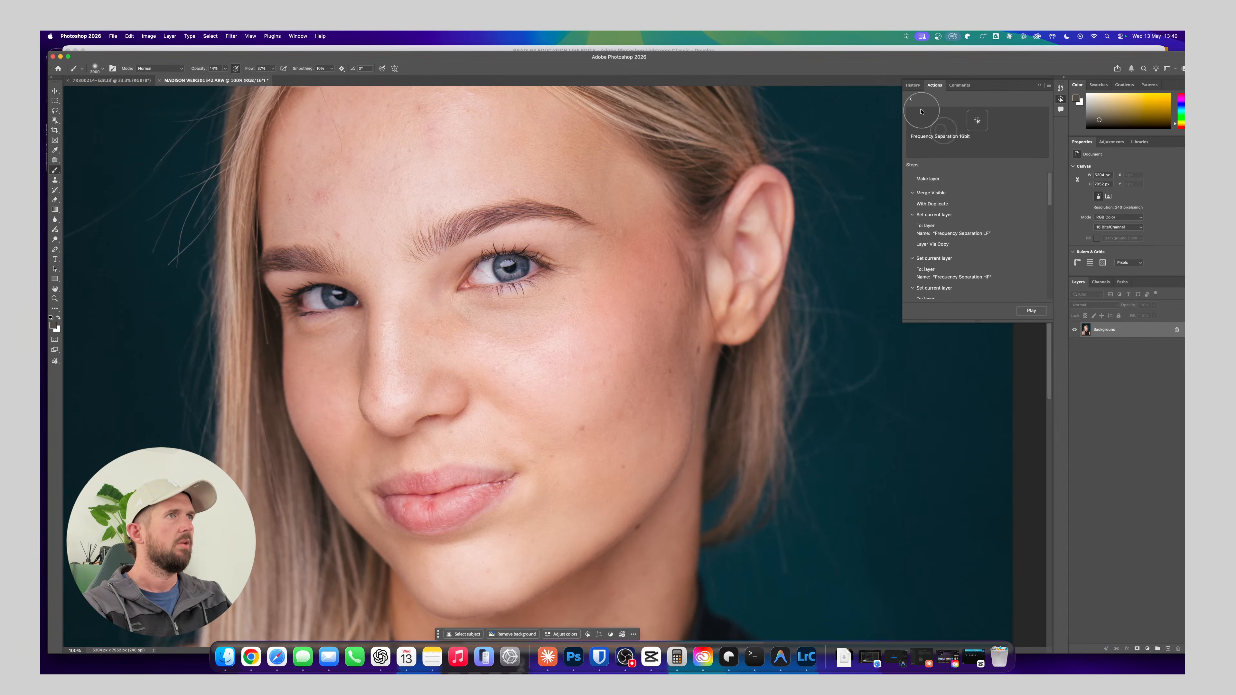
Try Frequency Separation 16bit with the blur radius set by eye, stopping the action partway and deleting its two layers
{"action": "left_click", "coordinate": [911, 99]}
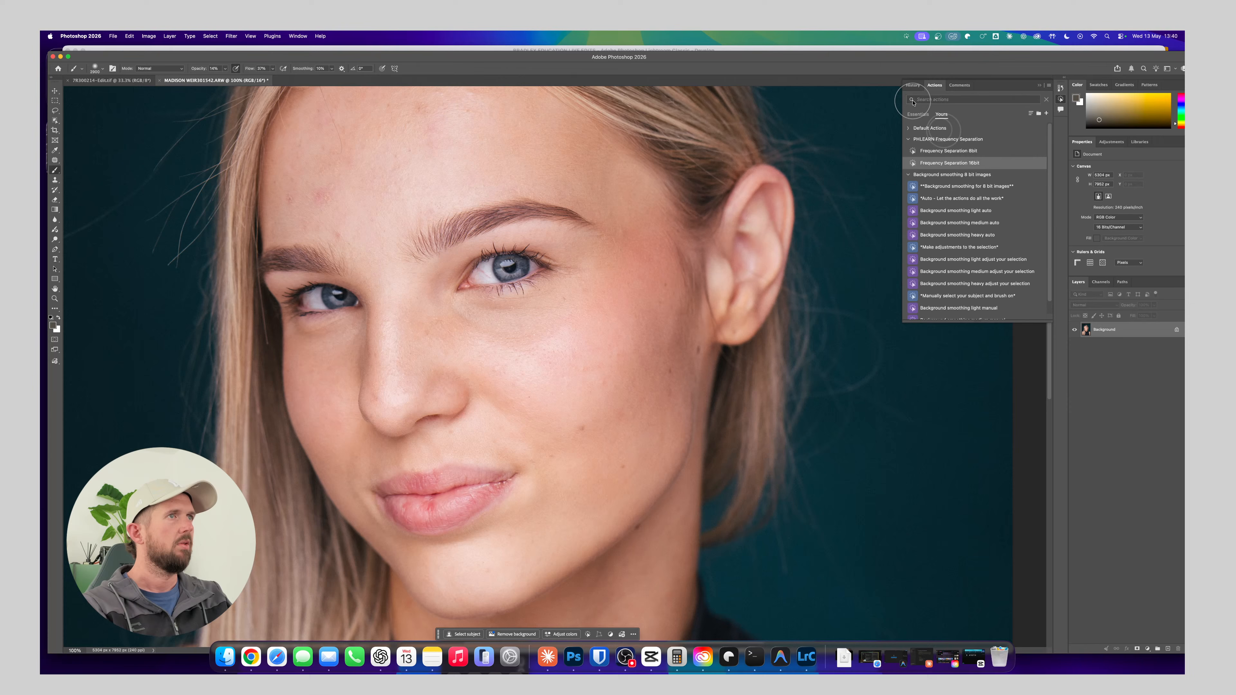
{"action": "left_click", "coordinate": [940, 163]}
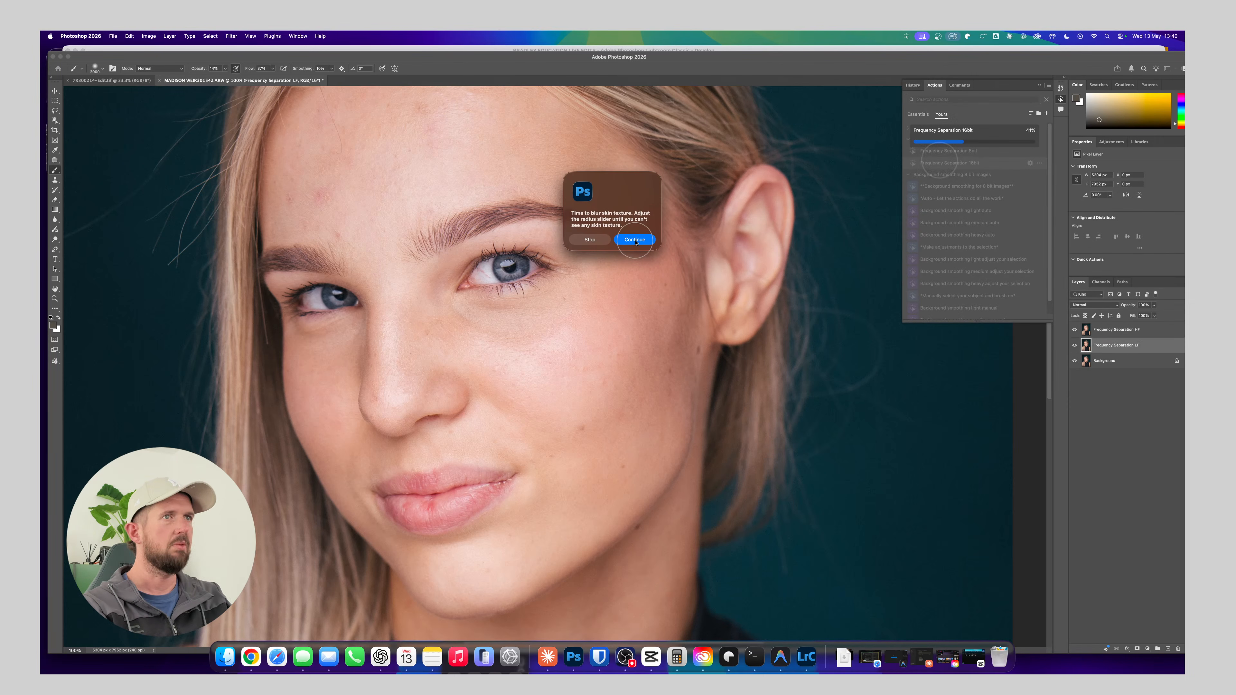
{"action": "left_click", "coordinate": [635, 240]}
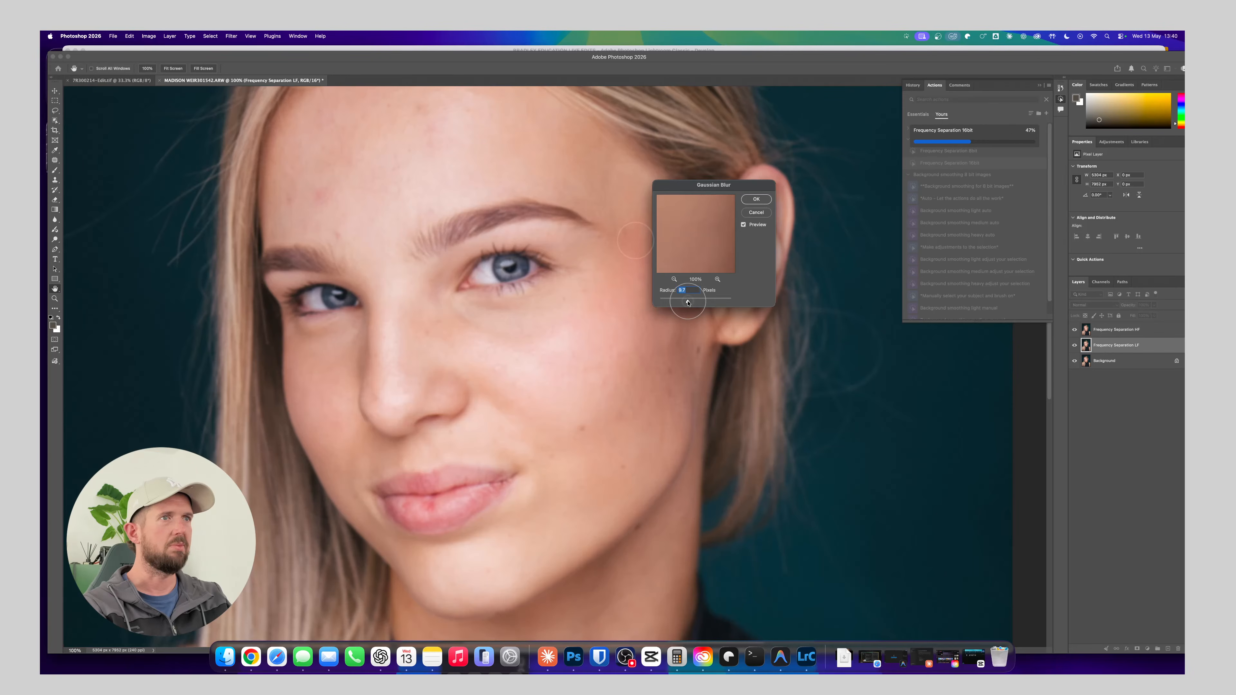
{"action": "left_click_drag", "start_coordinate": [688, 302], "coordinate": [693, 302]}
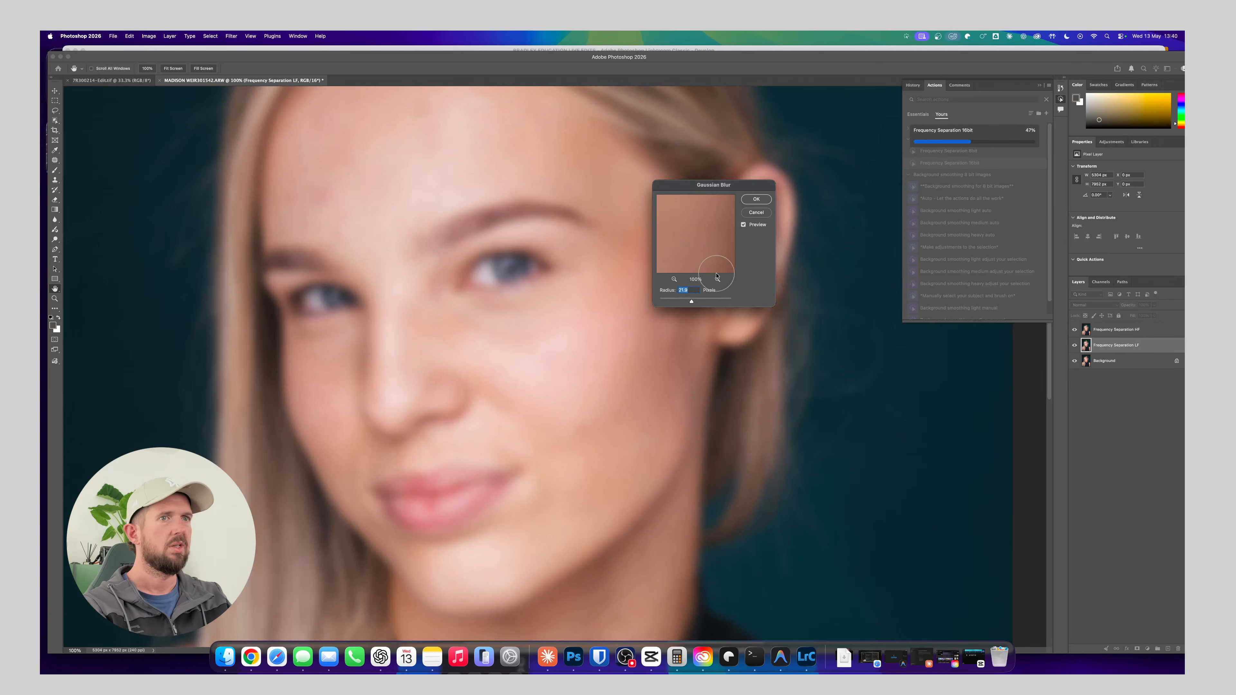
{"action": "left_click", "coordinate": [766, 200]}
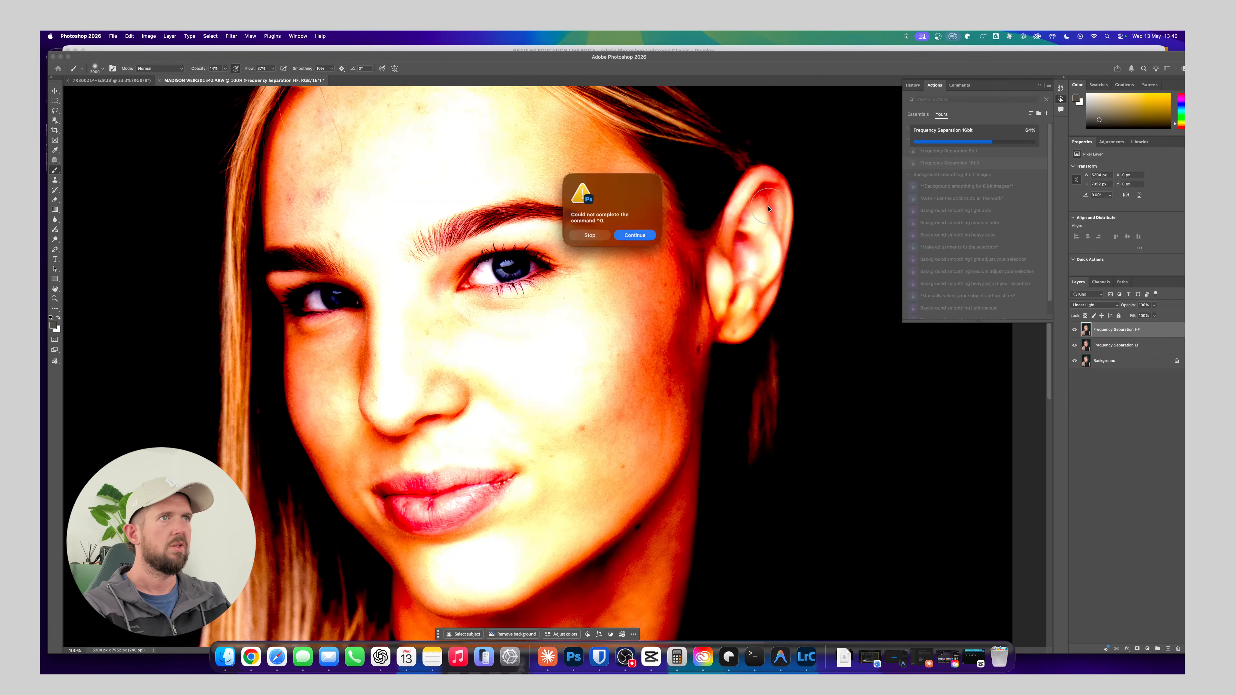
{"action": "left_click", "coordinate": [592, 234]}
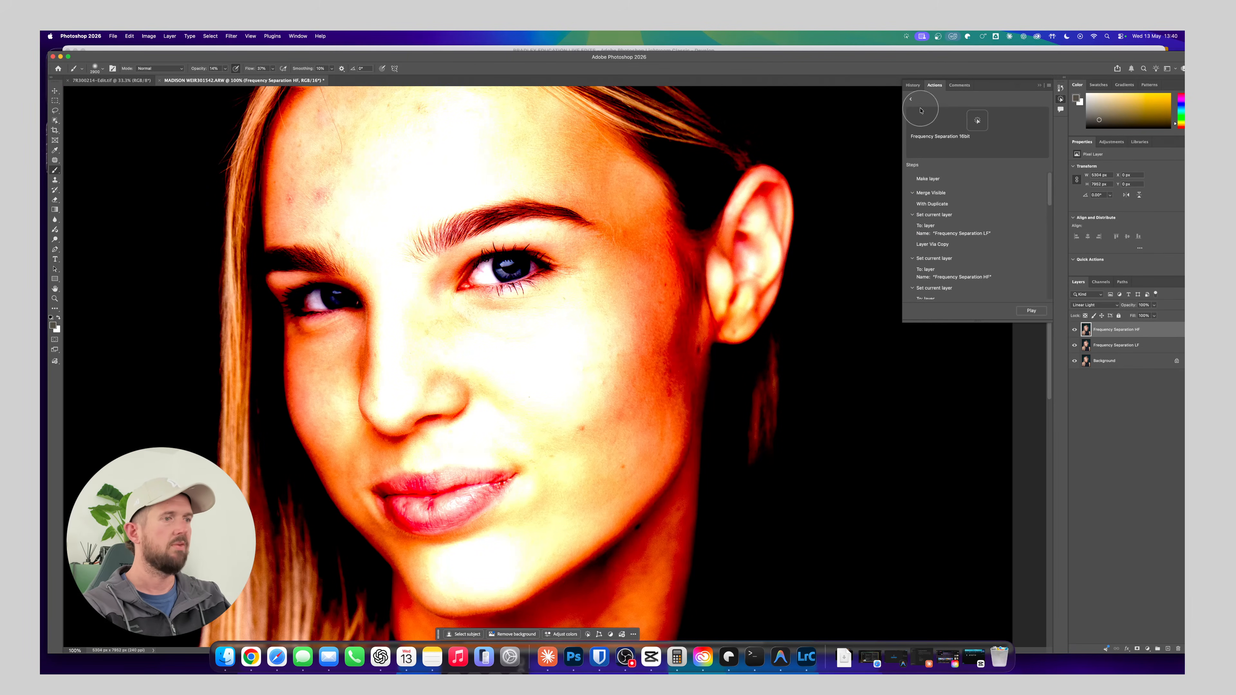
{"action": "key", "text": "Delete"}
{"action": "key", "text": "Delete"}
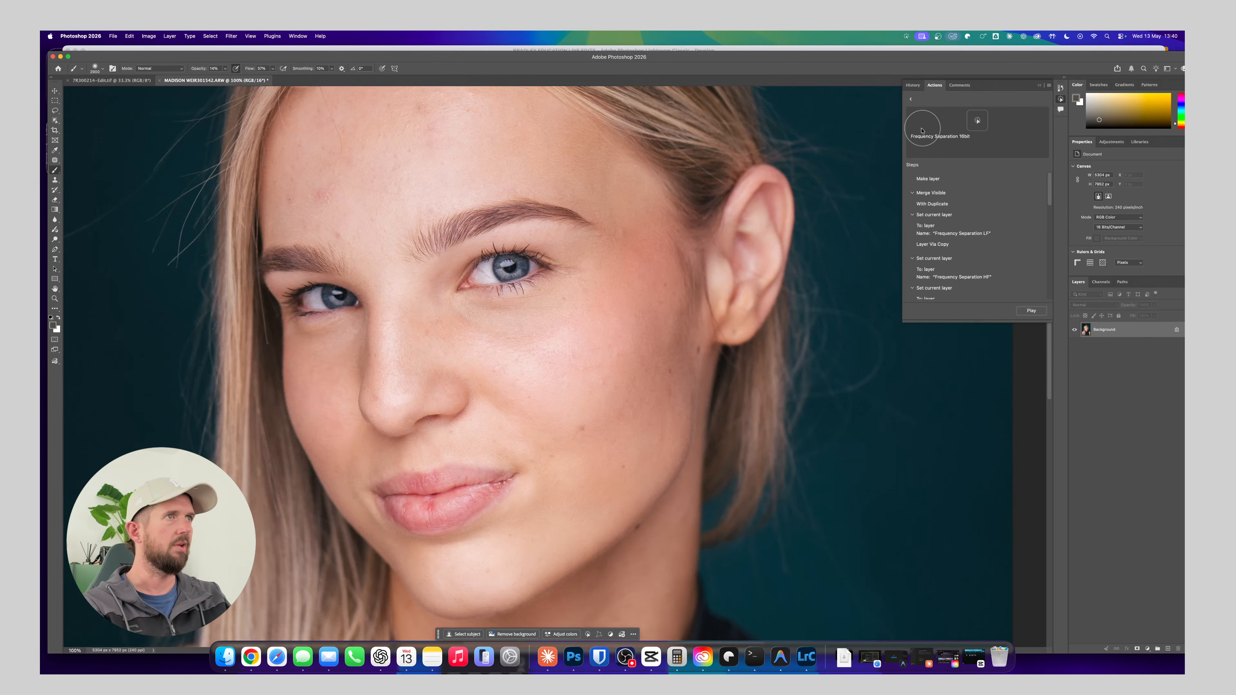
Run the Frequency Separation 8bit action on the headshot, raising the Gaussian Blur radius until no skin texture shows
{"action": "left_click", "coordinate": [911, 99]}
{"action": "left_click", "coordinate": [963, 151]}
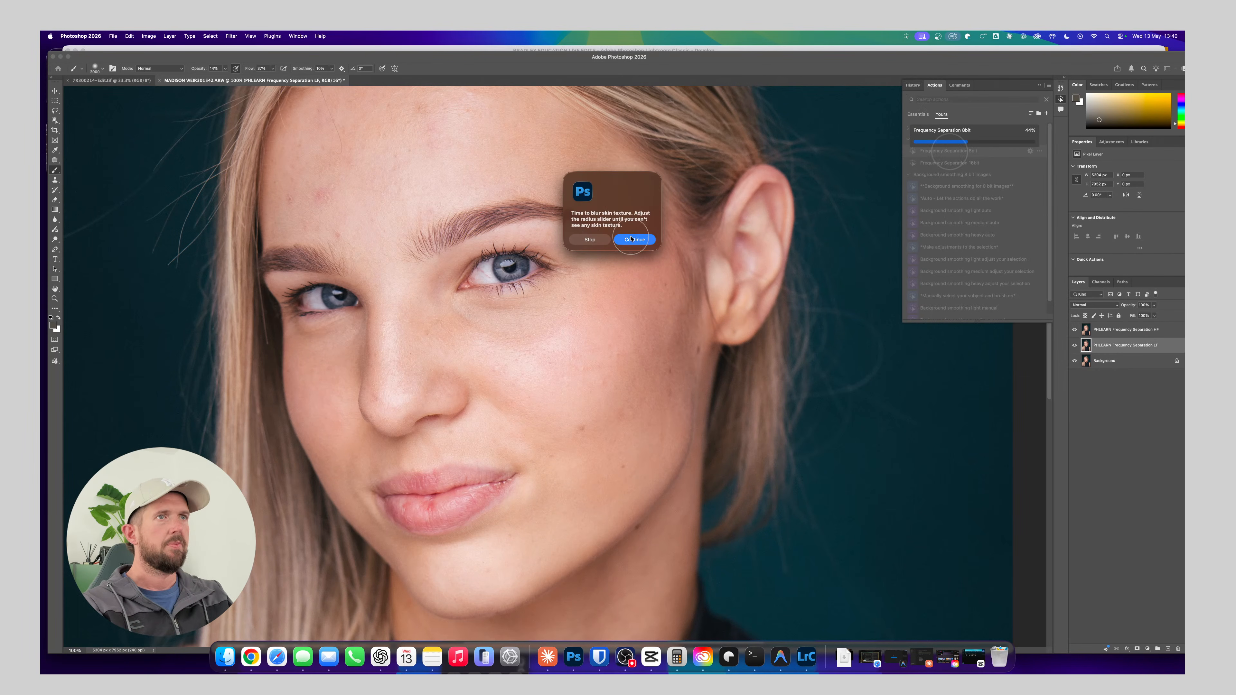
{"action": "left_click", "coordinate": [636, 238]}
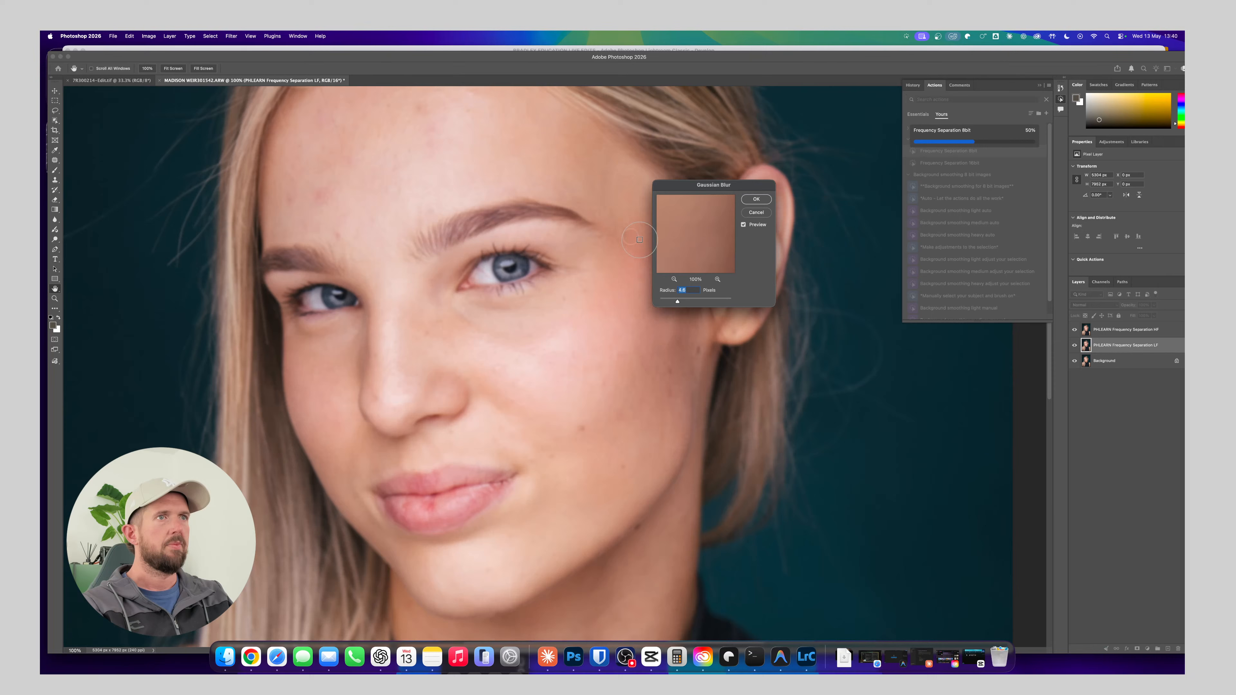
{"action": "left_click", "coordinate": [691, 302]}
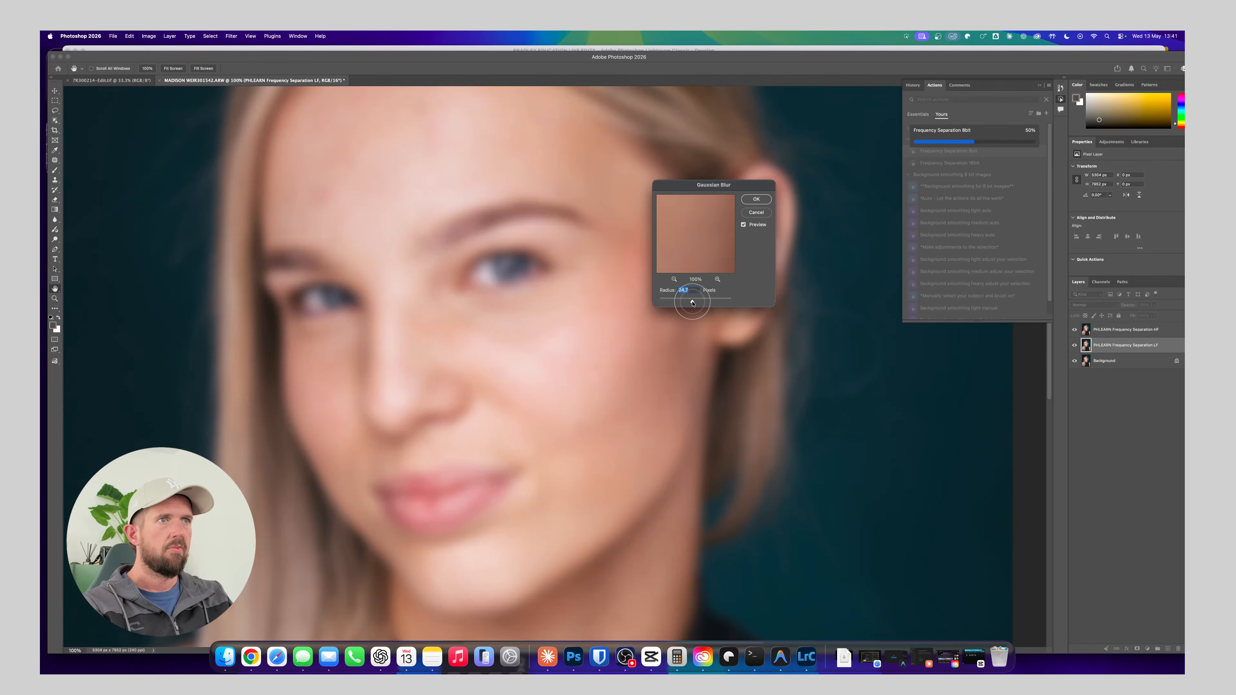
{"action": "key", "text": "Return"}
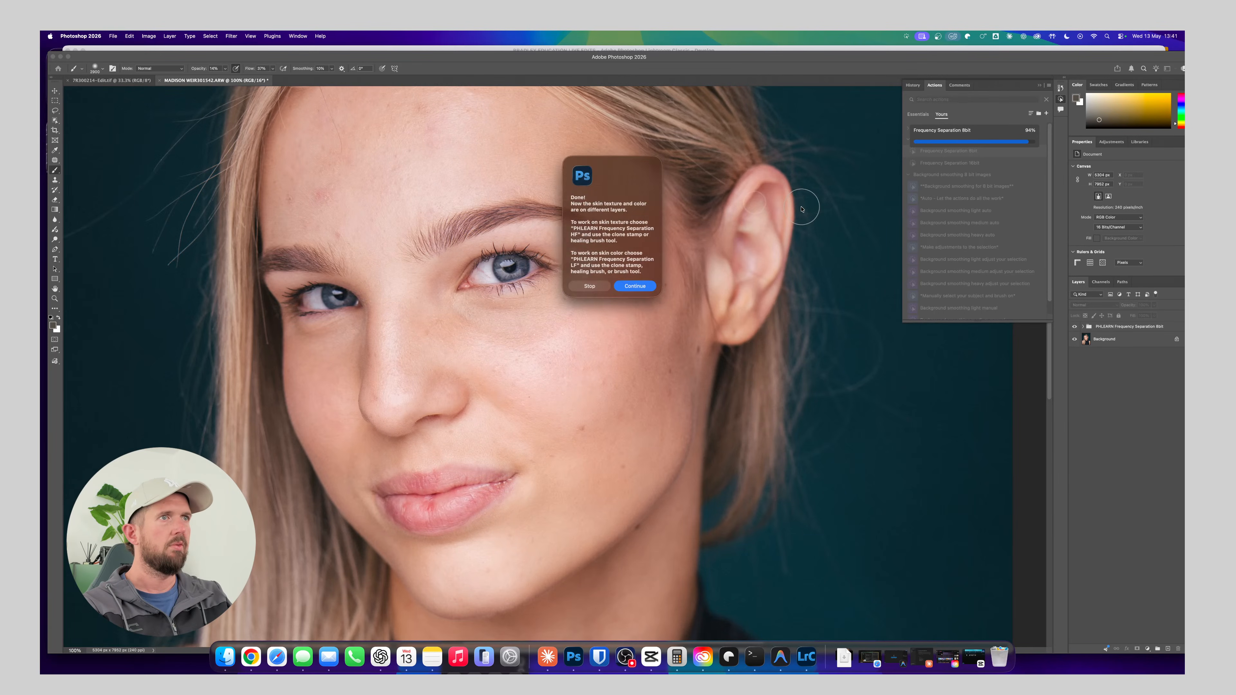
{"action": "left_click", "coordinate": [638, 286]}
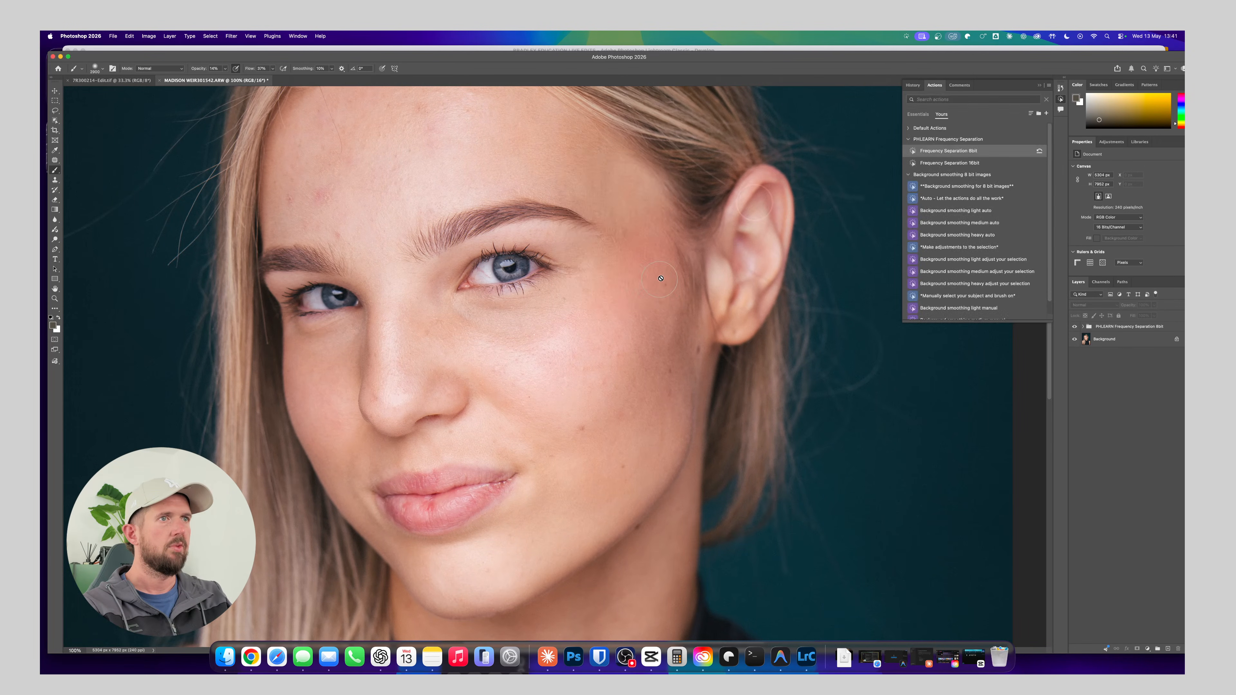
Expand the Frequency Separation 8bit group and select its HF texture layer for retouching
{"action": "left_click", "coordinate": [1085, 326]}
{"action": "left_click", "coordinate": [1084, 327]}
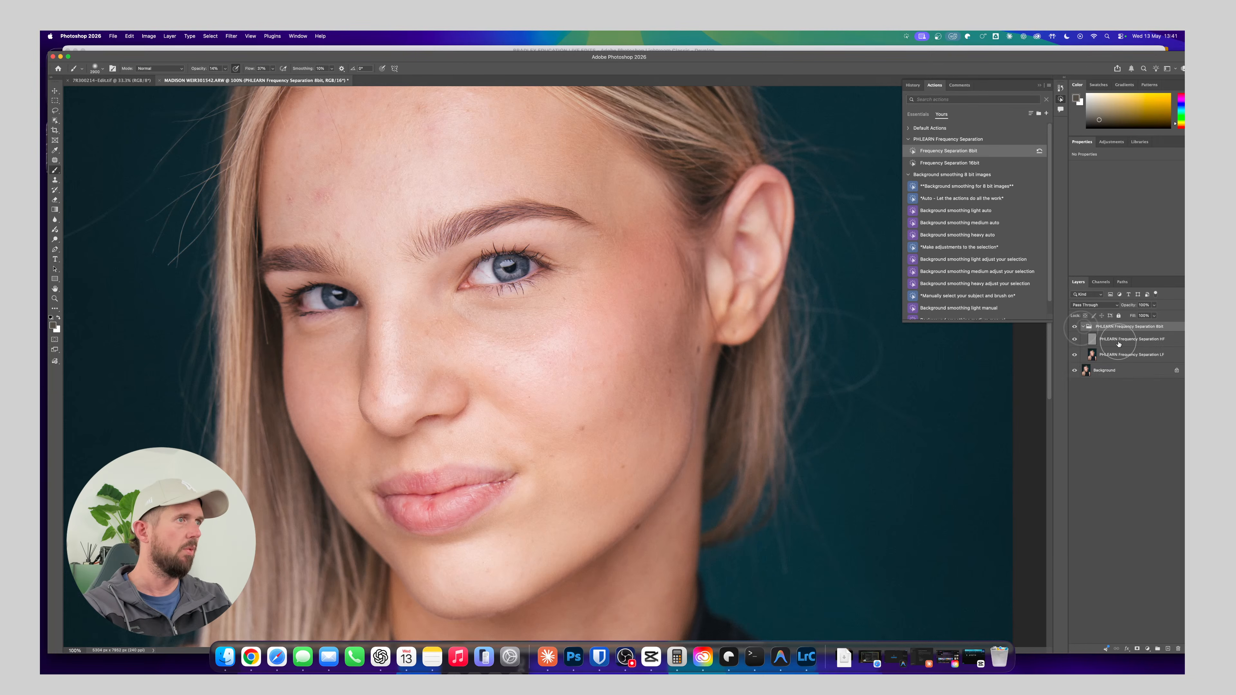
{"action": "left_click", "coordinate": [1129, 339]}
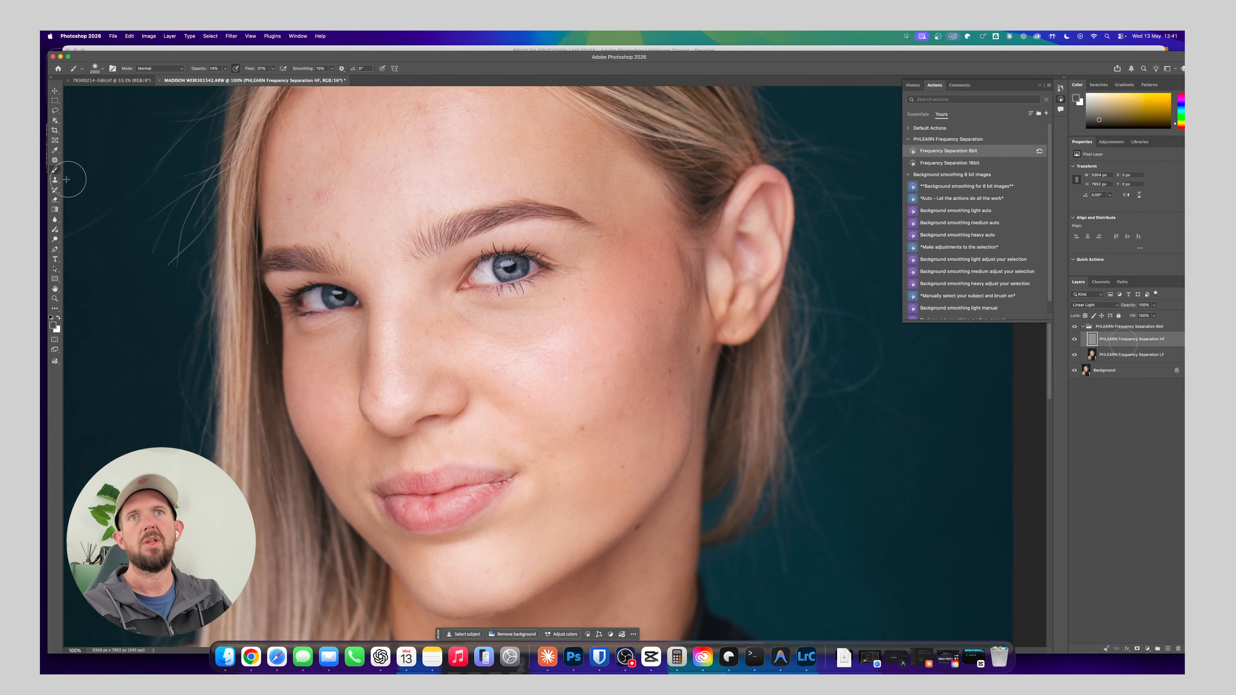
Try the Remove tool on two small cheek blemishes on the HF layer, and undo both strokes
{"action": "left_click_drag", "start_coordinate": [55, 160], "coordinate": [81, 169]}
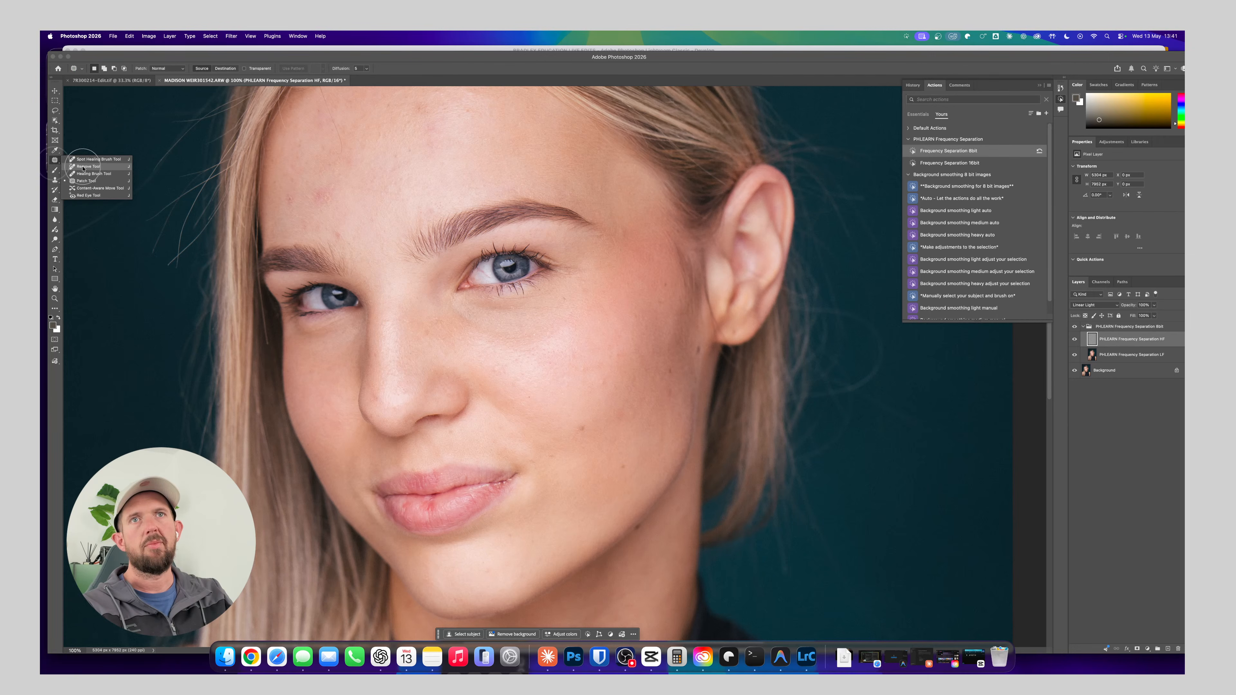
{"action": "left_click", "coordinate": [81, 167]}
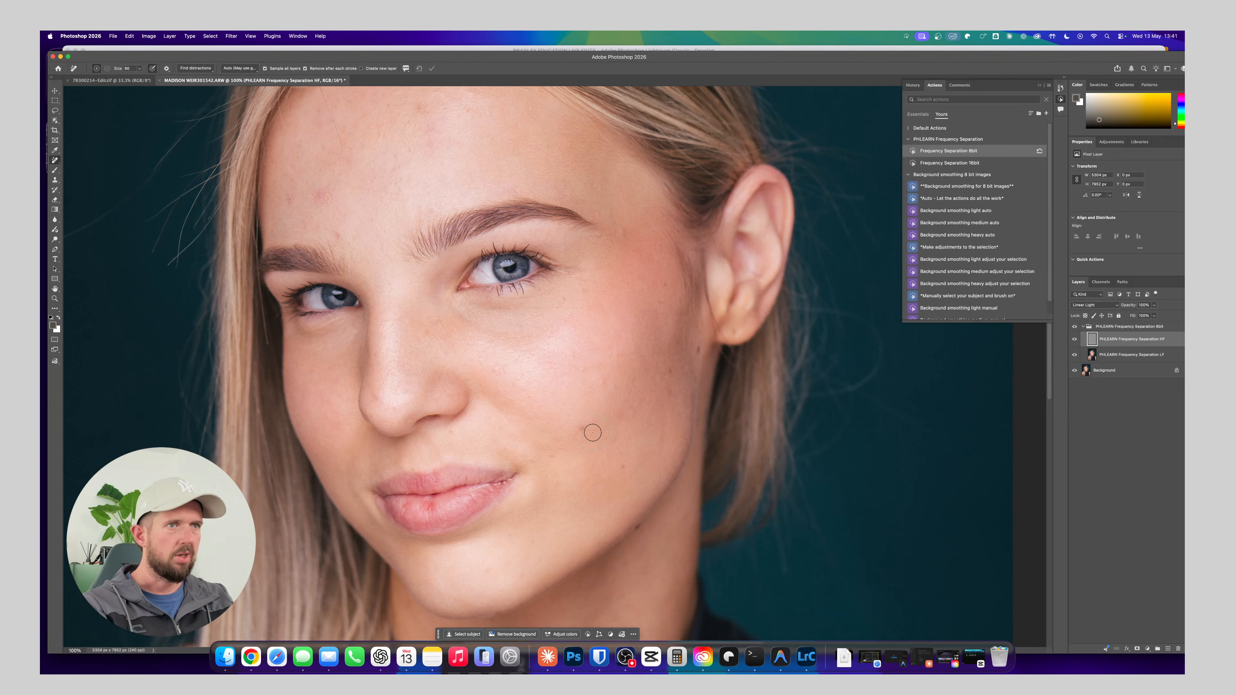
{"action": "left_click", "coordinate": [582, 428]}
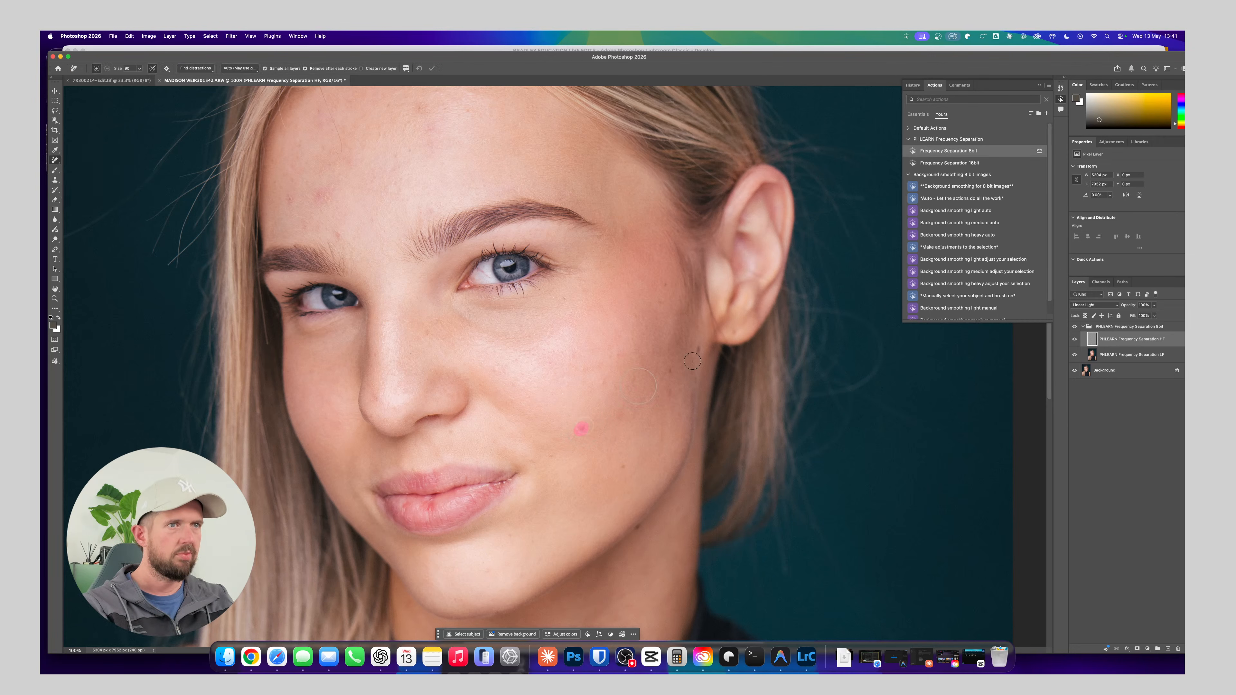
{"action": "left_click", "coordinate": [604, 380]}
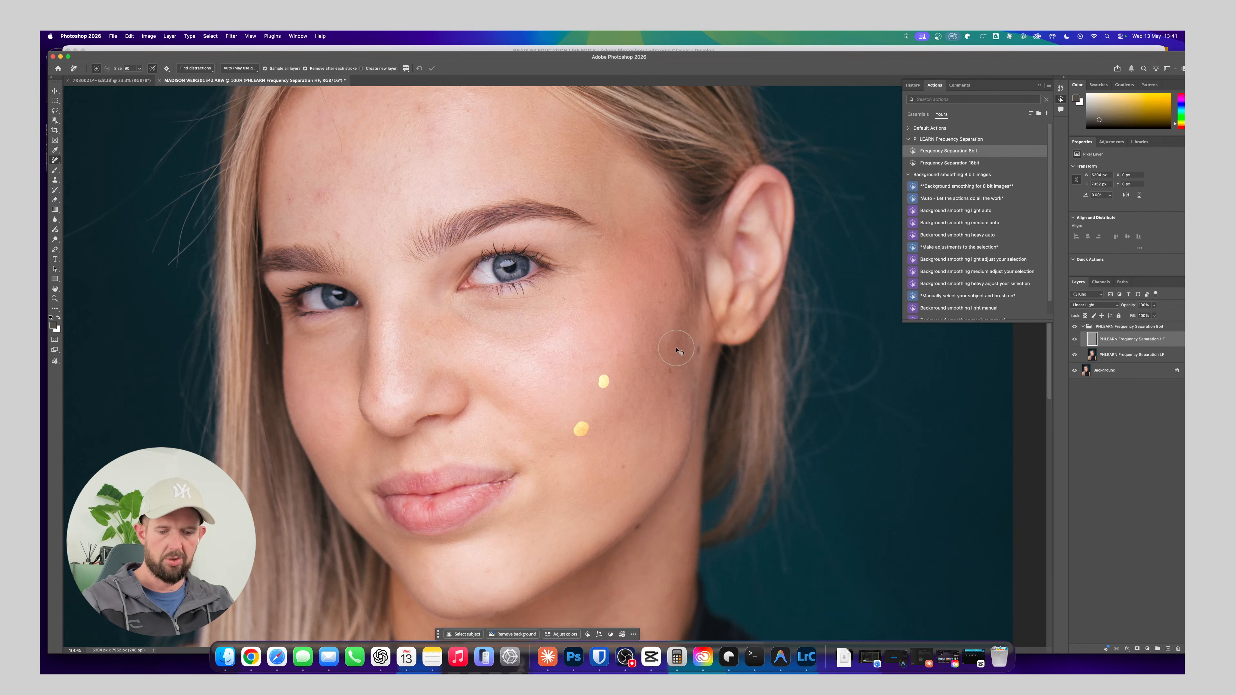
{"action": "key", "text": "super+z"}
{"action": "key", "text": "super+z"}
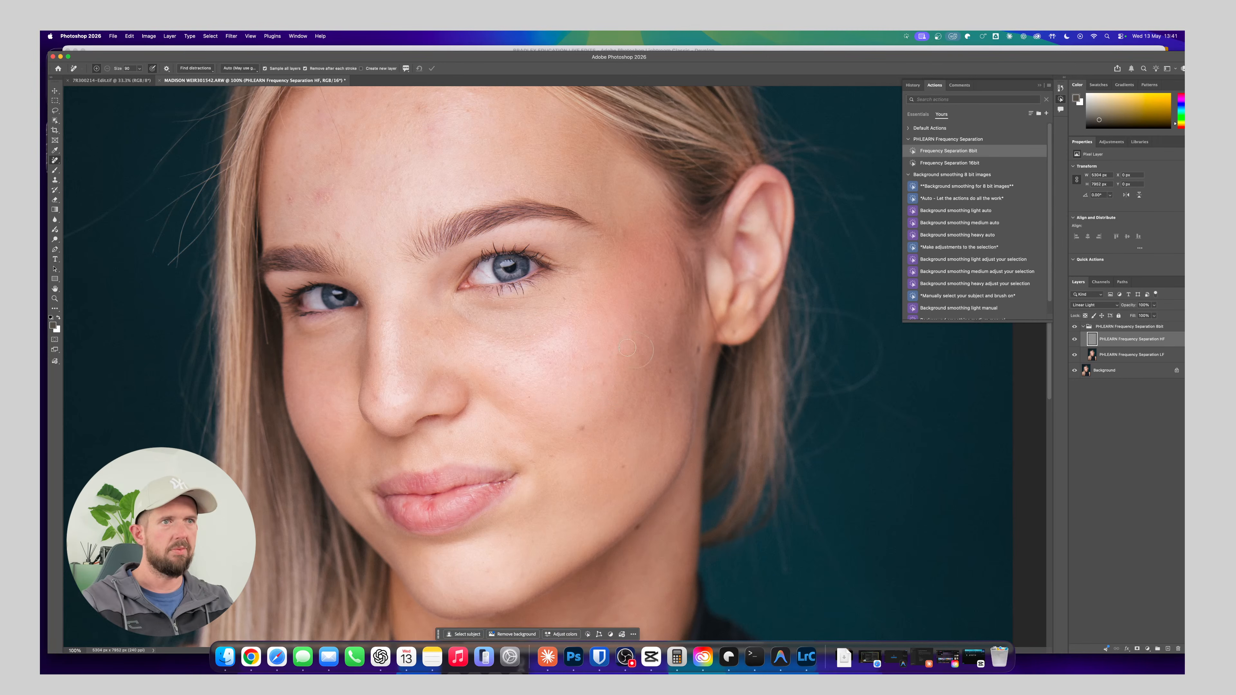
Clone clean skin texture over the fine hairs along the upper forehead with the Clone Stamp tool, sampling the current HF layer
{"action": "left_click", "coordinate": [56, 169]}
{"action": "left_click", "coordinate": [56, 161]}
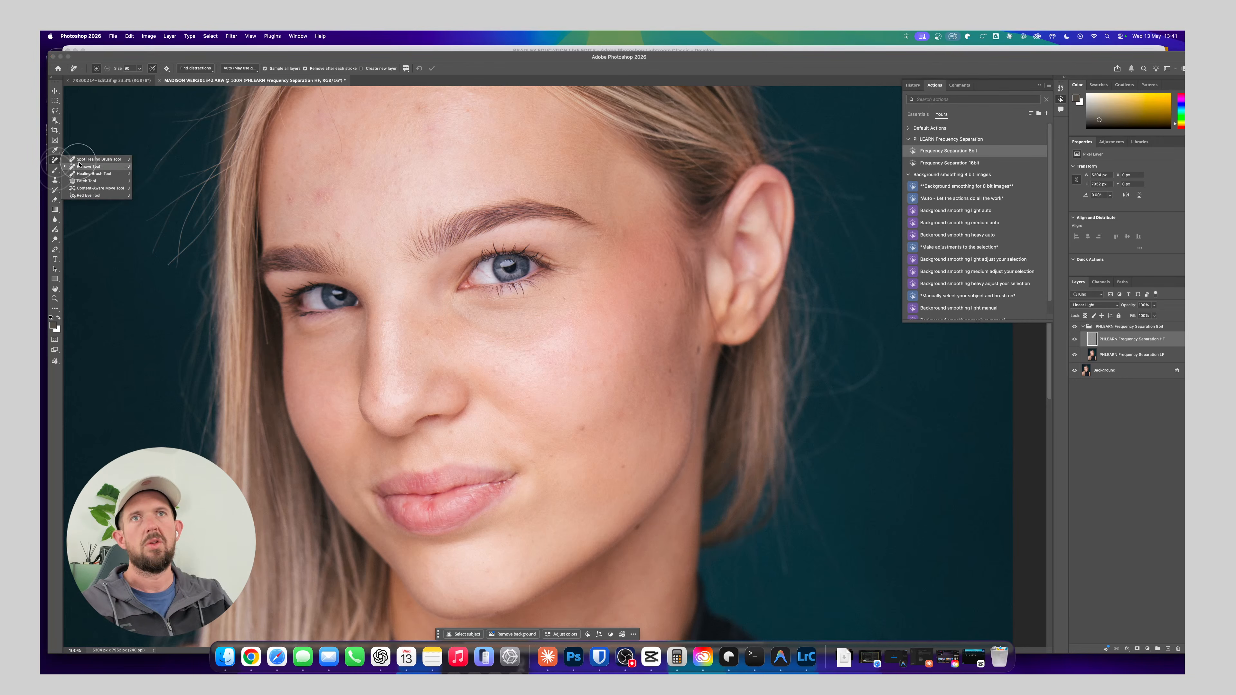
{"action": "left_click", "coordinate": [90, 174]}
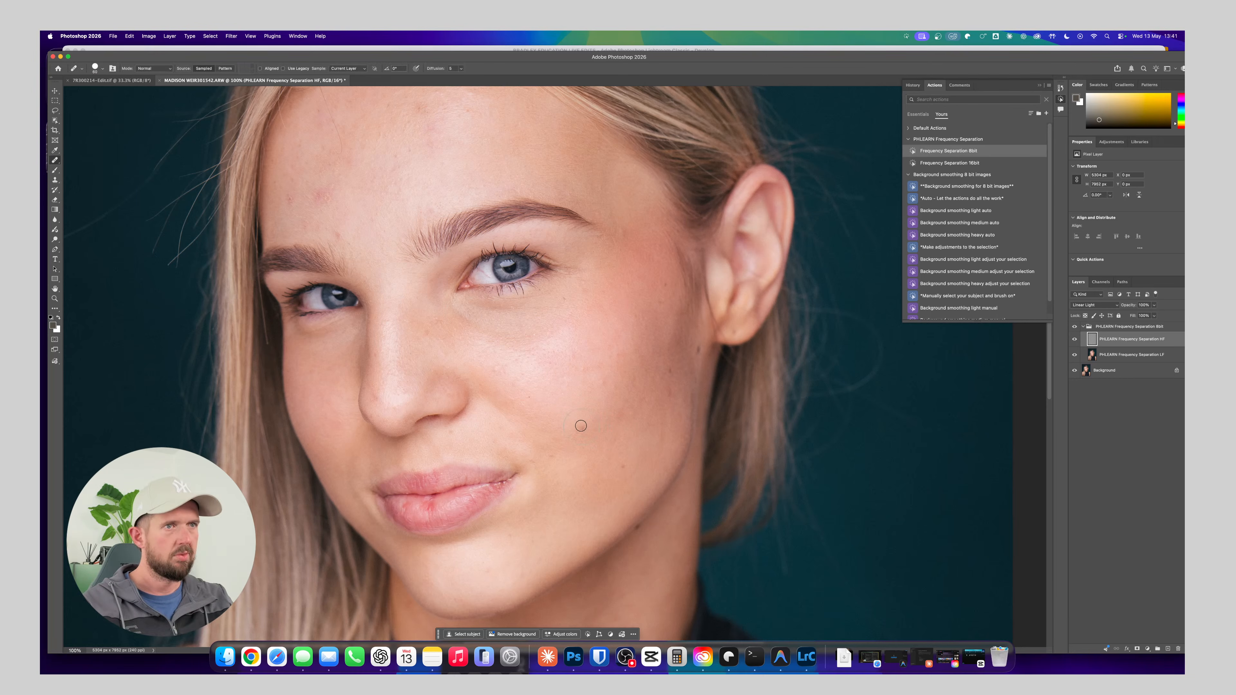
{"action": "left_click", "coordinate": [58, 180]}
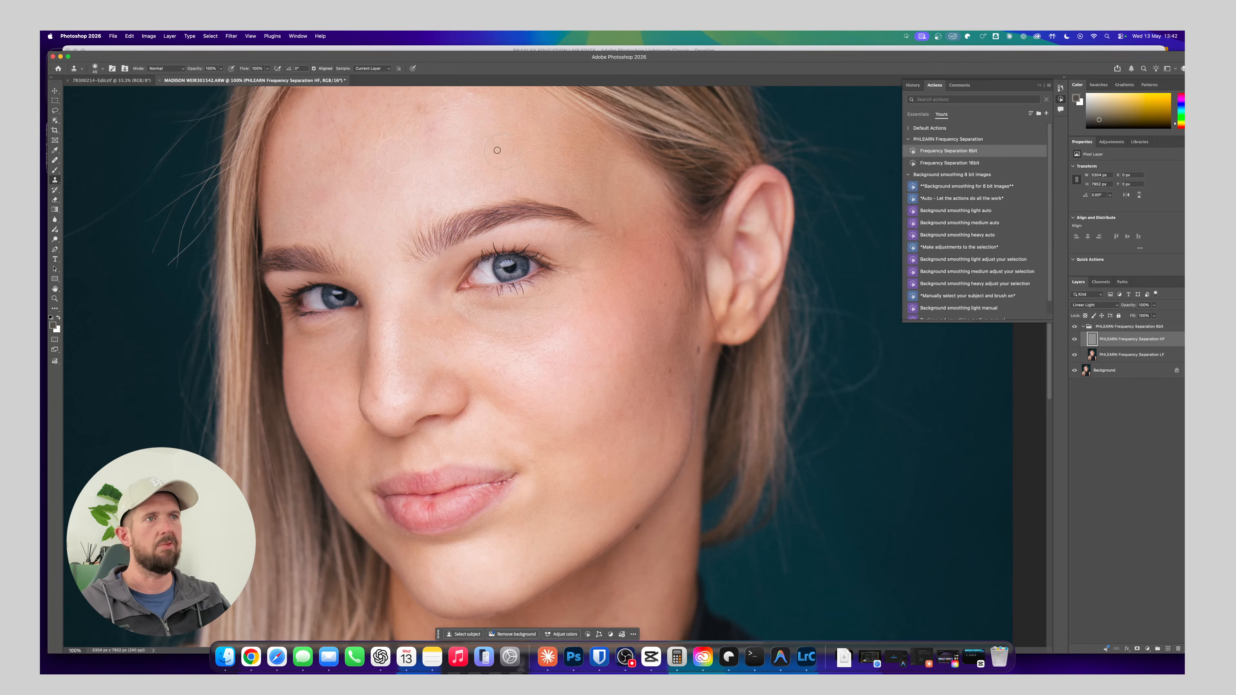
{"action": "left_click_drag", "start_coordinate": [408, 134], "coordinate": [418, 215]}
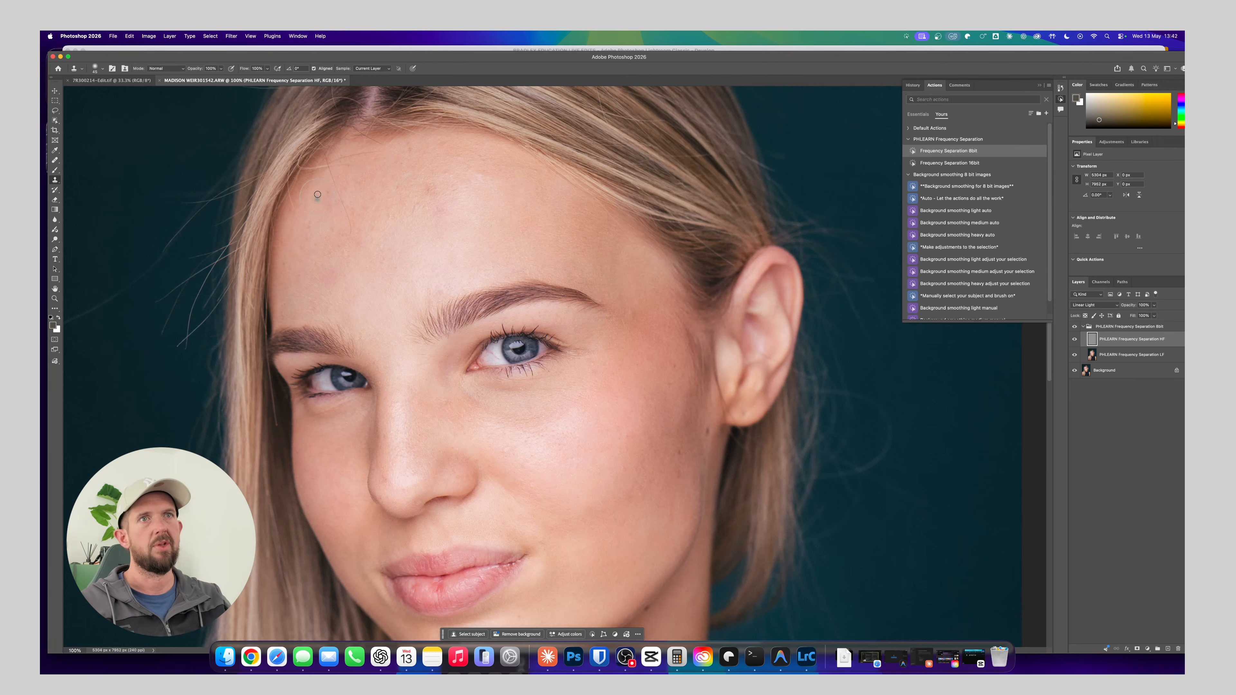
{"action": "left_click_drag", "start_coordinate": [321, 157], "coordinate": [332, 172]}
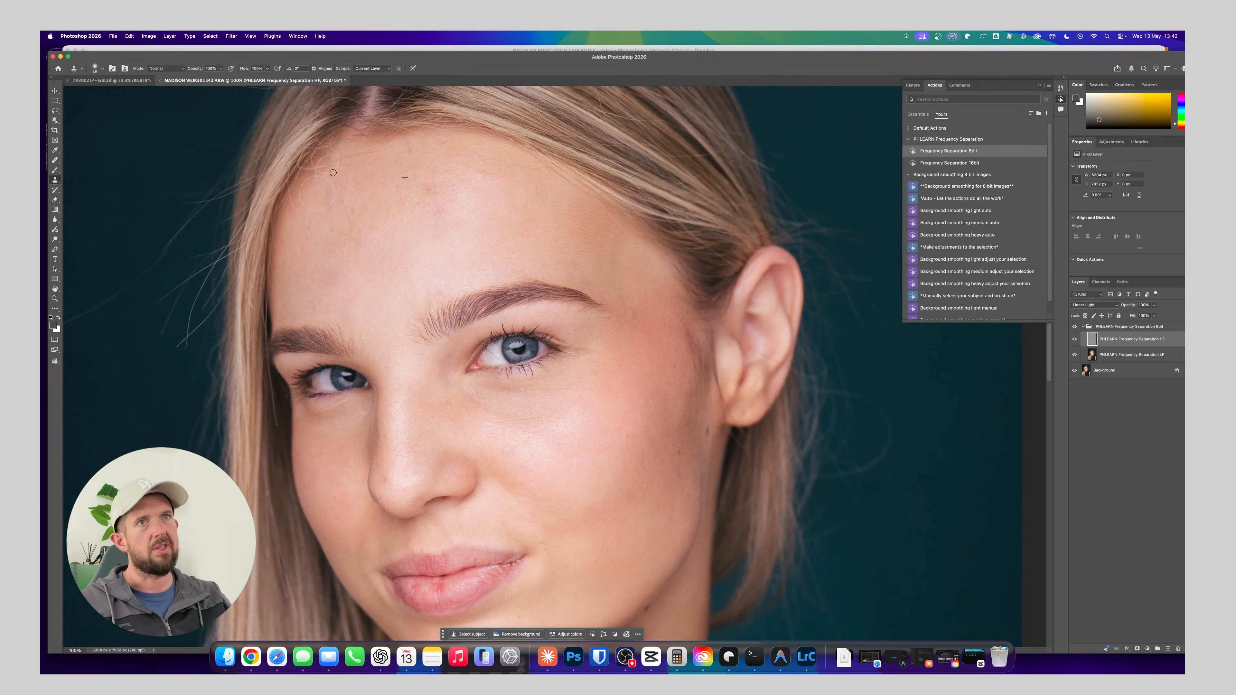
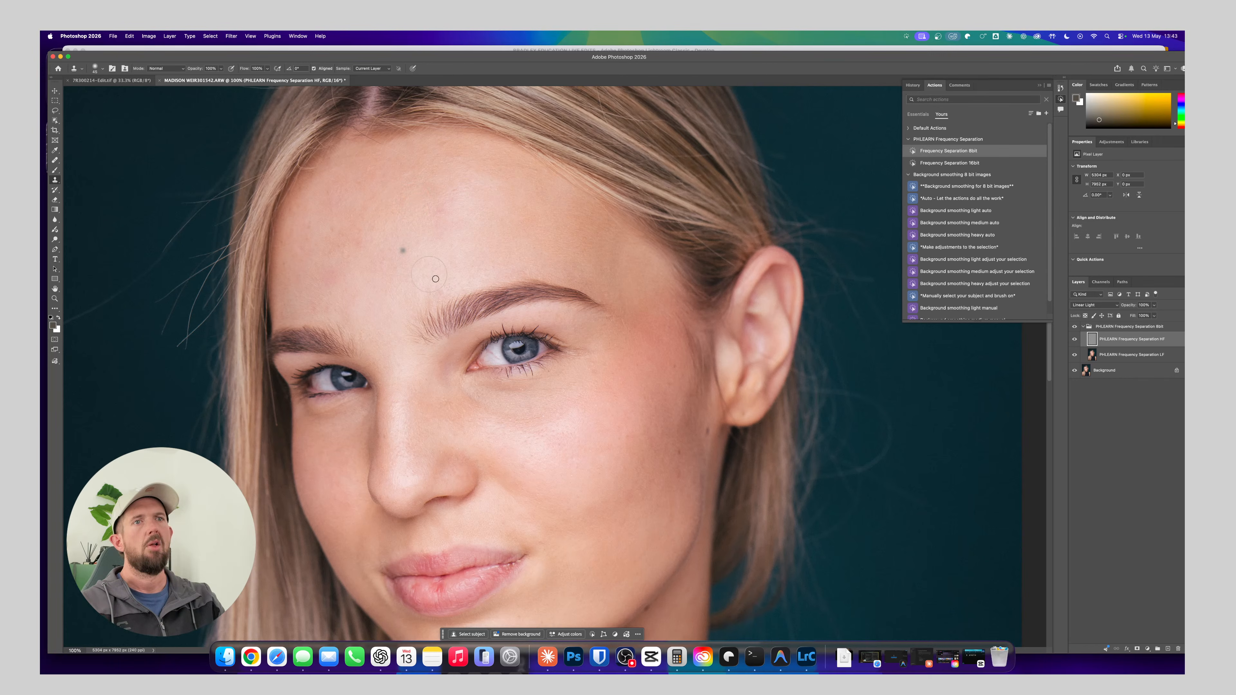
Clone clean skin texture over the small blemishes and visible pores on the cheek below the eye, working on the HF layer
{"action": "left_click_drag", "start_coordinate": [539, 432], "coordinate": [507, 375]}
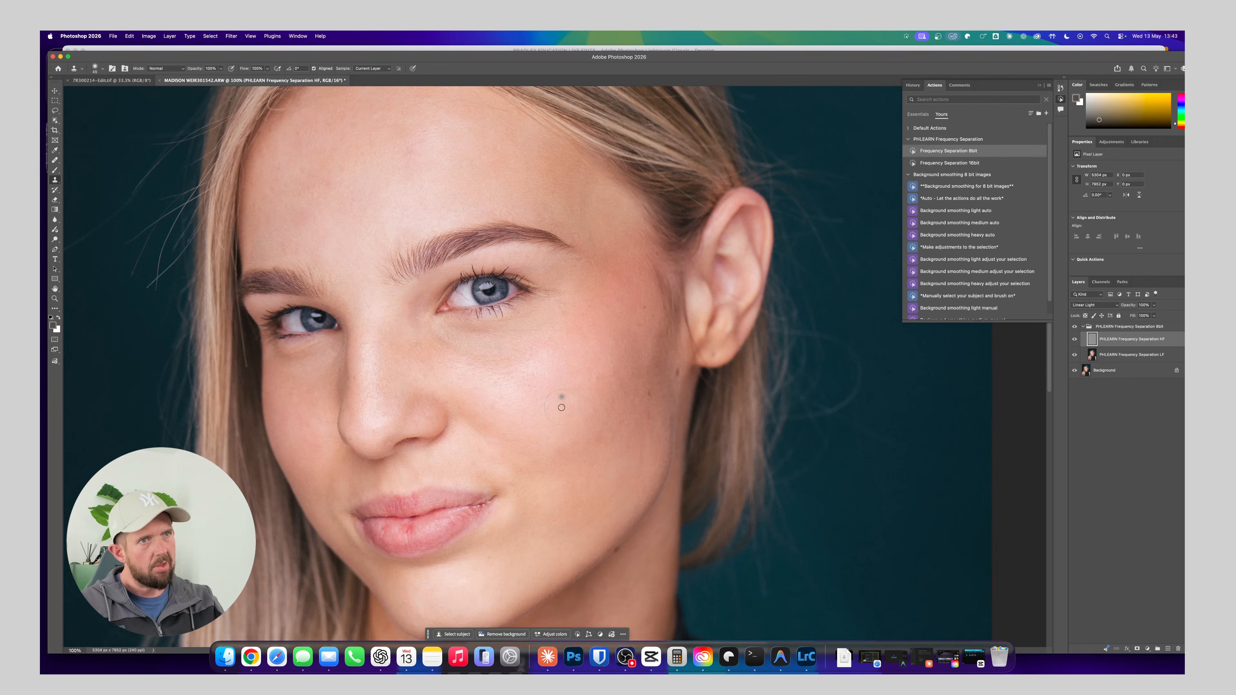
{"action": "key", "text": "super+plus"}
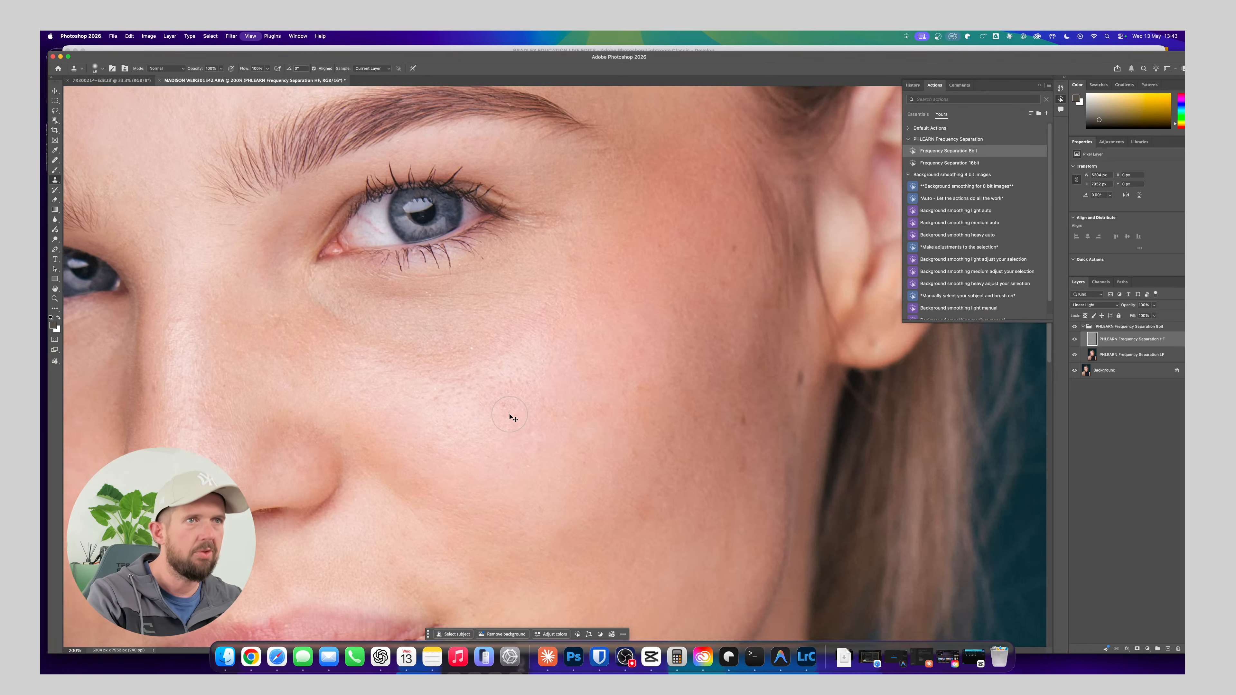
{"action": "key", "text": "super+plus"}
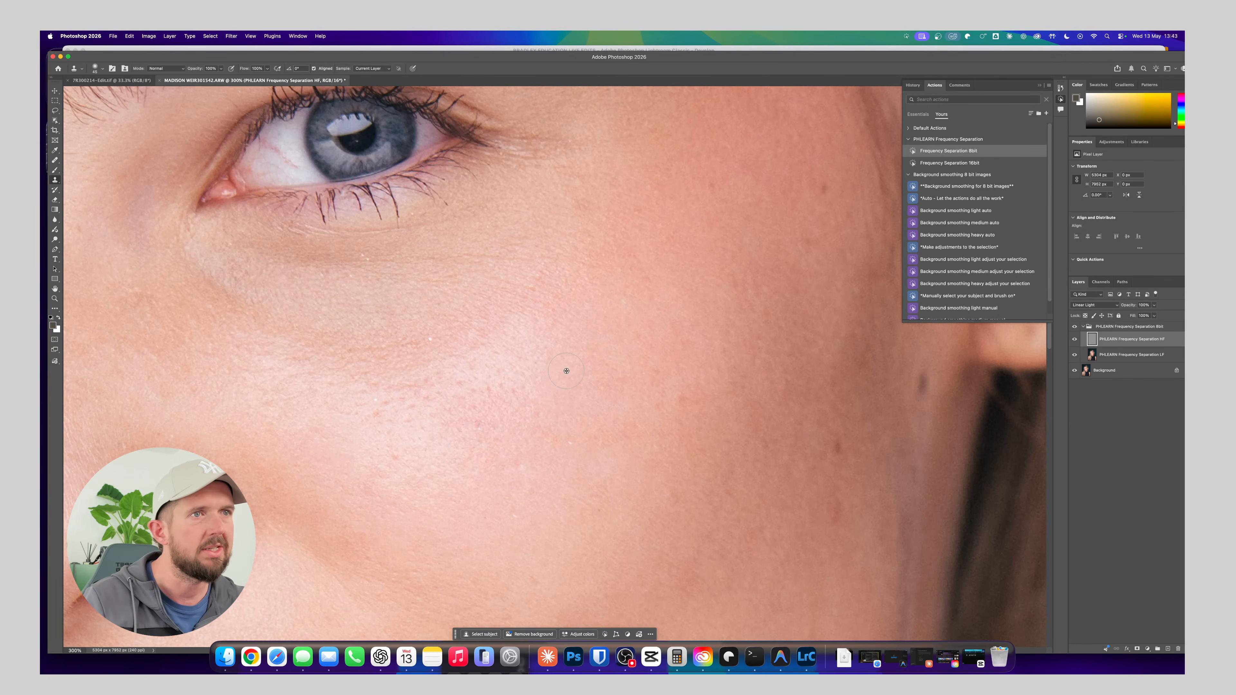
{"action": "left_click_drag", "start_coordinate": [462, 384], "coordinate": [477, 390]}
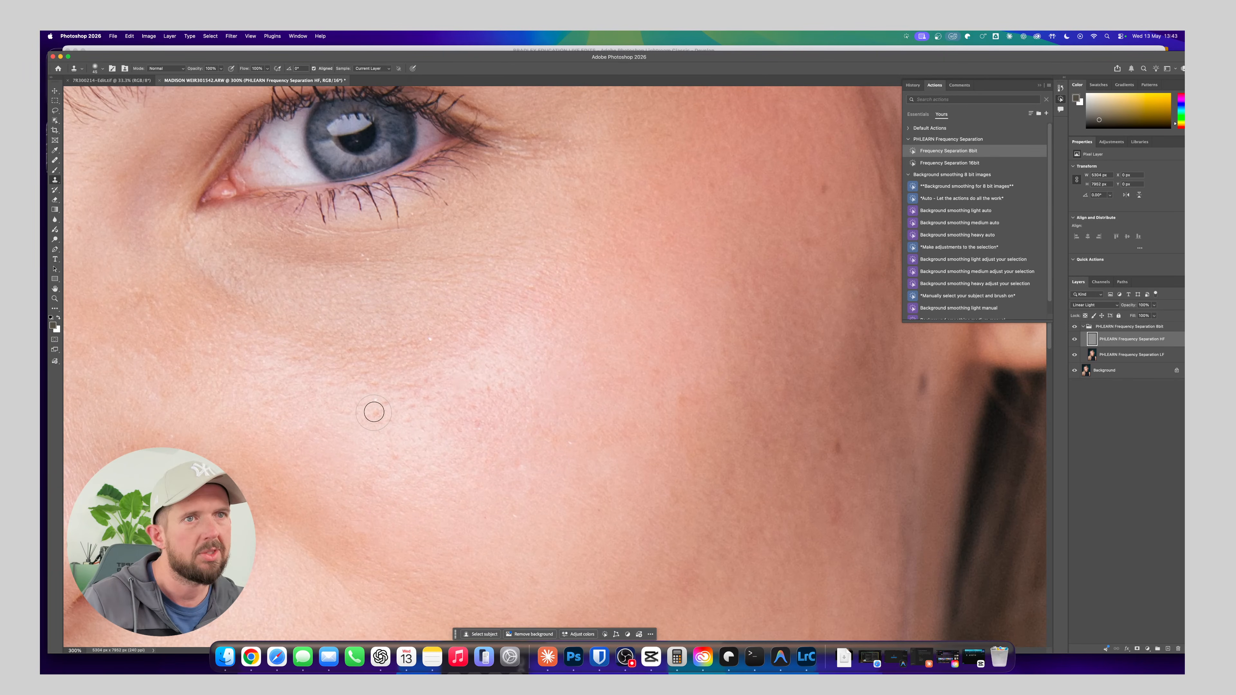
{"action": "mouse_move", "coordinate": [374, 412]}
{"action": "left_mouse_down"}
{"action": "mouse_move", "coordinate": [391, 415]}
{"action": "mouse_move", "coordinate": [401, 450]}
{"action": "left_mouse_up"}
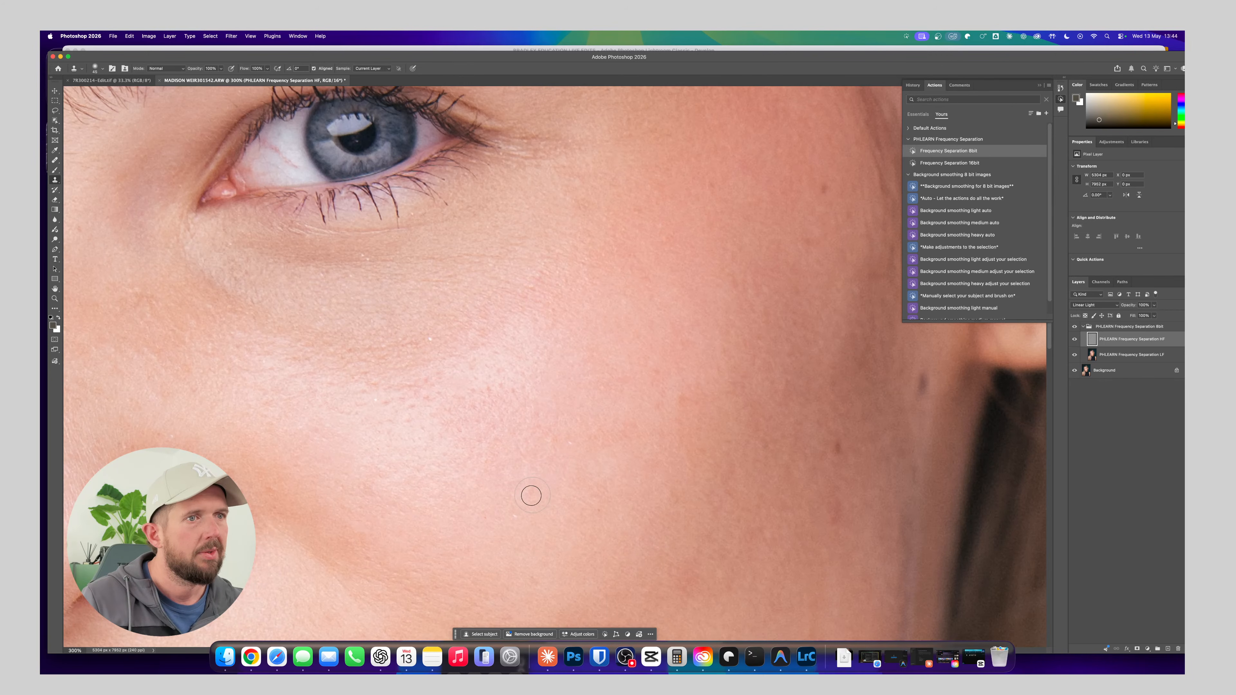
{"action": "left_click_drag", "start_coordinate": [670, 493], "coordinate": [675, 501]}
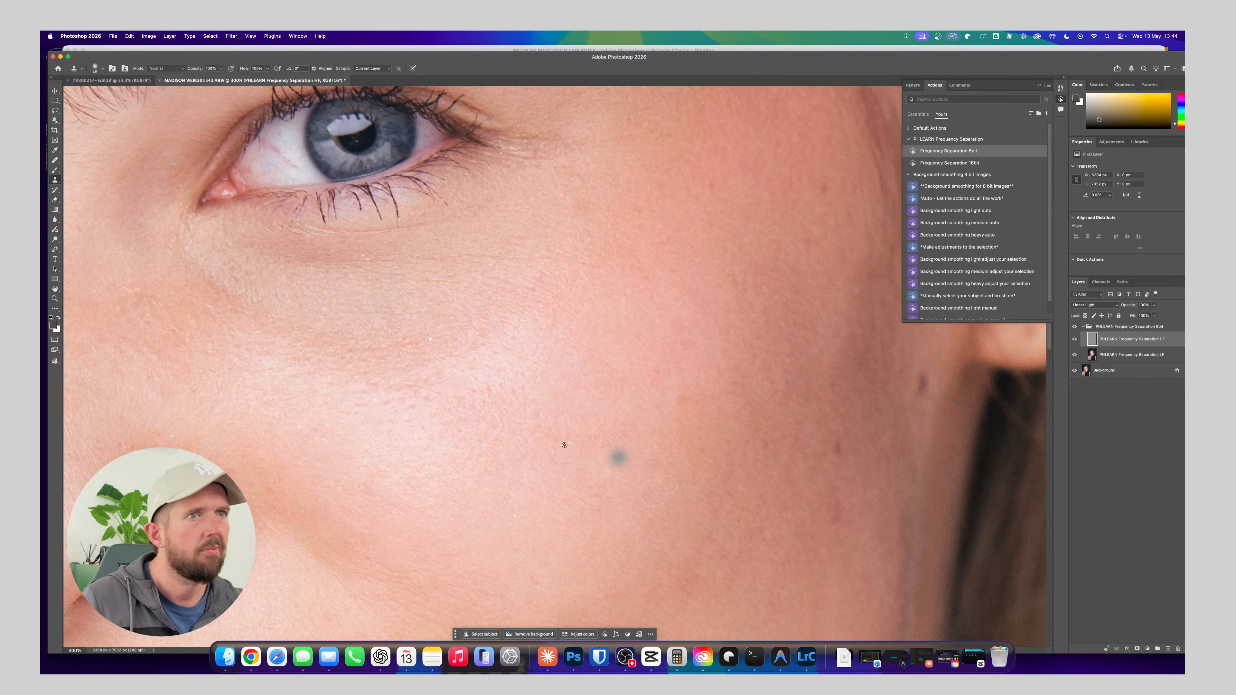
{"action": "left_click", "coordinate": [561, 445], "text": "alt"}
{"action": "mouse_move", "coordinate": [486, 395]}
{"action": "left_mouse_down"}
{"action": "mouse_move", "coordinate": [475, 394]}
{"action": "mouse_move", "coordinate": [516, 389]}
{"action": "left_mouse_up"}
{"action": "left_click", "coordinate": [455, 426], "text": "alt"}
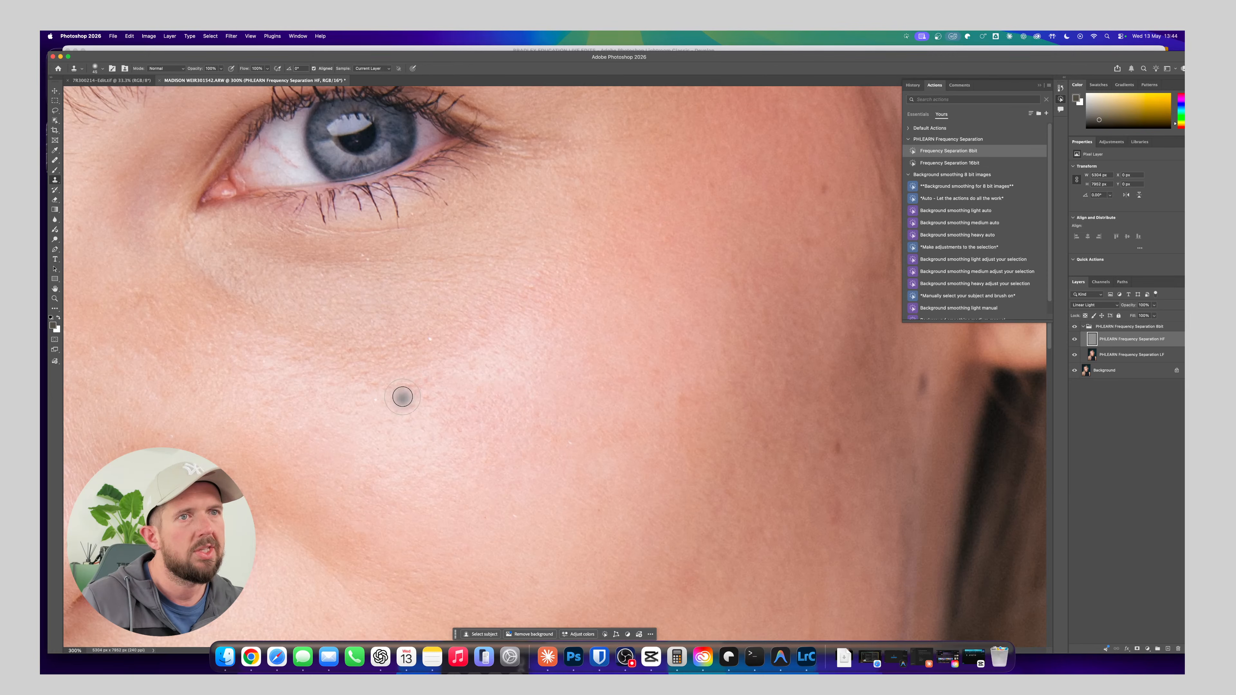
{"action": "left_click", "coordinate": [415, 403], "text": "alt"}
{"action": "left_click", "coordinate": [399, 414]}
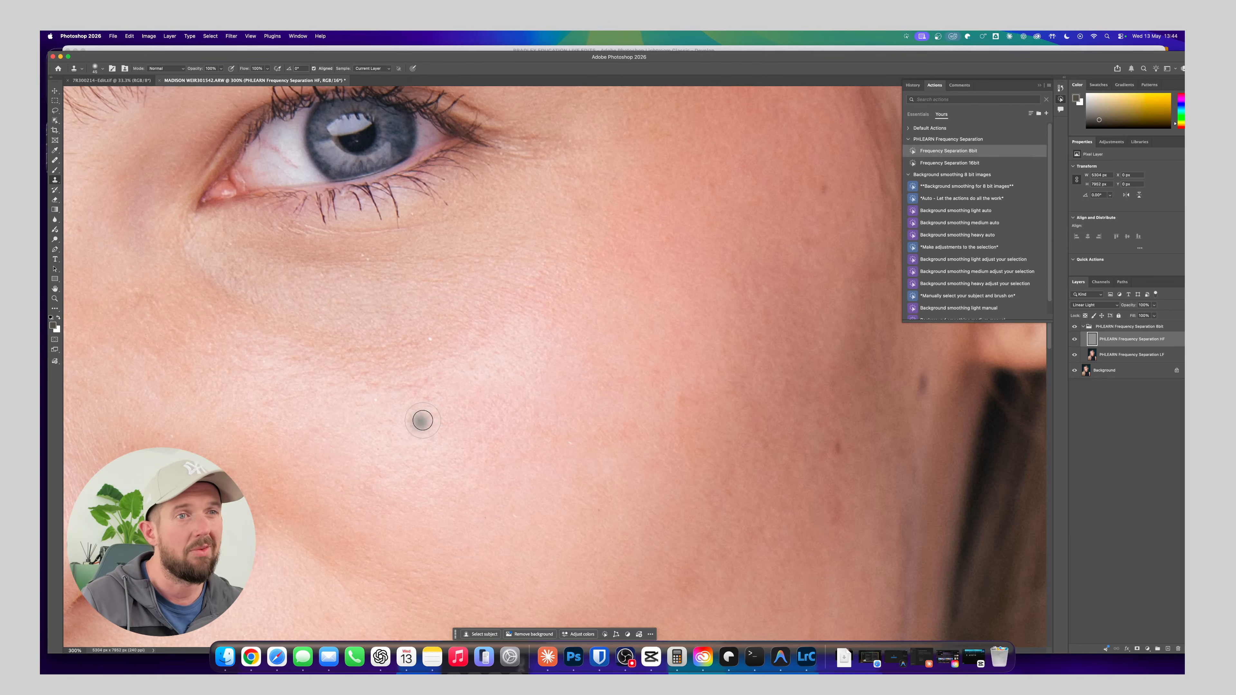
{"action": "left_click_drag", "start_coordinate": [423, 422], "coordinate": [432, 439]}
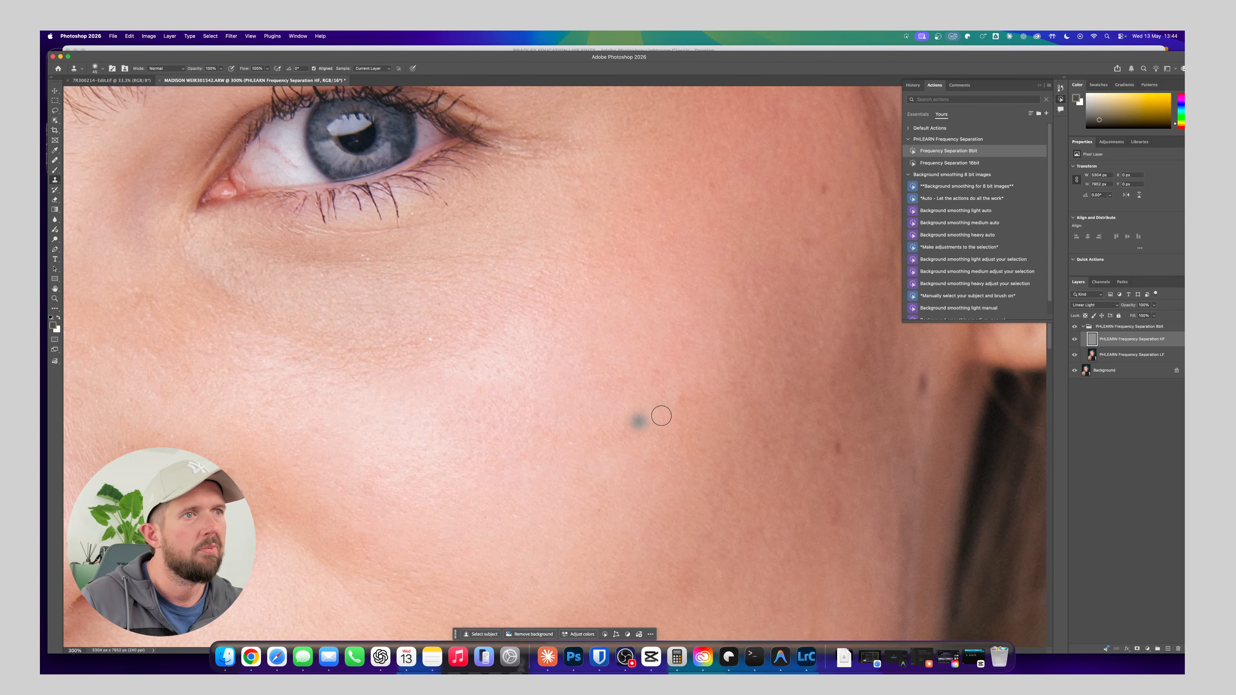
Duplicate the Background layer and move the copy above the Frequency Separation 8bit group
{"action": "left_click", "coordinate": [1106, 376]}
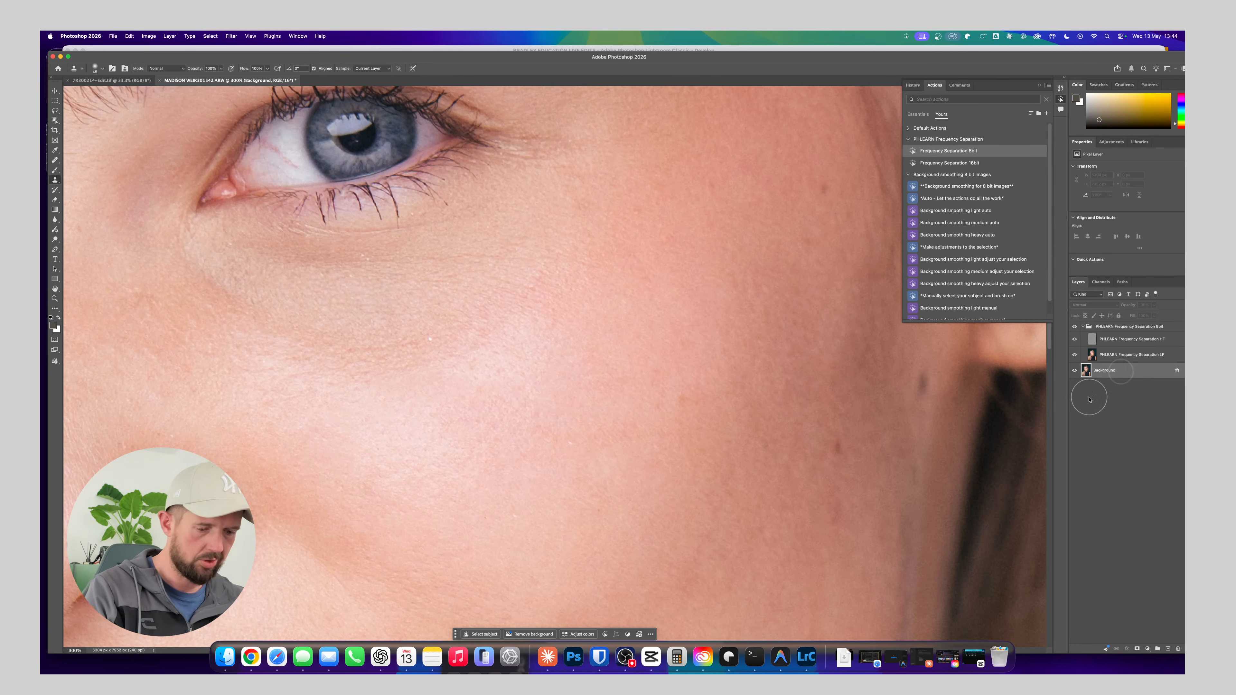
{"action": "key", "text": "super+j"}
{"action": "left_click_drag", "start_coordinate": [1120, 375], "coordinate": [1126, 322]}
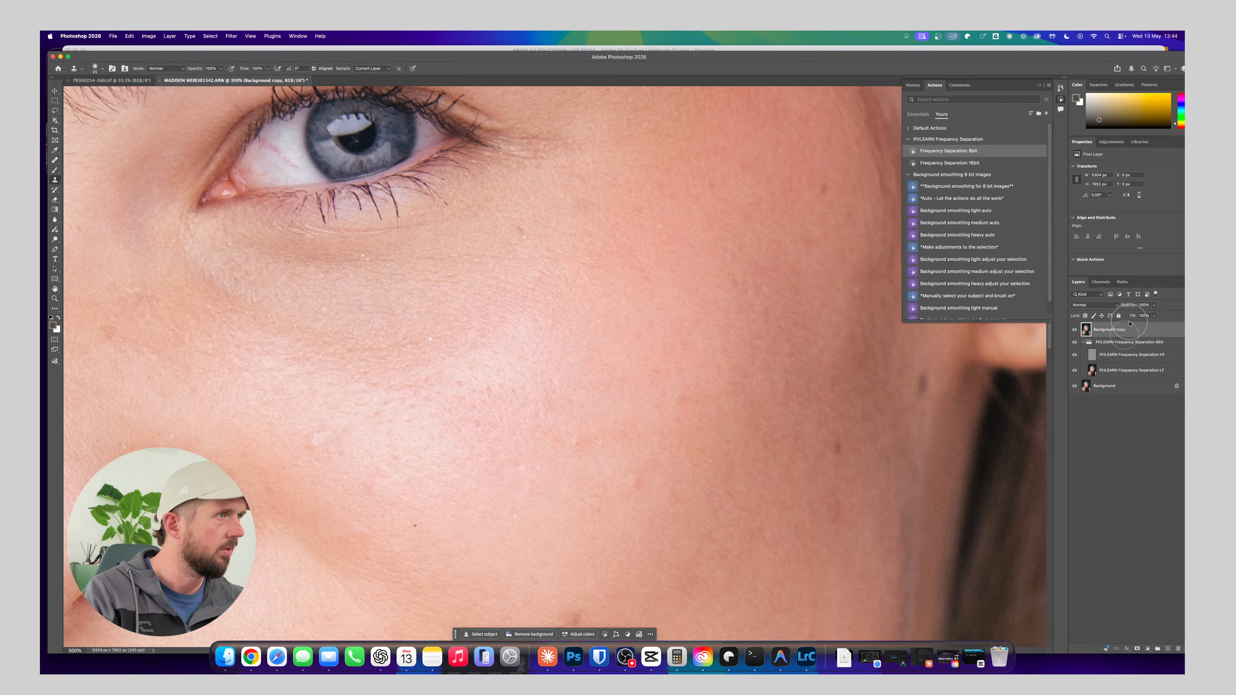
Apply a Gaussian Blur to the Background copy, adjusting the radius until the skin and facial details look heavily softened
{"action": "key", "text": "super+1"}
{"action": "key", "text": "super+minus"}
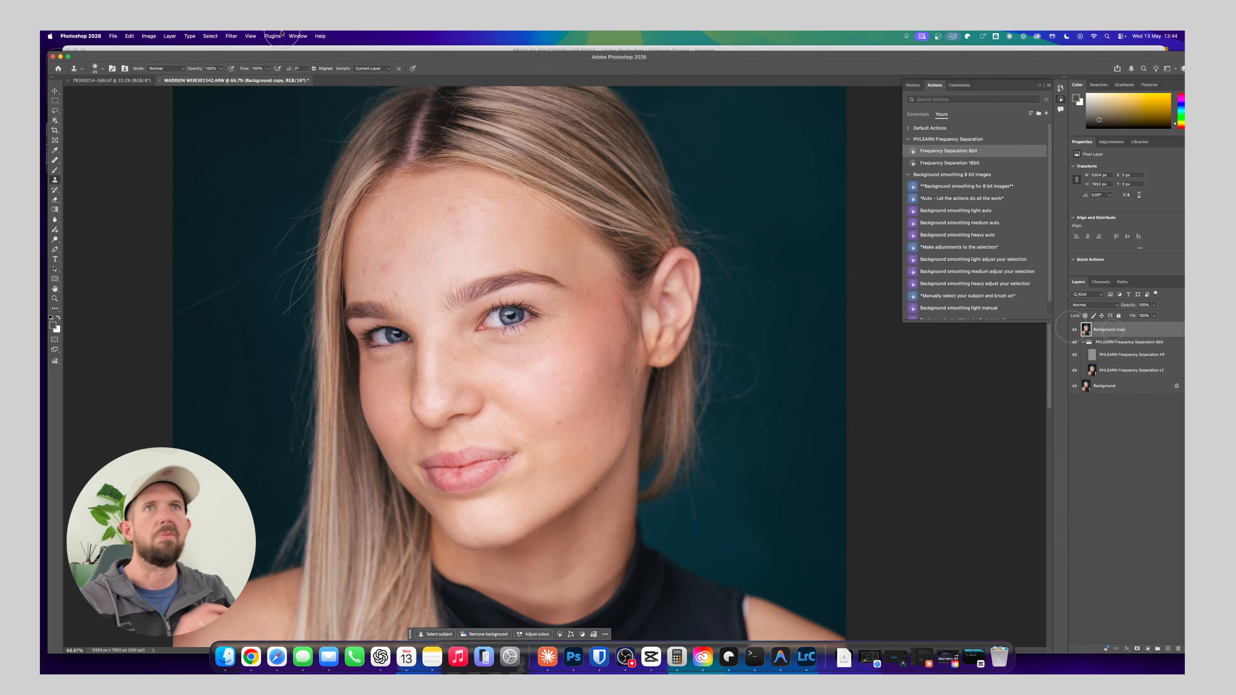
{"action": "left_click", "coordinate": [231, 36]}
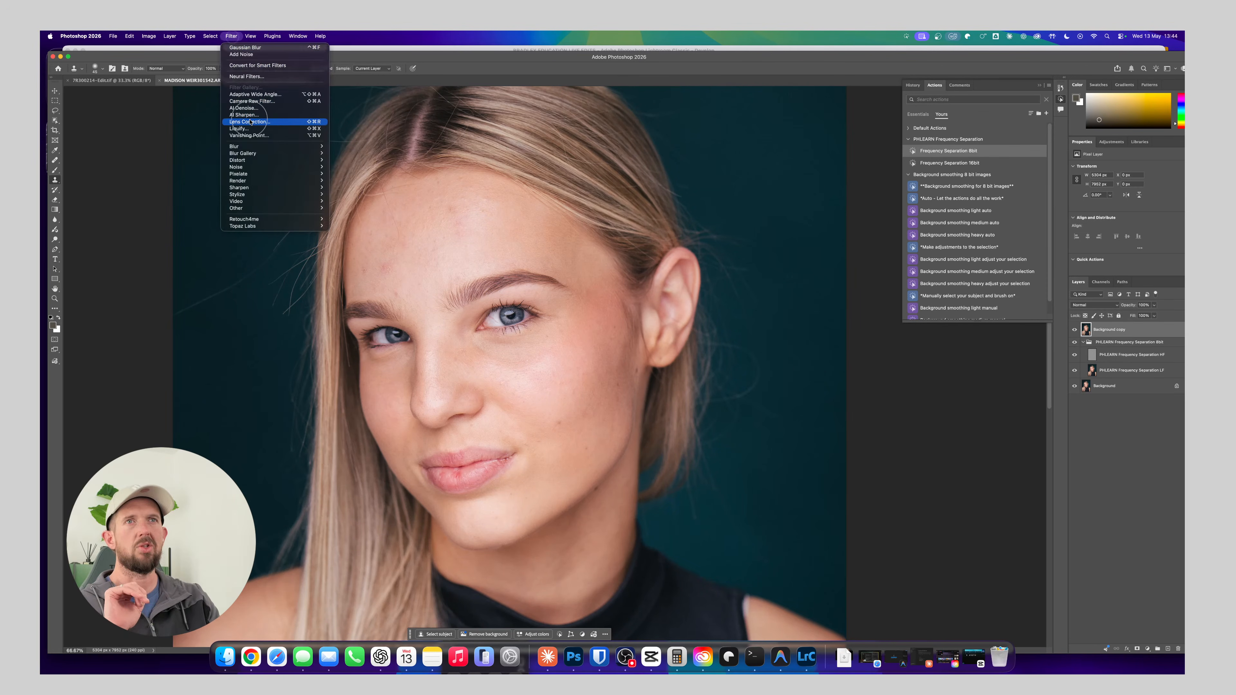
{"action": "mouse_move", "coordinate": [273, 146]}
{"action": "left_click", "coordinate": [365, 175]}
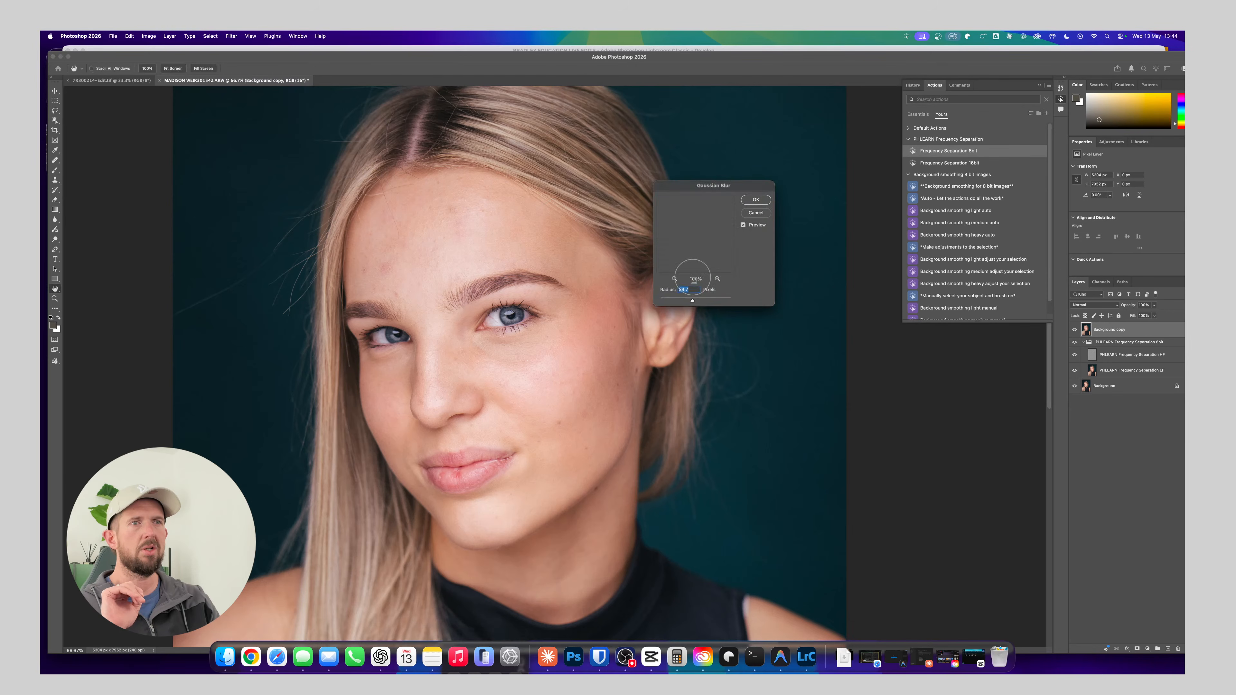
{"action": "left_click", "coordinate": [673, 300]}
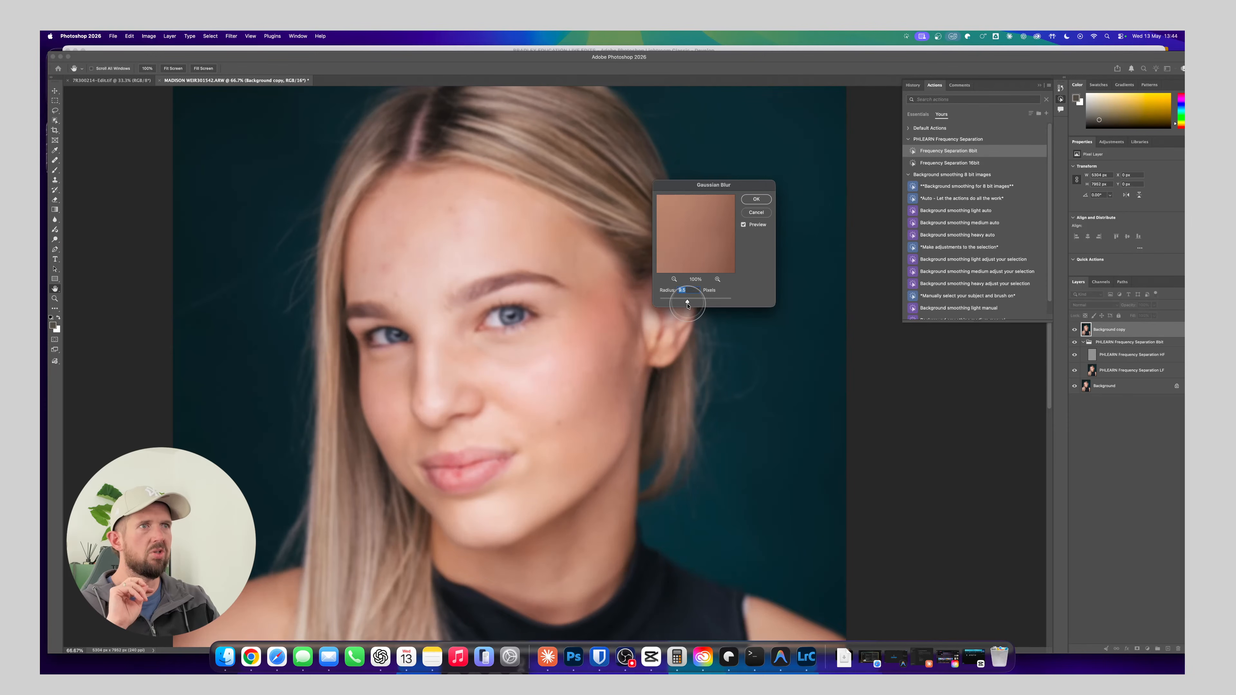
{"action": "left_click_drag", "start_coordinate": [691, 304], "coordinate": [691, 303]}
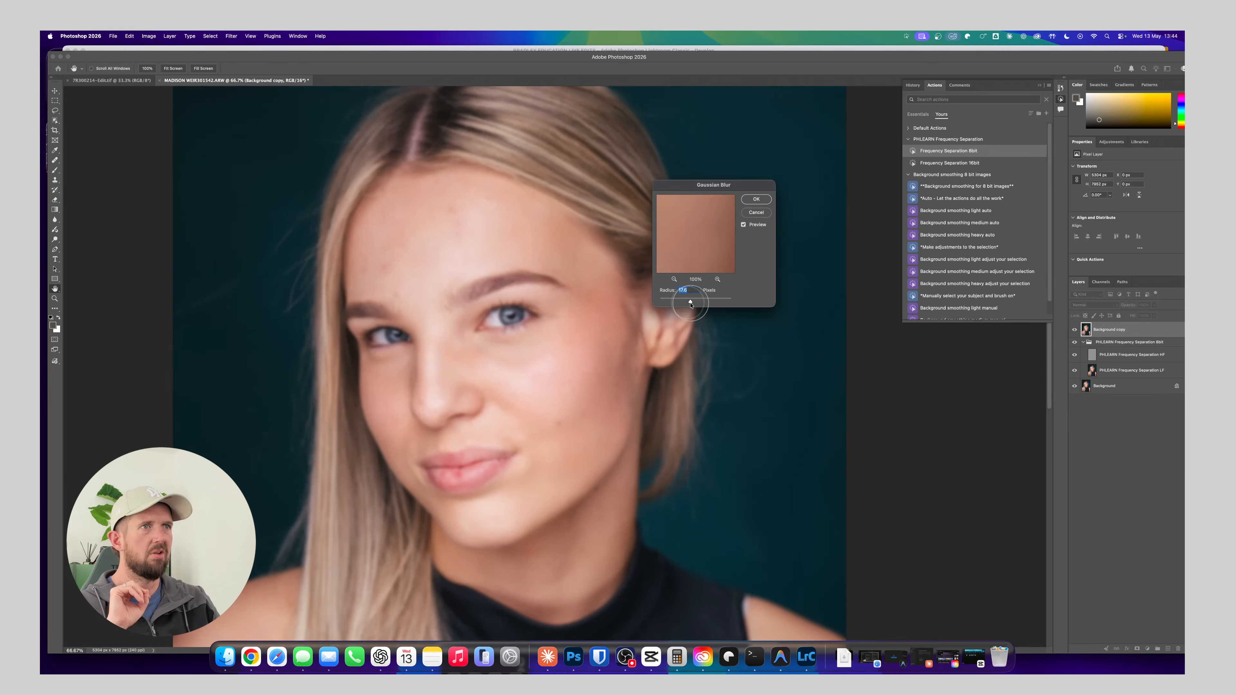
{"action": "key", "text": "Return"}
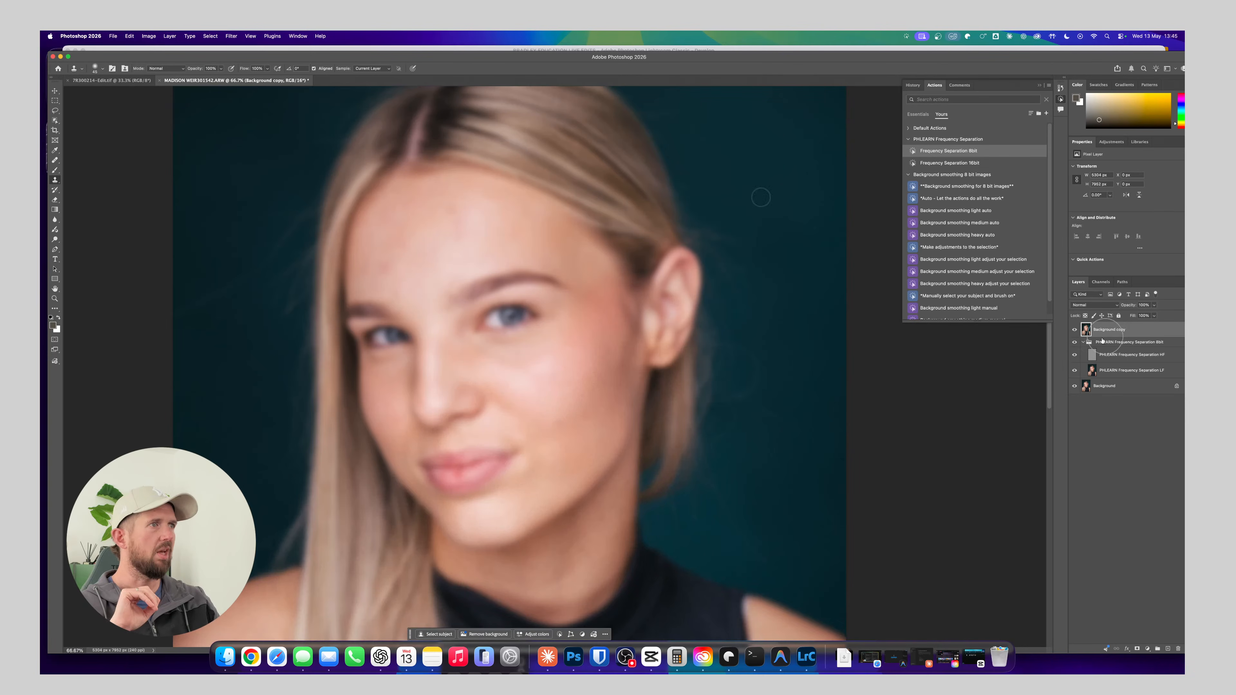
Add a white layer mask to the blurred copy, and set up the Brush tool with a higher opacity and a much smaller tip
{"action": "key", "text": "s"}
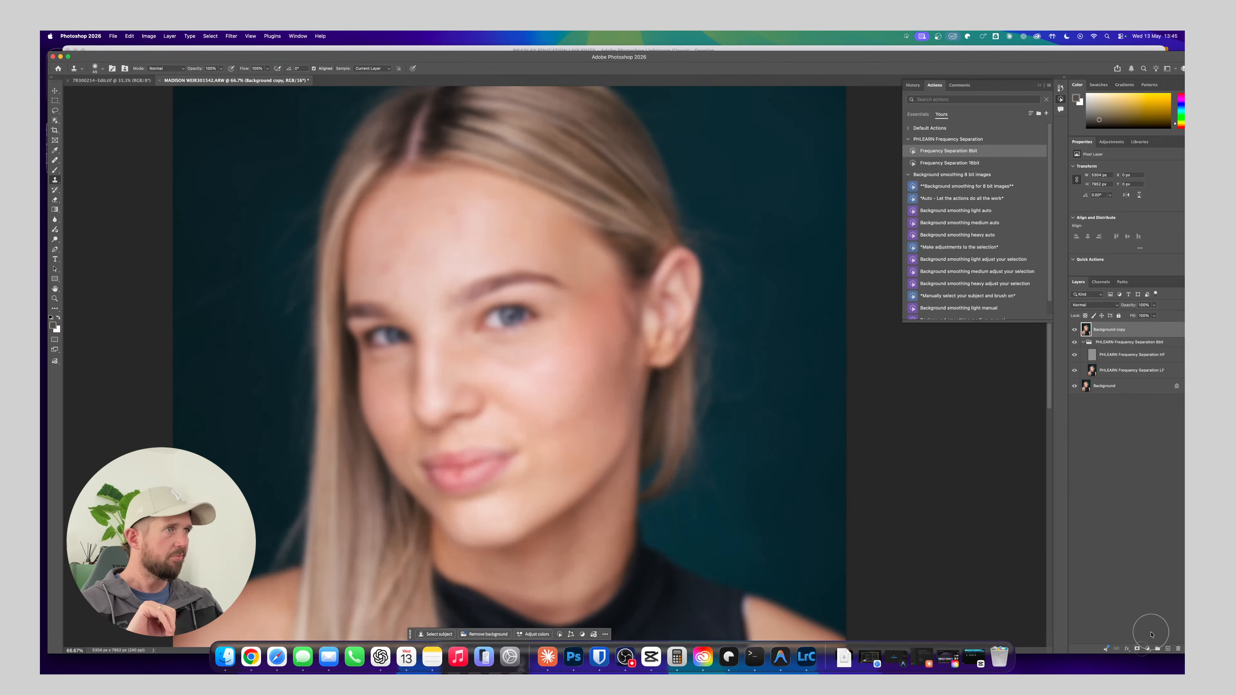
{"action": "left_click", "coordinate": [1137, 649]}
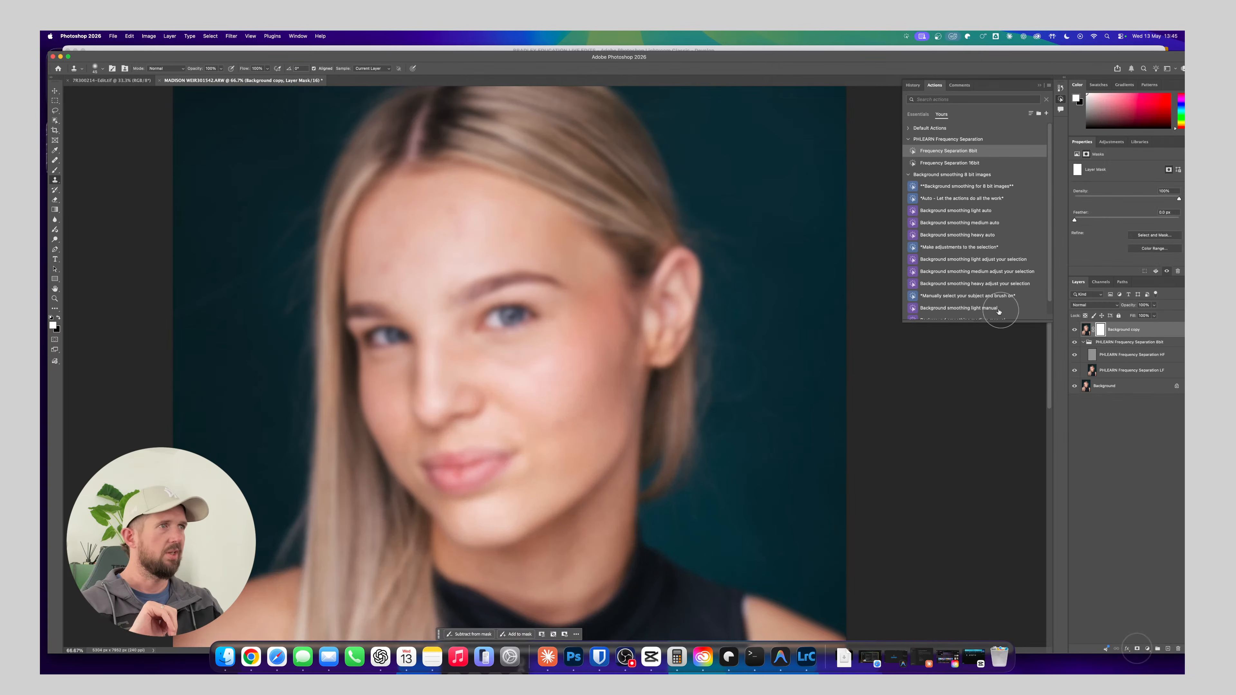
{"action": "key", "text": "b"}
{"action": "key", "text": "["}
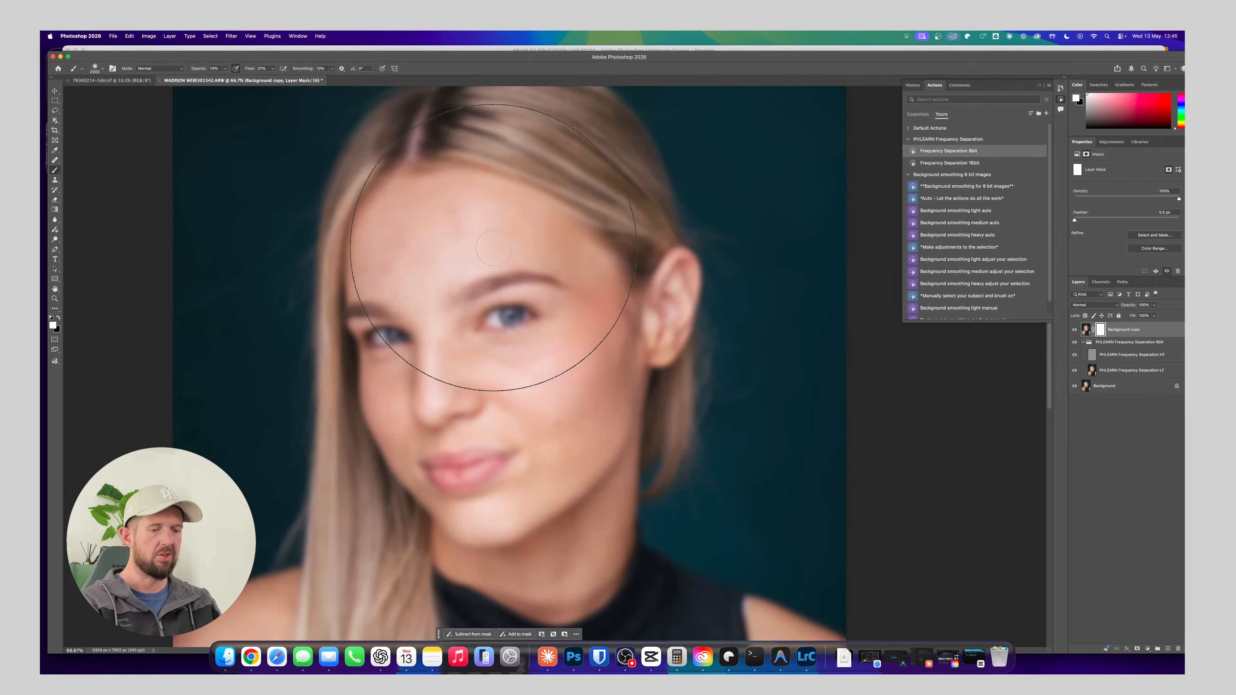
{"action": "mouse_move", "coordinate": [199, 69]}
{"action": "left_mouse_down"}
{"action": "mouse_move", "coordinate": [187, 70]}
{"action": "mouse_move", "coordinate": [204, 70]}
{"action": "left_mouse_up"}
{"action": "key", "text": "["}
{"action": "key", "text": "["}
{"action": "key", "text": "["}
{"action": "key", "text": "["}
{"action": "key", "text": "["}
{"action": "key", "text": "["}
{"action": "key", "text": "["}
{"action": "key", "text": "["}
{"action": "key", "text": "["}
{"action": "key", "text": "["}
{"action": "key", "text": "["}
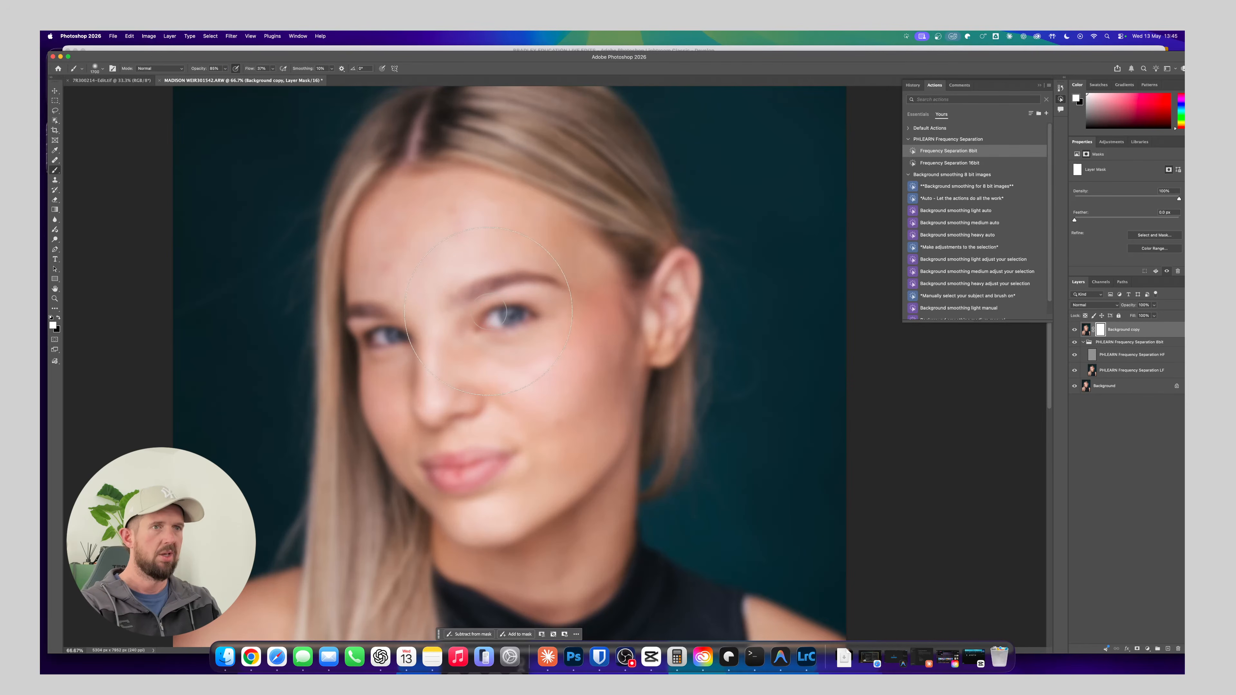
{"action": "key", "text": "["}
{"action": "key", "text": "["}
{"action": "key", "text": "["}
{"action": "key", "text": "["}
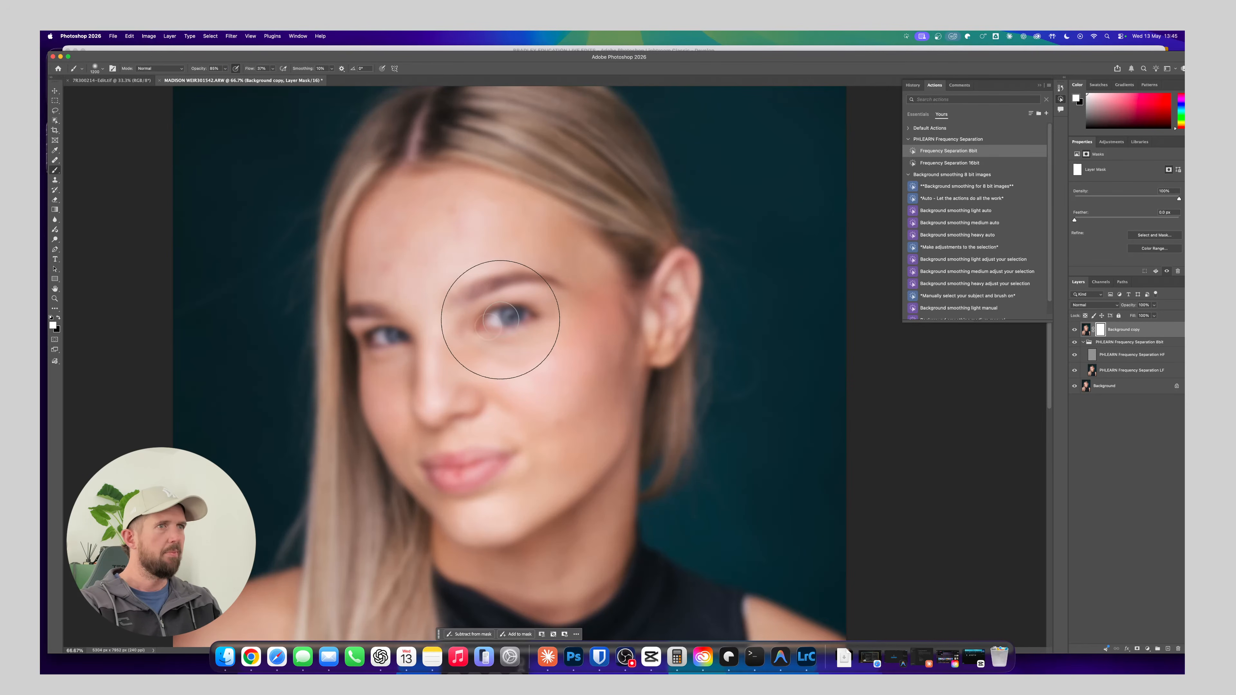
Paint black on the blurred copy's mask over both eyes, the eyebrows and the lips to bring back their sharp detail
{"action": "key", "text": "z"}
{"action": "scroll", "coordinate": [503, 315], "scroll_direction": "down", "scroll_amount": 3}
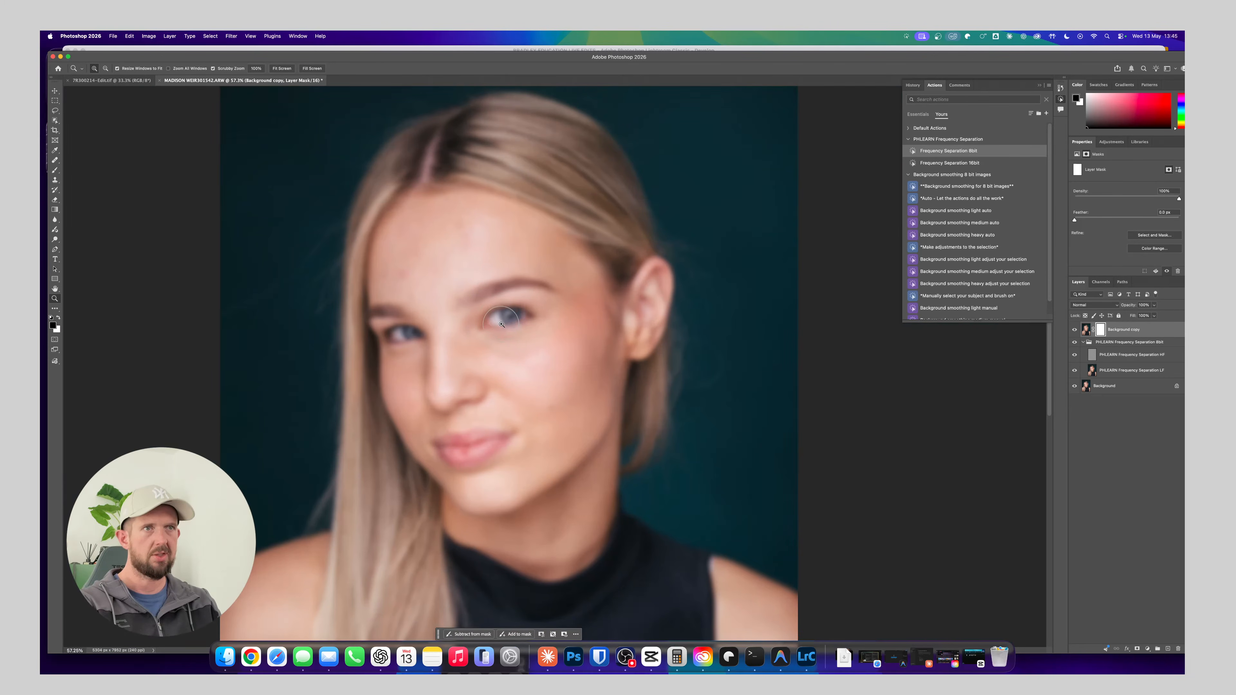
{"action": "key", "text": "b"}
{"action": "key", "text": "x"}
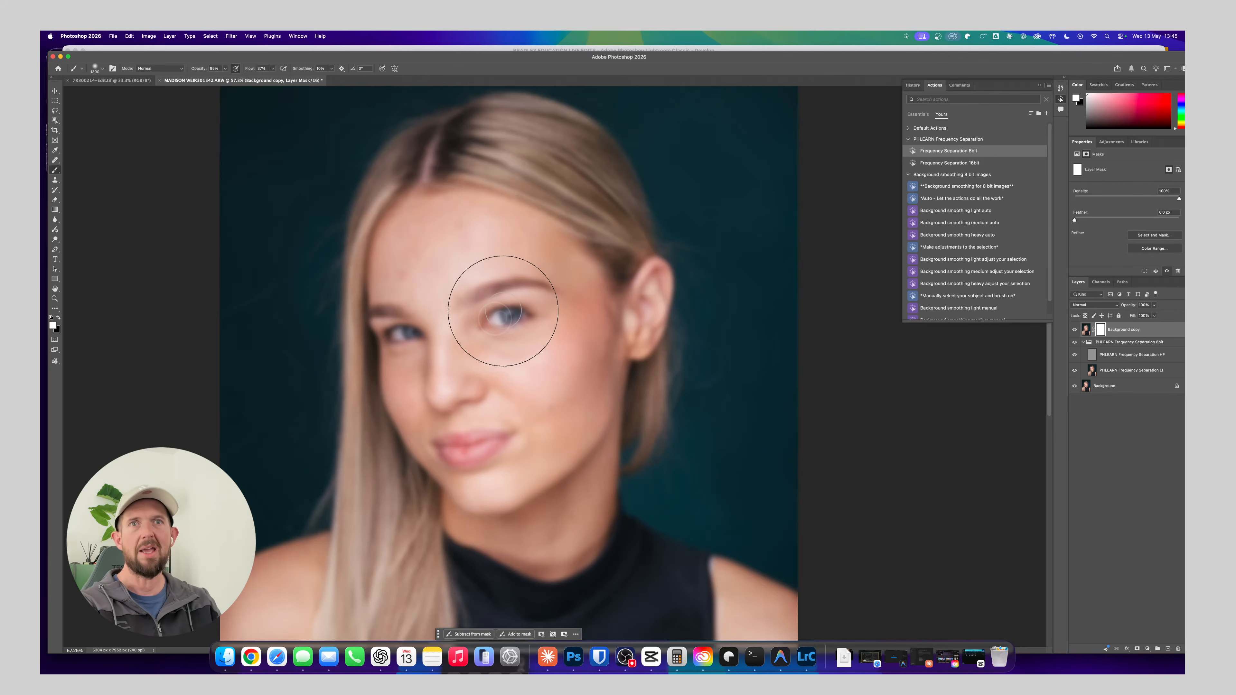
{"action": "key", "text": "x"}
{"action": "mouse_move", "coordinate": [503, 318]}
{"action": "left_mouse_down"}
{"action": "mouse_move", "coordinate": [491, 320]}
{"action": "mouse_move", "coordinate": [523, 320]}
{"action": "mouse_move", "coordinate": [375, 329]}
{"action": "mouse_move", "coordinate": [404, 337]}
{"action": "left_mouse_up"}
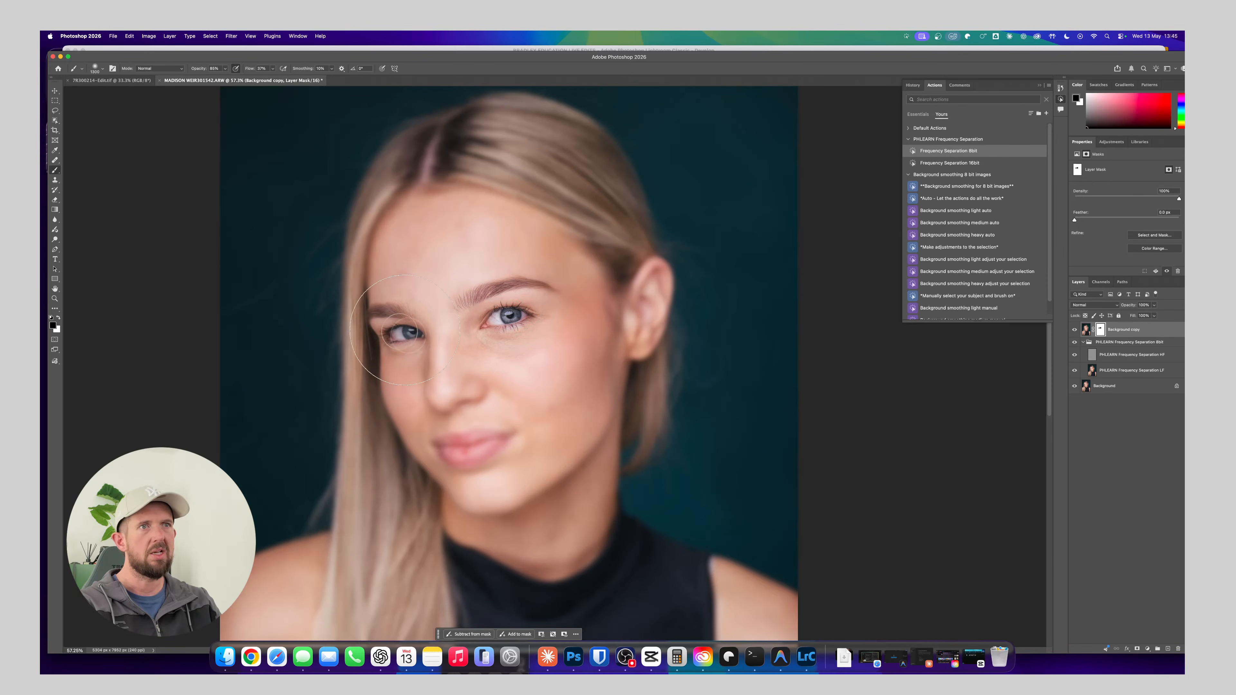
{"action": "mouse_move", "coordinate": [468, 445]}
{"action": "left_mouse_down"}
{"action": "mouse_move", "coordinate": [452, 444]}
{"action": "mouse_move", "coordinate": [489, 436]}
{"action": "mouse_move", "coordinate": [451, 441]}
{"action": "mouse_move", "coordinate": [455, 455]}
{"action": "mouse_move", "coordinate": [494, 444]}
{"action": "left_mouse_up"}
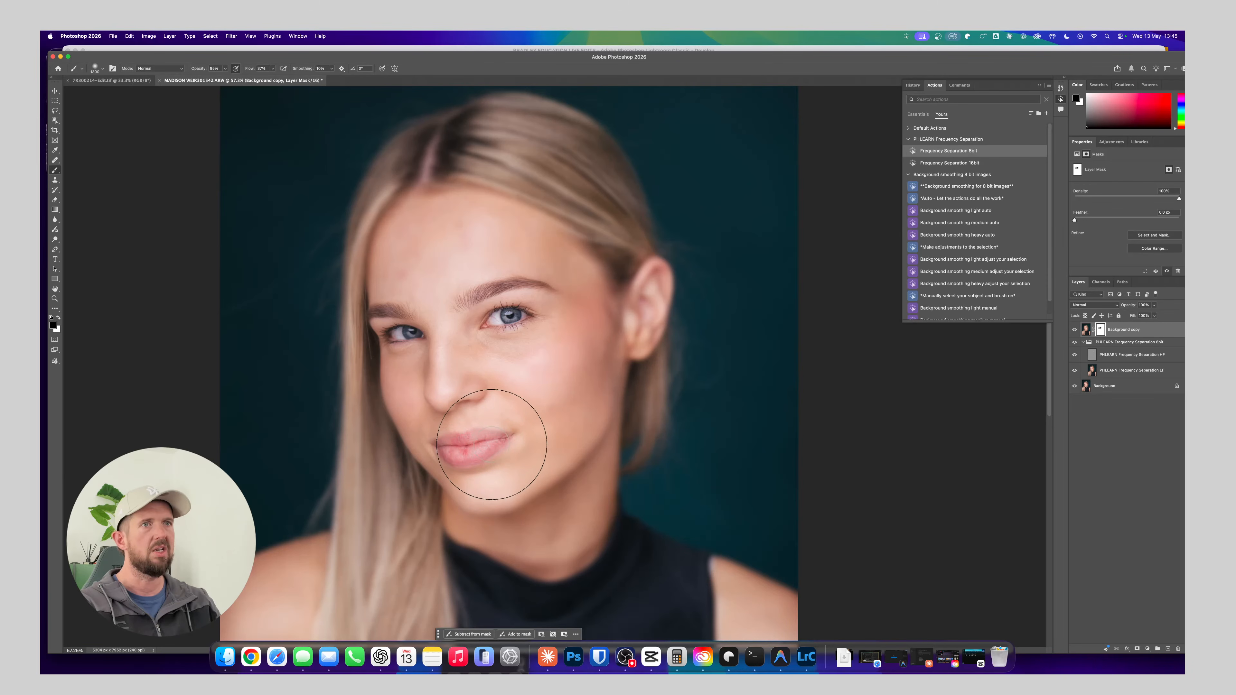
Paint black on the blurred copy's mask over the hair from the crown down its length to restore its sharpness
{"action": "mouse_move", "coordinate": [501, 171]}
{"action": "left_mouse_down"}
{"action": "mouse_move", "coordinate": [586, 206]}
{"action": "mouse_move", "coordinate": [499, 142]}
{"action": "mouse_move", "coordinate": [531, 142]}
{"action": "mouse_move", "coordinate": [502, 130]}
{"action": "mouse_move", "coordinate": [545, 142]}
{"action": "mouse_move", "coordinate": [632, 226]}
{"action": "left_mouse_up"}
{"action": "left_click_drag", "start_coordinate": [545, 158], "coordinate": [607, 214]}
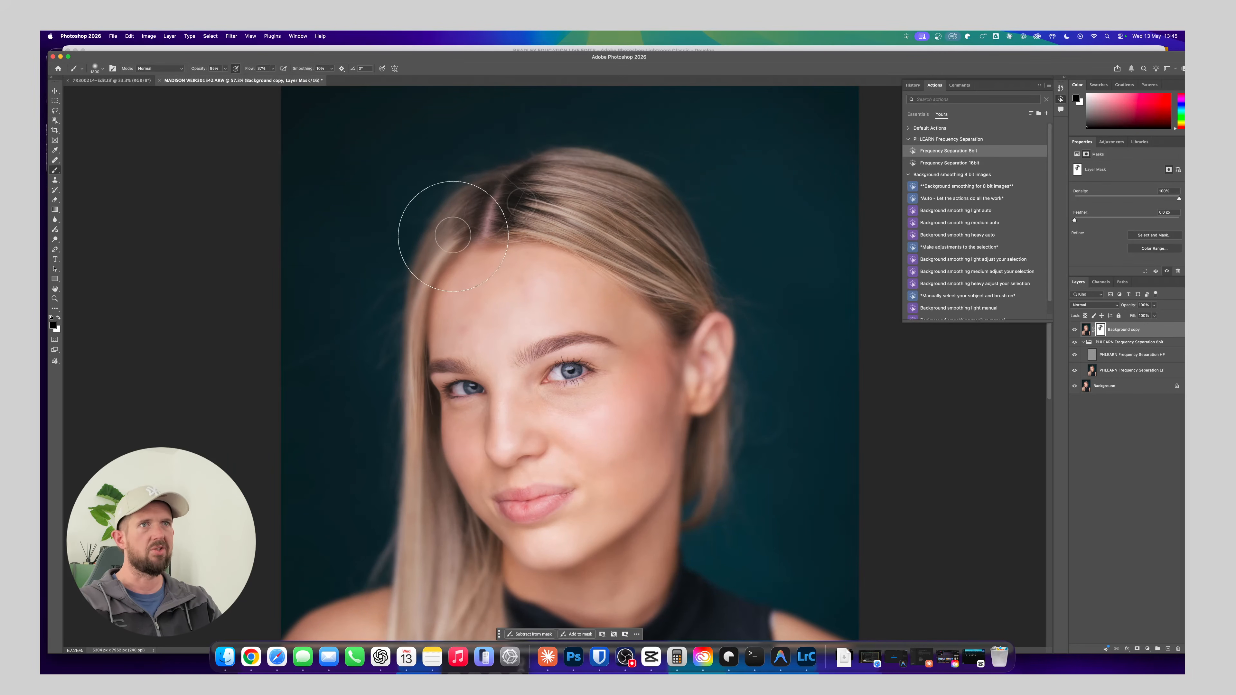
{"action": "left_click_drag", "start_coordinate": [386, 412], "coordinate": [331, 224]}
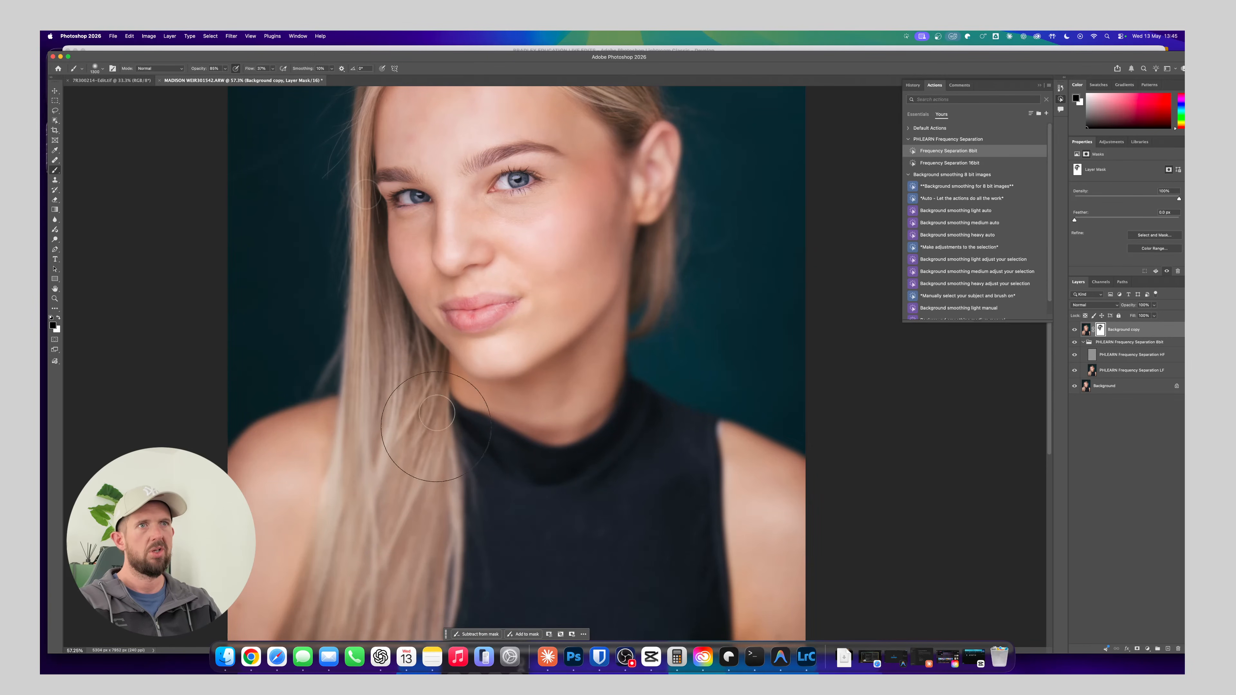
{"action": "left_click_drag", "start_coordinate": [601, 307], "coordinate": [579, 392]}
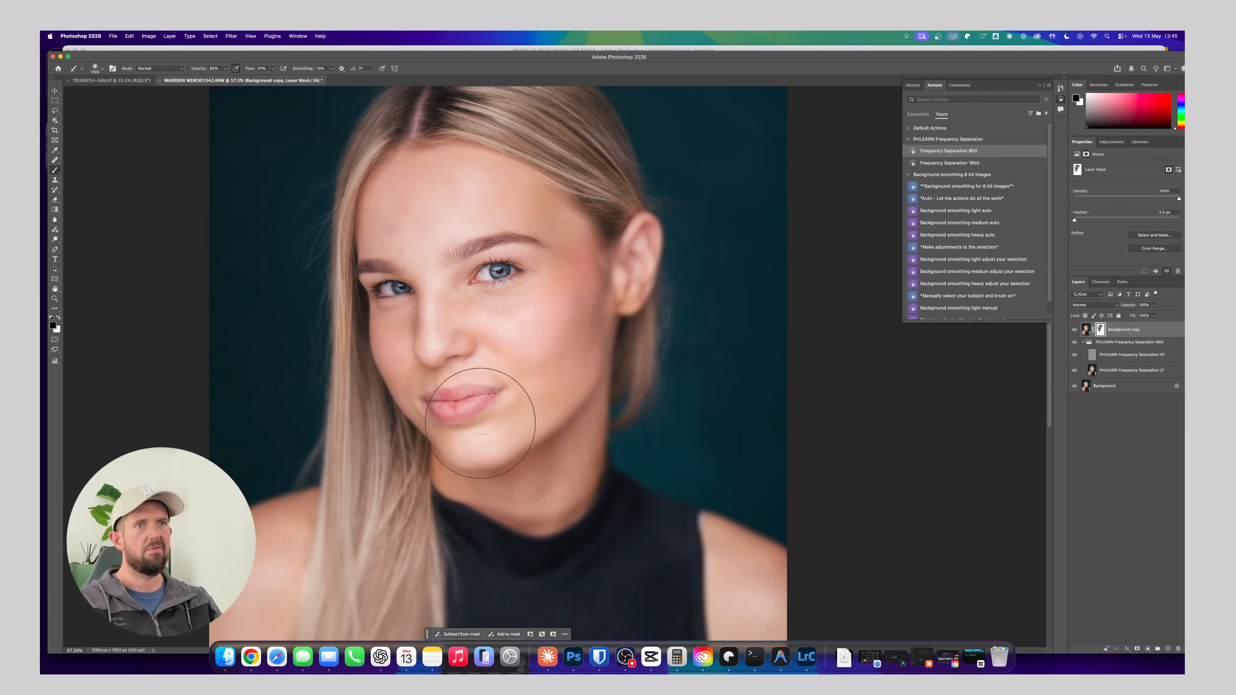
{"action": "key", "text": "super+minus"}
{"action": "key", "text": "super+minus"}
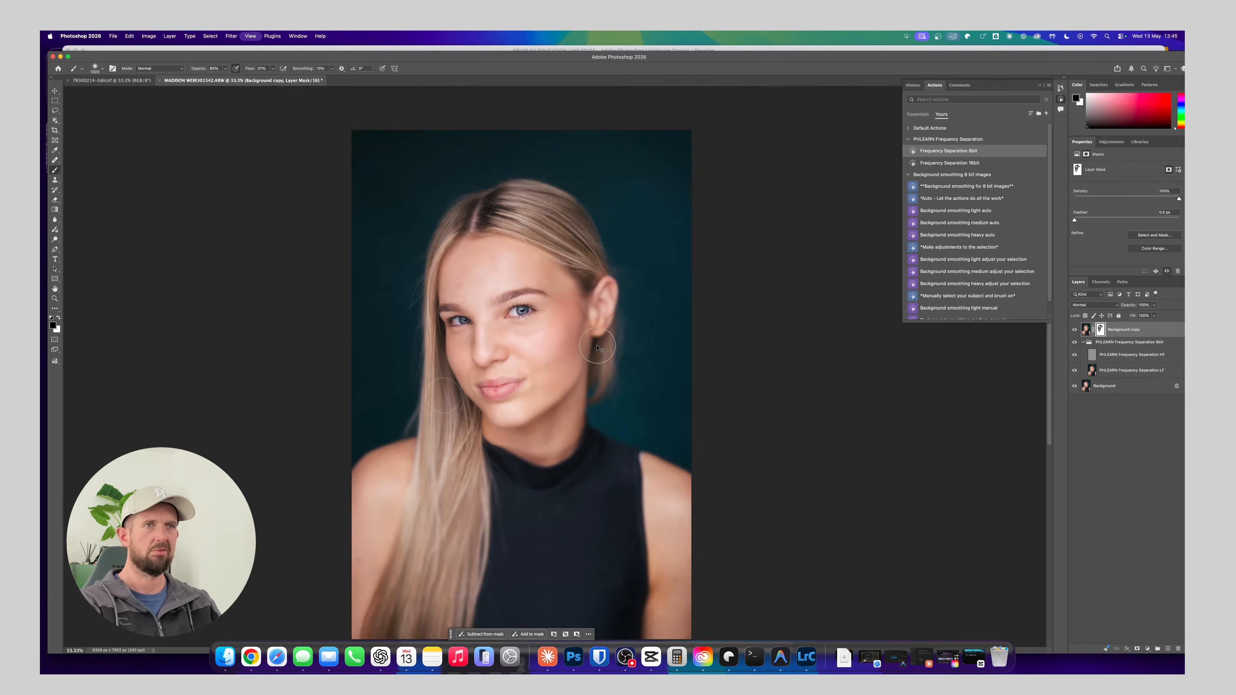
{"action": "key", "text": "super+plus"}
{"action": "key", "text": "super+plus"}
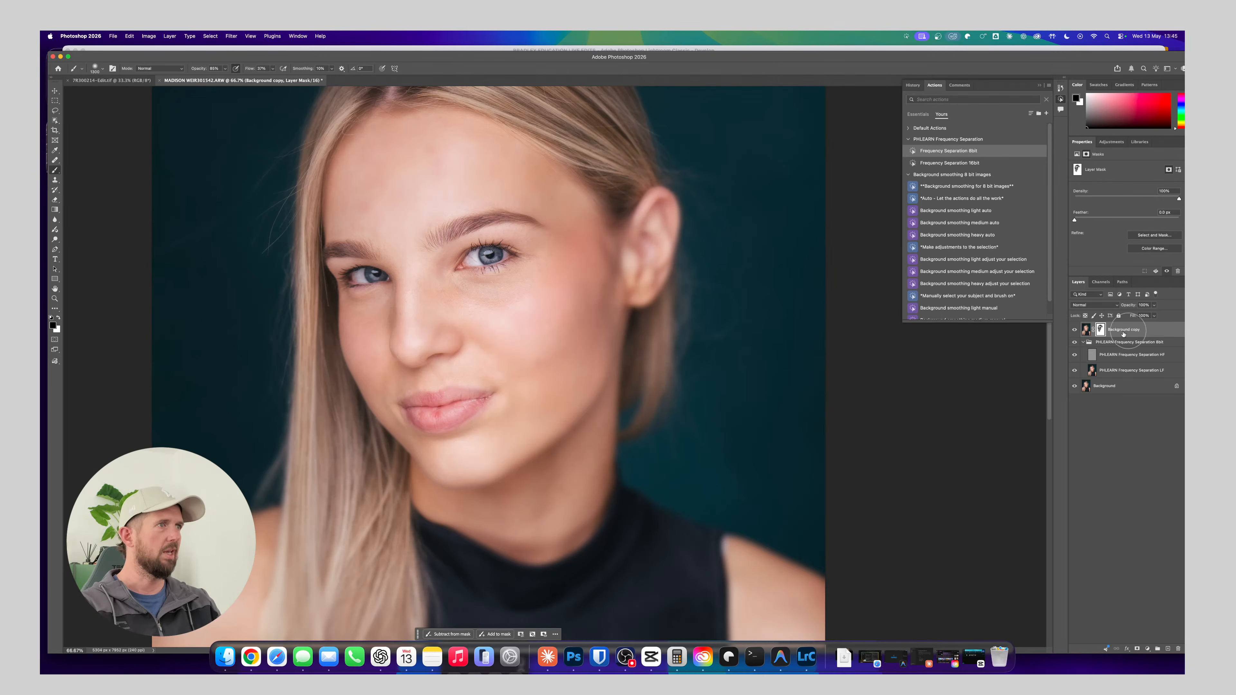
Rename the masked blurred layer as NNNNNO
{"action": "double_click", "coordinate": [1137, 330]}
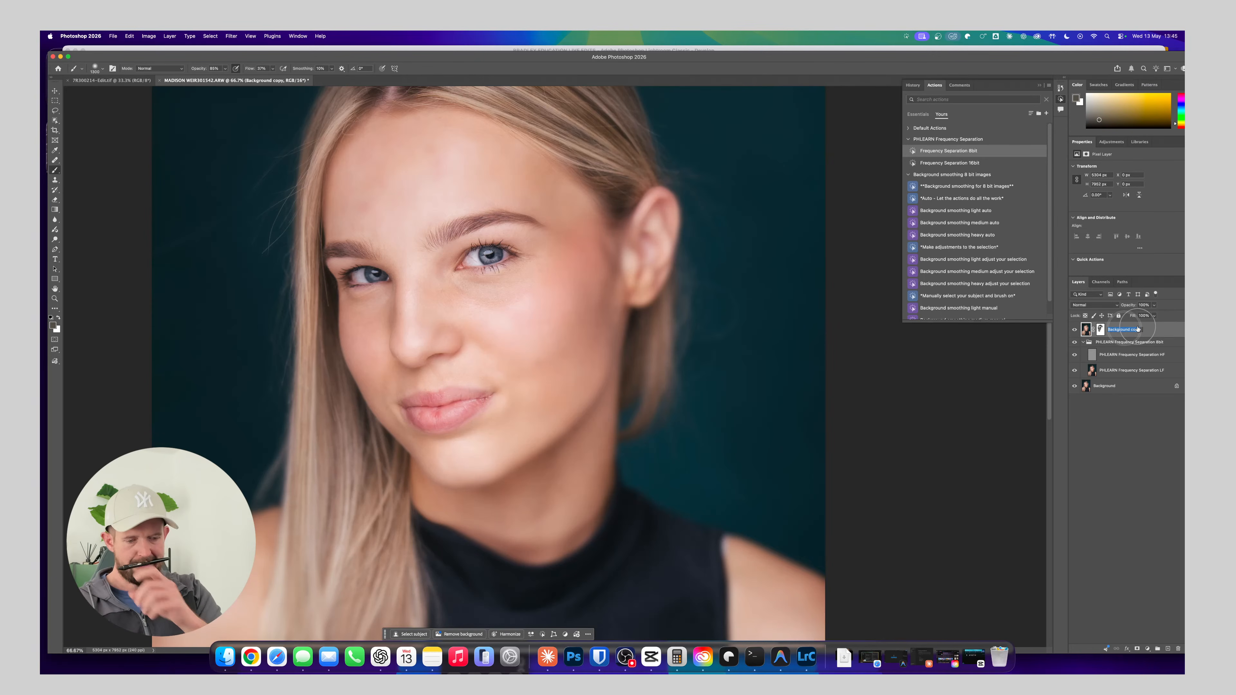
{"action": "type", "text": "NNNNNO"}
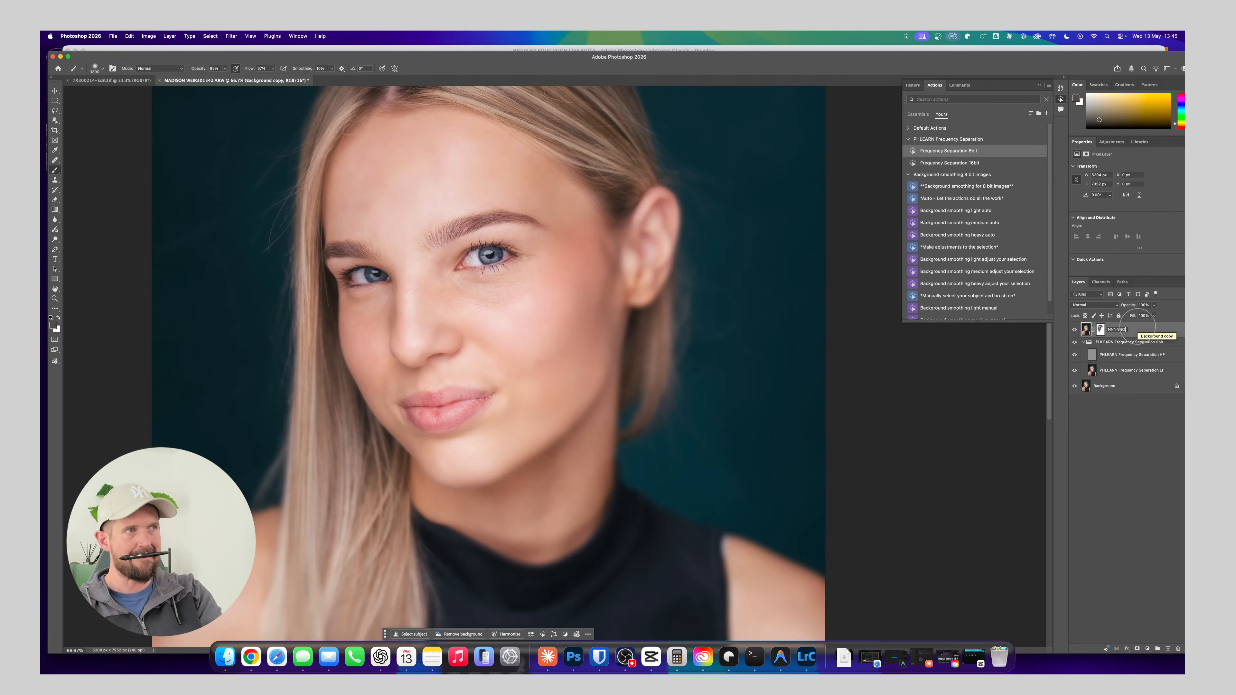
{"action": "key", "text": "Return"}
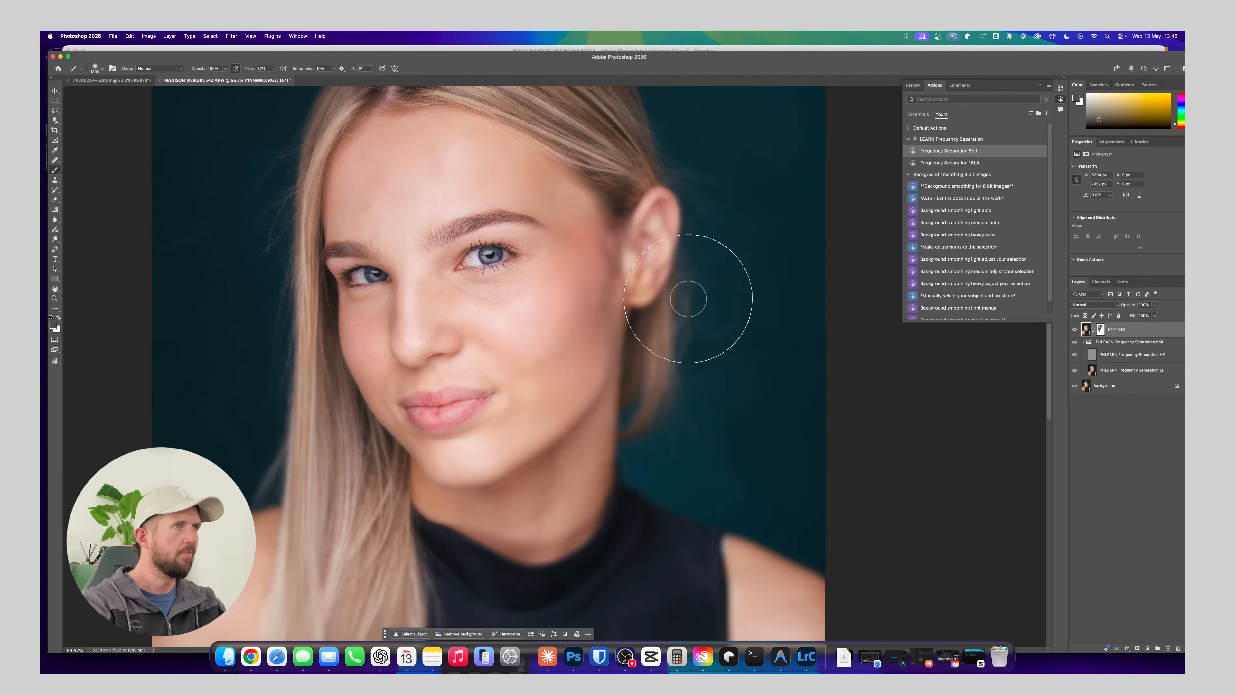
Hide the NNNNNO blur layer and select the Frequency Separation LF layer
{"action": "left_click", "coordinate": [1075, 329]}
{"action": "left_click_drag", "start_coordinate": [662, 298], "coordinate": [722, 355]}
{"action": "left_click", "coordinate": [1115, 370]}
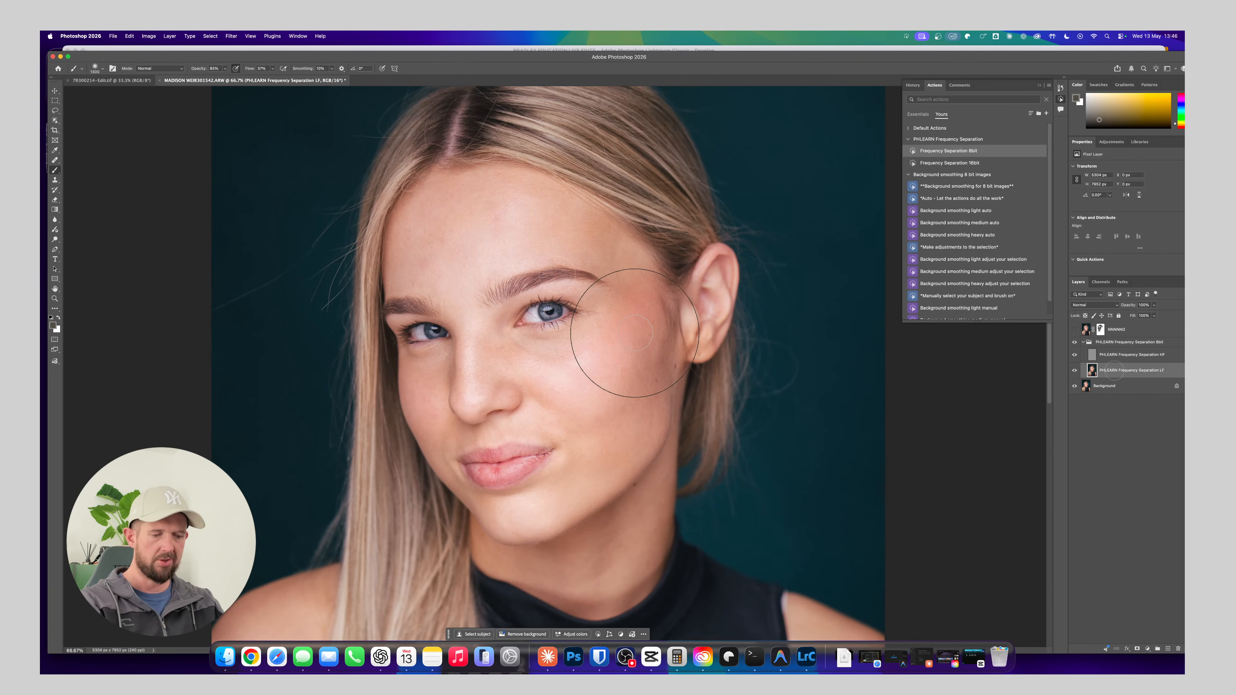
Outline the forehead above the eyebrows with the Lasso, using a 15 px feather
{"action": "key", "text": "super+plus"}
{"action": "key", "text": "super+plus"}
{"action": "left_click_drag", "start_coordinate": [540, 311], "coordinate": [593, 463]}
{"action": "key", "text": "super+minus"}
{"action": "key", "text": "super+minus"}
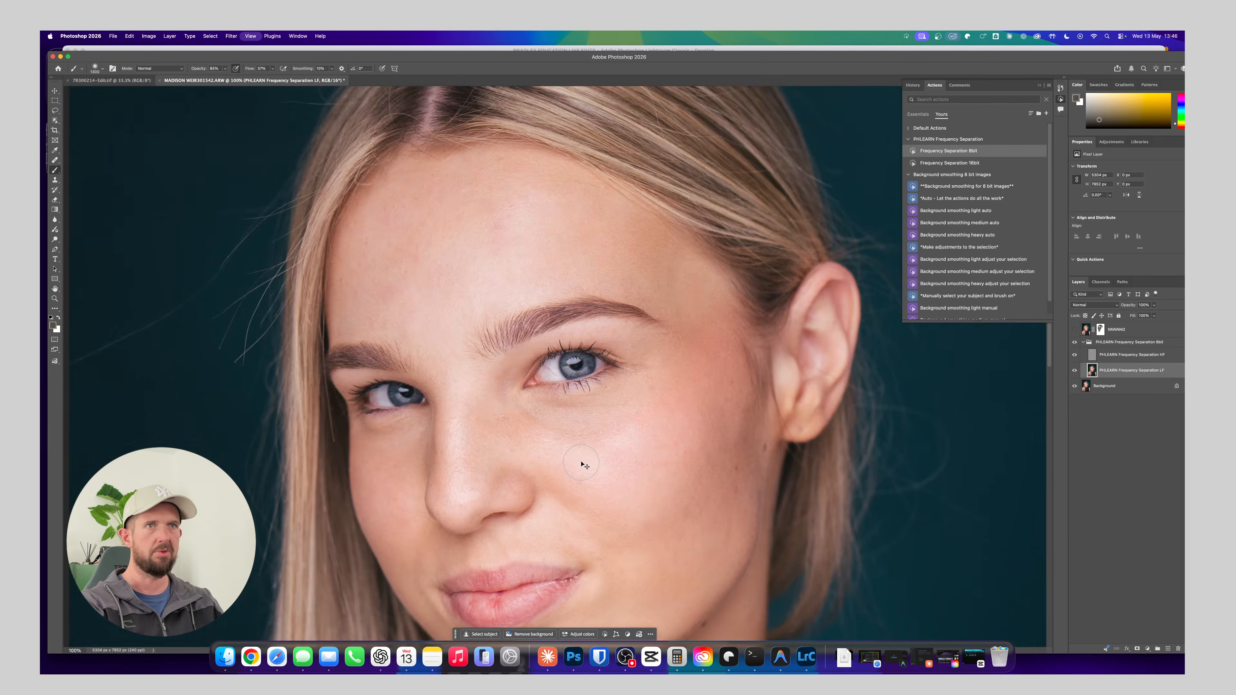
{"action": "left_click", "coordinate": [56, 112]}
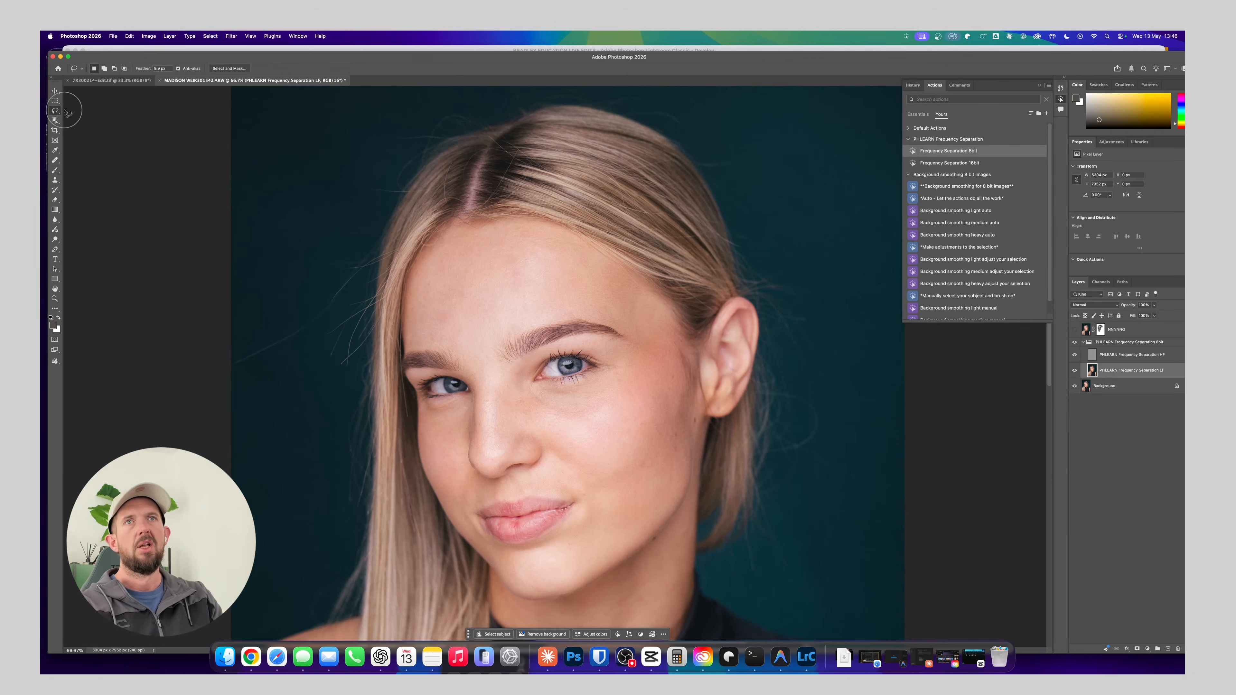
{"action": "left_click", "coordinate": [158, 67]}
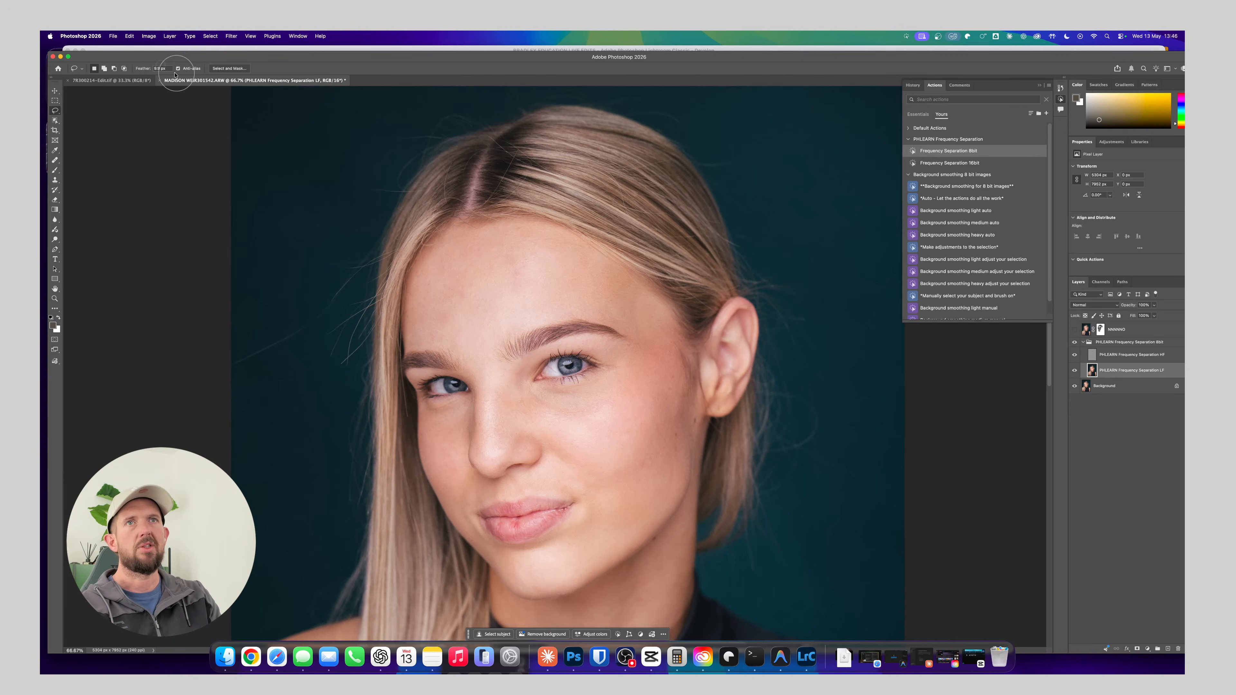
{"action": "type", "text": "15"}
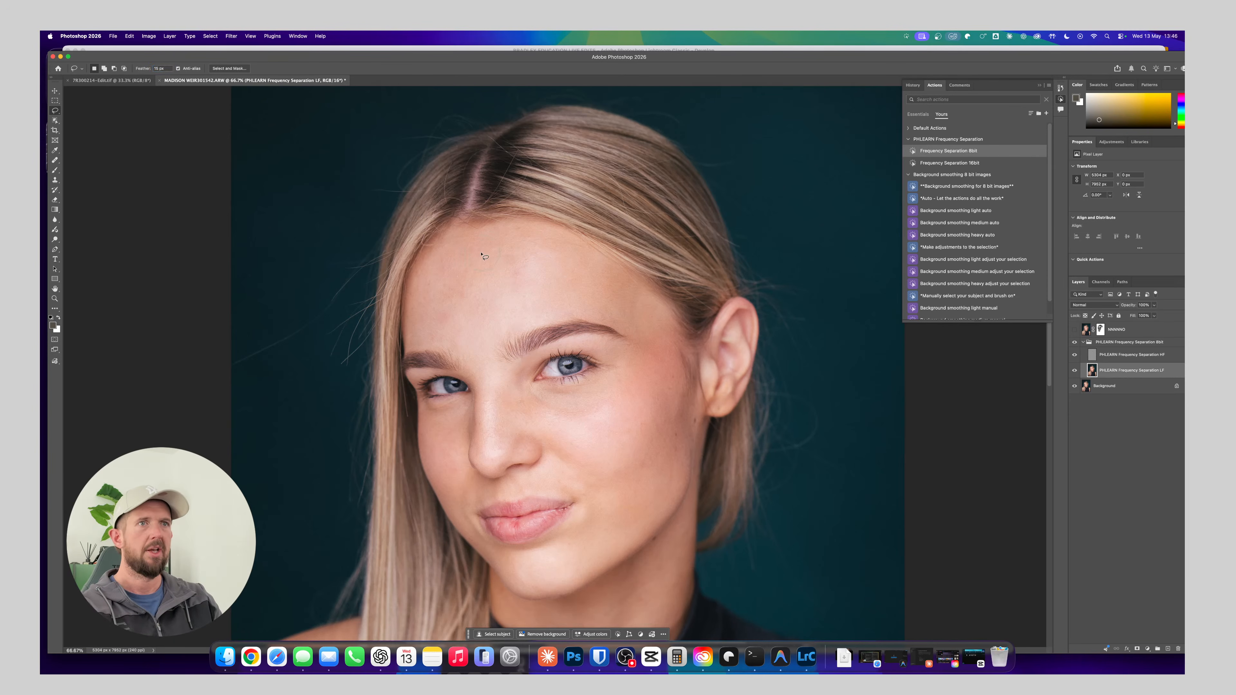
{"action": "left_click_drag", "start_coordinate": [466, 233], "coordinate": [470, 231]}
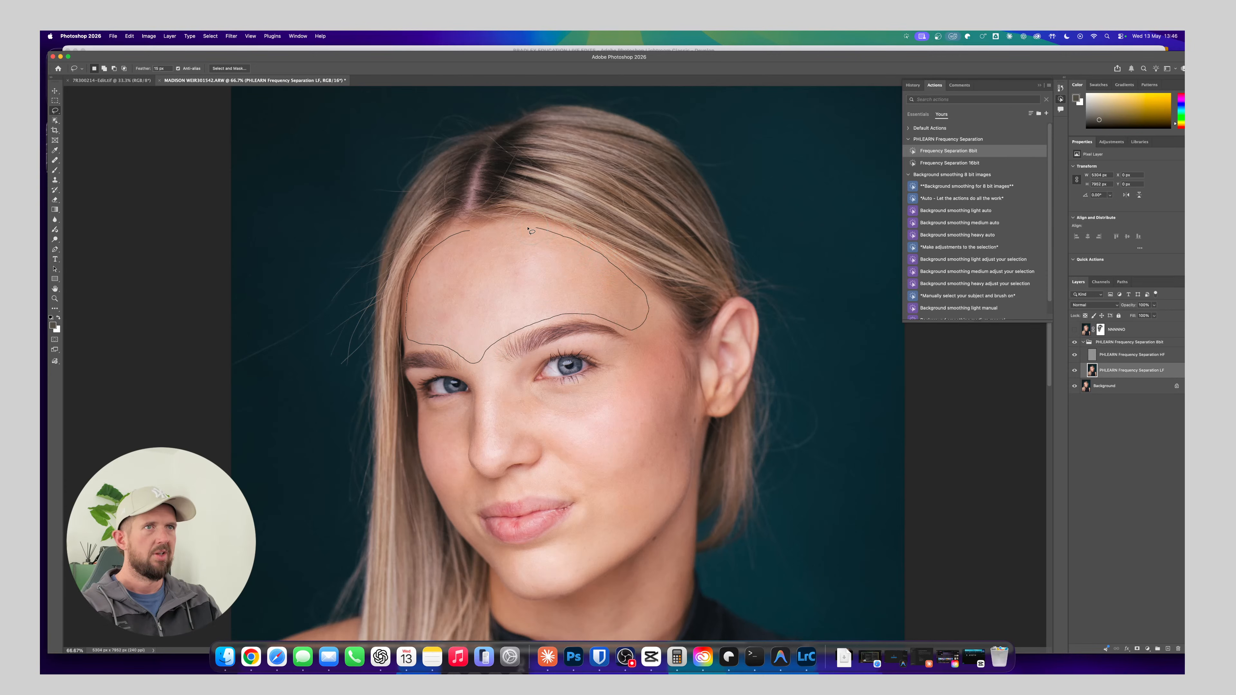
{"action": "left_click_drag", "start_coordinate": [531, 231], "coordinate": [495, 234]}
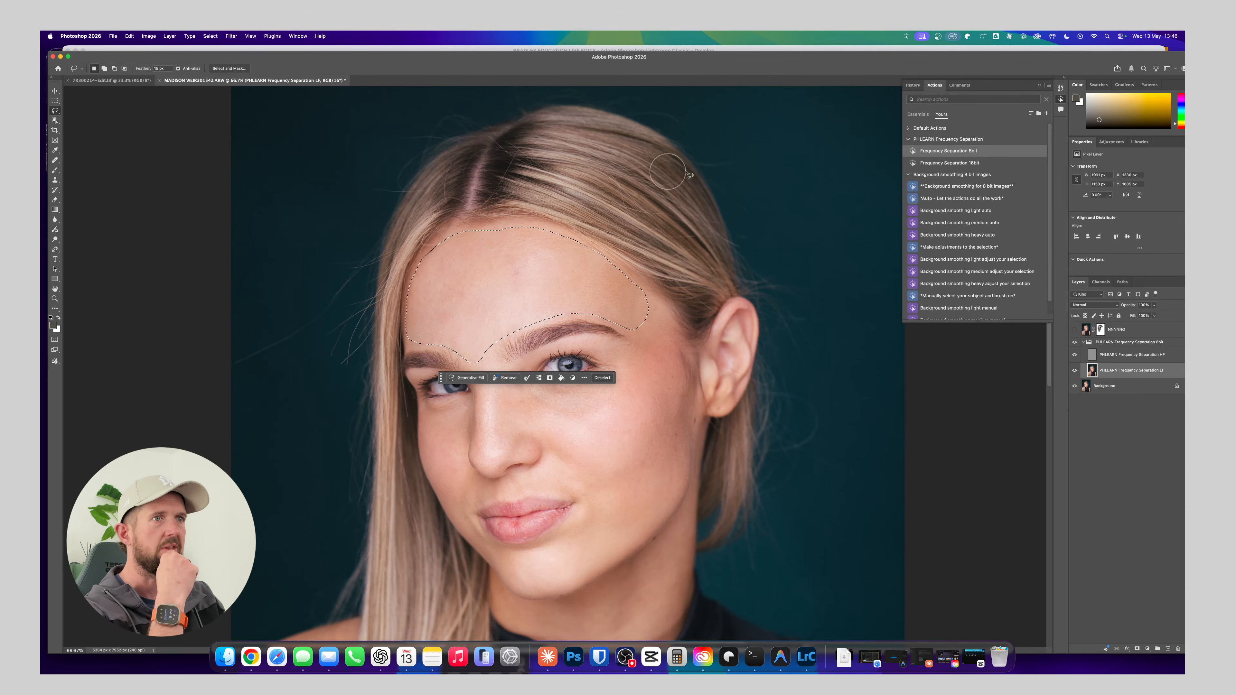
Apply a Gaussian Blur to the forehead selection, raising the radius until the skin tones blend smoothly
{"action": "left_click", "coordinate": [231, 36]}
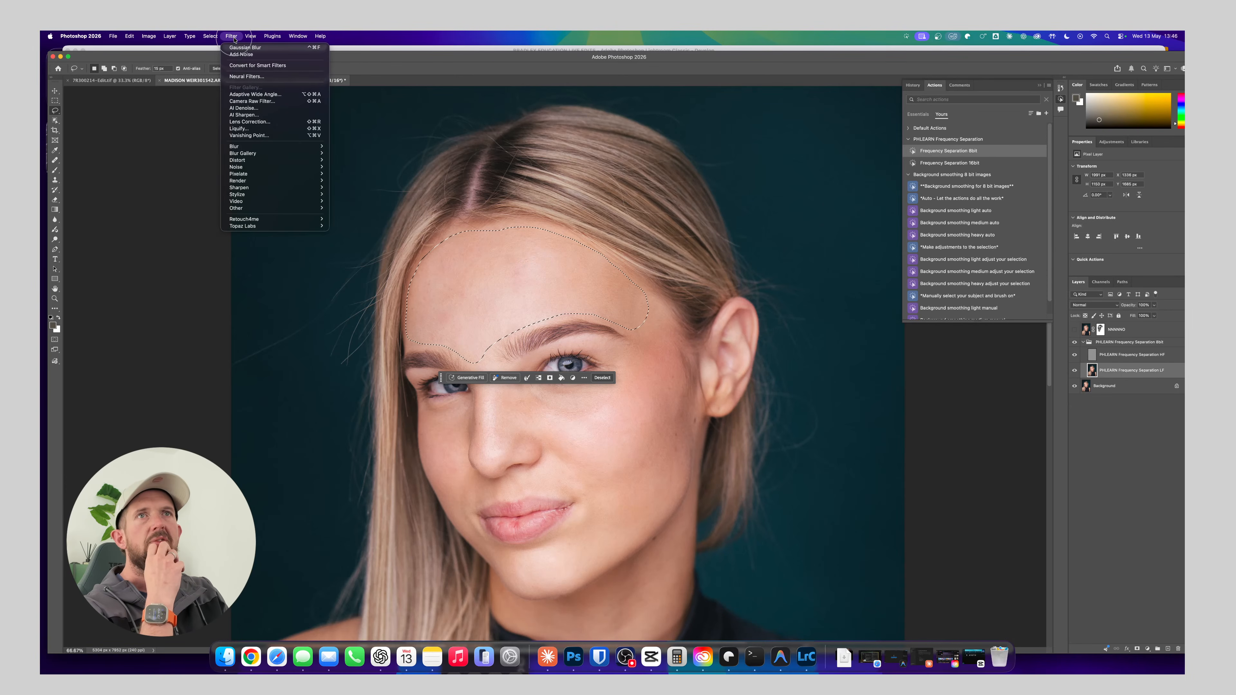
{"action": "mouse_move", "coordinate": [253, 147]}
{"action": "left_click", "coordinate": [353, 174]}
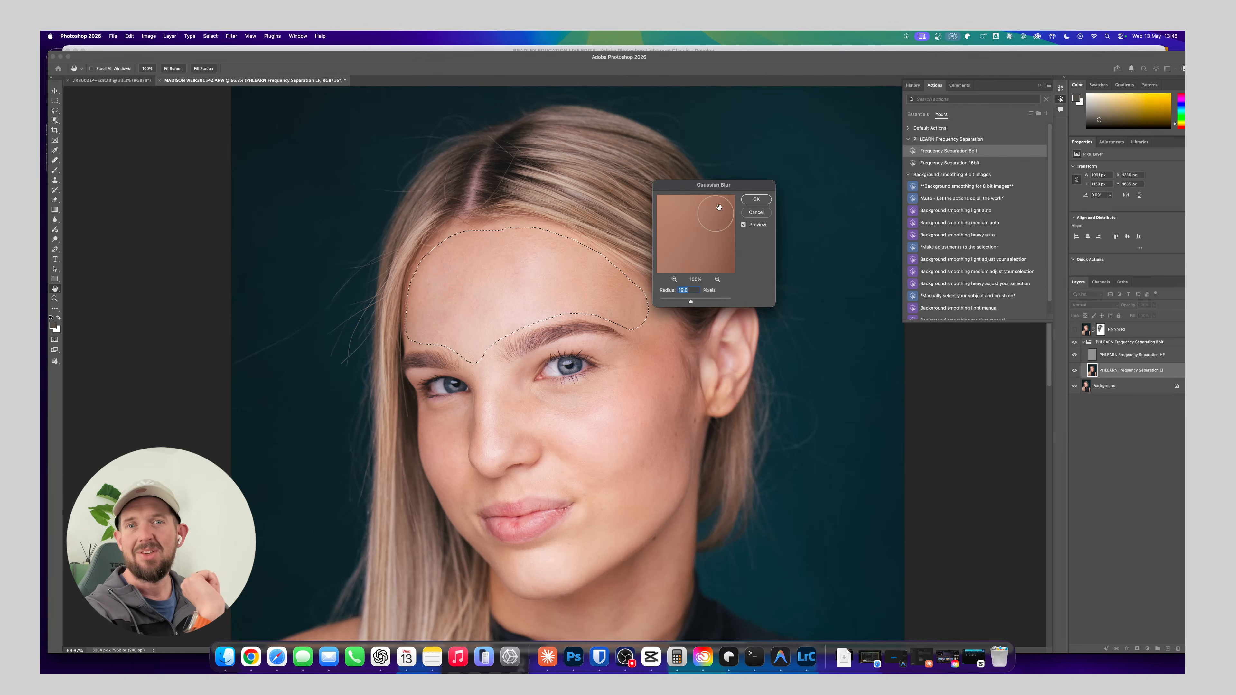
{"action": "left_click_drag", "start_coordinate": [690, 302], "coordinate": [695, 304]}
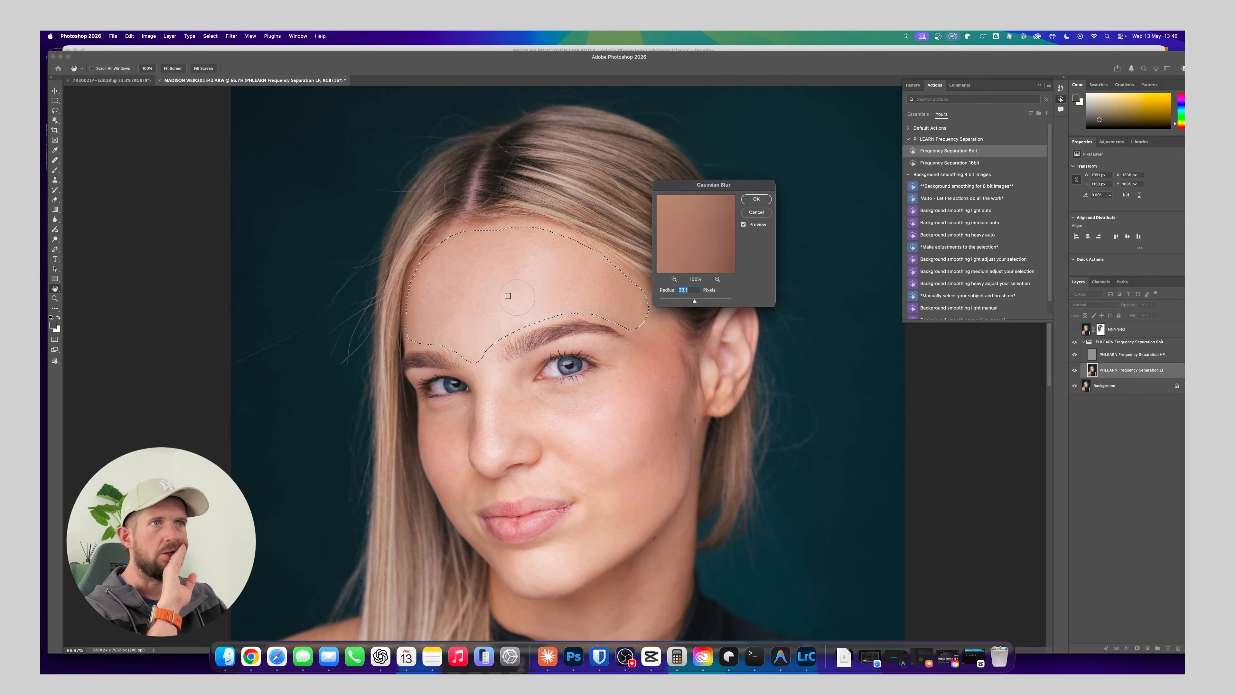
{"action": "key", "text": "super+plus"}
{"action": "key", "text": "super+plus"}
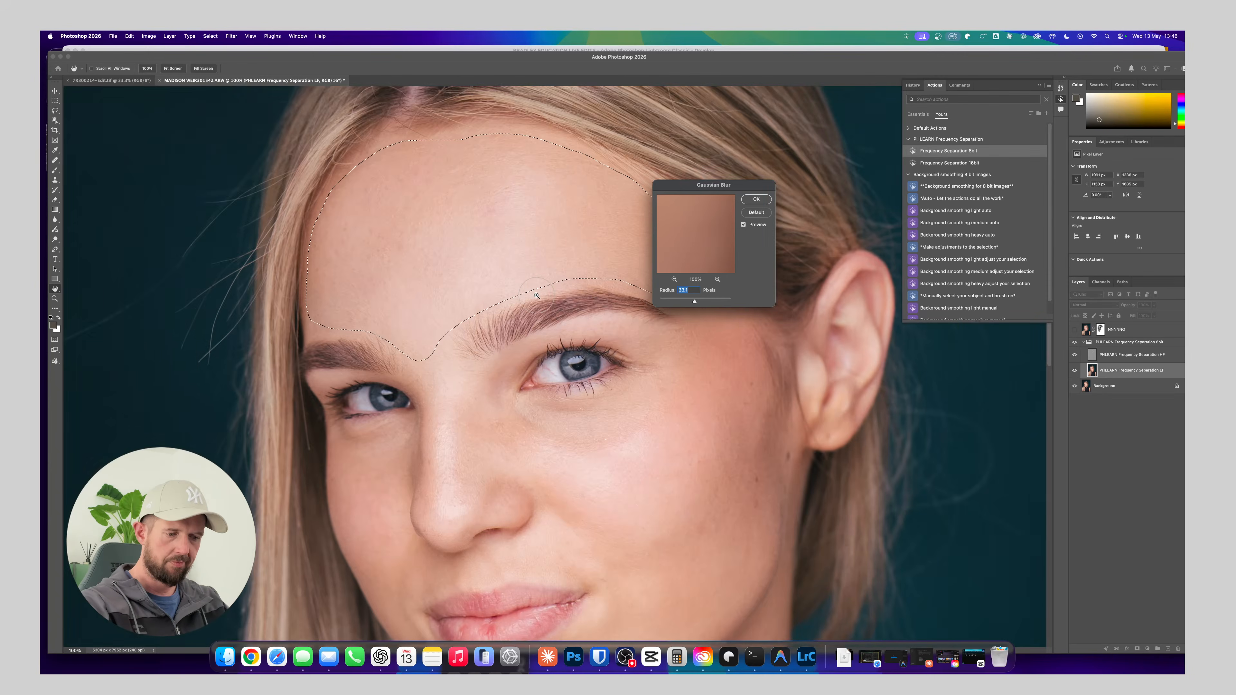
{"action": "left_click_drag", "start_coordinate": [511, 271], "coordinate": [427, 425]}
{"action": "left_click_drag", "start_coordinate": [422, 365], "coordinate": [483, 375]}
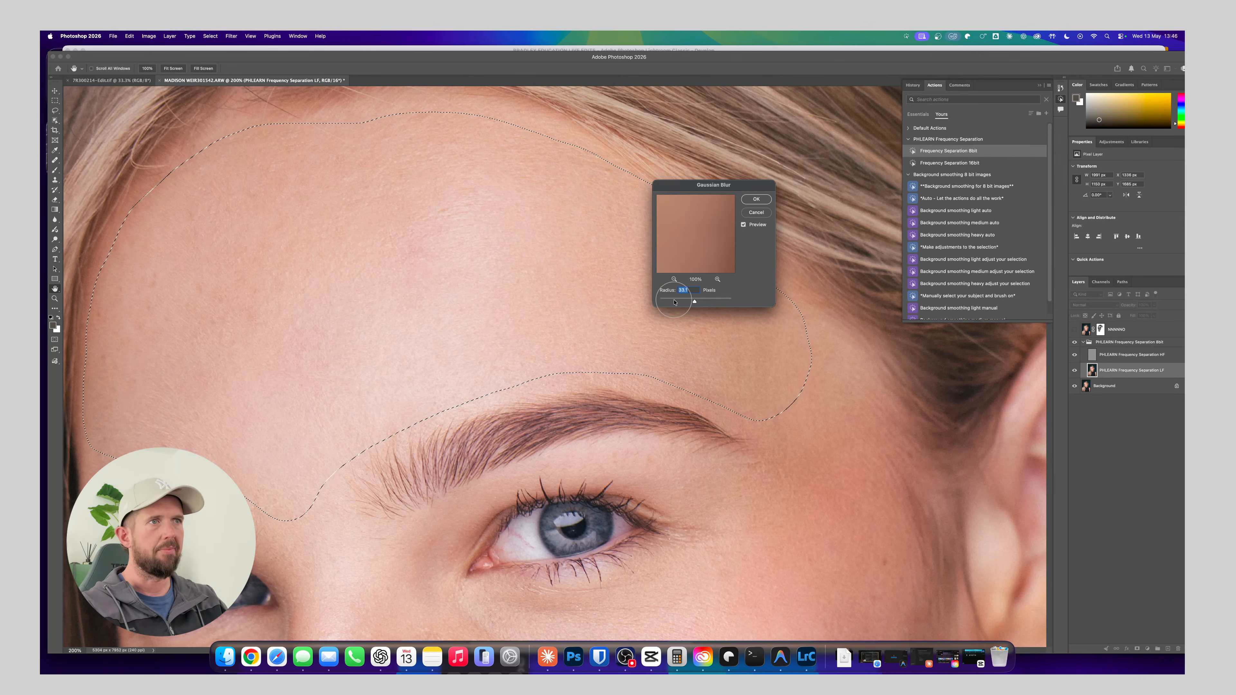
{"action": "left_click_drag", "start_coordinate": [694, 301], "coordinate": [695, 302]}
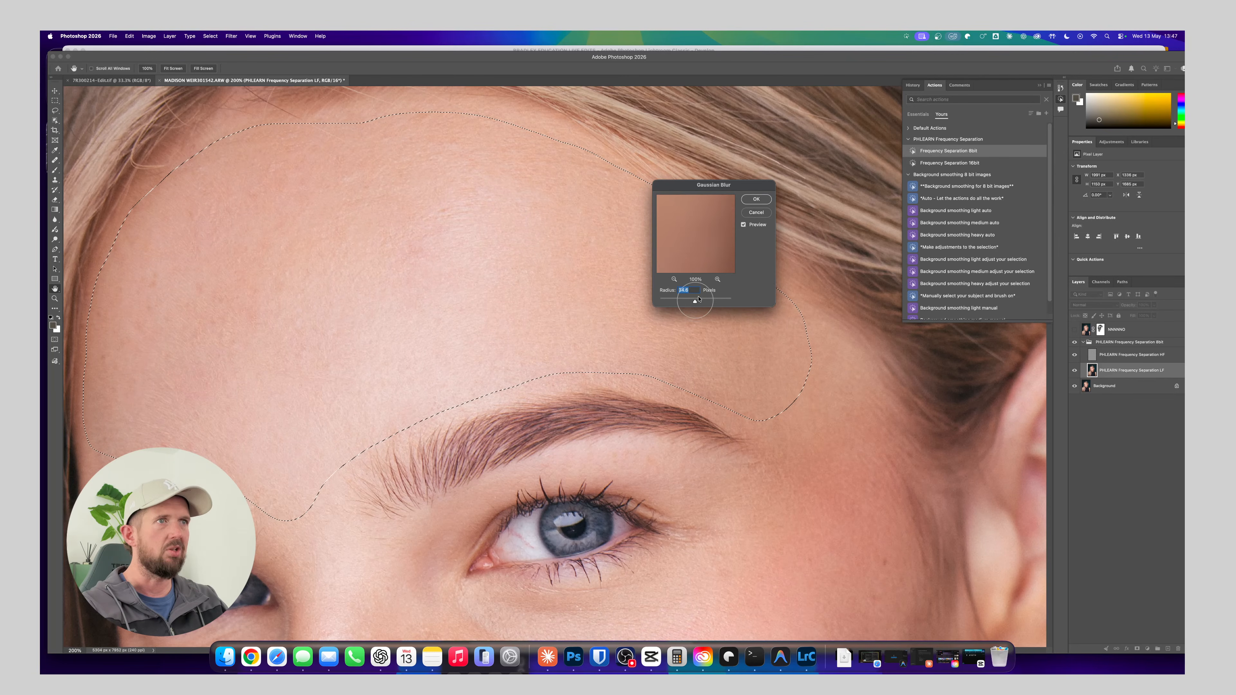
{"action": "left_click", "coordinate": [756, 199]}
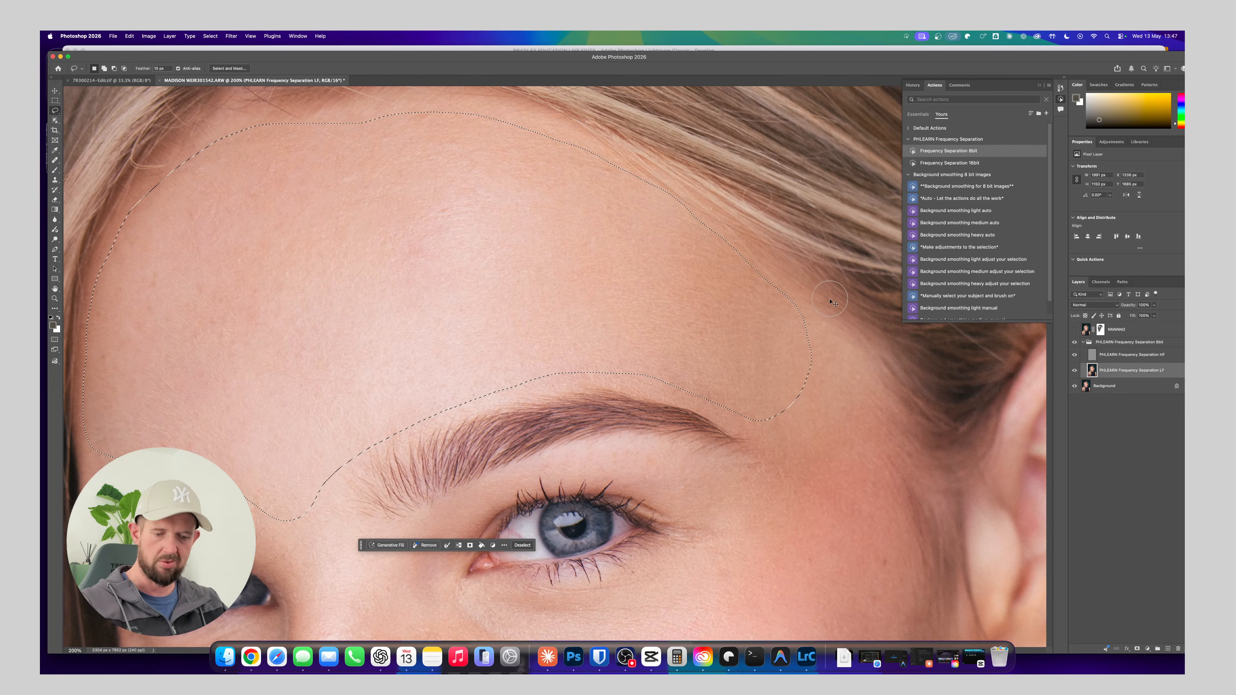
Deselect the forehead and toggle the frequency separation group's visibility to compare the skin before and after
{"action": "key", "text": "l"}
{"action": "key", "text": "super+d"}
{"action": "key", "text": "super+minus"}
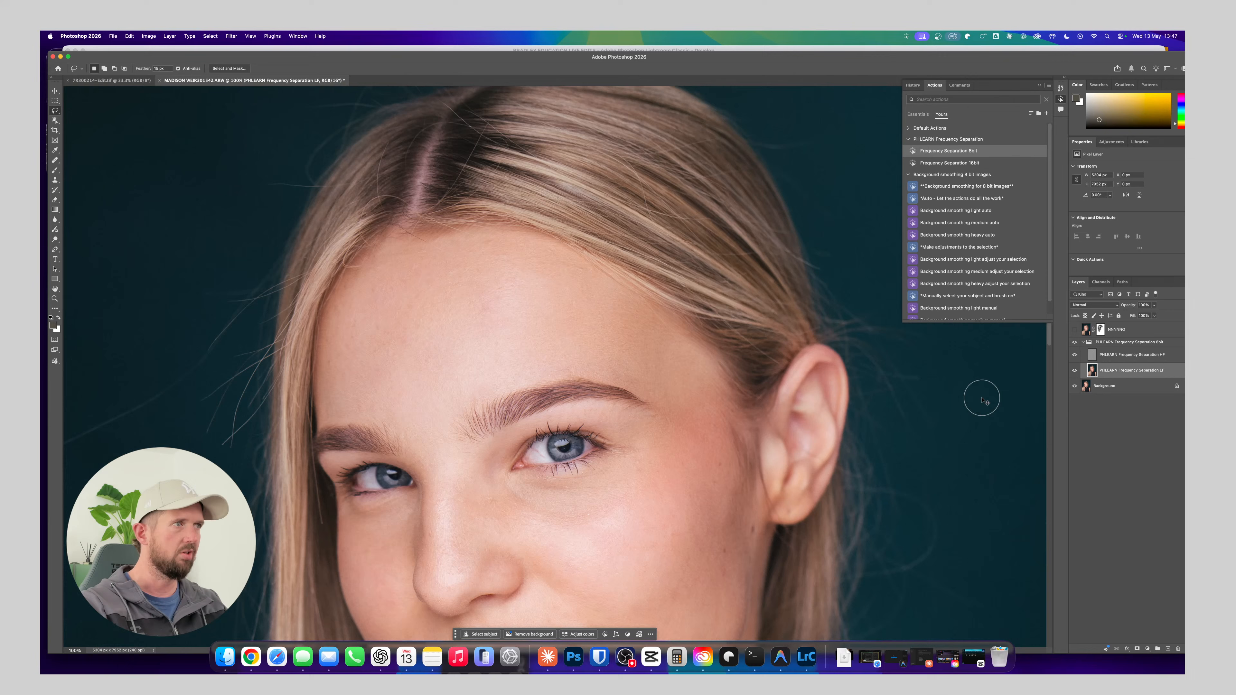
{"action": "left_click", "coordinate": [1076, 343]}
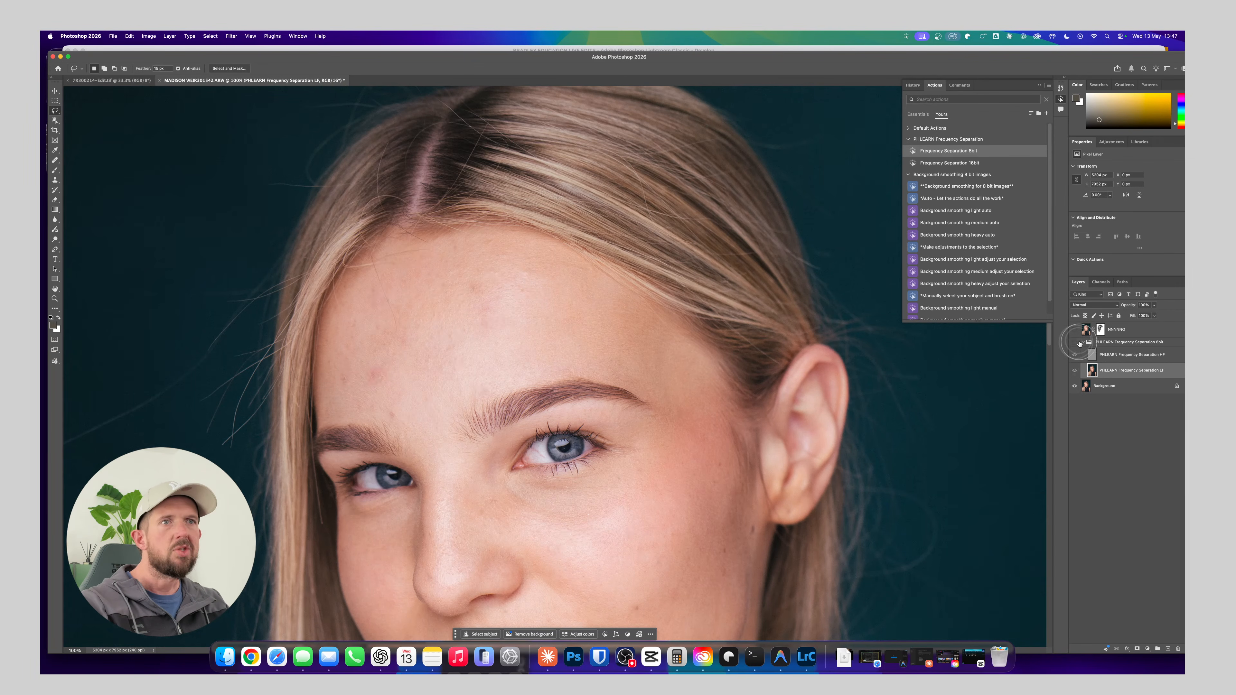
Use the Clone Stamp on the Frequency Separation HF layer to copy clean skin texture onto the middle of the forehead
{"action": "left_click", "coordinate": [1115, 354]}
{"action": "key", "text": "super+plus"}
{"action": "left_click_drag", "start_coordinate": [480, 344], "coordinate": [563, 343]}
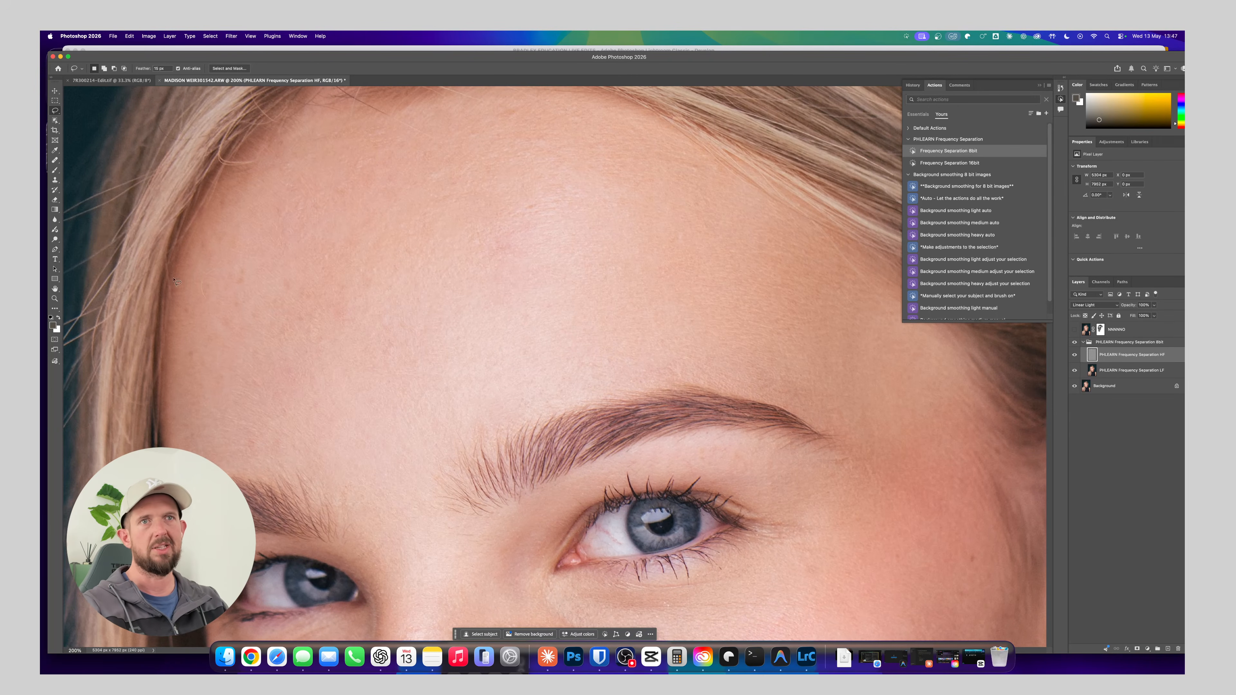
{"action": "left_click", "coordinate": [55, 181]}
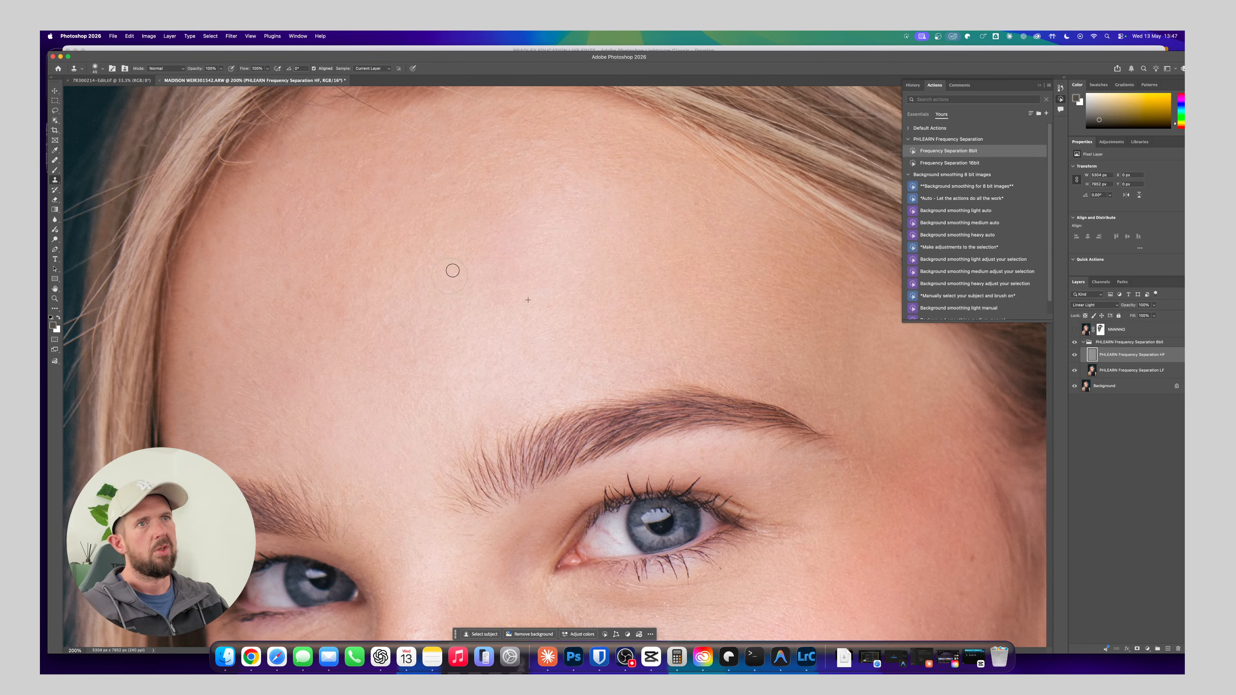
{"action": "left_click", "coordinate": [496, 275], "text": "alt"}
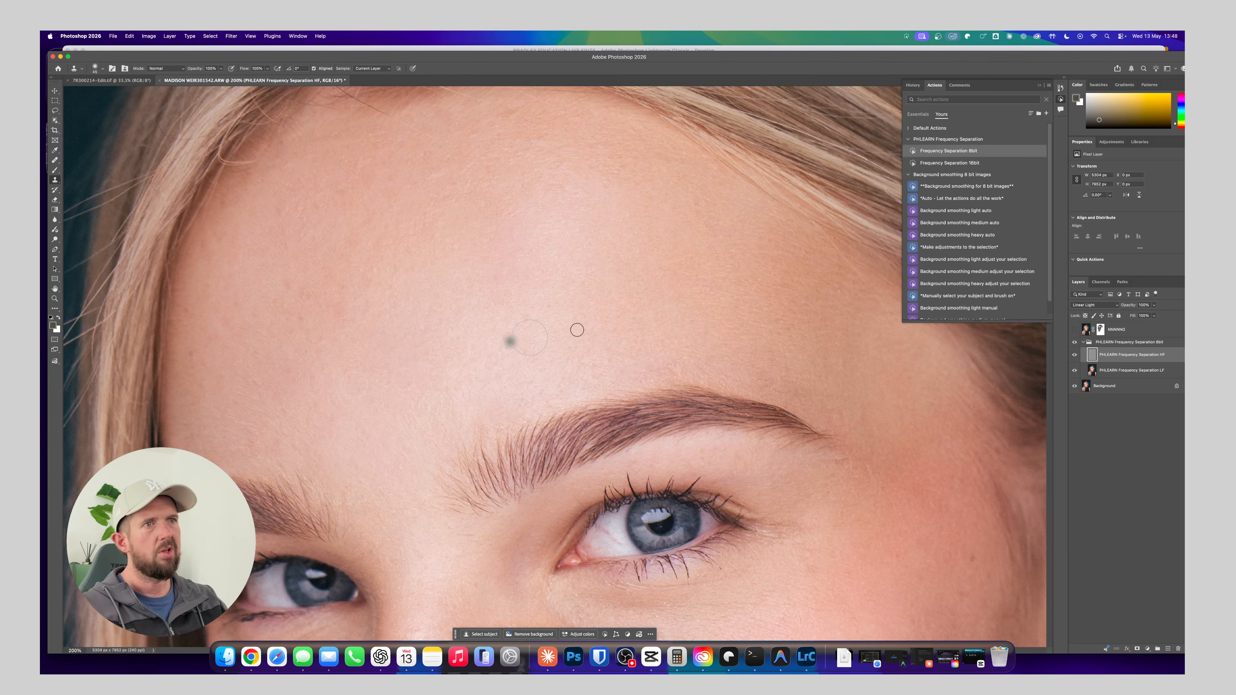
{"action": "left_click", "coordinate": [616, 362]}
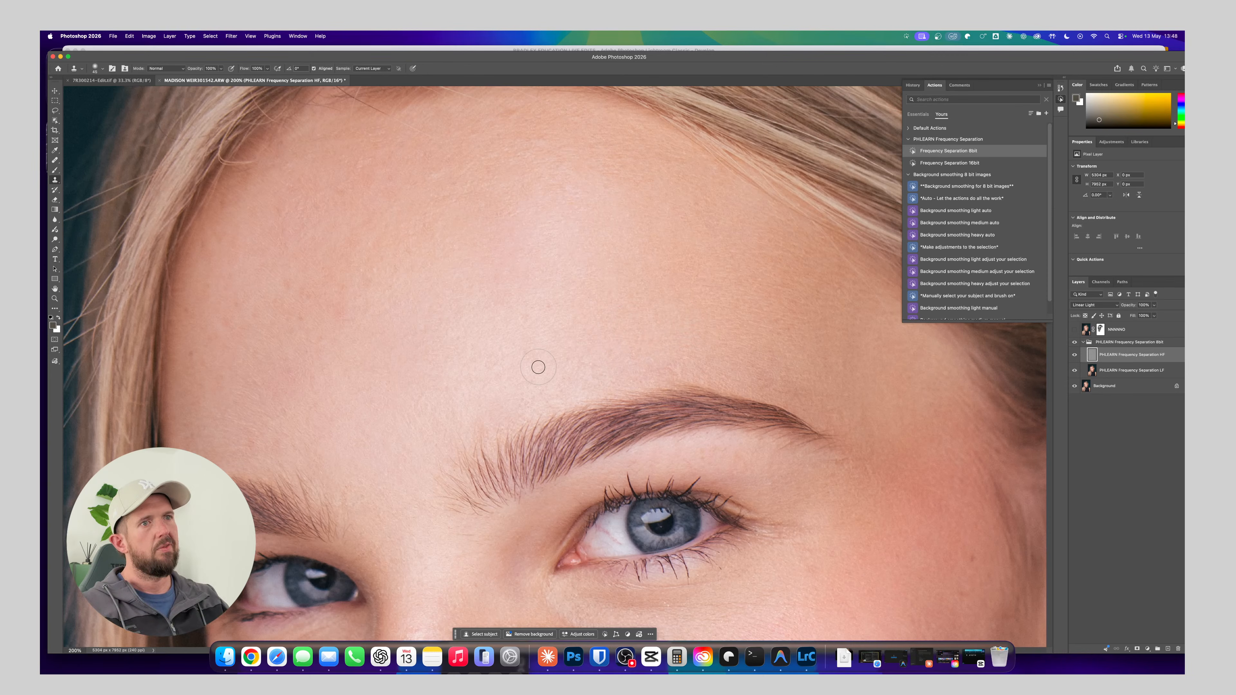
Clone clean skin texture over the small marks above the inner eyebrow and across the upper forehead
{"action": "left_click", "coordinate": [519, 387]}
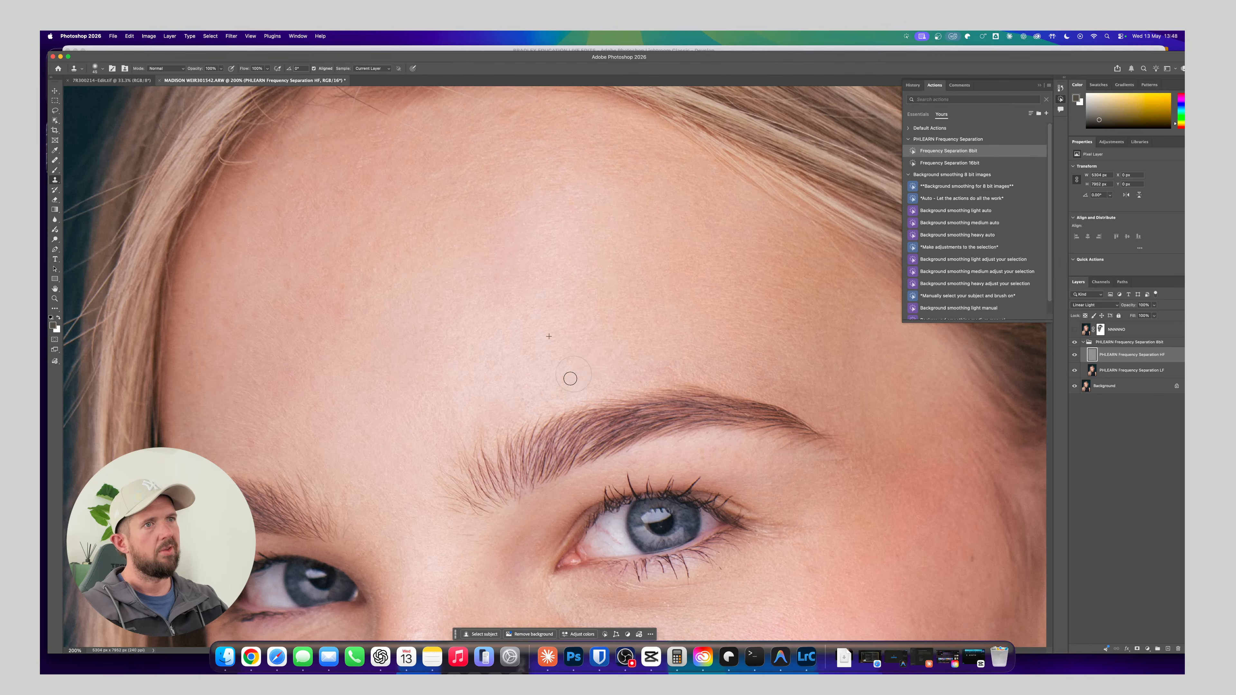
{"action": "mouse_move", "coordinate": [540, 389]}
{"action": "left_mouse_down"}
{"action": "mouse_move", "coordinate": [515, 390]}
{"action": "mouse_move", "coordinate": [534, 383]}
{"action": "mouse_move", "coordinate": [563, 393]}
{"action": "left_mouse_up"}
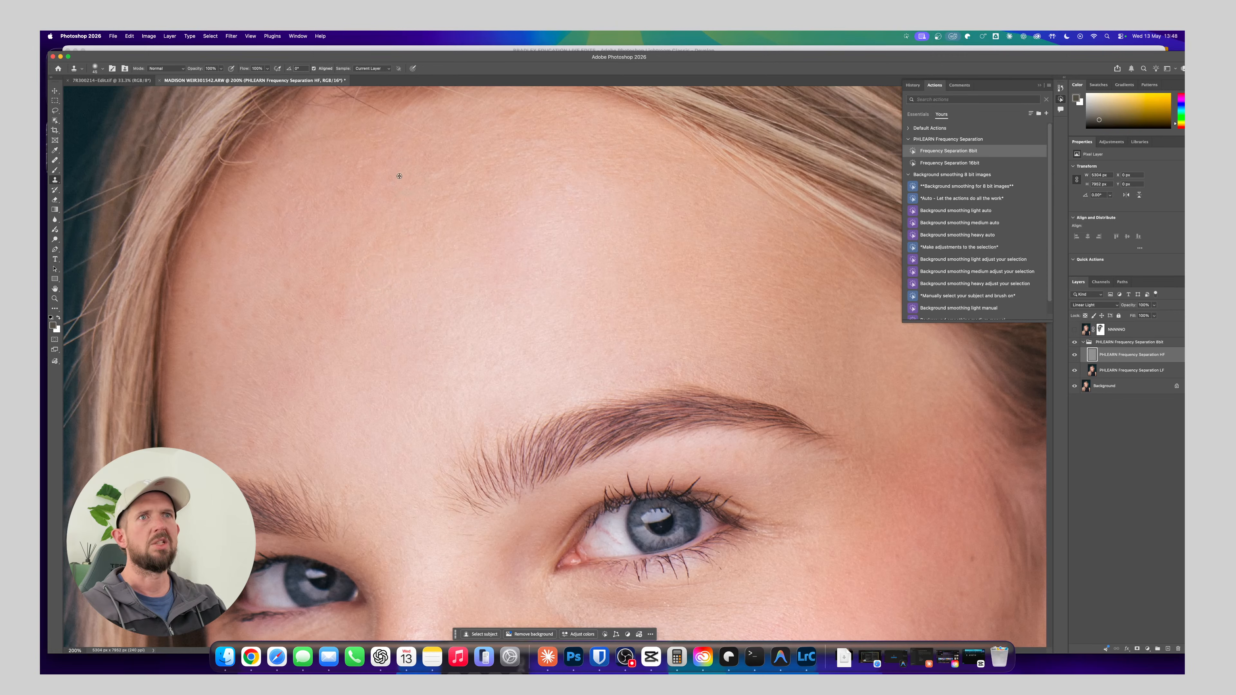
{"action": "left_click_drag", "start_coordinate": [471, 204], "coordinate": [422, 229]}
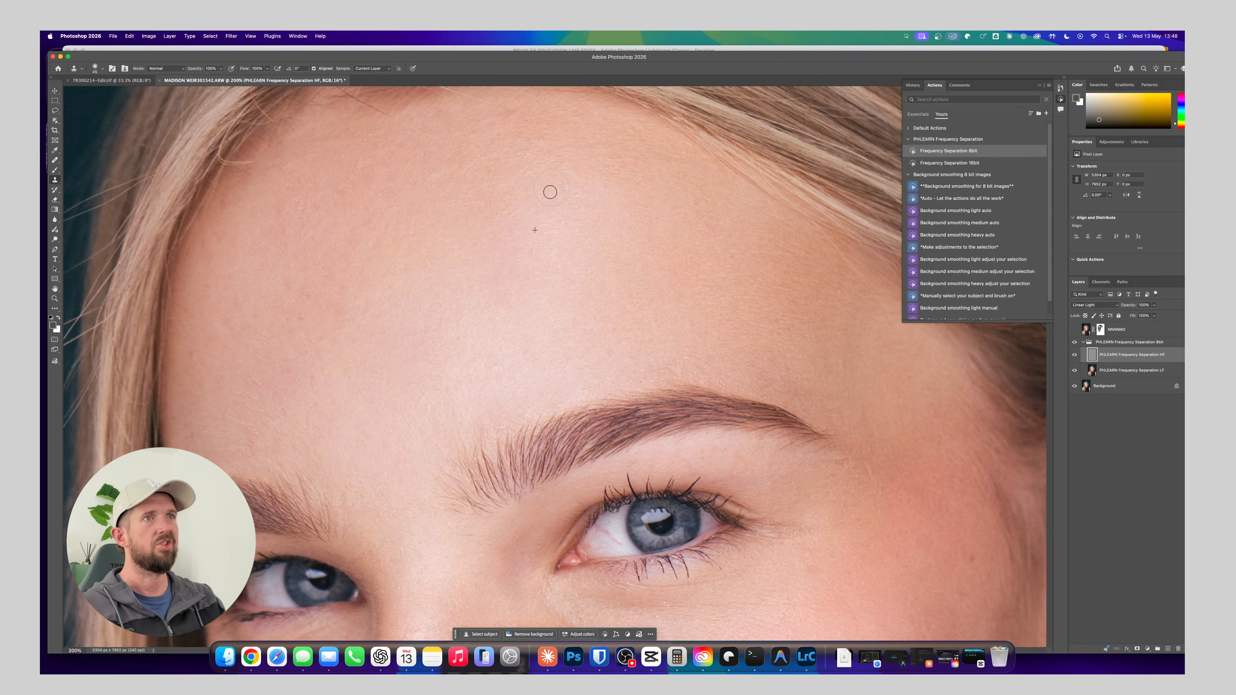
{"action": "left_click_drag", "start_coordinate": [550, 192], "coordinate": [583, 203]}
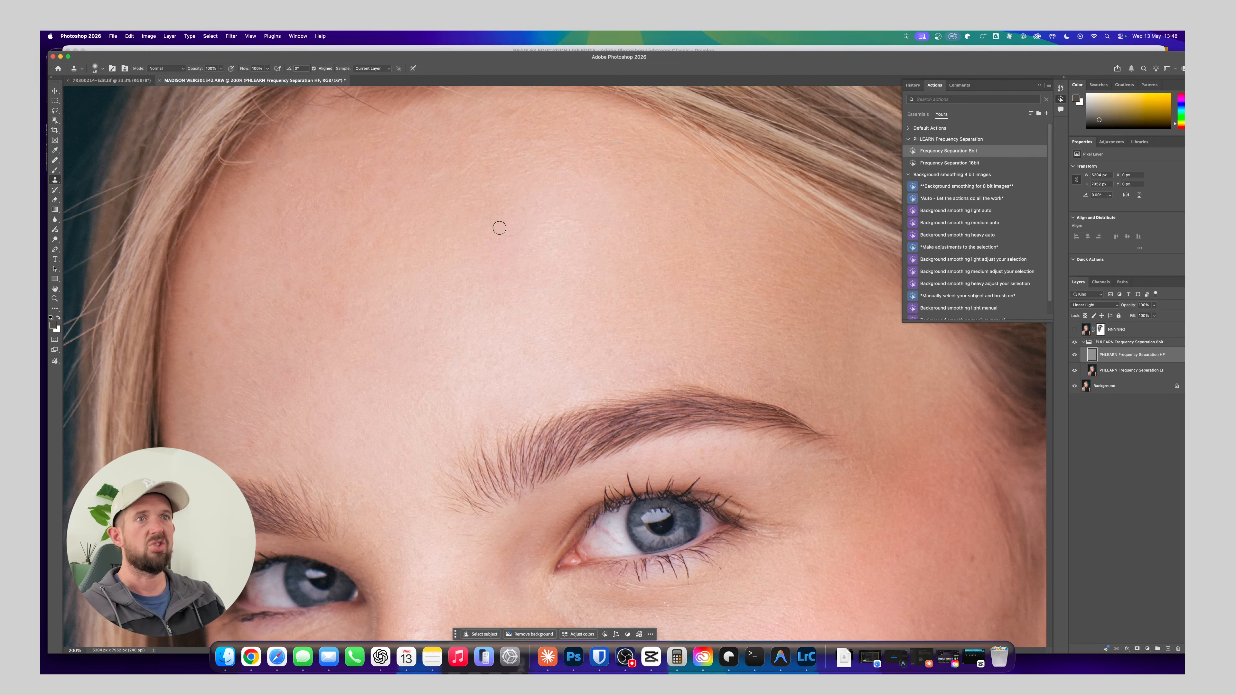
{"action": "left_click_drag", "start_coordinate": [411, 335], "coordinate": [379, 350]}
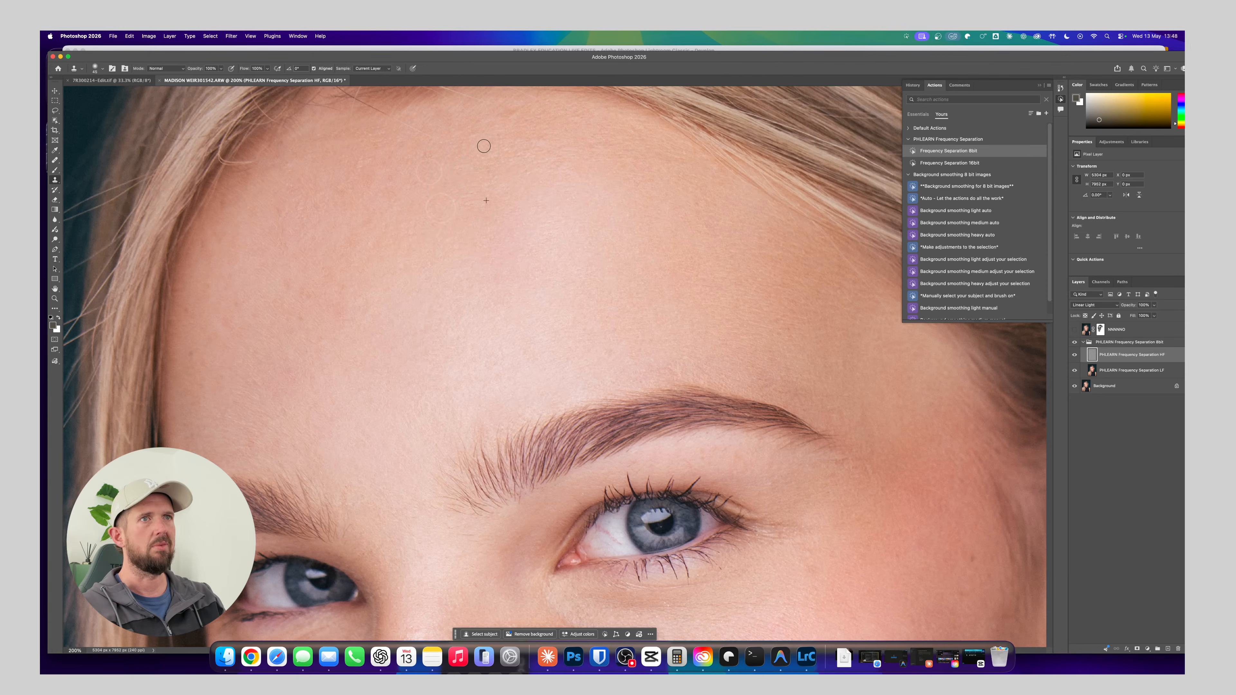
Examine the retouched forehead within the whole portrait at several zoom levels
{"action": "key", "text": "super+minus"}
{"action": "key", "text": "super+minus"}
{"action": "key", "text": "super+minus"}
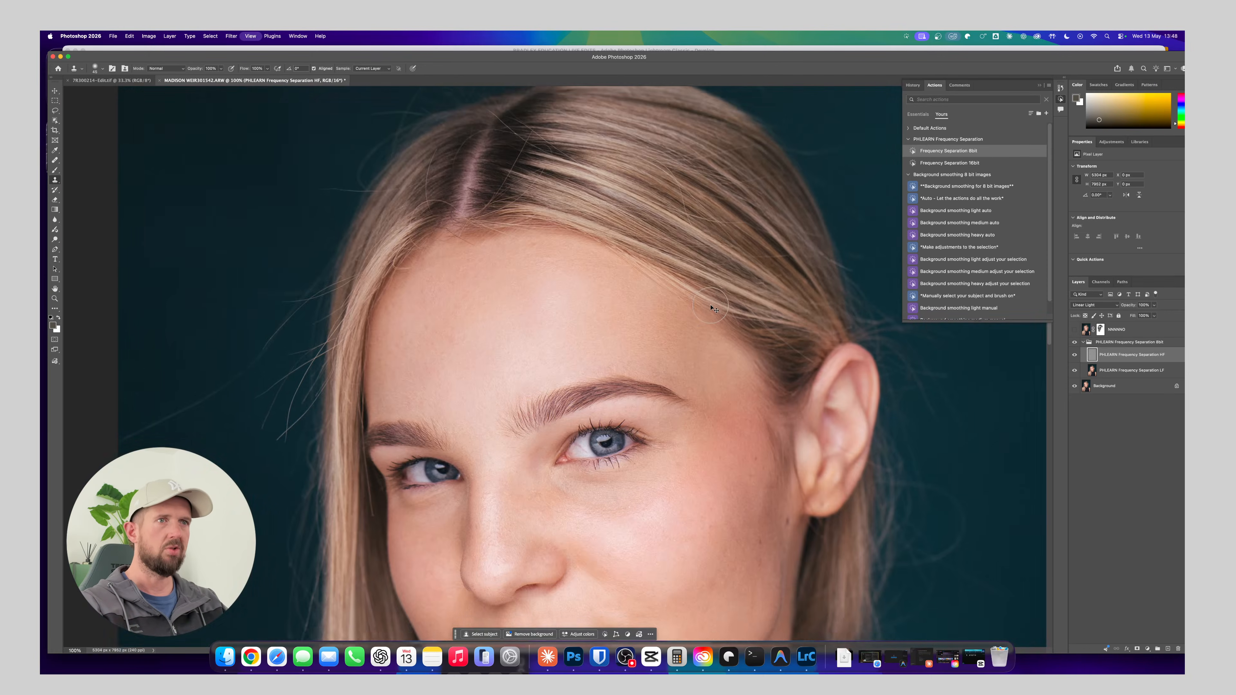
{"action": "key", "text": "super+plus"}
{"action": "key", "text": "super+minus"}
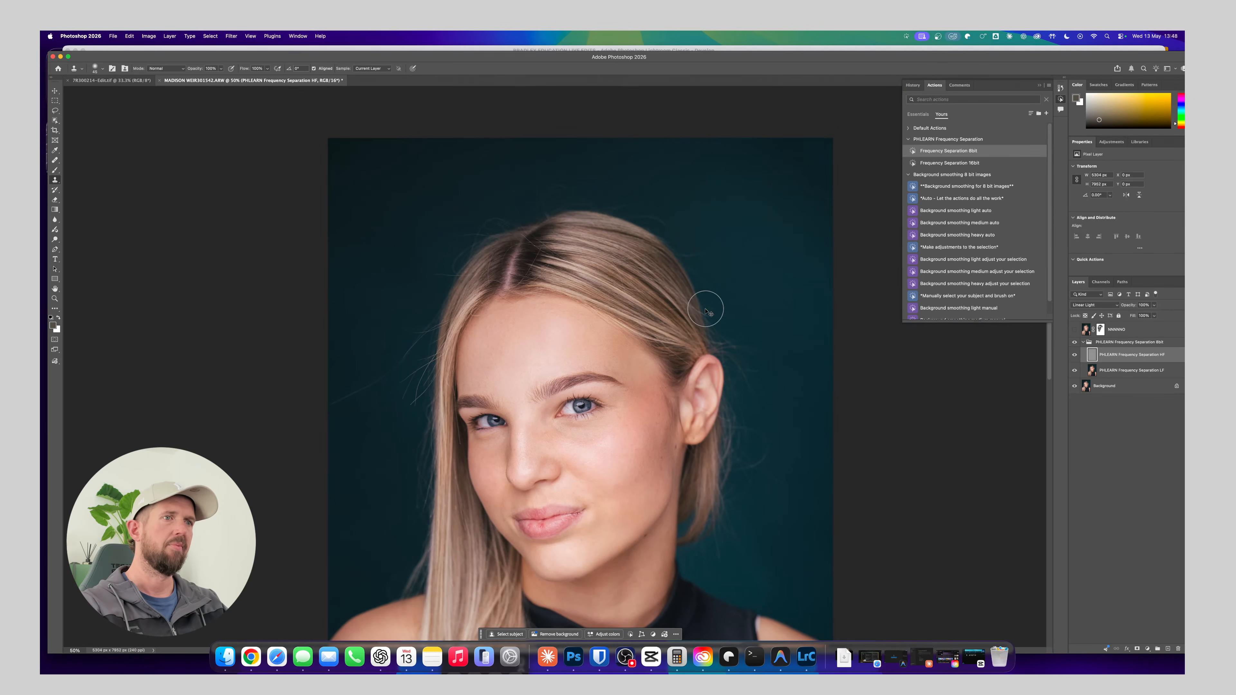
{"action": "key", "text": "super+minus"}
{"action": "key", "text": "super+plus"}
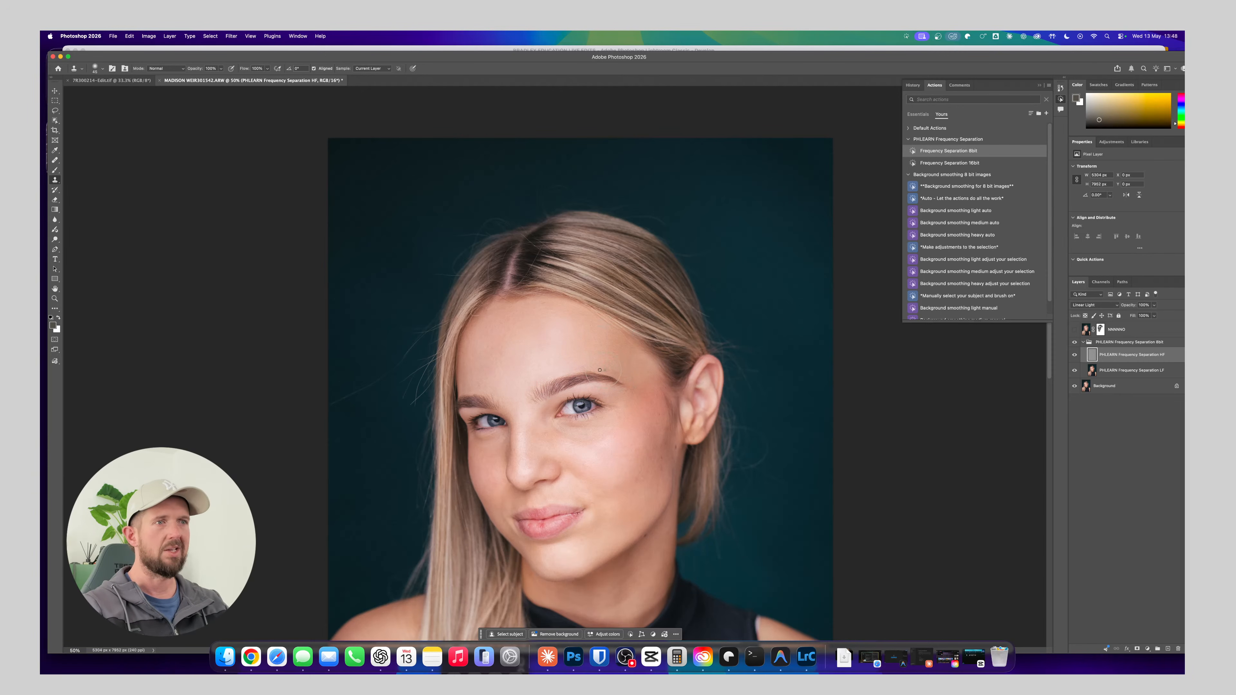
{"action": "scroll", "coordinate": [681, 365], "scroll_direction": "down", "scroll_amount": 3}
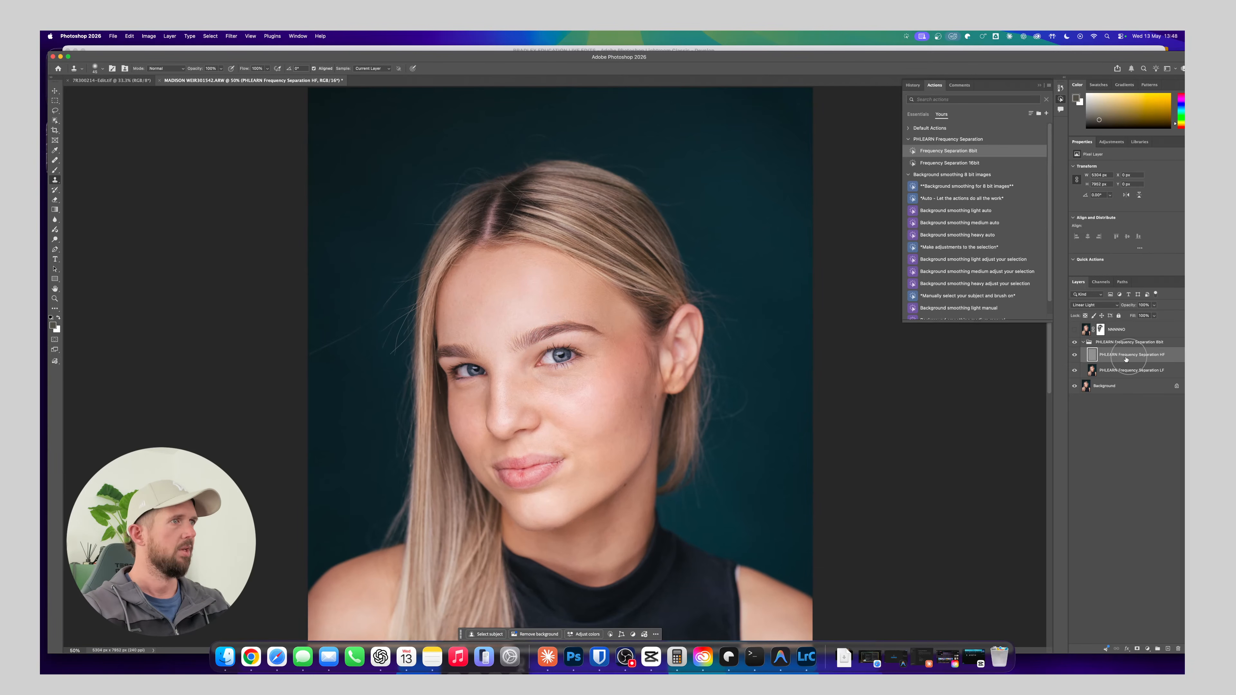
On the Frequency Separation LF layer, lasso the cheek beside the visible ear, from under the eye and nose down to the chin
{"action": "left_click", "coordinate": [1124, 370]}
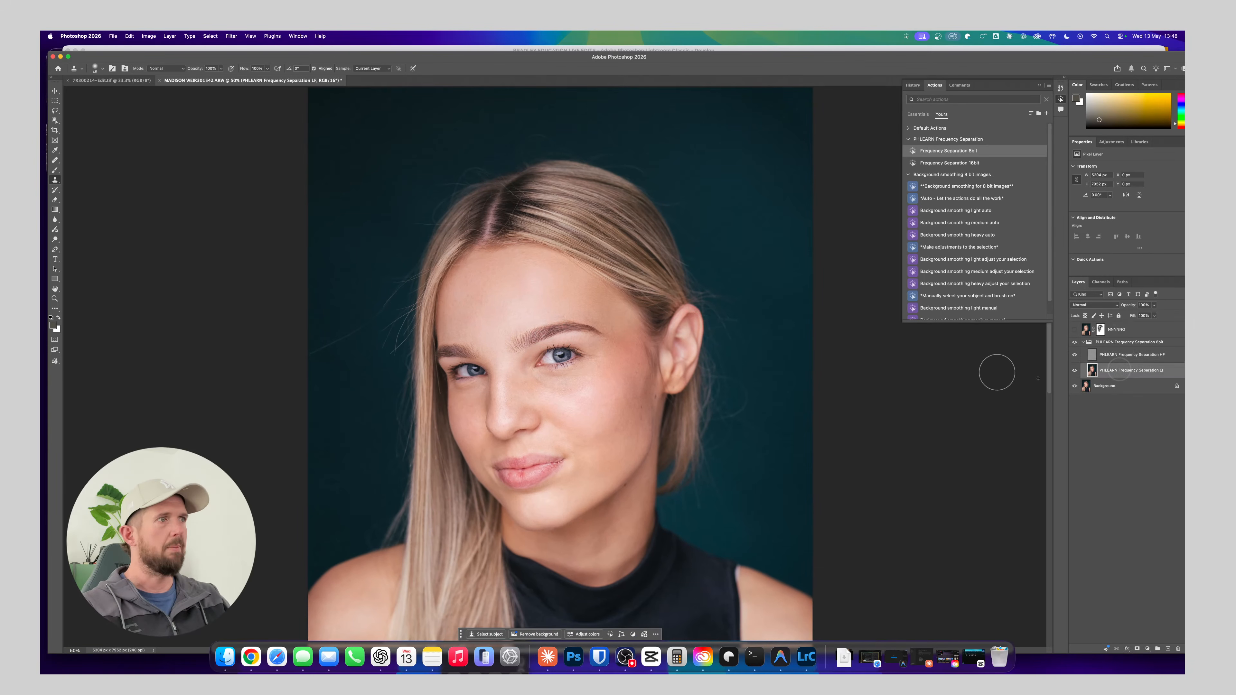
{"action": "left_click", "coordinate": [54, 111]}
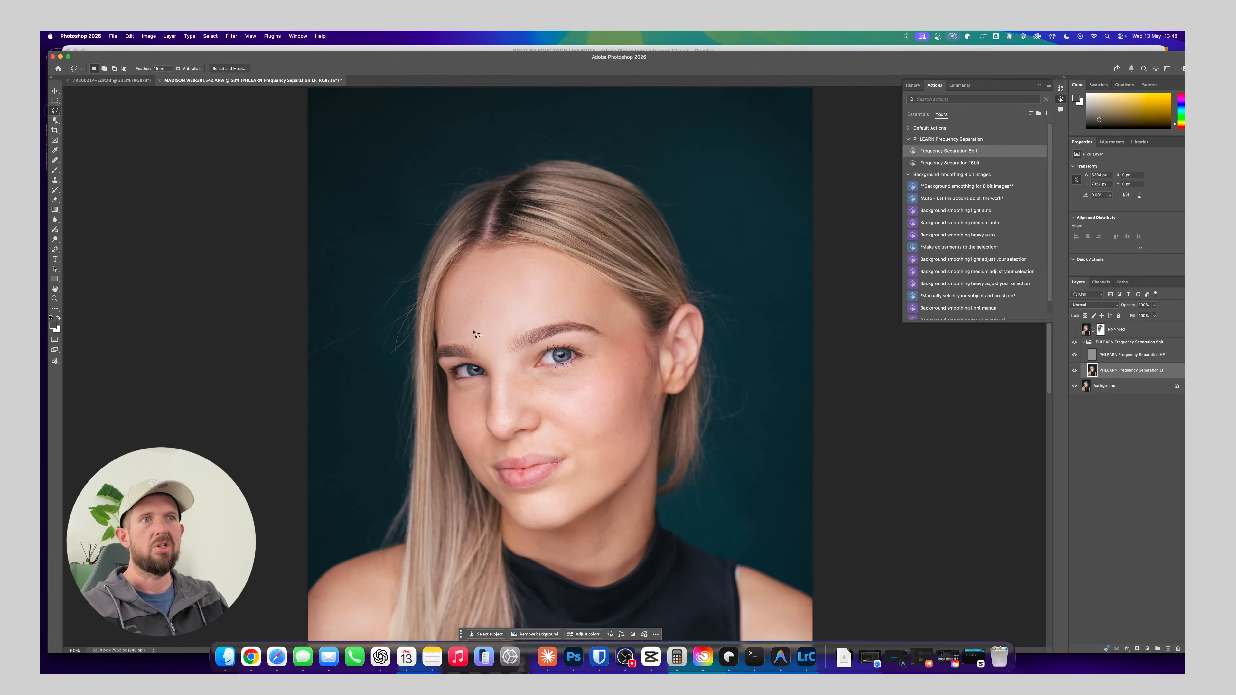
{"action": "left_click_drag", "start_coordinate": [563, 372], "coordinate": [543, 373]}
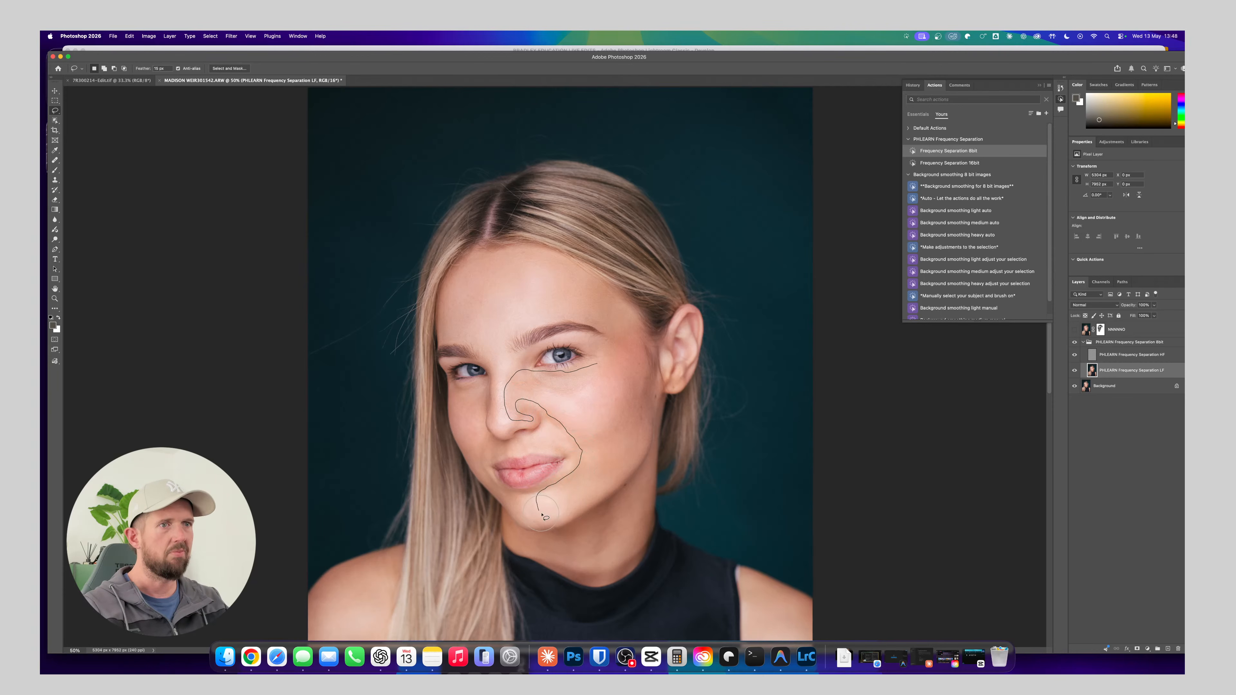
{"action": "mouse_move", "coordinate": [542, 515]}
{"action": "left_mouse_down"}
{"action": "mouse_move", "coordinate": [582, 507]}
{"action": "mouse_move", "coordinate": [648, 441]}
{"action": "mouse_move", "coordinate": [648, 382]}
{"action": "mouse_move", "coordinate": [627, 338]}
{"action": "left_mouse_up"}
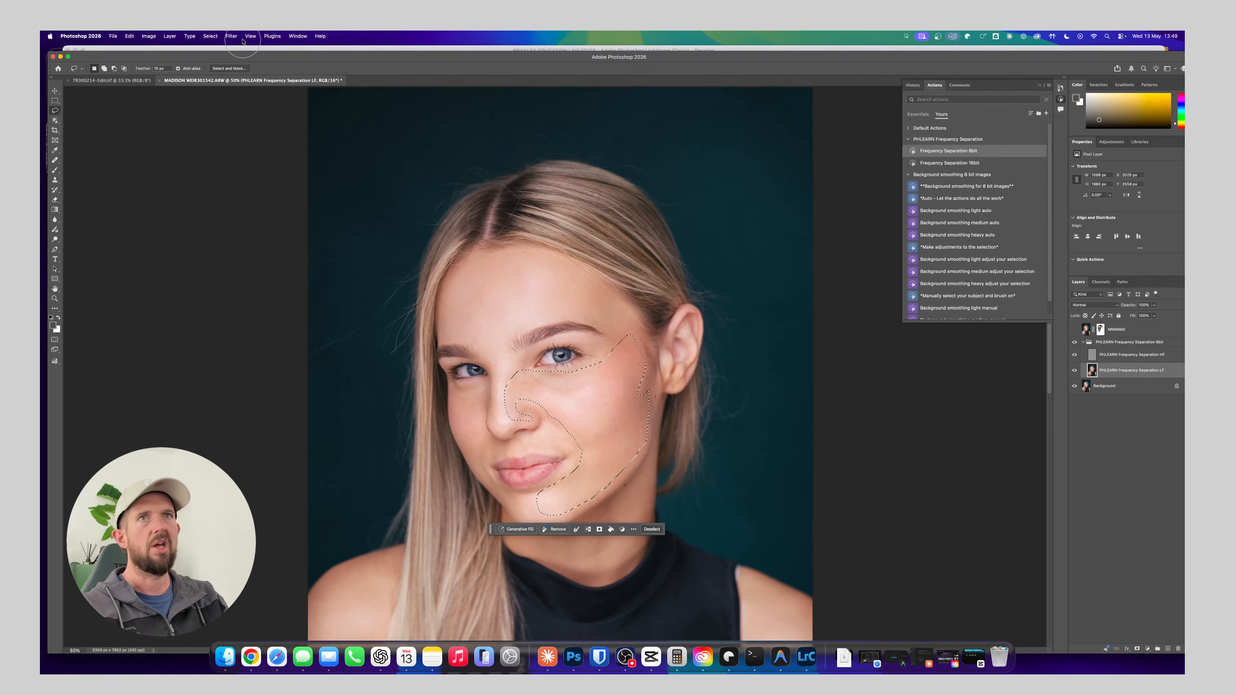
Reapply the last Gaussian Blur to the selected cheek area and deselect it
{"action": "left_click", "coordinate": [229, 38]}
{"action": "left_click", "coordinate": [245, 48]}
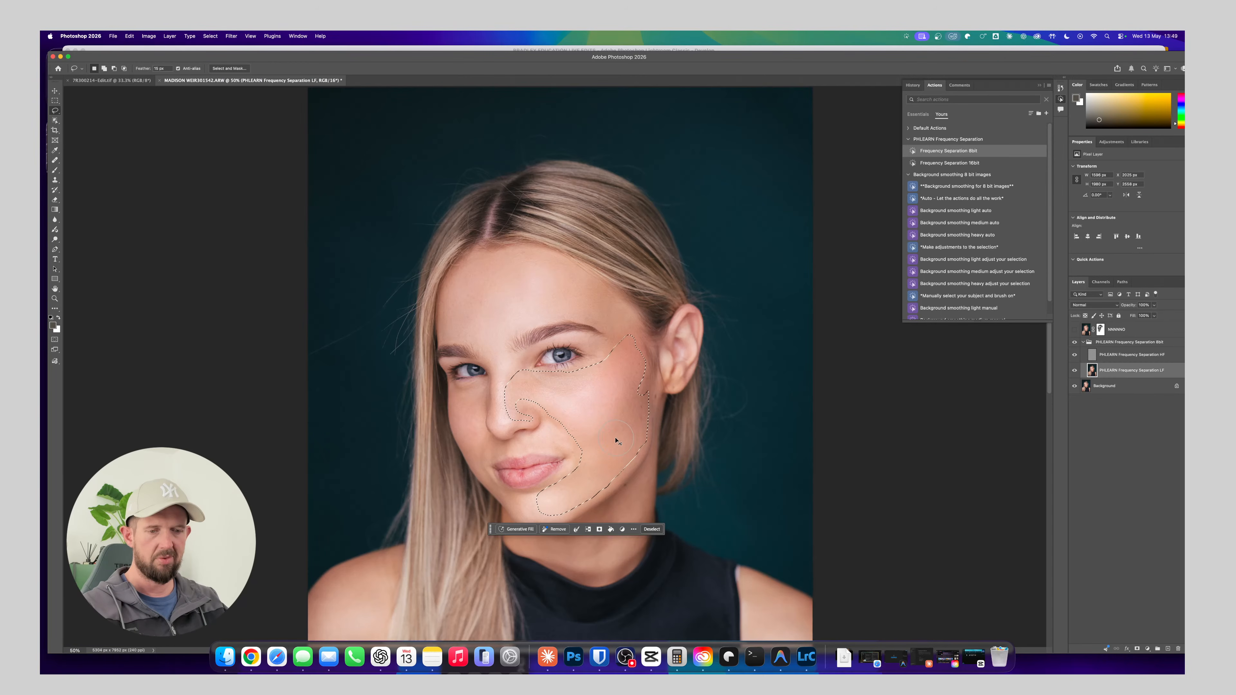
{"action": "key", "text": "super+d"}
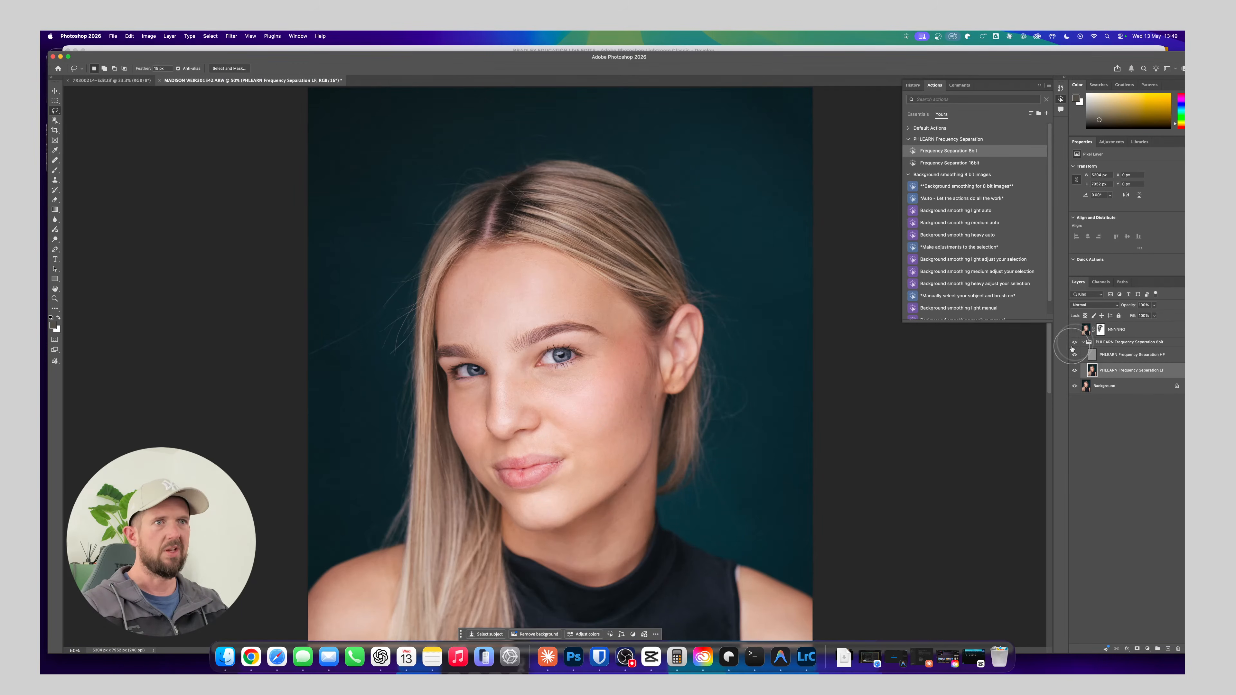
{"action": "left_click_drag", "start_coordinate": [525, 530], "coordinate": [543, 408]}
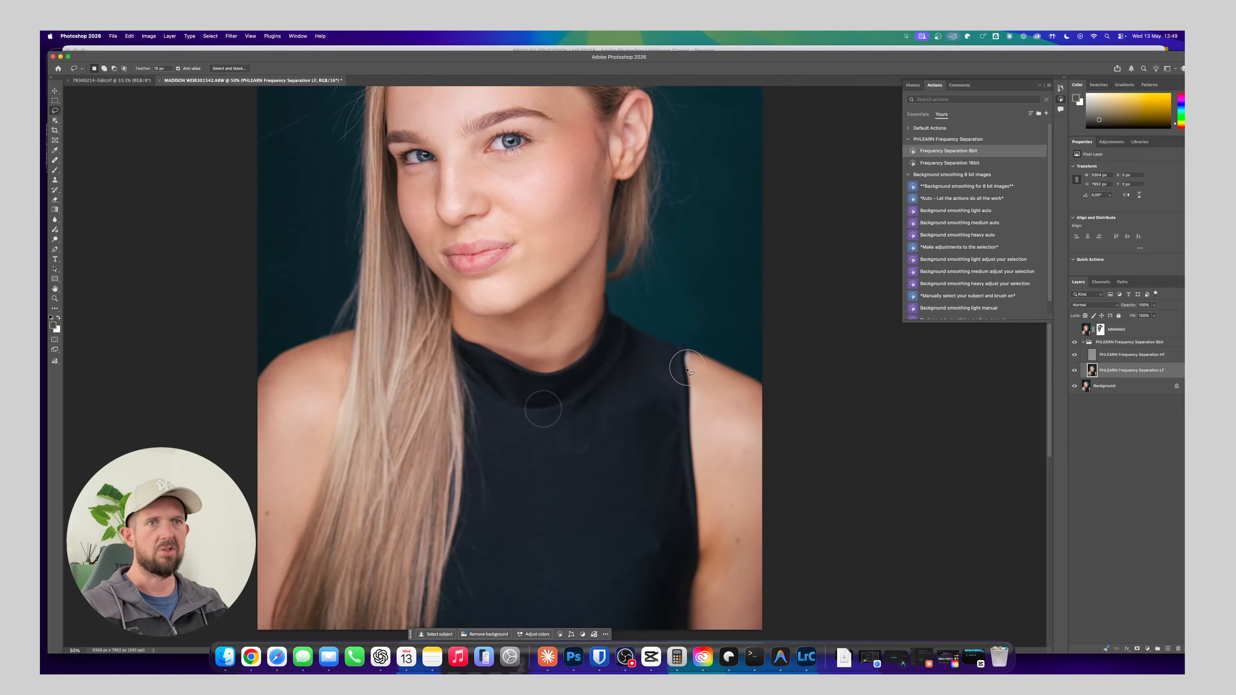
Lasso the bare shoulder and upper arm on the visible-ear side, reapply the last Gaussian Blur and deselect the area
{"action": "left_click_drag", "start_coordinate": [588, 400], "coordinate": [502, 345]}
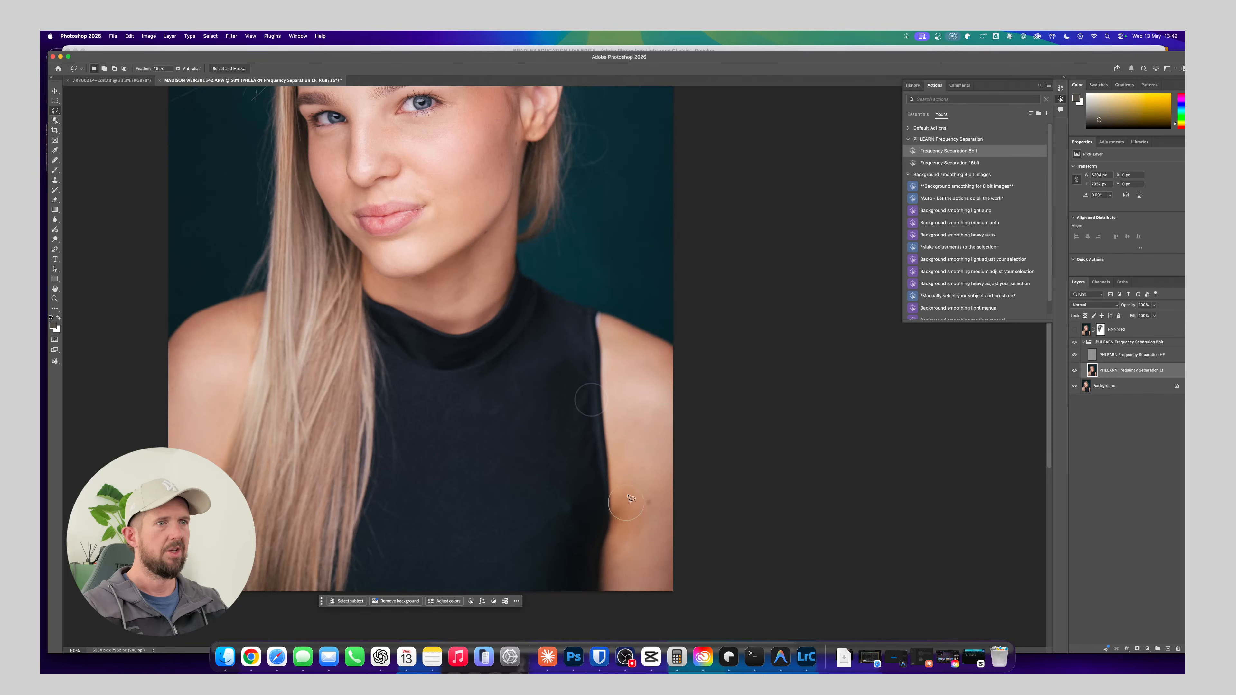
{"action": "mouse_move", "coordinate": [642, 344]}
{"action": "left_mouse_down"}
{"action": "mouse_move", "coordinate": [612, 328]}
{"action": "mouse_move", "coordinate": [607, 338]}
{"action": "mouse_move", "coordinate": [612, 592]}
{"action": "mouse_move", "coordinate": [674, 608]}
{"action": "mouse_move", "coordinate": [697, 557]}
{"action": "mouse_move", "coordinate": [660, 351]}
{"action": "left_mouse_up"}
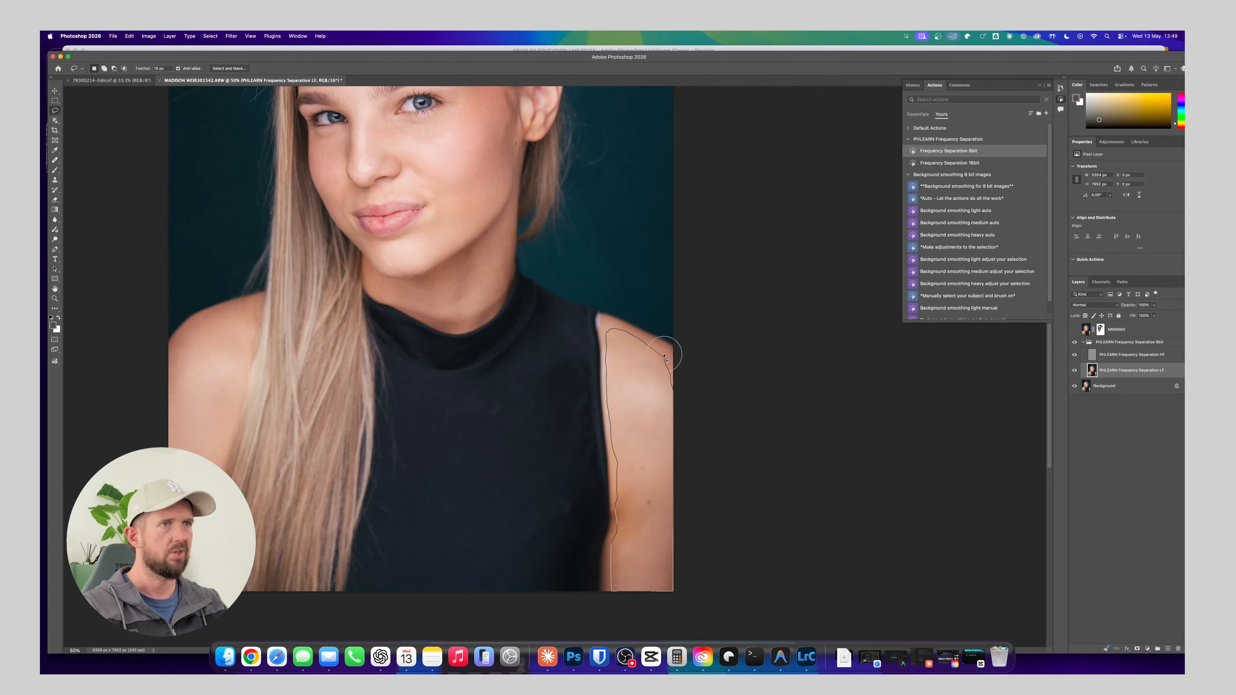
{"action": "left_click", "coordinate": [251, 36]}
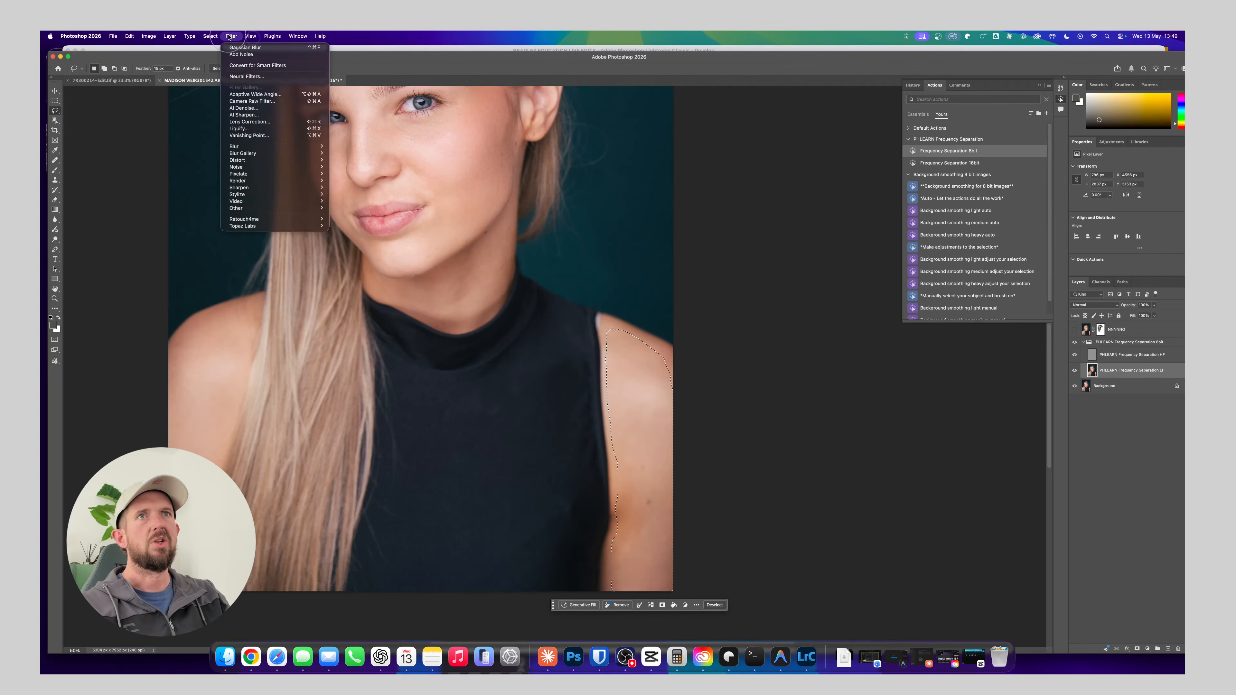
{"action": "left_click", "coordinate": [233, 46]}
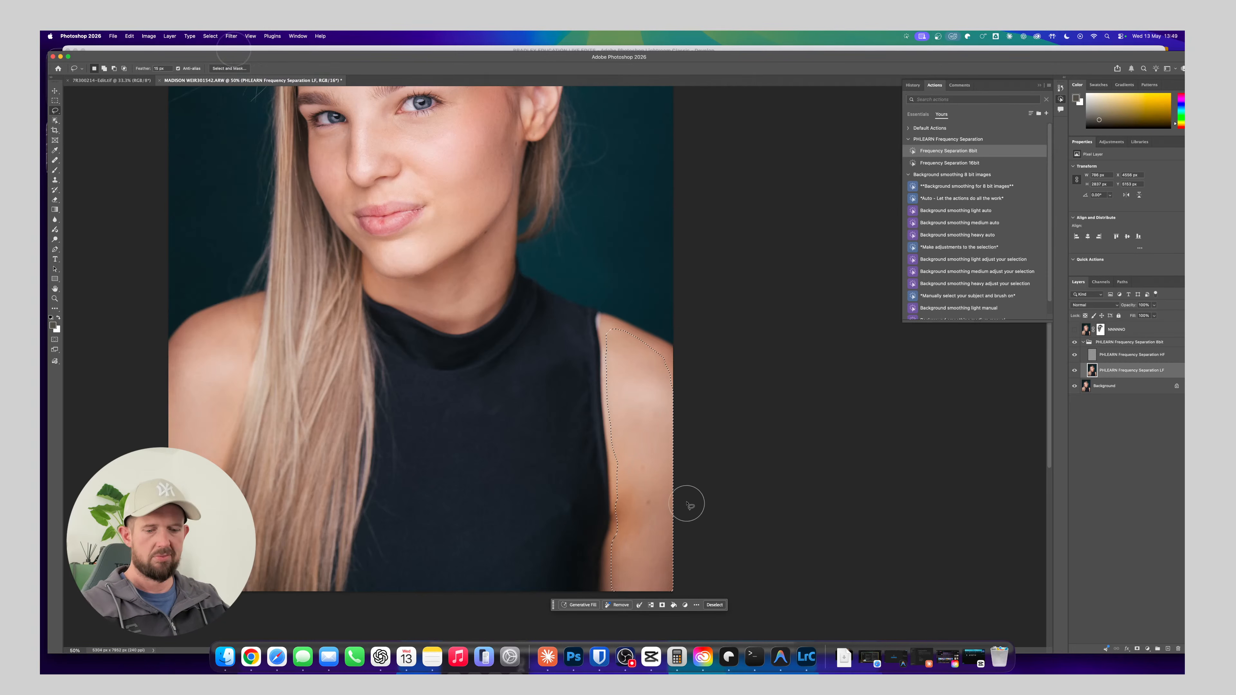
{"action": "key", "text": "super+d"}
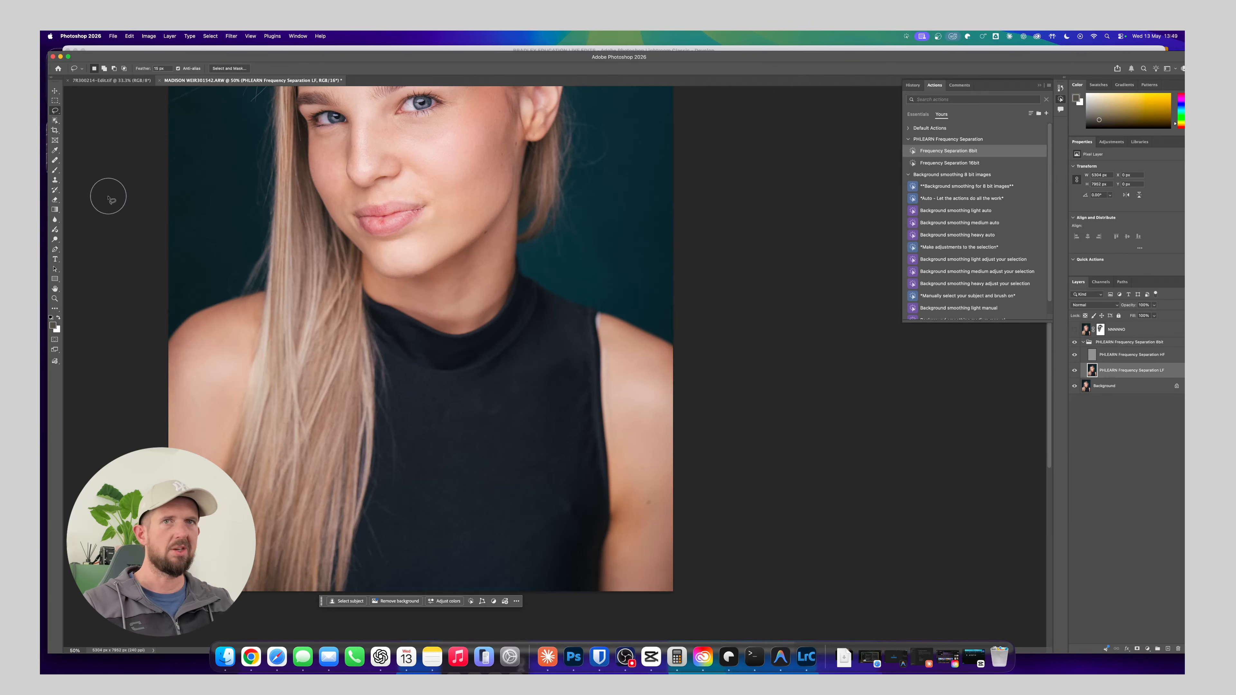
With the Mixer Brush, blend the orange discolouration on the upper arm beside the armhole of the top
{"action": "left_click", "coordinate": [55, 229]}
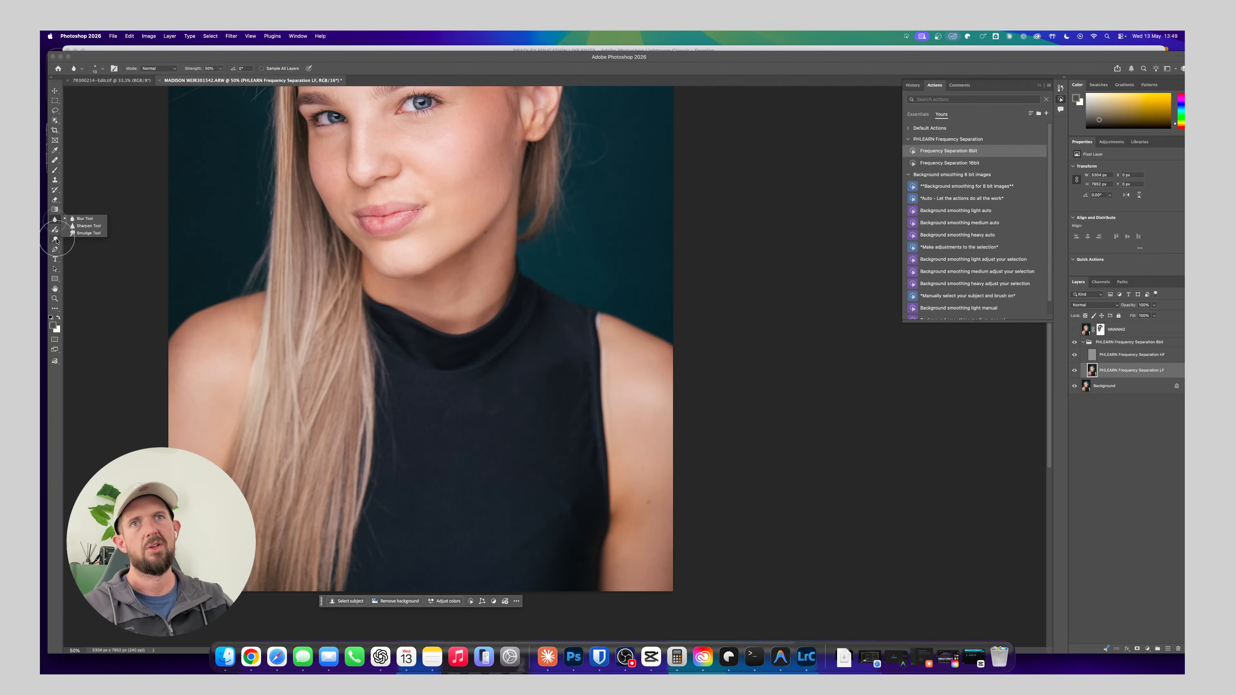
{"action": "left_click", "coordinate": [56, 240]}
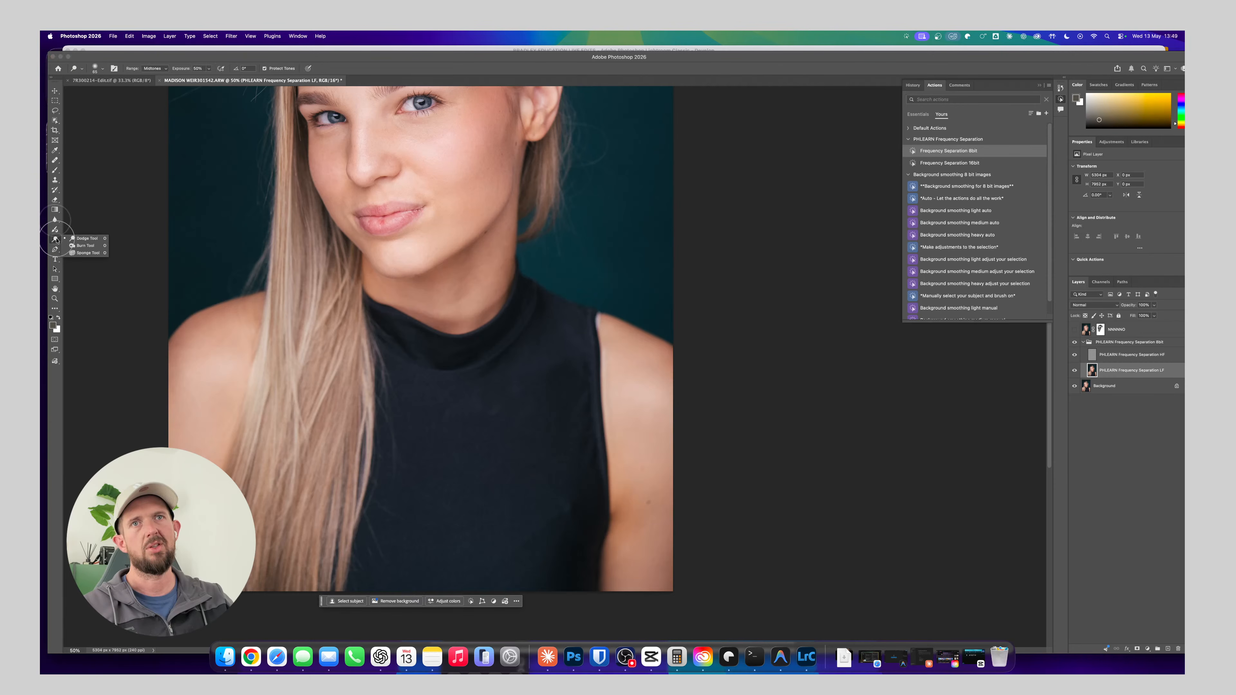
{"action": "left_click", "coordinate": [55, 189]}
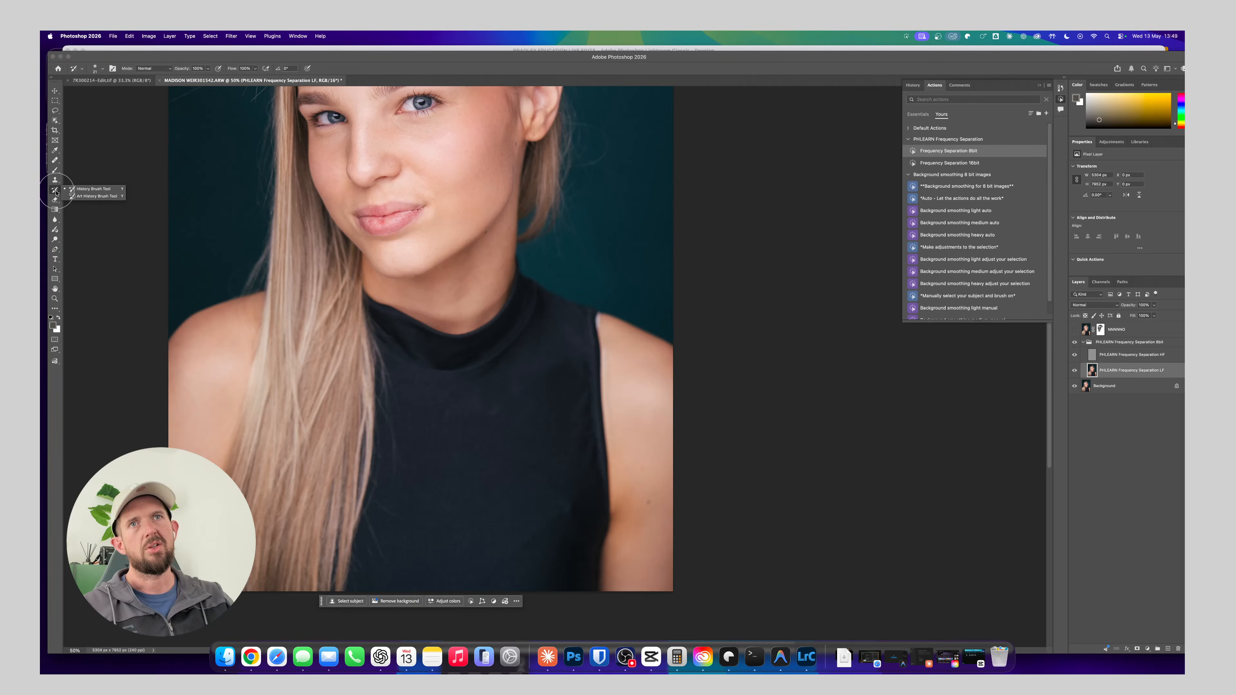
{"action": "left_click", "coordinate": [55, 170]}
{"action": "left_click", "coordinate": [54, 170]}
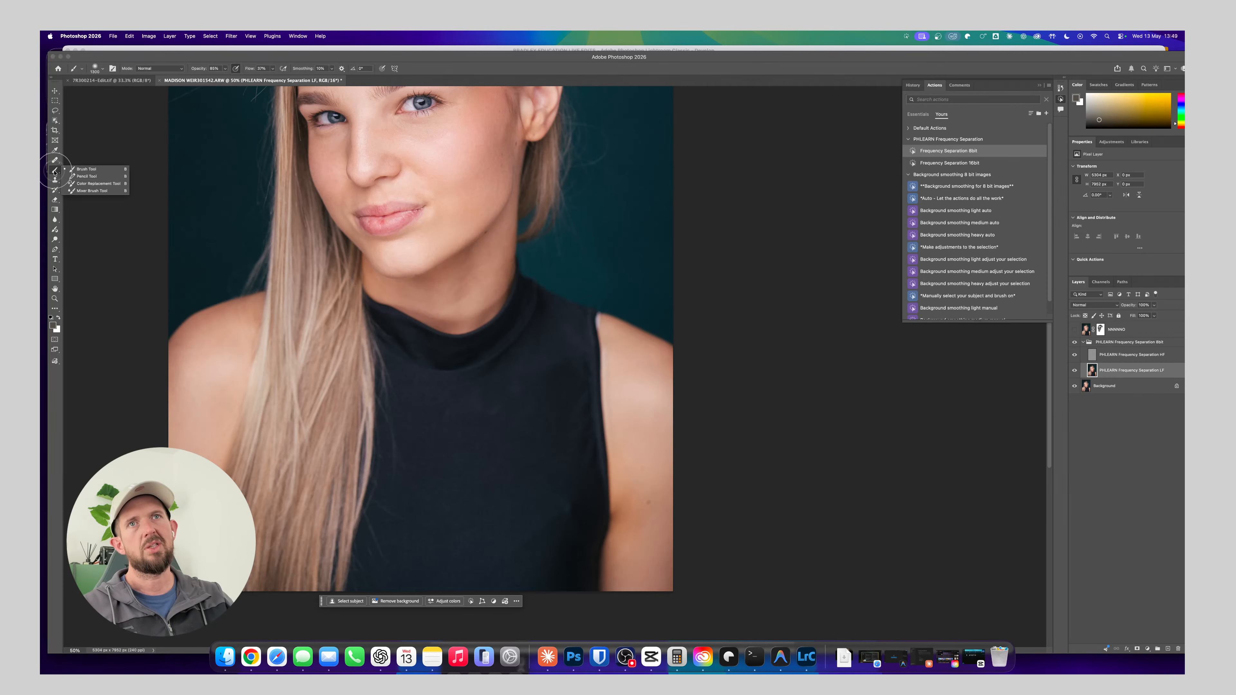
{"action": "left_click", "coordinate": [88, 190]}
{"action": "key", "text": "super+equal"}
{"action": "key", "text": "super+equal"}
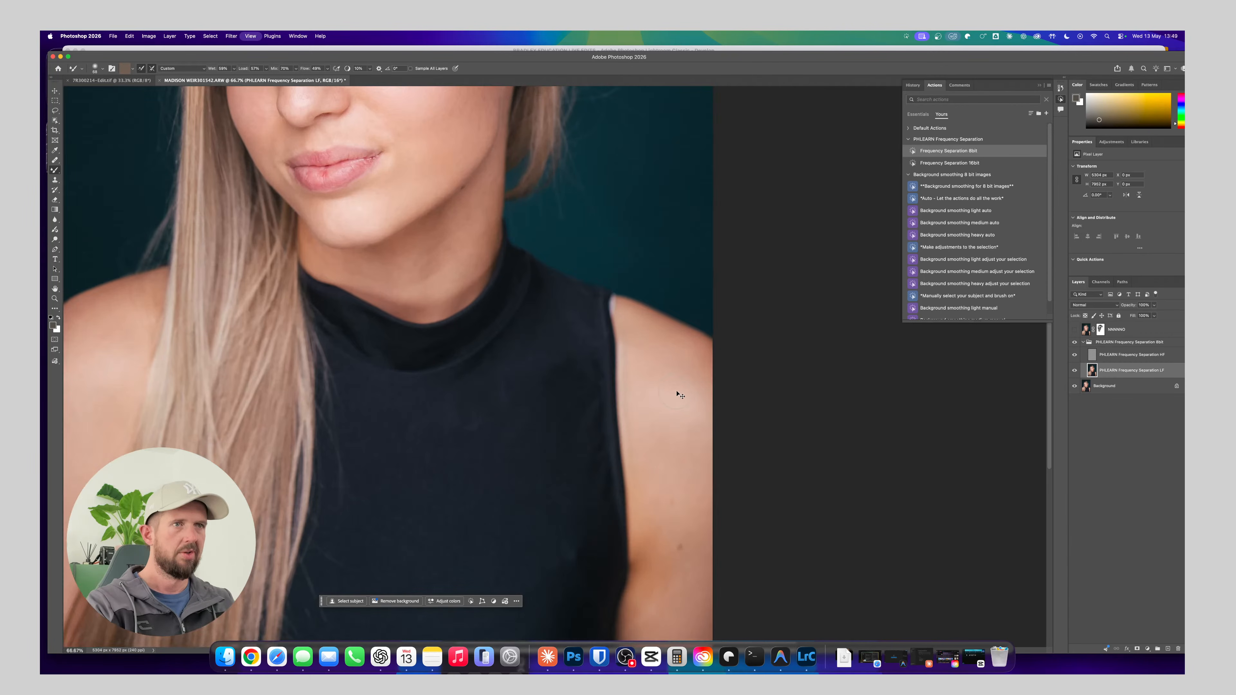
{"action": "left_click_drag", "start_coordinate": [564, 357], "coordinate": [533, 326]}
{"action": "scroll", "coordinate": [532, 326], "scroll_direction": "down", "scroll_amount": 10}
{"action": "scroll", "coordinate": [532, 326], "scroll_direction": "right", "scroll_amount": 9}
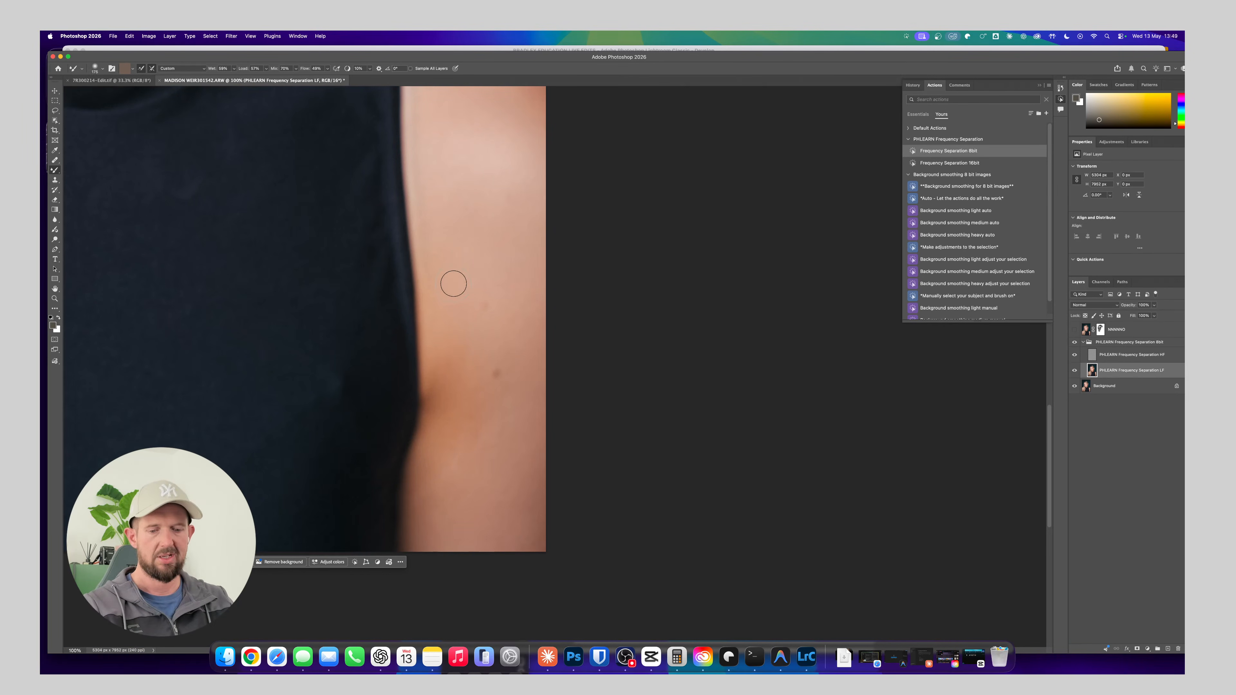
{"action": "mouse_move", "coordinate": [445, 302]}
{"action": "left_mouse_down"}
{"action": "mouse_move", "coordinate": [436, 378]}
{"action": "mouse_move", "coordinate": [458, 377]}
{"action": "left_mouse_up"}
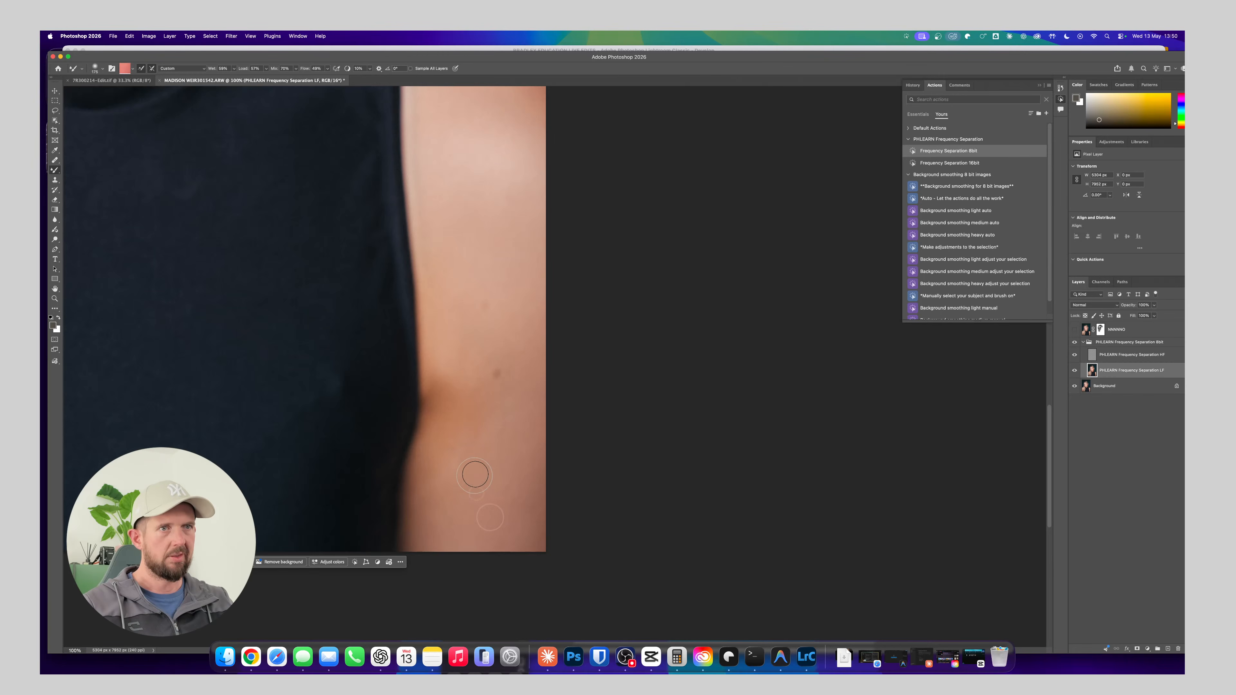
Even out the skin tone below and above the armpit crease with Mixer Brush strokes at larger and smaller brush sizes
{"action": "key", "text": "bracketright"}
{"action": "key", "text": "bracketright"}
{"action": "key", "text": "bracketright"}
{"action": "key", "text": "bracketright"}
{"action": "key", "text": "bracketright"}
{"action": "key", "text": "bracketright"}
{"action": "key", "text": "bracketright"}
{"action": "key", "text": "bracketright"}
{"action": "key", "text": "bracketright"}
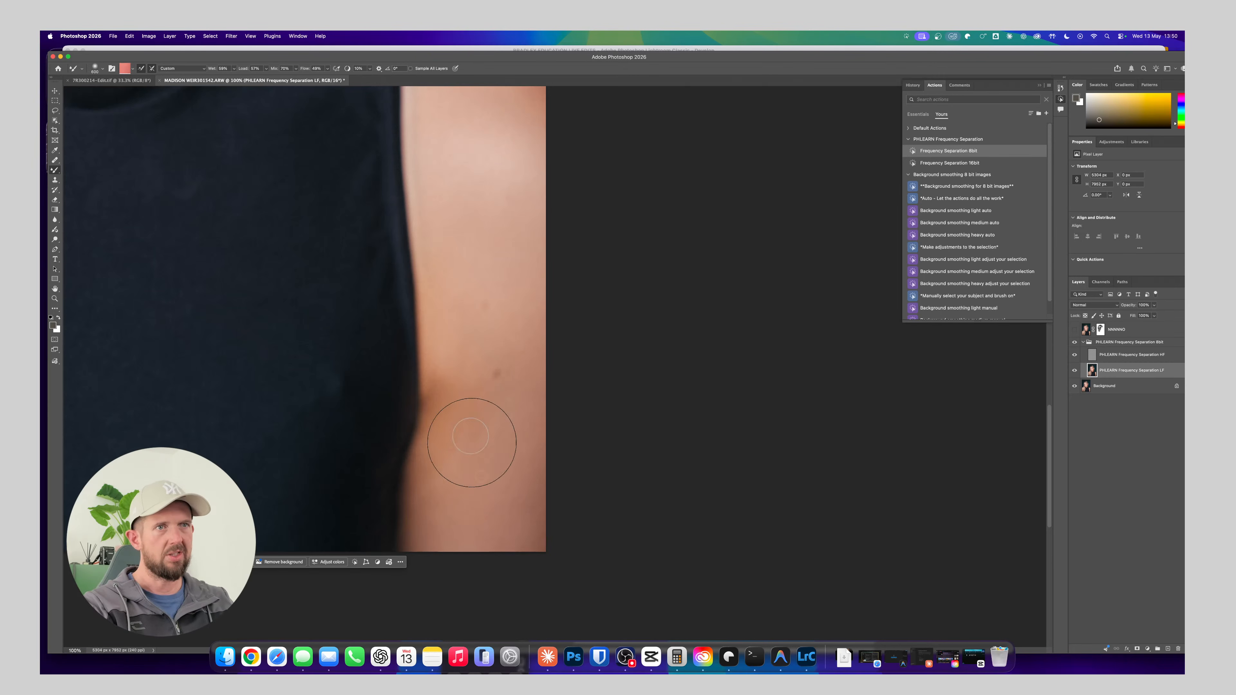
{"action": "mouse_move", "coordinate": [483, 427]}
{"action": "left_mouse_down"}
{"action": "mouse_move", "coordinate": [459, 419]}
{"action": "mouse_move", "coordinate": [447, 465]}
{"action": "mouse_move", "coordinate": [447, 427]}
{"action": "mouse_move", "coordinate": [451, 463]}
{"action": "left_mouse_up"}
{"action": "key", "text": "bracketleft"}
{"action": "key", "text": "bracketleft"}
{"action": "key", "text": "bracketleft"}
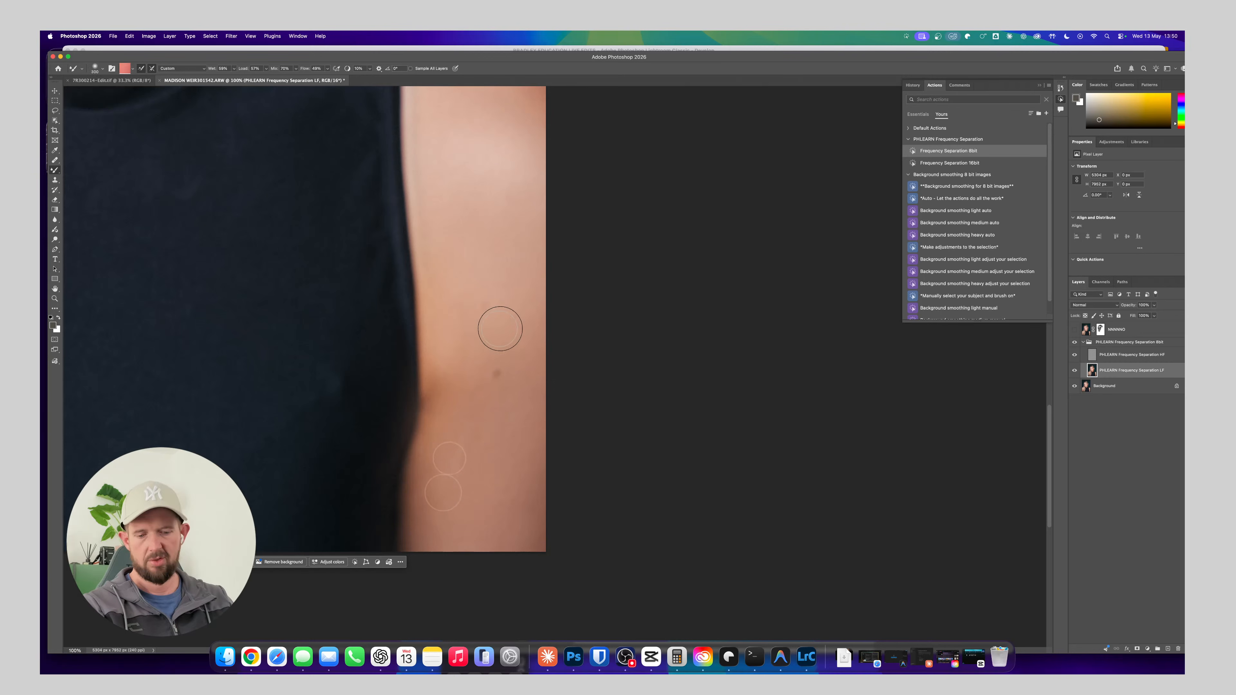
{"action": "left_click_drag", "start_coordinate": [504, 328], "coordinate": [442, 395]}
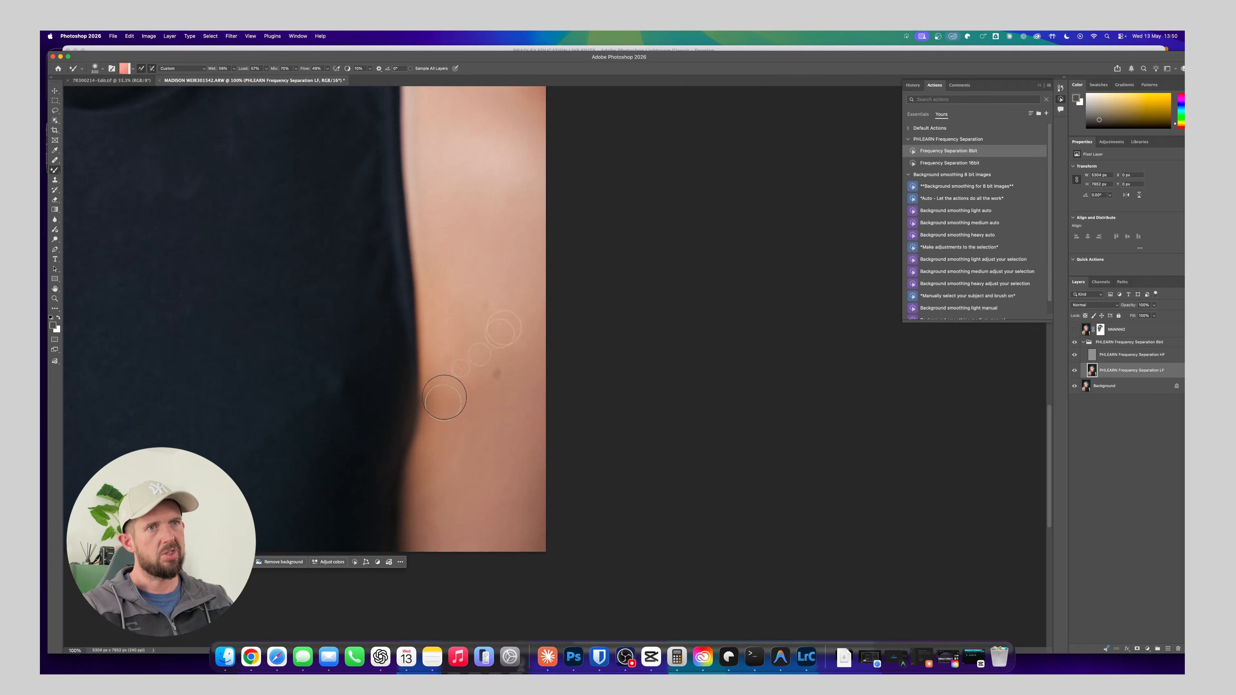
Compare the blended arm with the original by switching the Frequency Separation group's visibility off and on
{"action": "left_click_drag", "start_coordinate": [471, 246], "coordinate": [447, 156]}
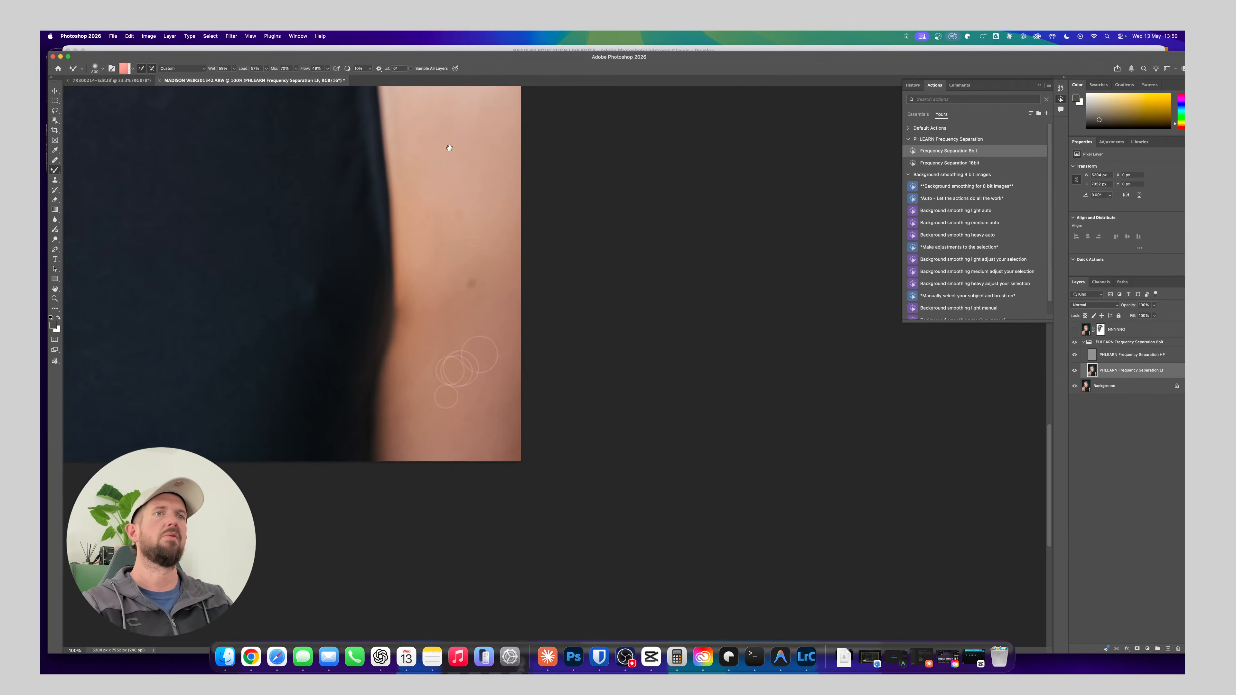
{"action": "left_click", "coordinate": [1074, 343]}
{"action": "left_click", "coordinate": [1074, 343]}
{"action": "left_click", "coordinate": [1074, 343]}
{"action": "left_click", "coordinate": [1074, 343]}
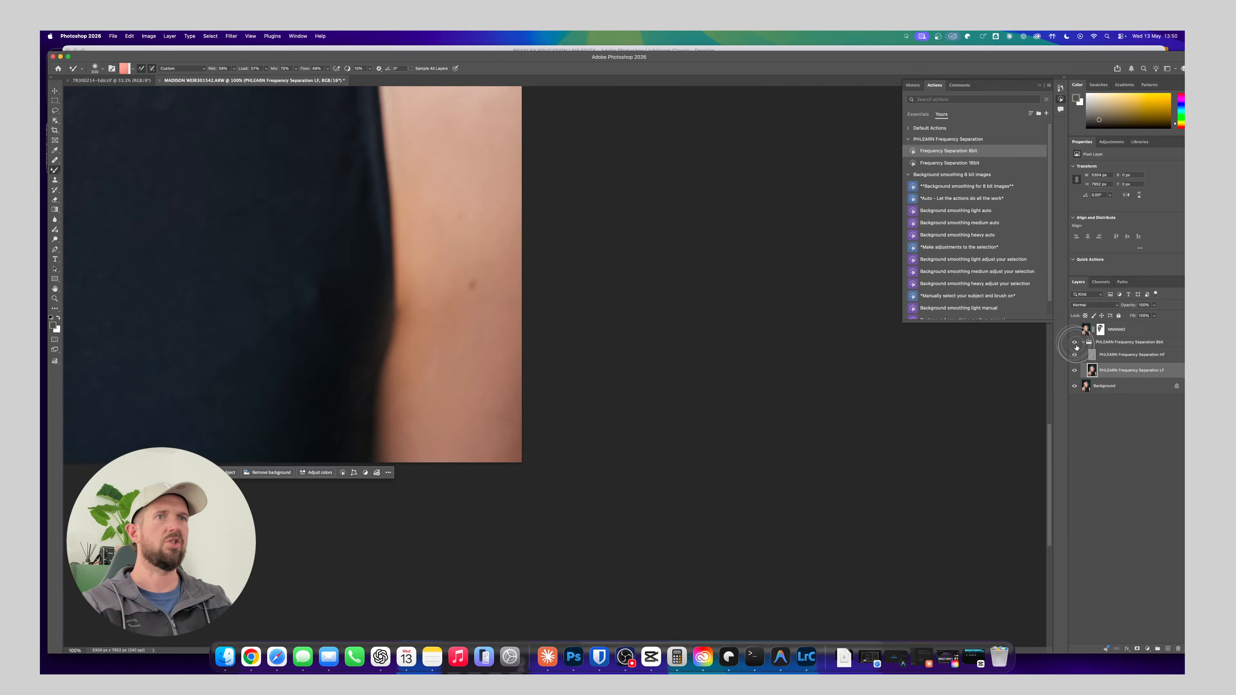
On the Frequency Separation HF layer, patch the rough texture on the visible-ear side of the lower lip with the Patch tool
{"action": "left_click_drag", "start_coordinate": [294, 206], "coordinate": [529, 336]}
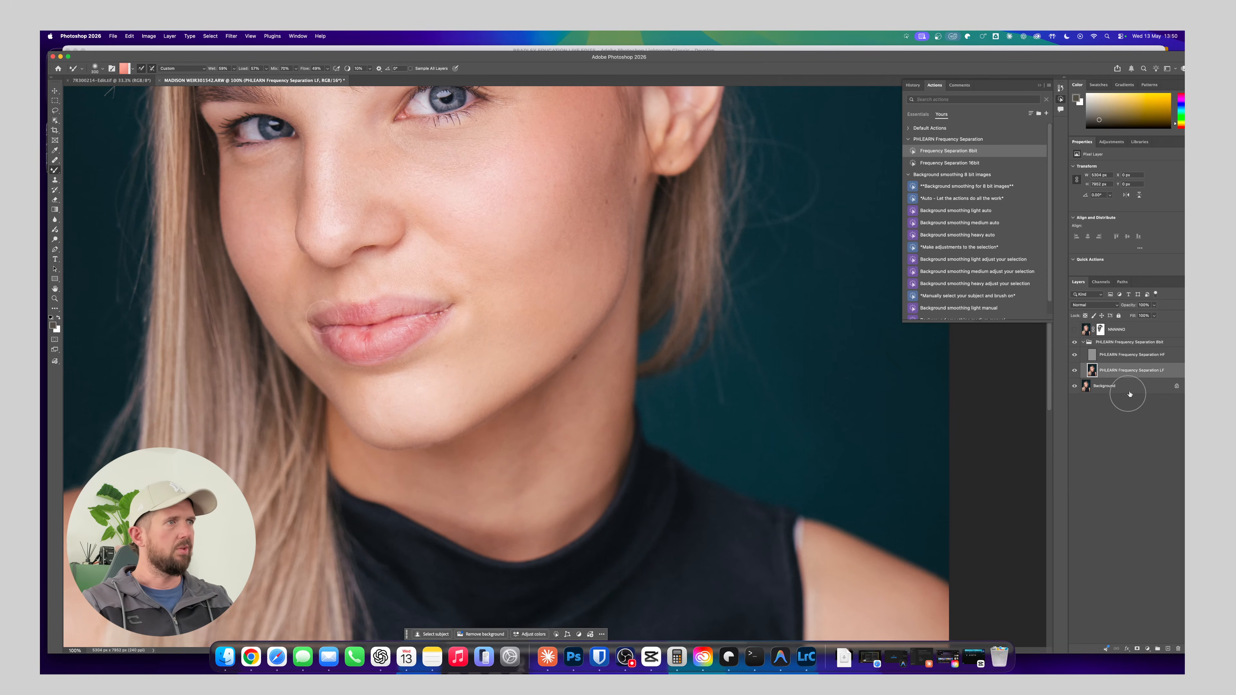
{"action": "left_click", "coordinate": [1114, 359]}
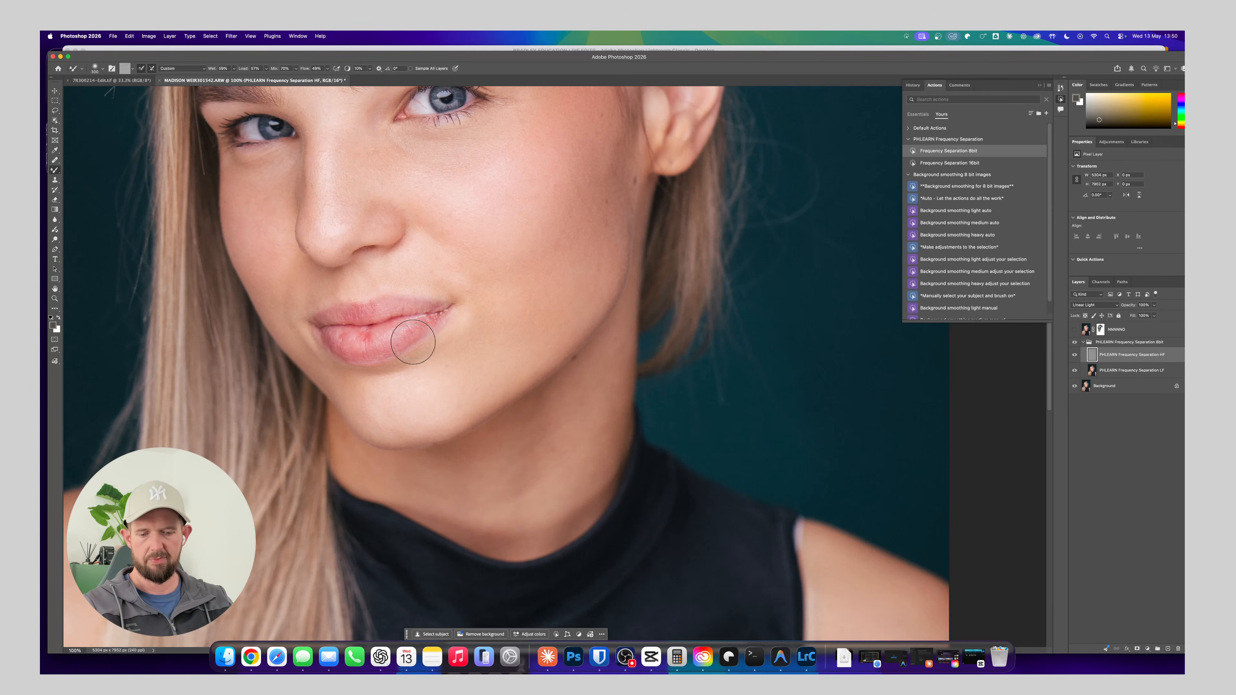
{"action": "key", "text": "z"}
{"action": "left_click_drag", "start_coordinate": [361, 324], "coordinate": [389, 360]}
{"action": "key", "text": "b"}
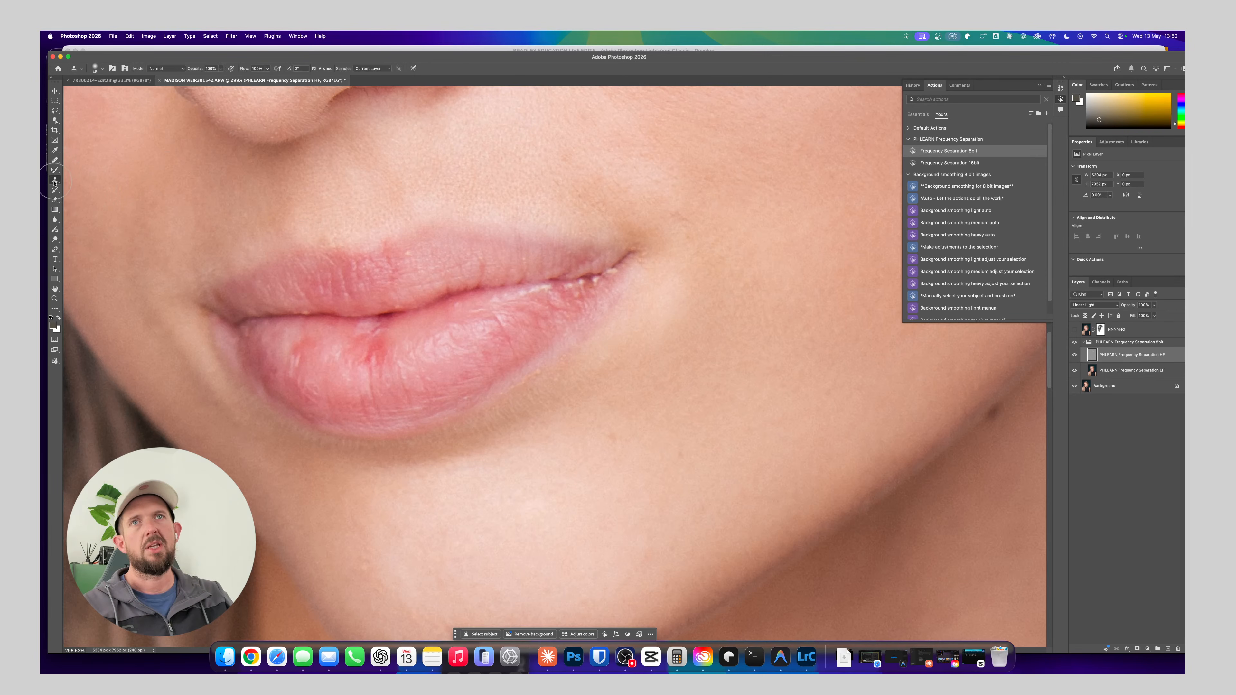
{"action": "right_click", "coordinate": [56, 161]}
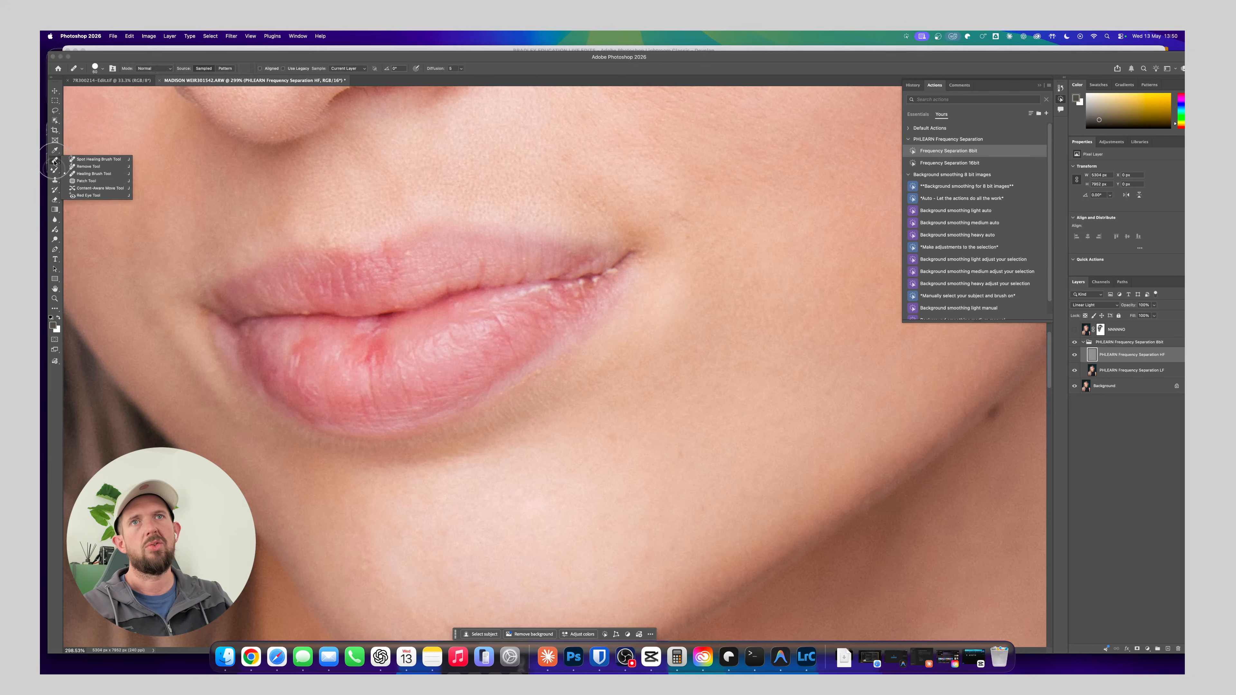
{"action": "left_click", "coordinate": [92, 184]}
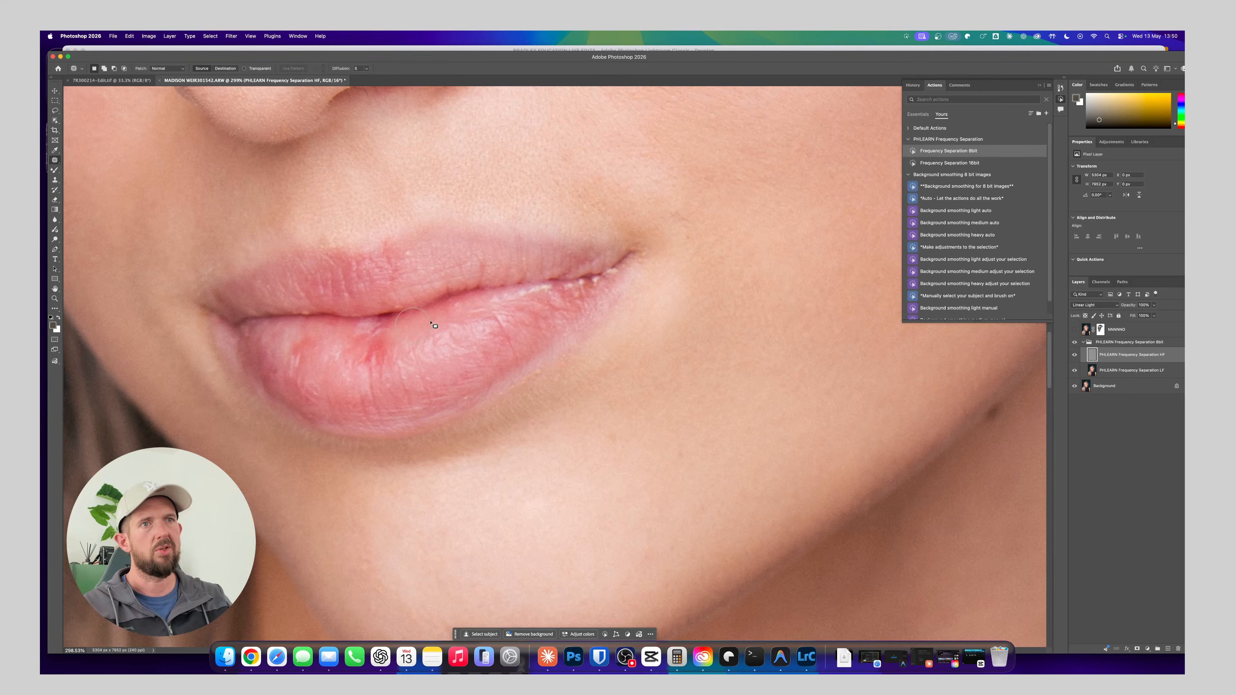
{"action": "mouse_move", "coordinate": [497, 319]}
{"action": "left_mouse_down"}
{"action": "mouse_move", "coordinate": [516, 361]}
{"action": "mouse_move", "coordinate": [498, 311]}
{"action": "left_mouse_up"}
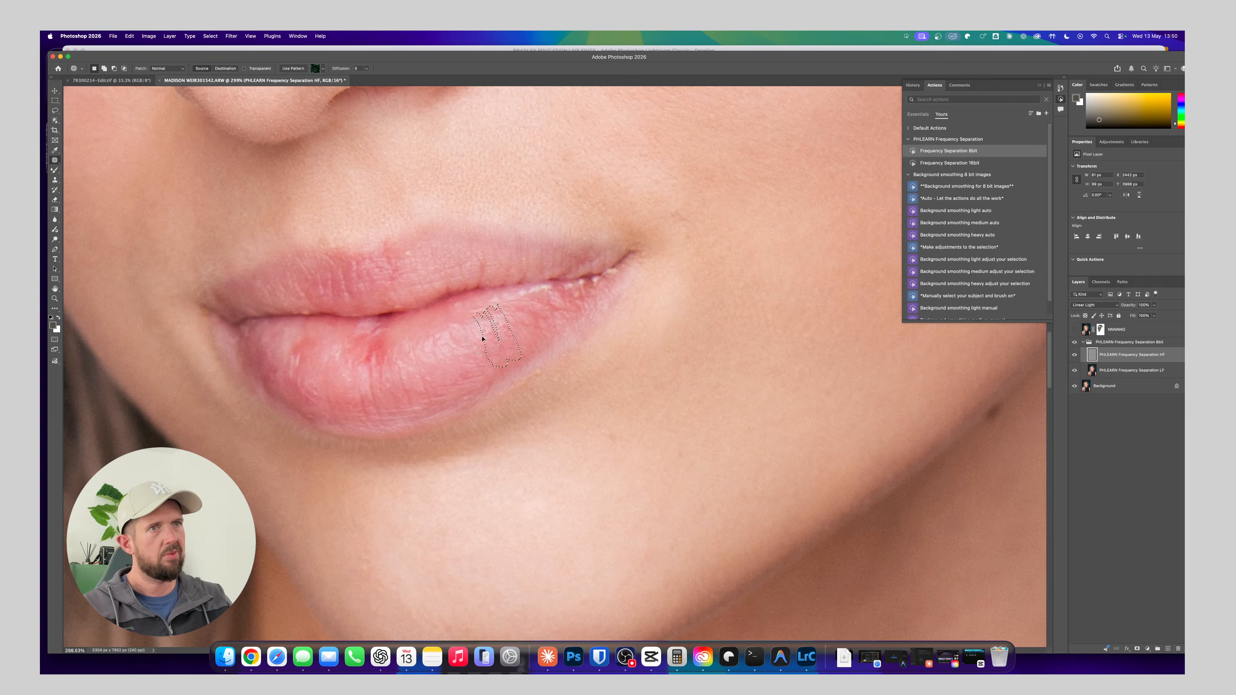
{"action": "key", "text": "super+d"}
Patch the vertical creases in the middle of the lower lip with smoother lip texture, deselecting after each patch
{"action": "mouse_move", "coordinate": [357, 332]}
{"action": "left_mouse_down"}
{"action": "mouse_move", "coordinate": [371, 312]}
{"action": "mouse_move", "coordinate": [370, 339]}
{"action": "mouse_move", "coordinate": [398, 324]}
{"action": "left_mouse_up"}
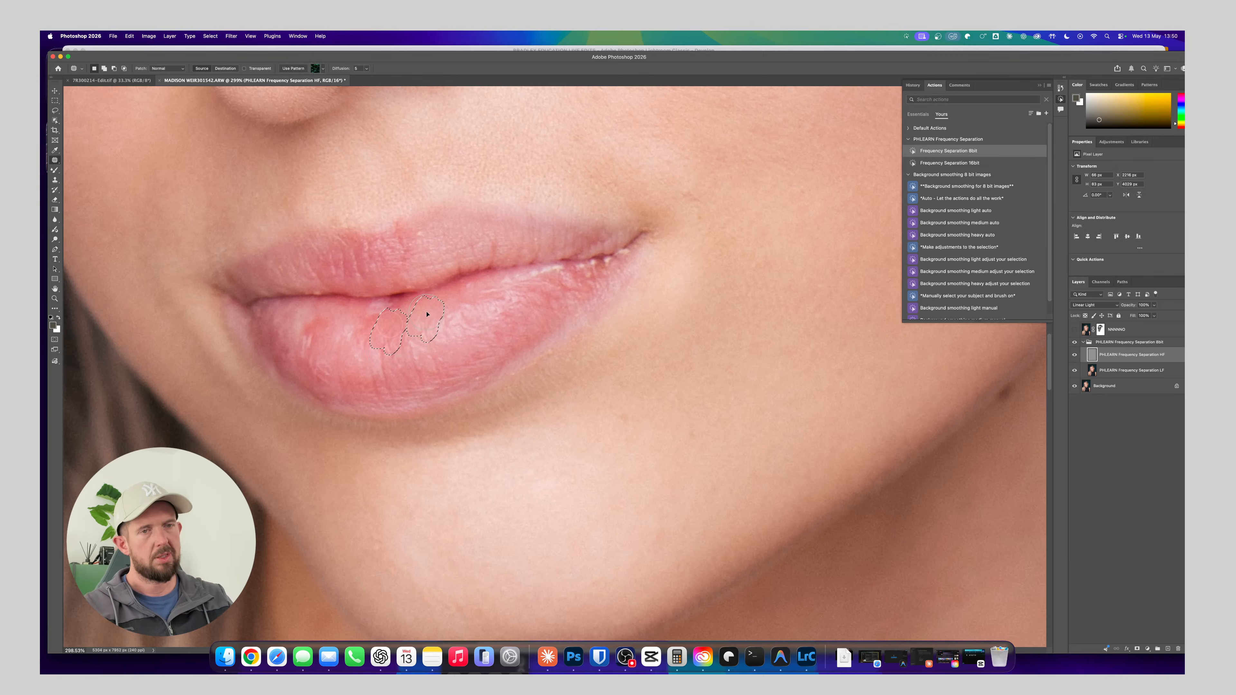
{"action": "key", "text": "super+d"}
{"action": "left_click_drag", "start_coordinate": [428, 317], "coordinate": [380, 345]}
{"action": "scroll", "coordinate": [395, 317], "scroll_direction": "down", "scroll_amount": 1}
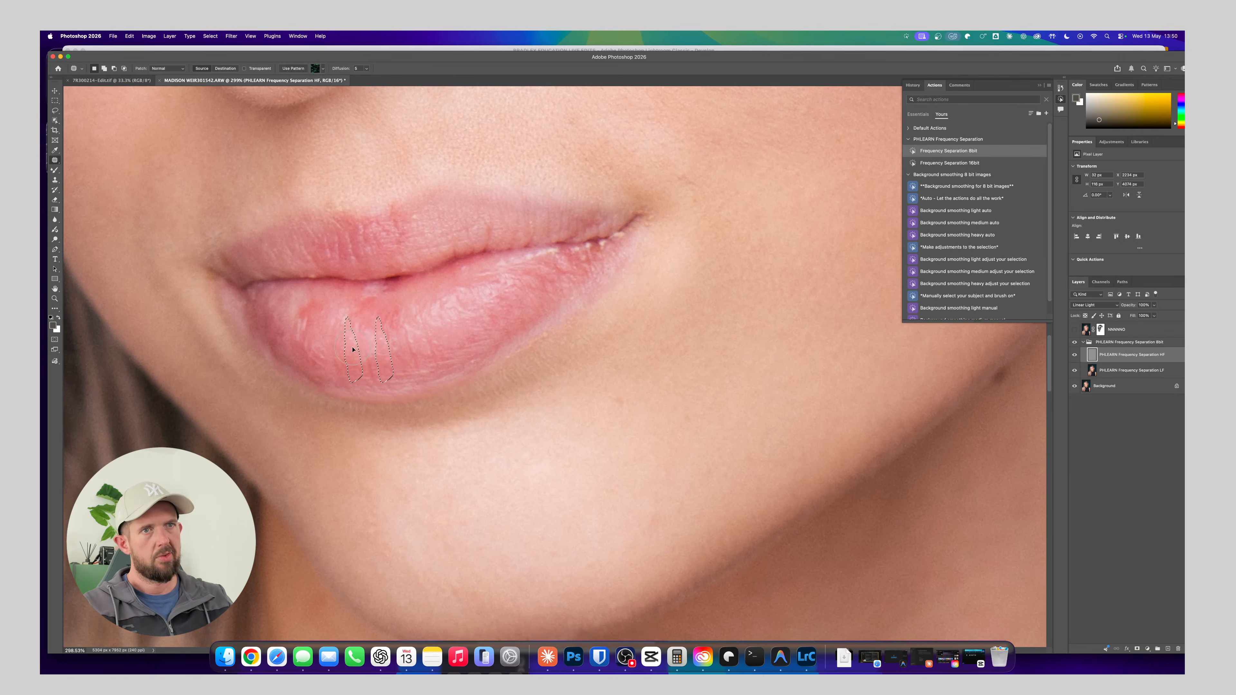
{"action": "key", "text": "super+d"}
{"action": "mouse_move", "coordinate": [352, 349]}
{"action": "left_mouse_down"}
{"action": "mouse_move", "coordinate": [413, 323]}
{"action": "mouse_move", "coordinate": [403, 337]}
{"action": "mouse_move", "coordinate": [363, 327]}
{"action": "mouse_move", "coordinate": [384, 334]}
{"action": "mouse_move", "coordinate": [393, 311]}
{"action": "mouse_move", "coordinate": [425, 306]}
{"action": "left_mouse_up"}
{"action": "key", "text": "super+d"}
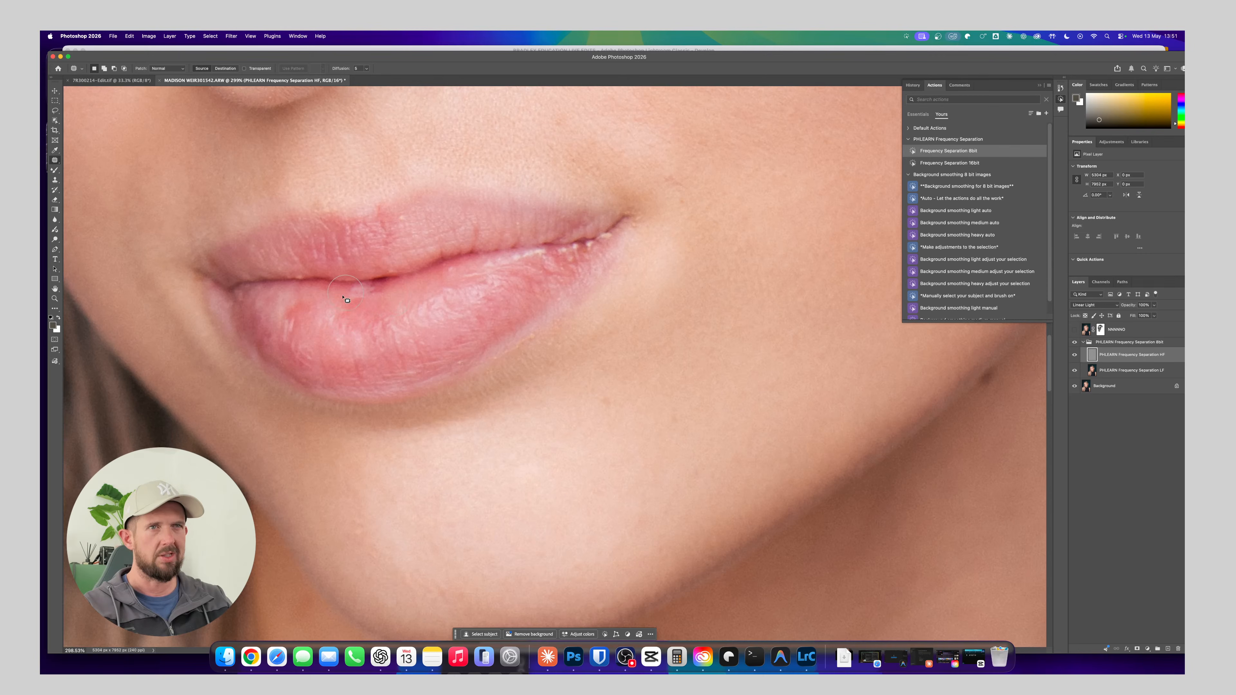
Patch the small marks on the hair side of the lower lip with neighbouring lip texture and deselect
{"action": "mouse_move", "coordinate": [336, 301]}
{"action": "left_mouse_down"}
{"action": "mouse_move", "coordinate": [337, 326]}
{"action": "mouse_move", "coordinate": [344, 292]}
{"action": "mouse_move", "coordinate": [324, 290]}
{"action": "left_mouse_up"}
{"action": "left_click", "coordinate": [282, 318]}
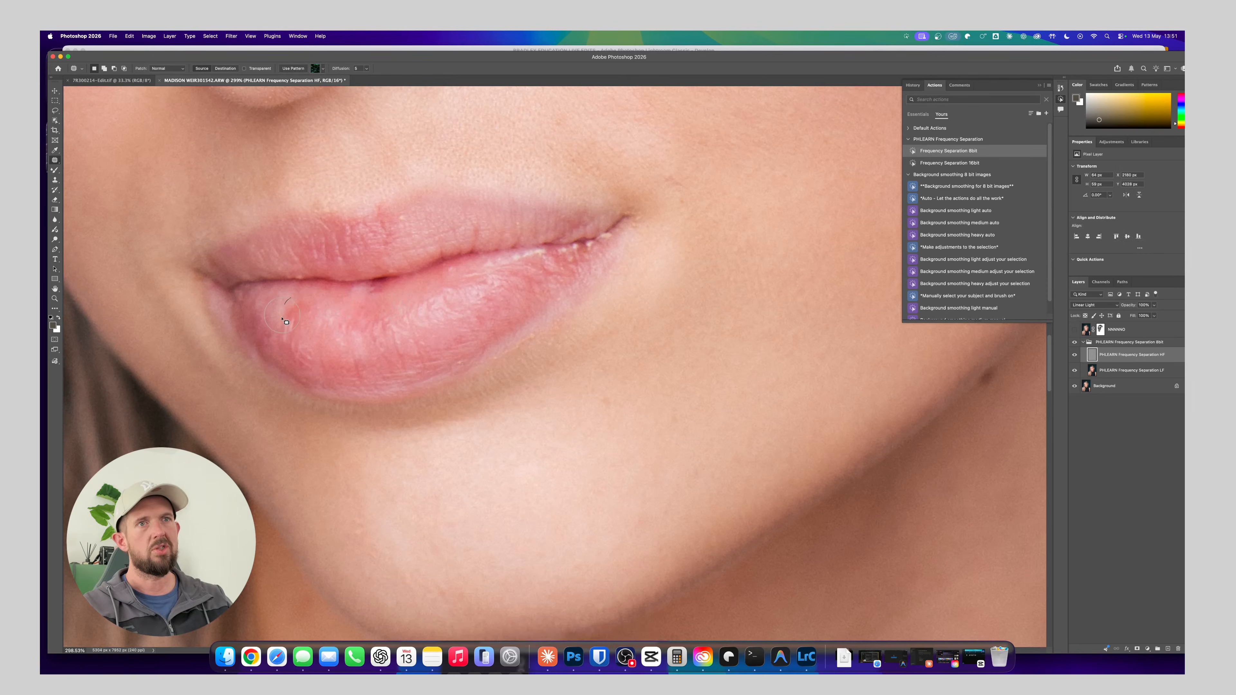
{"action": "left_click_drag", "start_coordinate": [313, 300], "coordinate": [325, 316]}
{"action": "key", "text": "super+d"}
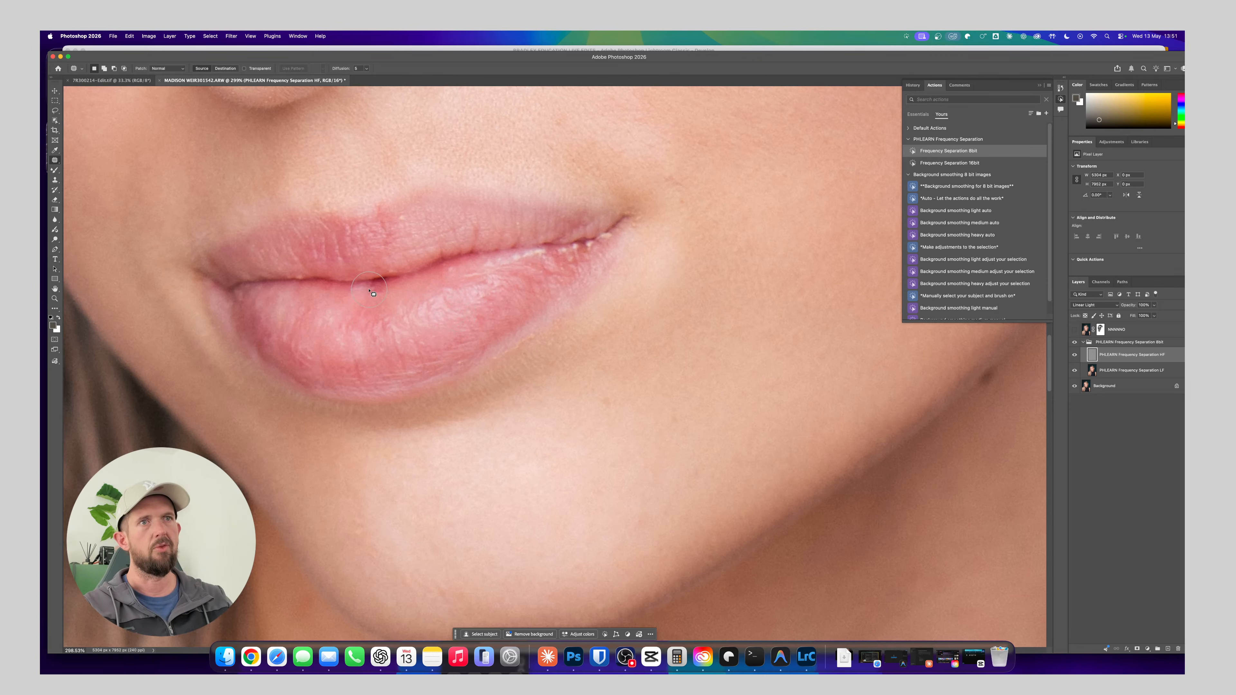
Patch the remaining uneven texture at the centre of the lower lip just below the mouth line and deselect
{"action": "left_click_drag", "start_coordinate": [369, 291], "coordinate": [379, 283]}
{"action": "mouse_move", "coordinate": [379, 283]}
{"action": "left_mouse_down"}
{"action": "mouse_move", "coordinate": [433, 280]}
{"action": "mouse_move", "coordinate": [394, 298]}
{"action": "mouse_move", "coordinate": [382, 285]}
{"action": "mouse_move", "coordinate": [341, 298]}
{"action": "mouse_move", "coordinate": [357, 320]}
{"action": "mouse_move", "coordinate": [407, 301]}
{"action": "mouse_move", "coordinate": [413, 275]}
{"action": "mouse_move", "coordinate": [379, 263]}
{"action": "mouse_move", "coordinate": [340, 287]}
{"action": "left_mouse_up"}
{"action": "key", "text": "super+d"}
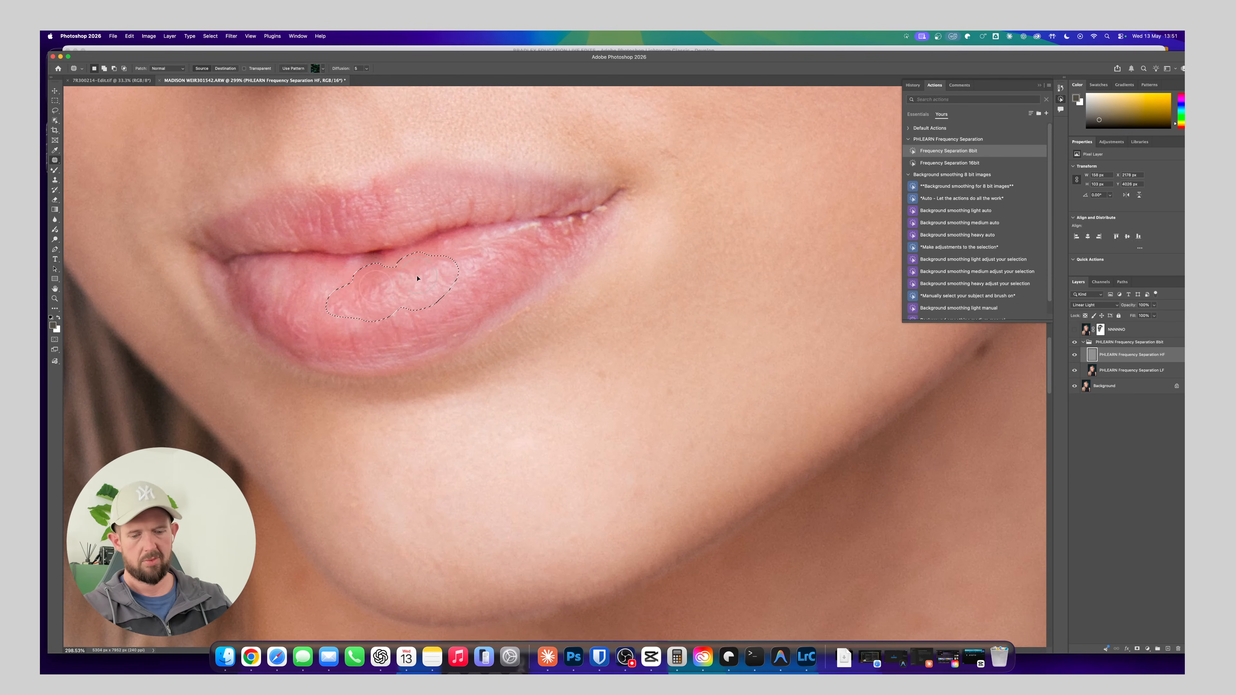
{"action": "left_click_drag", "start_coordinate": [417, 278], "coordinate": [342, 345]}
{"action": "key", "text": "super+d"}
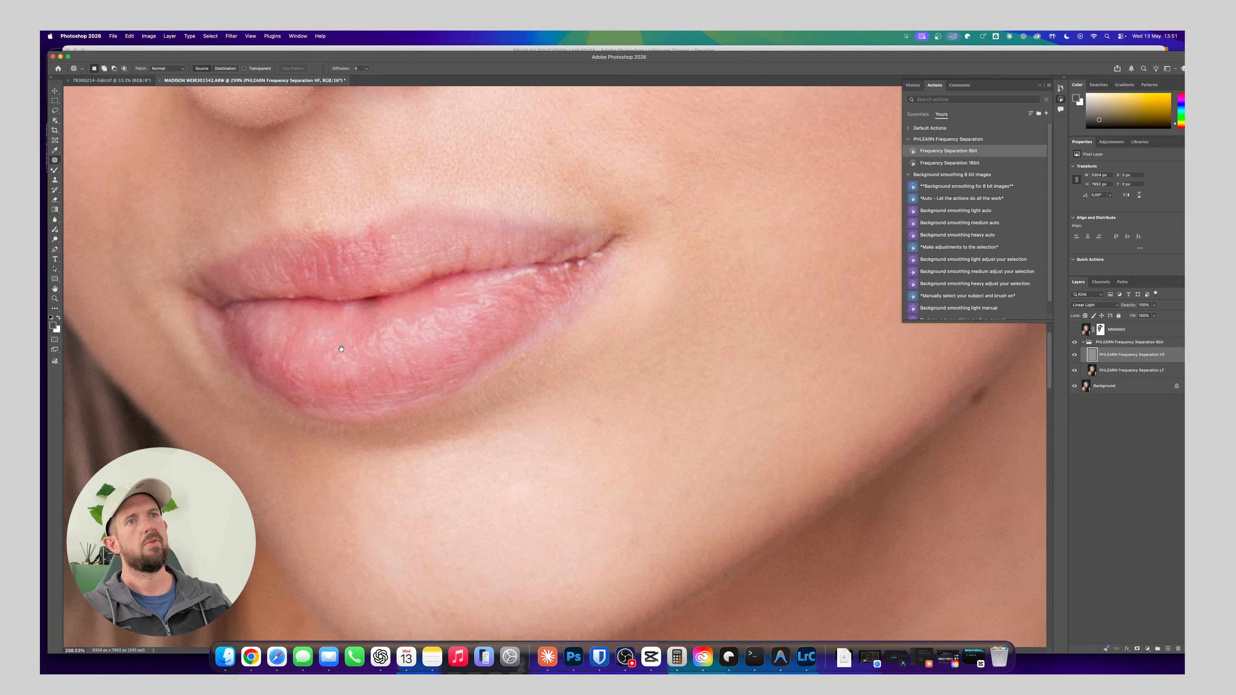
Check the lip and skin retouching on the wider portrait by toggling the Frequency Separation group's visibility
{"action": "key", "text": "super+1"}
{"action": "key", "text": "super+0"}
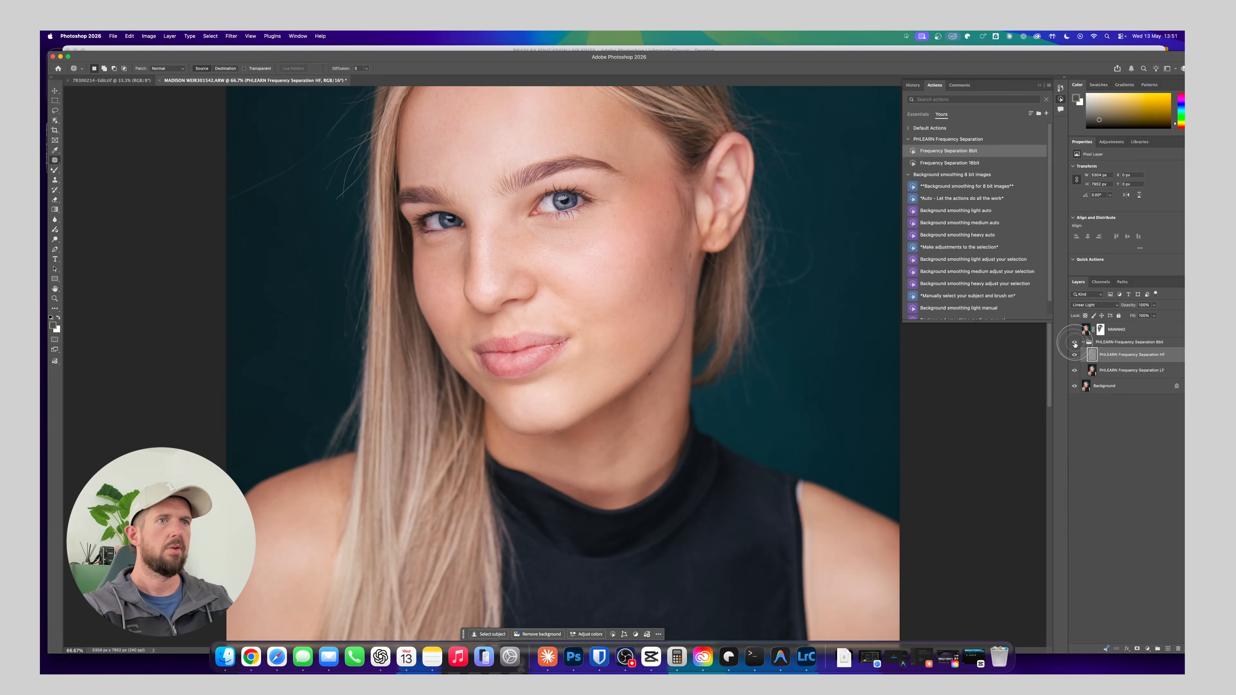
{"action": "left_click", "coordinate": [1075, 343]}
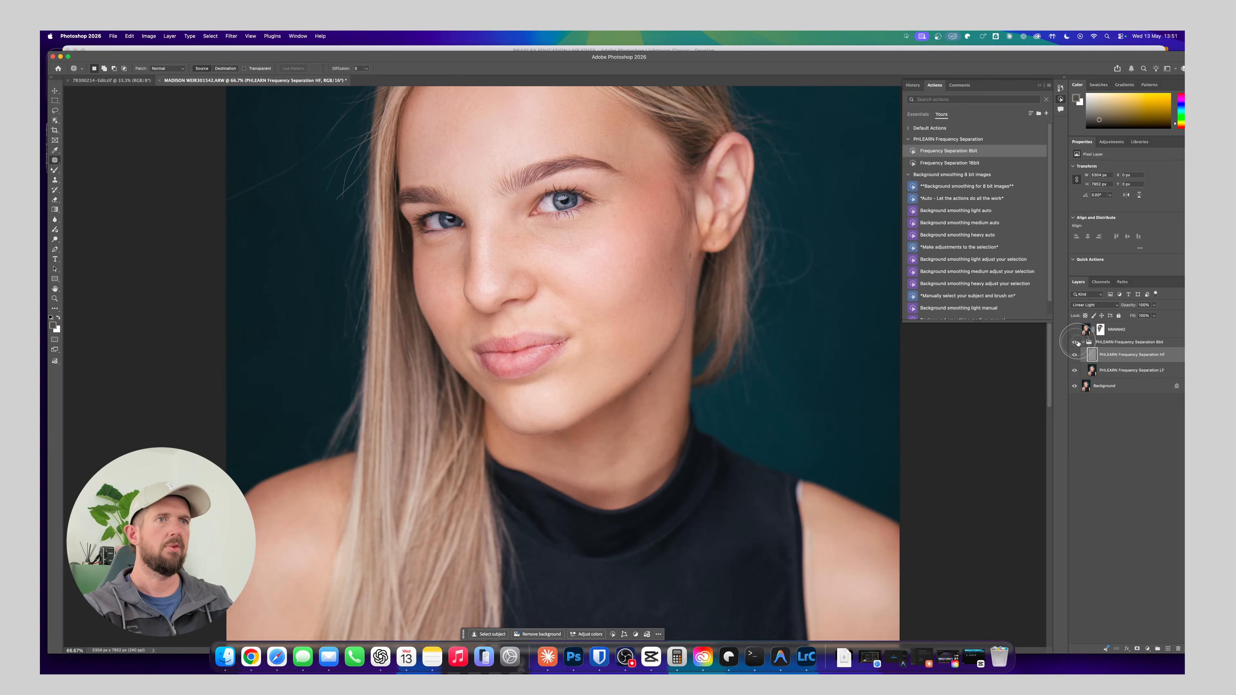
Add a Curves adjustment layer above the HF layer in the Frequency Separation group and lower its midtones to darken the portrait
{"action": "left_click", "coordinate": [1124, 343]}
{"action": "left_click", "coordinate": [1112, 141]}
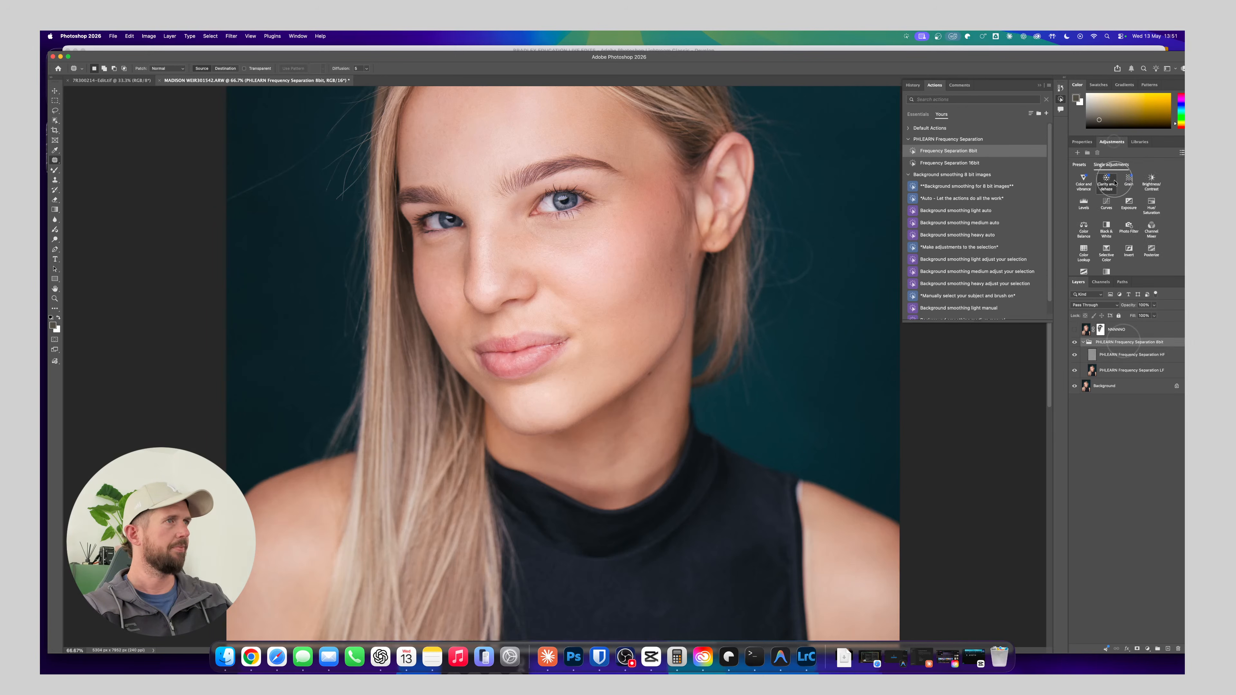
{"action": "left_click", "coordinate": [1108, 203]}
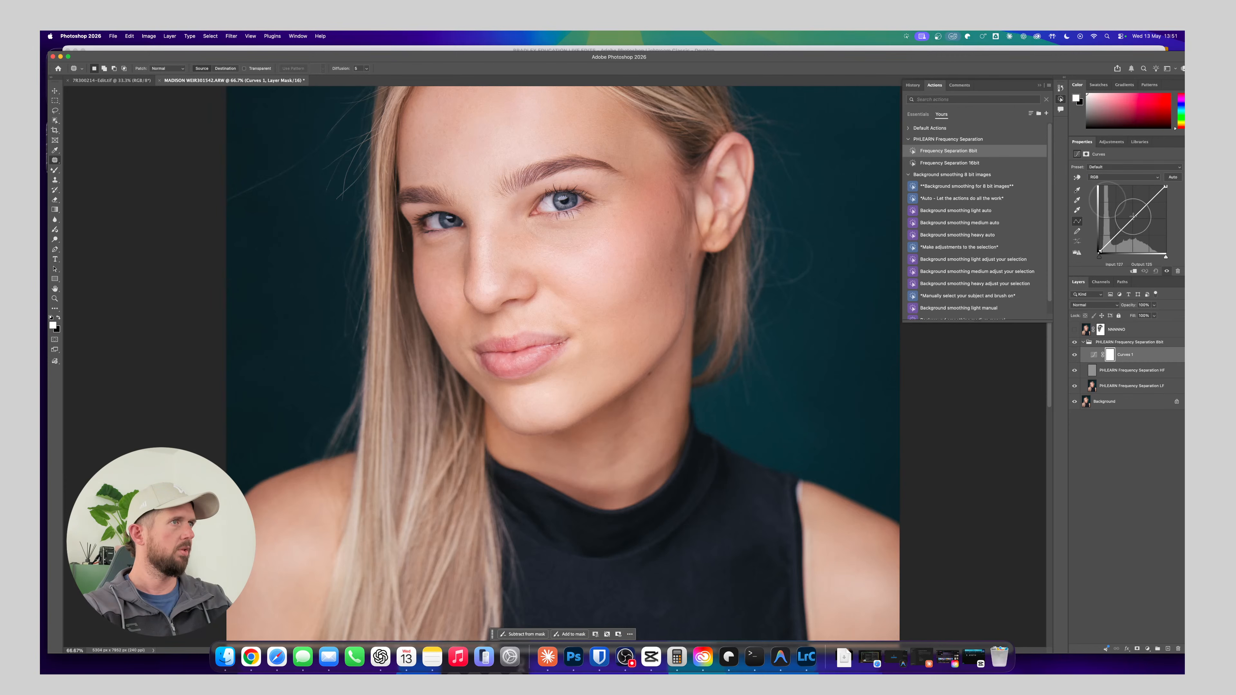
{"action": "left_click_drag", "start_coordinate": [1133, 216], "coordinate": [1136, 226]}
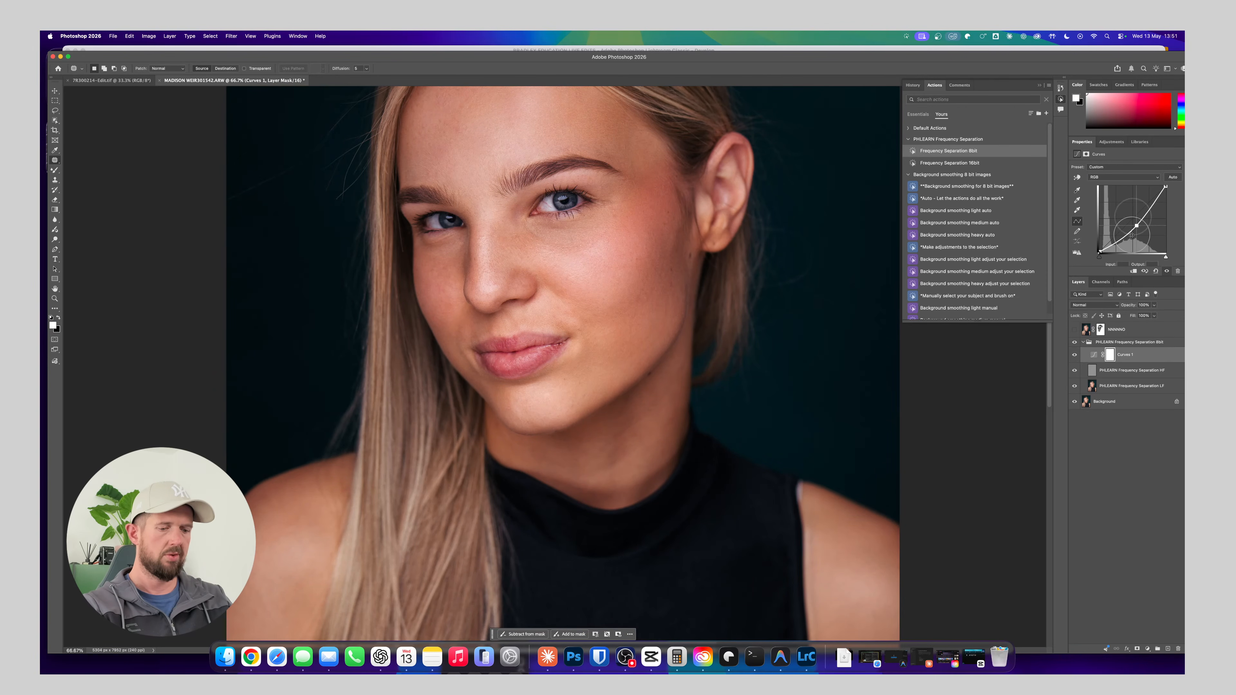
Invert the darkening Curves mask to black, and add a second Curves layer with raised midtones and an inverted black mask
{"action": "key", "text": "super+i"}
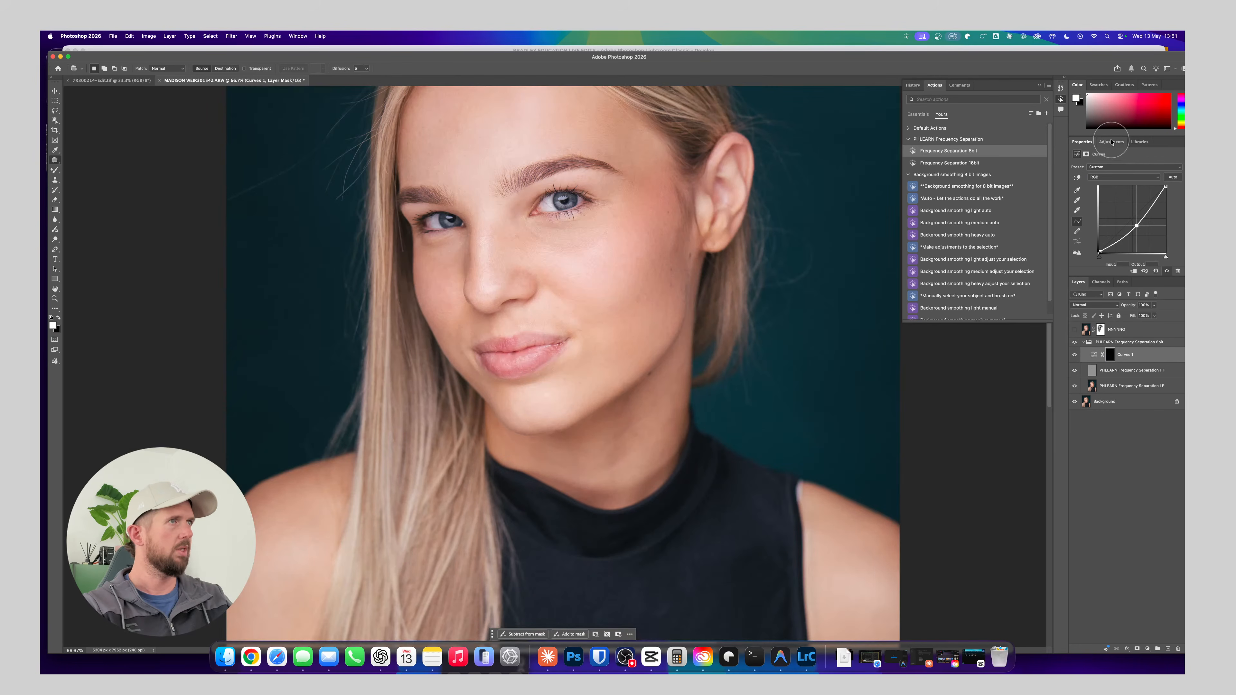
{"action": "left_click", "coordinate": [1111, 142]}
{"action": "left_click", "coordinate": [1107, 202]}
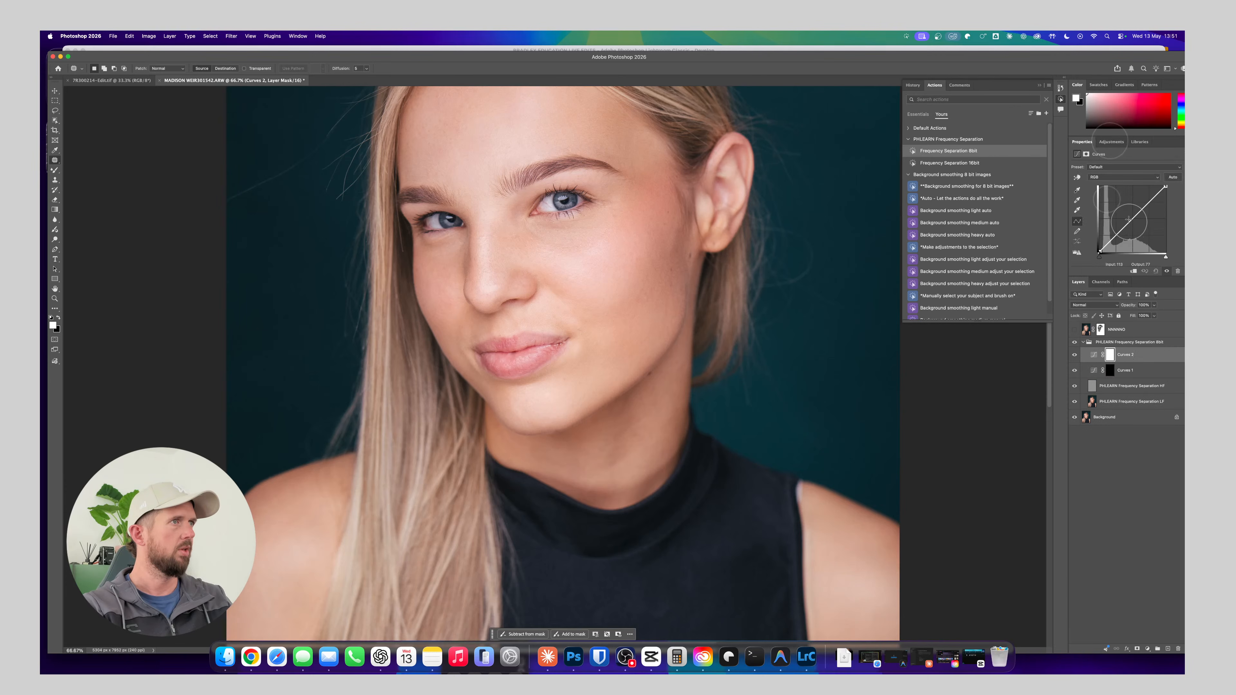
{"action": "left_click_drag", "start_coordinate": [1126, 226], "coordinate": [1127, 213]}
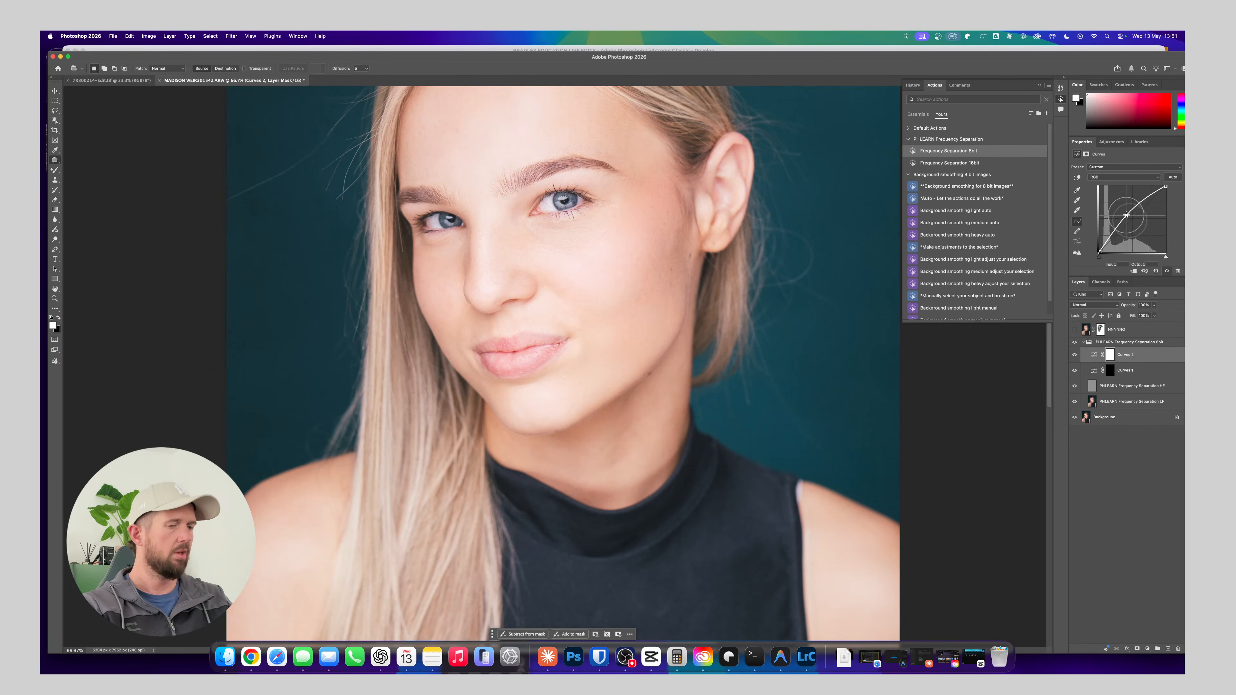
{"action": "key", "text": "super+i"}
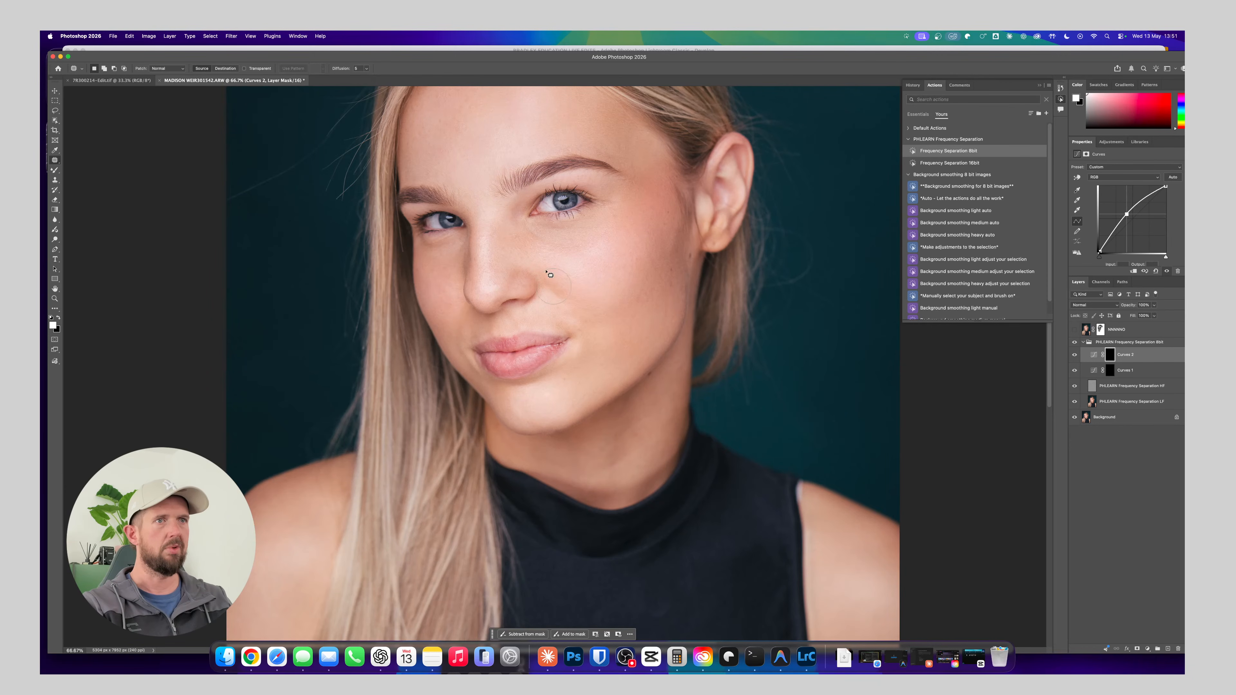
Switch to the regular Brush with a smaller tip and about 21% opacity for painting the lips on the Curves 2 mask
{"action": "key", "text": "b"}
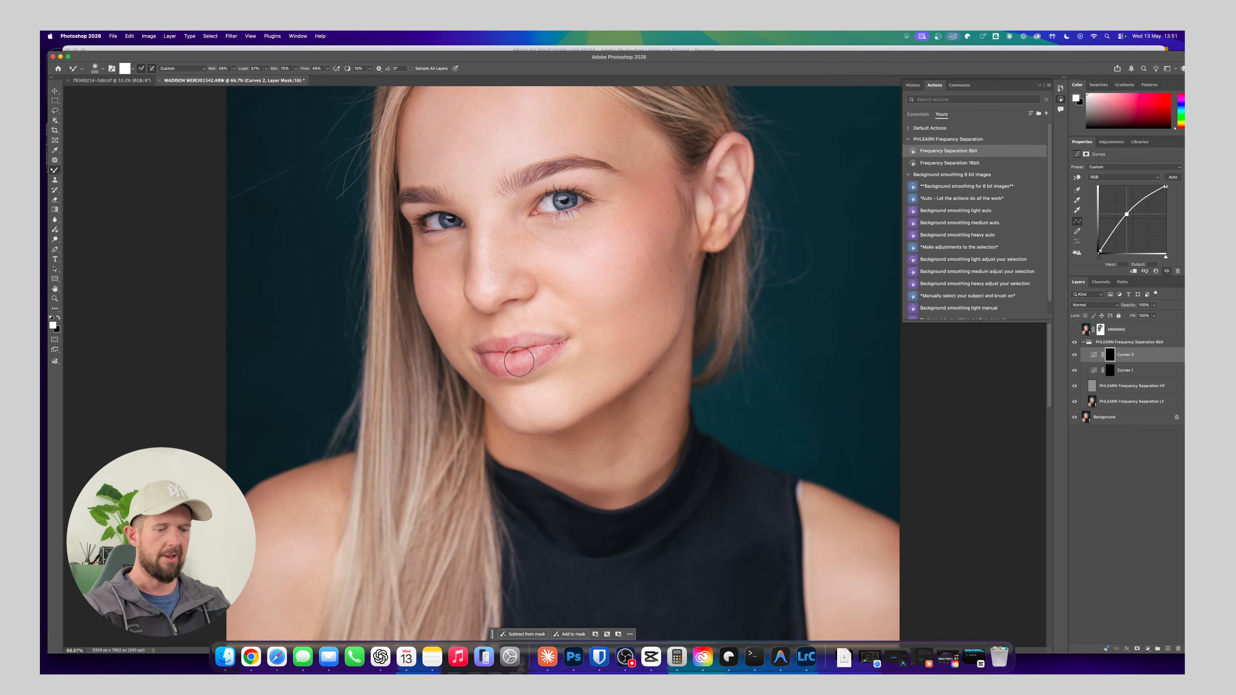
{"action": "key", "text": "super+equal"}
{"action": "key", "text": "super+equal"}
{"action": "left_click_drag", "start_coordinate": [536, 378], "coordinate": [571, 344]}
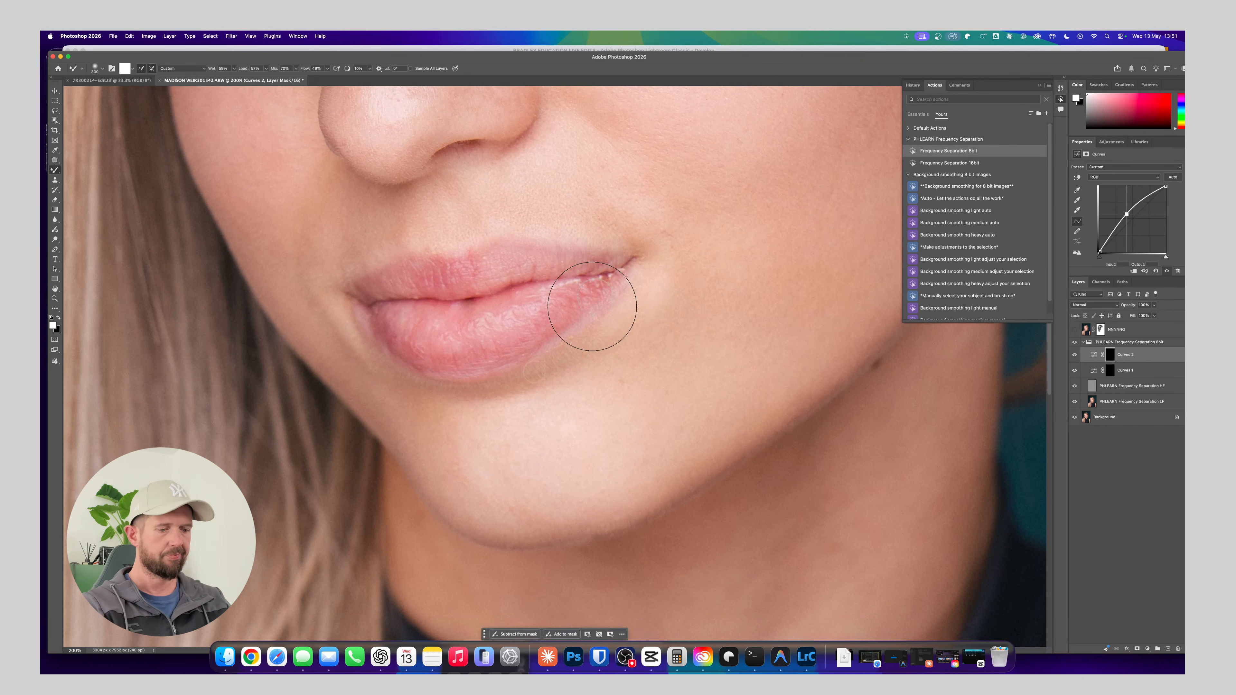
{"action": "key", "text": "bracketleft"}
{"action": "key", "text": "bracketleft"}
{"action": "key", "text": "bracketleft"}
{"action": "key", "text": "bracketleft"}
{"action": "key", "text": "bracketleft"}
{"action": "key", "text": "bracketleft"}
{"action": "key", "text": "bracketleft"}
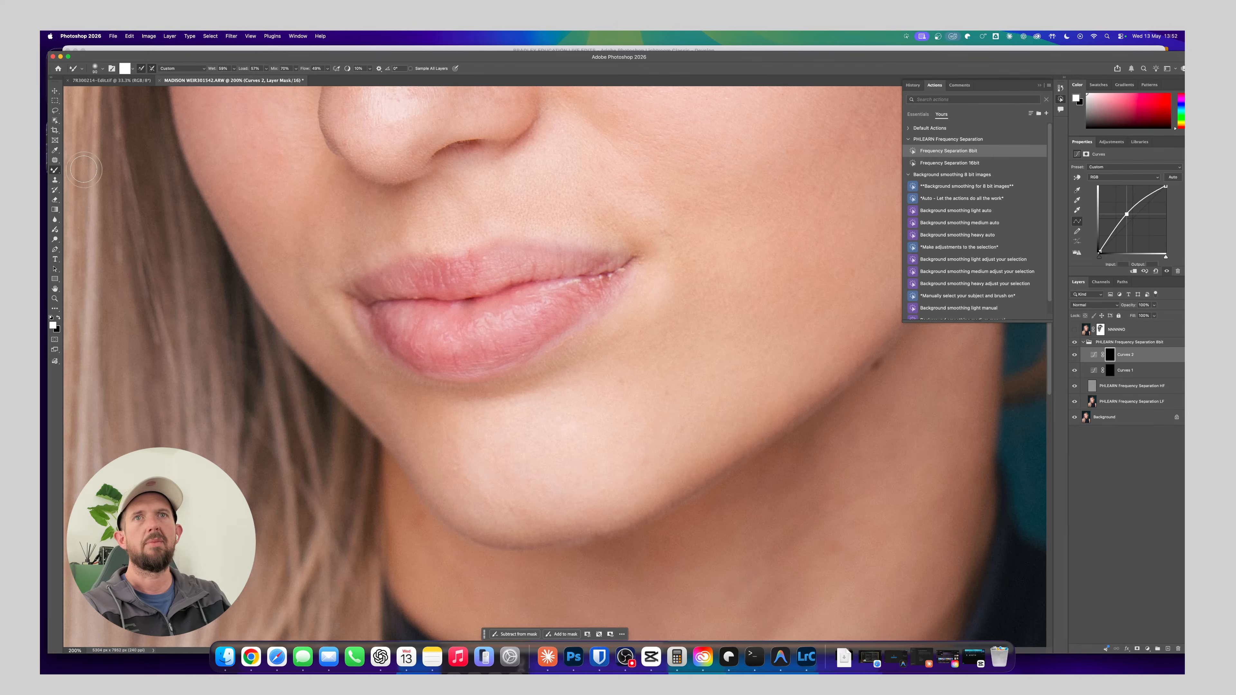
{"action": "right_click", "coordinate": [60, 170]}
{"action": "left_click", "coordinate": [92, 169]}
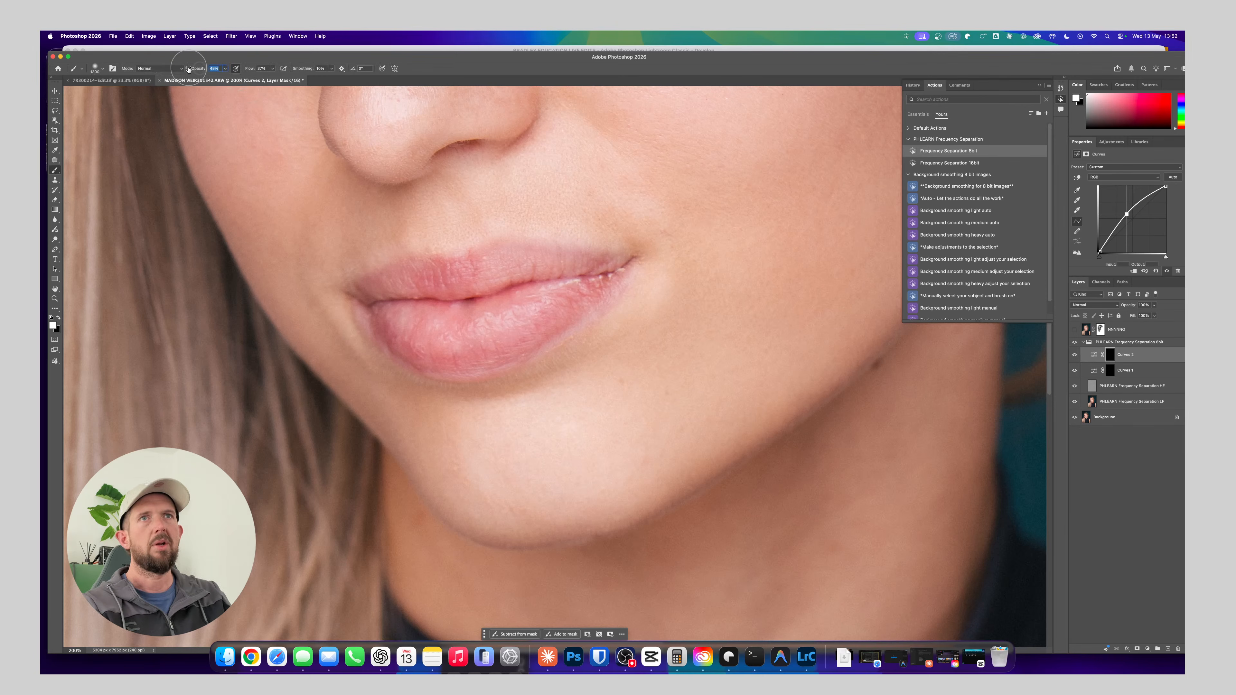
{"action": "left_click_drag", "start_coordinate": [188, 69], "coordinate": [177, 69]}
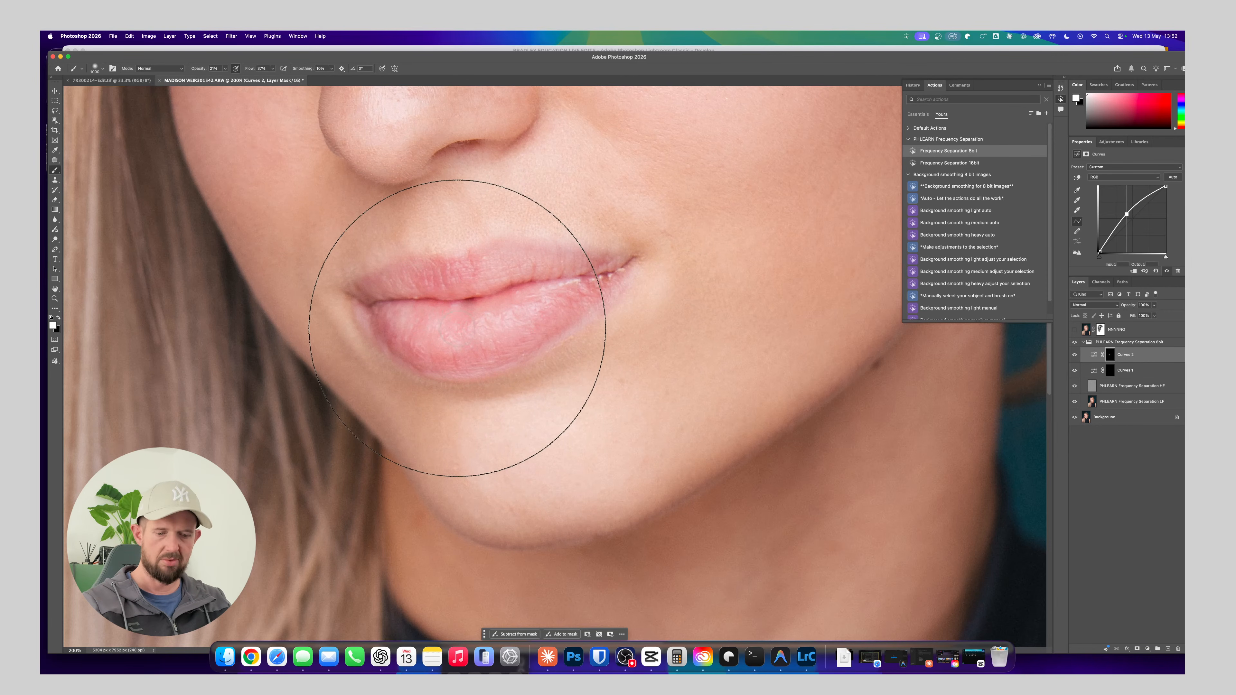
Undo the oversized test strokes on the Curves 2 mask and shrink the soft brush to fit within the lips
{"action": "key", "text": "super+z"}
{"action": "key", "text": "super+z"}
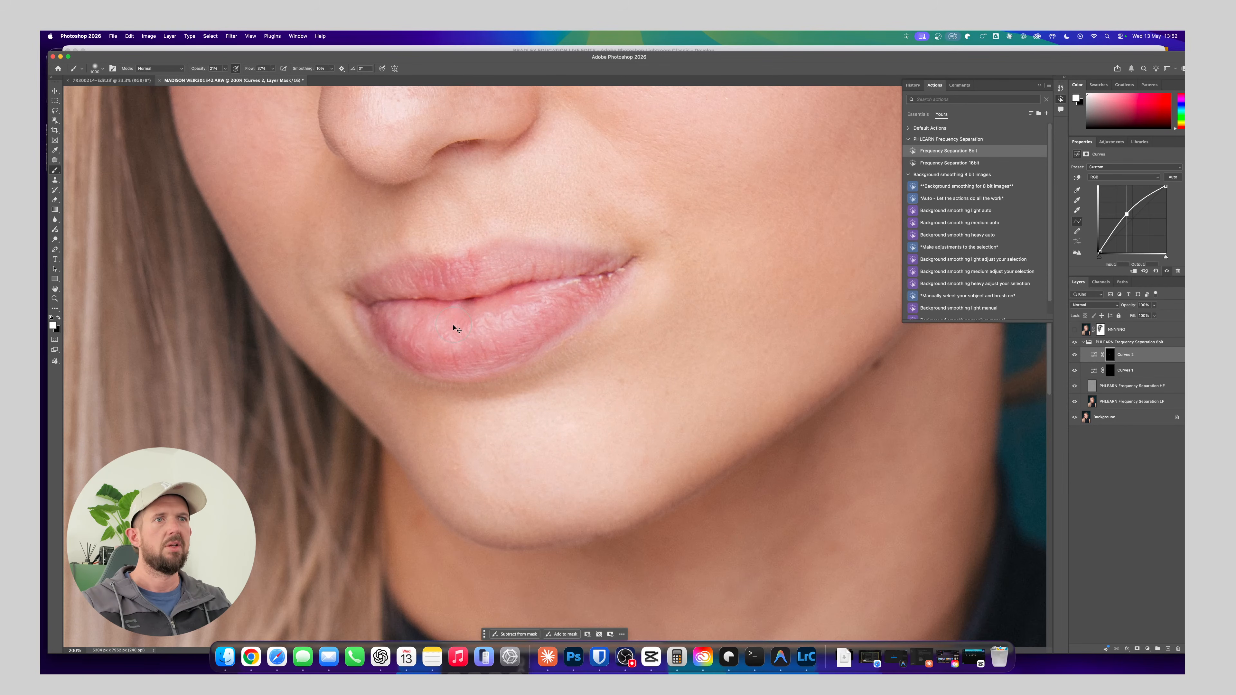
{"action": "key", "text": "bracketleft"}
{"action": "key", "text": "bracketleft"}
{"action": "key", "text": "bracketleft"}
{"action": "key", "text": "bracketleft"}
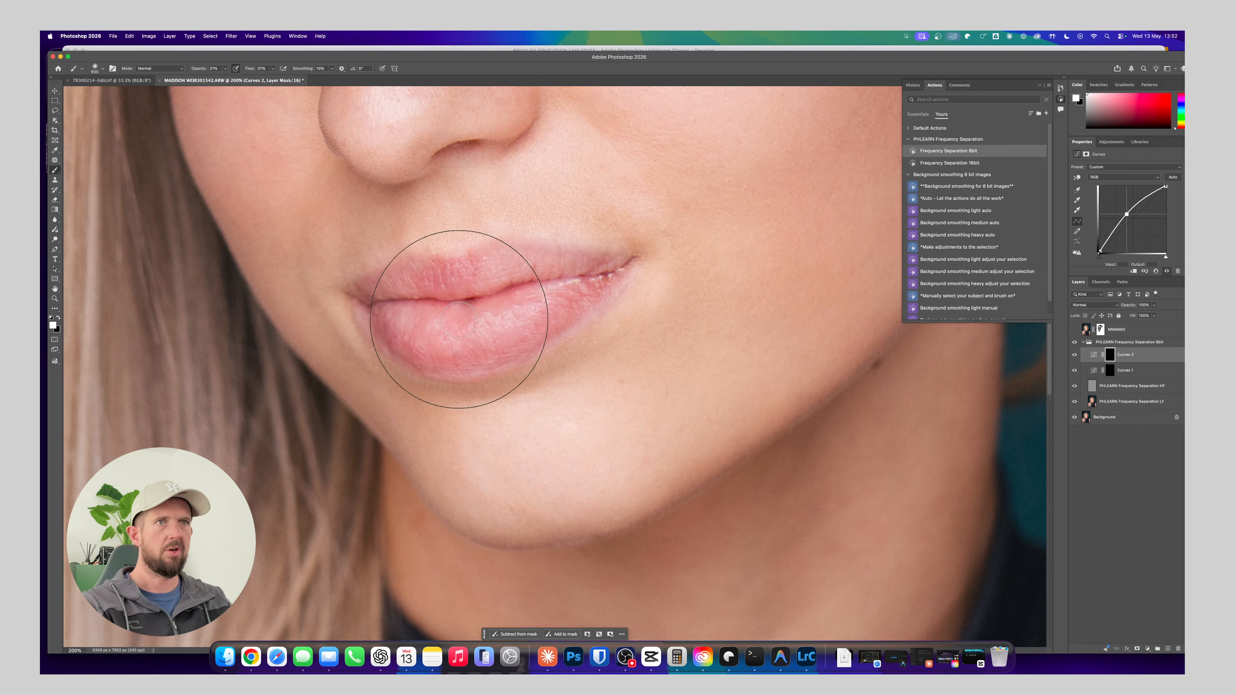
{"action": "key", "text": "bracketleft"}
{"action": "key", "text": "bracketleft"}
{"action": "key", "text": "bracketleft"}
{"action": "key", "text": "bracketleft"}
{"action": "left_click", "coordinate": [97, 69]}
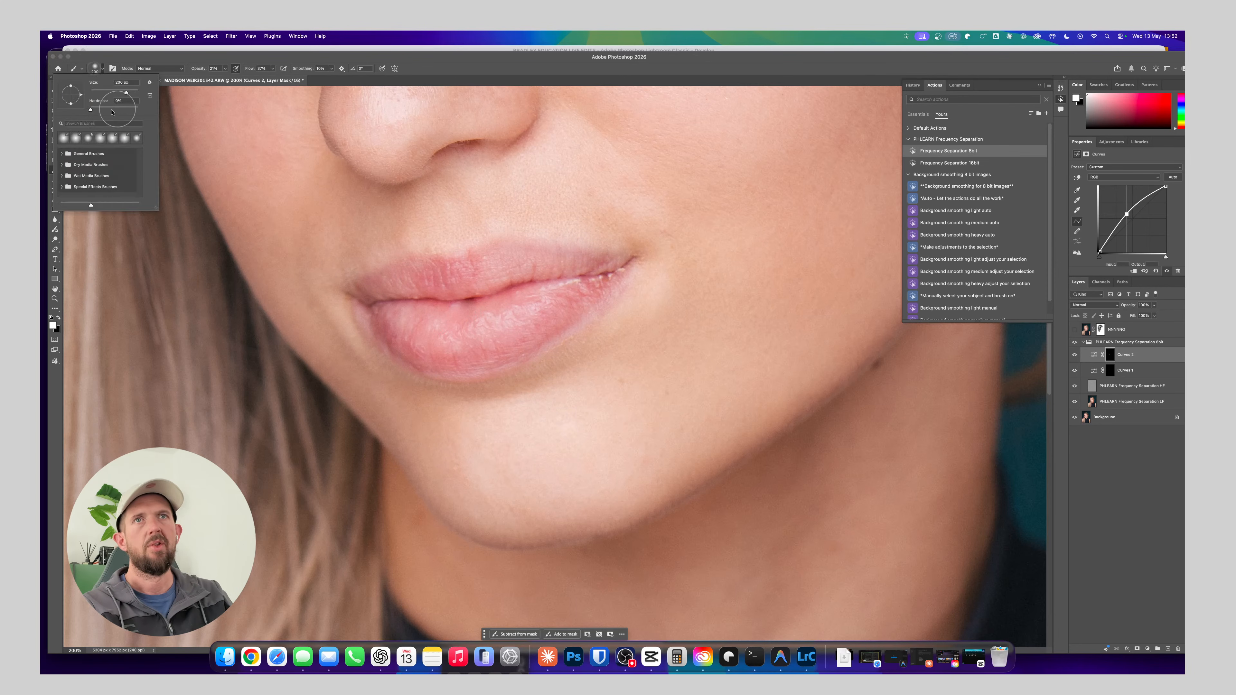
{"action": "left_click", "coordinate": [266, 60]}
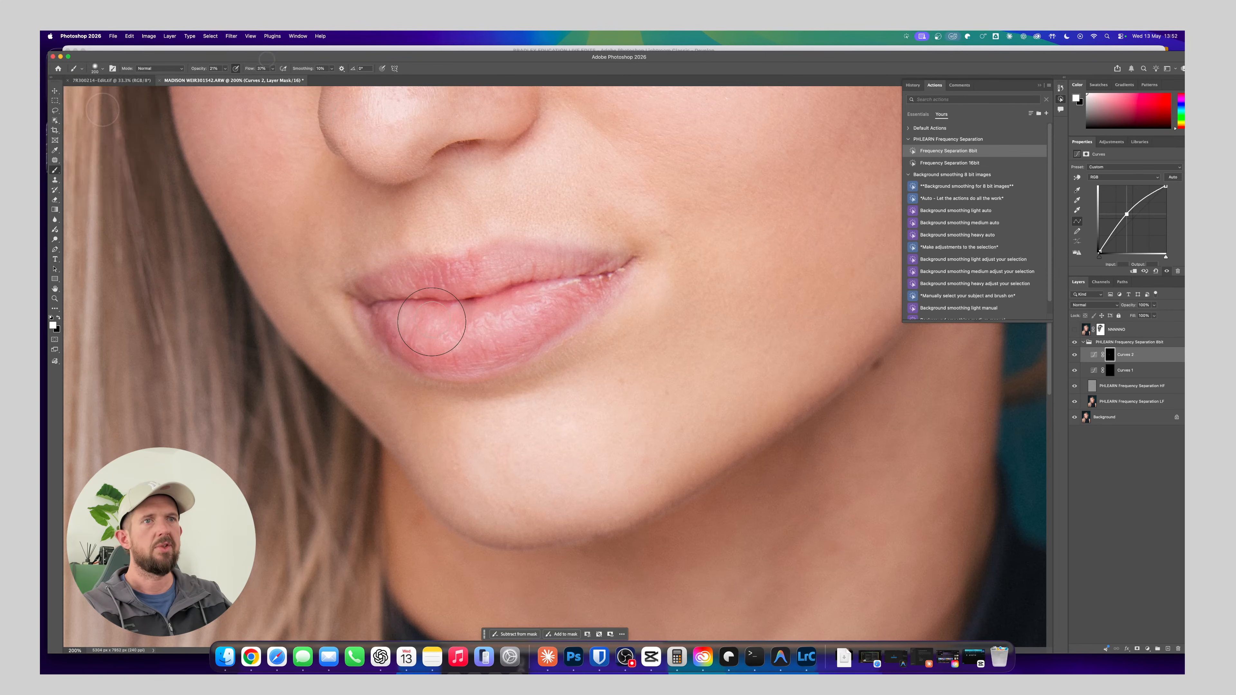
Paint white on the Curves 2 mask with a small brush to brighten the highlights of the lower lip
{"action": "key", "text": "bracketleft"}
{"action": "key", "text": "bracketleft"}
{"action": "key", "text": "bracketleft"}
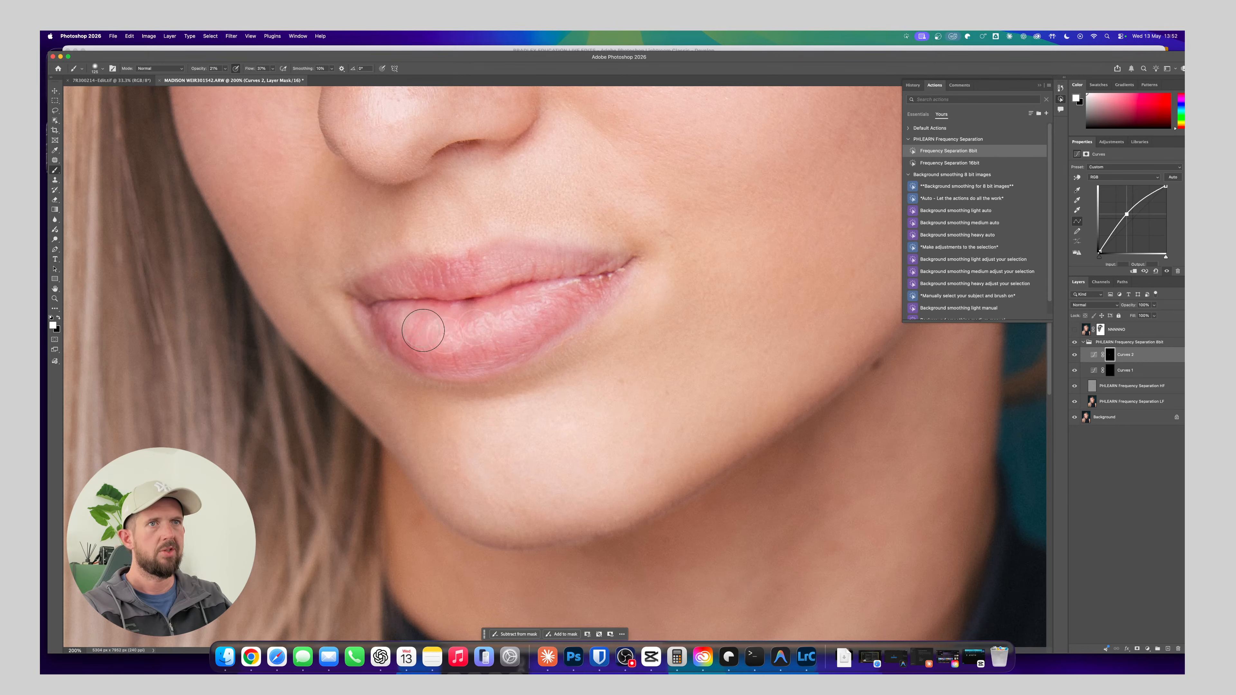
{"action": "key", "text": "bracketleft"}
{"action": "key", "text": "bracketleft"}
{"action": "key", "text": "bracketleft"}
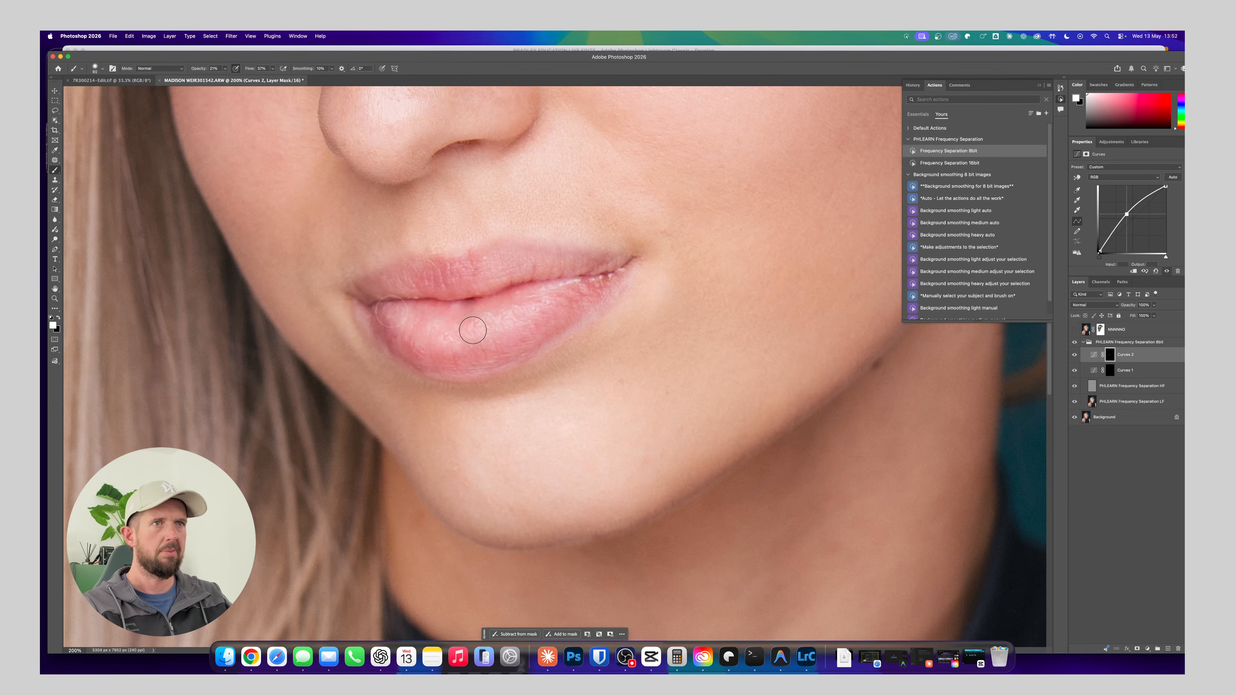
{"action": "key", "text": "bracketright"}
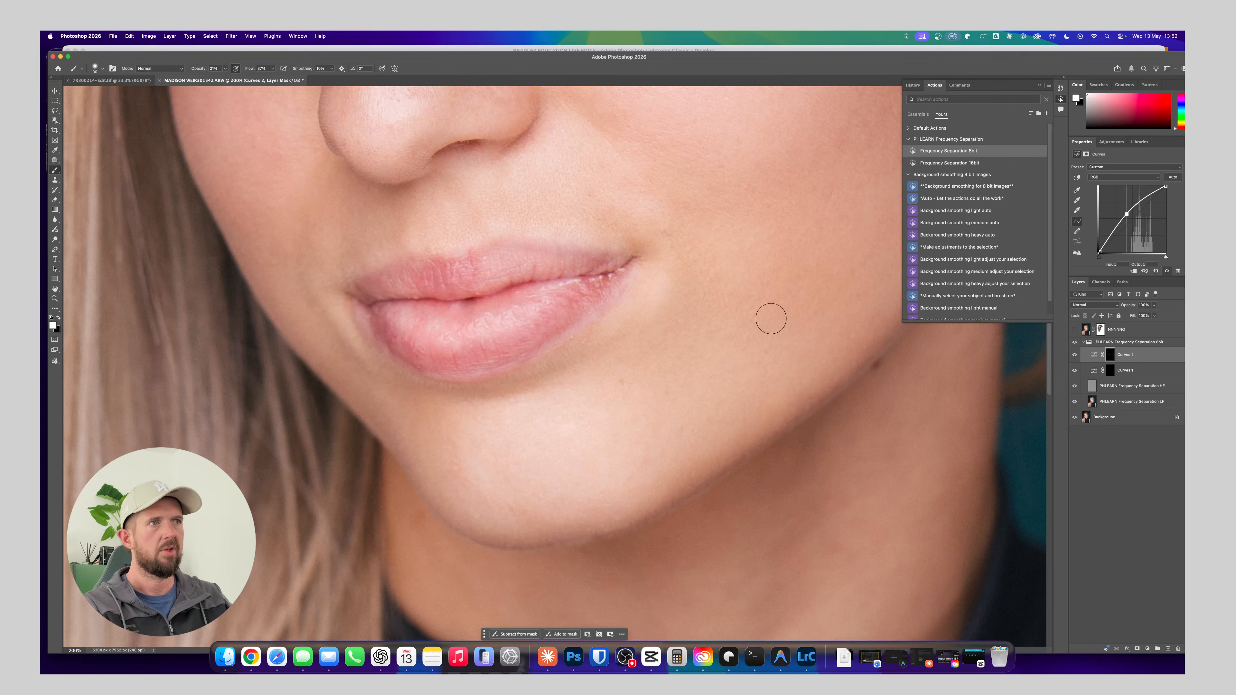
Paint white on the Curves 1 mask along the lip edges and mouth corners to deepen the lips' shadows
{"action": "left_click", "coordinate": [1125, 371]}
{"action": "mouse_move", "coordinate": [389, 305]}
{"action": "left_mouse_down"}
{"action": "mouse_move", "coordinate": [473, 306]}
{"action": "mouse_move", "coordinate": [609, 276]}
{"action": "left_mouse_up"}
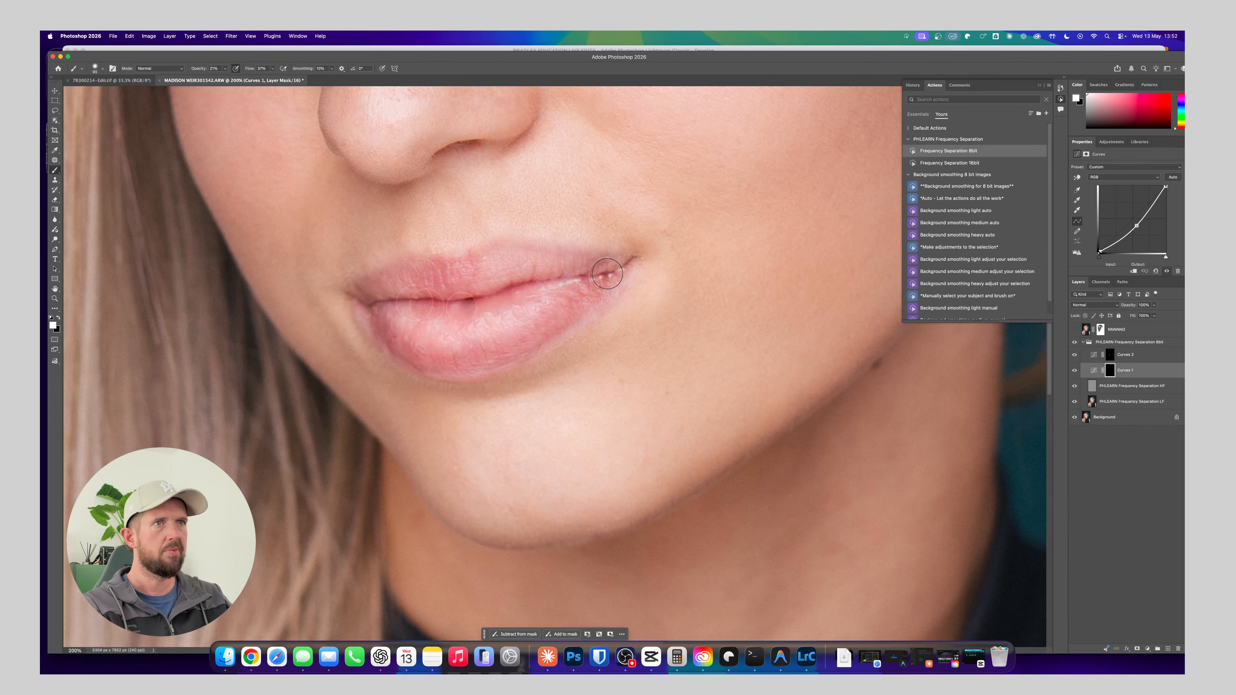
{"action": "key", "text": "]"}
{"action": "mouse_move", "coordinate": [513, 352]}
{"action": "left_mouse_down"}
{"action": "mouse_move", "coordinate": [433, 357]}
{"action": "mouse_move", "coordinate": [360, 302]}
{"action": "left_mouse_up"}
{"action": "key", "text": "["}
{"action": "key", "text": "["}
{"action": "key", "text": "["}
{"action": "key", "text": "bracketleft"}
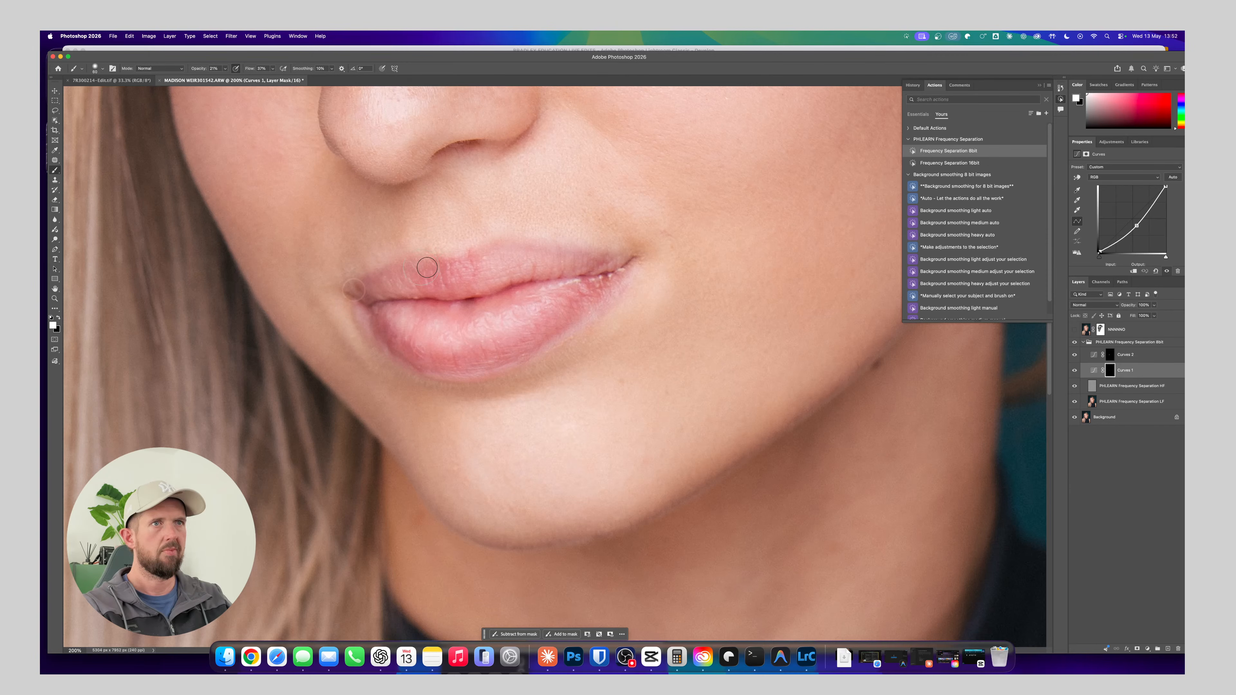
{"action": "key", "text": "bracketright"}
{"action": "key", "text": "bracketright"}
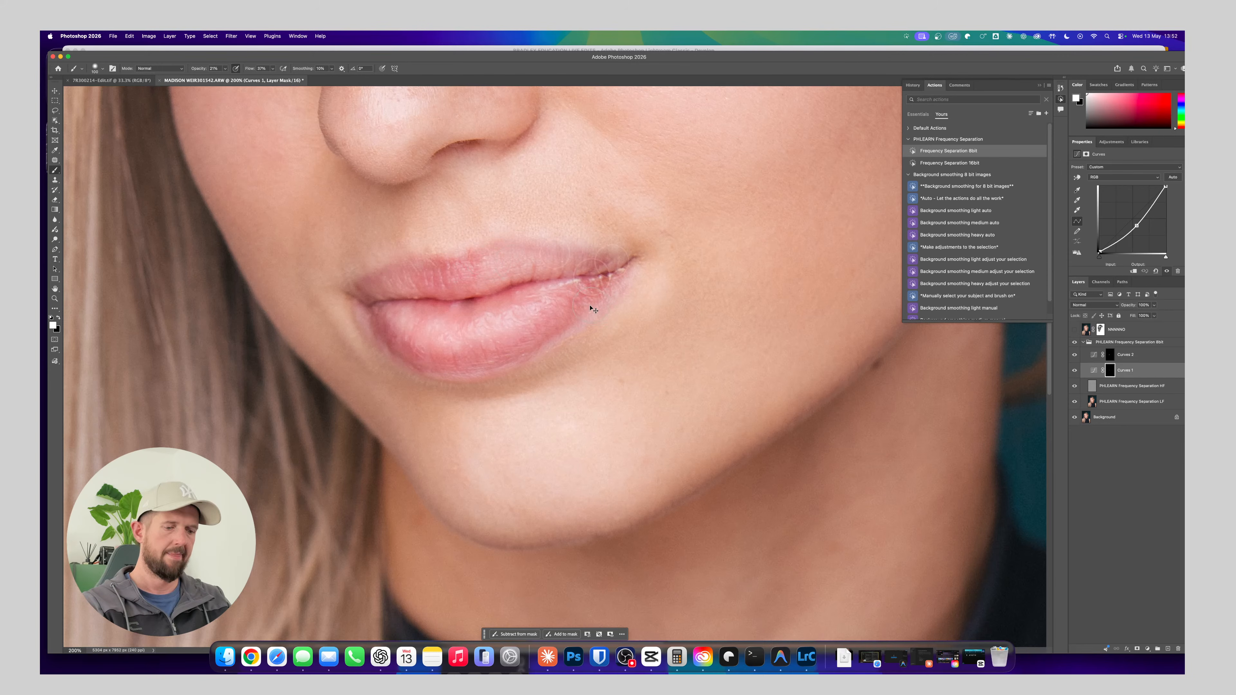
Compare the lip dodging and burning in close-up and across the whole portrait
{"action": "key", "text": "super+minus"}
{"action": "key", "text": "super+minus"}
{"action": "key", "text": "super+minus"}
{"action": "key", "text": "super+plus"}
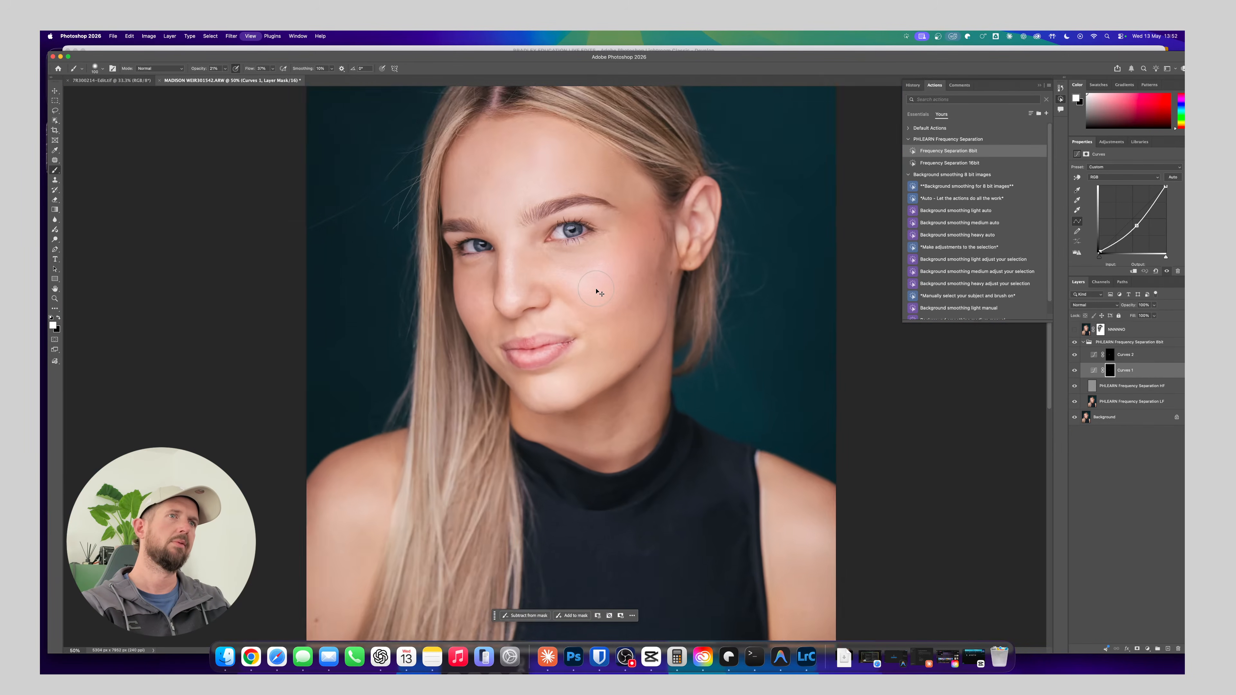
{"action": "key", "text": "super+plus"}
{"action": "key", "text": "super+plus"}
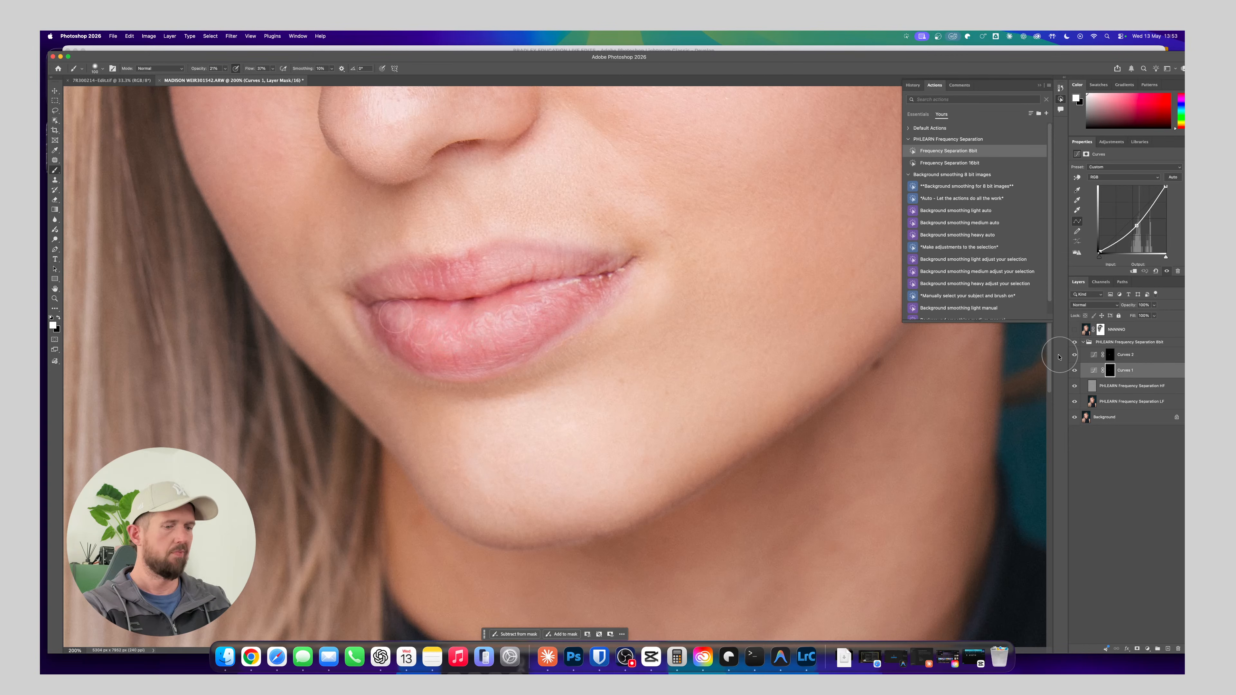
{"action": "key", "text": "super+minus"}
{"action": "key", "text": "super+minus"}
{"action": "key", "text": "super+minus"}
{"action": "key", "text": "super+minus"}
{"action": "key", "text": "super+minus"}
{"action": "key", "text": "super+minus"}
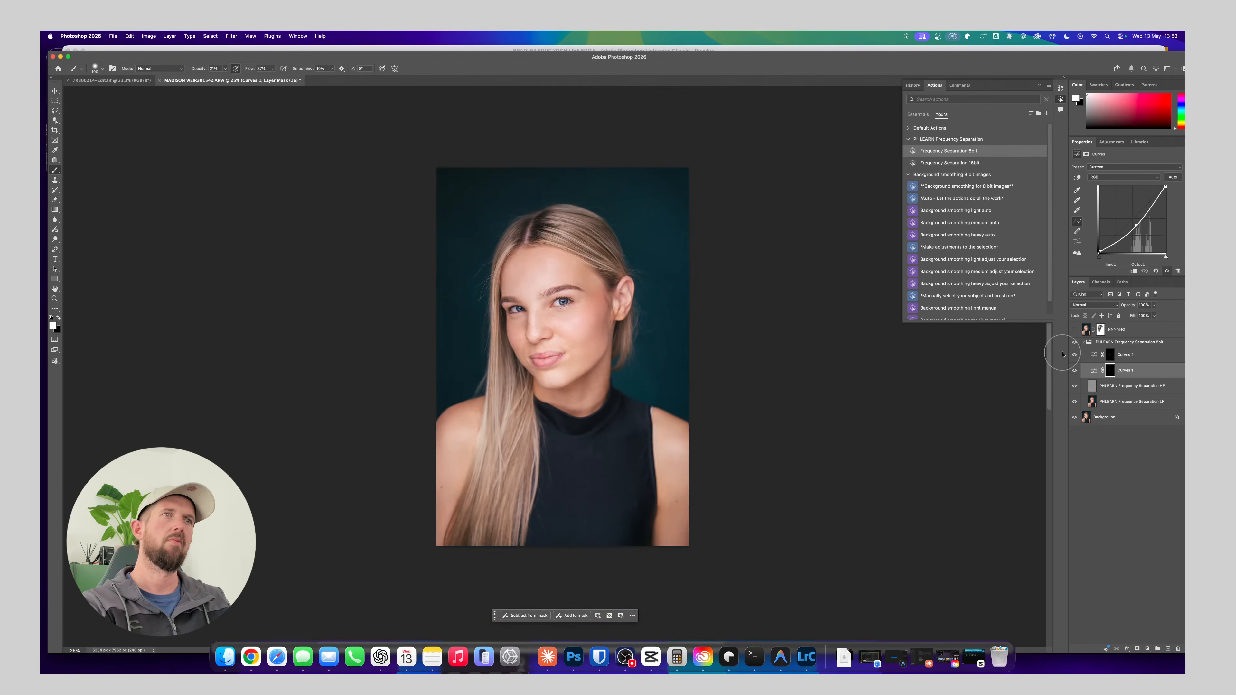
{"action": "key", "text": "super+plus"}
{"action": "key", "text": "super+plus"}
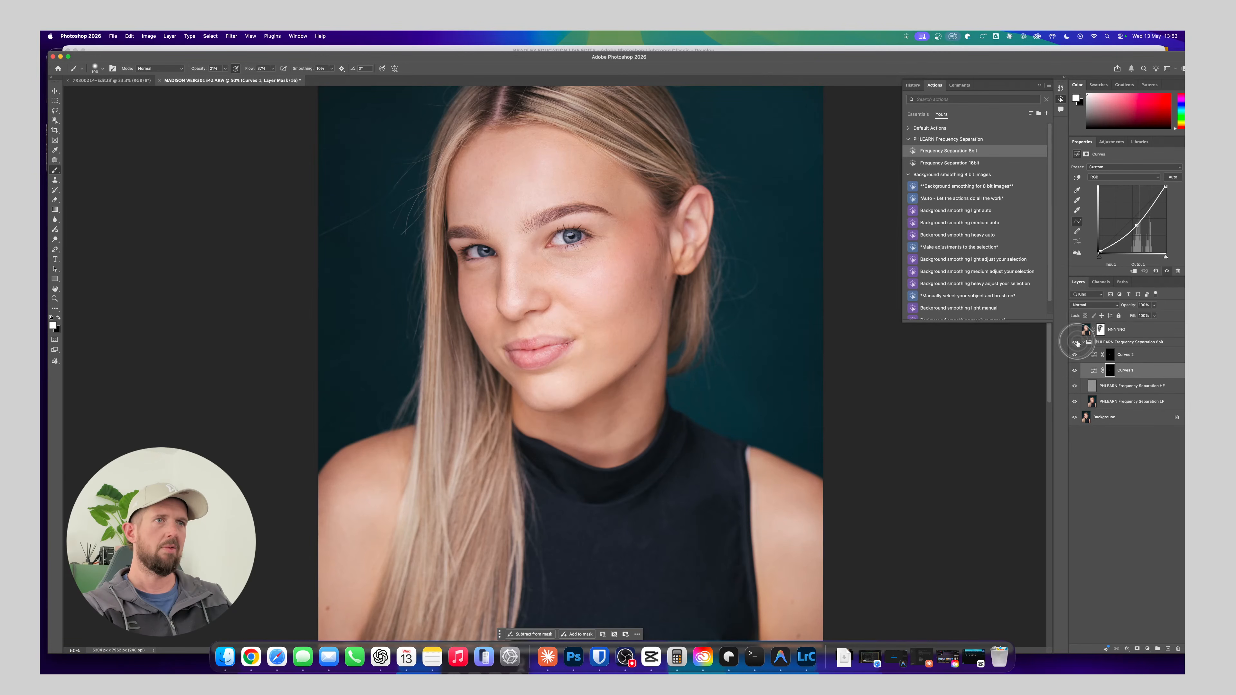
Brighten the skin around the eyebrows and the bridge of the nose on the Curves 2 mask with a small brush
{"action": "left_click", "coordinate": [1129, 355]}
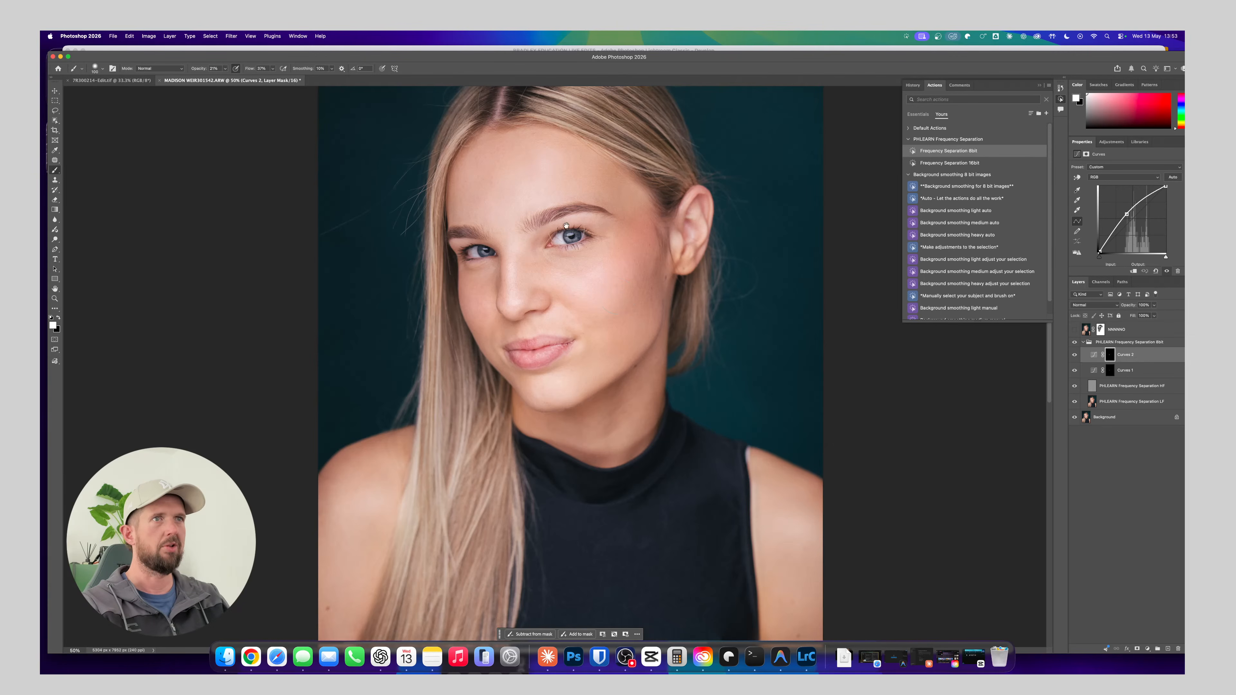
{"action": "scroll", "coordinate": [566, 225], "scroll_direction": "up", "scroll_amount": 3}
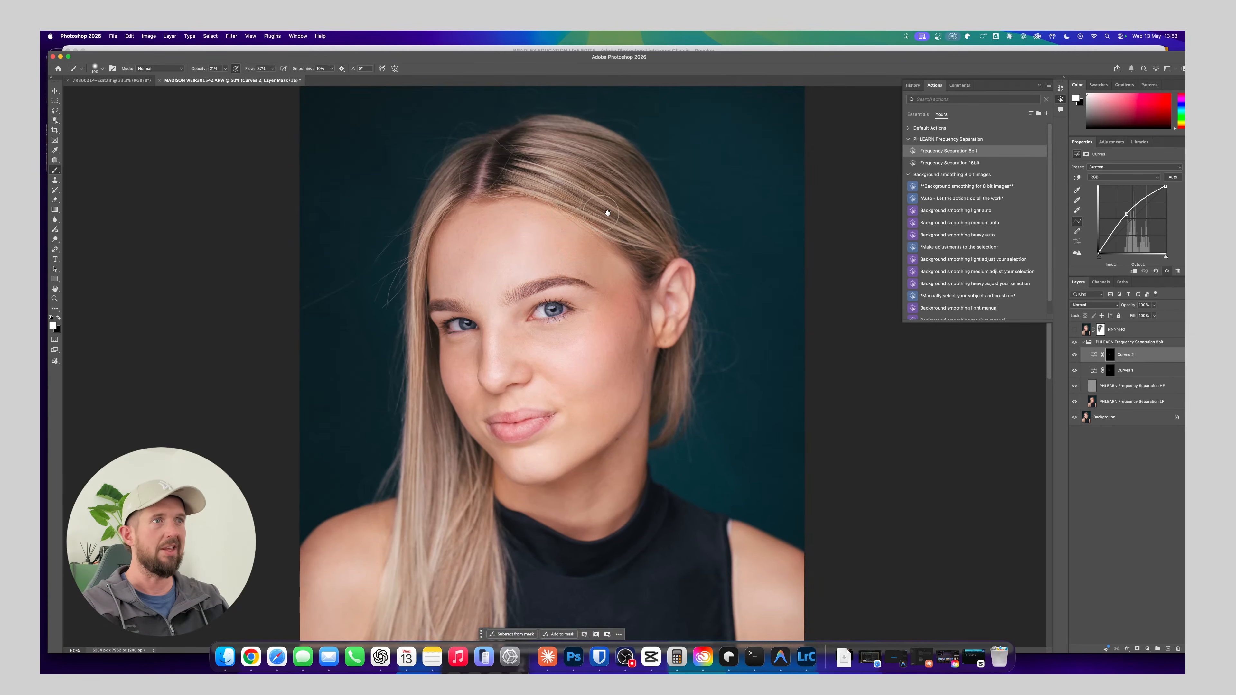
{"action": "key", "text": "super+plus"}
{"action": "key", "text": "super+plus"}
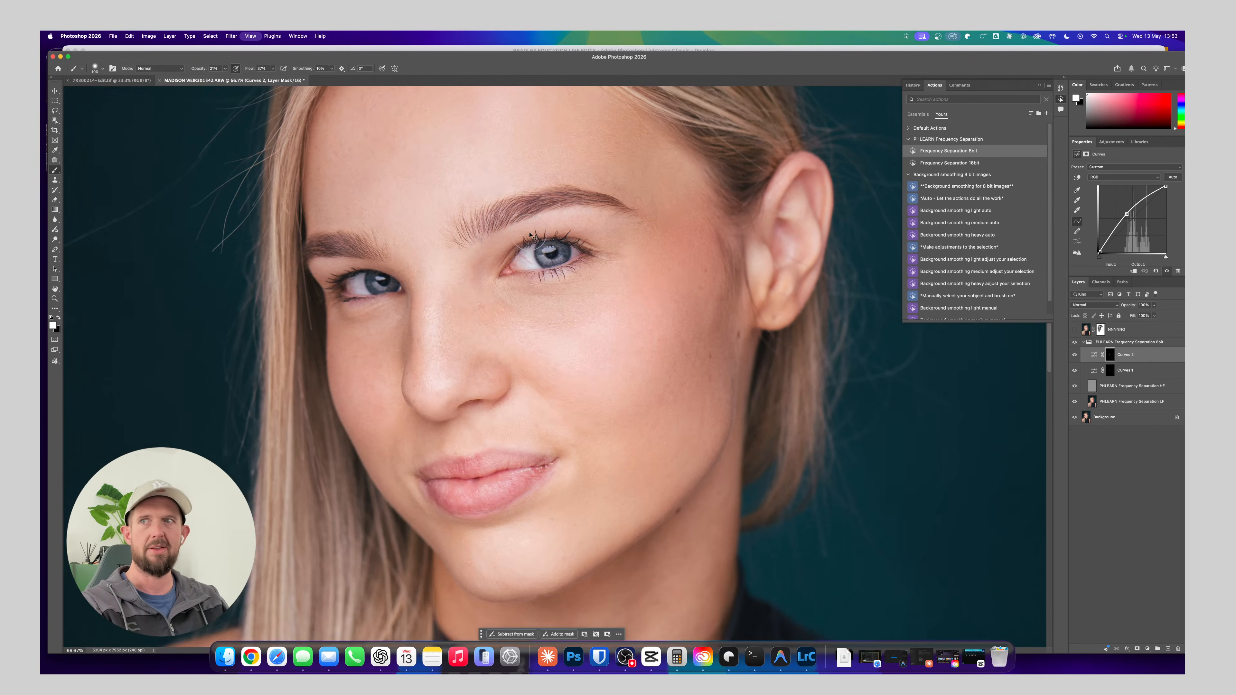
{"action": "mouse_move", "coordinate": [503, 224]}
{"action": "left_mouse_down"}
{"action": "mouse_move", "coordinate": [523, 309]}
{"action": "mouse_move", "coordinate": [490, 377]}
{"action": "left_mouse_up"}
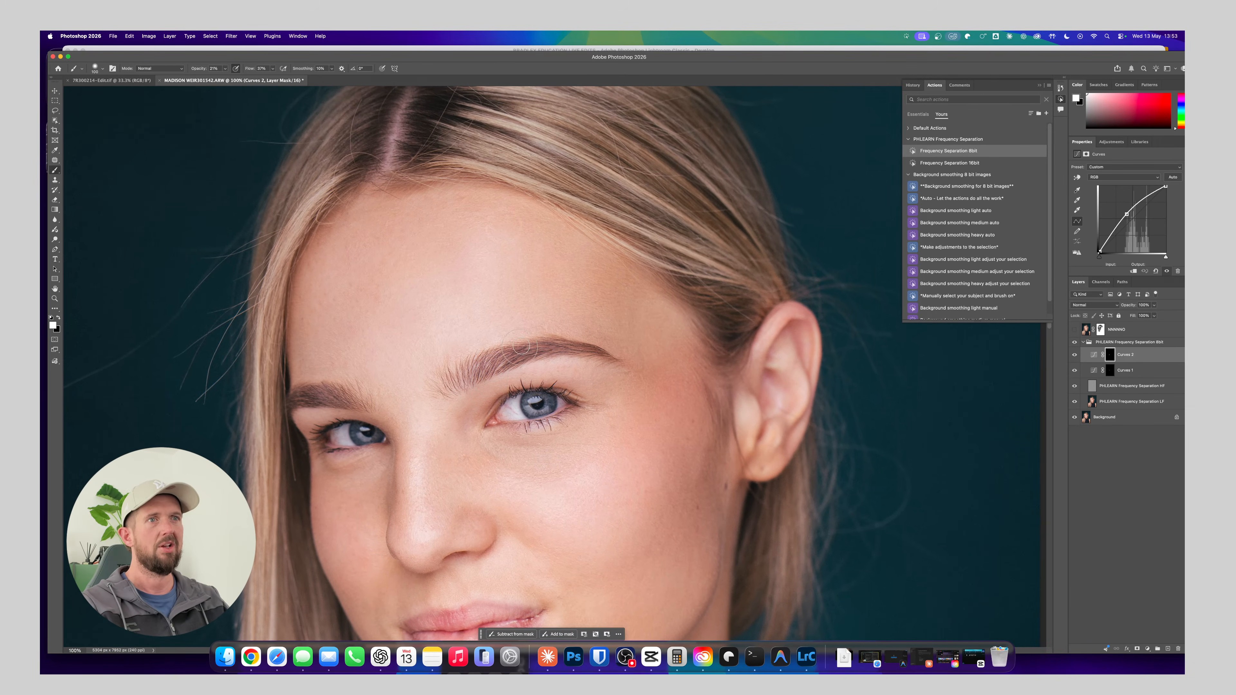
{"action": "key", "text": "bracketright"}
{"action": "key", "text": "bracketright"}
{"action": "key", "text": "bracketright"}
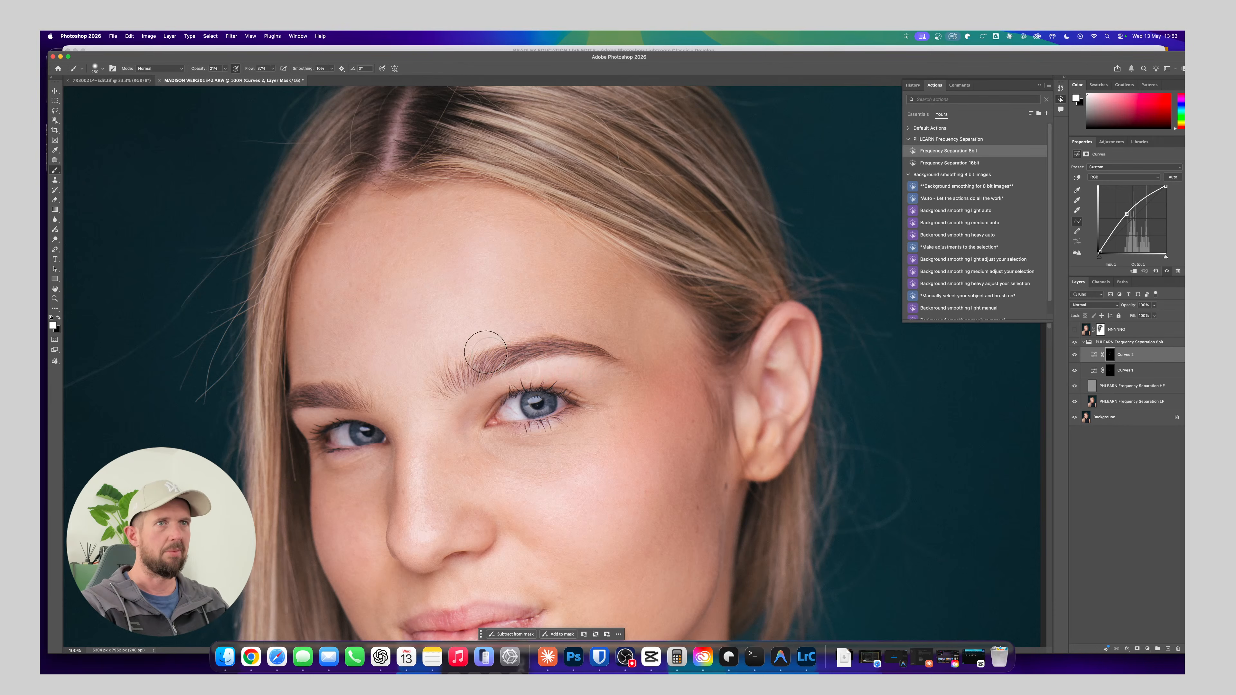
{"action": "key", "text": "bracketleft"}
{"action": "key", "text": "bracketleft"}
{"action": "key", "text": "bracketleft"}
{"action": "key", "text": "bracketleft"}
{"action": "key", "text": "bracketleft"}
{"action": "key", "text": "bracketleft"}
{"action": "key", "text": "bracketleft"}
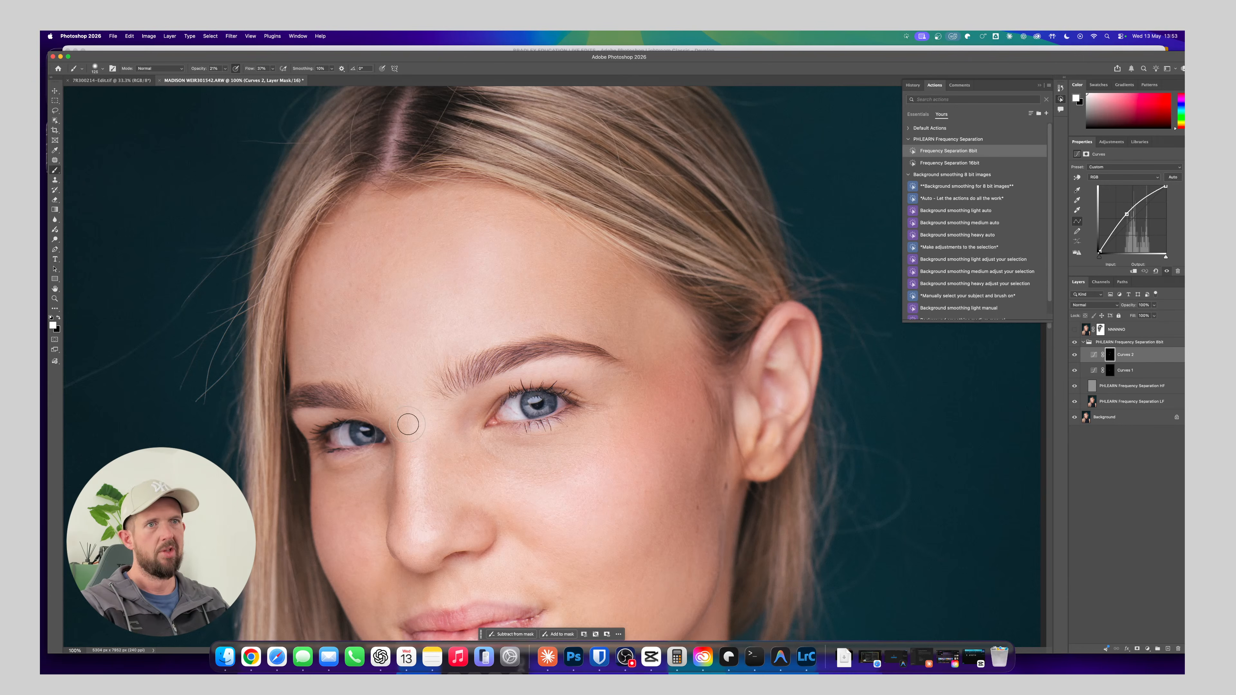
Brighten the nose and the cheek highlights on the Curves 2 mask, enlarging the brush for the broader cheek areas
{"action": "key", "text": "bracketright"}
{"action": "key", "text": "bracketright"}
{"action": "key", "text": "bracketright"}
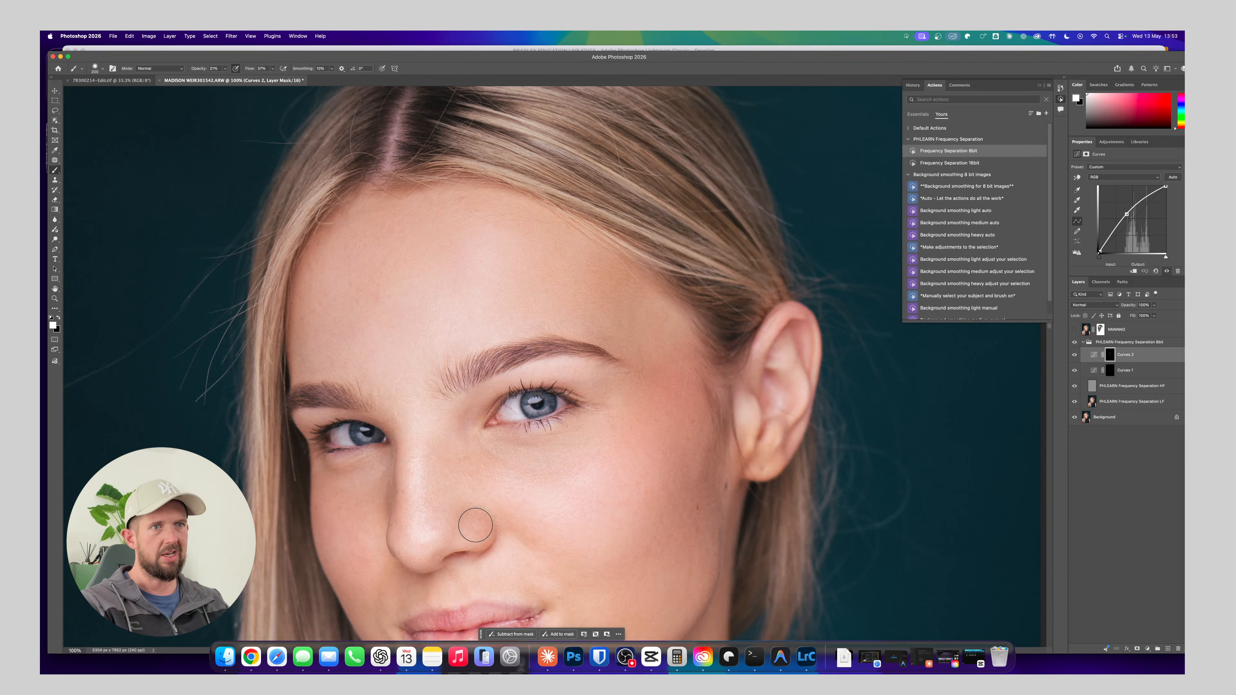
{"action": "key", "text": "bracketright"}
{"action": "key", "text": "bracketright"}
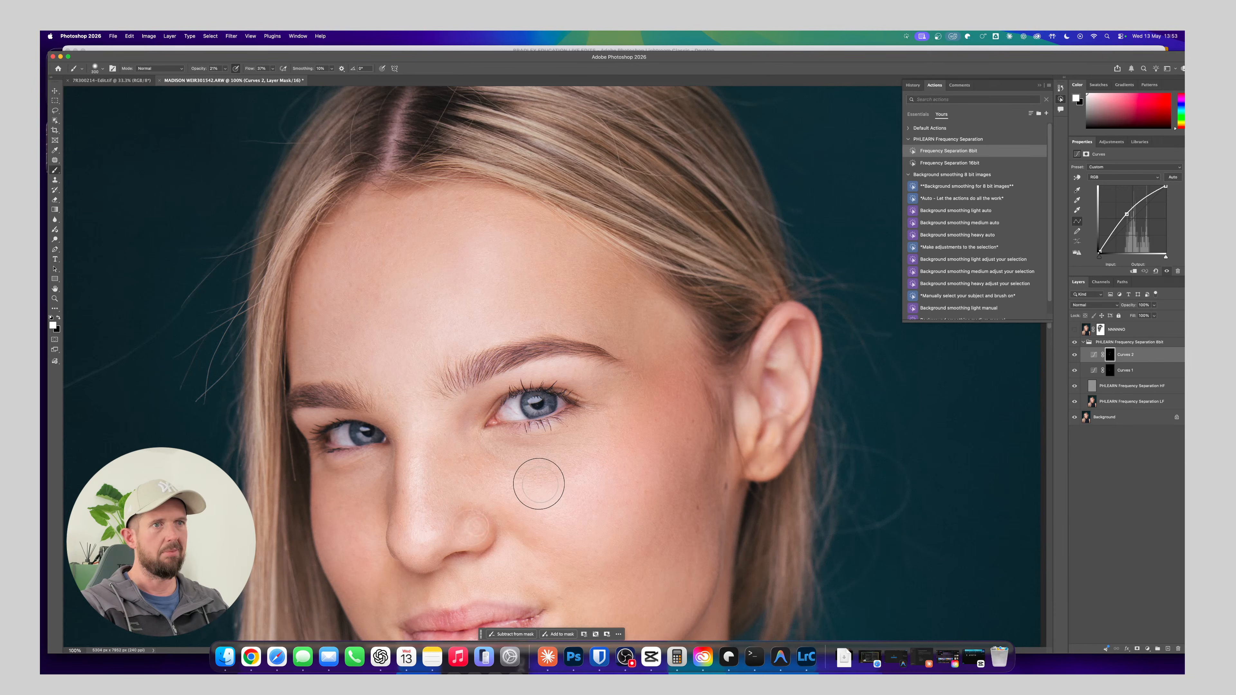
{"action": "key", "text": "bracketright"}
{"action": "key", "text": "bracketright"}
{"action": "key", "text": "bracketright"}
{"action": "mouse_move", "coordinate": [634, 475]}
{"action": "left_mouse_down"}
{"action": "mouse_move", "coordinate": [633, 325]}
{"action": "mouse_move", "coordinate": [599, 227]}
{"action": "left_mouse_up"}
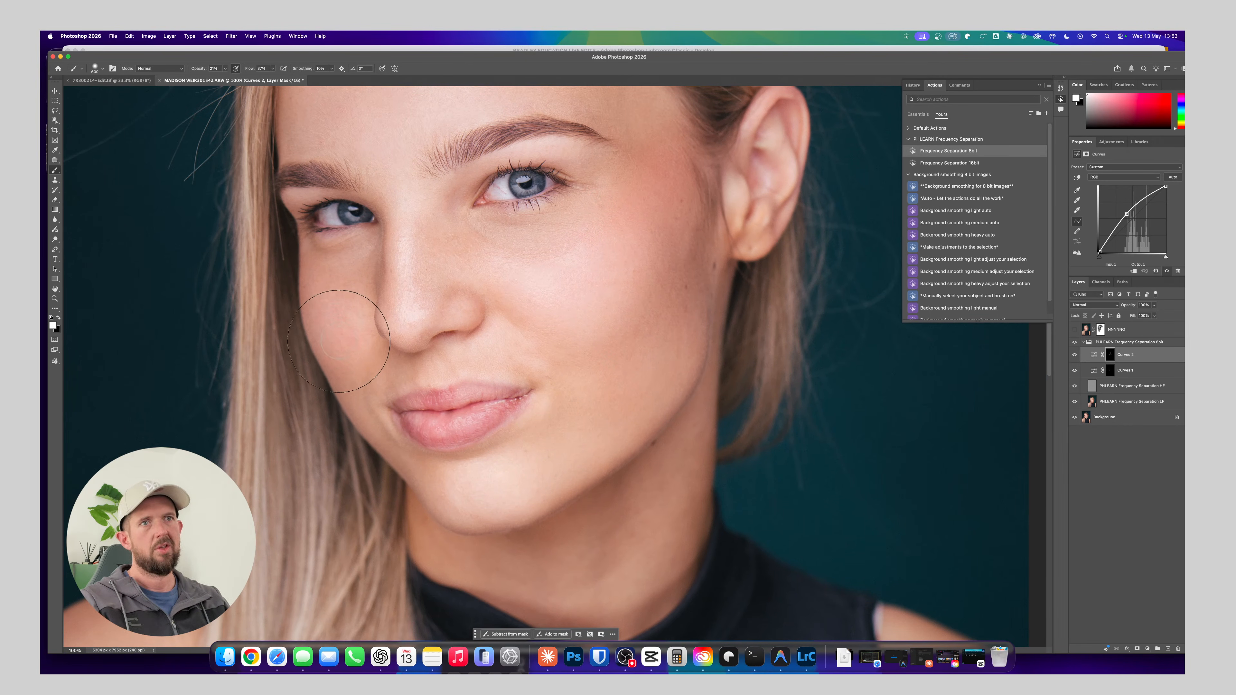
Brighten the hair highlights across the crown and beside the parting on the Curves 2 mask with a smaller brush
{"action": "scroll", "coordinate": [338, 341], "scroll_direction": "up", "scroll_amount": 2}
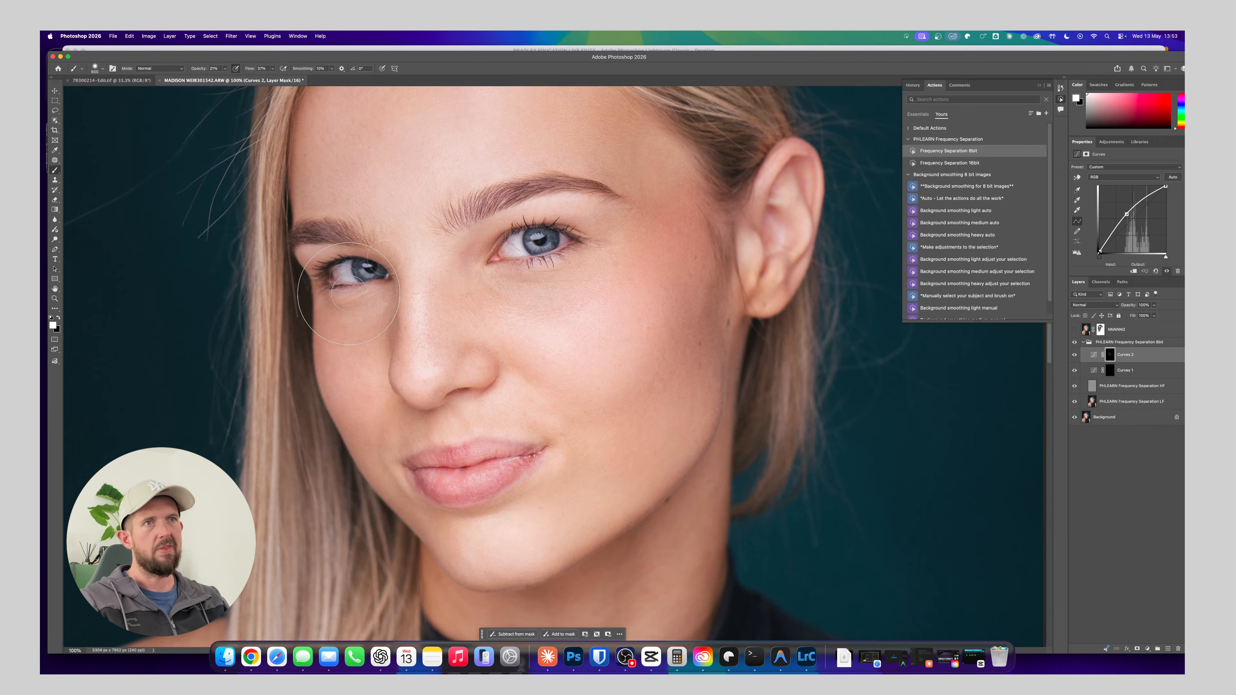
{"action": "scroll", "coordinate": [348, 294], "scroll_direction": "up", "scroll_amount": 10}
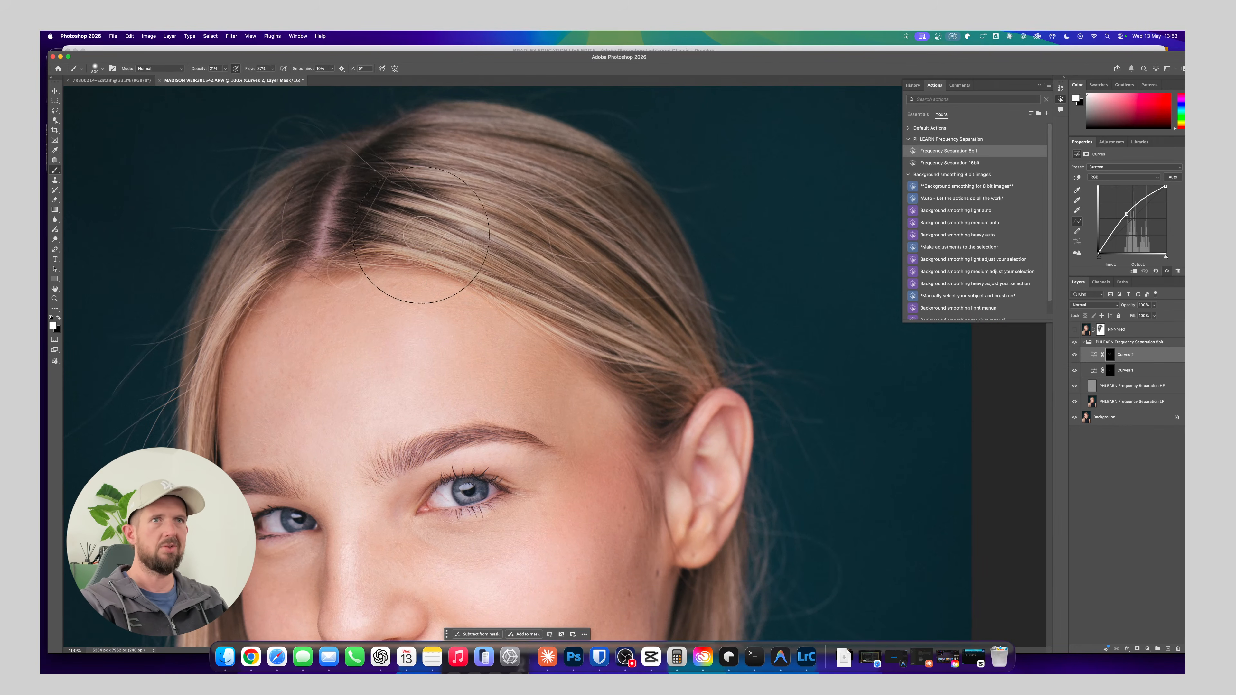
{"action": "key", "text": "bracketleft"}
{"action": "key", "text": "bracketleft"}
{"action": "key", "text": "bracketleft"}
{"action": "key", "text": "bracketleft"}
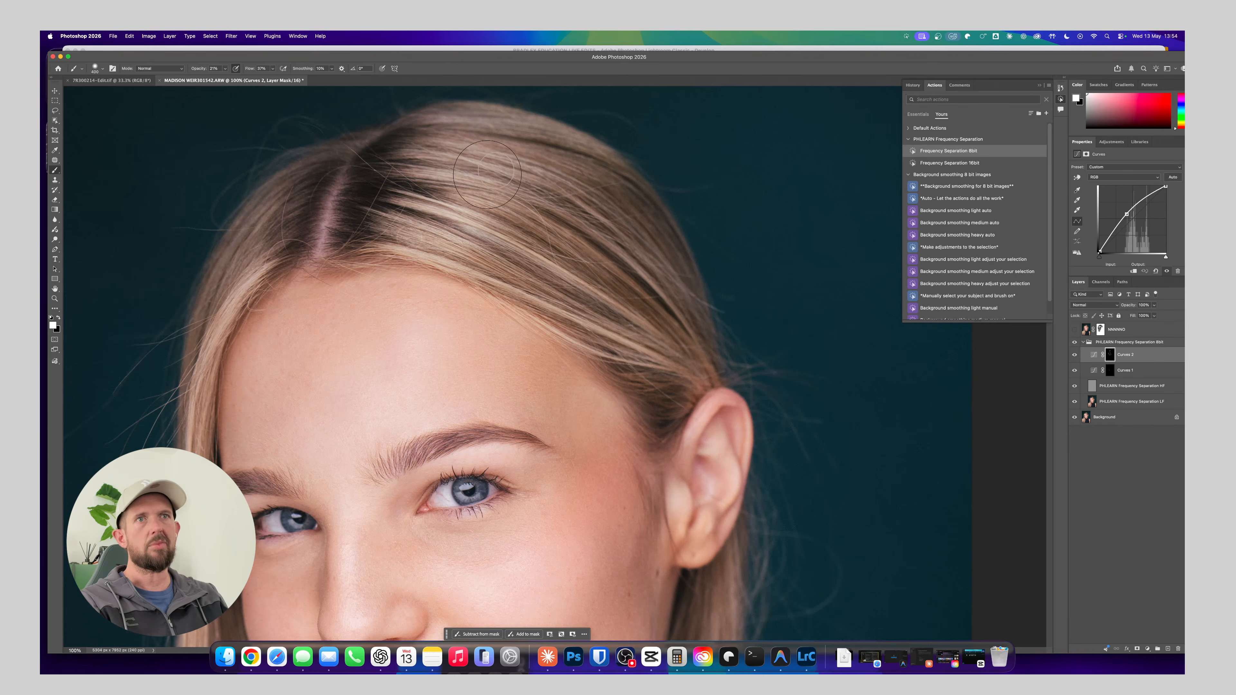
Brighten the long hair strands beside the face and down over the shoulder on the Curves 2 mask
{"action": "scroll", "coordinate": [267, 307], "scroll_direction": "down", "scroll_amount": 6}
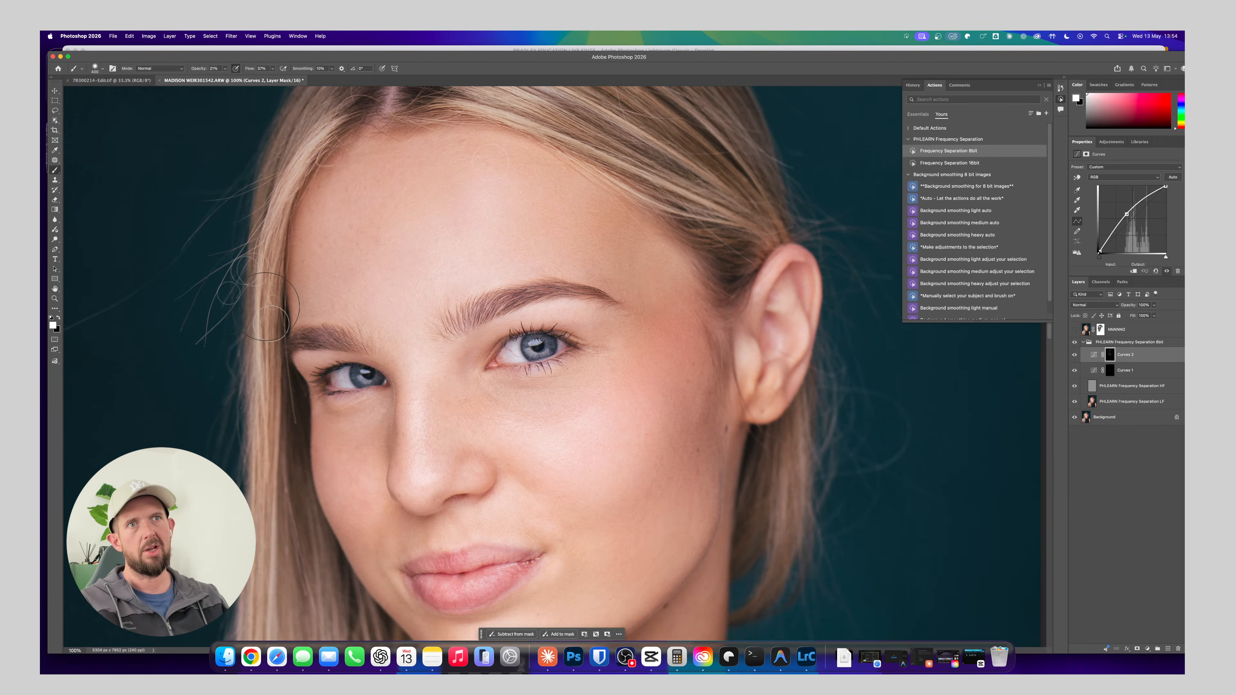
{"action": "scroll", "coordinate": [273, 312], "scroll_direction": "down", "scroll_amount": 5}
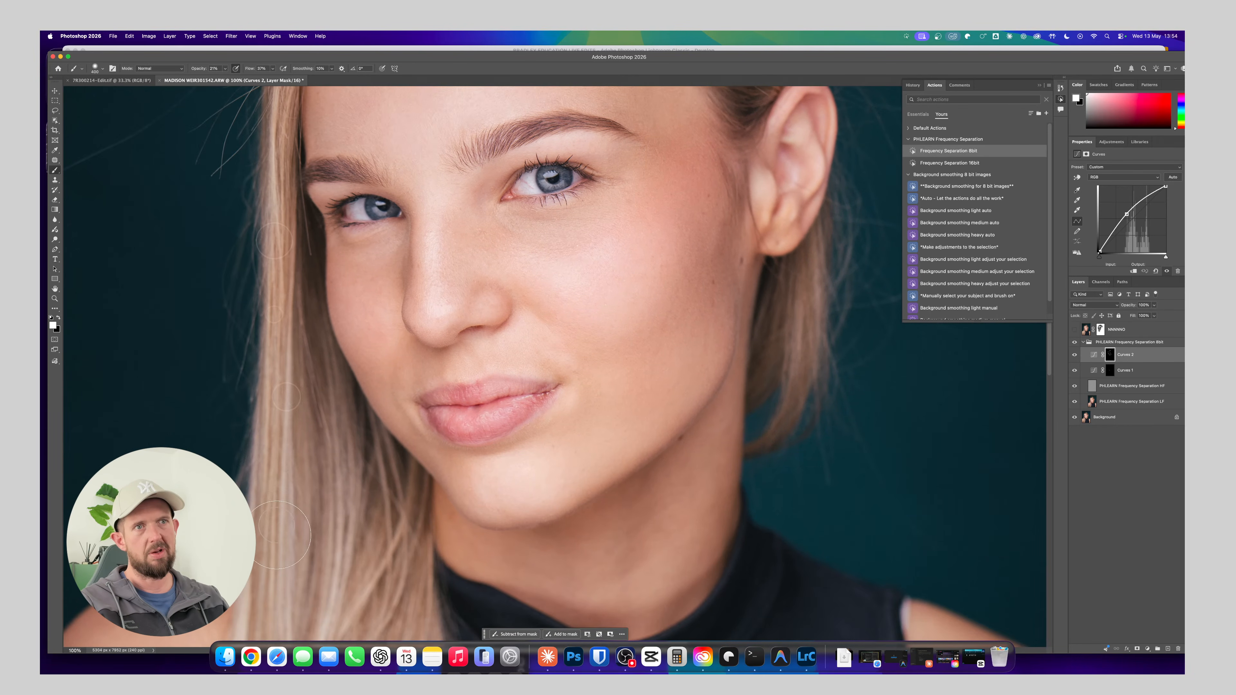
{"action": "scroll", "coordinate": [277, 535], "scroll_direction": "down", "scroll_amount": 7}
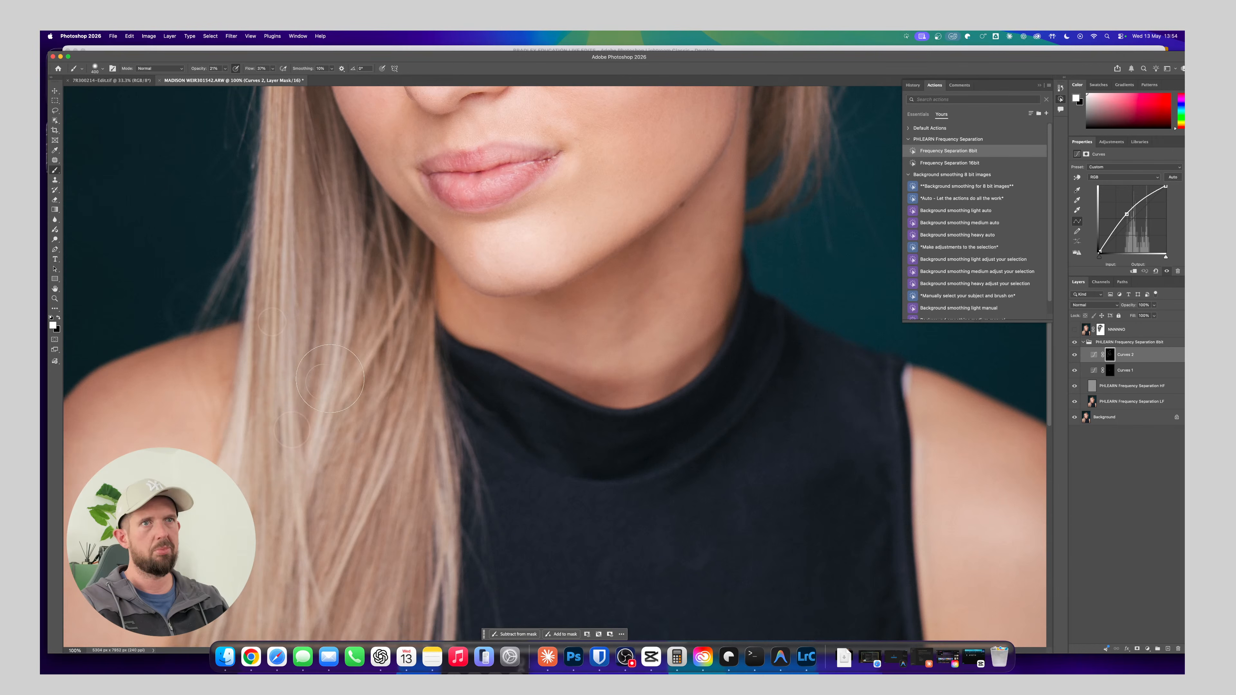
Brighten the highlight on the bare shoulder beside the top's armhole on the Curves 2 mask
{"action": "scroll", "coordinate": [291, 415], "scroll_direction": "down", "scroll_amount": 5}
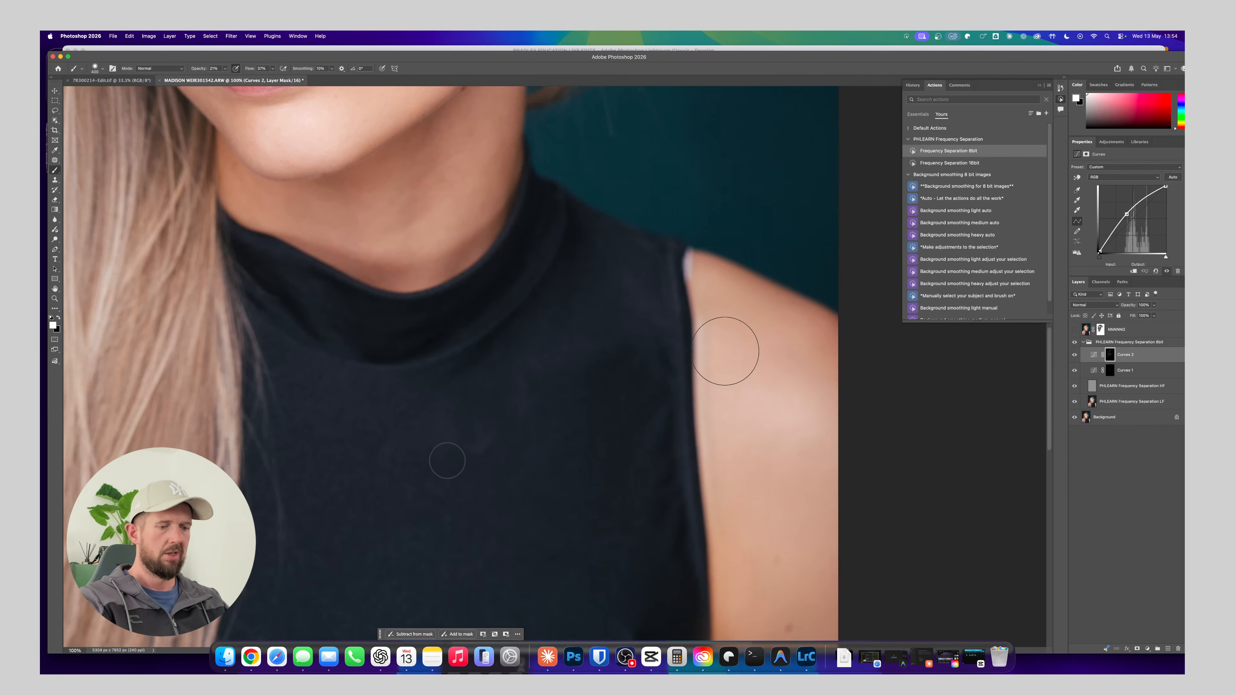
{"action": "key", "text": "bracketright"}
{"action": "key", "text": "bracketright"}
{"action": "key", "text": "bracketleft"}
{"action": "key", "text": "bracketleft"}
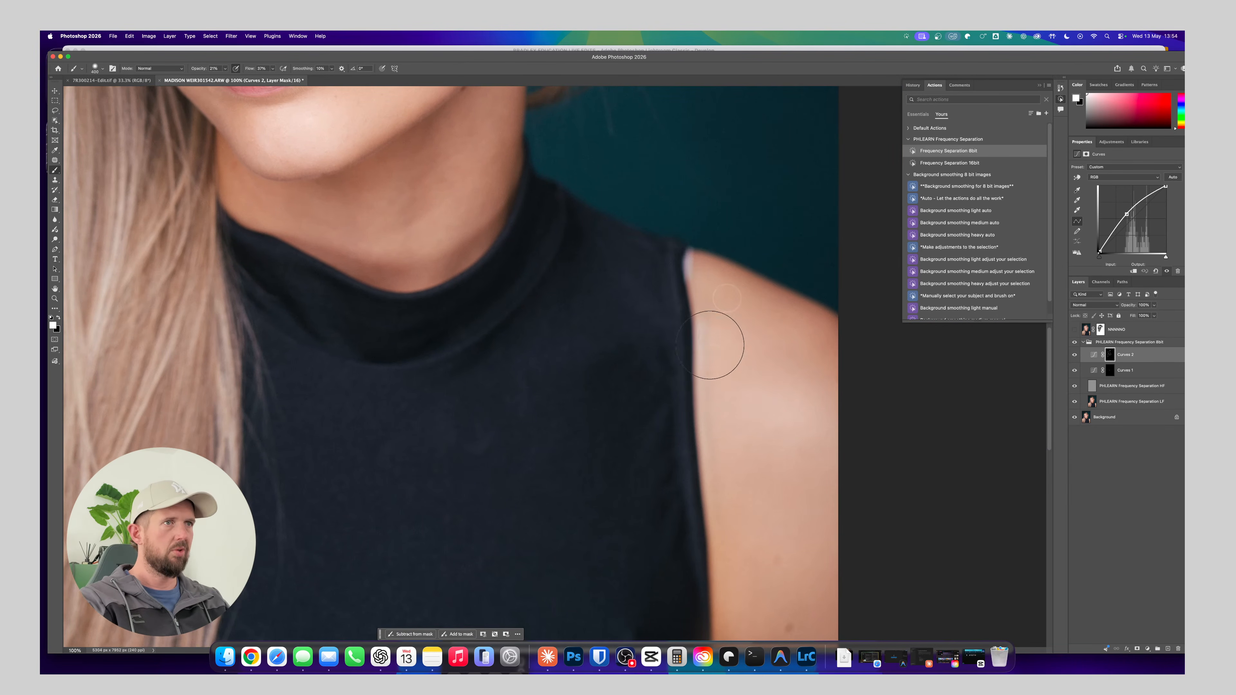
Brighten the jawline and the light areas of the neck on the Curves 2 mask with a larger brush
{"action": "scroll", "coordinate": [730, 337], "scroll_direction": "up", "scroll_amount": 5}
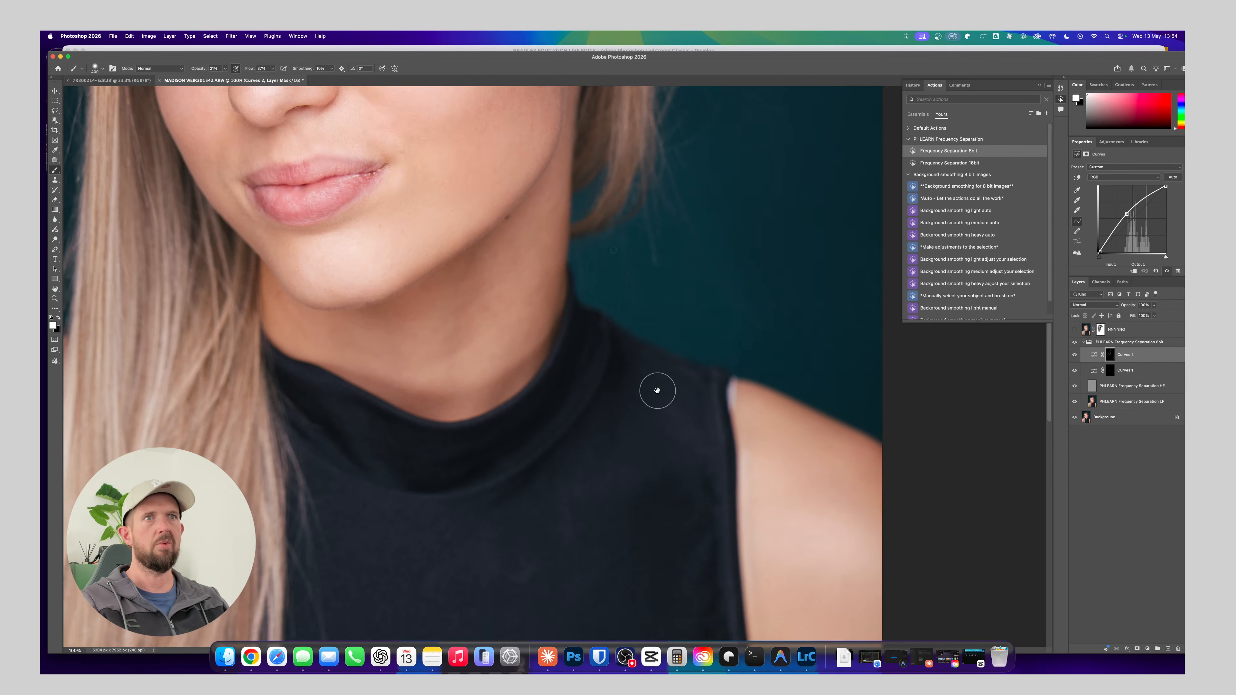
{"action": "key", "text": "bracketright"}
{"action": "key", "text": "bracketright"}
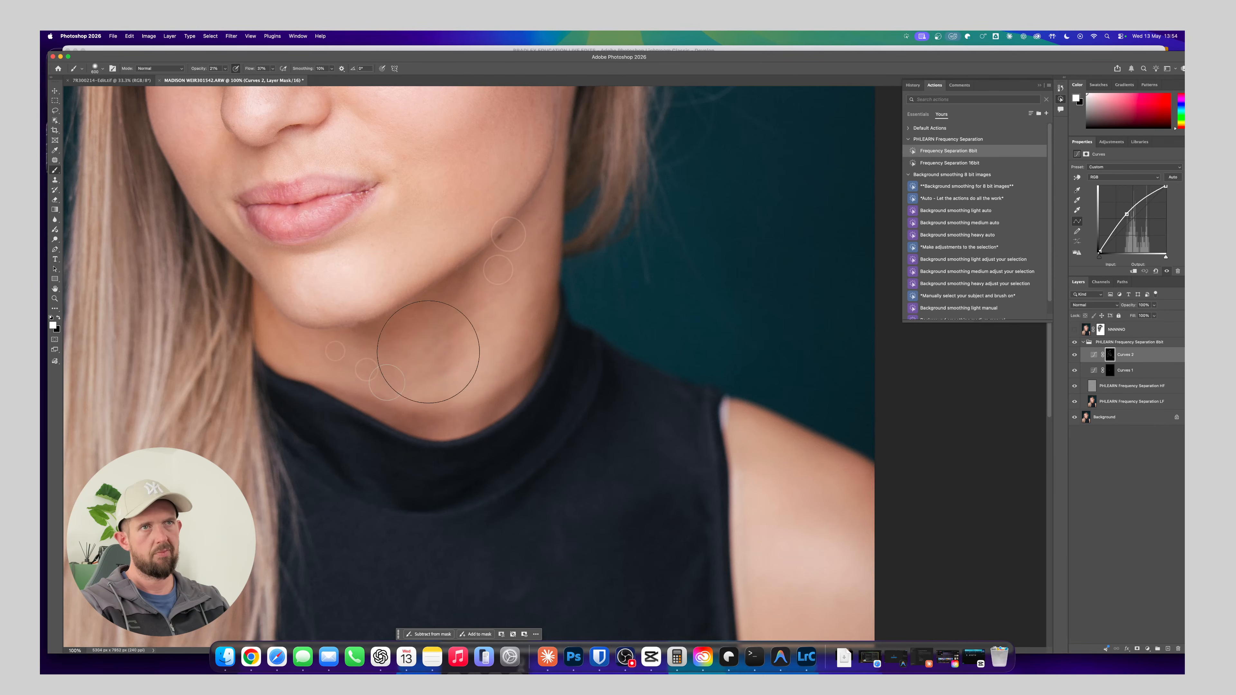
{"action": "left_click_drag", "start_coordinate": [516, 227], "coordinate": [462, 487]}
{"action": "mouse_move", "coordinate": [389, 338]}
{"action": "left_mouse_down"}
{"action": "mouse_move", "coordinate": [407, 378]}
{"action": "mouse_move", "coordinate": [524, 319]}
{"action": "mouse_move", "coordinate": [613, 304]}
{"action": "mouse_move", "coordinate": [641, 346]}
{"action": "mouse_move", "coordinate": [554, 433]}
{"action": "mouse_move", "coordinate": [599, 251]}
{"action": "mouse_move", "coordinate": [497, 330]}
{"action": "mouse_move", "coordinate": [502, 356]}
{"action": "left_mouse_up"}
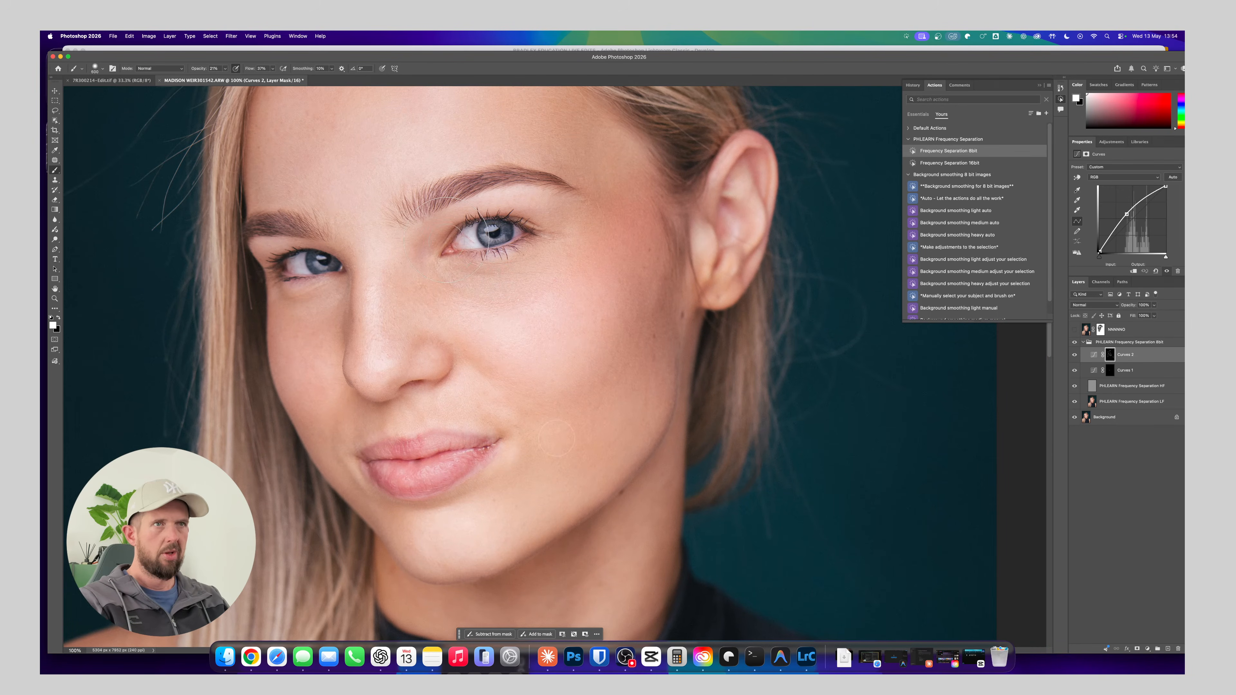
Brighten the lower irises of both eyes on the Curves 2 mask with a very small brush at 300% zoom
{"action": "key", "text": "super+plus"}
{"action": "key", "text": "super+plus"}
{"action": "left_click_drag", "start_coordinate": [448, 264], "coordinate": [486, 333]}
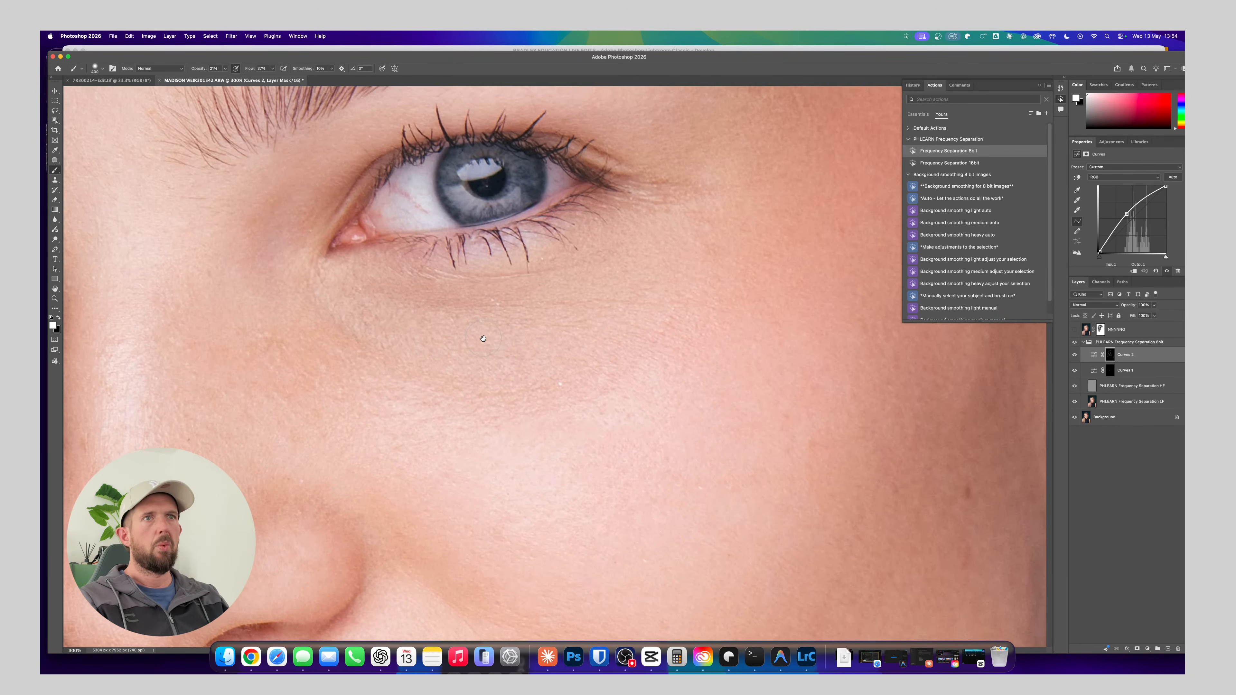
{"action": "key", "text": "bracketleft"}
{"action": "key", "text": "bracketleft"}
{"action": "key", "text": "bracketleft"}
{"action": "key", "text": "bracketleft"}
{"action": "key", "text": "bracketleft"}
{"action": "key", "text": "bracketleft"}
{"action": "key", "text": "bracketleft"}
{"action": "key", "text": "bracketleft"}
{"action": "key", "text": "bracketleft"}
{"action": "key", "text": "bracketleft"}
{"action": "key", "text": "bracketleft"}
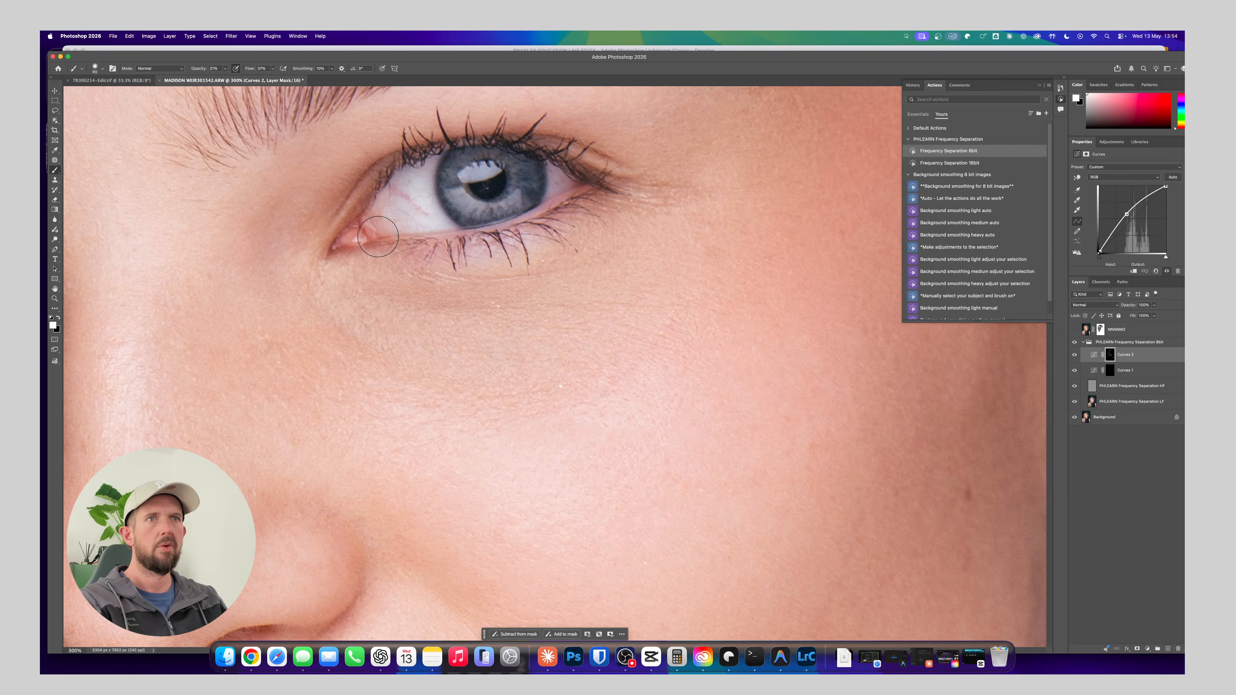
{"action": "key", "text": "bracketleft"}
{"action": "key", "text": "bracketleft"}
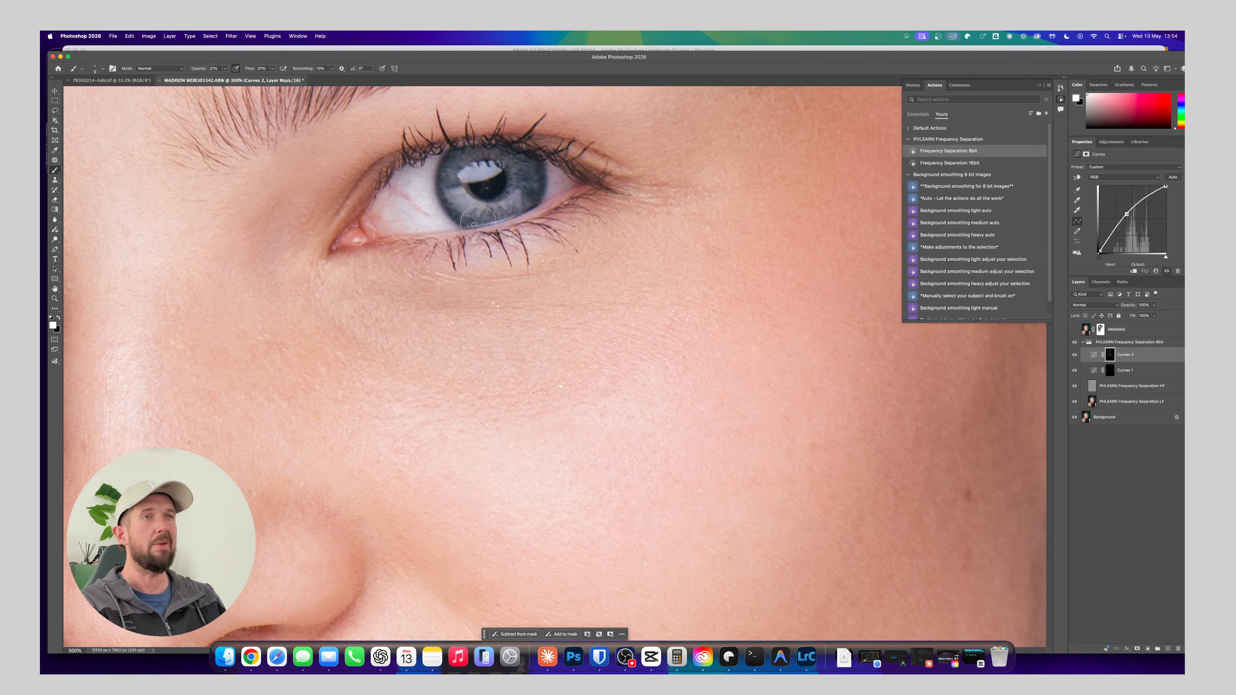
{"action": "left_click_drag", "start_coordinate": [349, 260], "coordinate": [592, 212]}
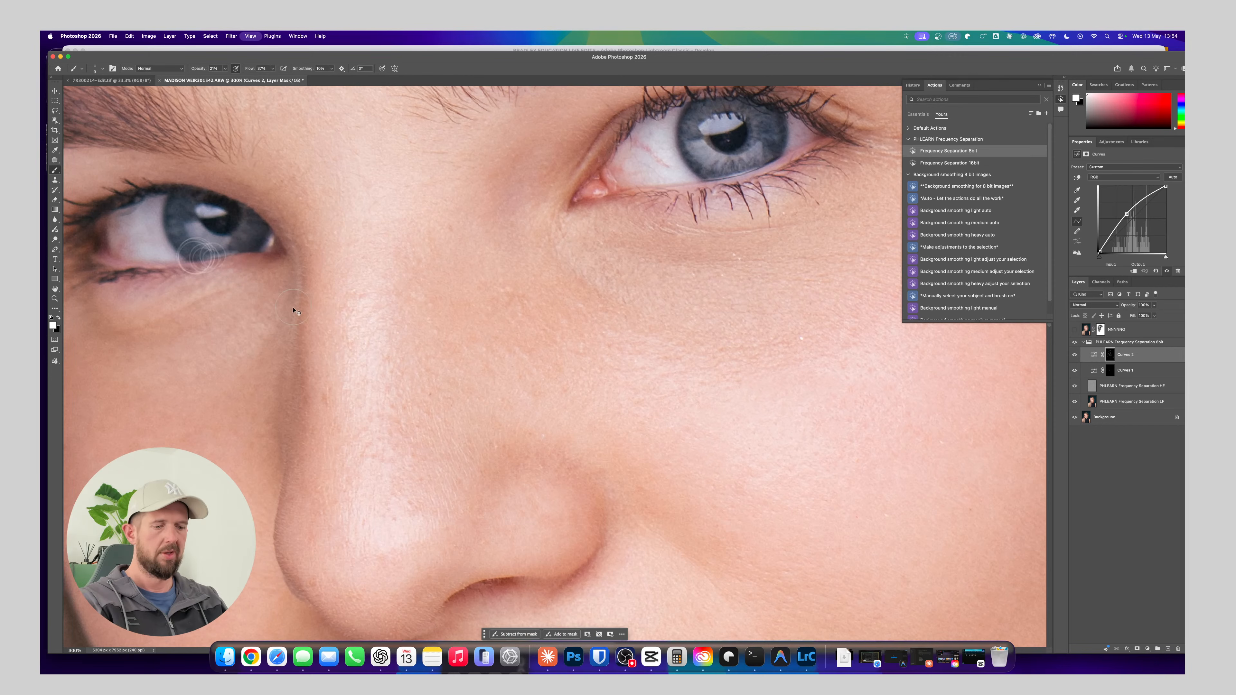
Examine the brightened eyes and face at several zoom levels, from close-up to the whole portrait
{"action": "key", "text": "super+1"}
{"action": "key", "text": "super+minus"}
{"action": "key", "text": "super+minus"}
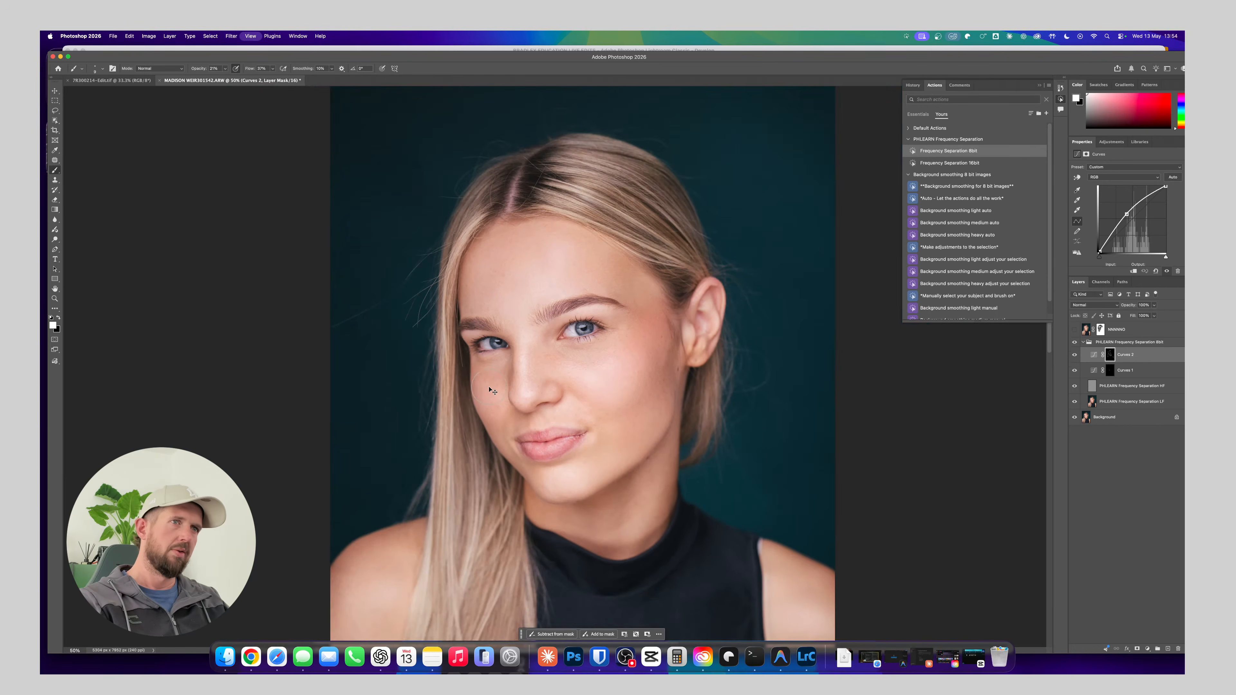
{"action": "key", "text": "super+minus"}
{"action": "key", "text": "super+plus"}
{"action": "key", "text": "super+plus"}
{"action": "key", "text": "super+plus"}
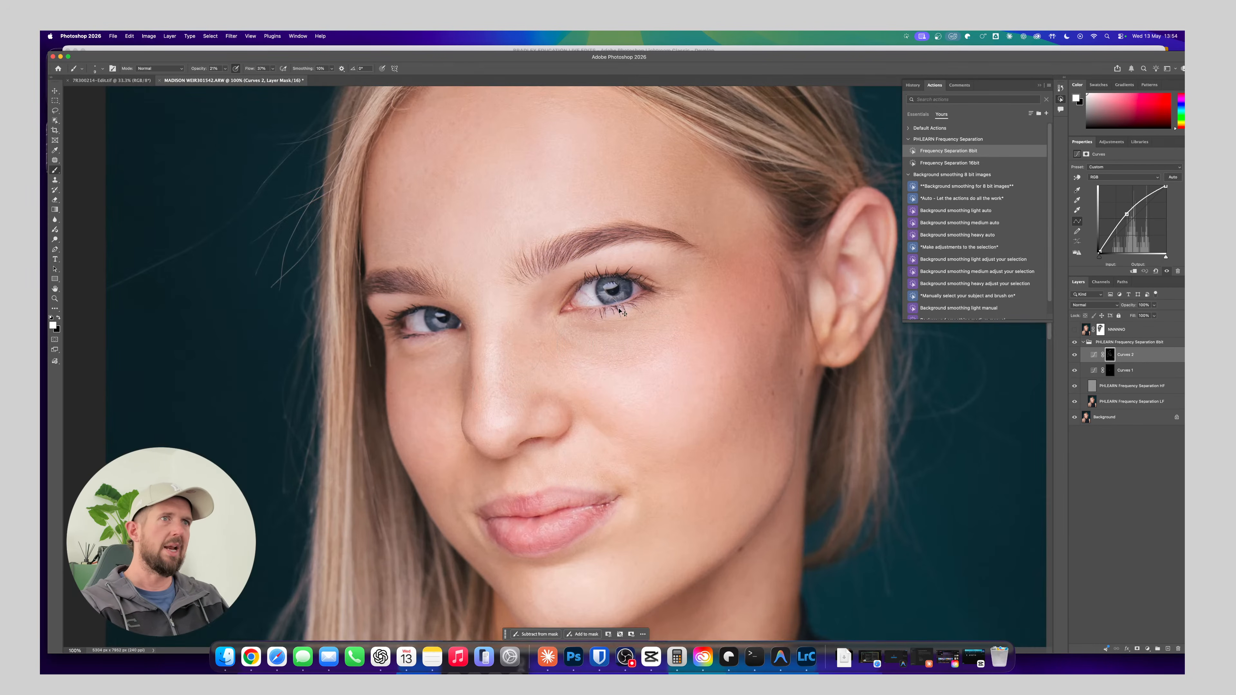
{"action": "key", "text": "super+minus"}
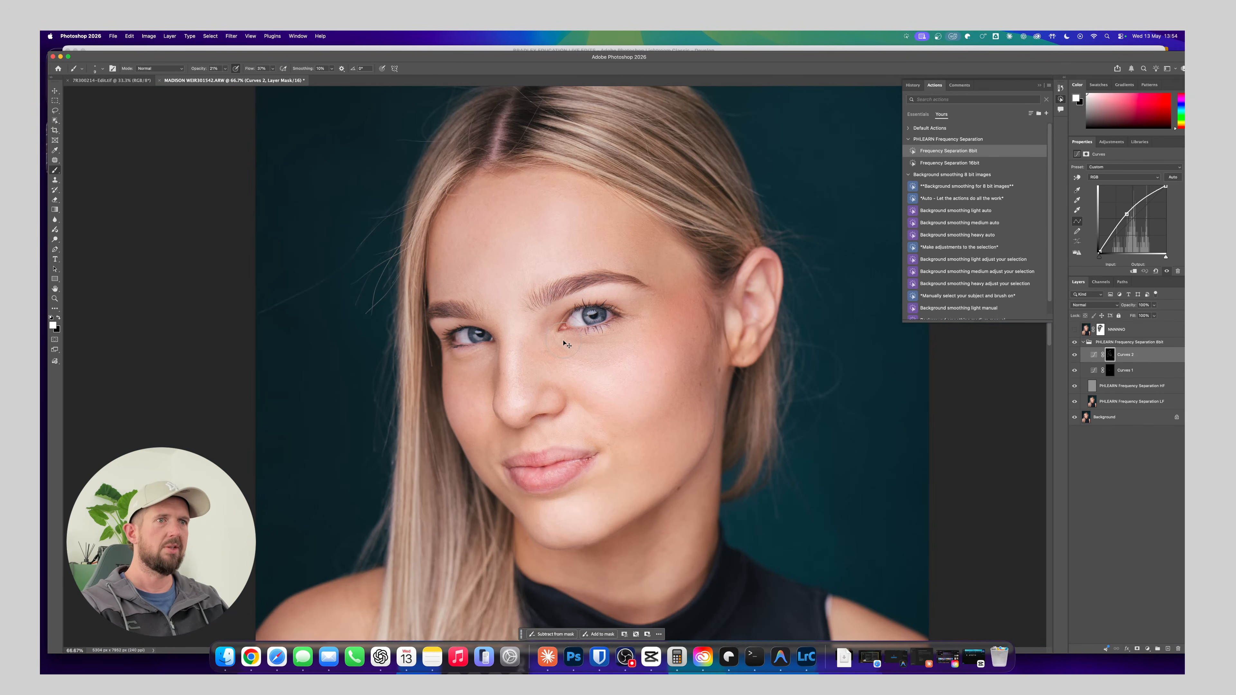
{"action": "key", "text": "super+plus"}
{"action": "key", "text": "super+minus"}
{"action": "key", "text": "super+minus"}
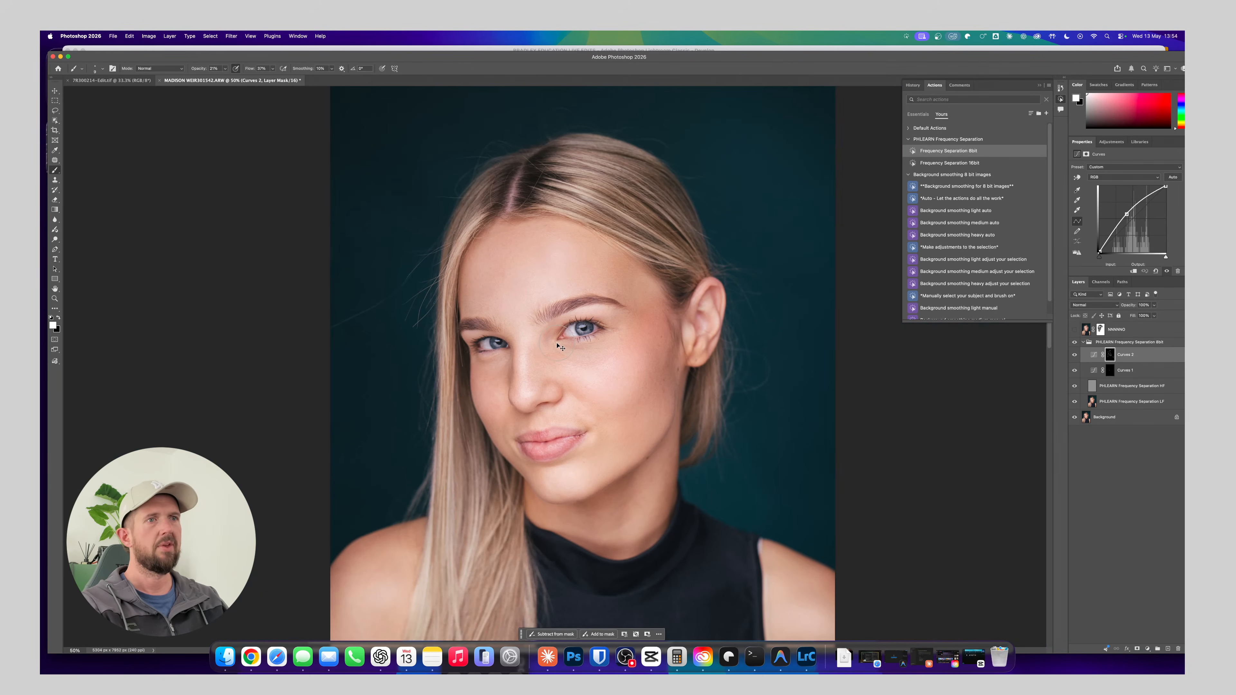
{"action": "key", "text": "super+minus"}
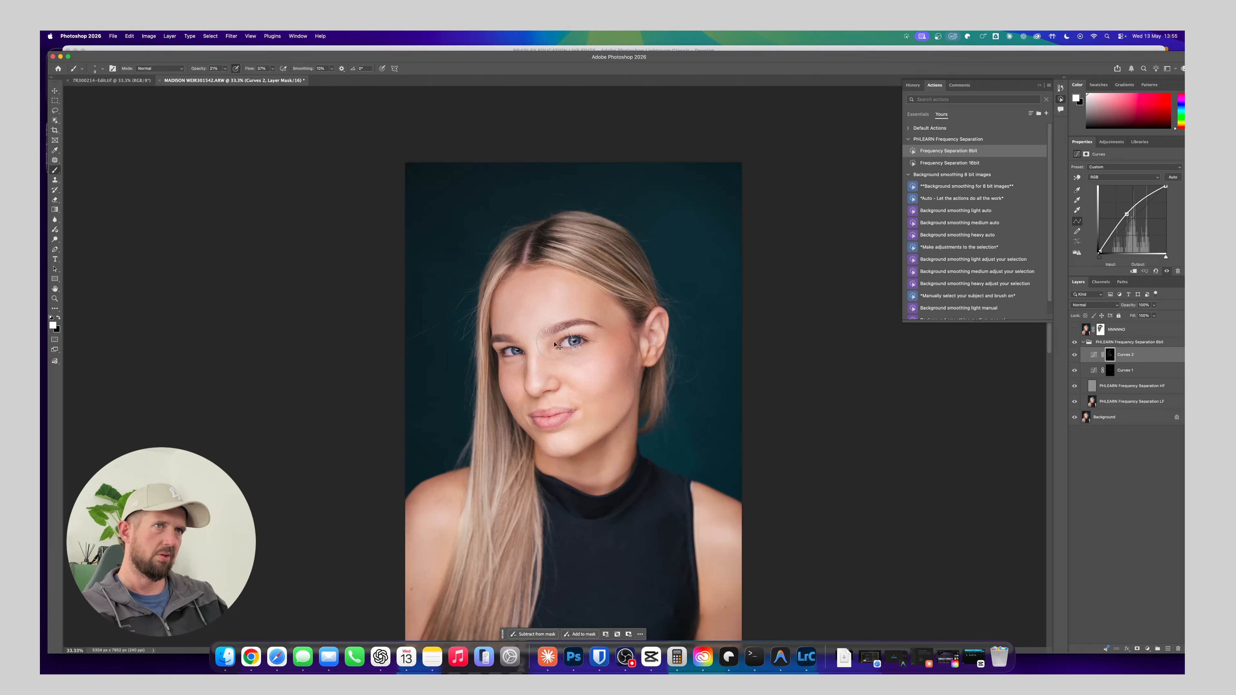
{"action": "key", "text": "super+plus"}
{"action": "key", "text": "super+plus"}
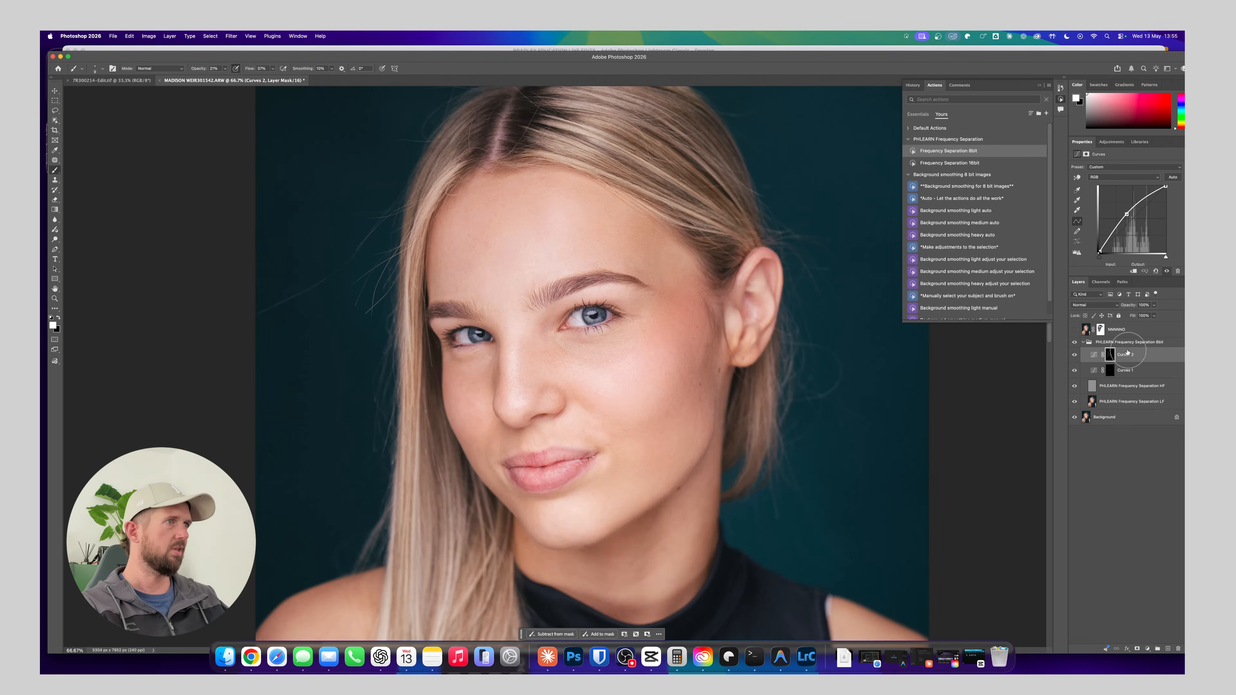
Darken the jawline and the shadow under the chin on the Curves 1 mask, comparing with the frequency separation group hidden
{"action": "left_click", "coordinate": [1129, 370]}
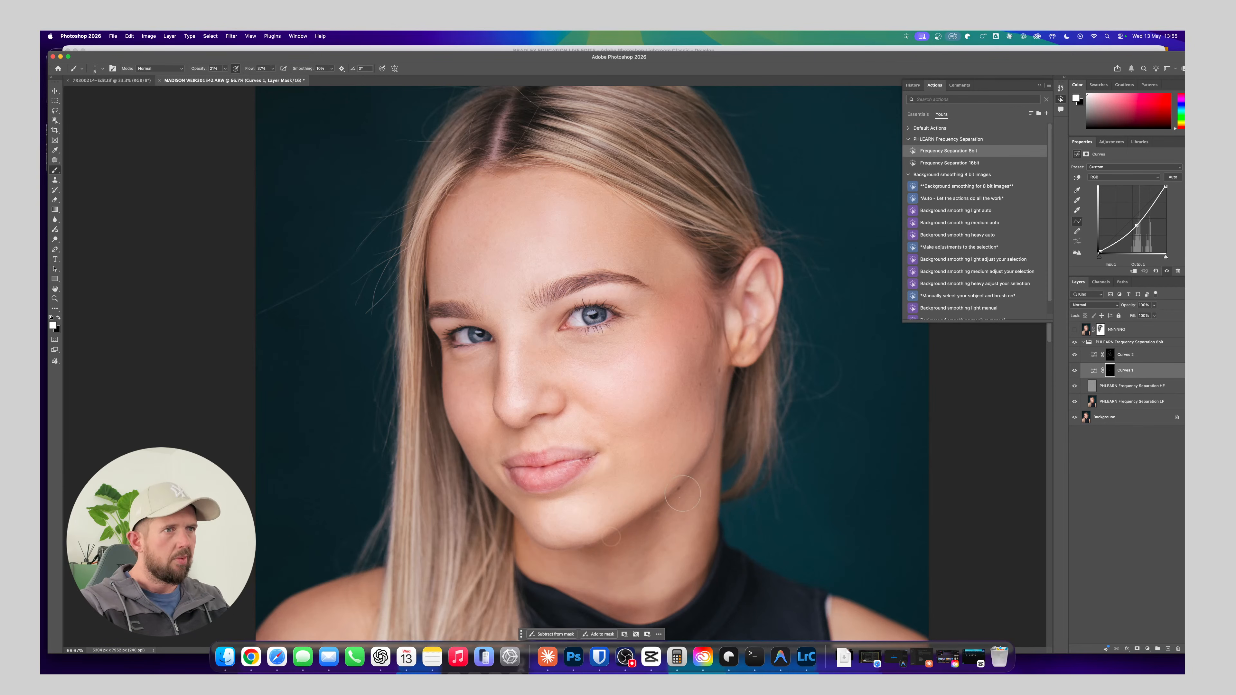
{"action": "left_click", "coordinate": [1074, 342]}
{"action": "left_click", "coordinate": [1075, 342]}
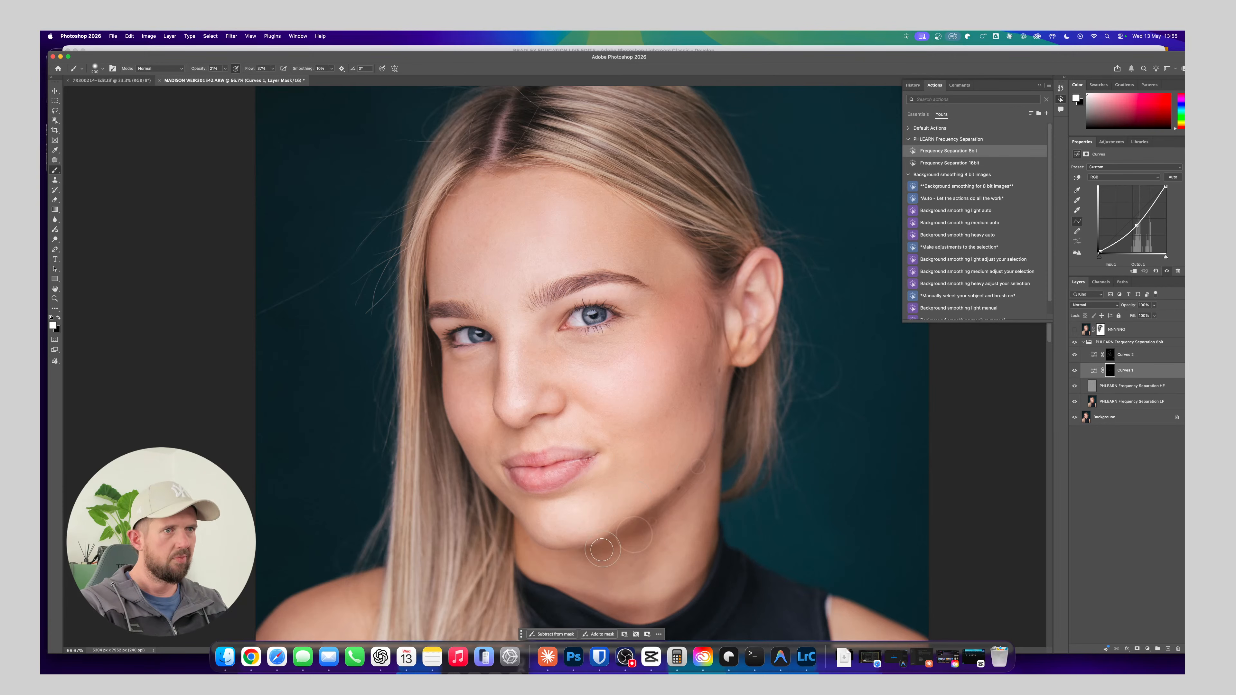
{"action": "mouse_move", "coordinate": [642, 529]}
{"action": "left_mouse_down"}
{"action": "mouse_move", "coordinate": [720, 462]}
{"action": "mouse_move", "coordinate": [601, 558]}
{"action": "left_mouse_up"}
{"action": "key", "text": "bracketright"}
{"action": "key", "text": "bracketright"}
{"action": "key", "text": "bracketright"}
Darken the shading around the upper lip on the Curves 1 mask with a small brush
{"action": "key", "text": "bracketleft"}
{"action": "key", "text": "bracketleft"}
{"action": "key", "text": "bracketleft"}
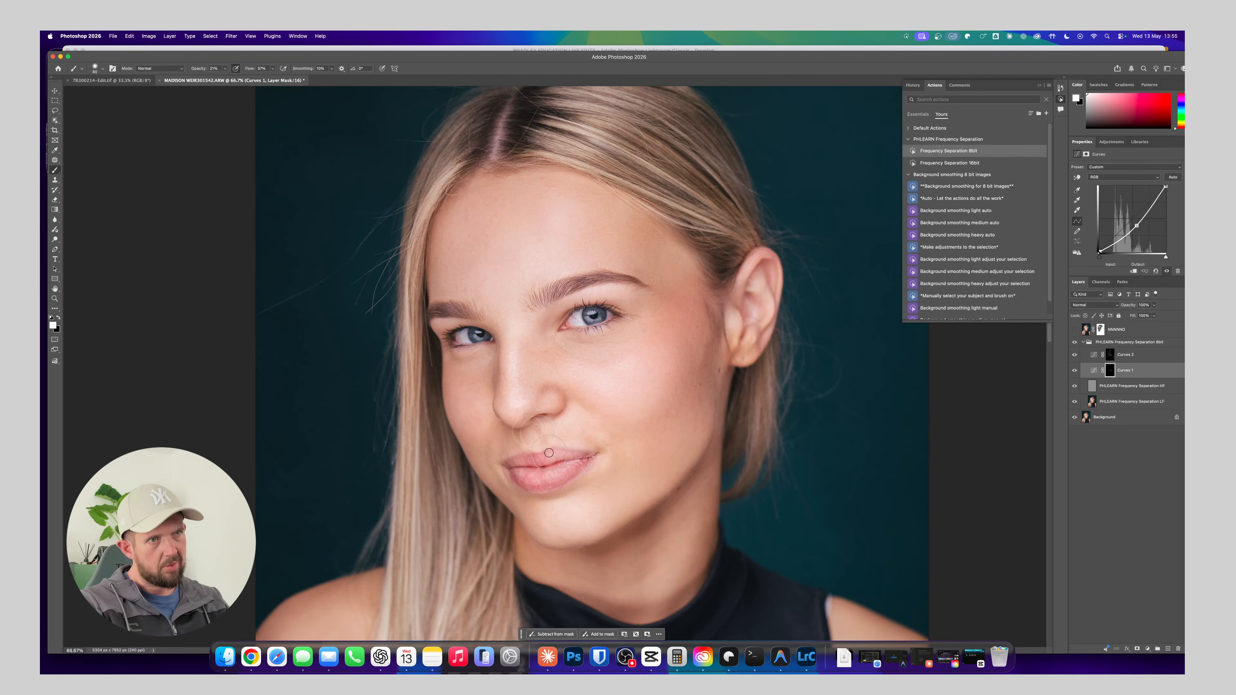
{"action": "key", "text": "bracketleft"}
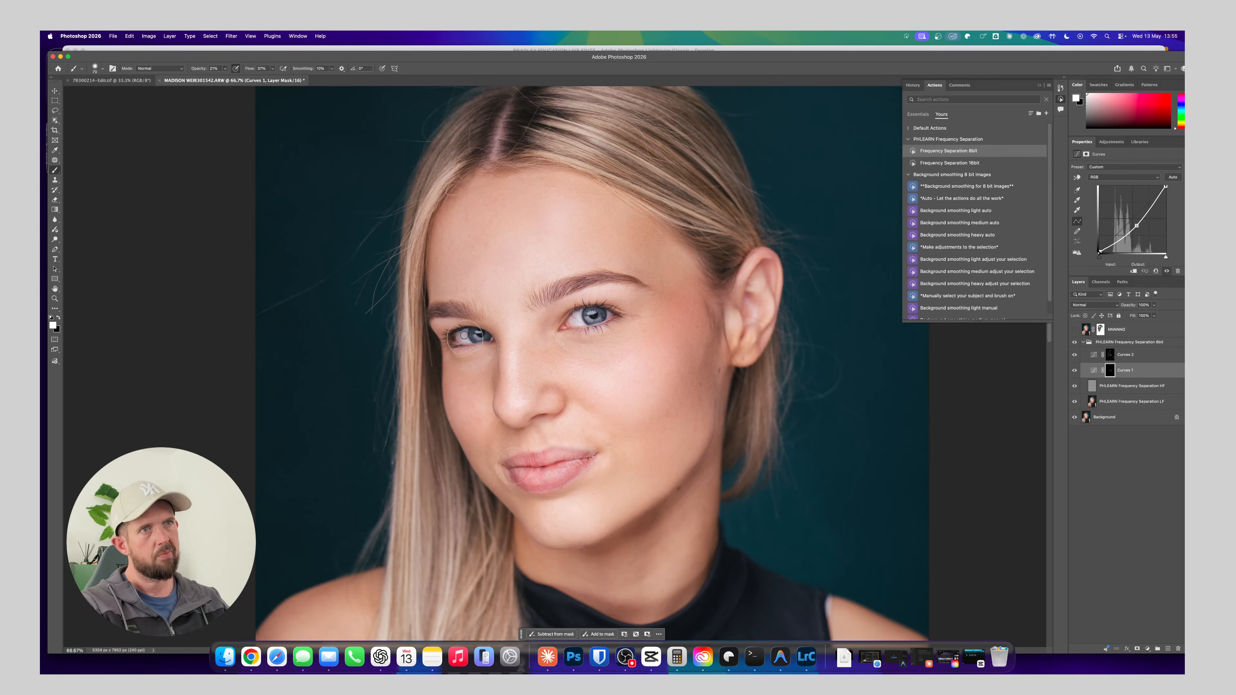
Deepen the eyebrows on the Curves 1 mask with a small brush in a closer view
{"action": "key", "text": "super+equal"}
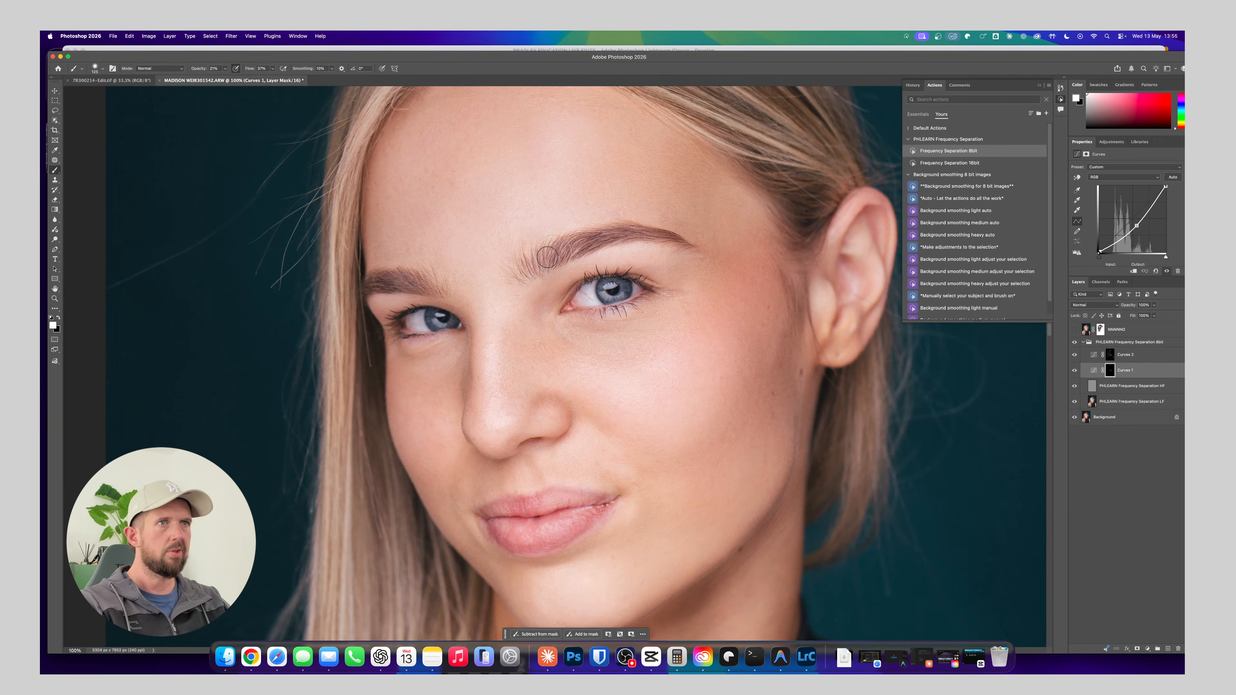
{"action": "key", "text": "bracketleft"}
{"action": "key", "text": "bracketleft"}
{"action": "key", "text": "bracketleft"}
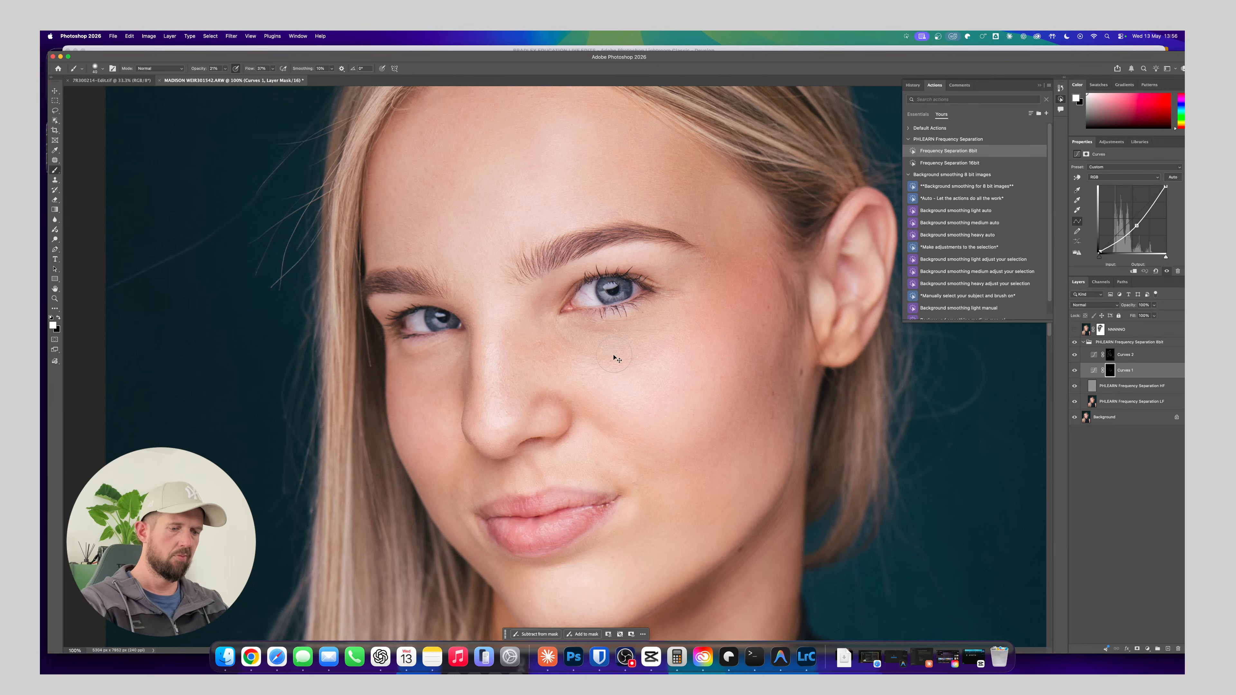
Darken the edges of the bare shoulder and upper arm on the Curves 1 mask with an enlarged brush
{"action": "key", "text": "super+minus"}
{"action": "key", "text": "super+minus"}
{"action": "key", "text": "super+minus"}
{"action": "key", "text": "super+equal"}
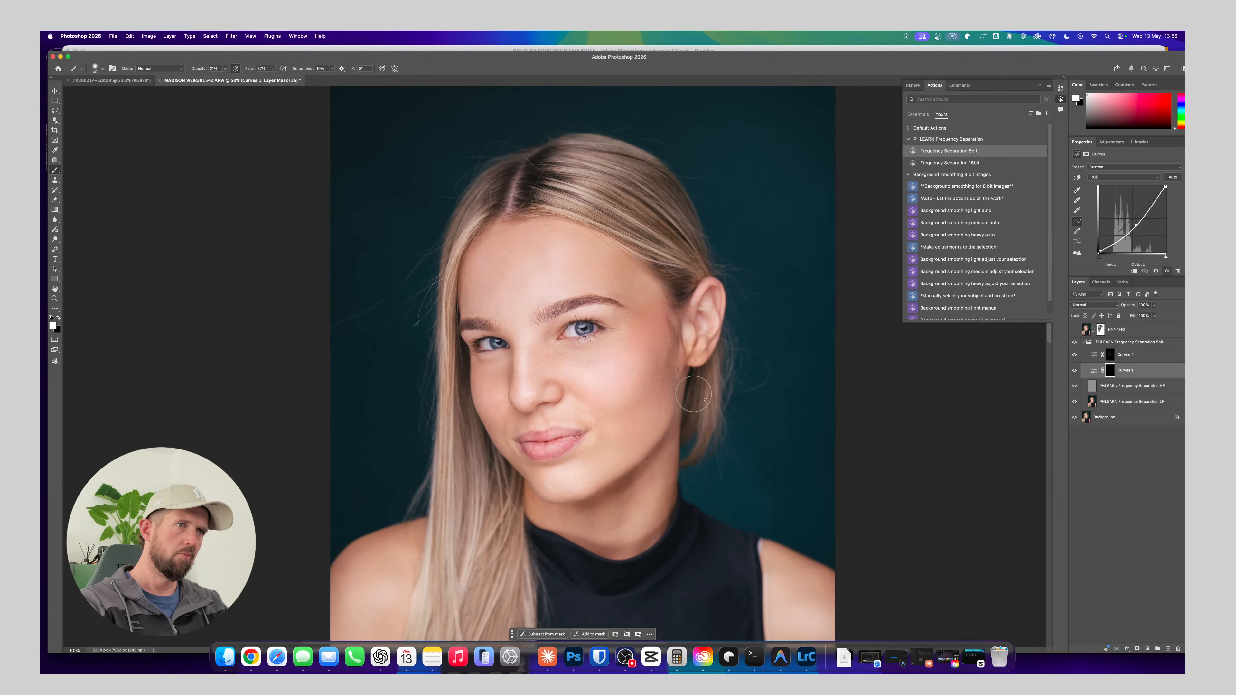
{"action": "scroll", "coordinate": [693, 395], "scroll_direction": "down", "scroll_amount": 5}
{"action": "scroll", "coordinate": [694, 395], "scroll_direction": "right", "scroll_amount": 10}
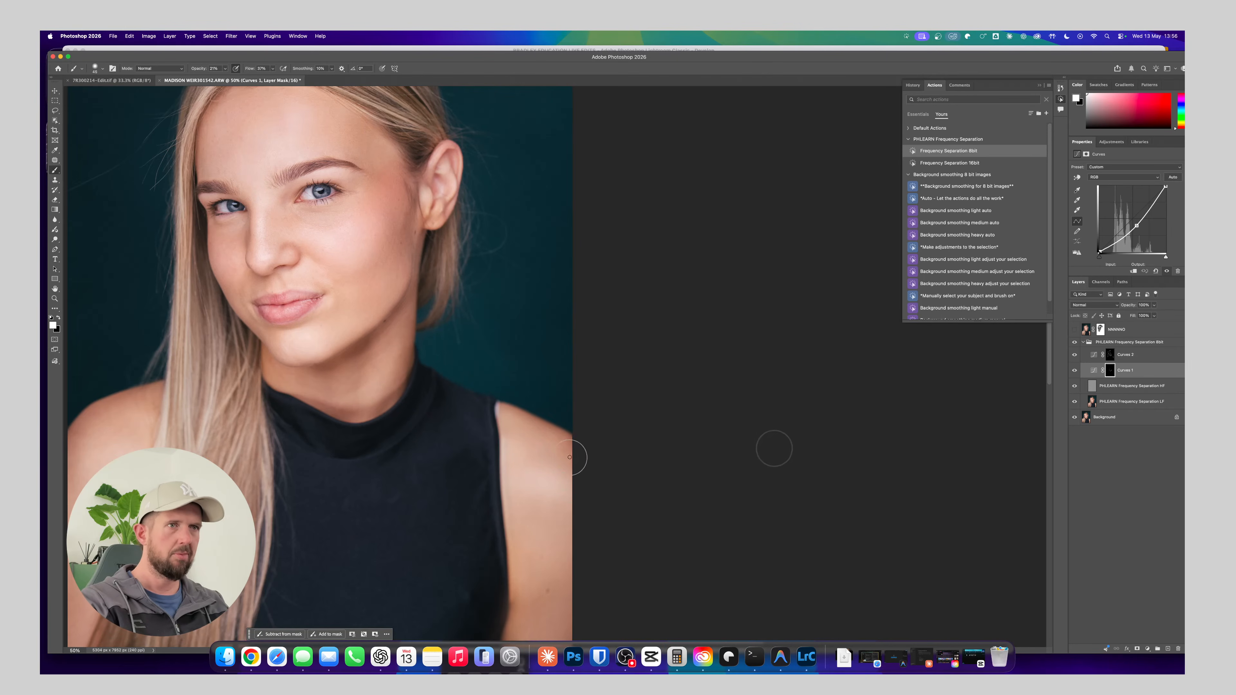
{"action": "key", "text": "bracketright"}
{"action": "key", "text": "bracketright"}
{"action": "key", "text": "bracketright"}
{"action": "key", "text": "bracketright"}
{"action": "key", "text": "bracketright"}
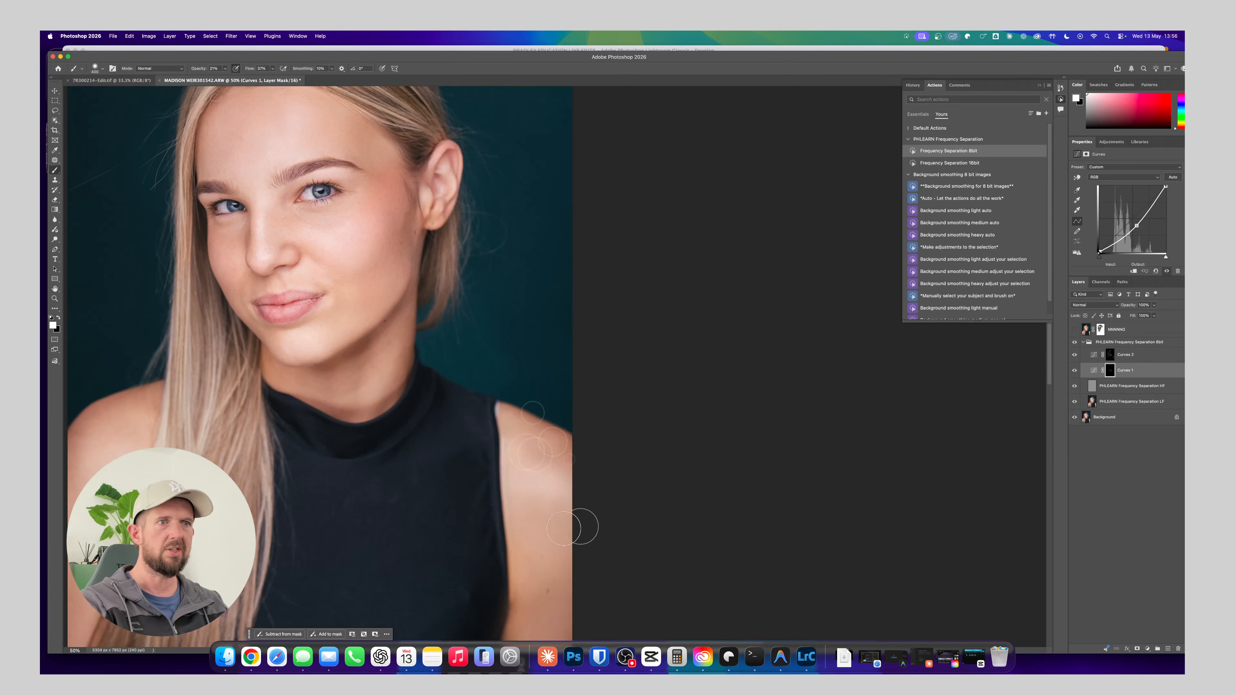
Darken the black top beside the armhole and around the collar on the Curves 1 mask
{"action": "scroll", "coordinate": [580, 525], "scroll_direction": "down", "scroll_amount": 3}
{"action": "scroll", "coordinate": [549, 396], "scroll_direction": "down", "scroll_amount": 5}
{"action": "scroll", "coordinate": [548, 396], "scroll_direction": "left", "scroll_amount": 5}
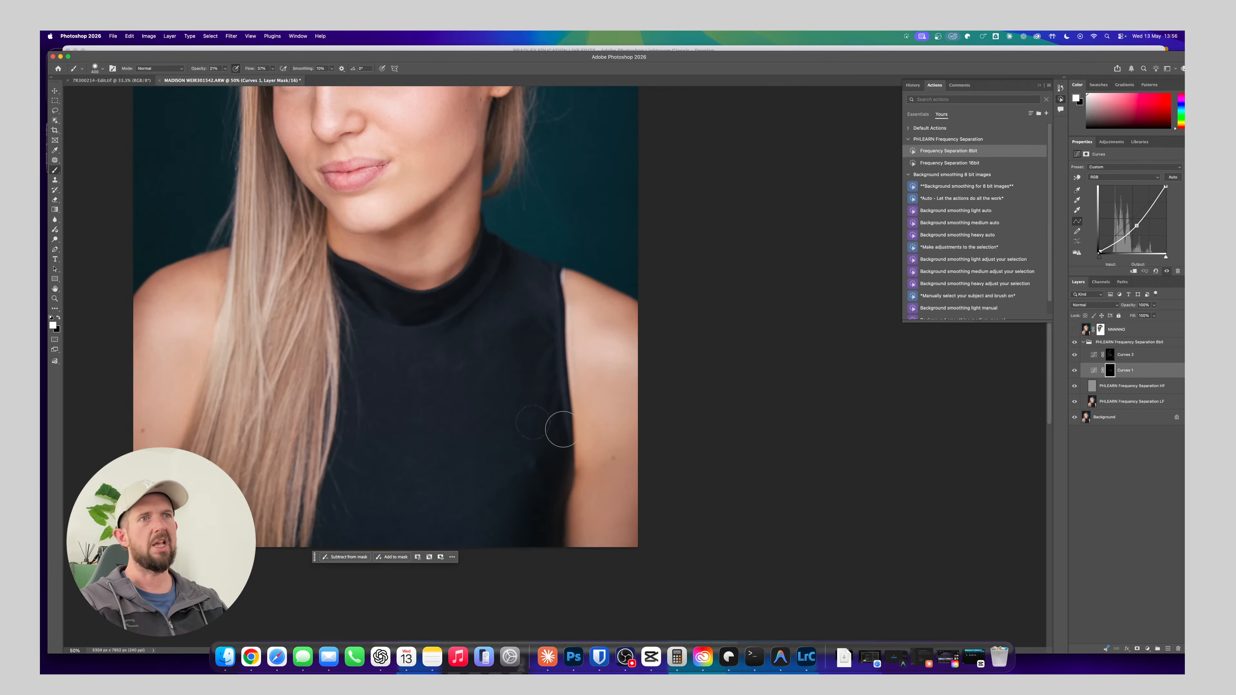
{"action": "left_click_drag", "start_coordinate": [538, 320], "coordinate": [553, 378]}
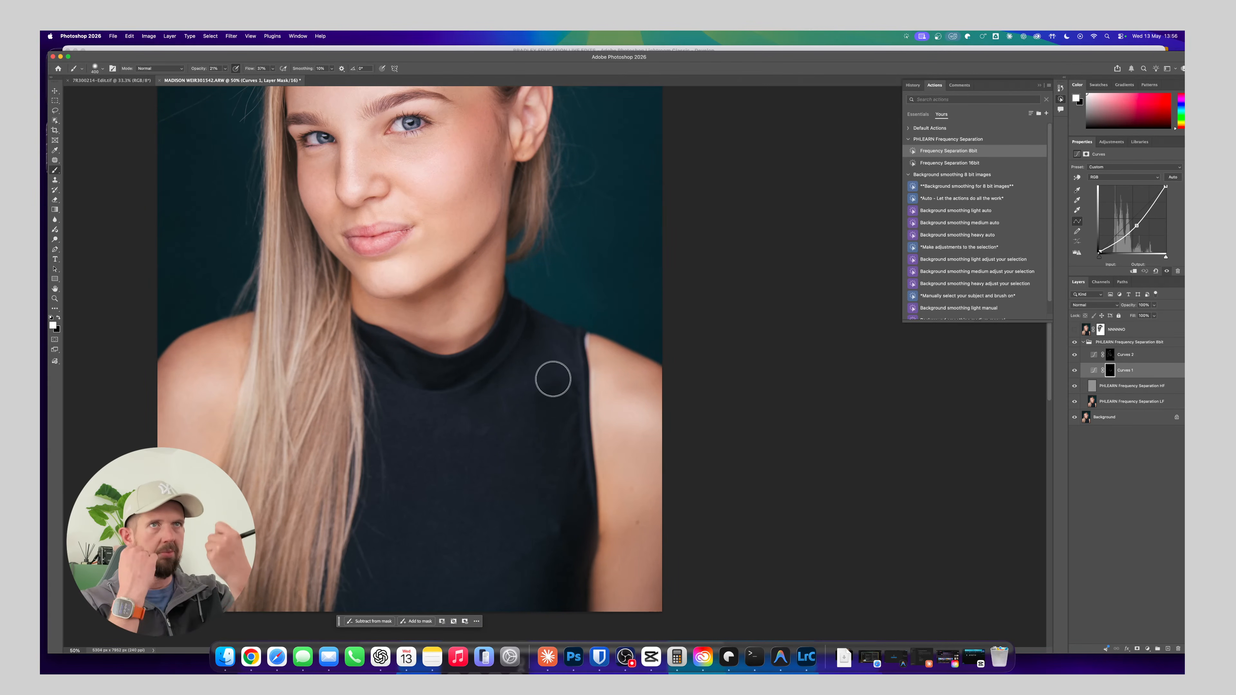
{"action": "mouse_move", "coordinate": [498, 344]}
{"action": "left_mouse_down"}
{"action": "mouse_move", "coordinate": [499, 364]}
{"action": "mouse_move", "coordinate": [484, 364]}
{"action": "left_mouse_up"}
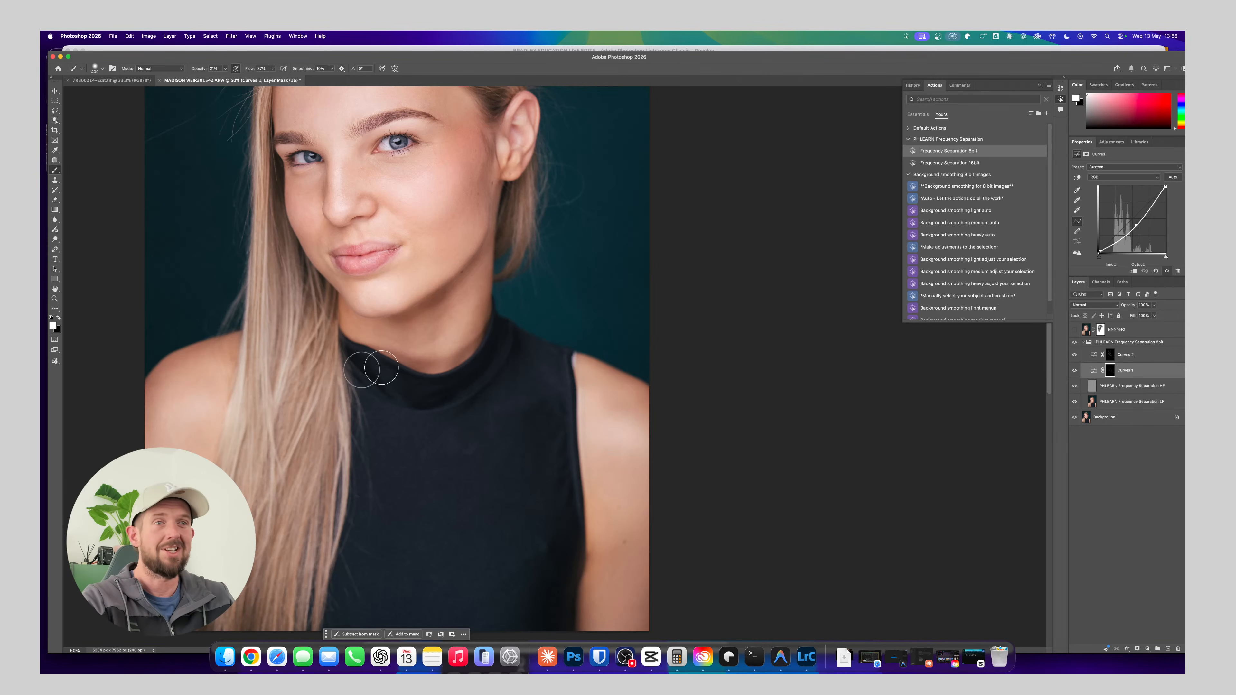
{"action": "mouse_move", "coordinate": [481, 350]}
{"action": "left_mouse_down"}
{"action": "mouse_move", "coordinate": [477, 429]}
{"action": "mouse_move", "coordinate": [488, 378]}
{"action": "left_mouse_up"}
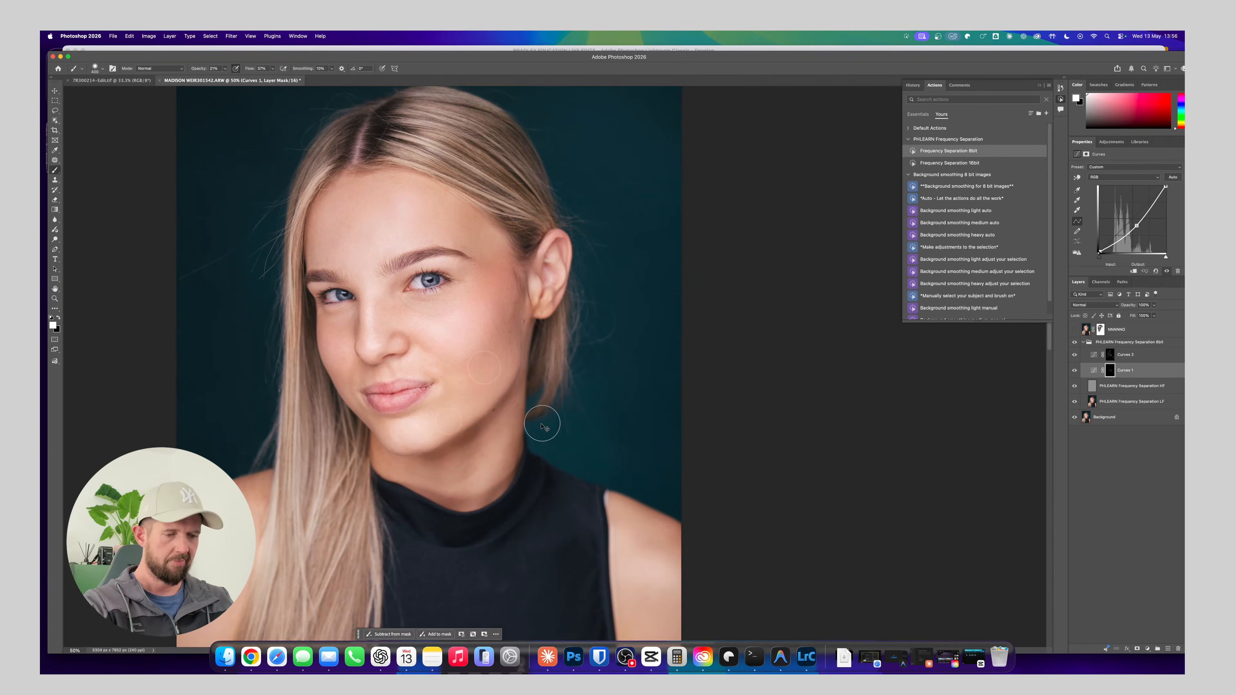
Check the overall dodging and burning across the whole portrait at a smaller zoom
{"action": "key", "text": "super+minus"}
{"action": "key", "text": "super+minus"}
{"action": "key", "text": "super+plus"}
{"action": "key", "text": "super+plus"}
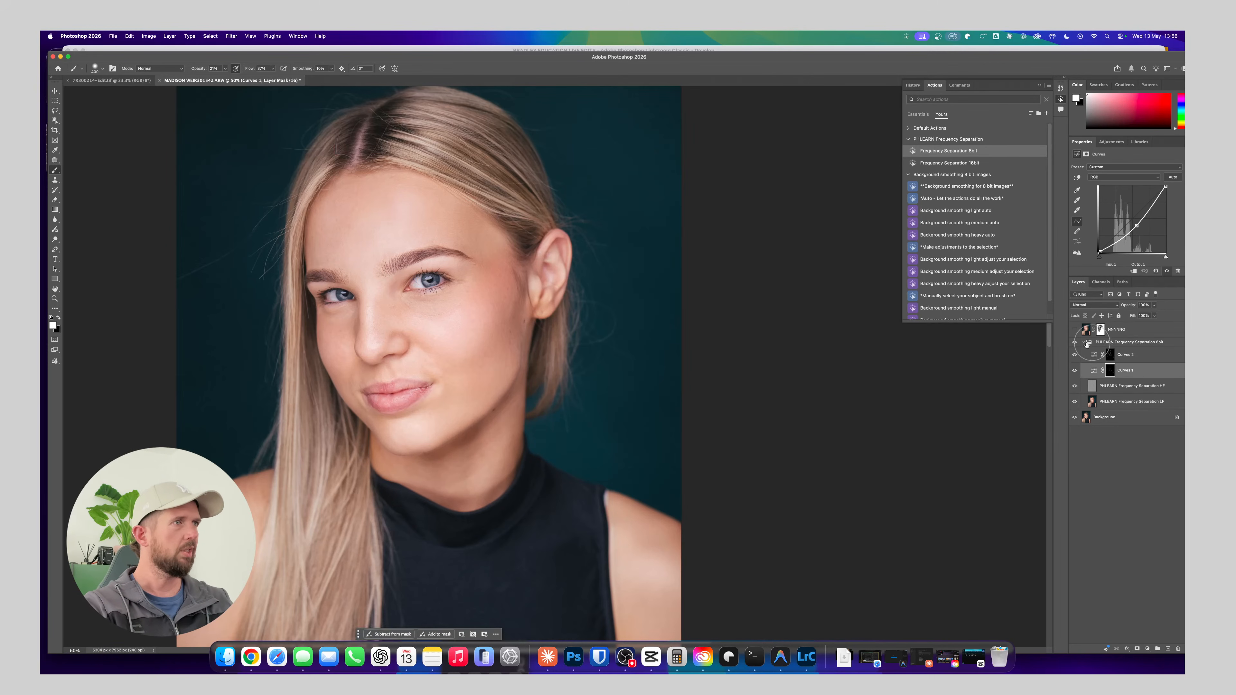
Compare the retouched portrait with its earlier versions by toggling the frequency separation group and the top masked layer
{"action": "left_click", "coordinate": [1075, 342]}
{"action": "left_click_drag", "start_coordinate": [429, 416], "coordinate": [493, 391]}
{"action": "left_click", "coordinate": [1075, 329]}
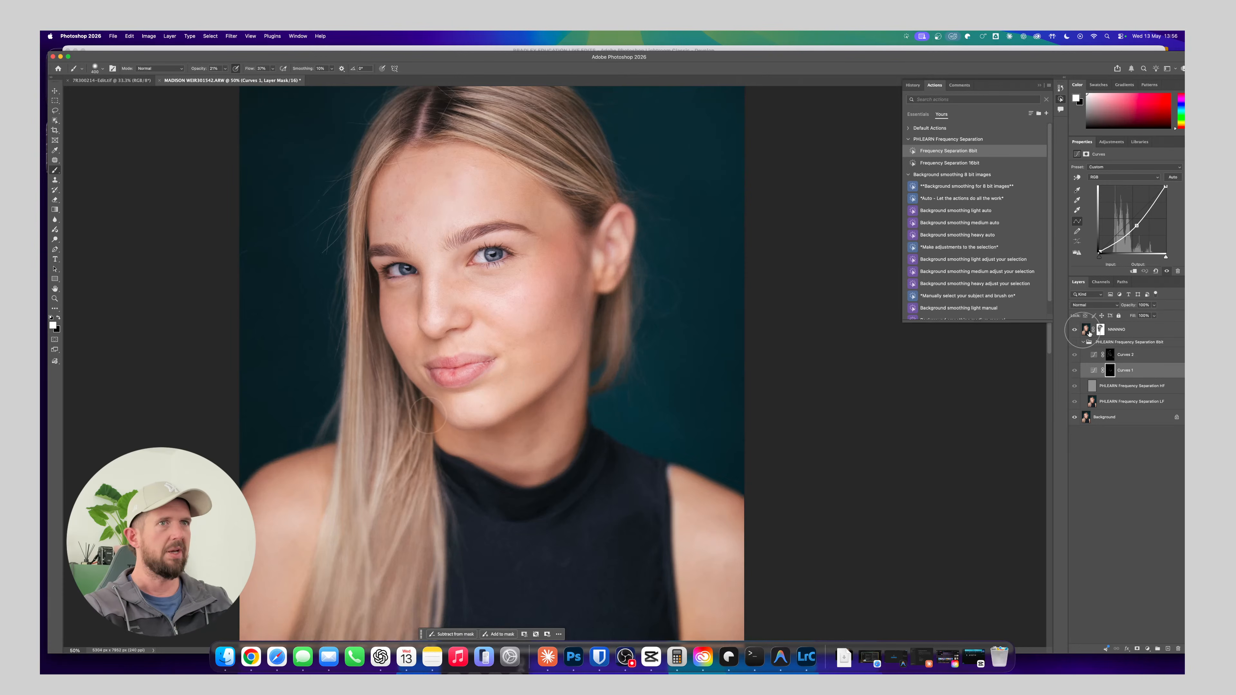
{"action": "left_click", "coordinate": [1073, 331]}
{"action": "left_click", "coordinate": [1073, 331]}
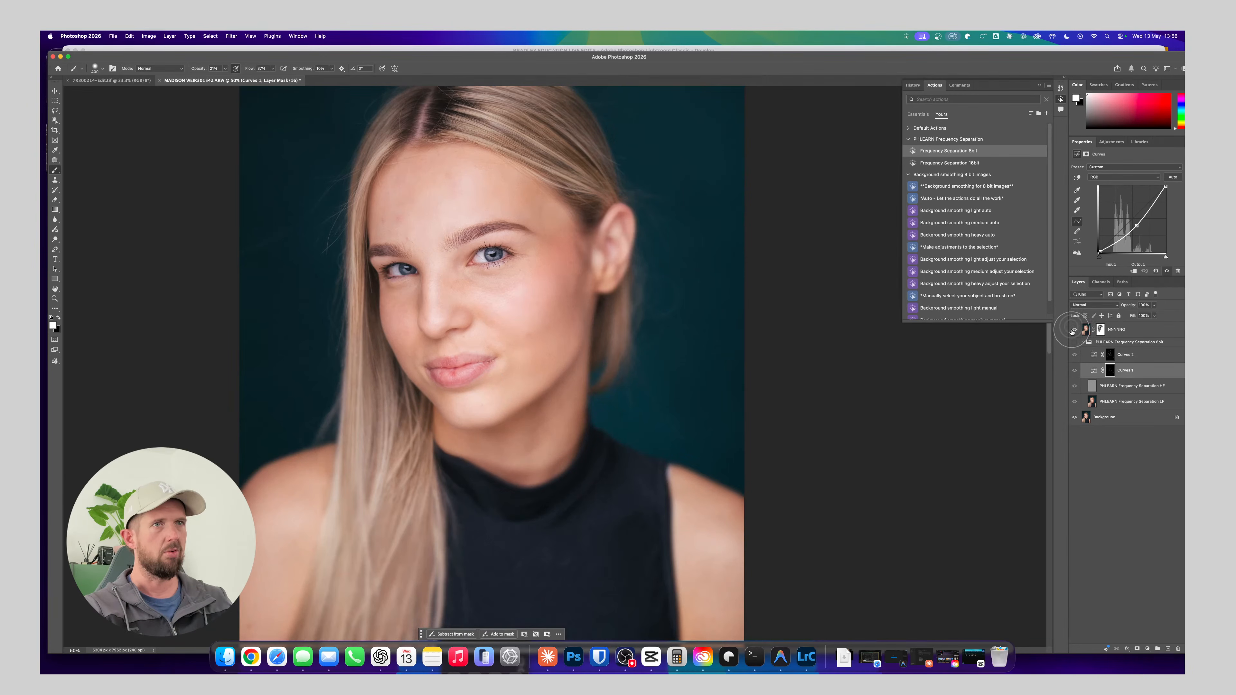
{"action": "left_click", "coordinate": [1074, 331]}
{"action": "left_click", "coordinate": [1073, 332]}
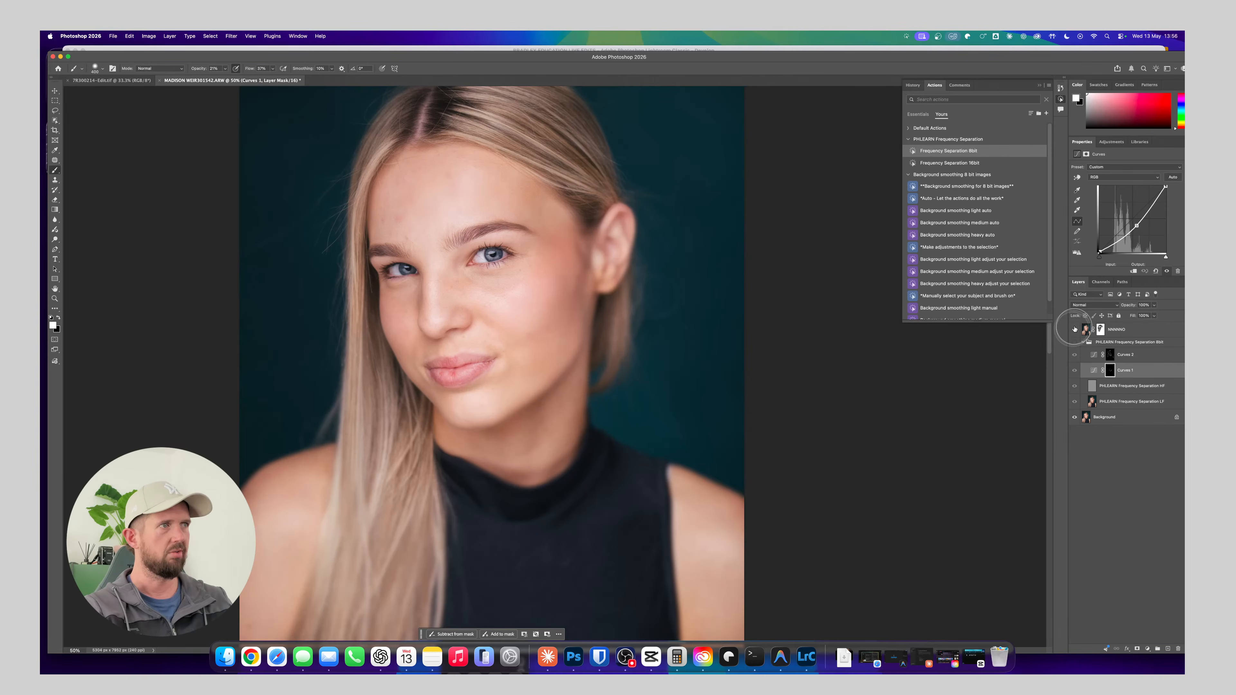
{"action": "left_click", "coordinate": [1076, 330]}
{"action": "left_click", "coordinate": [1075, 343]}
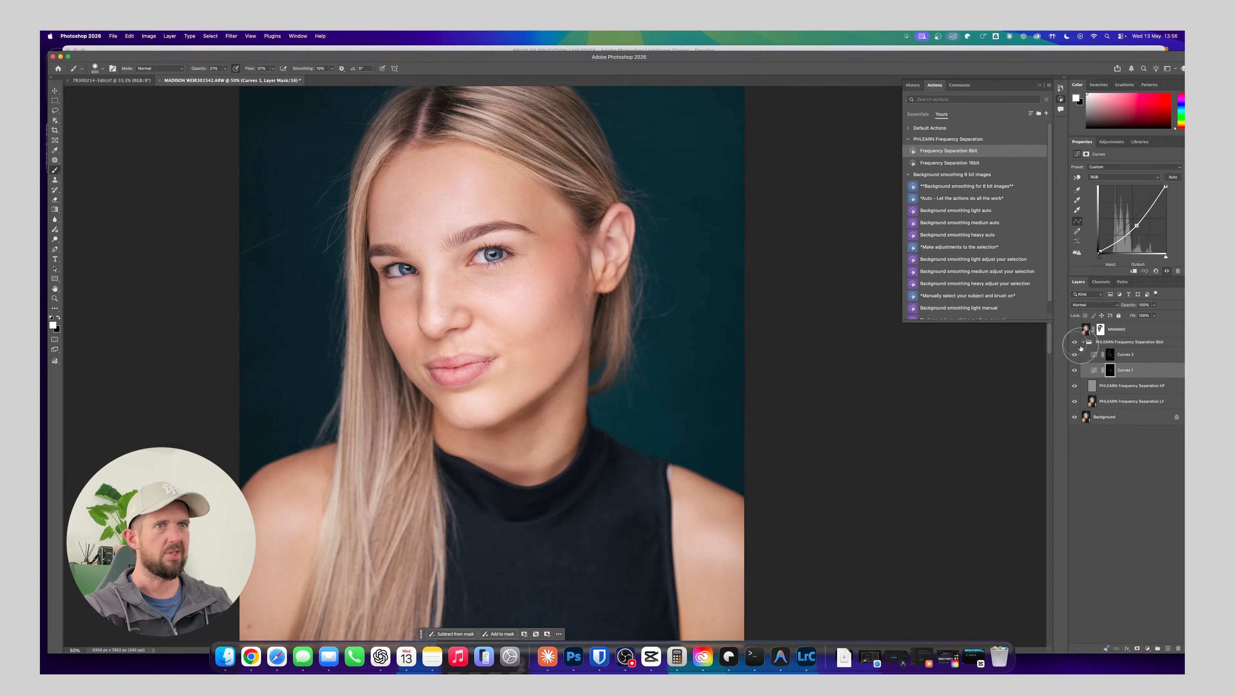
Compare the whole portrait with and without the frequency separation group in a full-image view
{"action": "key", "text": "super+minus"}
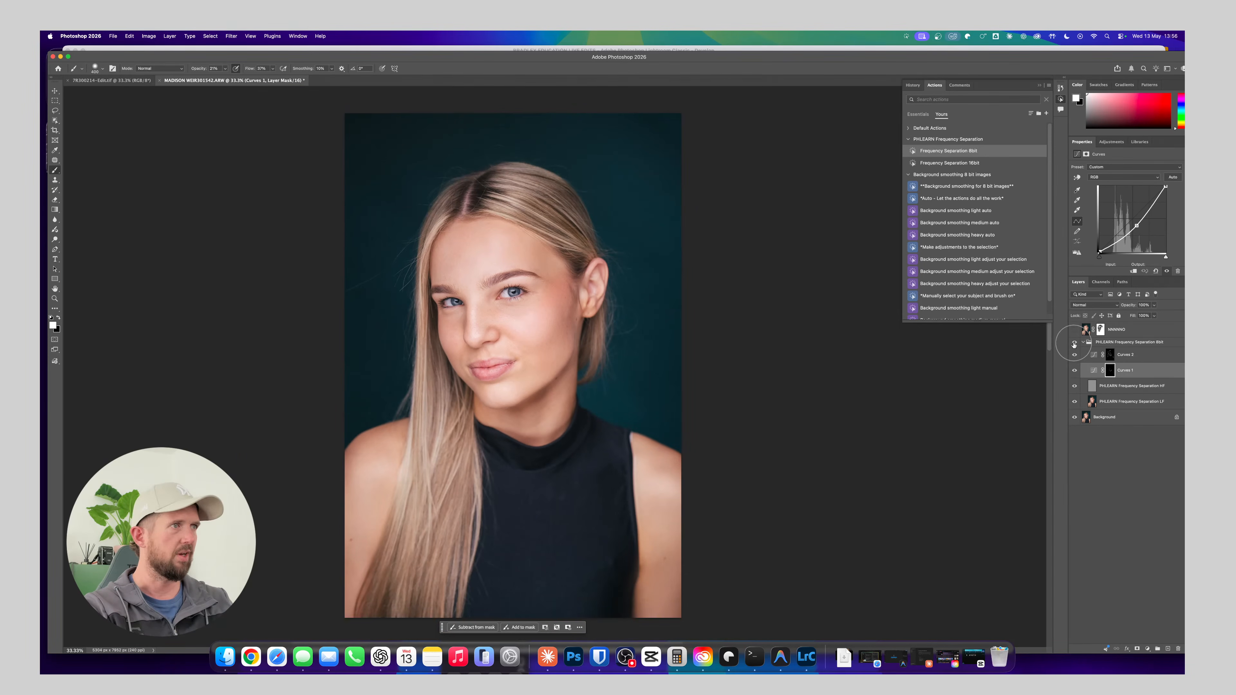
{"action": "left_click", "coordinate": [1075, 344]}
{"action": "left_click", "coordinate": [1074, 344]}
{"action": "left_click", "coordinate": [1075, 345]}
{"action": "left_click", "coordinate": [1076, 346]}
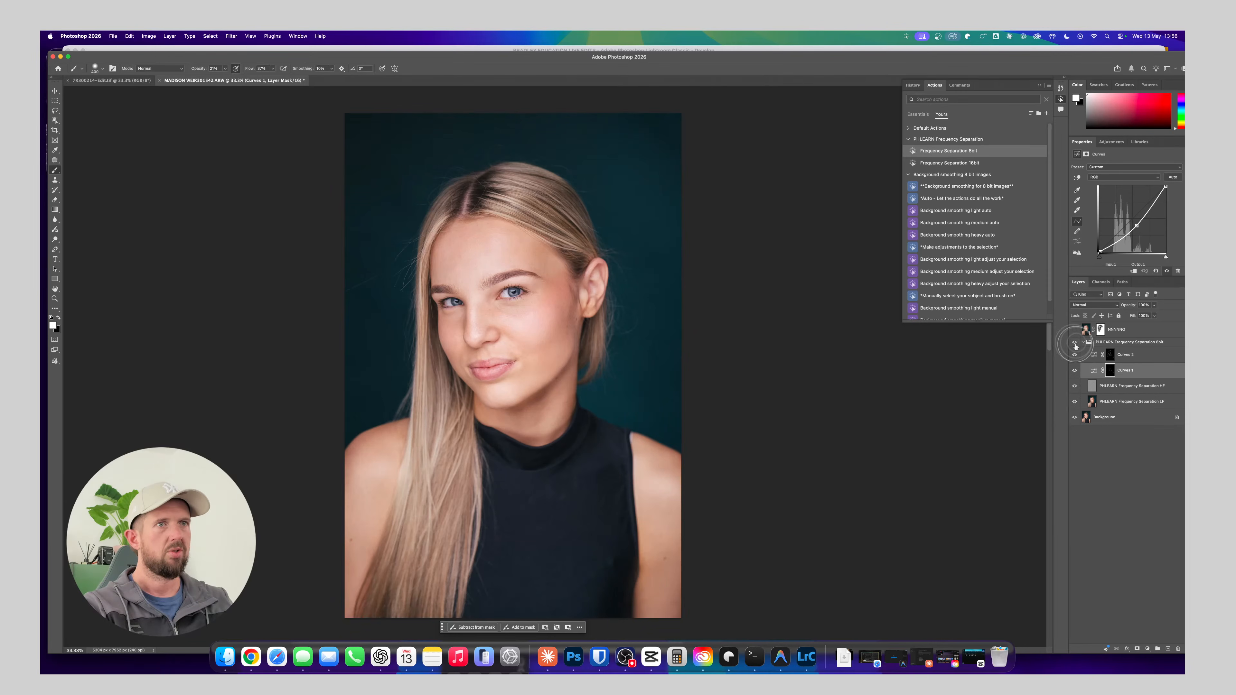
{"action": "left_click", "coordinate": [1075, 346]}
{"action": "left_click", "coordinate": [1076, 347]}
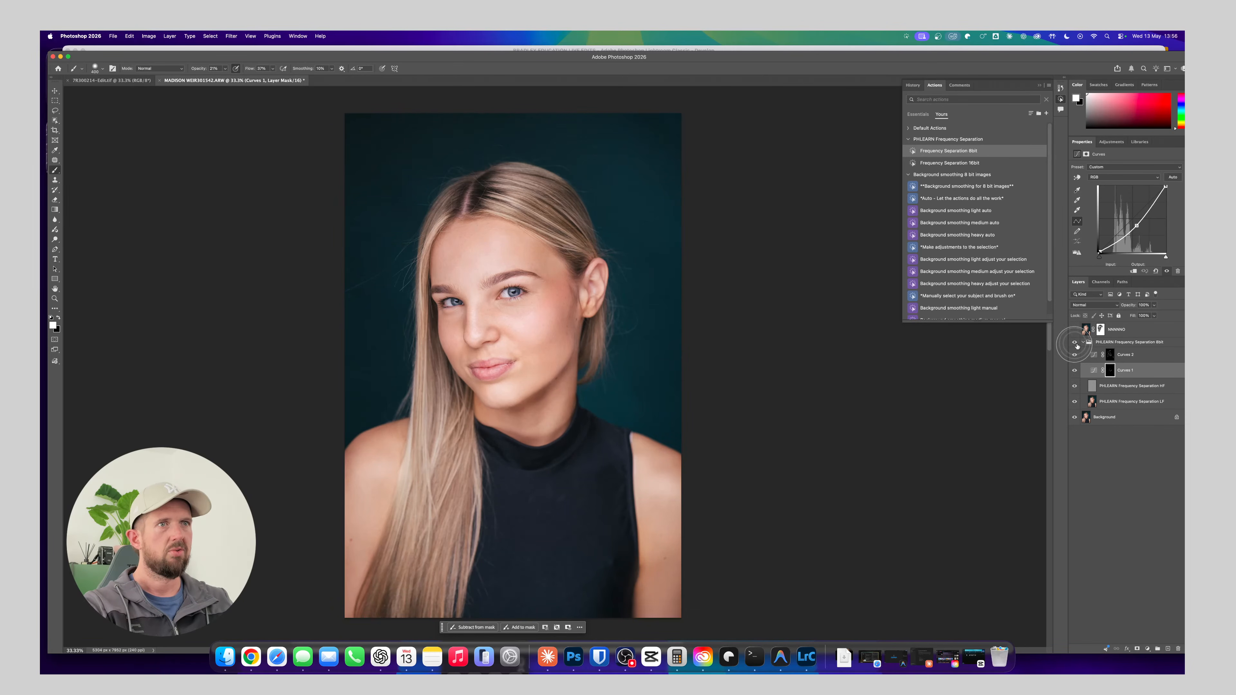
Try a slightly lower opacity on the frequency separation group, compare before and after, and restore it to 100%
{"action": "left_click", "coordinate": [1103, 344]}
{"action": "mouse_move", "coordinate": [1128, 306]}
{"action": "left_mouse_down"}
{"action": "mouse_move", "coordinate": [1108, 317]}
{"action": "mouse_move", "coordinate": [1125, 306]}
{"action": "left_mouse_up"}
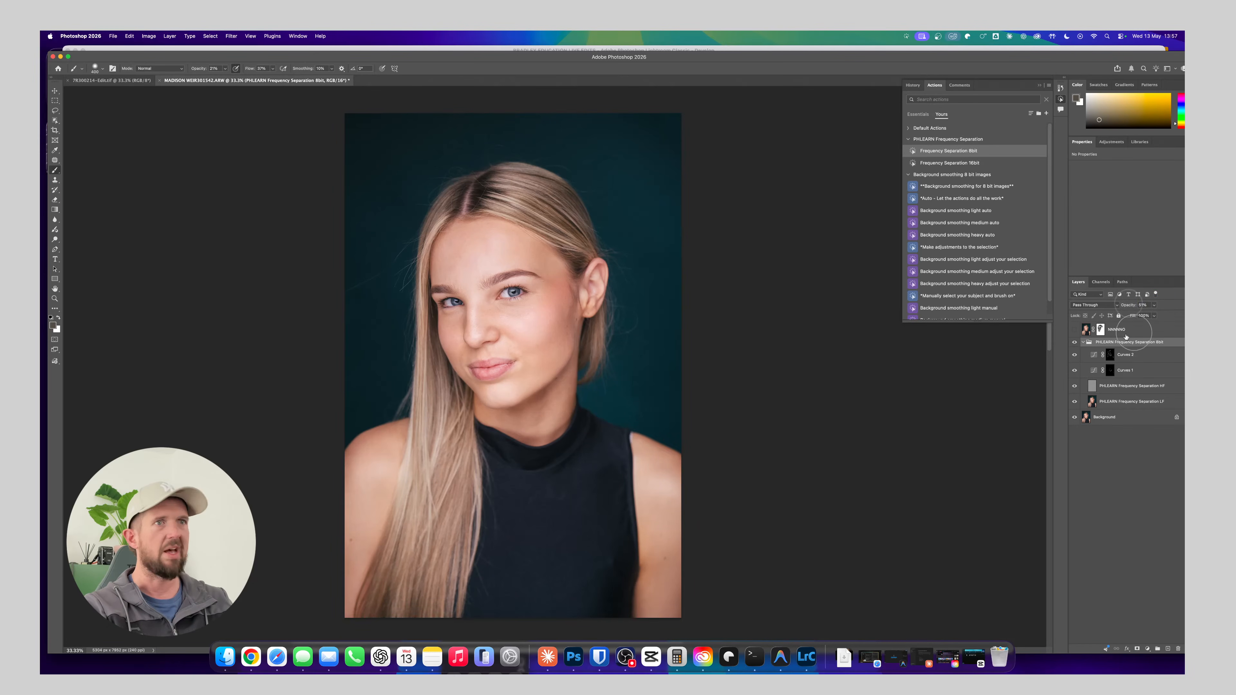
{"action": "left_click", "coordinate": [1075, 341]}
{"action": "left_click", "coordinate": [1074, 342]}
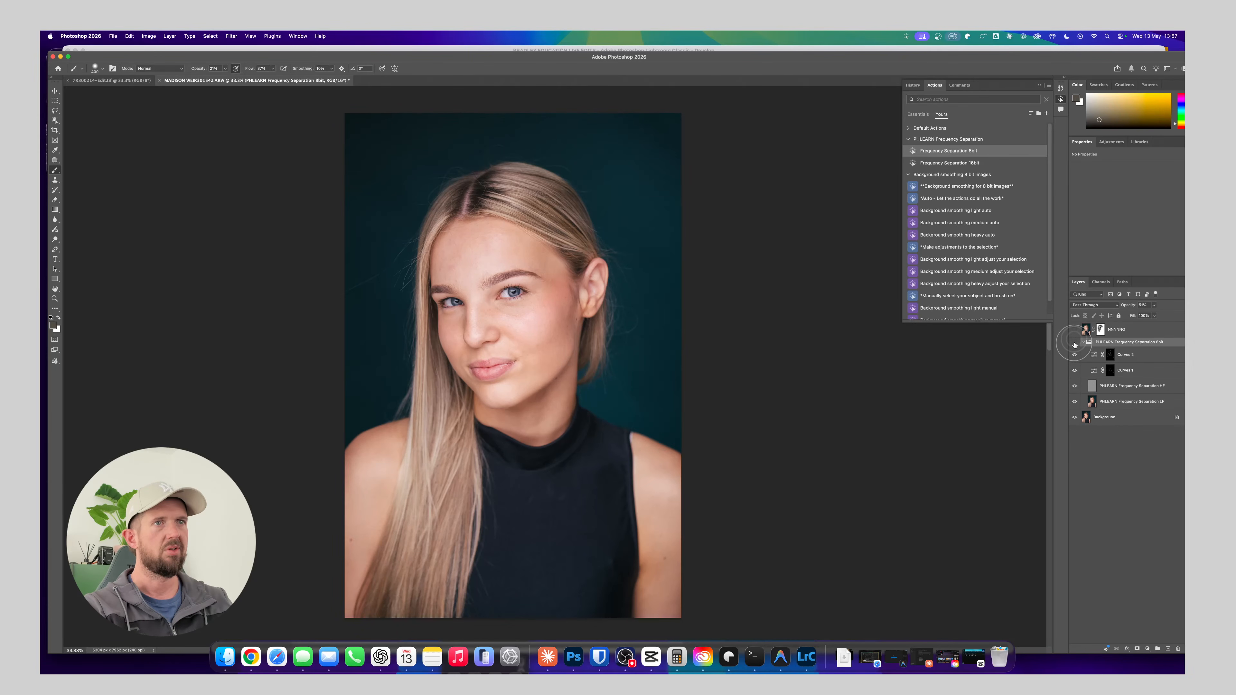
{"action": "left_click", "coordinate": [1075, 342]}
{"action": "left_click", "coordinate": [1074, 342]}
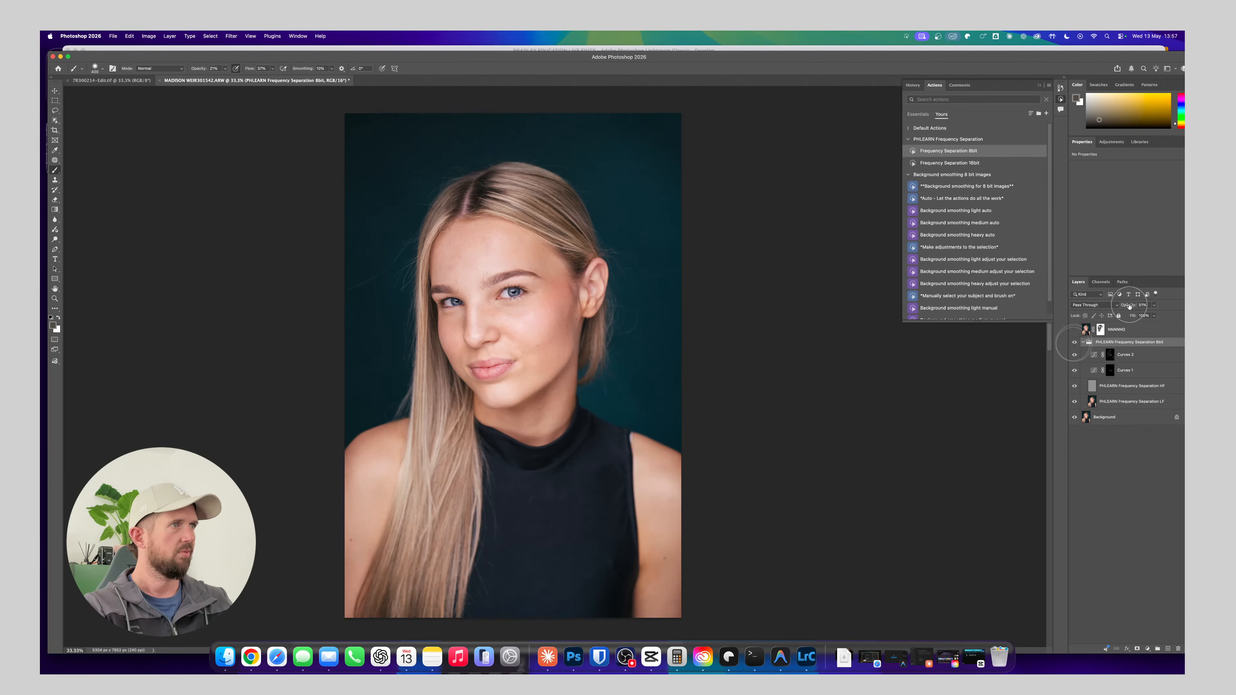
{"action": "left_click_drag", "start_coordinate": [1129, 305], "coordinate": [1180, 307]}
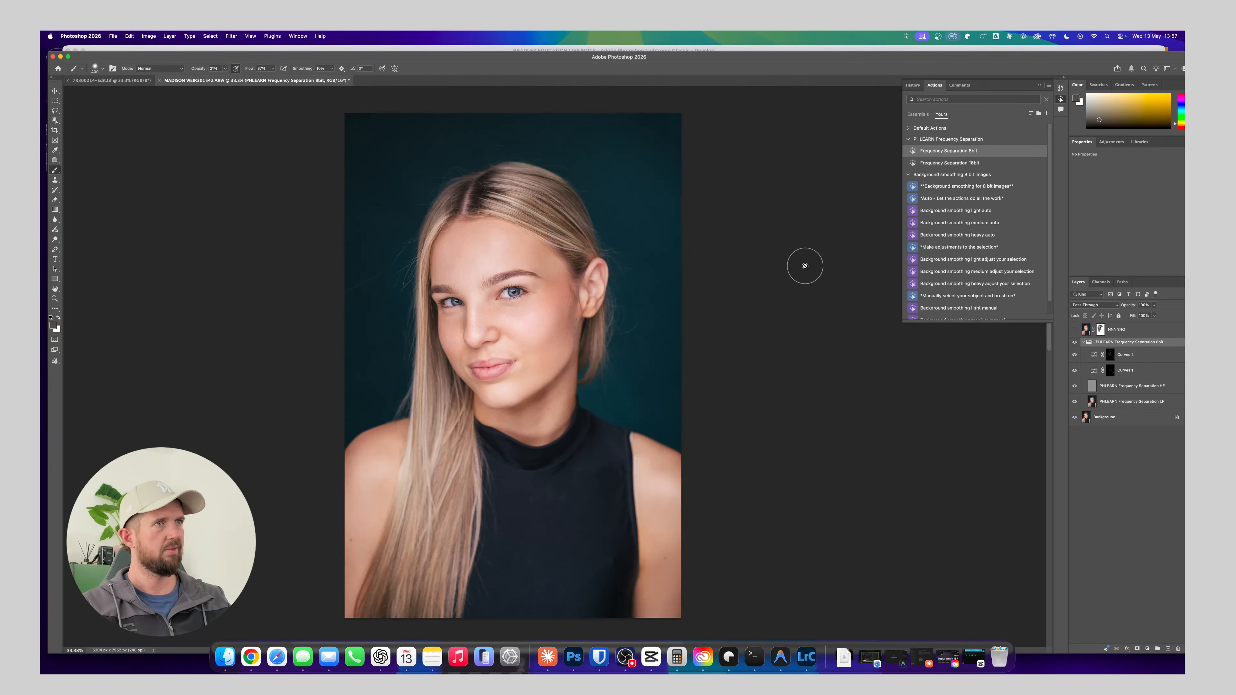
Delete the hidden masked layer above the frequency separation group
{"action": "left_click", "coordinate": [56, 90]}
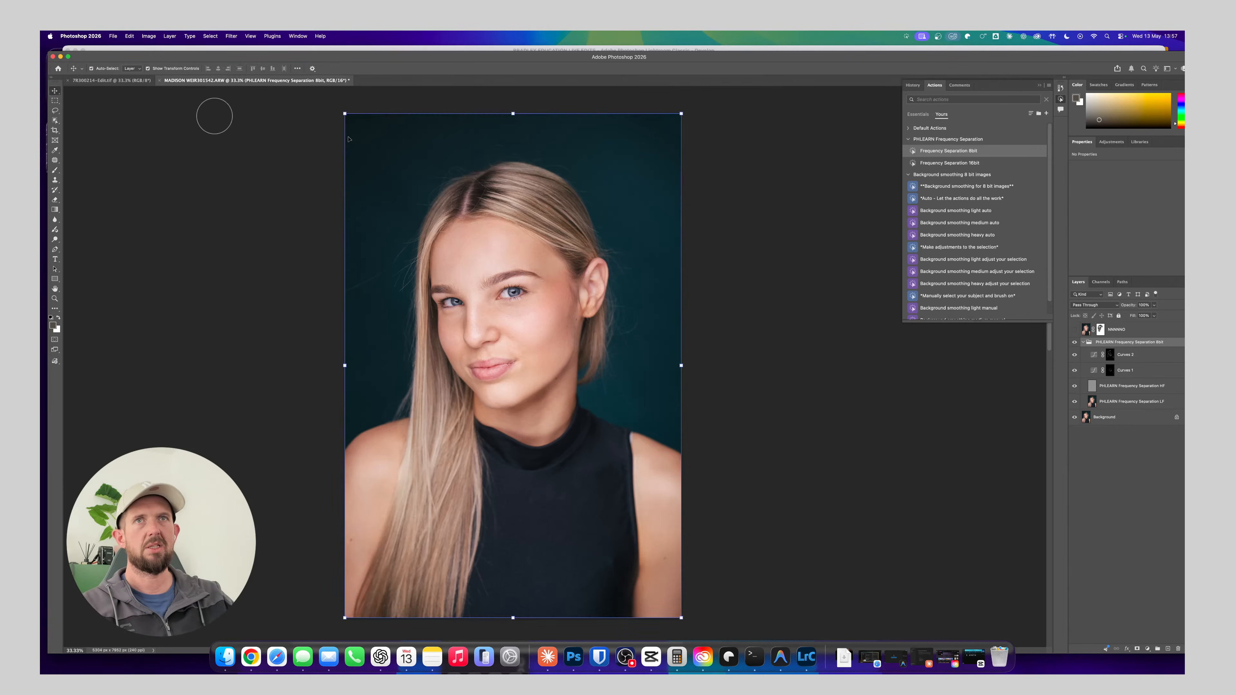
{"action": "left_click", "coordinate": [1136, 332]}
{"action": "key", "text": "Delete"}
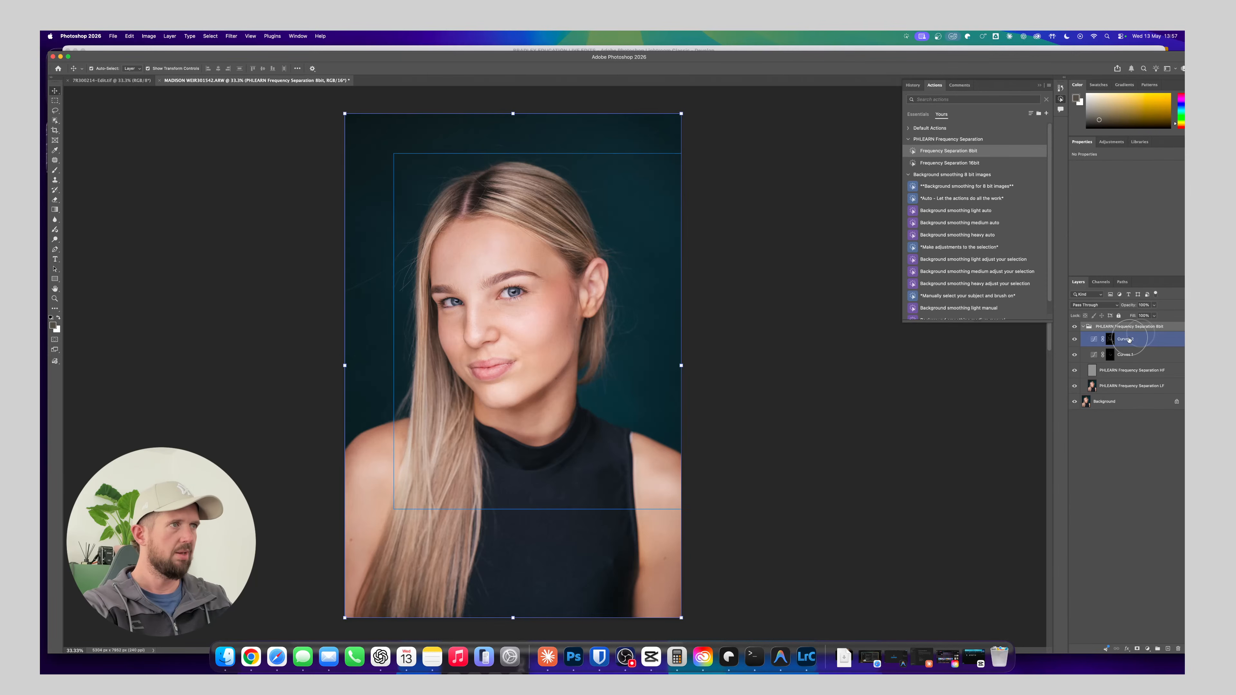
Flatten the remaining retouching layers into the Background and save the portrait
{"action": "key", "text": "Delete"}
{"action": "key", "text": "Delete"}
{"action": "key", "text": "Delete"}
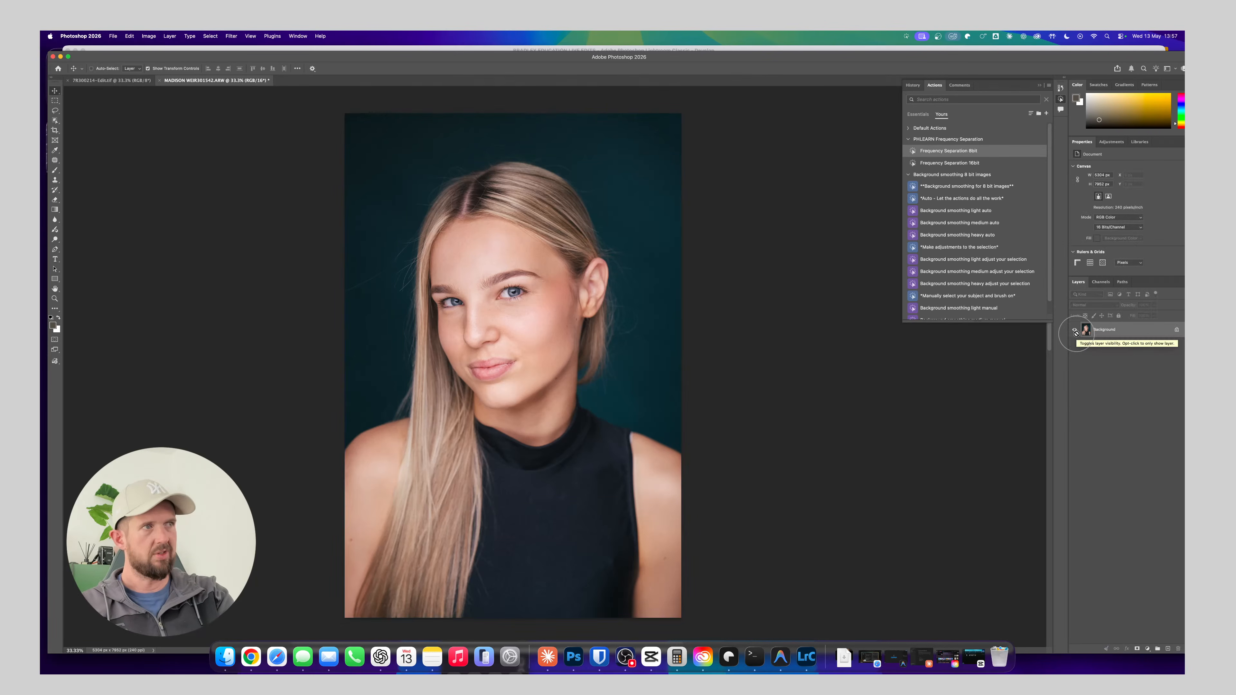
{"action": "key", "text": "super+s"}
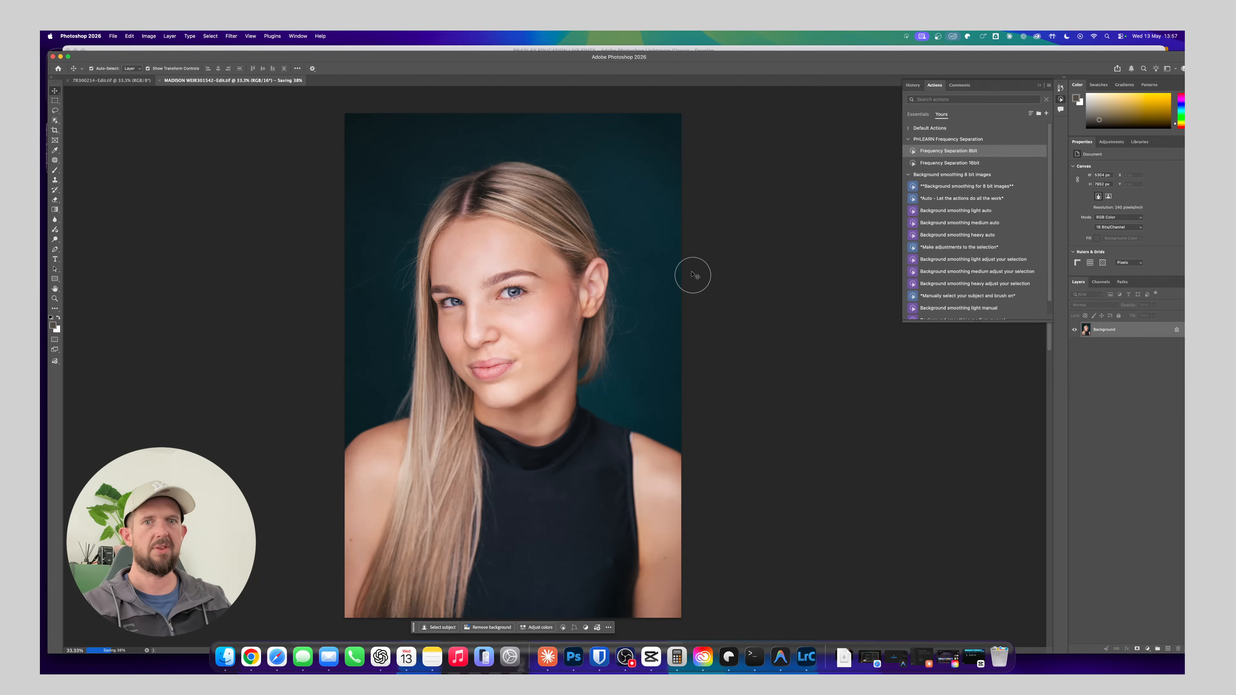
Switch to Lightroom Classic and open the wedding folder in the Library
{"action": "key", "text": "super+Tab"}
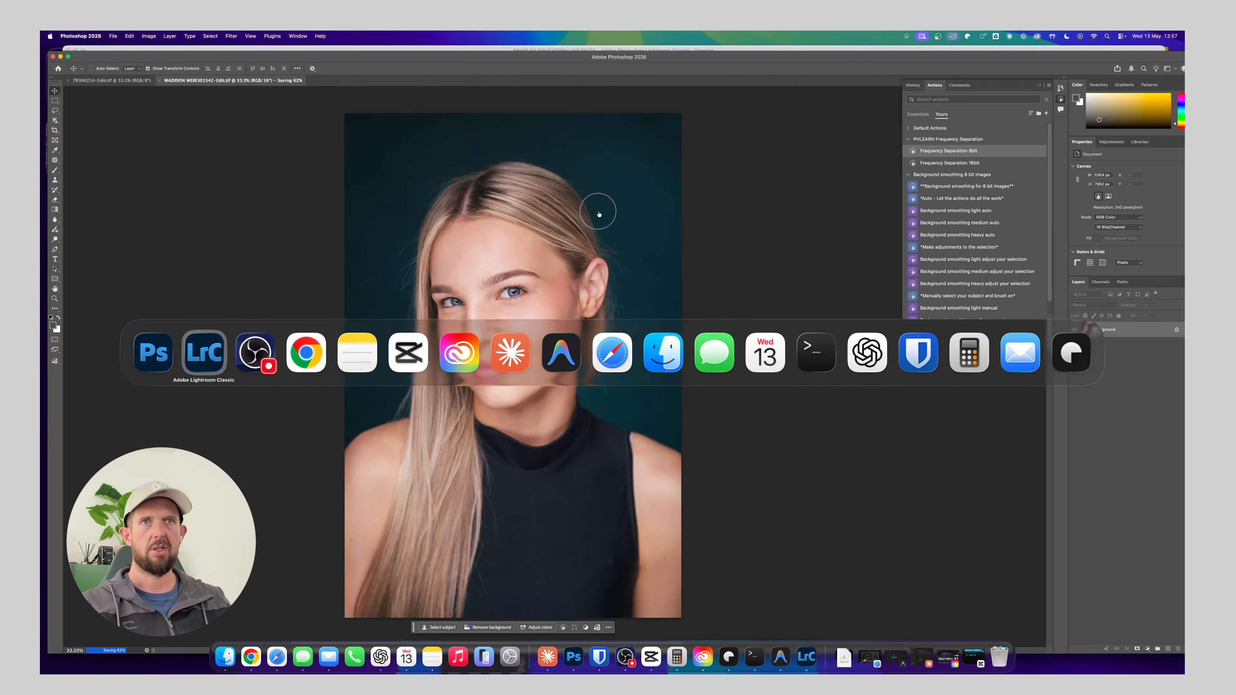
{"action": "key", "text": "super+Tab"}
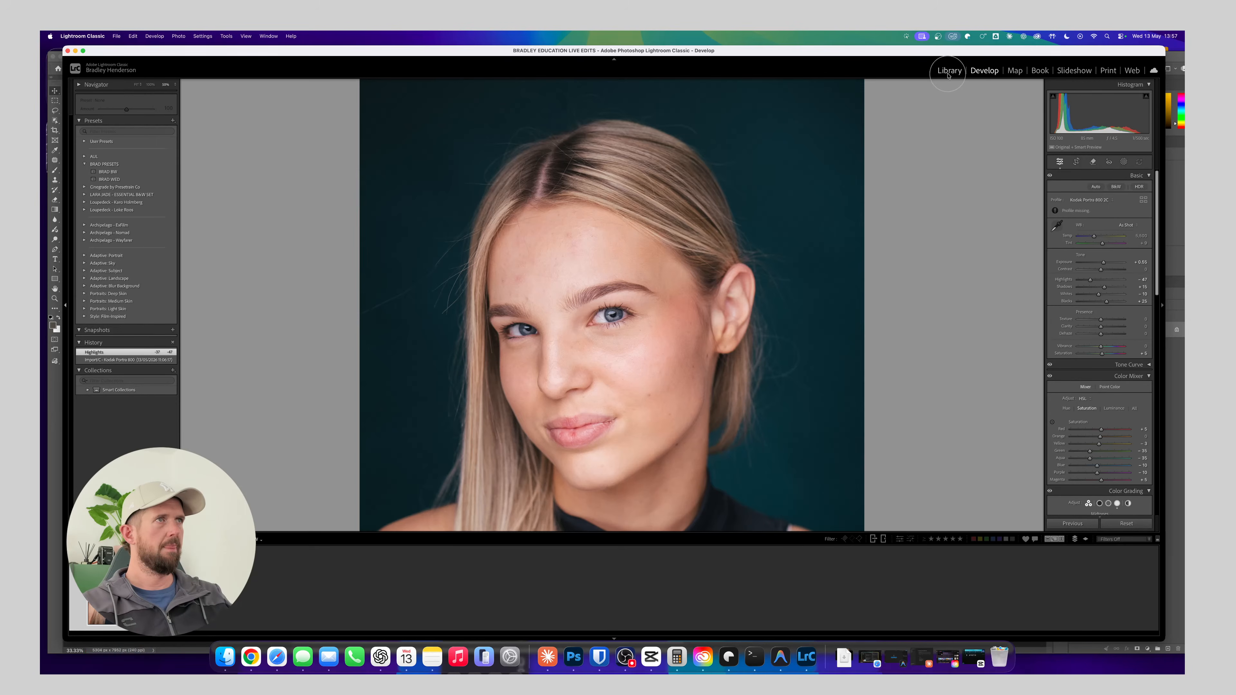
{"action": "left_click", "coordinate": [948, 73]}
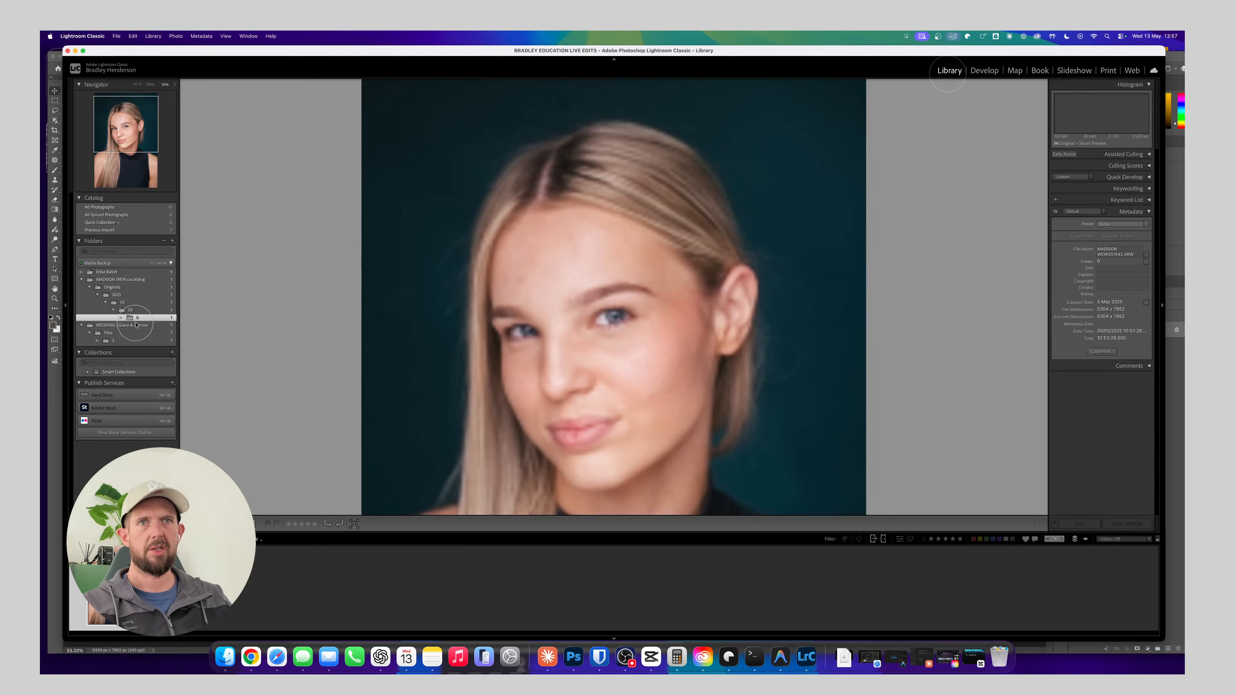
{"action": "left_click", "coordinate": [121, 325]}
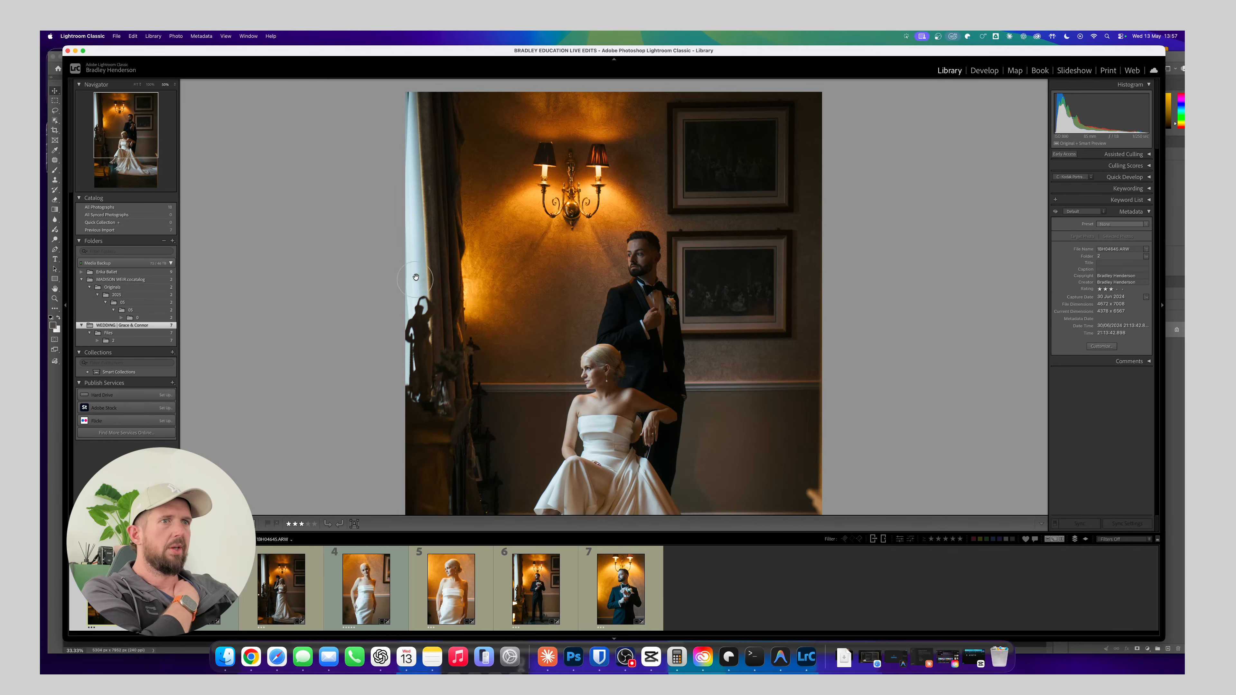
Compare the bride and groom photos in the wedding folder and select the fifth photo, the close bride portrait
{"action": "left_click", "coordinate": [385, 595]}
{"action": "left_click", "coordinate": [534, 588]}
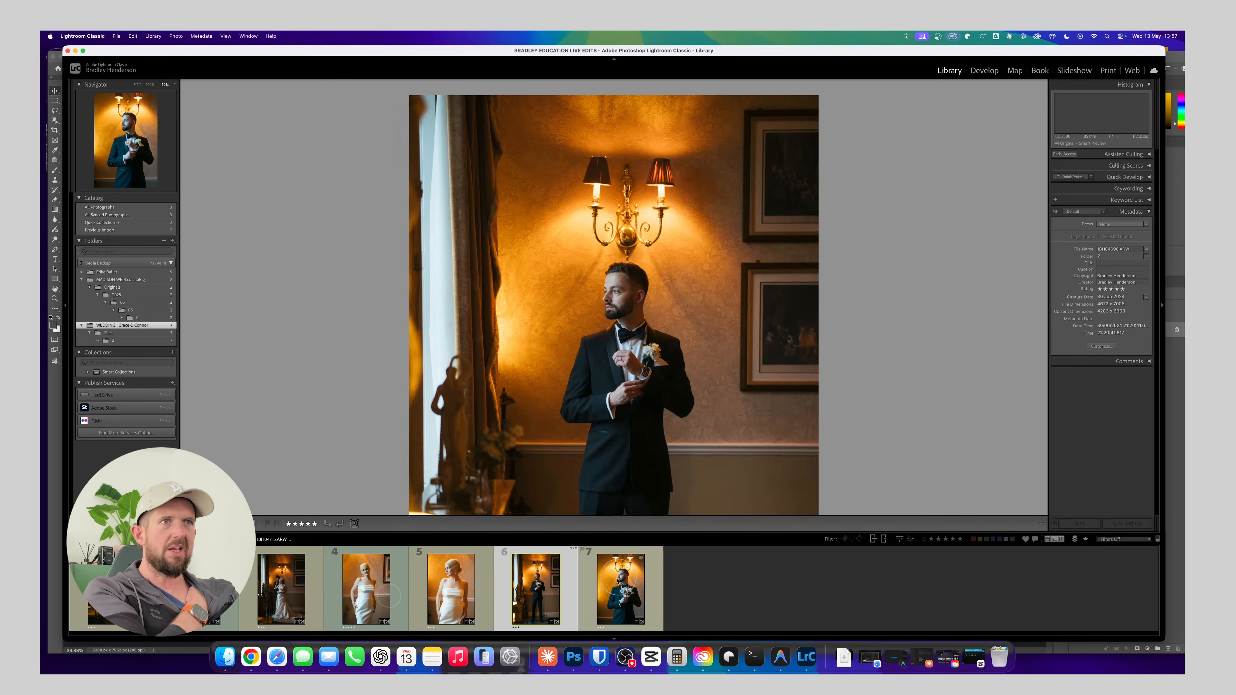
{"action": "left_click", "coordinate": [614, 583]}
{"action": "left_click", "coordinate": [532, 587]}
{"action": "left_click", "coordinate": [469, 595]}
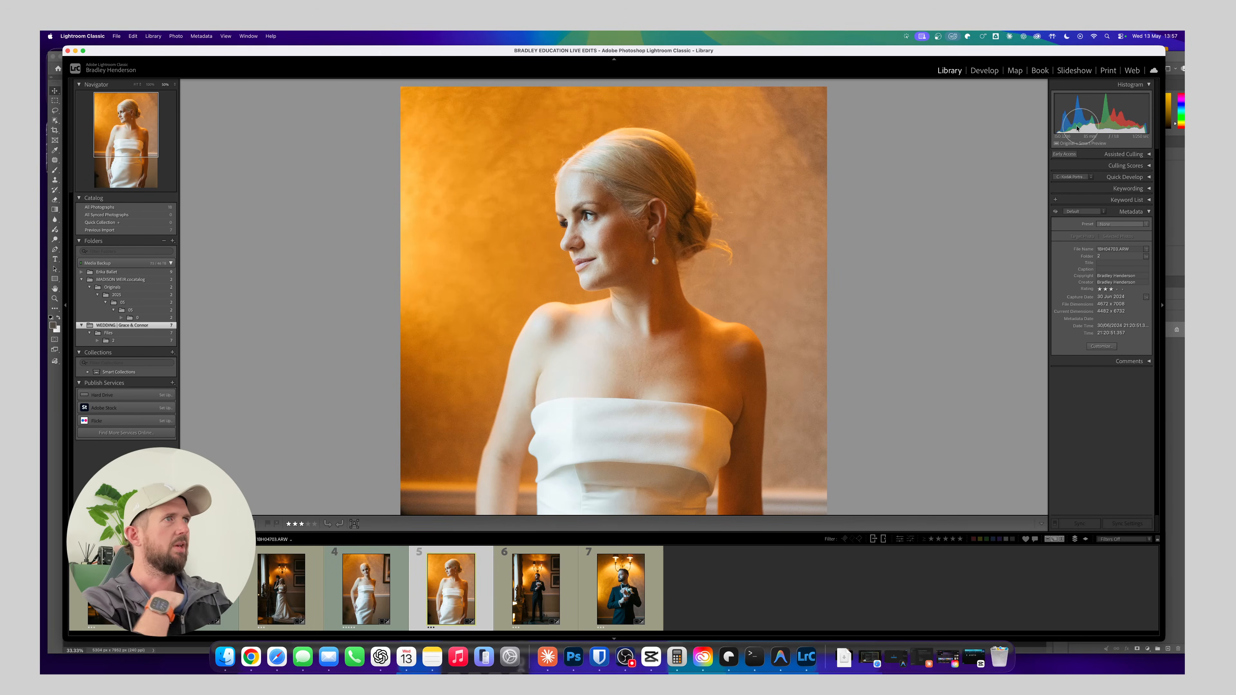
Open the close bride portrait for developing and apply the custom WED preset
{"action": "left_click", "coordinate": [984, 70]}
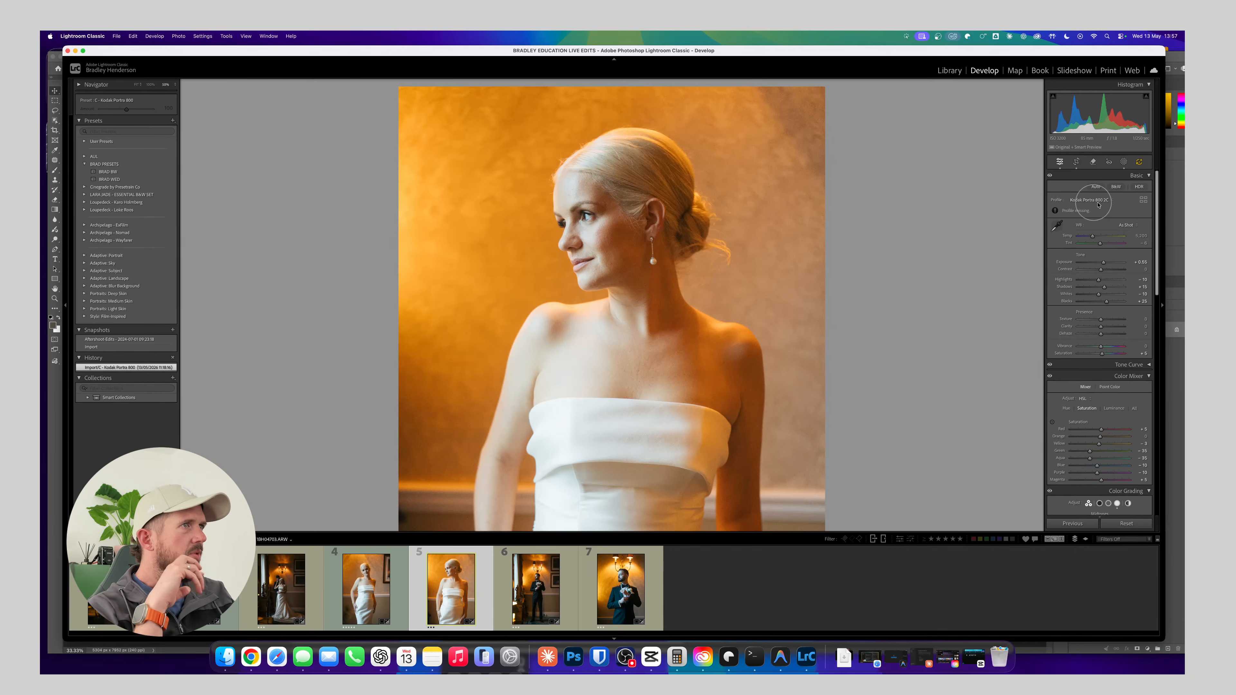
{"action": "left_click", "coordinate": [1109, 201]}
{"action": "left_click", "coordinate": [1110, 202]}
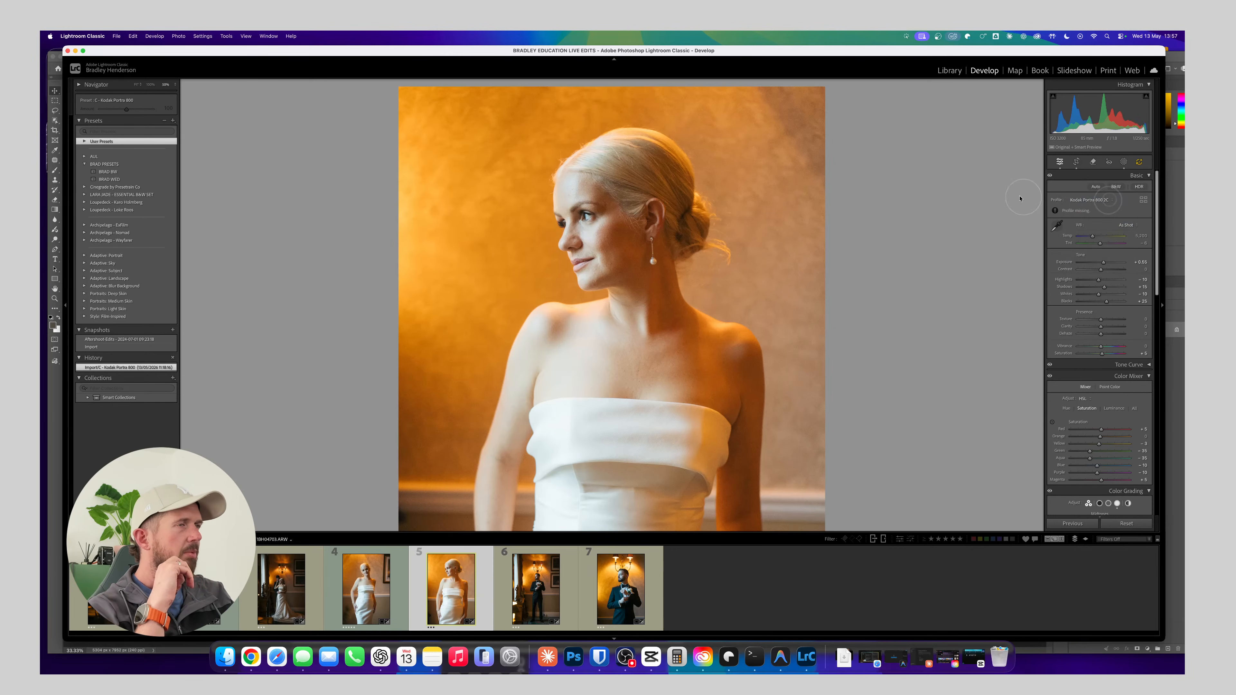
{"action": "left_click", "coordinate": [110, 179]}
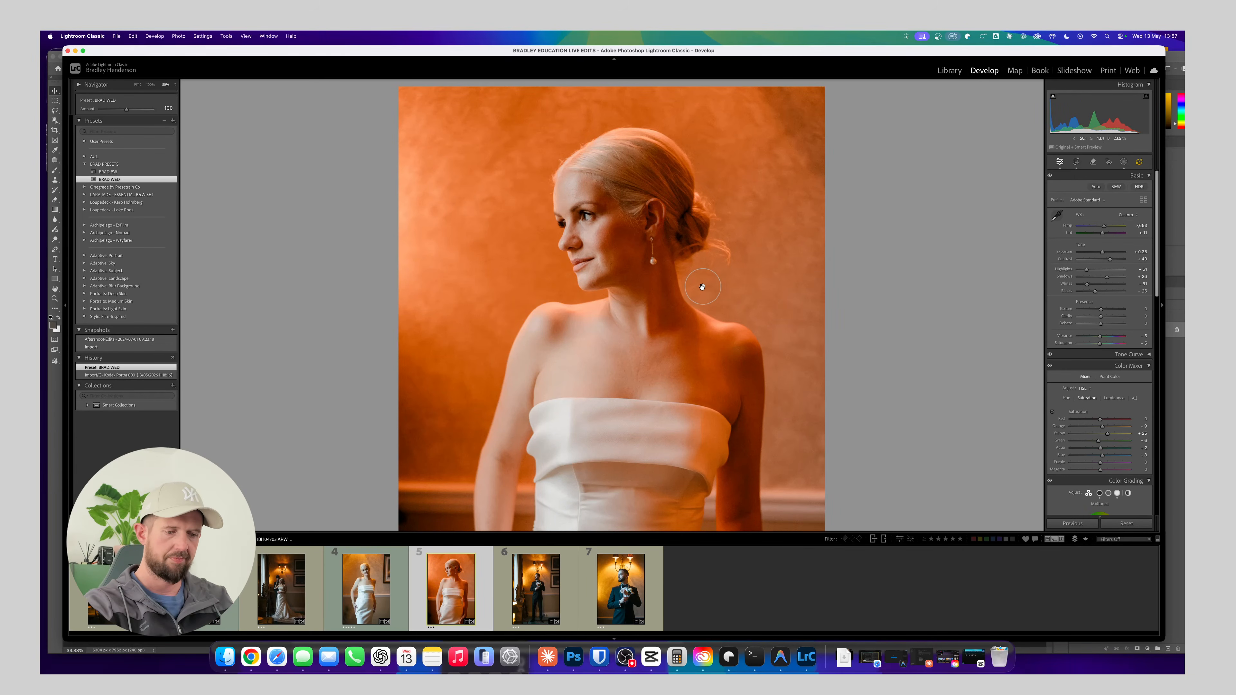
Select the second wedding photo, with the seated bride and standing groom, and view the whole frame
{"action": "key", "text": "g"}
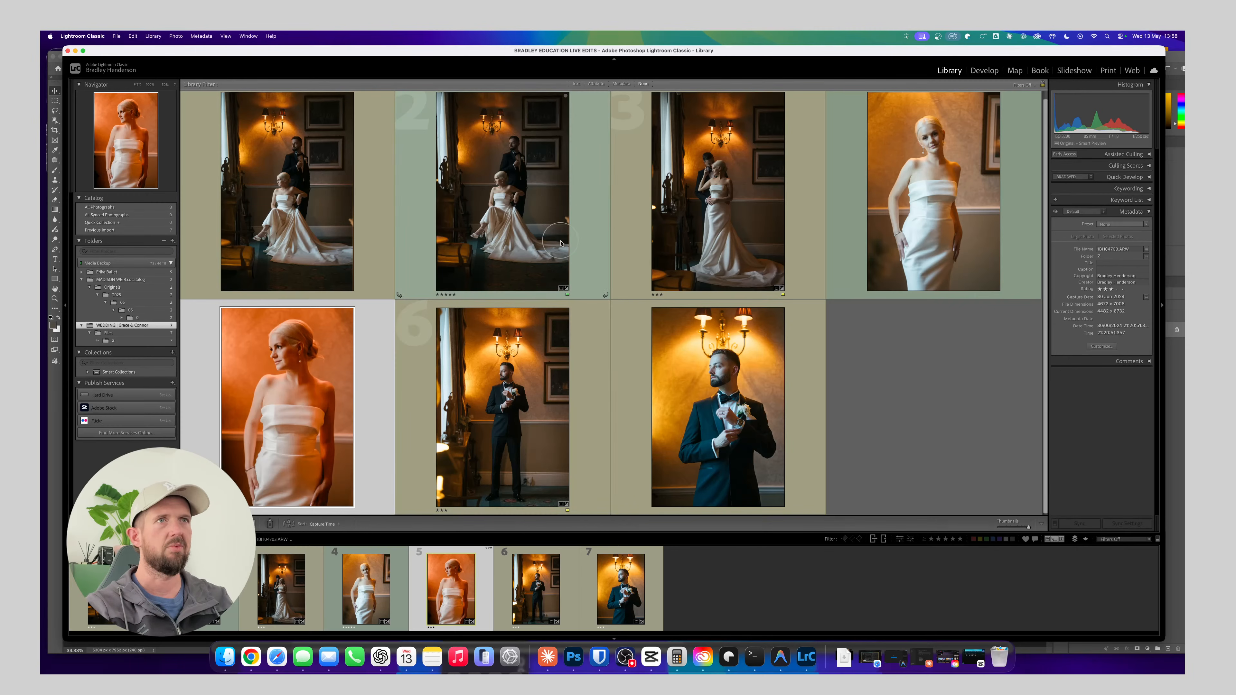
{"action": "left_click", "coordinate": [513, 191]}
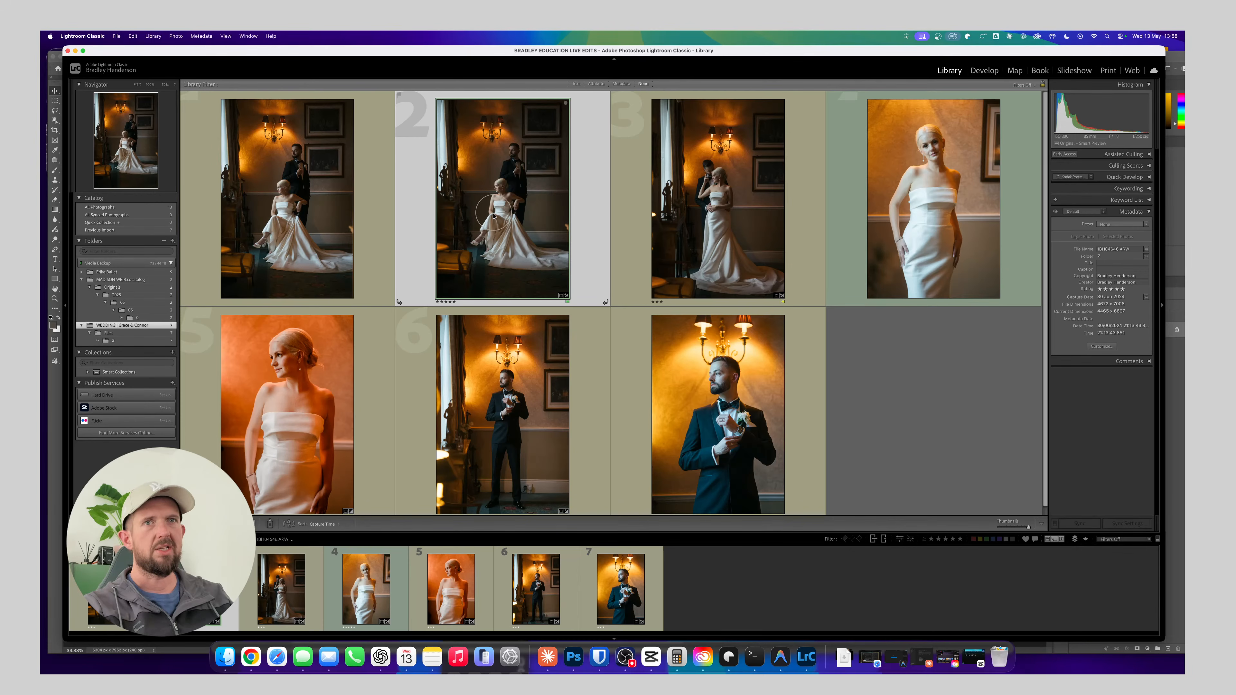
{"action": "key", "text": "z"}
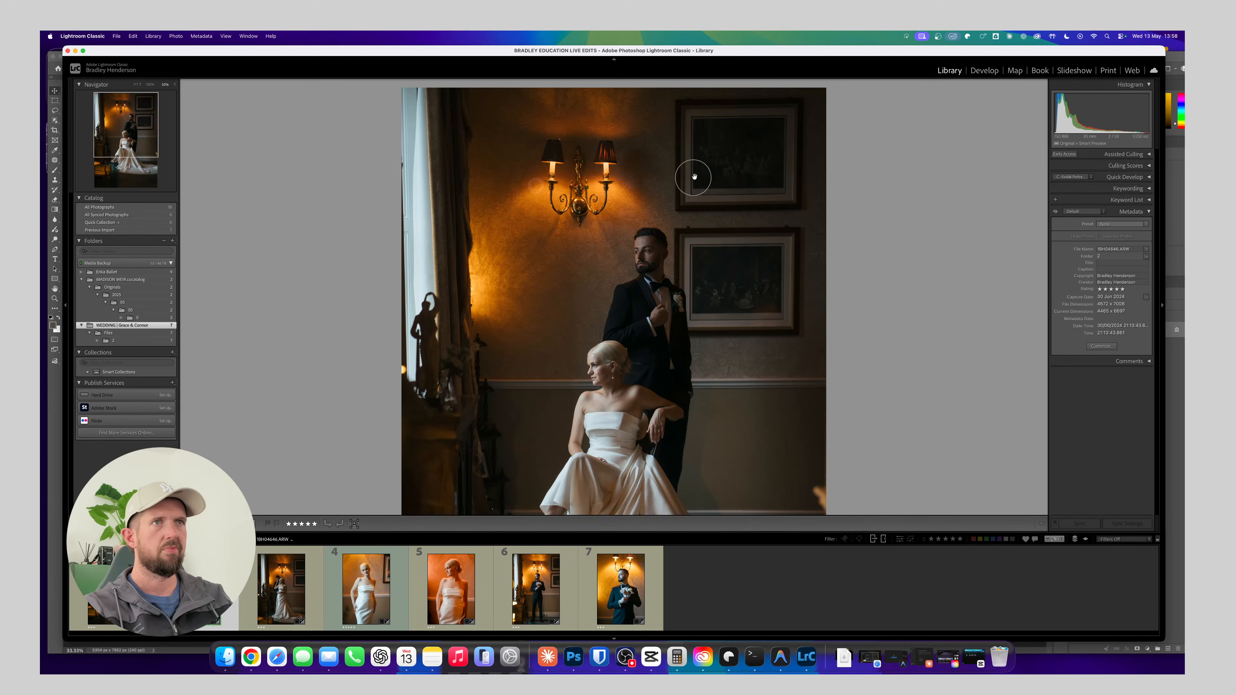
{"action": "left_click_drag", "start_coordinate": [709, 396], "coordinate": [718, 259]}
{"action": "left_click", "coordinate": [701, 314]}
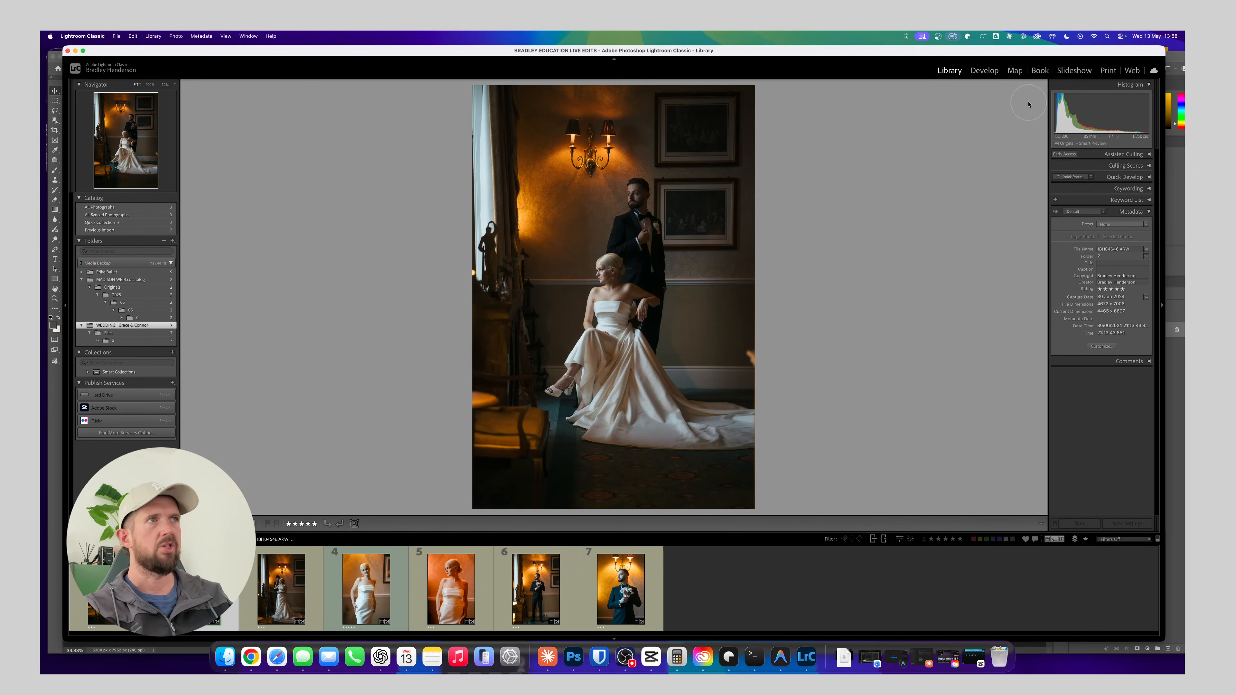
Apply the custom WED preset to the couple's photo in Develop and raise its exposure to +1.25
{"action": "key", "text": "d"}
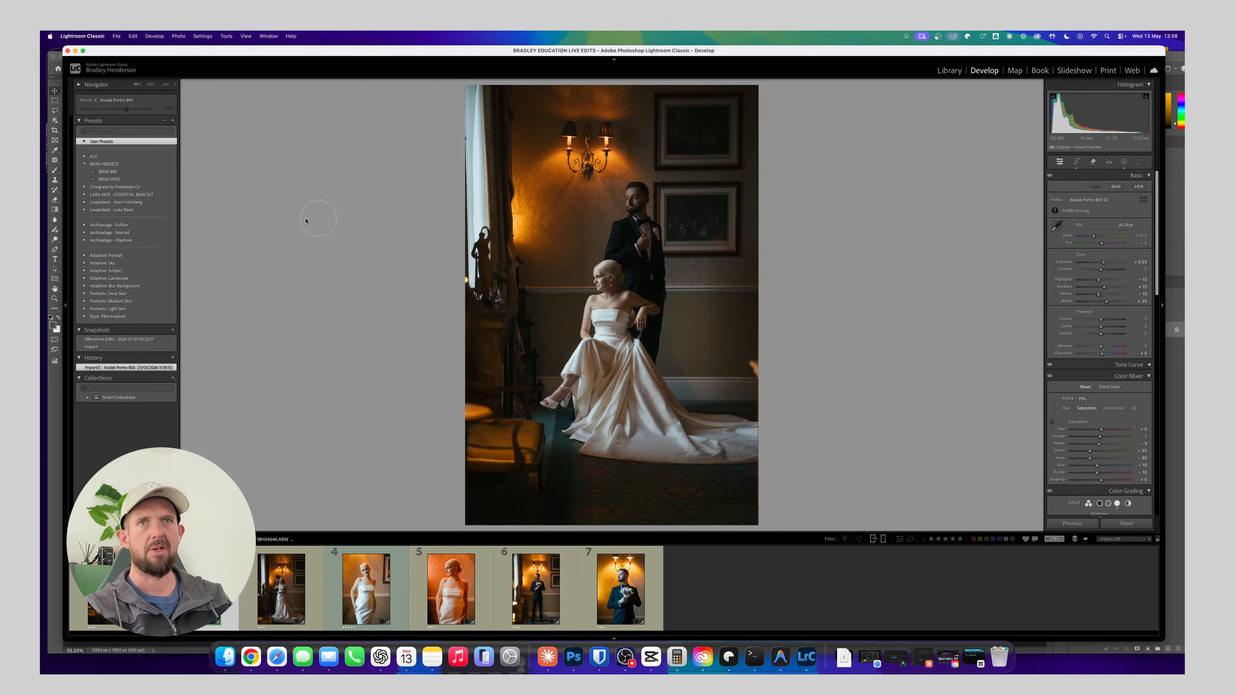
{"action": "left_click", "coordinate": [110, 180]}
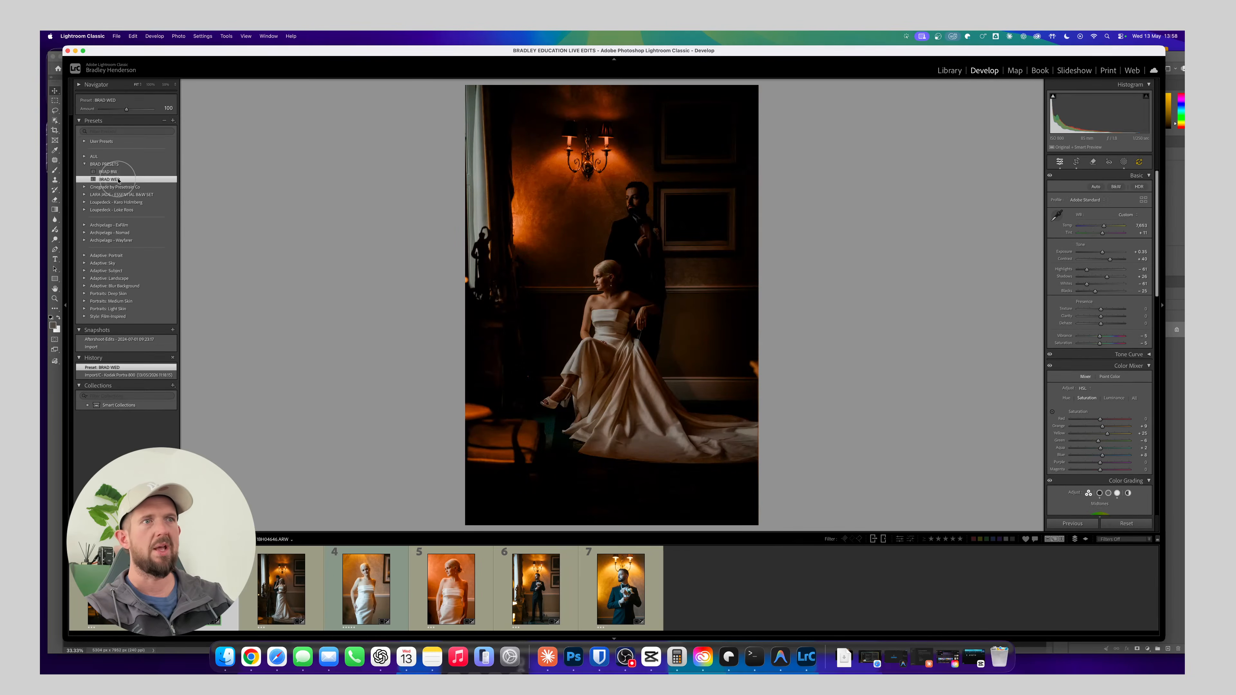
{"action": "key", "text": "equal"}
{"action": "key", "text": "equal"}
{"action": "key", "text": "equal"}
{"action": "key", "text": "equal"}
{"action": "key", "text": "equal"}
{"action": "key", "text": "equal"}
{"action": "key", "text": "equal"}
{"action": "key", "text": "equal"}
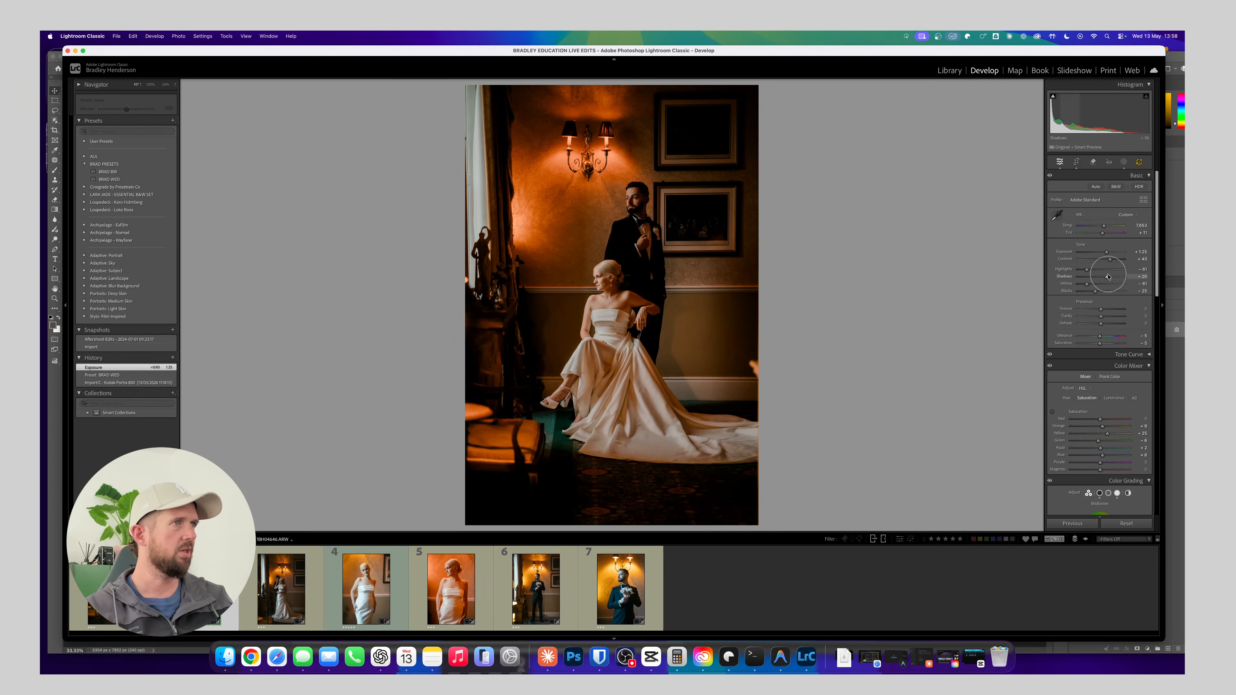
Raise the couple photo's shadows to +64 and adjust the grain amount
{"action": "left_click_drag", "start_coordinate": [1108, 277], "coordinate": [1116, 279]}
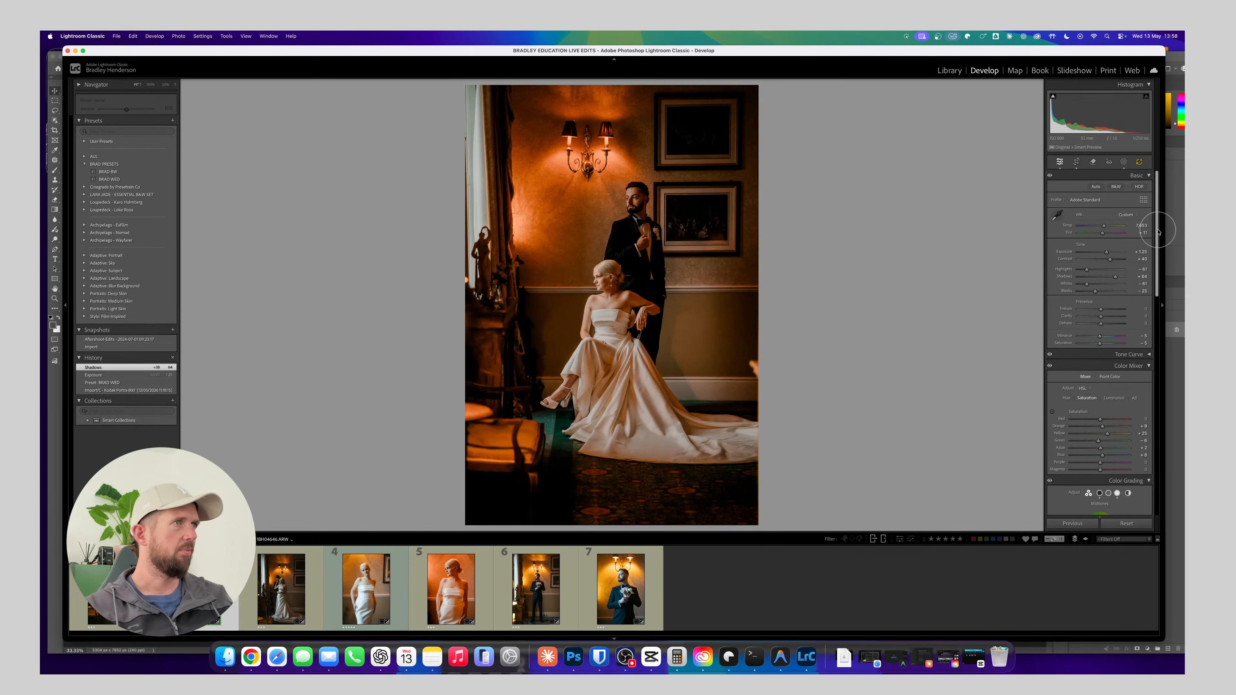
{"action": "scroll", "coordinate": [1158, 232], "scroll_direction": "down", "scroll_amount": 15}
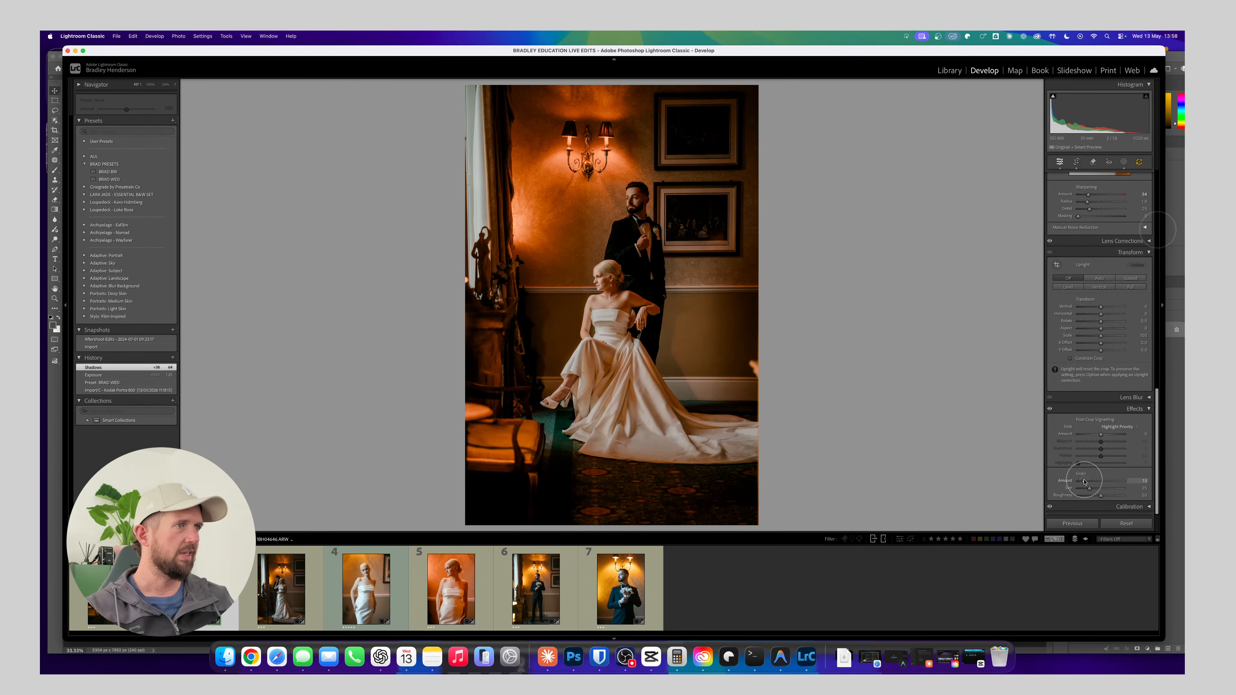
{"action": "left_click_drag", "start_coordinate": [1085, 482], "coordinate": [1084, 482]}
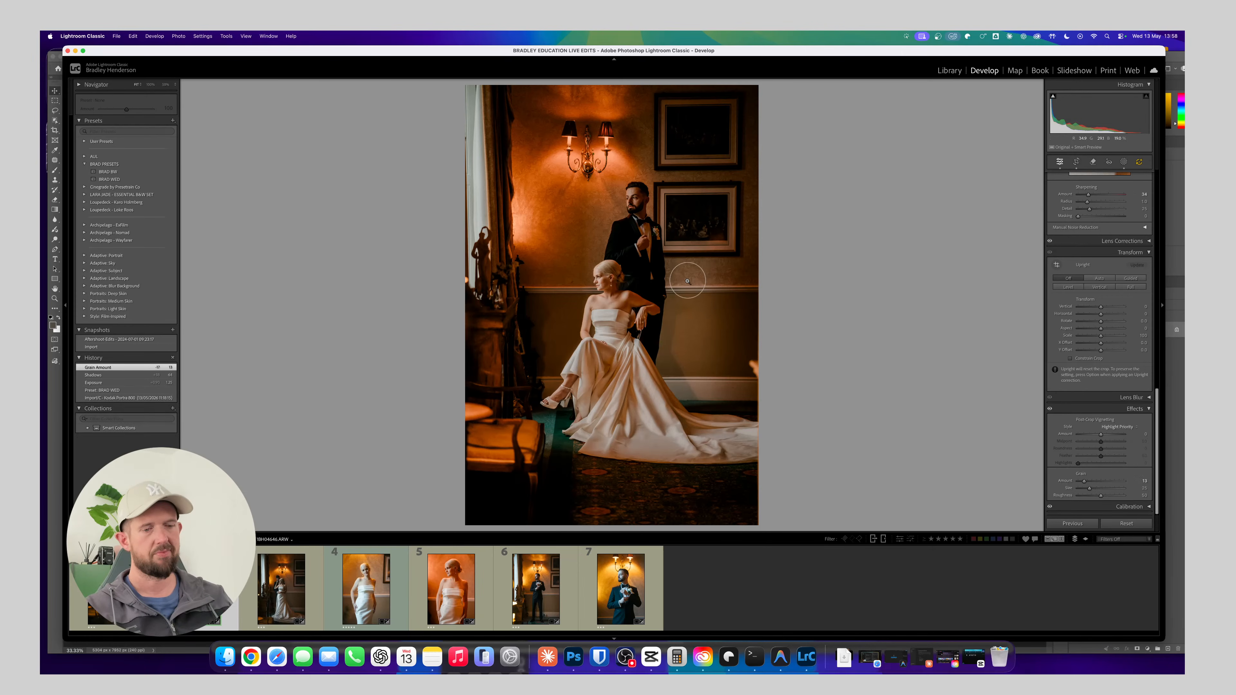
Examine the edited tones and grain around the seated bride in close-up and against the whole frame
{"action": "key", "text": "super+equal"}
{"action": "key", "text": "super+equal"}
{"action": "key", "text": "super+equal"}
{"action": "key", "text": "super+minus"}
{"action": "key", "text": "super+minus"}
{"action": "key", "text": "super+minus"}
{"action": "key", "text": "super+equal"}
{"action": "key", "text": "super+equal"}
{"action": "key", "text": "super+equal"}
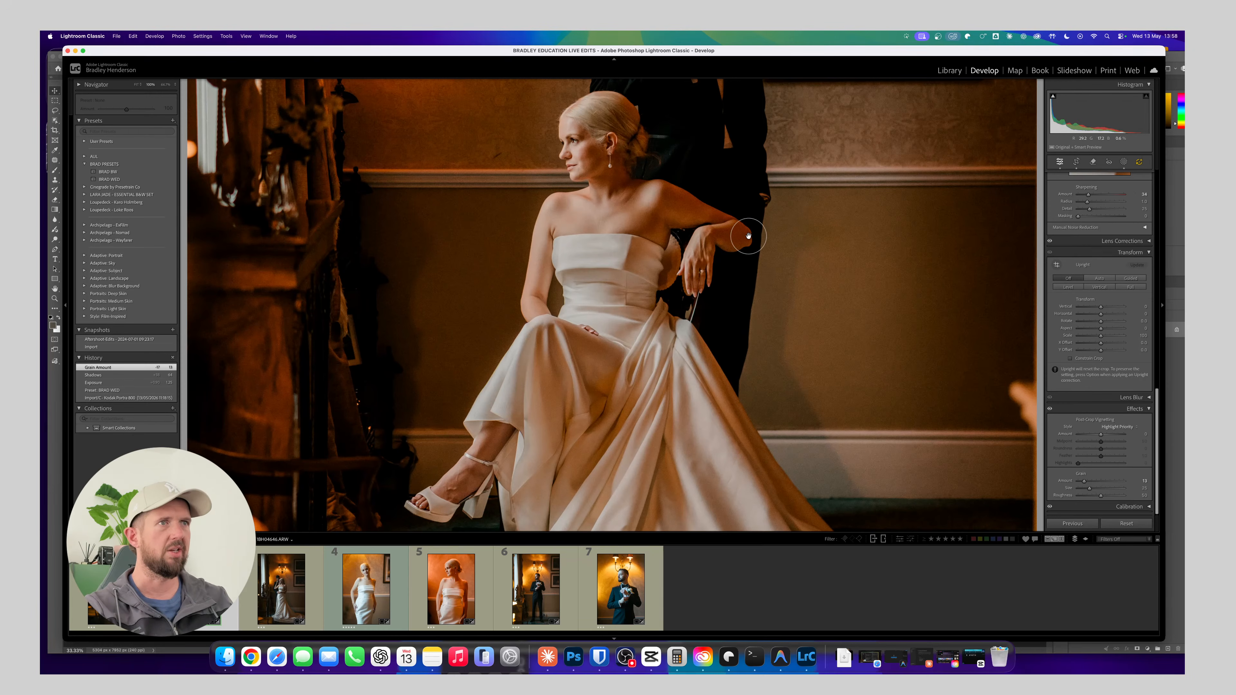
Examine the groom, the bride's dress and the wall lamps up close, and compare them with the whole frame
{"action": "key", "text": "z"}
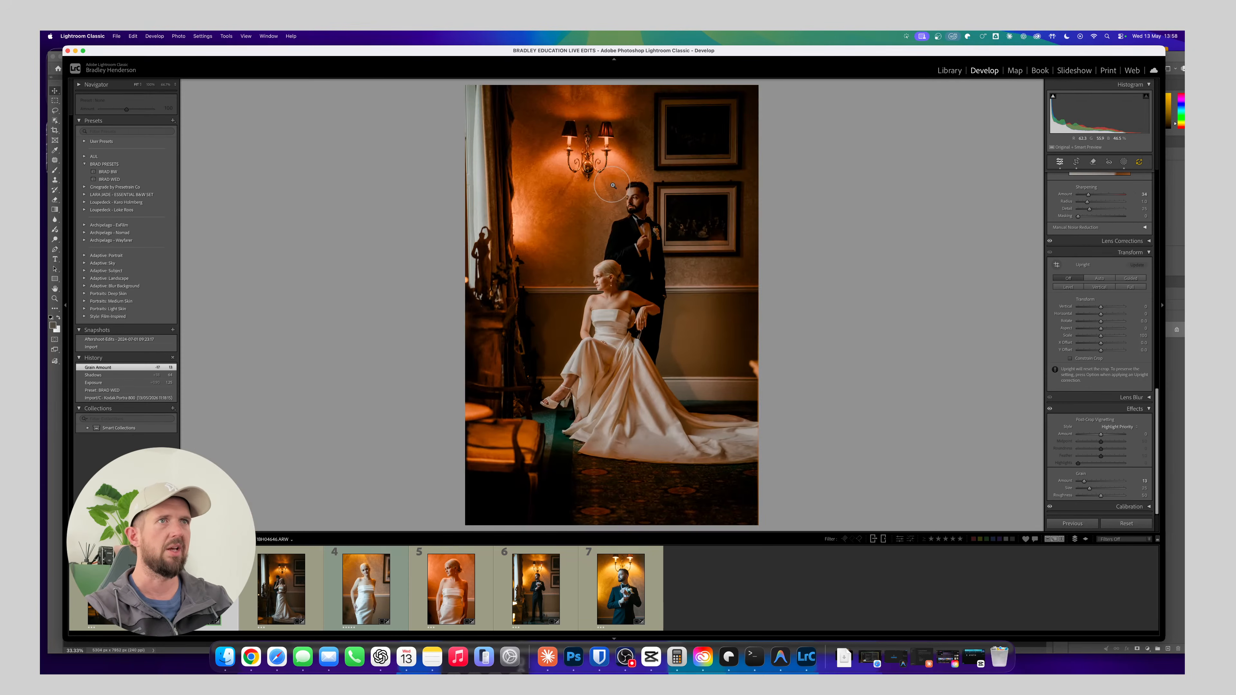
{"action": "key", "text": "z"}
{"action": "left_click_drag", "start_coordinate": [612, 230], "coordinate": [630, 343]}
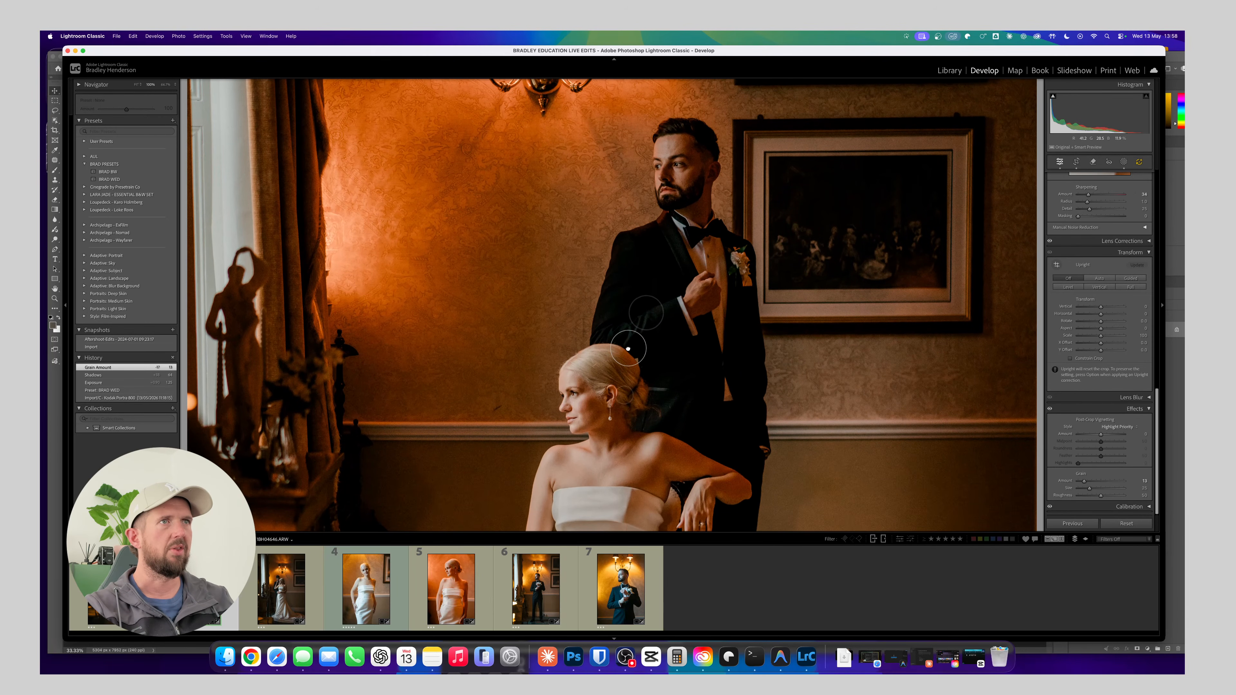
{"action": "left_click_drag", "start_coordinate": [628, 425], "coordinate": [617, 248]}
{"action": "left_click_drag", "start_coordinate": [613, 383], "coordinate": [644, 207]}
{"action": "mouse_move", "coordinate": [628, 312]}
{"action": "left_mouse_down"}
{"action": "mouse_move", "coordinate": [632, 214]}
{"action": "mouse_move", "coordinate": [619, 310]}
{"action": "left_mouse_up"}
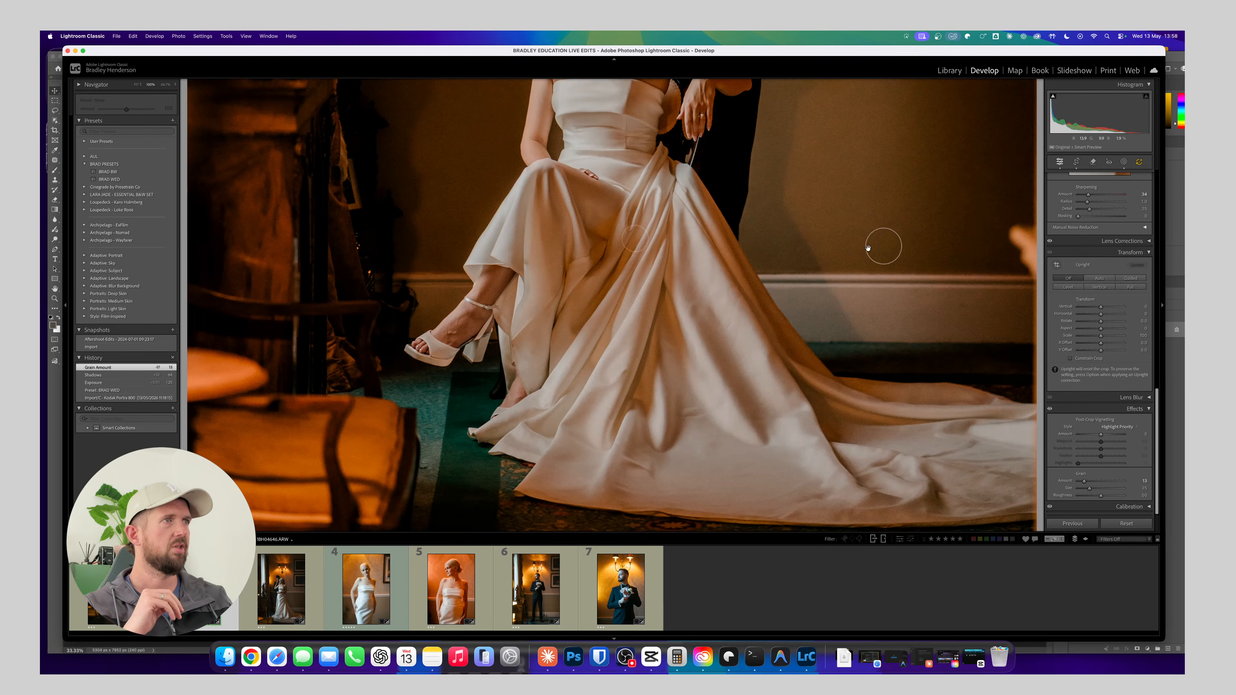
{"action": "mouse_move", "coordinate": [612, 254]}
{"action": "left_mouse_down"}
{"action": "mouse_move", "coordinate": [615, 225]}
{"action": "mouse_move", "coordinate": [615, 240]}
{"action": "left_mouse_up"}
{"action": "left_click_drag", "start_coordinate": [614, 194], "coordinate": [630, 325]}
{"action": "left_click_drag", "start_coordinate": [625, 254], "coordinate": [622, 353]}
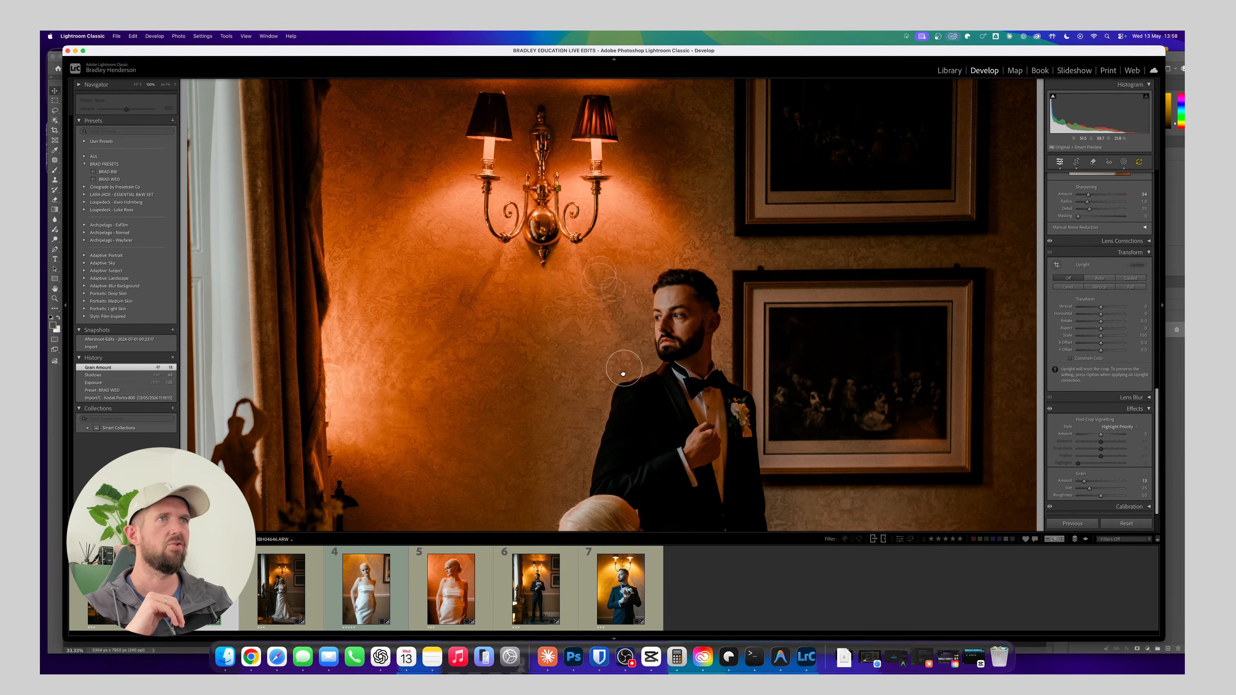
{"action": "left_click_drag", "start_coordinate": [613, 290], "coordinate": [621, 360]}
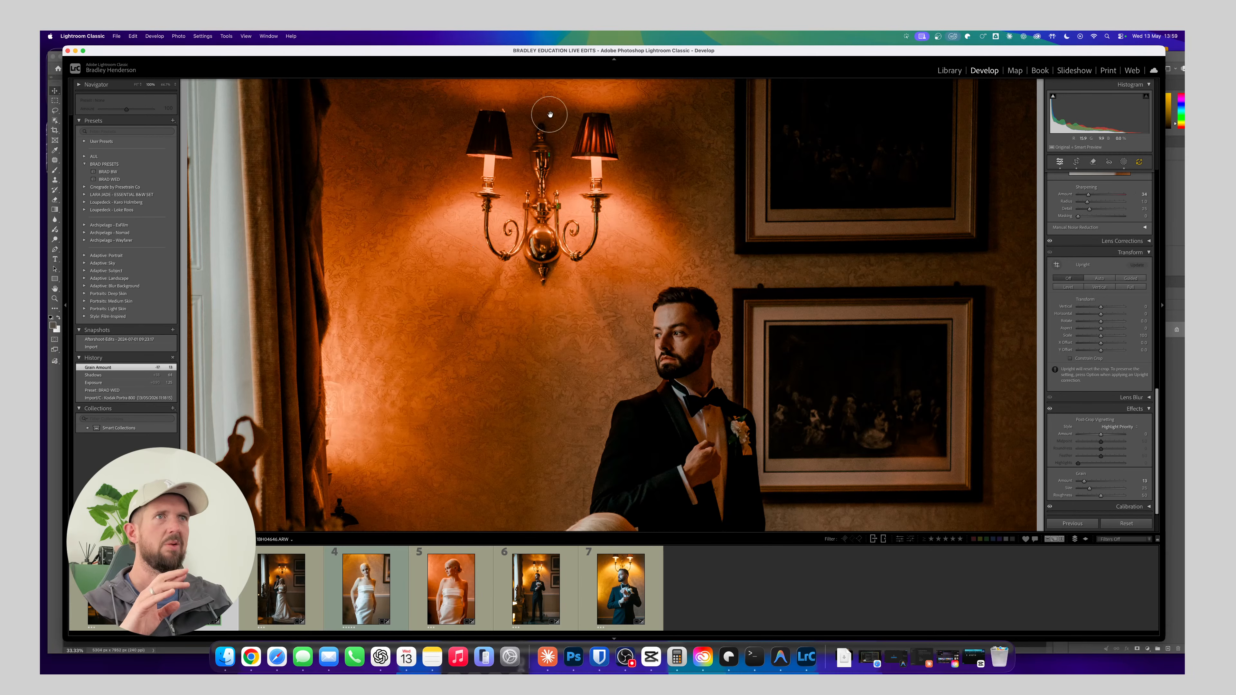
{"action": "left_click", "coordinate": [551, 206]}
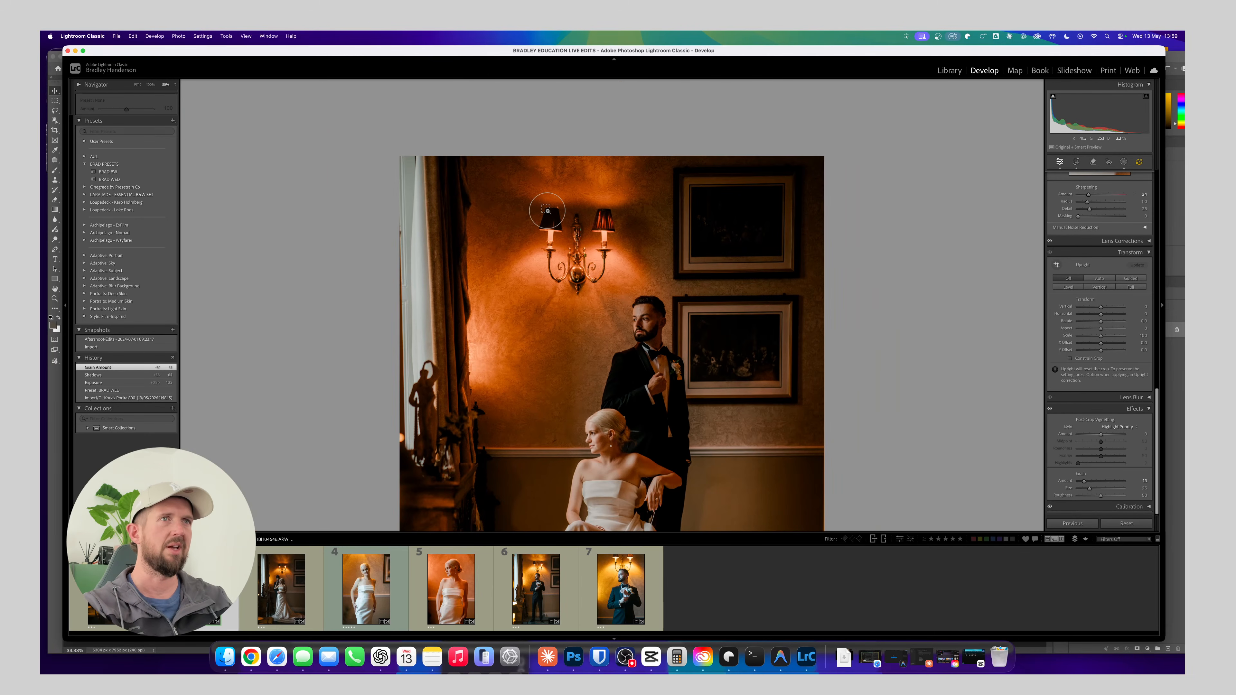
{"action": "key", "text": "super+minus"}
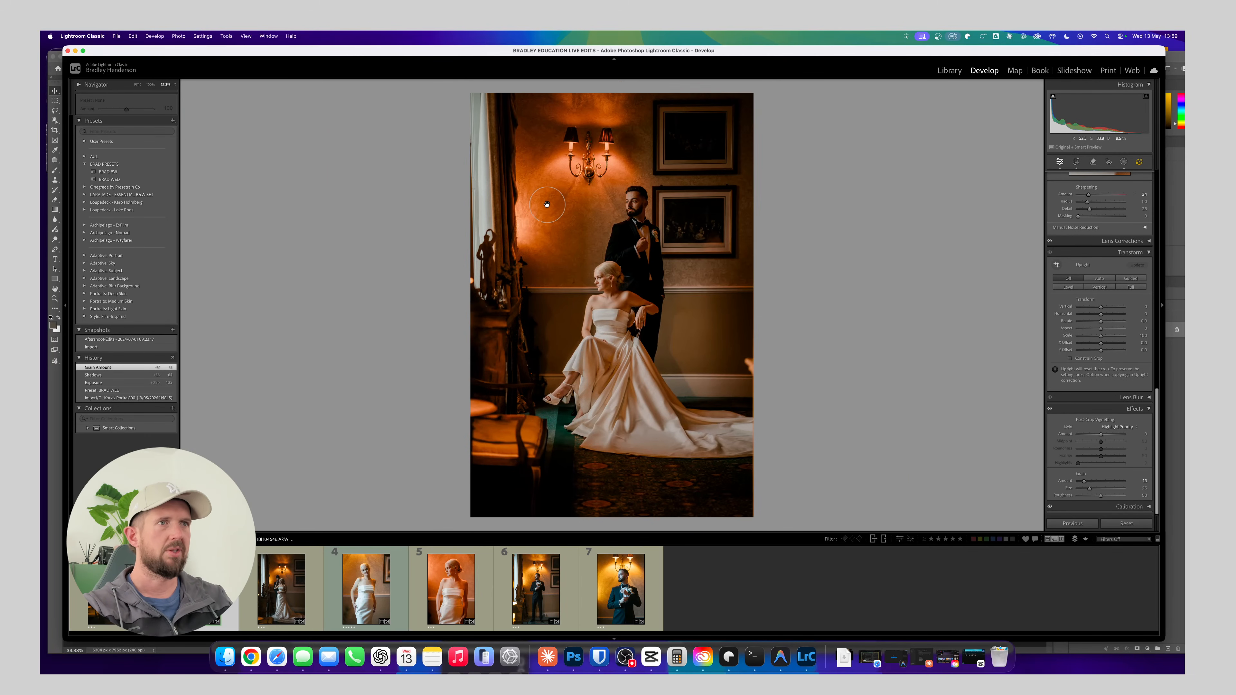
Adjust the couple photo's crop angle to straighten it, and undo the last angle change
{"action": "key", "text": "r"}
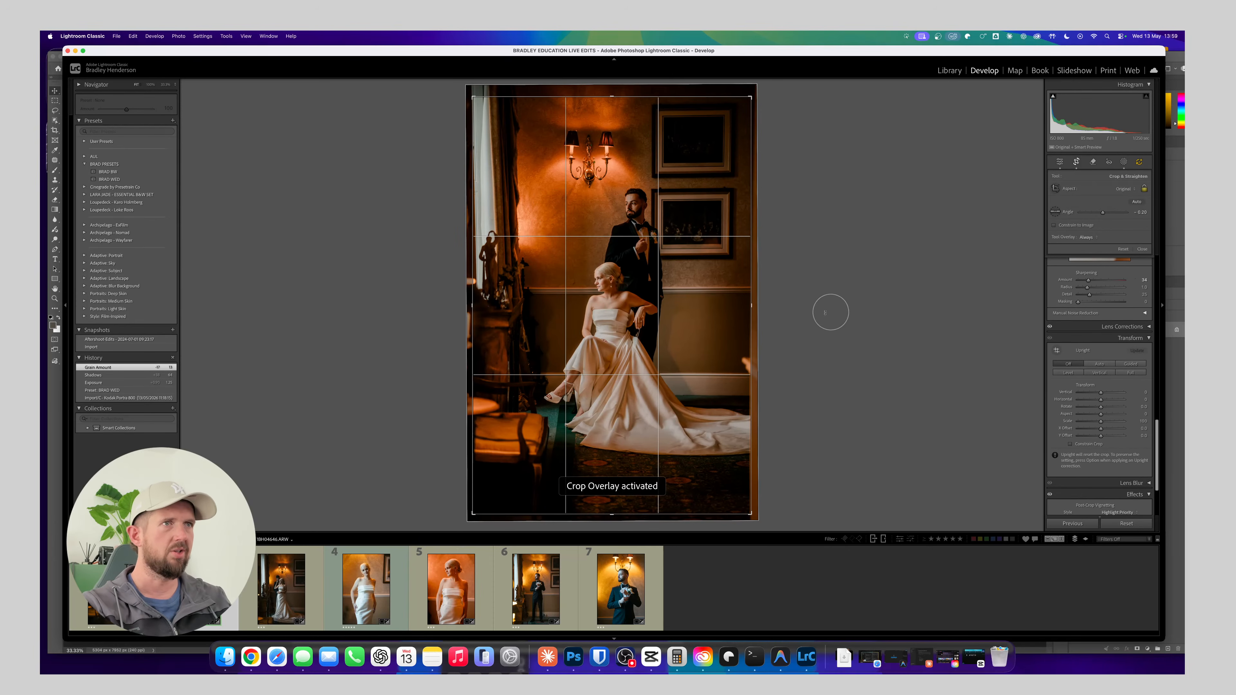
{"action": "left_click_drag", "start_coordinate": [762, 330], "coordinate": [774, 304]}
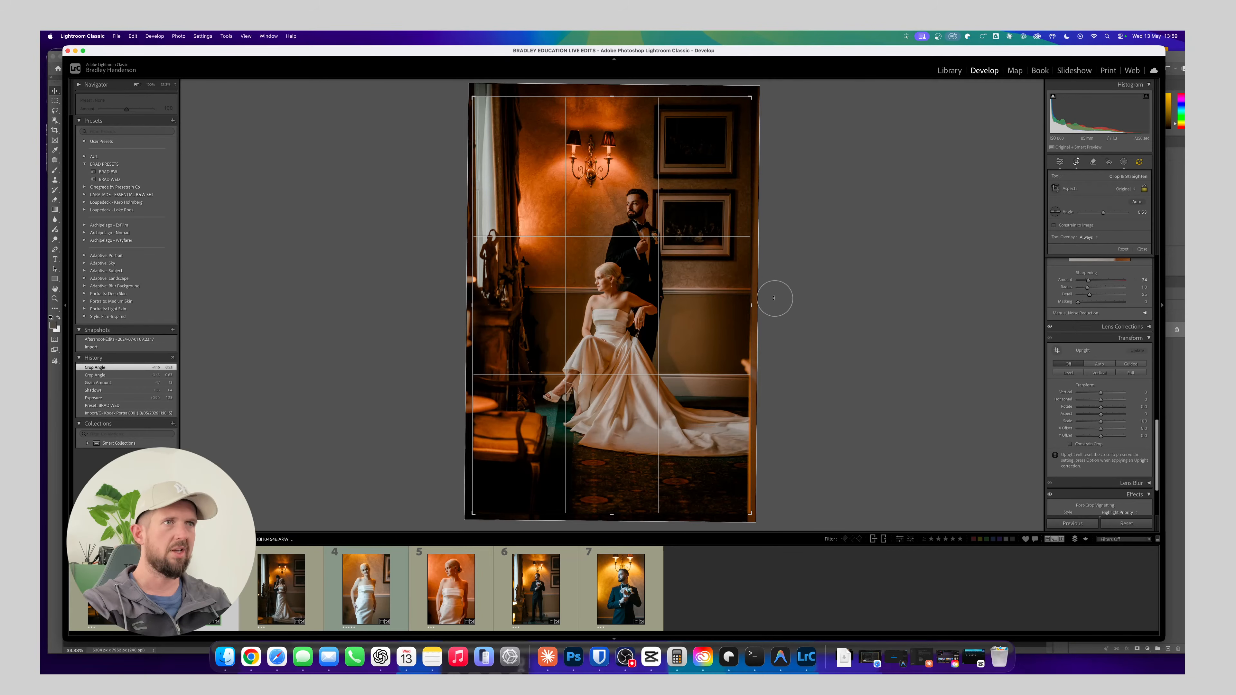
{"action": "key", "text": "d"}
{"action": "key", "text": "super+z"}
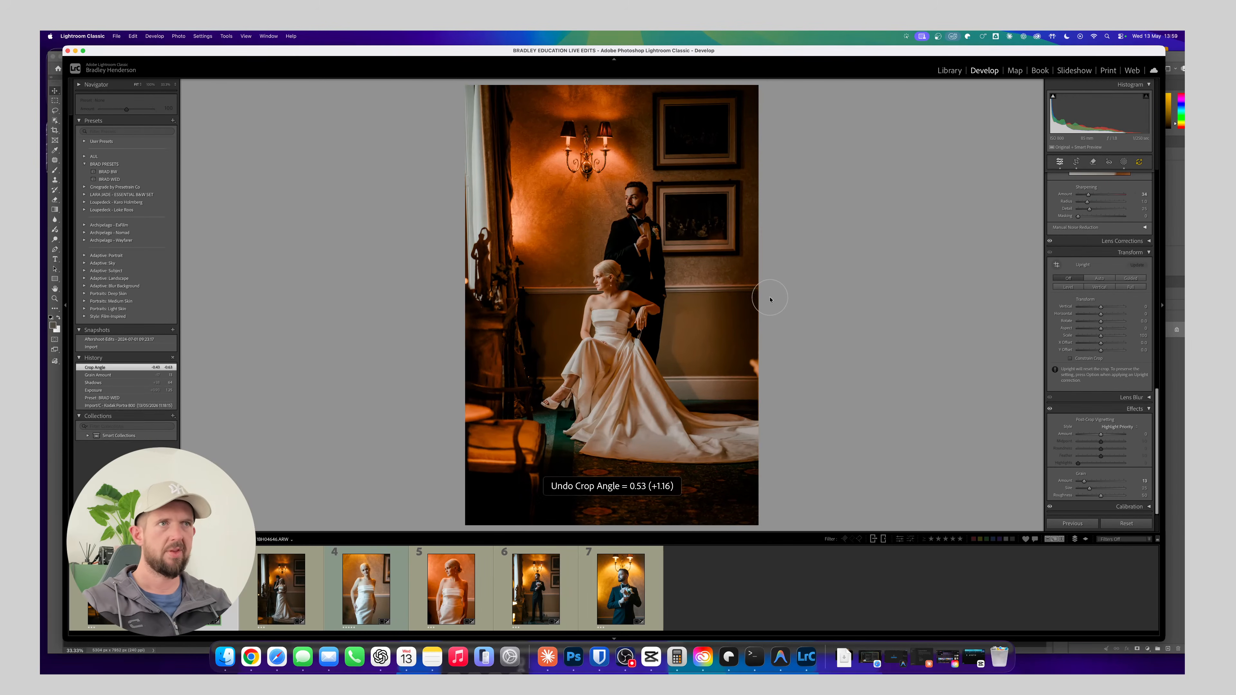
Correct the perspective with Guided Upright, placing two horizontal guides along the wall mouldings and two vertical guides along the picture frames
{"action": "left_click", "coordinate": [1130, 279]}
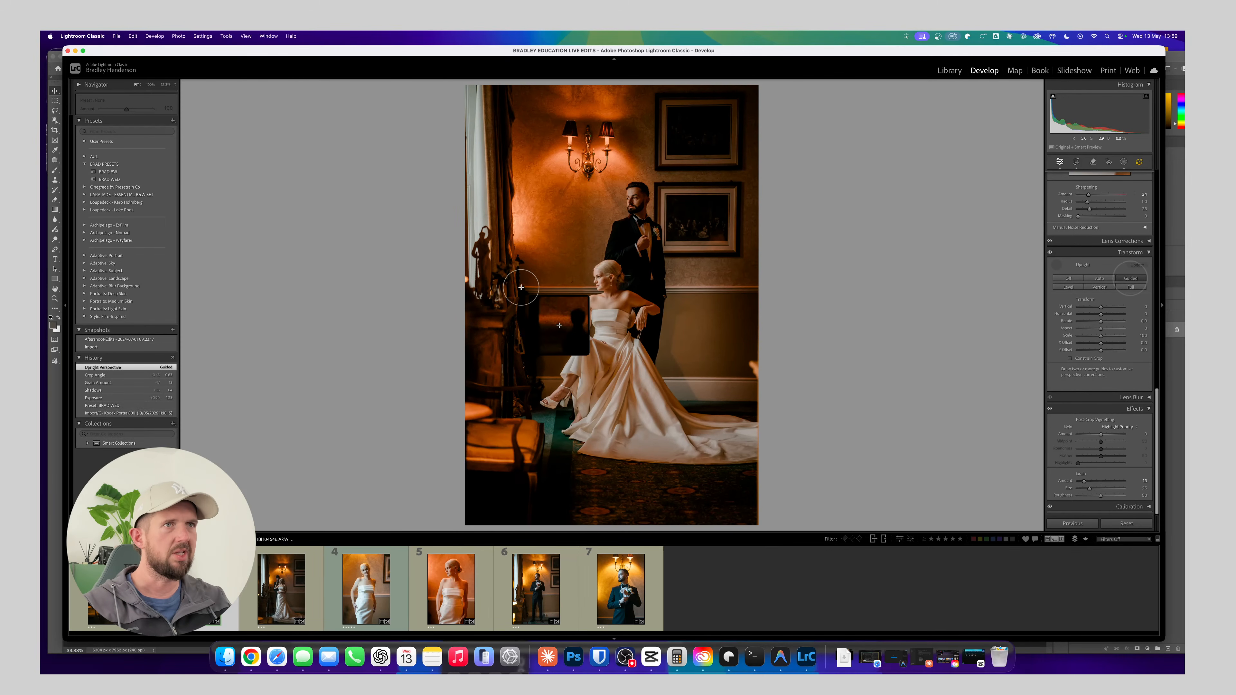
{"action": "left_click_drag", "start_coordinate": [520, 287], "coordinate": [734, 285]}
{"action": "left_click_drag", "start_coordinate": [540, 376], "coordinate": [757, 376]}
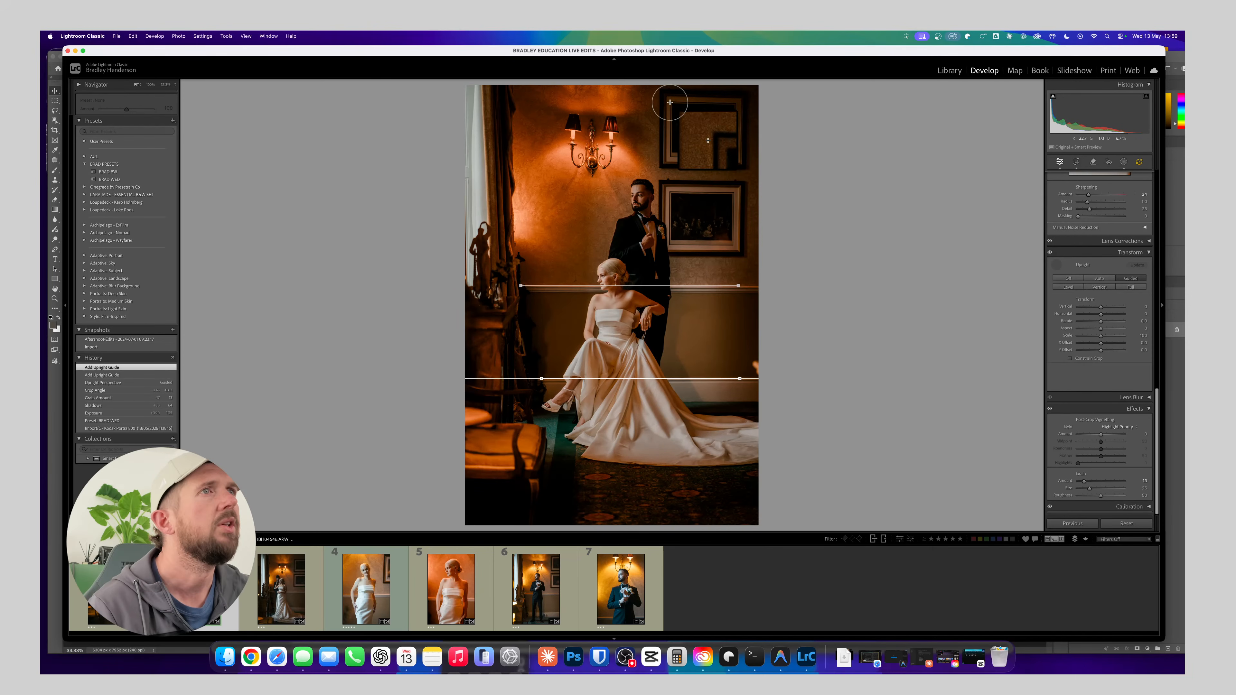
{"action": "left_click_drag", "start_coordinate": [659, 98], "coordinate": [660, 152]}
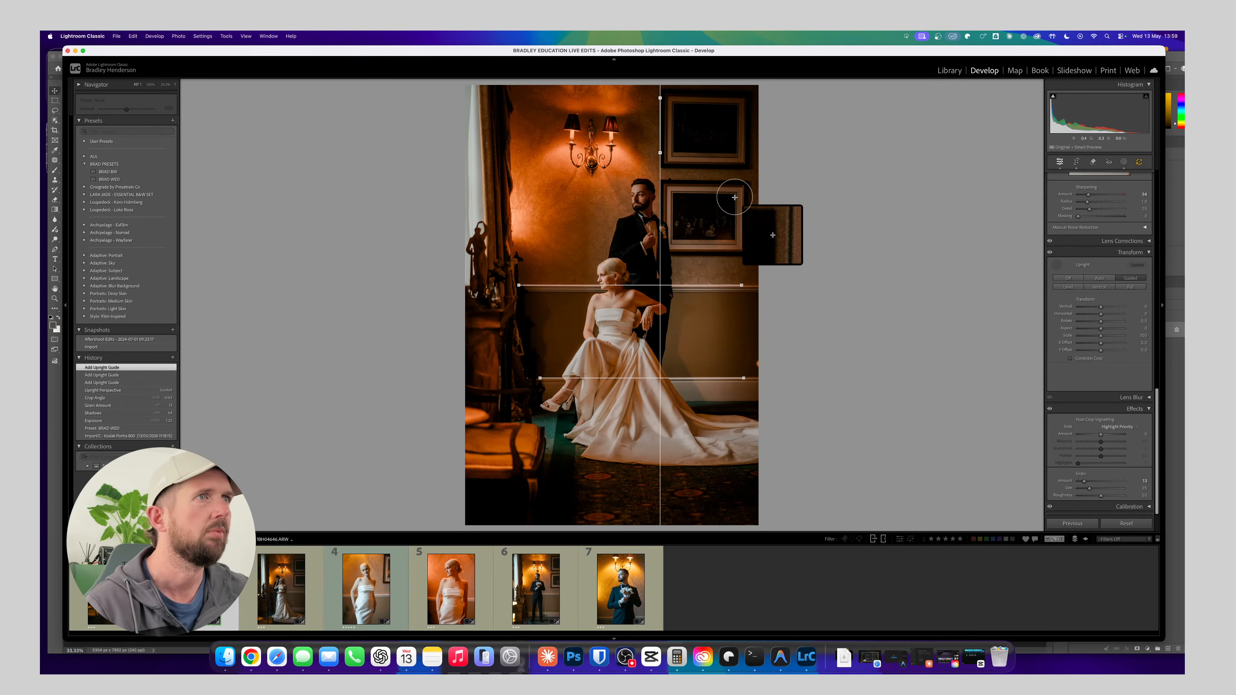
{"action": "left_click_drag", "start_coordinate": [735, 197], "coordinate": [733, 230]}
{"action": "left_click_drag", "start_coordinate": [733, 235], "coordinate": [732, 234]}
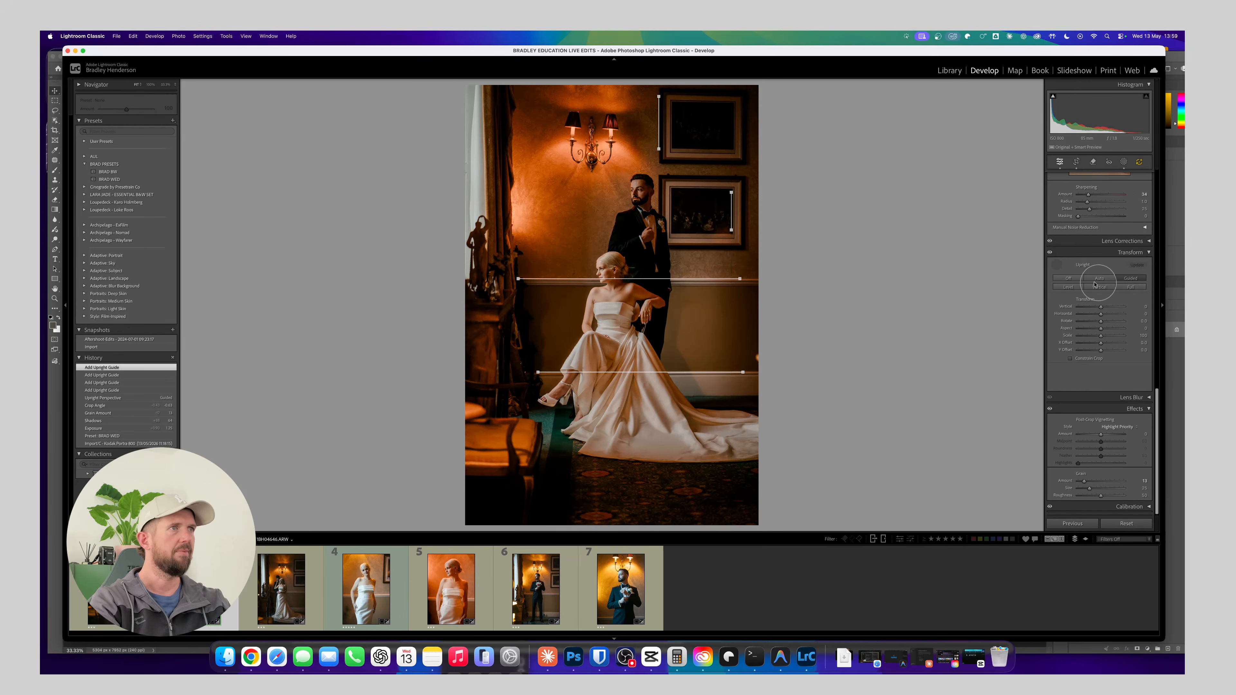
{"action": "left_click", "coordinate": [1058, 265]}
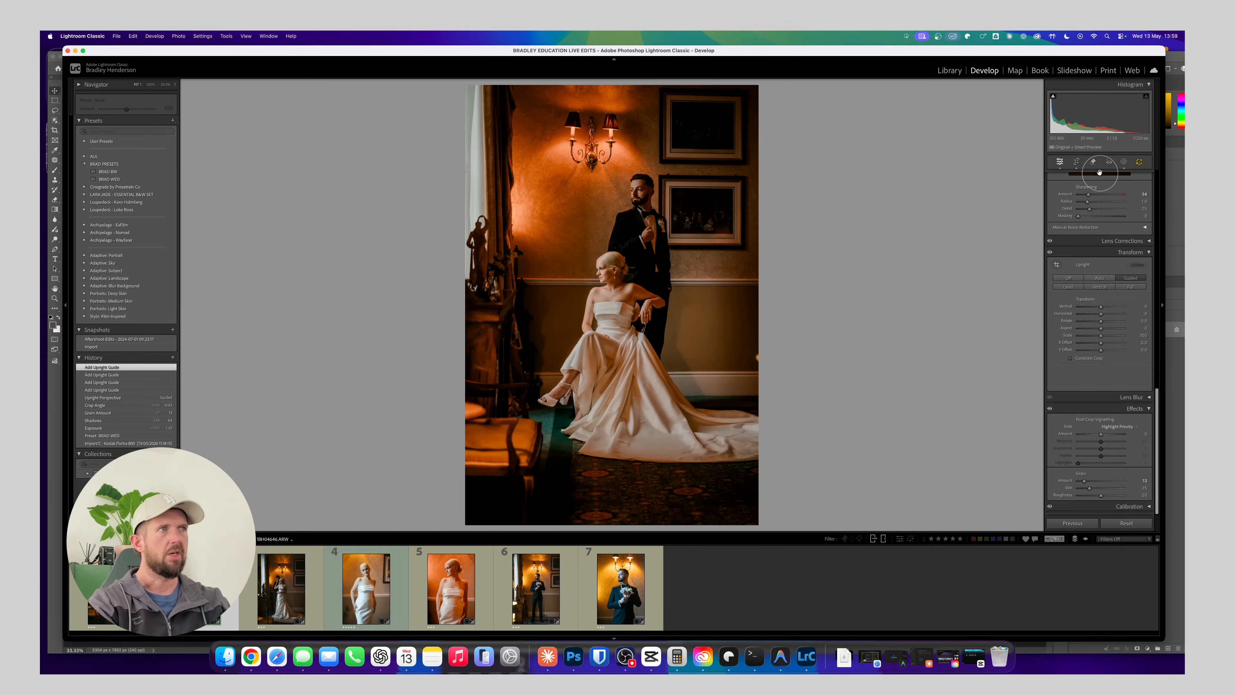
Open masking for the couple photo, choose the Exposure effect preset and raise its exposure
{"action": "left_click", "coordinate": [1124, 162]}
{"action": "left_click", "coordinate": [1085, 187]}
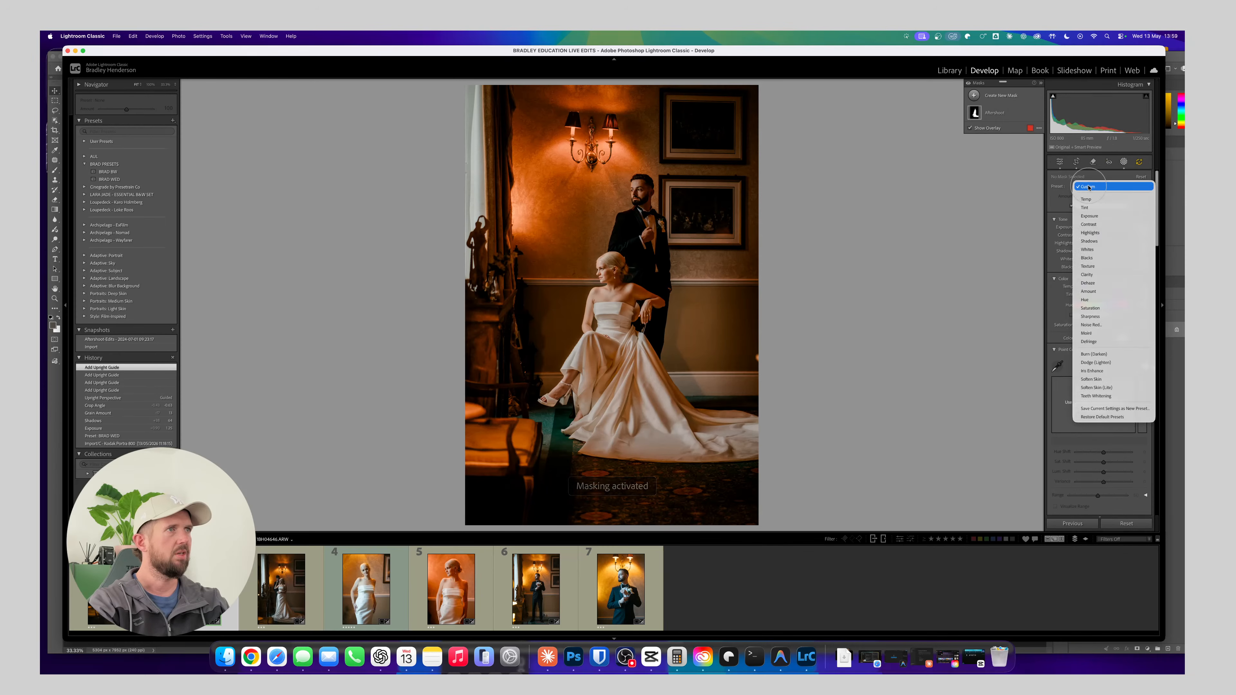
{"action": "left_click", "coordinate": [1098, 217]}
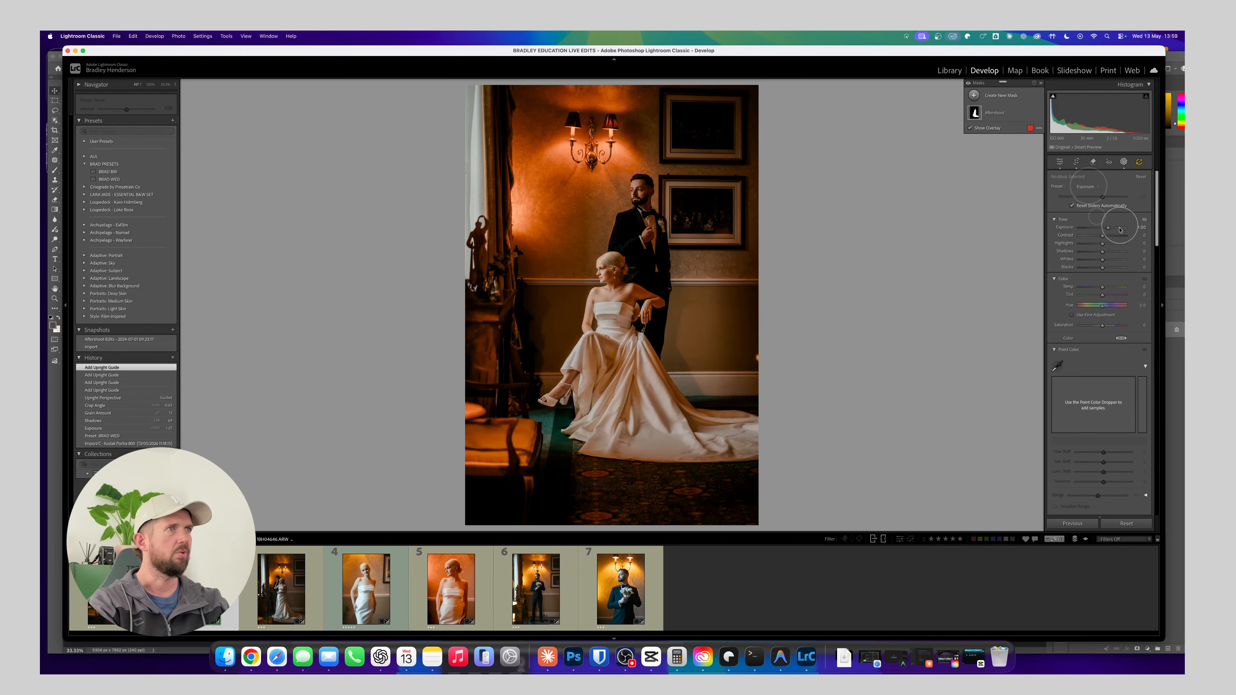
{"action": "key", "text": "super+equal"}
{"action": "key", "text": "super+equal"}
{"action": "key", "text": "super+equal"}
{"action": "key", "text": "super+equal"}
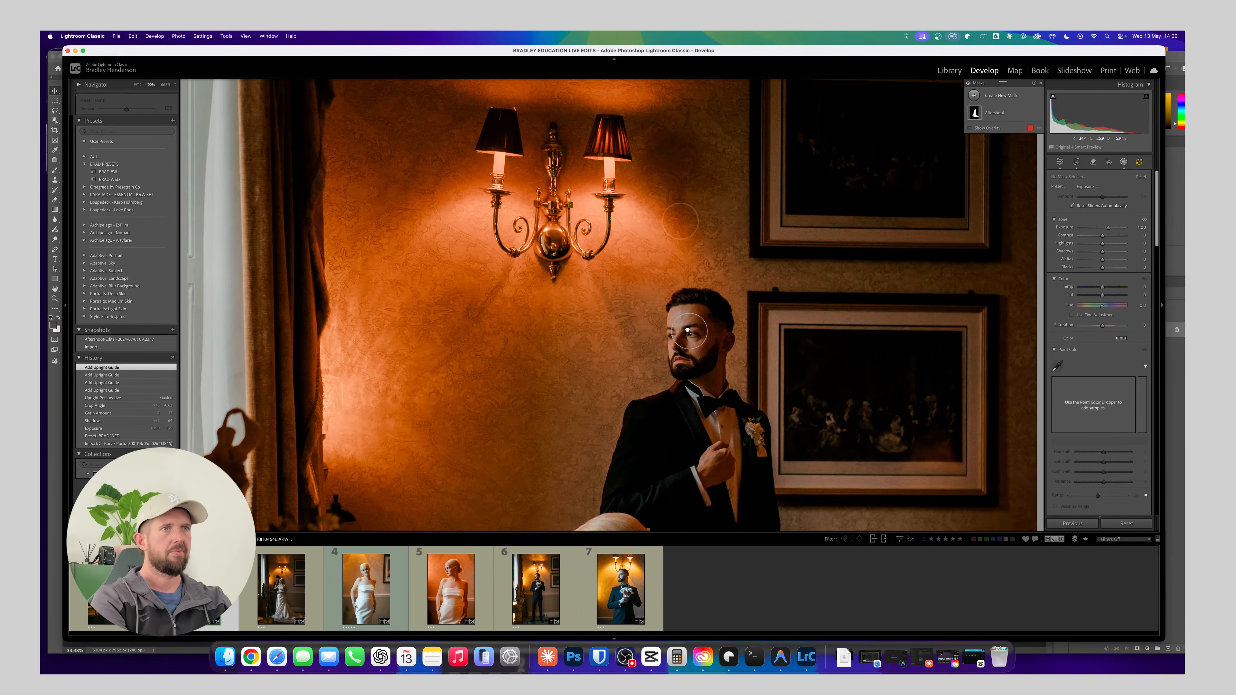
{"action": "left_click_drag", "start_coordinate": [687, 331], "coordinate": [651, 230]}
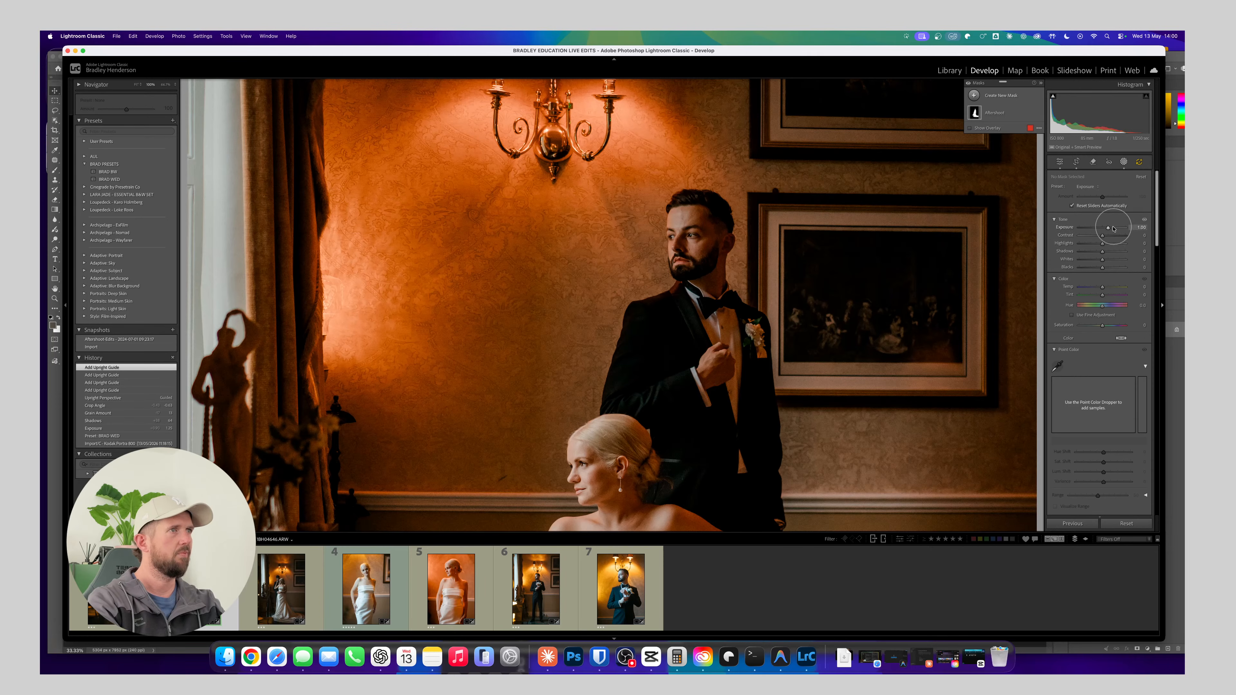
{"action": "left_click_drag", "start_coordinate": [1117, 229], "coordinate": [1110, 236]}
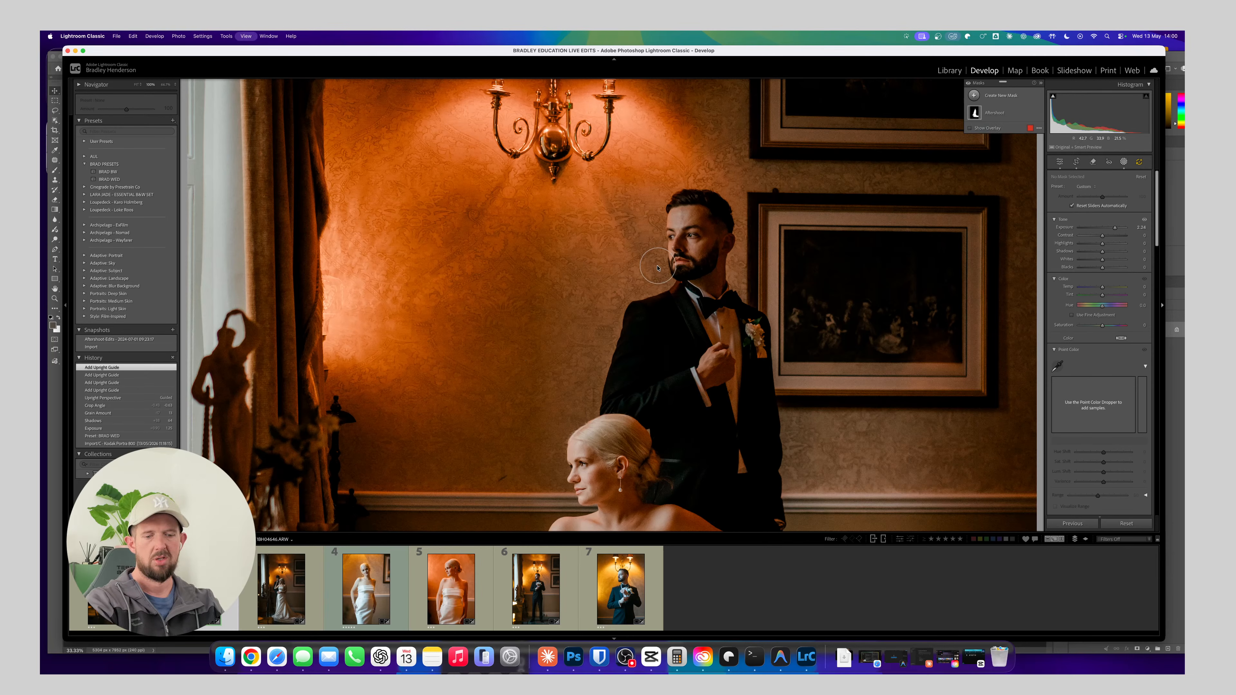
{"action": "key", "text": "e"}
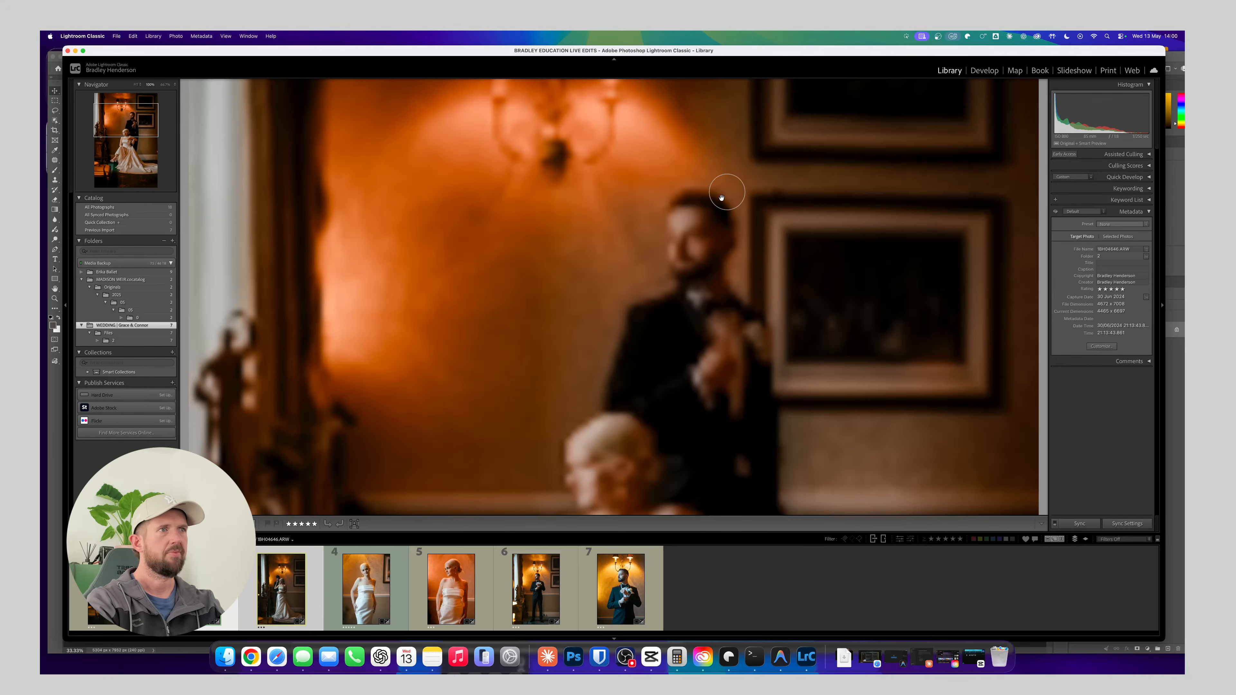
{"action": "left_click", "coordinate": [709, 246]}
{"action": "left_click", "coordinate": [709, 265]}
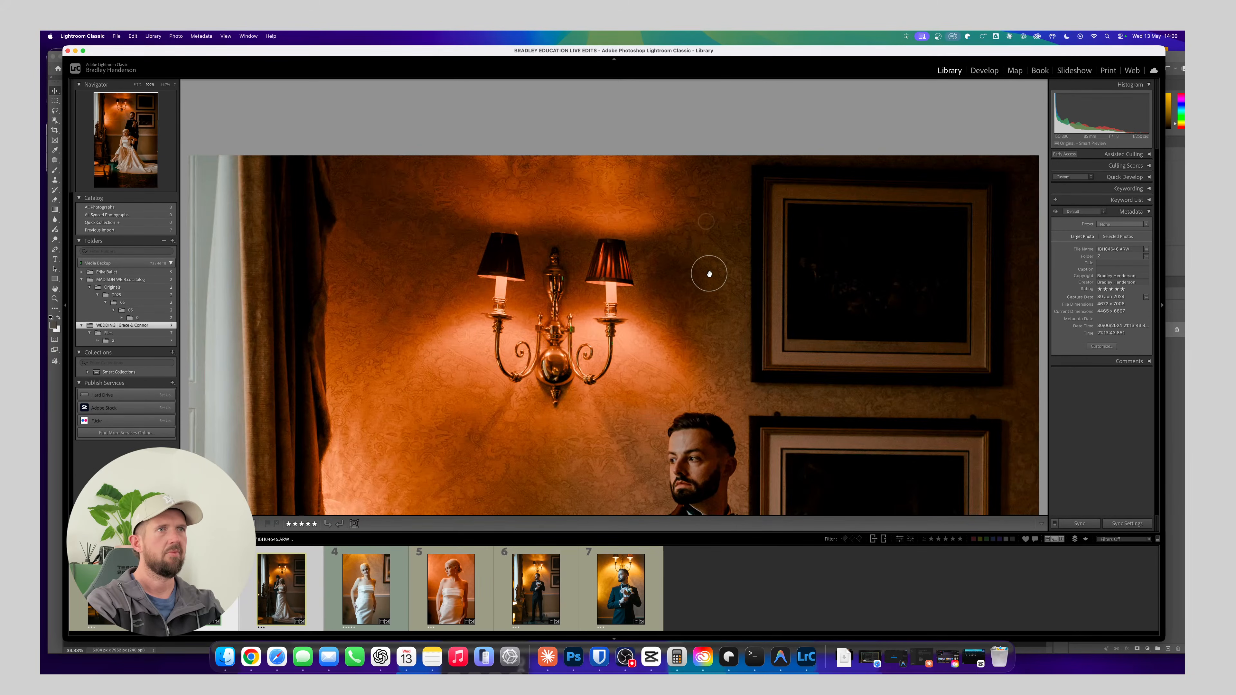
{"action": "left_click", "coordinate": [709, 278]}
{"action": "left_click", "coordinate": [707, 222]}
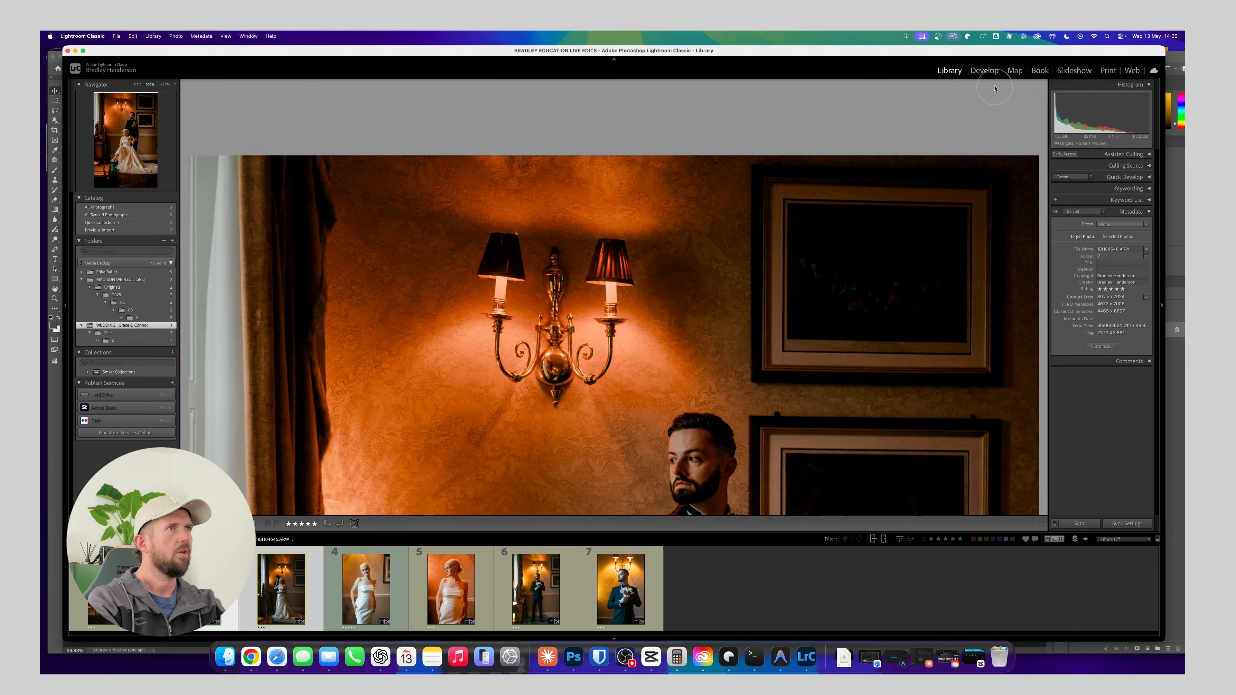
{"action": "left_click", "coordinate": [984, 70]}
Reopen masking with the Exposure effect preset, and delete the existing Aftershoot subject mask
{"action": "left_click", "coordinate": [1109, 159]}
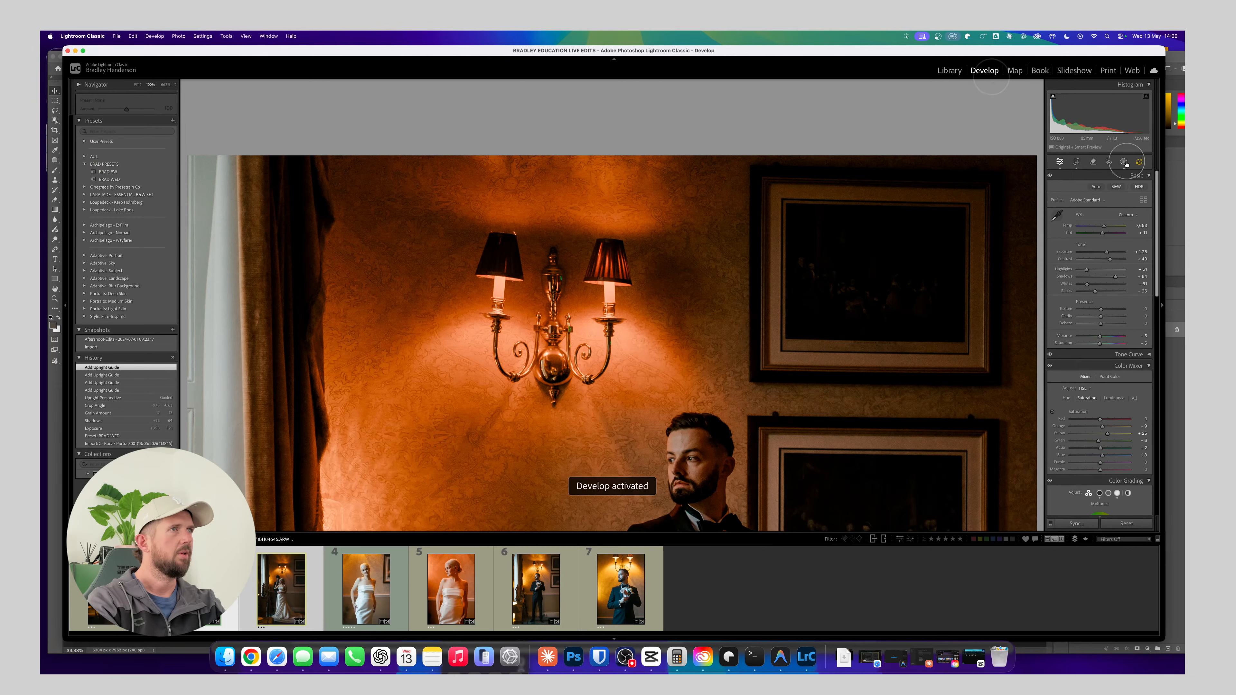
{"action": "left_click", "coordinate": [1124, 162]}
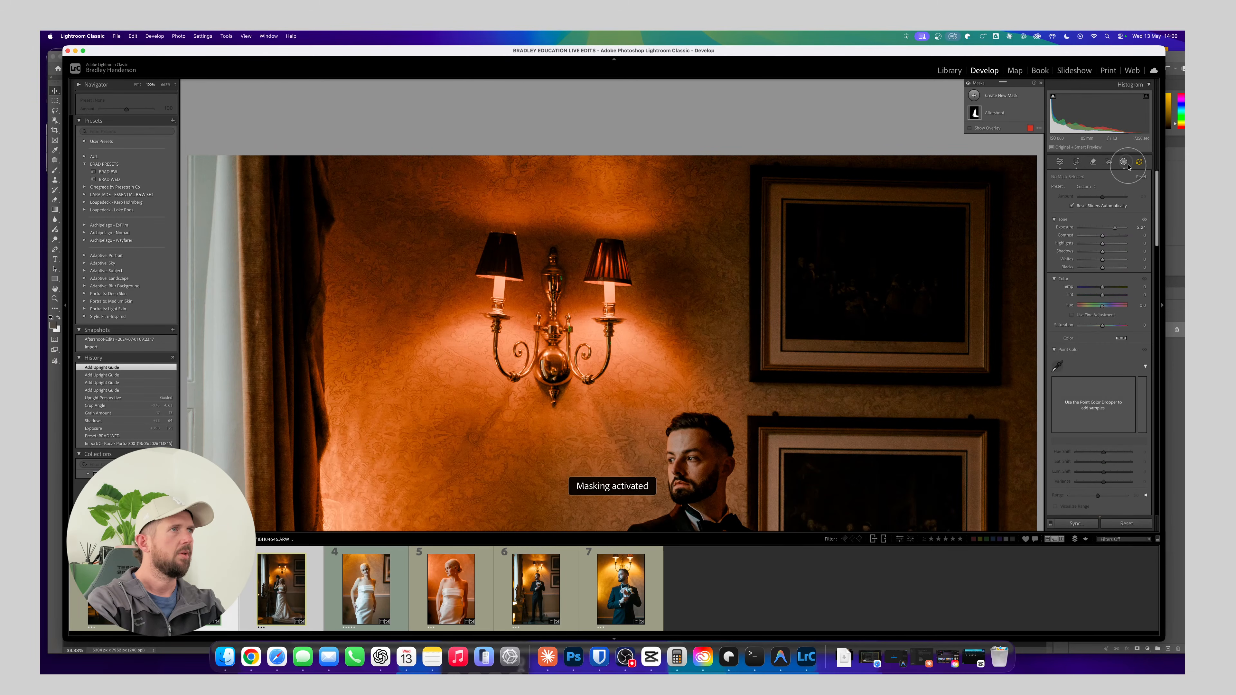
{"action": "left_click", "coordinate": [1090, 187]}
{"action": "left_click", "coordinate": [1089, 216]}
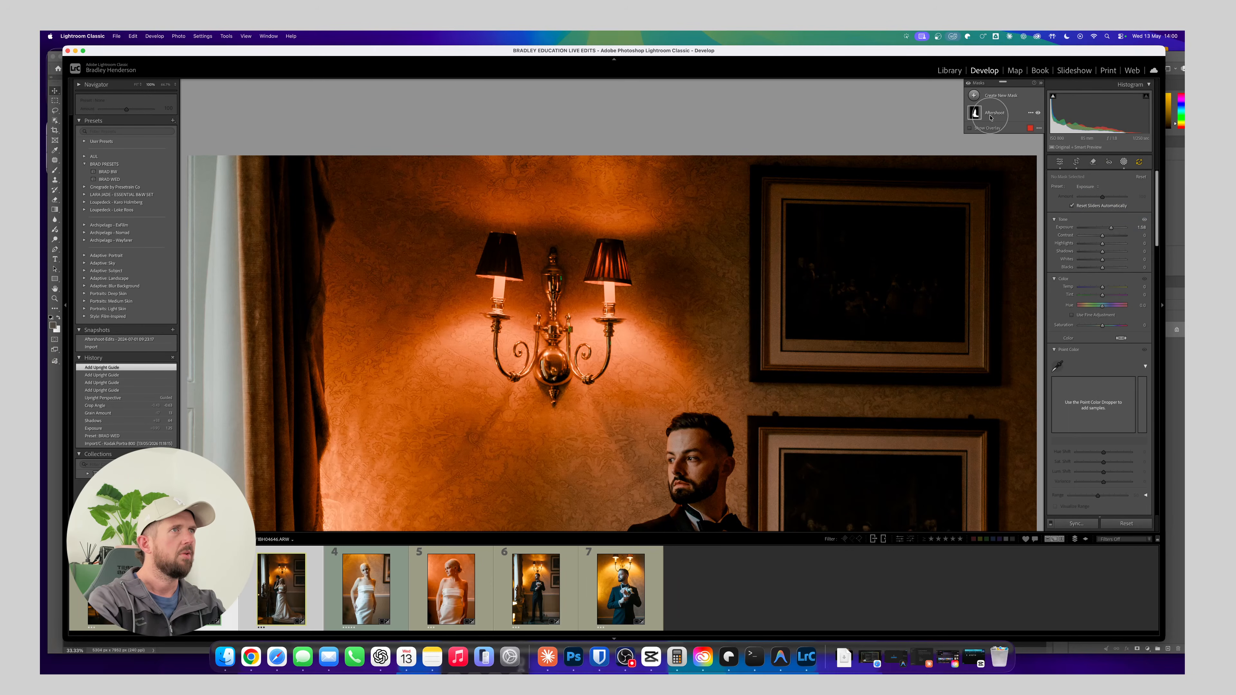
{"action": "mouse_move", "coordinate": [974, 115]}
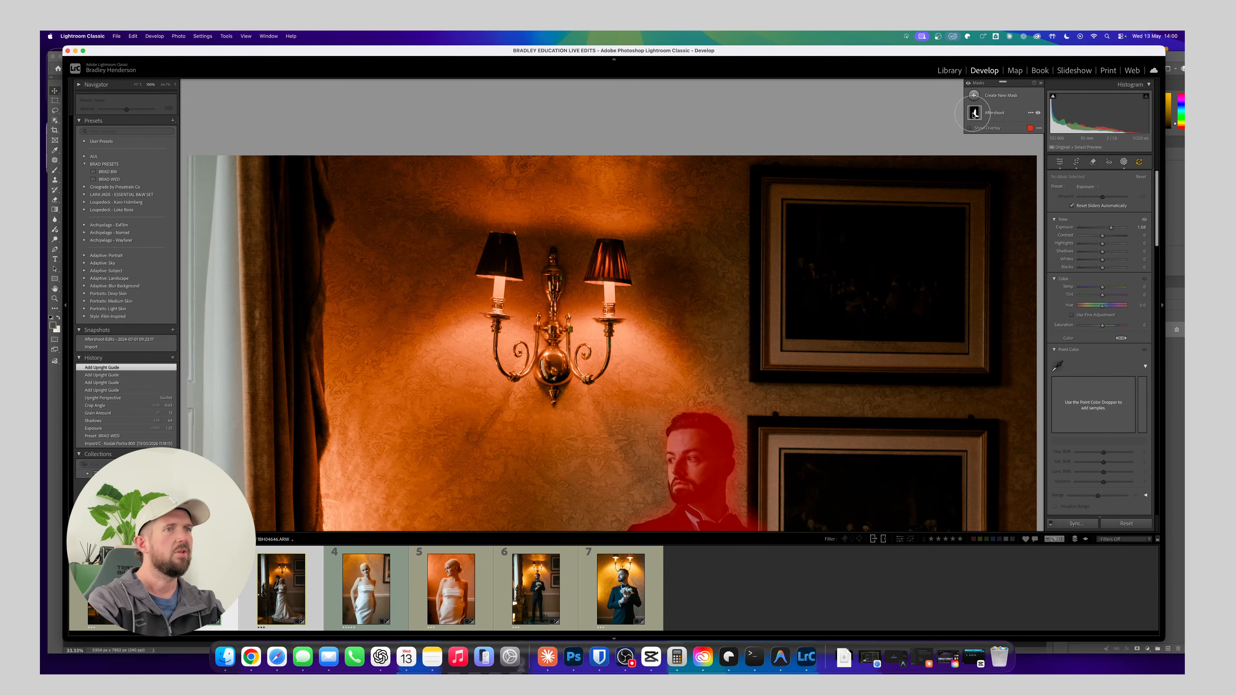
{"action": "left_click_drag", "start_coordinate": [794, 370], "coordinate": [794, 187]}
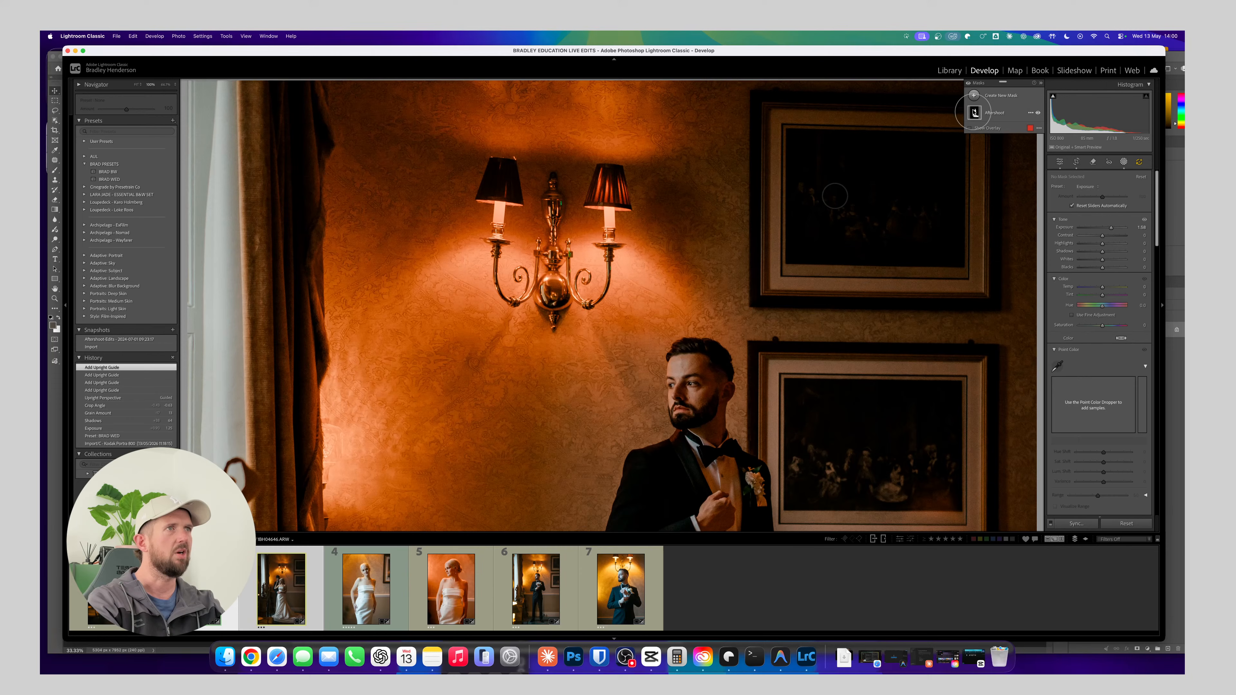
{"action": "left_click", "coordinate": [973, 113]}
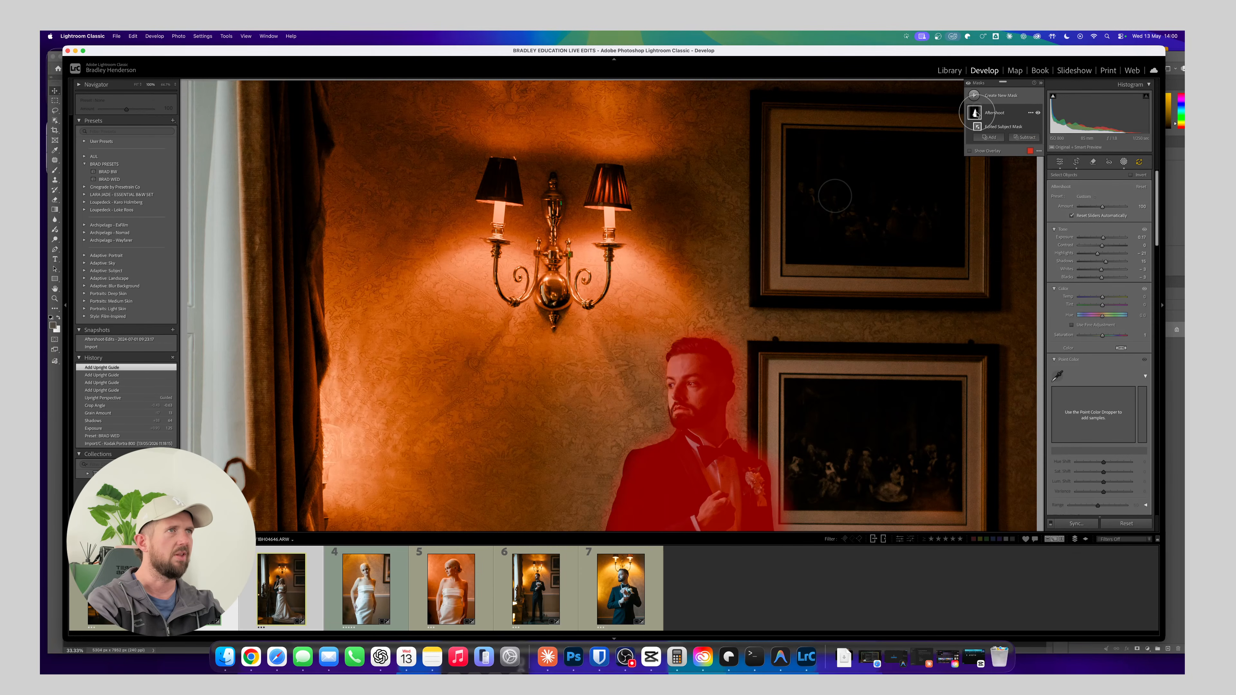
{"action": "key", "text": "Delete"}
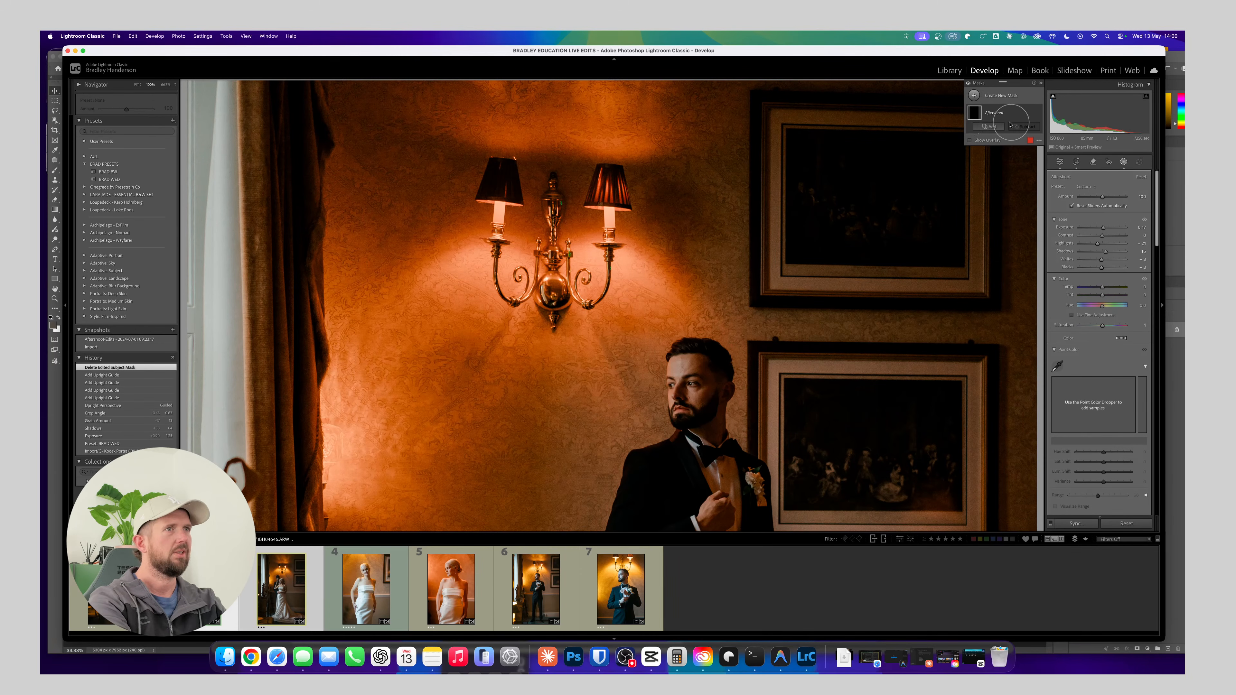
{"action": "key", "text": "Delete"}
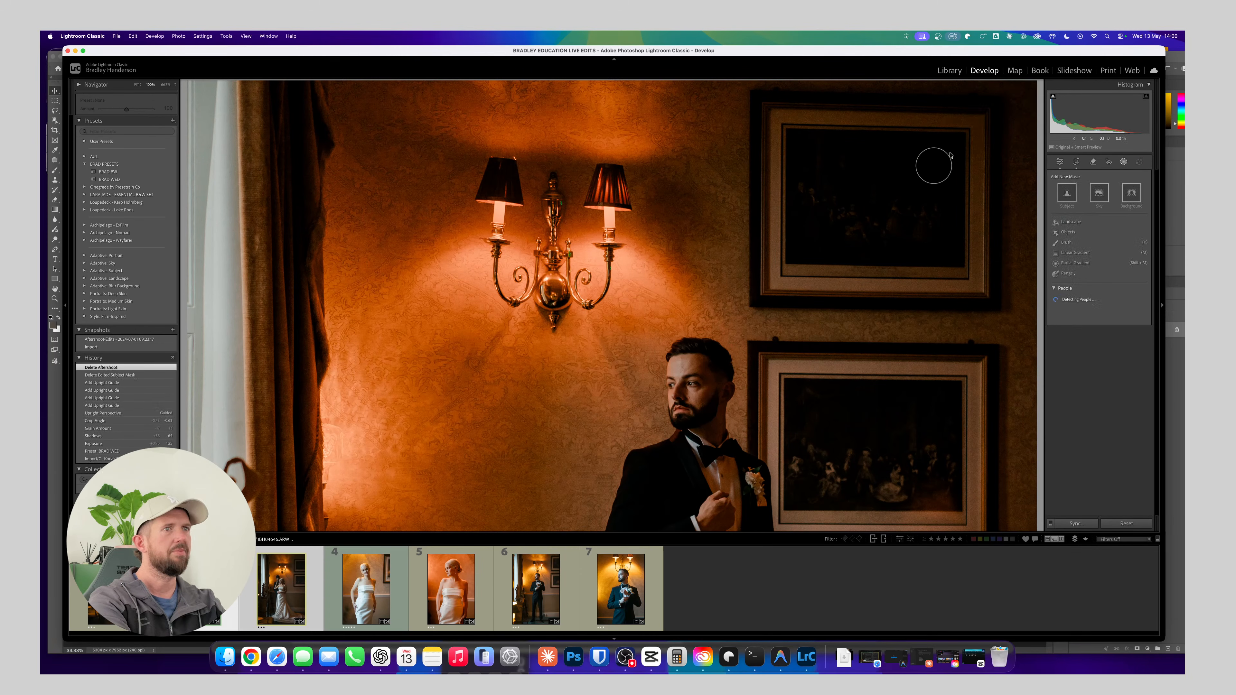
Create a brush mask on the couple photo and paint it over the groom's face and dark jacket
{"action": "left_click", "coordinate": [1066, 242]}
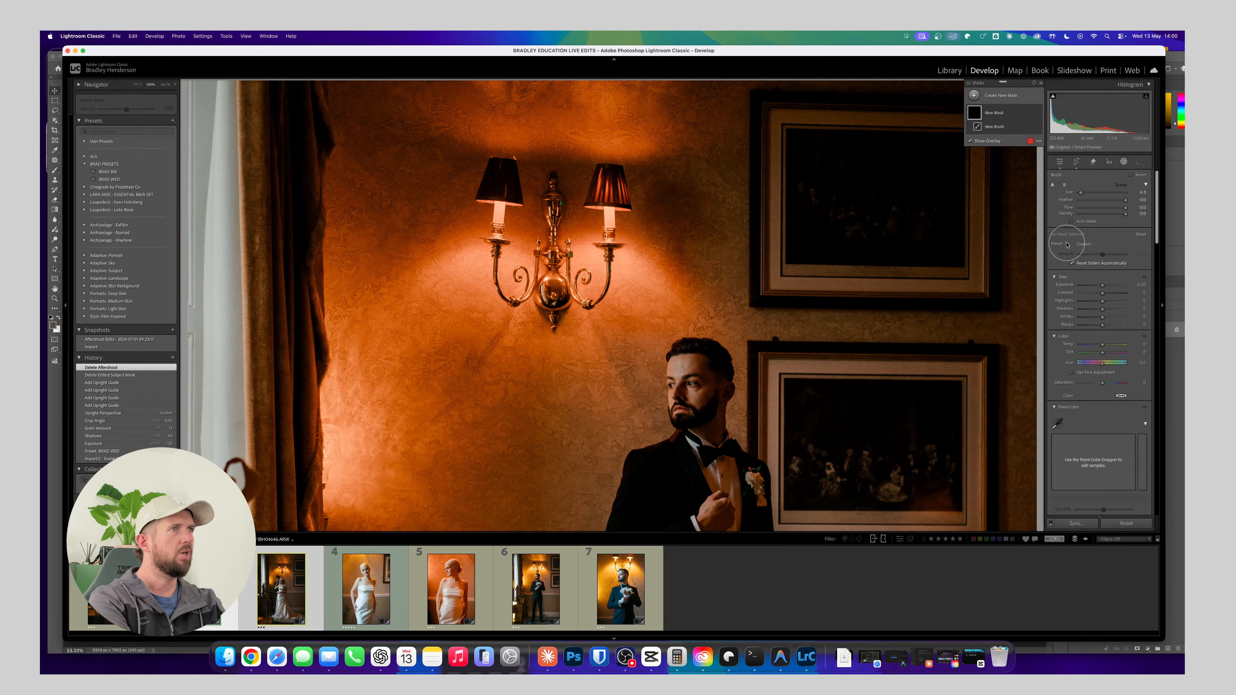
{"action": "scroll", "coordinate": [808, 245], "scroll_direction": "down", "scroll_amount": 3}
{"action": "scroll", "coordinate": [808, 245], "scroll_direction": "down", "scroll_amount": 3}
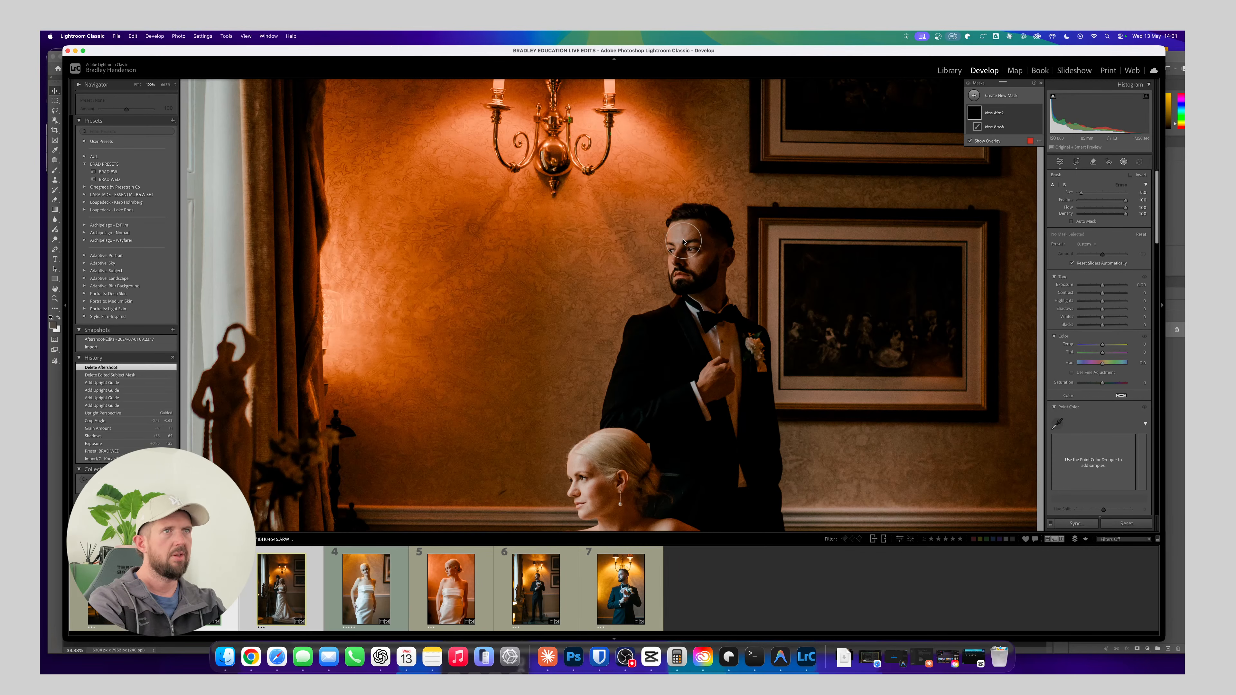
{"action": "scroll", "coordinate": [684, 243], "scroll_direction": "up", "scroll_amount": 1}
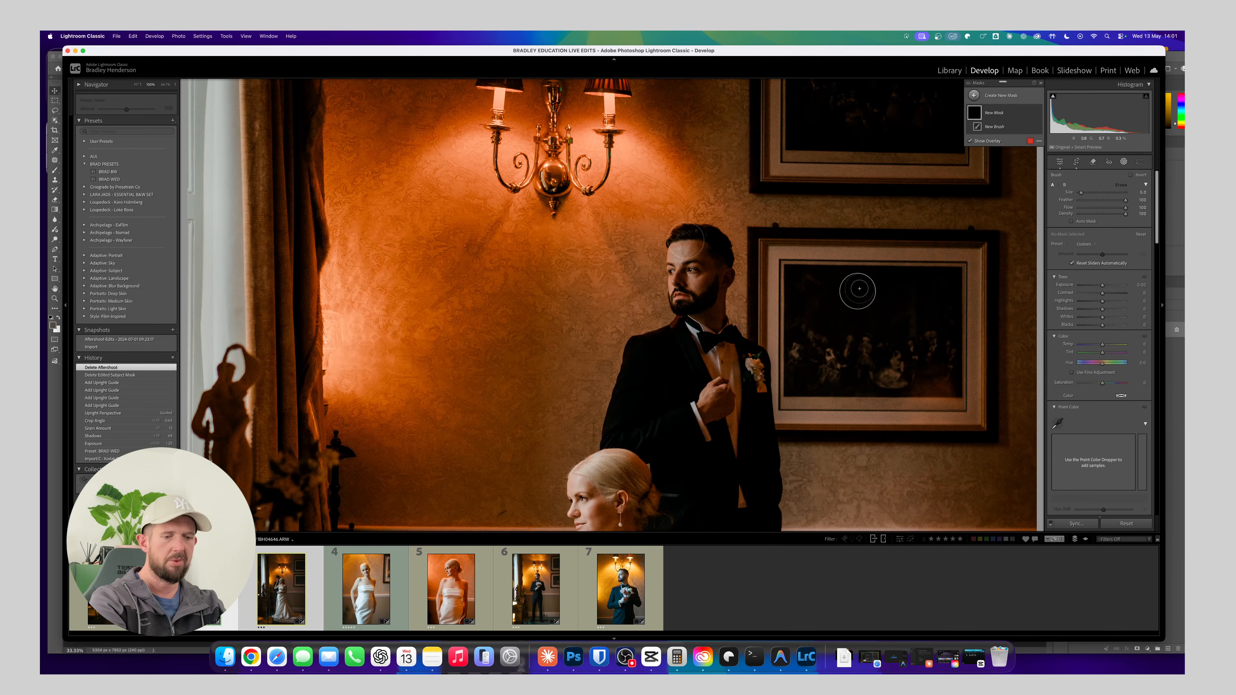
{"action": "mouse_move", "coordinate": [681, 283]}
{"action": "left_mouse_down"}
{"action": "mouse_move", "coordinate": [680, 246]}
{"action": "mouse_move", "coordinate": [696, 281]}
{"action": "mouse_move", "coordinate": [678, 288]}
{"action": "mouse_move", "coordinate": [695, 317]}
{"action": "mouse_move", "coordinate": [687, 291]}
{"action": "mouse_move", "coordinate": [640, 305]}
{"action": "mouse_move", "coordinate": [681, 292]}
{"action": "mouse_move", "coordinate": [675, 333]}
{"action": "mouse_move", "coordinate": [715, 337]}
{"action": "mouse_move", "coordinate": [695, 365]}
{"action": "mouse_move", "coordinate": [702, 377]}
{"action": "mouse_move", "coordinate": [642, 317]}
{"action": "mouse_move", "coordinate": [631, 378]}
{"action": "mouse_move", "coordinate": [675, 365]}
{"action": "mouse_move", "coordinate": [663, 389]}
{"action": "mouse_move", "coordinate": [676, 407]}
{"action": "mouse_move", "coordinate": [708, 361]}
{"action": "mouse_move", "coordinate": [688, 229]}
{"action": "left_mouse_up"}
{"action": "scroll", "coordinate": [684, 316], "scroll_direction": "down", "scroll_amount": 2}
{"action": "left_click_drag", "start_coordinate": [695, 329], "coordinate": [694, 215]}
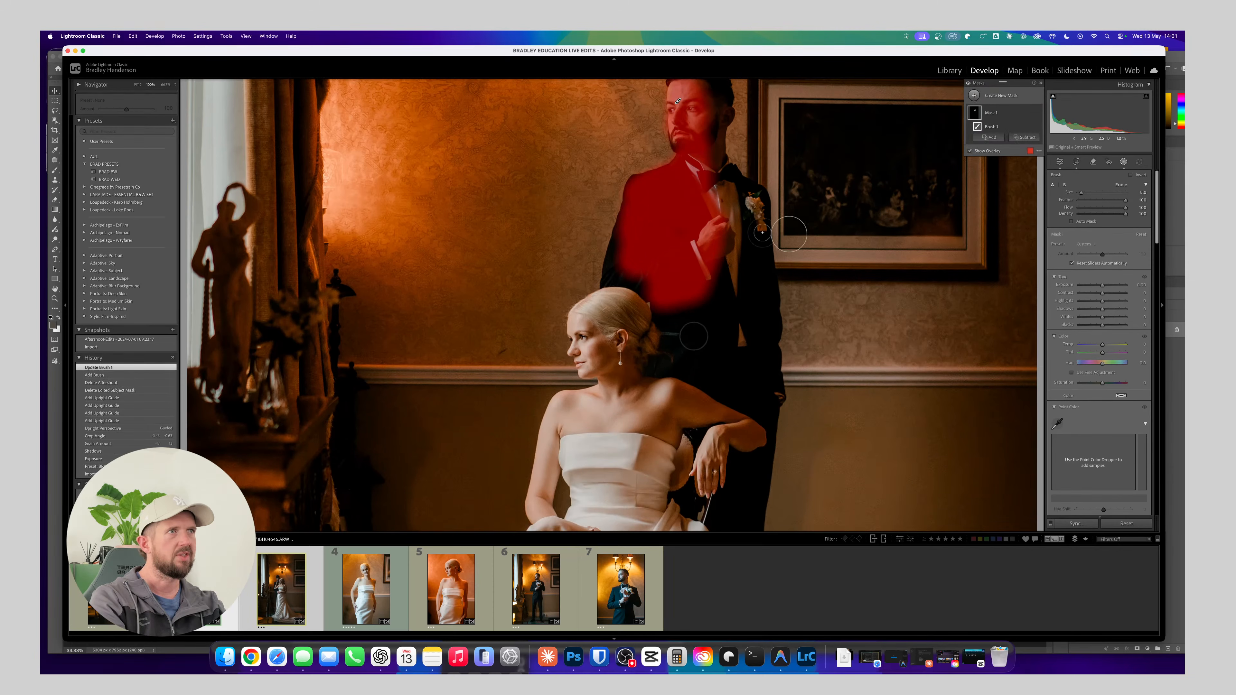
Extend the brush mask along the groom's jacket sleeve and erase its spill around the bride's hair
{"action": "mouse_move", "coordinate": [615, 272]}
{"action": "left_mouse_down"}
{"action": "mouse_move", "coordinate": [625, 216]}
{"action": "mouse_move", "coordinate": [632, 282]}
{"action": "left_mouse_up"}
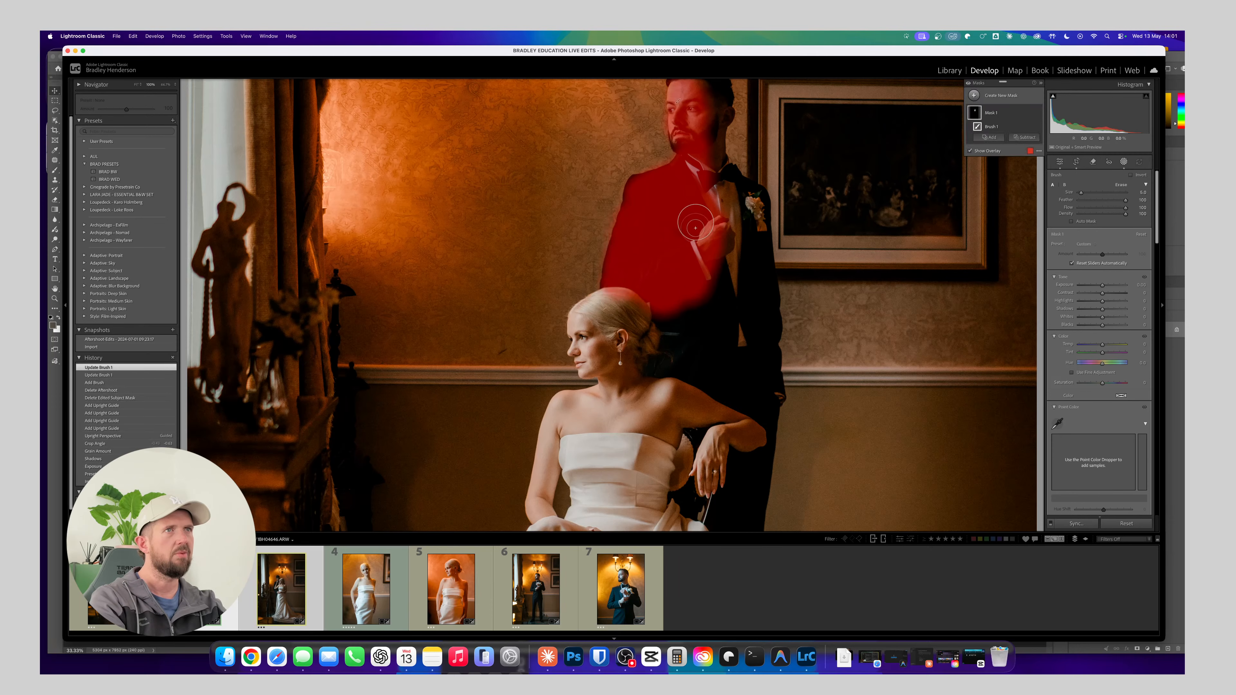
{"action": "scroll", "coordinate": [643, 214], "scroll_direction": "up", "scroll_amount": 3}
{"action": "mouse_move", "coordinate": [649, 220]}
{"action": "left_mouse_down"}
{"action": "mouse_move", "coordinate": [615, 316]}
{"action": "mouse_move", "coordinate": [680, 188]}
{"action": "mouse_move", "coordinate": [675, 120]}
{"action": "mouse_move", "coordinate": [681, 173]}
{"action": "mouse_move", "coordinate": [672, 149]}
{"action": "mouse_move", "coordinate": [651, 168]}
{"action": "mouse_move", "coordinate": [650, 130]}
{"action": "mouse_move", "coordinate": [662, 191]}
{"action": "mouse_move", "coordinate": [622, 210]}
{"action": "mouse_move", "coordinate": [598, 281]}
{"action": "mouse_move", "coordinate": [595, 331]}
{"action": "mouse_move", "coordinate": [625, 301]}
{"action": "mouse_move", "coordinate": [607, 338]}
{"action": "mouse_move", "coordinate": [592, 337]}
{"action": "mouse_move", "coordinate": [645, 355]}
{"action": "mouse_move", "coordinate": [619, 337]}
{"action": "mouse_move", "coordinate": [632, 351]}
{"action": "mouse_move", "coordinate": [588, 349]}
{"action": "mouse_move", "coordinate": [626, 358]}
{"action": "left_mouse_up"}
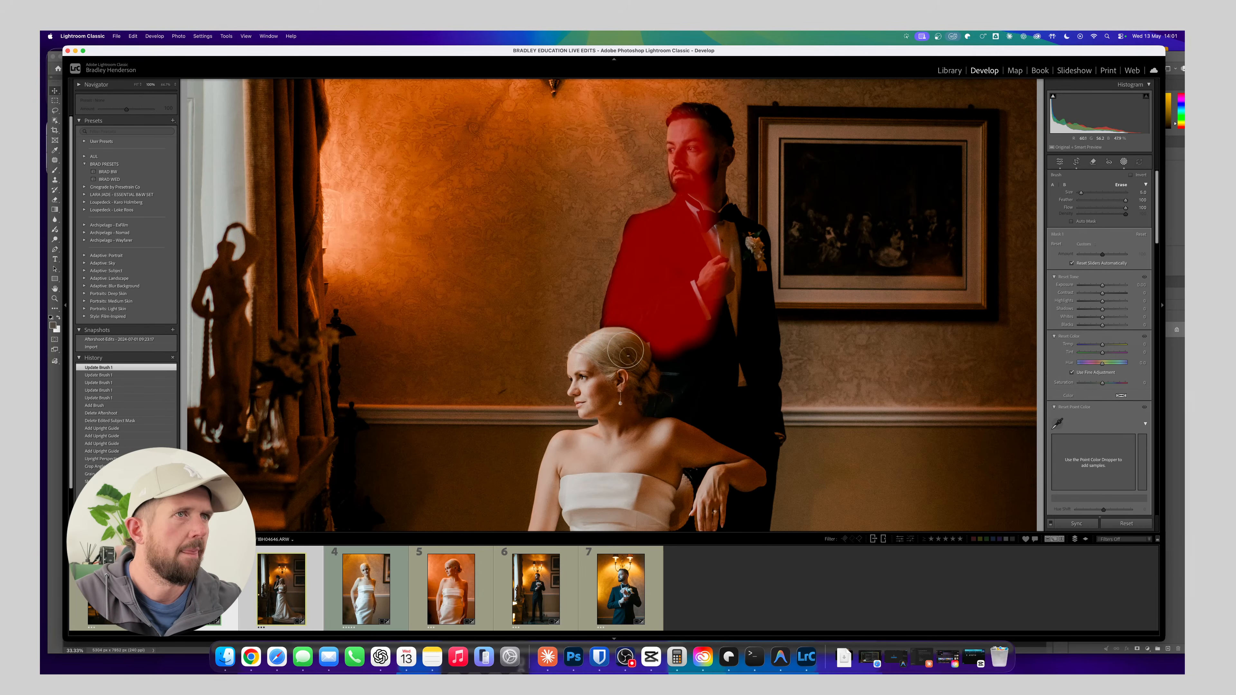
Raise the exposure of the groom's brush mask slightly
{"action": "left_click", "coordinate": [1102, 286]}
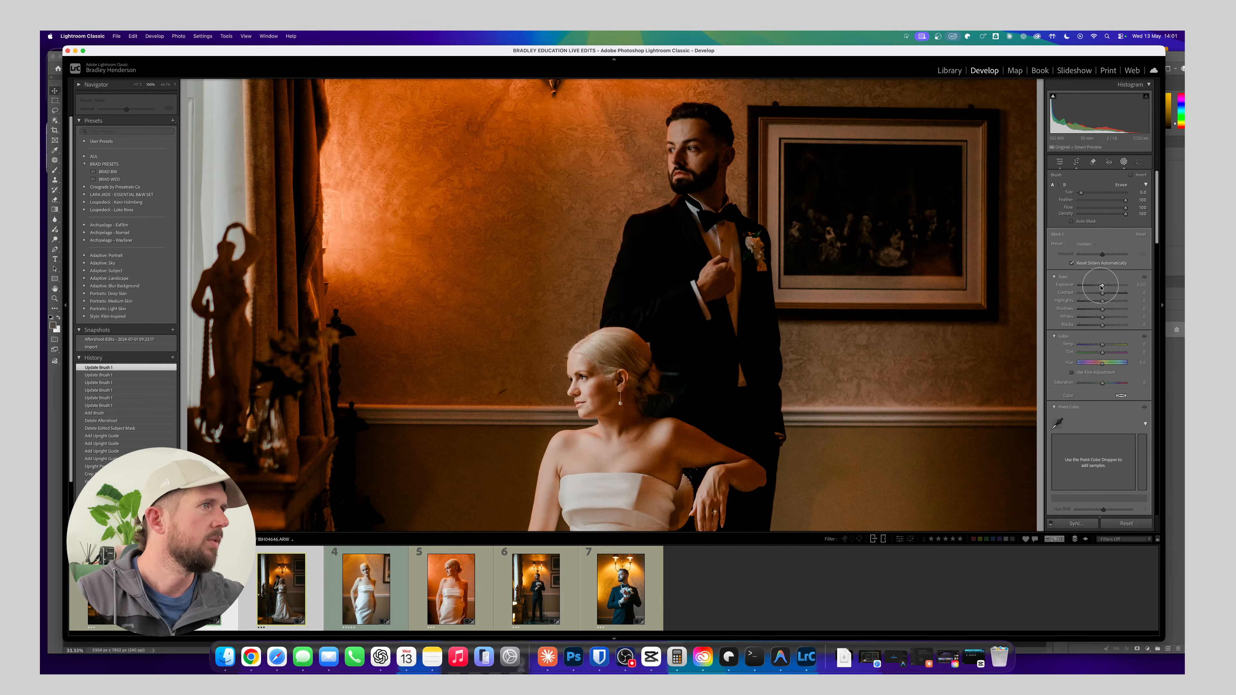
{"action": "left_click_drag", "start_coordinate": [1101, 286], "coordinate": [1104, 286]}
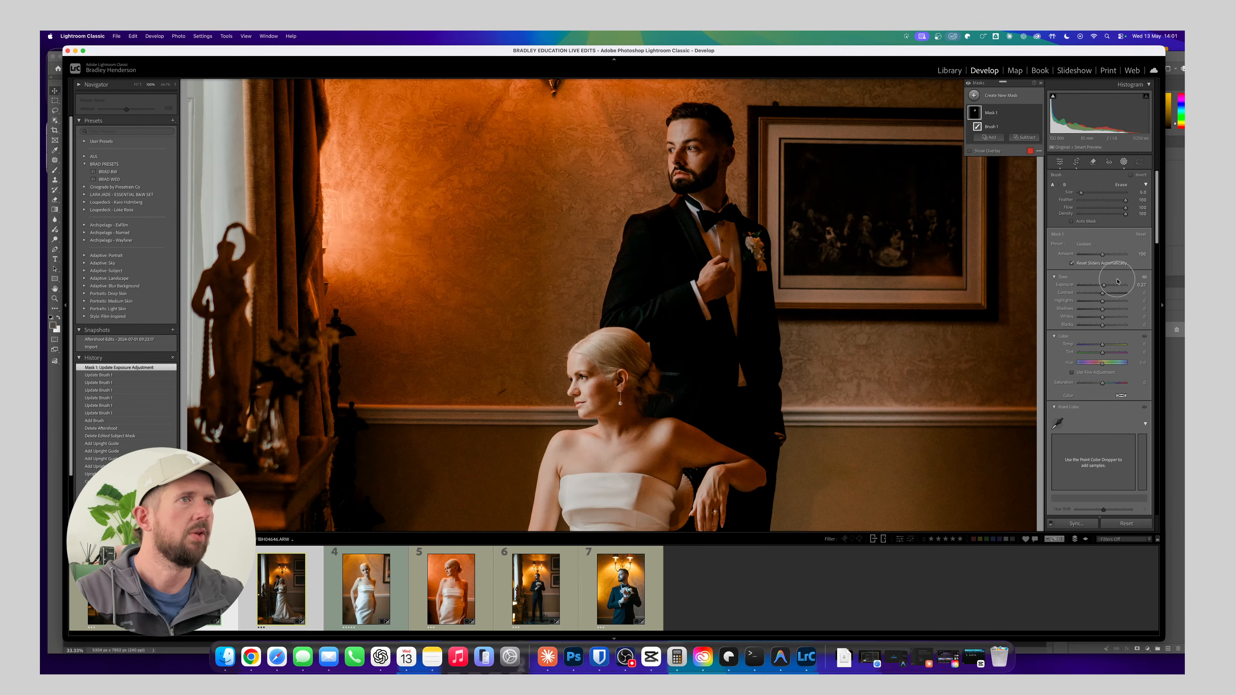
Rotate the couple photo's crop slightly to straighten it, and apply the new crop angle
{"action": "left_click_drag", "start_coordinate": [686, 322], "coordinate": [671, 163]}
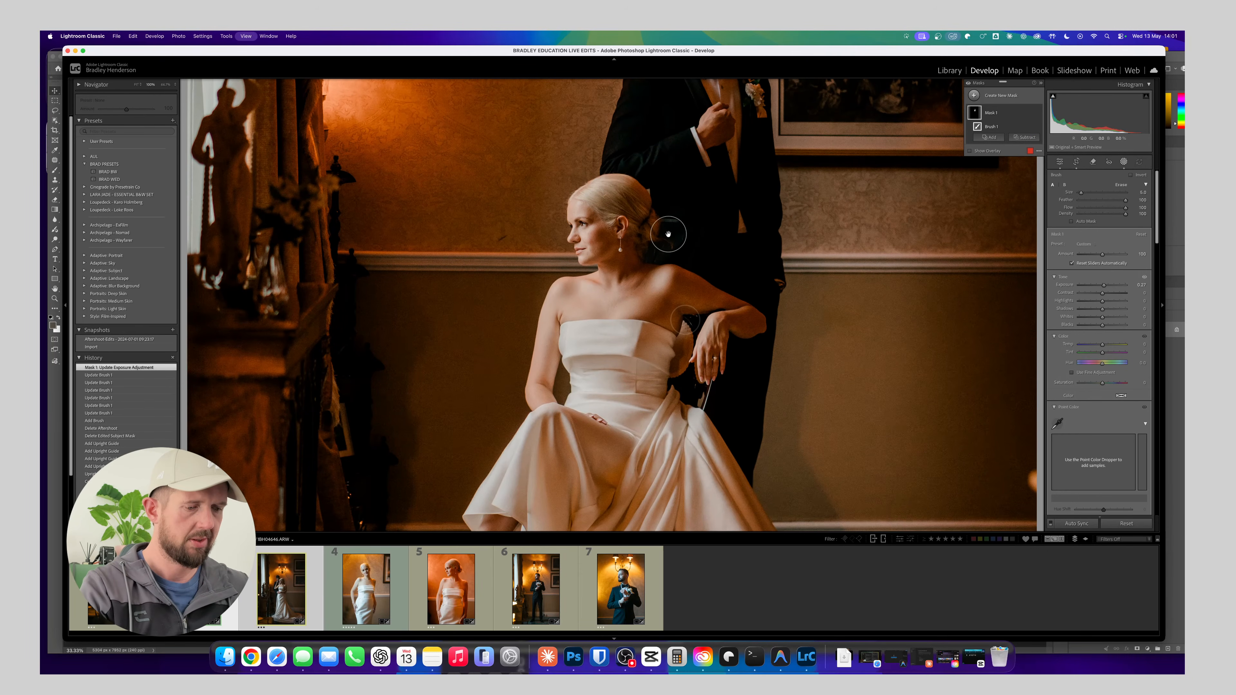
{"action": "key", "text": "super+minus"}
{"action": "key", "text": "super+minus"}
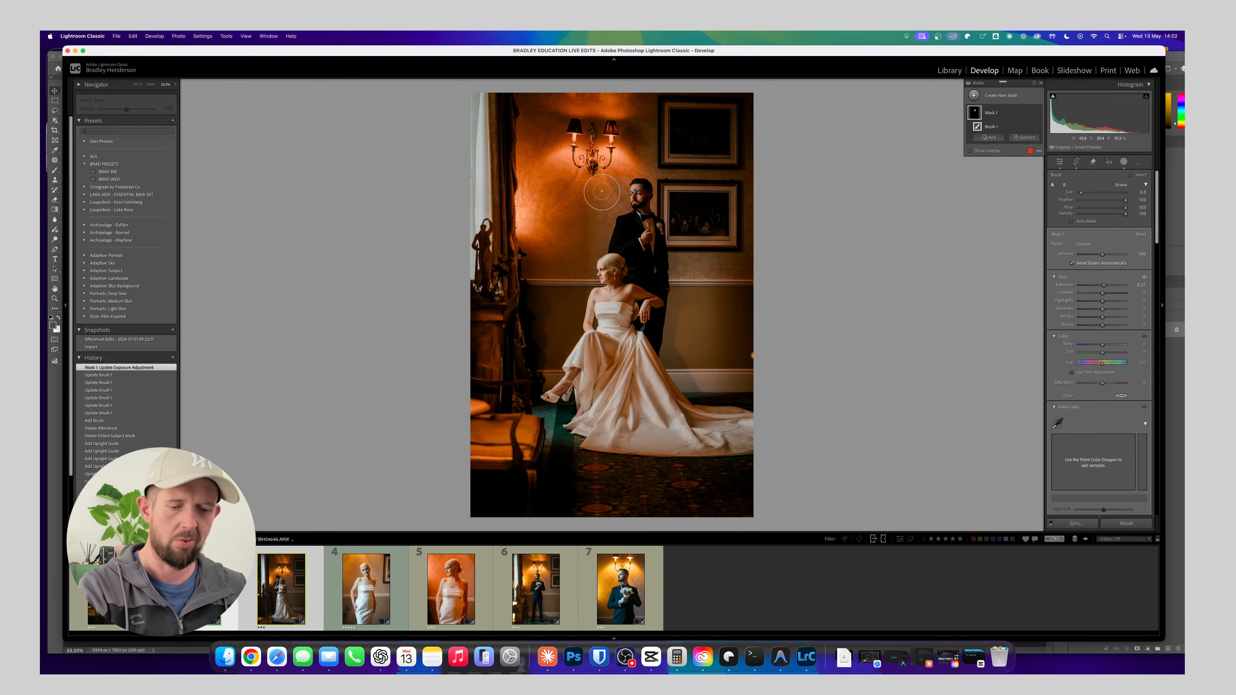
{"action": "key", "text": "r"}
{"action": "left_click_drag", "start_coordinate": [839, 287], "coordinate": [842, 282]}
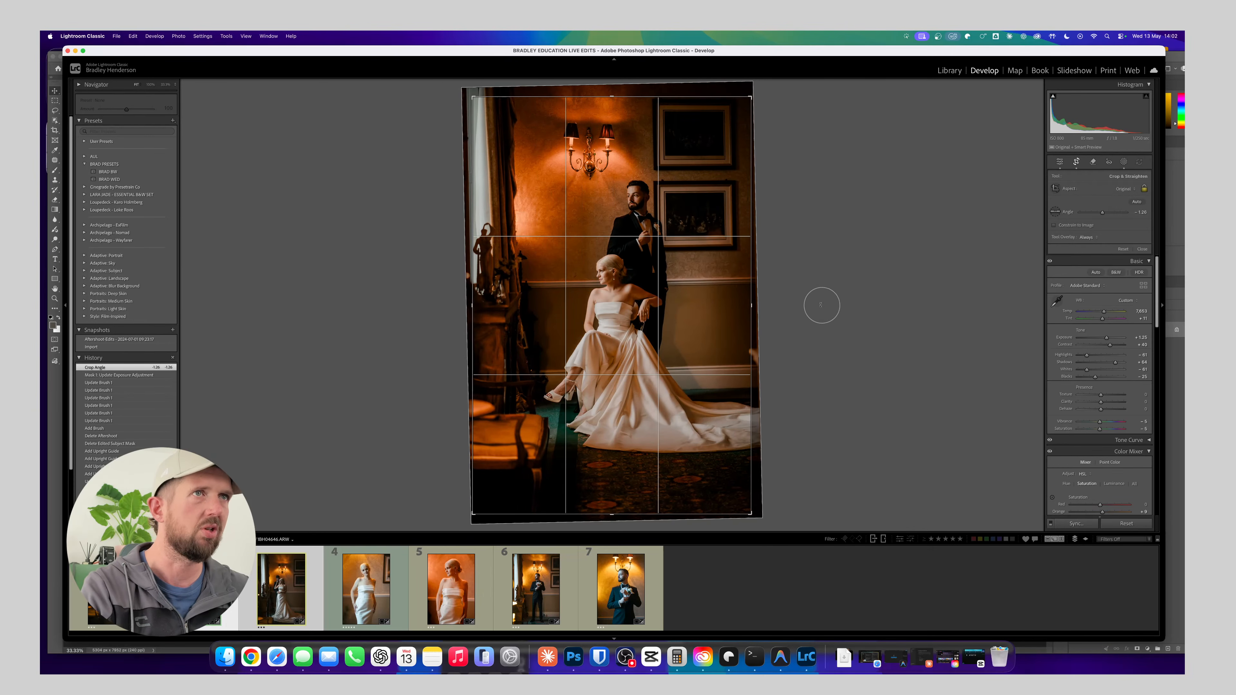
{"action": "key", "text": "d"}
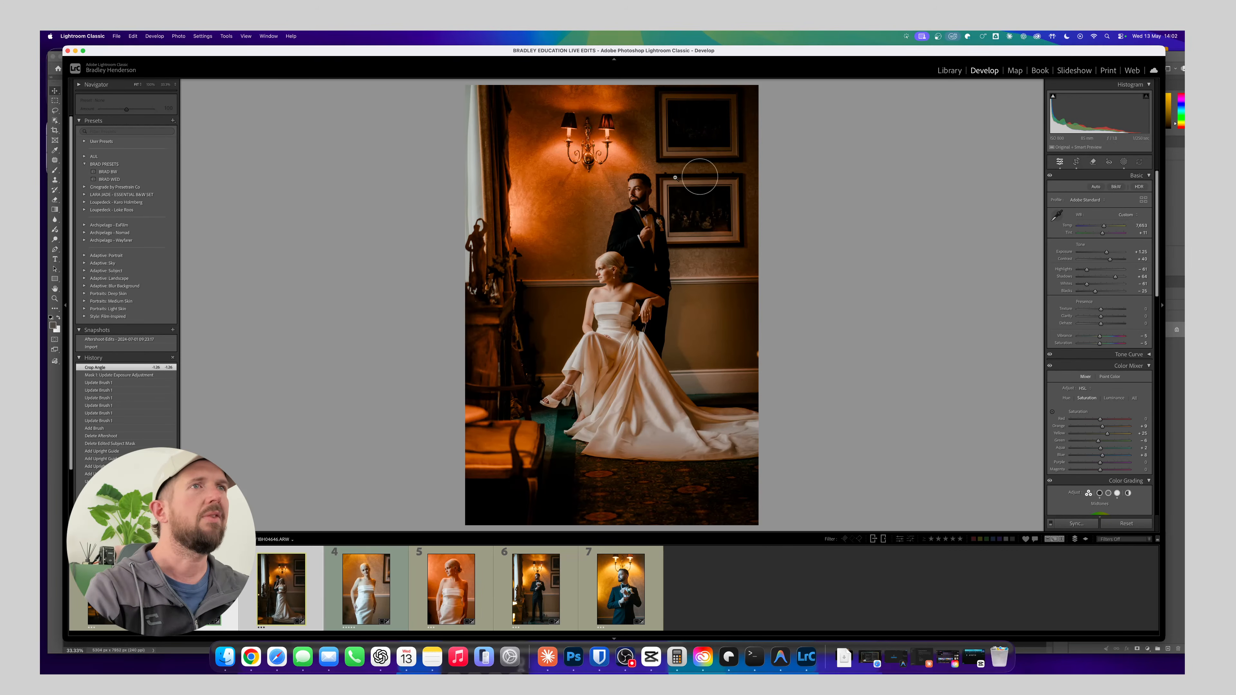
Send the couple photo to Photoshop for editing and collapse the actions list covering the canvas
{"action": "right_click", "coordinate": [649, 232]}
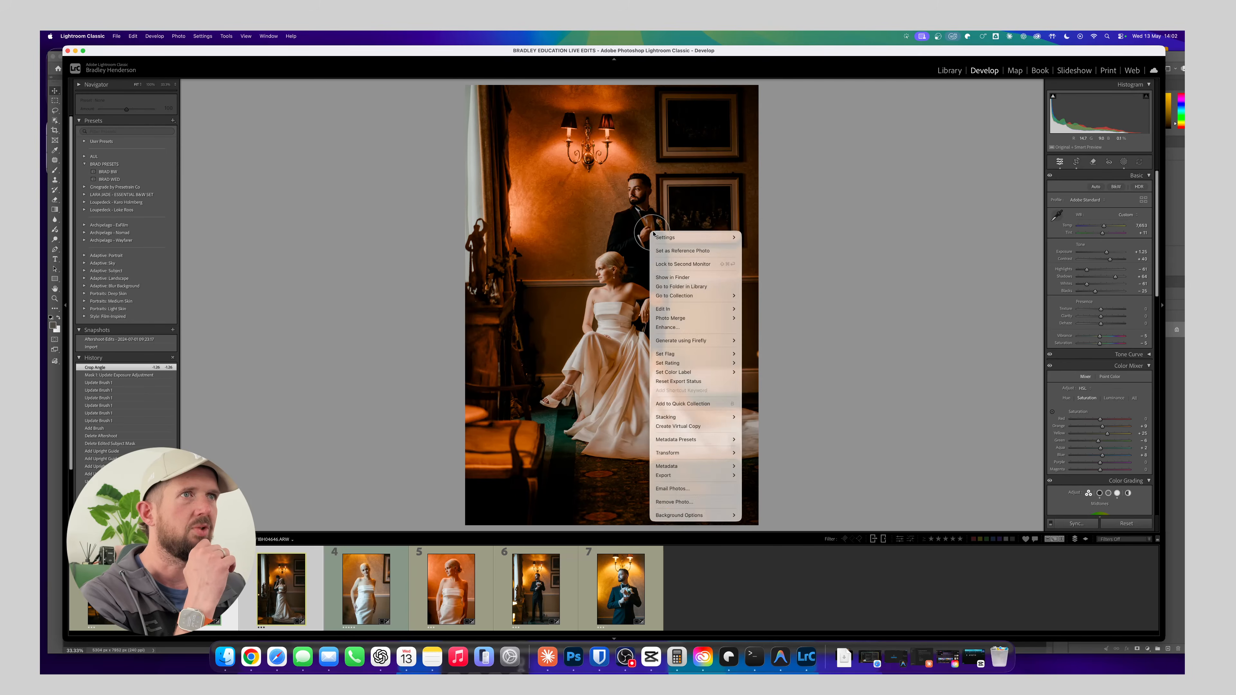
{"action": "mouse_move", "coordinate": [715, 309]}
{"action": "left_click", "coordinate": [779, 310]}
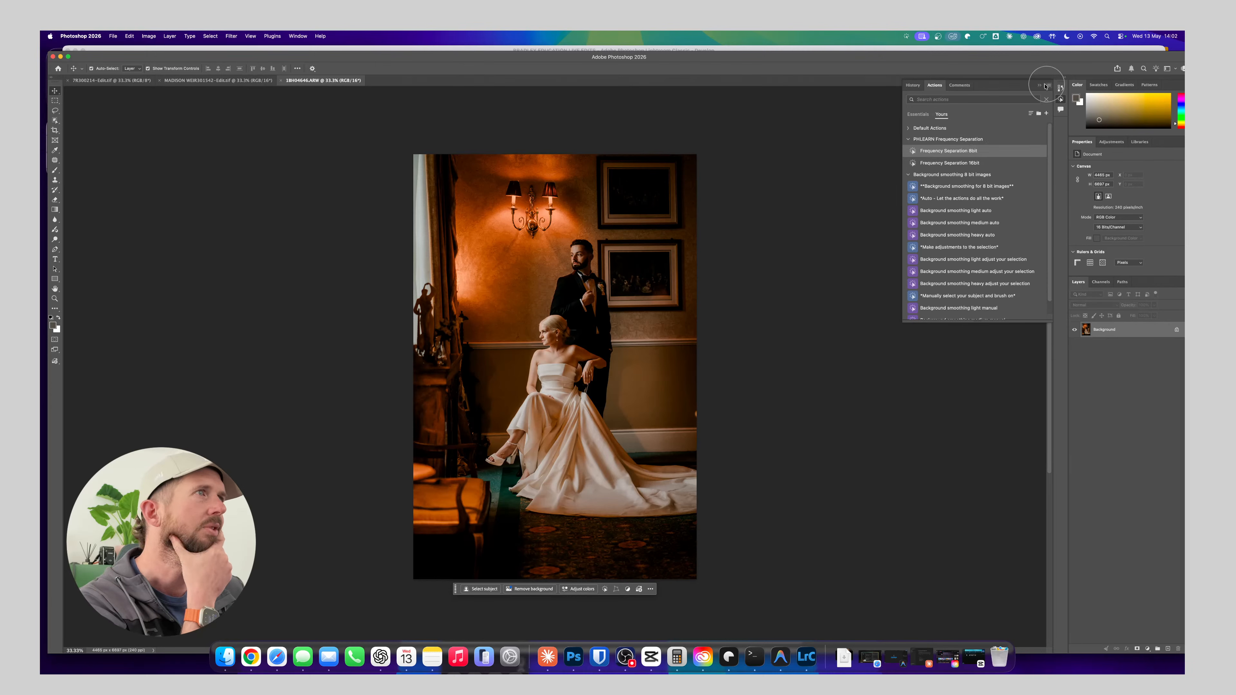
{"action": "left_click", "coordinate": [1042, 87]}
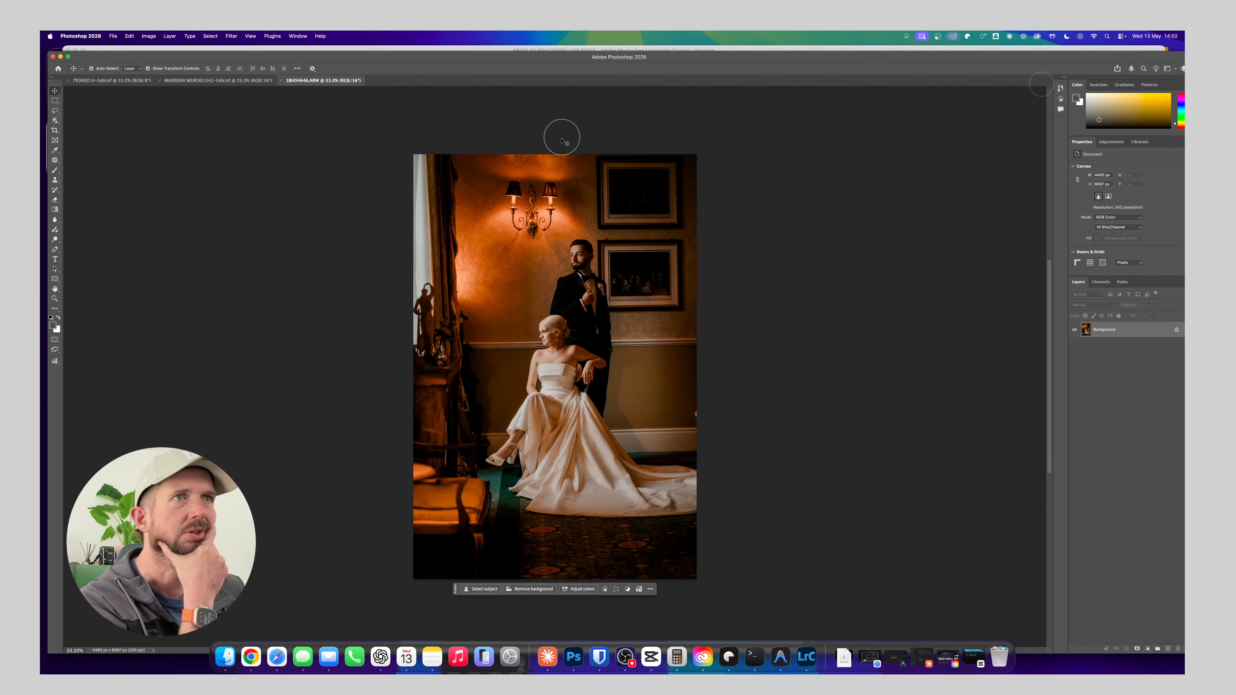
Outline the wall light's left lampshade and arm with the Lasso tool, and copy the selection to a new layer
{"action": "key", "text": "z"}
{"action": "left_click_drag", "start_coordinate": [486, 208], "coordinate": [594, 366]}
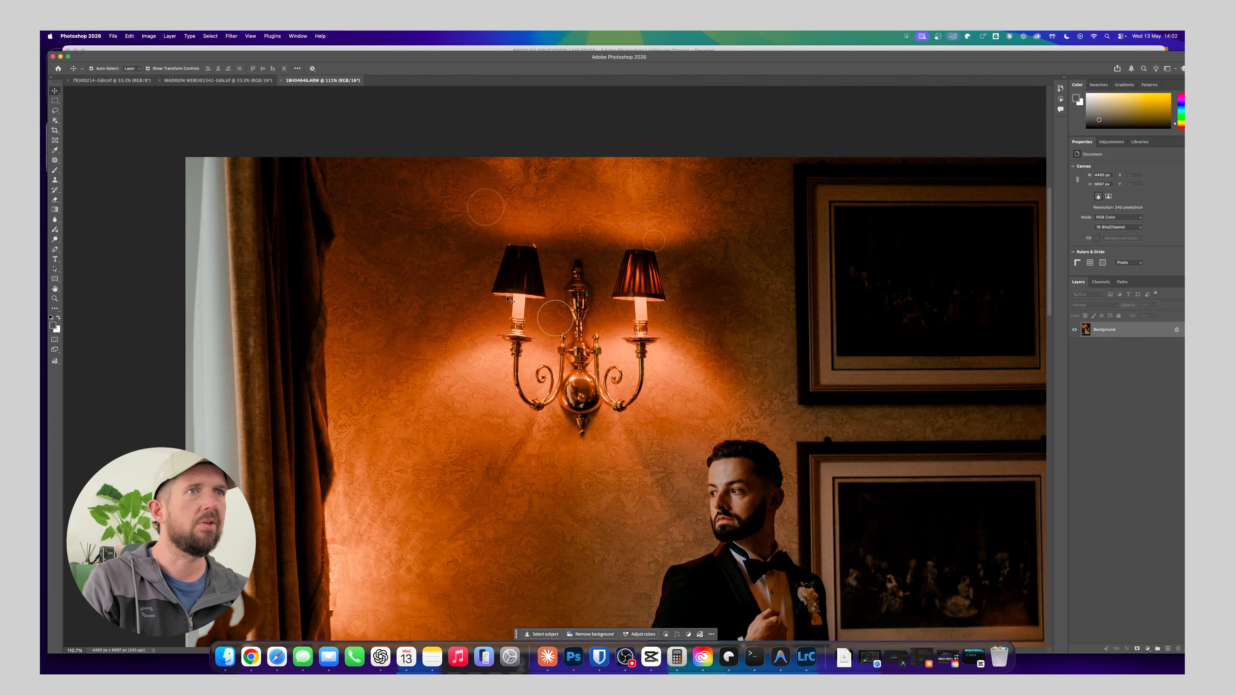
{"action": "left_click", "coordinate": [55, 111]}
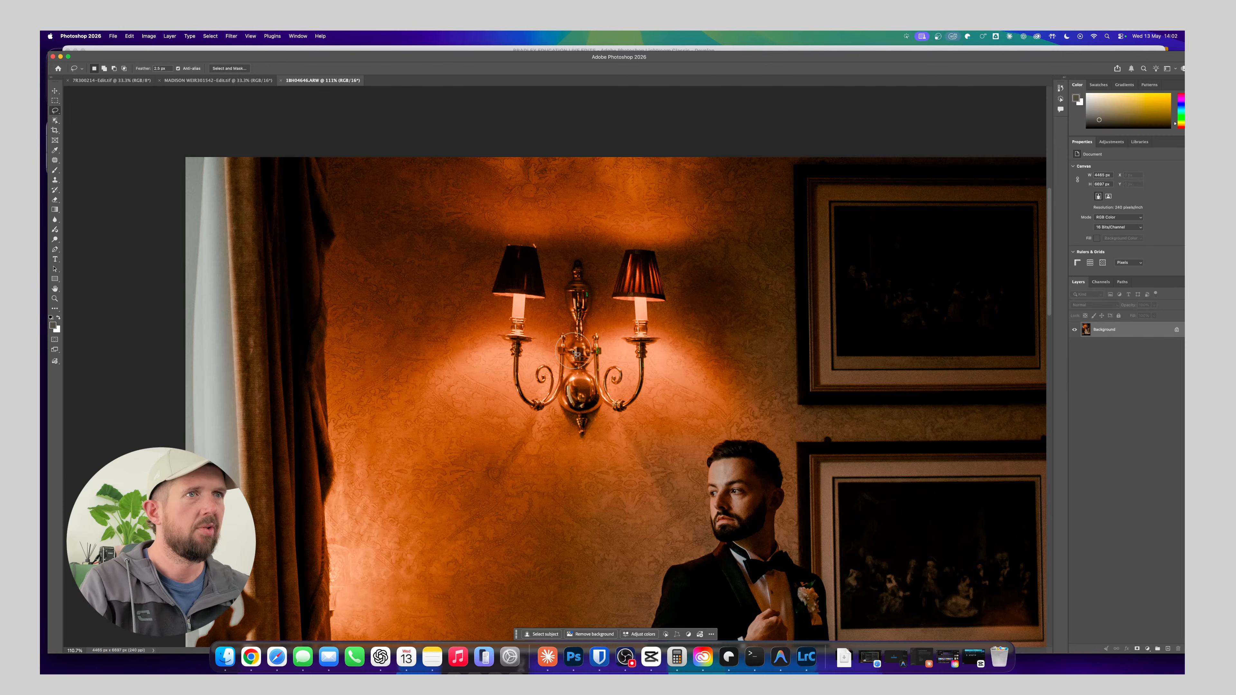
{"action": "mouse_move", "coordinate": [575, 352]}
{"action": "left_mouse_down"}
{"action": "mouse_move", "coordinate": [567, 325]}
{"action": "mouse_move", "coordinate": [553, 327]}
{"action": "mouse_move", "coordinate": [545, 358]}
{"action": "mouse_move", "coordinate": [553, 292]}
{"action": "mouse_move", "coordinate": [535, 234]}
{"action": "mouse_move", "coordinate": [486, 272]}
{"action": "mouse_move", "coordinate": [499, 320]}
{"action": "left_mouse_up"}
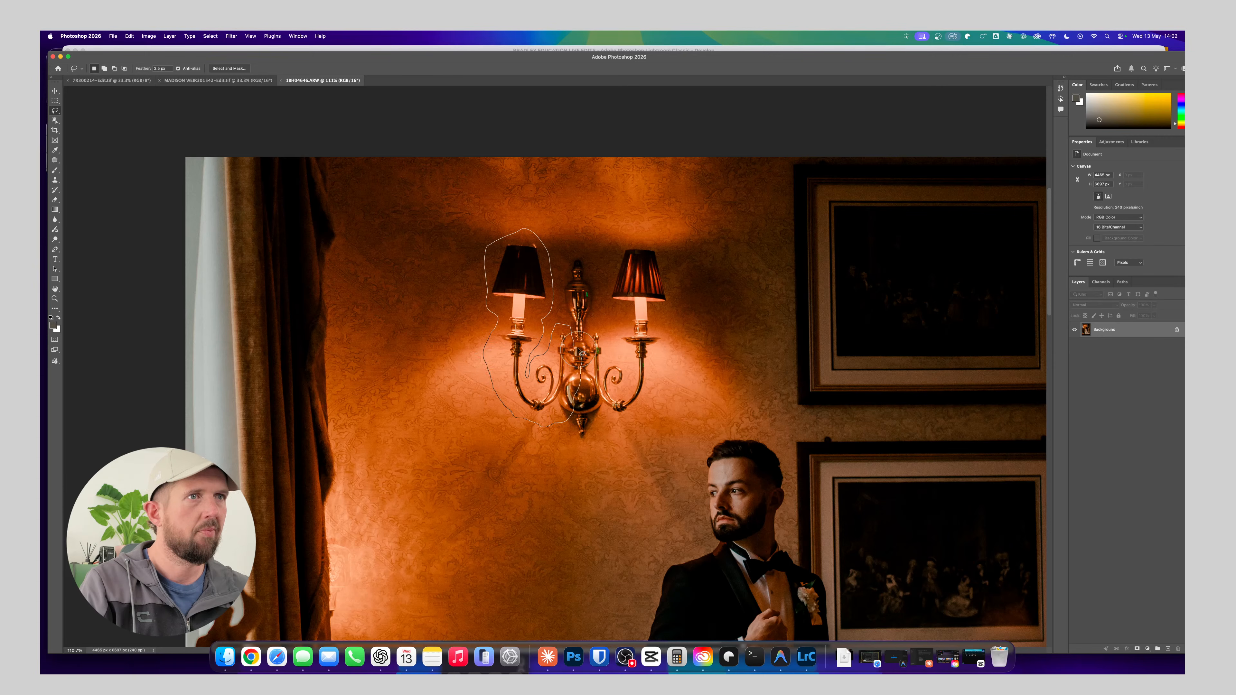
{"action": "left_click_drag", "start_coordinate": [580, 352], "coordinate": [578, 352]}
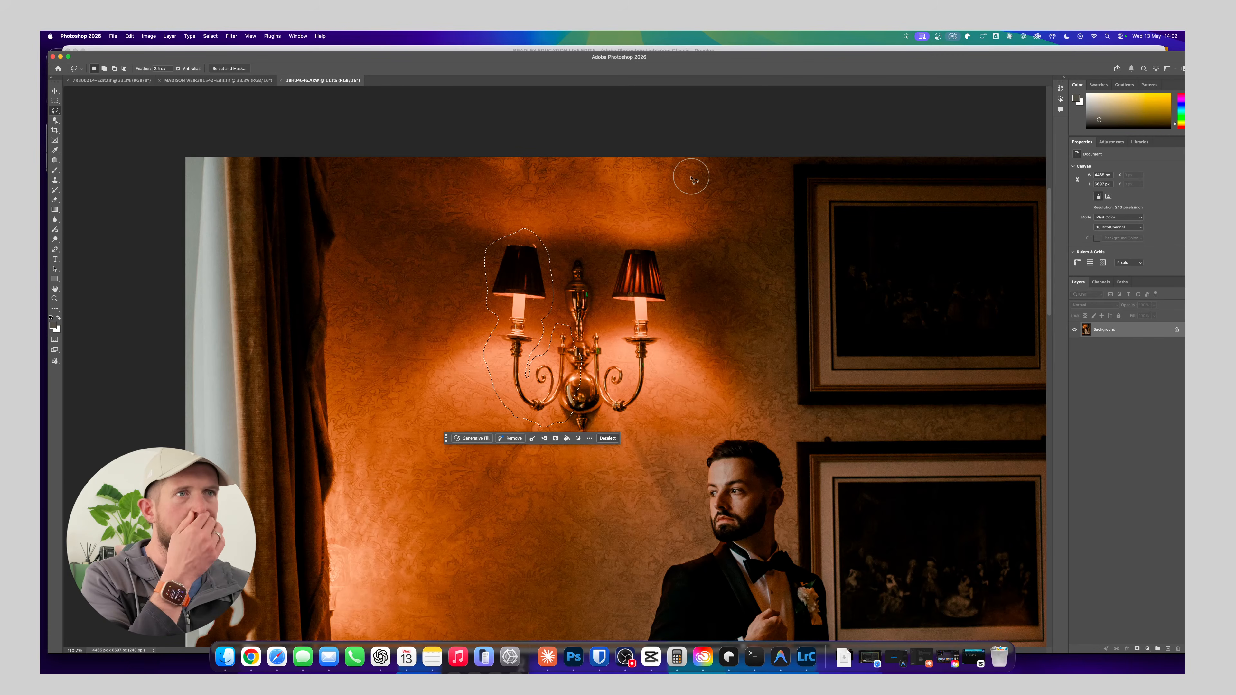
{"action": "key", "text": "super+j"}
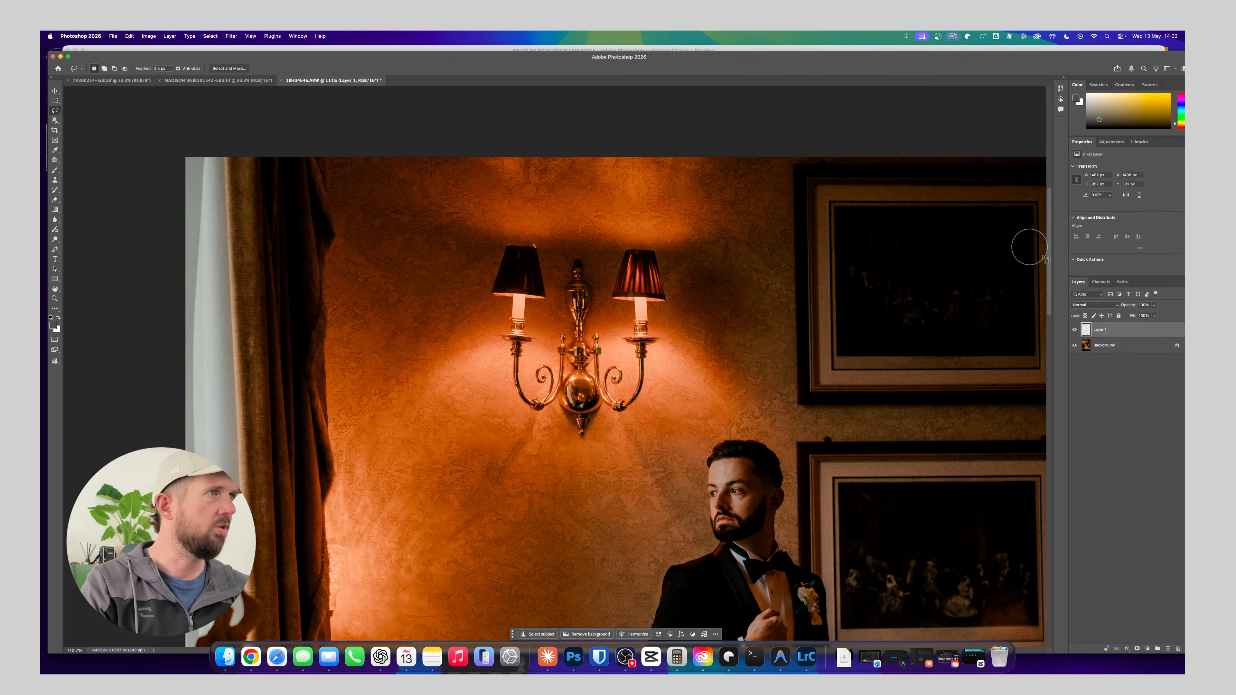
{"action": "left_click", "coordinate": [234, 34]}
{"action": "mouse_move", "coordinate": [253, 147]}
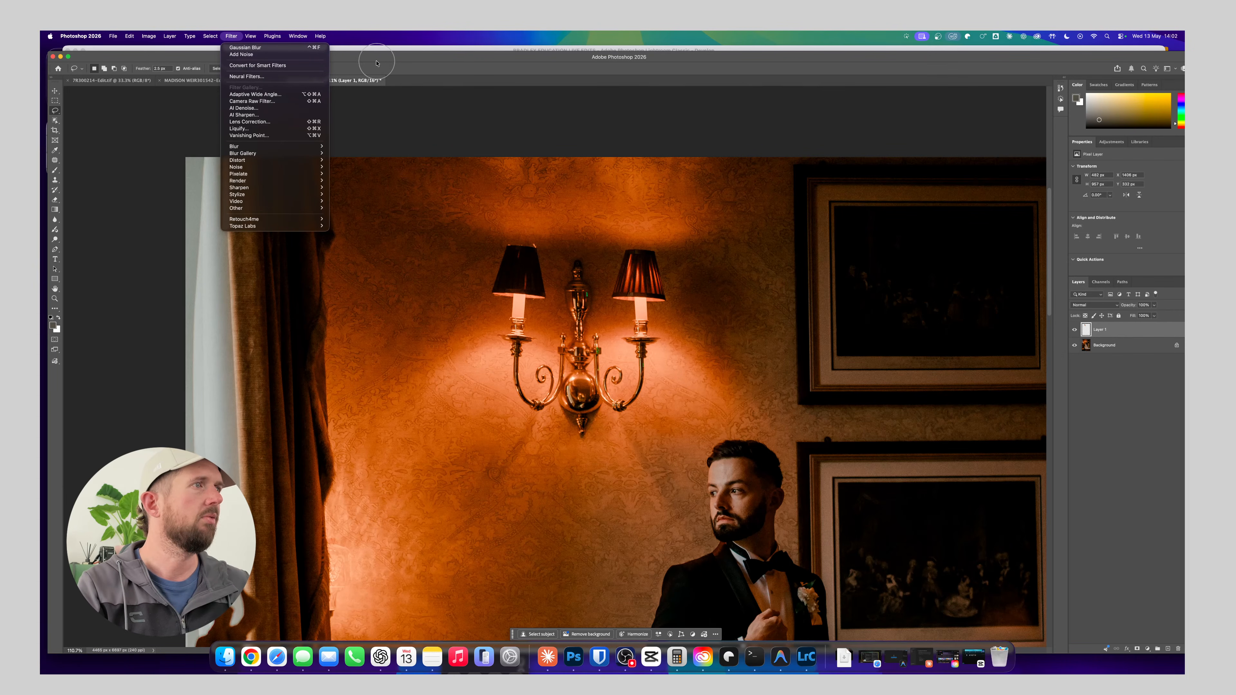
{"action": "left_click", "coordinate": [404, 59]}
{"action": "left_click", "coordinate": [210, 36]}
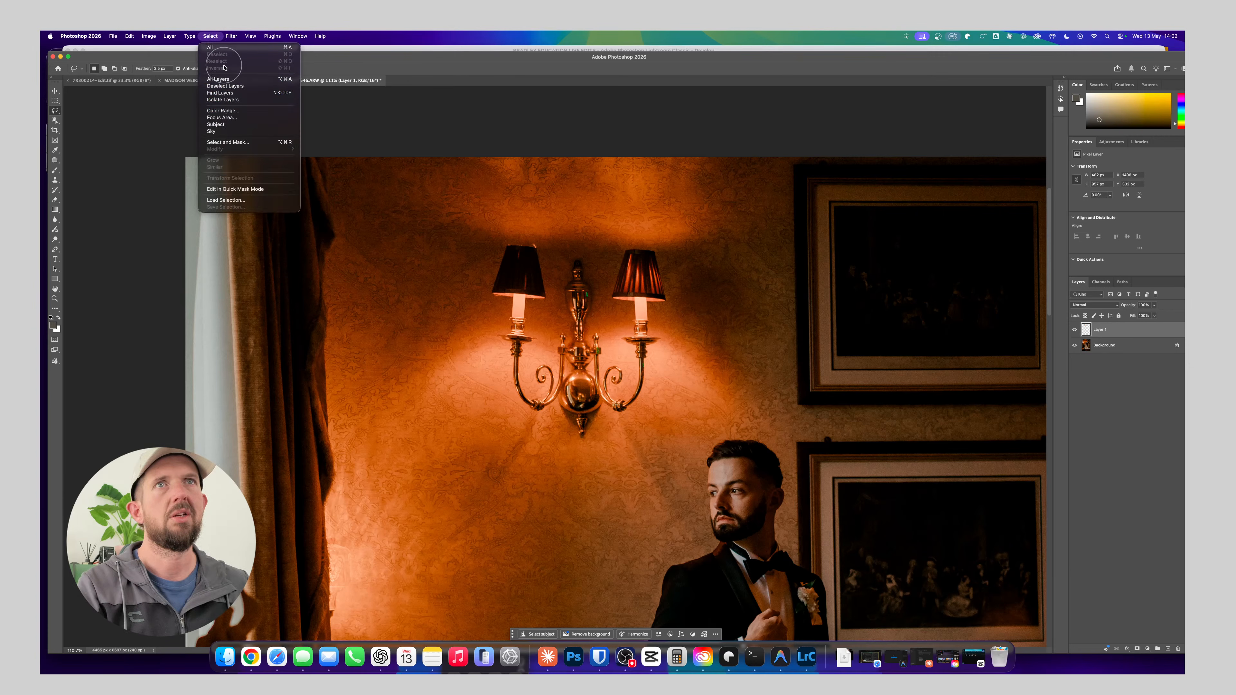
{"action": "left_click", "coordinate": [504, 259]}
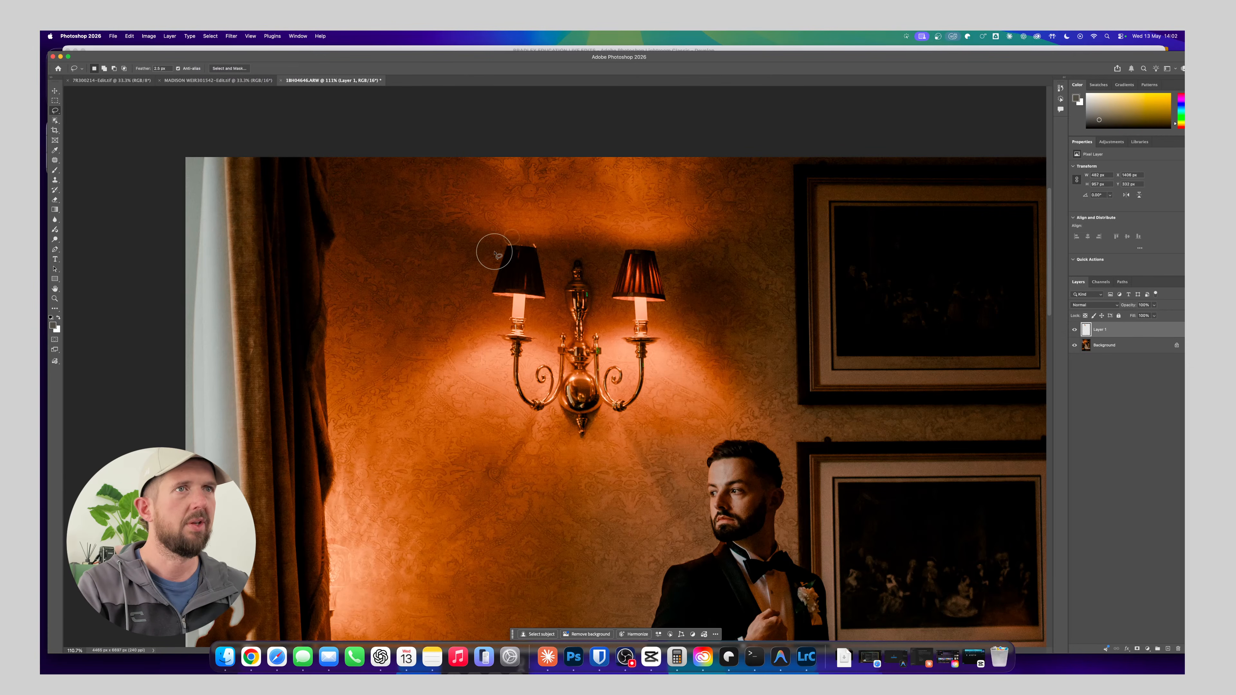
Lasso the wall light's left lampshade and arm again, and run Generative Fill on it with Firefly and an empty prompt
{"action": "mouse_move", "coordinate": [497, 242]}
{"action": "left_mouse_down"}
{"action": "mouse_move", "coordinate": [482, 303]}
{"action": "mouse_move", "coordinate": [495, 308]}
{"action": "mouse_move", "coordinate": [489, 344]}
{"action": "left_mouse_up"}
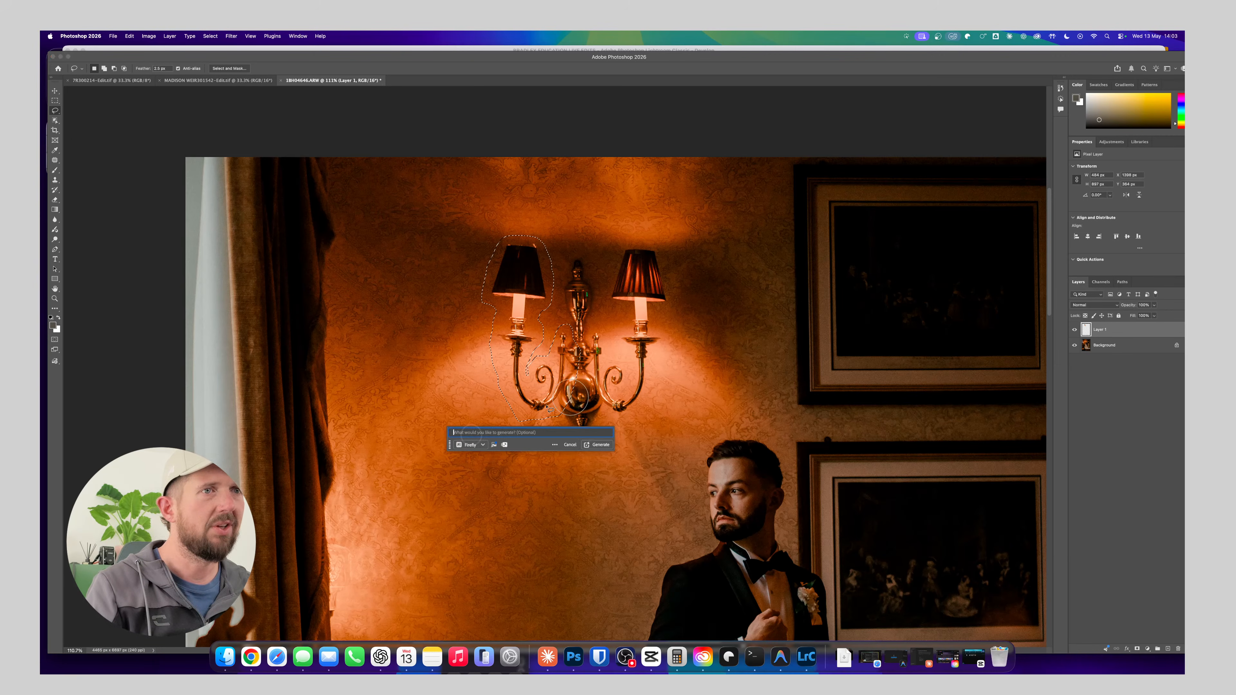
{"action": "left_click", "coordinate": [586, 445]}
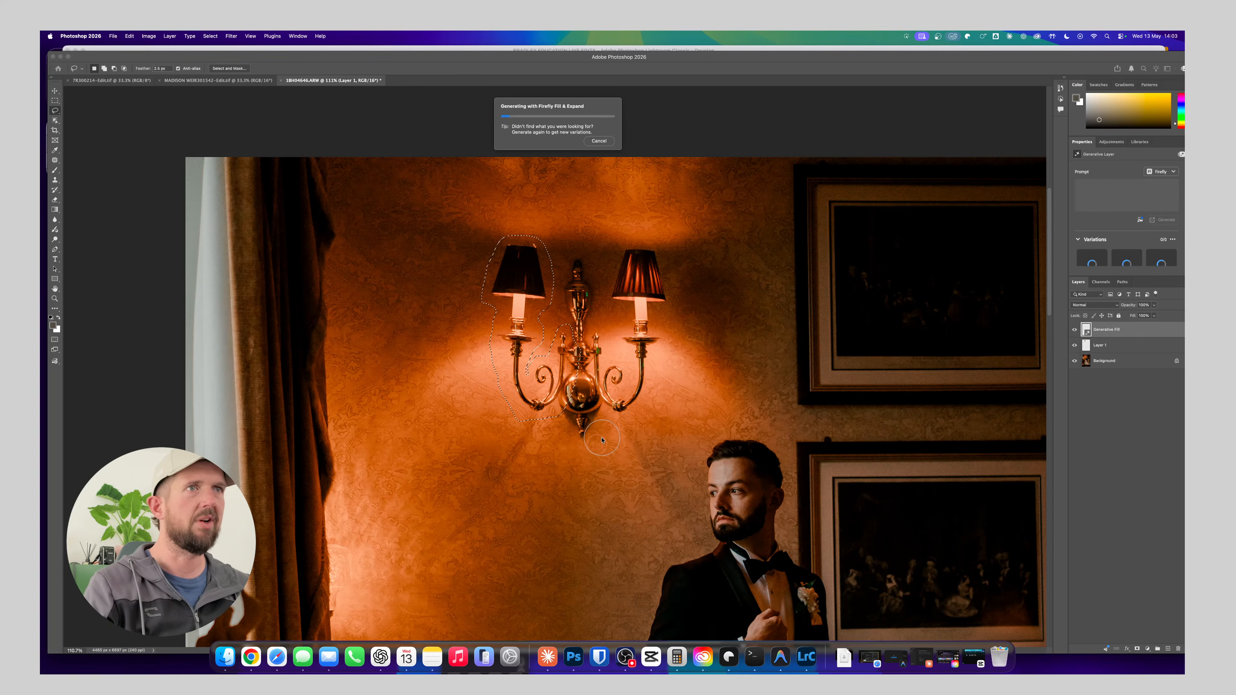
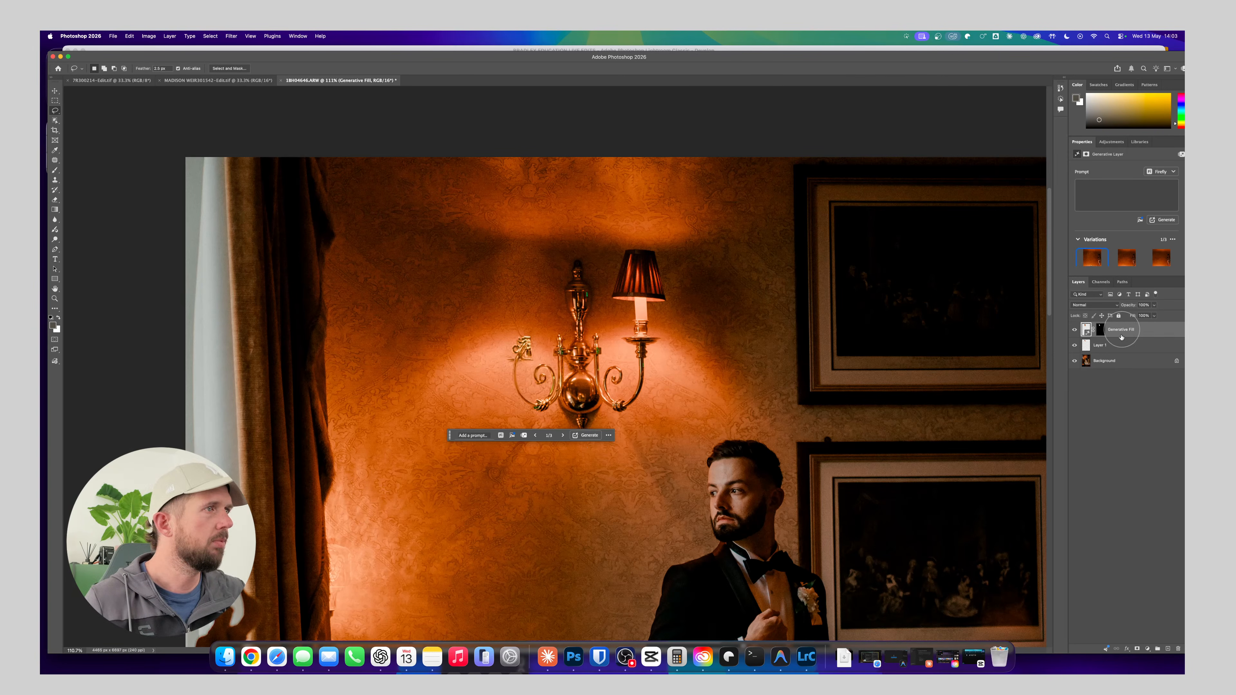
Place the Generative Fill layer beneath Layer 1, hide Layer 1, and merge the fill with the Background
{"action": "left_click_drag", "start_coordinate": [1122, 337], "coordinate": [1123, 351]}
{"action": "left_click", "coordinate": [1075, 330]}
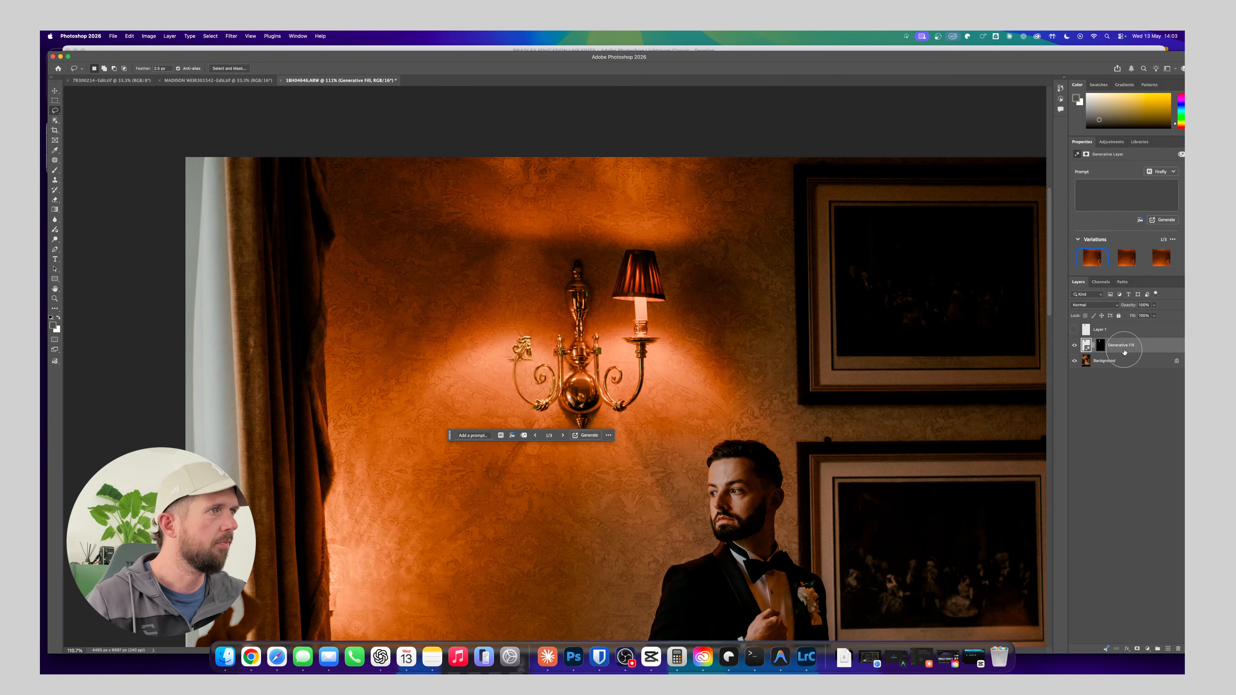
{"action": "left_click", "coordinate": [1138, 363], "text": "shift"}
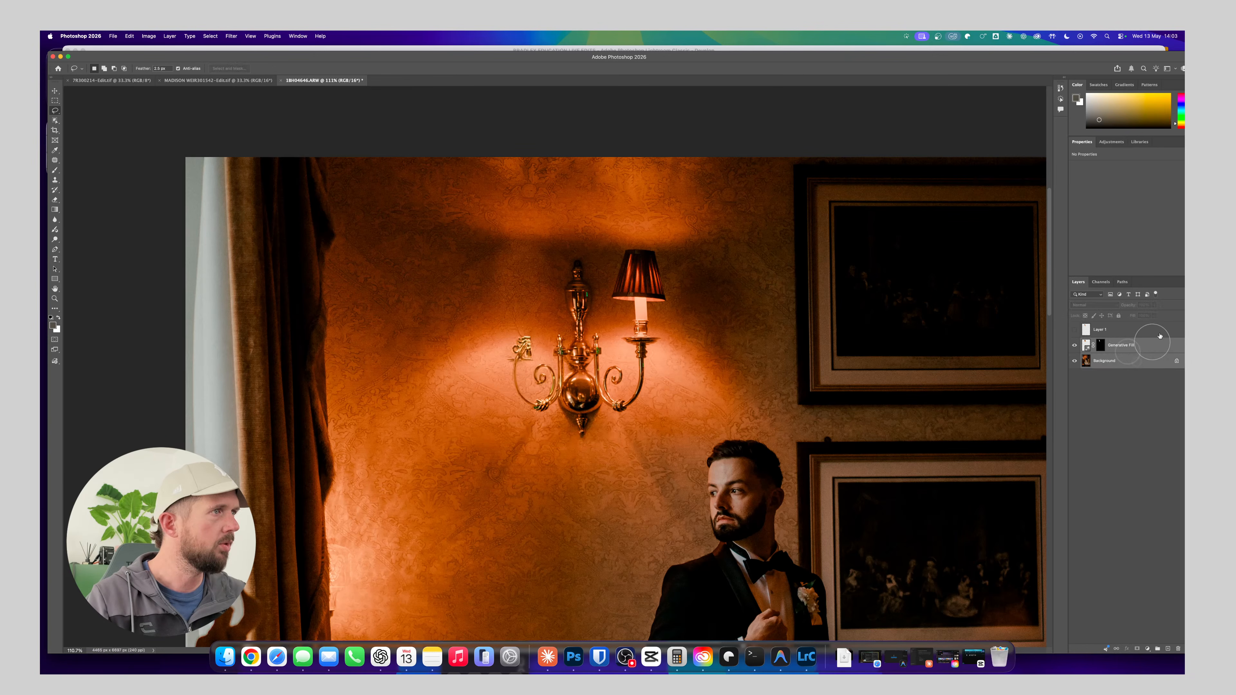
{"action": "left_click_drag", "start_coordinate": [1045, 58], "coordinate": [1025, 55]}
{"action": "left_click", "coordinate": [1167, 280]}
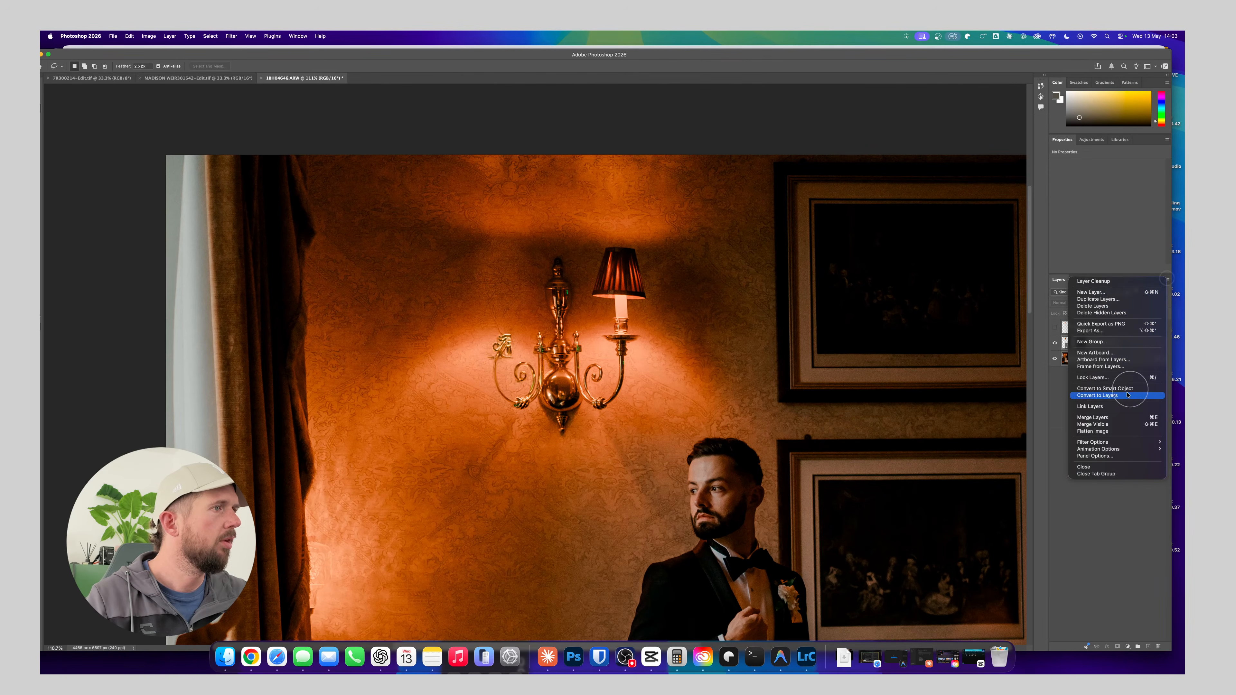
{"action": "left_click", "coordinate": [1111, 415]}
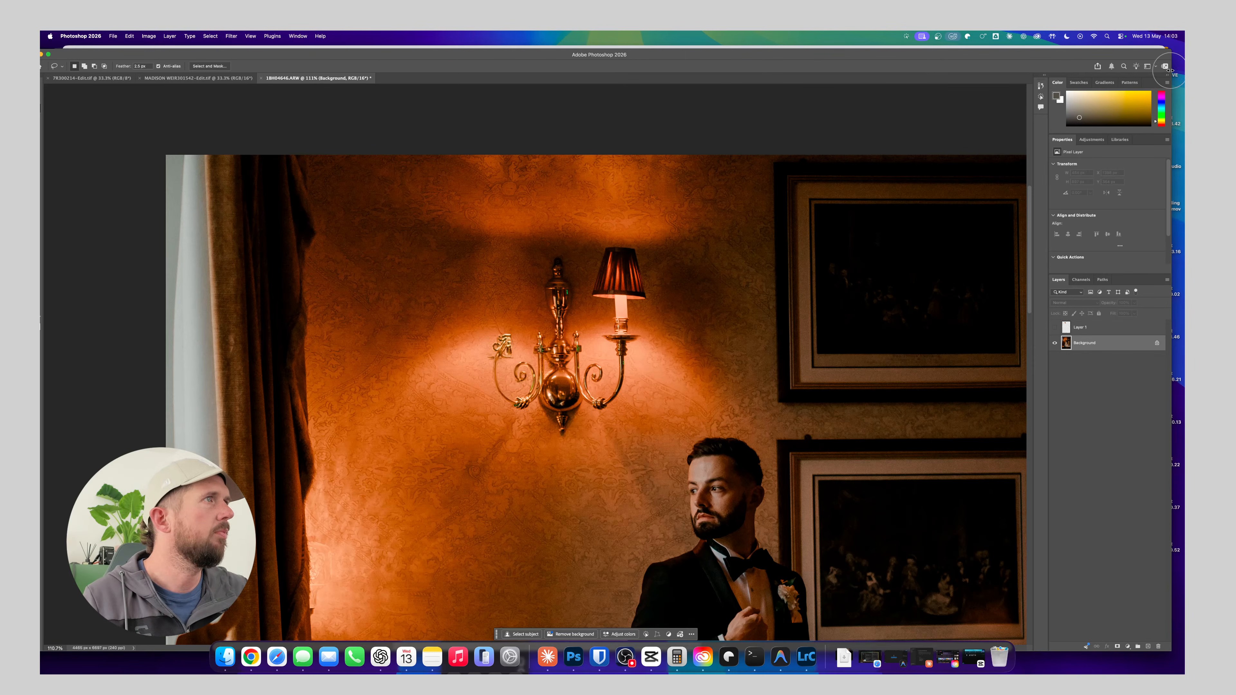
{"action": "left_click_drag", "start_coordinate": [1170, 70], "coordinate": [1141, 71]}
{"action": "left_click_drag", "start_coordinate": [896, 56], "coordinate": [926, 56]}
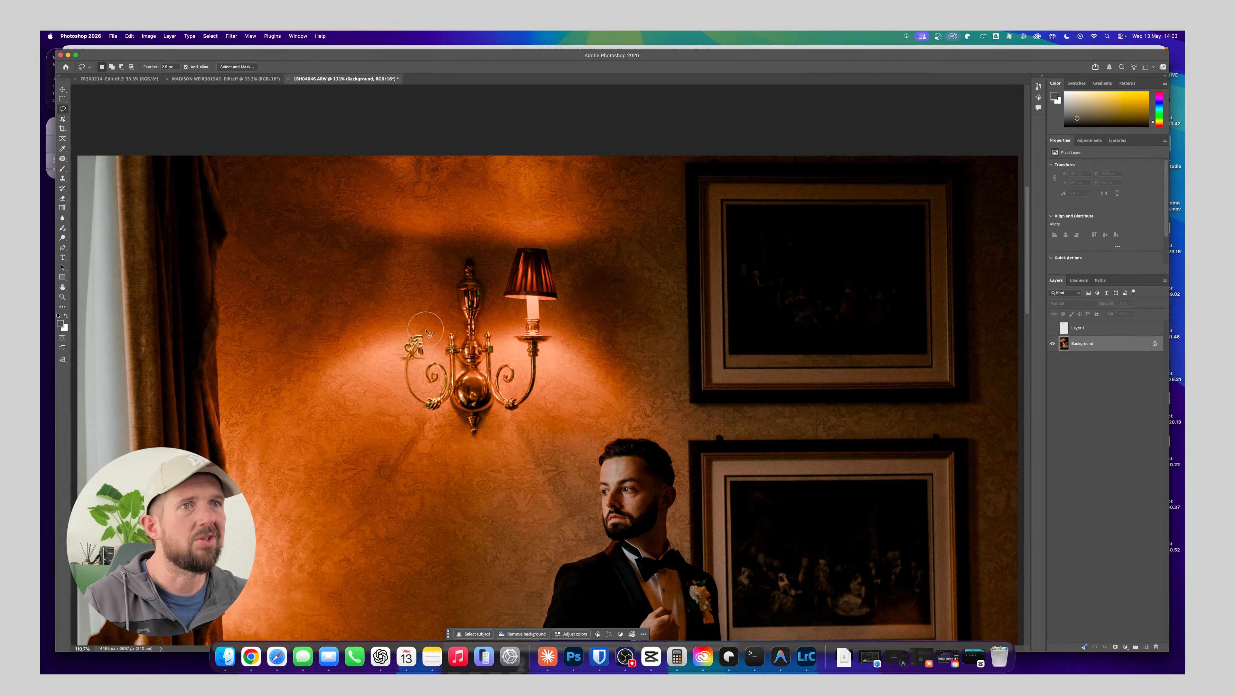
Lasso the remaining left arm of the wall light on the Background, fill the selection to remove it, and deselect
{"action": "left_click_drag", "start_coordinate": [426, 332], "coordinate": [404, 336]}
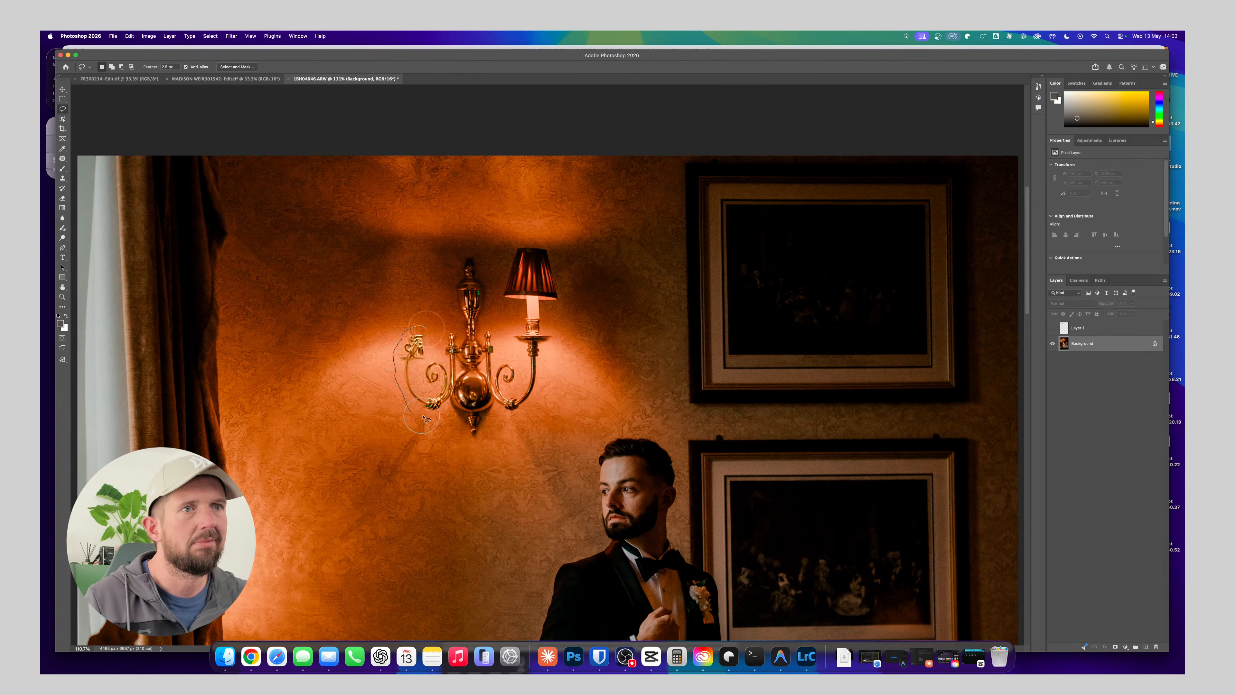
{"action": "left_click_drag", "start_coordinate": [468, 349], "coordinate": [430, 333]}
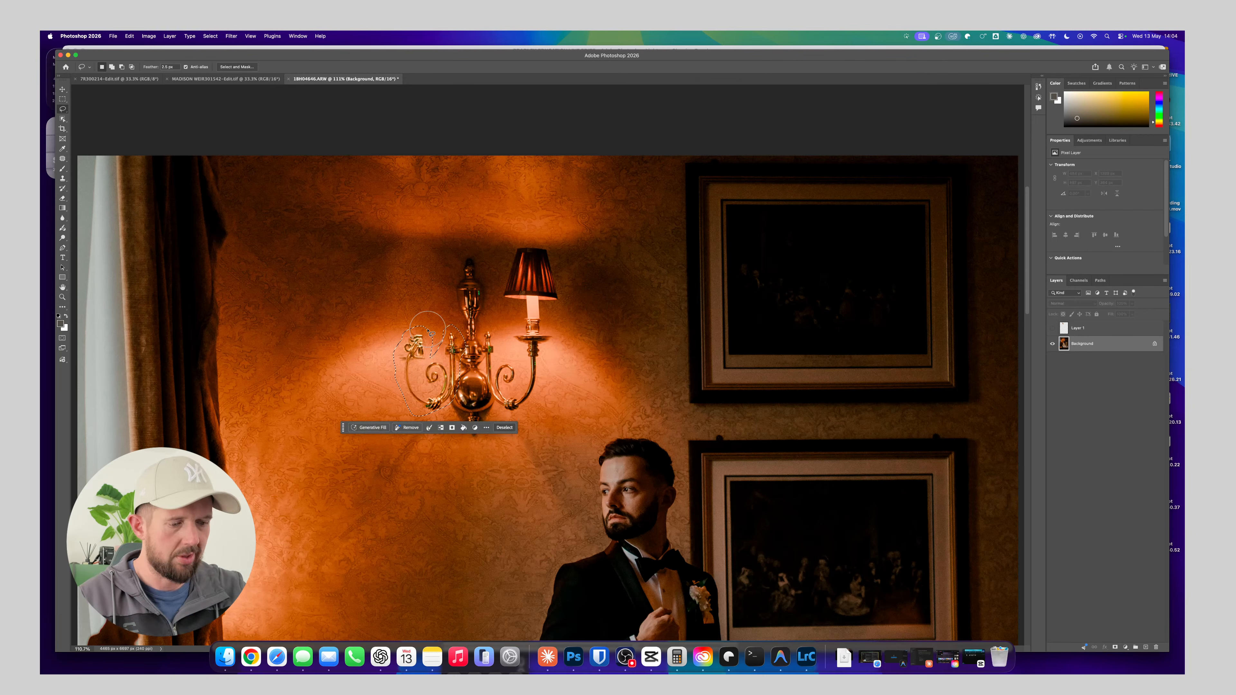
{"action": "key", "text": "shift+BackSpace"}
{"action": "key", "text": "Return"}
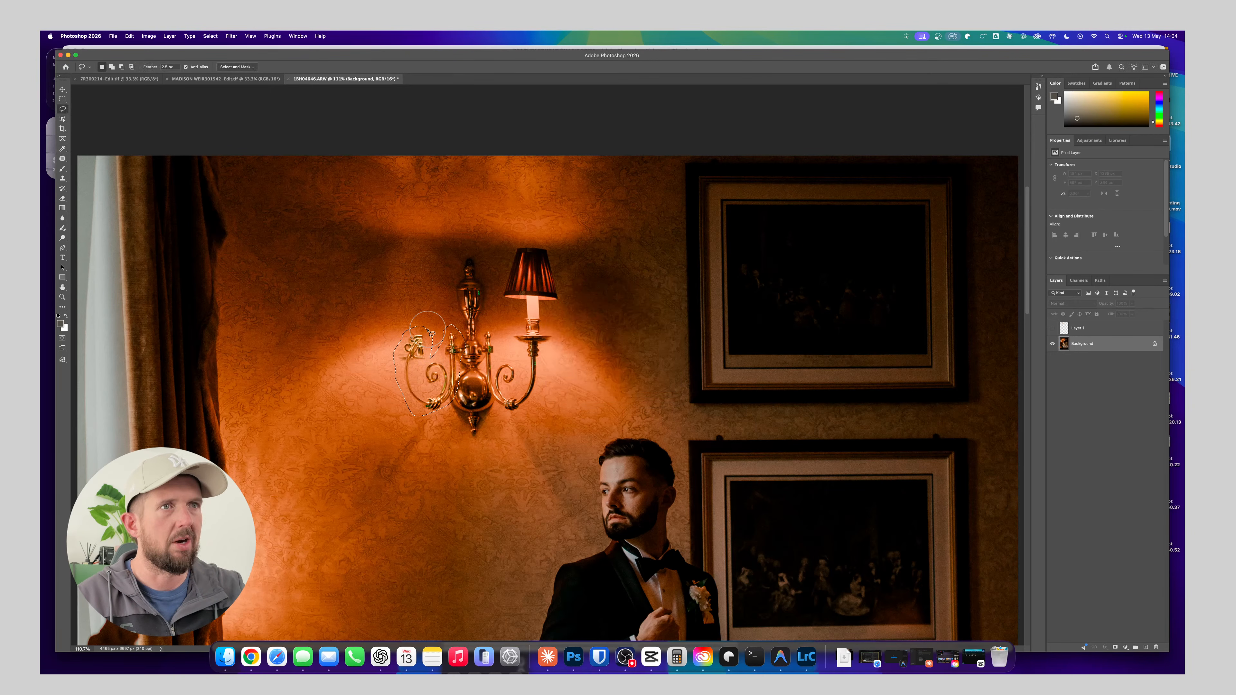
{"action": "key", "text": "super+d"}
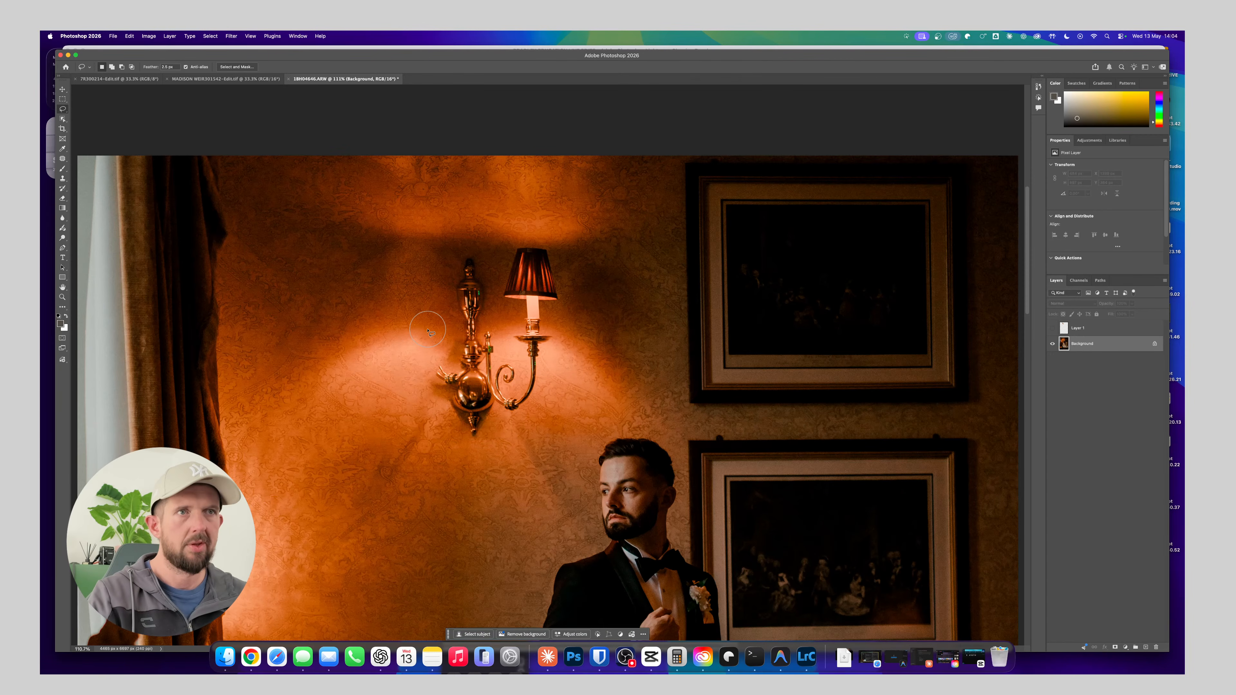
Show Layer 1, rotate the copied left lamp slightly counter-clockwise, and move it down slightly to line up with the wall light
{"action": "left_click", "coordinate": [1053, 328]}
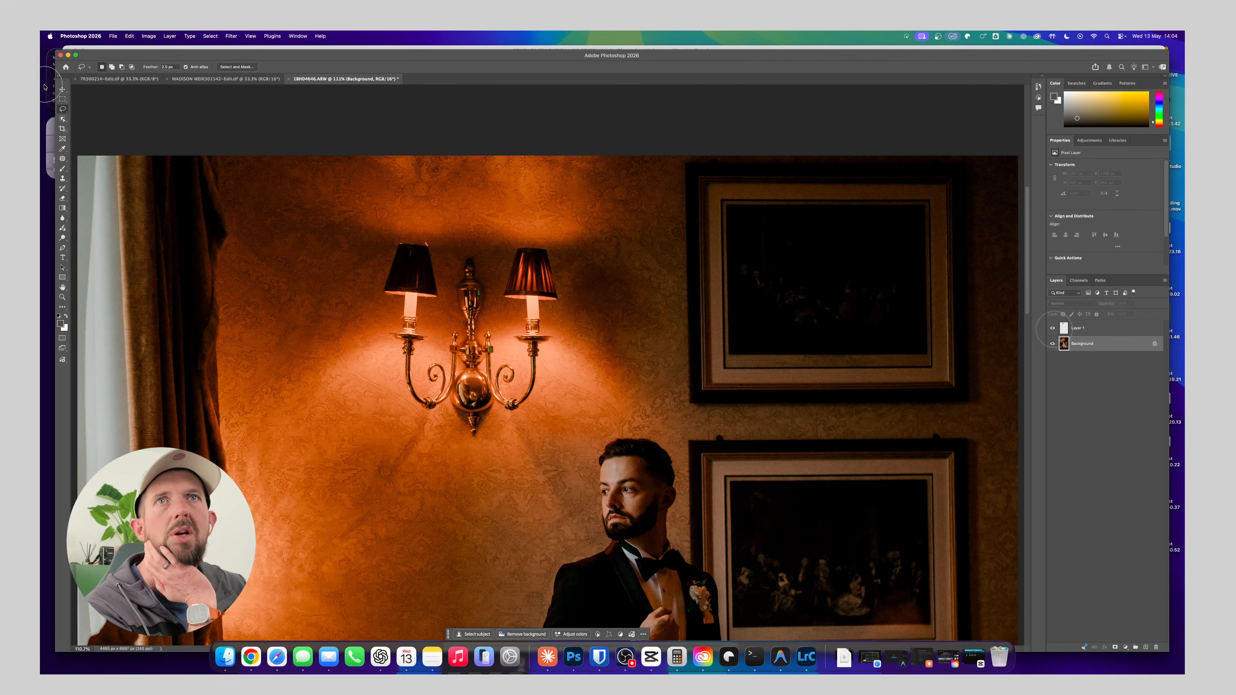
{"action": "left_click", "coordinate": [63, 90]}
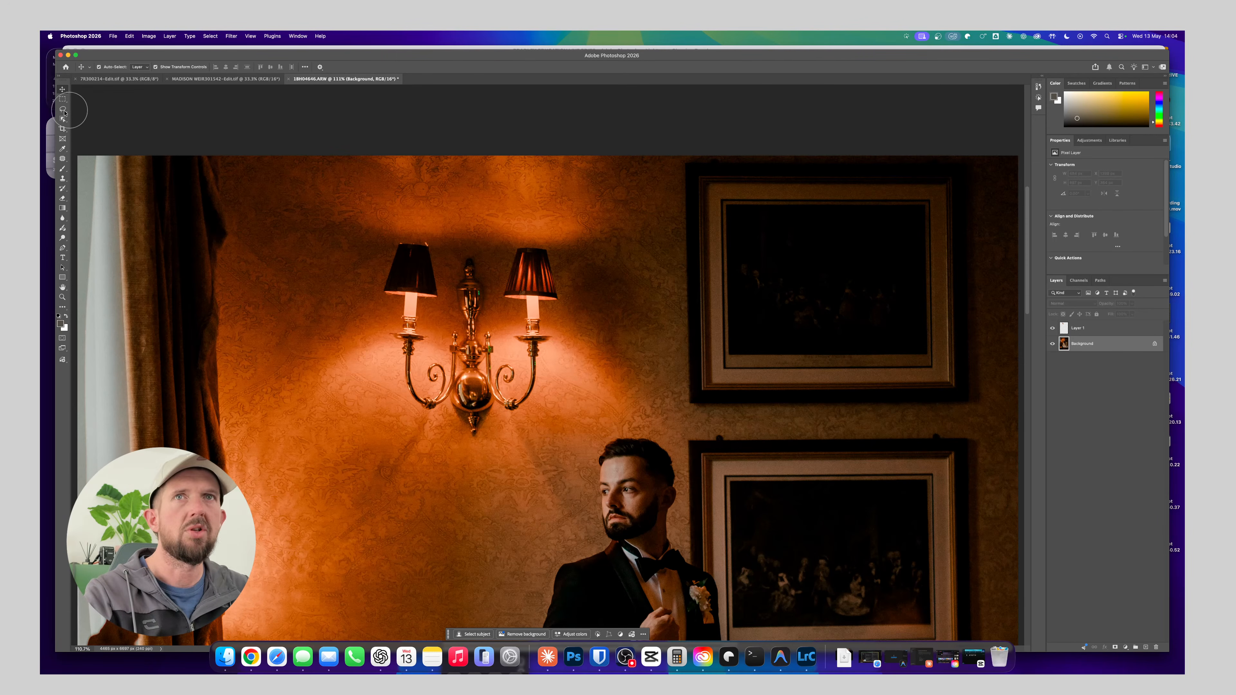
{"action": "left_click", "coordinate": [1083, 329]}
{"action": "key", "text": "super+t"}
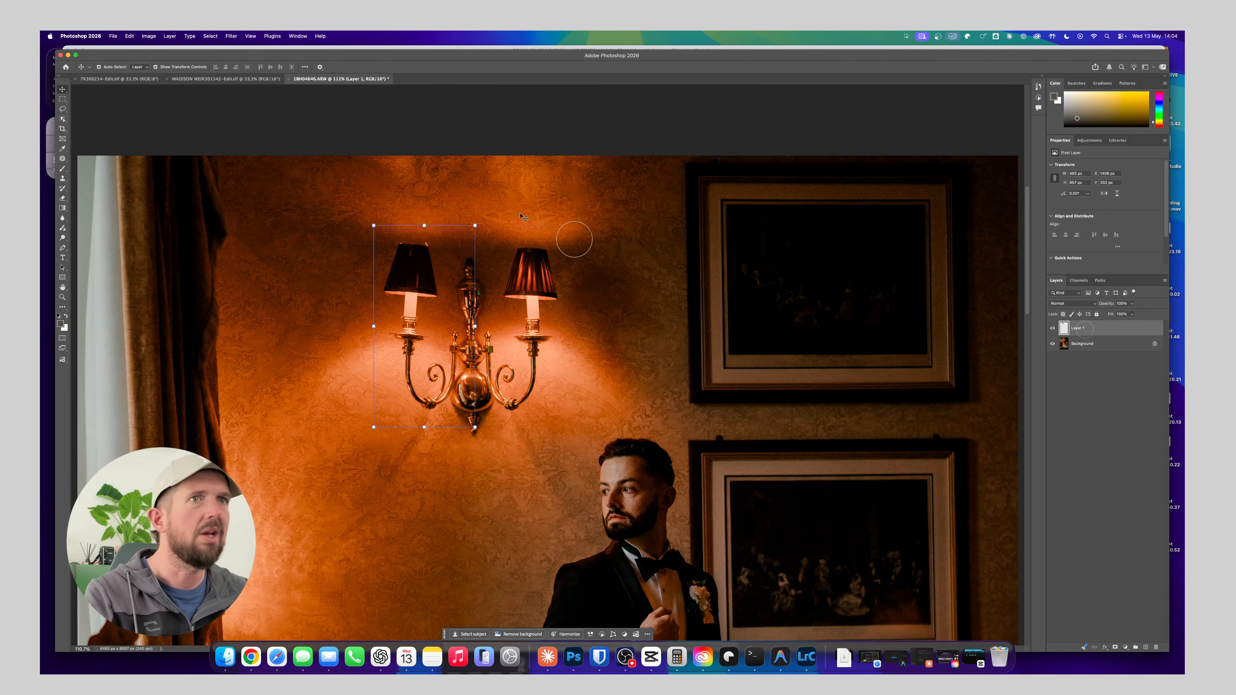
{"action": "left_click_drag", "start_coordinate": [366, 218], "coordinate": [360, 222]}
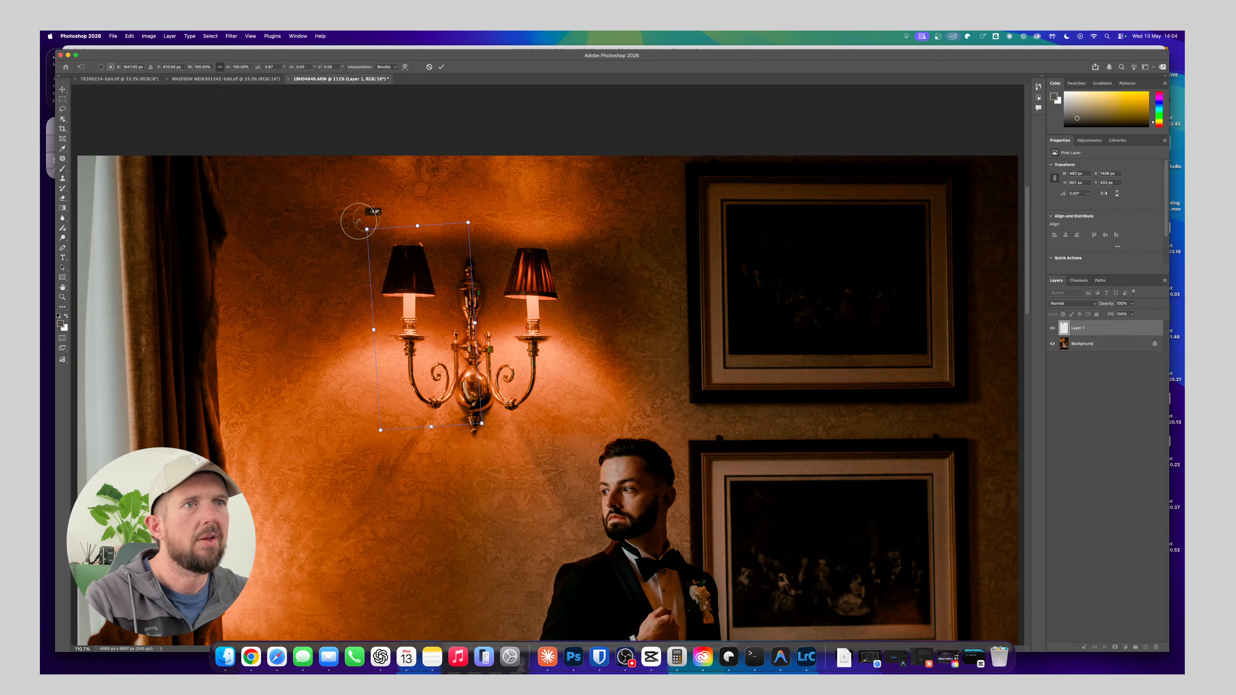
{"action": "left_click_drag", "start_coordinate": [430, 370], "coordinate": [430, 375]}
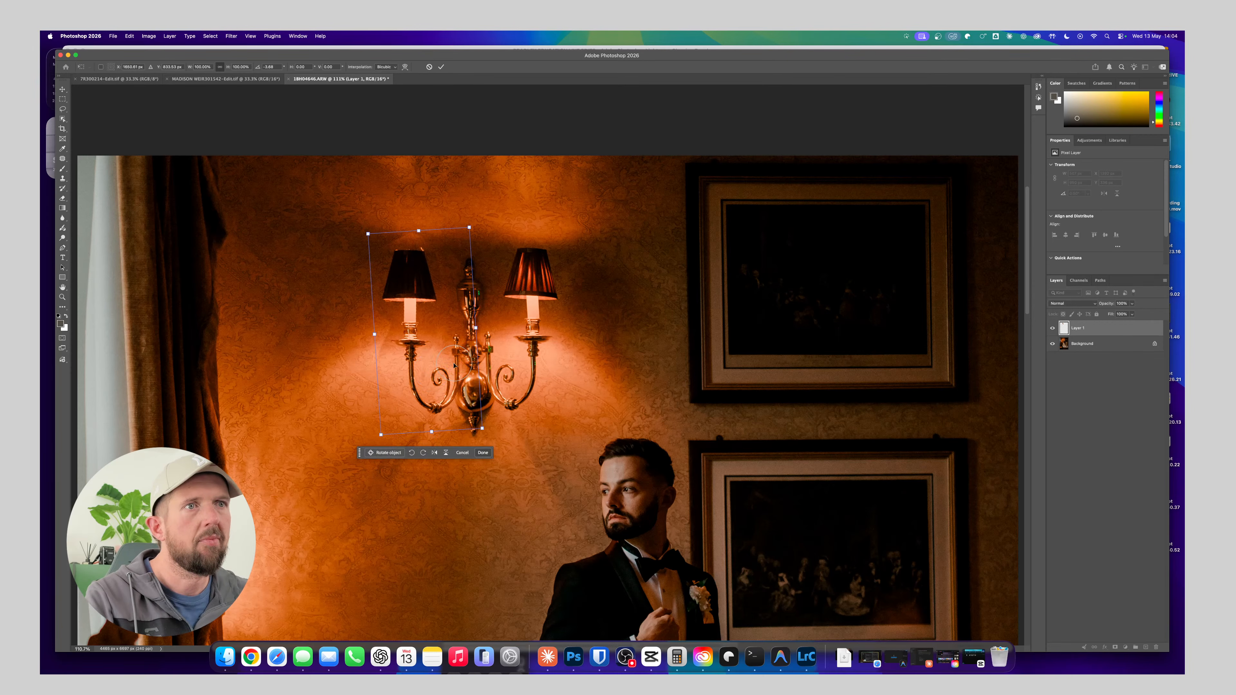
{"action": "left_click", "coordinate": [1054, 328]}
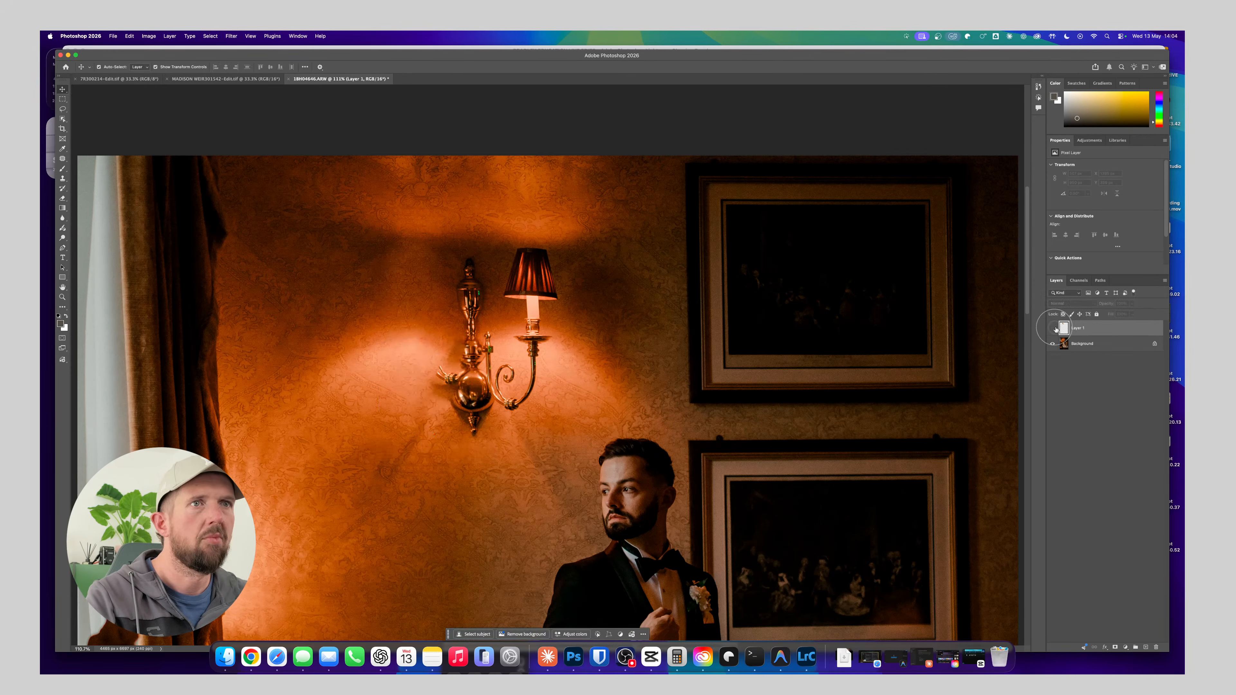
{"action": "left_click", "coordinate": [1054, 328]}
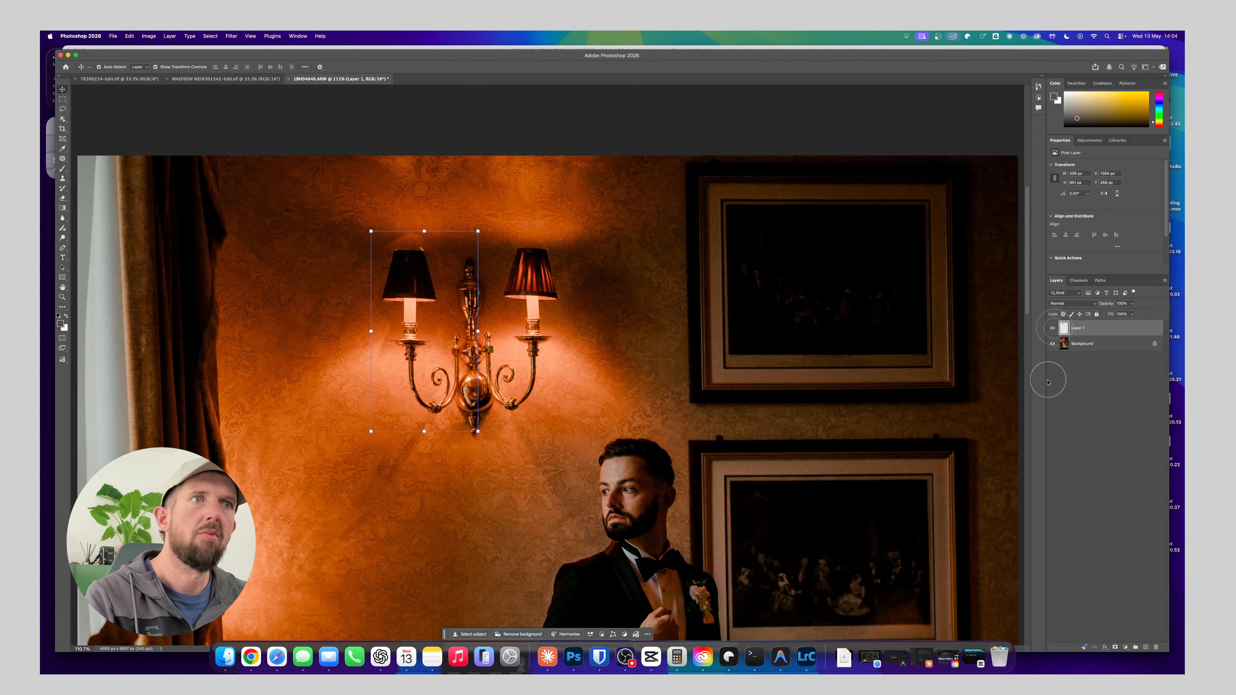
Turn off the transform controls and add a layer mask to Layer 1
{"action": "left_click", "coordinate": [156, 67]}
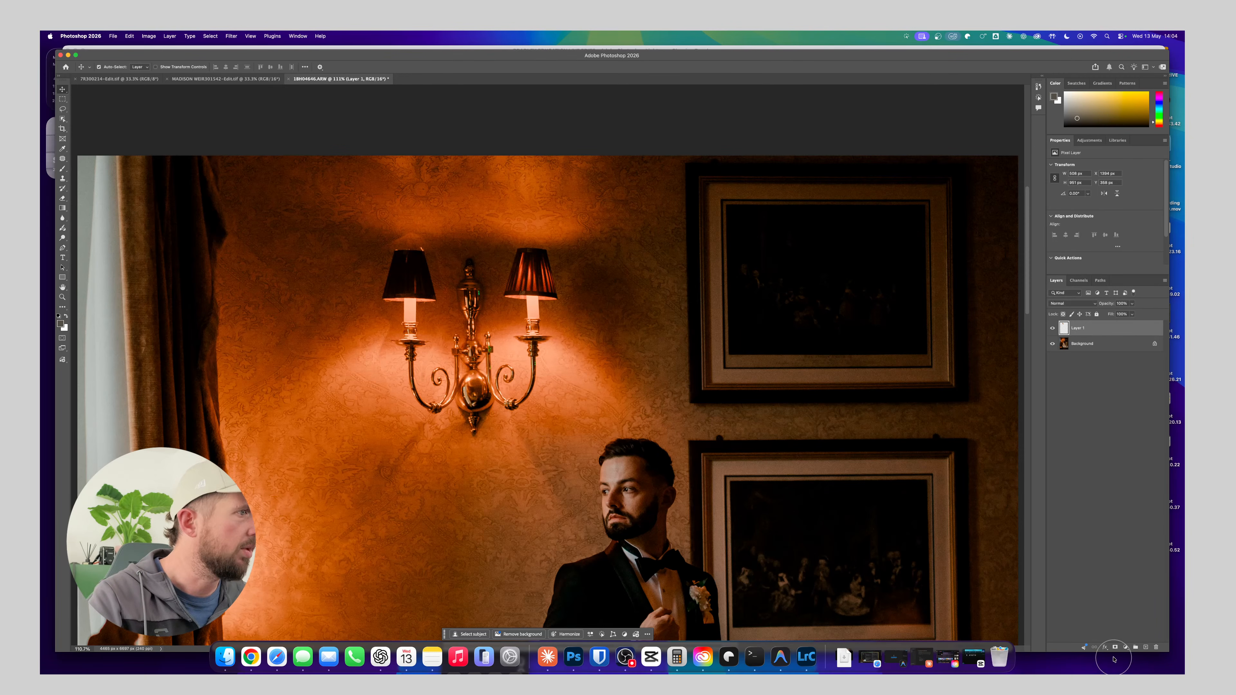
{"action": "left_click", "coordinate": [1115, 647]}
{"action": "key", "text": "super+equal"}
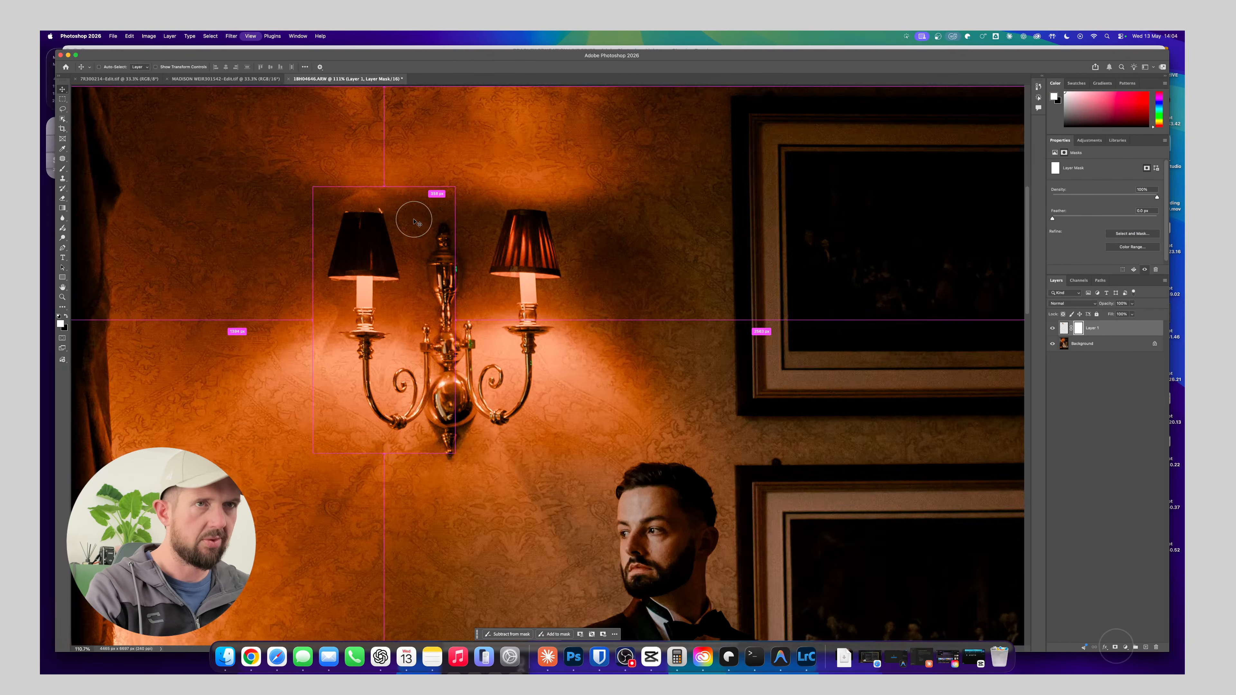
{"action": "key", "text": "super+equal"}
{"action": "key", "text": "super+equal"}
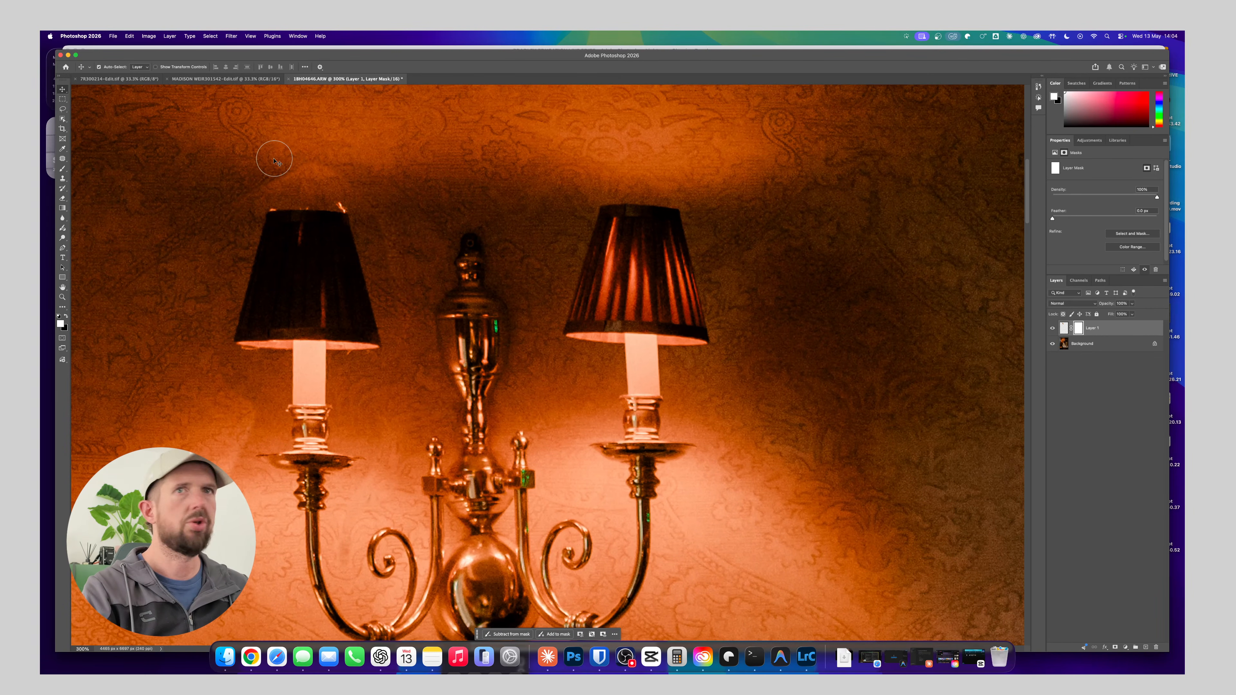
Shrink the Brush and paint over the wall directly above the left lampshade on Layer 1
{"action": "key", "text": "x"}
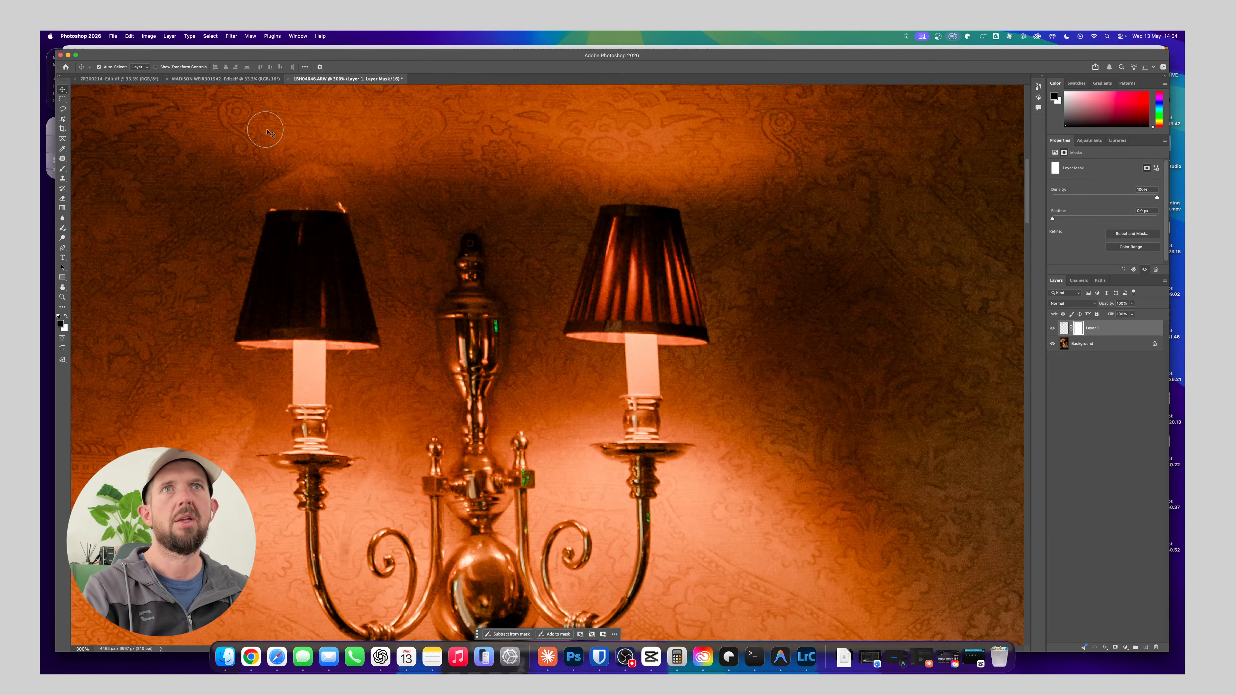
{"action": "left_click_drag", "start_coordinate": [280, 157], "coordinate": [341, 156]}
{"action": "key", "text": "b"}
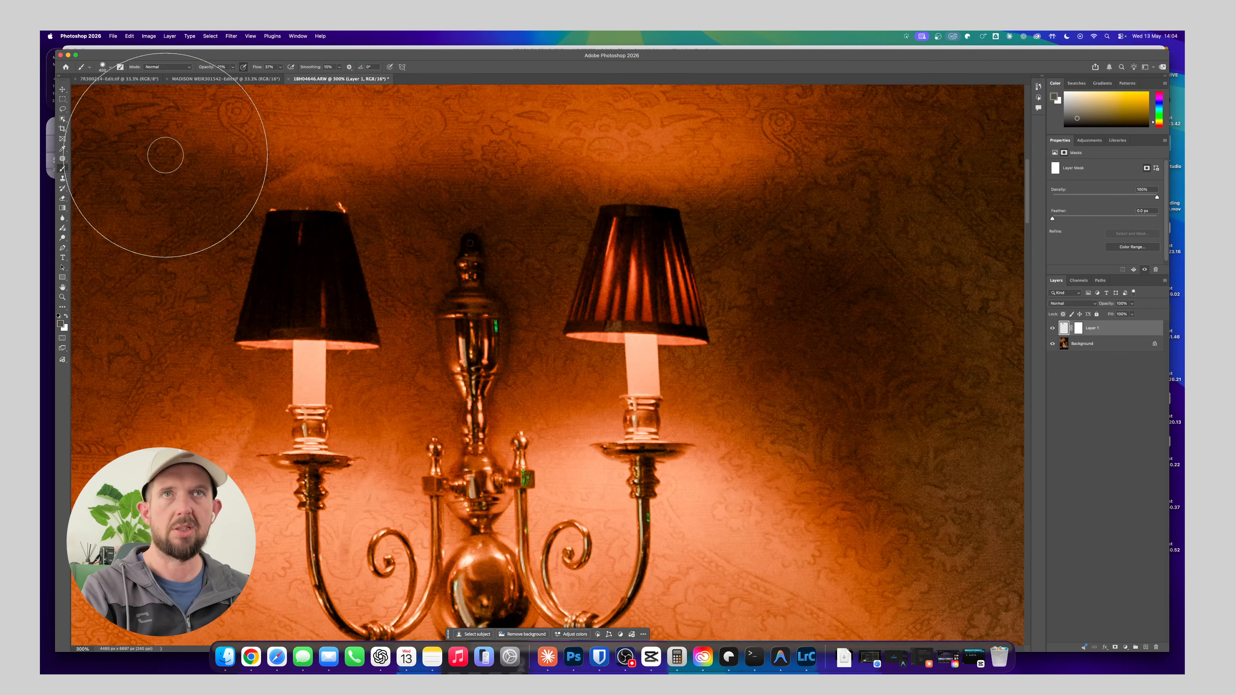
{"action": "key", "text": "v"}
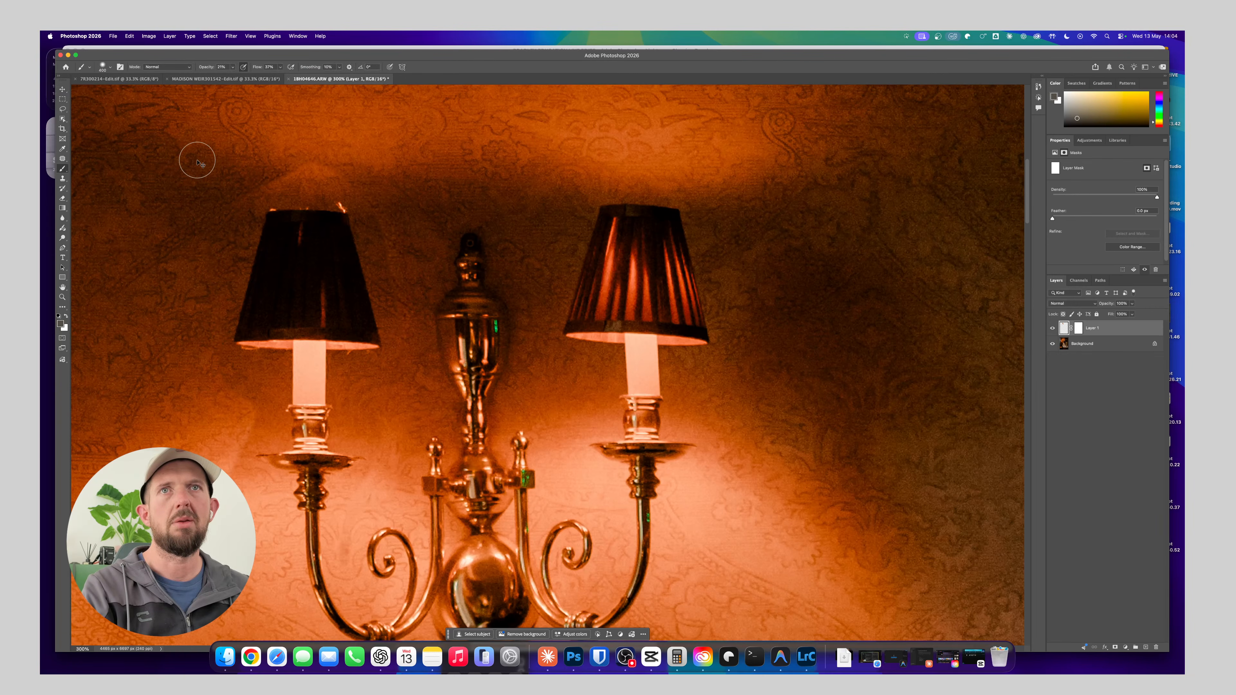
{"action": "left_click", "coordinate": [62, 168]}
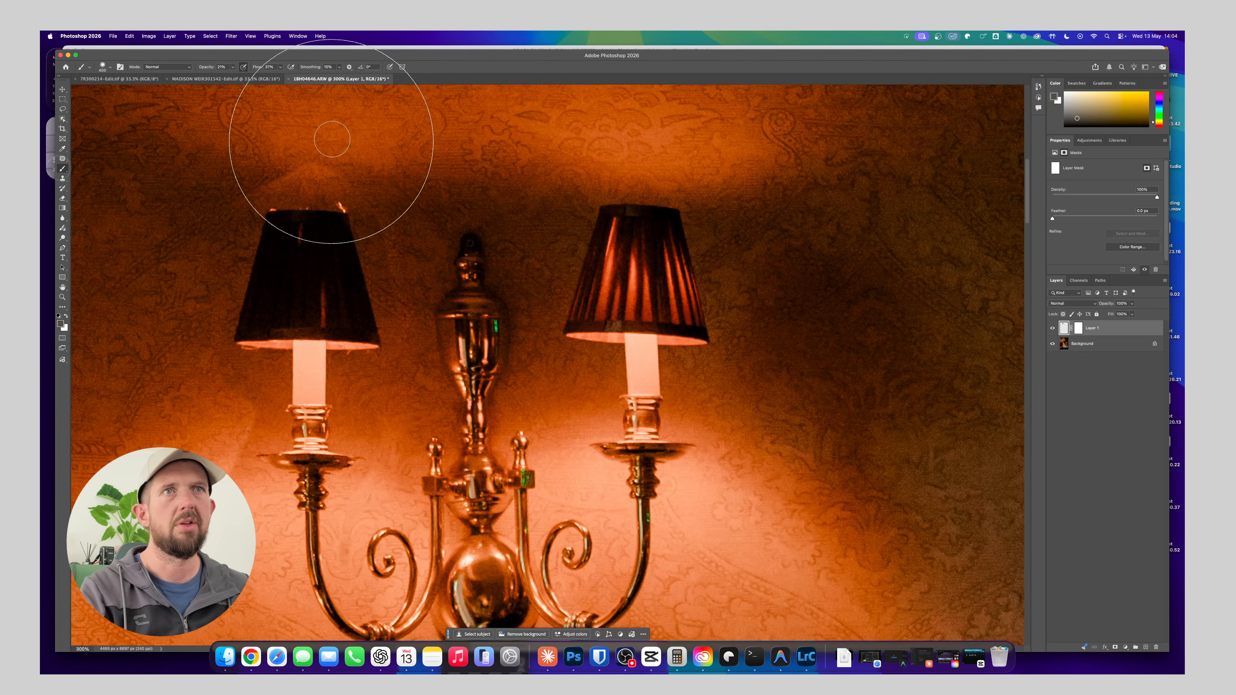
{"action": "key", "text": "bracketleft"}
{"action": "key", "text": "bracketleft"}
{"action": "key", "text": "bracketleft"}
{"action": "key", "text": "bracketleft"}
{"action": "key", "text": "bracketleft"}
{"action": "key", "text": "bracketleft"}
{"action": "key", "text": "bracketleft"}
{"action": "key", "text": "bracketleft"}
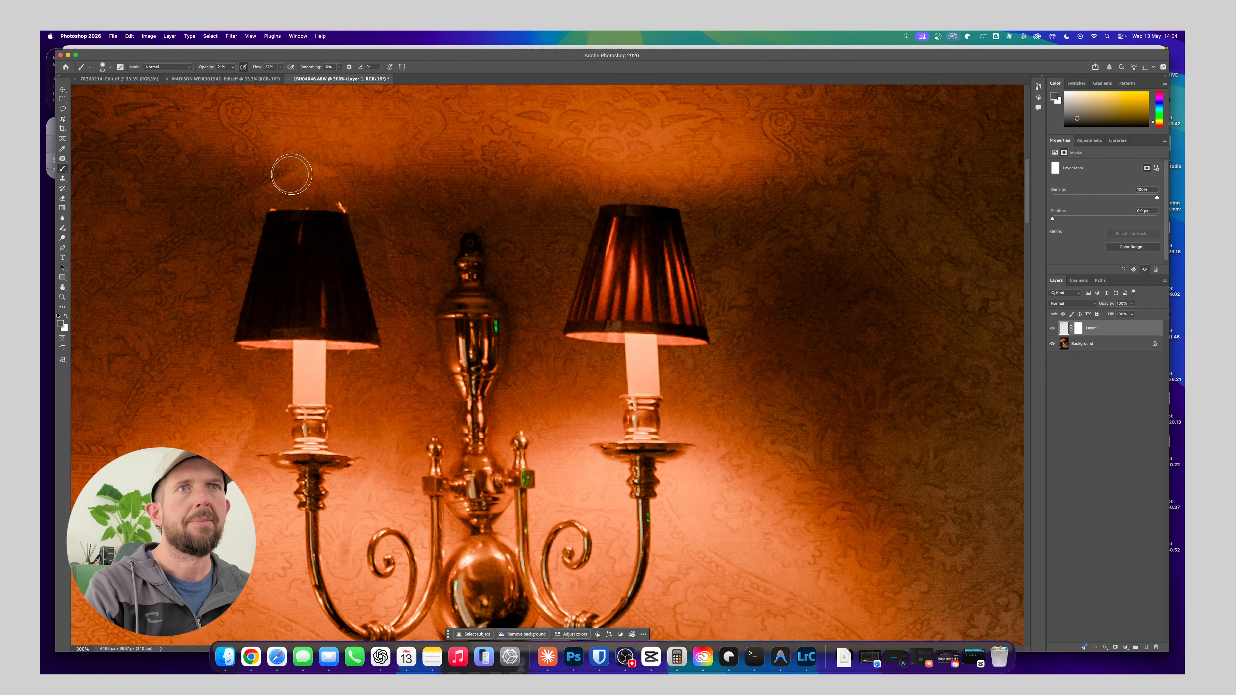
{"action": "left_click_drag", "start_coordinate": [298, 164], "coordinate": [342, 166]}
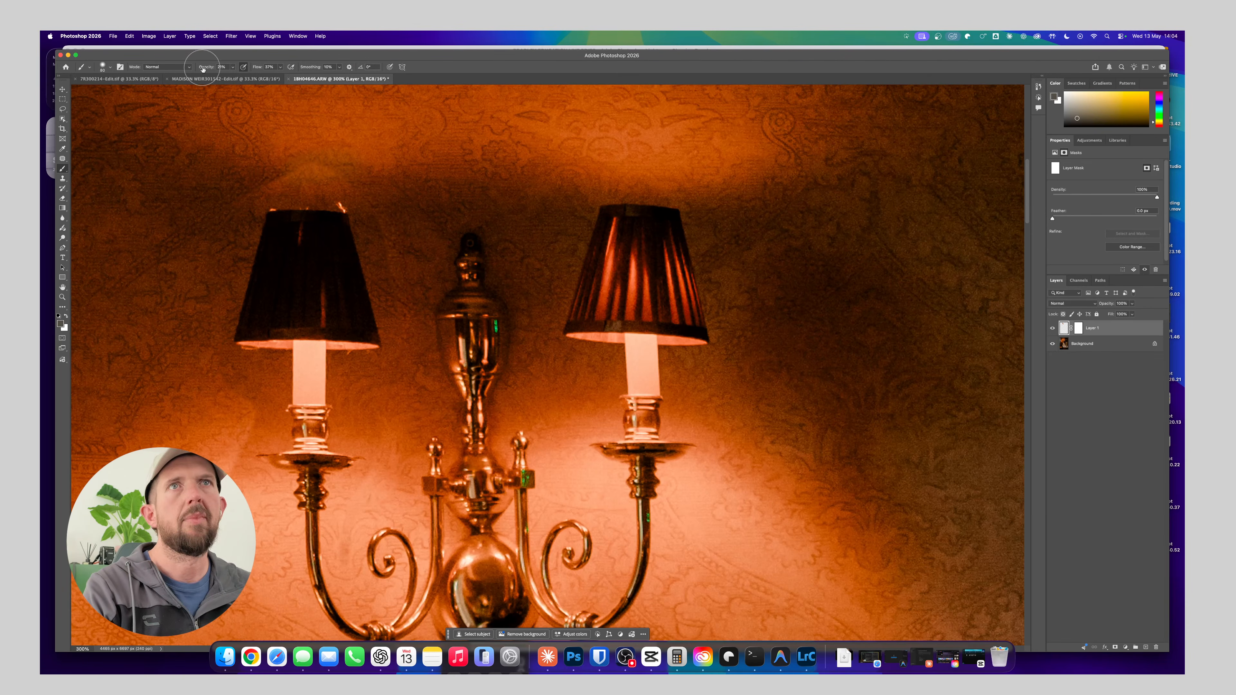
Set the brush opacity and flow to 100%, paint above the left lampshade, and undo that stroke
{"action": "left_click_drag", "start_coordinate": [264, 68], "coordinate": [375, 87]}
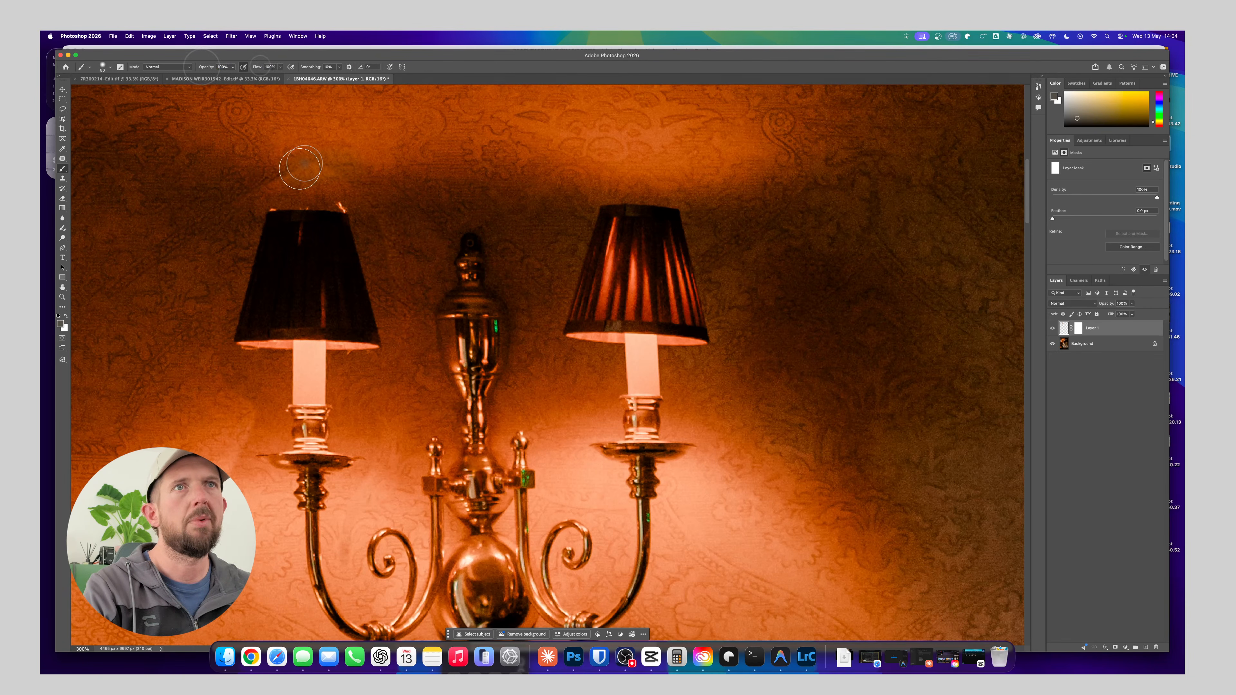
{"action": "left_click_drag", "start_coordinate": [304, 164], "coordinate": [320, 166]}
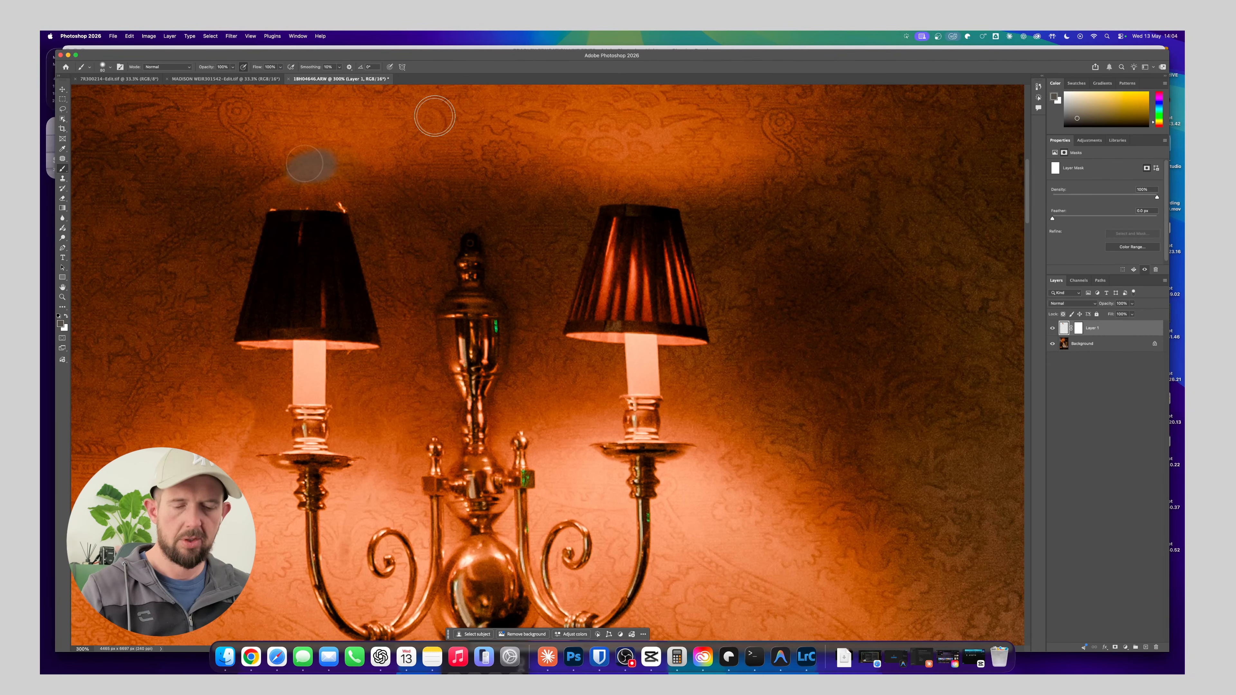
{"action": "key", "text": "super+z"}
Paint with black on Layer 1's mask around the left lamp to blend the copied wall into the background
{"action": "left_click", "coordinate": [1079, 328]}
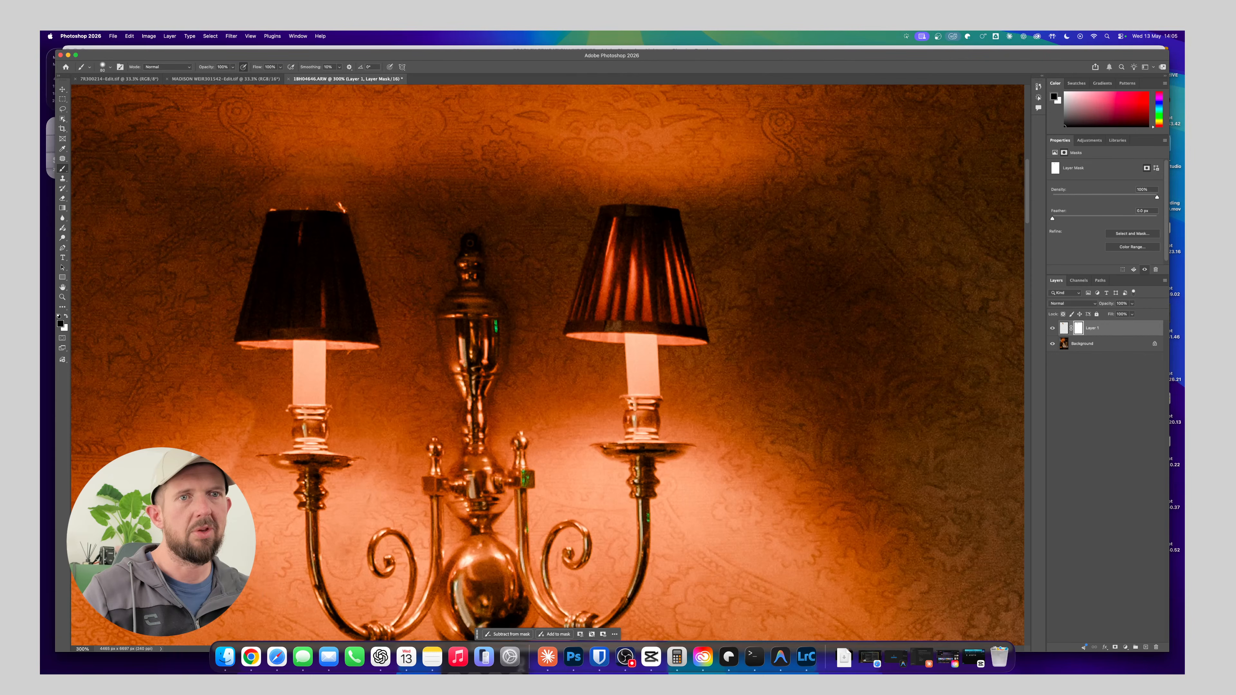
{"action": "left_click", "coordinate": [103, 66]}
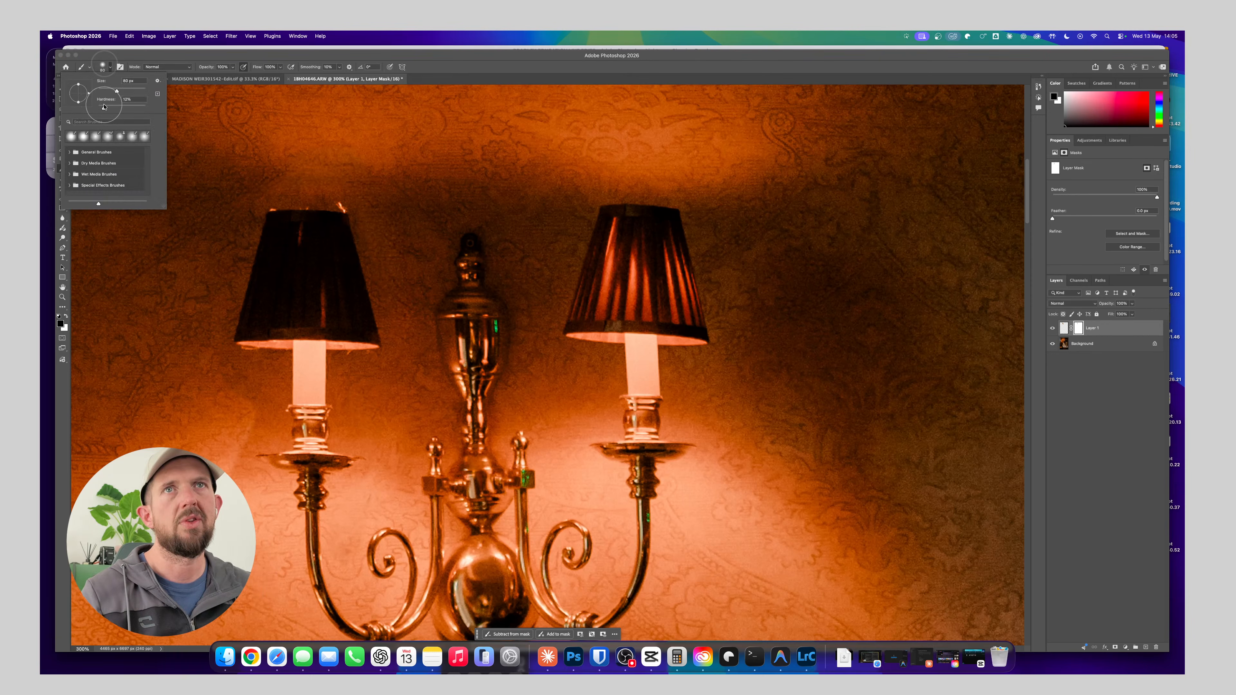
{"action": "left_click", "coordinate": [239, 466]}
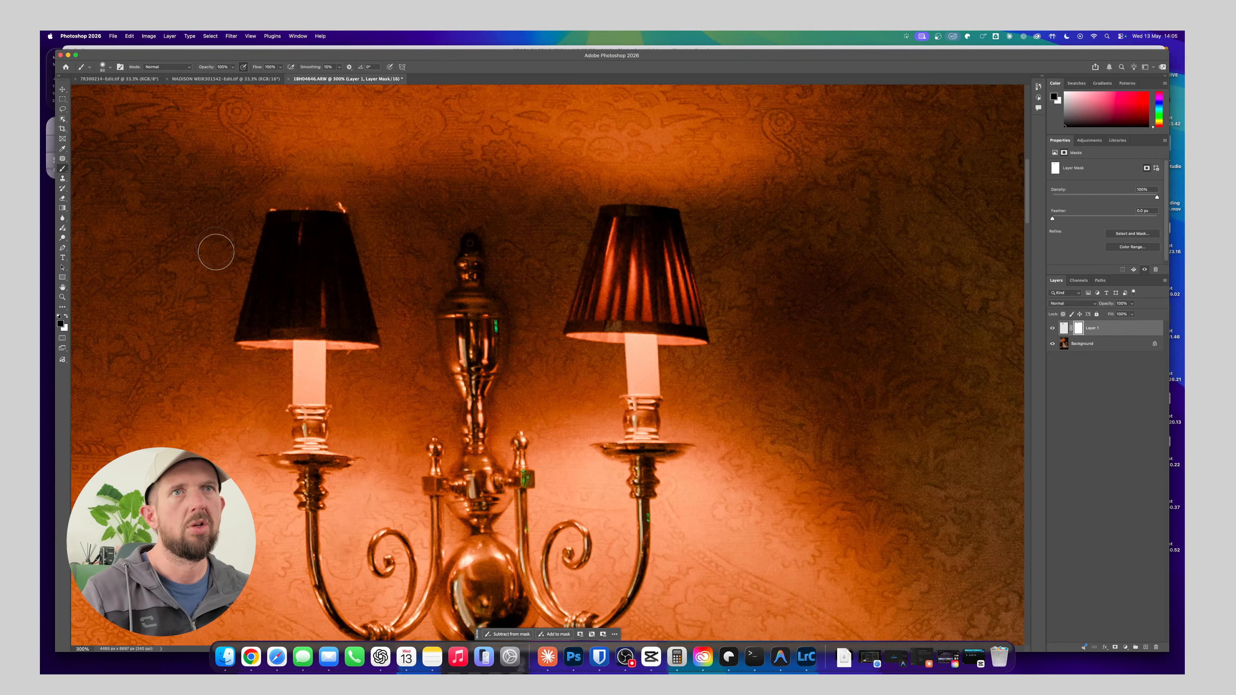
{"action": "scroll", "coordinate": [342, 256], "scroll_direction": "down", "scroll_amount": 5}
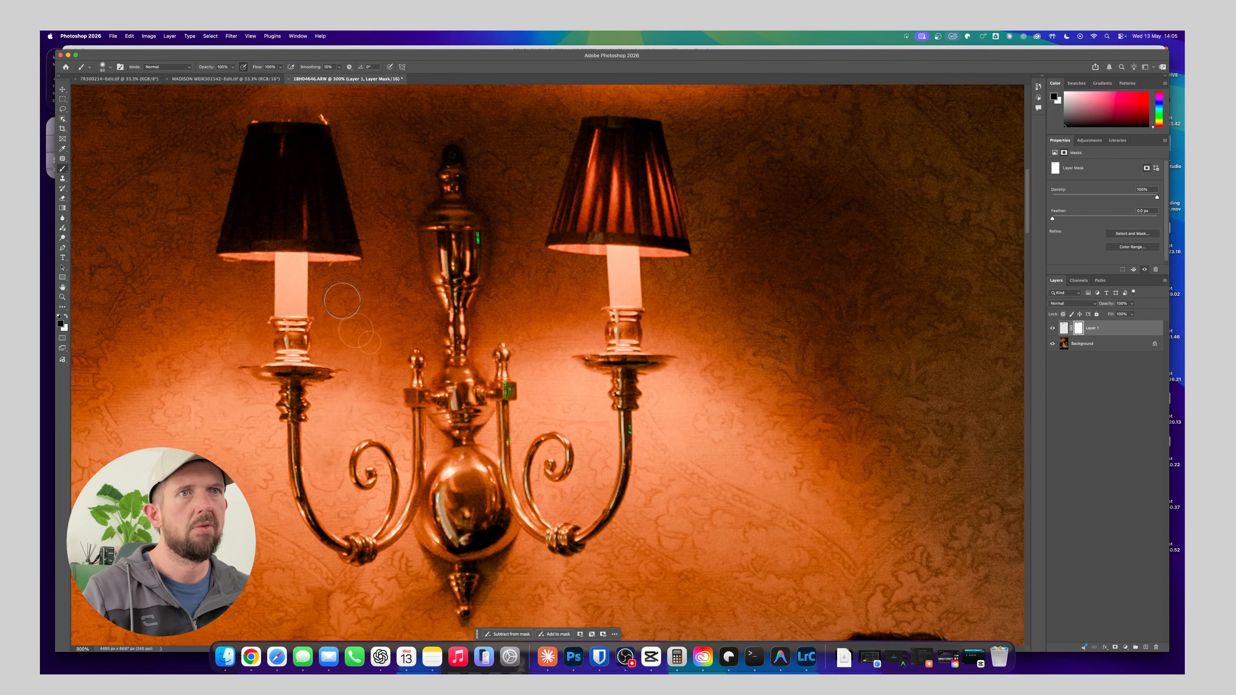
{"action": "left_click_drag", "start_coordinate": [394, 213], "coordinate": [394, 303]}
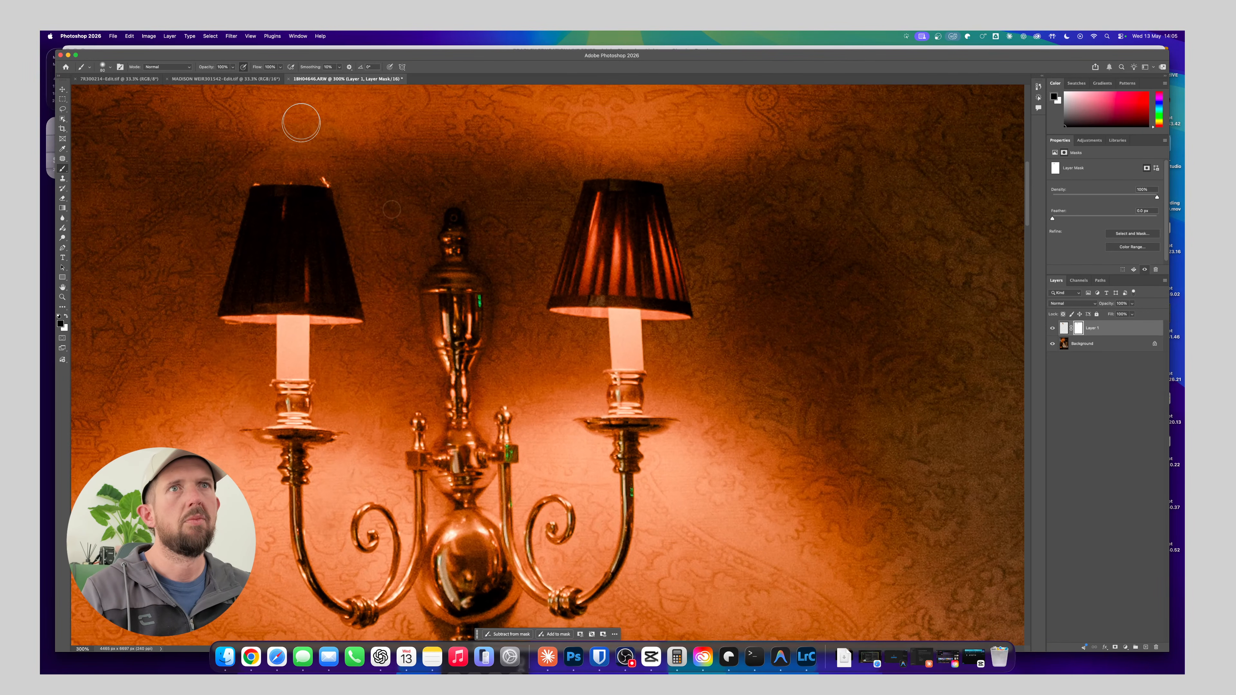
{"action": "scroll", "coordinate": [344, 205], "scroll_direction": "down", "scroll_amount": 9}
{"action": "scroll", "coordinate": [345, 205], "scroll_direction": "right", "scroll_amount": 2}
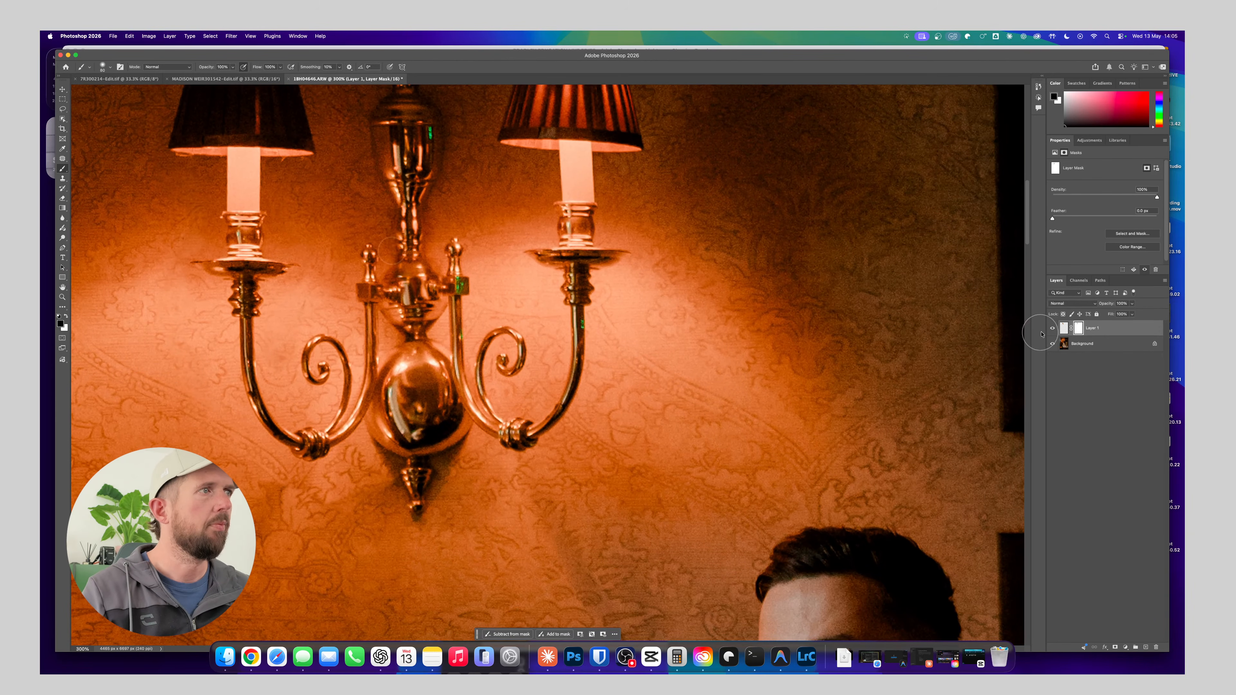
Hide and show Layer 1 to compare the wall light with and without the realigned left lamp in the whole photo
{"action": "left_click", "coordinate": [1052, 328]}
{"action": "left_click", "coordinate": [1052, 328]}
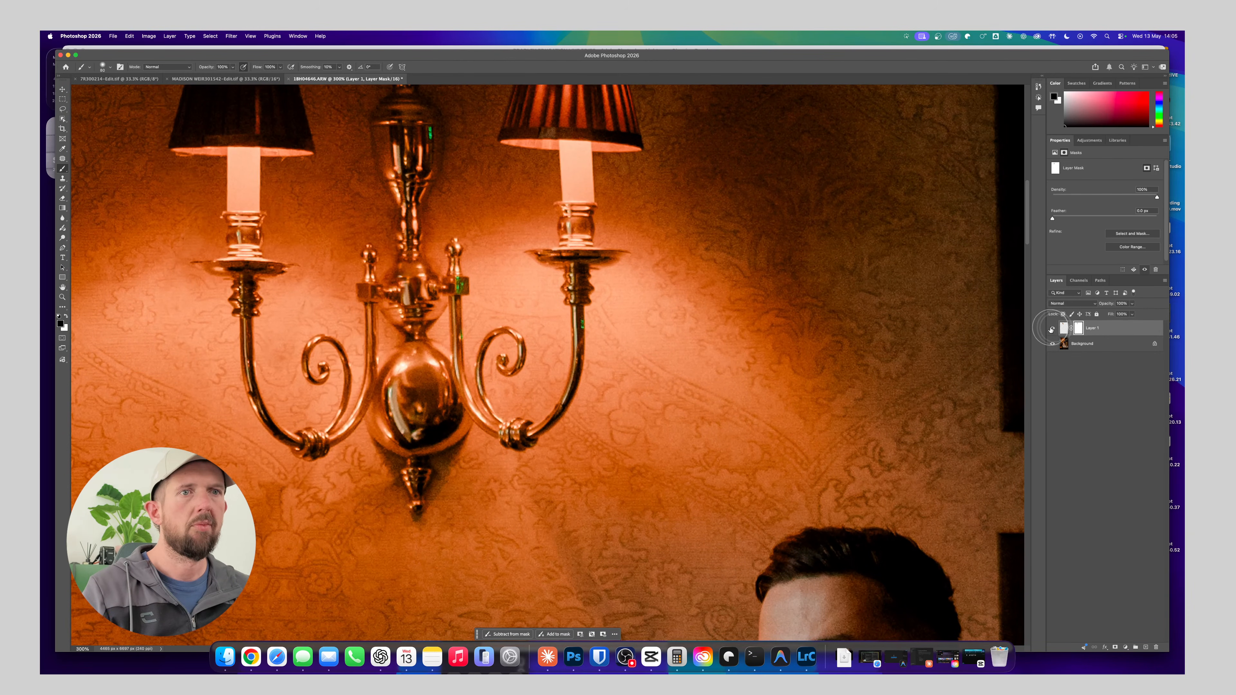
{"action": "key", "text": "super+1"}
{"action": "key", "text": "super+minus"}
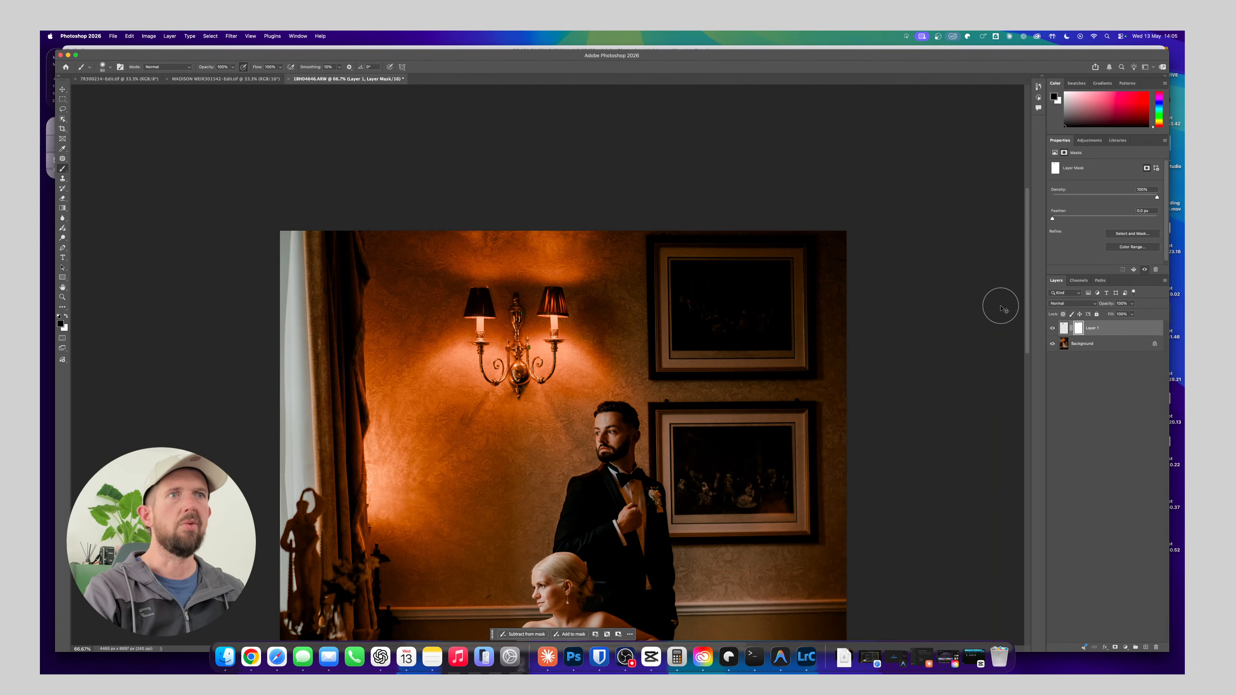
Hide Layer 1 and copy the right half of the wall light from the Background layer onto a new layer
{"action": "key", "text": "super+minus"}
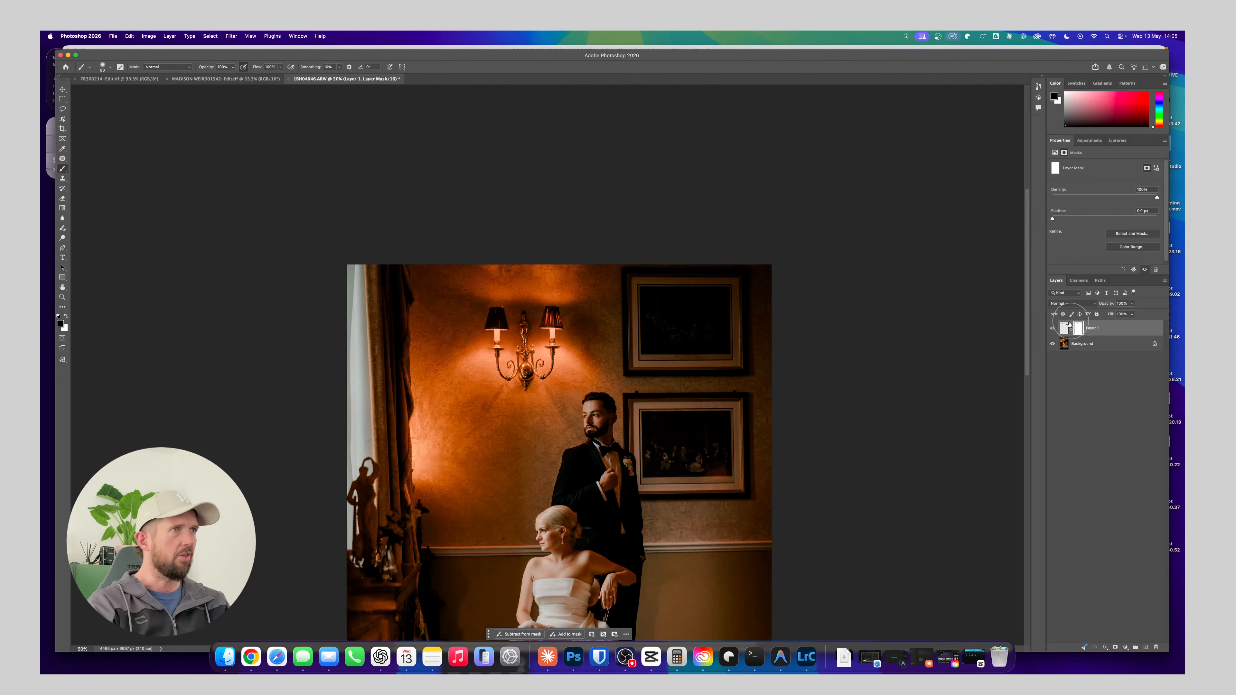
{"action": "left_click", "coordinate": [1053, 329]}
{"action": "left_click", "coordinate": [1084, 346]}
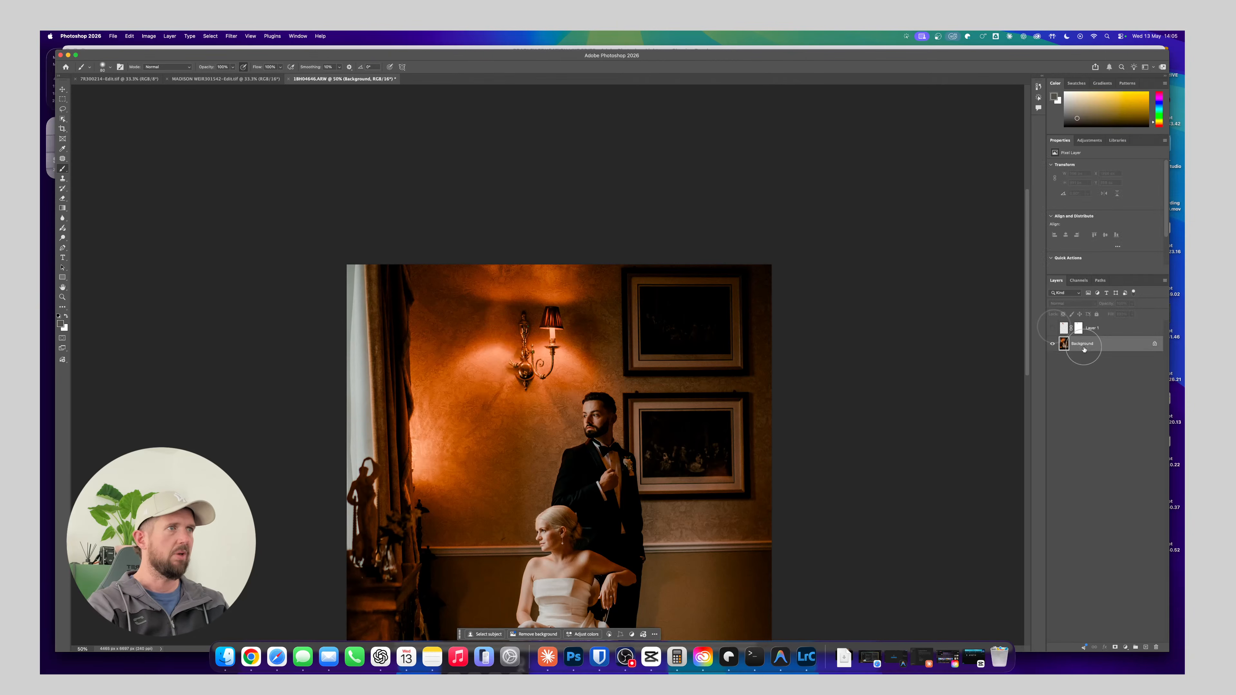
{"action": "left_click", "coordinate": [63, 99]}
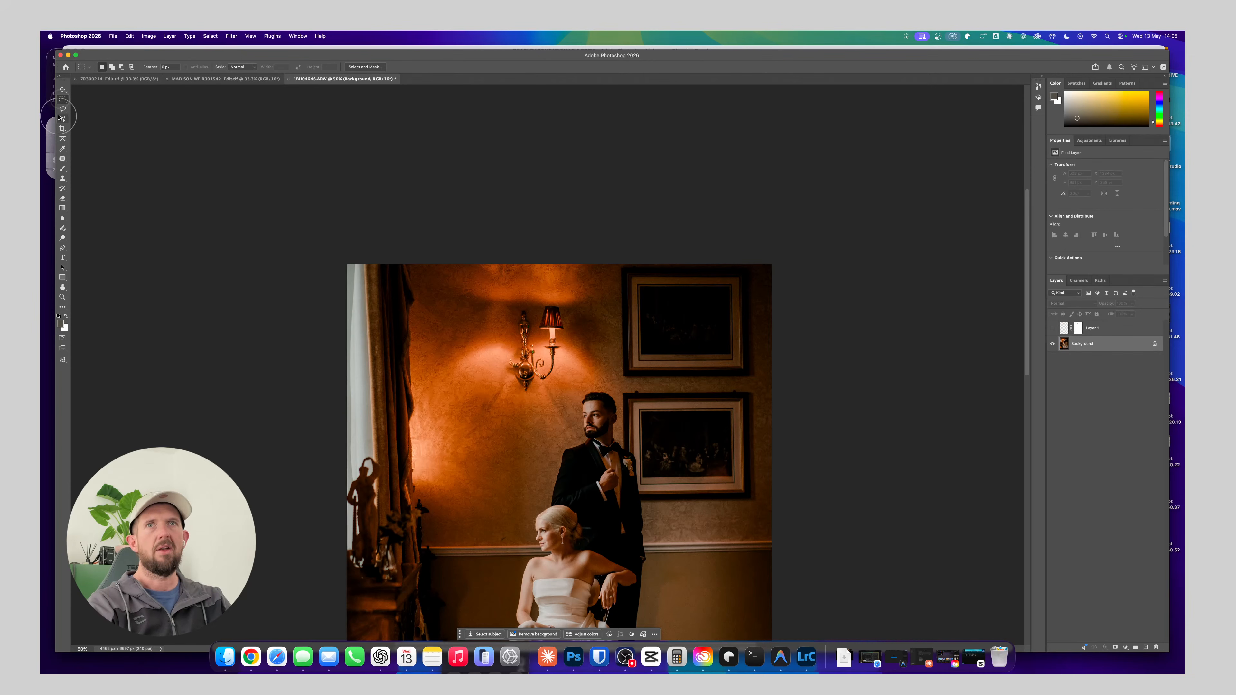
{"action": "left_click_drag", "start_coordinate": [523, 295], "coordinate": [574, 391]}
{"action": "key", "text": "super+j"}
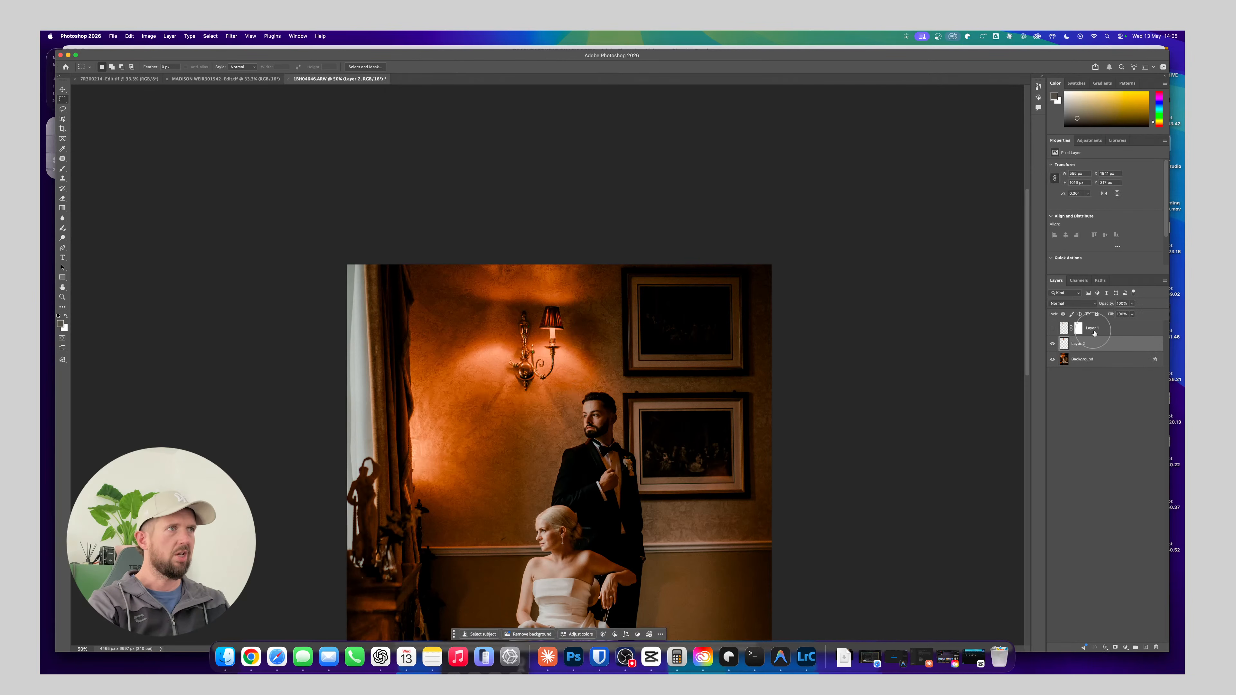
Flip the copied right lamp horizontally and move it over the left side of the wall light
{"action": "left_click", "coordinate": [148, 36]}
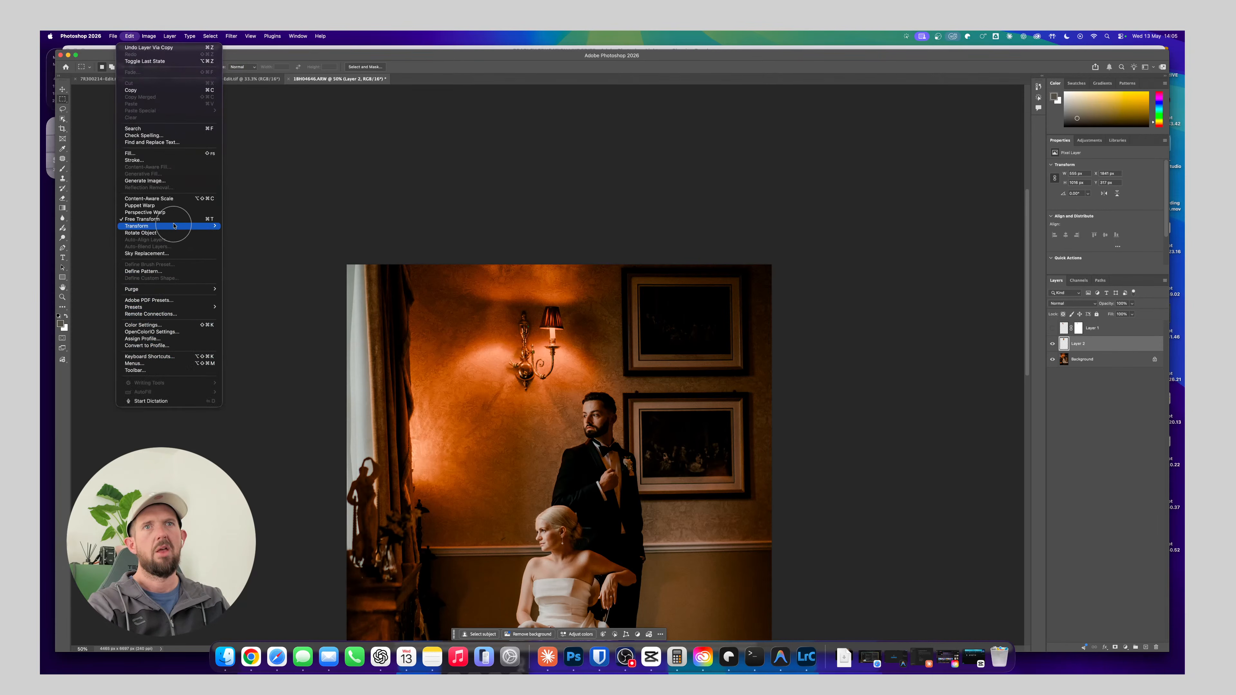
{"action": "mouse_move", "coordinate": [174, 226]}
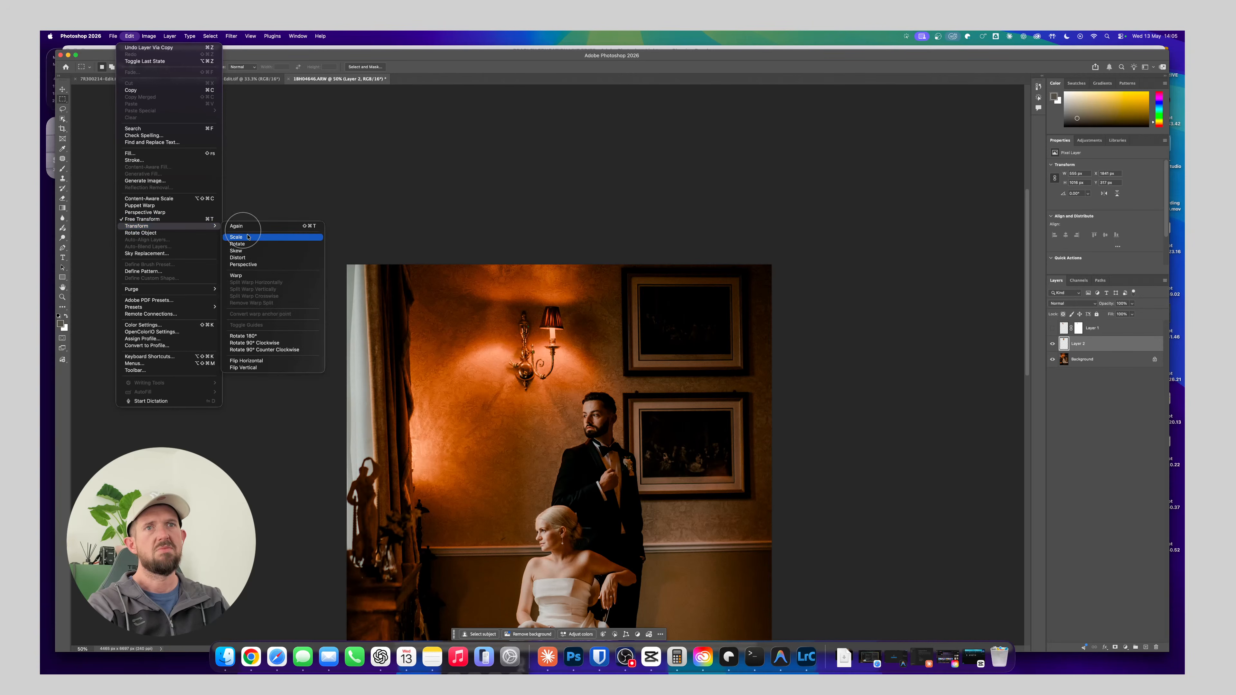
{"action": "left_click", "coordinate": [270, 361]}
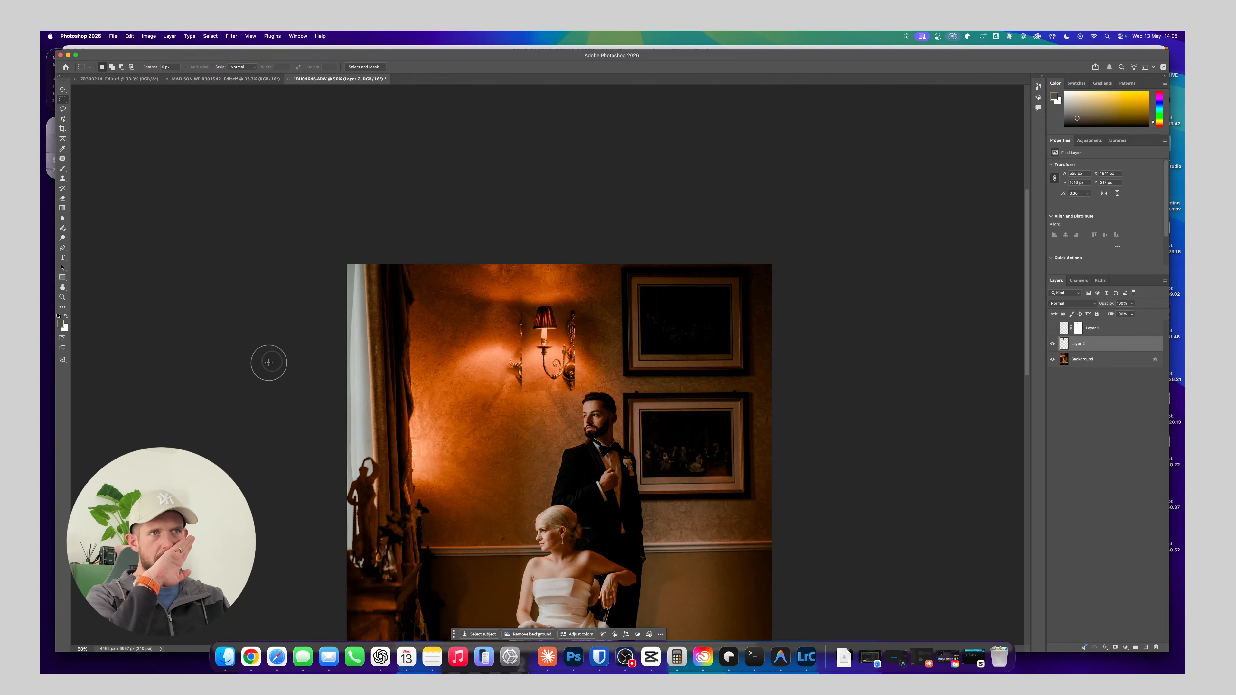
{"action": "key", "text": "b"}
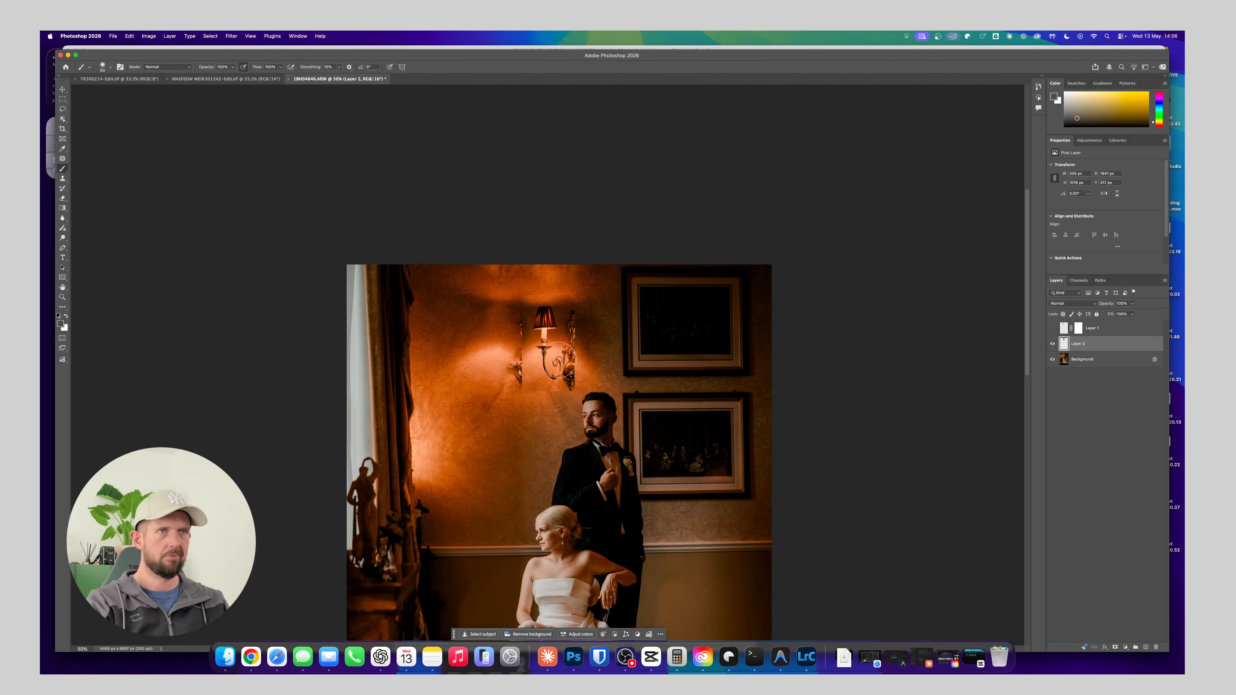
{"action": "key", "text": "v"}
{"action": "mouse_move", "coordinate": [568, 361]}
{"action": "left_mouse_down"}
{"action": "mouse_move", "coordinate": [520, 357]}
{"action": "mouse_move", "coordinate": [519, 367]}
{"action": "left_mouse_up"}
{"action": "key", "text": "super+1"}
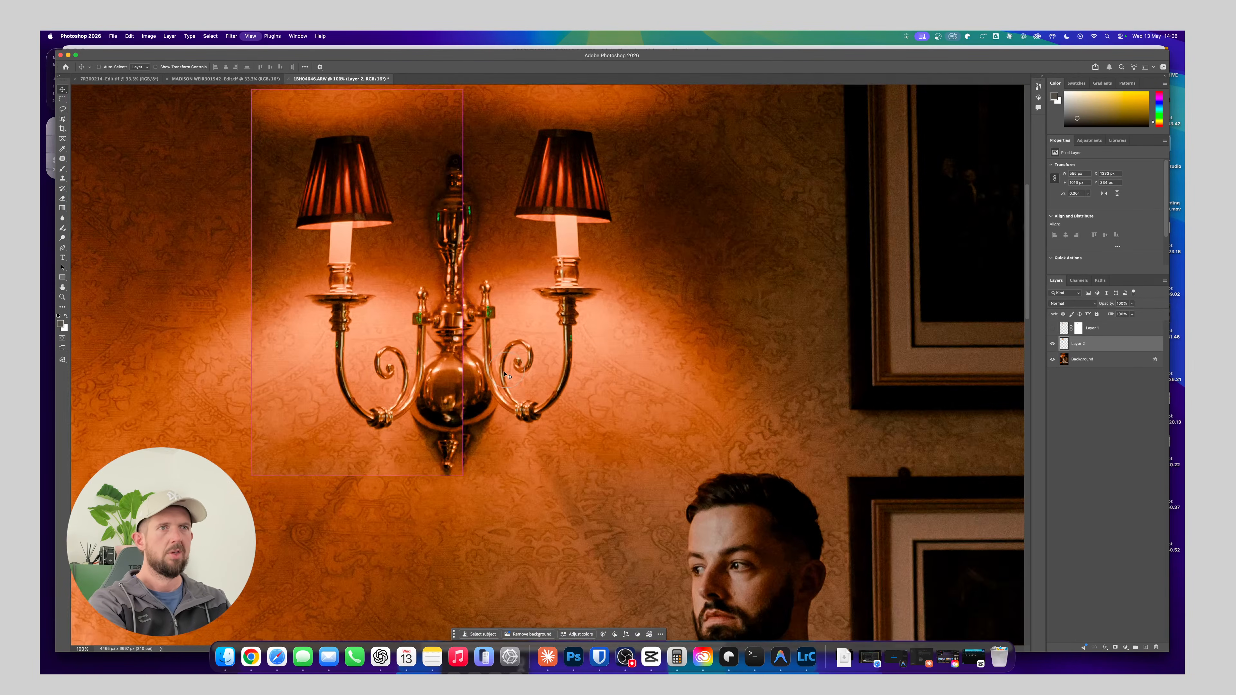
Show the Move tool's transform controls and set Layer 2's opacity to 80%
{"action": "key", "text": "super+="}
{"action": "key", "text": "super+="}
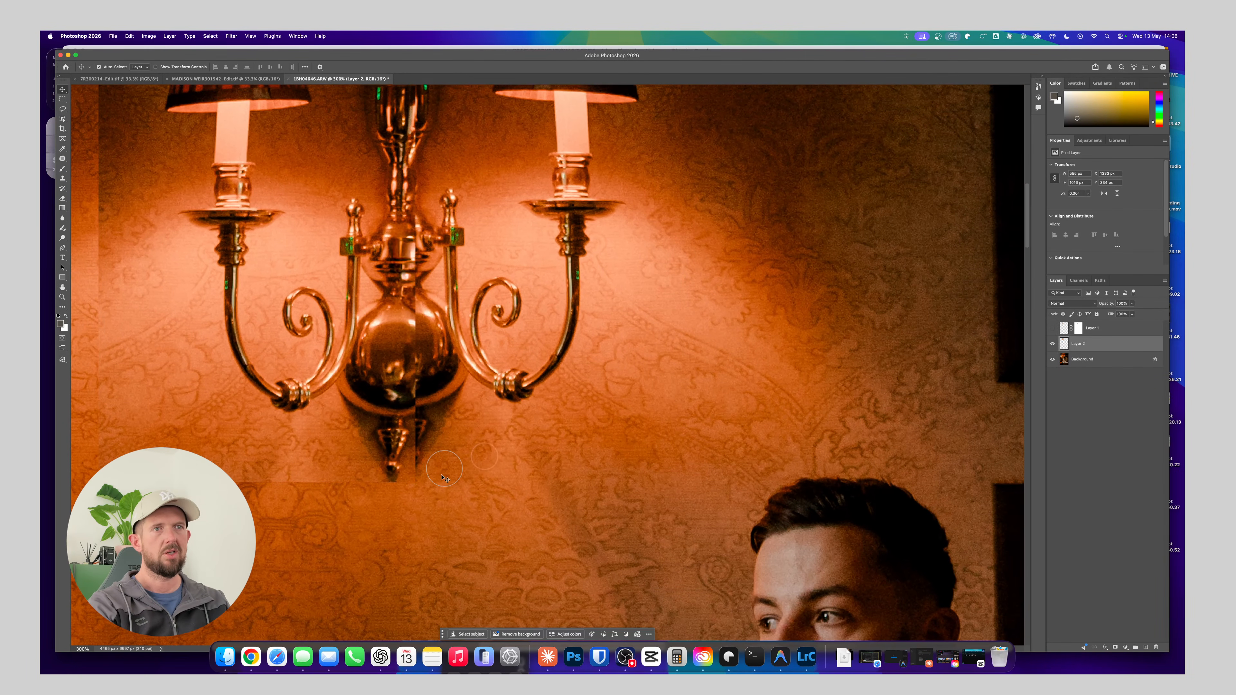
{"action": "left_click", "coordinate": [155, 67]}
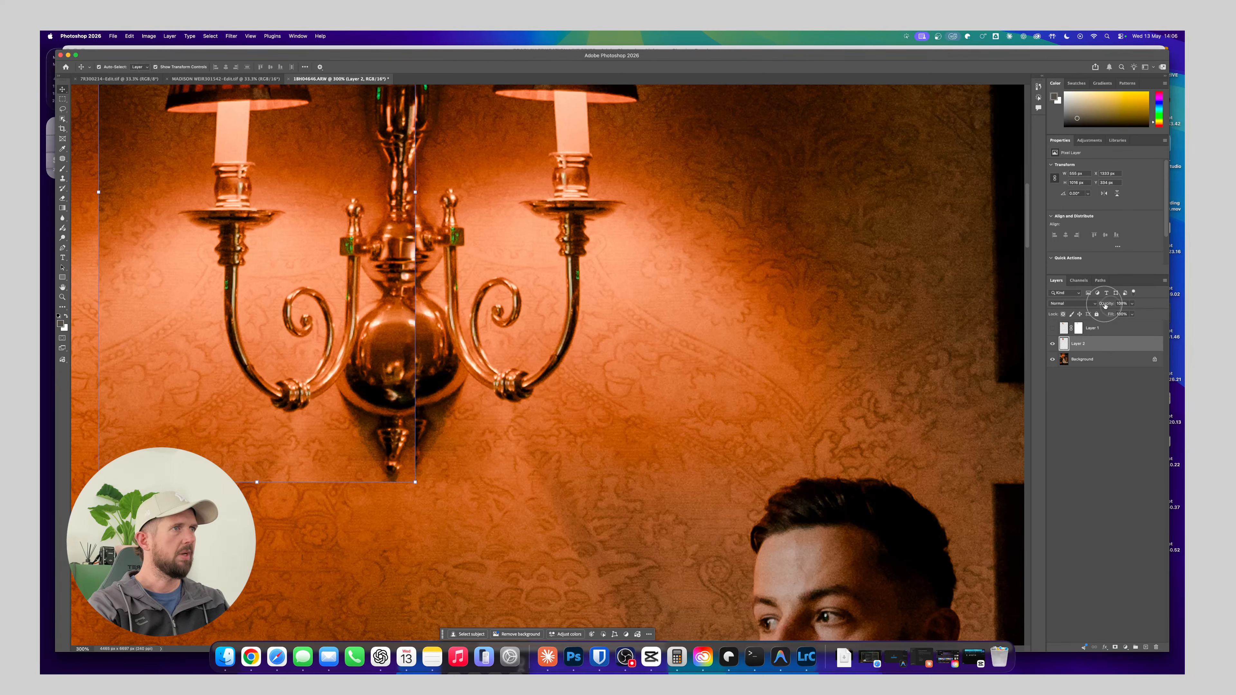
{"action": "left_click", "coordinate": [1105, 305]}
{"action": "type", "text": "80"}
{"action": "key", "text": "Return"}
Rotate the flipped lamp copy slightly counterclockwise and align it with the centre body of the wall light
{"action": "left_click", "coordinate": [422, 491]}
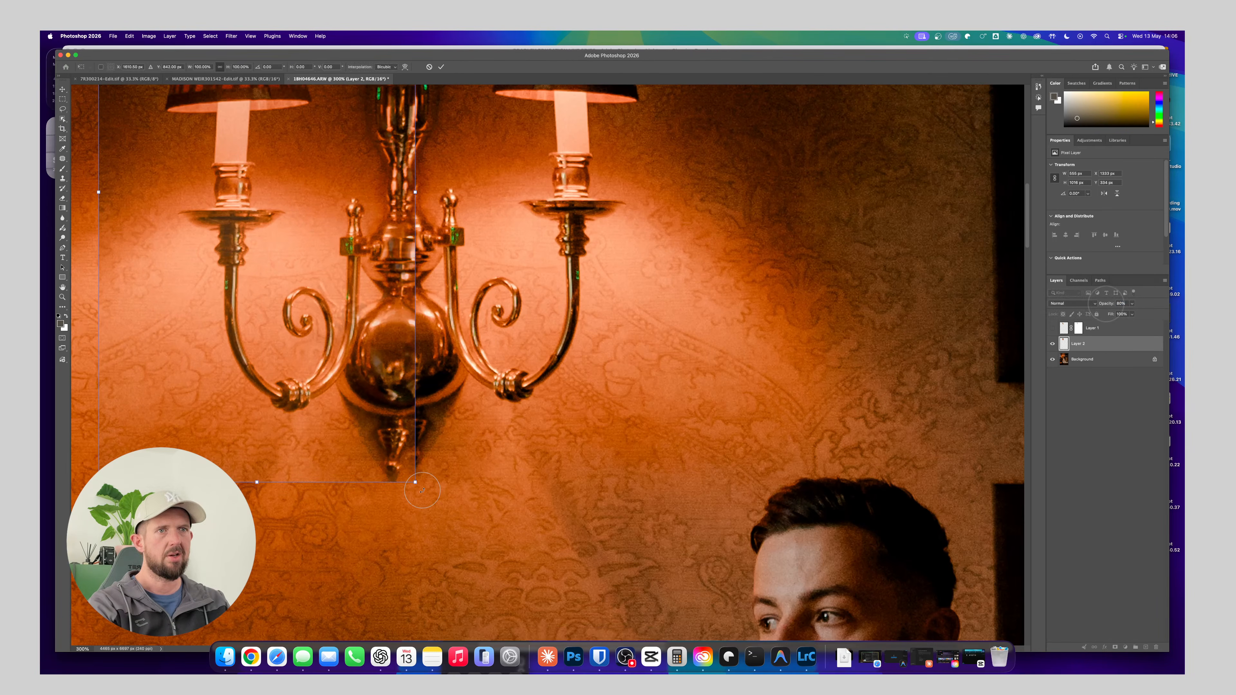
{"action": "left_click_drag", "start_coordinate": [423, 490], "coordinate": [428, 467]}
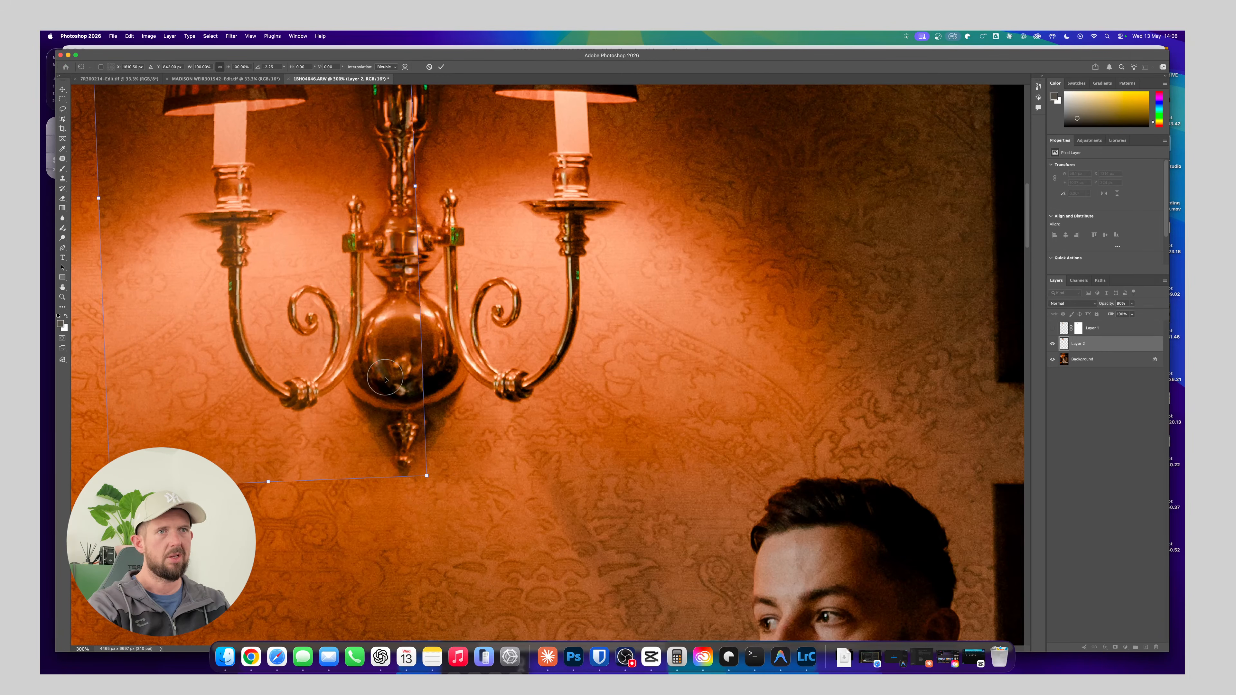
{"action": "left_click_drag", "start_coordinate": [385, 380], "coordinate": [388, 378]}
{"action": "left_click_drag", "start_coordinate": [528, 323], "coordinate": [508, 413]}
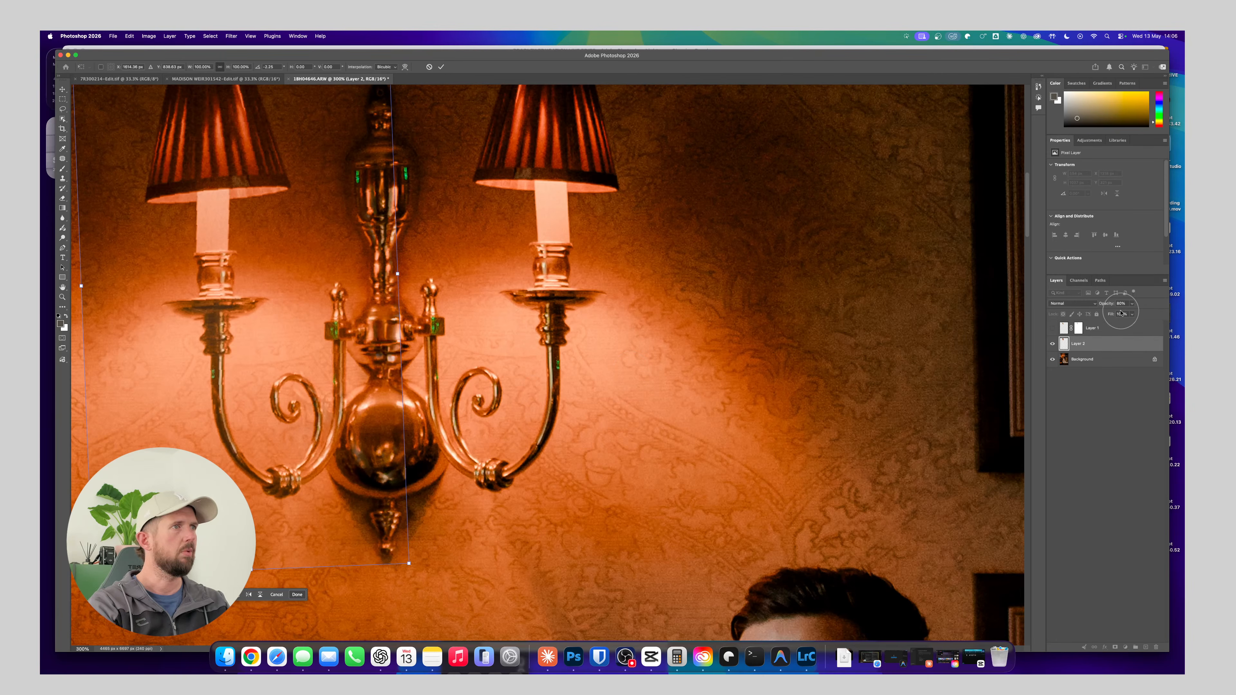
{"action": "mouse_move", "coordinate": [1109, 306]}
{"action": "left_mouse_down"}
{"action": "mouse_move", "coordinate": [1146, 313]}
{"action": "mouse_move", "coordinate": [1117, 314]}
{"action": "left_mouse_up"}
{"action": "key", "text": "super+minus"}
{"action": "key", "text": "super+minus"}
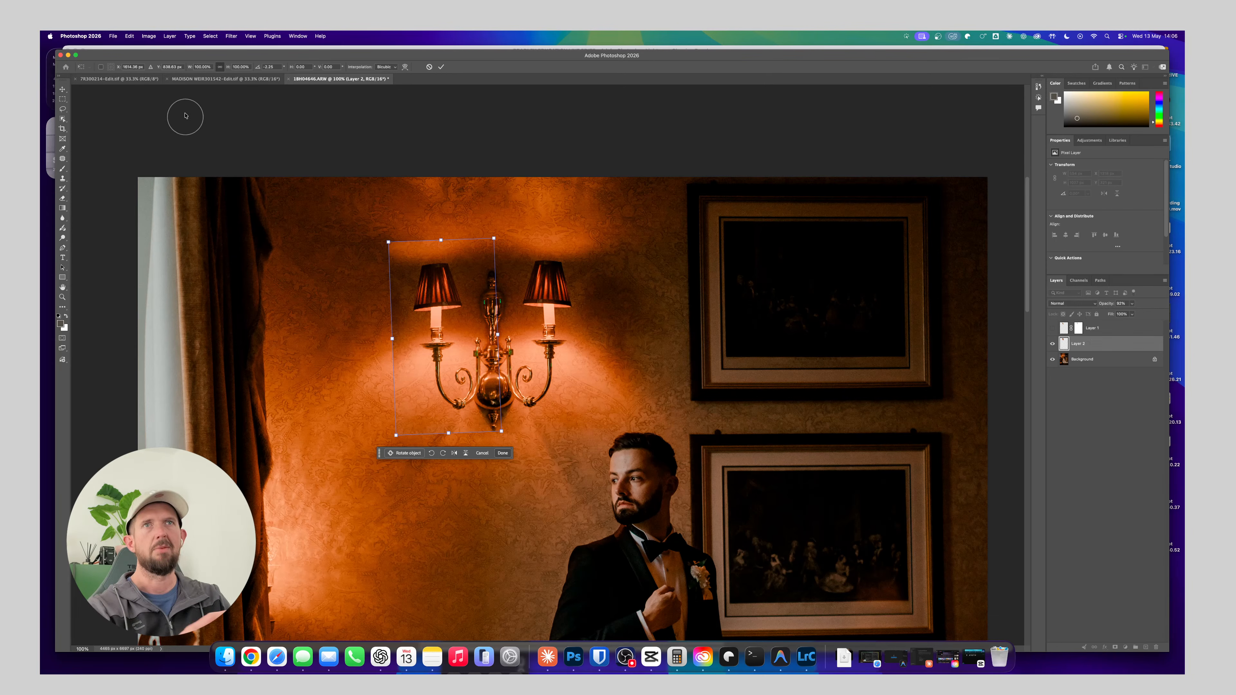
Commit the lamp copy's transform with the transform controls hidden again, and add a layer mask to Layer 2
{"action": "left_click", "coordinate": [442, 66]}
{"action": "left_click", "coordinate": [156, 67]}
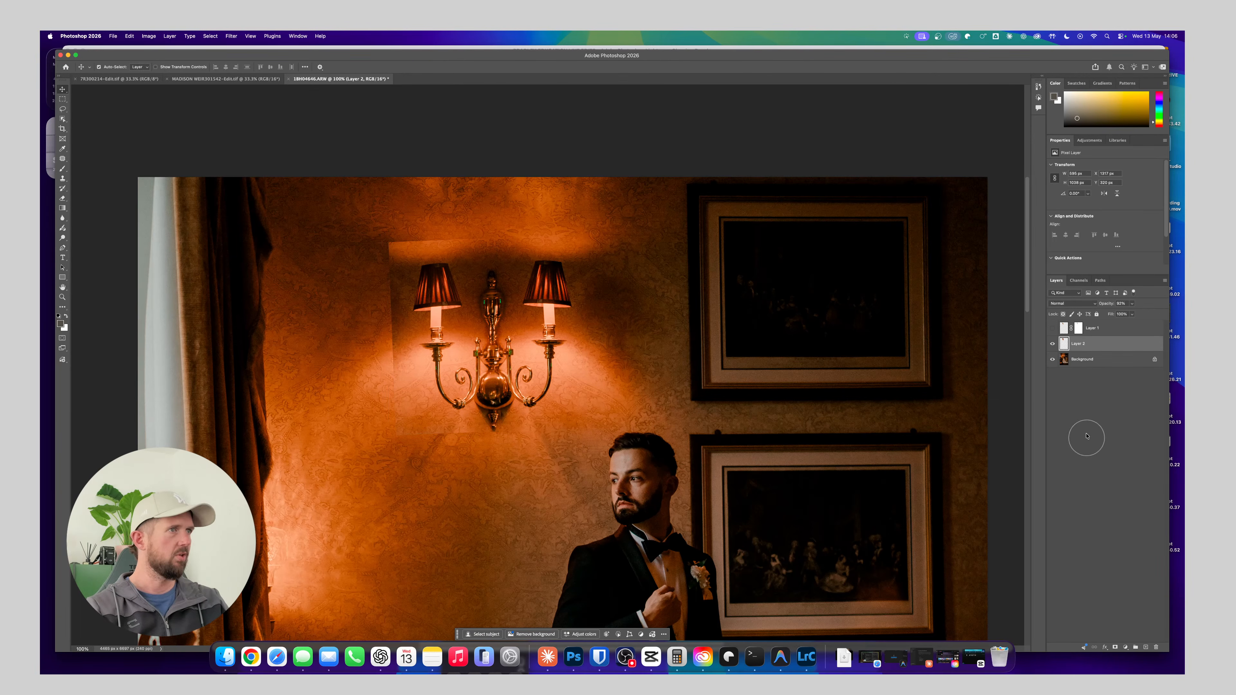
{"action": "left_click", "coordinate": [1115, 647]}
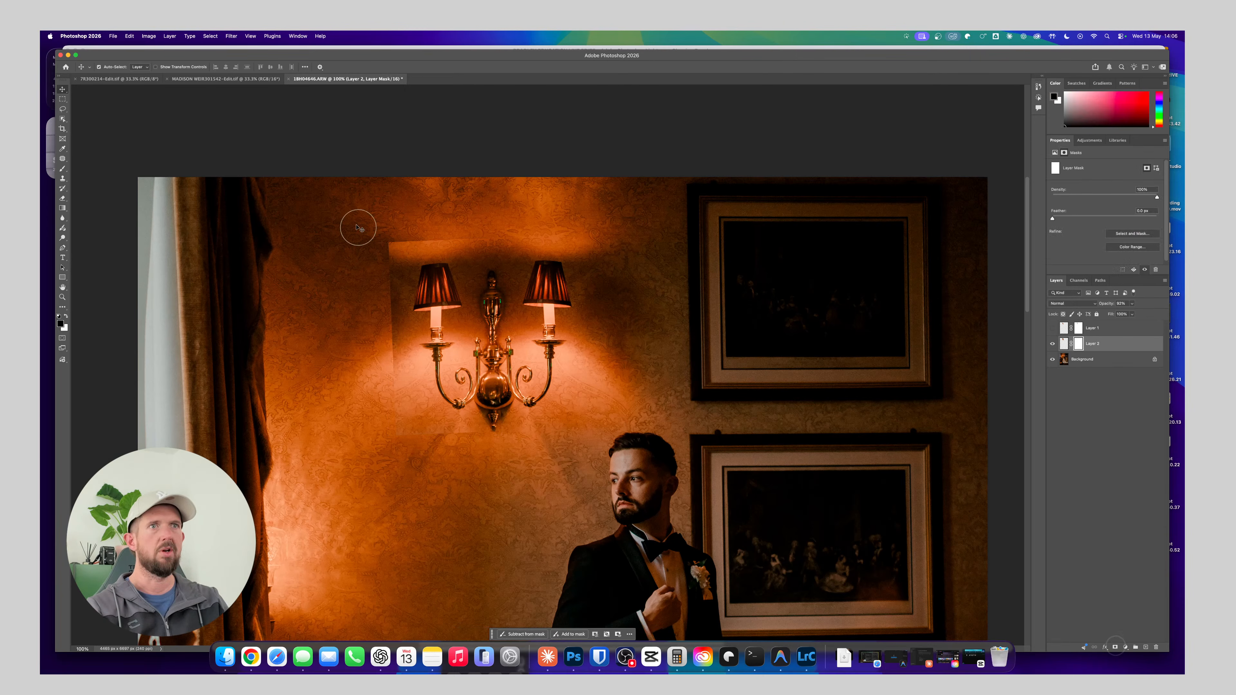
{"action": "mouse_move", "coordinate": [361, 234]}
{"action": "left_mouse_down"}
{"action": "mouse_move", "coordinate": [399, 239]}
{"action": "mouse_move", "coordinate": [391, 246]}
{"action": "mouse_move", "coordinate": [405, 206]}
{"action": "mouse_move", "coordinate": [398, 248]}
{"action": "mouse_move", "coordinate": [374, 255]}
{"action": "left_mouse_up"}
{"action": "key", "text": "b"}
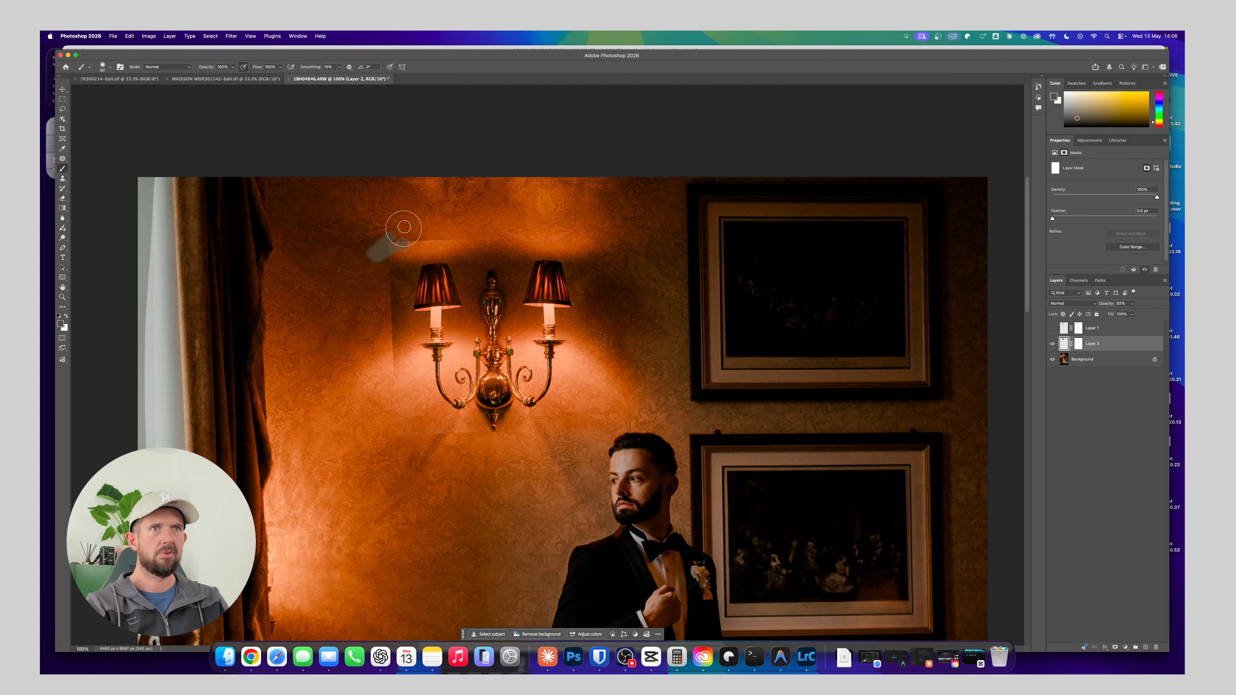
{"action": "key", "text": "super+z"}
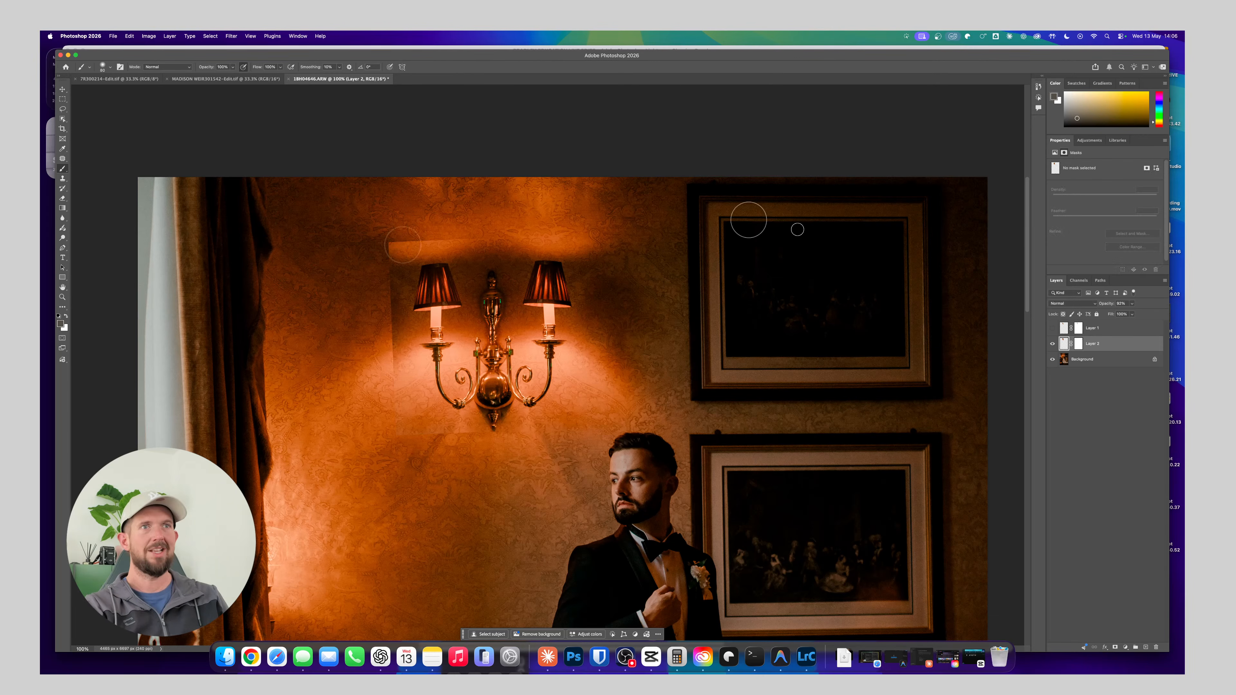
Adjust the brush size and hardness and paint black on Layer 2's mask to blend the copied wall around the left lamp
{"action": "left_click", "coordinate": [1080, 343]}
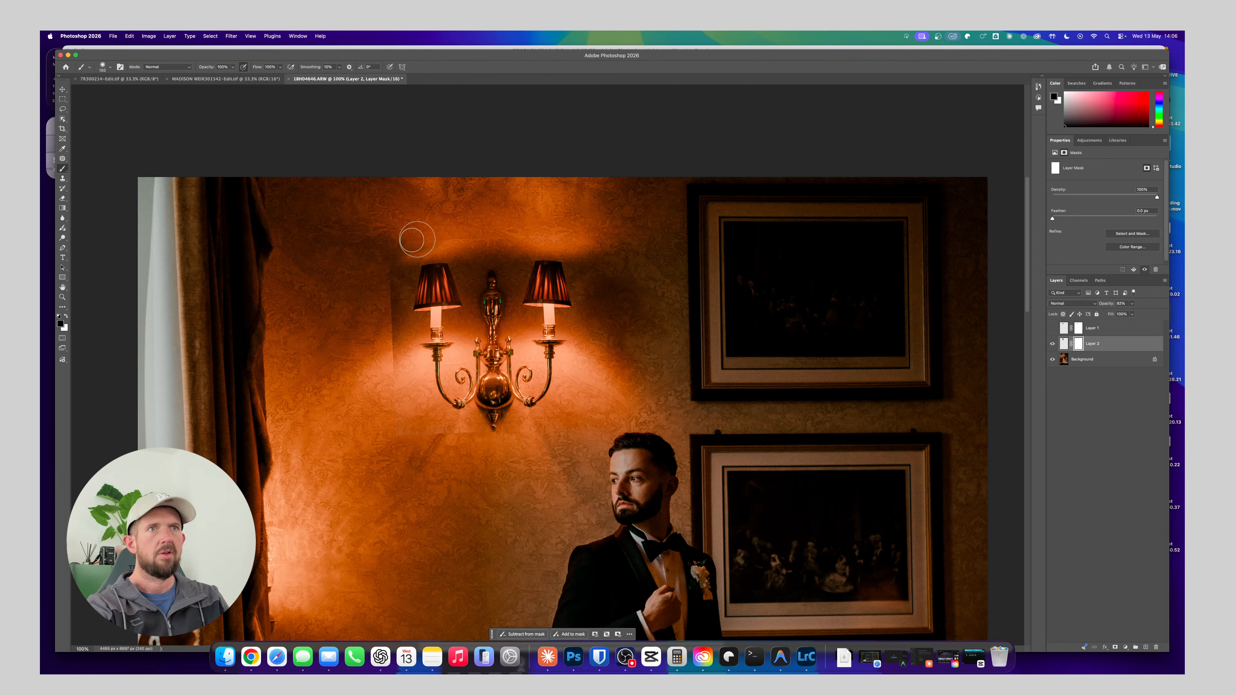
{"action": "key", "text": "bracketright"}
{"action": "key", "text": "bracketright"}
{"action": "key", "text": "bracketright"}
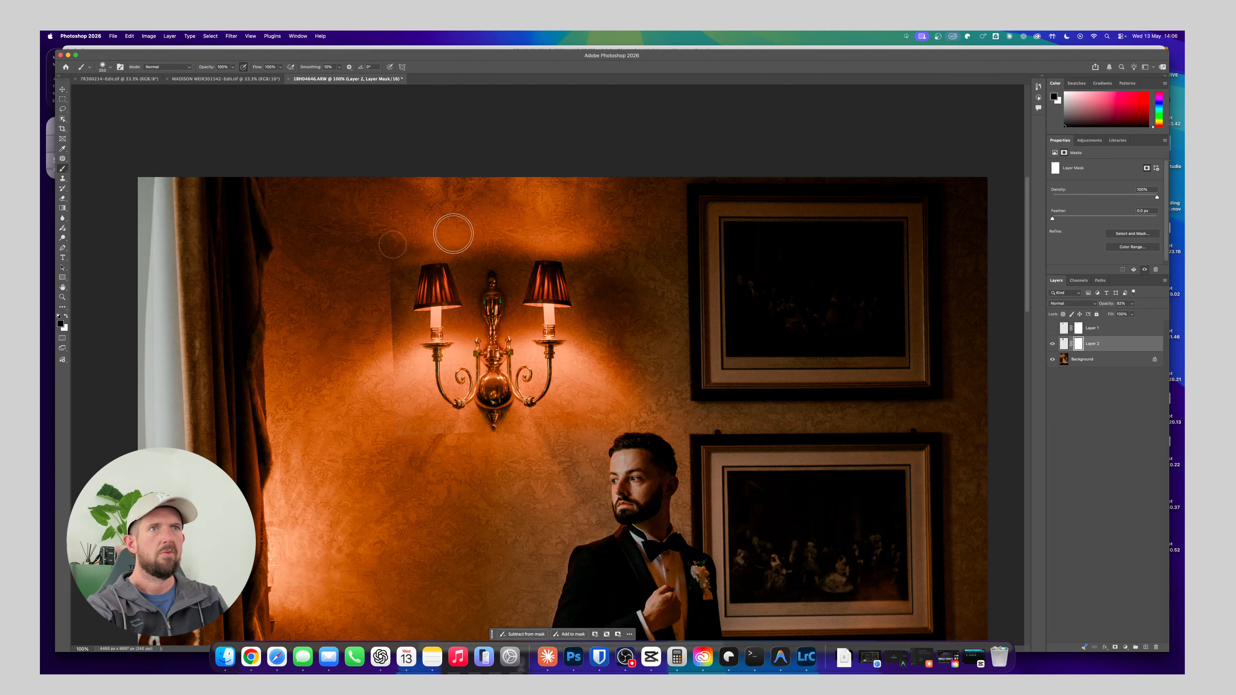
{"action": "left_click", "coordinate": [110, 71]}
{"action": "left_click_drag", "start_coordinate": [99, 114], "coordinate": [124, 106]}
{"action": "left_click", "coordinate": [458, 77]}
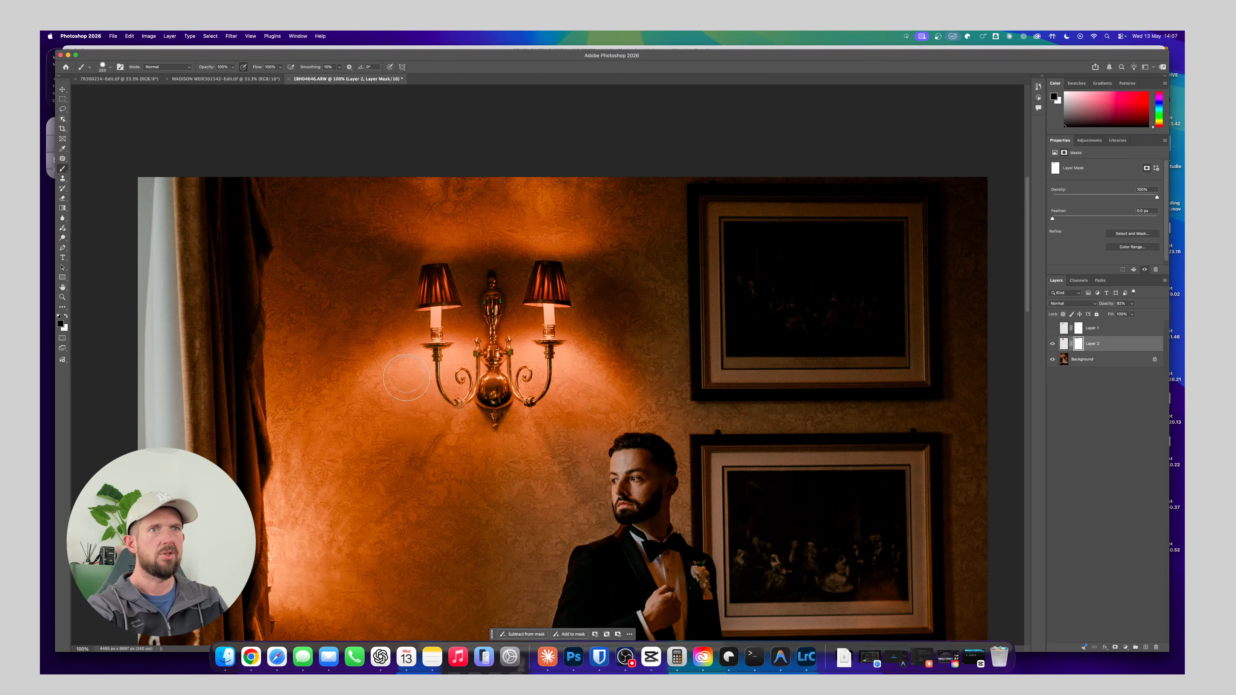
{"action": "key", "text": "bracketleft"}
{"action": "key", "text": "bracketleft"}
{"action": "key", "text": "bracketleft"}
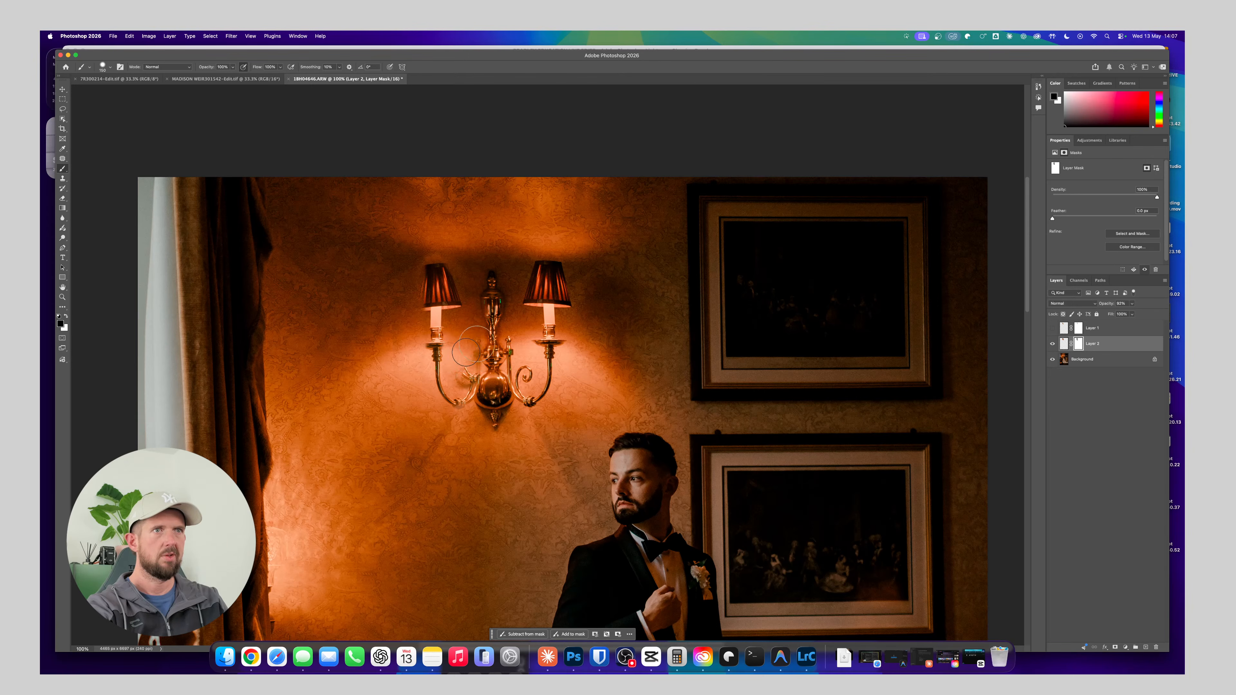
Paint white with a smaller brush on Layer 2's mask to restore the left arm's scroll and inner upright
{"action": "key", "text": "super+plus"}
{"action": "key", "text": "super+plus"}
{"action": "scroll", "coordinate": [446, 360], "scroll_direction": "left", "scroll_amount": 5}
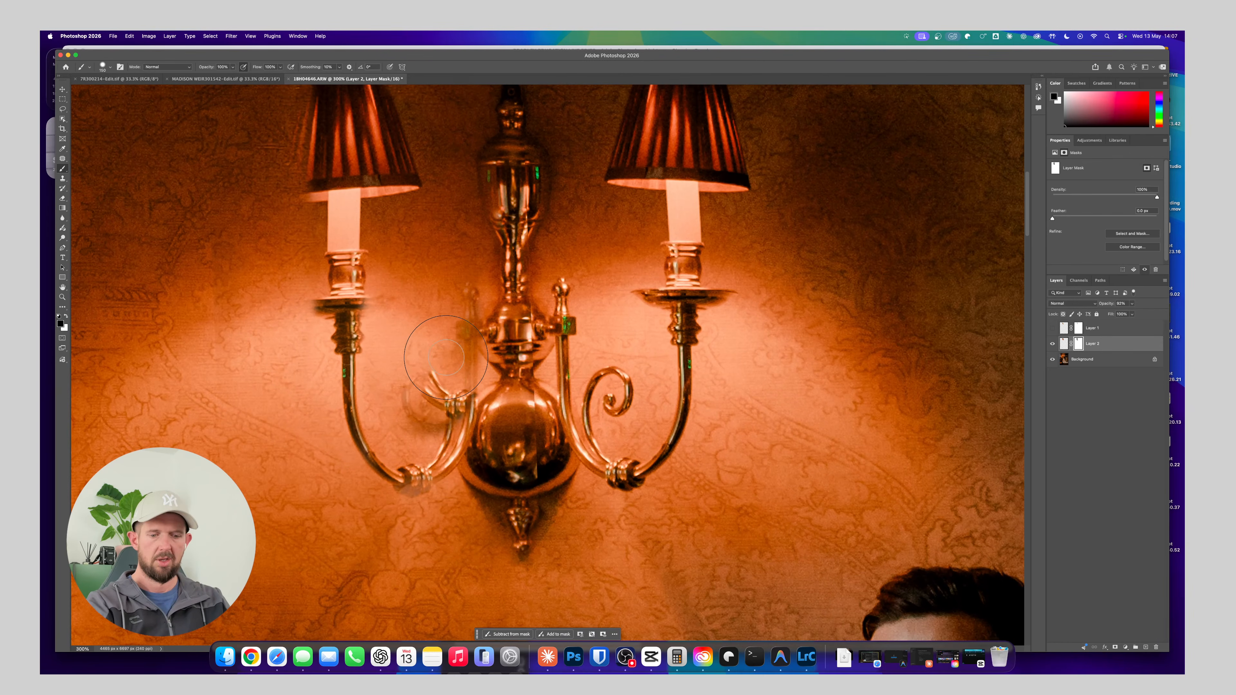
{"action": "key", "text": "x"}
{"action": "key", "text": "bracketleft"}
{"action": "key", "text": "bracketleft"}
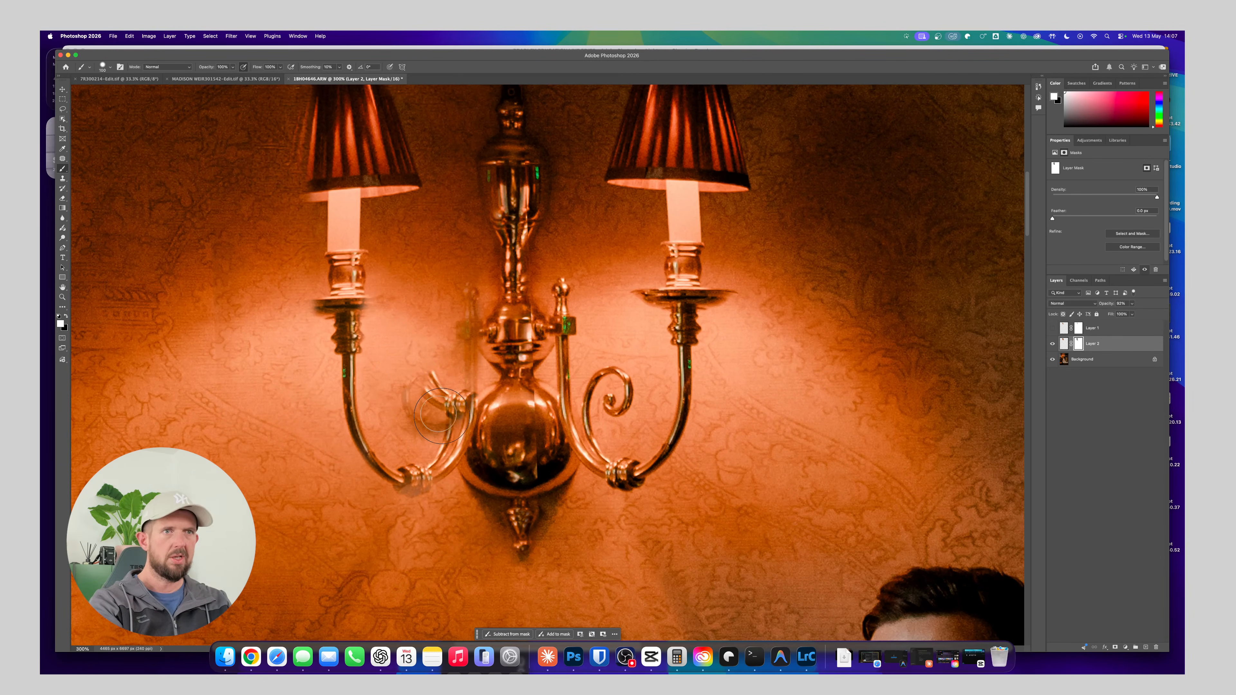
{"action": "key", "text": "bracketleft"}
{"action": "key", "text": "bracketleft"}
{"action": "key", "text": "bracketleft"}
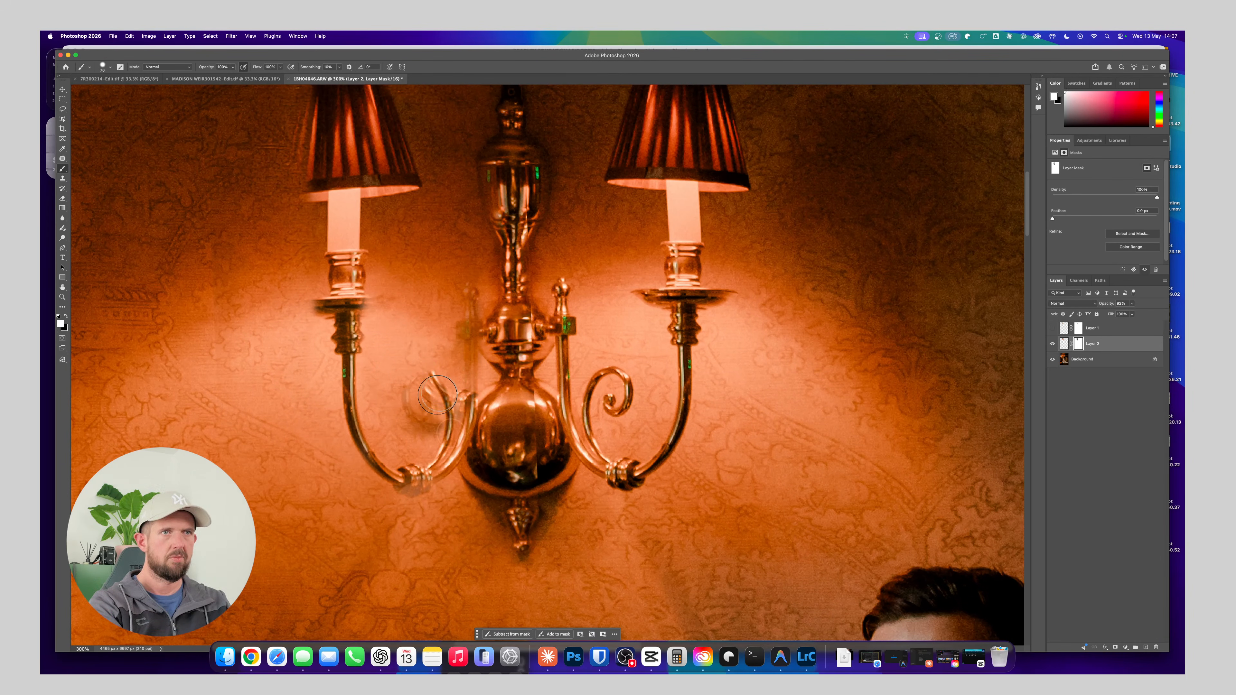
{"action": "mouse_move", "coordinate": [437, 395]}
{"action": "left_mouse_down"}
{"action": "mouse_move", "coordinate": [415, 412]}
{"action": "mouse_move", "coordinate": [419, 379]}
{"action": "mouse_move", "coordinate": [450, 394]}
{"action": "mouse_move", "coordinate": [467, 364]}
{"action": "mouse_move", "coordinate": [475, 292]}
{"action": "mouse_move", "coordinate": [464, 297]}
{"action": "mouse_move", "coordinate": [468, 355]}
{"action": "left_mouse_up"}
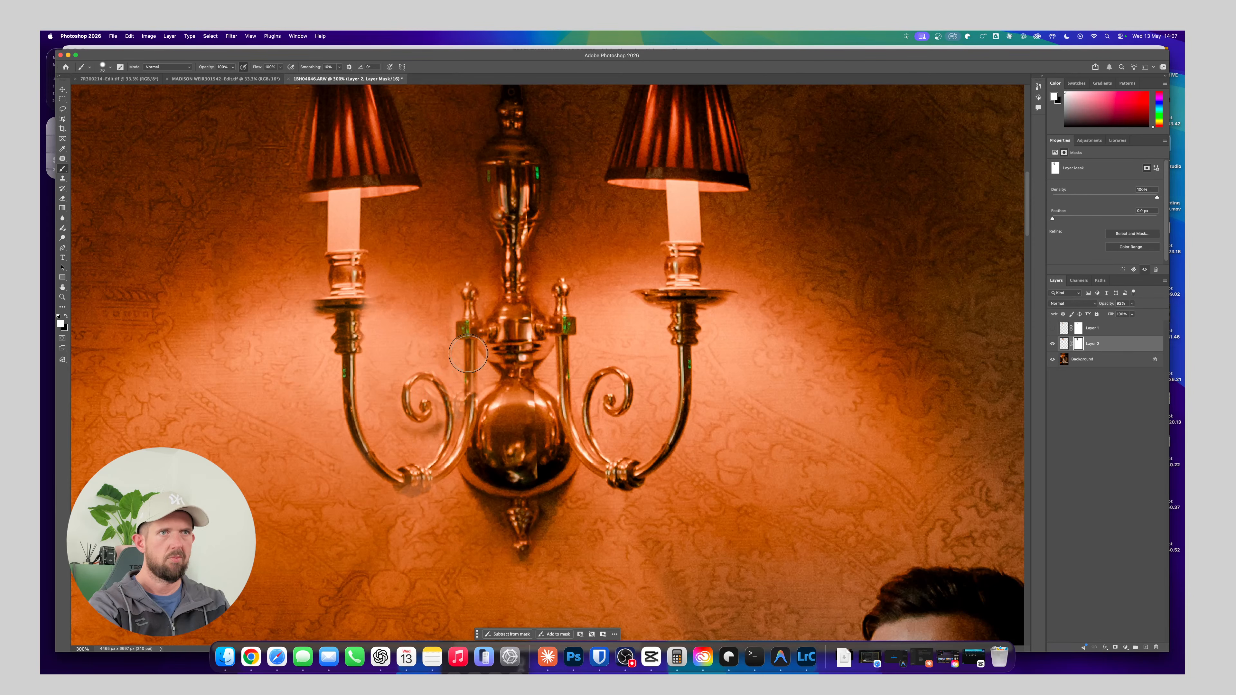
Lower the brush hardness and paint white on Layer 2's mask to restore the lower joint of the left arm
{"action": "left_click", "coordinate": [103, 66]}
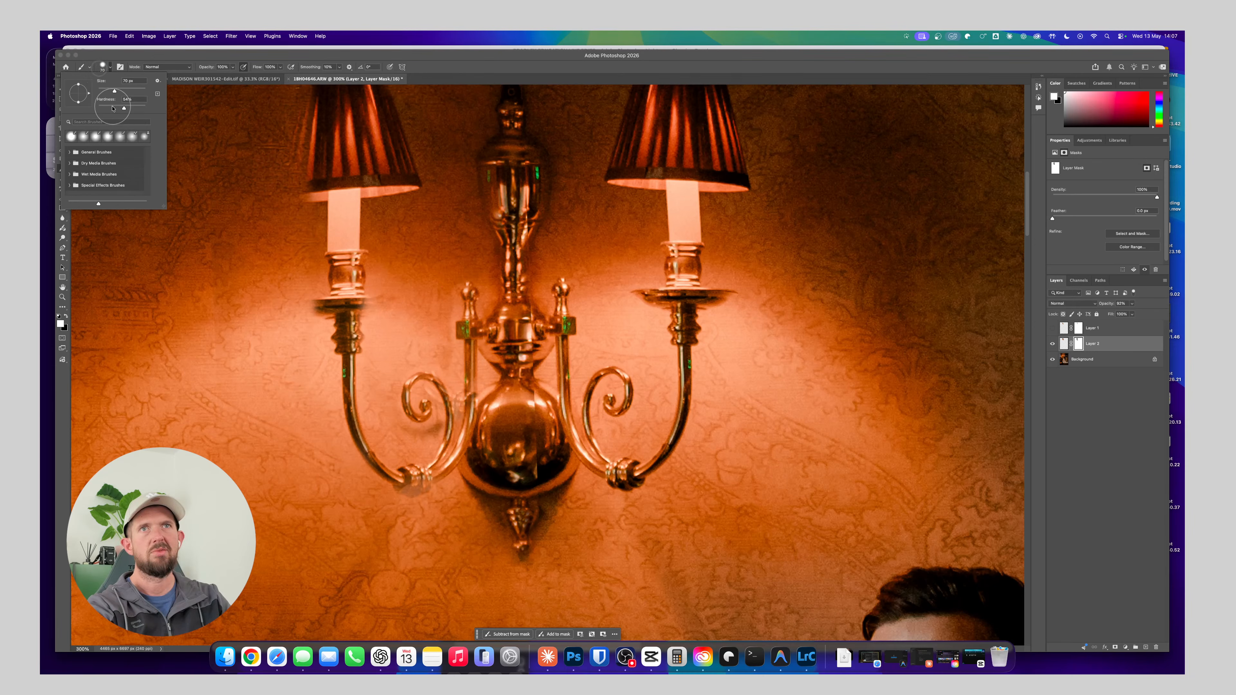
{"action": "left_click_drag", "start_coordinate": [112, 108], "coordinate": [107, 109]}
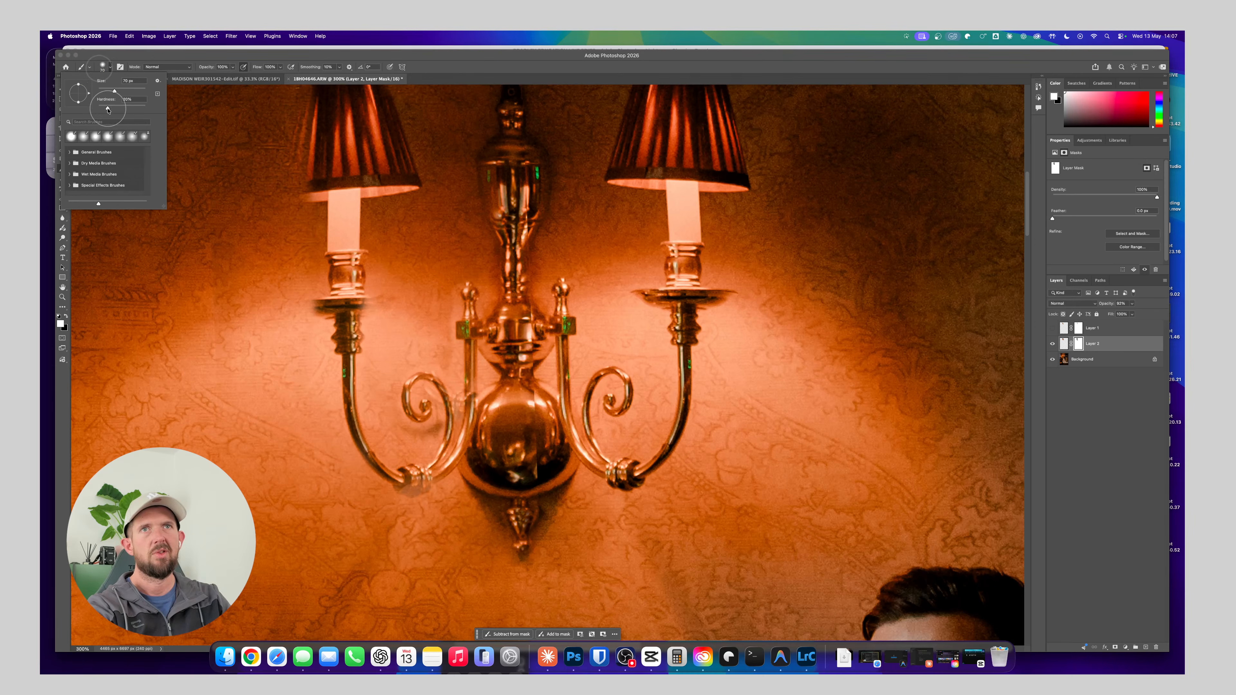
{"action": "left_click", "coordinate": [457, 345]}
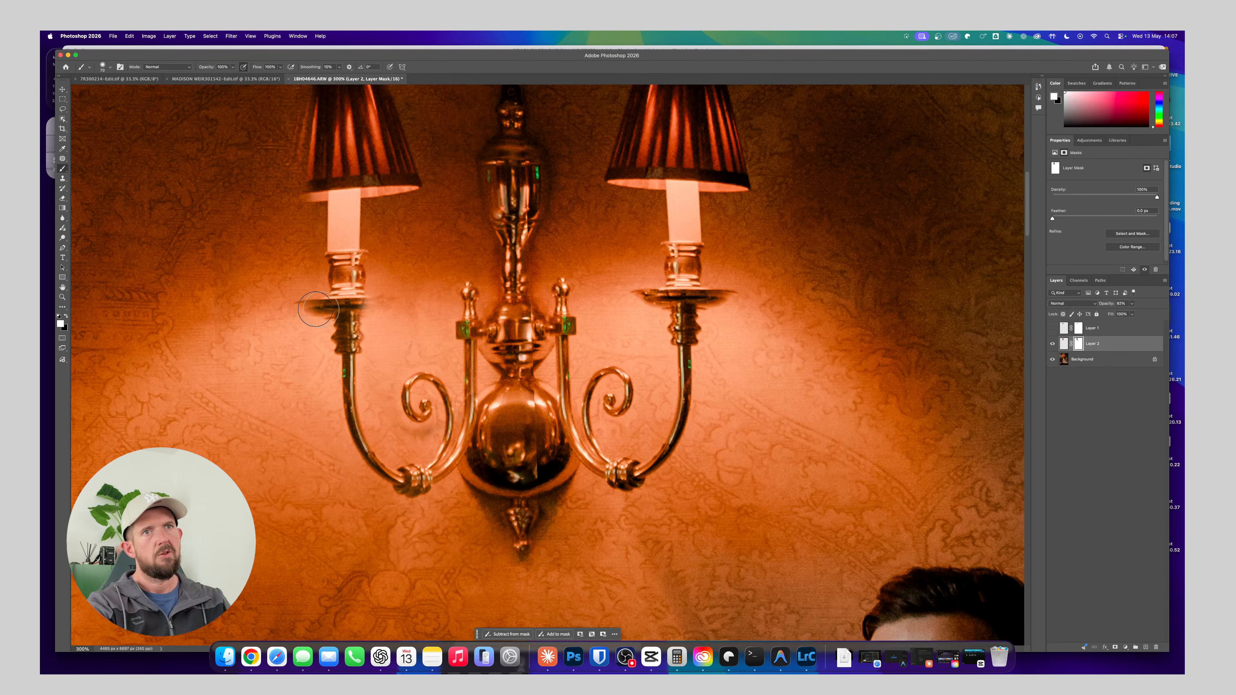
Paint white on Layer 2's mask over the left lamp's drip pan and lampshade to restore their full outlines
{"action": "left_click_drag", "start_coordinate": [307, 305], "coordinate": [374, 303]}
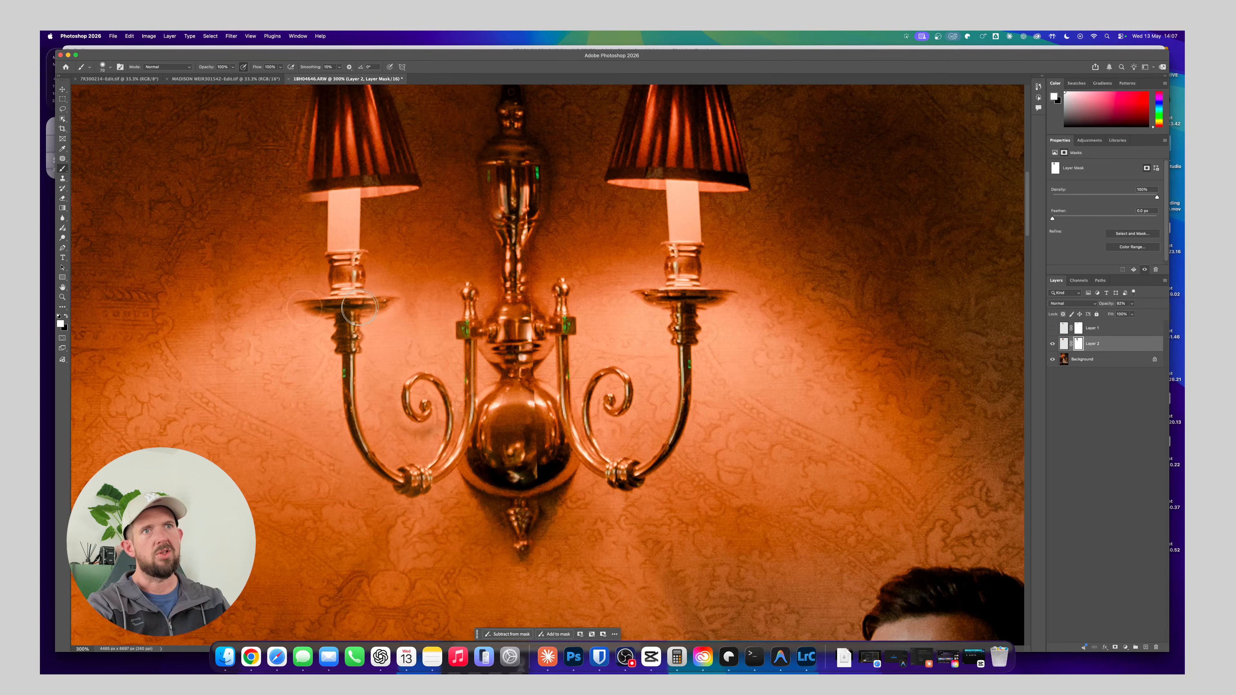
{"action": "scroll", "coordinate": [343, 304], "scroll_direction": "up", "scroll_amount": 3}
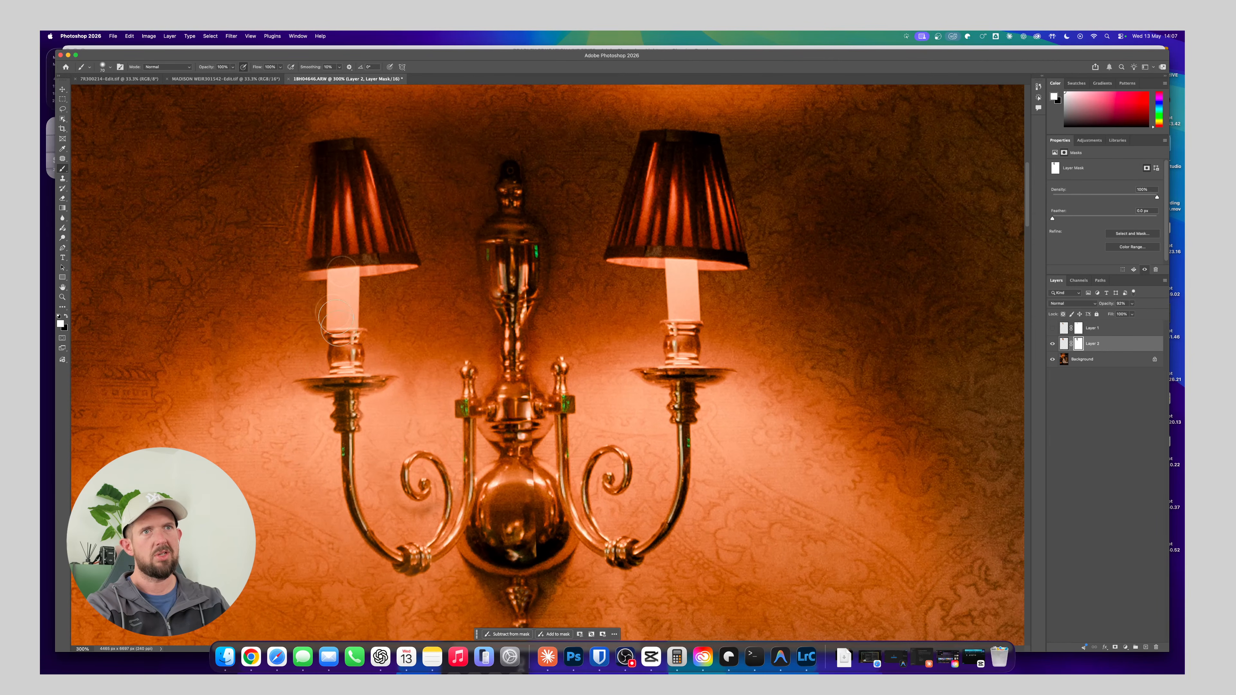
{"action": "mouse_move", "coordinate": [317, 274]}
{"action": "left_mouse_down"}
{"action": "mouse_move", "coordinate": [285, 270]}
{"action": "mouse_move", "coordinate": [292, 226]}
{"action": "mouse_move", "coordinate": [340, 209]}
{"action": "mouse_move", "coordinate": [299, 219]}
{"action": "mouse_move", "coordinate": [307, 155]}
{"action": "mouse_move", "coordinate": [333, 143]}
{"action": "mouse_move", "coordinate": [309, 150]}
{"action": "mouse_move", "coordinate": [368, 144]}
{"action": "mouse_move", "coordinate": [390, 211]}
{"action": "left_mouse_up"}
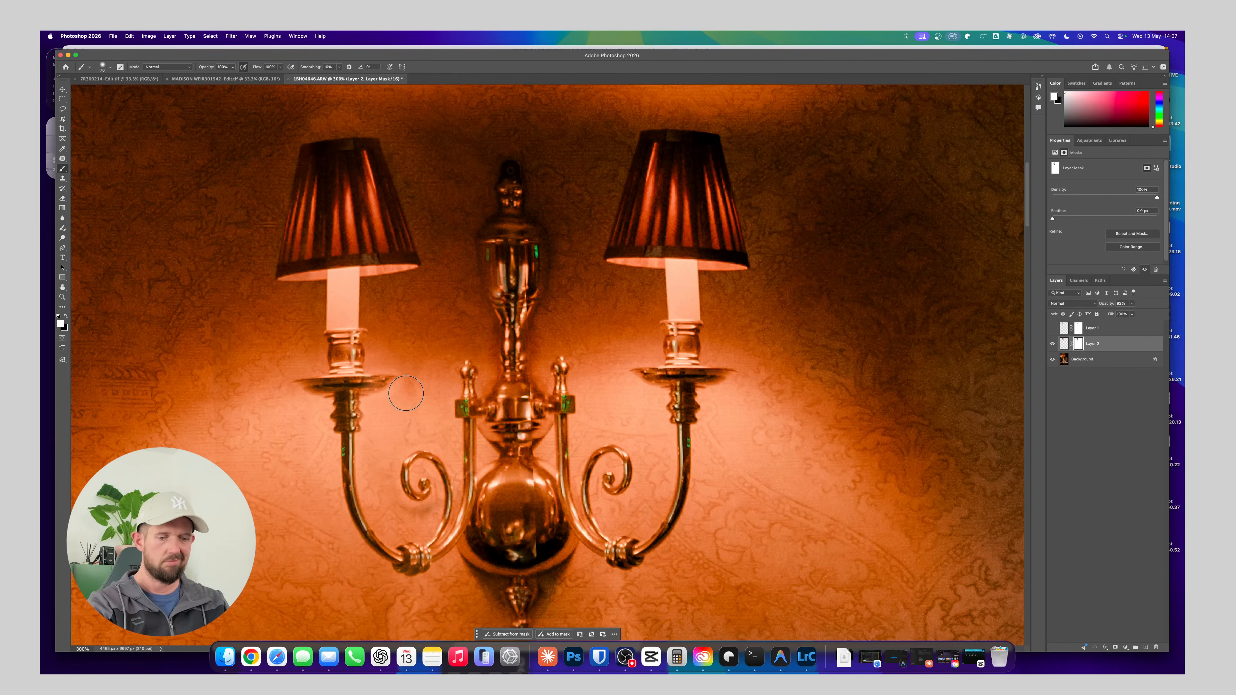
Set the brush to black and reduce its size for fine work on Layer 2's mask around the left drip pan
{"action": "key", "text": "bracketright"}
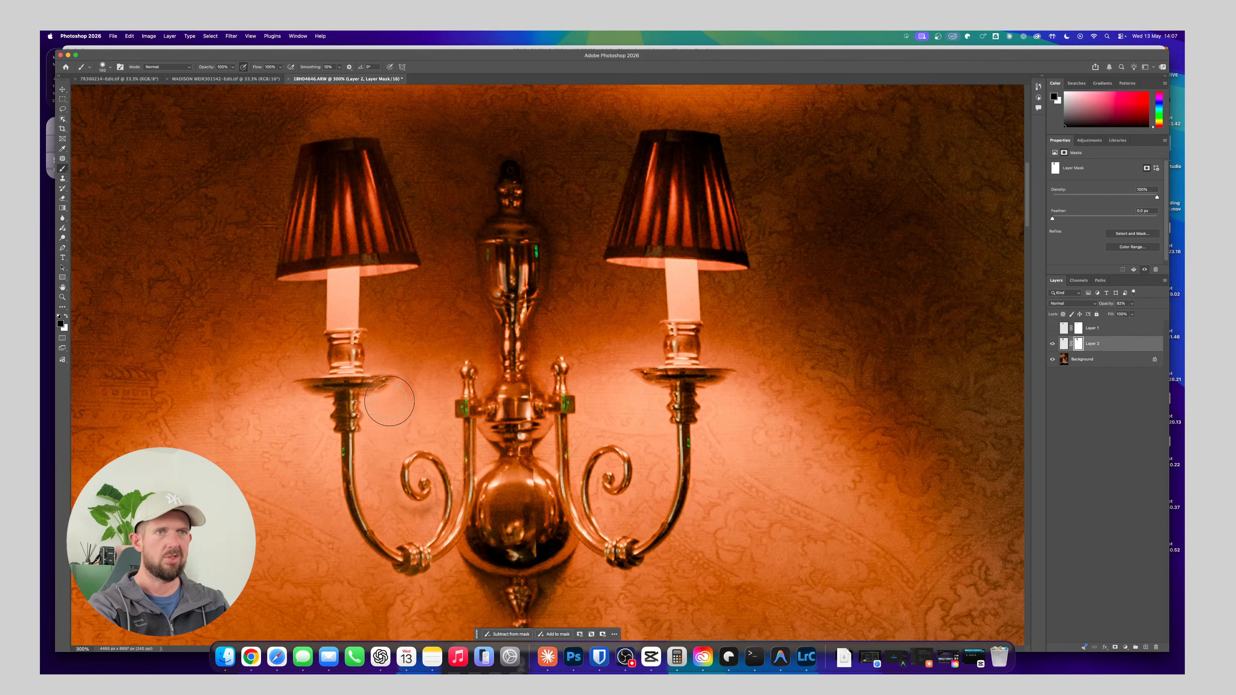
{"action": "key", "text": "bracketleft"}
{"action": "key", "text": "bracketleft"}
{"action": "key", "text": "bracketleft"}
{"action": "scroll", "coordinate": [393, 409], "scroll_direction": "up", "scroll_amount": 5}
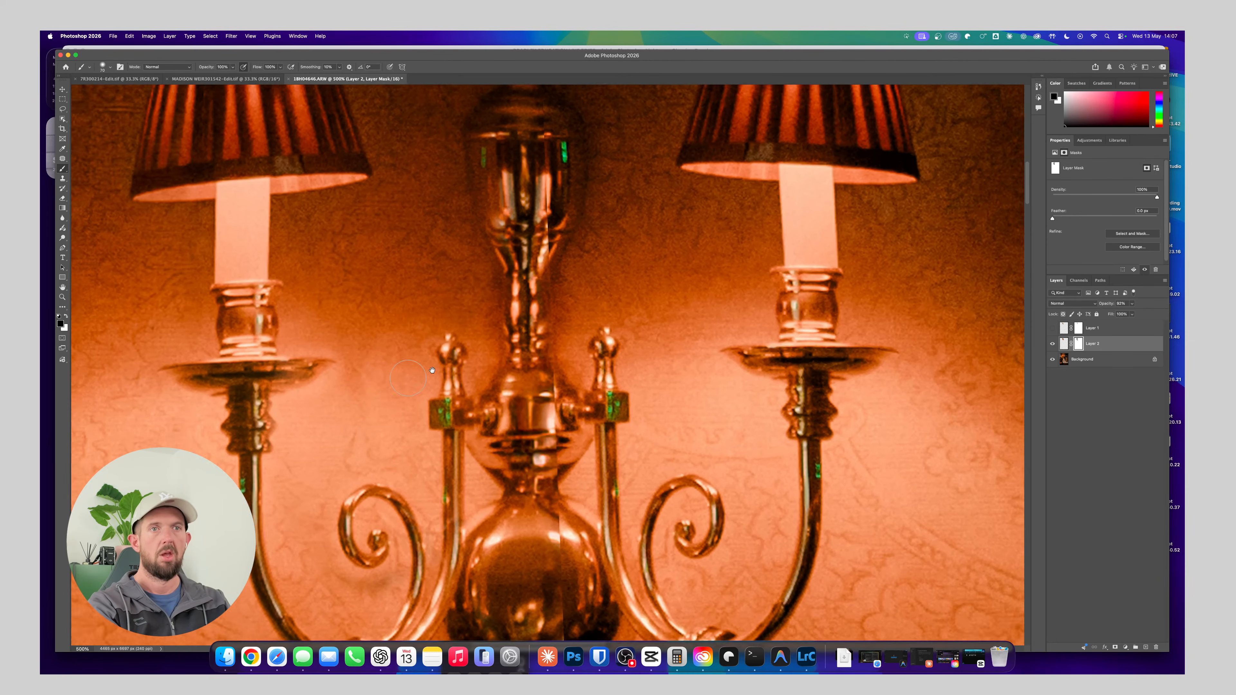
{"action": "key", "text": "bracketleft"}
{"action": "key", "text": "bracketleft"}
{"action": "key", "text": "bracketleft"}
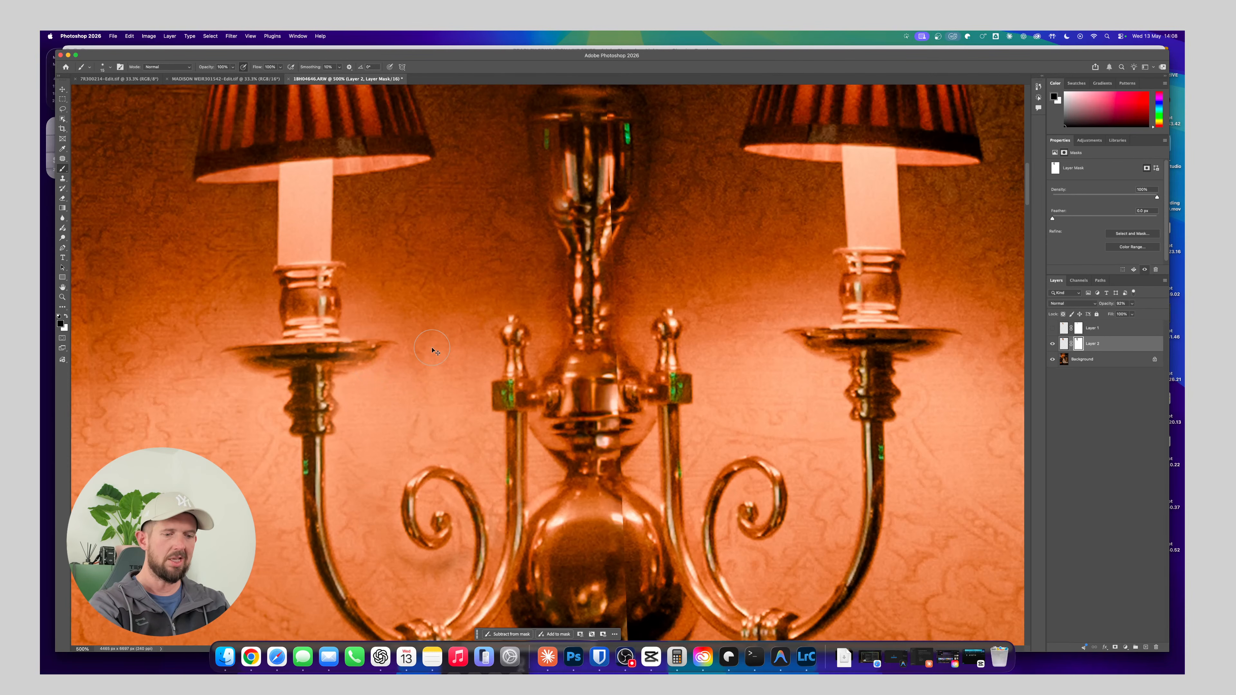
Compare the two lamp repairs by alternating the visibility of Layer 1 and Layer 2, and examine Layer 2's version in the whole photo
{"action": "key", "text": "super+minus"}
{"action": "key", "text": "super+minus"}
{"action": "key", "text": "super+minus"}
{"action": "key", "text": "super+minus"}
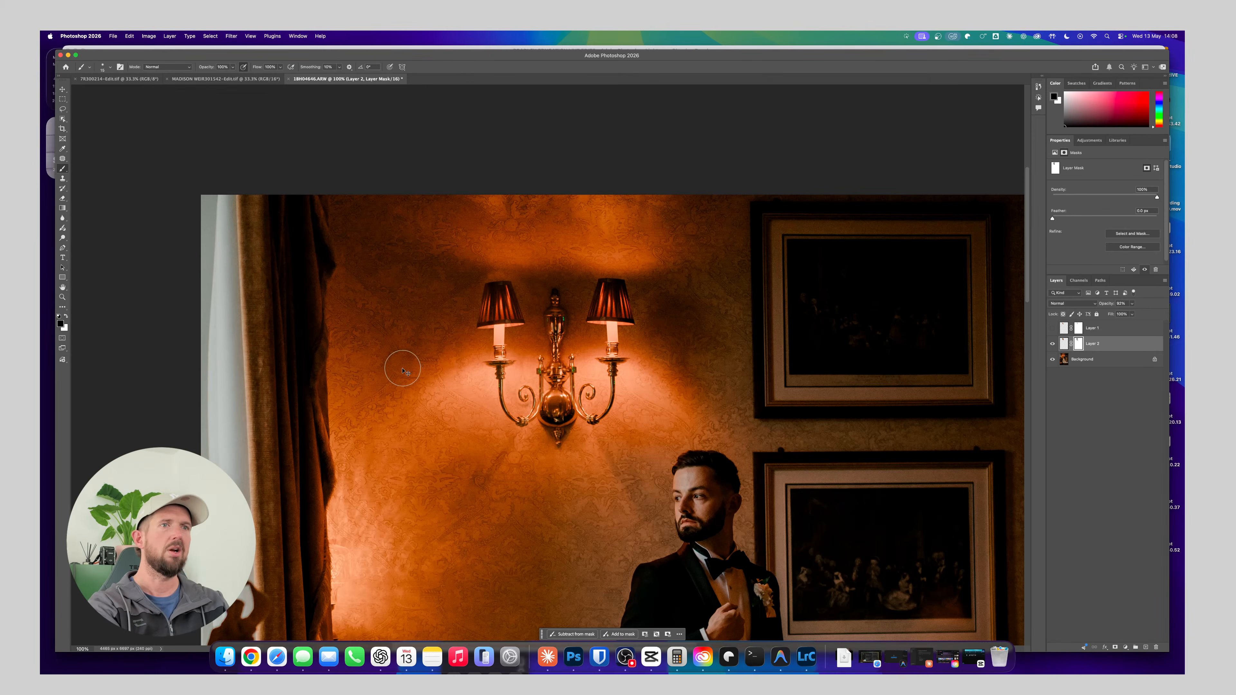
{"action": "key", "text": "super+minus"}
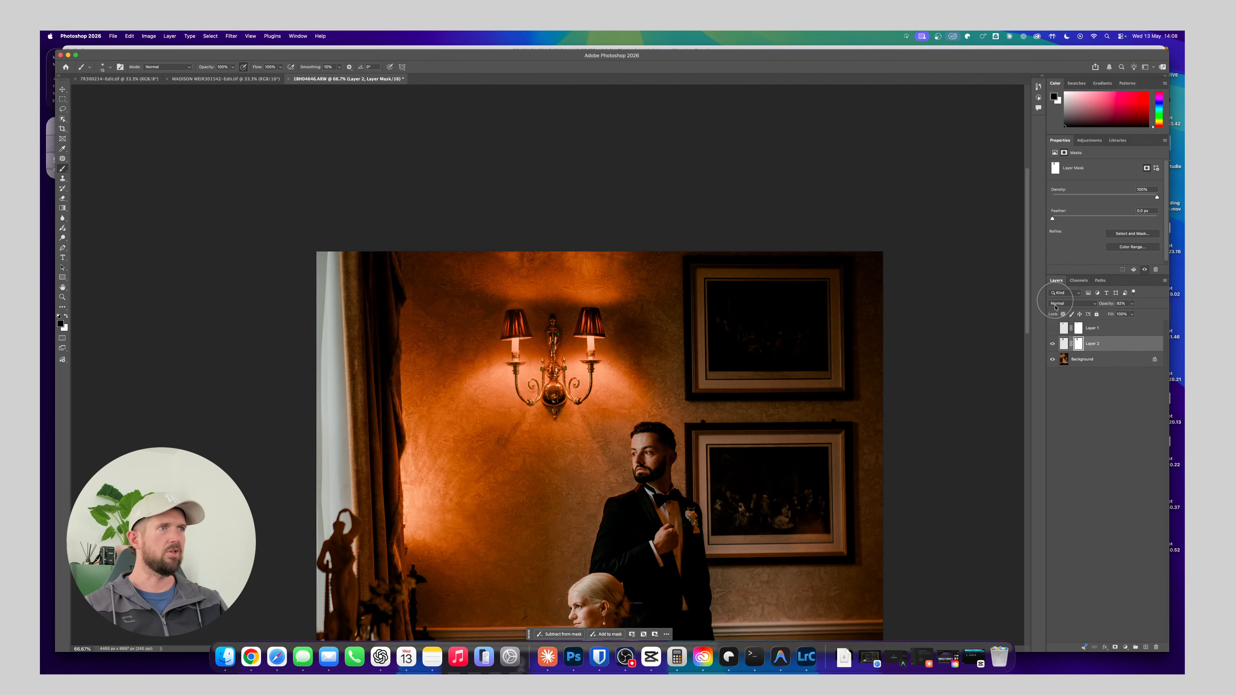
{"action": "left_click", "coordinate": [1052, 329]}
{"action": "left_click", "coordinate": [1053, 344]}
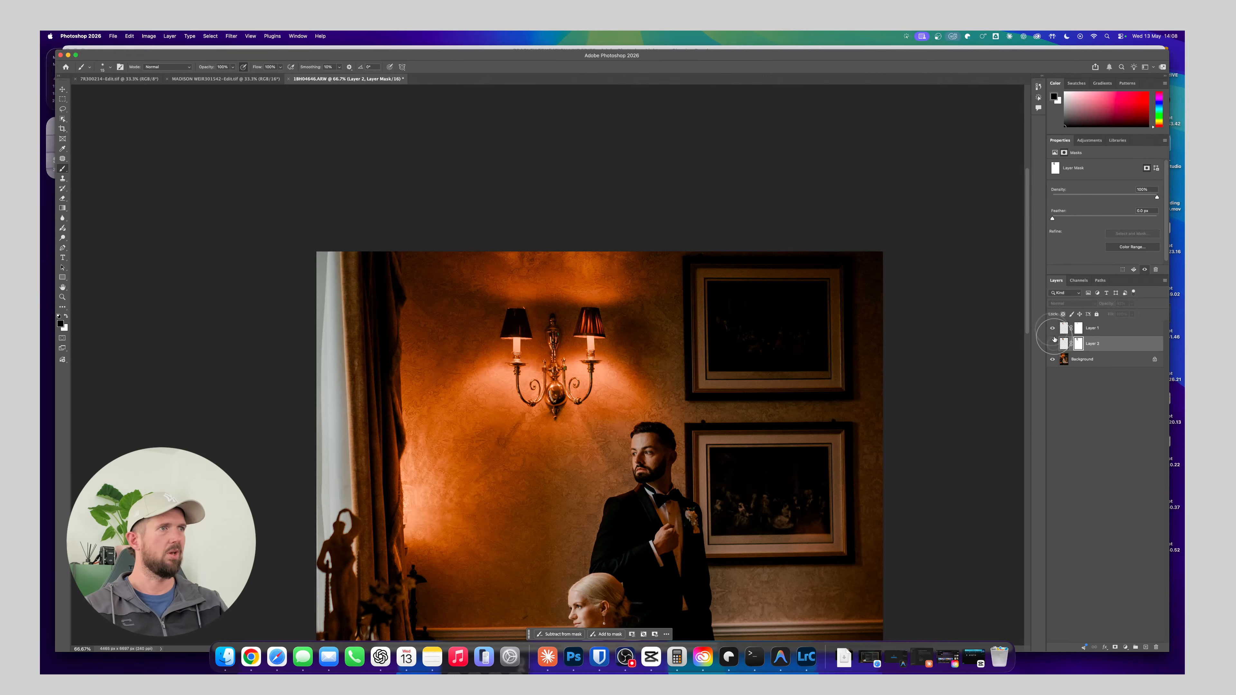
{"action": "left_click", "coordinate": [1052, 329]}
{"action": "left_click", "coordinate": [1053, 344]}
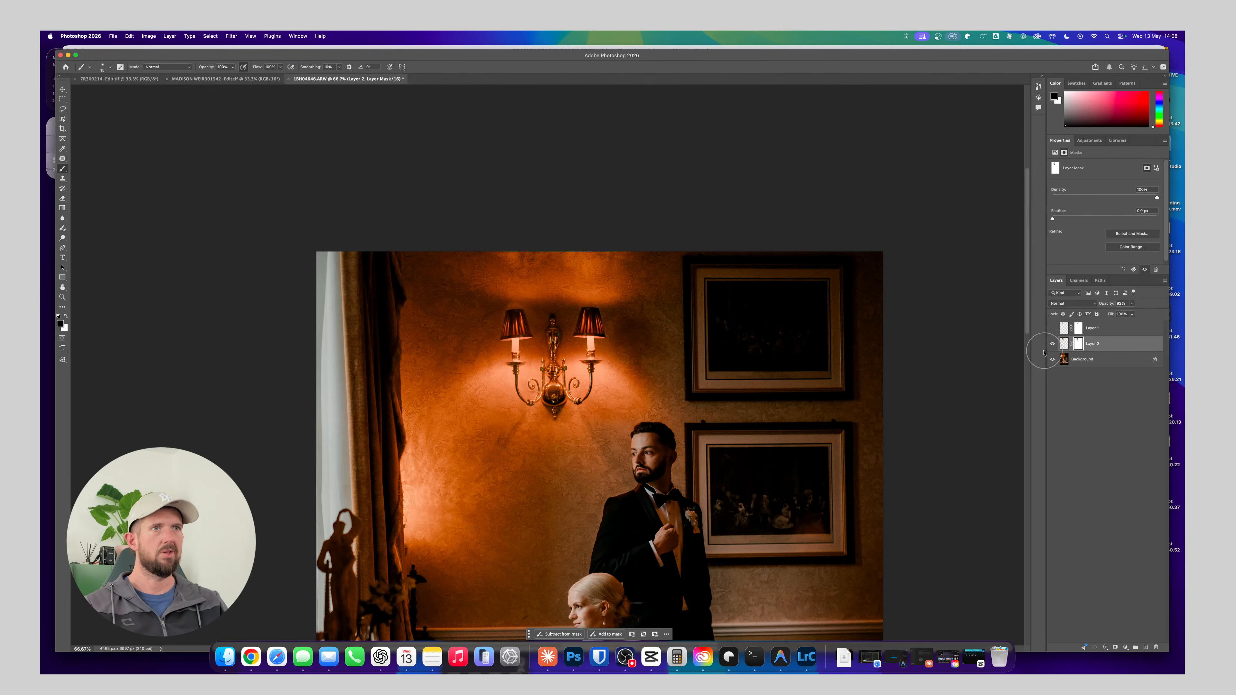
{"action": "key", "text": "super+minus"}
{"action": "key", "text": "super+minus"}
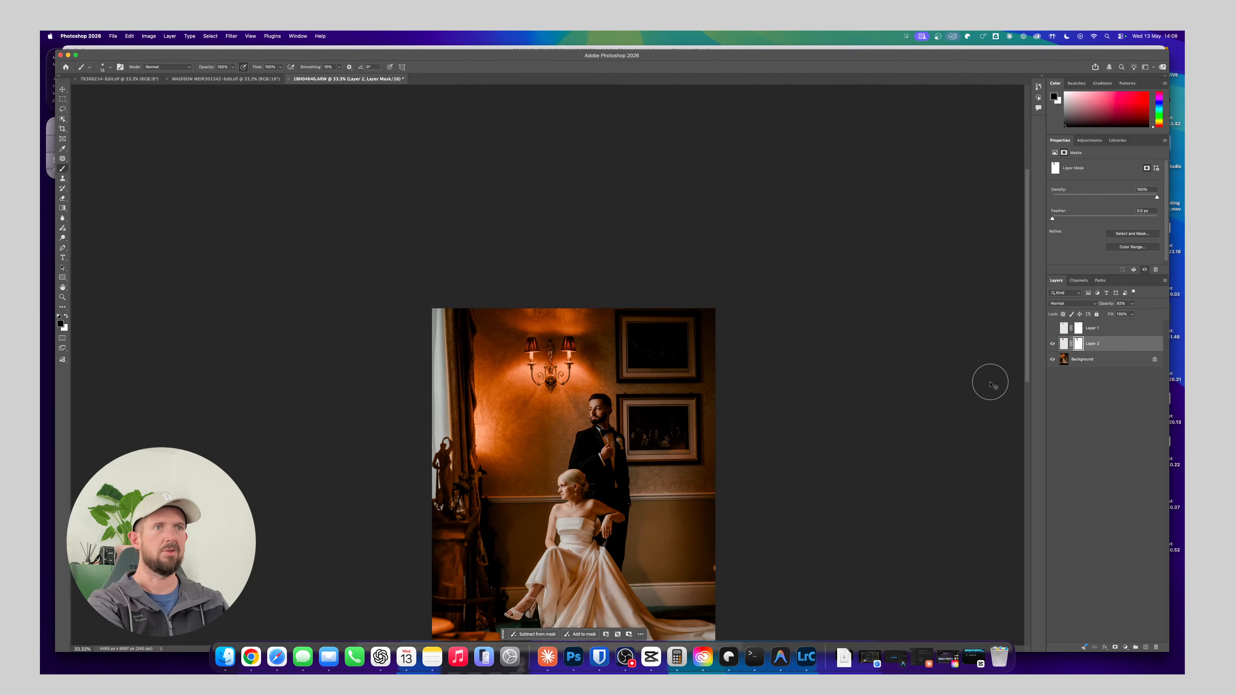
{"action": "key", "text": "super+equal"}
{"action": "key", "text": "super+equal"}
{"action": "key", "text": "super+minus"}
{"action": "key", "text": "super+minus"}
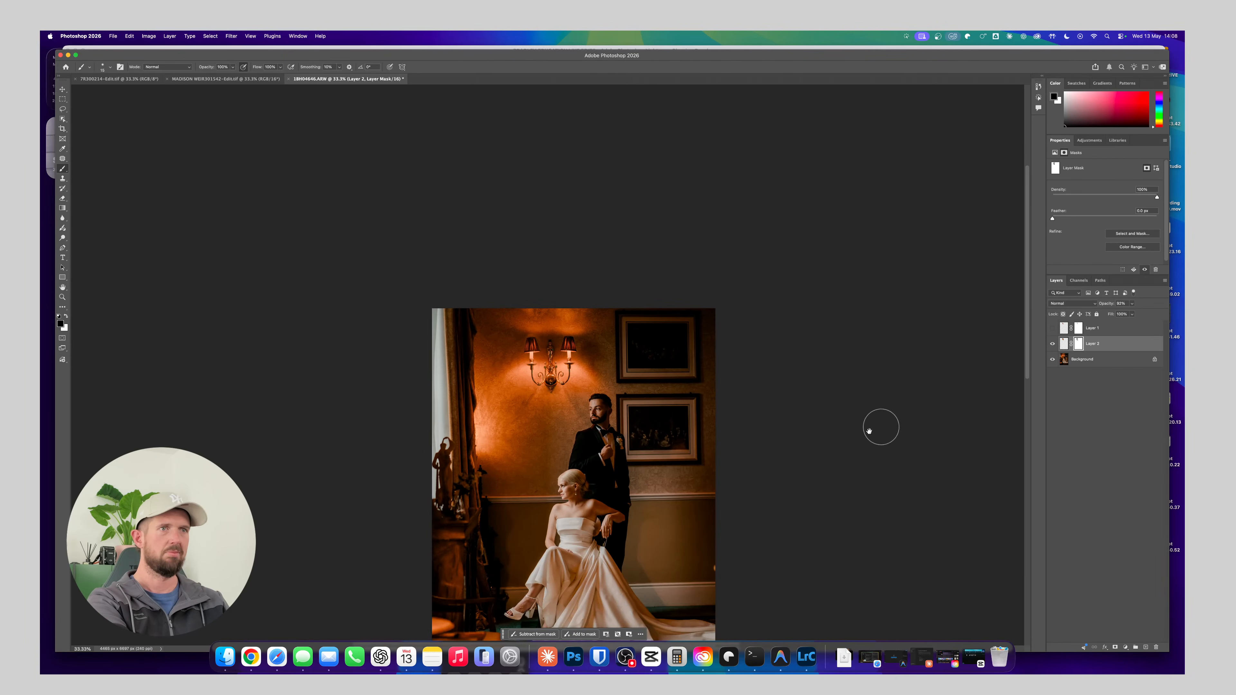
{"action": "scroll", "coordinate": [584, 443], "scroll_direction": "down", "scroll_amount": 3}
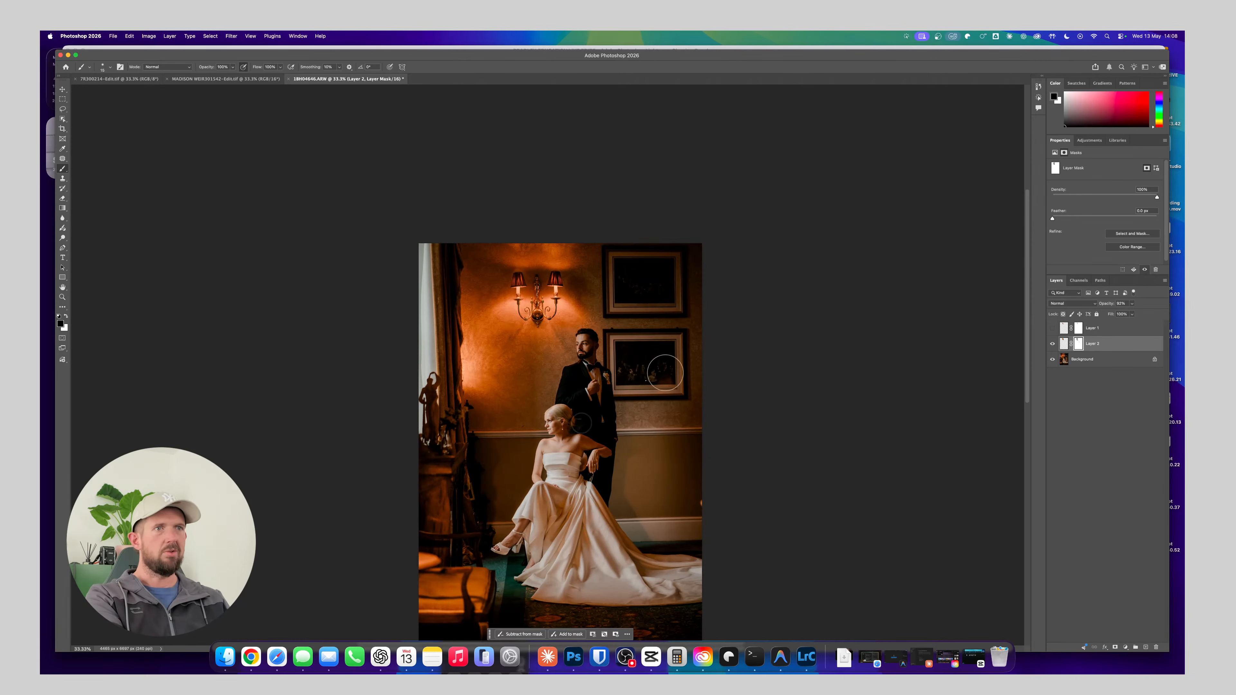
Delete the unused Layer 1 and merge Layer 2 into the Background
{"action": "left_click", "coordinate": [1113, 329]}
{"action": "key", "text": "Delete"}
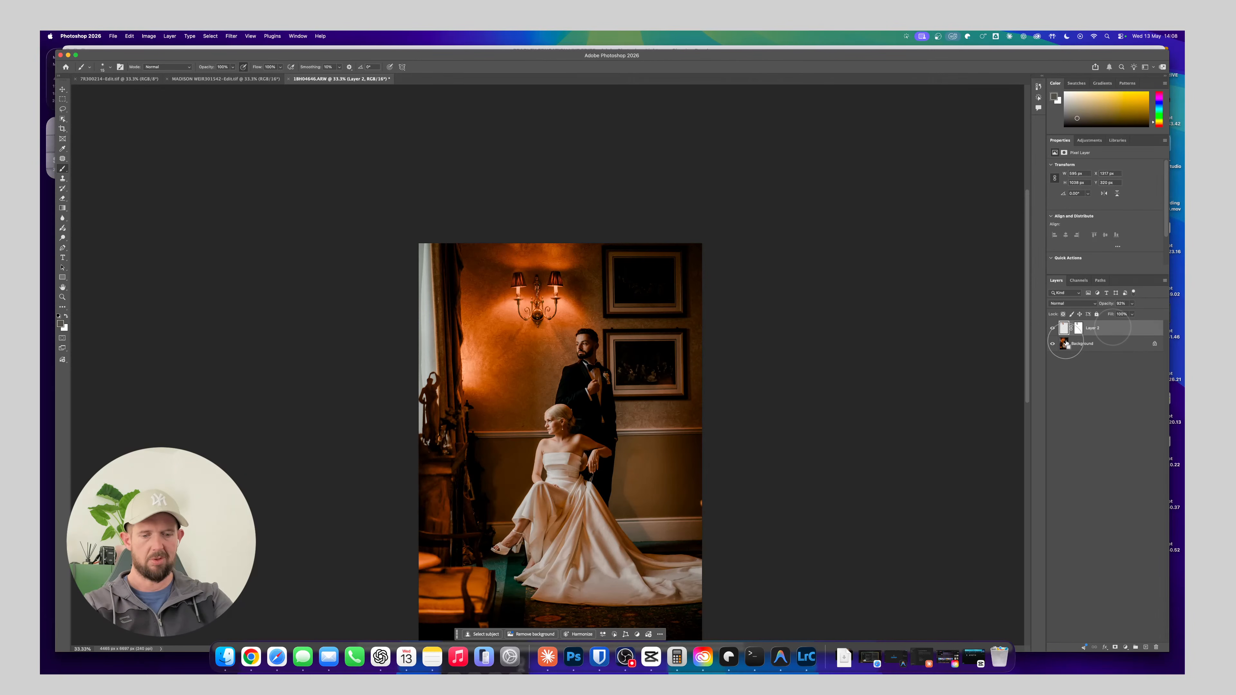
{"action": "key", "text": "Delete"}
{"action": "scroll", "coordinate": [623, 465], "scroll_direction": "down", "scroll_amount": 3}
{"action": "scroll", "coordinate": [623, 465], "scroll_direction": "right", "scroll_amount": 2}
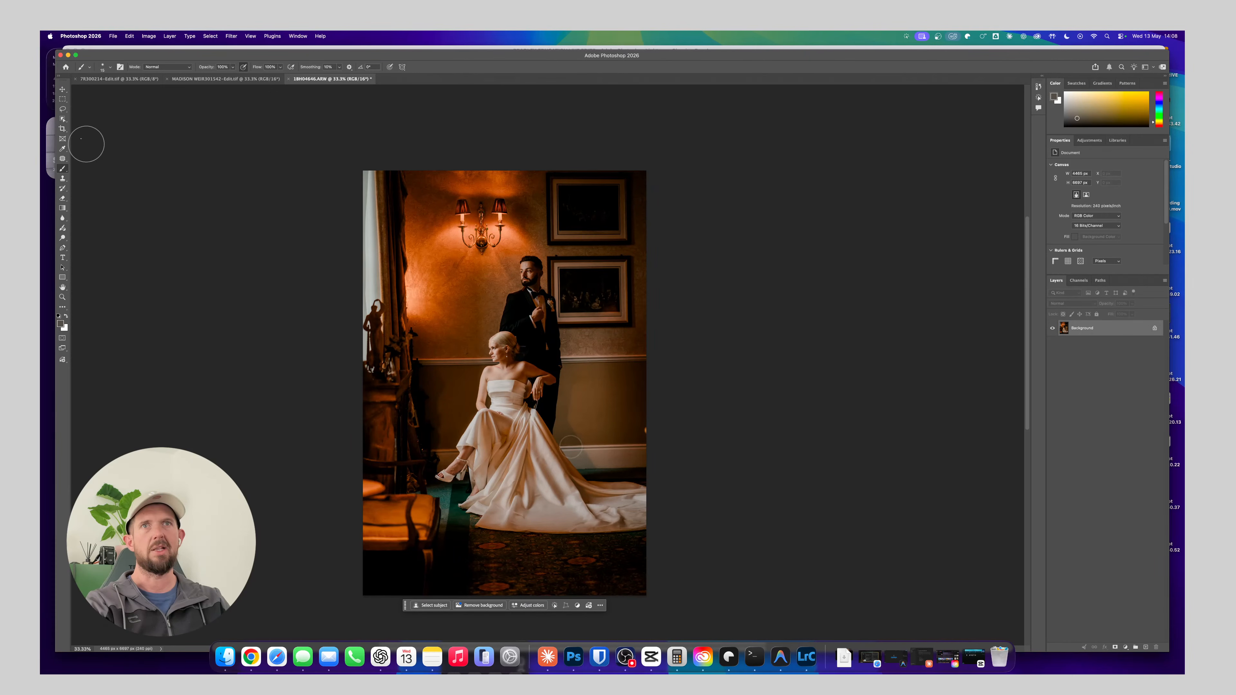
Extend the canvas on all sides with the Crop tool, fill it using Generative Expand without a prompt, and merge the result into the Background
{"action": "left_click", "coordinate": [62, 99]}
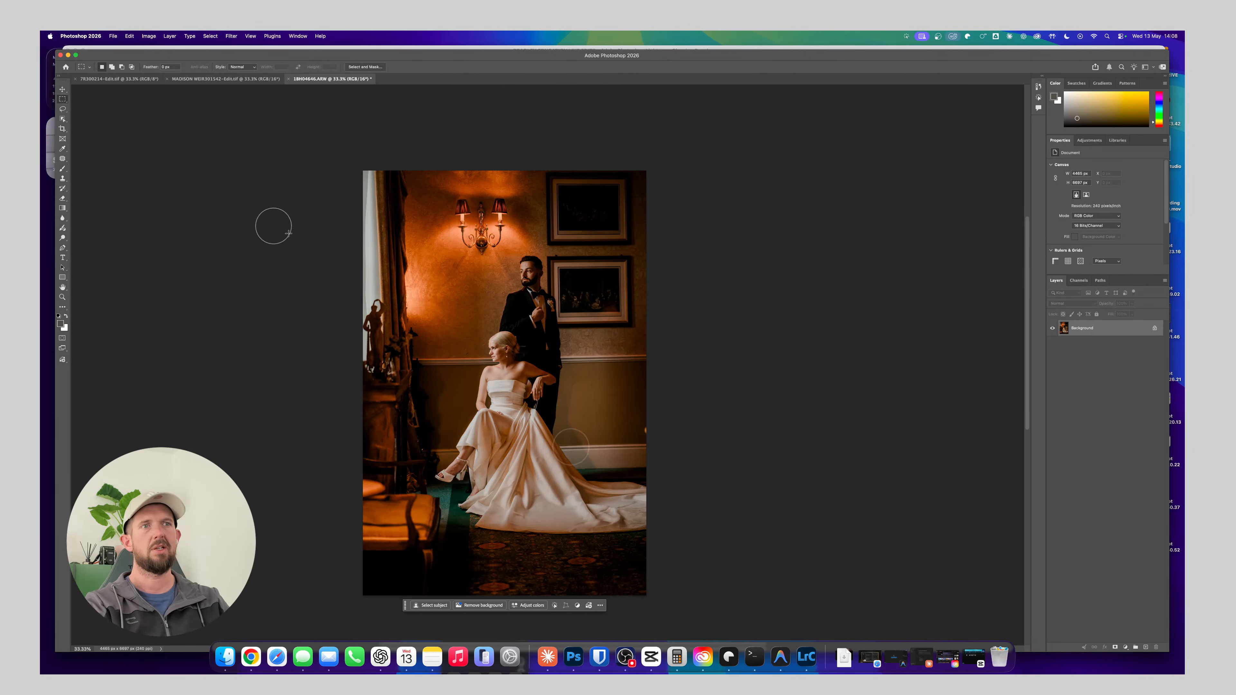
{"action": "left_click", "coordinate": [62, 129]}
{"action": "left_click_drag", "start_coordinate": [646, 594], "coordinate": [682, 618]}
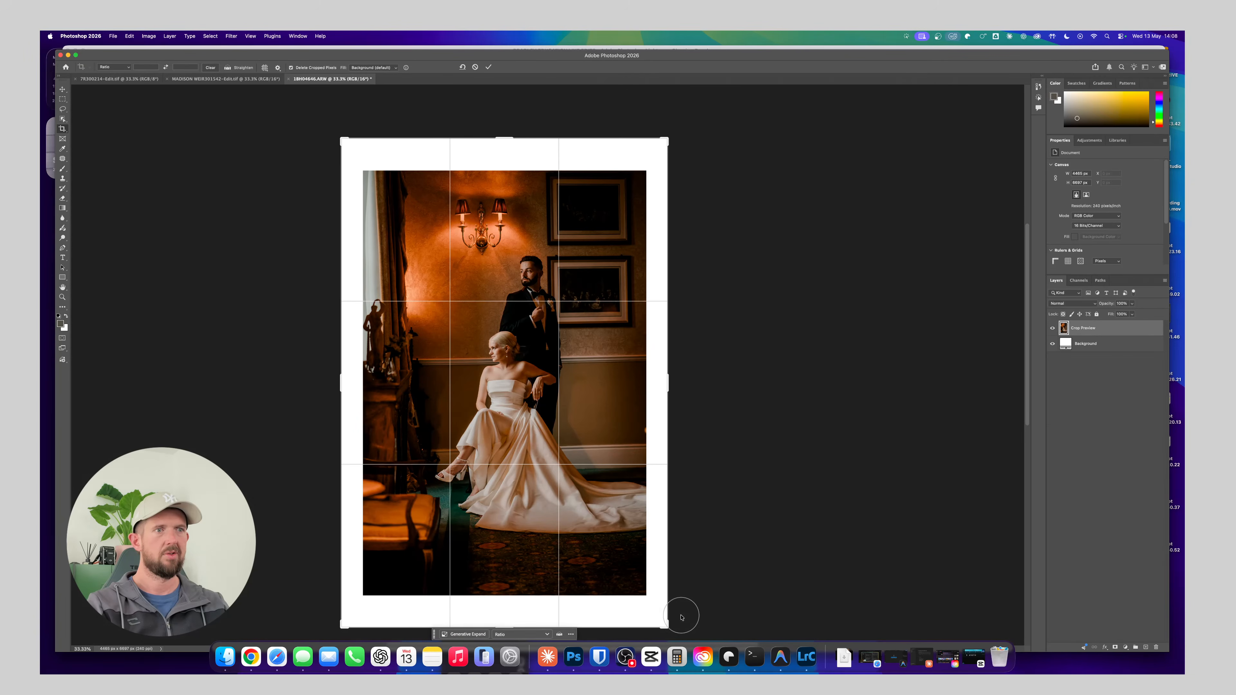
{"action": "left_click", "coordinate": [465, 634]}
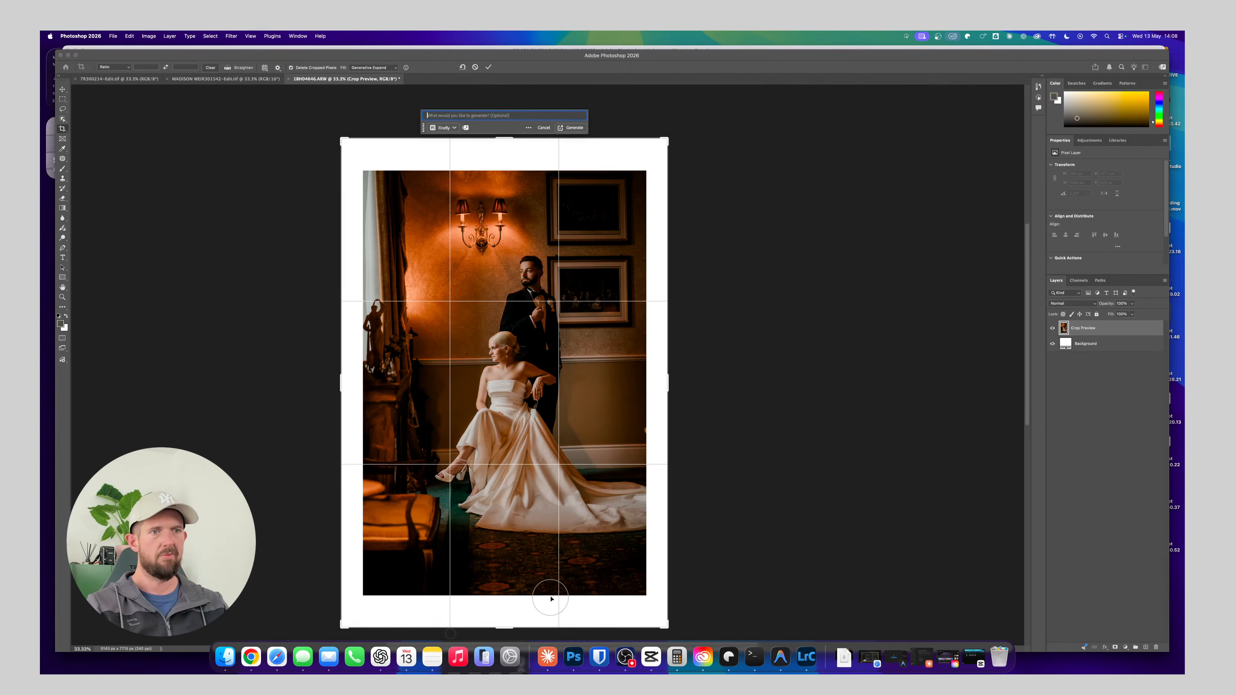
{"action": "left_click", "coordinate": [572, 128]}
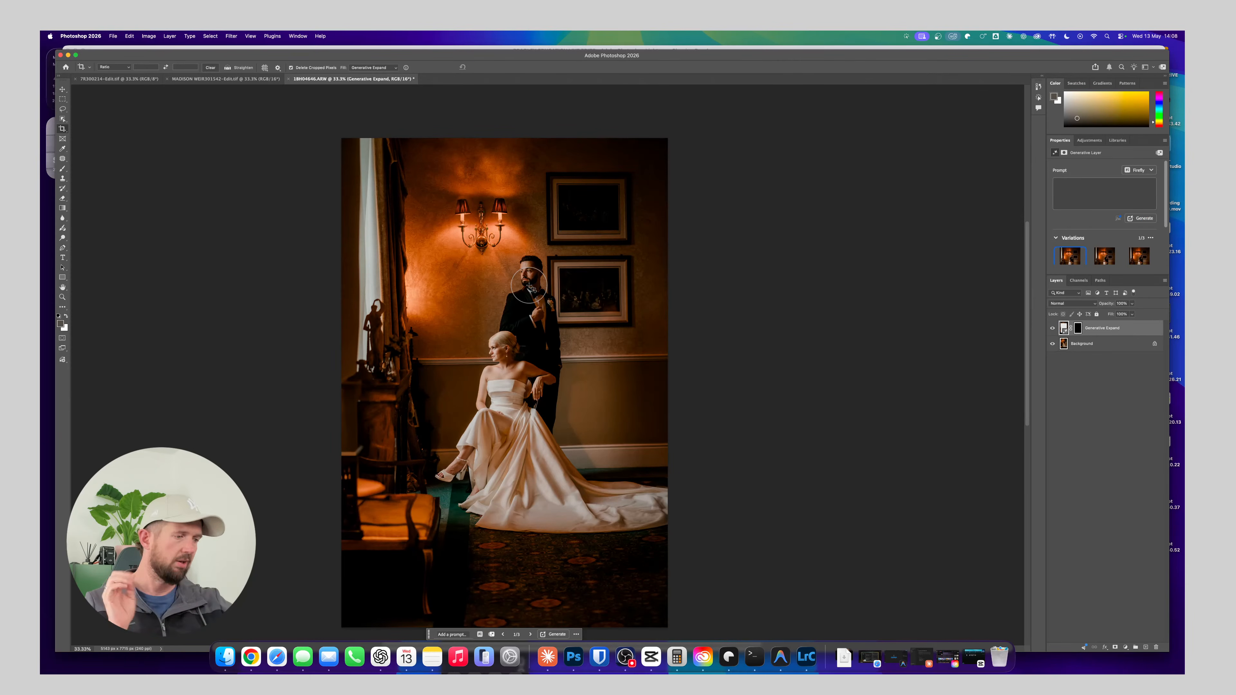
{"action": "key", "text": "super+e"}
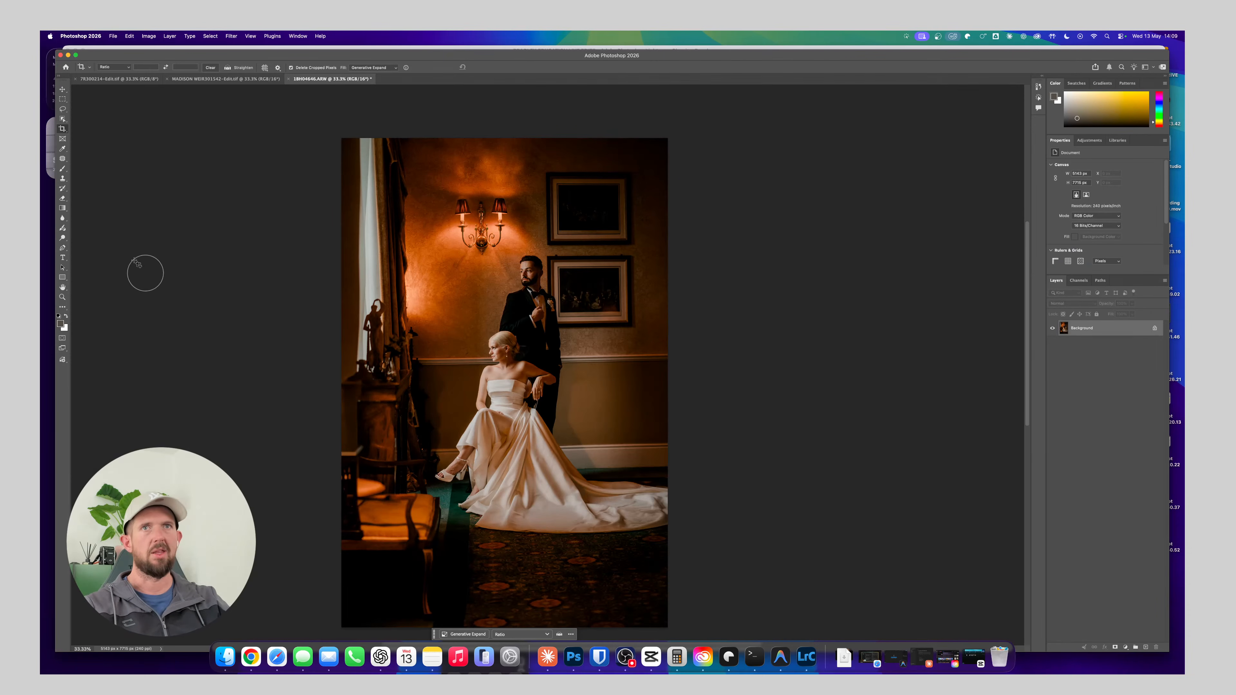
Lasso the statue, cabinet and chair along the photo's left side and replace them using Generative Fill without a prompt
{"action": "left_click", "coordinate": [63, 108]}
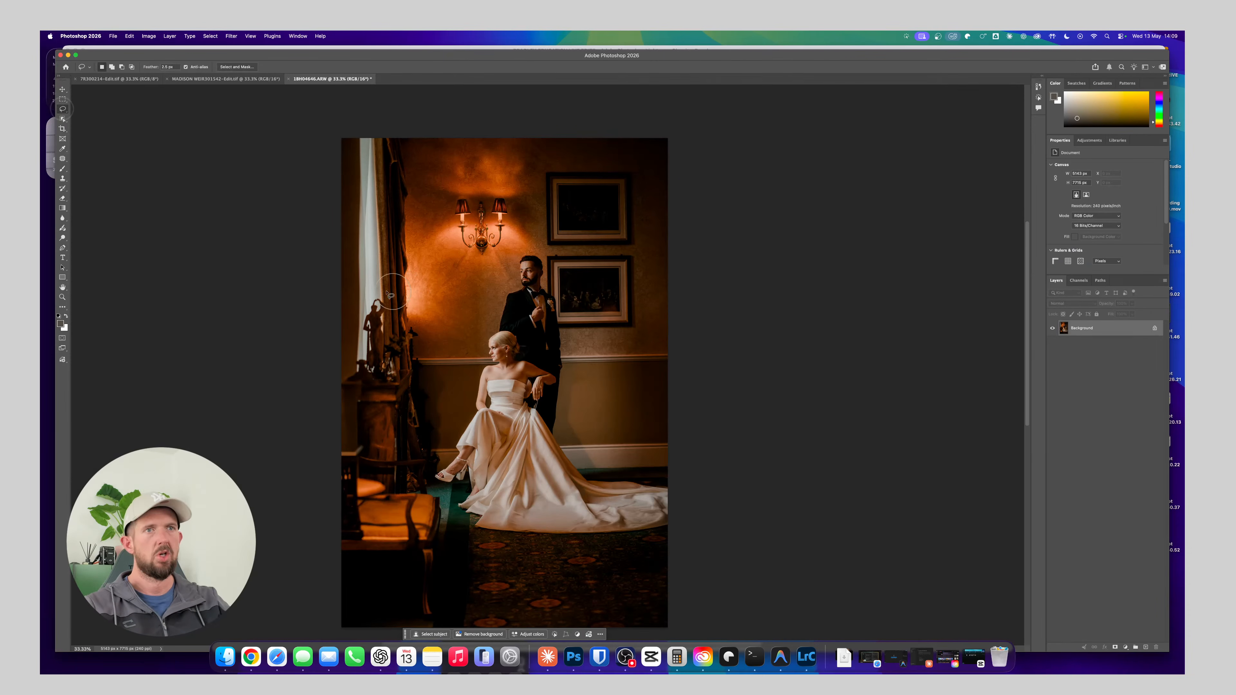
{"action": "mouse_move", "coordinate": [341, 371]}
{"action": "left_mouse_down"}
{"action": "mouse_move", "coordinate": [361, 304]}
{"action": "mouse_move", "coordinate": [388, 294]}
{"action": "mouse_move", "coordinate": [452, 543]}
{"action": "mouse_move", "coordinate": [453, 613]}
{"action": "mouse_move", "coordinate": [434, 636]}
{"action": "mouse_move", "coordinate": [419, 637]}
{"action": "mouse_move", "coordinate": [407, 597]}
{"action": "mouse_move", "coordinate": [375, 593]}
{"action": "mouse_move", "coordinate": [367, 624]}
{"action": "mouse_move", "coordinate": [317, 634]}
{"action": "mouse_move", "coordinate": [239, 480]}
{"action": "mouse_move", "coordinate": [248, 363]}
{"action": "left_mouse_up"}
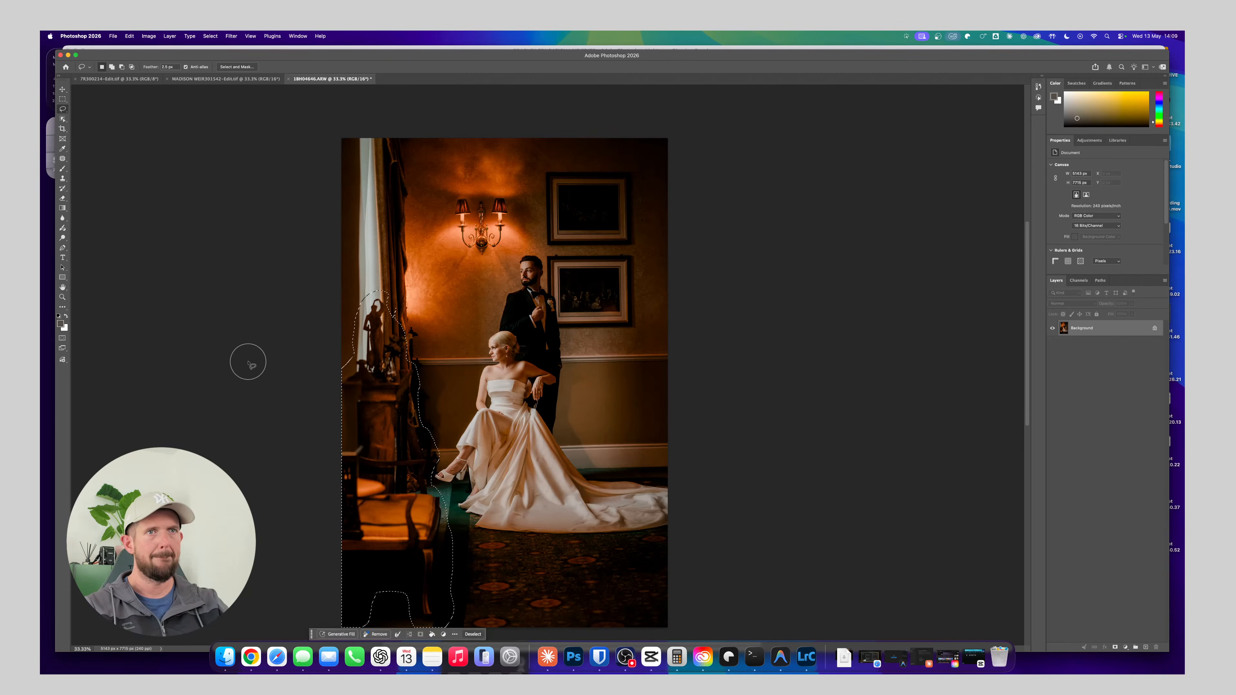
{"action": "left_click", "coordinate": [344, 634]}
{"action": "left_click", "coordinate": [462, 278]}
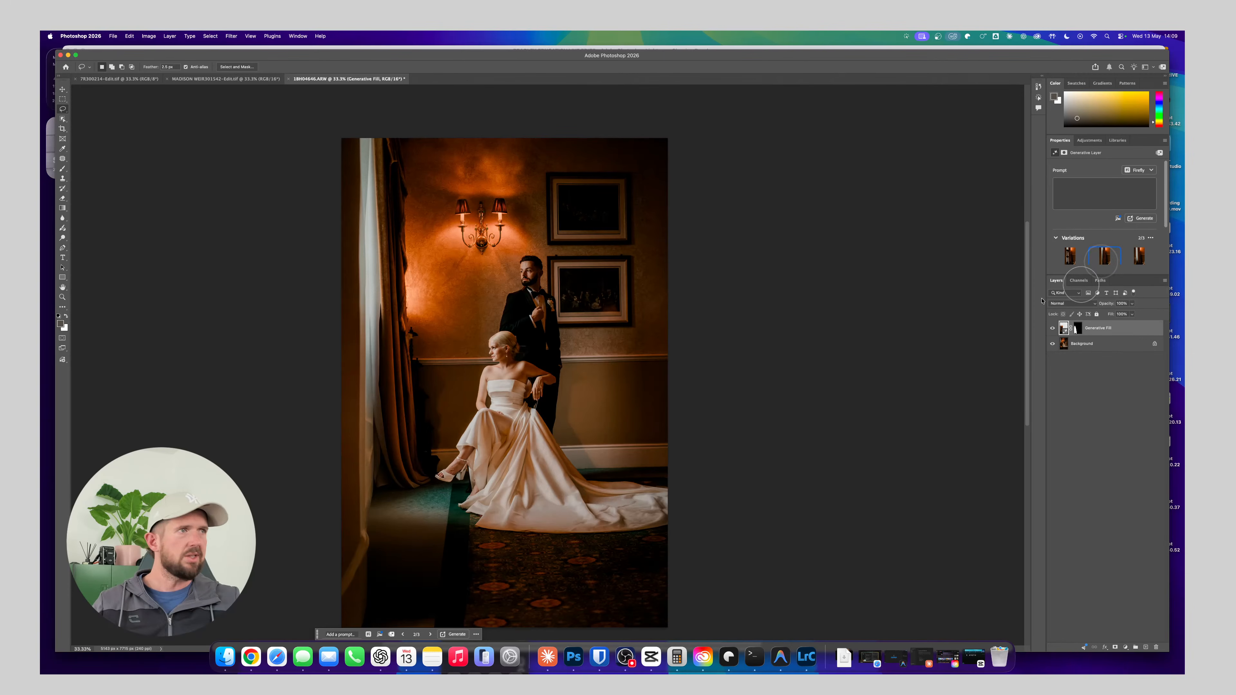
Compare the generated variations, keep the second one, and merge the Generative Fill layer into the Background
{"action": "left_click", "coordinate": [1133, 260]}
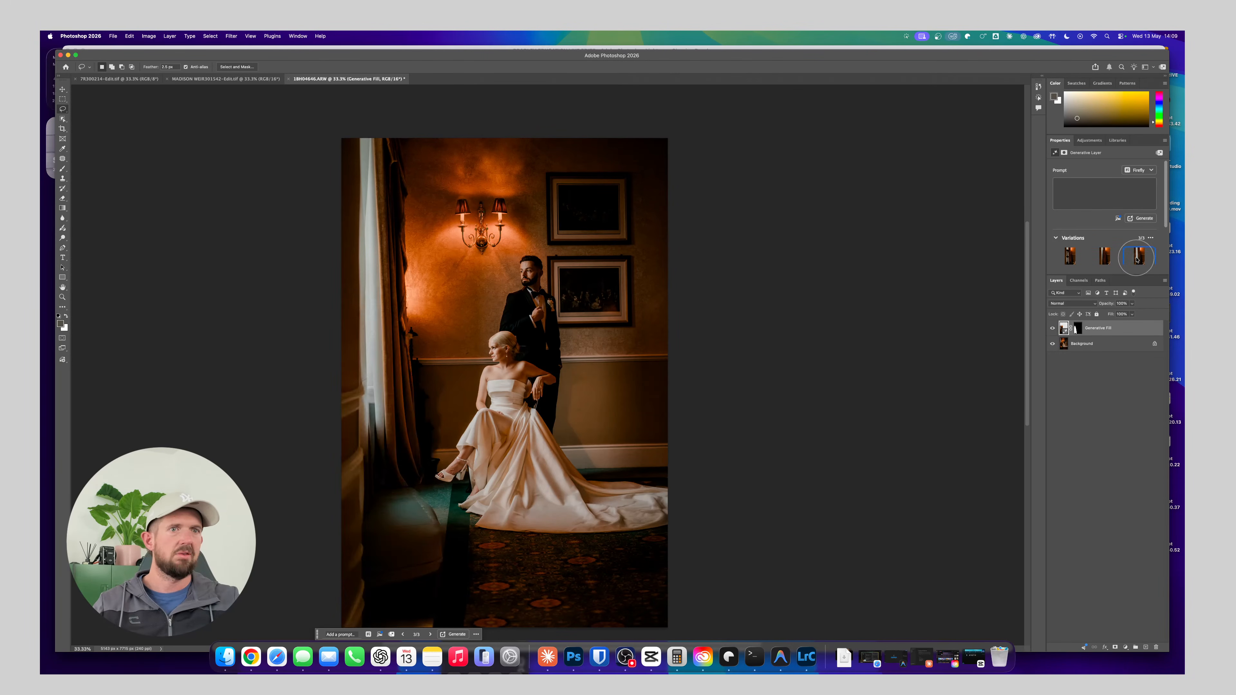
{"action": "left_click", "coordinate": [1111, 269]}
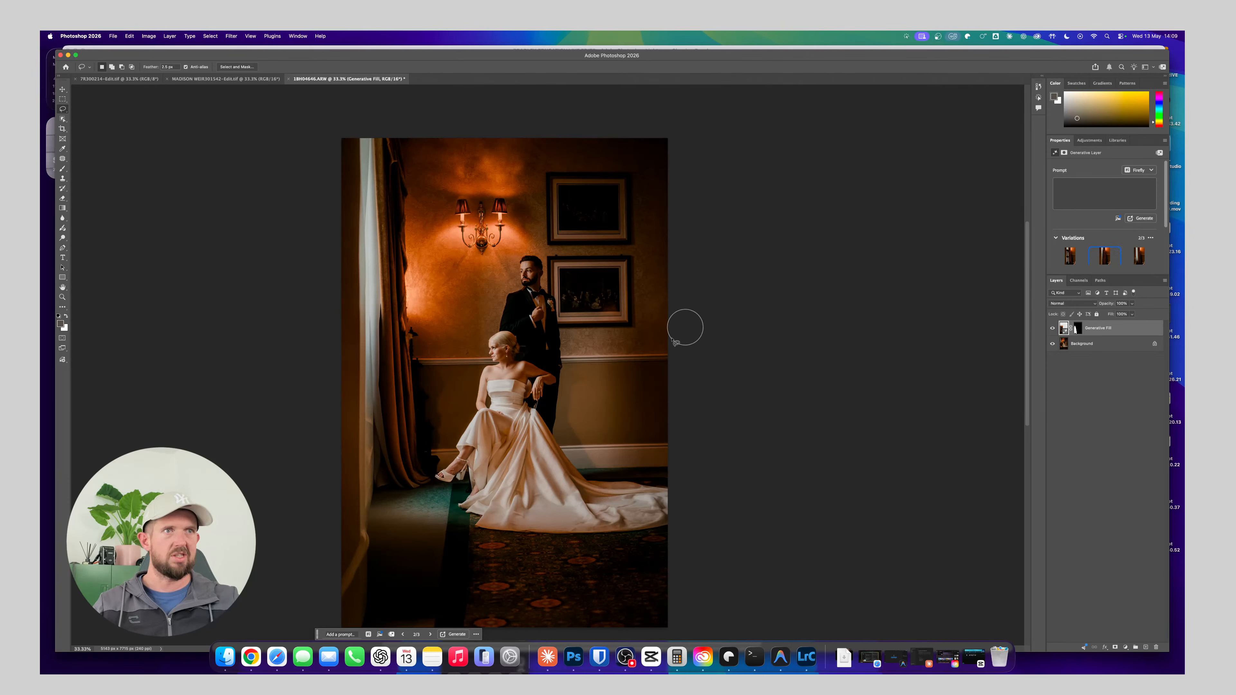
{"action": "key", "text": "super+e"}
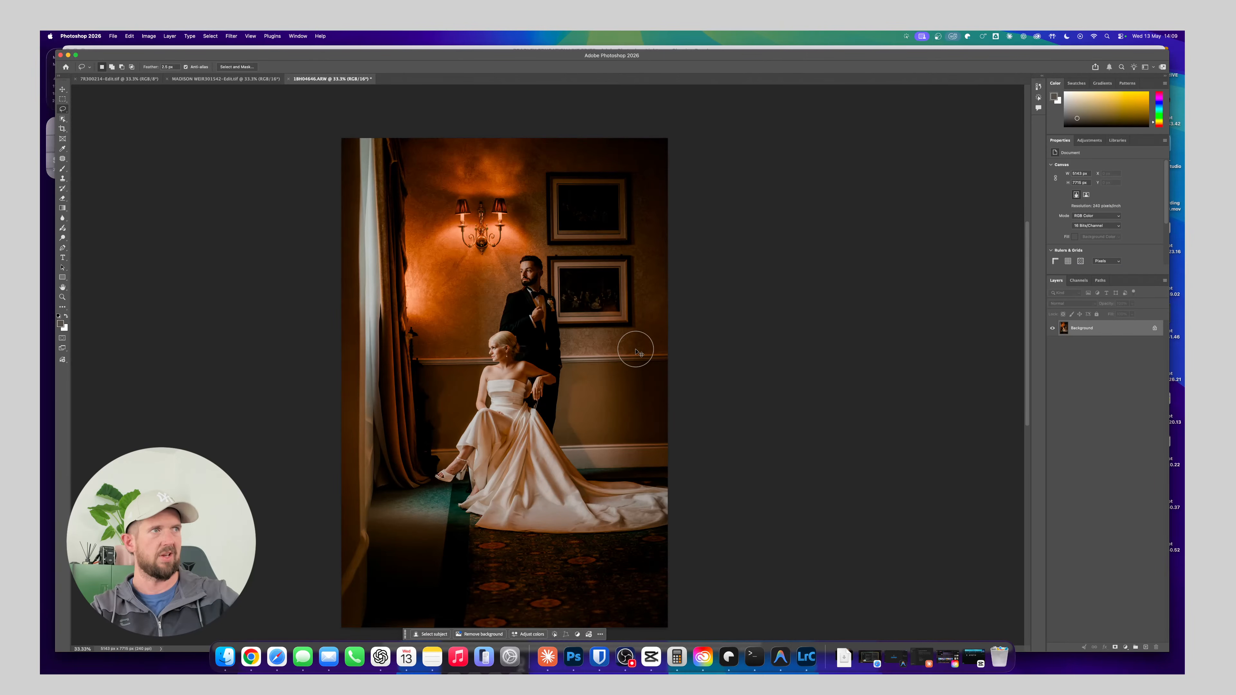
Crop the photo tighter to cut off the window at the left and trim the floor at the bottom
{"action": "left_click", "coordinate": [62, 129]}
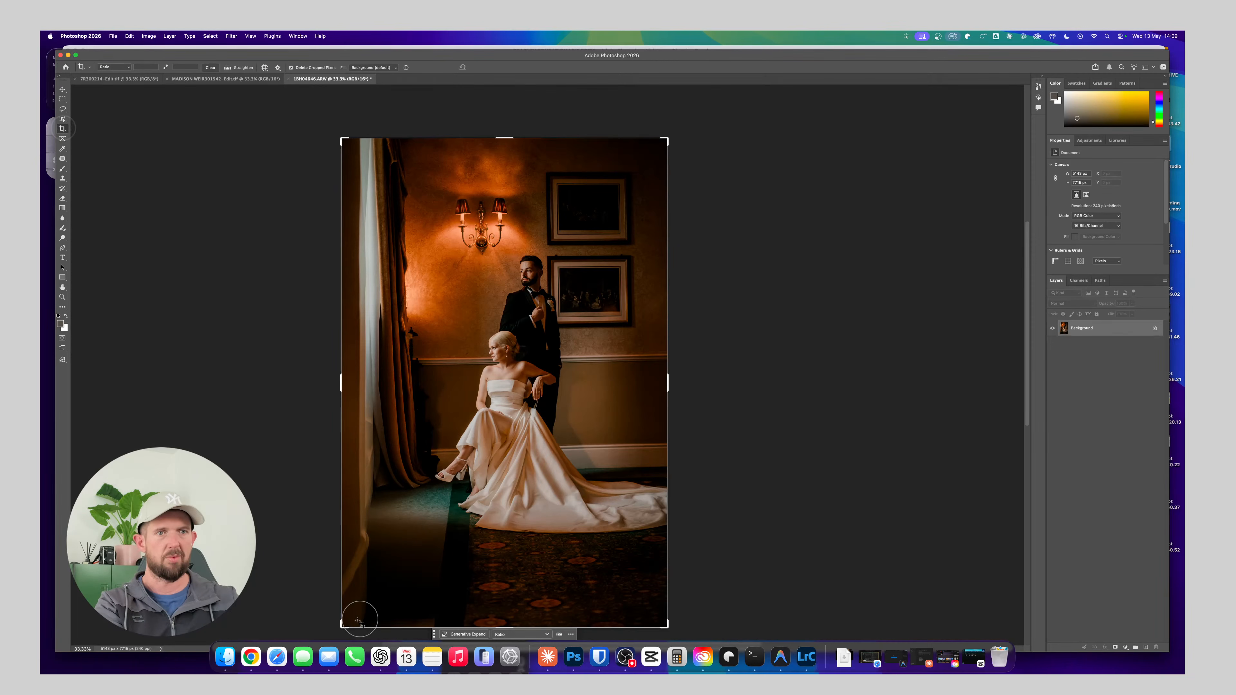
{"action": "left_click_drag", "start_coordinate": [344, 626], "coordinate": [359, 606]}
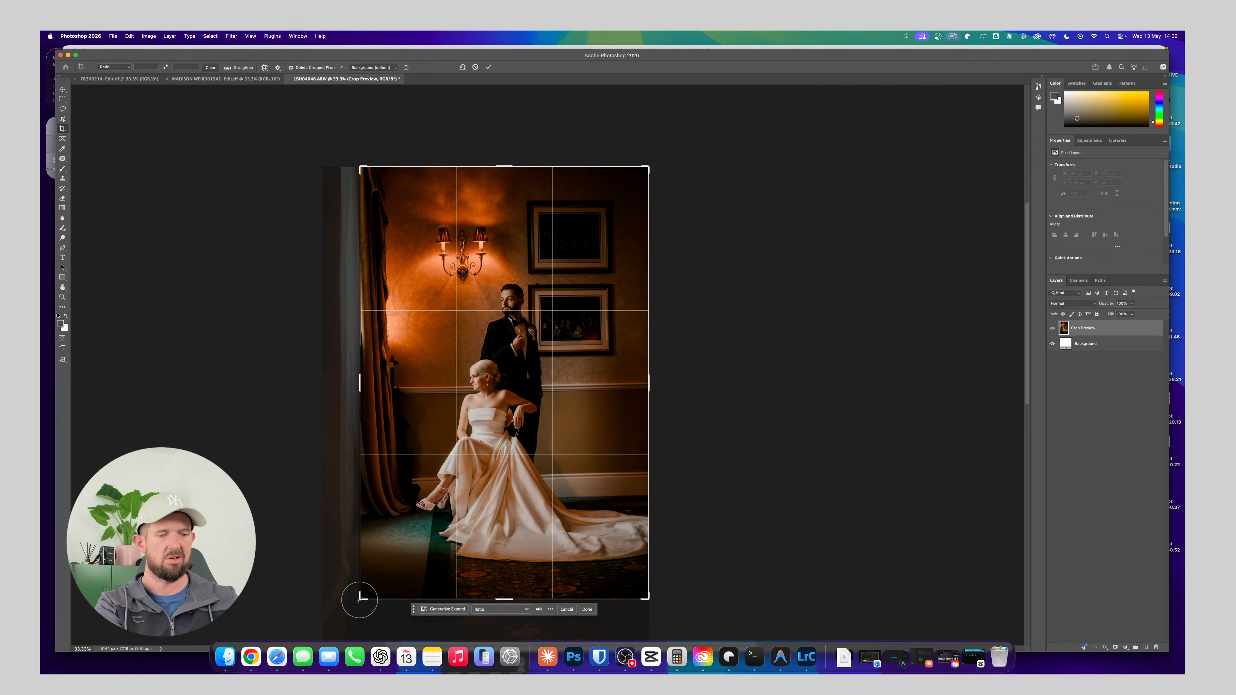
{"action": "key", "text": "Return"}
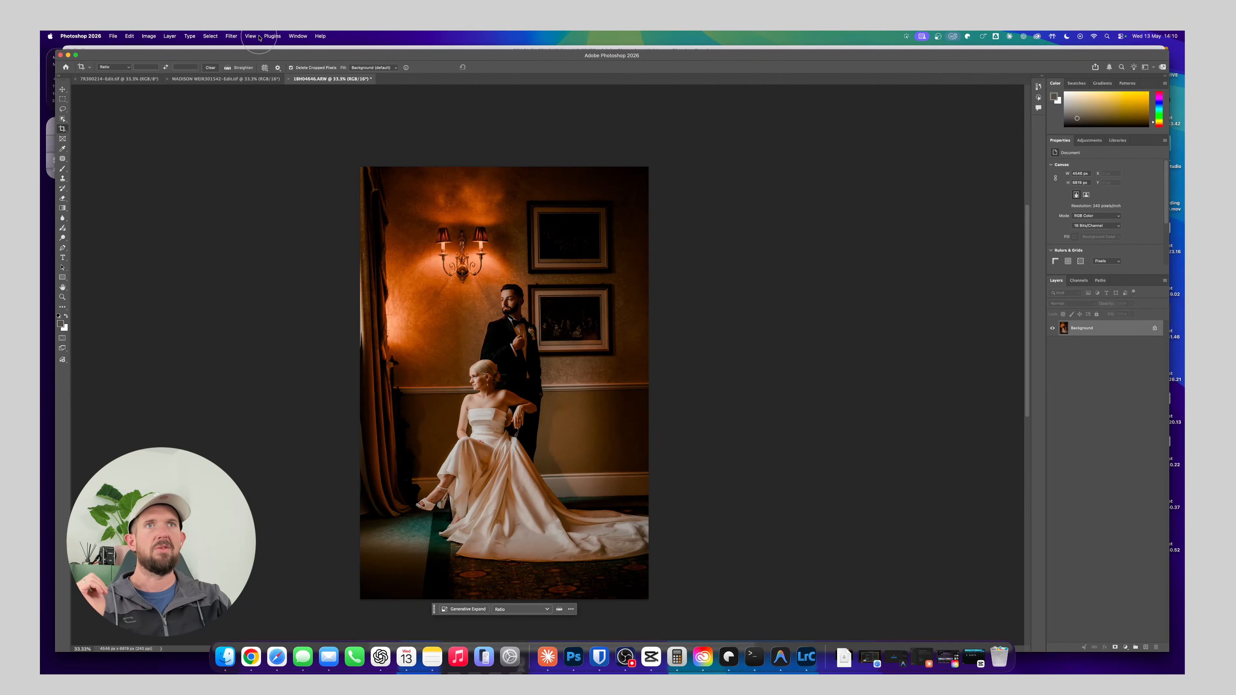
Open the Camera Raw Filter, dismiss its welcome message, and activate guided Upright in the Geometry settings
{"action": "left_click", "coordinate": [231, 36]}
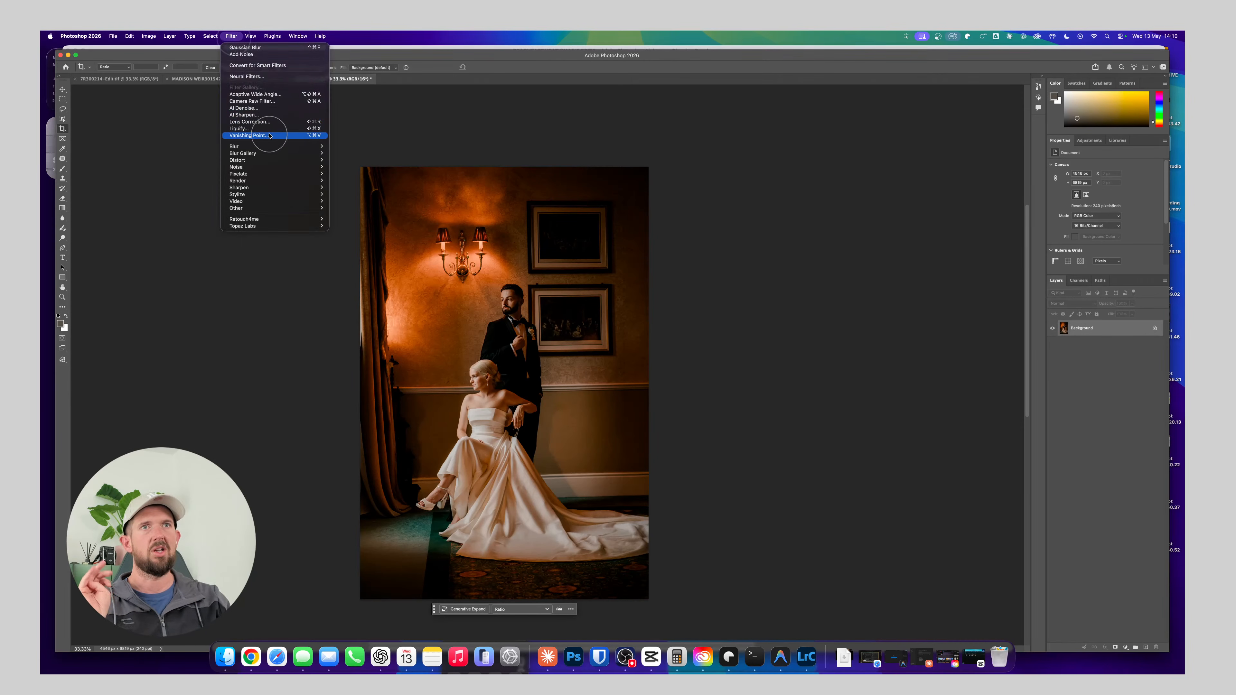
{"action": "left_click", "coordinate": [271, 102]}
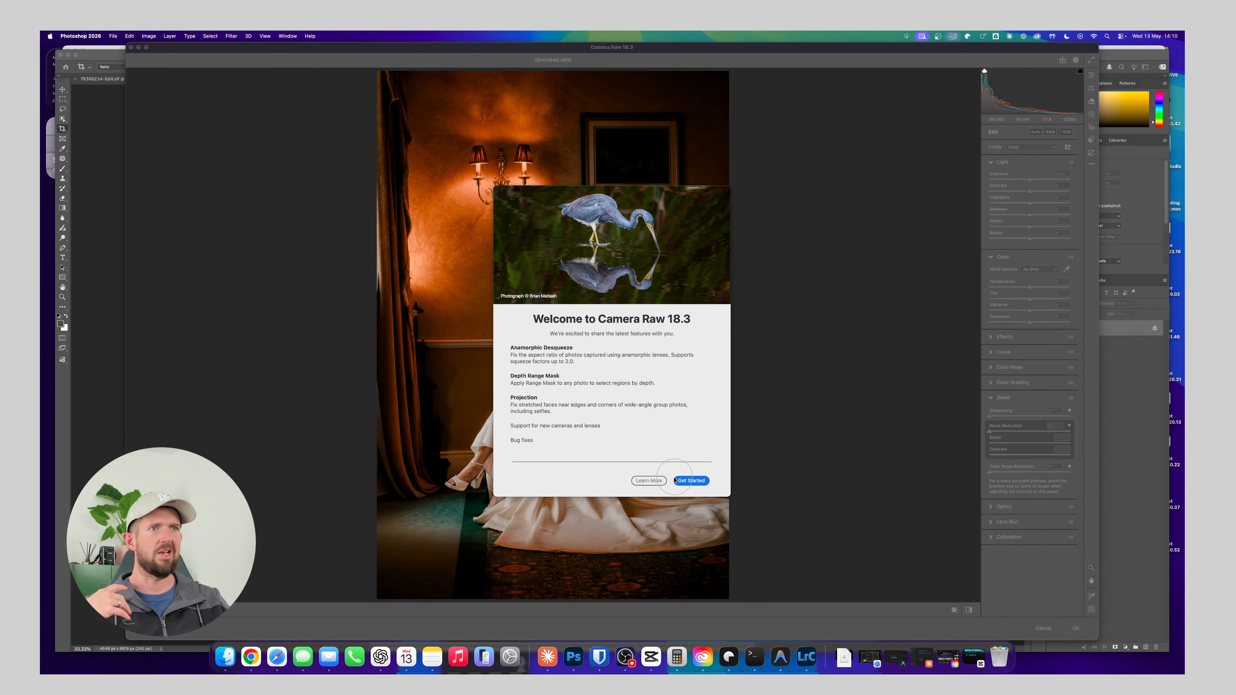
{"action": "left_click", "coordinate": [689, 481]}
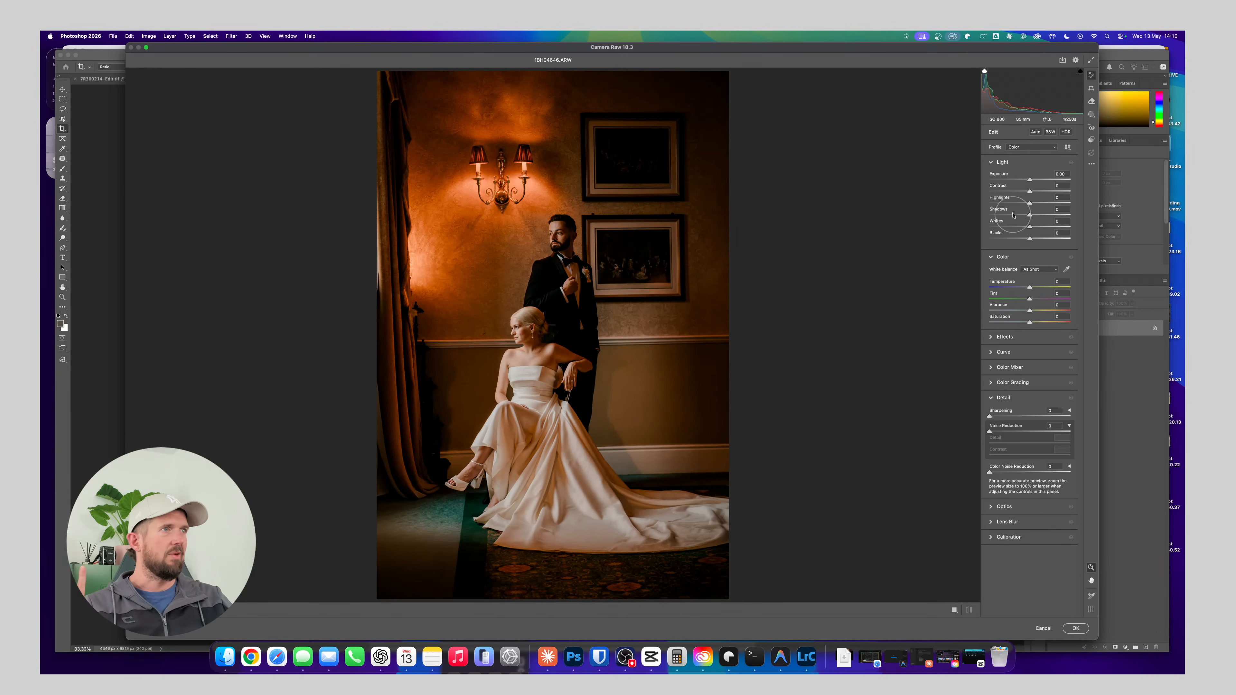
{"action": "left_click", "coordinate": [1091, 88]}
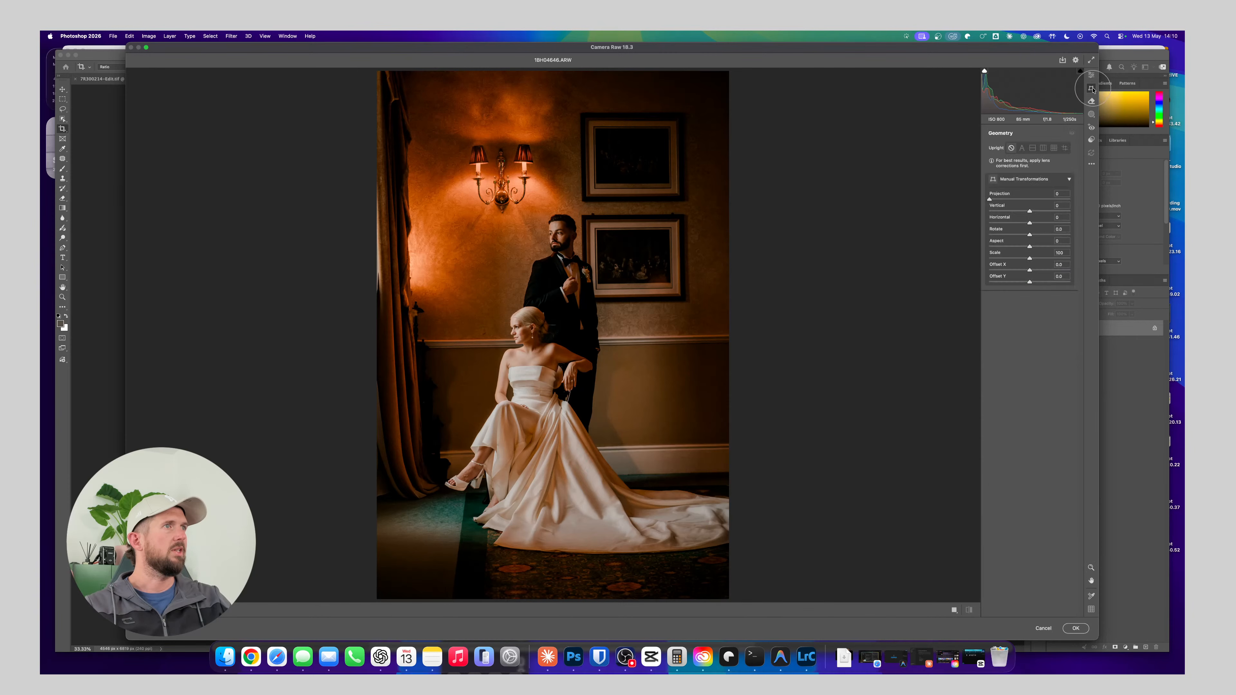
{"action": "left_click", "coordinate": [1065, 147]}
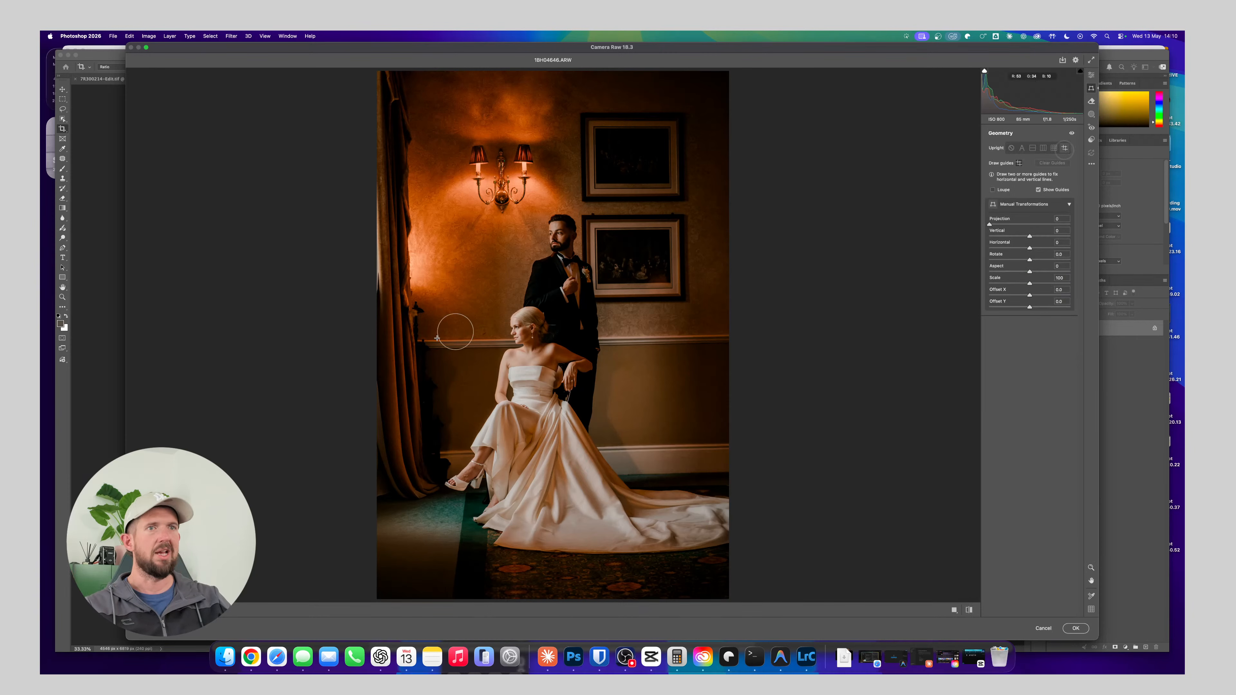
Draw horizontal Upright guides along the wall rail and skirting board, and vertical guides on the upper frame's left and lower frame's right edges
{"action": "left_click_drag", "start_coordinate": [426, 340], "coordinate": [695, 334]}
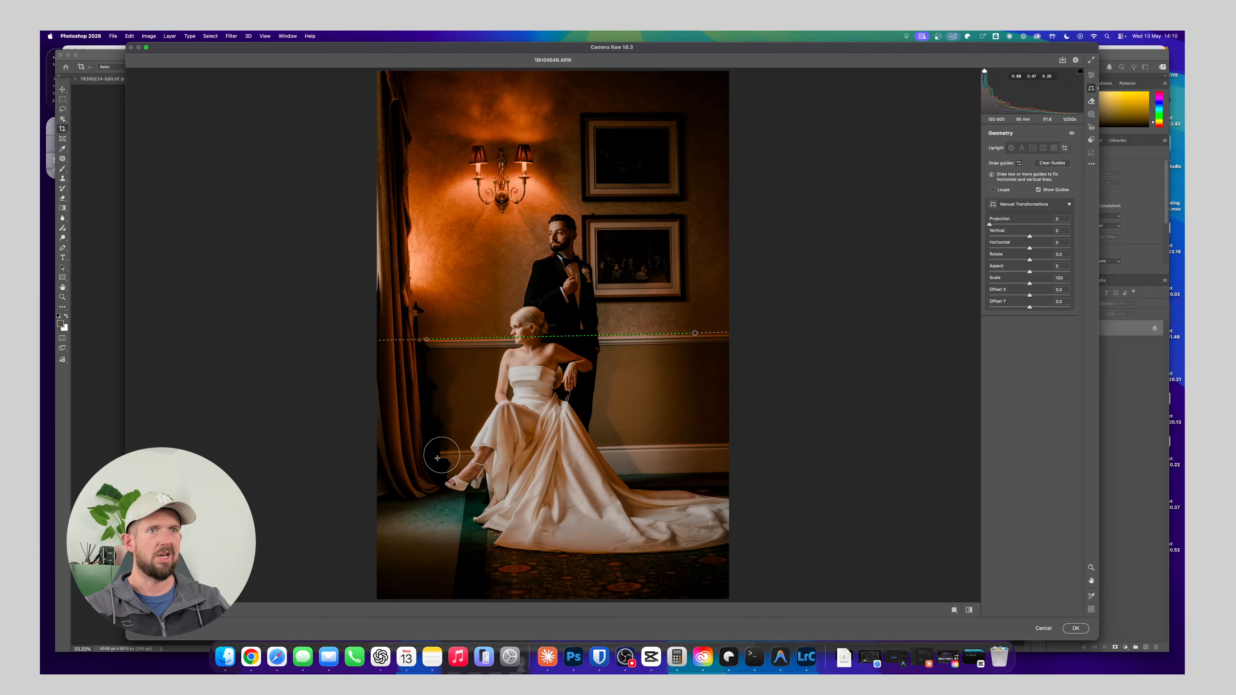
{"action": "left_click_drag", "start_coordinate": [443, 452], "coordinate": [718, 443]}
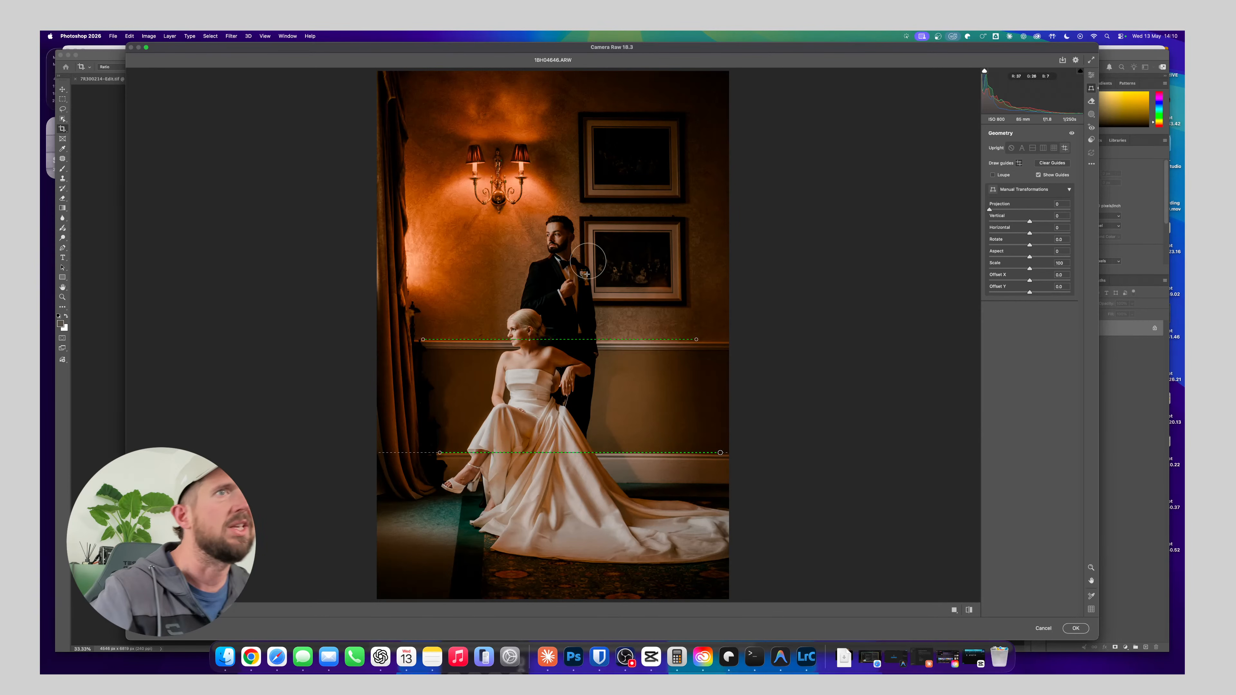
{"action": "left_click_drag", "start_coordinate": [584, 112], "coordinate": [586, 195]}
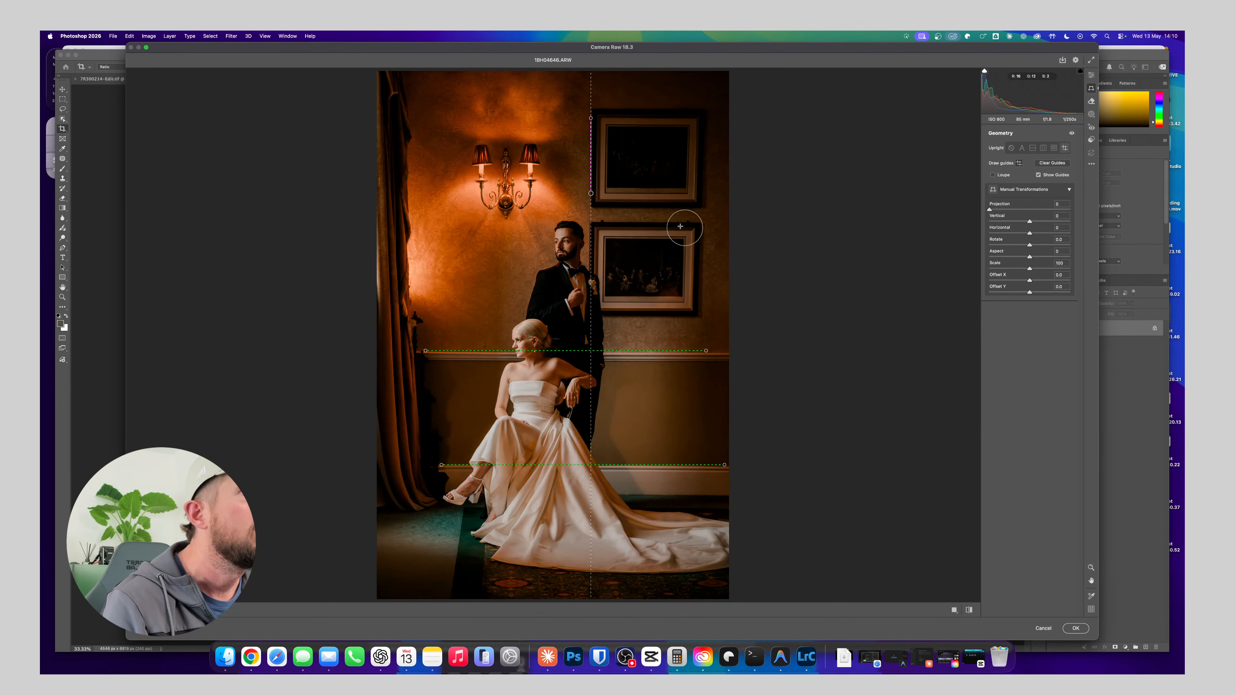
{"action": "left_click_drag", "start_coordinate": [697, 233], "coordinate": [696, 303]}
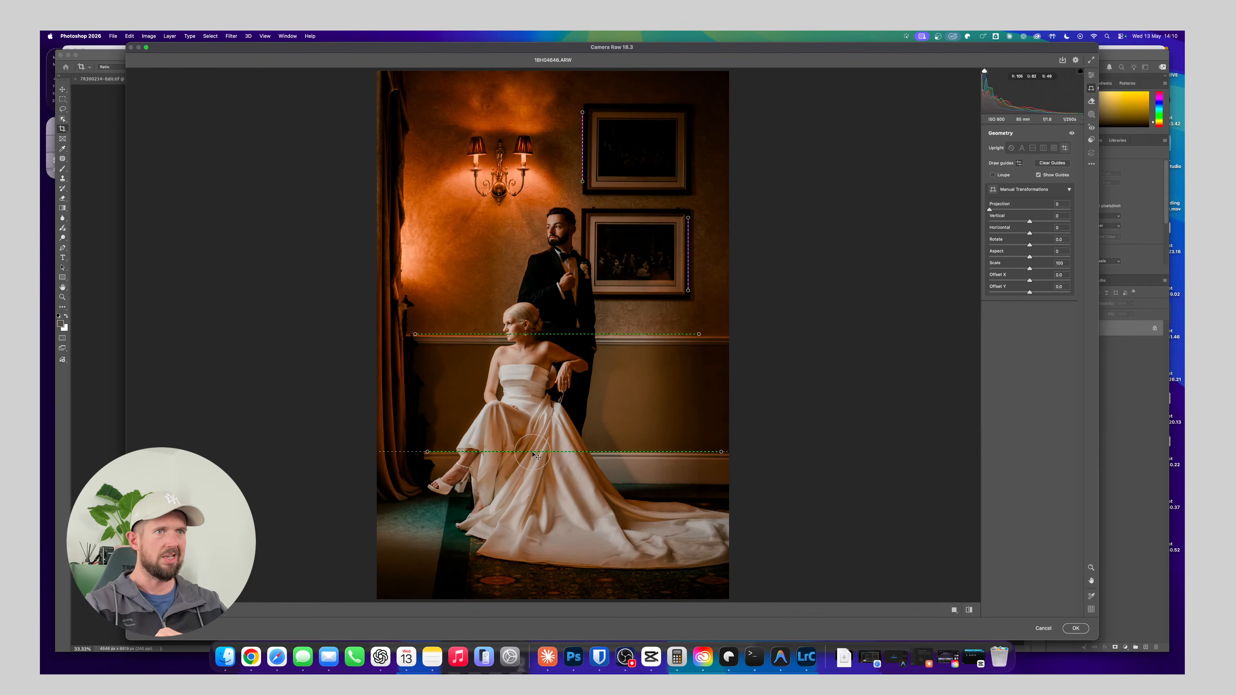
Replace the lower horizontal Upright guide with one along the bottom edge of the skirting board and apply the Camera Raw filter
{"action": "left_click", "coordinate": [552, 452]}
{"action": "key", "text": "Delete"}
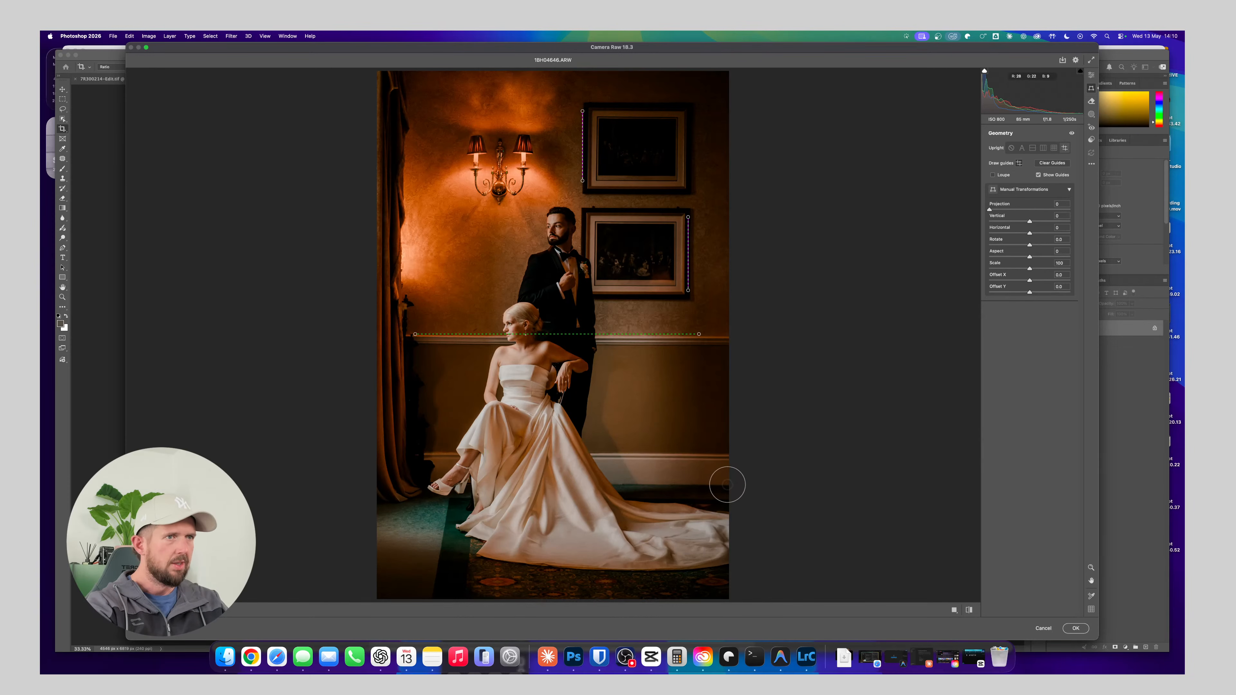
{"action": "left_click_drag", "start_coordinate": [727, 485], "coordinate": [415, 486]}
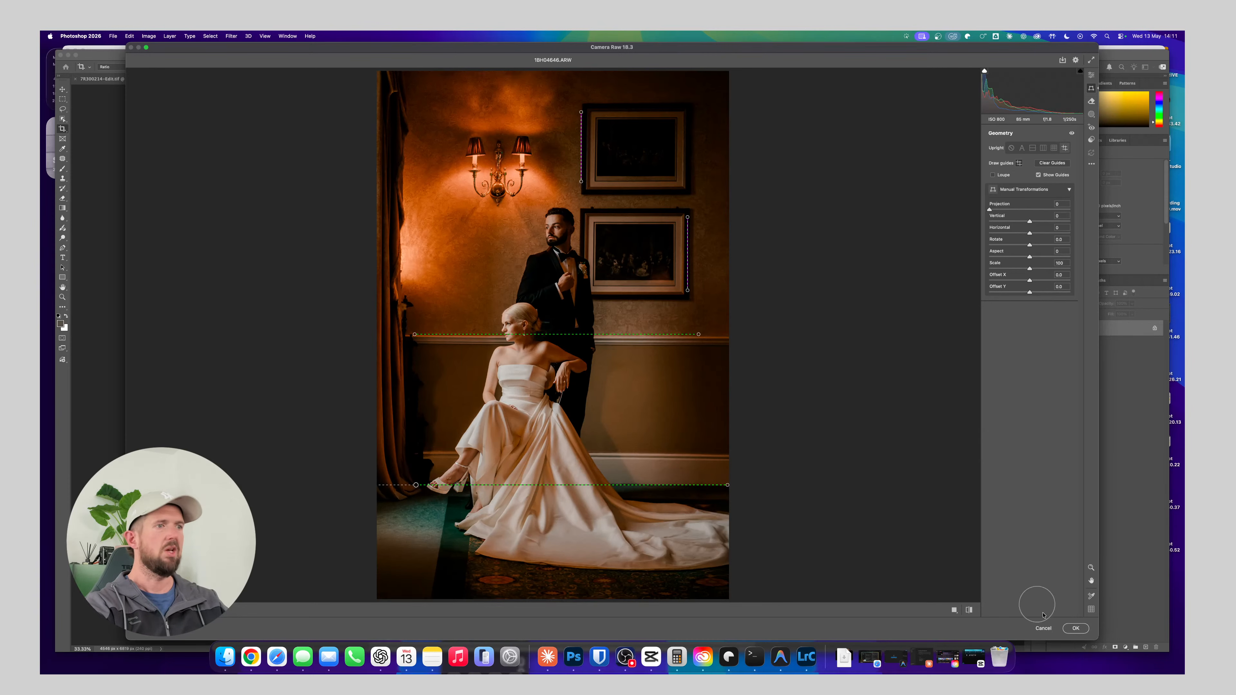
{"action": "left_click", "coordinate": [1076, 628]}
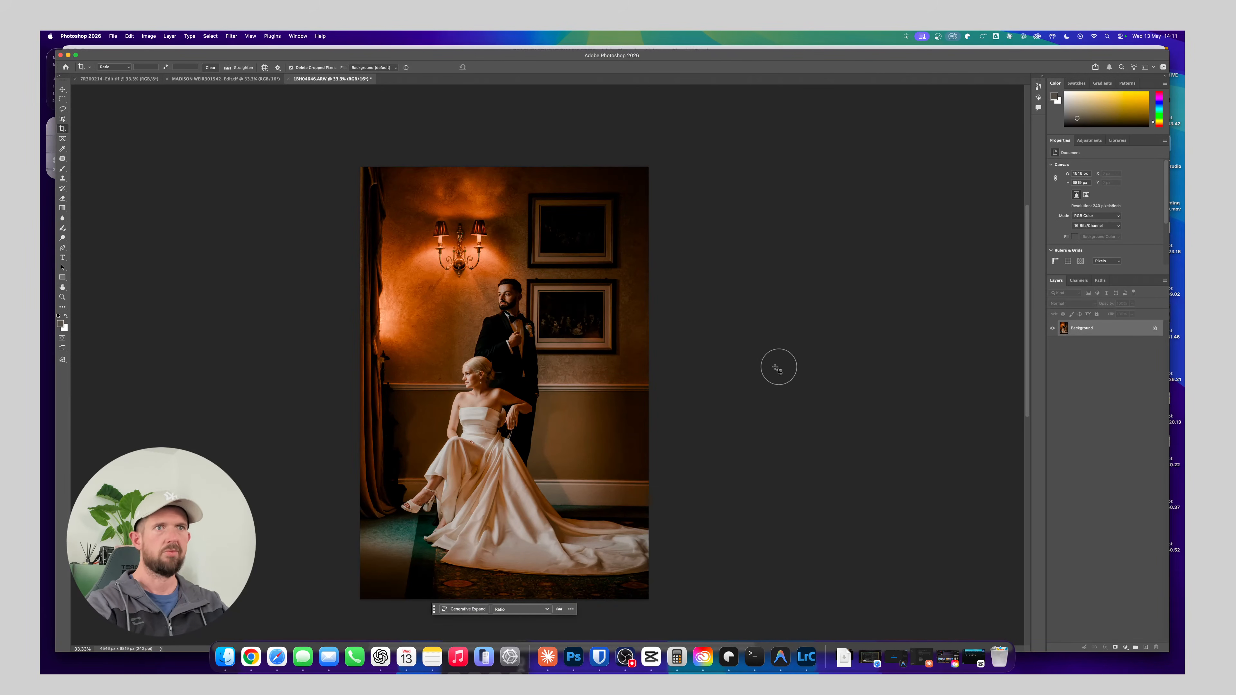
Switch between Lightroom Classic and Photoshop to compare the original photo with the cropped and straightened version
{"action": "key", "text": "super+Tab"}
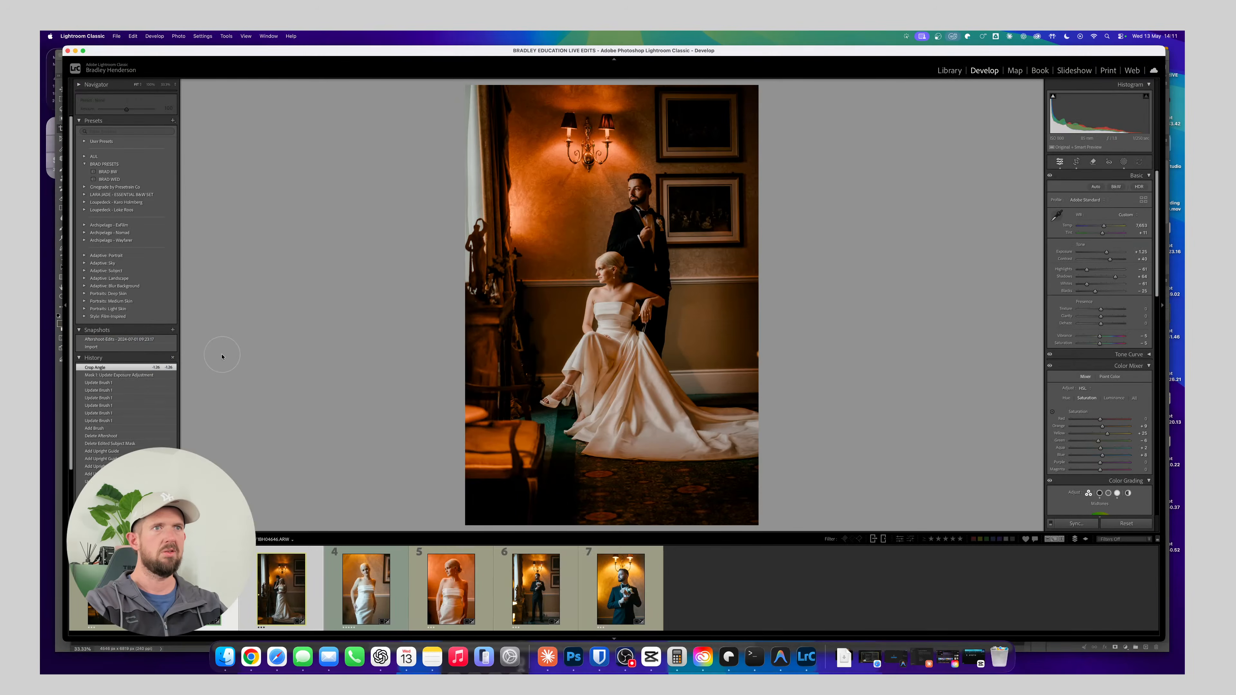
{"action": "key", "text": "super+Tab"}
{"action": "key", "text": "super+Tab"}
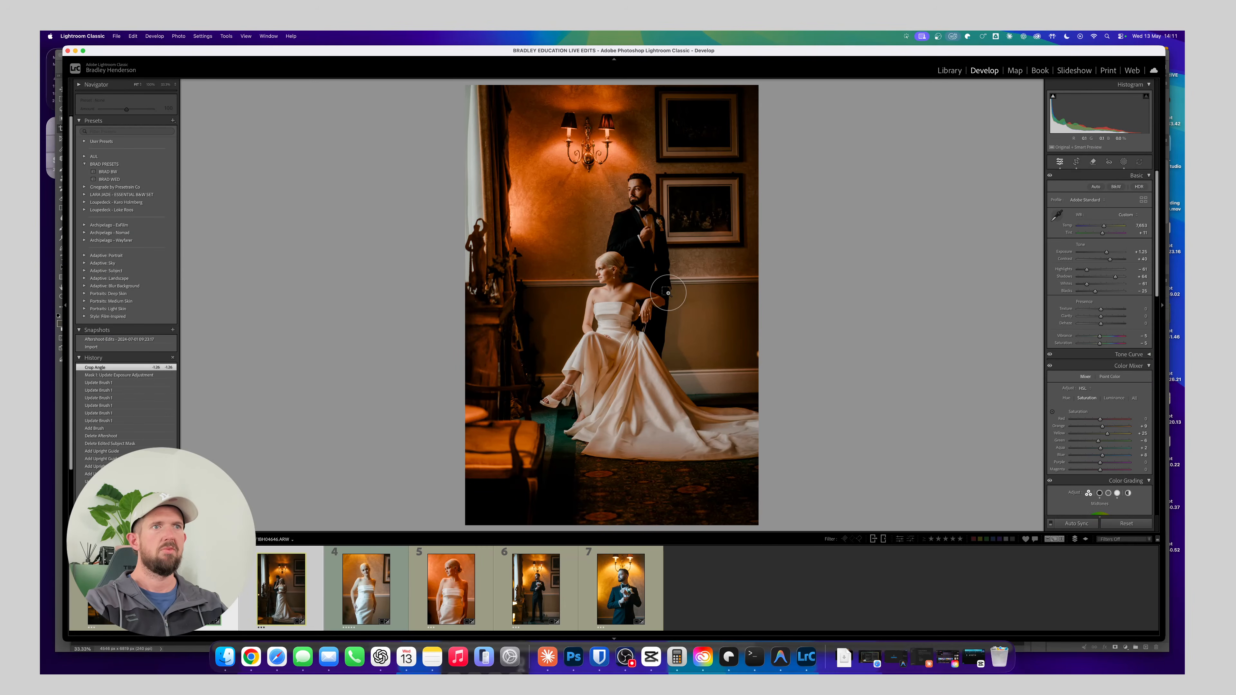
{"action": "key", "text": "super+Tab"}
{"action": "key", "text": "super+Tab"}
{"action": "key", "text": "super+Tab"}
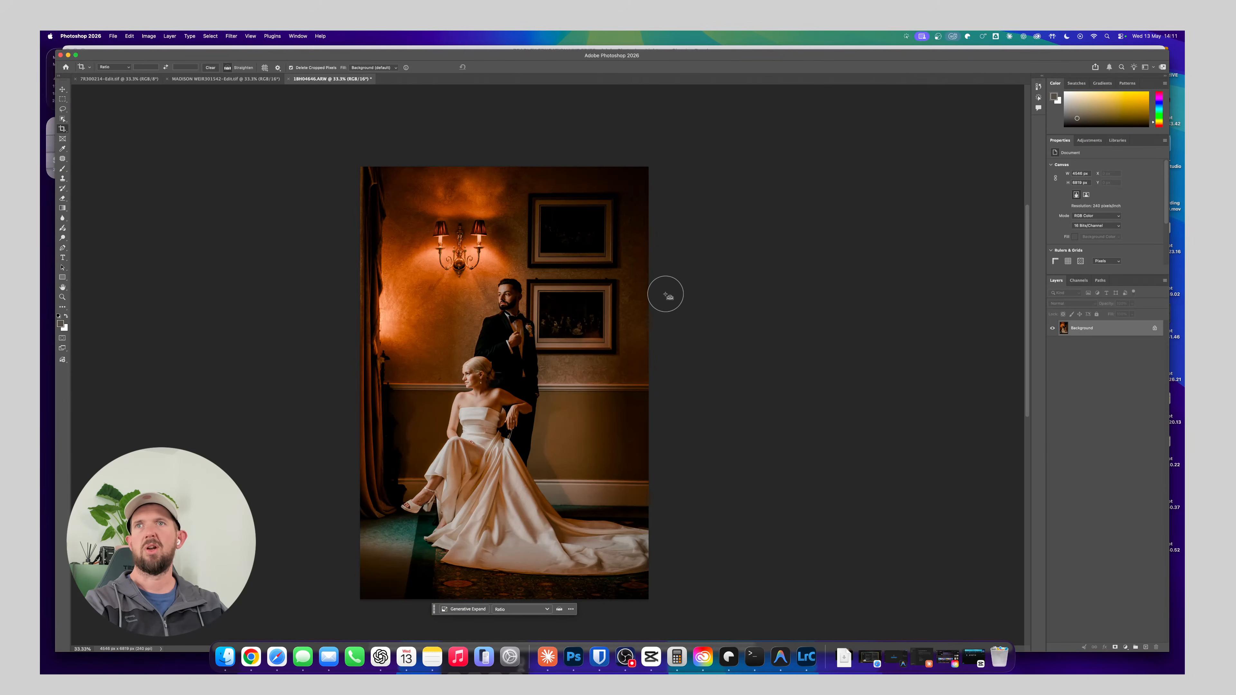
{"action": "key", "text": "super+Tab"}
{"action": "key", "text": "super+Tab"}
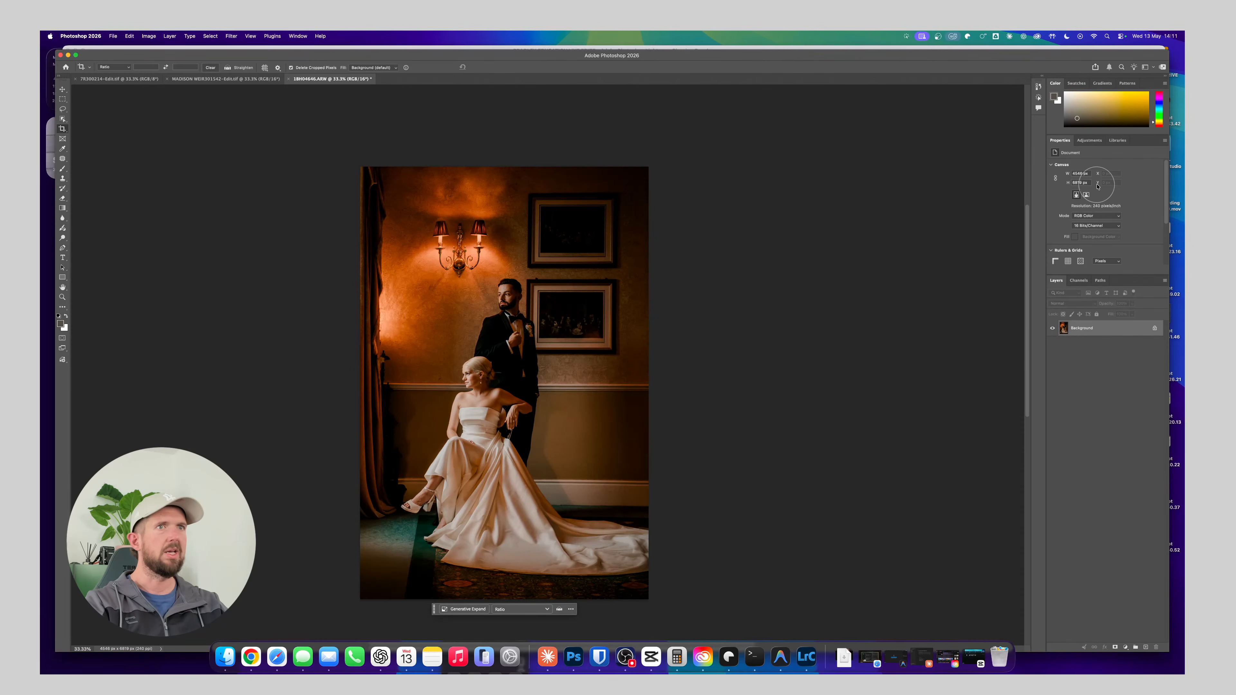
Add a Color Balance adjustment layer and shift its midtones slightly toward red and yellow
{"action": "left_click", "coordinate": [1090, 141]}
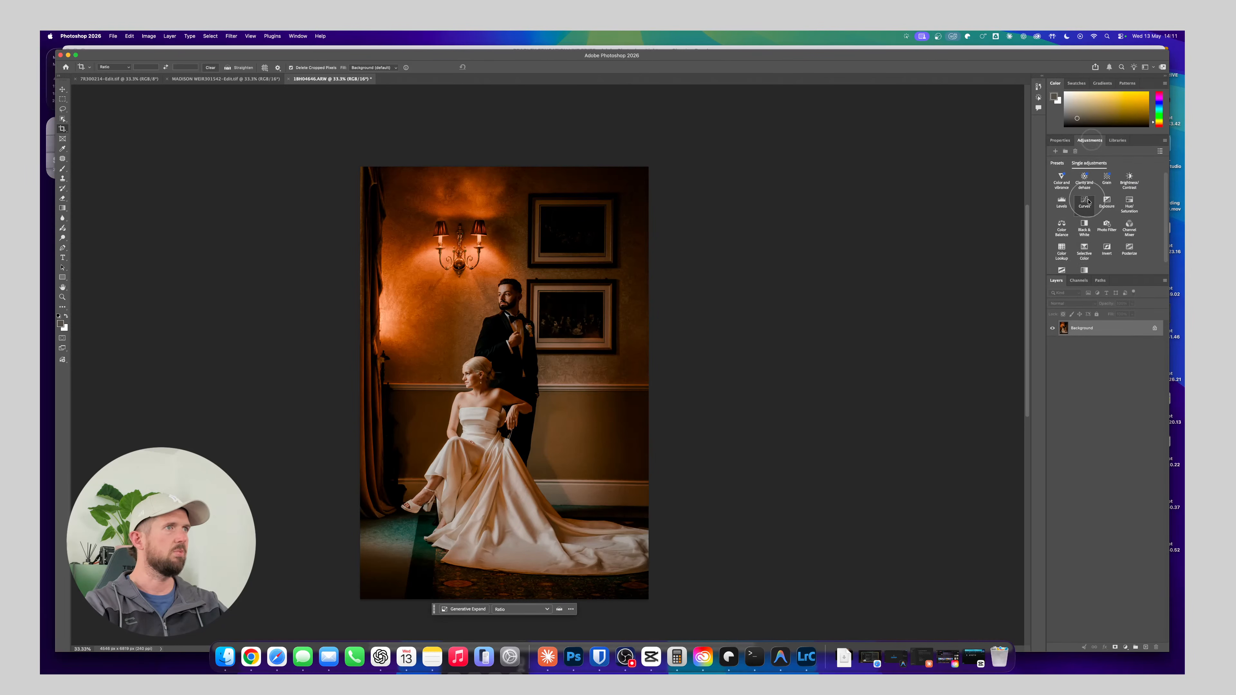
{"action": "left_click", "coordinate": [1061, 225]}
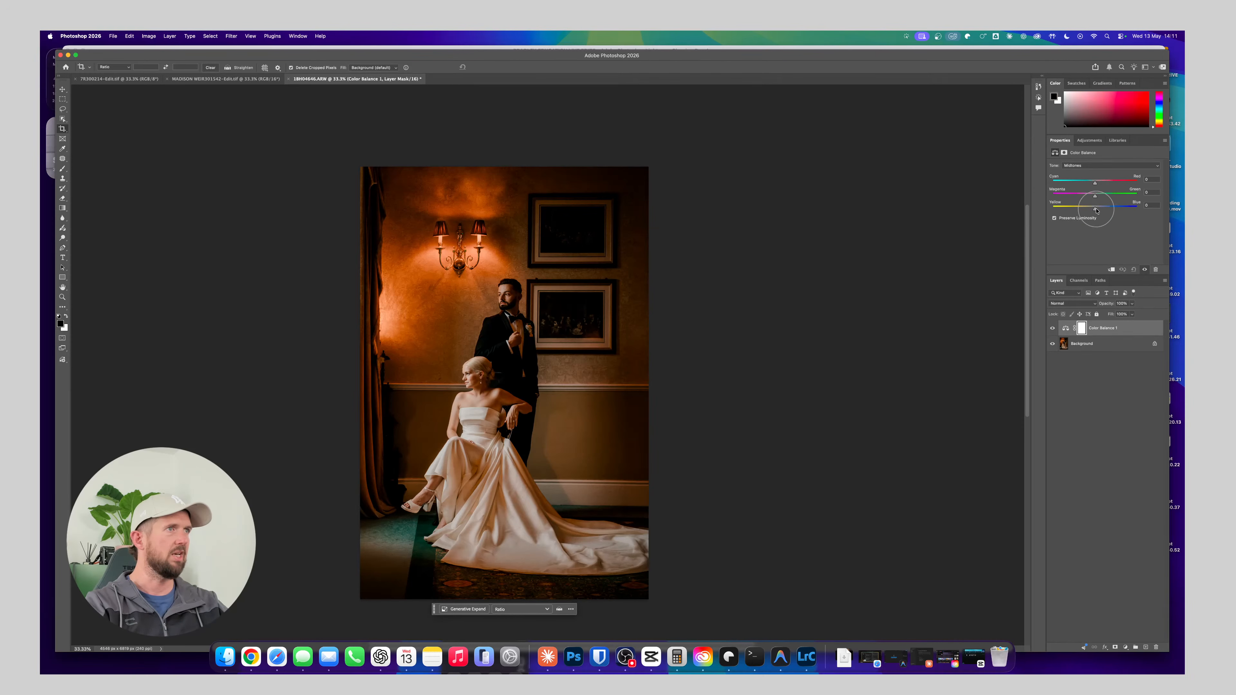
{"action": "left_click_drag", "start_coordinate": [1097, 210], "coordinate": [1098, 184]}
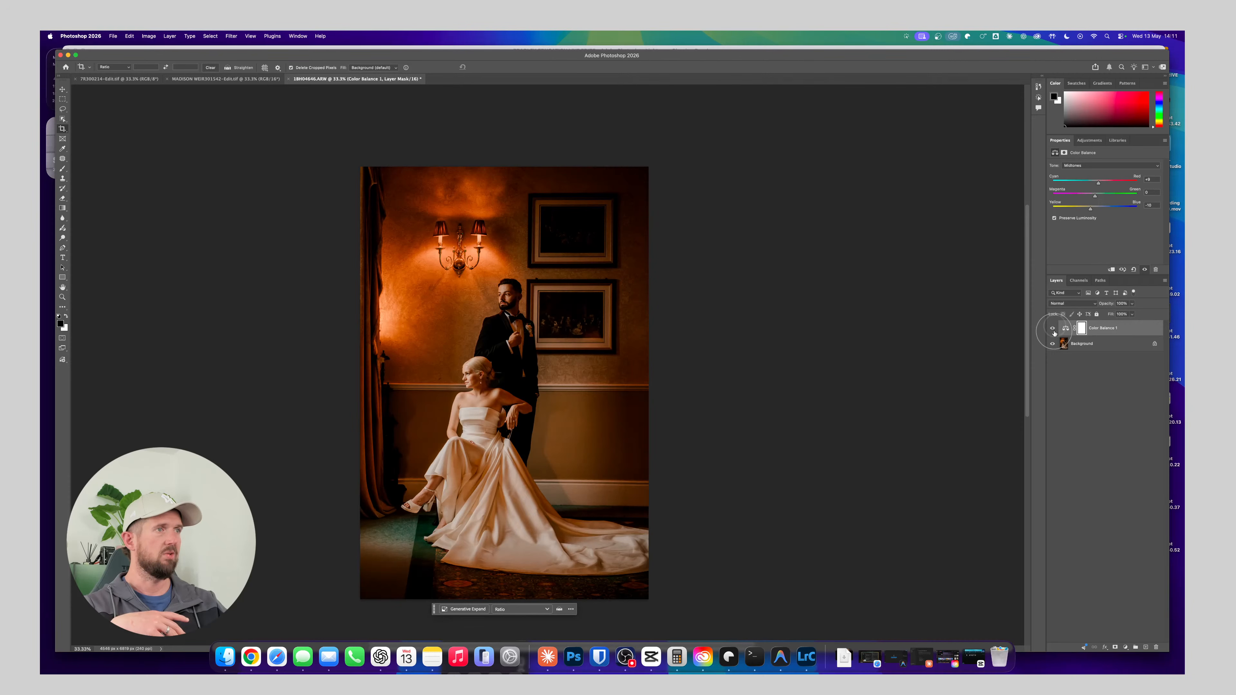
Invert the Color Balance layer's mask to black so the colour shift is hidden
{"action": "left_click", "coordinate": [1080, 329]}
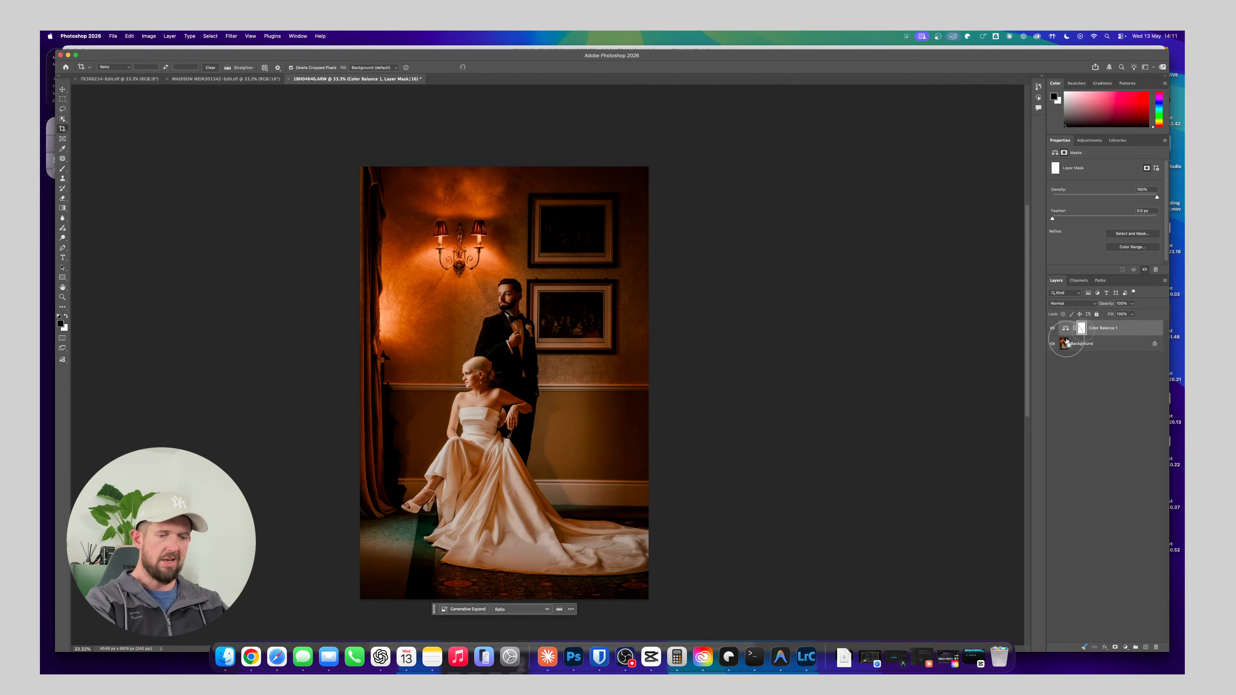
{"action": "key", "text": "super+i"}
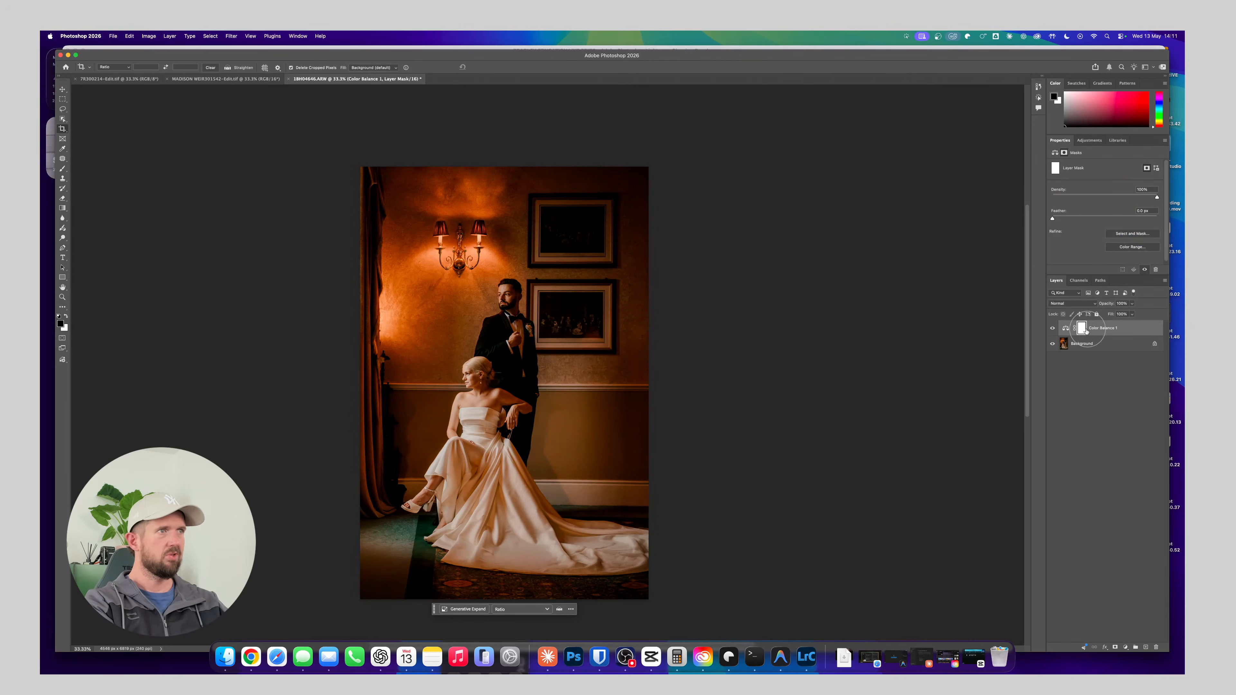
{"action": "key", "text": "super+i"}
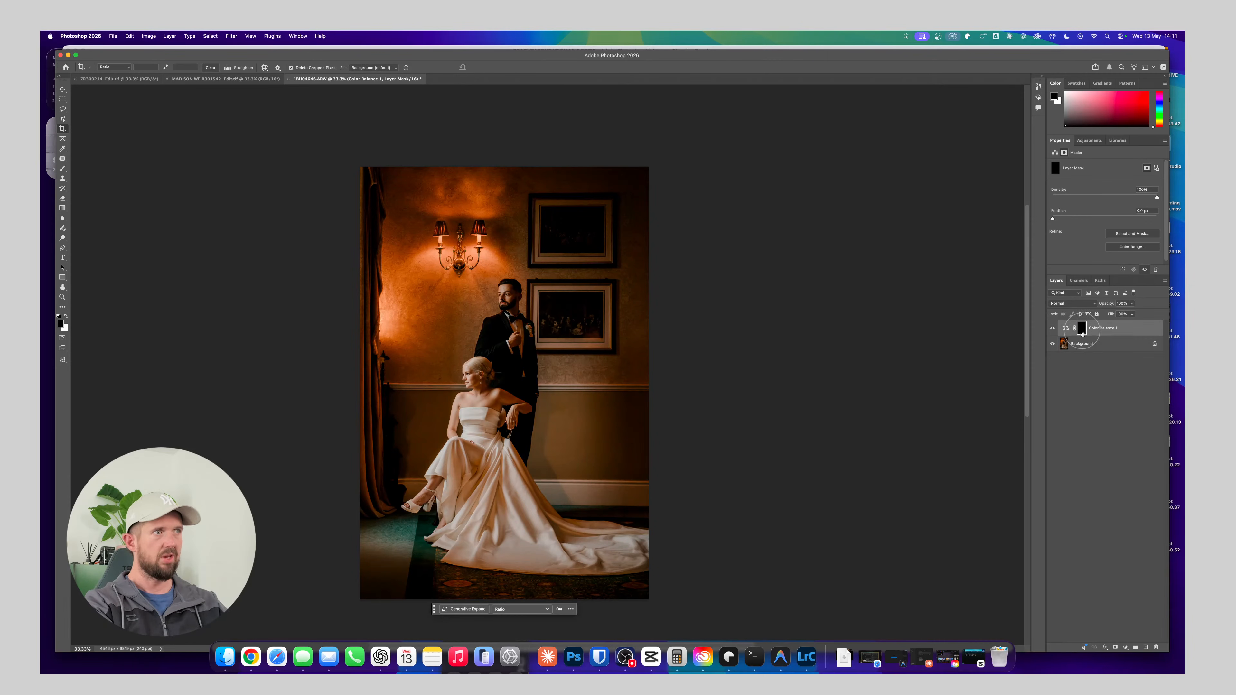
Set up the Brush with white as the foreground colour, 17% opacity and a low flow
{"action": "key", "text": "b"}
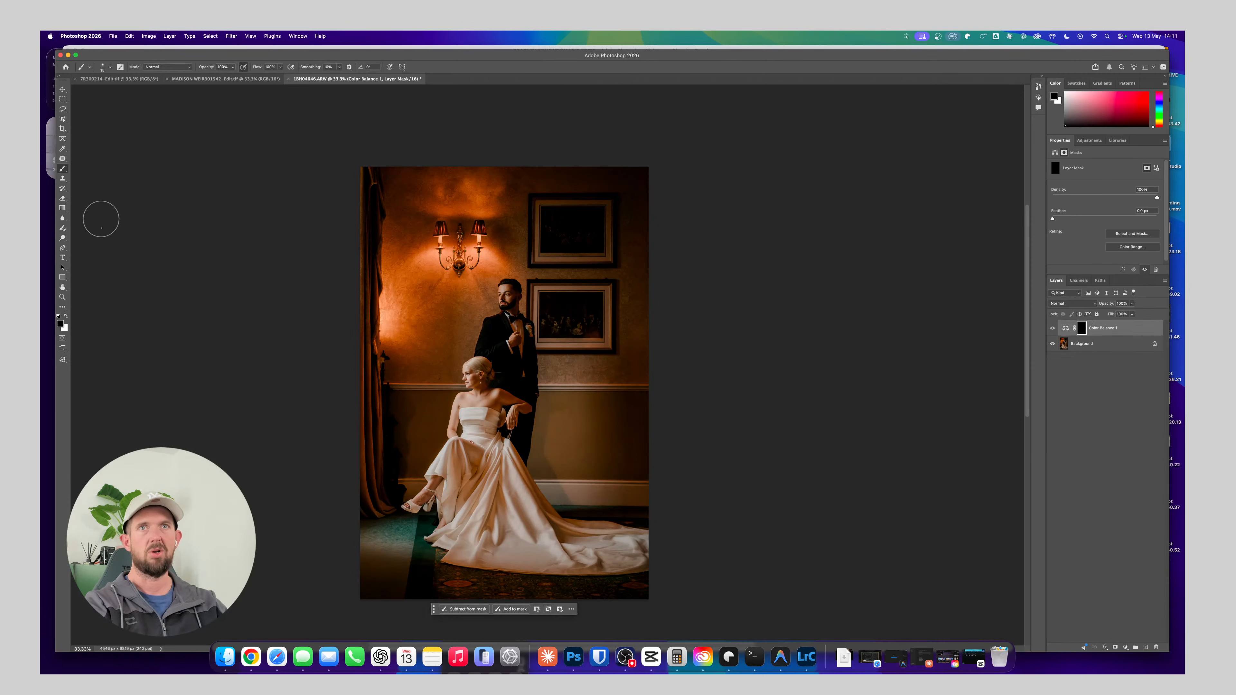
{"action": "key", "text": "x"}
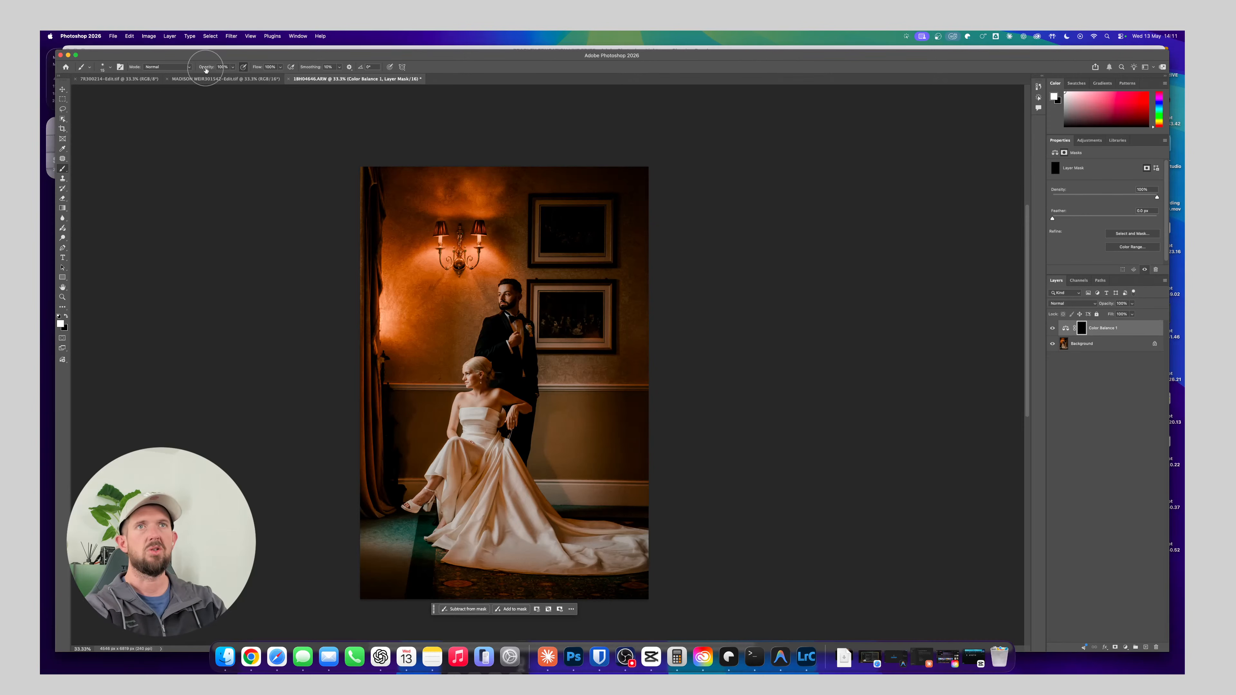
{"action": "left_click_drag", "start_coordinate": [206, 70], "coordinate": [181, 77]}
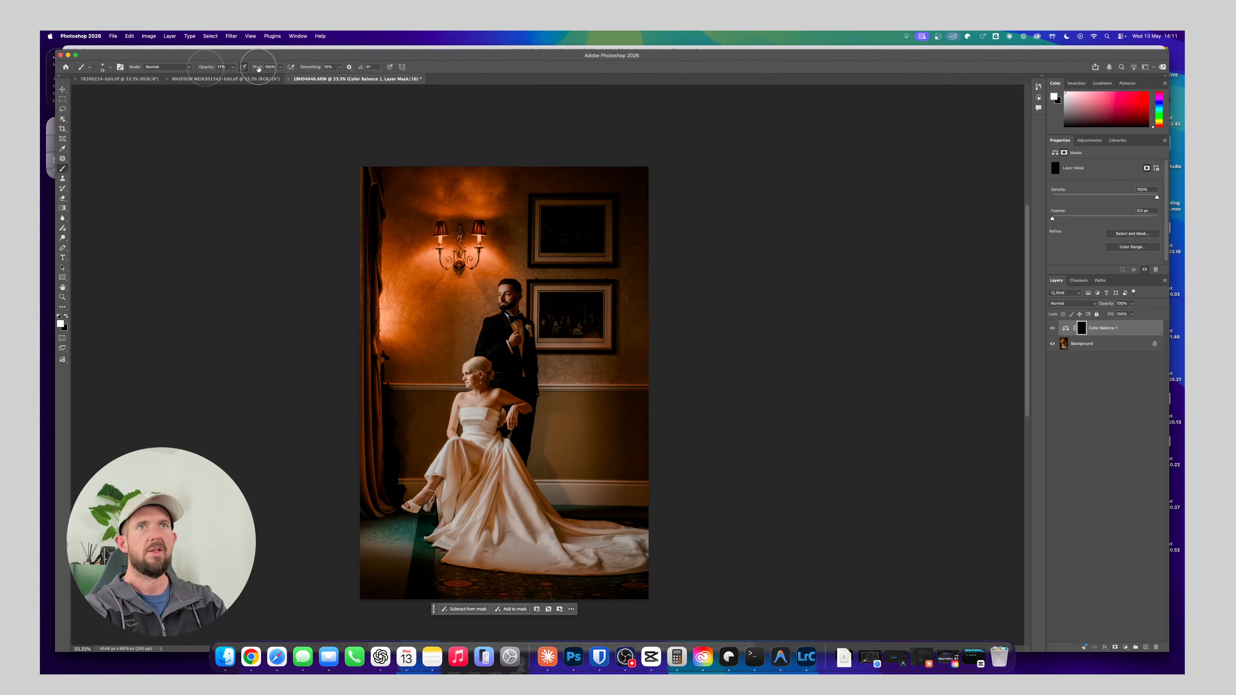
{"action": "left_click_drag", "start_coordinate": [259, 68], "coordinate": [233, 75]}
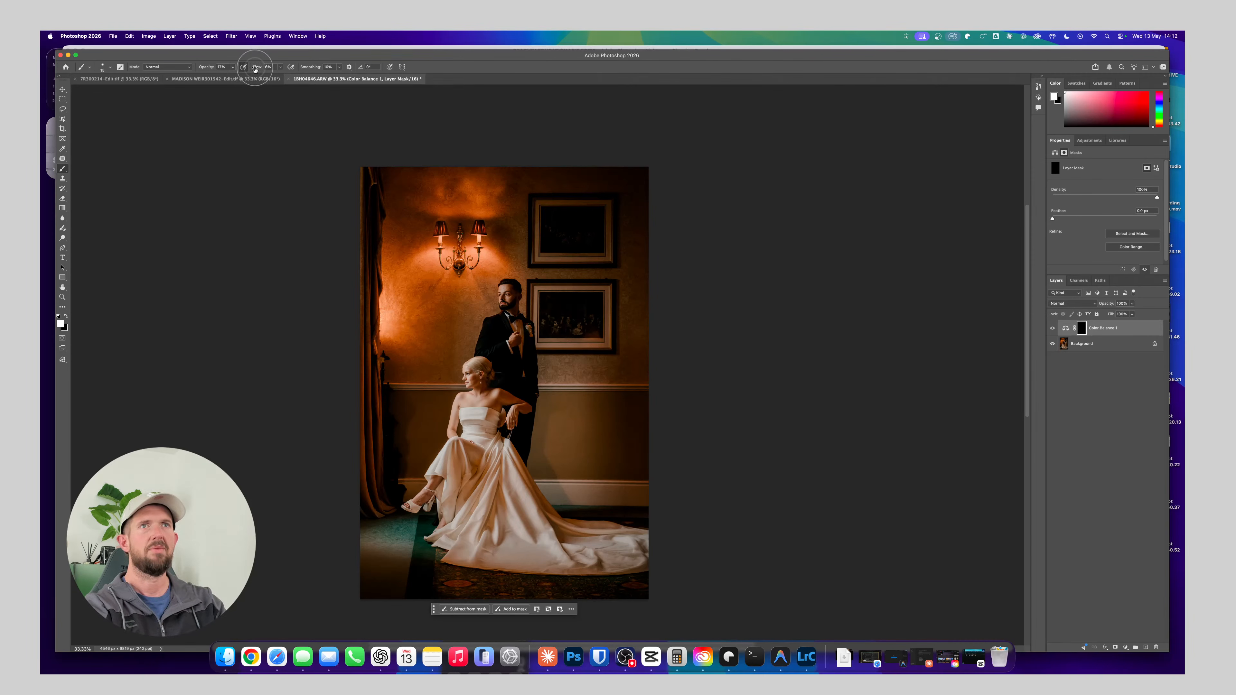
{"action": "left_click_drag", "start_coordinate": [255, 69], "coordinate": [256, 69]}
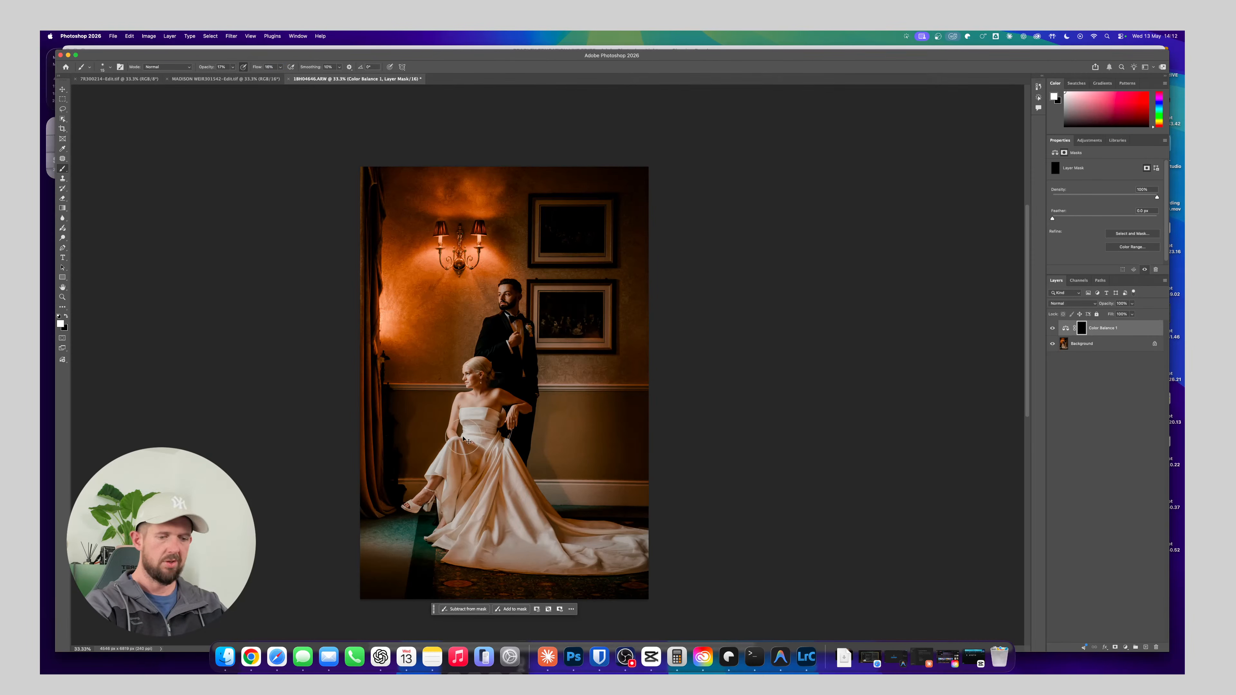
Paint the Color Balance effect onto the bride's skin through the mask, adjusting the brush size, and compare with the layer hidden and shown
{"action": "key", "text": "super+plus"}
{"action": "key", "text": "super+plus"}
{"action": "key", "text": "super+plus"}
{"action": "left_click_drag", "start_coordinate": [452, 477], "coordinate": [422, 278]}
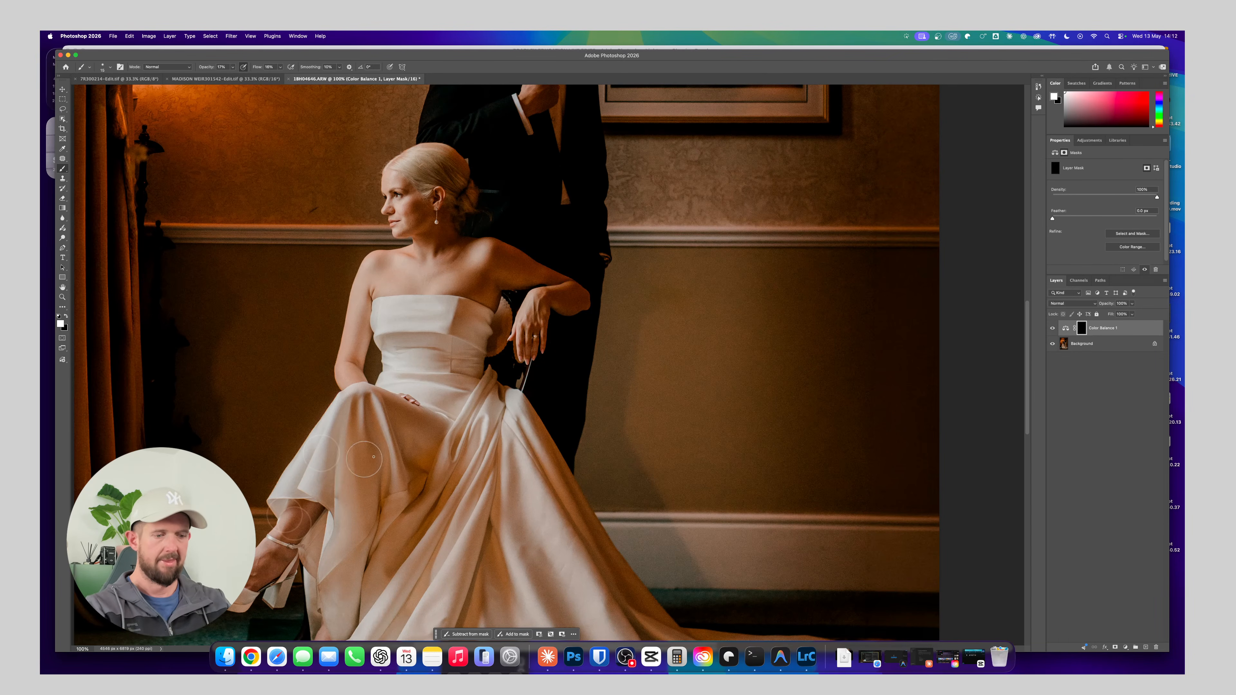
{"action": "key", "text": "bracketright"}
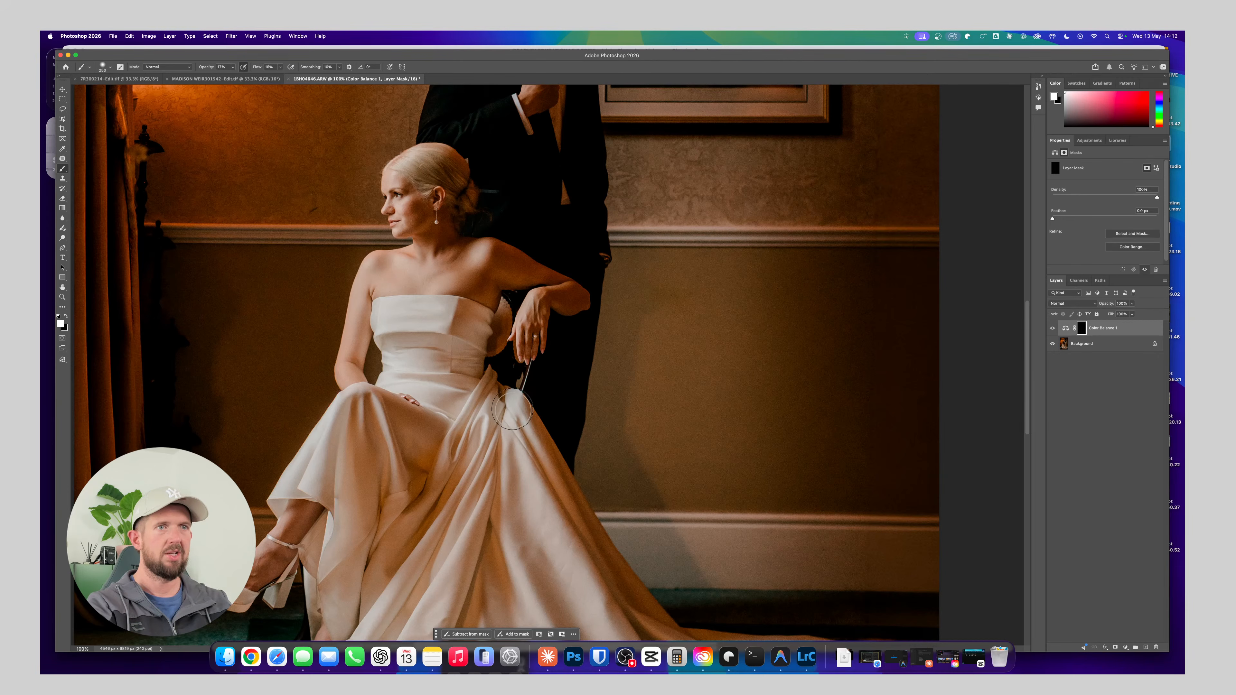
{"action": "key", "text": "bracketleft"}
{"action": "key", "text": "bracketleft"}
{"action": "key", "text": "bracketleft"}
{"action": "key", "text": "bracketleft"}
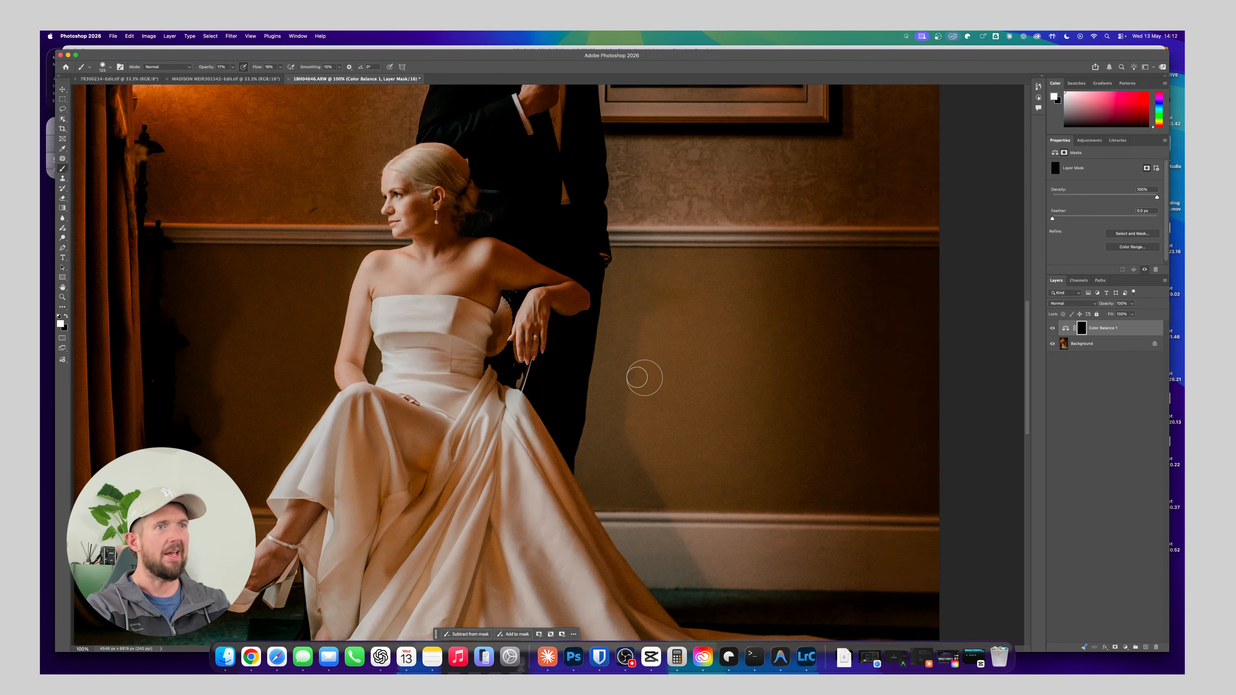
{"action": "key", "text": "bracketright"}
{"action": "key", "text": "bracketright"}
{"action": "key", "text": "bracketright"}
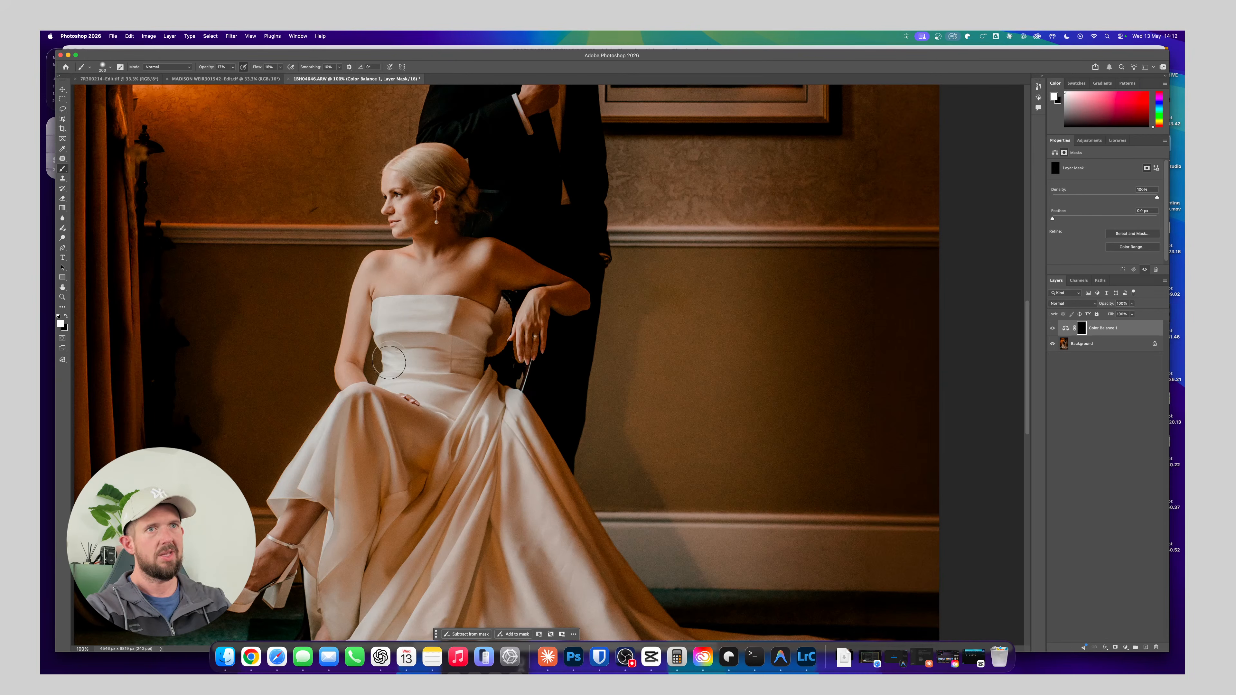
{"action": "key", "text": "bracketright"}
{"action": "key", "text": "bracketright"}
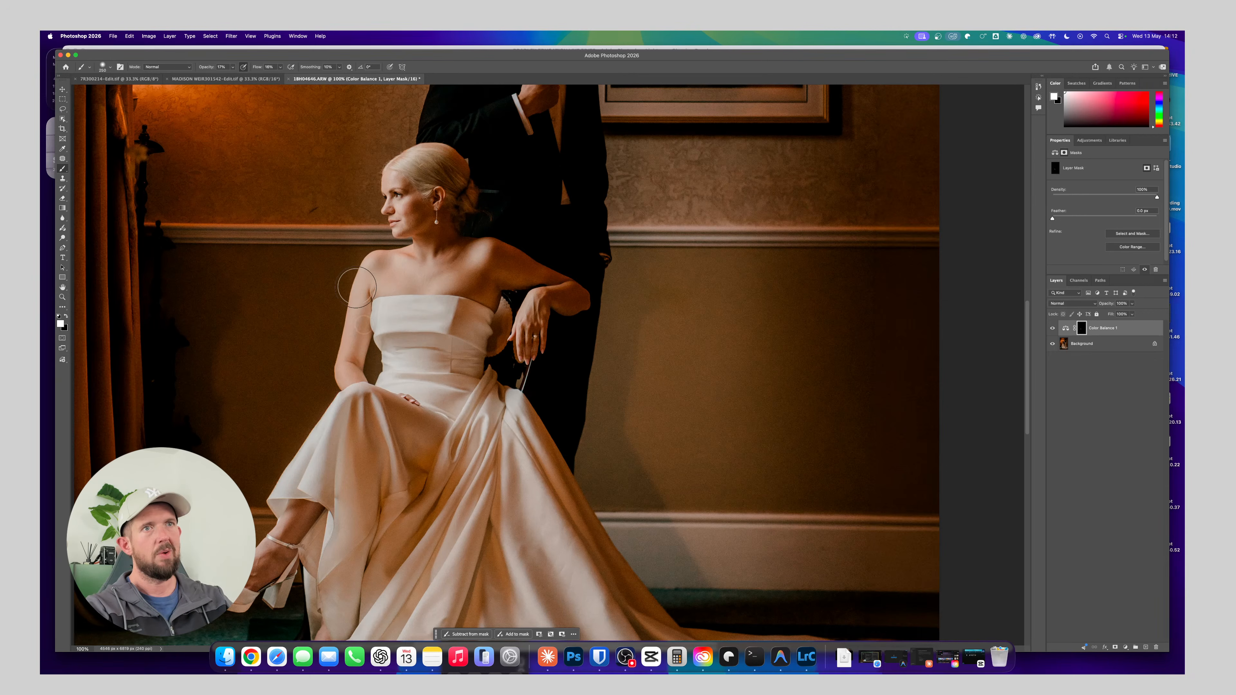
{"action": "mouse_move", "coordinate": [392, 176]}
{"action": "left_mouse_down"}
{"action": "mouse_move", "coordinate": [399, 205]}
{"action": "mouse_move", "coordinate": [409, 159]}
{"action": "left_mouse_up"}
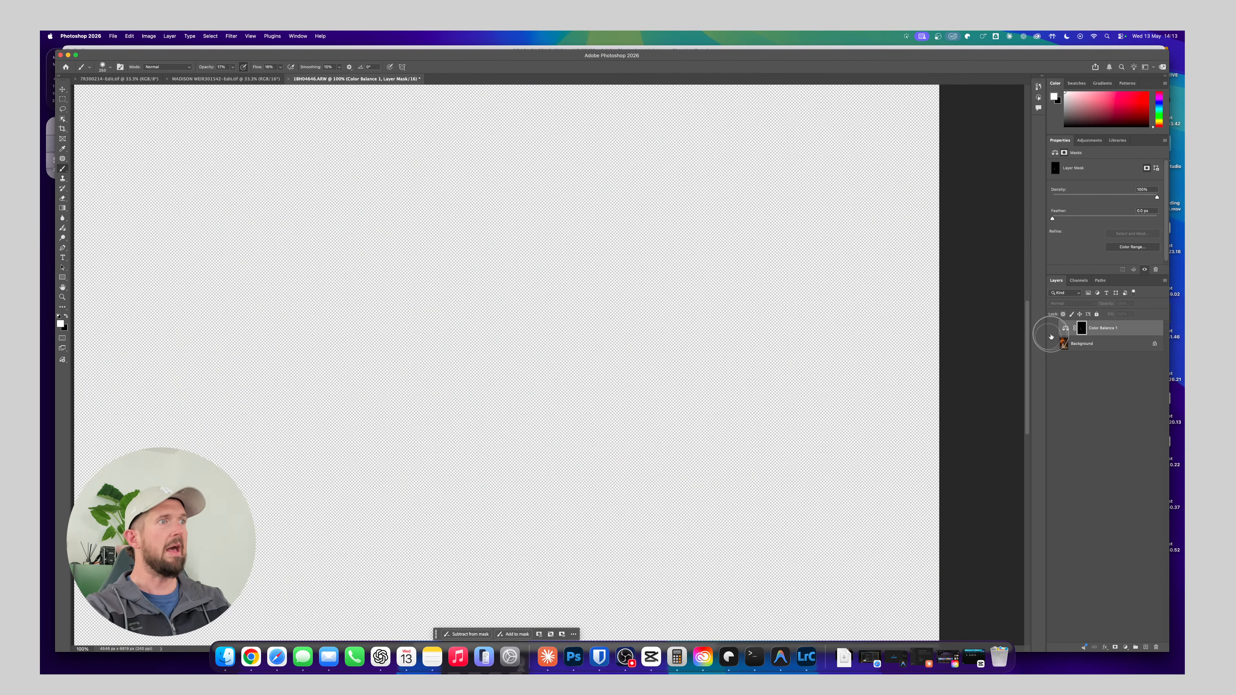
{"action": "left_click", "coordinate": [1050, 343]}
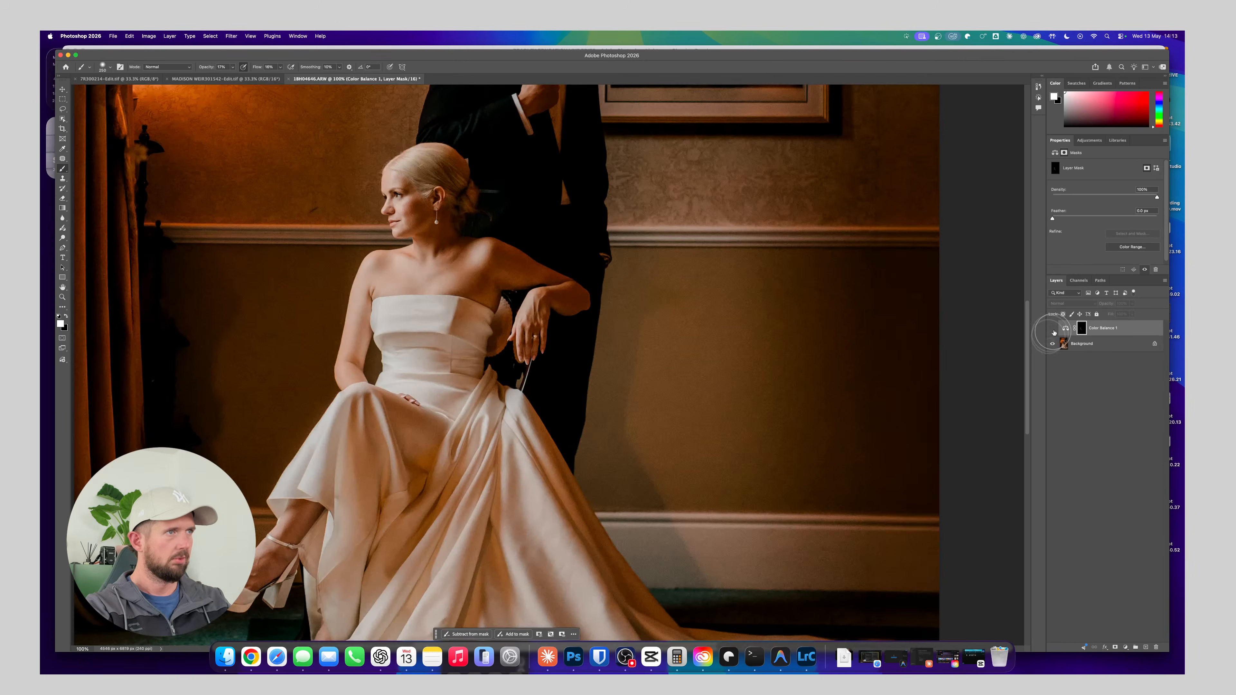
{"action": "left_click", "coordinate": [1052, 329]}
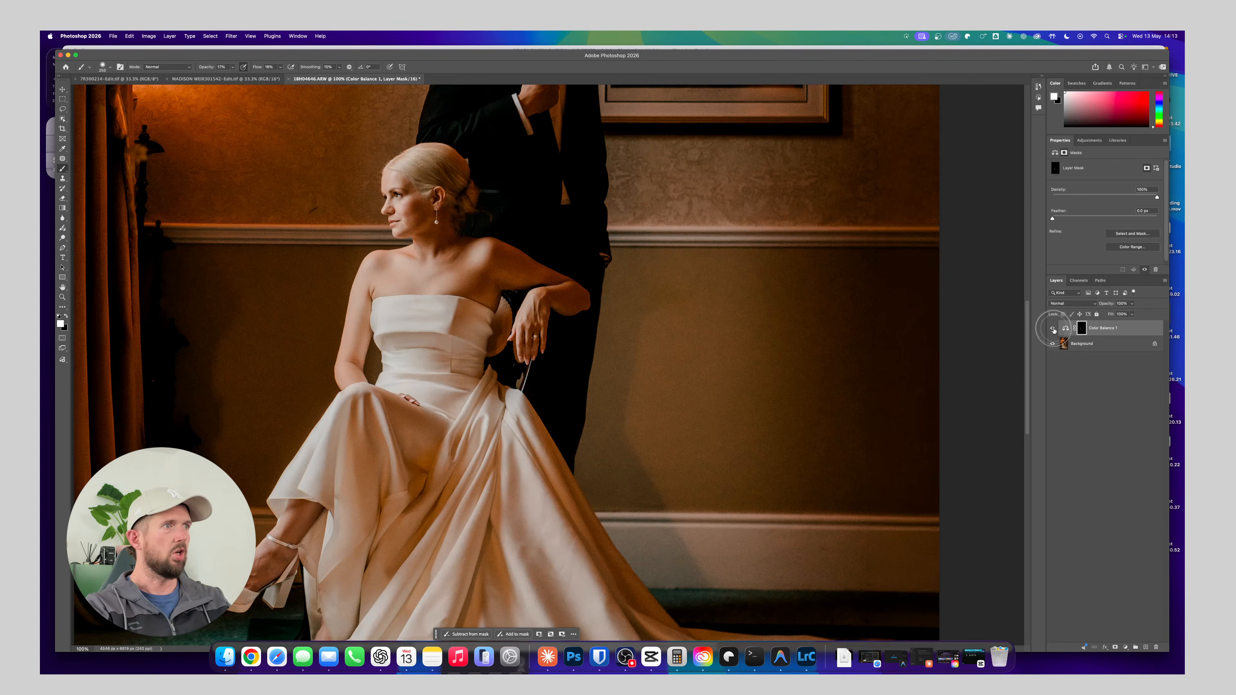
Raise the brush opacity and paint over the bride's face and shoulder on the Color Balance mask with a larger brush
{"action": "left_click", "coordinate": [1129, 332]}
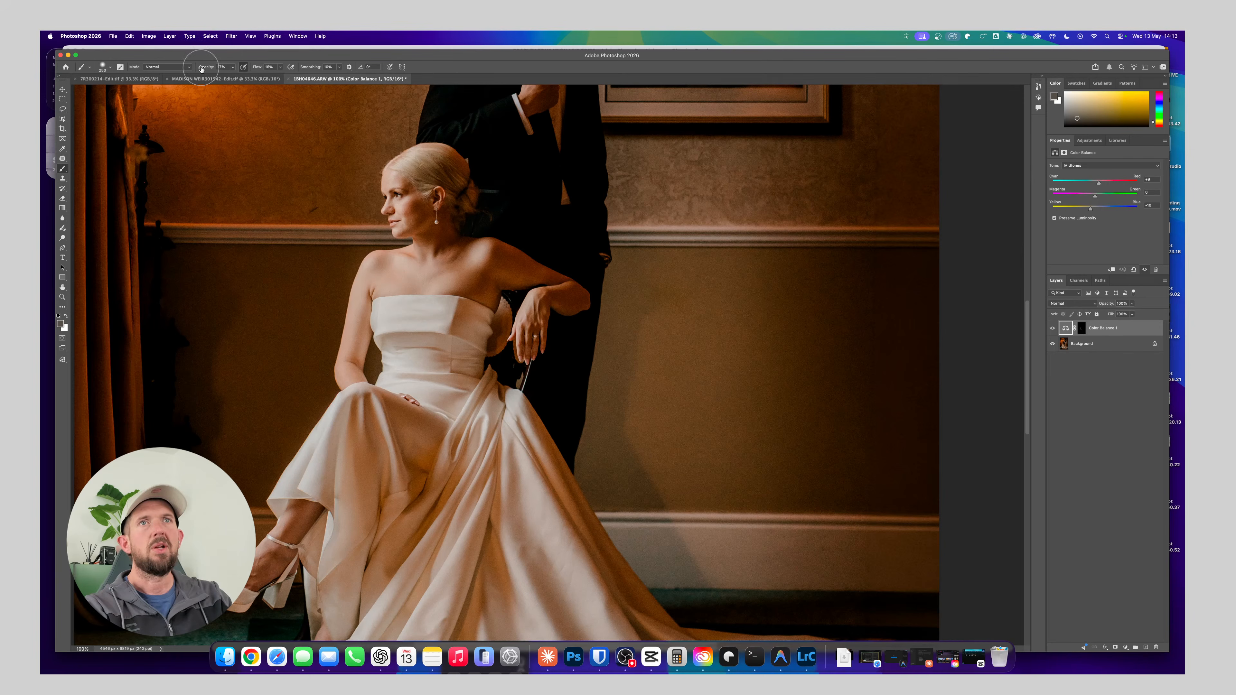
{"action": "left_click_drag", "start_coordinate": [201, 69], "coordinate": [206, 68]}
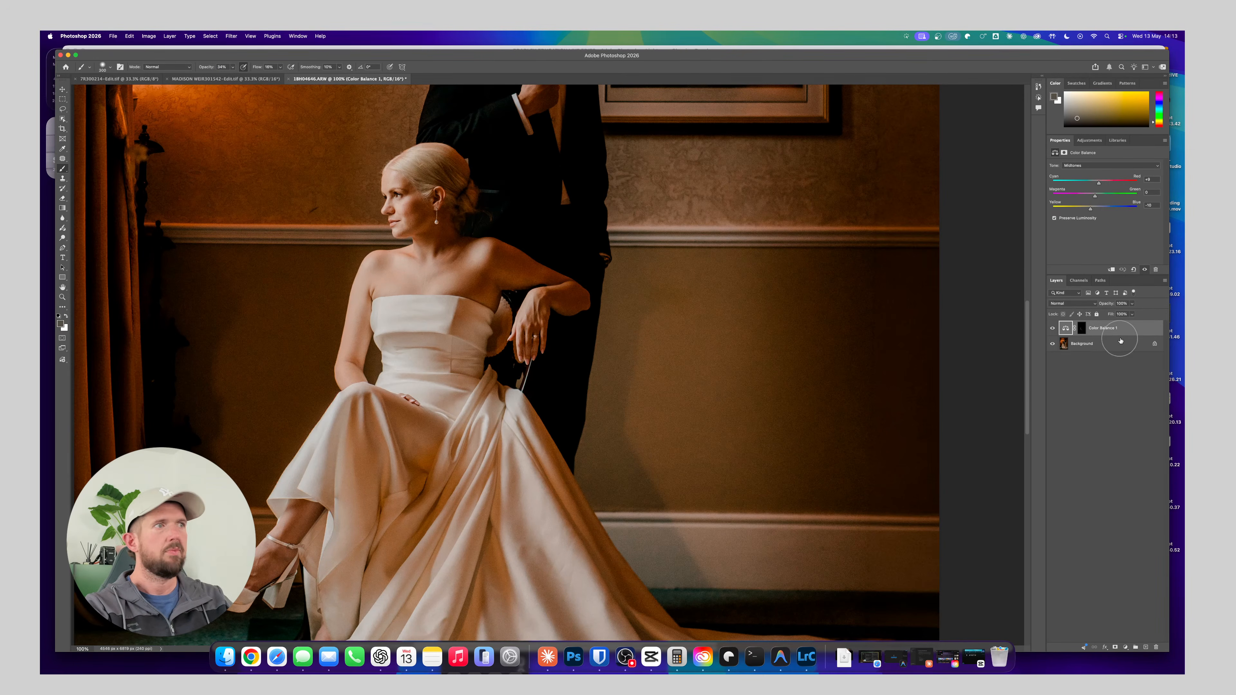
{"action": "left_click", "coordinate": [1082, 329]}
{"action": "key", "text": "bracketright"}
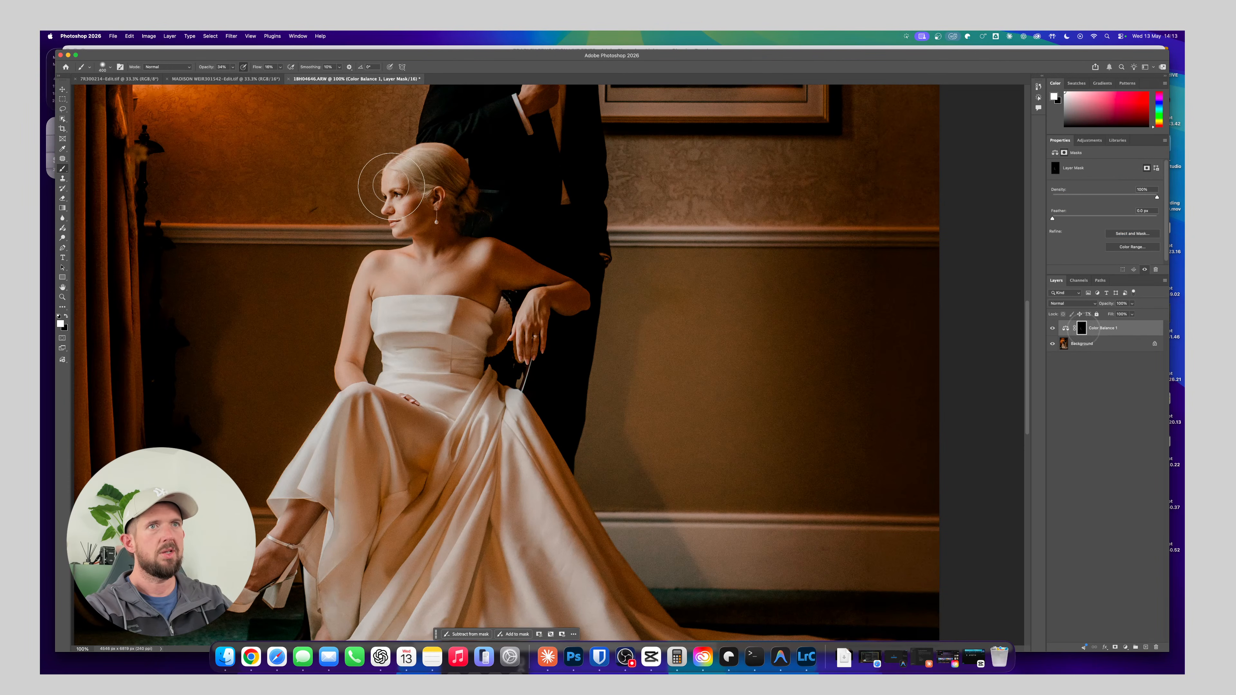
{"action": "left_click_drag", "start_coordinate": [393, 212], "coordinate": [392, 191]}
{"action": "mouse_move", "coordinate": [396, 249]}
{"action": "left_mouse_down"}
{"action": "mouse_move", "coordinate": [370, 270]}
{"action": "mouse_move", "coordinate": [381, 281]}
{"action": "mouse_move", "coordinate": [478, 251]}
{"action": "mouse_move", "coordinate": [473, 268]}
{"action": "mouse_move", "coordinate": [373, 286]}
{"action": "left_mouse_up"}
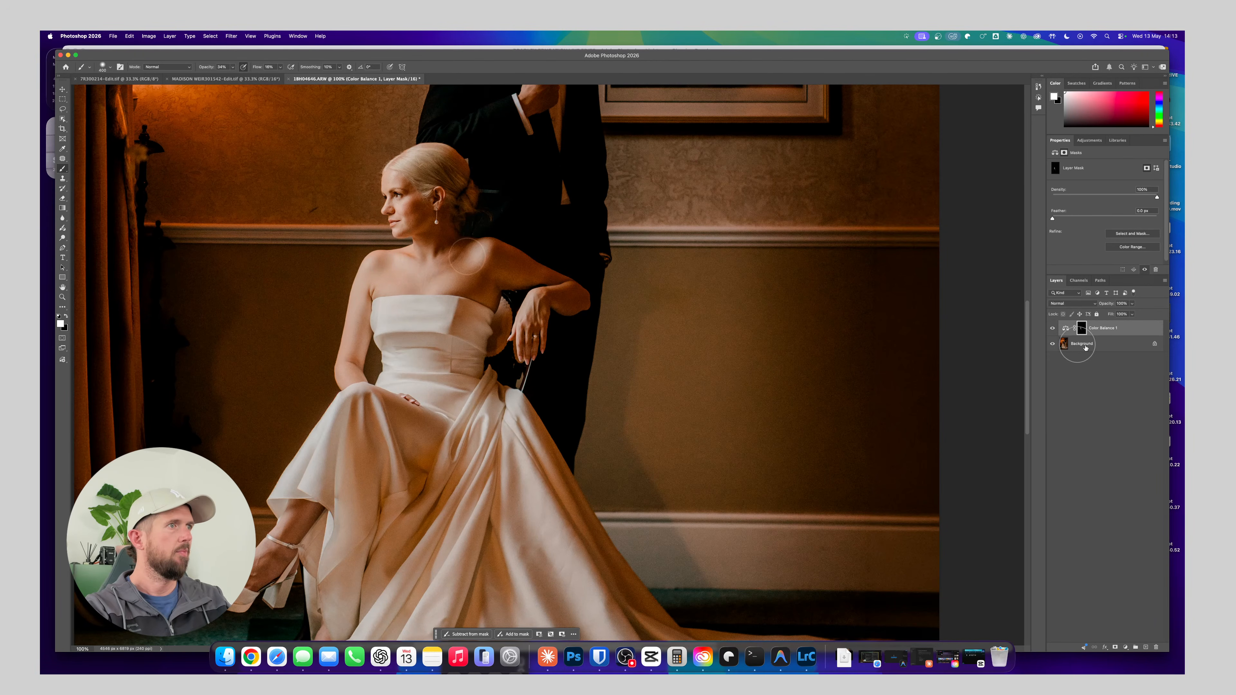
Push the Color Balance midtones further toward red and compare the photo with the adjustment layer hidden and shown
{"action": "left_click", "coordinate": [1066, 328]}
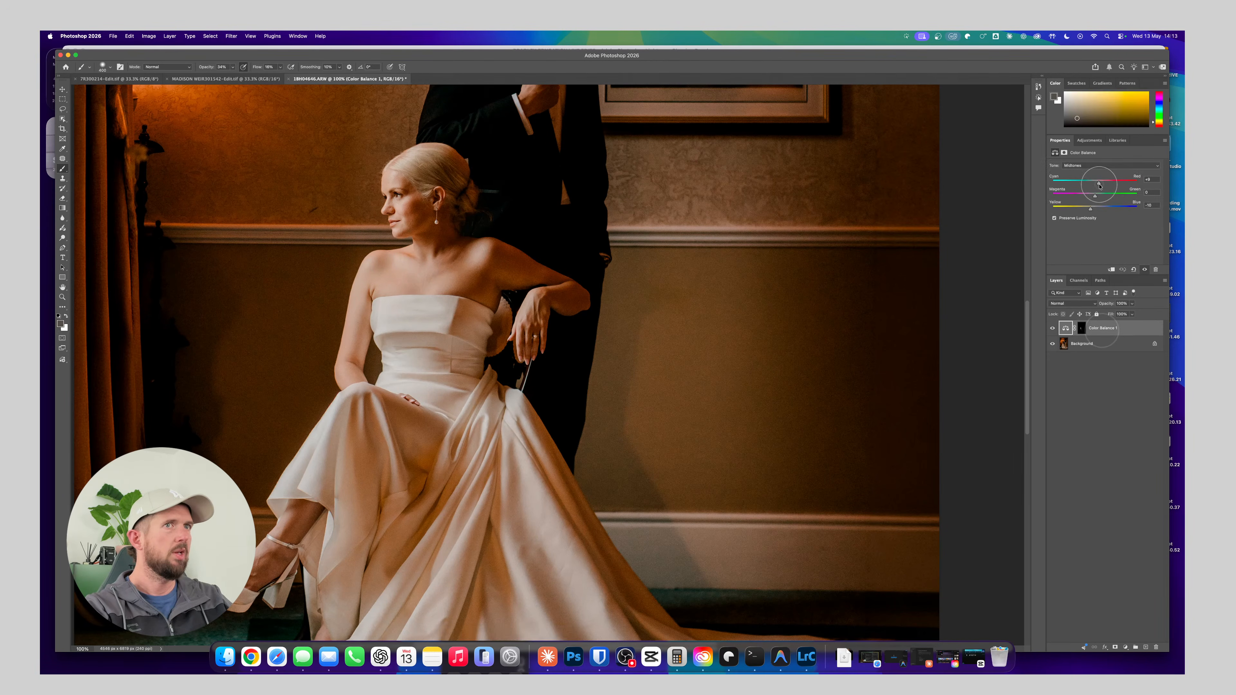
{"action": "left_click_drag", "start_coordinate": [1099, 185], "coordinate": [1106, 187]}
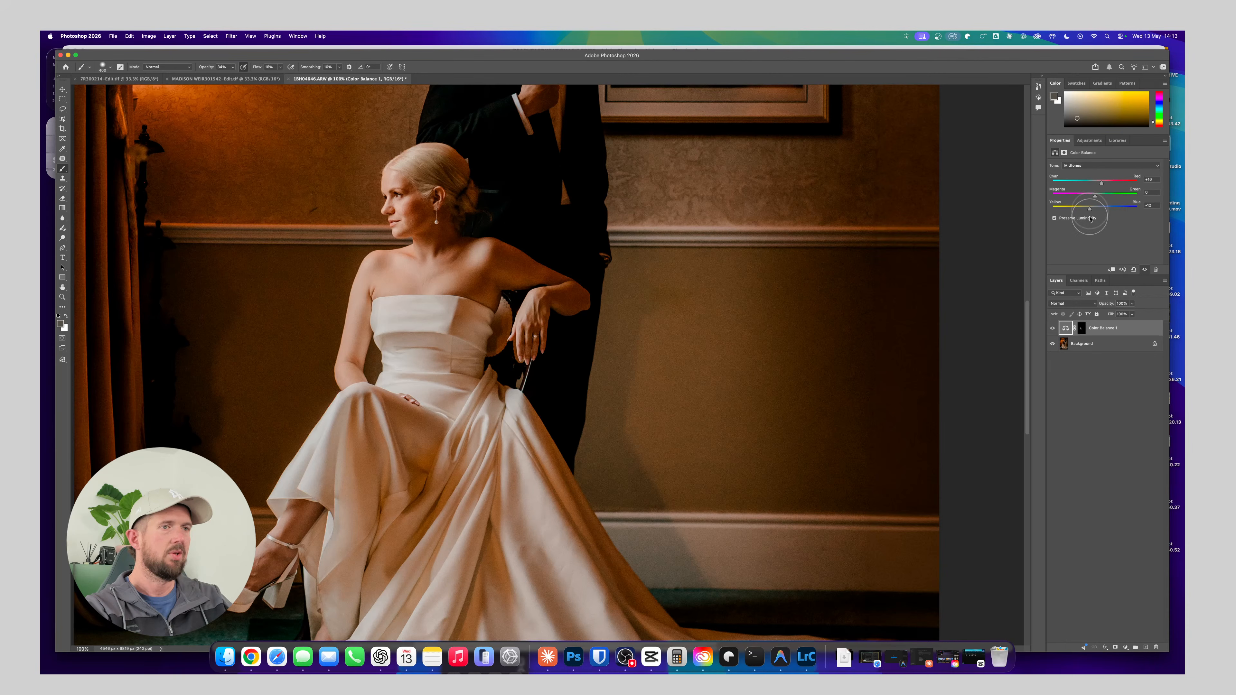
{"action": "left_click", "coordinate": [1053, 329]}
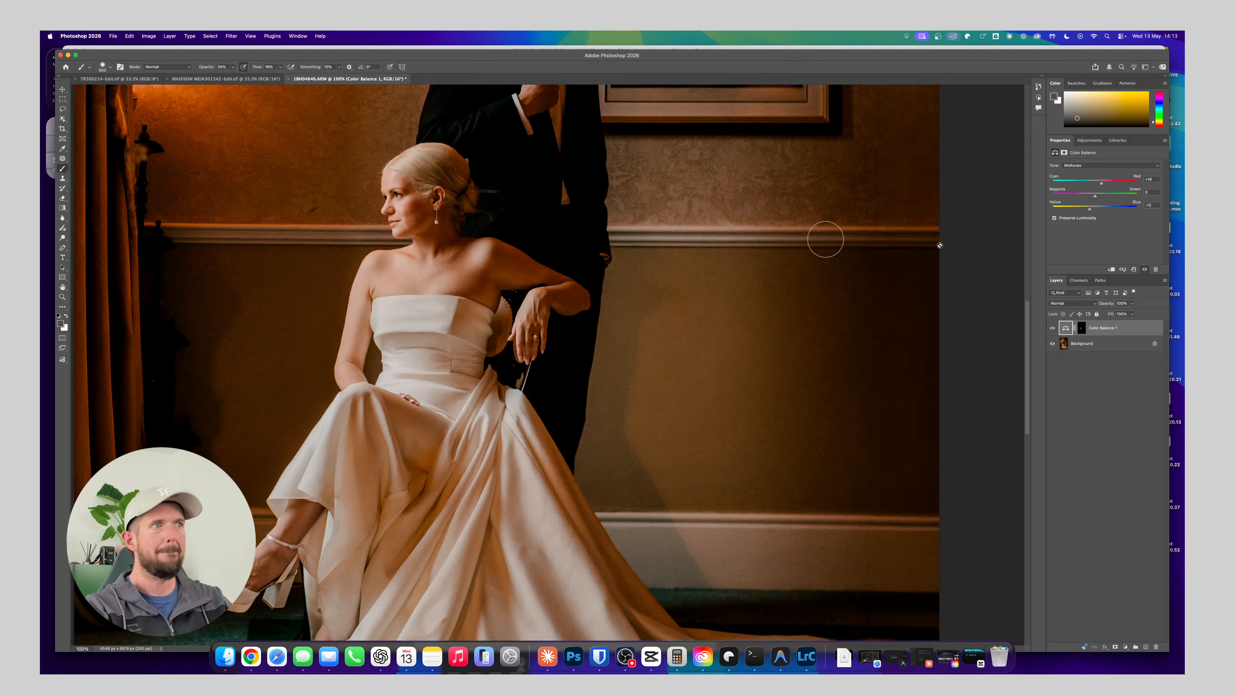
Paint the Color Balance effect onto the bride's lower leg on the layer mask, using white and a smaller brush
{"action": "left_click", "coordinate": [1081, 329]}
{"action": "key", "text": "d"}
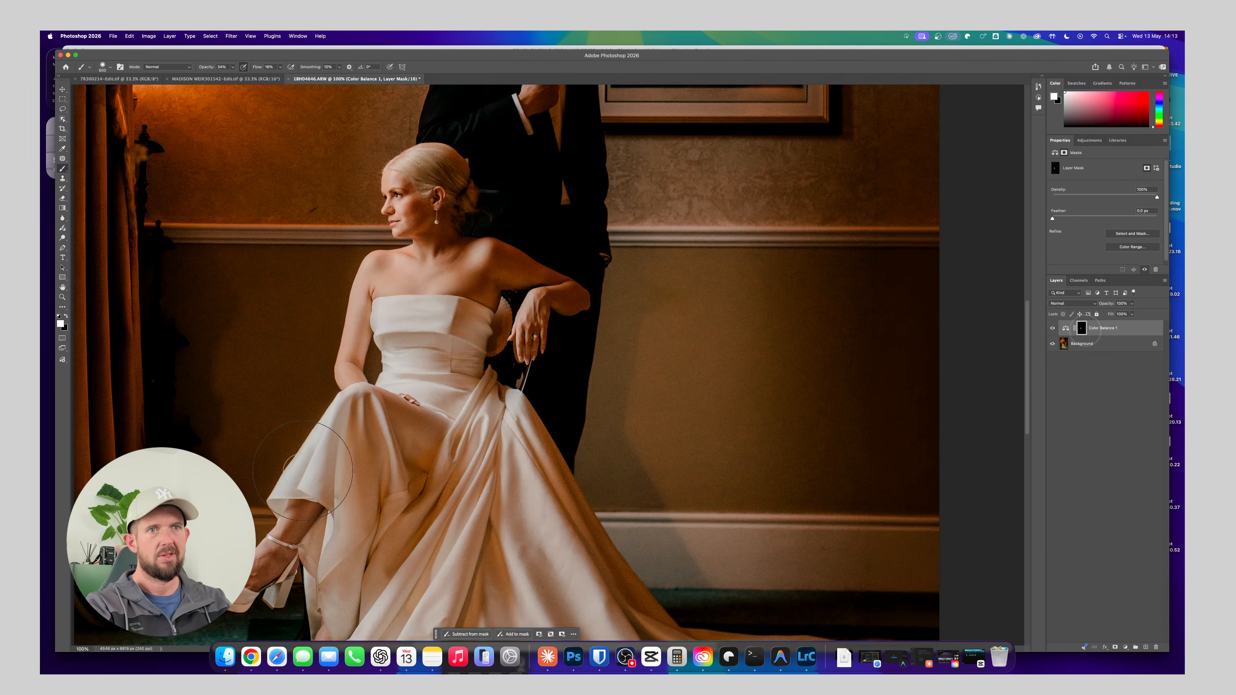
{"action": "key", "text": "bracketleft"}
{"action": "key", "text": "bracketleft"}
{"action": "key", "text": "bracketleft"}
{"action": "mouse_move", "coordinate": [312, 469]}
{"action": "left_mouse_down"}
{"action": "mouse_move", "coordinate": [345, 415]}
{"action": "mouse_move", "coordinate": [319, 463]}
{"action": "mouse_move", "coordinate": [298, 484]}
{"action": "left_mouse_up"}
{"action": "scroll", "coordinate": [422, 461], "scroll_direction": "down", "scroll_amount": 5}
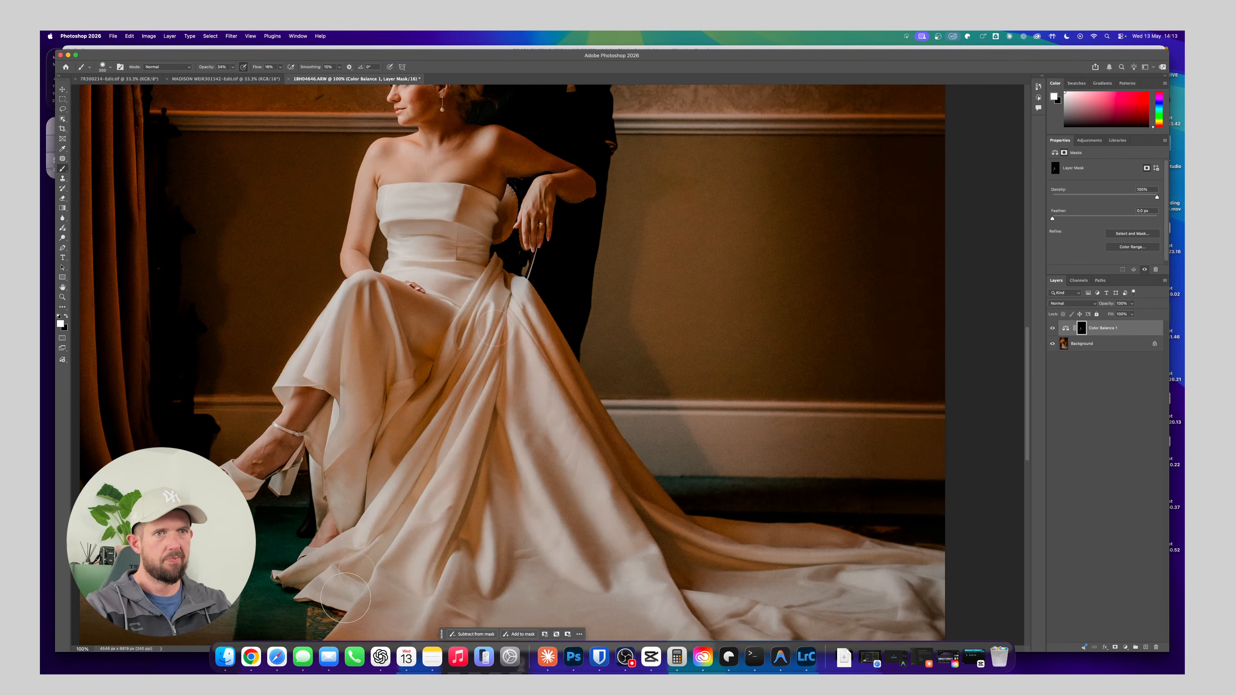
Examine the warmed skin across the bride's face, arms and legs, both close up and in the full photo
{"action": "scroll", "coordinate": [403, 567], "scroll_direction": "down", "scroll_amount": 3}
{"action": "scroll", "coordinate": [403, 567], "scroll_direction": "left", "scroll_amount": 1}
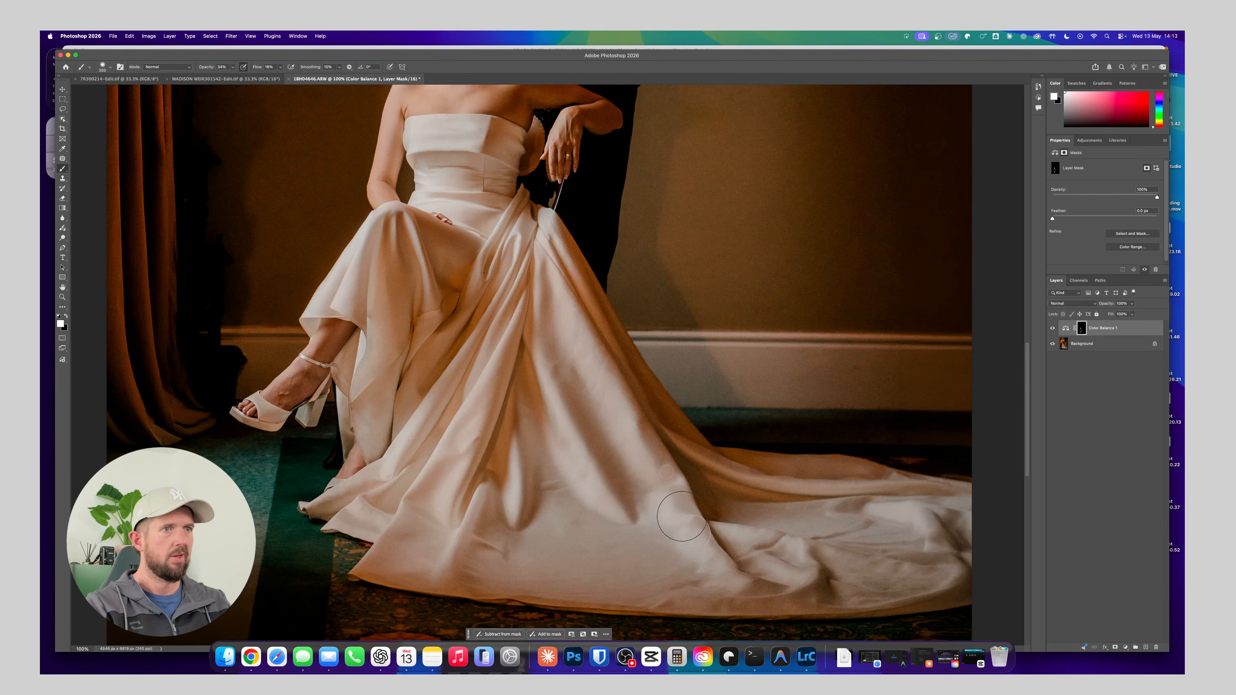
{"action": "scroll", "coordinate": [617, 507], "scroll_direction": "up", "scroll_amount": 4}
{"action": "scroll", "coordinate": [617, 507], "scroll_direction": "left", "scroll_amount": 2}
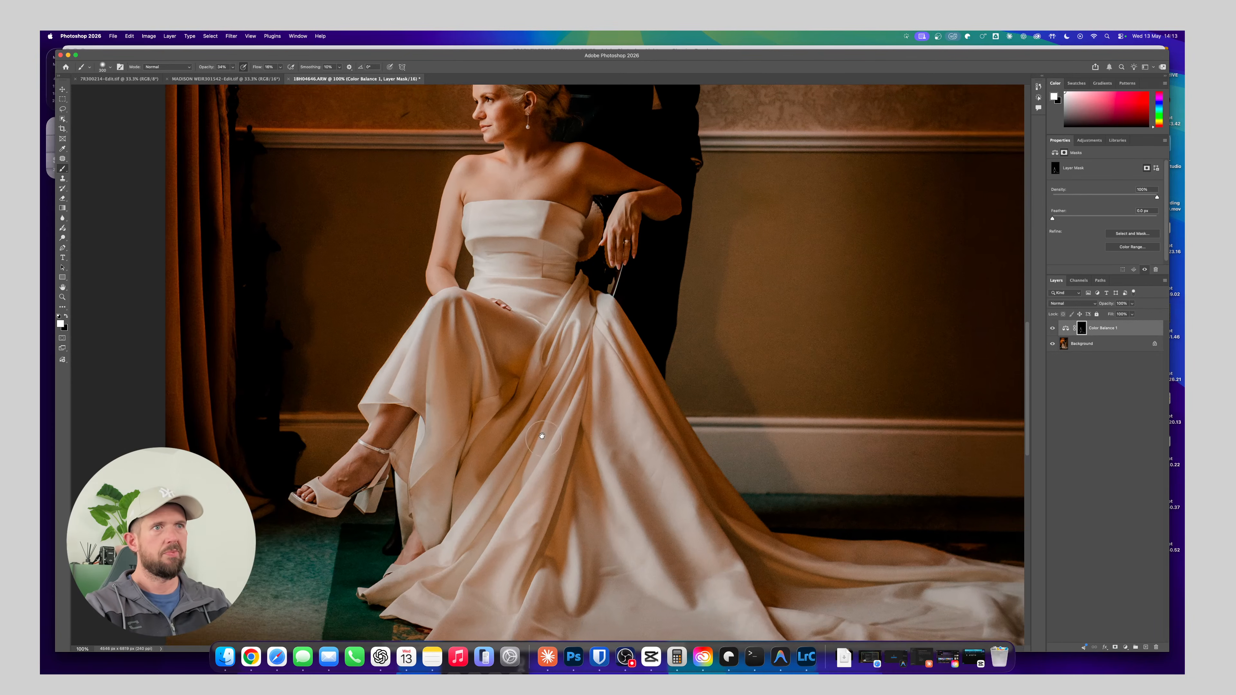
{"action": "left_click_drag", "start_coordinate": [489, 230], "coordinate": [469, 325]}
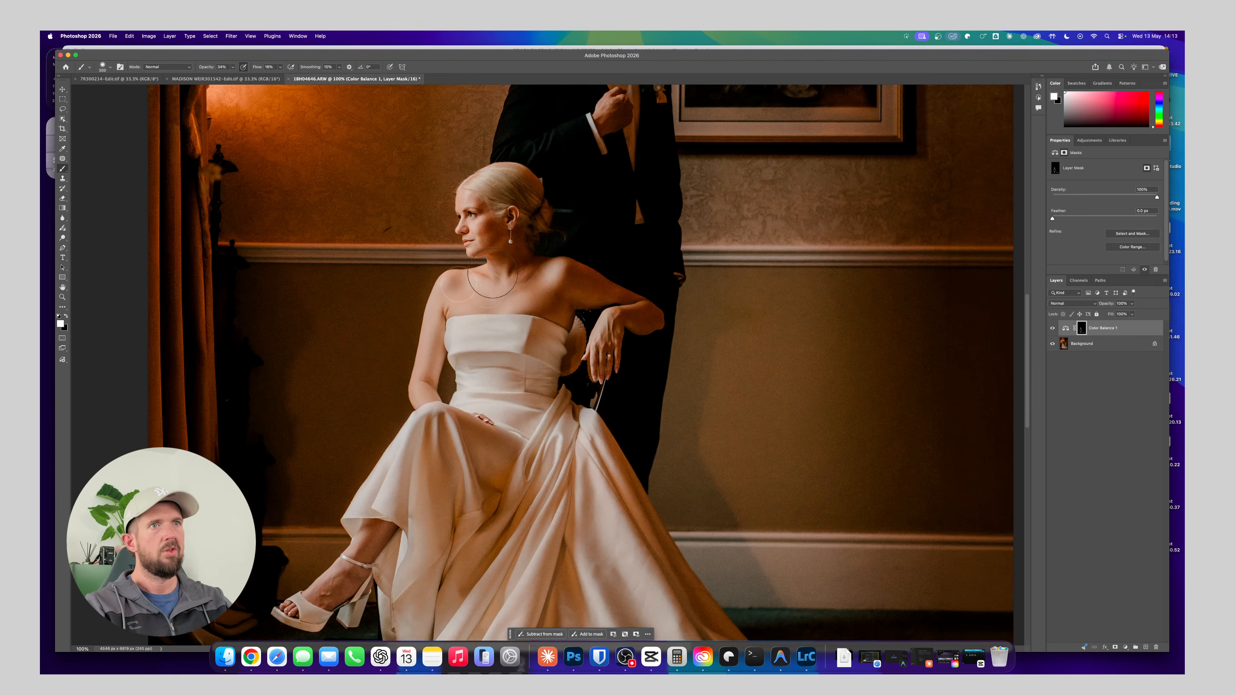
{"action": "scroll", "coordinate": [448, 385], "scroll_direction": "up", "scroll_amount": 4}
{"action": "scroll", "coordinate": [448, 385], "scroll_direction": "right", "scroll_amount": 1}
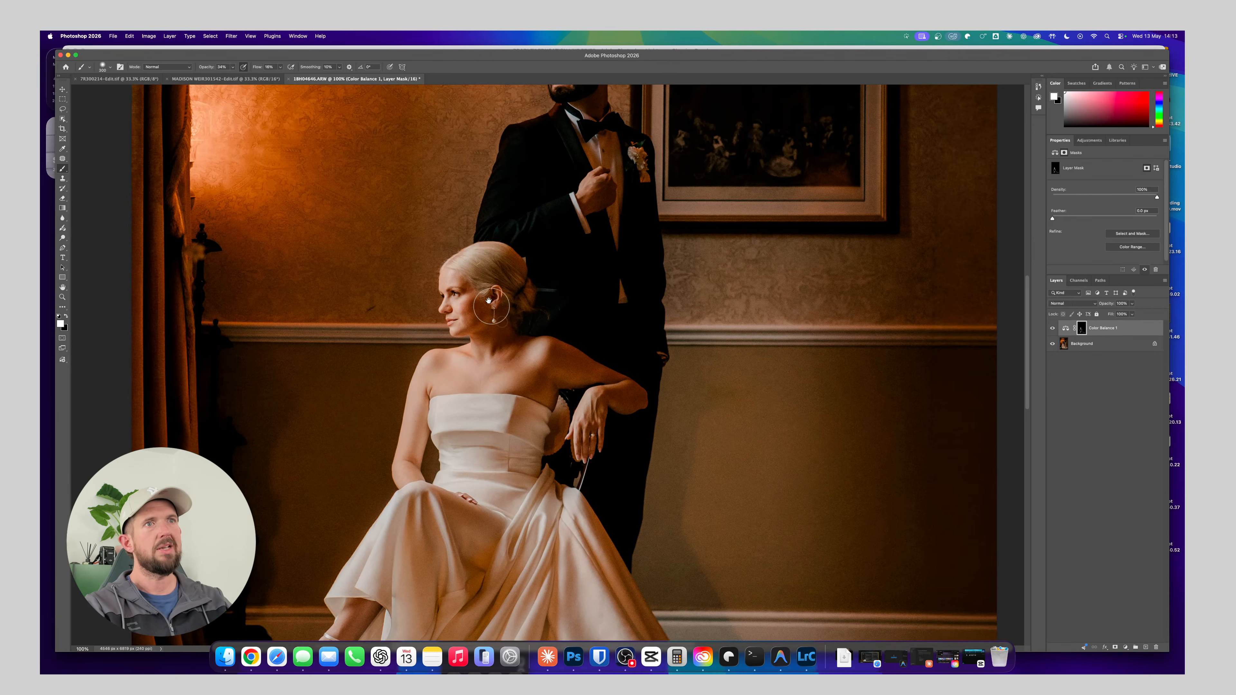
{"action": "key", "text": "super+minus"}
{"action": "key", "text": "super+minus"}
{"action": "key", "text": "super+minus"}
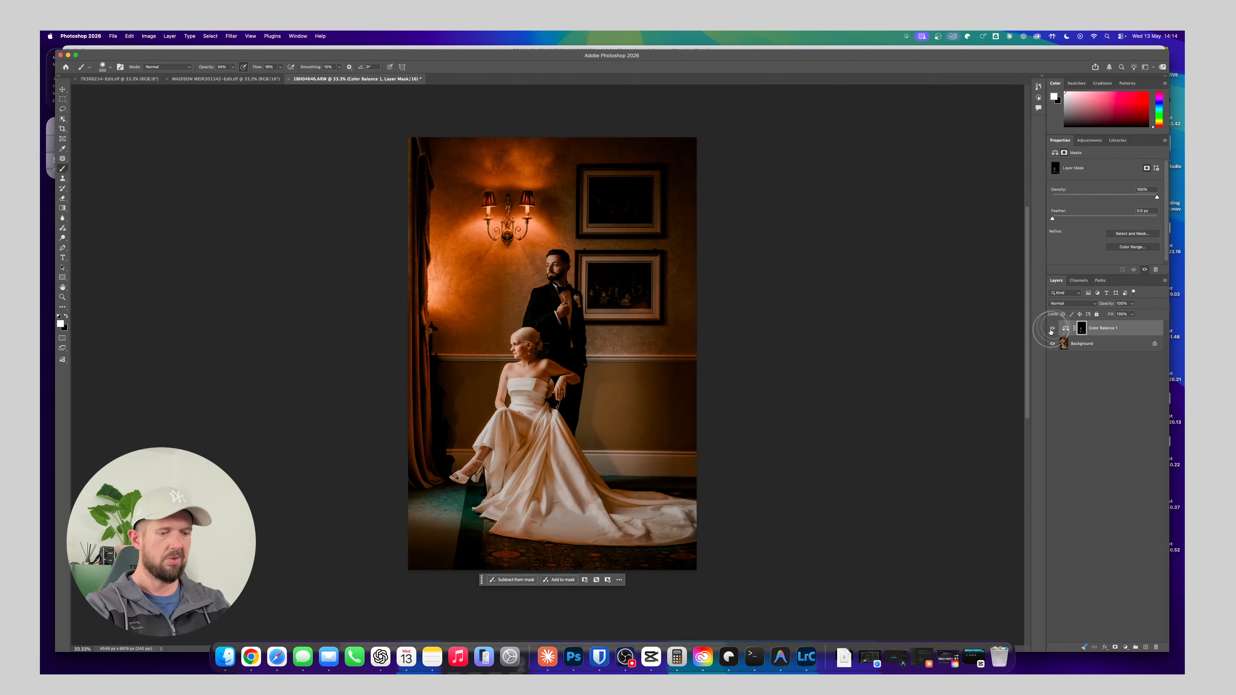
{"action": "key", "text": "super+plus"}
{"action": "key", "text": "super+plus"}
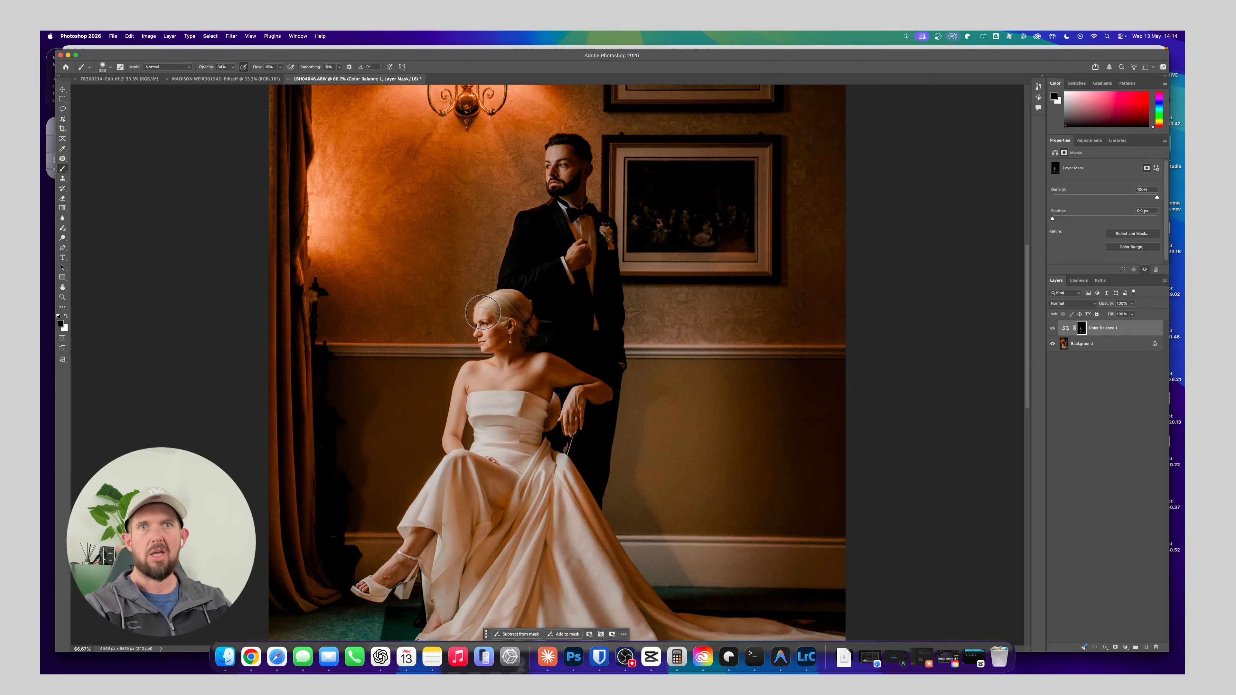
Inspect the Color Balance mask effect around the bride's face and hair with a resized brush, and review the whole photo
{"action": "key", "text": "super+equal"}
{"action": "key", "text": "super+equal"}
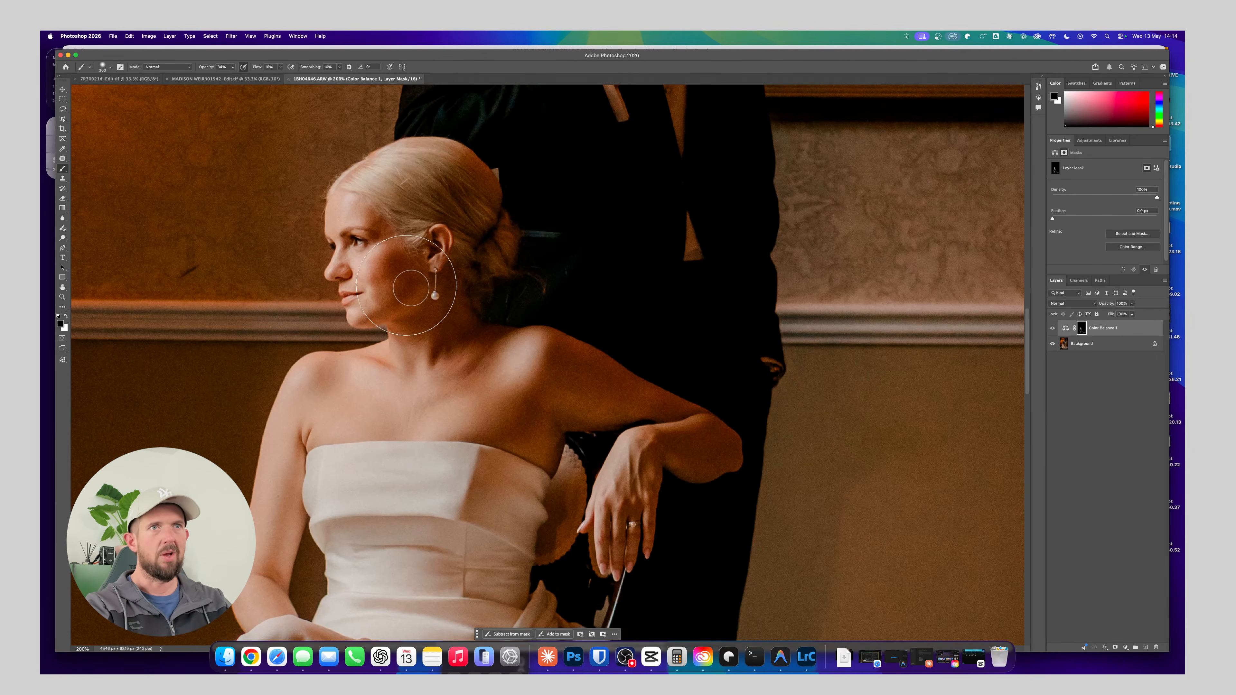
{"action": "key", "text": "bracketright"}
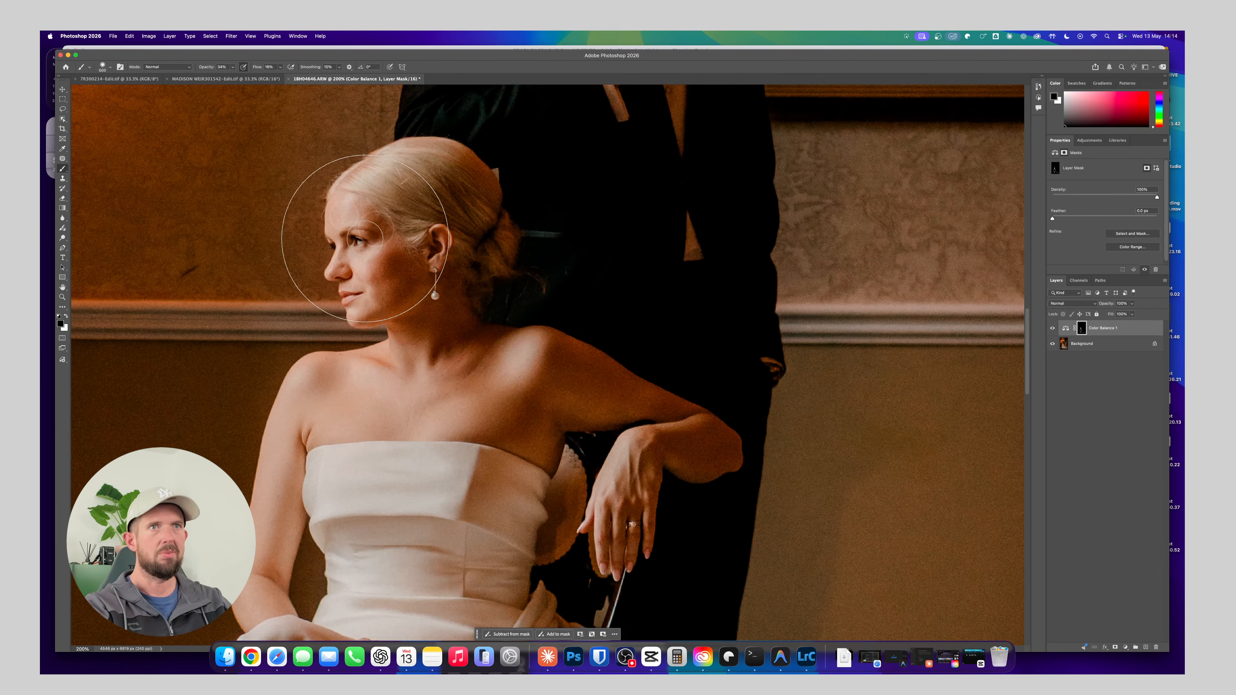
{"action": "key", "text": "bracketleft"}
{"action": "key", "text": "bracketleft"}
{"action": "key", "text": "bracketleft"}
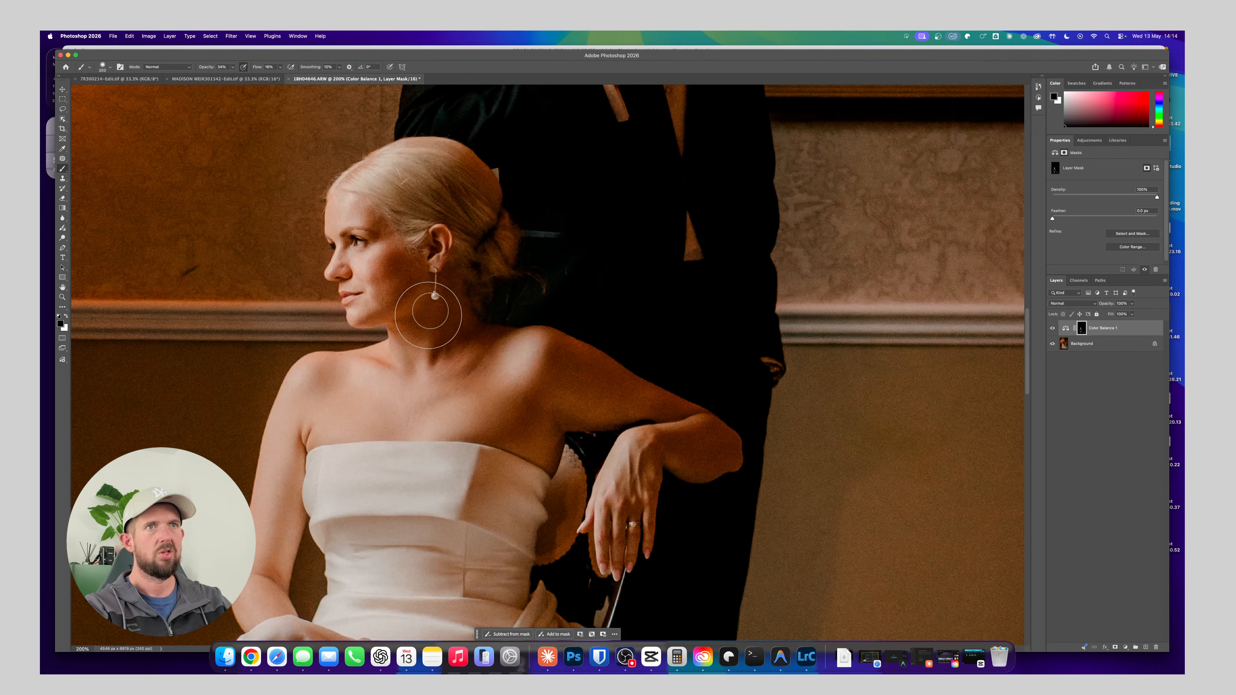
{"action": "key", "text": "super+minus"}
{"action": "key", "text": "super+minus"}
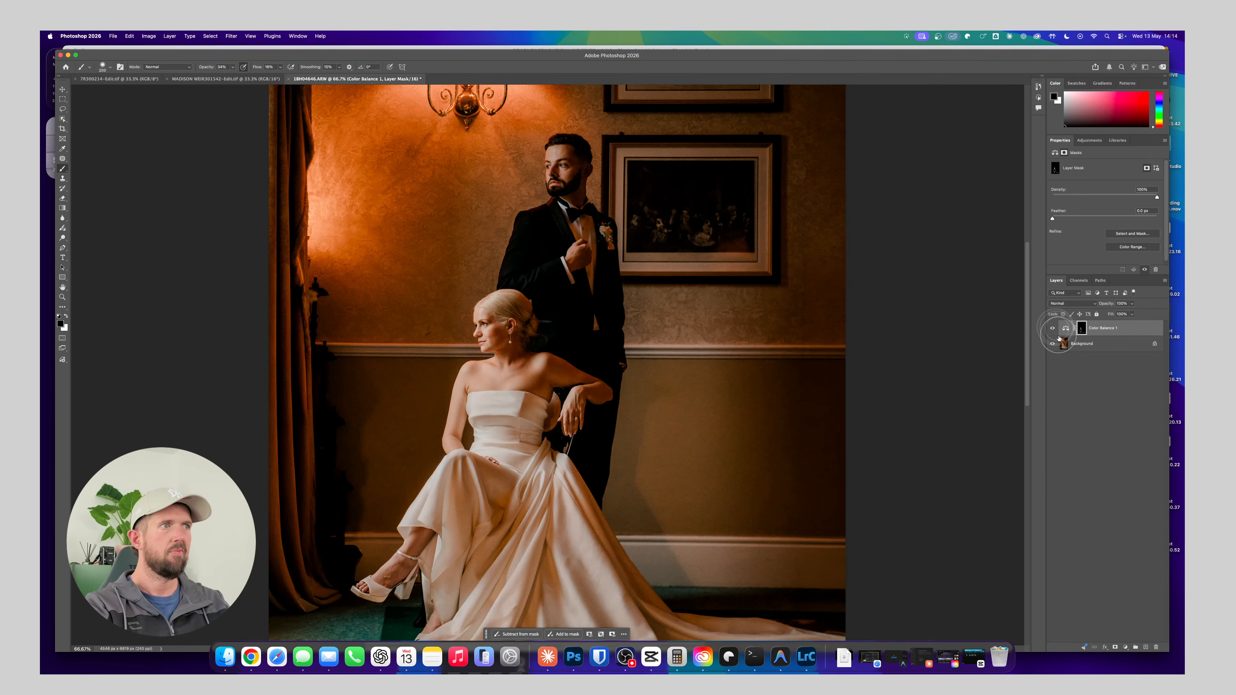
{"action": "key", "text": "super+minus"}
{"action": "key", "text": "super+minus"}
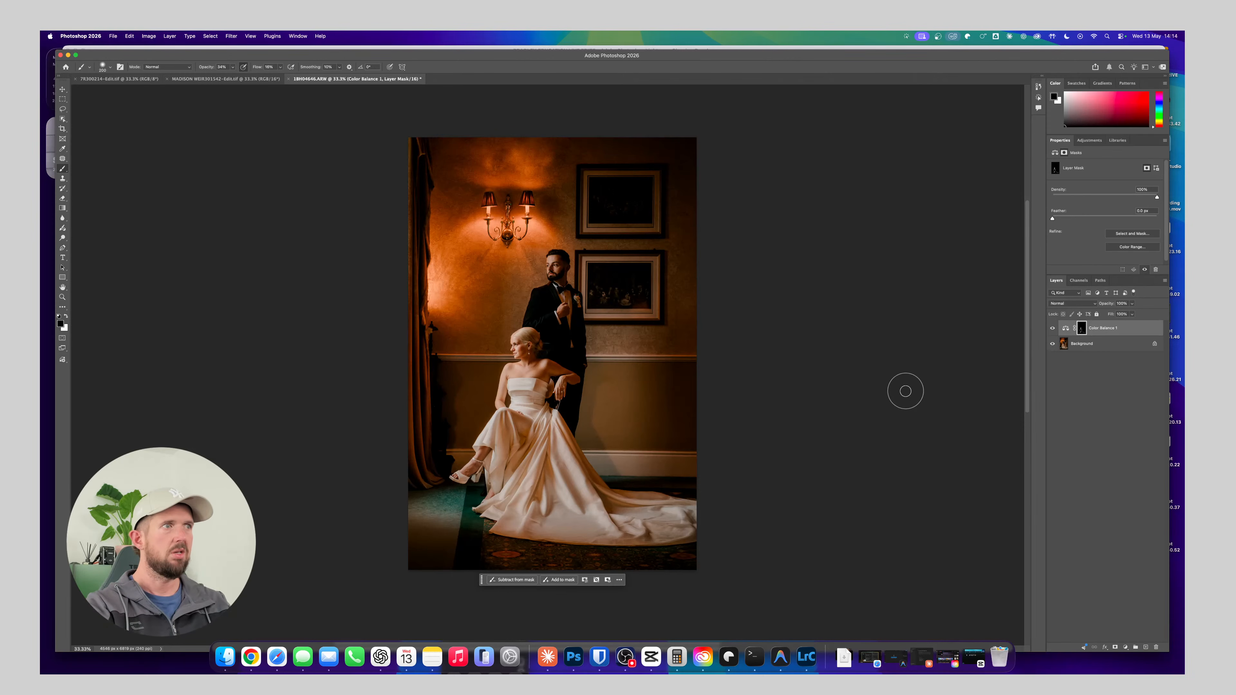
Flatten the photo to a single Background layer, save it and switch to Lightroom Classic
{"action": "key", "text": "Delete"}
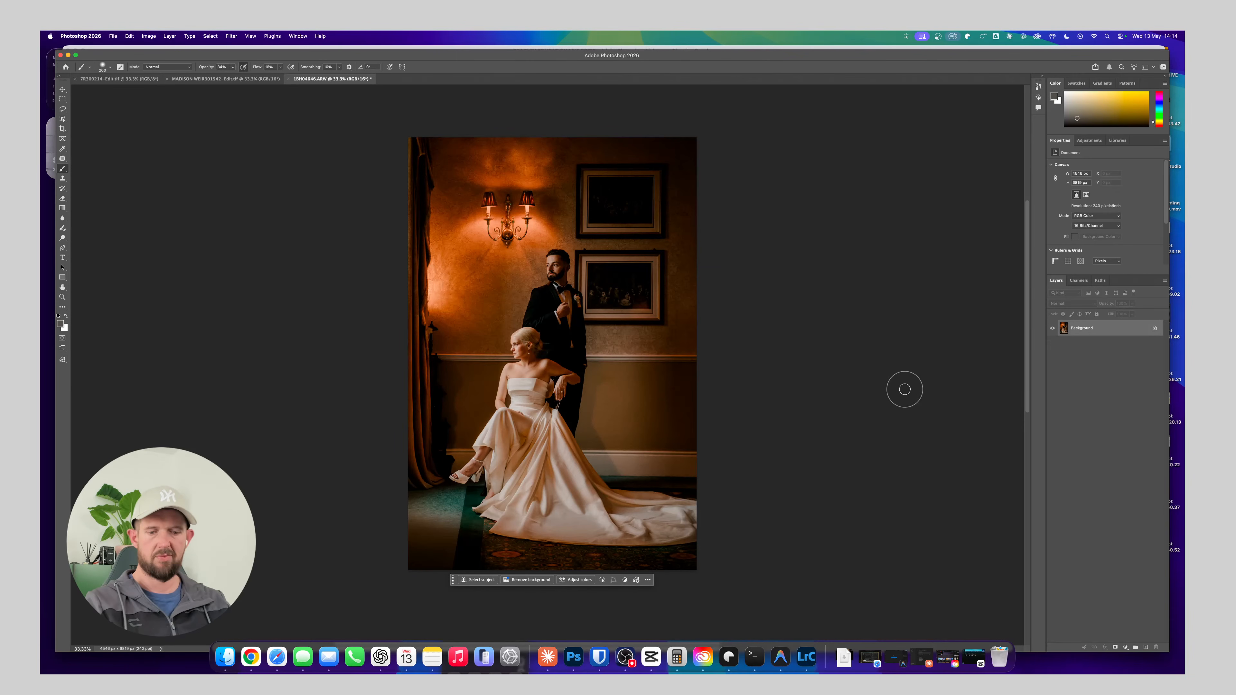
{"action": "key", "text": "super+s"}
{"action": "key", "text": "super+Tab"}
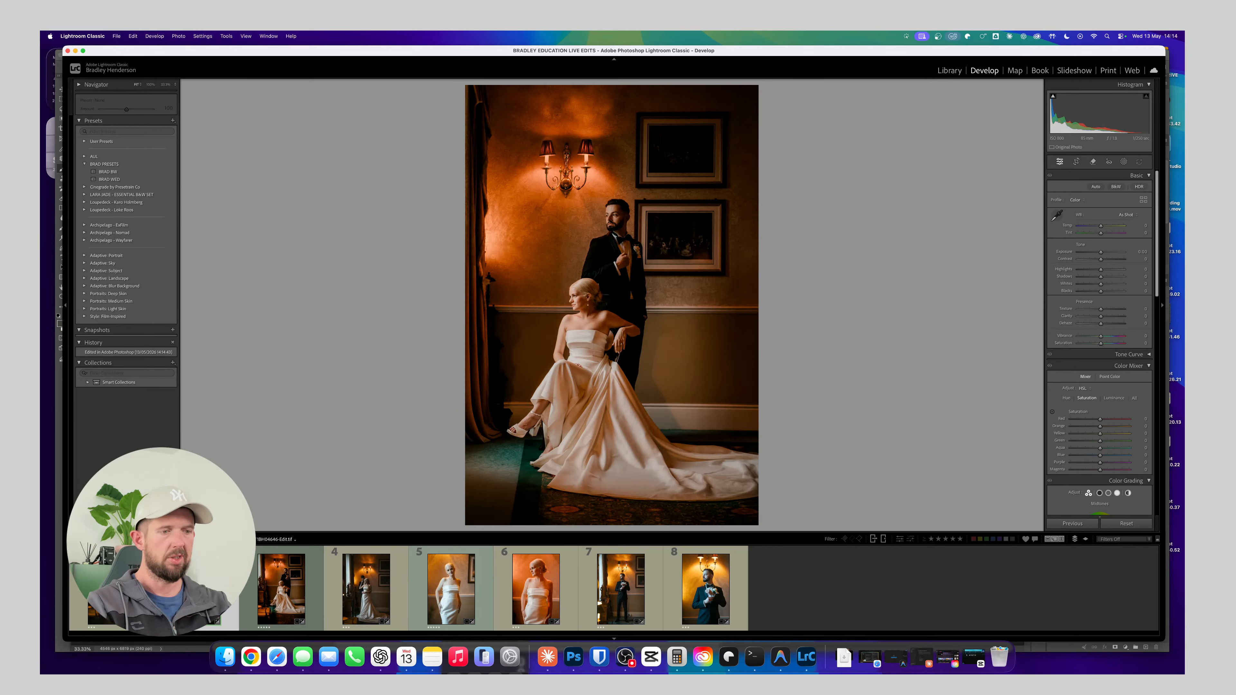
Compare the Photoshop-edited couple photo with its original by flipping back and forth between them
{"action": "key", "text": "Right"}
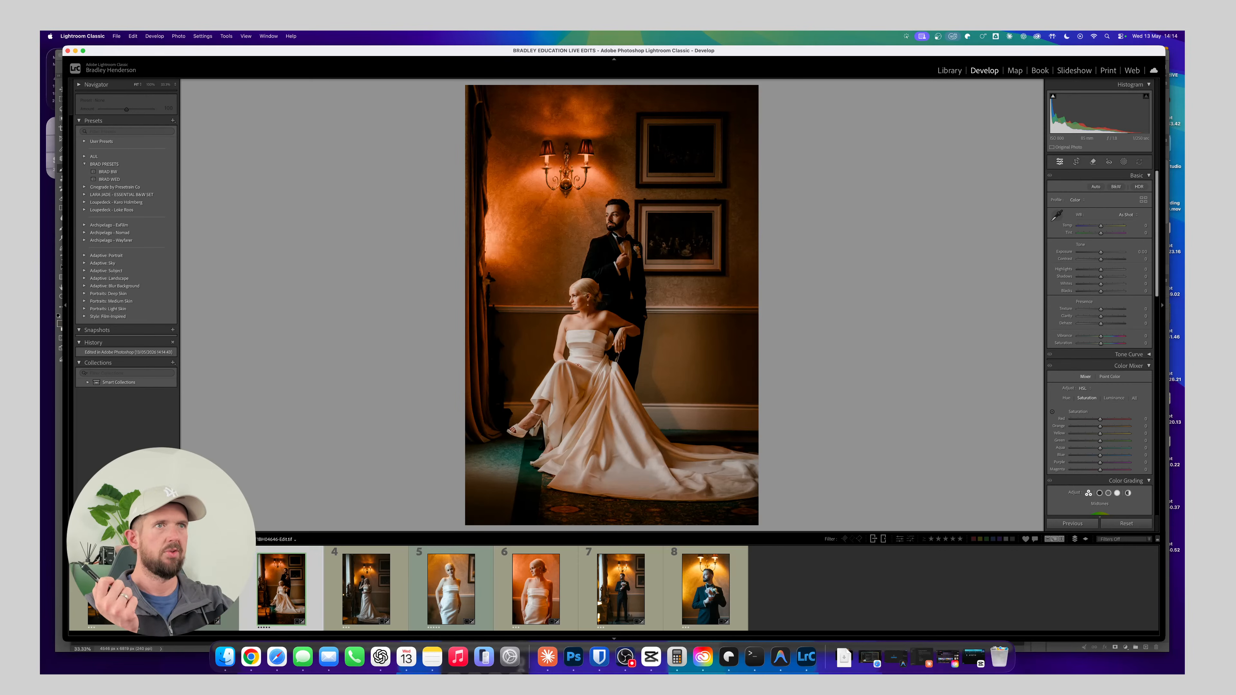
{"action": "key", "text": "Left"}
{"action": "key", "text": "Right"}
{"action": "key", "text": "Left"}
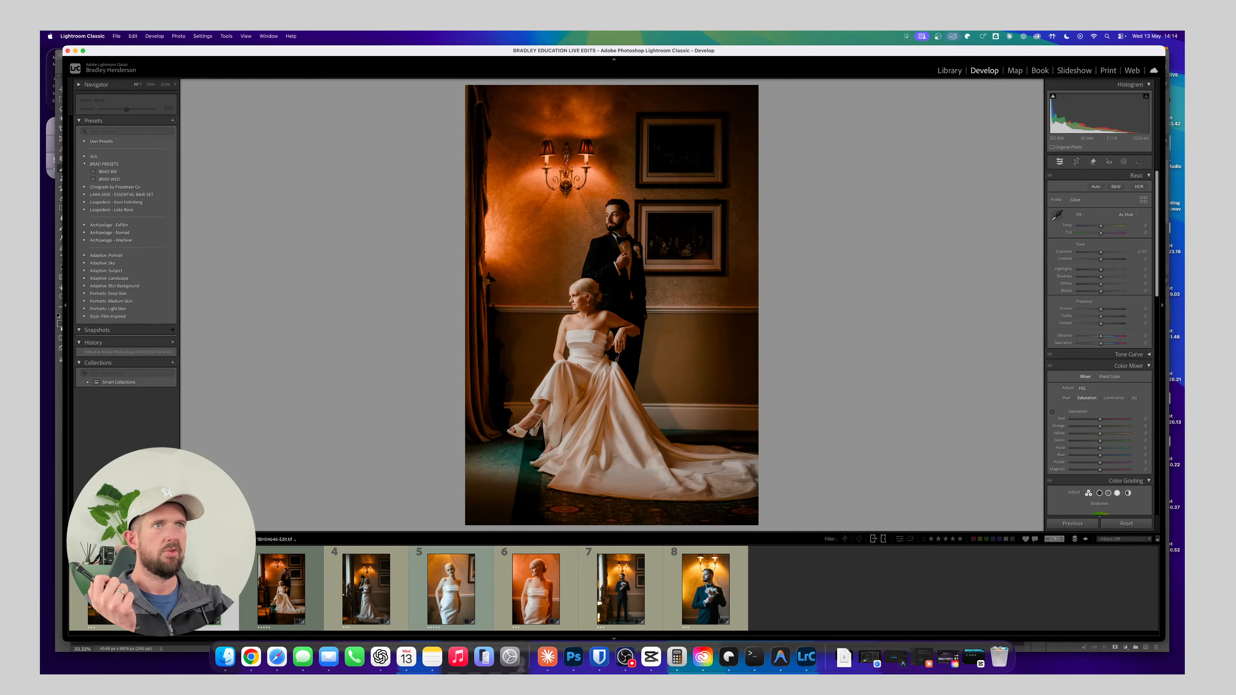
{"action": "key", "text": "Right"}
{"action": "key", "text": "Left"}
{"action": "key", "text": "Right"}
{"action": "key", "text": "Left"}
{"action": "key", "text": "Right"}
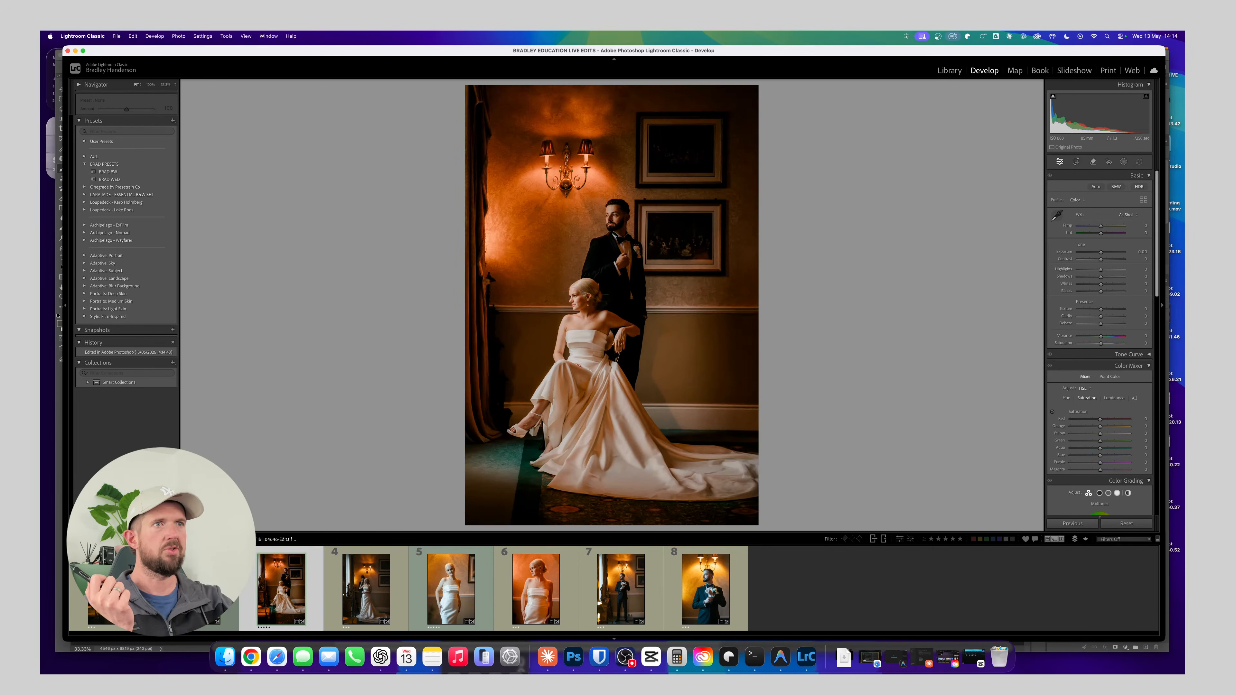
{"action": "key", "text": "Left"}
{"action": "key", "text": "Right"}
{"action": "key", "text": "Left"}
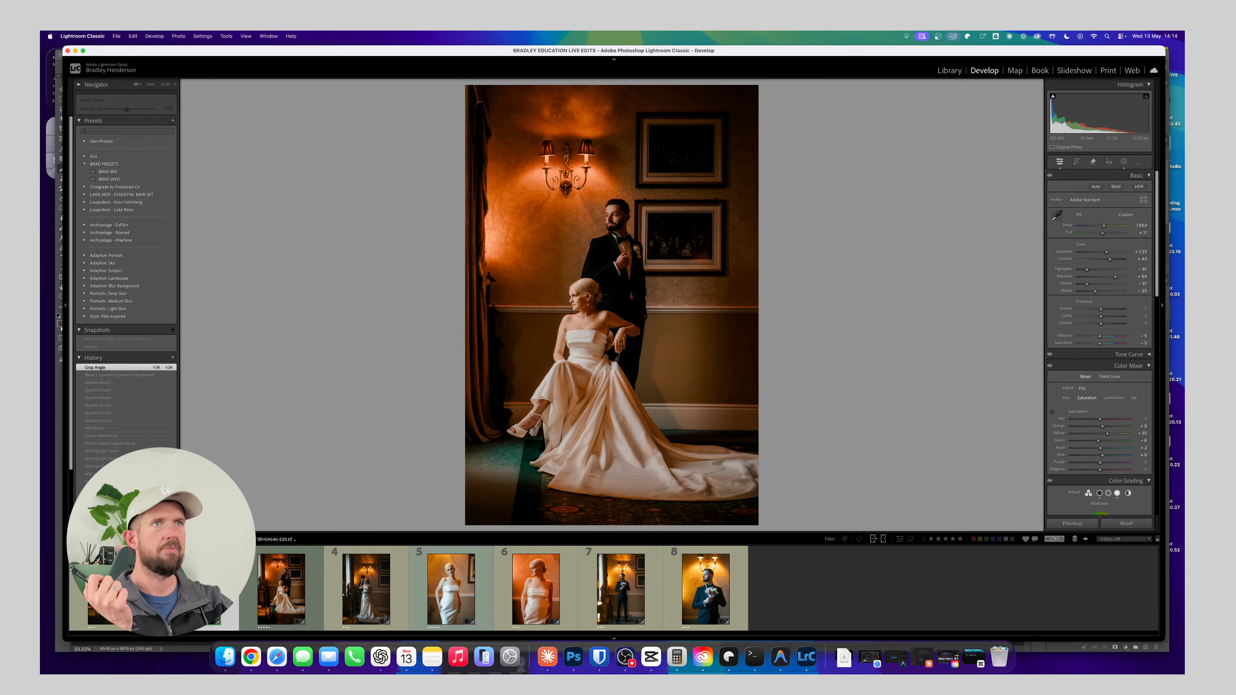
{"action": "key", "text": "Right"}
{"action": "key", "text": "Left"}
{"action": "key", "text": "Right"}
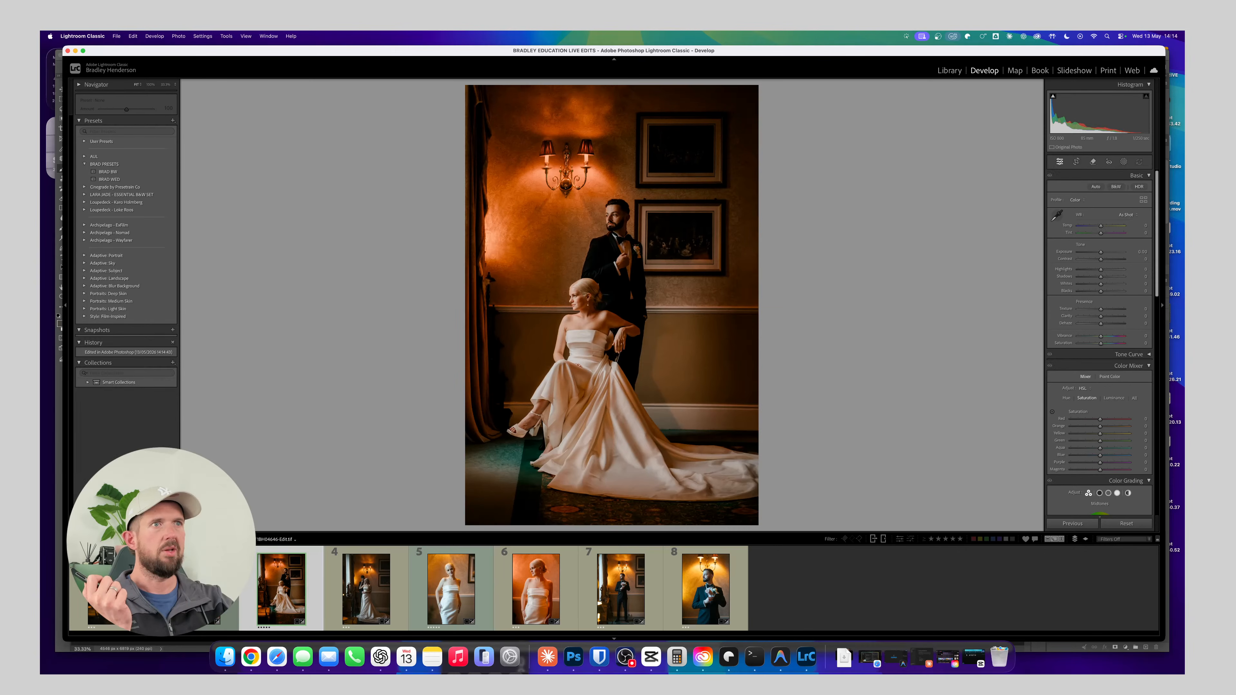
{"action": "key", "text": "Left"}
{"action": "key", "text": "Right"}
Open the close-up portrait of the groom beneath the wall lights and apply the BRAD WED preset
{"action": "key", "text": "Right"}
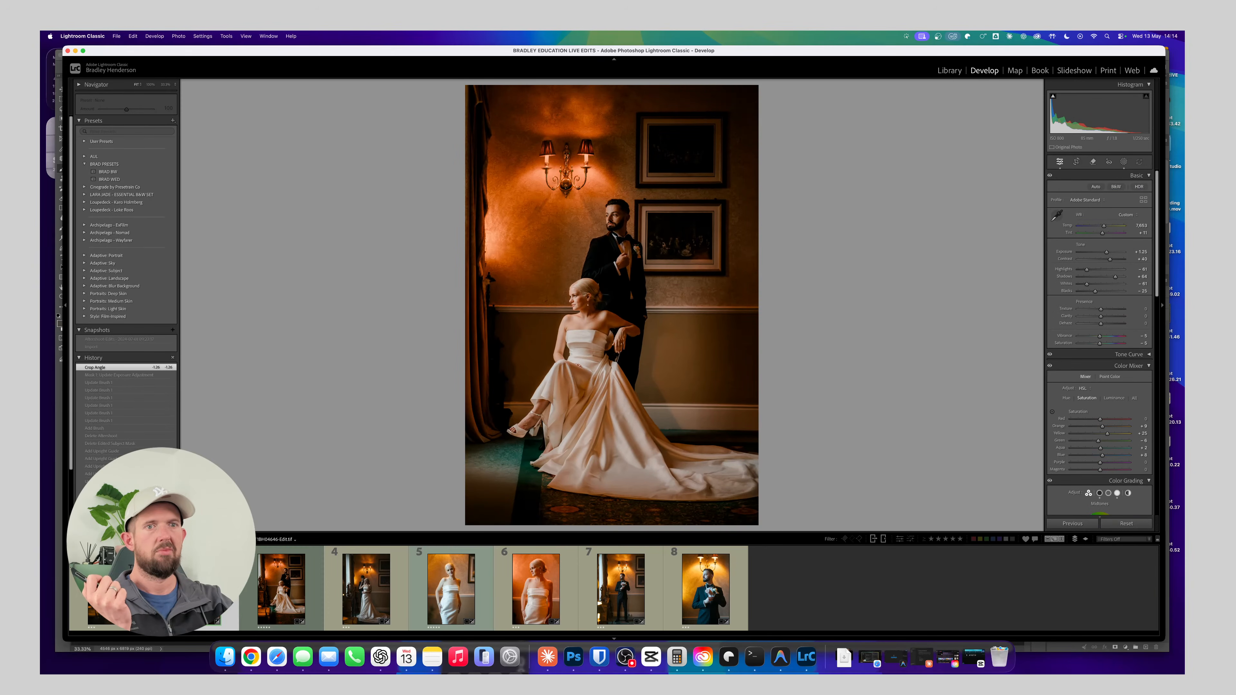
{"action": "key", "text": "Right"}
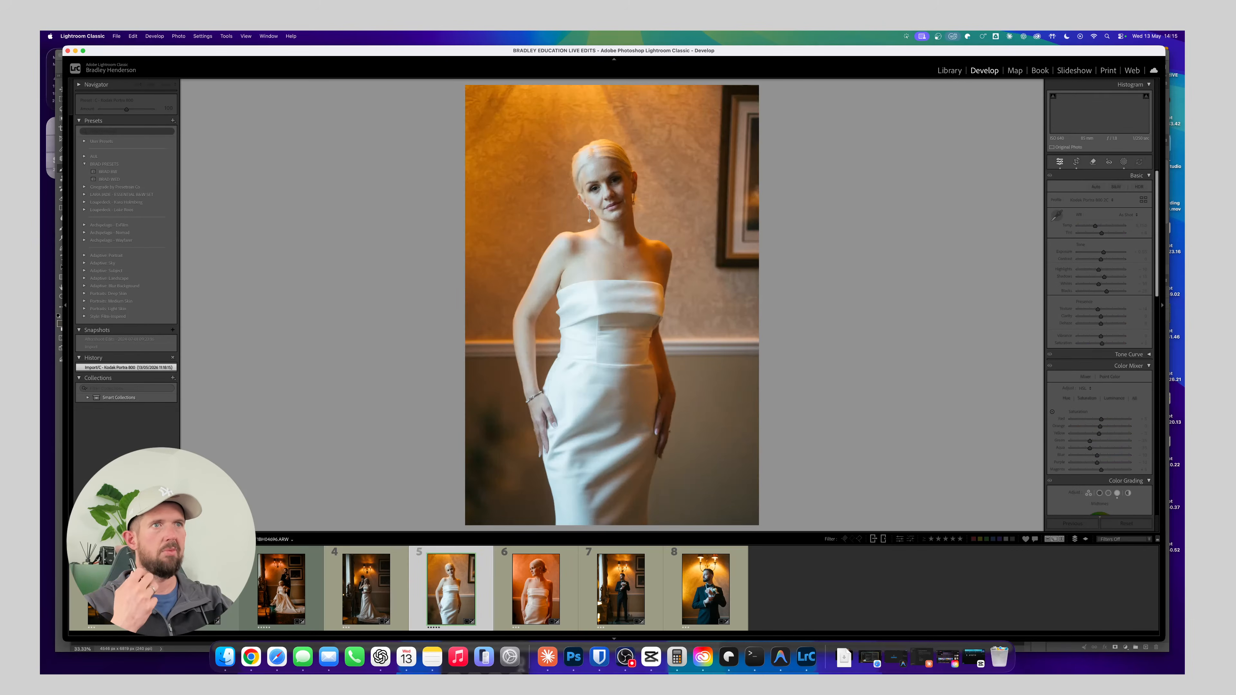
{"action": "key", "text": "Right"}
{"action": "key", "text": "Right"}
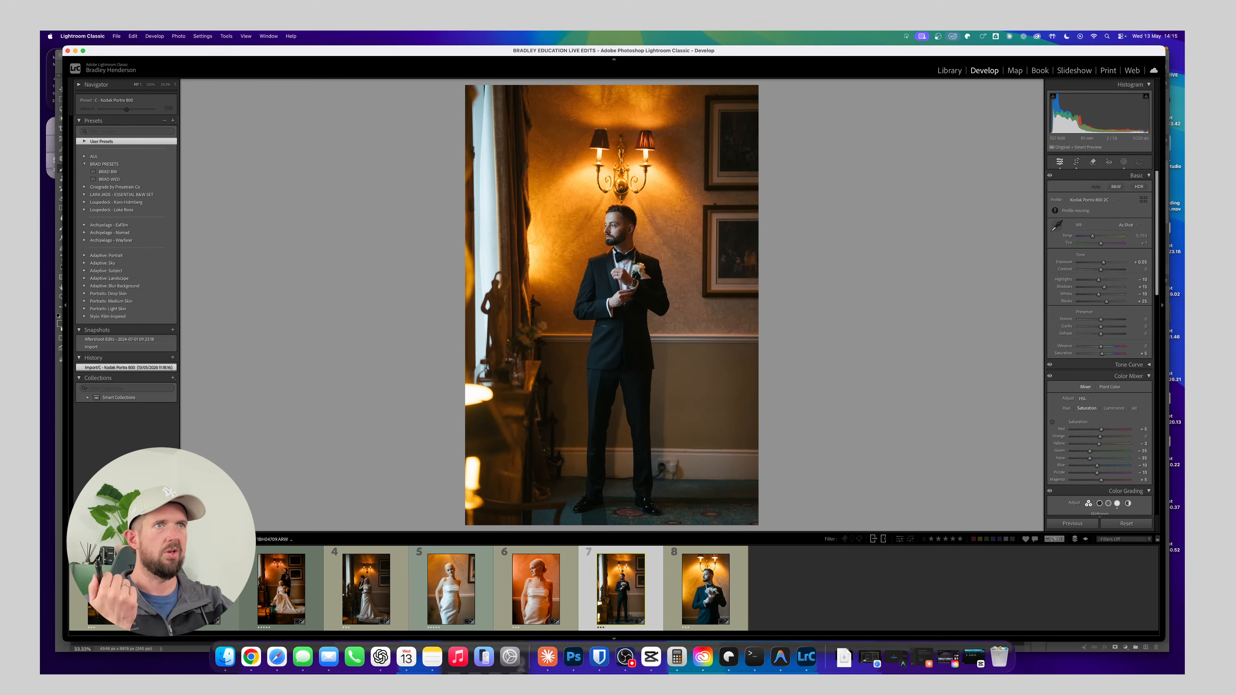
{"action": "key", "text": "Right"}
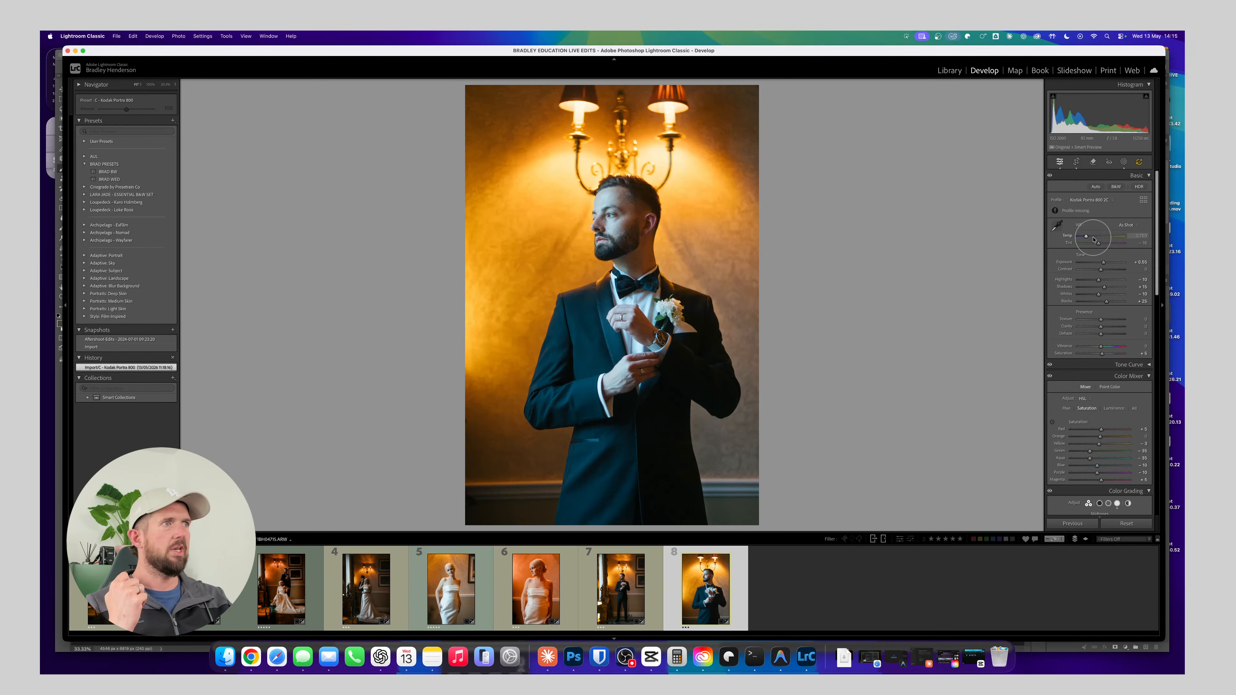
{"action": "left_click_drag", "start_coordinate": [1093, 237], "coordinate": [1109, 234]}
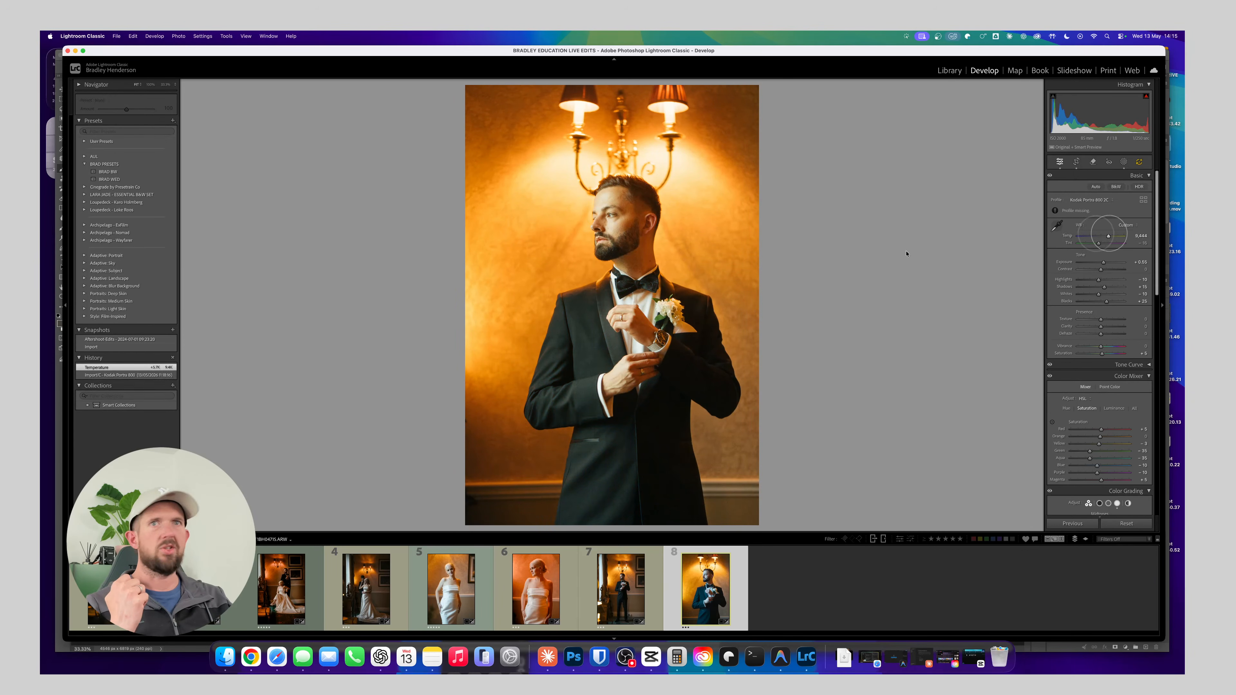
{"action": "left_click", "coordinate": [114, 179]}
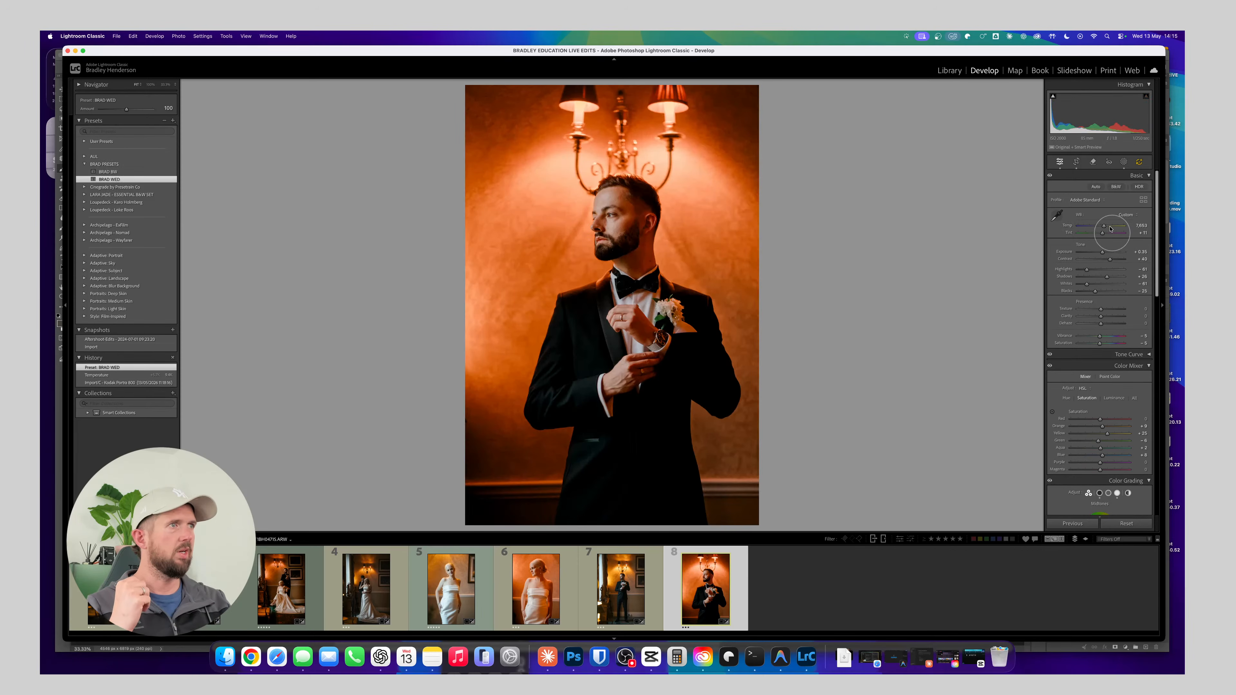
Warm the groom's portrait by raising the white balance temperature, and ease it back slightly
{"action": "key", "text": "equal"}
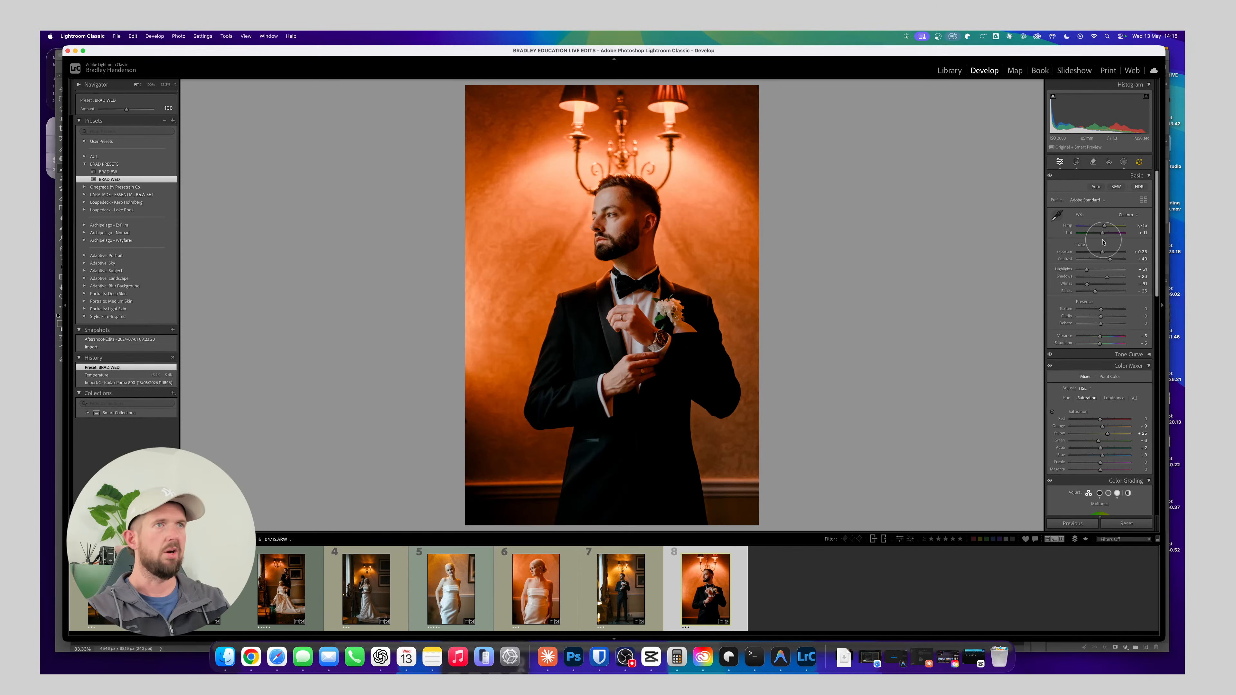
{"action": "key", "text": "equal"}
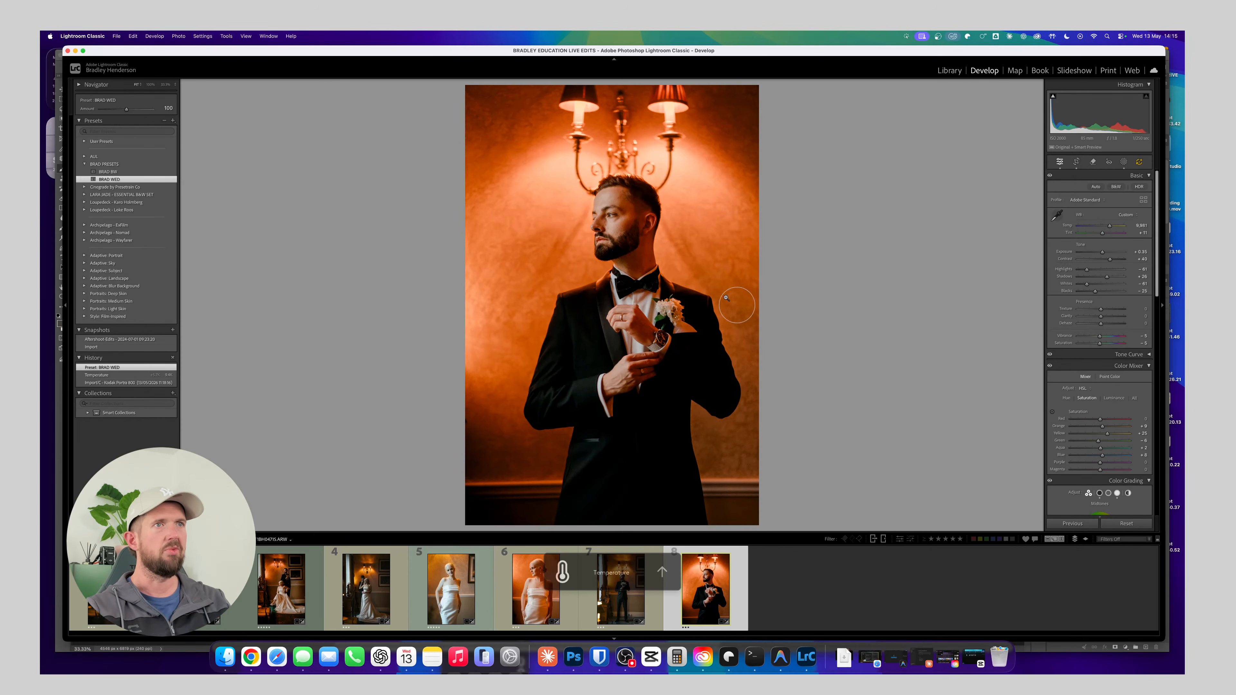
{"action": "key", "text": "minus"}
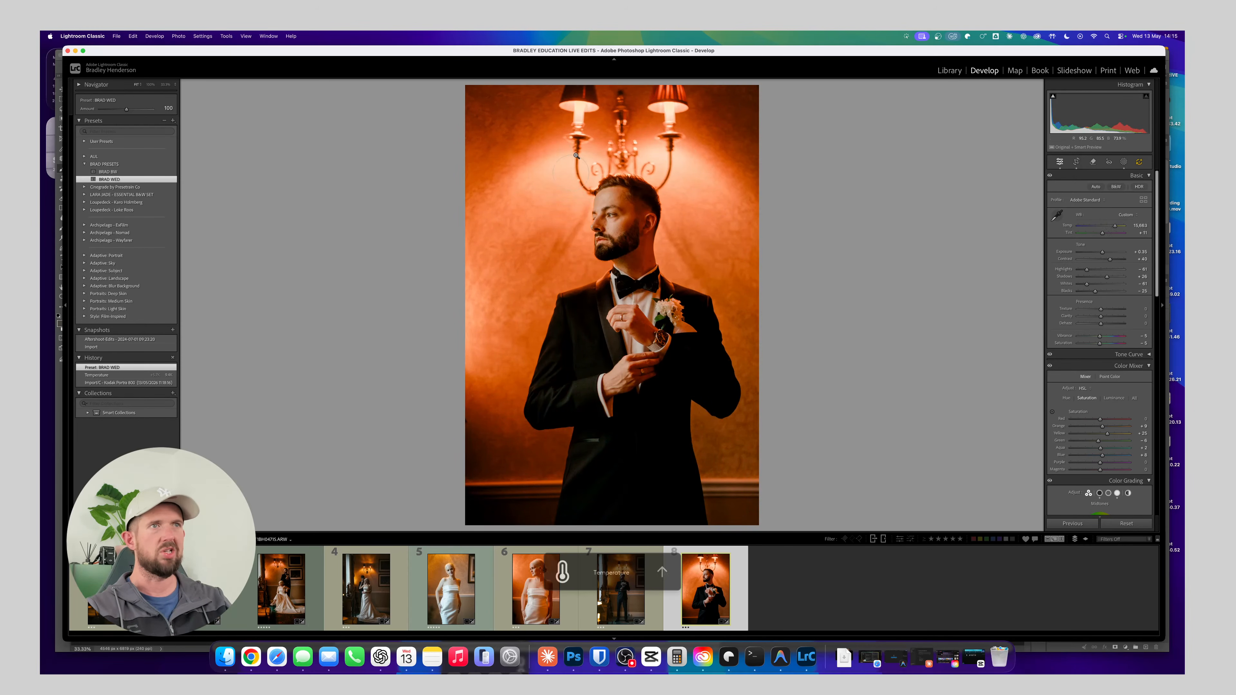
{"action": "key", "text": "minus"}
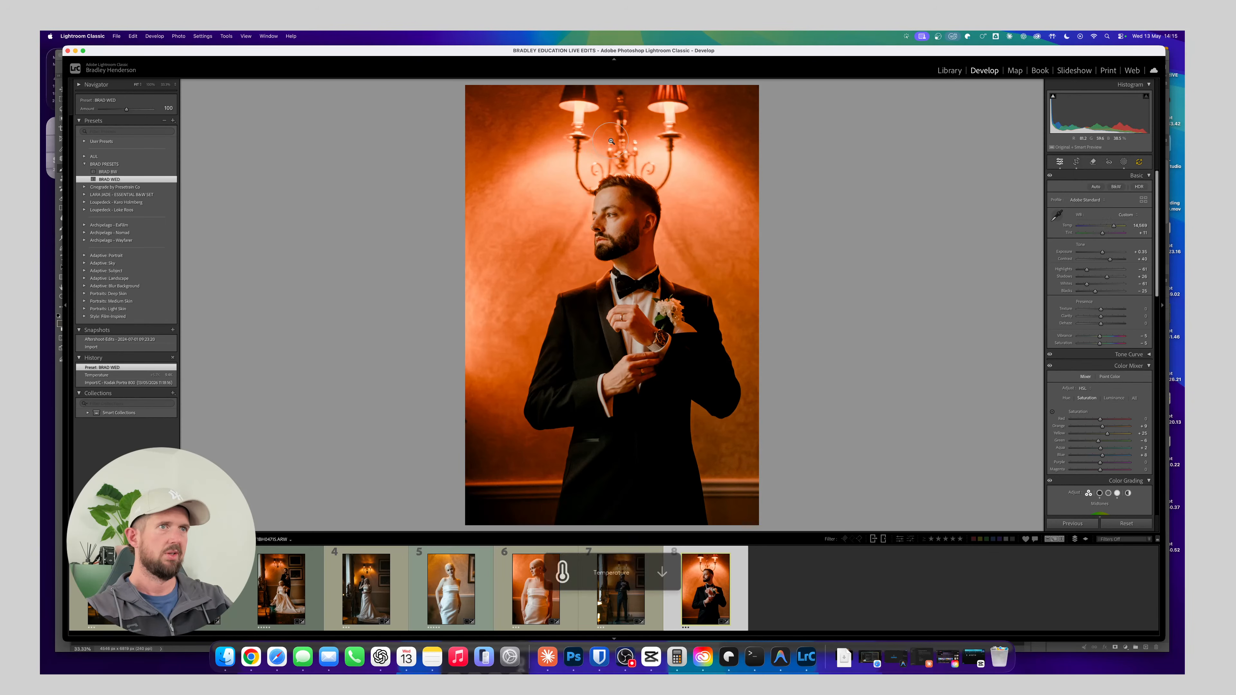
Adjust the crop rectangle and straightening angle of the groom's portrait
{"action": "key", "text": "r"}
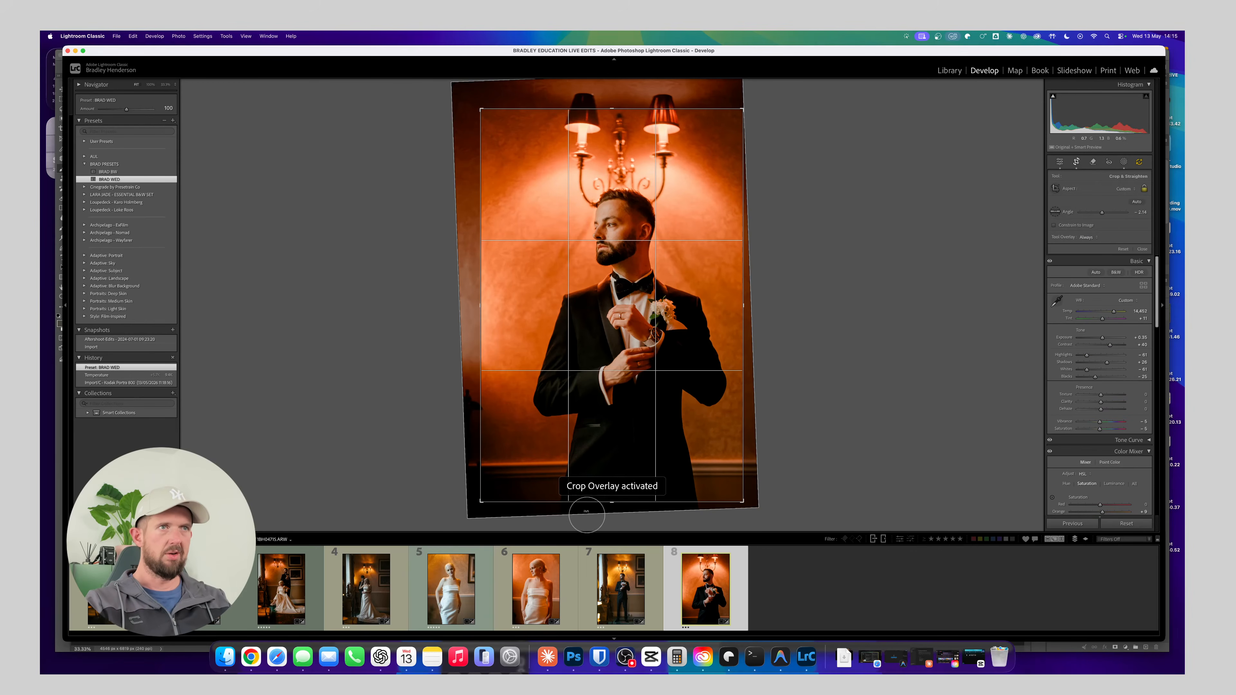
{"action": "left_click_drag", "start_coordinate": [482, 499], "coordinate": [798, 368]}
{"action": "key", "text": "r"}
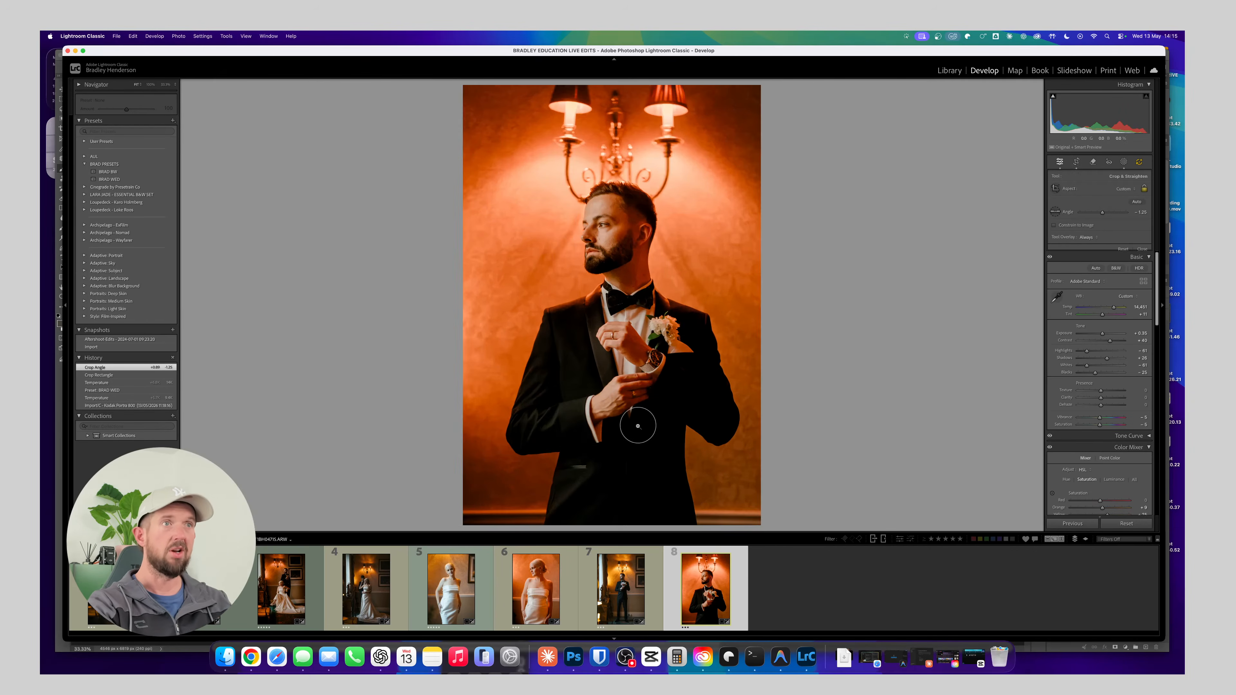
Delete the existing Aftershoot mask and add a new subject mask covering the groom
{"action": "left_click", "coordinate": [1124, 162]}
{"action": "right_click", "coordinate": [977, 111]}
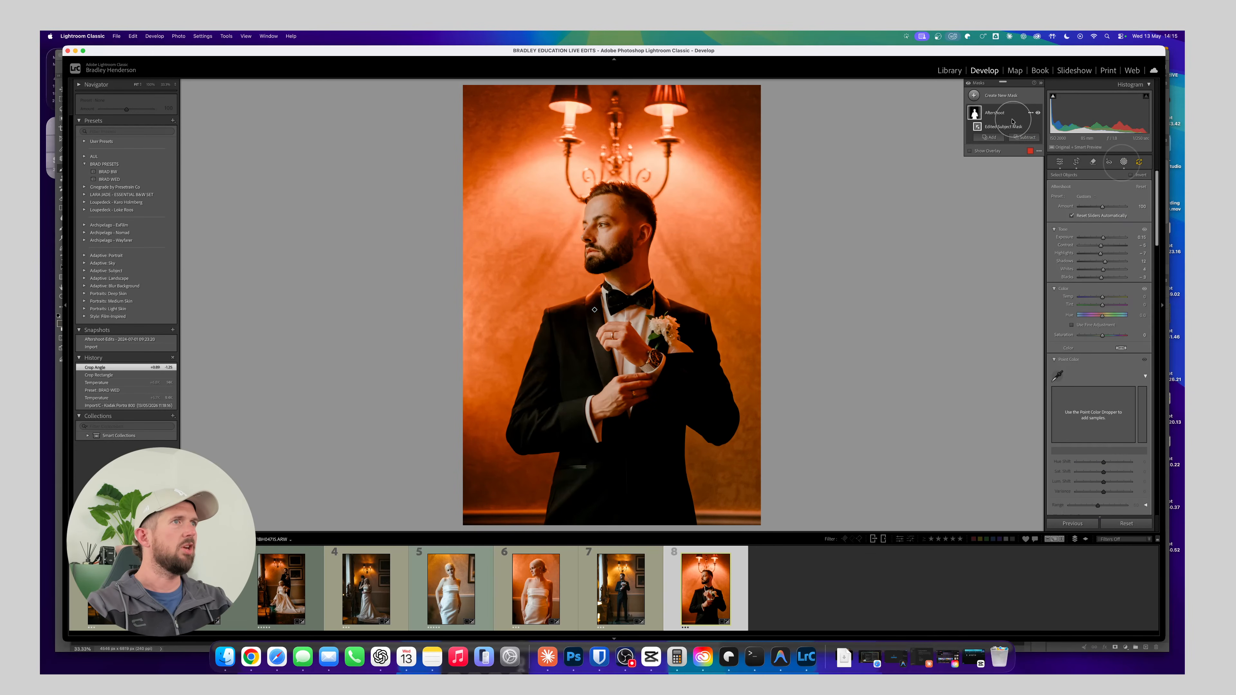
{"action": "left_click", "coordinate": [1001, 128]}
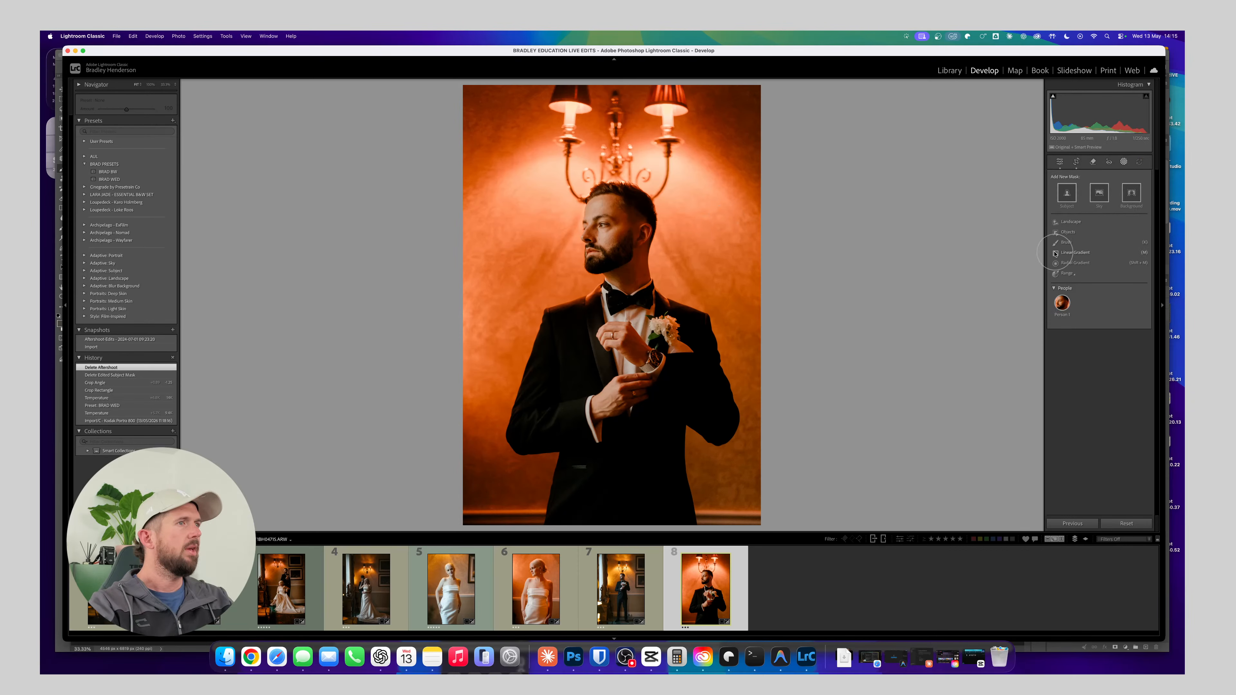
{"action": "left_click", "coordinate": [1067, 192]}
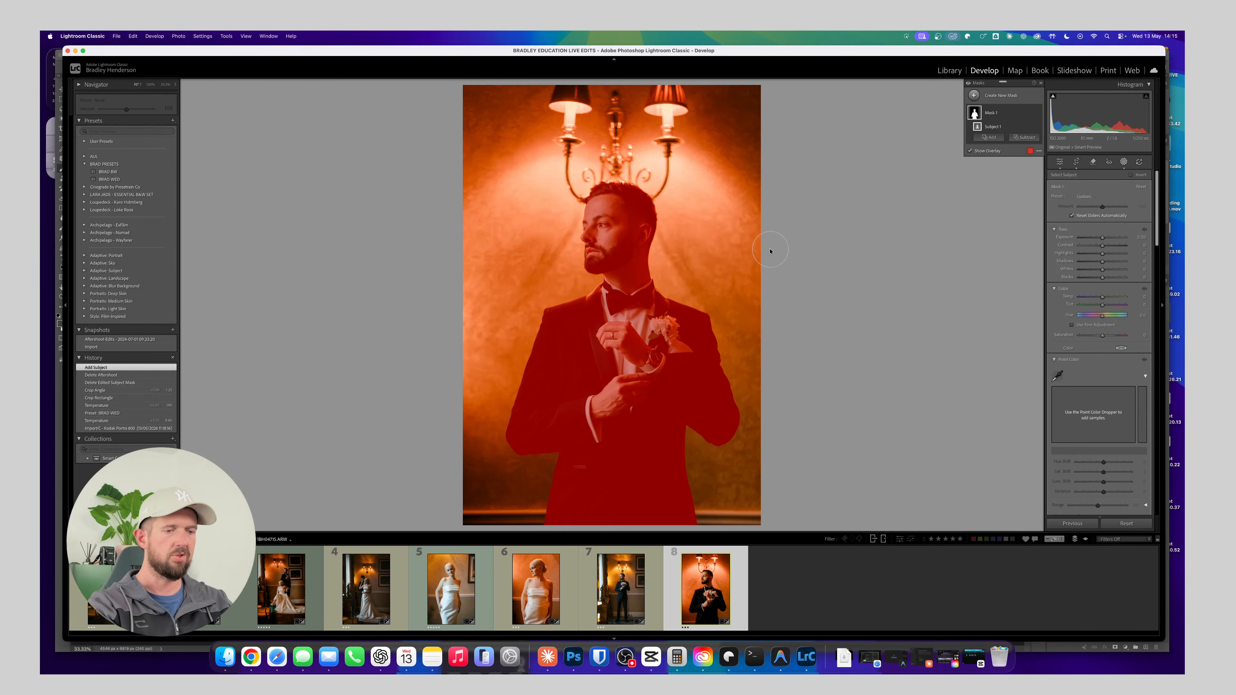
Delete the groom's subject mask and open the portrait for editing in Adobe Photoshop 2026
{"action": "key", "text": "Delete"}
{"action": "right_click", "coordinate": [645, 240]}
{"action": "mouse_move", "coordinate": [706, 317]}
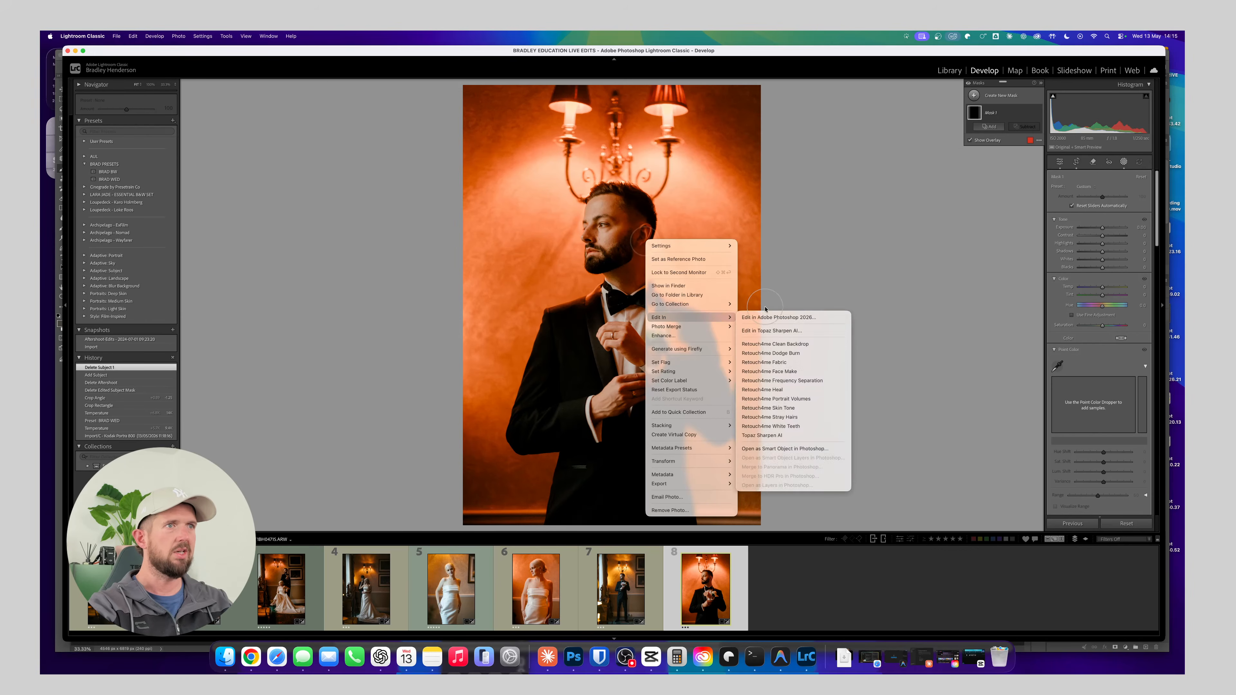
{"action": "left_click", "coordinate": [773, 317]}
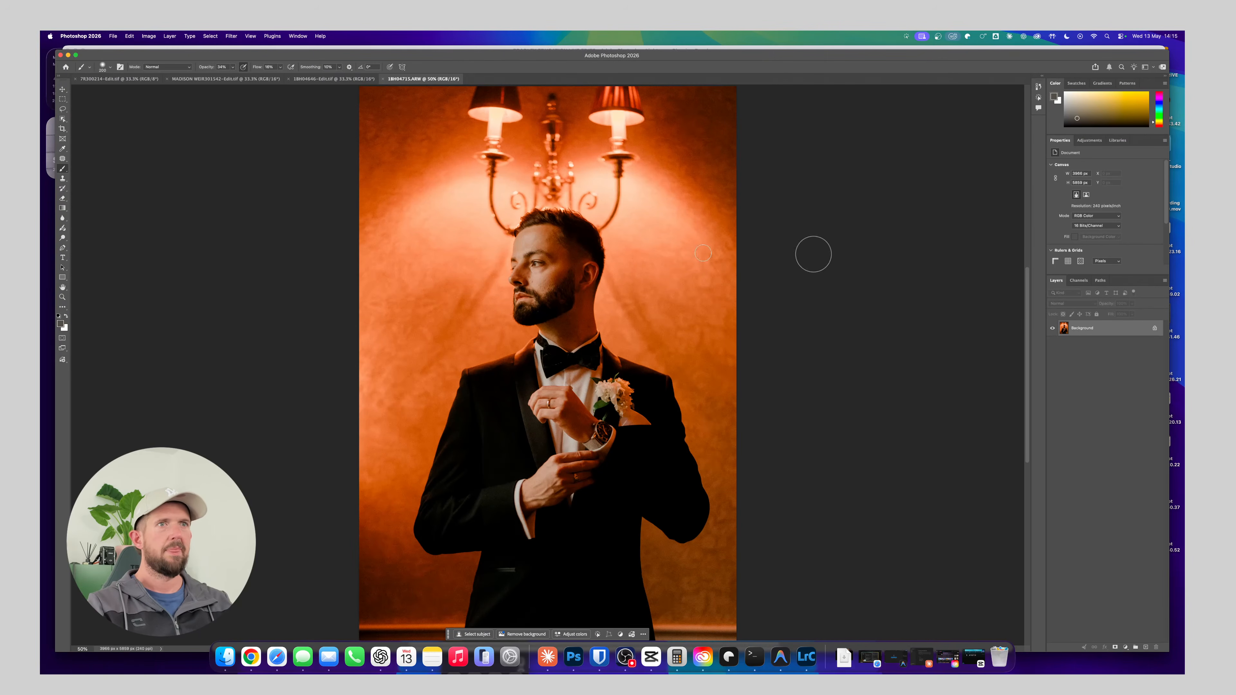
Select the groom's head, torso and both jacket sleeves with the Object Selection tool
{"action": "left_click", "coordinate": [63, 120]}
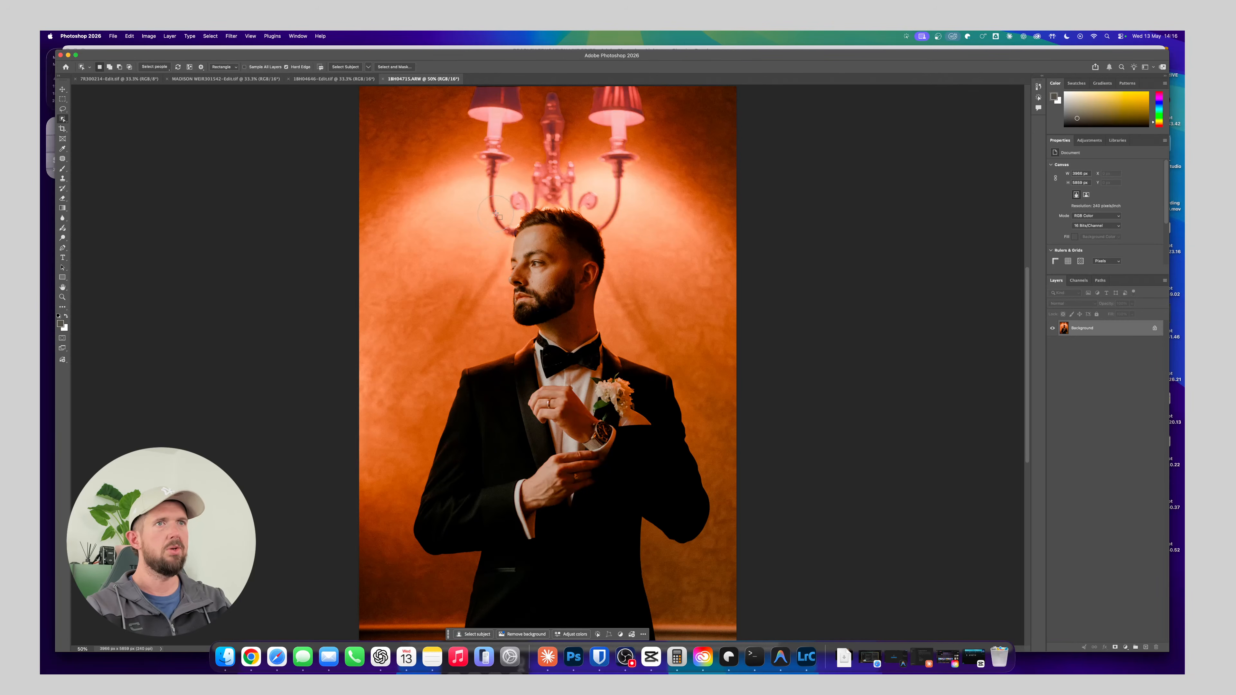
{"action": "left_click_drag", "start_coordinate": [493, 210], "coordinate": [680, 611]}
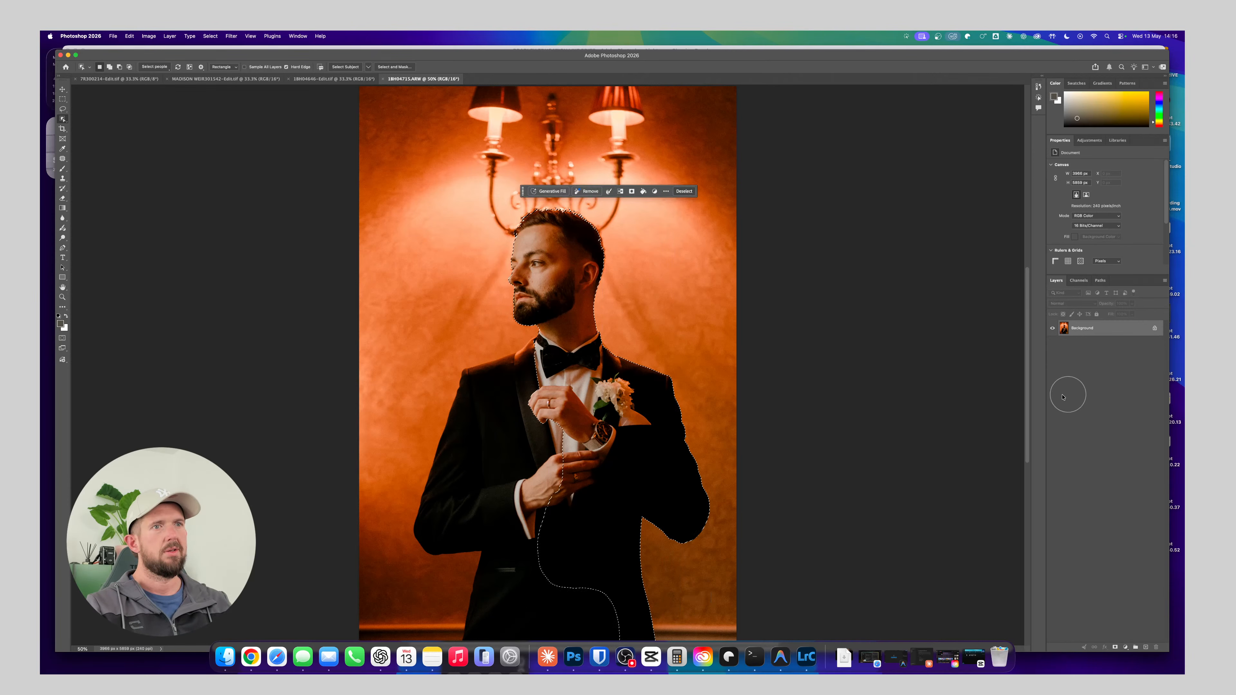
{"action": "left_click_drag", "start_coordinate": [429, 351], "coordinate": [624, 653]}
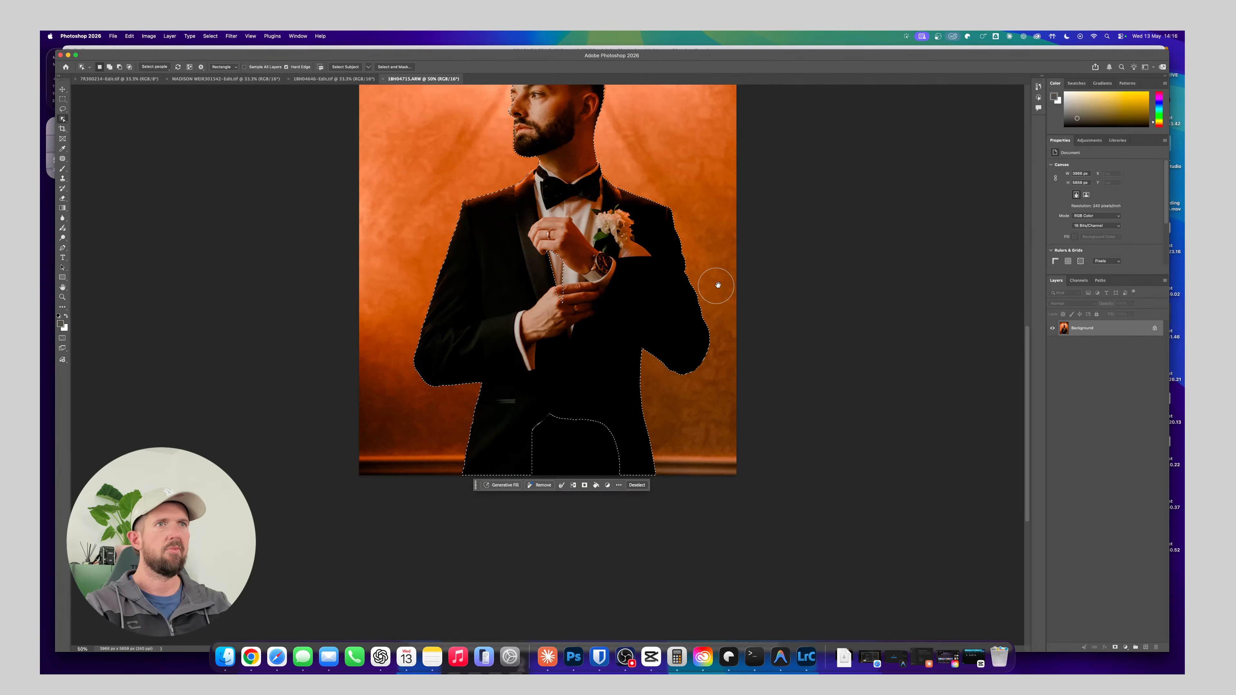
Add the missing dark areas of the groom's lower jacket to the selection, filling the last small gaps with the Rectangular Marquee tool
{"action": "left_click_drag", "start_coordinate": [516, 390], "coordinate": [635, 492]}
{"action": "left_click_drag", "start_coordinate": [529, 212], "coordinate": [662, 487]}
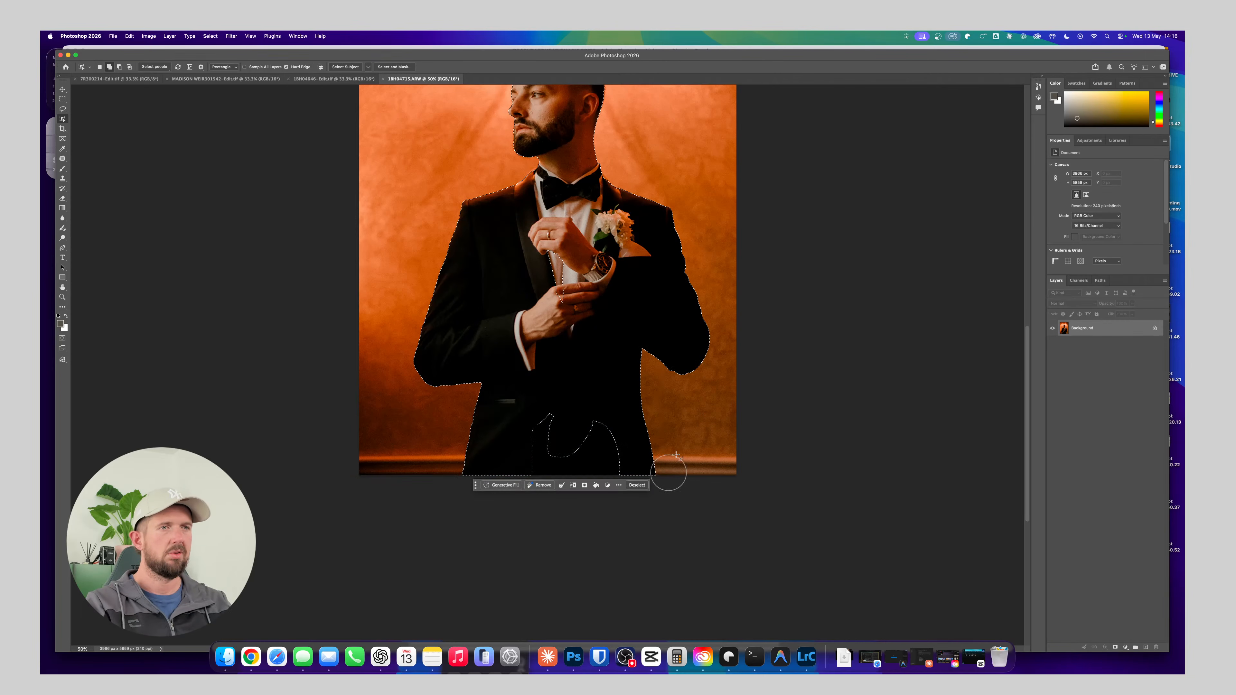
{"action": "left_click_drag", "start_coordinate": [687, 267], "coordinate": [670, 372]}
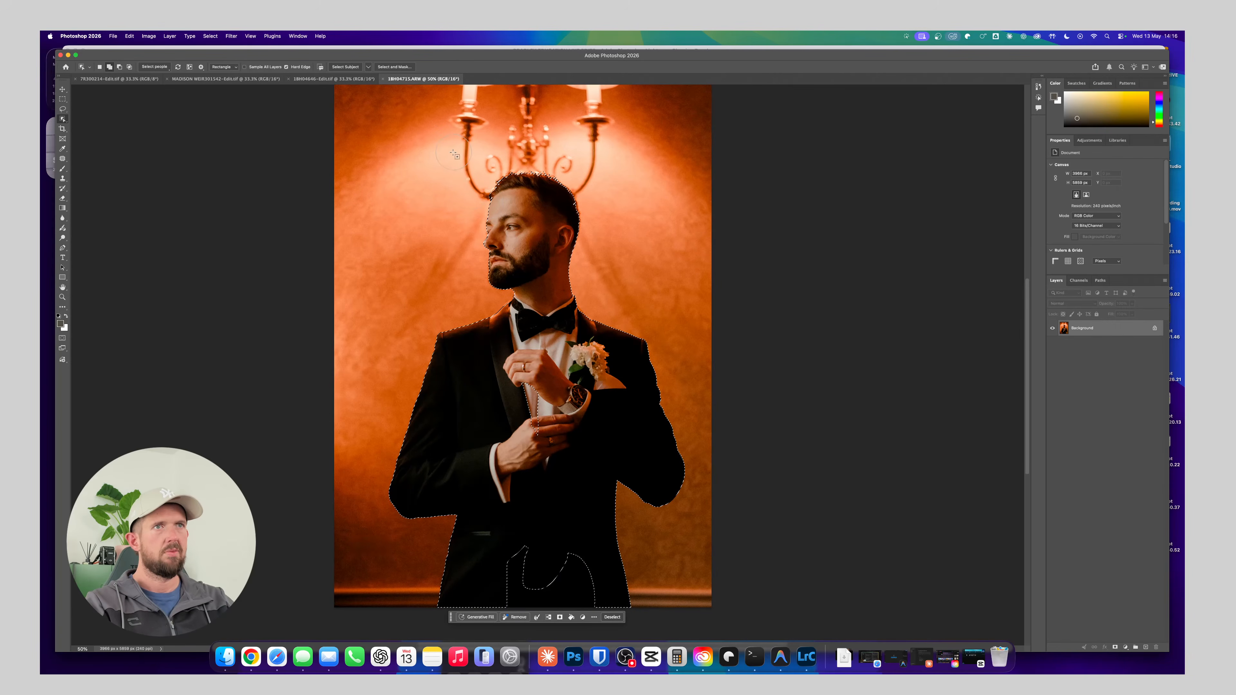
{"action": "left_click_drag", "start_coordinate": [455, 155], "coordinate": [679, 432]}
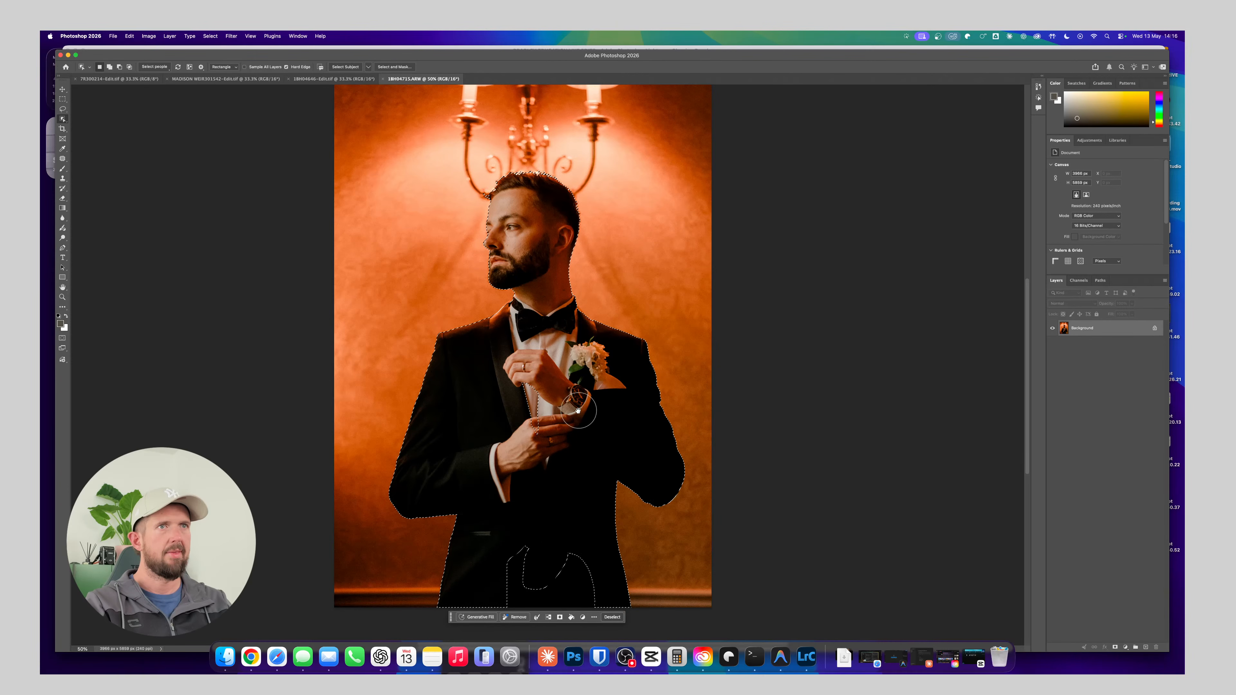
{"action": "left_click_drag", "start_coordinate": [578, 408], "coordinate": [568, 337]}
{"action": "left_click_drag", "start_coordinate": [478, 449], "coordinate": [729, 510]}
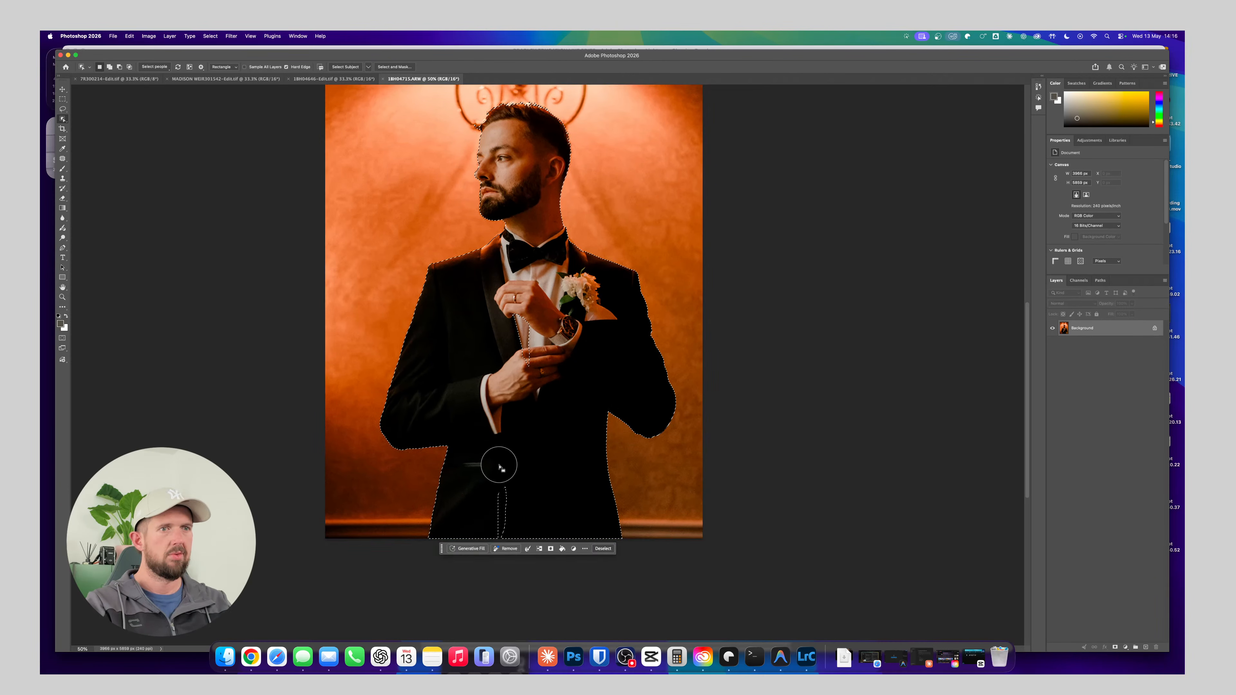
{"action": "left_click_drag", "start_coordinate": [483, 468], "coordinate": [541, 552]}
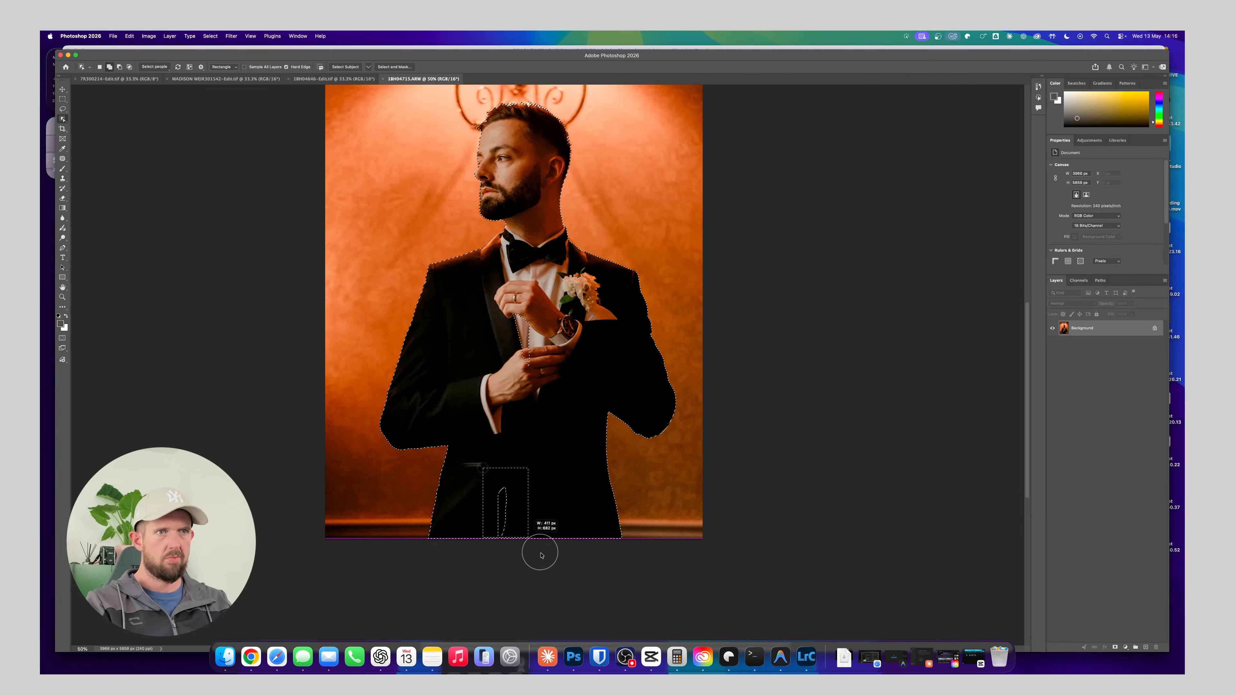
{"action": "left_click_drag", "start_coordinate": [627, 470], "coordinate": [620, 474]}
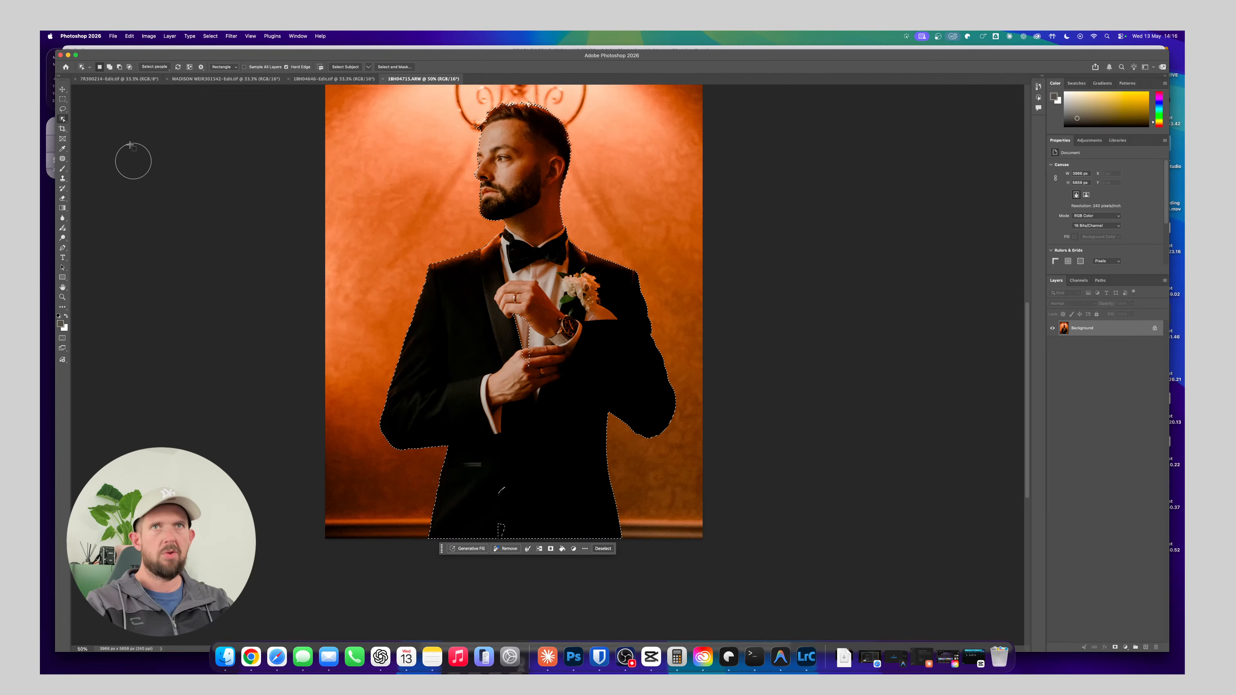
{"action": "left_click", "coordinate": [62, 99]}
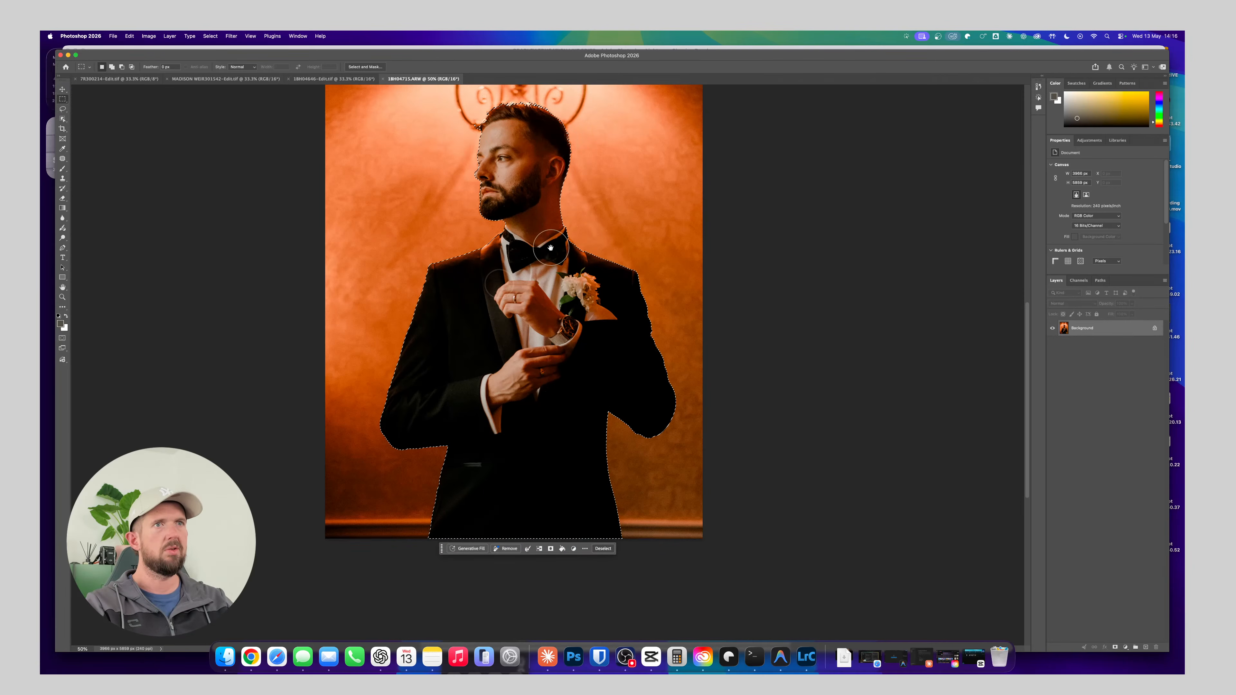
{"action": "left_click_drag", "start_coordinate": [548, 265], "coordinate": [558, 351]}
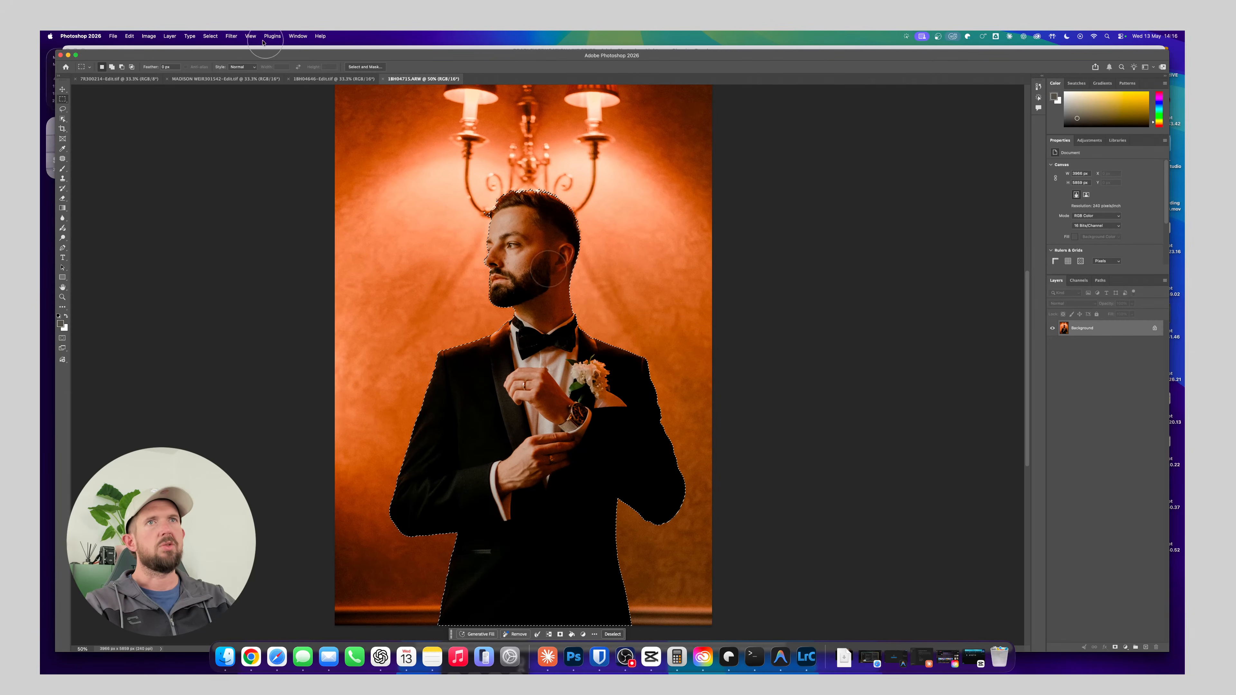
Expand the groom's selection by 5 pixels
{"action": "left_click", "coordinate": [211, 37]}
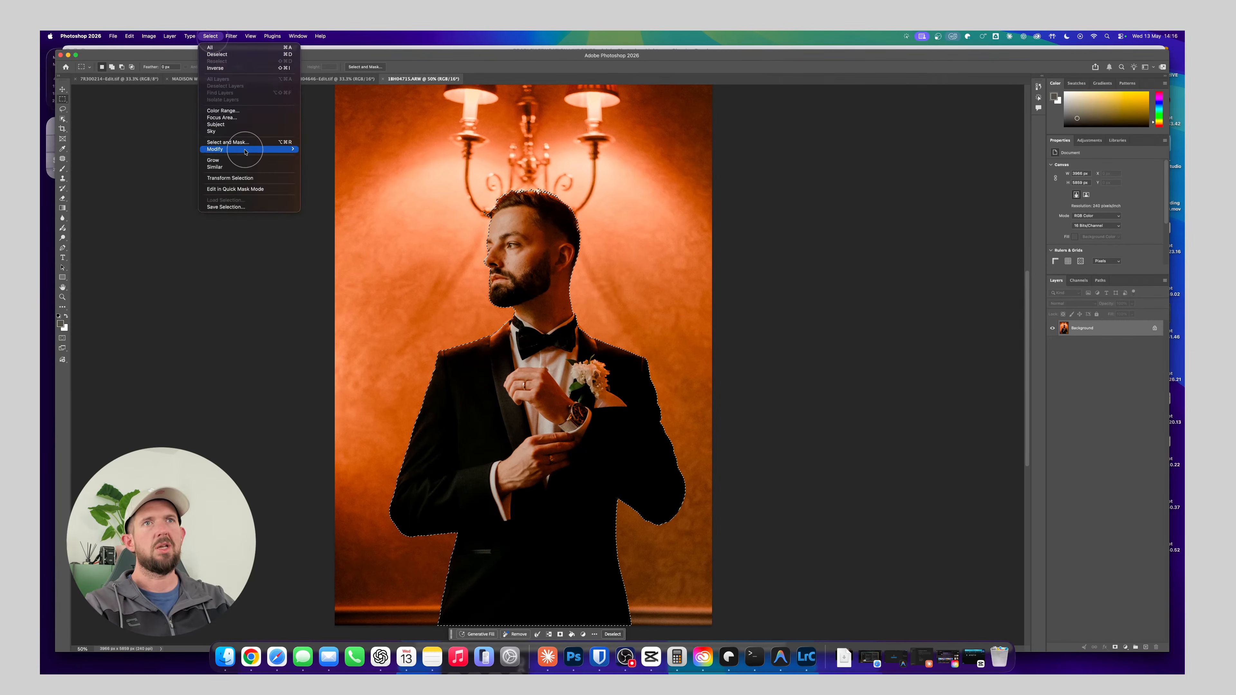
{"action": "mouse_move", "coordinate": [282, 149]}
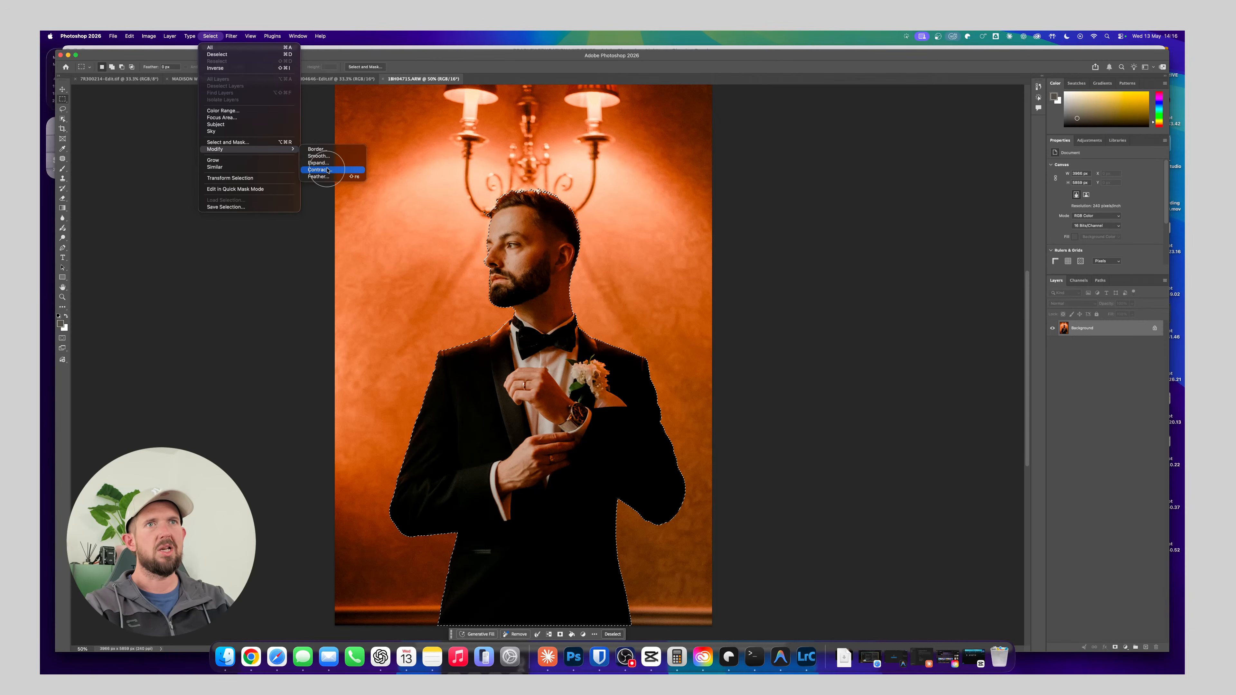
{"action": "left_click", "coordinate": [326, 164]}
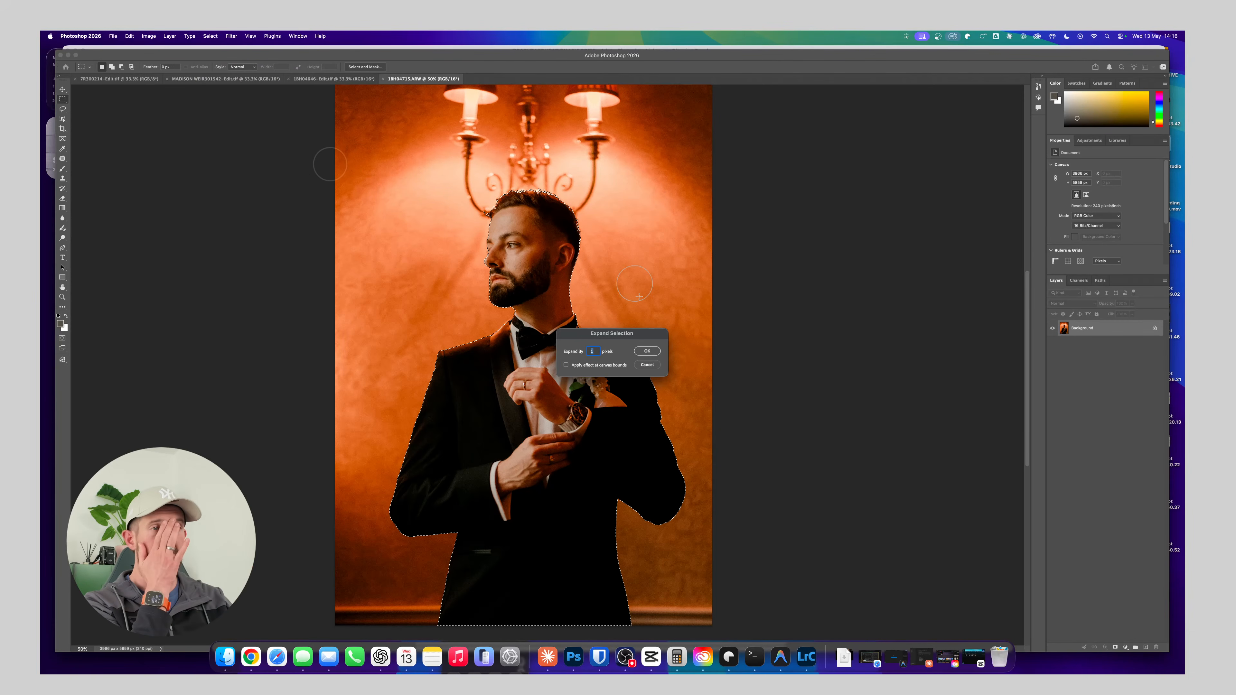
{"action": "type", "text": "5"}
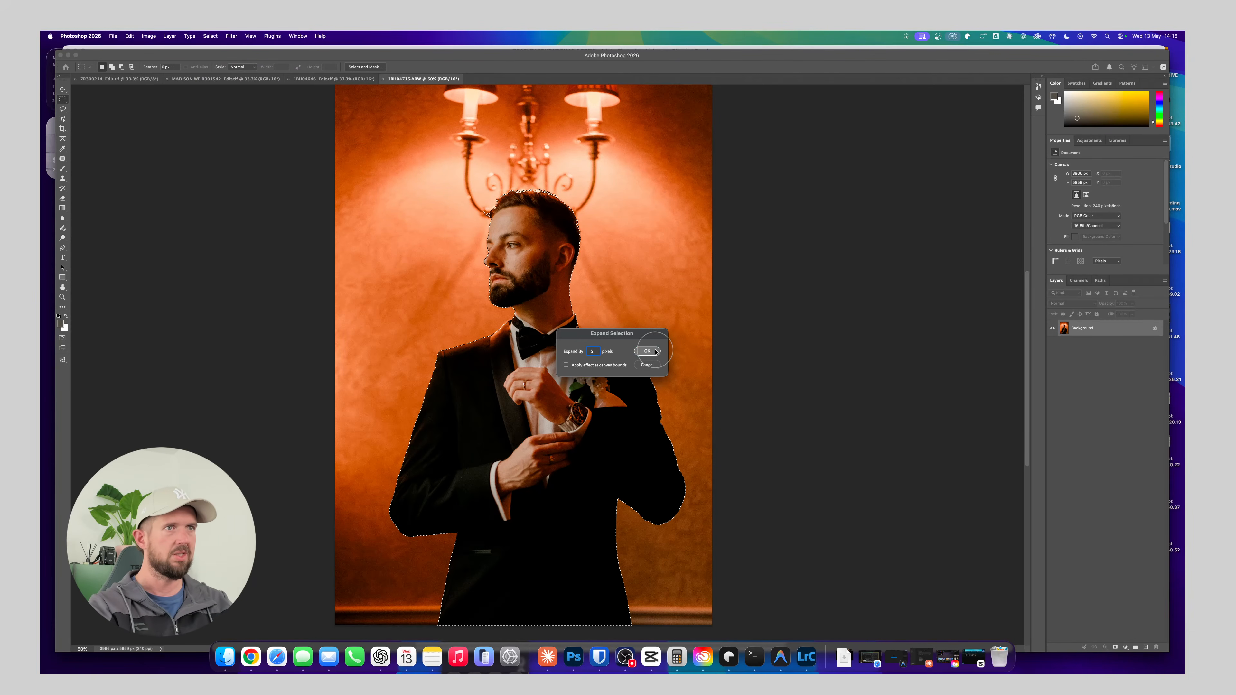
{"action": "left_click", "coordinate": [647, 351]}
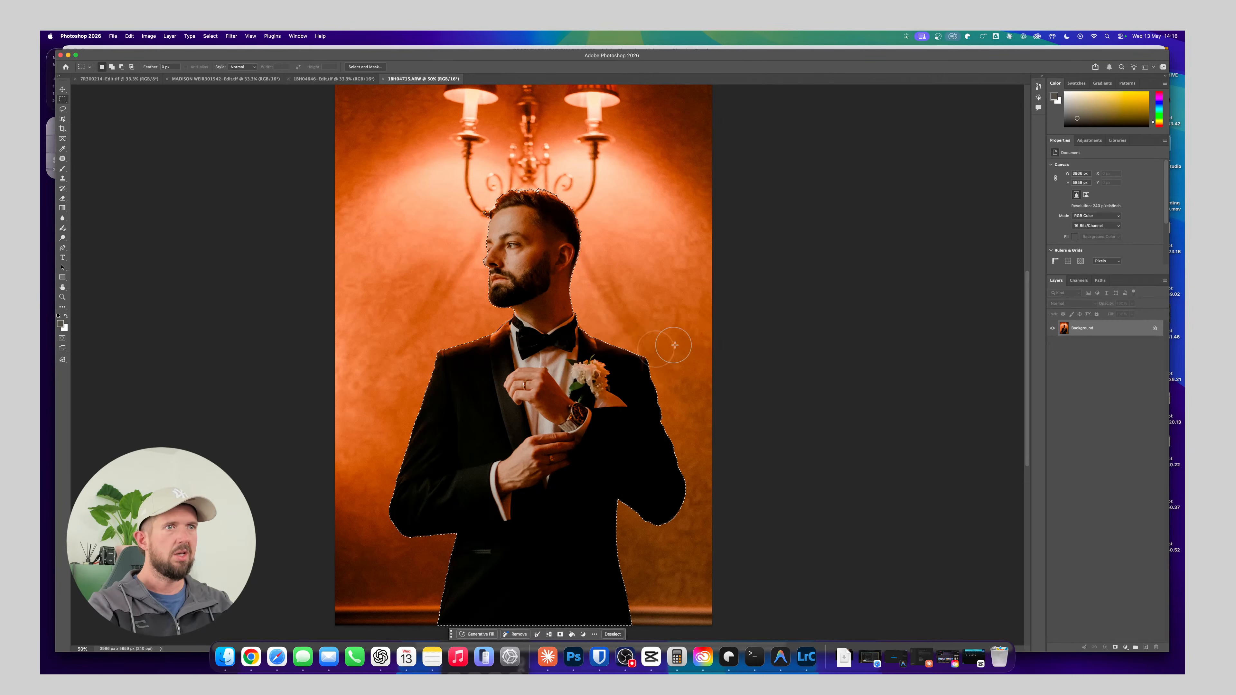
Refine the selection edge at the groom's front hairline beside the lamp arm with the Lasso tool
{"action": "key", "text": "super+plus"}
{"action": "key", "text": "super+plus"}
{"action": "key", "text": "super+plus"}
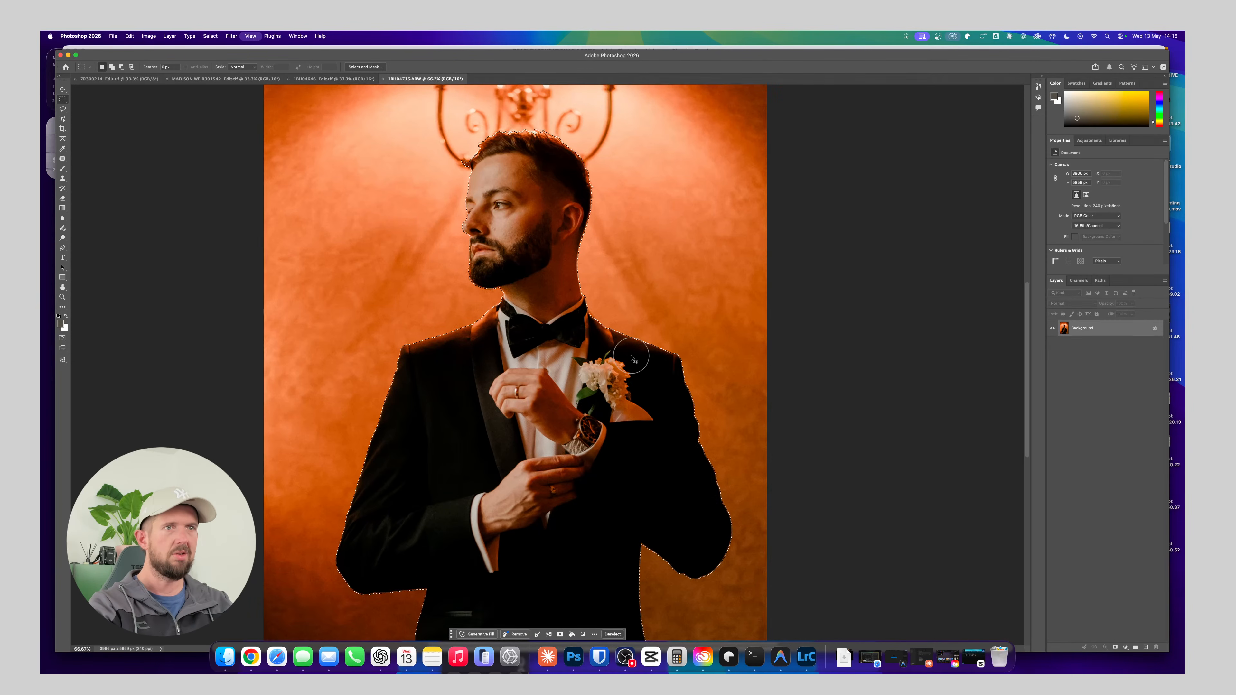
{"action": "scroll", "coordinate": [533, 337], "scroll_direction": "up", "scroll_amount": 10}
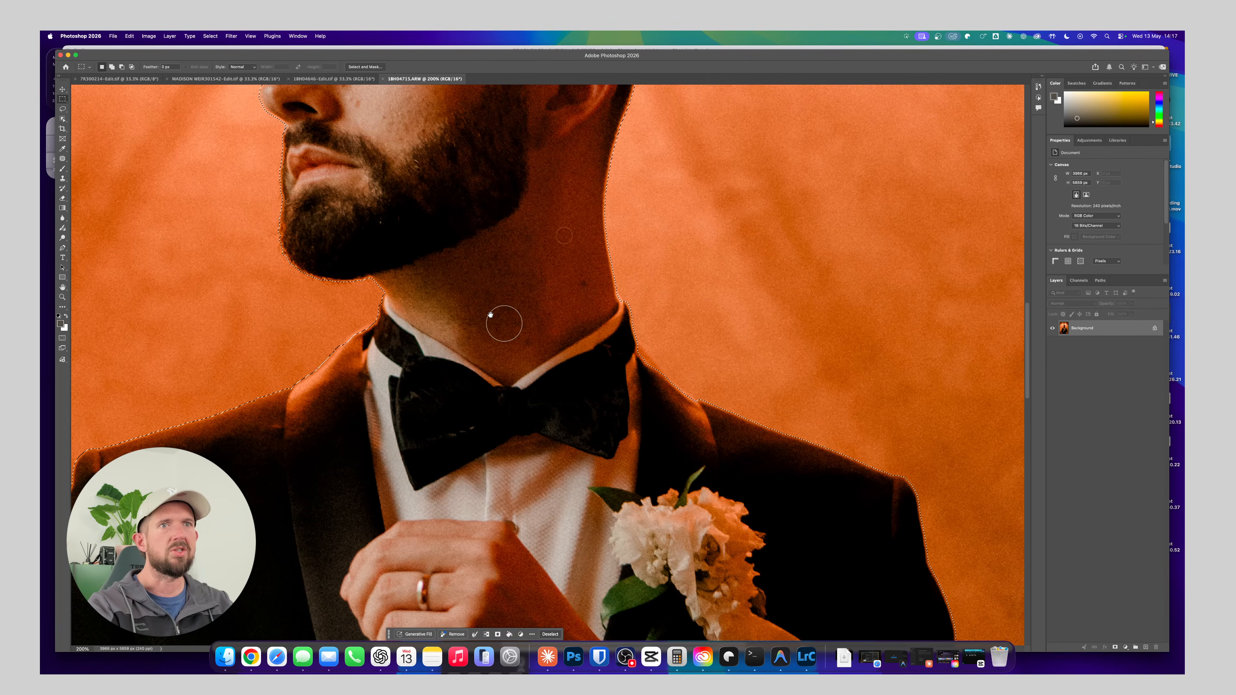
{"action": "scroll", "coordinate": [475, 301], "scroll_direction": "up", "scroll_amount": 10}
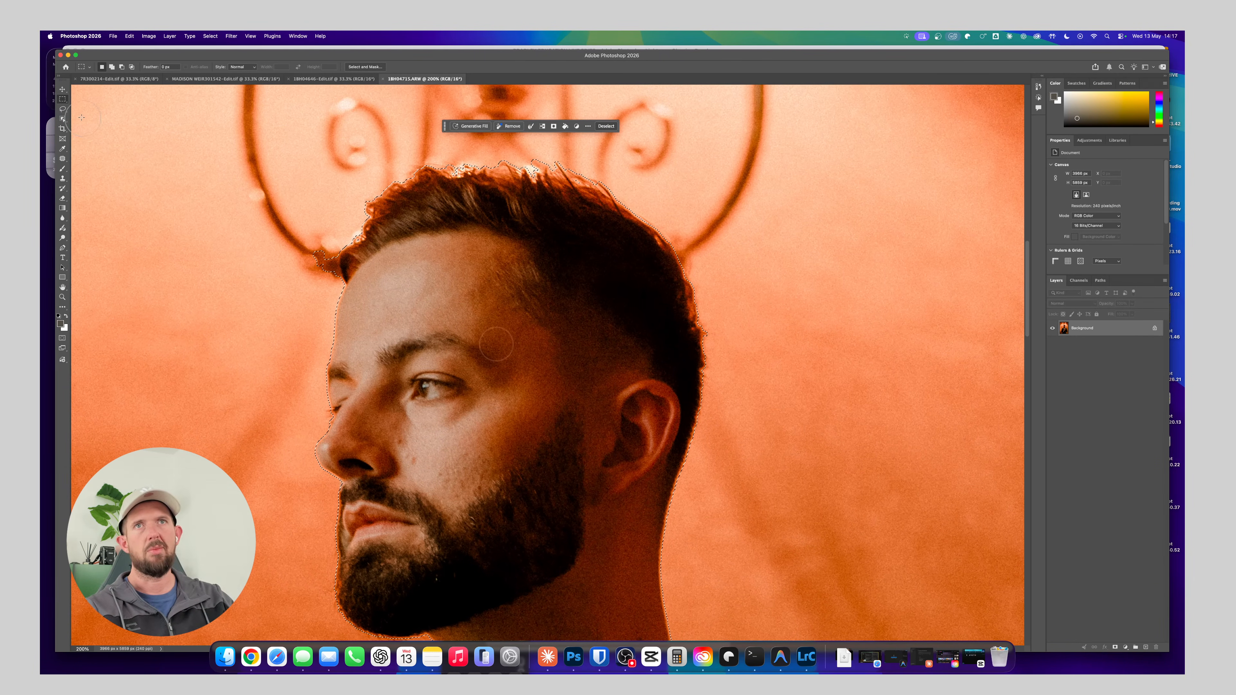
{"action": "left_click", "coordinate": [62, 109]}
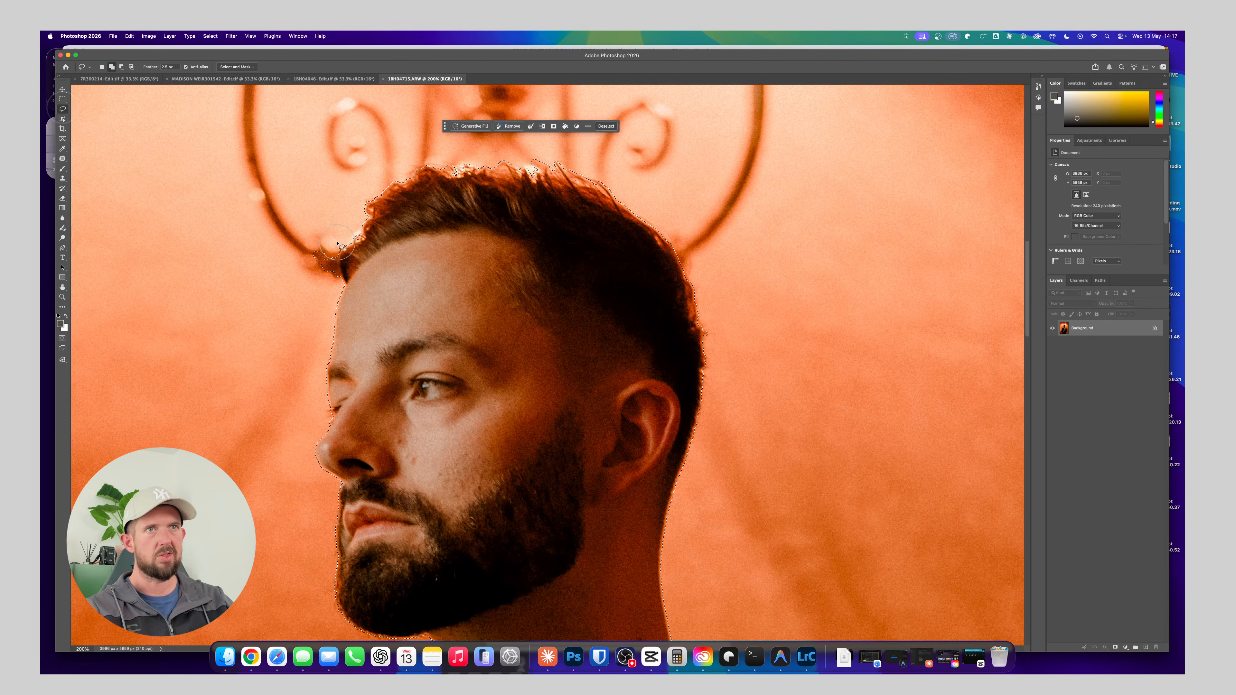
{"action": "mouse_move", "coordinate": [338, 244]}
{"action": "left_mouse_down"}
{"action": "mouse_move", "coordinate": [340, 289]}
{"action": "mouse_move", "coordinate": [315, 305]}
{"action": "mouse_move", "coordinate": [282, 248]}
{"action": "left_mouse_up"}
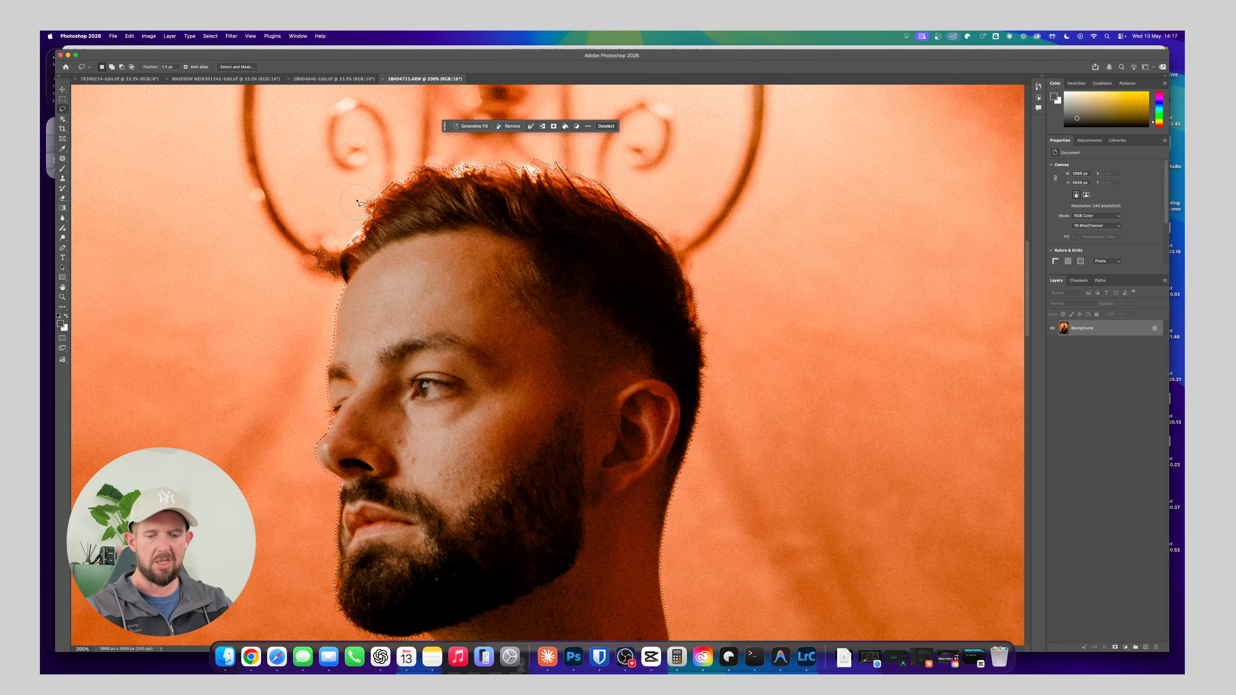
{"action": "mouse_move", "coordinate": [341, 244]}
{"action": "left_mouse_down"}
{"action": "mouse_move", "coordinate": [331, 294]}
{"action": "mouse_move", "coordinate": [310, 287]}
{"action": "mouse_move", "coordinate": [298, 247]}
{"action": "mouse_move", "coordinate": [323, 229]}
{"action": "left_mouse_up"}
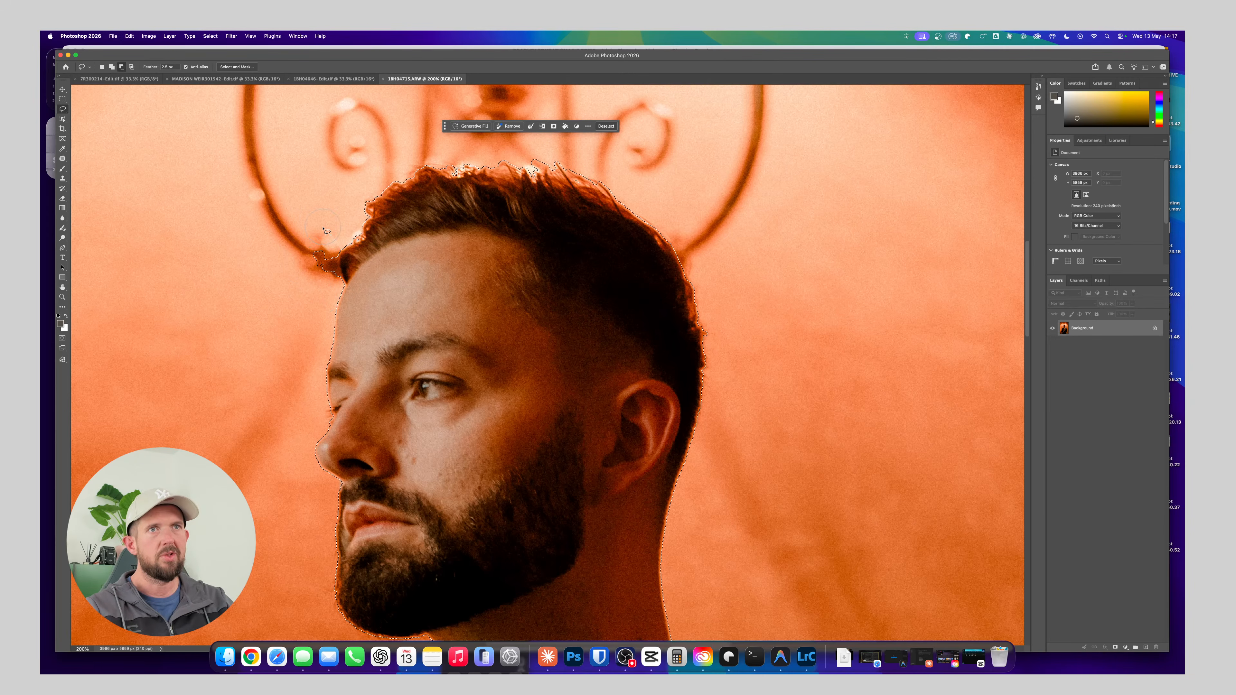
Feather the edge of the groom's selection
{"action": "scroll", "coordinate": [493, 307], "scroll_direction": "up", "scroll_amount": 3}
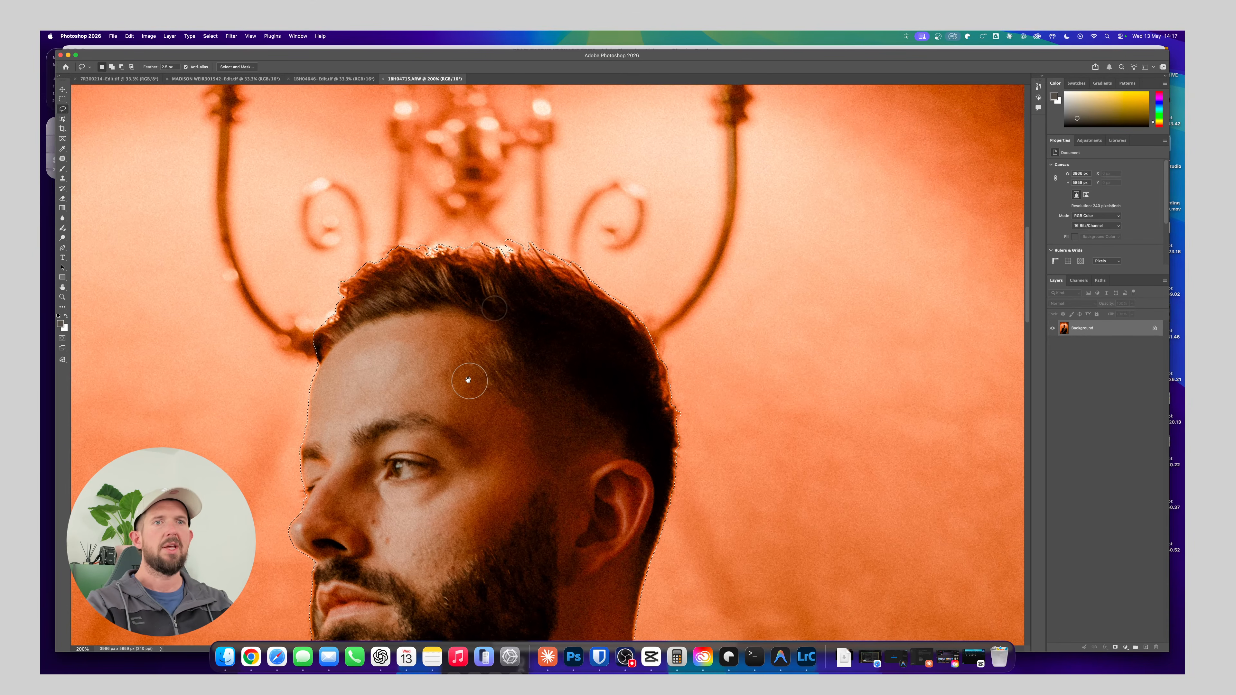
{"action": "left_click", "coordinate": [217, 38]}
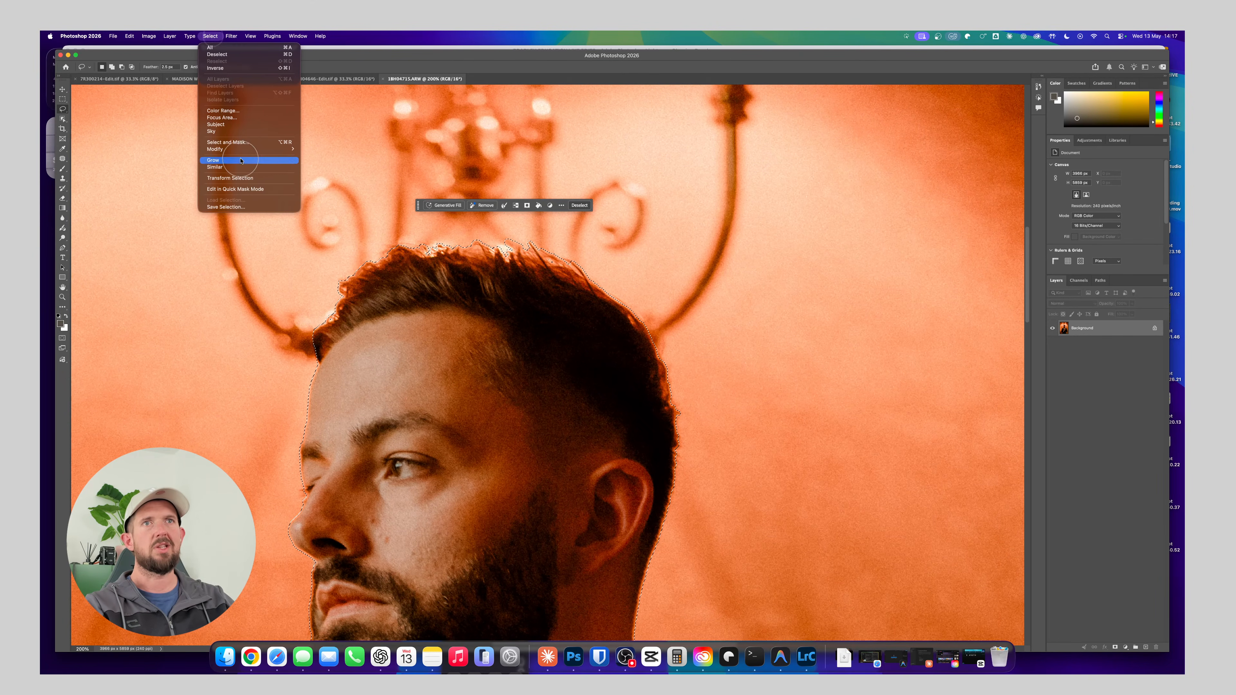
{"action": "mouse_move", "coordinate": [263, 149]}
{"action": "left_click", "coordinate": [319, 176]}
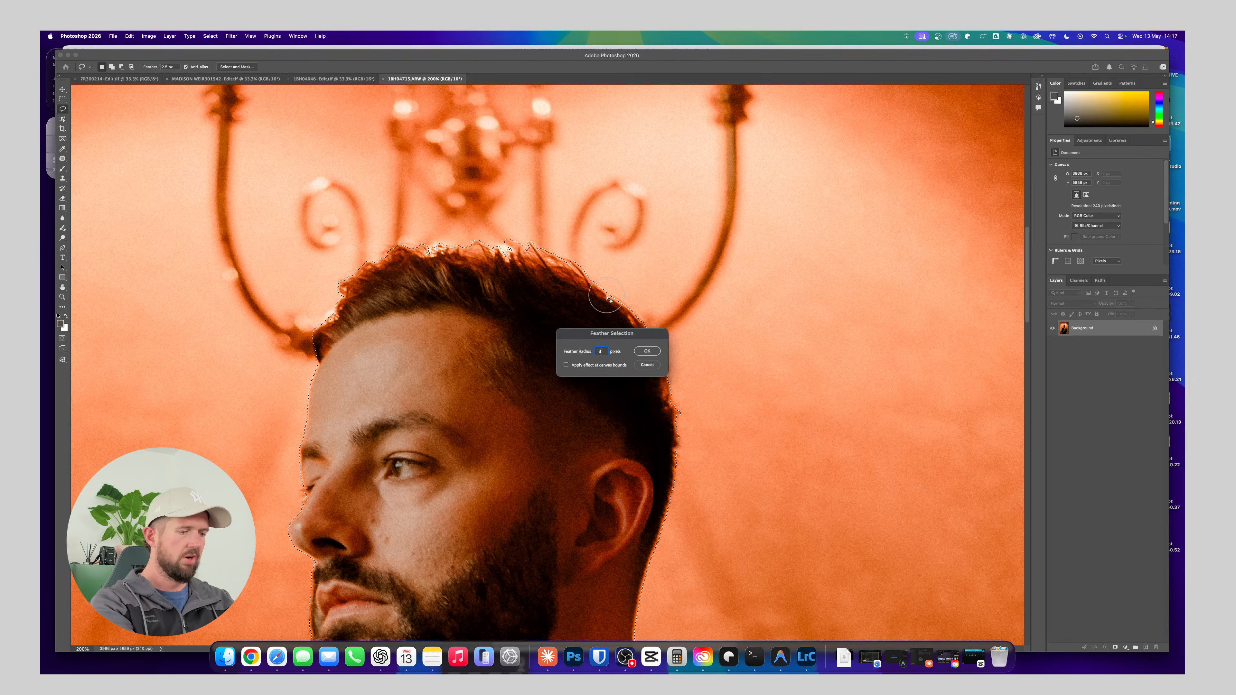
{"action": "key", "text": "Return"}
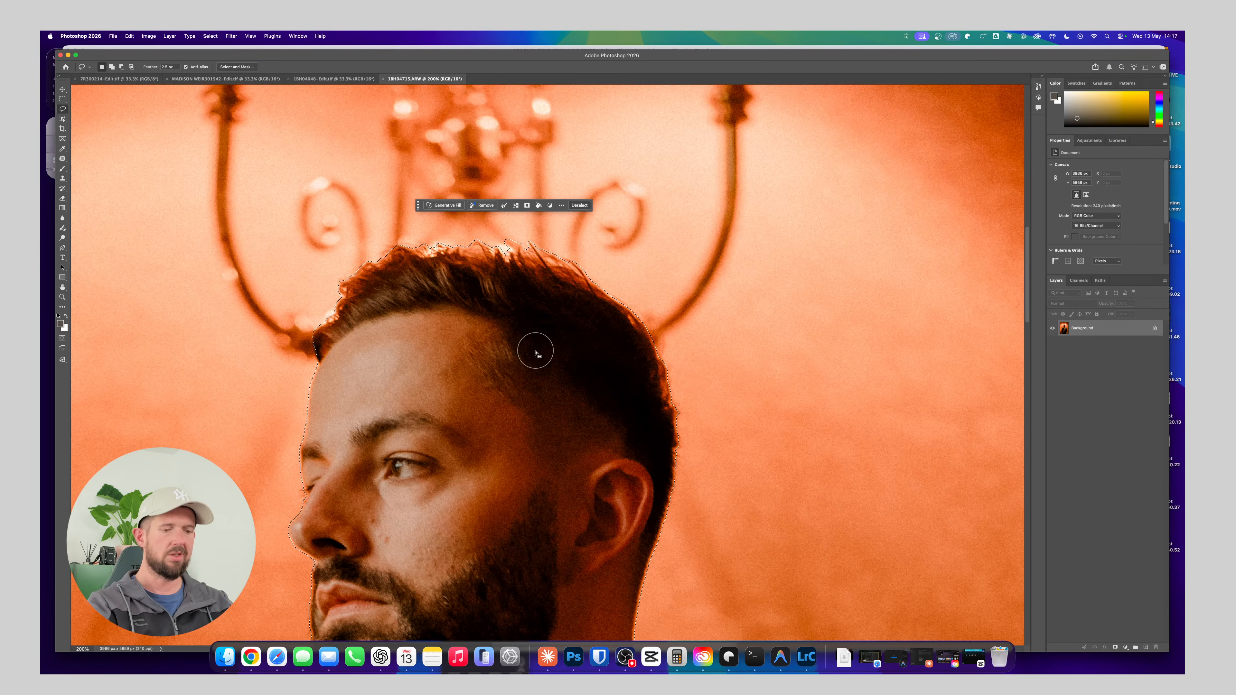
Undo the accidental colour inversion of the groom and invert the selection to cover the background instead
{"action": "scroll", "coordinate": [534, 357], "scroll_direction": "down", "scroll_amount": 3}
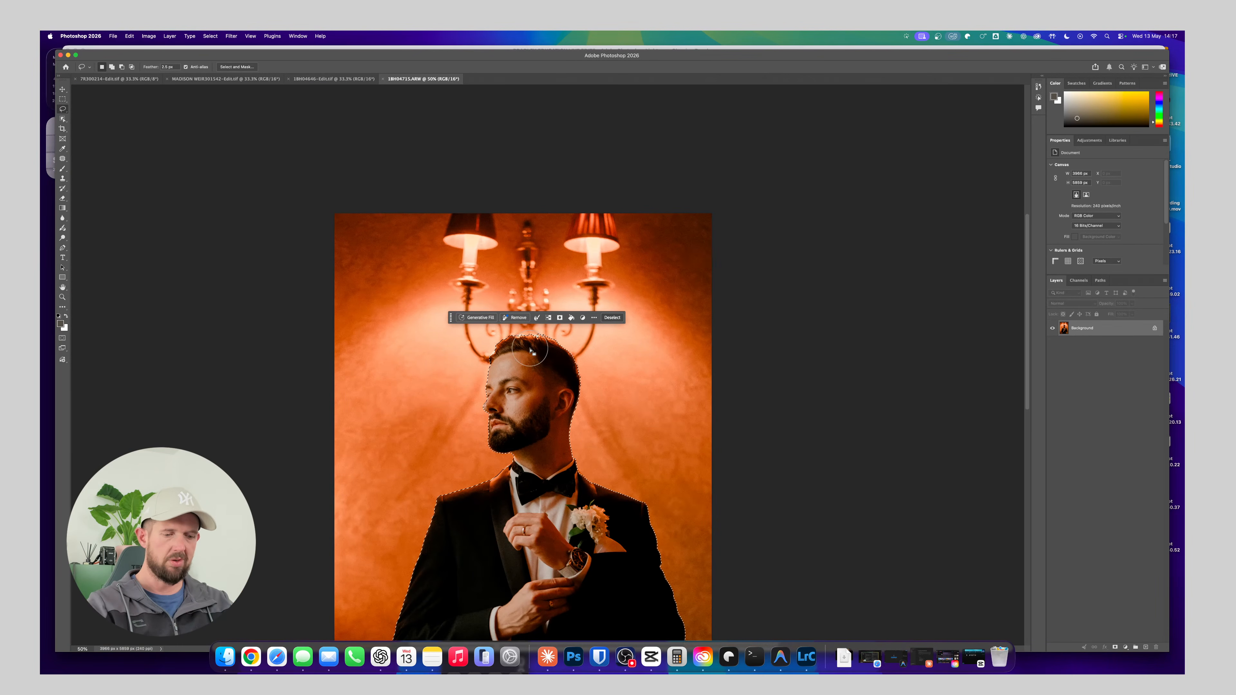
{"action": "key", "text": "super+i"}
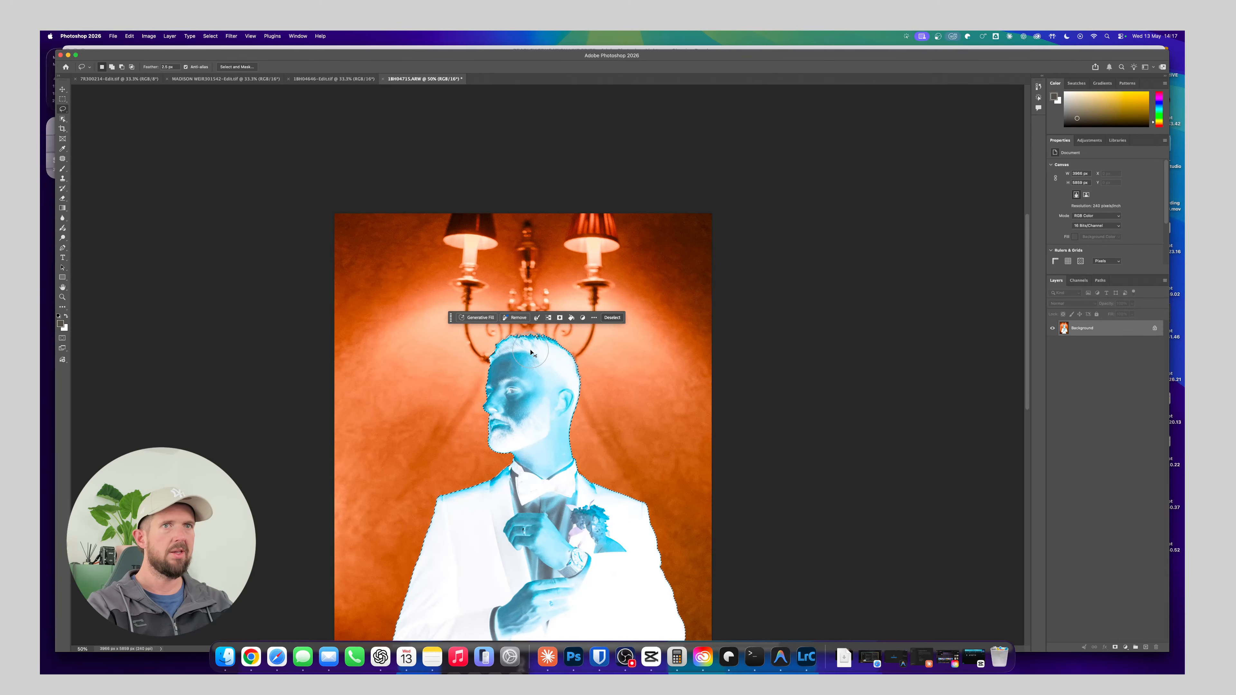
{"action": "key", "text": "super+z"}
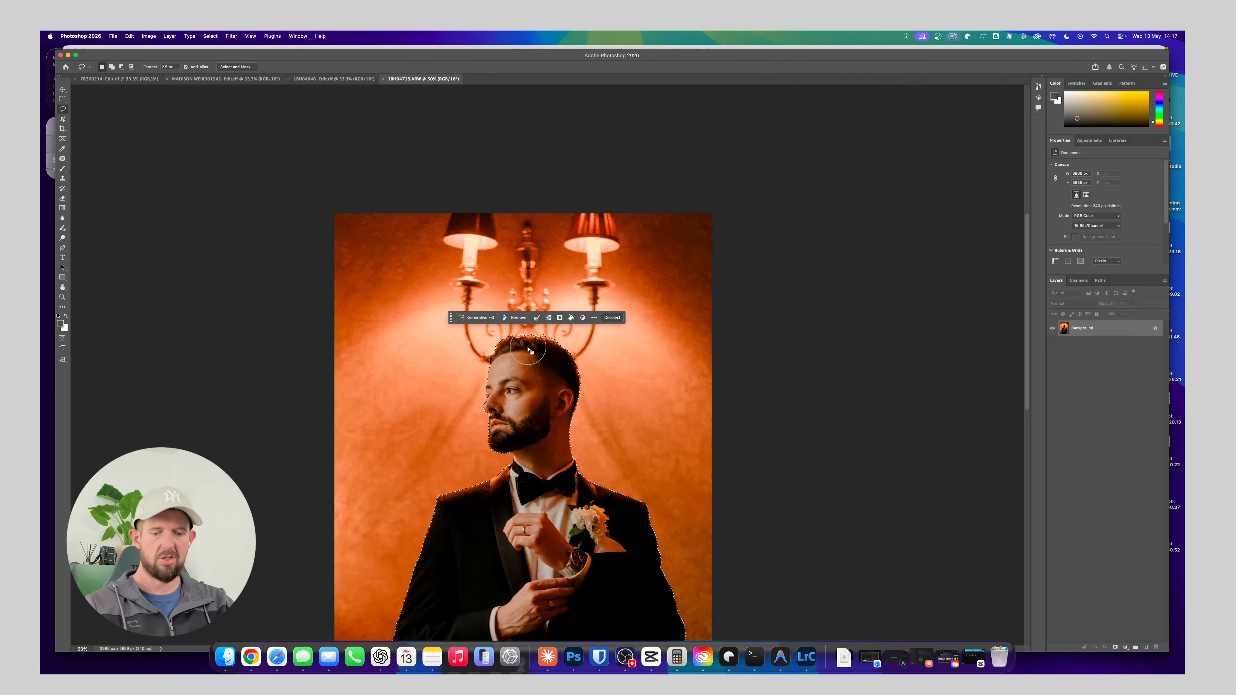
{"action": "key", "text": "super+shift+i"}
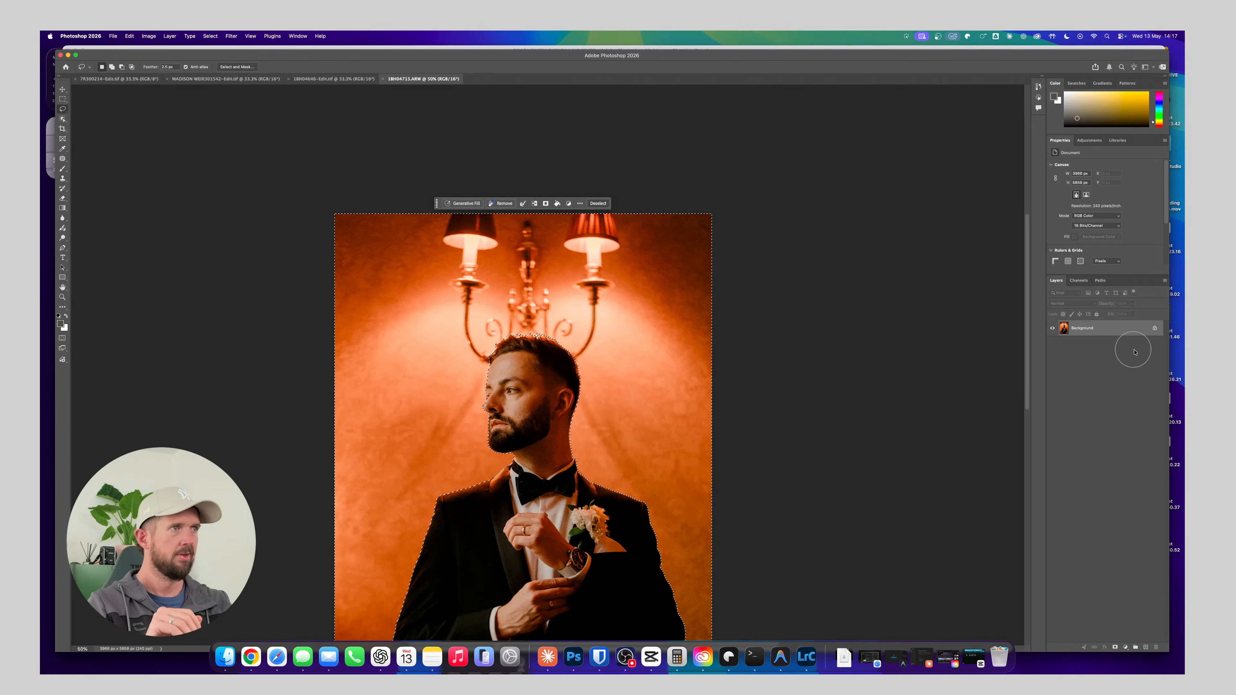
Add a Color Balance adjustment layer to the selected background and shift its midtones toward cyan, green and blue
{"action": "left_click", "coordinate": [1090, 141]}
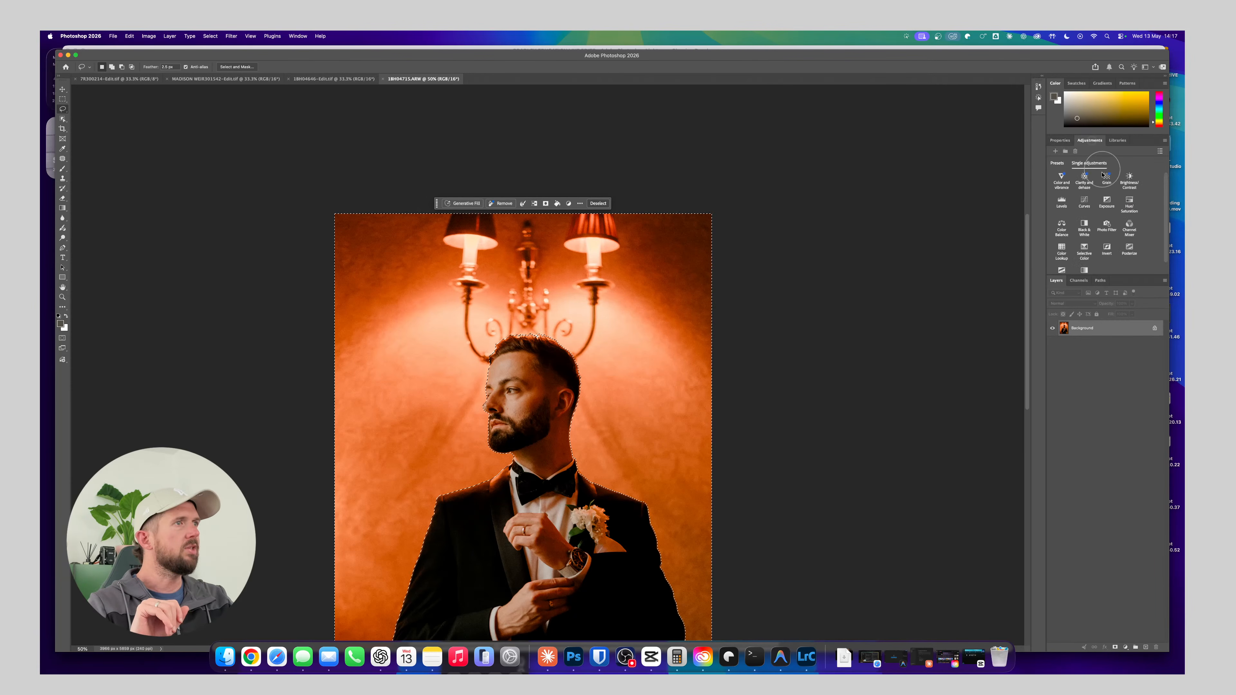
{"action": "left_click", "coordinate": [1063, 227]}
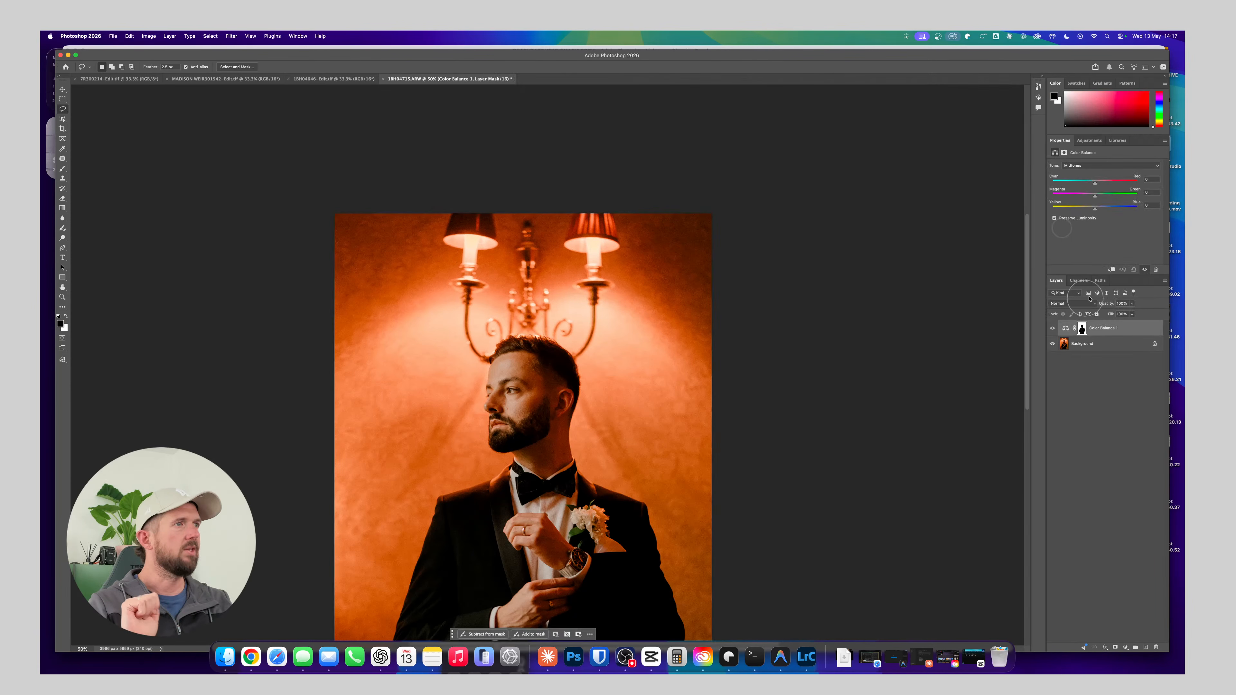
{"action": "left_click", "coordinate": [1080, 329]}
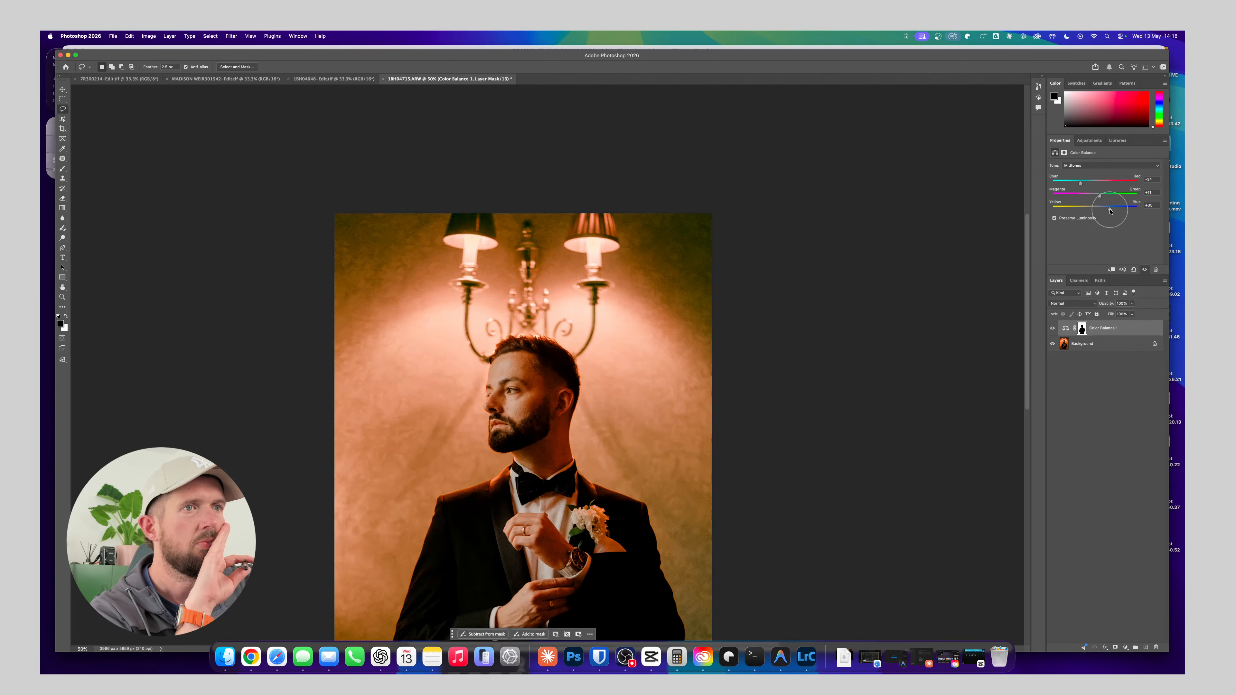
Compare the image with and without the Color Balance layer, leave the layer hidden, and shift its midtones toward red and yellow
{"action": "left_click", "coordinate": [1053, 329]}
{"action": "left_click", "coordinate": [1053, 329]}
{"action": "left_click", "coordinate": [1052, 329]}
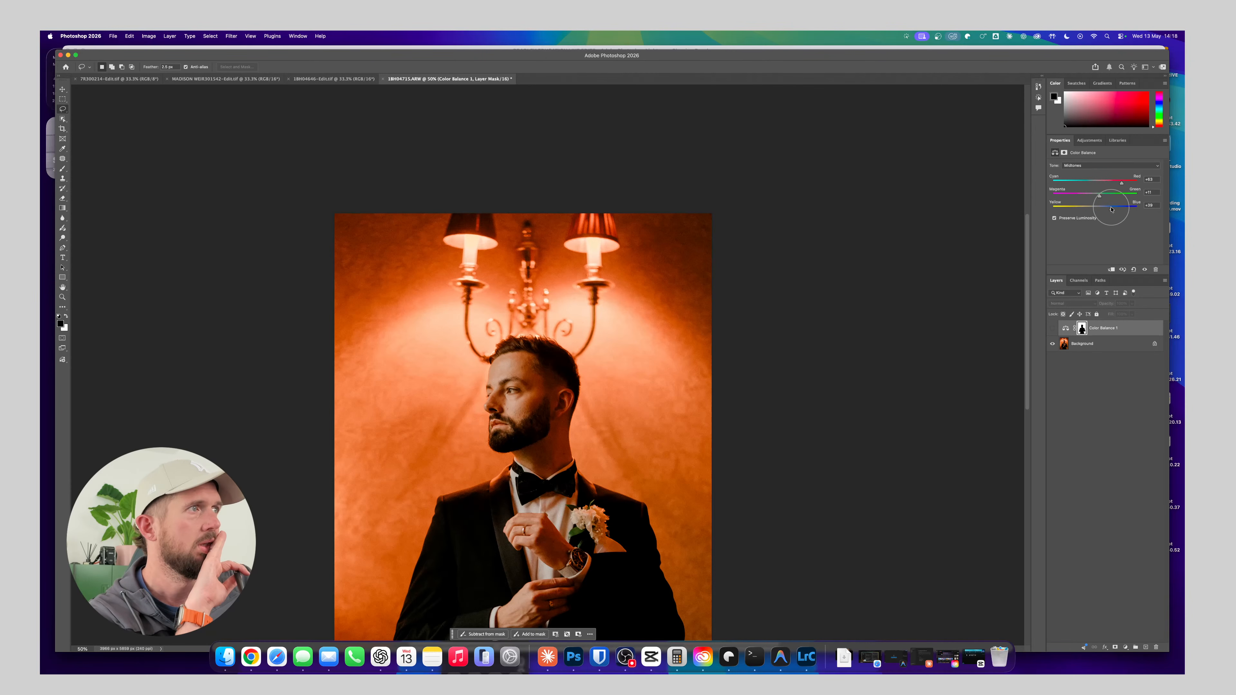
{"action": "left_click_drag", "start_coordinate": [1112, 210], "coordinate": [1093, 209]}
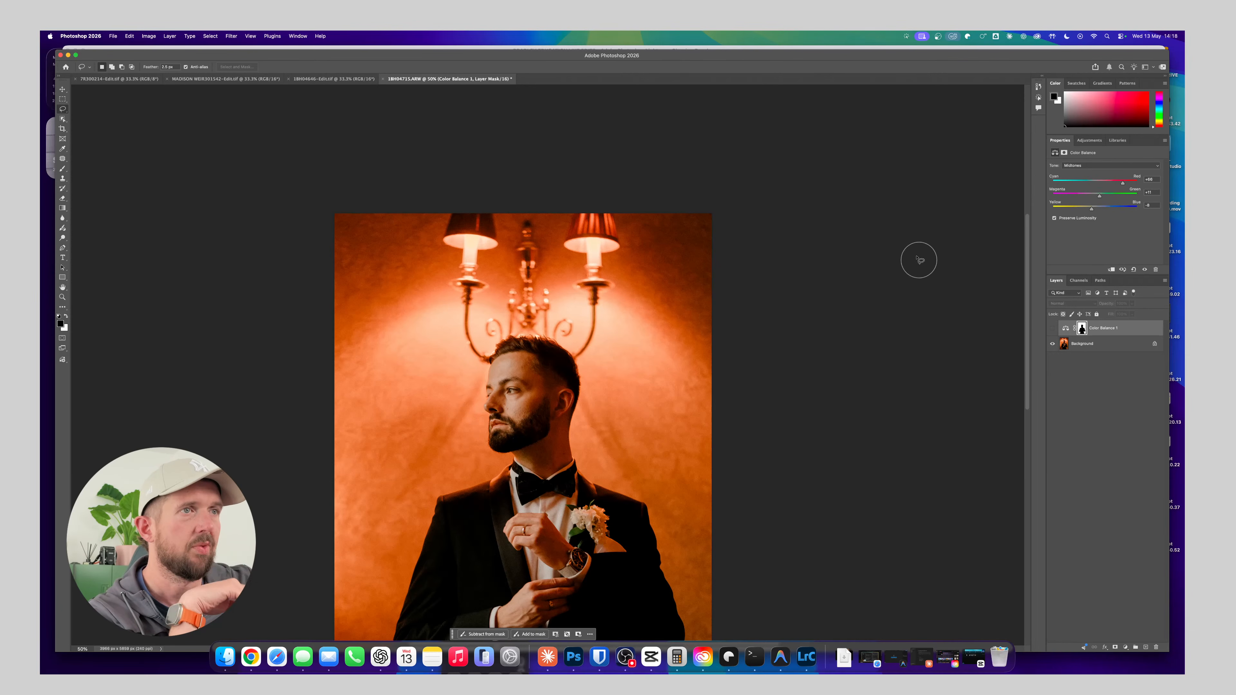
Add a Curves adjustment layer that darkens the midtones and invert its mask to black
{"action": "key", "text": "super+minus"}
{"action": "key", "text": "super+minus"}
{"action": "key", "text": "super+plus"}
{"action": "key", "text": "super+plus"}
{"action": "key", "text": "super+plus"}
{"action": "key", "text": "super+plus"}
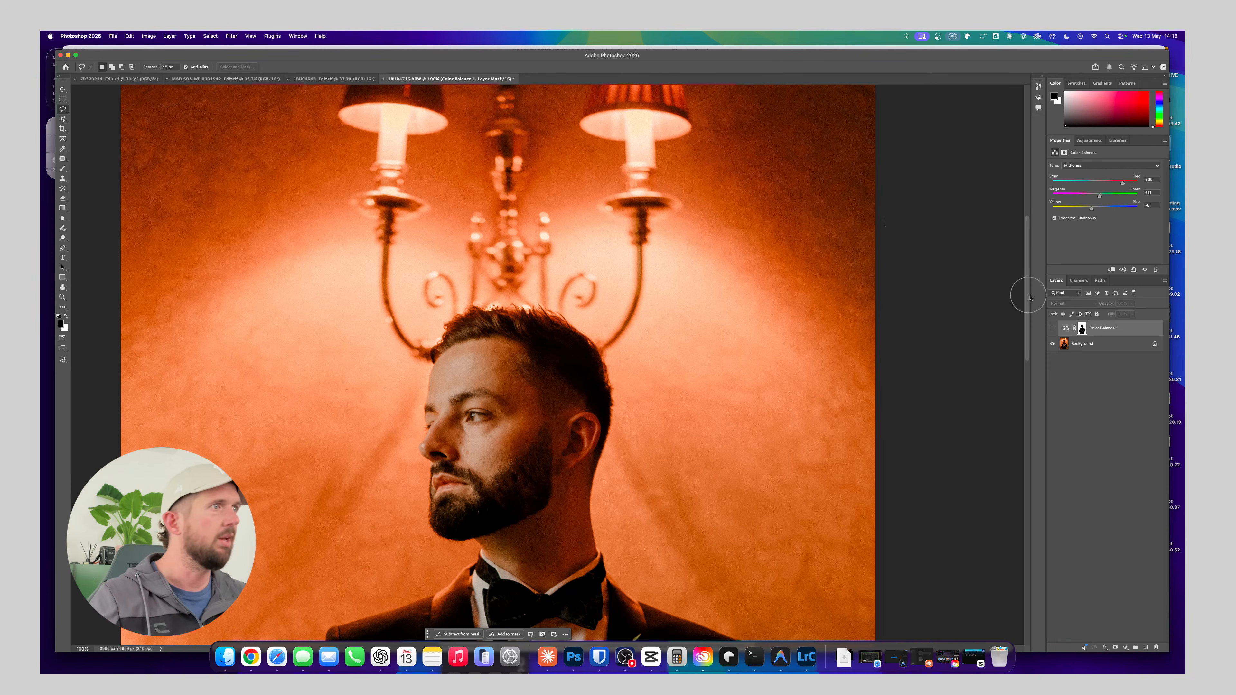
{"action": "left_click", "coordinate": [1089, 140]}
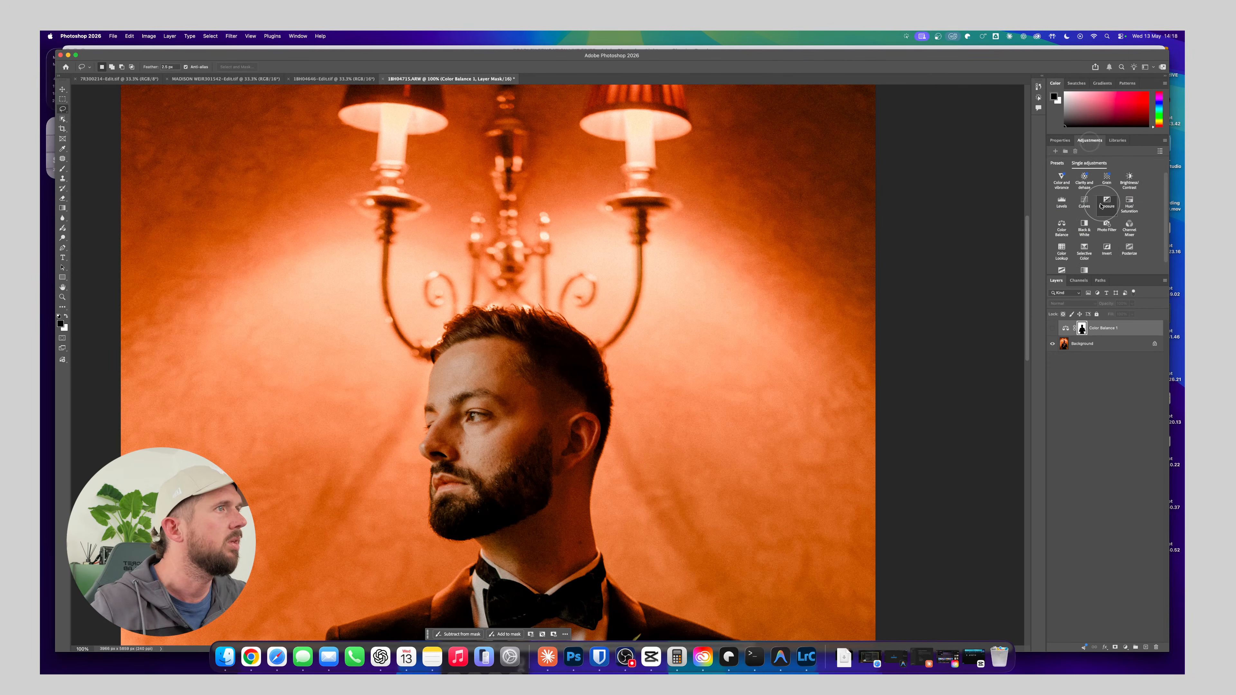
{"action": "left_click", "coordinate": [1084, 200]}
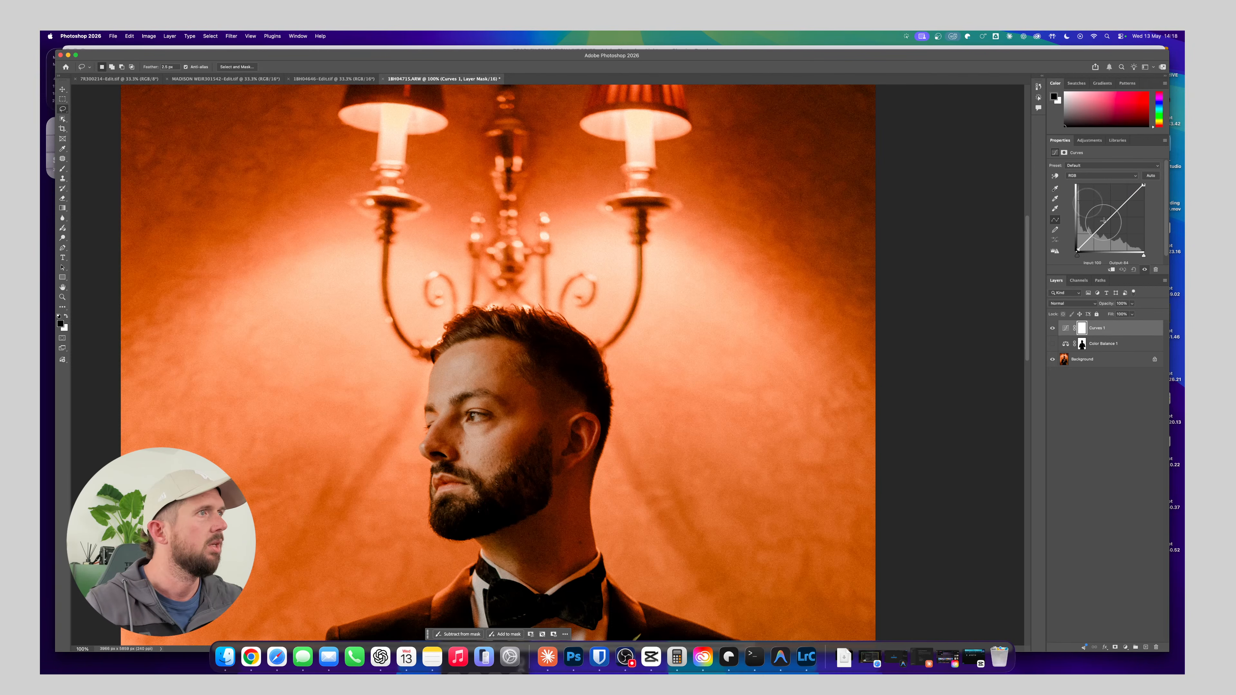
{"action": "left_click_drag", "start_coordinate": [1110, 218], "coordinate": [1113, 225]}
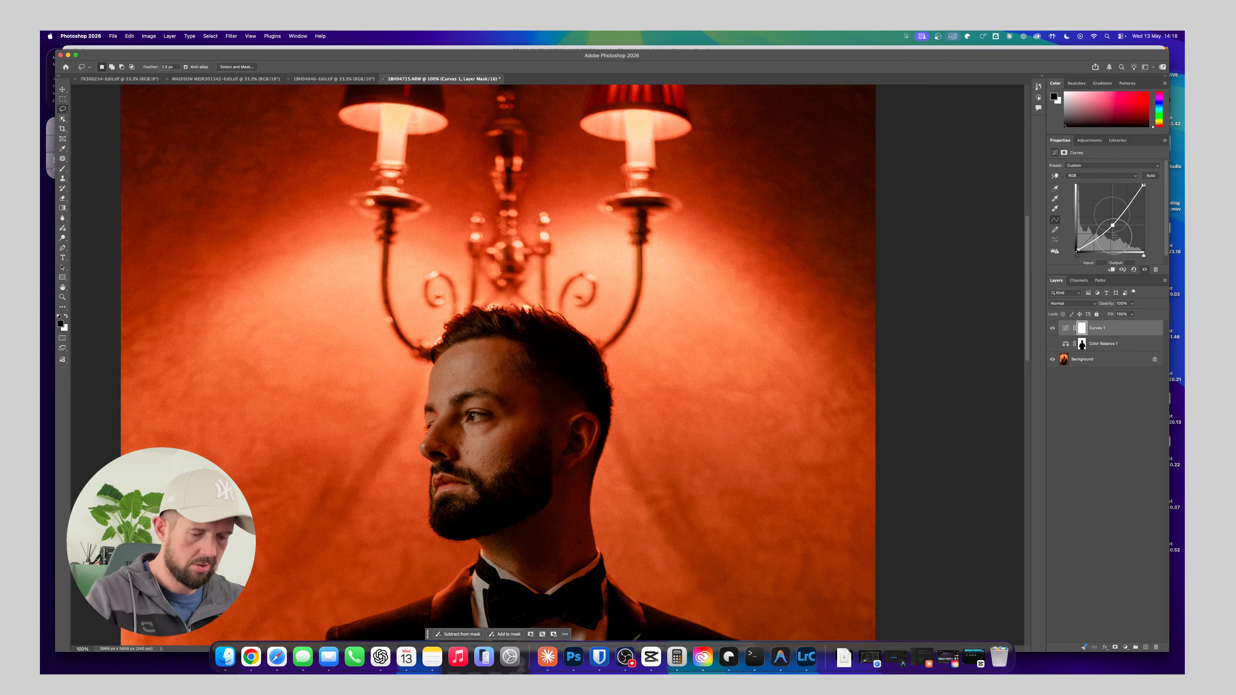
{"action": "key", "text": "super+i"}
Add a second Curves adjustment layer that brightens the midtones and invert its mask to black
{"action": "left_click", "coordinate": [1089, 140]}
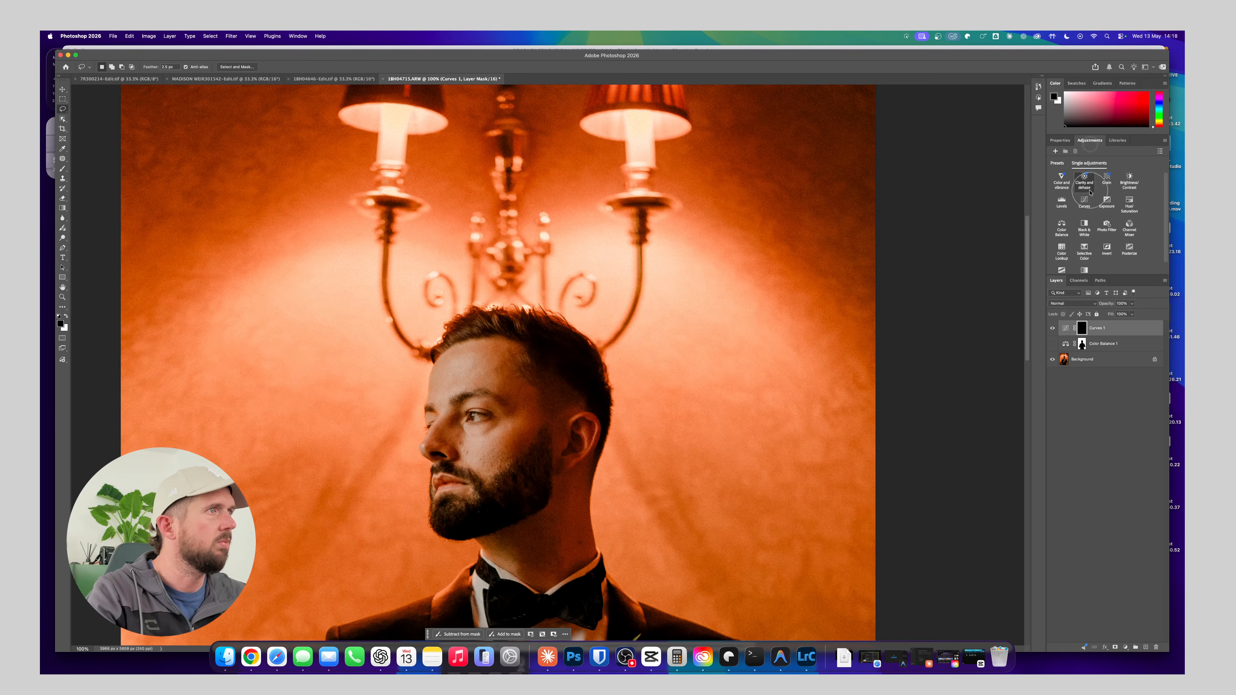
{"action": "left_click", "coordinate": [1085, 201]}
{"action": "left_click_drag", "start_coordinate": [1102, 244], "coordinate": [1105, 209]}
{"action": "key", "text": "super+i"}
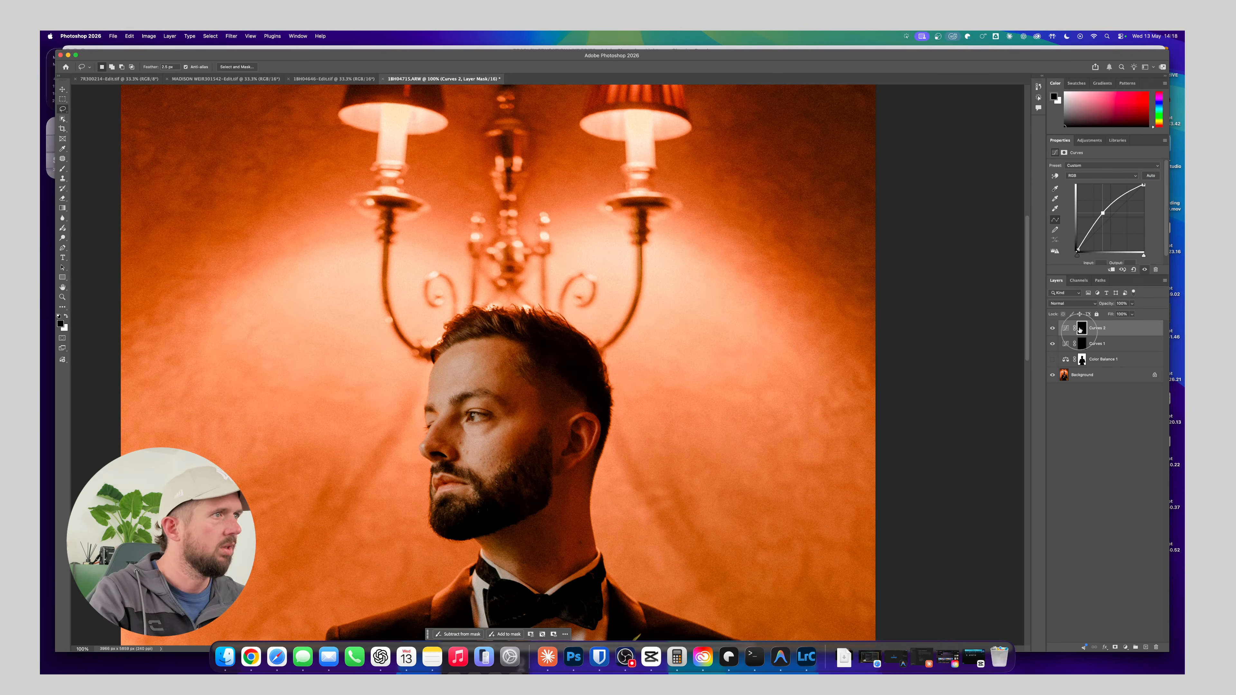
Brighten the lit areas of the groom's face by painting white on the second Curves mask with a small brush
{"action": "key", "text": "b"}
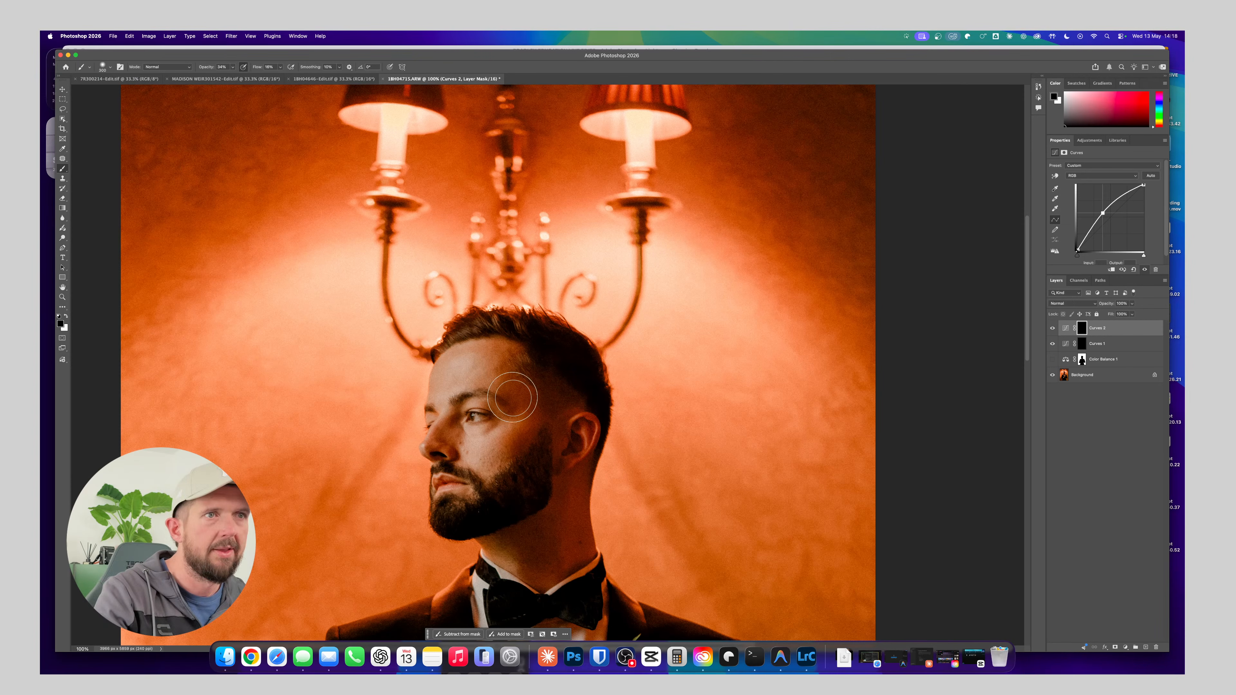
{"action": "key", "text": "bracketleft"}
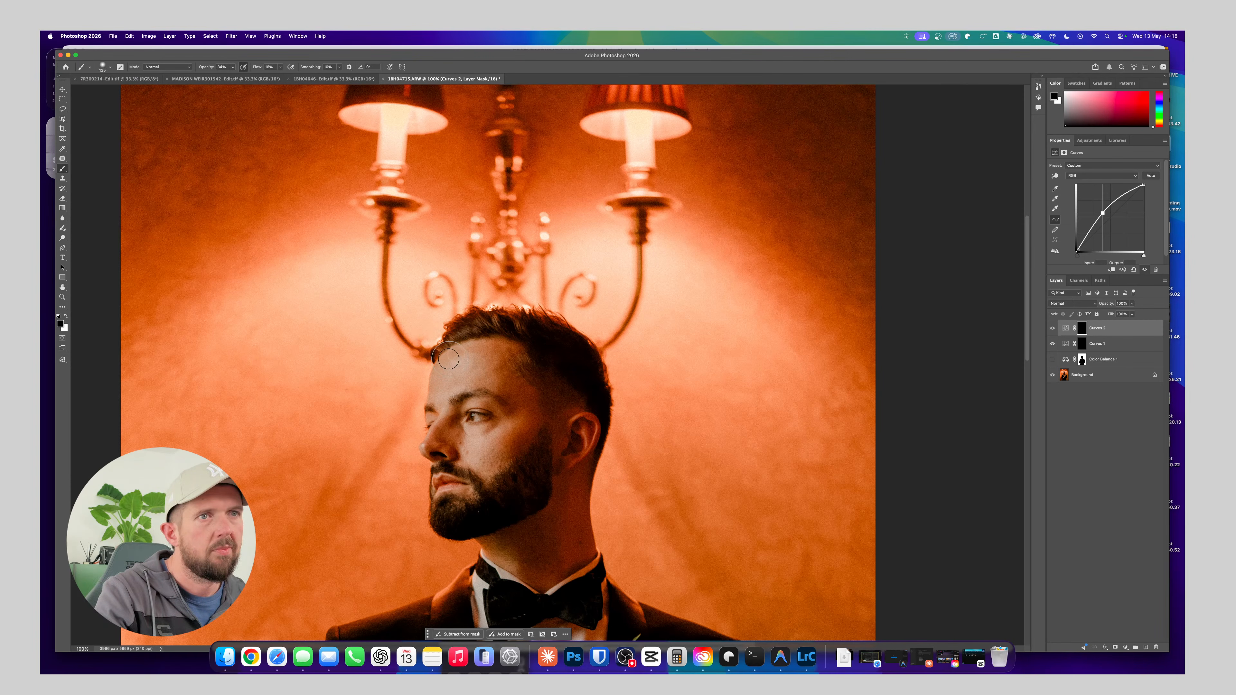
{"action": "key", "text": "x"}
{"action": "key", "text": "bracketright"}
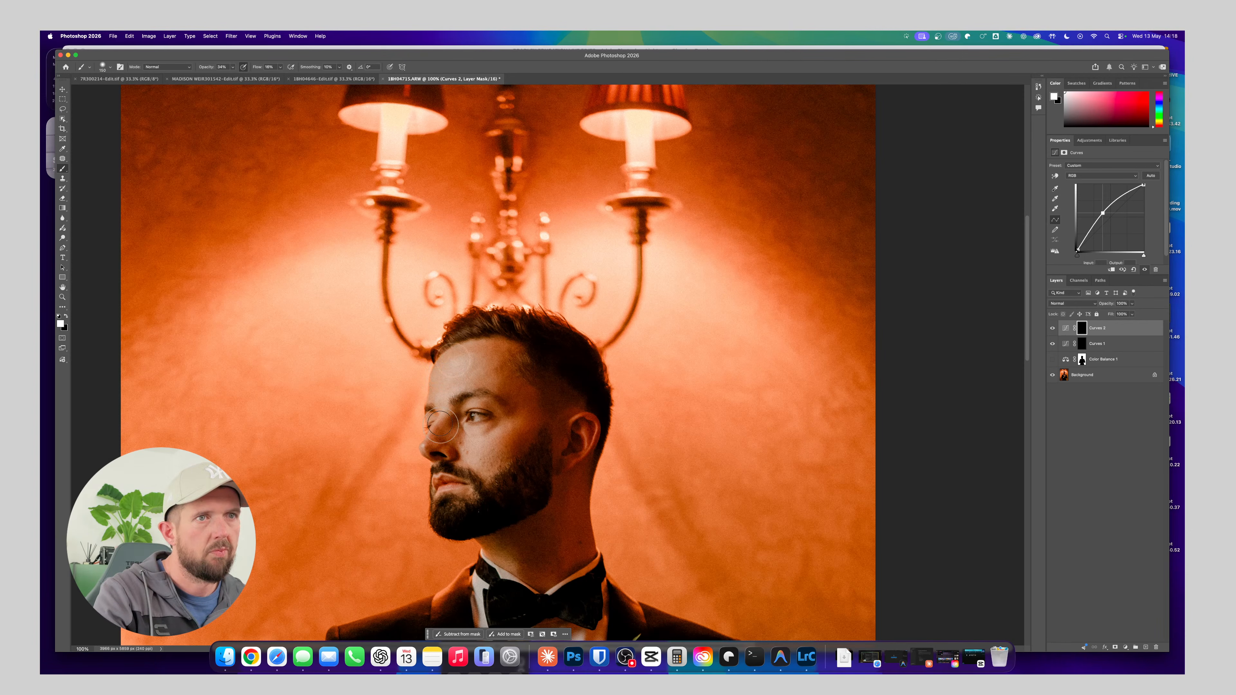
{"action": "mouse_move", "coordinate": [476, 443]}
{"action": "left_mouse_down"}
{"action": "mouse_move", "coordinate": [452, 488]}
{"action": "mouse_move", "coordinate": [440, 426]}
{"action": "mouse_move", "coordinate": [454, 349]}
{"action": "mouse_move", "coordinate": [463, 350]}
{"action": "mouse_move", "coordinate": [438, 402]}
{"action": "mouse_move", "coordinate": [460, 412]}
{"action": "mouse_move", "coordinate": [440, 458]}
{"action": "left_mouse_up"}
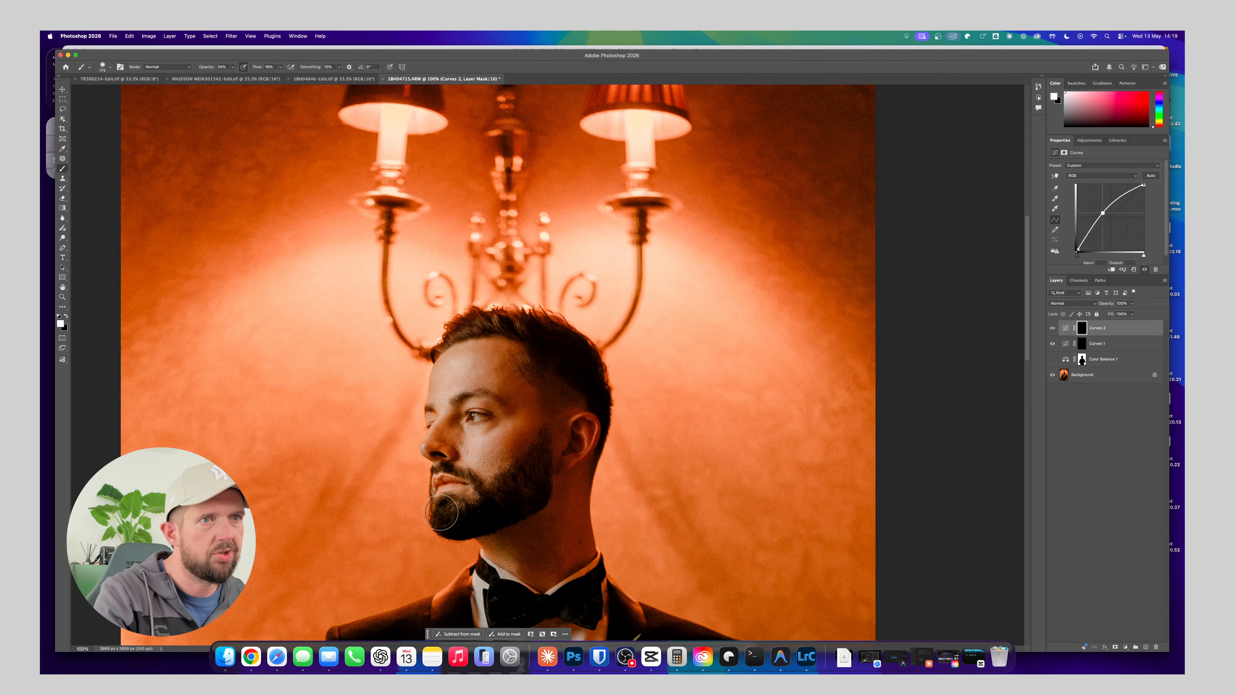
Paint white on the second Curves mask over the groom's raised hand to lift its highlights
{"action": "scroll", "coordinate": [491, 505], "scroll_direction": "down", "scroll_amount": 5}
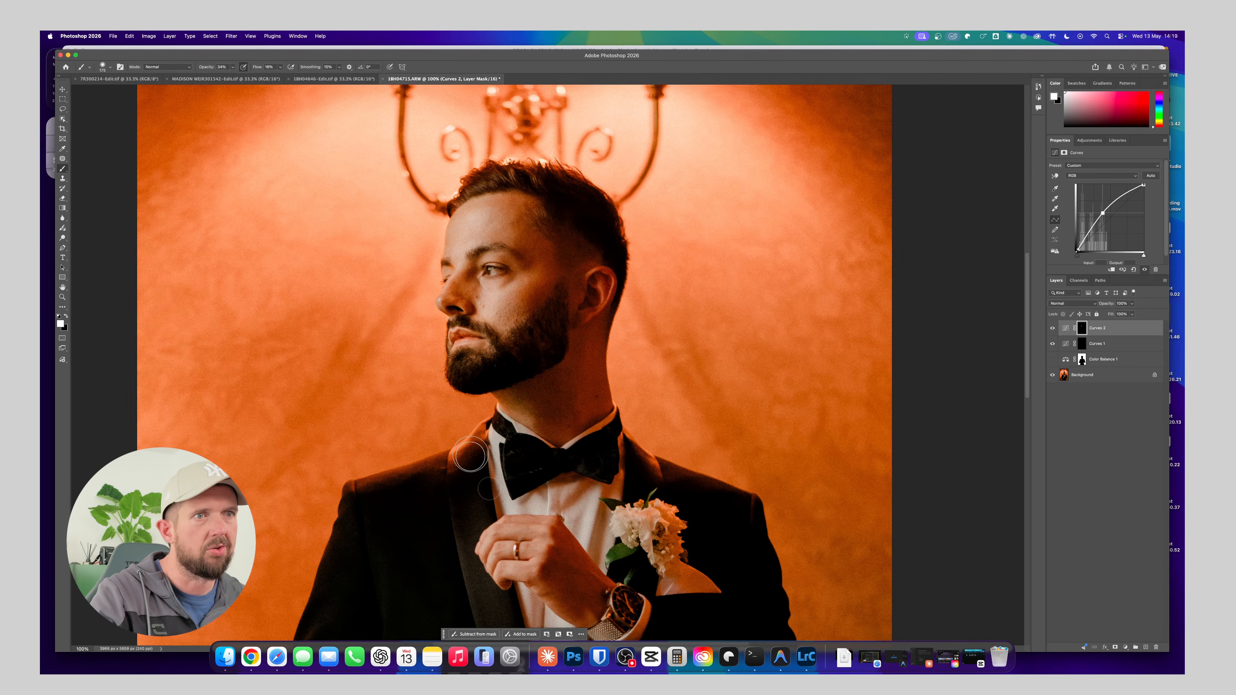
{"action": "mouse_move", "coordinate": [522, 527]}
{"action": "left_mouse_down"}
{"action": "mouse_move", "coordinate": [527, 559]}
{"action": "mouse_move", "coordinate": [513, 562]}
{"action": "mouse_move", "coordinate": [506, 526]}
{"action": "mouse_move", "coordinate": [490, 555]}
{"action": "left_mouse_up"}
{"action": "scroll", "coordinate": [491, 555], "scroll_direction": "down", "scroll_amount": 5}
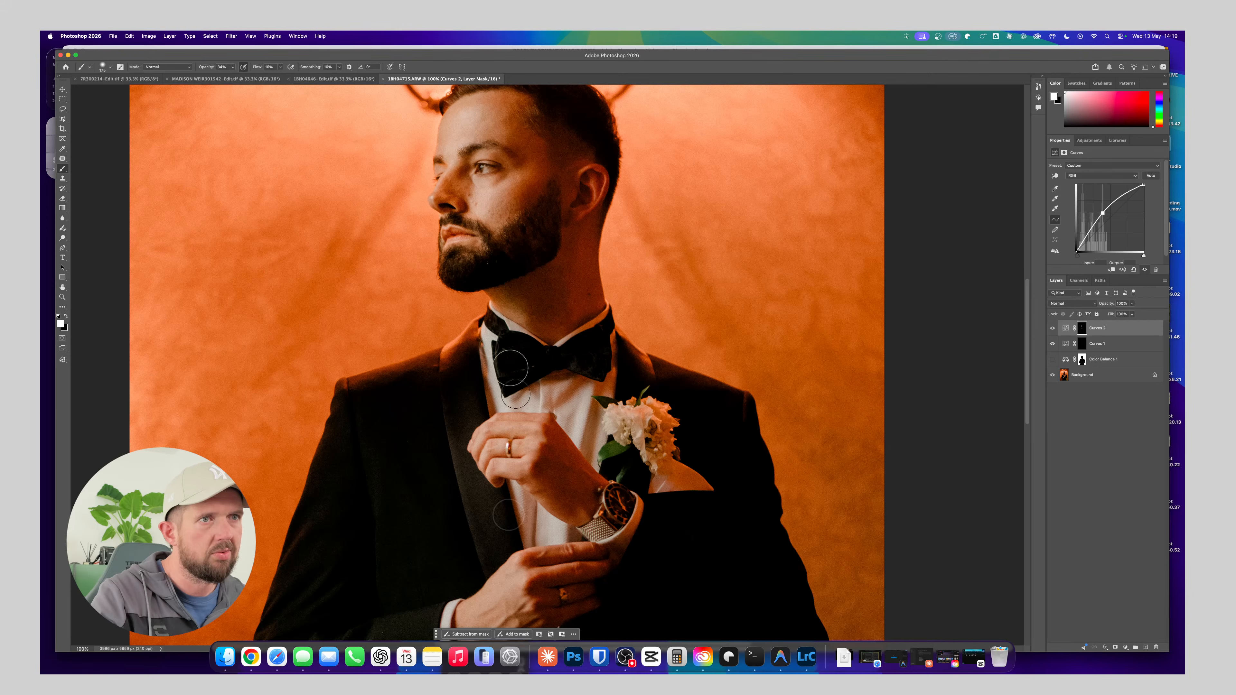
{"action": "scroll", "coordinate": [543, 546], "scroll_direction": "down", "scroll_amount": 5}
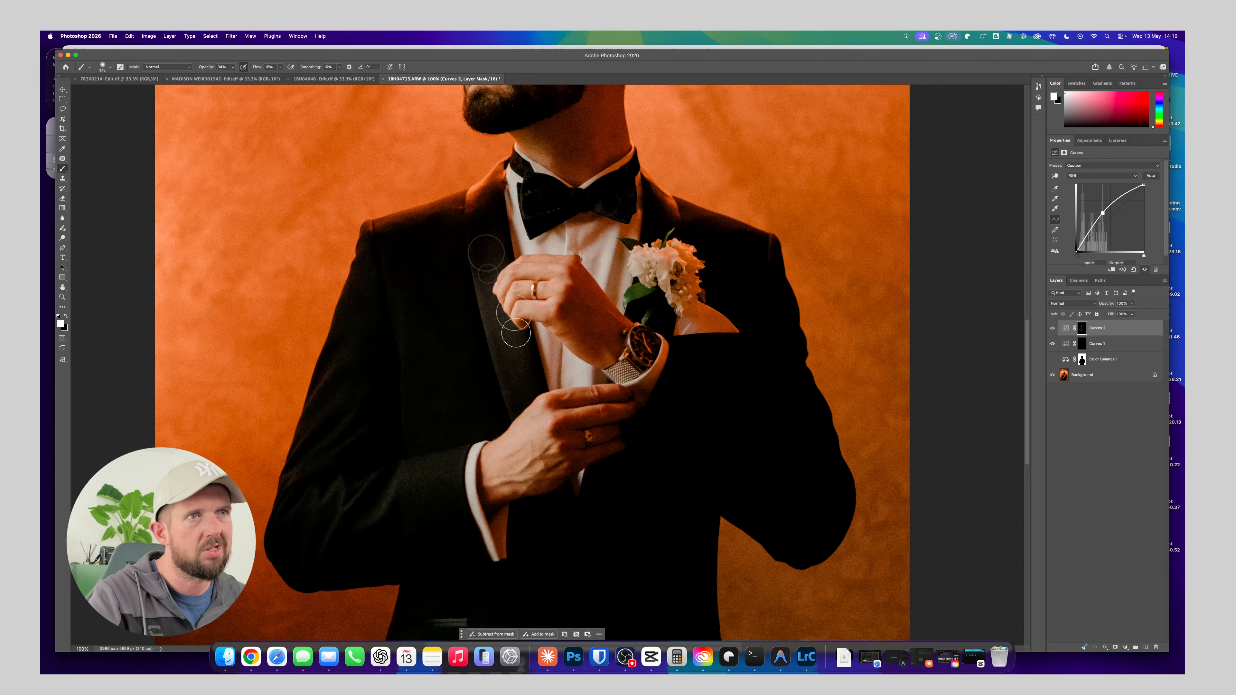
{"action": "left_click_drag", "start_coordinate": [545, 265], "coordinate": [540, 315]}
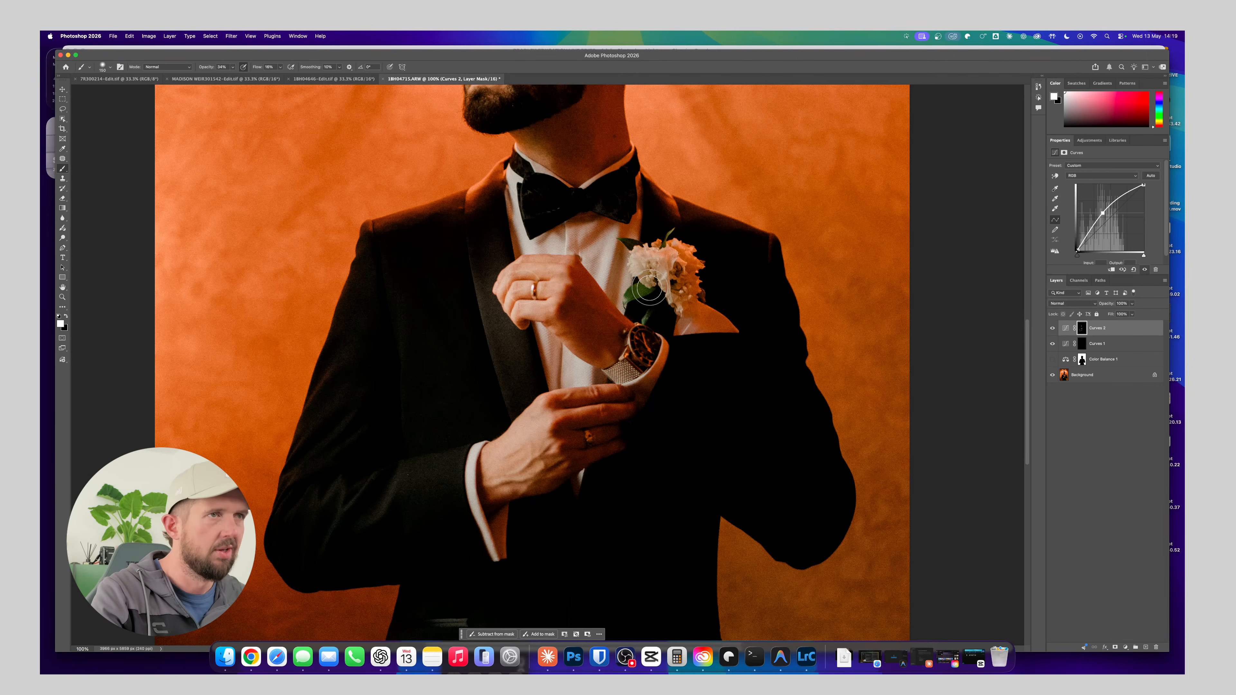
Brighten the wristwatch and the boutonniere flowers on the second Curves mask with a smaller brush
{"action": "key", "text": "["}
{"action": "key", "text": "["}
{"action": "key", "text": "["}
{"action": "mouse_move", "coordinate": [631, 335]}
{"action": "left_mouse_down"}
{"action": "mouse_move", "coordinate": [624, 373]}
{"action": "mouse_move", "coordinate": [638, 346]}
{"action": "left_mouse_up"}
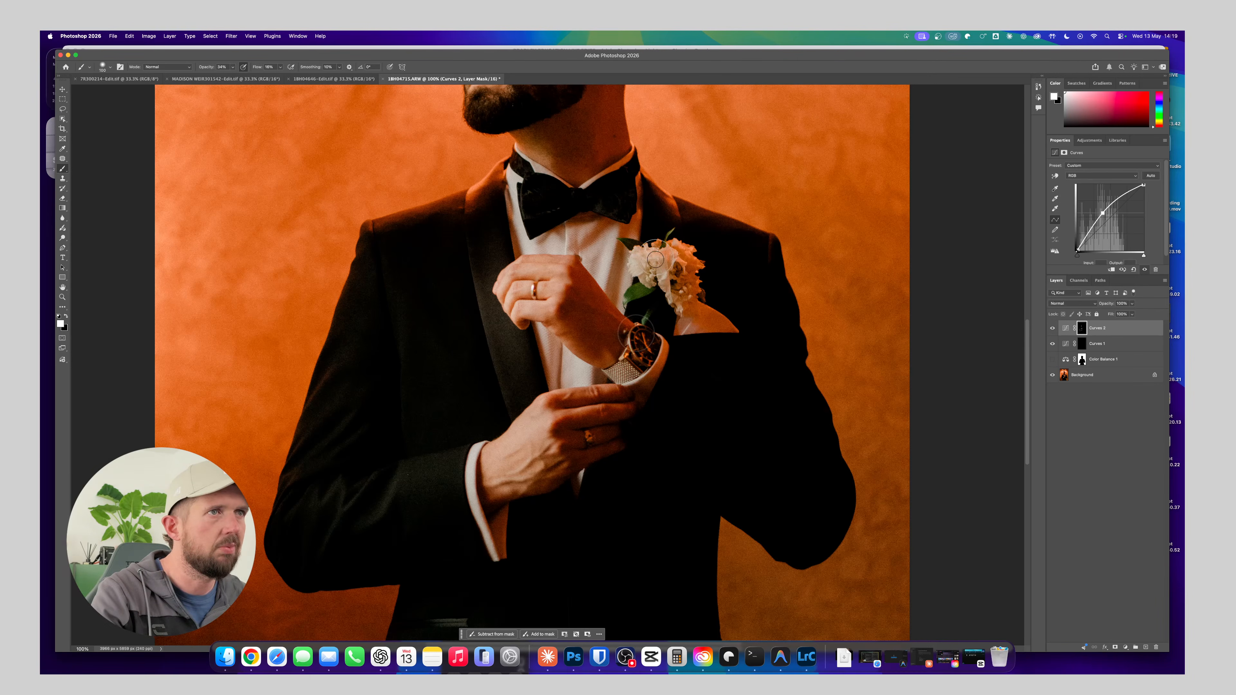
{"action": "left_click_drag", "start_coordinate": [655, 259], "coordinate": [655, 304]}
Continue brightening the second Curves mask along the shirt cuff and around the groom's beard
{"action": "key", "text": "space"}
{"action": "left_click_drag", "start_coordinate": [588, 408], "coordinate": [630, 170]}
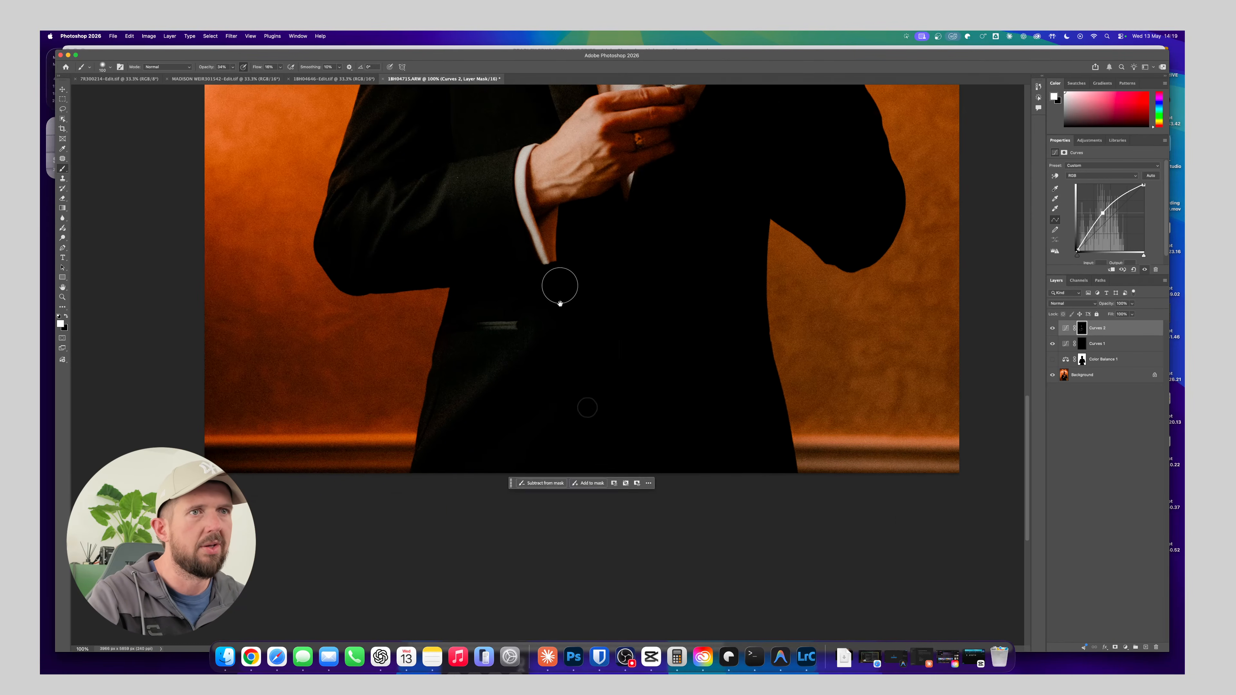
{"action": "mouse_move", "coordinate": [560, 304]}
{"action": "left_mouse_down"}
{"action": "mouse_move", "coordinate": [564, 415]}
{"action": "mouse_move", "coordinate": [529, 449]}
{"action": "mouse_move", "coordinate": [526, 470]}
{"action": "left_mouse_up"}
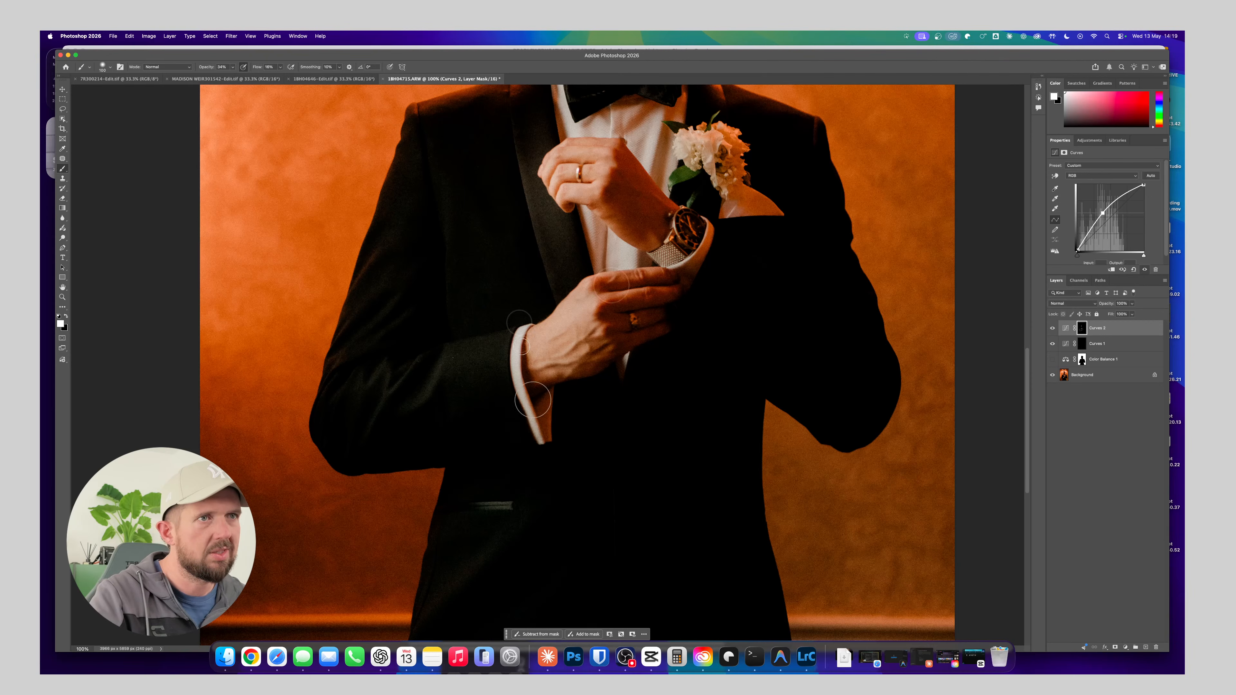
{"action": "left_click_drag", "start_coordinate": [614, 277], "coordinate": [610, 436]}
{"action": "left_click_drag", "start_coordinate": [616, 239], "coordinate": [622, 388]}
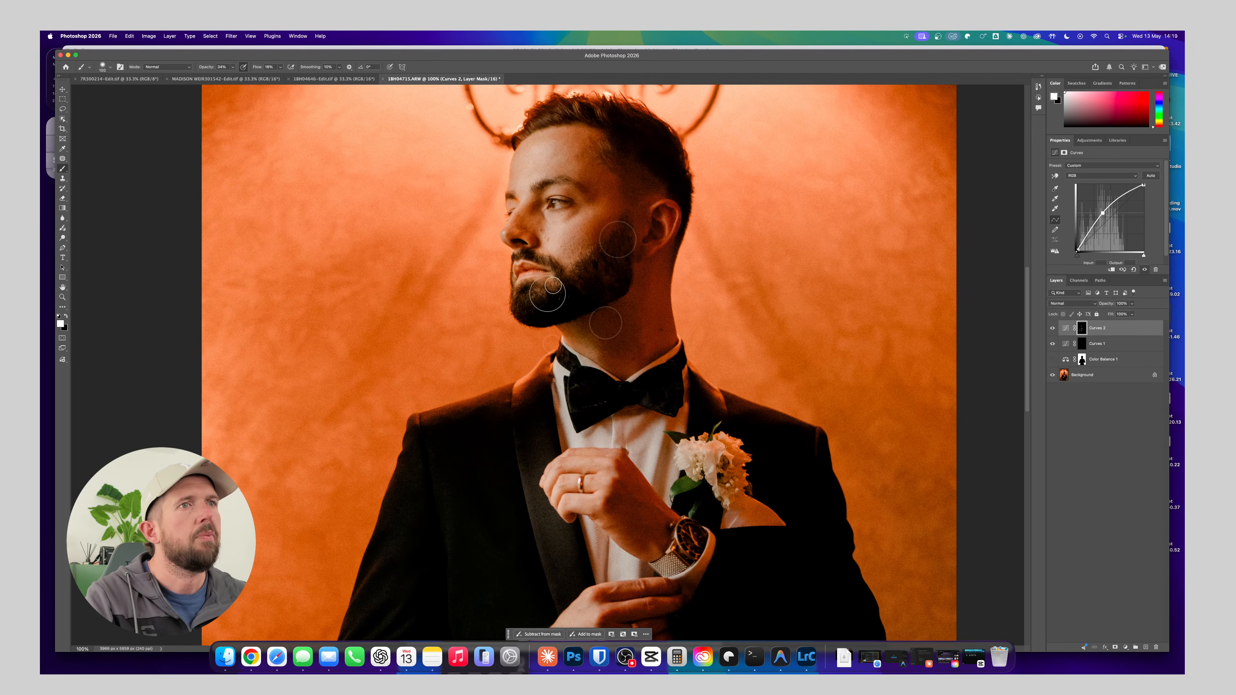
{"action": "left_click_drag", "start_coordinate": [535, 134], "coordinate": [528, 155]}
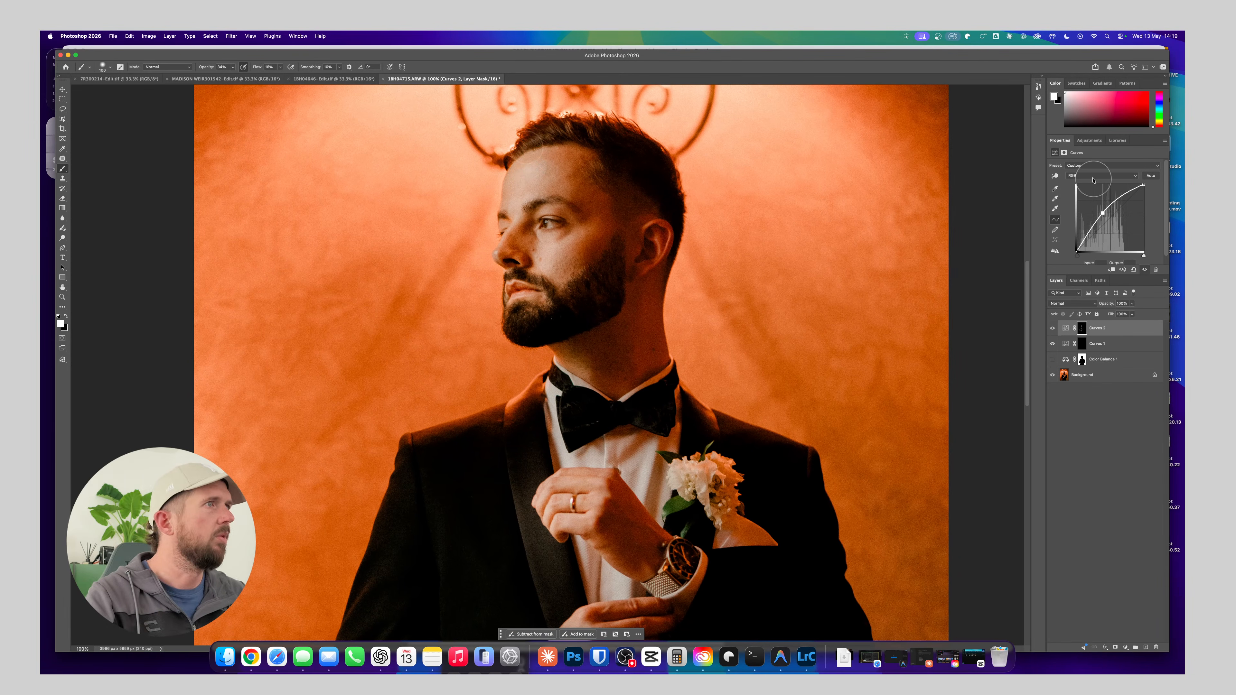
Add a third Curves adjustment layer that brightens the midtones and invert its mask to black
{"action": "left_click", "coordinate": [1089, 140]}
{"action": "left_click", "coordinate": [1106, 267]}
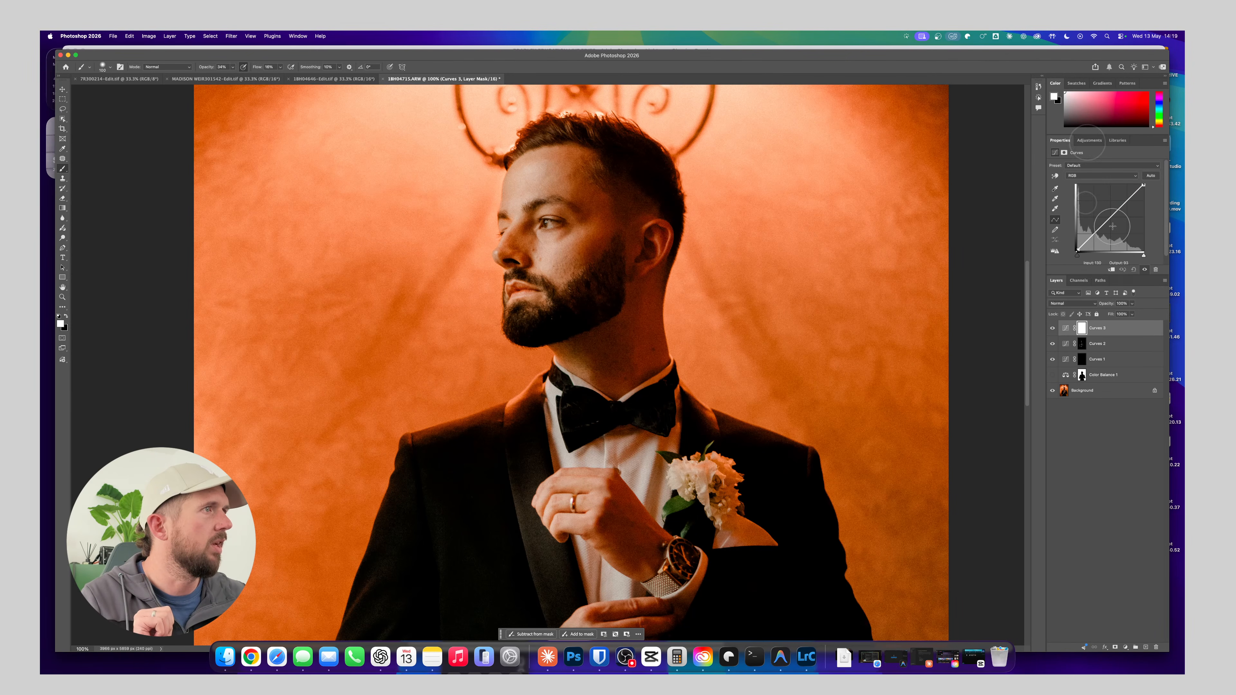
{"action": "left_click_drag", "start_coordinate": [1110, 218], "coordinate": [1102, 211]}
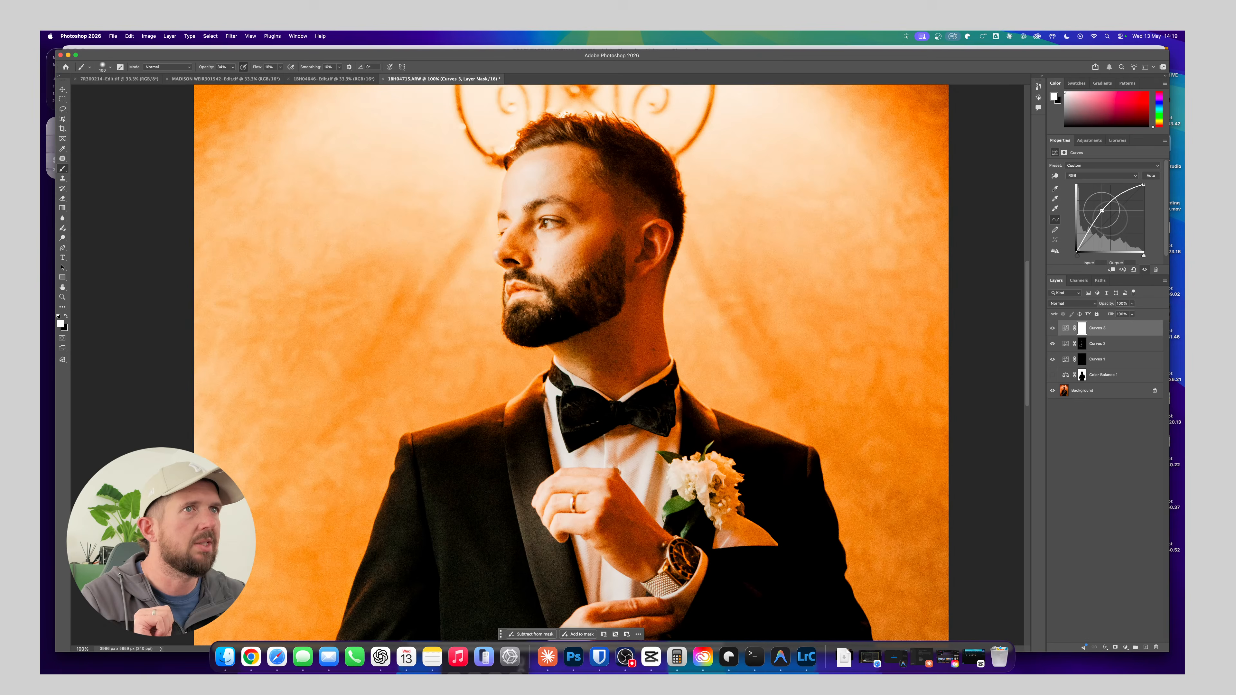
{"action": "key", "text": "super+i"}
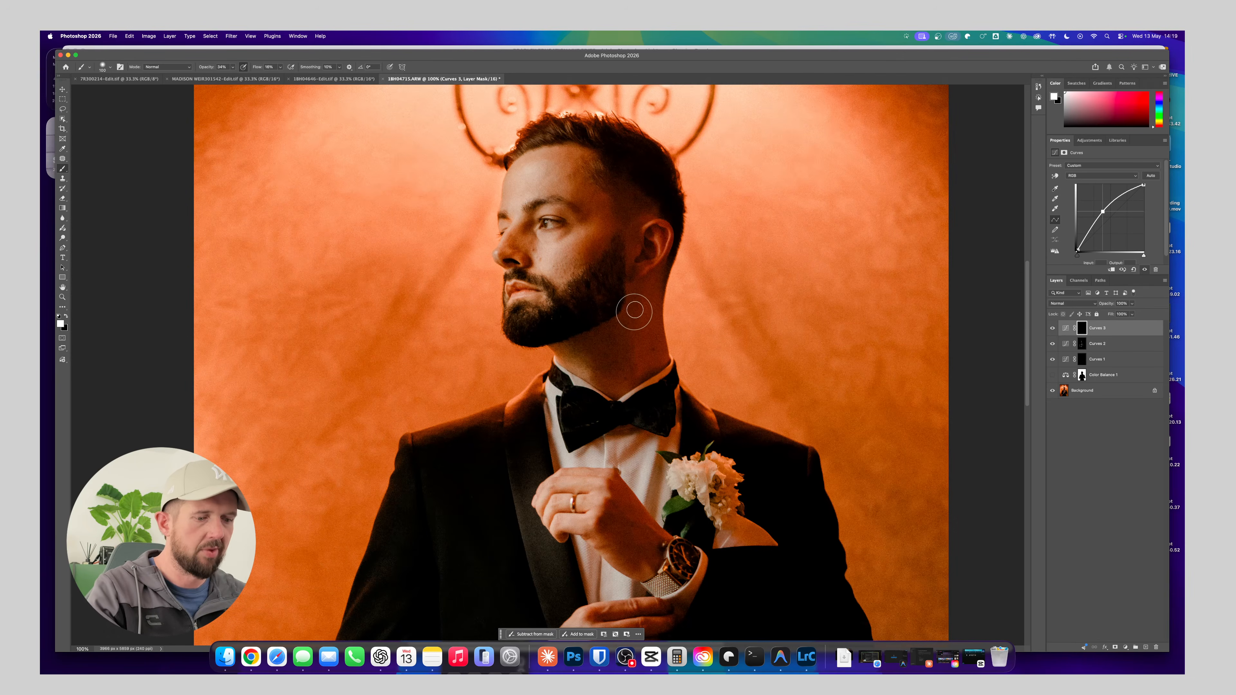
Paint fine highlights on the third Curves mask along the groom's lips and nose at close zoom
{"action": "key", "text": "super+equal"}
{"action": "key", "text": "super+equal"}
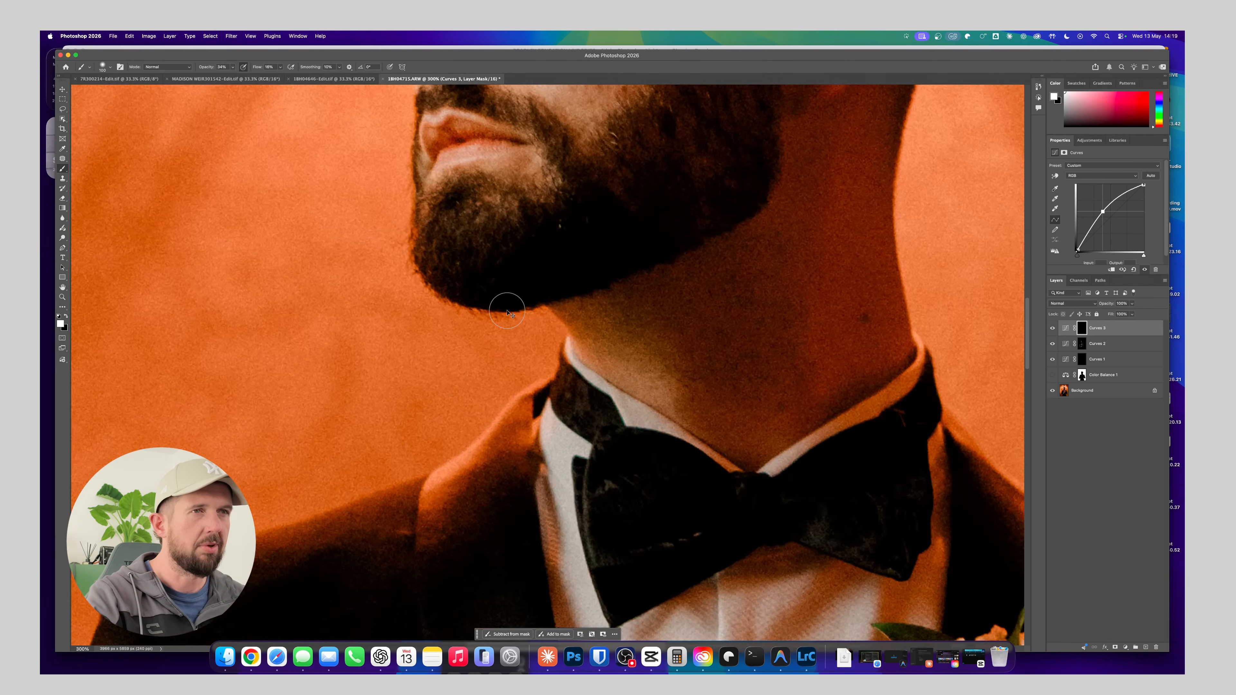
{"action": "left_click_drag", "start_coordinate": [541, 289], "coordinate": [566, 353]}
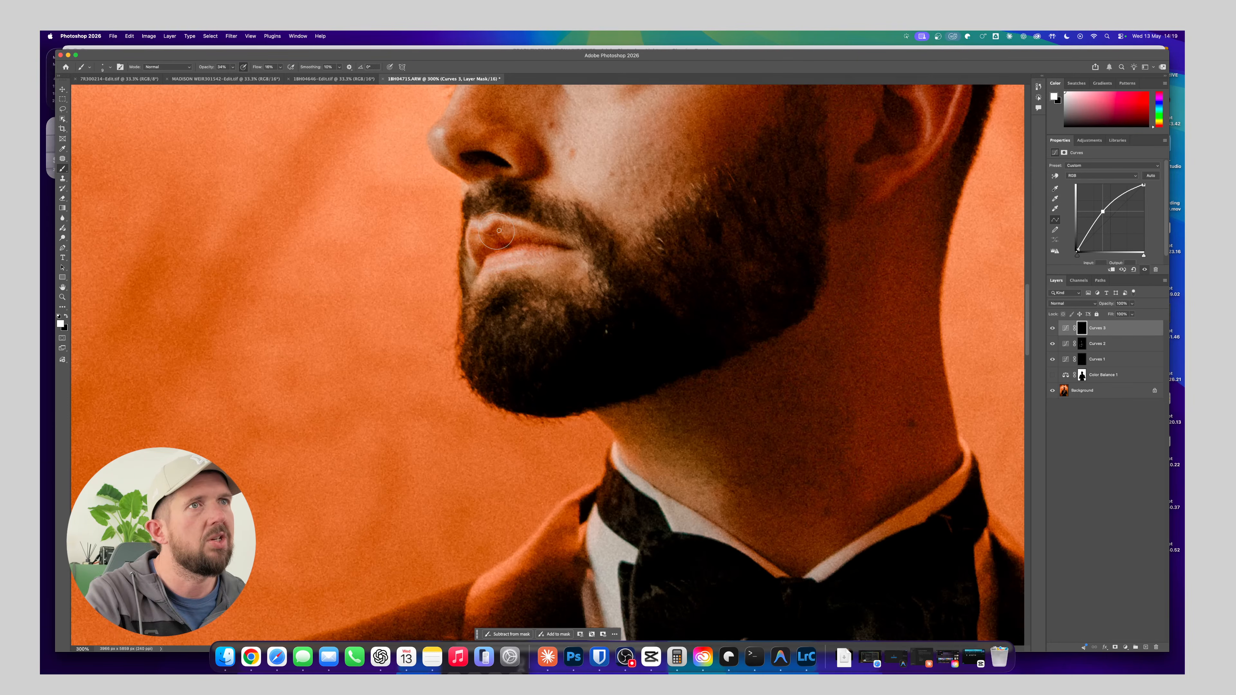
{"action": "scroll", "coordinate": [492, 229], "scroll_direction": "up", "scroll_amount": 4}
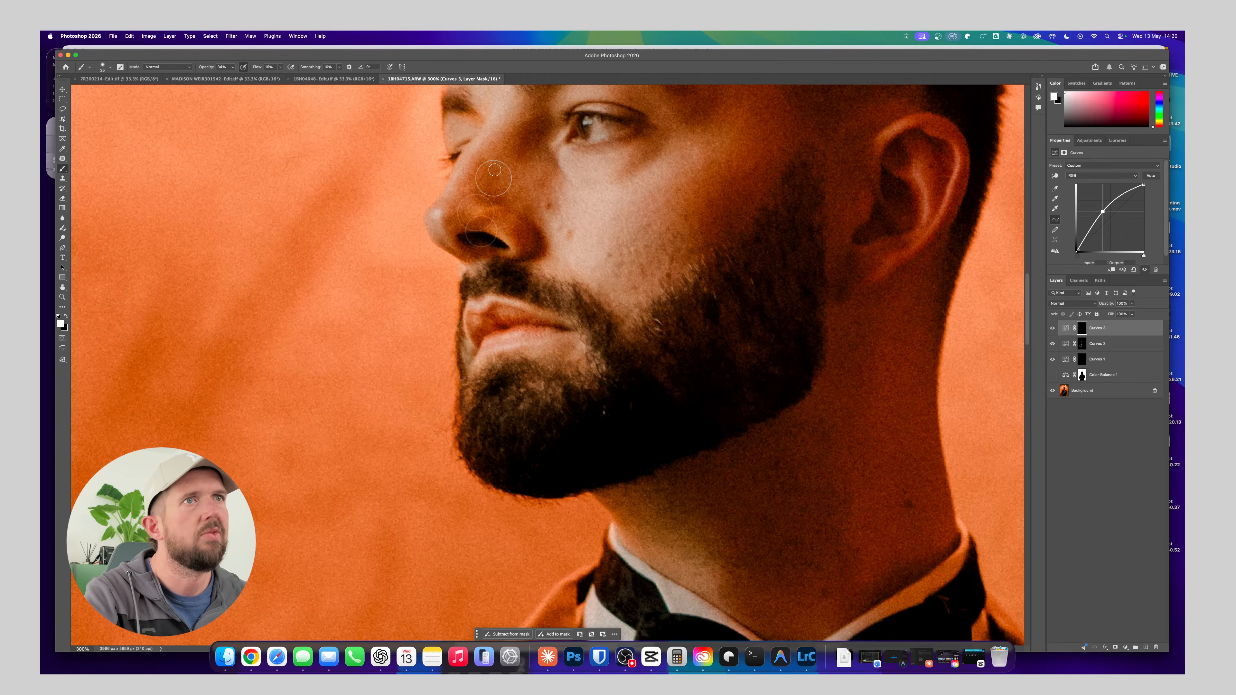
{"action": "scroll", "coordinate": [462, 253], "scroll_direction": "up", "scroll_amount": 4}
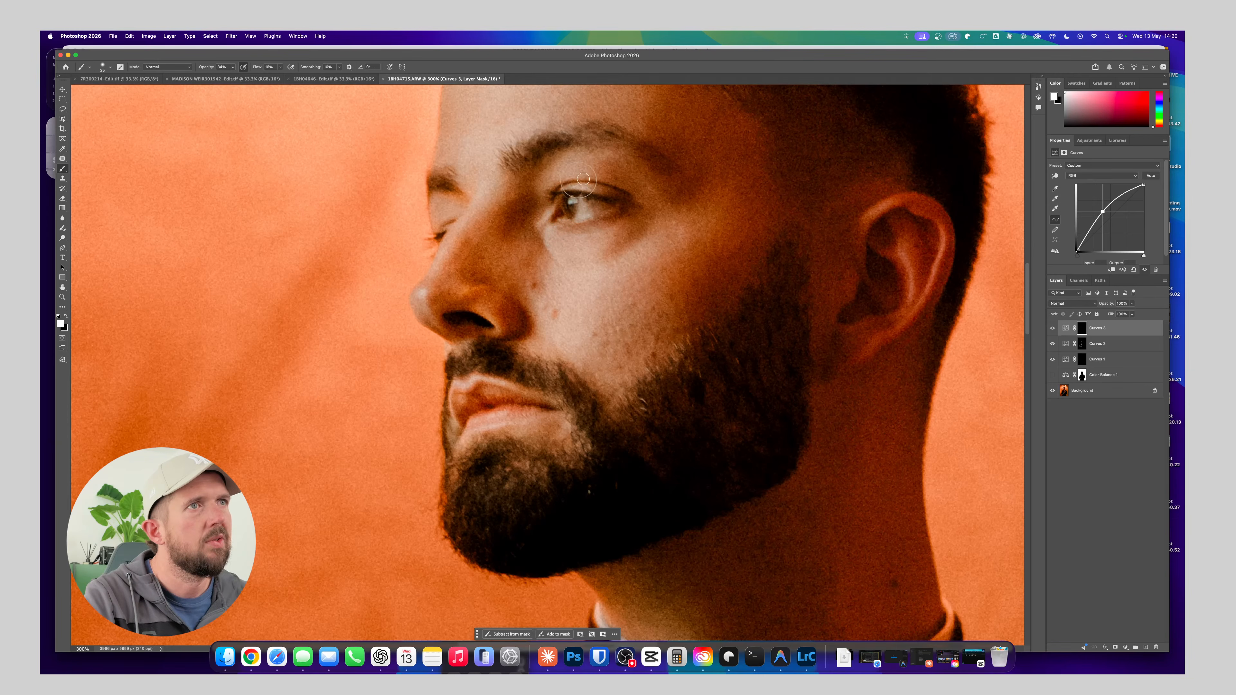
{"action": "scroll", "coordinate": [565, 185], "scroll_direction": "left", "scroll_amount": 3}
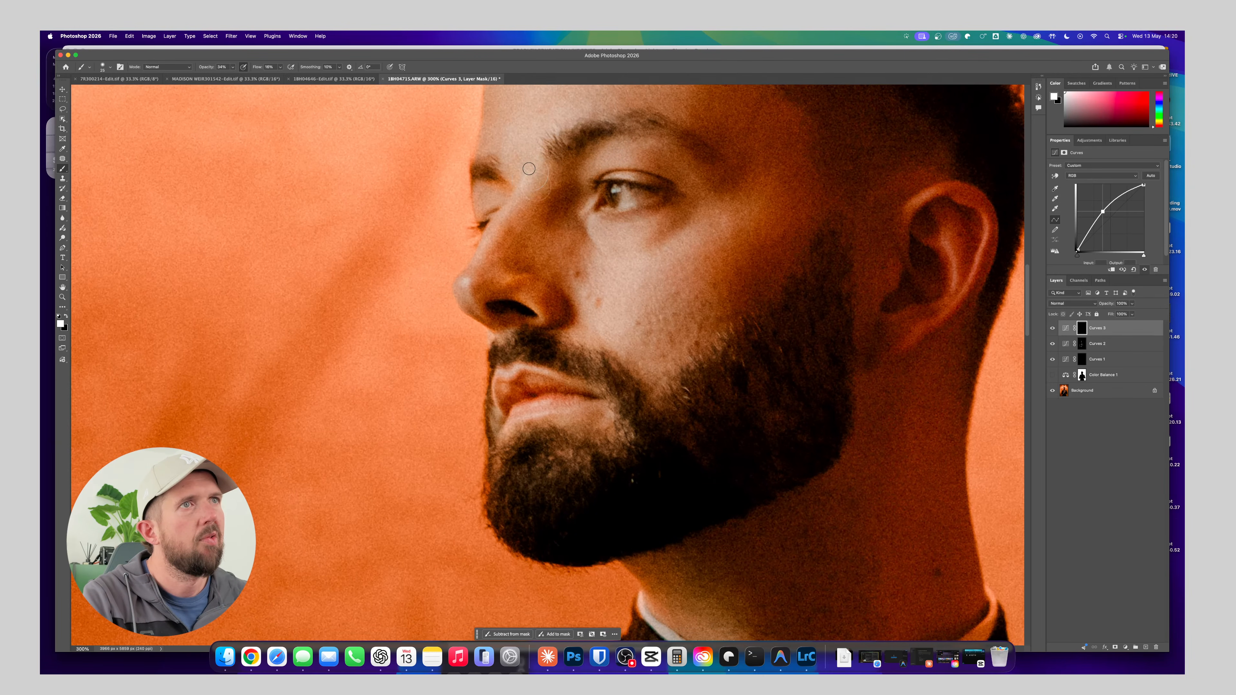
{"action": "scroll", "coordinate": [487, 224], "scroll_direction": "down", "scroll_amount": 5}
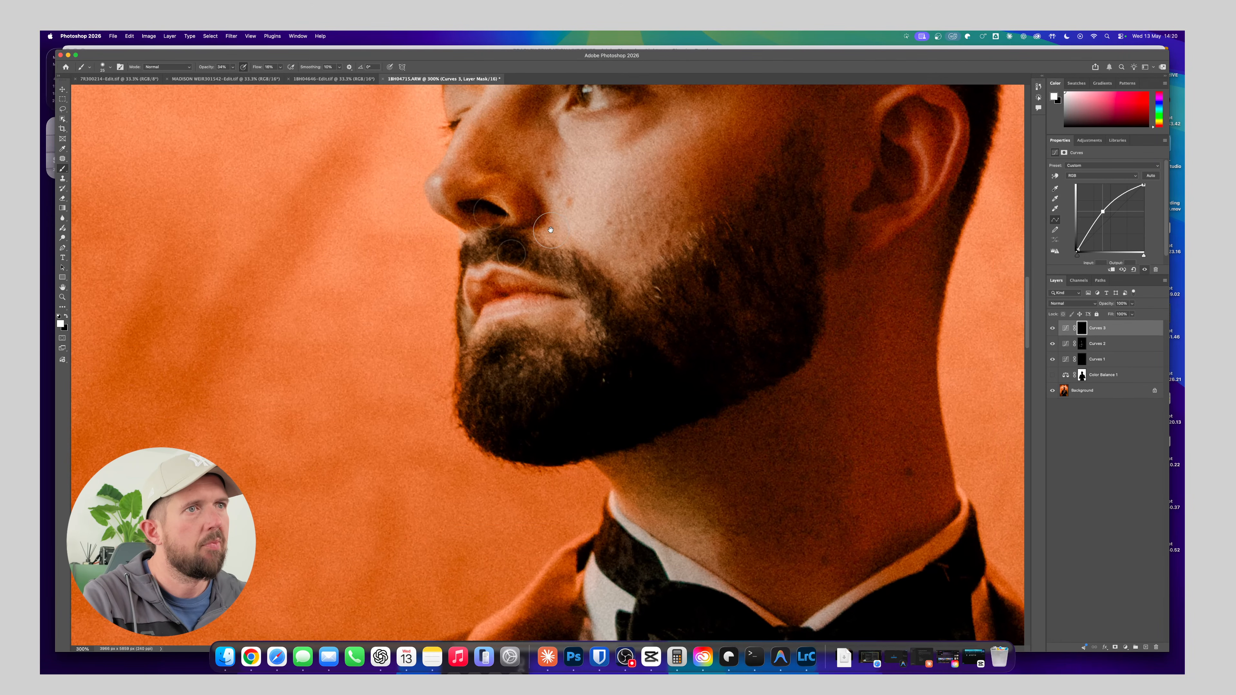
Paint fine highlights on the third Curves mask along the groom's fingers, knuckles and lower hand with a slightly larger brush
{"action": "scroll", "coordinate": [514, 134], "scroll_direction": "down", "scroll_amount": 10}
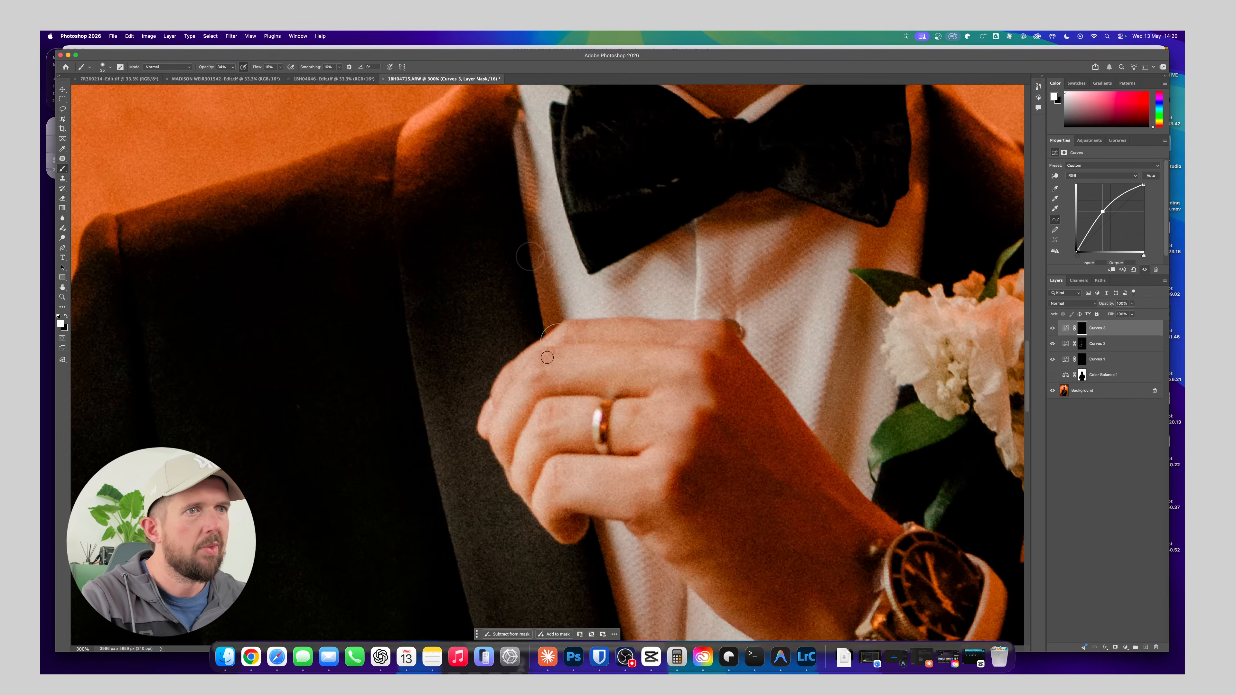
{"action": "key", "text": "bracketright"}
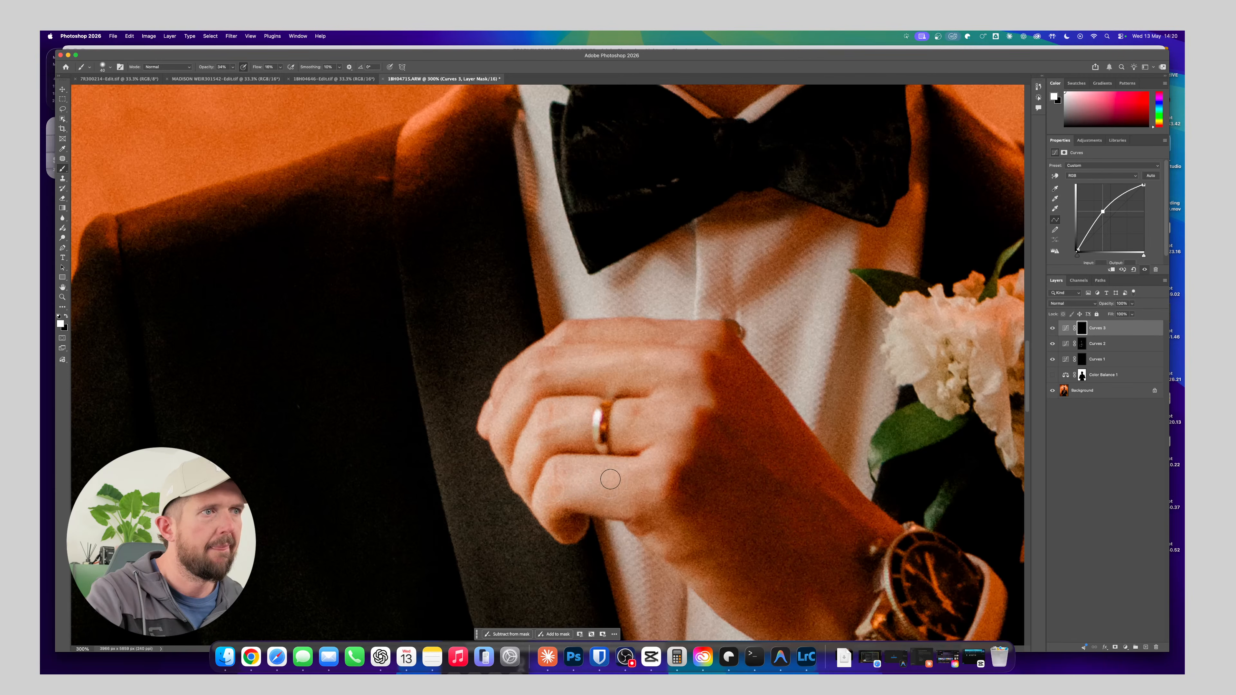
{"action": "scroll", "coordinate": [683, 457], "scroll_direction": "down", "scroll_amount": 5}
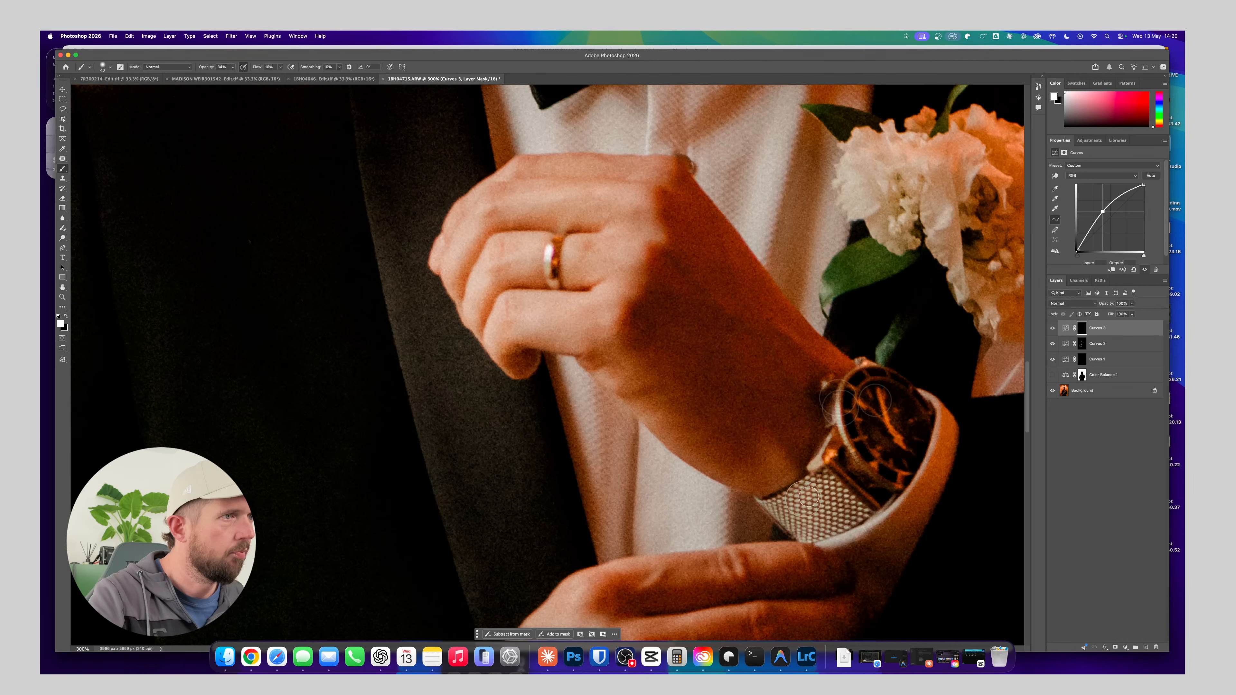
{"action": "scroll", "coordinate": [795, 524], "scroll_direction": "down", "scroll_amount": 5}
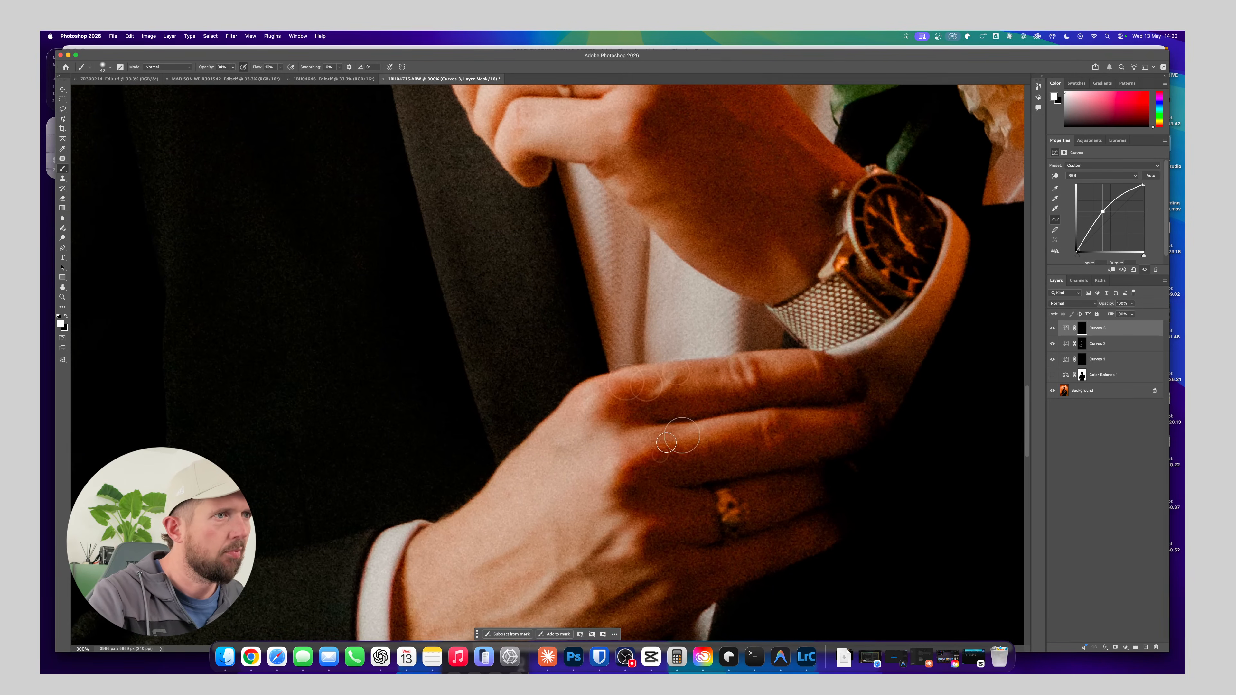
{"action": "left_click_drag", "start_coordinate": [670, 479], "coordinate": [662, 271]}
{"action": "scroll", "coordinate": [662, 272], "scroll_direction": "up", "scroll_amount": 15}
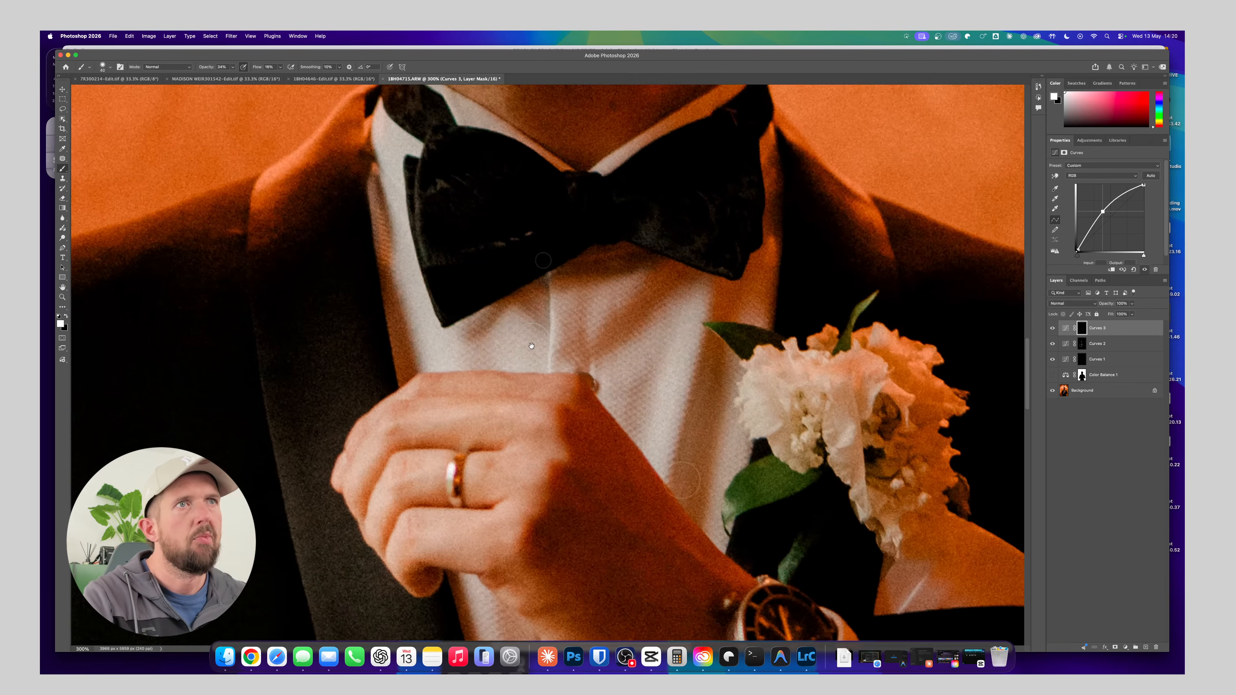
{"action": "scroll", "coordinate": [540, 353], "scroll_direction": "up", "scroll_amount": 10}
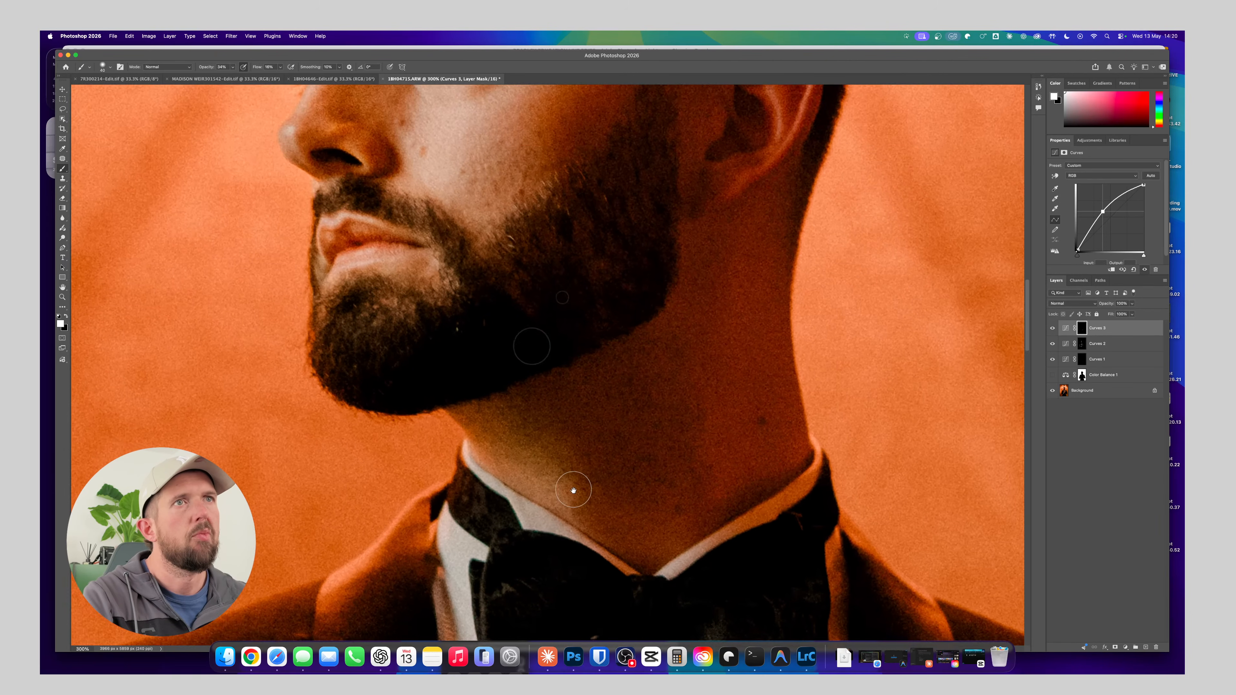
{"action": "left_click_drag", "start_coordinate": [495, 306], "coordinate": [682, 588]}
Compare the whole portrait with and without the third Curves layer
{"action": "key", "text": "super+minus"}
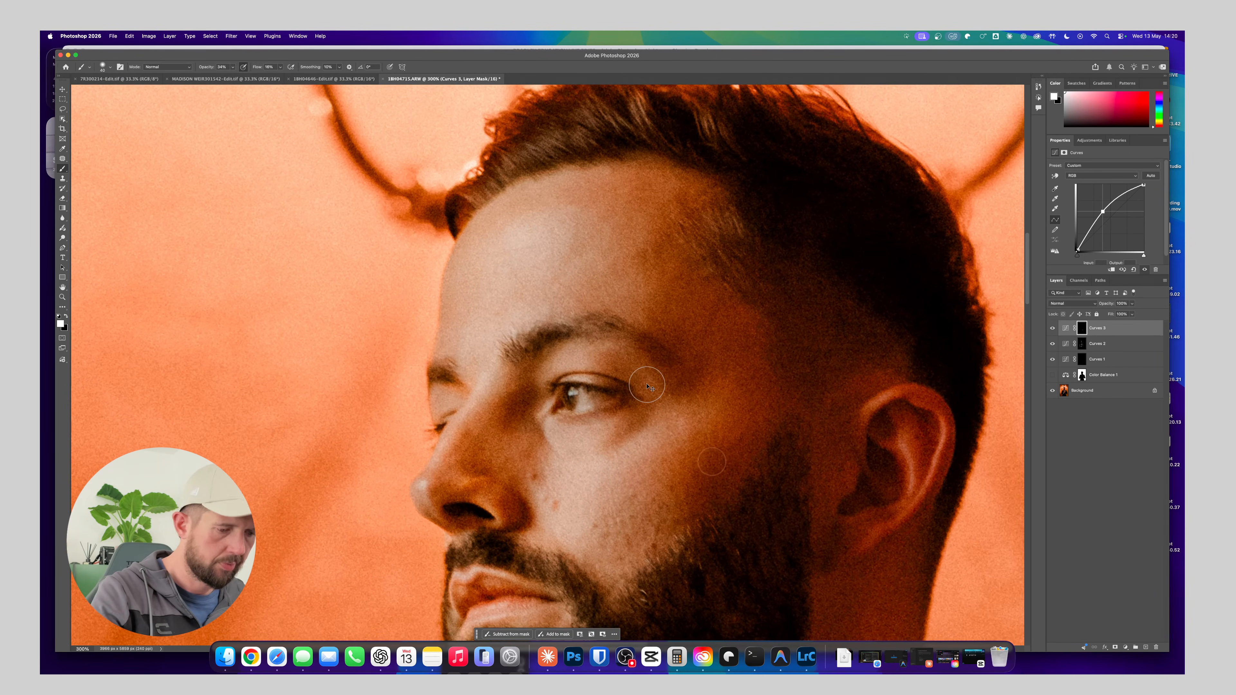
{"action": "key", "text": "super+minus"}
{"action": "key", "text": "super+minus"}
{"action": "key", "text": "super+minus"}
{"action": "key", "text": "super+plus"}
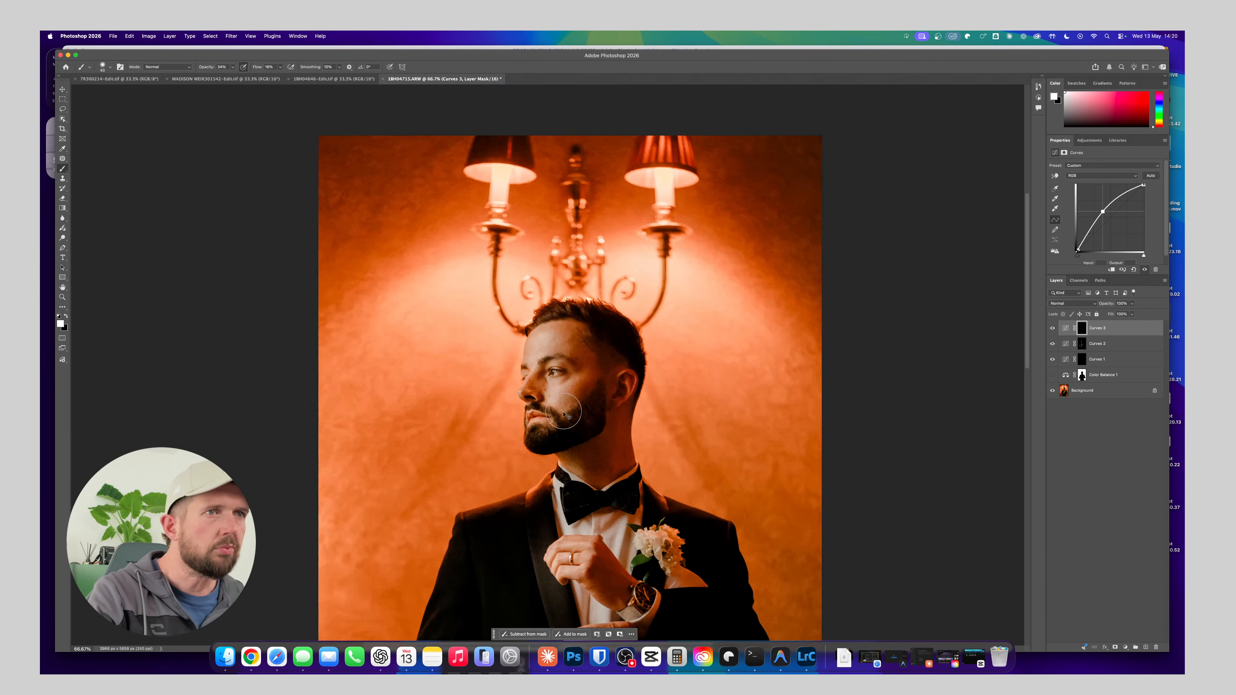
{"action": "left_click", "coordinate": [1054, 330]}
{"action": "left_click", "coordinate": [1053, 330]}
{"action": "left_click", "coordinate": [1053, 330]}
{"action": "left_click", "coordinate": [1054, 330]}
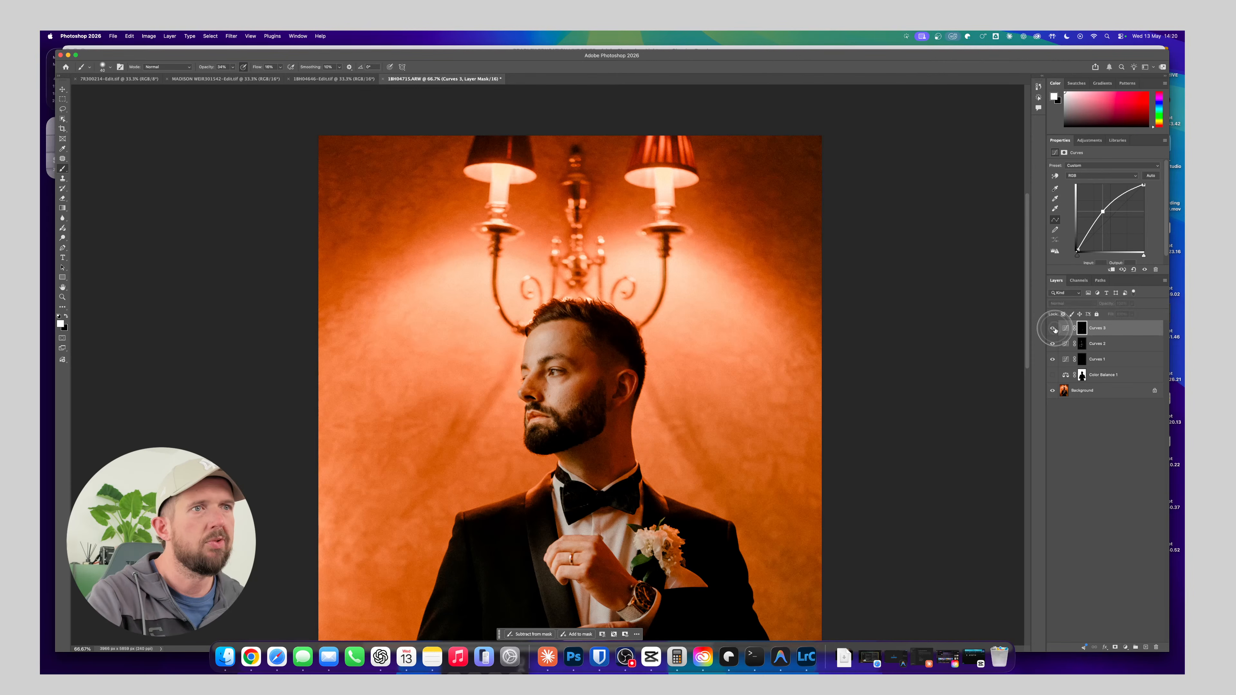
{"action": "left_click", "coordinate": [1054, 329]}
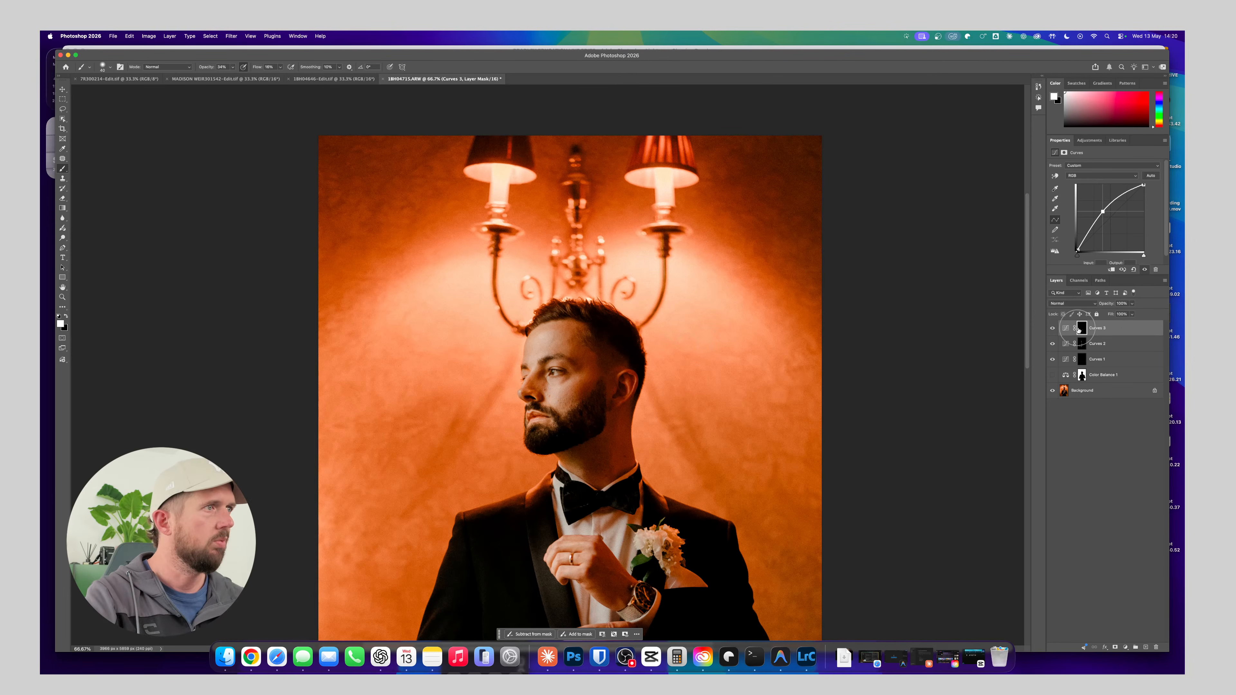
Merge the visible Curves layers into the background and patch the blemishes on the groom's cheek beside the nose
{"action": "key", "text": "shift+super+e"}
{"action": "key", "text": "z"}
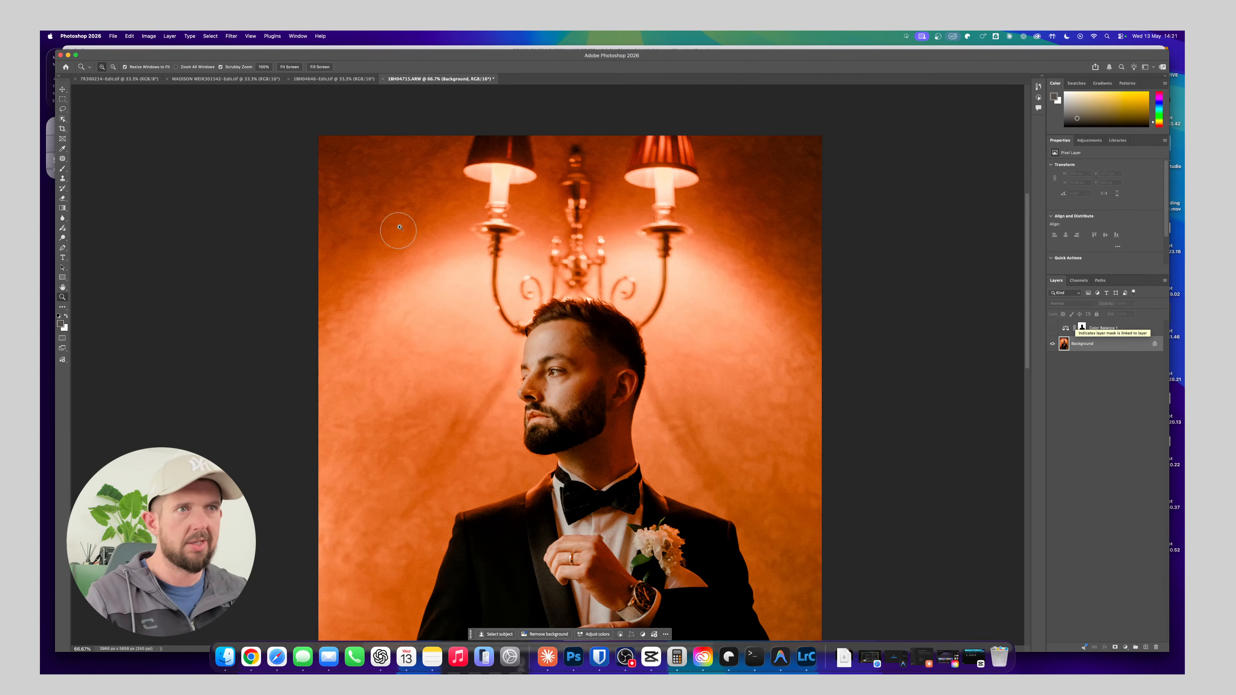
{"action": "left_click_drag", "start_coordinate": [533, 384], "coordinate": [557, 363]}
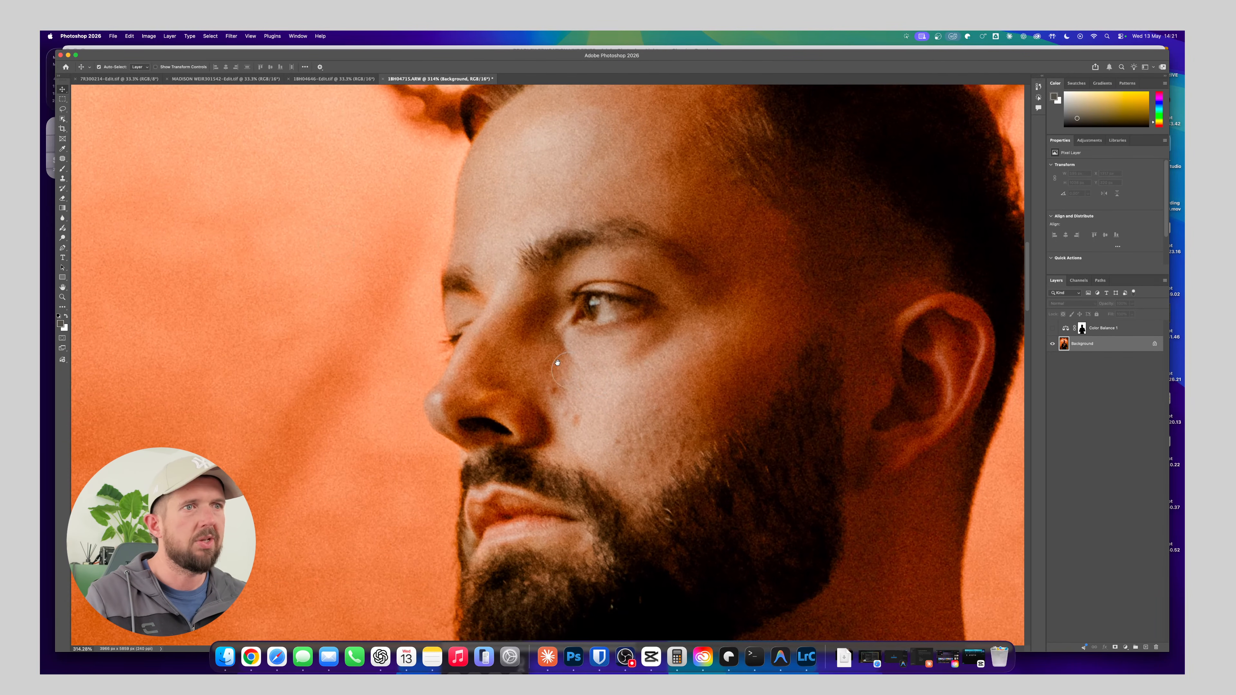
{"action": "left_click", "coordinate": [62, 161]}
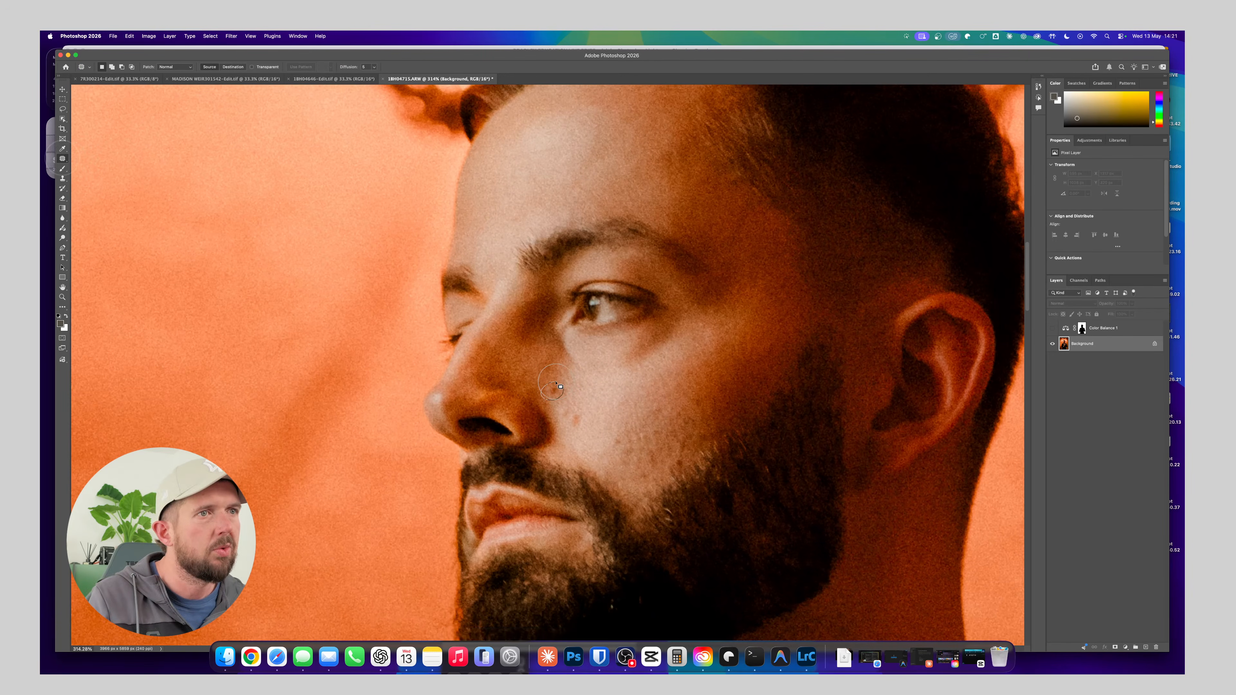
{"action": "mouse_move", "coordinate": [556, 384]}
{"action": "left_mouse_down"}
{"action": "mouse_move", "coordinate": [596, 388]}
{"action": "mouse_move", "coordinate": [552, 413]}
{"action": "mouse_move", "coordinate": [586, 442]}
{"action": "mouse_move", "coordinate": [589, 417]}
{"action": "left_mouse_up"}
{"action": "left_click_drag", "start_coordinate": [573, 416], "coordinate": [597, 393]}
{"action": "mouse_move", "coordinate": [617, 427]}
{"action": "left_mouse_down"}
{"action": "mouse_move", "coordinate": [608, 437]}
{"action": "mouse_move", "coordinate": [661, 410]}
{"action": "mouse_move", "coordinate": [665, 394]}
{"action": "mouse_move", "coordinate": [703, 395]}
{"action": "left_mouse_up"}
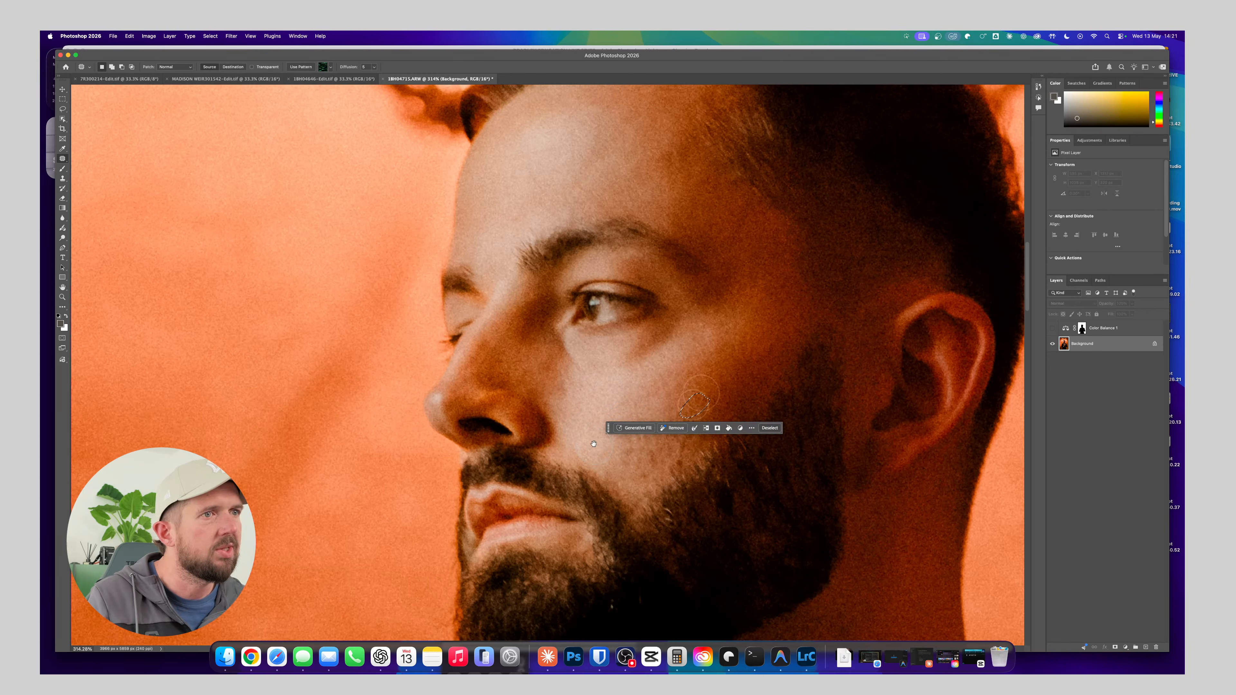
{"action": "left_click_drag", "start_coordinate": [676, 465], "coordinate": [653, 419]}
{"action": "mouse_move", "coordinate": [663, 412]}
{"action": "left_mouse_down"}
{"action": "mouse_move", "coordinate": [647, 417]}
{"action": "mouse_move", "coordinate": [664, 414]}
{"action": "mouse_move", "coordinate": [615, 365]}
{"action": "mouse_move", "coordinate": [599, 404]}
{"action": "mouse_move", "coordinate": [606, 425]}
{"action": "mouse_move", "coordinate": [631, 316]}
{"action": "left_mouse_up"}
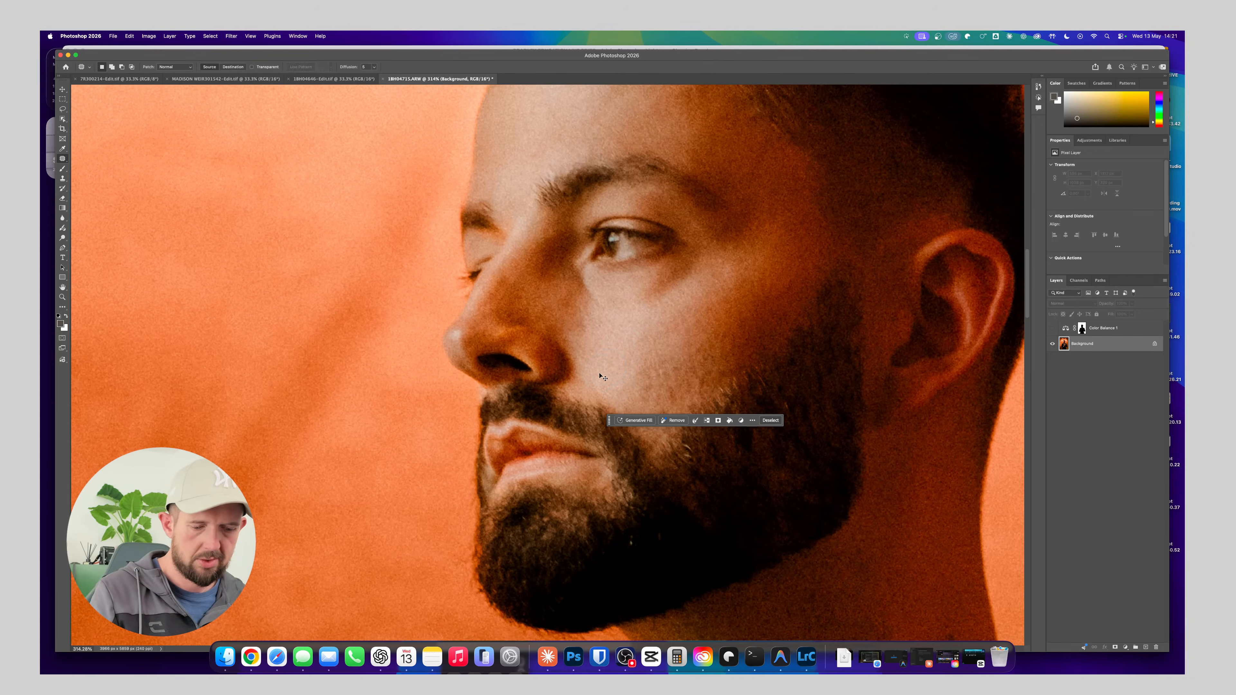
{"action": "key", "text": "super+d"}
Preview the full portrait with and without the Color Balance layer
{"action": "key", "text": "super+1"}
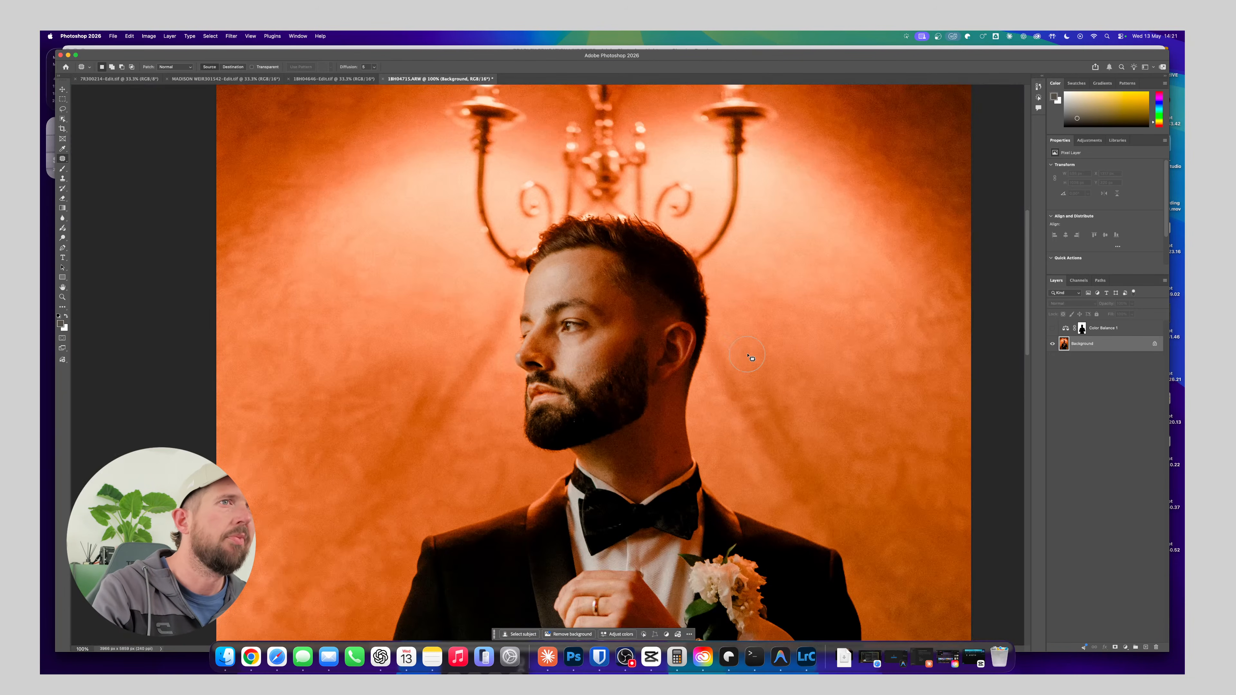
{"action": "key", "text": "super+minus"}
{"action": "key", "text": "super+minus"}
{"action": "key", "text": "super+minus"}
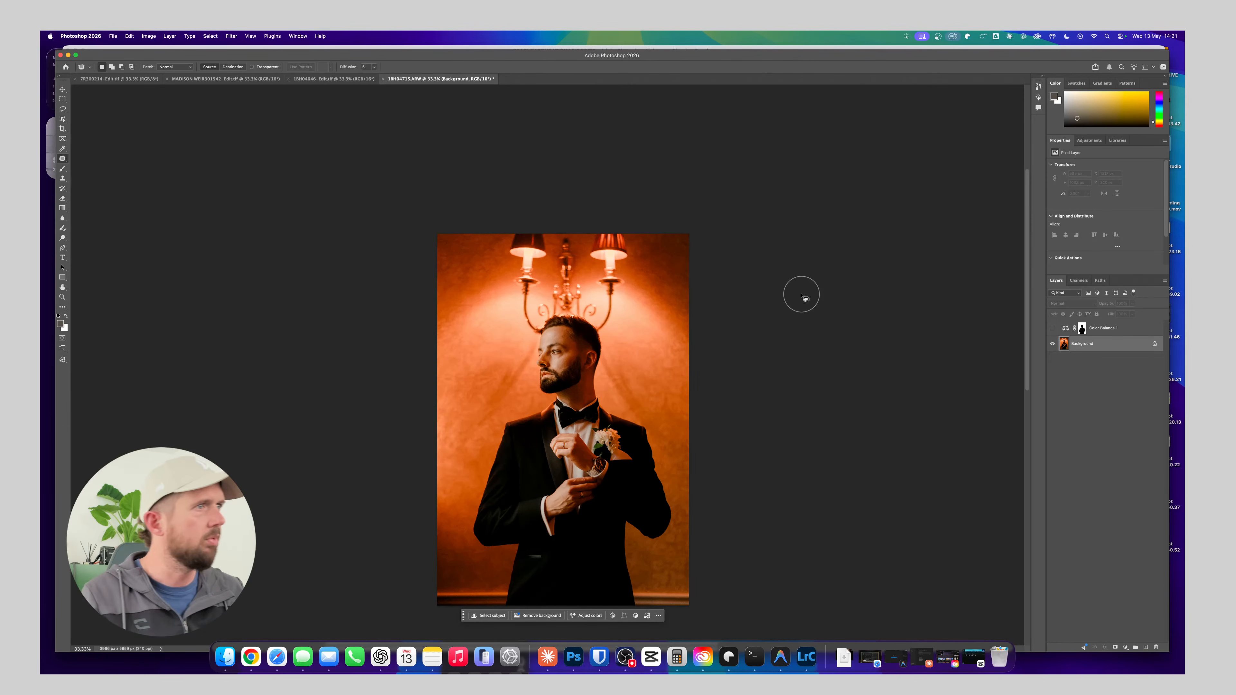
{"action": "left_click", "coordinate": [1053, 328]}
{"action": "left_click", "coordinate": [1053, 329]}
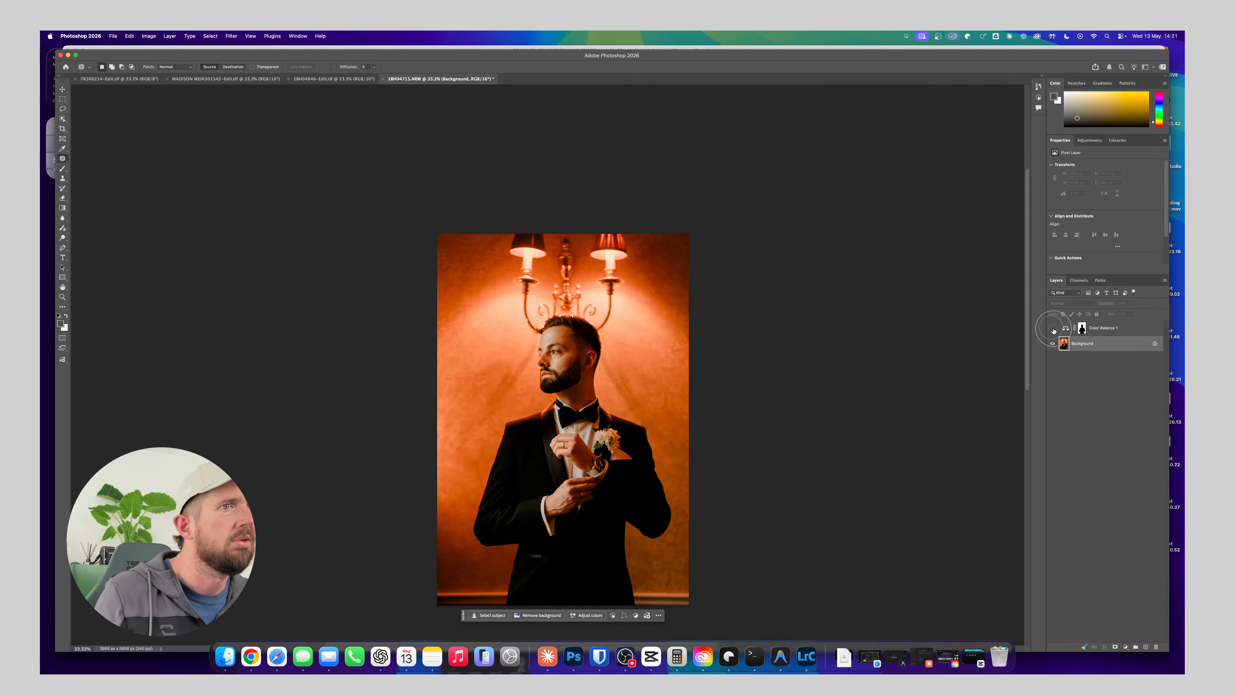
{"action": "left_click", "coordinate": [1053, 329]}
Delete the Color Balance adjustment layer together with its mask and save the portrait
{"action": "left_click", "coordinate": [1098, 333]}
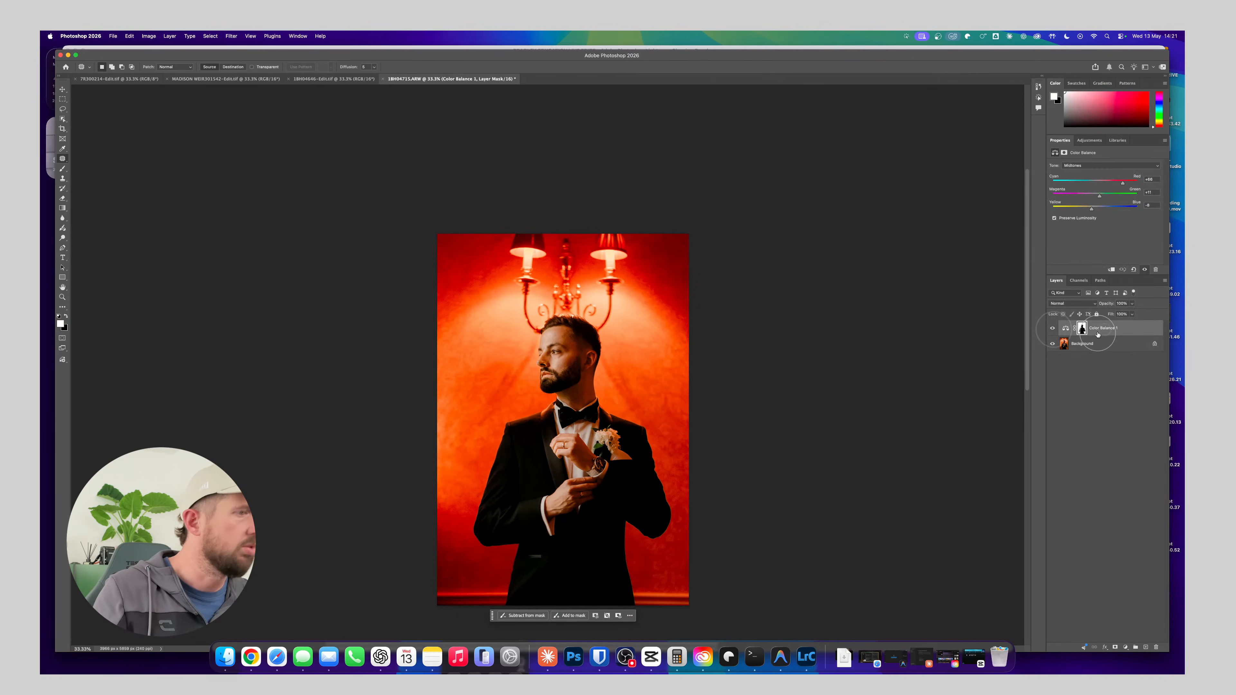
{"action": "key", "text": "BackSpace"}
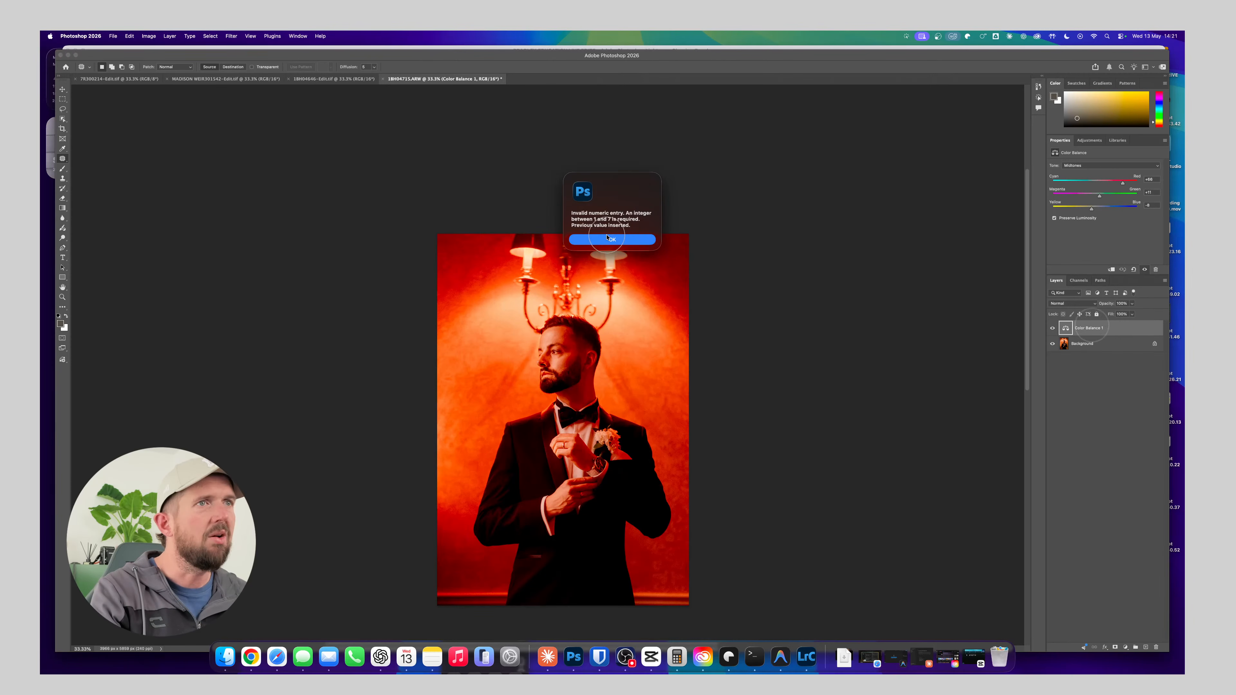
{"action": "left_click", "coordinate": [611, 238]}
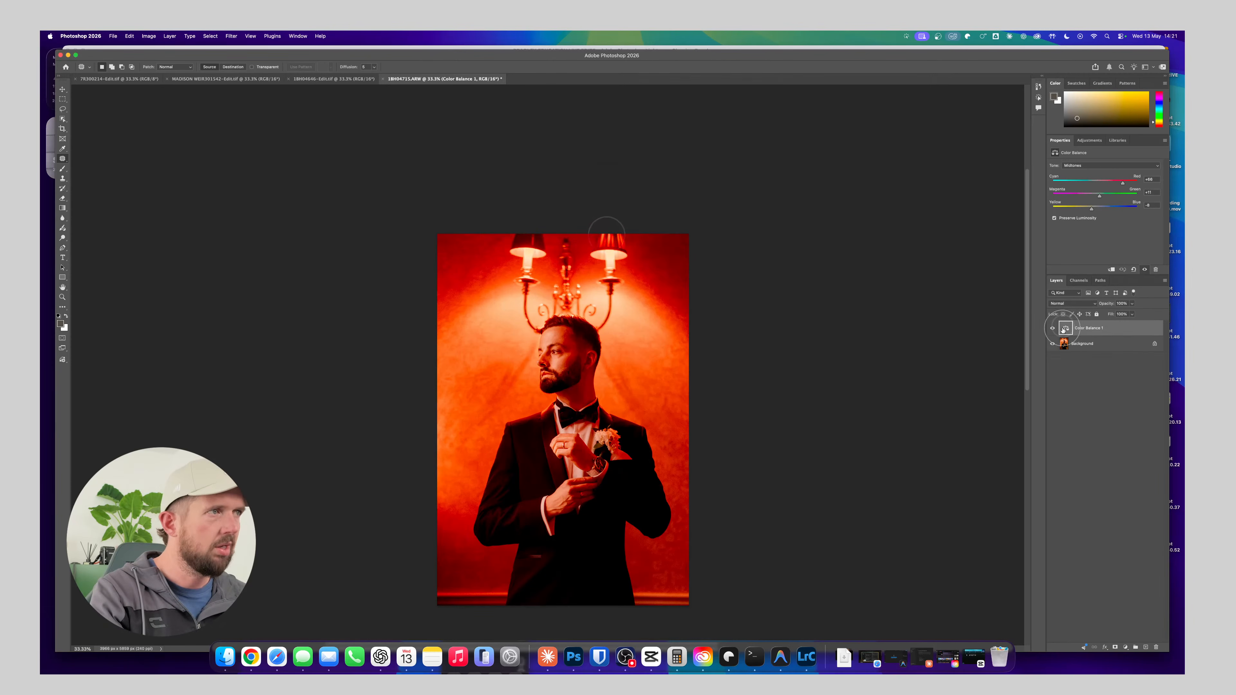
{"action": "key", "text": "0"}
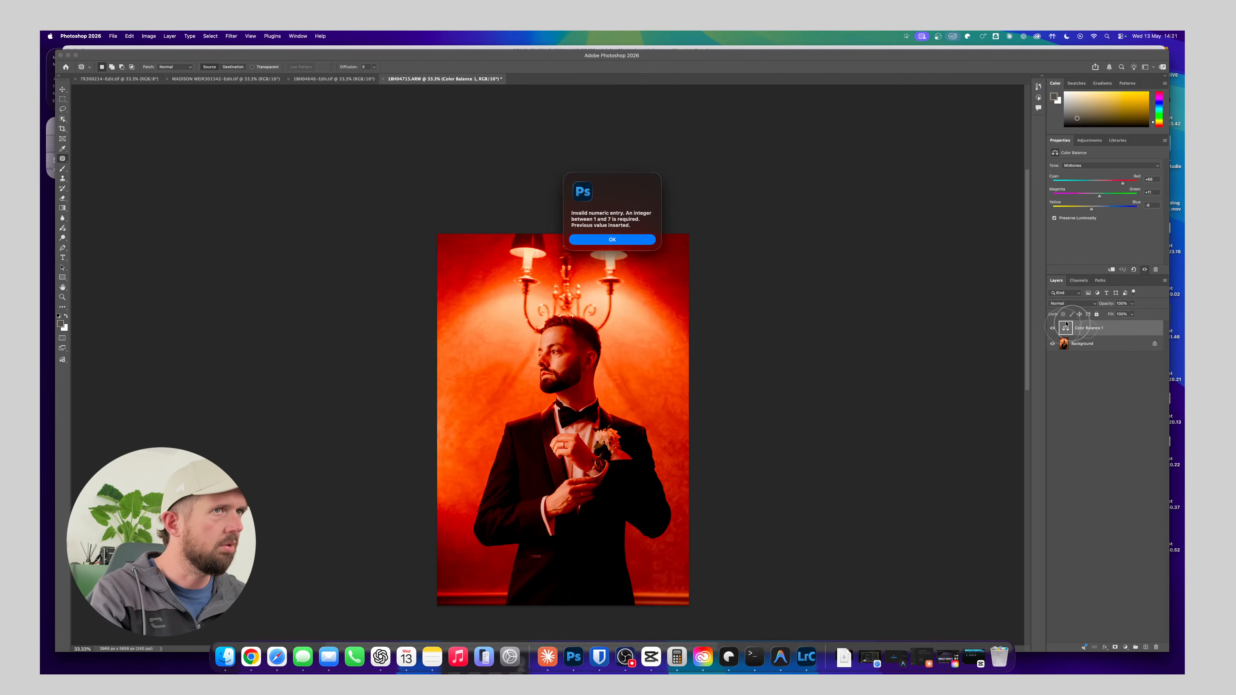
{"action": "left_click", "coordinate": [614, 239]}
{"action": "left_click_drag", "start_coordinate": [1090, 329], "coordinate": [1163, 645]}
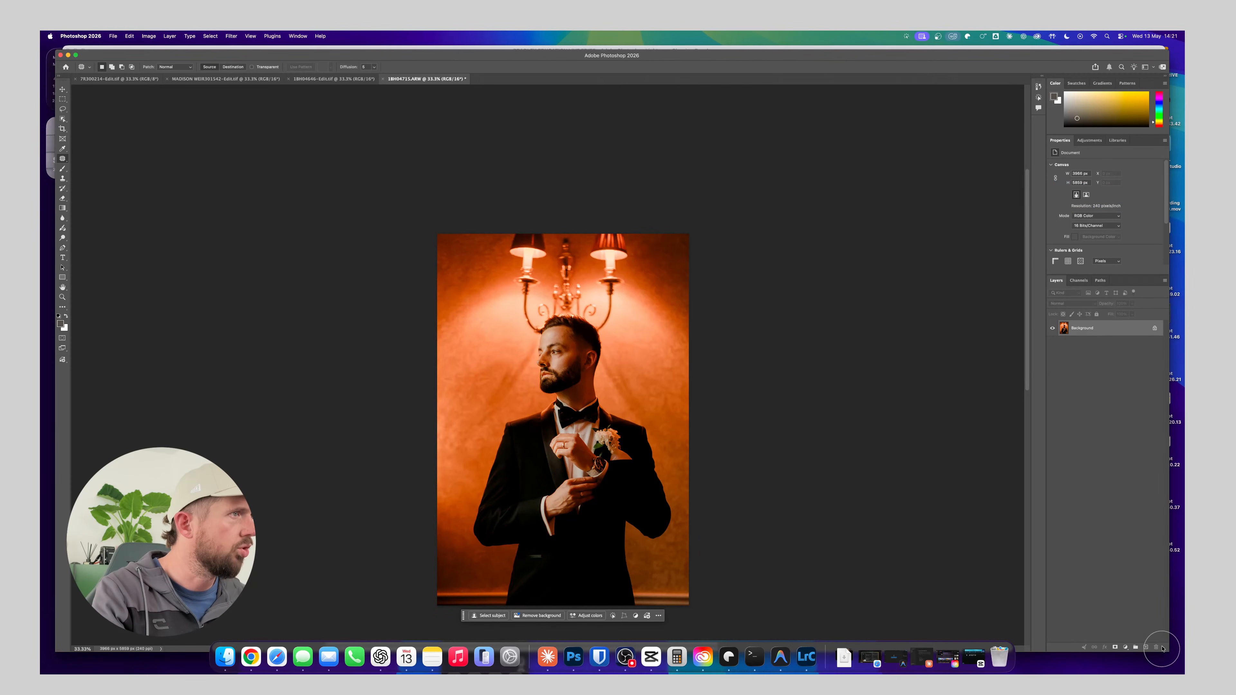
{"action": "key", "text": "super+s"}
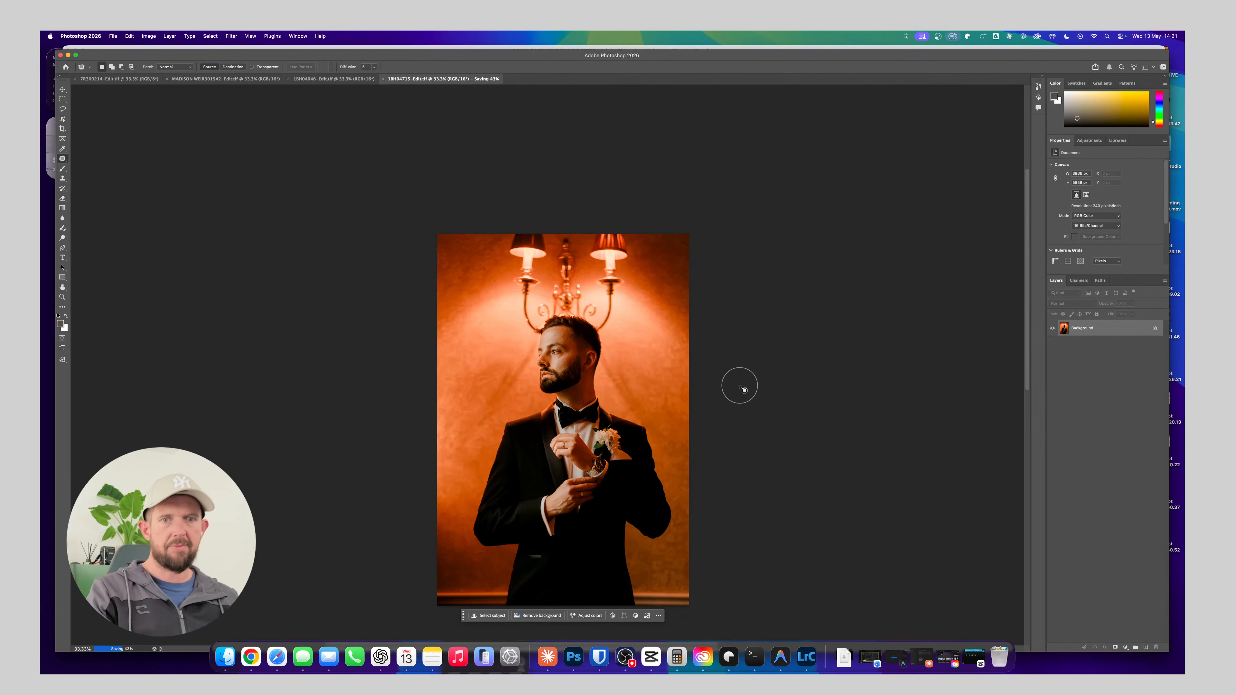
Switch to Lightroom Classic and compare the retouched groom portrait with the original raw version, ending in side-by-side Compare view
{"action": "key", "text": "super+Tab"}
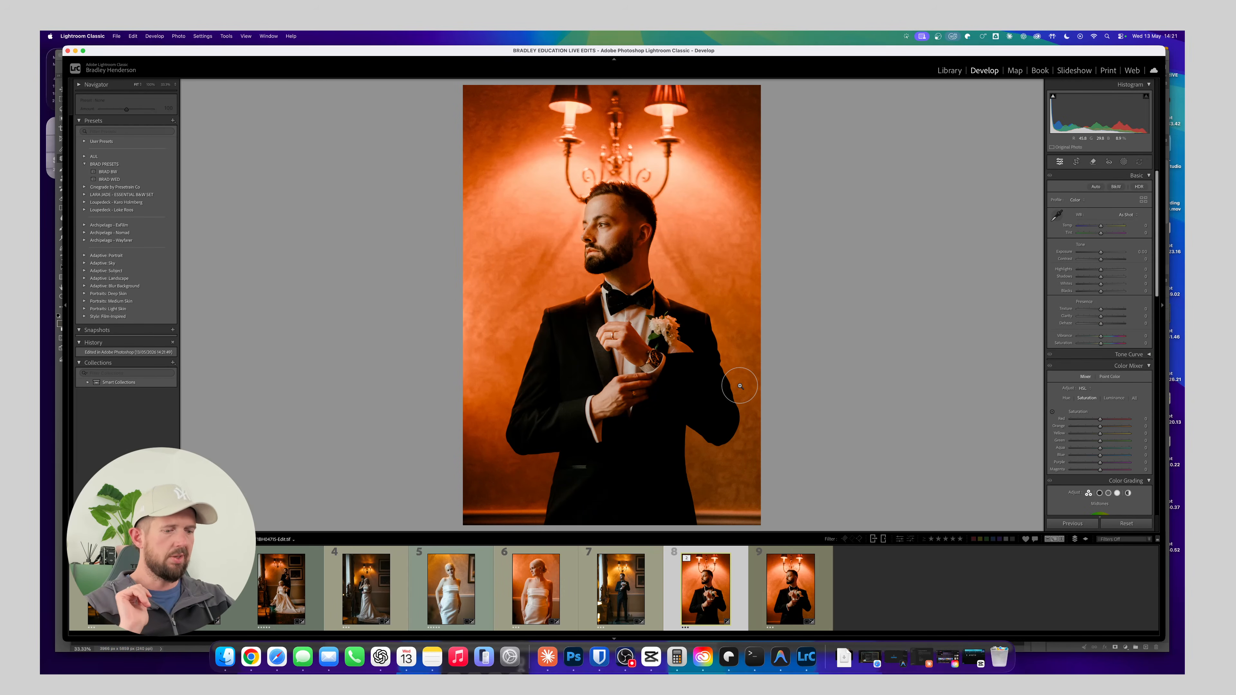
{"action": "key", "text": "Right"}
{"action": "key", "text": "Right"}
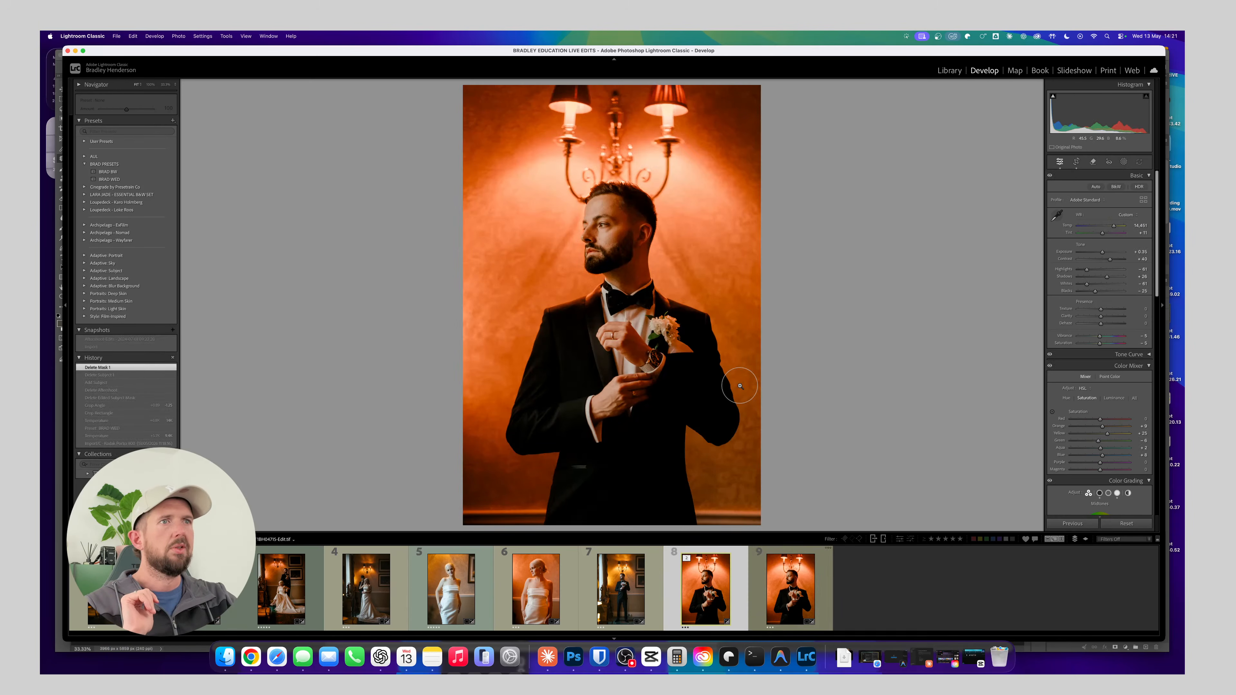
{"action": "key", "text": "Left"}
{"action": "key", "text": "Right"}
{"action": "key", "text": "Left"}
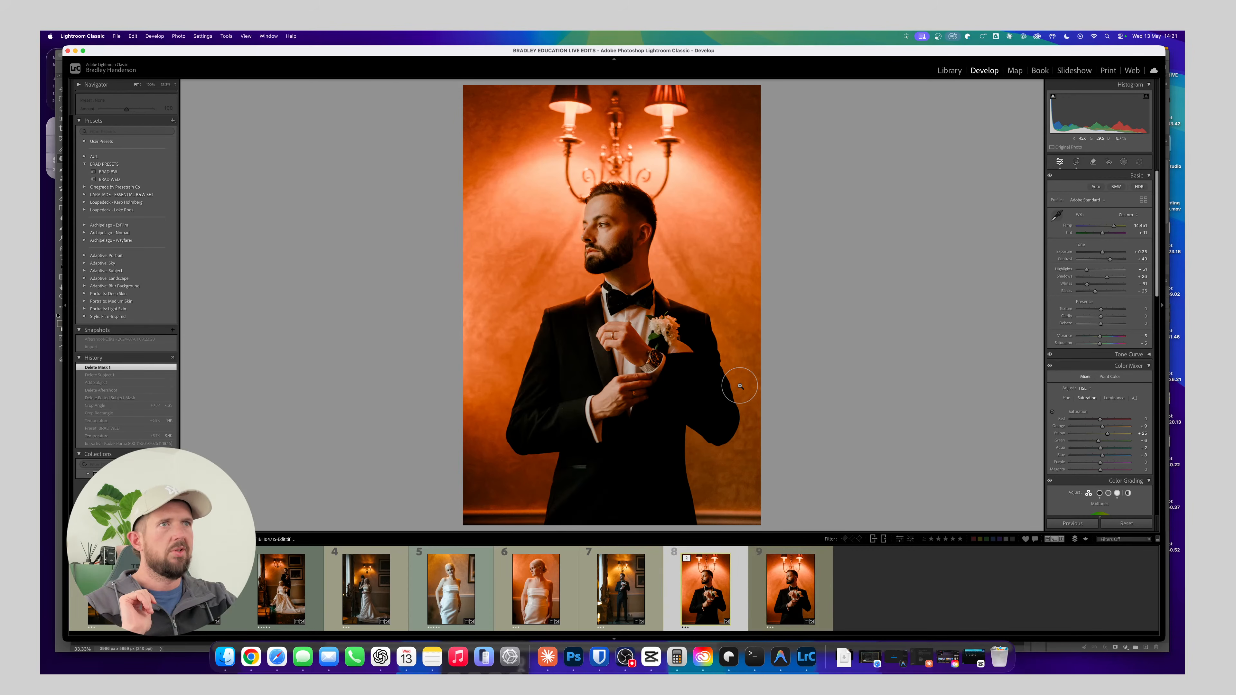
{"action": "key", "text": "Right"}
{"action": "key", "text": "Left"}
{"action": "key", "text": "Right"}
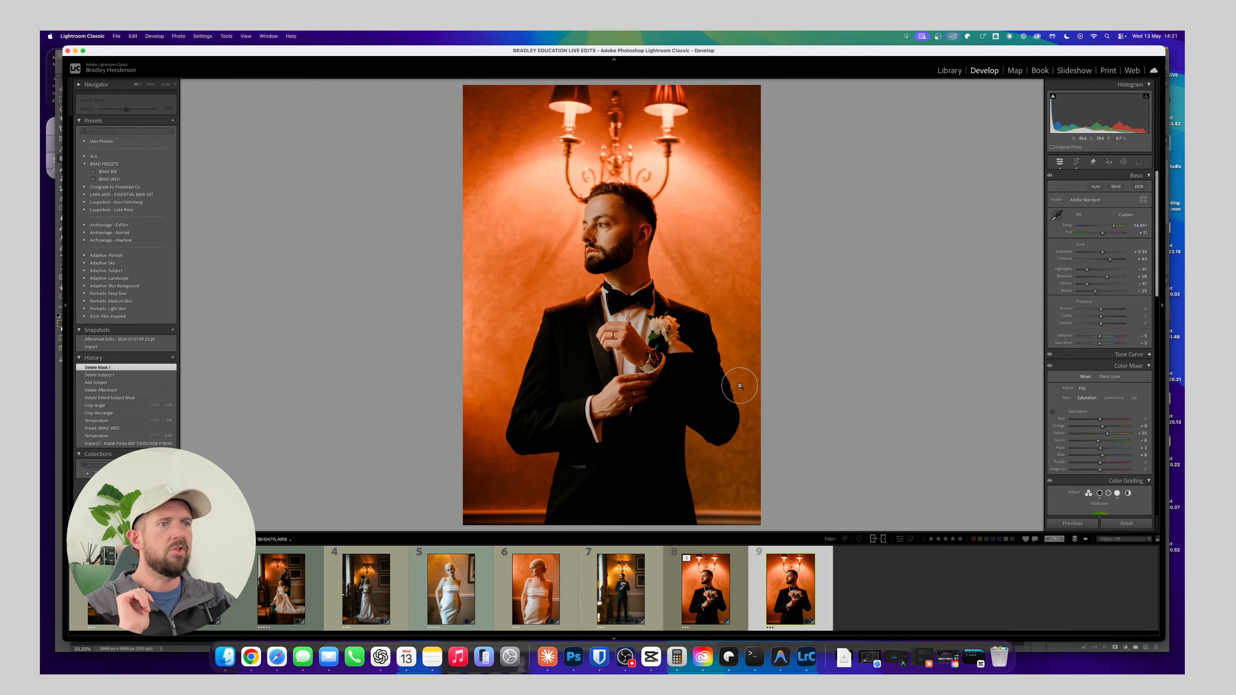
{"action": "key", "text": "Left"}
{"action": "key", "text": "Right"}
{"action": "key", "text": "Left"}
{"action": "key", "text": "Right"}
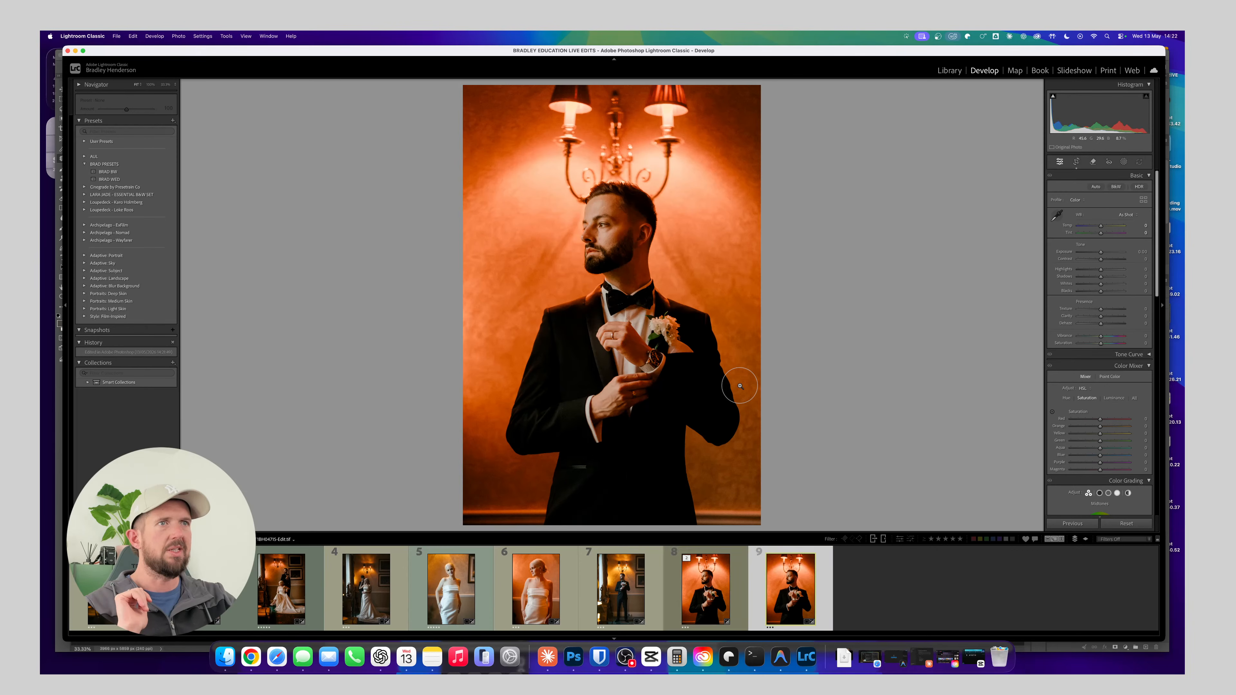
{"action": "key", "text": "Left"}
{"action": "key", "text": "c"}
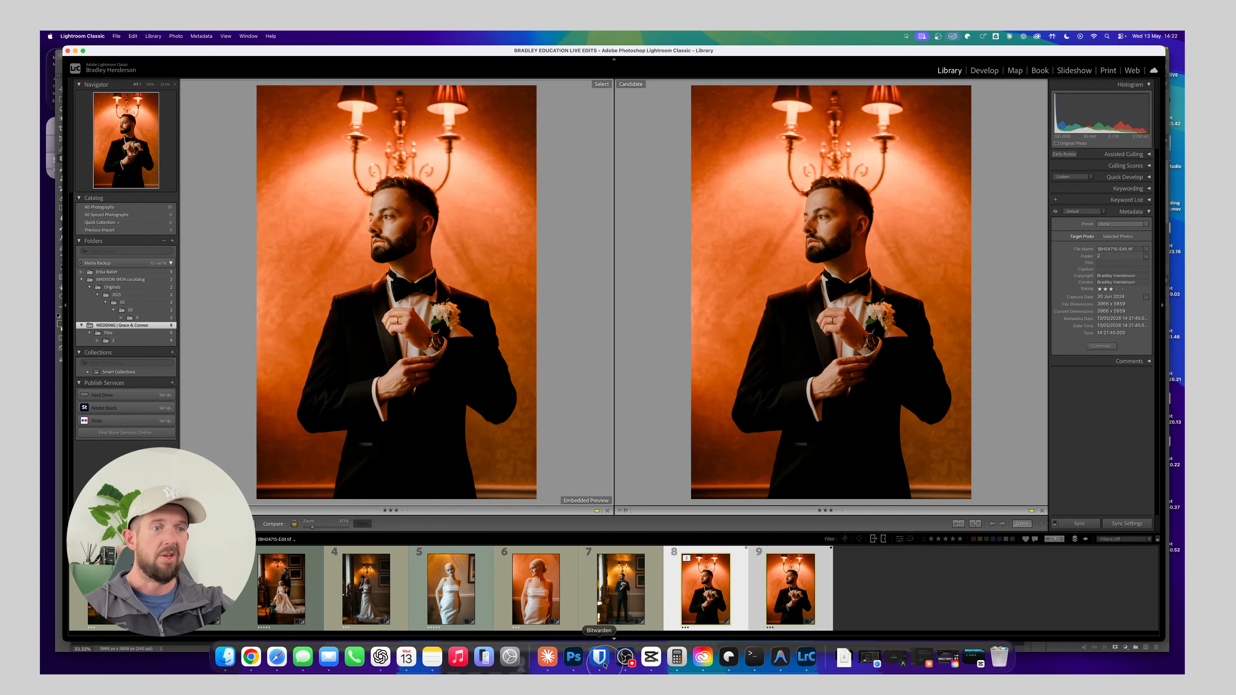
{"action": "left_click", "coordinate": [625, 657]}
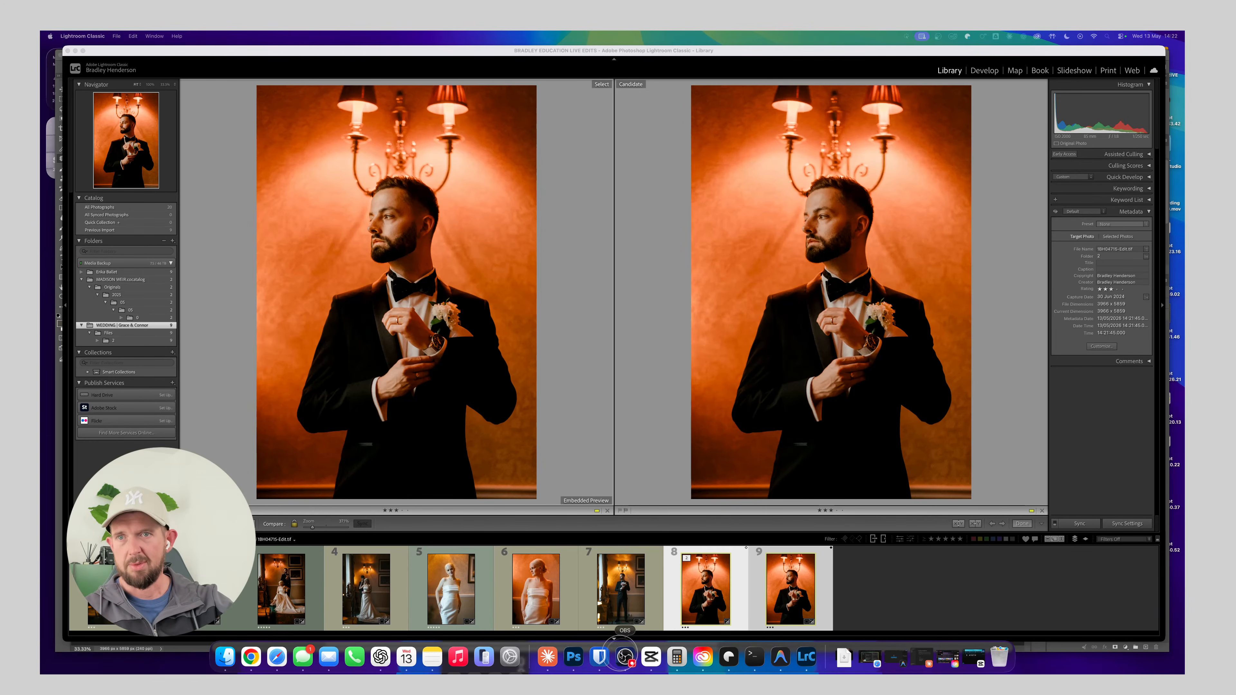